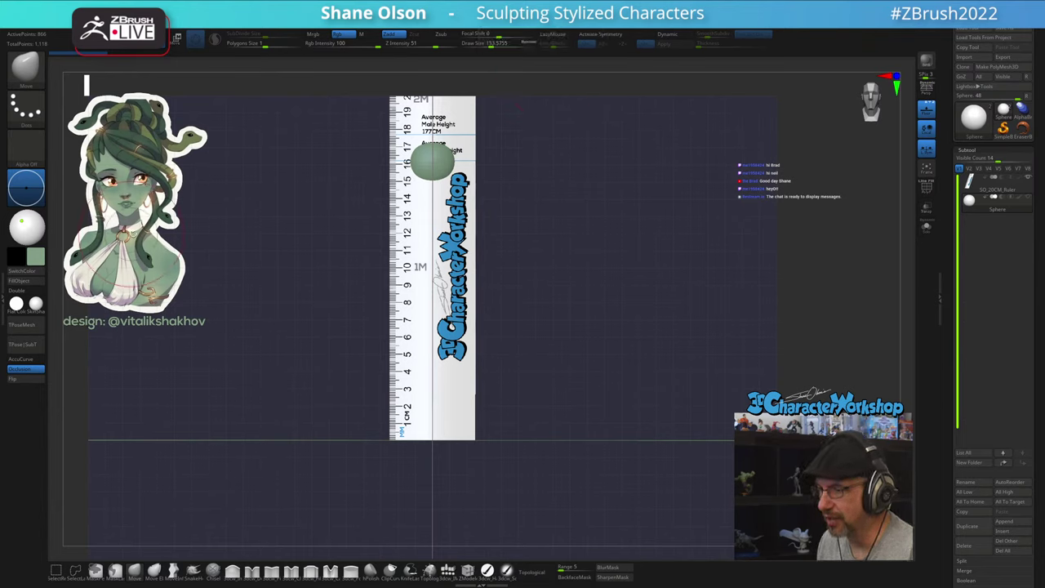
Enlarge and reposition the Medusa reference image in Spotlight beside the model, and leave image editing
key("z")
left_click_drag(158, 177, 167, 173)
left_click_drag(164, 104, 170, 106)
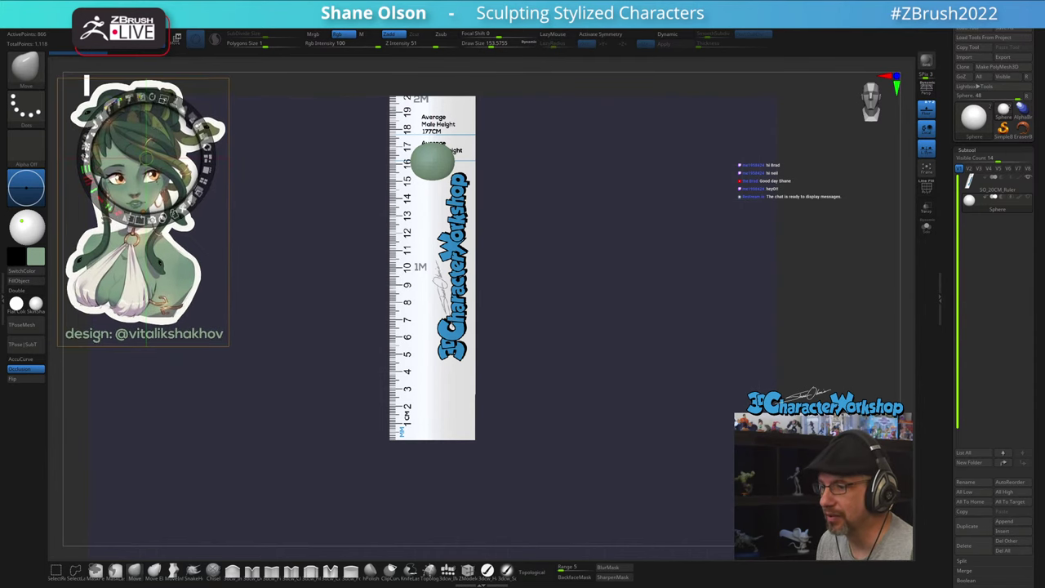
left_click_drag(162, 153, 162, 148)
key("z")
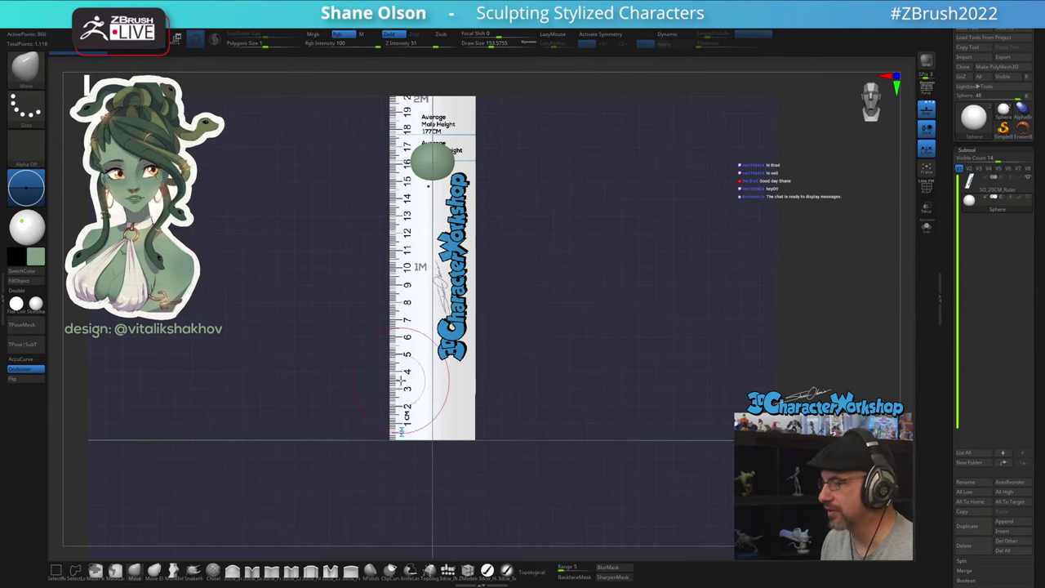
Hide the ruler subtool and reduce the brush's draw size to about 94
left_click_drag(611, 291, 611, 307, "alt")
left_click_drag(607, 267, 616, 318, "alt")
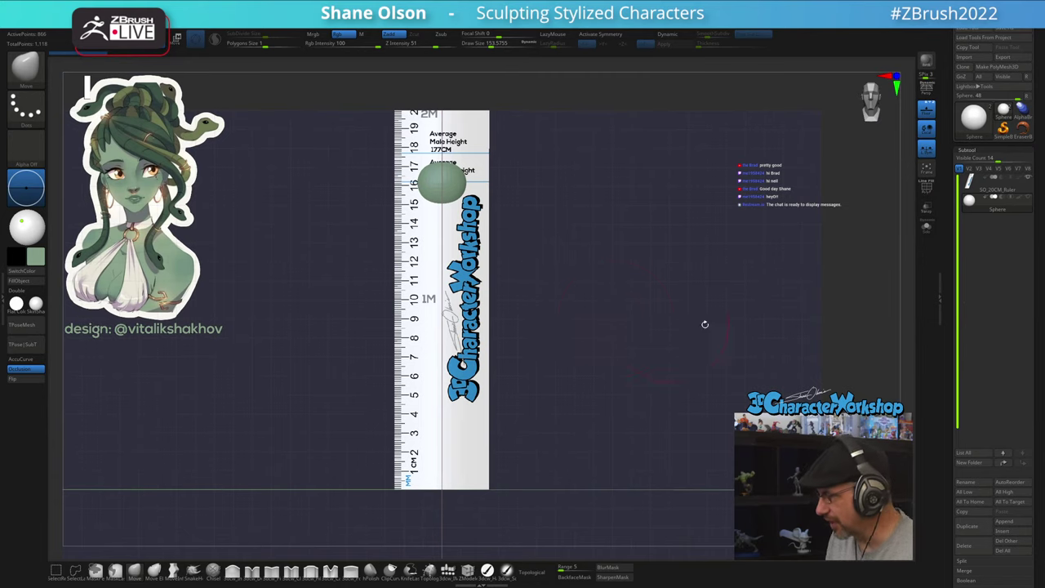
left_click(1028, 178)
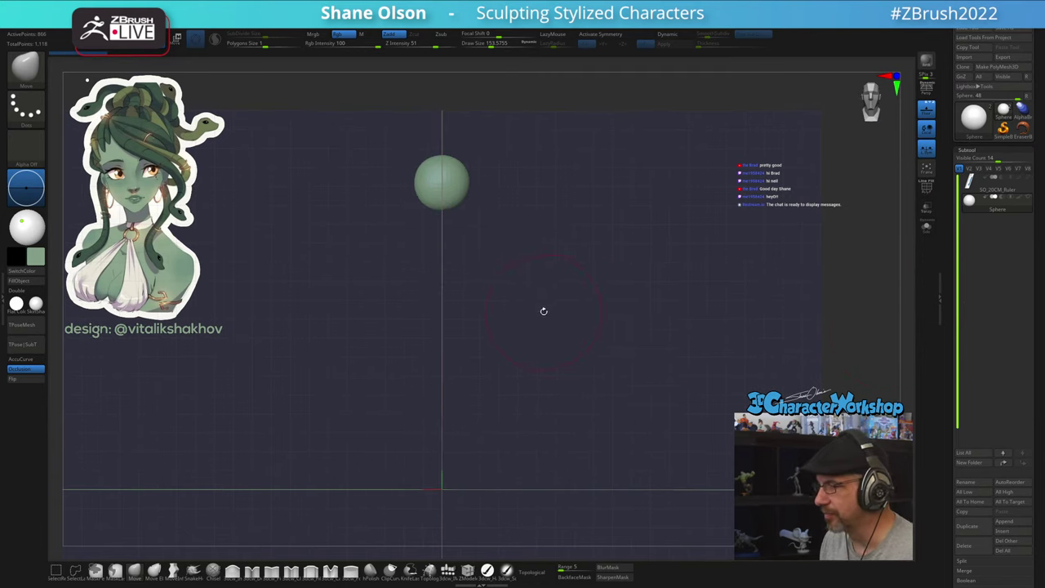
left_click_drag(544, 311, 544, 324, "alt")
left_click_drag(555, 268, 518, 349, "alt")
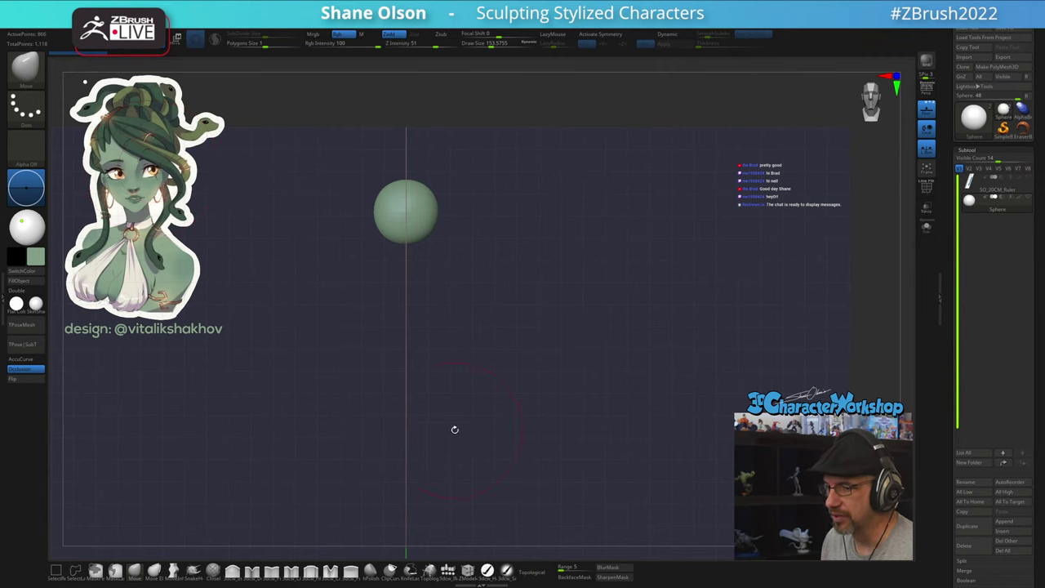
key("s")
left_click_drag(454, 432, 448, 432)
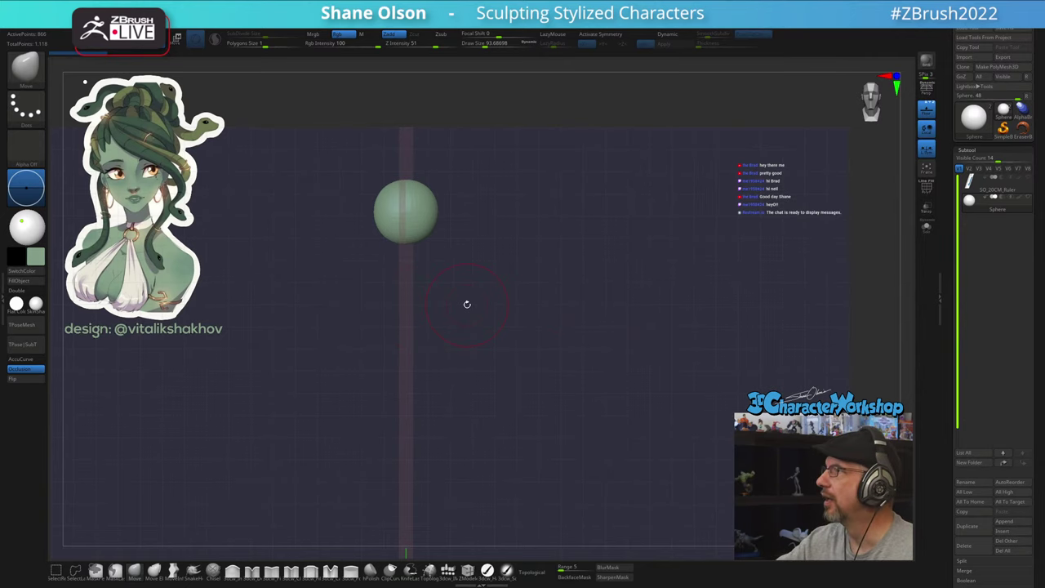
Scale the sphere up uniformly to several times its size and hide the floor grid
left_click_drag(527, 373, 545, 291)
key("w")
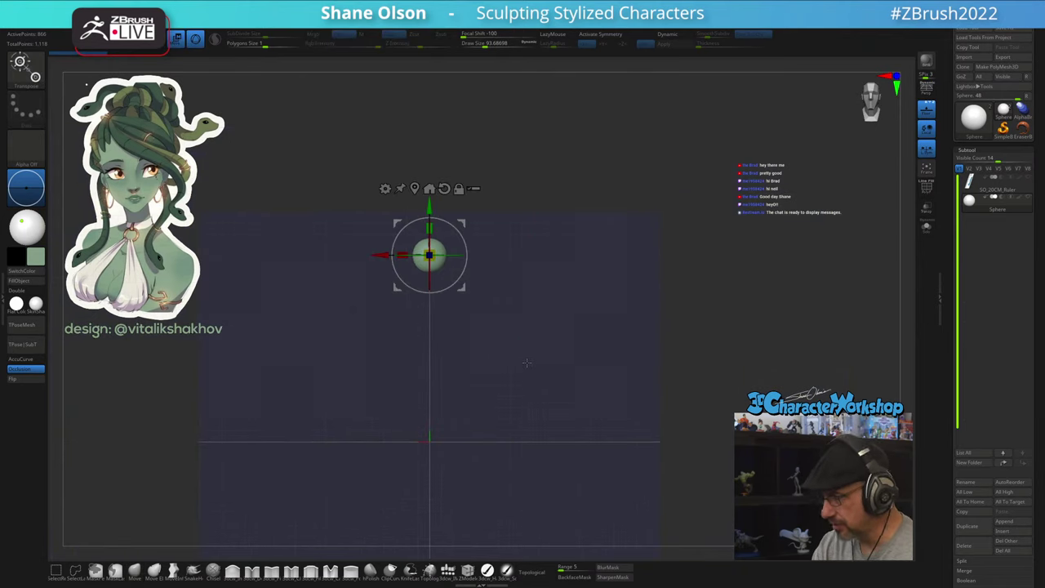
left_click_drag(431, 255, 483, 193)
mouse_move(566, 374)
left_mouse_down()
mouse_move(543, 390)
mouse_move(568, 394)
mouse_move(563, 380)
left_mouse_up()
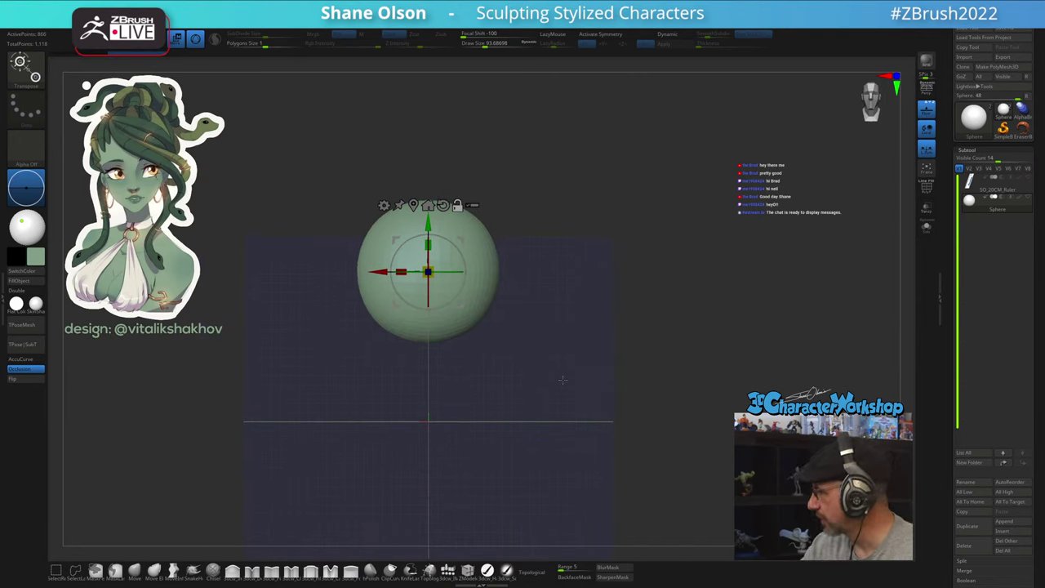
left_click(926, 109)
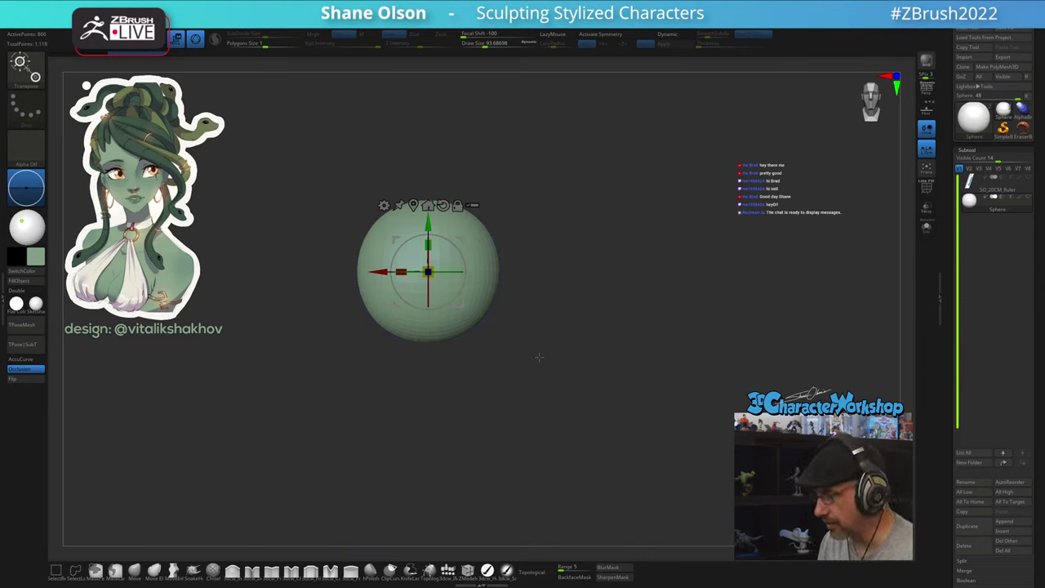
mouse_move(598, 359)
left_mouse_down()
mouse_move(546, 352)
mouse_move(579, 338)
mouse_move(584, 349)
left_mouse_up()
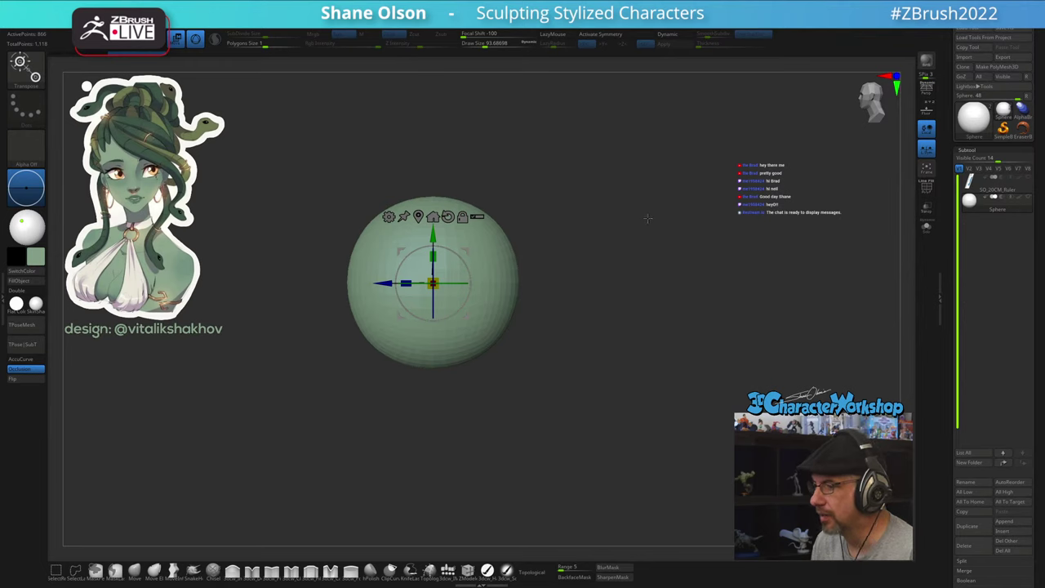
Duplicate the sphere slightly below the original as a jaw form, and compress its depth toward the front of the face
left_click_drag(648, 218, 686, 220, "shift")
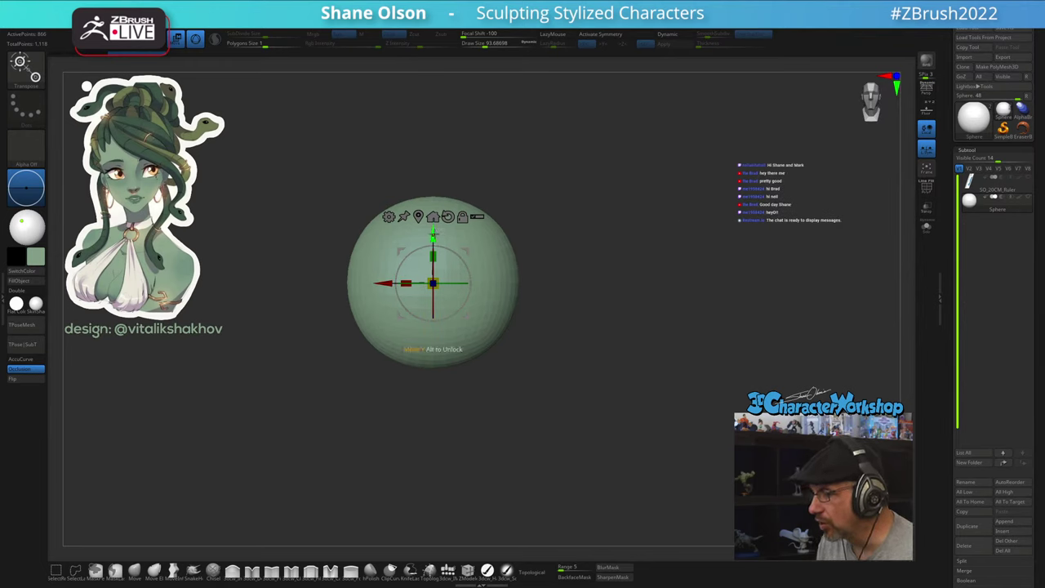
left_click_drag(433, 235, 433, 262, "ctrl")
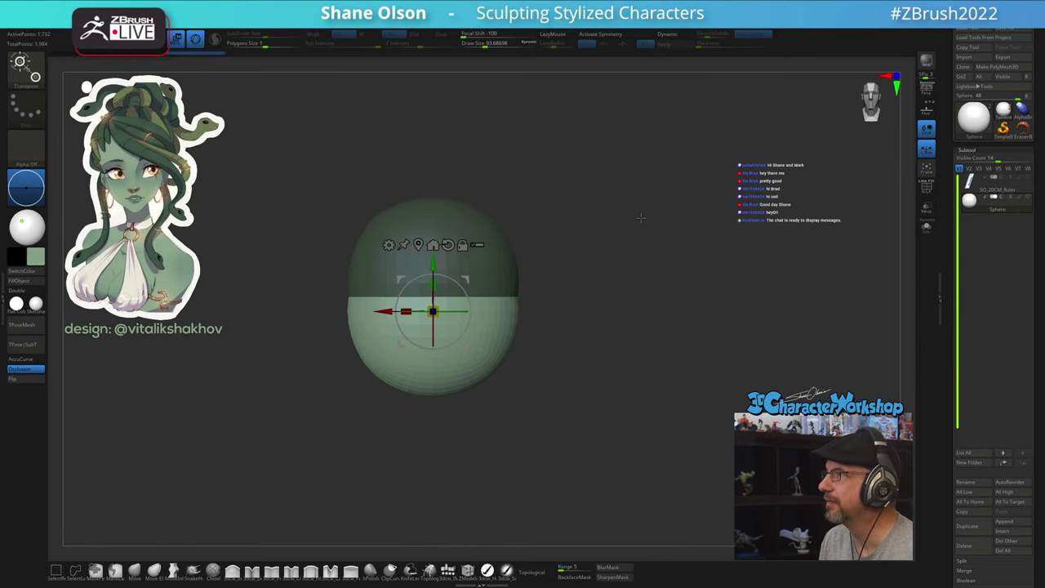
left_click_drag(642, 219, 586, 269, "alt")
left_click_drag(601, 229, 602, 258, "alt")
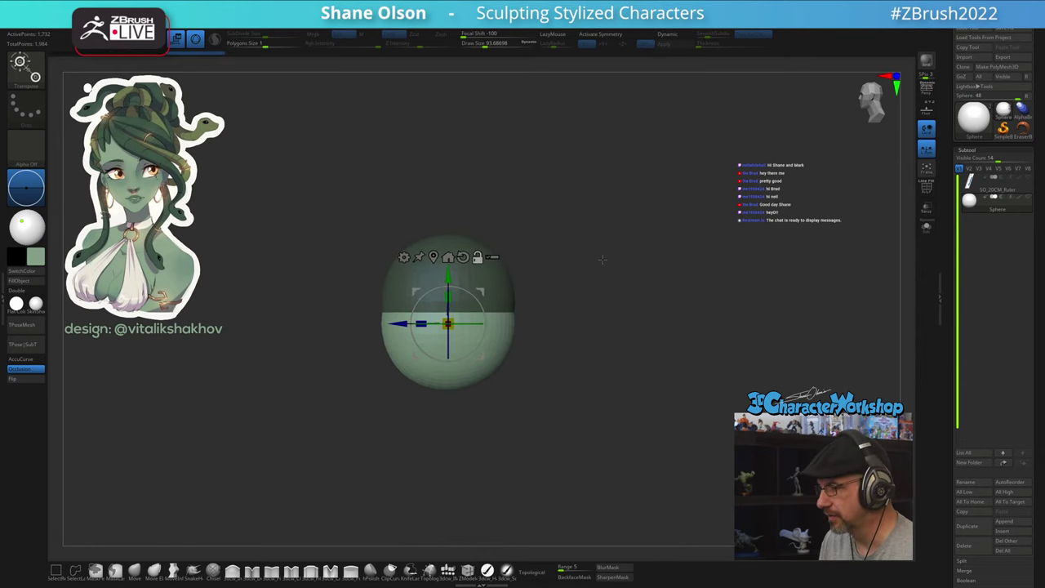
left_click_drag(401, 325, 398, 324)
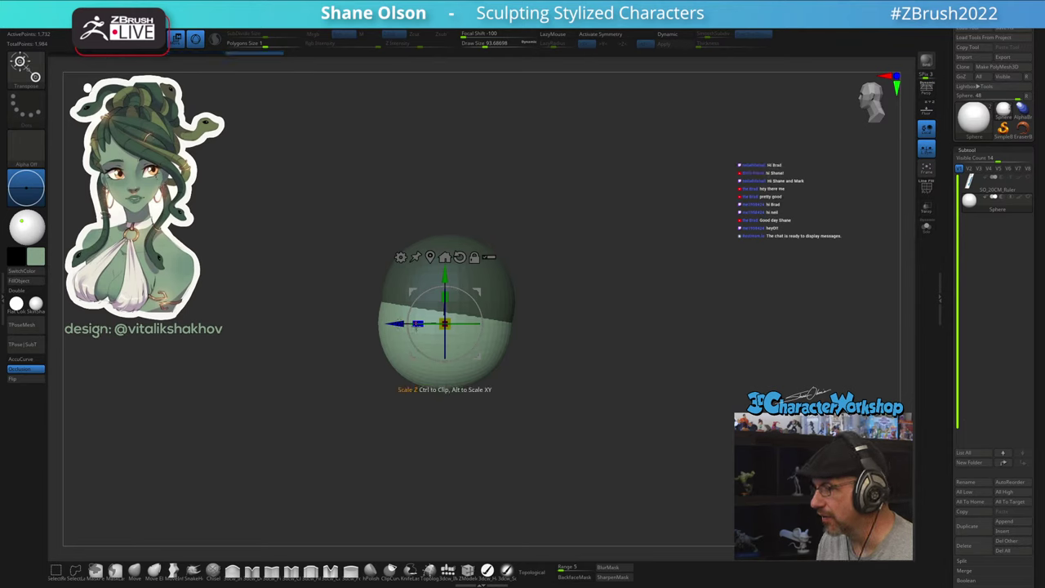
left_click_drag(398, 325, 367, 327, "alt")
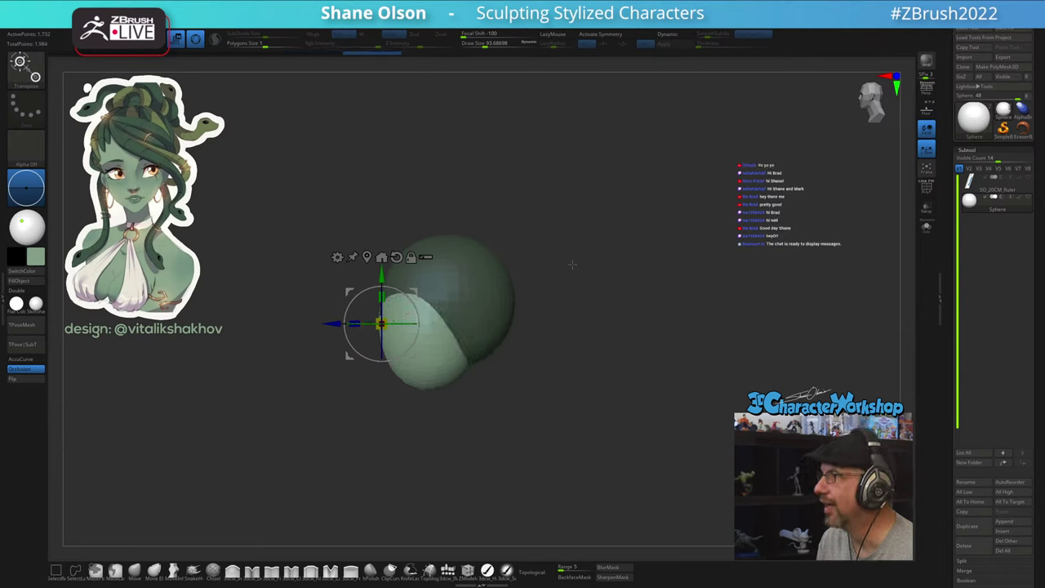
Clear the mask and narrow both spheres slightly in width along X
left_click_drag(544, 411, 593, 415)
mouse_move(527, 369)
left_mouse_down("alt")
mouse_move(566, 399)
mouse_move(520, 355)
left_mouse_up("alt")
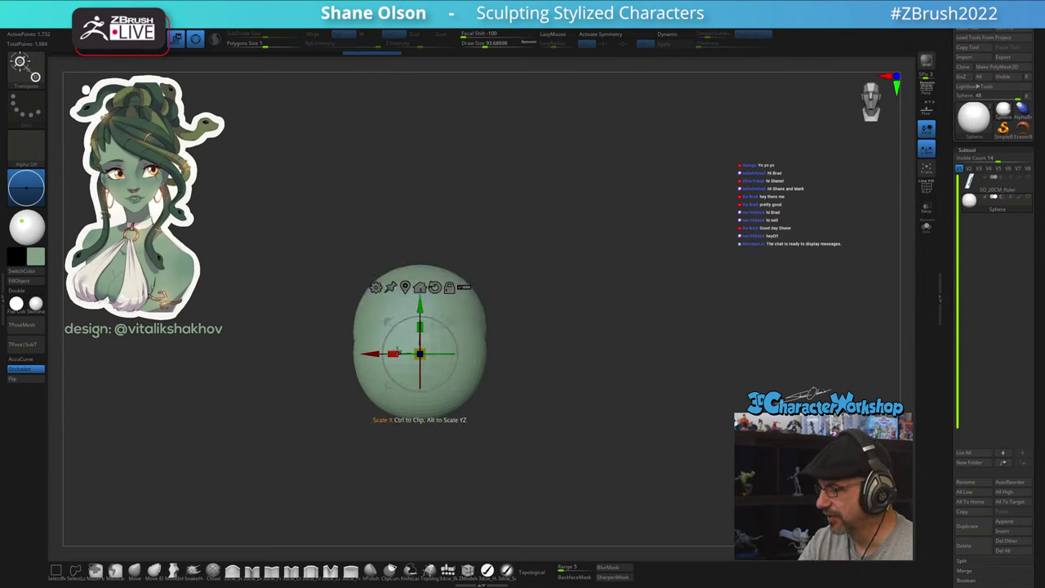
left_click_drag(392, 354, 398, 354)
left_click_drag(569, 366, 527, 370, "shift")
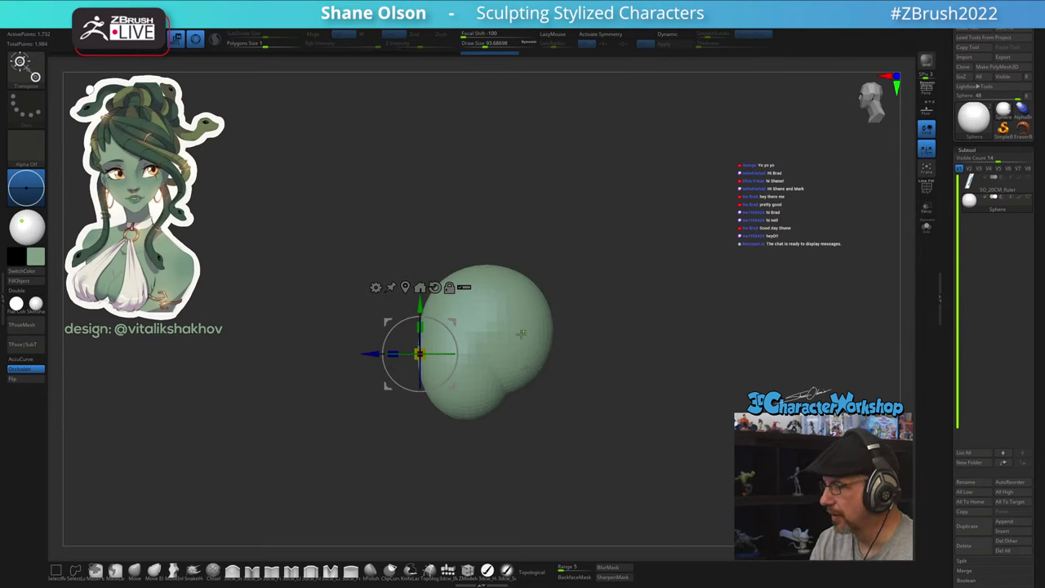
Show the polyframe and assign separate polygroups to the cranium and jaw spheres with Auto Groups
key("shift+f")
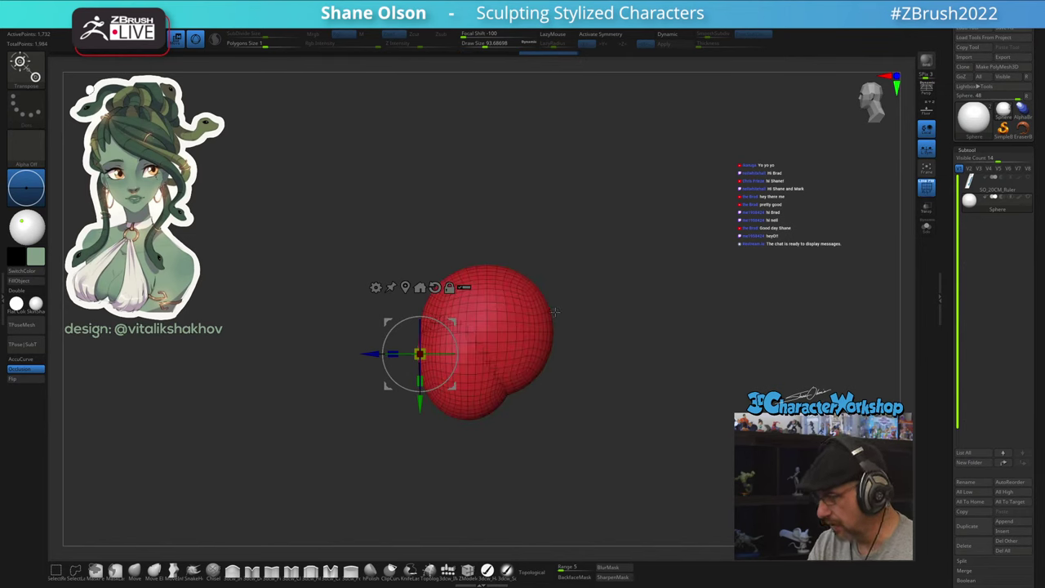
key("3")
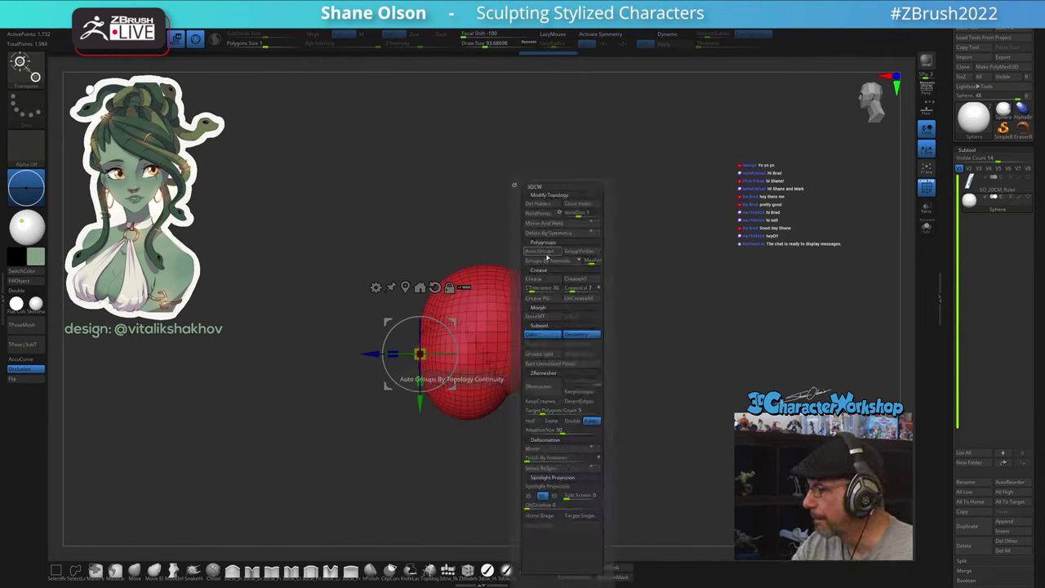
left_click(549, 252)
key("q")
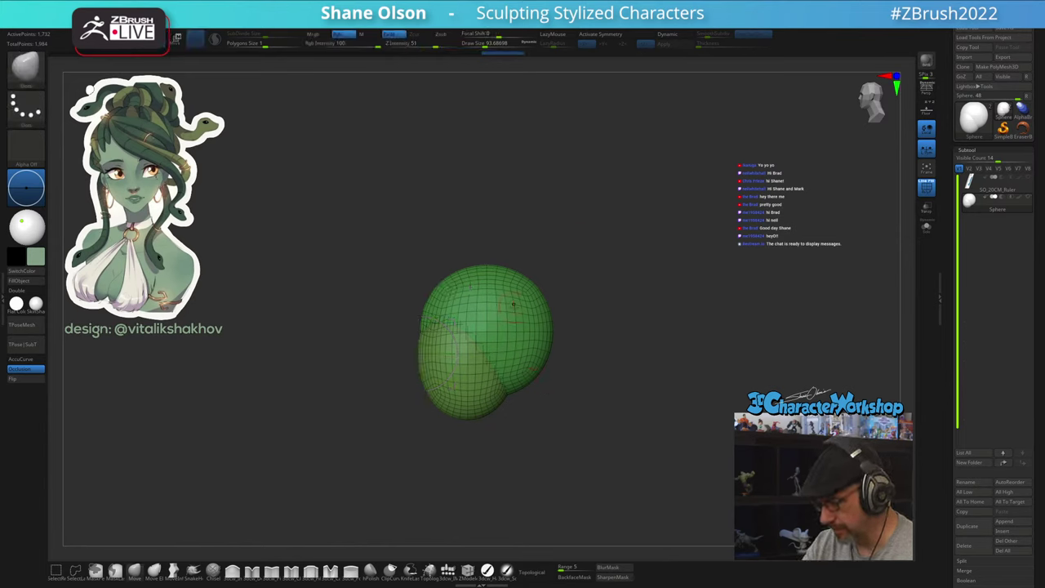
Mask the jaw, centre and realign the gizmo on the cranium sphere, and flatten the cranium's height slightly
key("w")
left_click(492, 319, "ctrl")
left_click_drag(582, 260, 606, 287, "shift")
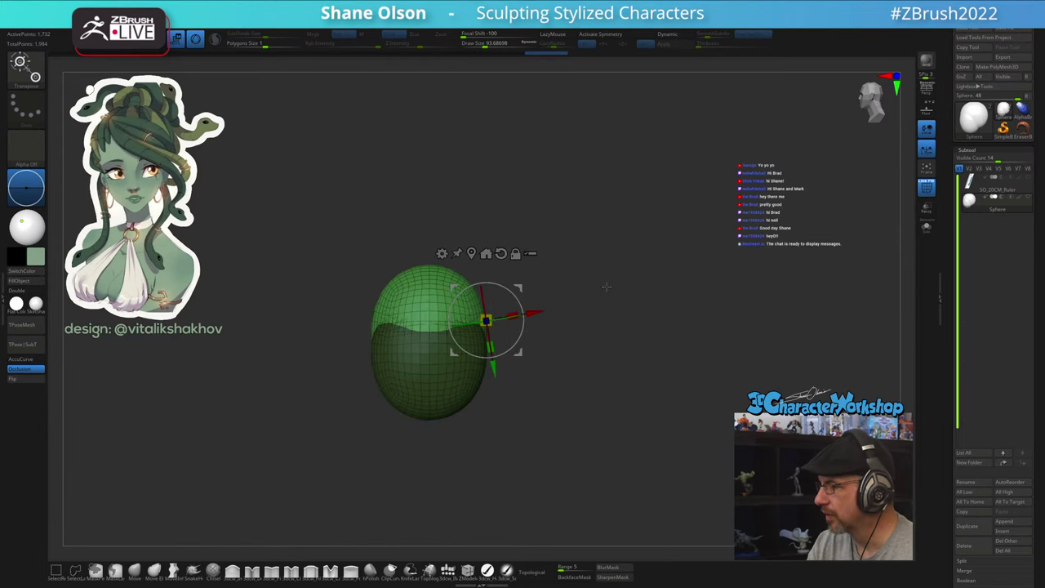
left_click(516, 253)
left_click(471, 253)
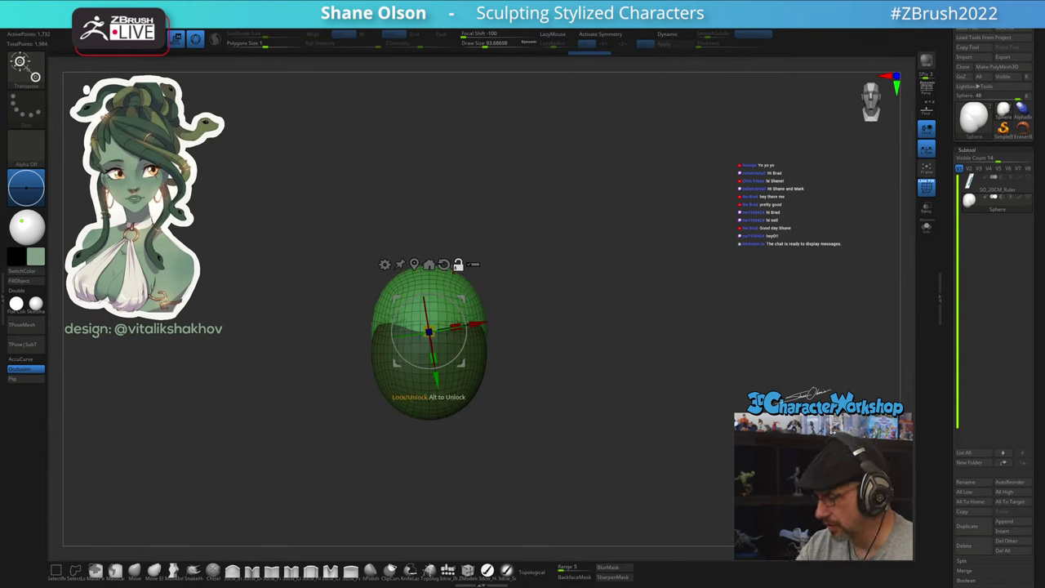
left_click(444, 265, "alt")
left_click_drag(559, 314, 518, 319, "shift")
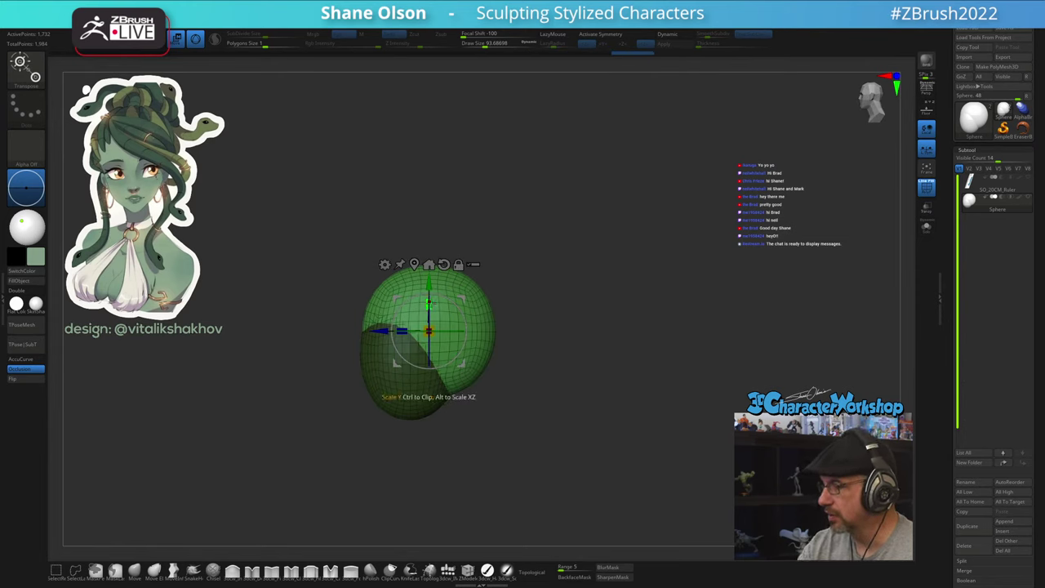
left_click_drag(429, 303, 429, 280)
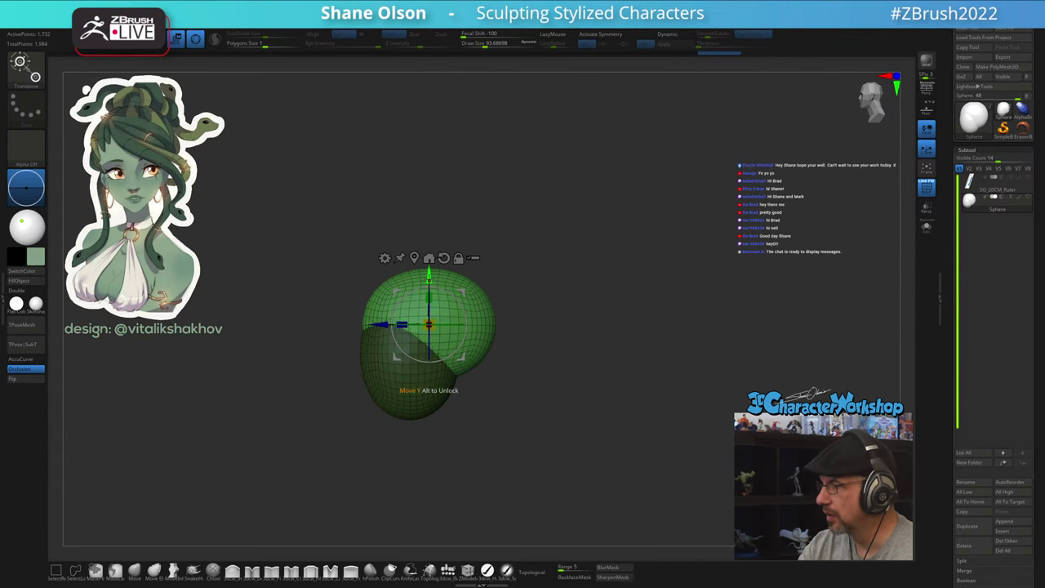
Invert the mask to free the jaw and nudge its lower back edge inward with the Move brush
left_click_drag(543, 281, 569, 266, "alt")
left_click_drag(553, 214, 553, 237, "alt")
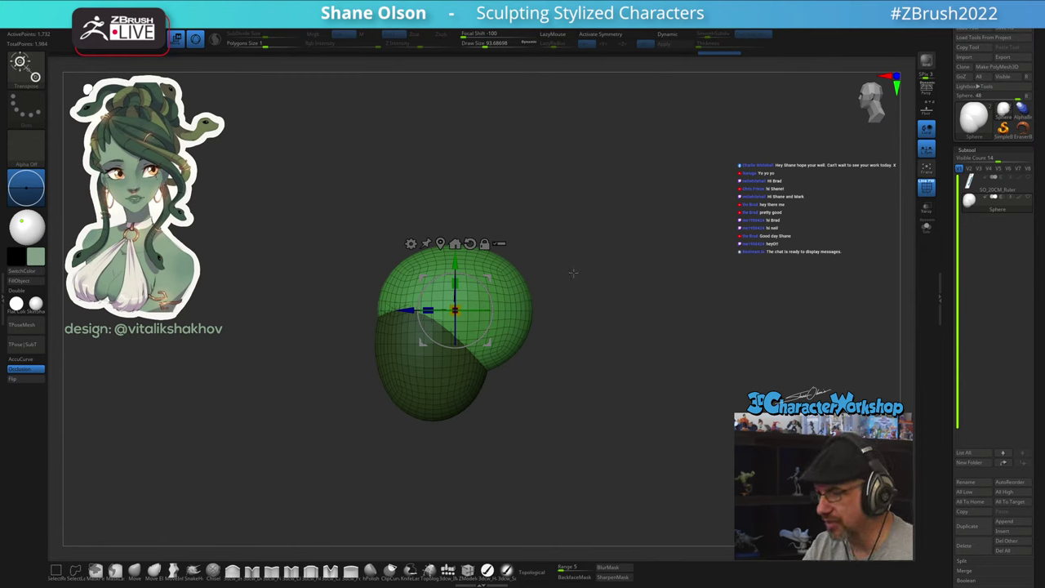
left_click_drag(573, 273, 576, 293, "alt")
left_click(572, 369, "ctrl")
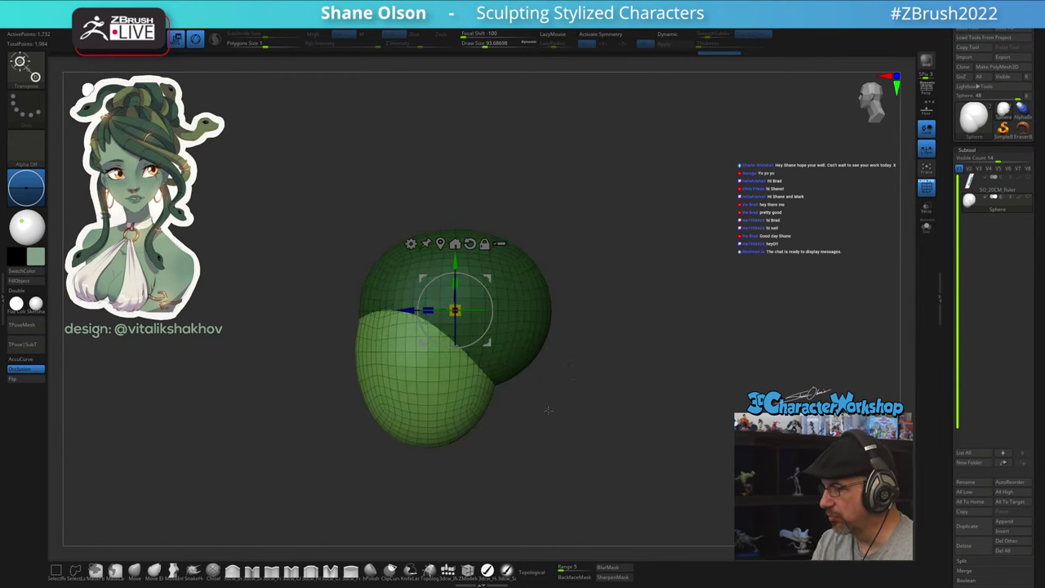
left_click(134, 577)
key("s")
left_click_drag(482, 462, 499, 462)
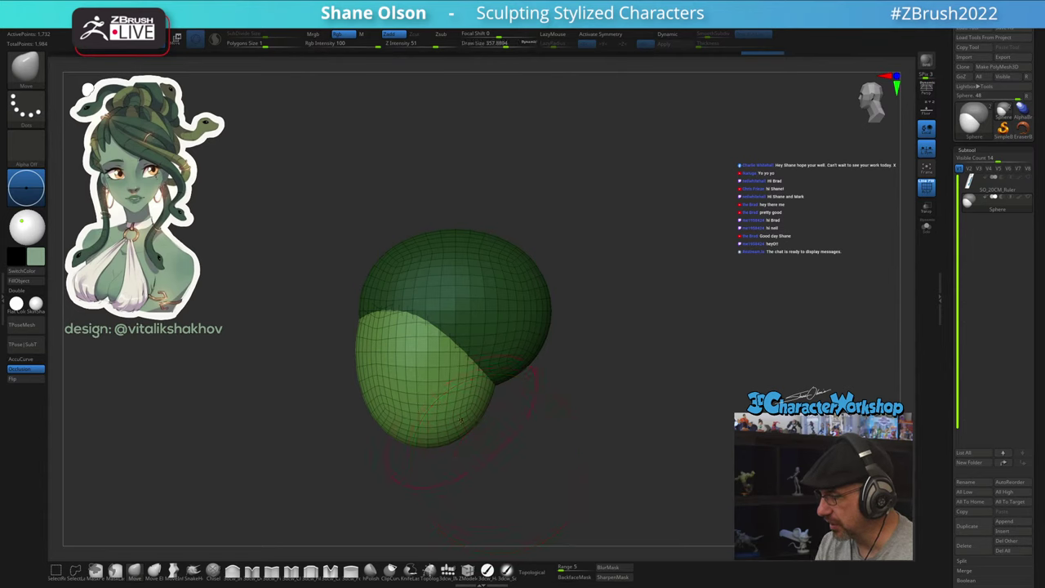
mouse_move(461, 422)
left_mouse_down()
mouse_move(449, 412)
mouse_move(462, 390)
mouse_move(454, 410)
left_mouse_up()
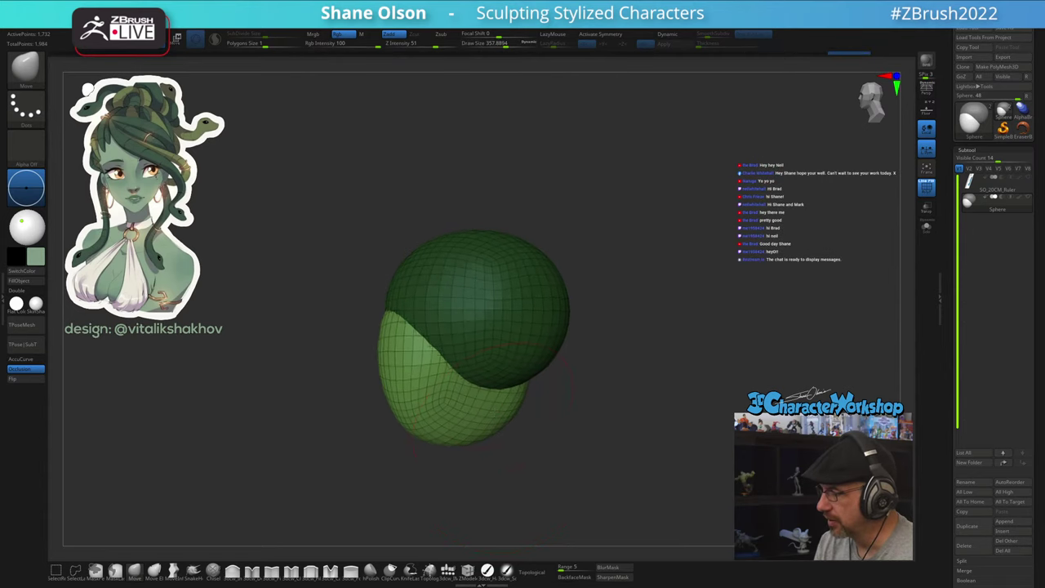
mouse_move(535, 435)
left_mouse_down()
mouse_move(520, 439)
mouse_move(569, 440)
left_mouse_up()
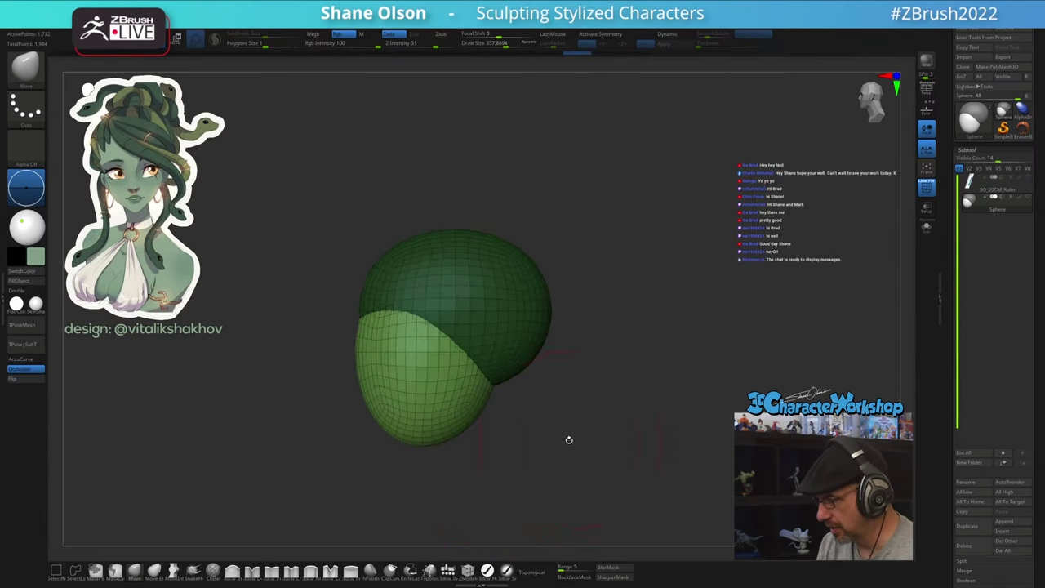
Turn on X symmetry and taper the jaw toward the chin with a large Move brush, pulling its back edge forward
key("x")
key("s")
mouse_move(482, 432)
left_mouse_down()
mouse_move(469, 401)
mouse_move(445, 410)
left_mouse_up()
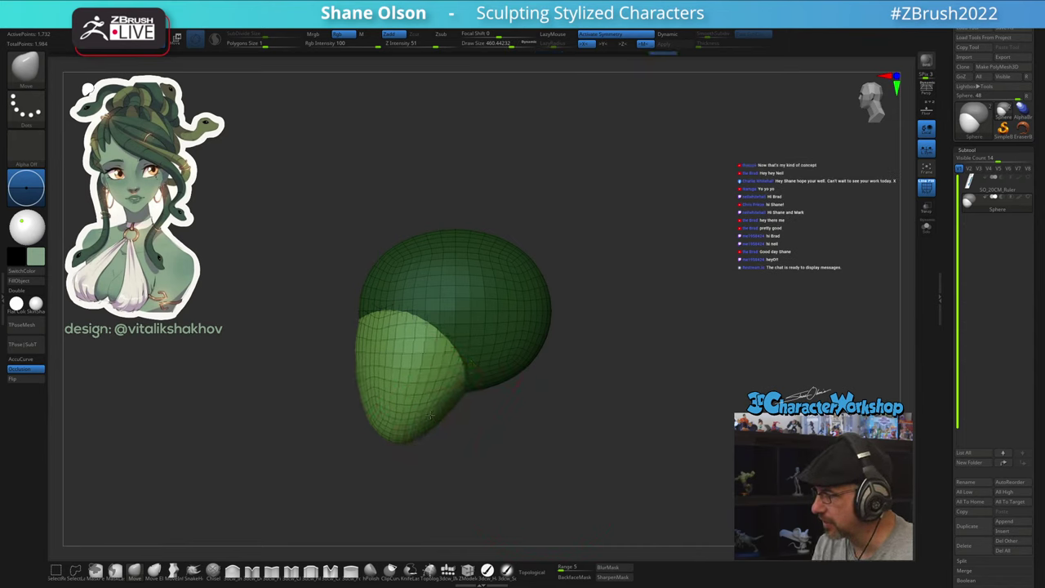
left_click_drag(381, 367, 385, 370)
mouse_move(453, 462)
left_mouse_down("shift")
mouse_move(570, 414)
mouse_move(570, 356)
mouse_move(561, 367)
mouse_move(575, 361)
mouse_move(560, 382)
mouse_move(516, 394)
left_mouse_up("shift")
key("s")
key("s")
left_click_drag(512, 375, 496, 372)
left_click_drag(481, 413, 471, 406)
left_click_drag(507, 339, 507, 334)
mouse_move(533, 416)
left_mouse_down()
mouse_move(481, 420)
mouse_move(561, 396)
mouse_move(594, 415)
left_mouse_up()
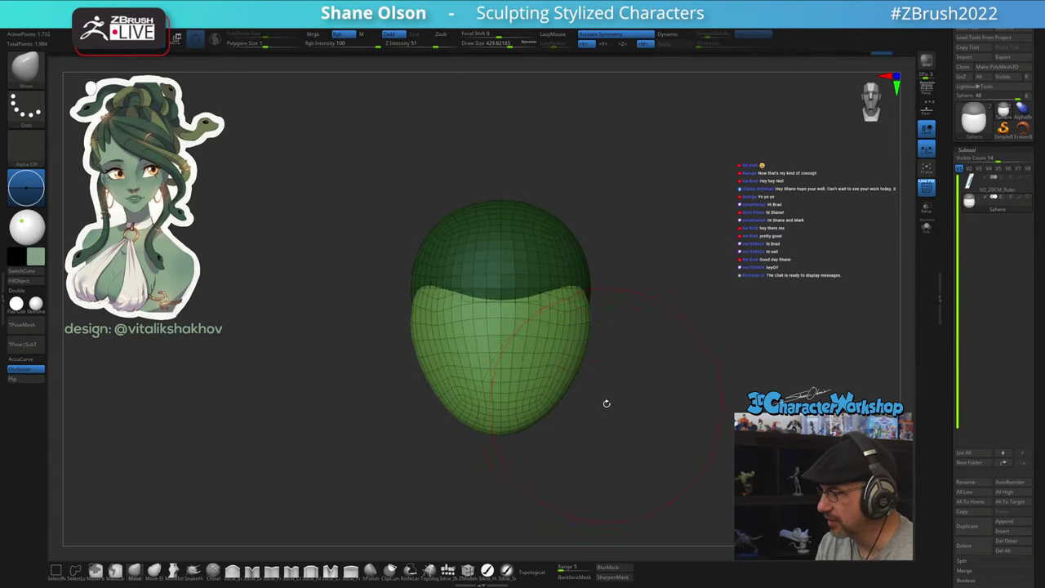
Reduce the Move brush to a draw size of about 331 and pull the jaw form's upper side corners down and inward
left_click_drag(646, 326, 587, 392, "alt")
key("s")
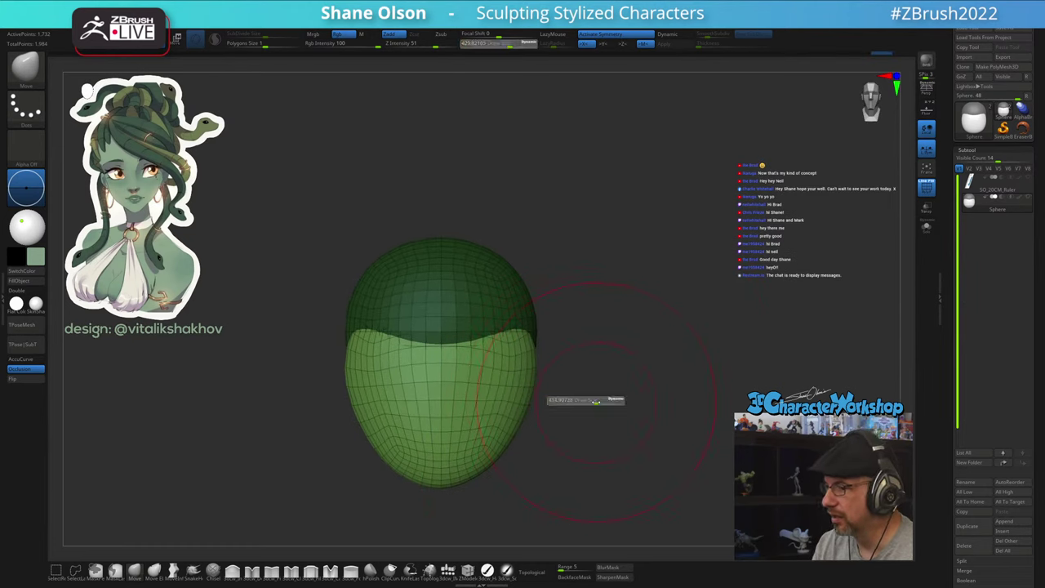
left_click(586, 395)
mouse_move(523, 328)
left_mouse_down()
mouse_move(521, 344)
mouse_move(496, 343)
left_mouse_up()
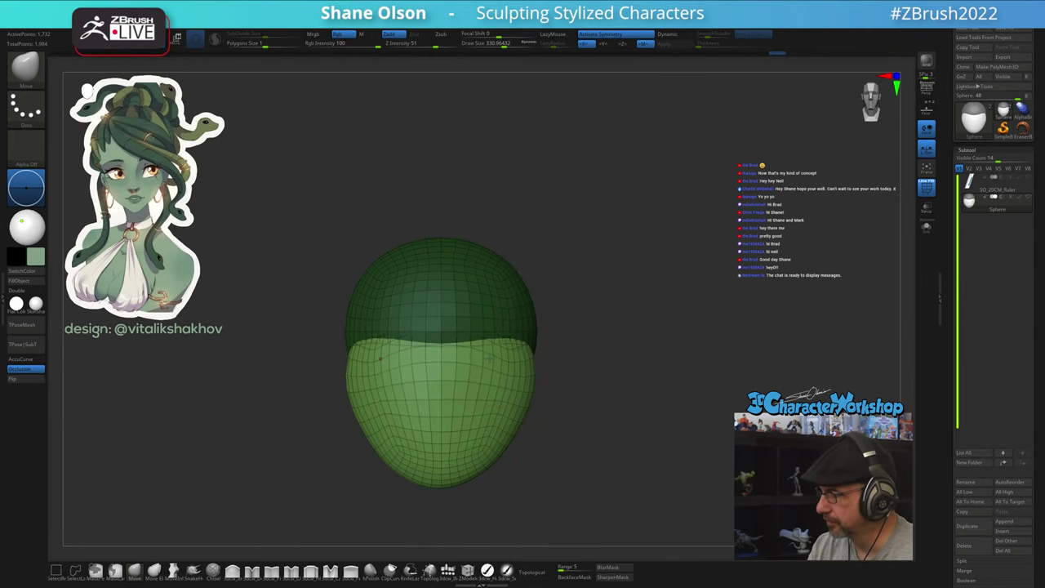
Invert the mask to protect the jaw and reshape the cranium's underside with the Move brush at a draw size of about 393
left_click_drag(619, 386, 563, 378)
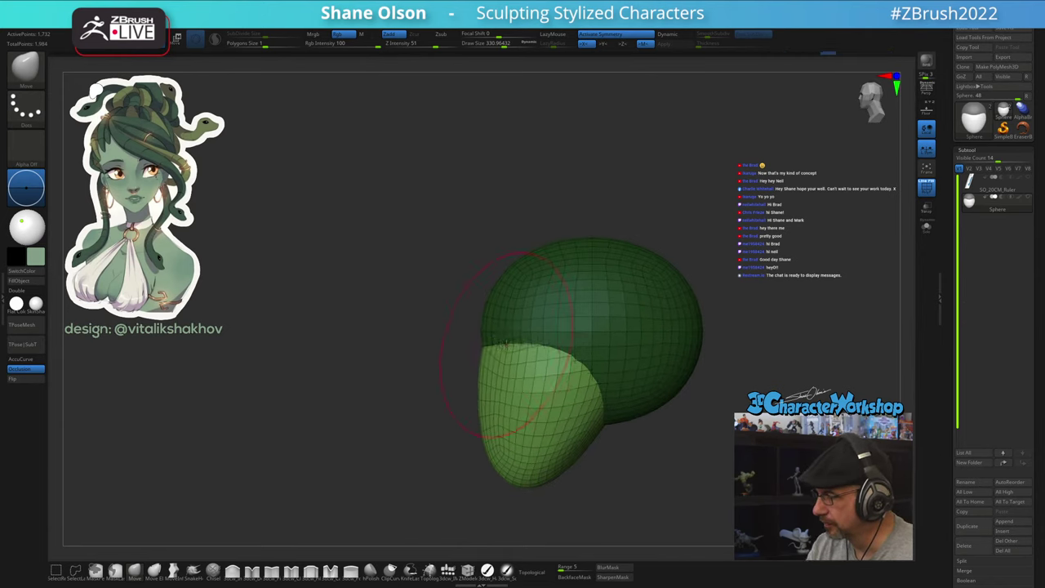
mouse_move(654, 443)
left_mouse_down()
mouse_move(685, 450)
mouse_move(654, 448)
mouse_move(635, 414)
mouse_move(601, 421)
mouse_move(558, 408)
mouse_move(537, 377)
left_mouse_up()
left_click(636, 423, "ctrl")
key("s")
mouse_move(548, 433)
left_mouse_down()
mouse_move(589, 427)
mouse_move(592, 364)
mouse_move(587, 384)
mouse_move(564, 392)
left_mouse_up()
key("s")
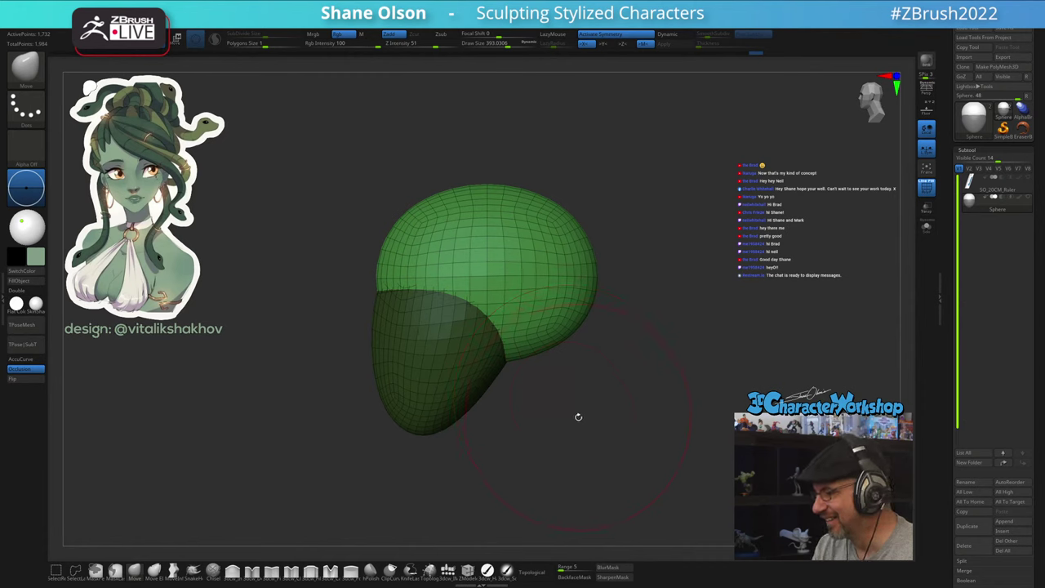
Clear the mask and adjust the brow where face and cranium meet, using the Move brush at a draw size of about 251
left_click_drag(578, 416, 572, 413, "ctrl")
key("s")
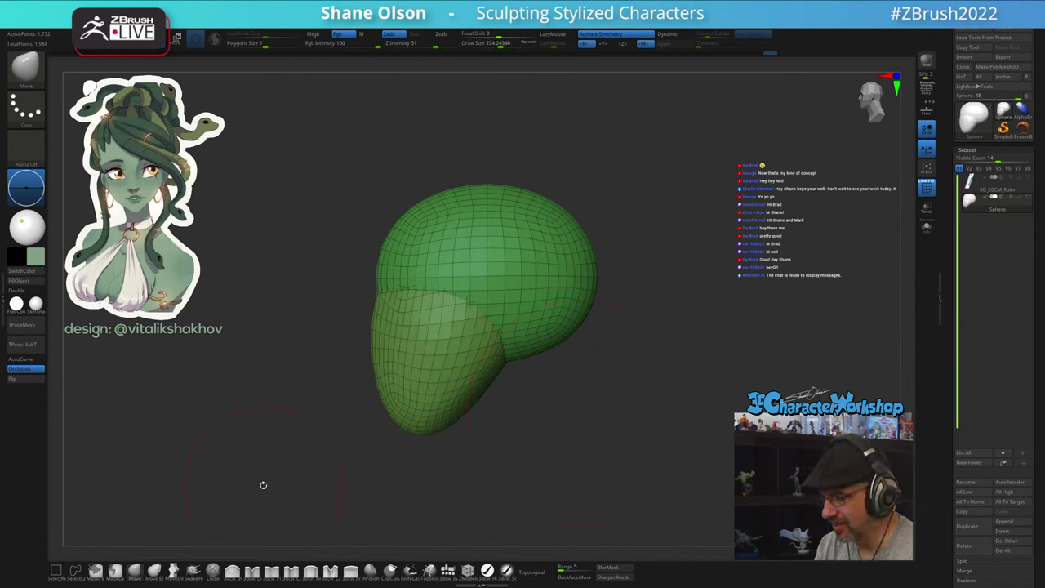
key("s")
left_click_drag(397, 297, 409, 267)
left_click_drag(518, 411, 555, 417)
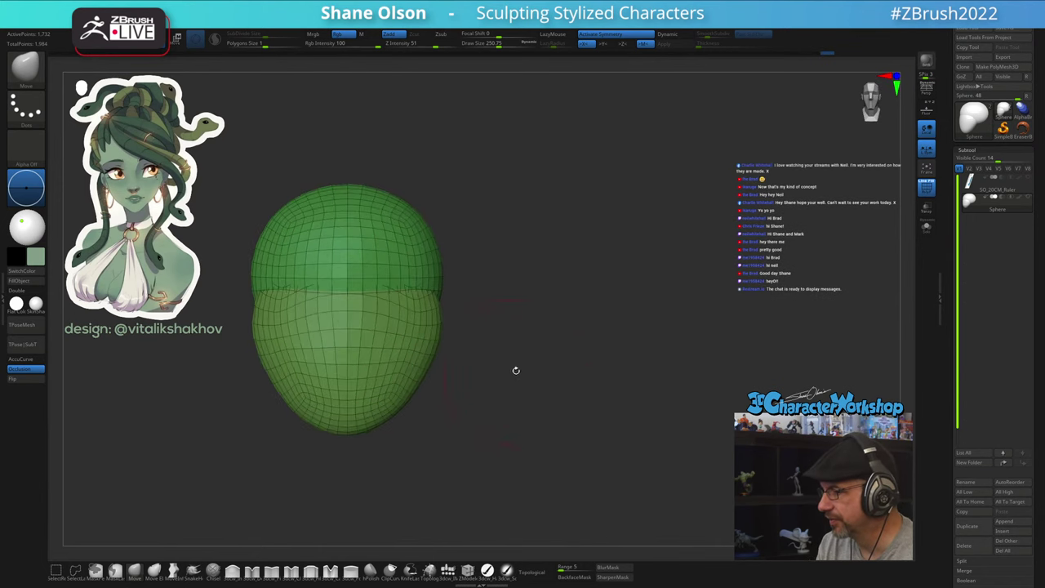
Push the cheek areas of the face form slightly downward with the Move brush to shape the side contour
left_click_drag(517, 370, 559, 369, "alt")
left_click_drag(536, 324, 544, 345)
left_click_drag(494, 308, 483, 329)
mouse_move(525, 421)
left_mouse_down()
mouse_move(525, 392)
mouse_move(482, 406)
mouse_move(496, 427)
mouse_move(570, 390)
mouse_move(548, 405)
left_mouse_up()
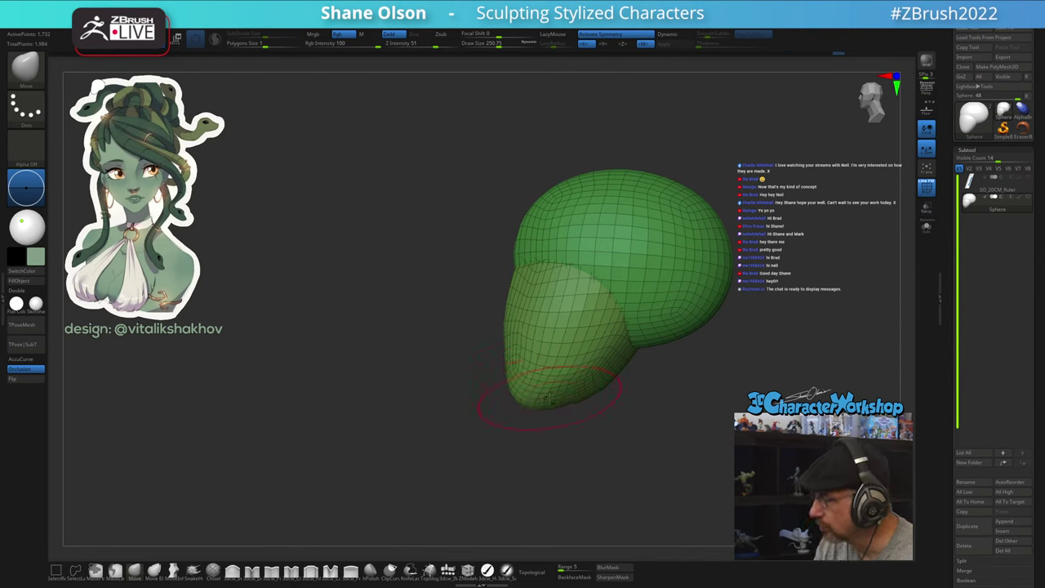
mouse_move(623, 416)
left_mouse_down()
mouse_move(648, 414)
mouse_move(606, 415)
mouse_move(614, 359)
mouse_move(645, 374)
mouse_move(605, 342)
left_mouse_up()
Enlarge the Move brush to a draw size of about 324 and push the cheeks and lower jawline inward
key("s")
left_click_drag(603, 305, 591, 315)
mouse_move(630, 436)
left_mouse_down()
mouse_move(653, 438)
mouse_move(642, 425)
mouse_move(658, 434)
mouse_move(587, 422)
left_mouse_up()
left_click_drag(386, 365, 394, 368)
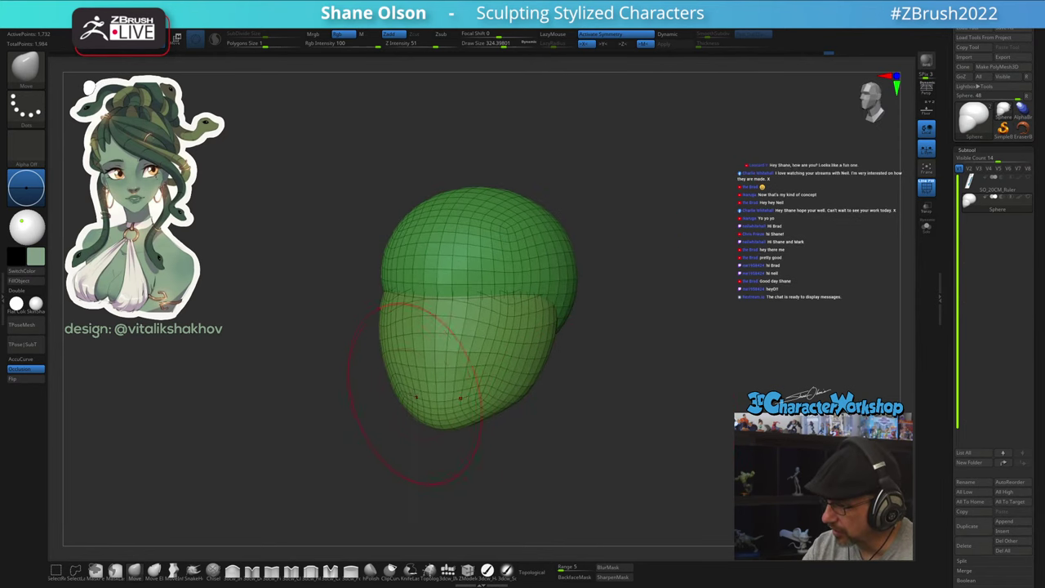
left_click_drag(360, 445, 379, 443)
left_click_drag(398, 407, 407, 414)
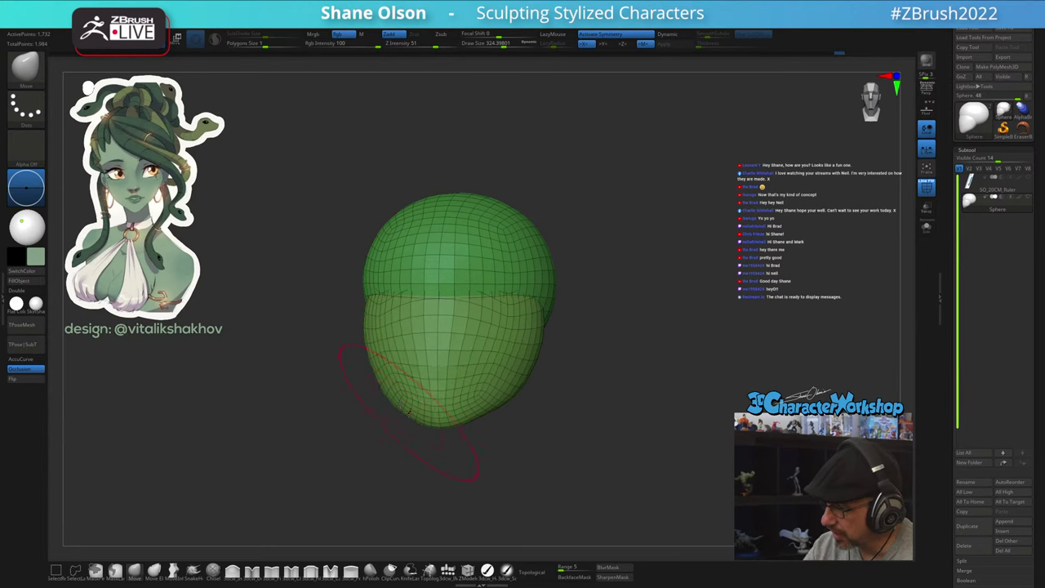
Reduce the draw size to about 223, refine the jaw's lower back and chin profile with the Move brush, and lightly smooth the jaw
mouse_move(484, 446)
left_mouse_down()
mouse_move(537, 437)
mouse_move(505, 443)
mouse_move(521, 434)
left_mouse_up()
key("s")
mouse_move(566, 393)
left_mouse_down()
mouse_move(554, 402)
mouse_move(563, 407)
left_mouse_up()
left_click_drag(490, 359, 490, 358, "shift")
left_click_drag(498, 427, 476, 433)
right_click_drag(503, 435, 534, 424)
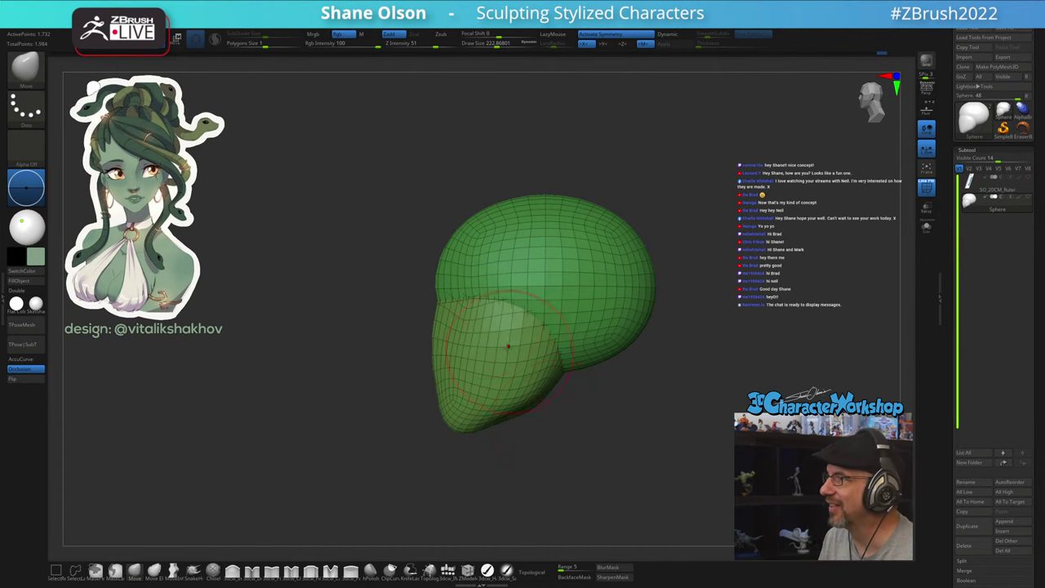
mouse_move(329, 152)
left_mouse_down("alt")
mouse_move(393, 152)
mouse_move(314, 153)
left_mouse_up("alt")
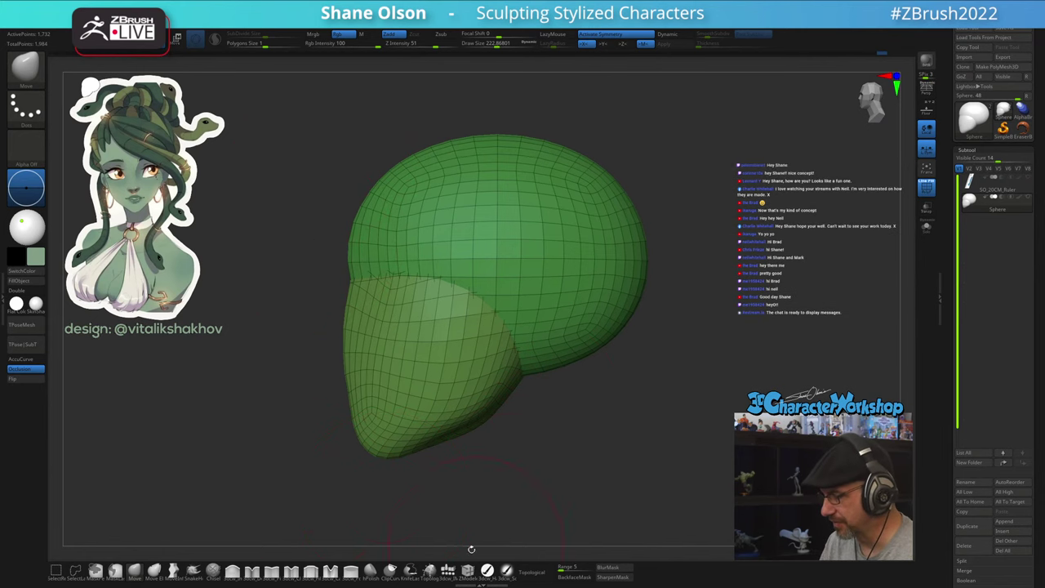
Choose the insert mesh brush of primitive shapes with its QuadSphere-2 mesh, viewing the head from below
left_click(449, 570)
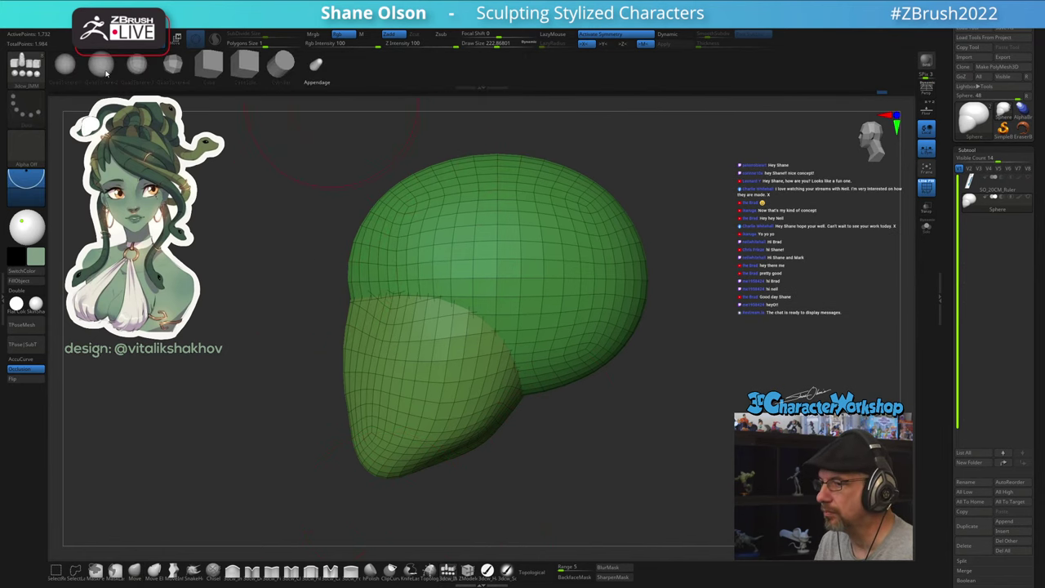
left_click(101, 65)
left_click_drag(681, 395, 637, 397)
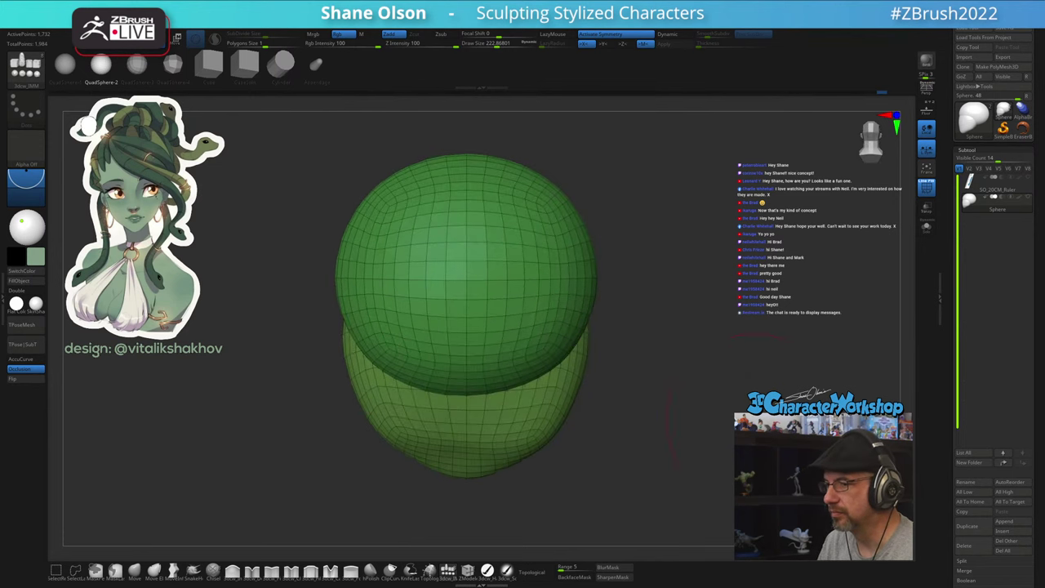
left_click_drag(745, 425, 759, 368)
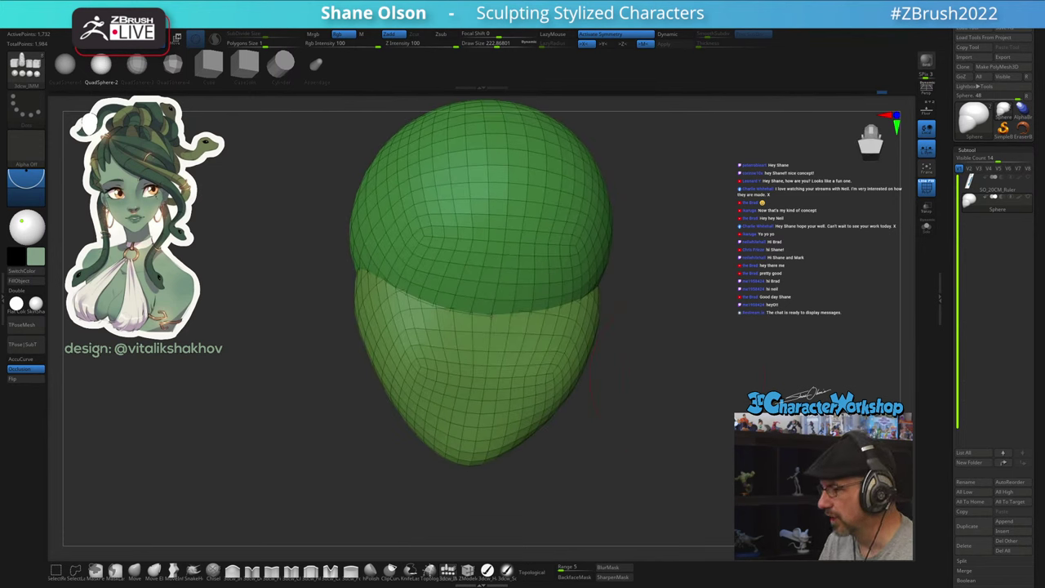
left_click_drag(492, 315, 509, 328)
key("ctrl+z")
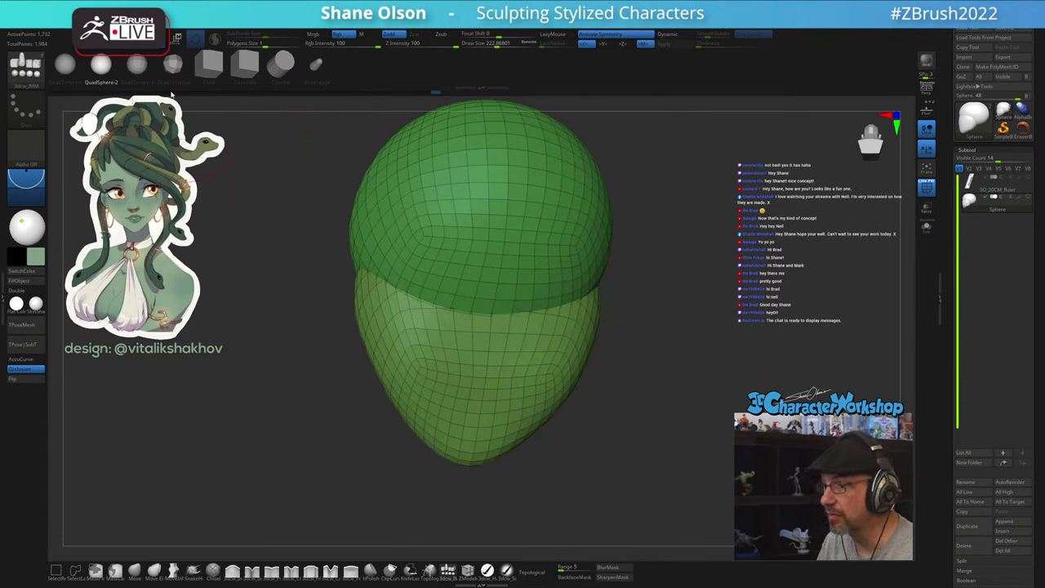
left_click(137, 66)
mouse_move(701, 298)
left_mouse_down()
mouse_move(676, 301)
mouse_move(649, 322)
mouse_move(667, 327)
mouse_move(682, 300)
left_mouse_up()
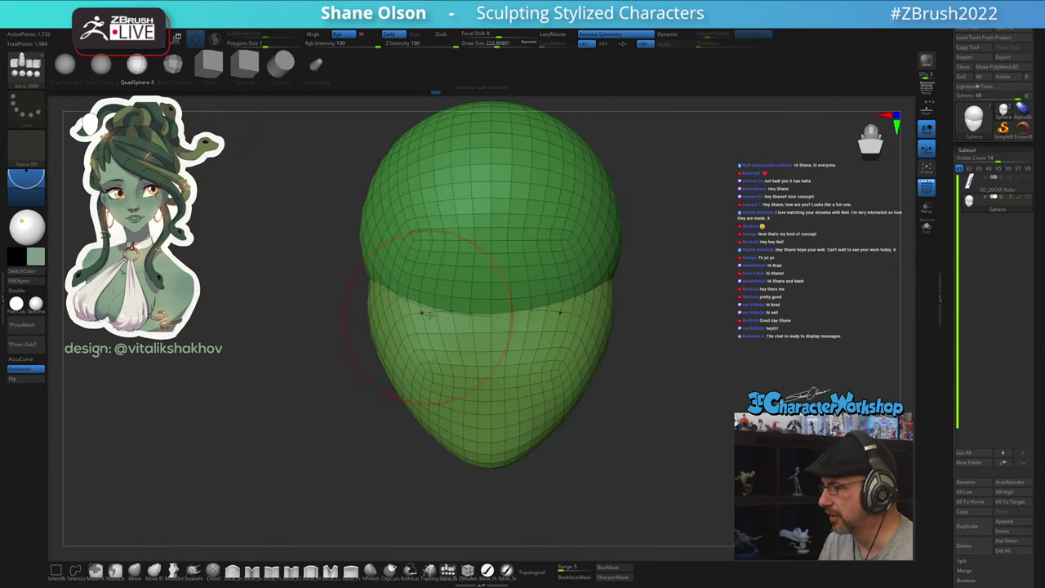
left_click_drag(491, 316, 533, 364)
key("ctrl+z")
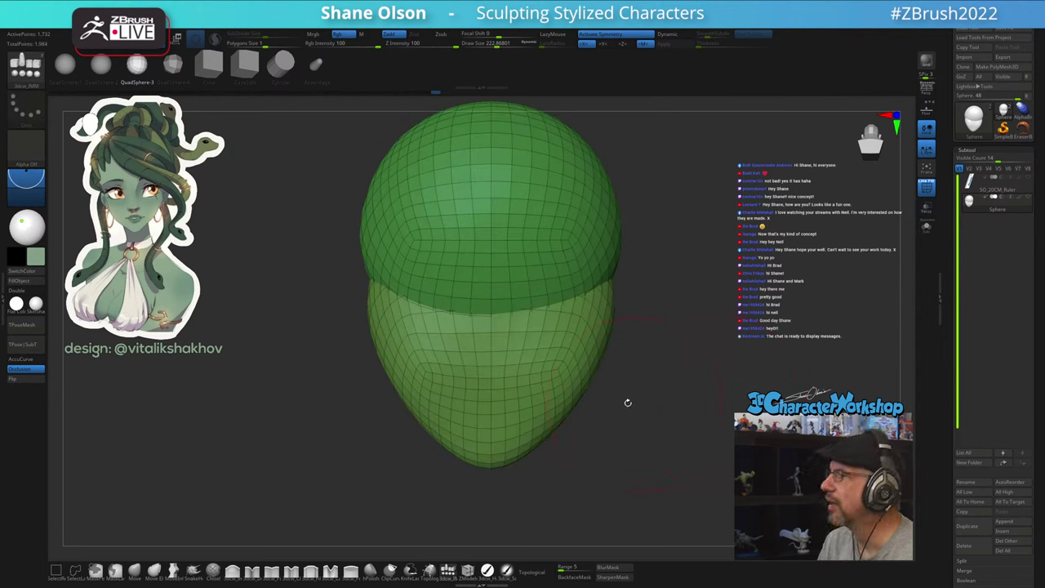
Restore the head's symmetry by applying Mirror And Weld and Smart ReSym to the mesh
left_click_drag(324, 152, 315, 193, "alt")
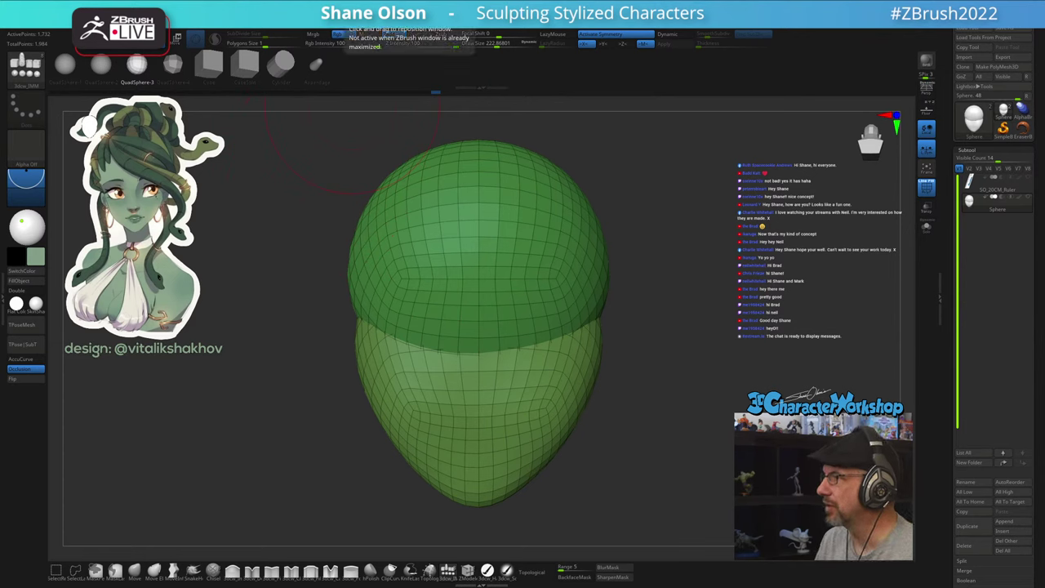
left_click_drag(763, 388, 754, 382)
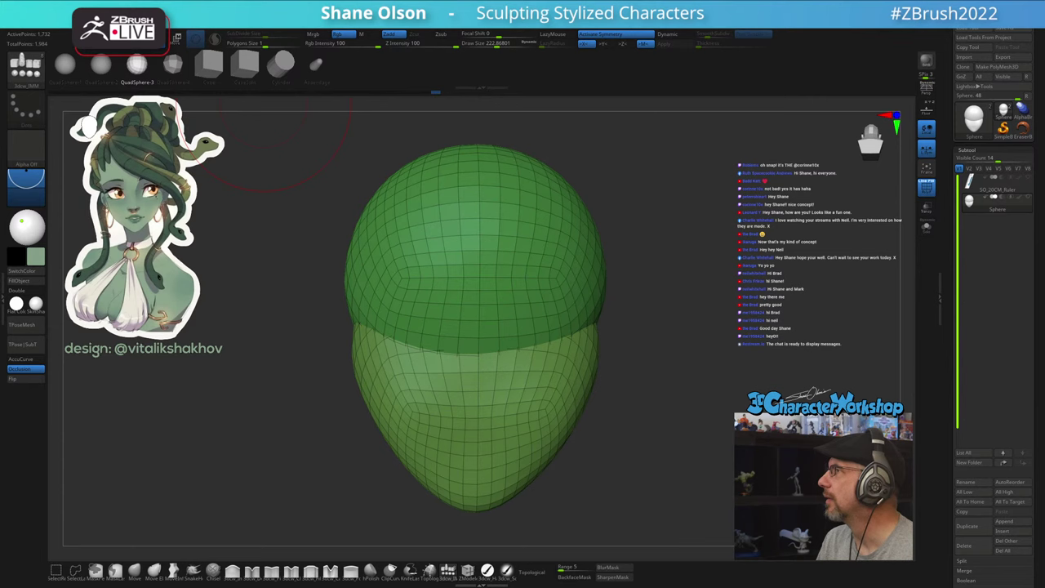
mouse_move(702, 257)
left_mouse_down()
mouse_move(663, 260)
mouse_move(712, 314)
mouse_move(717, 258)
left_mouse_up()
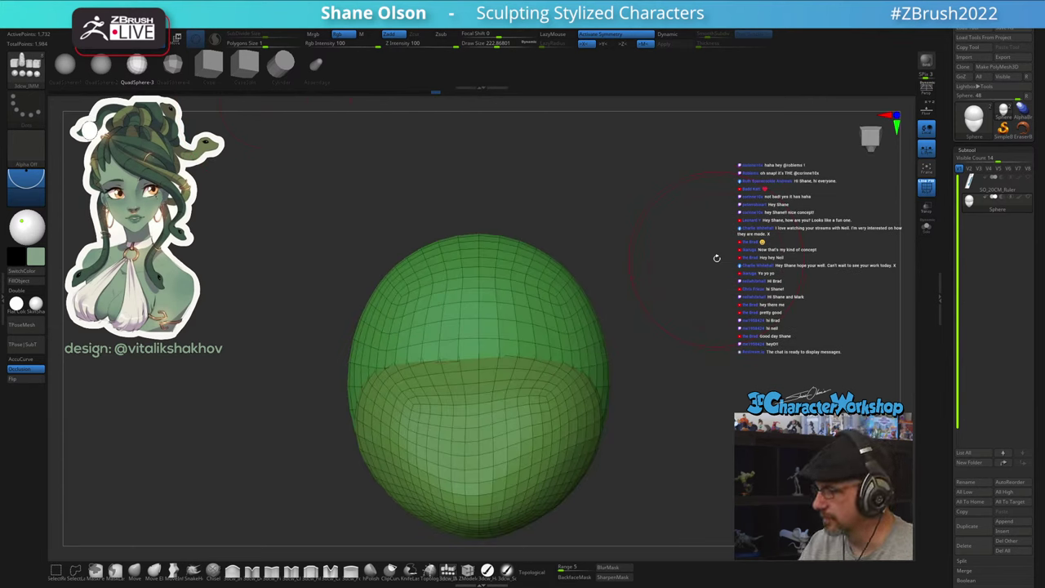
mouse_move(622, 381)
left_mouse_down()
mouse_move(645, 383)
mouse_move(632, 389)
left_mouse_up()
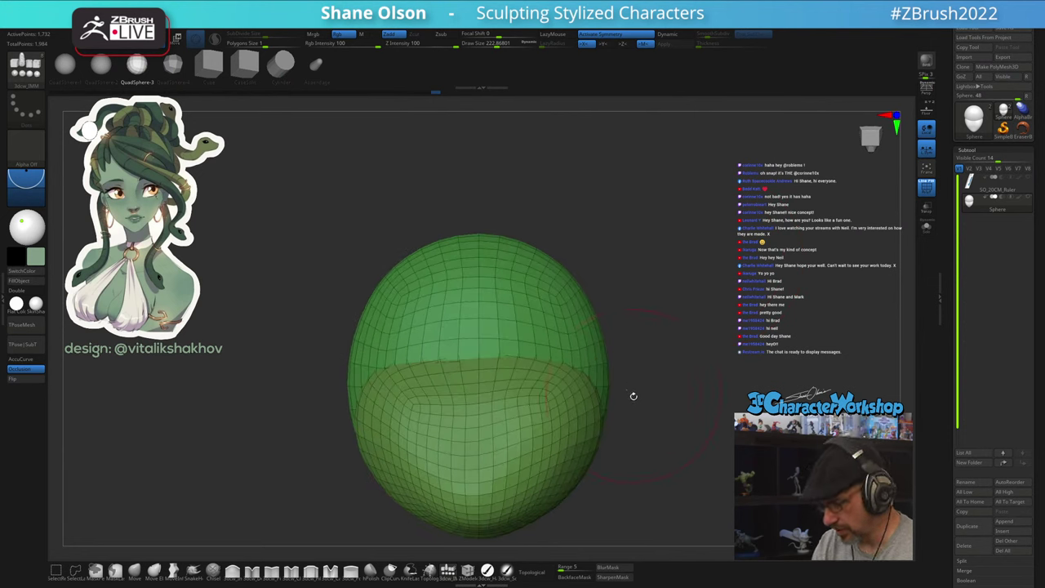
key("space")
left_click(627, 225)
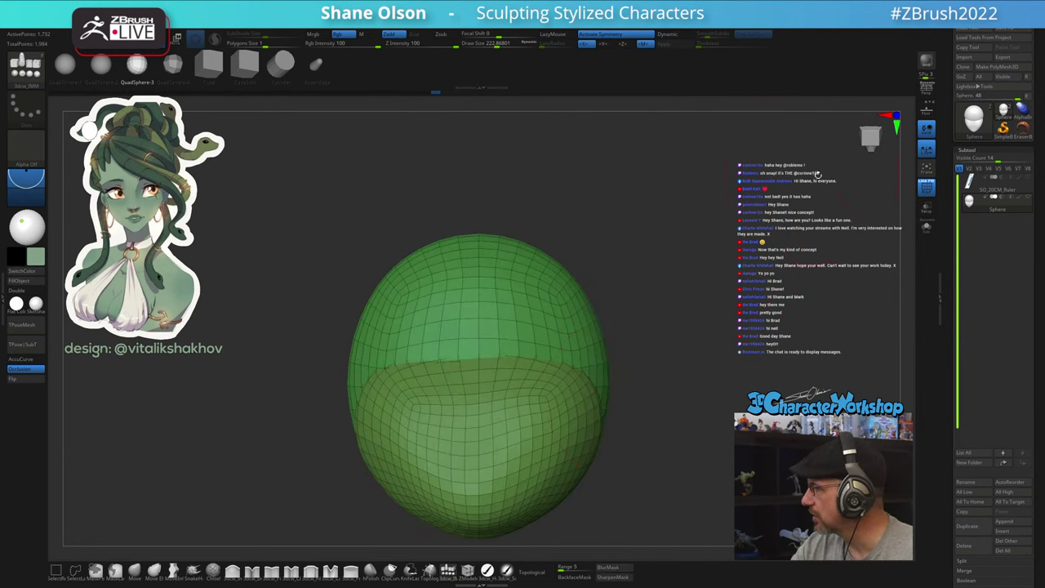
key("g")
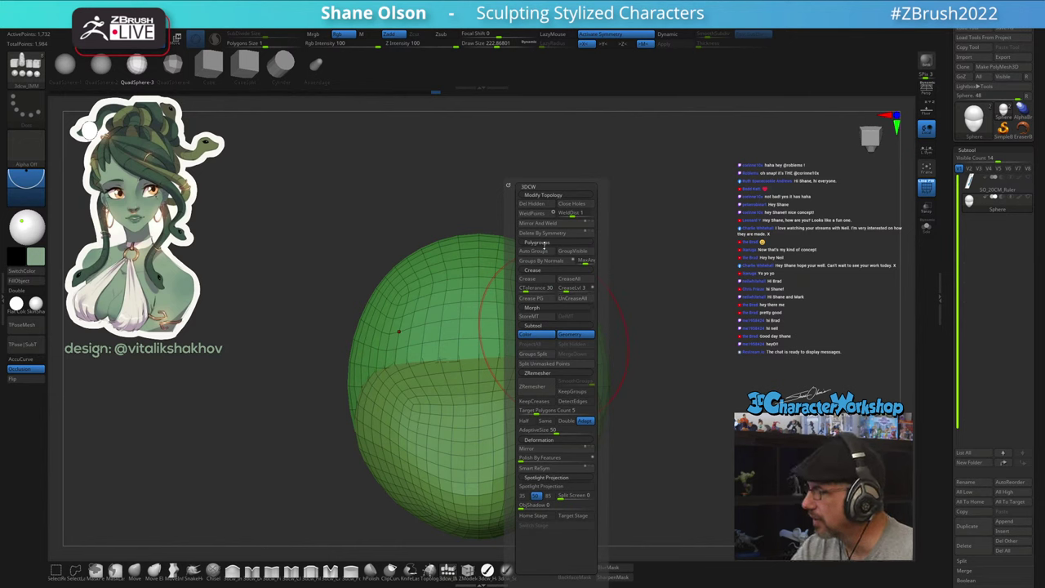
left_click(544, 224)
mouse_move(640, 317)
left_mouse_down()
mouse_move(634, 373)
mouse_move(649, 319)
left_mouse_up()
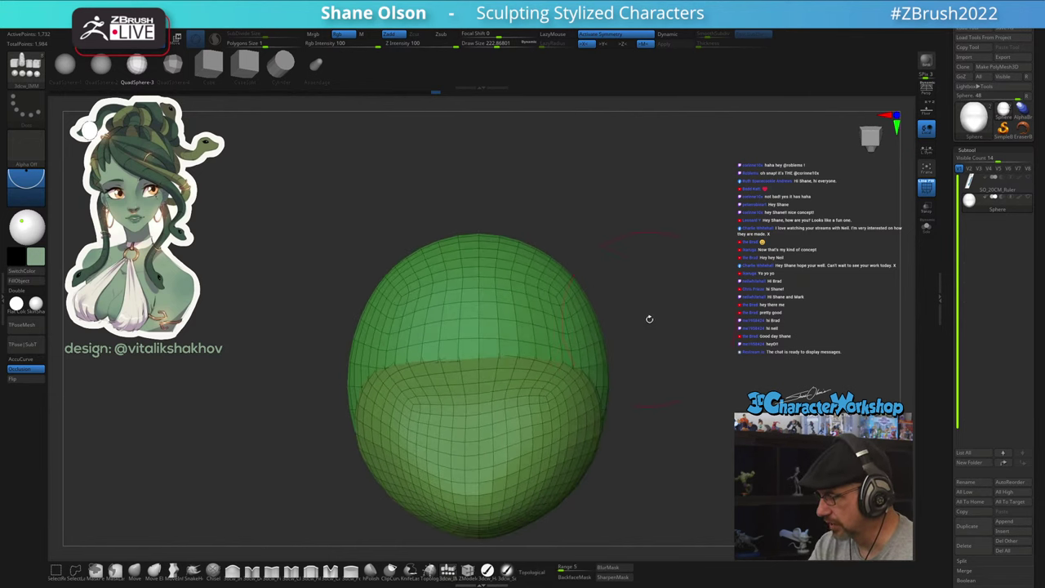
key("space")
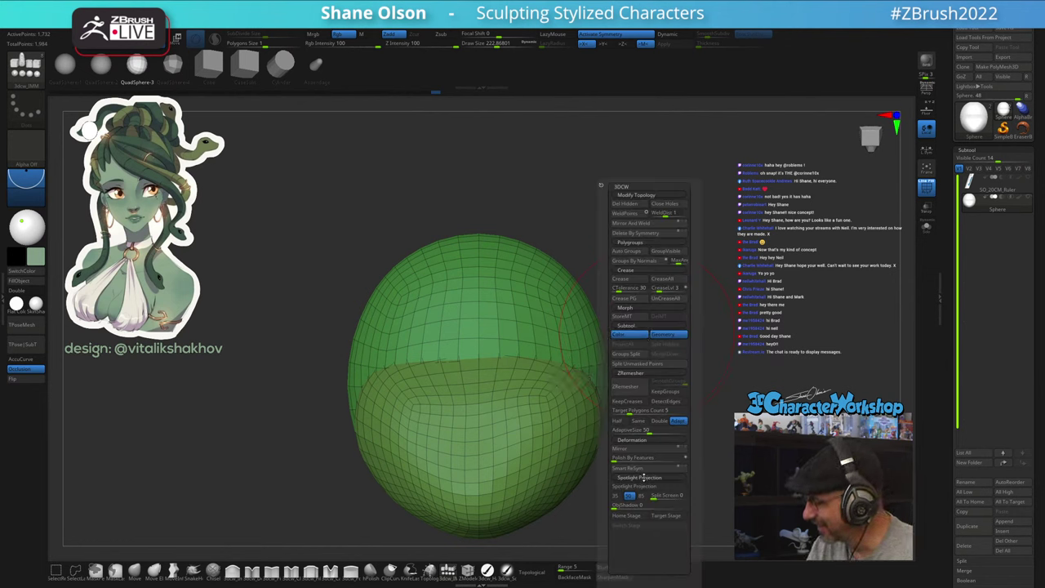
left_click(648, 469)
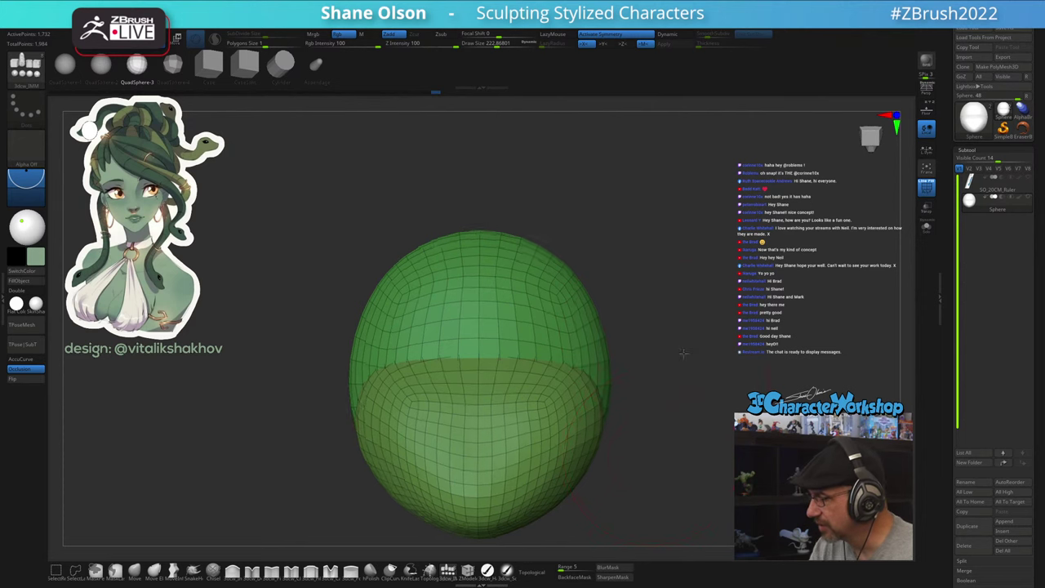
Undo the smoothing stroke on the chin, set the Smooth brush's draw size to 187, and even out the jaw gently
left_click_drag(682, 355, 653, 436)
left_click_drag(494, 403, 545, 410, "shift")
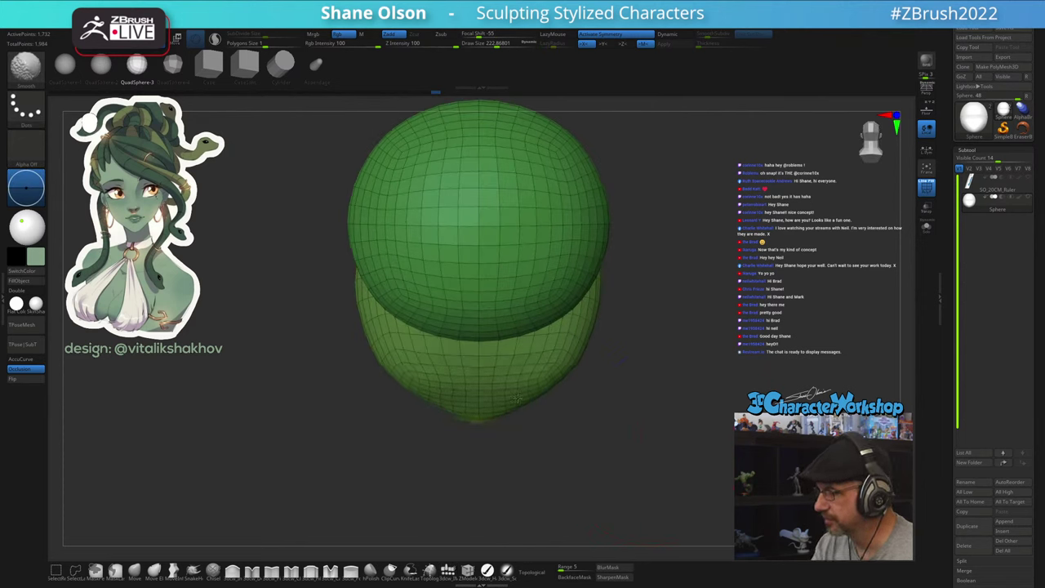
key("ctrl+z")
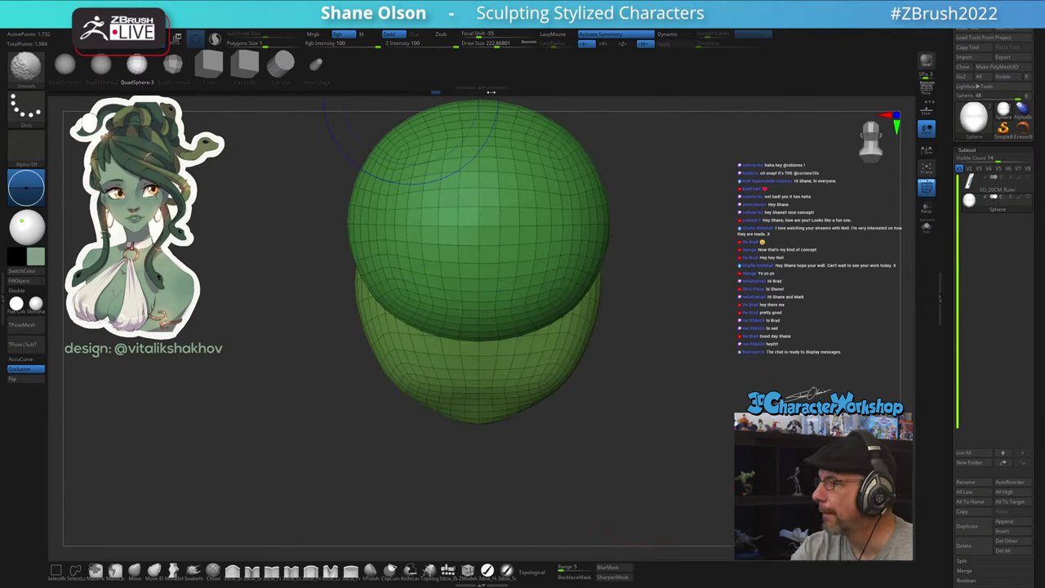
left_click_drag(496, 44, 493, 43)
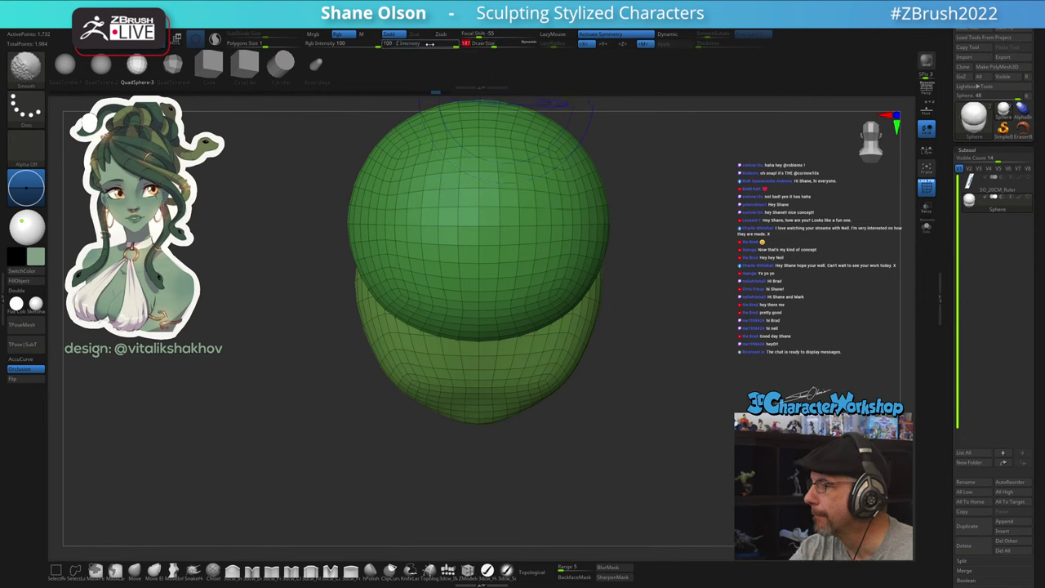
left_click_drag(634, 364, 611, 343)
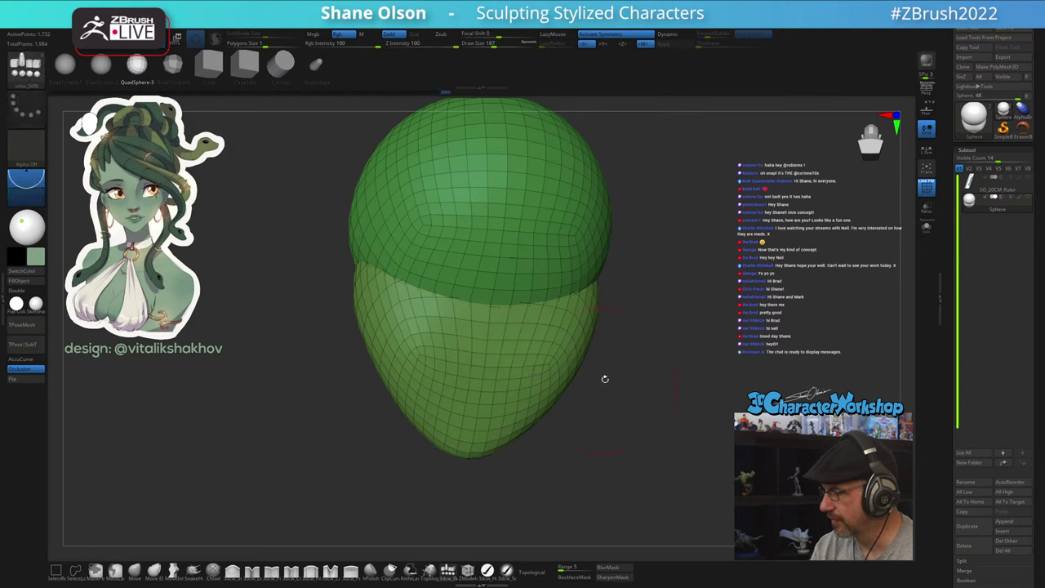
left_click_drag(605, 378, 595, 375, "shift")
Insert a QuadSphere-2 on the centre line under the head as the base for the neck
left_click_drag(612, 415, 608, 322)
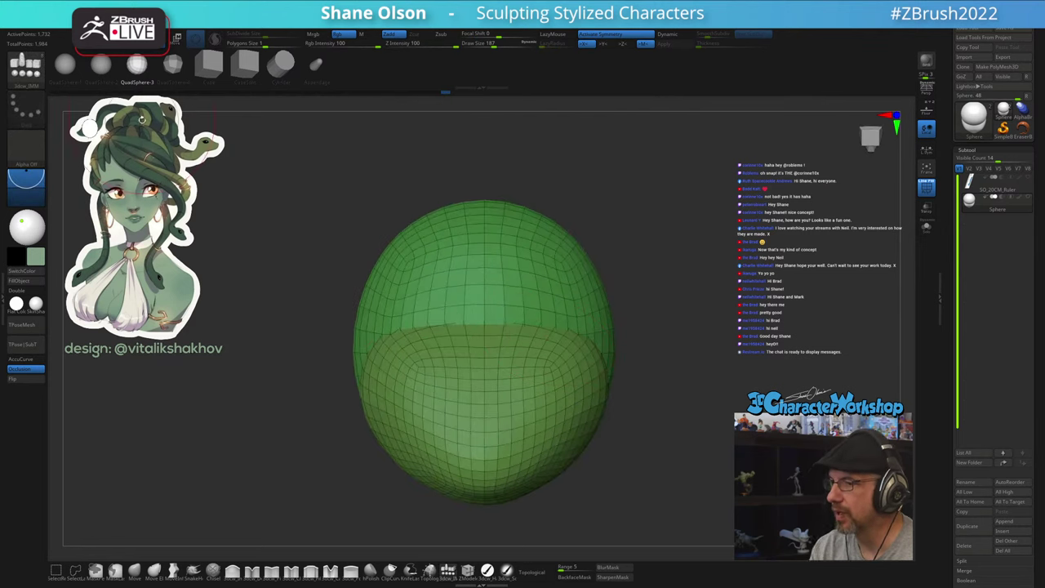
left_click(102, 64)
left_click_drag(486, 300, 485, 389)
left_click_drag(642, 306, 663, 418)
Stretch the neck sphere along its axis with the gizmo and move it up into the base of the skull
key("w")
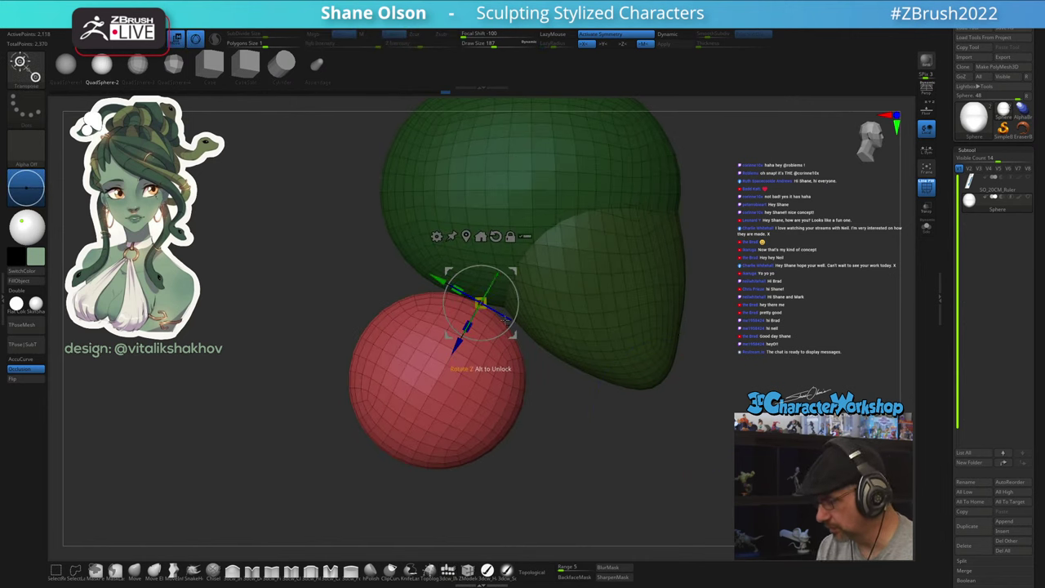
left_click_drag(467, 326, 455, 349)
left_click_drag(515, 271, 553, 225)
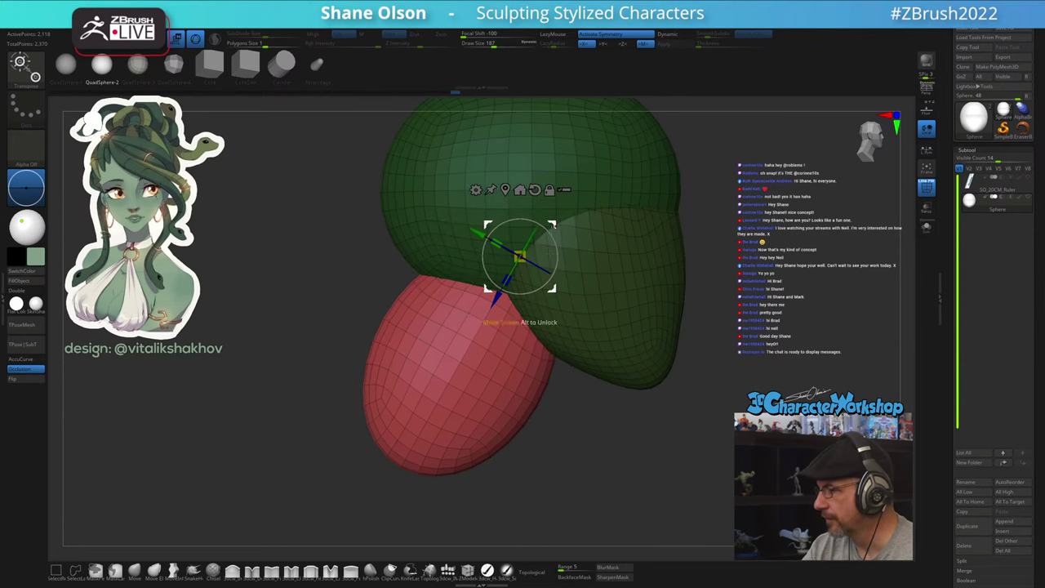
Push the neck's back edge and lower sides inward with the Move brush at a draw size of about 331
left_click(134, 572)
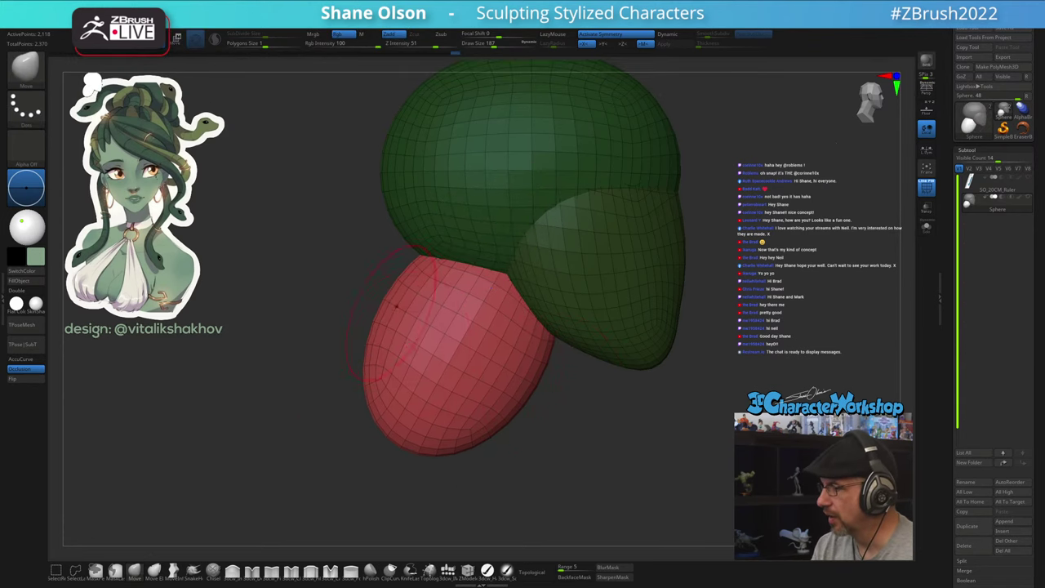
key("s")
left_click_drag(397, 309, 411, 314)
mouse_move(515, 351)
right_mouse_down()
mouse_move(455, 362)
mouse_move(515, 371)
mouse_move(560, 401)
mouse_move(656, 397)
mouse_move(642, 418)
mouse_move(637, 373)
mouse_move(603, 351)
mouse_move(573, 370)
right_mouse_up()
left_click_drag(369, 430, 382, 417)
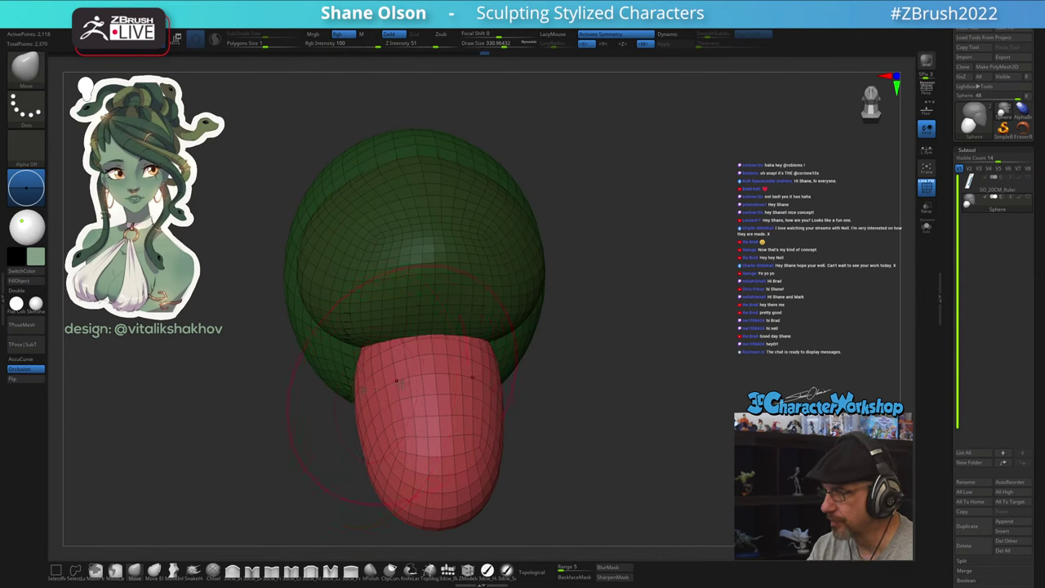
Slim the neck's upper sides with the Move brush and even out its profile into a straight, narrow column
right_click_drag(379, 384, 381, 414)
left_click_drag(376, 339, 380, 338)
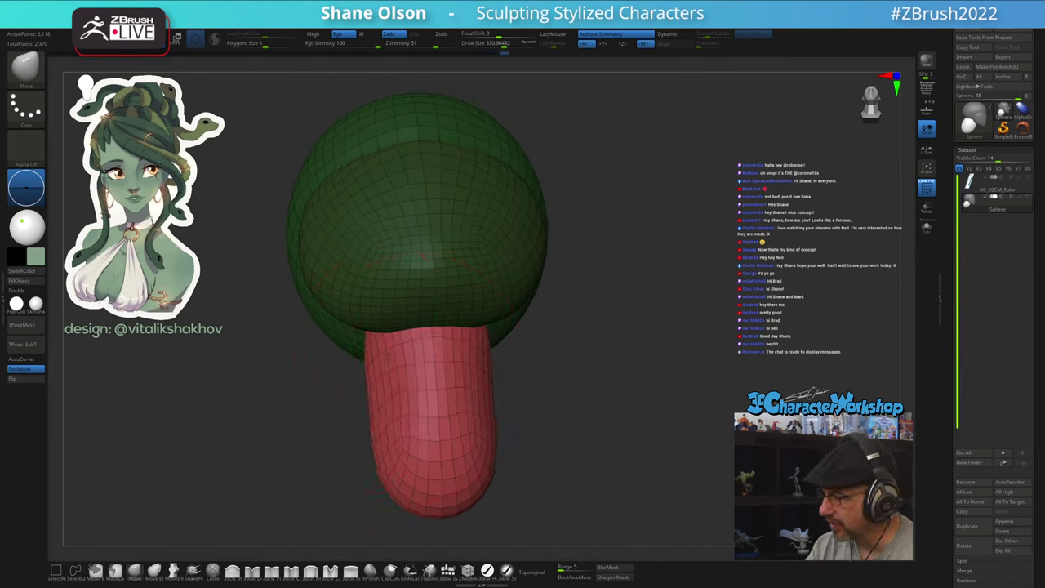
right_click_drag(378, 360, 420, 367)
left_click_drag(420, 368, 403, 373)
right_click_drag(403, 372, 385, 400)
right_click_drag(457, 382, 573, 338)
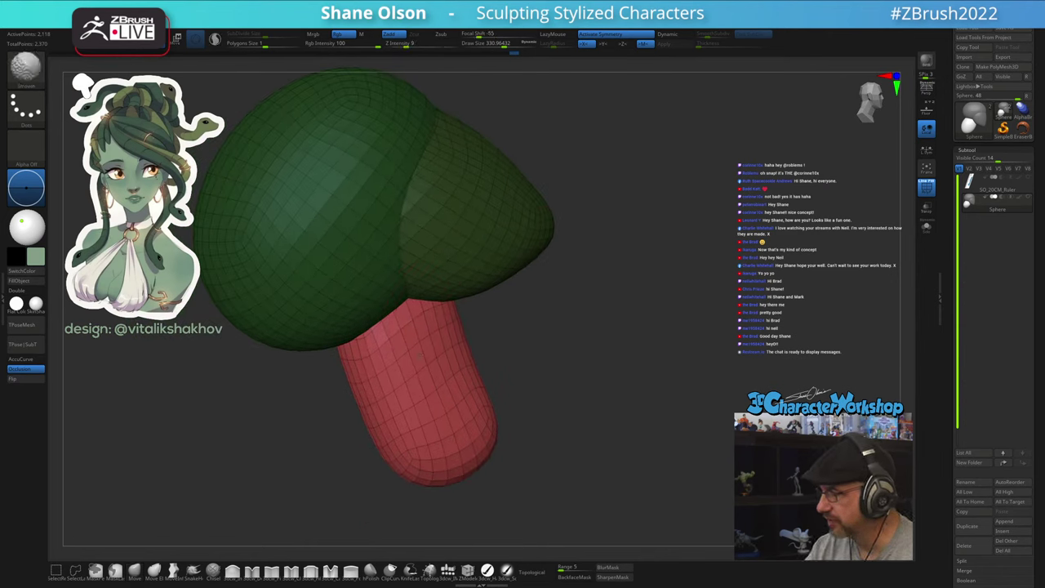
Smooth the neck's upper back and nudge its lower and side contours into a cleaner column with the Move brush
left_click_drag(408, 360, 420, 338, "shift")
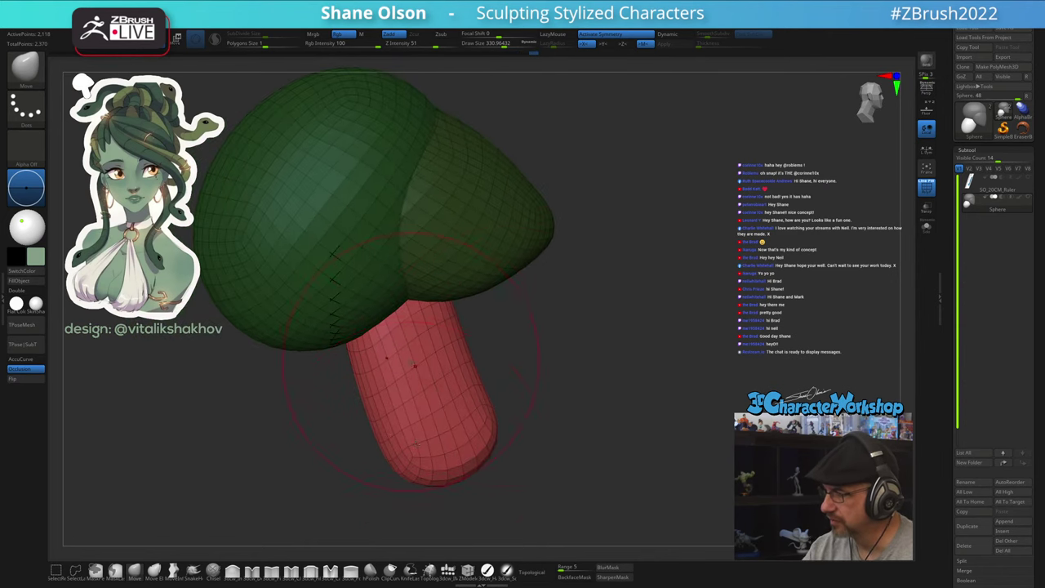
left_click_drag(417, 444, 408, 451)
right_click_drag(569, 394, 525, 397, "shift")
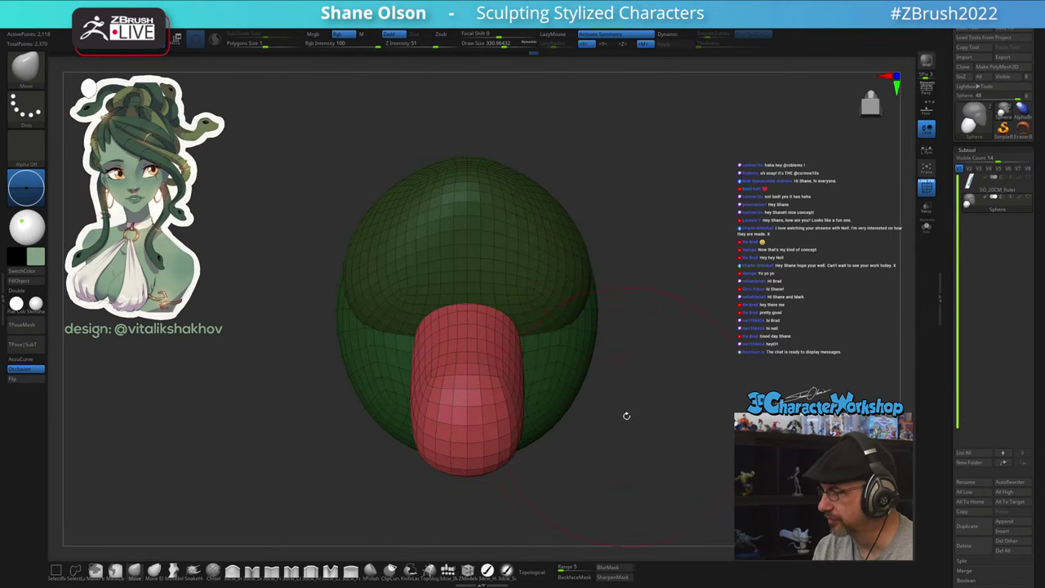
right_click_drag(613, 404, 605, 462)
left_click_drag(529, 369, 520, 372)
Push the neck's front and back edges inward from the opposite side with the Move brush
right_click_drag(546, 386, 465, 392)
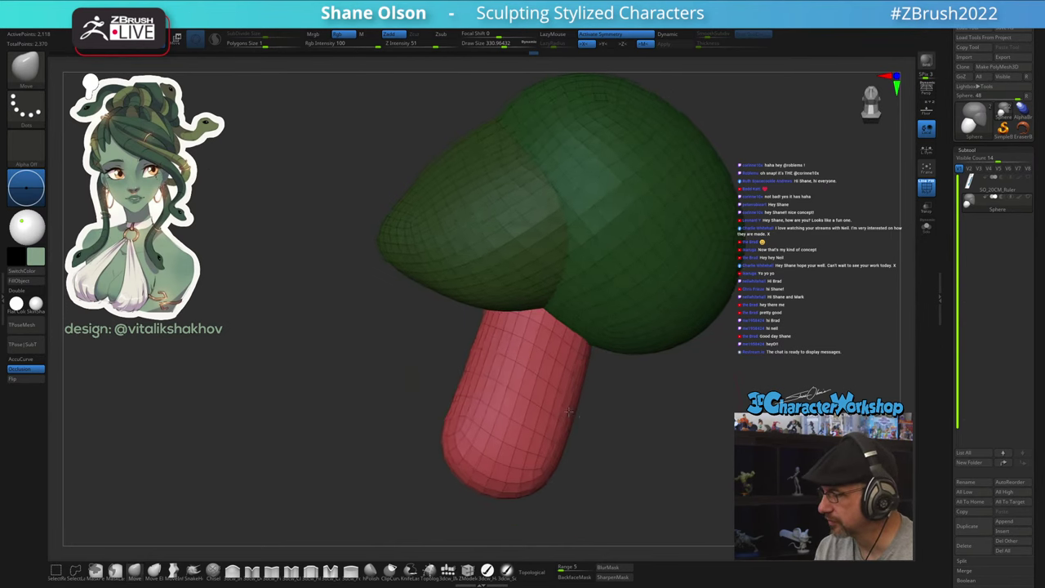
left_click_drag(456, 415, 477, 410)
left_click_drag(490, 363, 497, 362)
left_click_drag(590, 387, 571, 406)
mouse_move(601, 427)
right_mouse_down()
mouse_move(601, 414)
mouse_move(636, 427)
mouse_move(687, 417)
right_mouse_up()
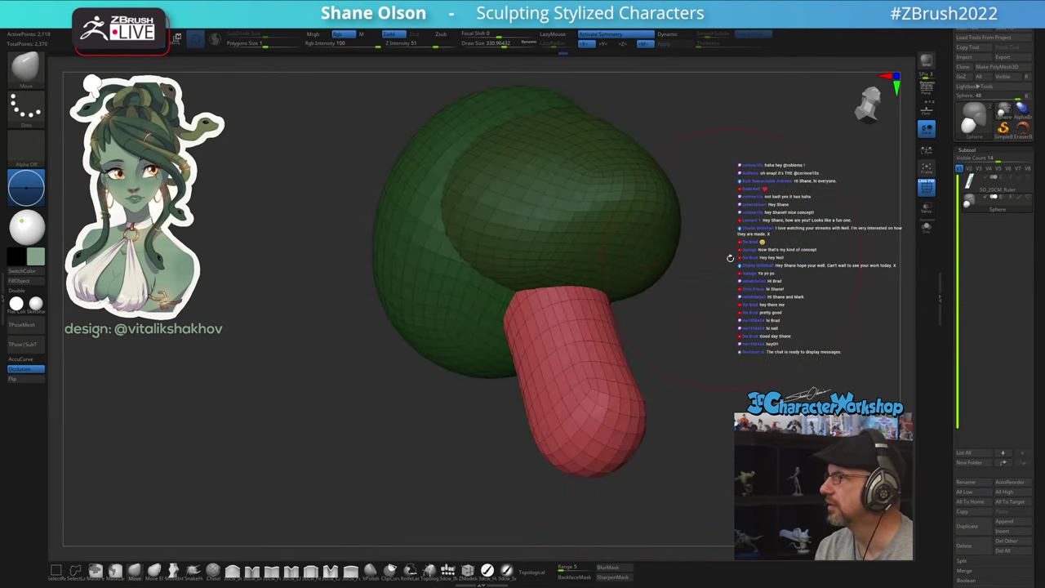
Rotate the neck in side view to a slightly more upright angle with the gizmo
mouse_move(731, 259)
right_mouse_down()
mouse_move(733, 338)
mouse_move(663, 392)
right_mouse_up()
right_click_drag(634, 430, 626, 378, "alt")
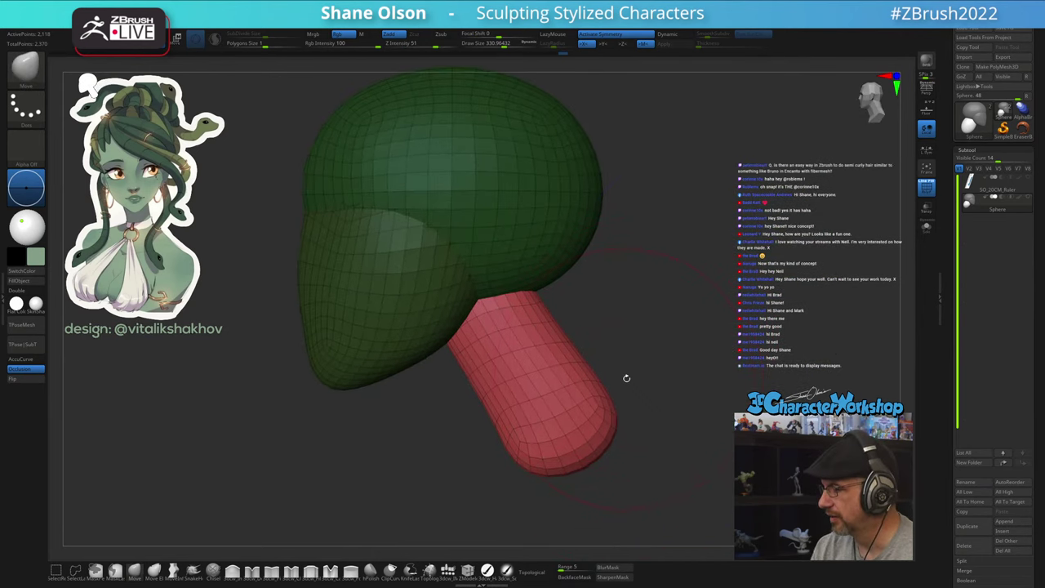
key("w")
left_click_drag(494, 234, 504, 236)
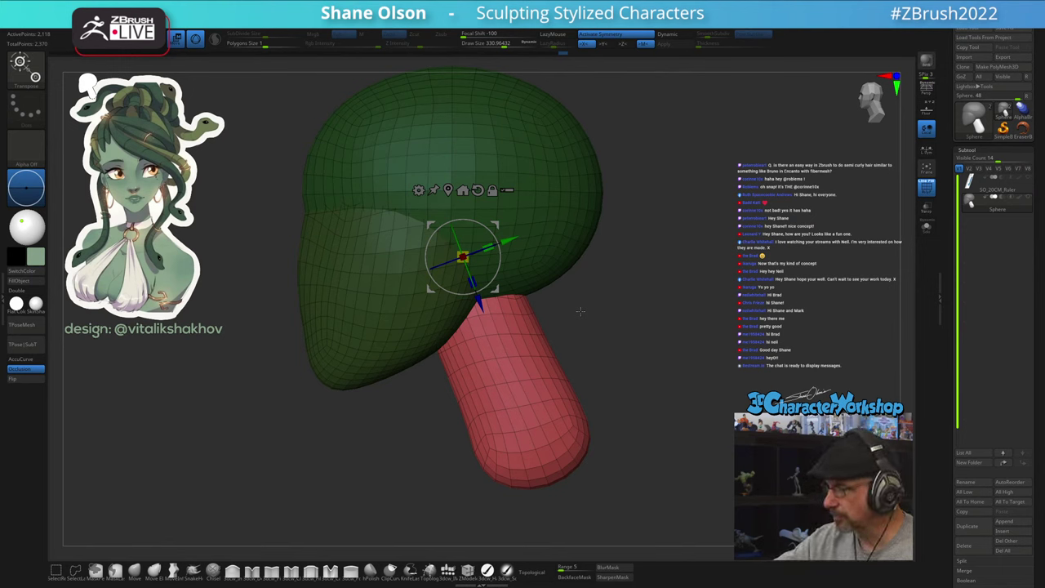
Look through the fiber presets in LightBox and close the browser again
key("comma")
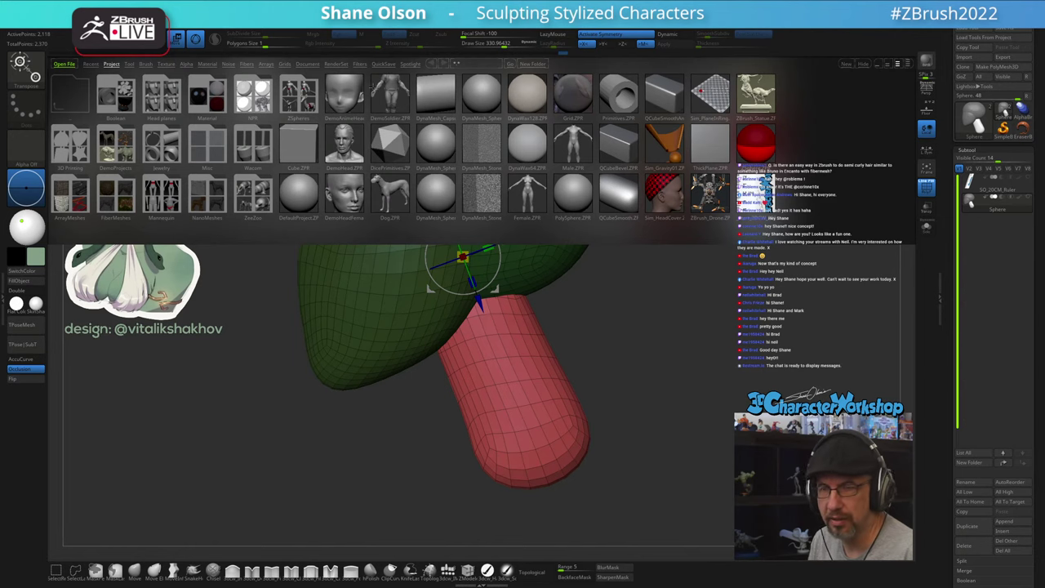
key("comma")
key("comma")
left_click(247, 64)
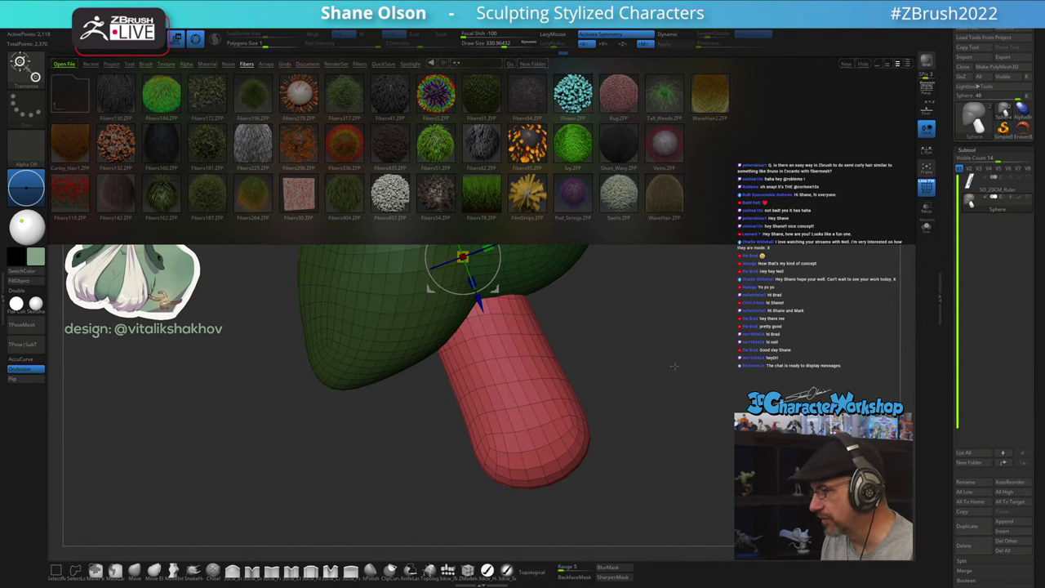
key("comma")
Smooth the top of the neck below the skull and clear the mask from the head
left_click_drag(665, 288, 600, 325, "alt")
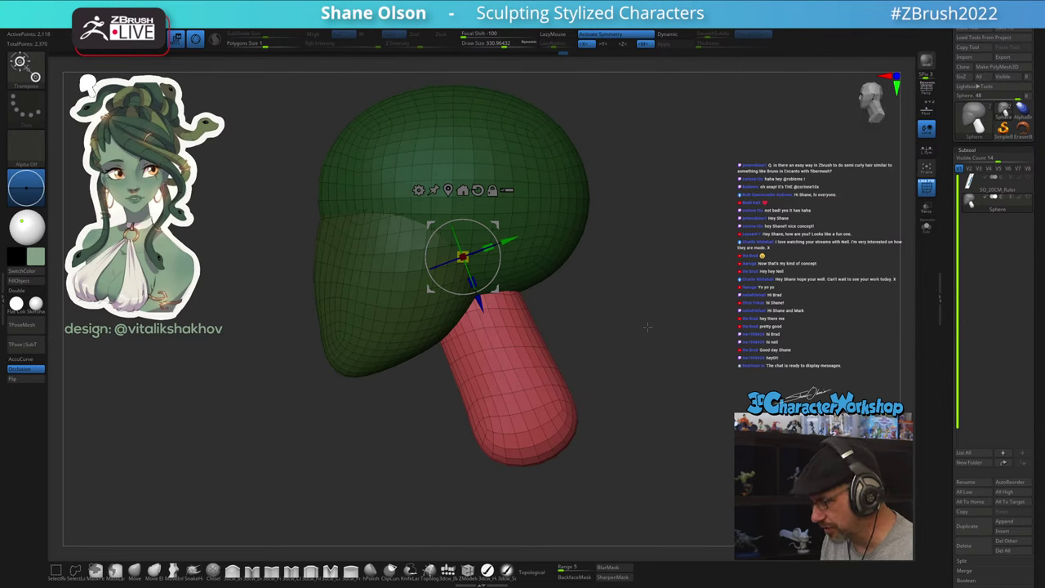
key("q")
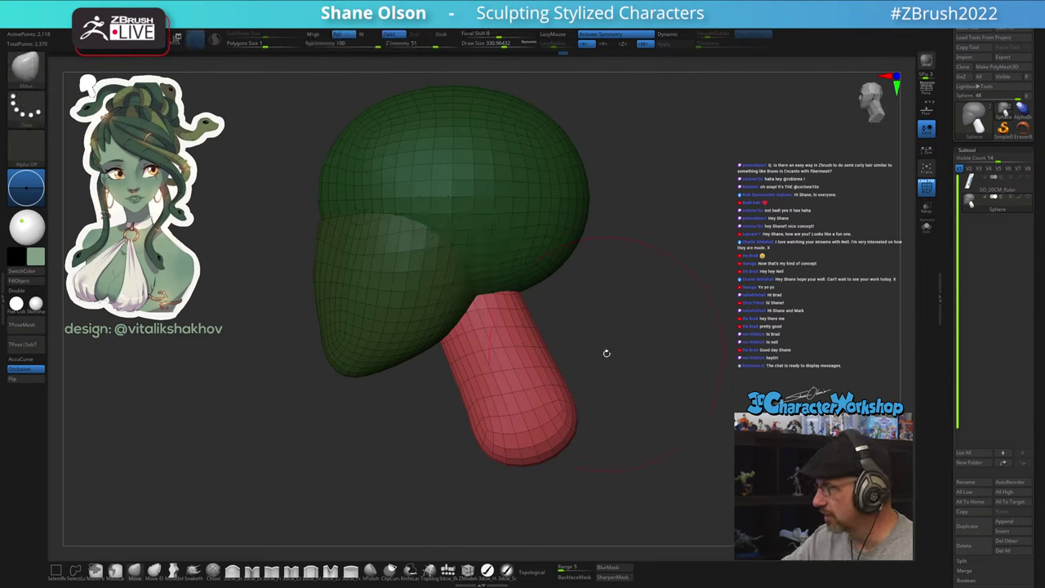
left_click_drag(519, 326, 467, 307, "shift")
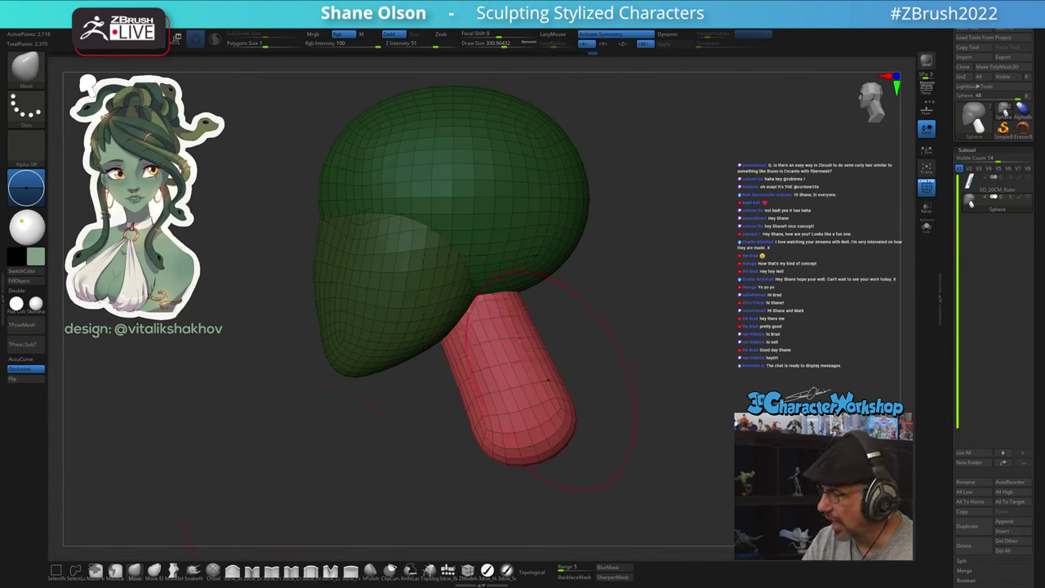
left_click_drag(593, 414, 611, 416)
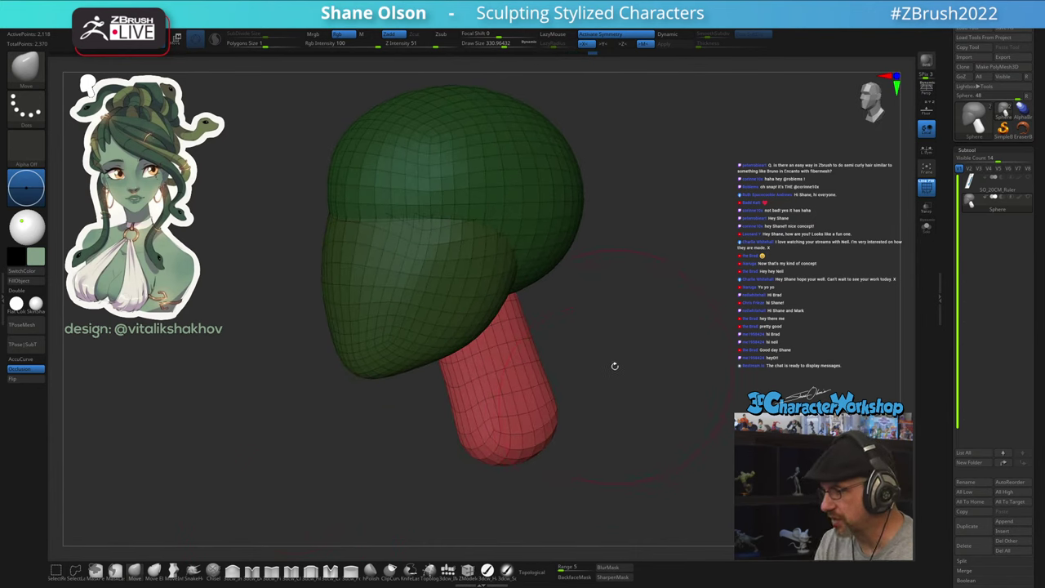
mouse_move(616, 353)
left_mouse_down("ctrl")
mouse_move(599, 361)
mouse_move(615, 355)
left_mouse_up("ctrl")
Reshape the front of the face and the chin in side view with the Move brush at a draw size of about 365
key("s")
left_click_drag(615, 297, 611, 329, "alt")
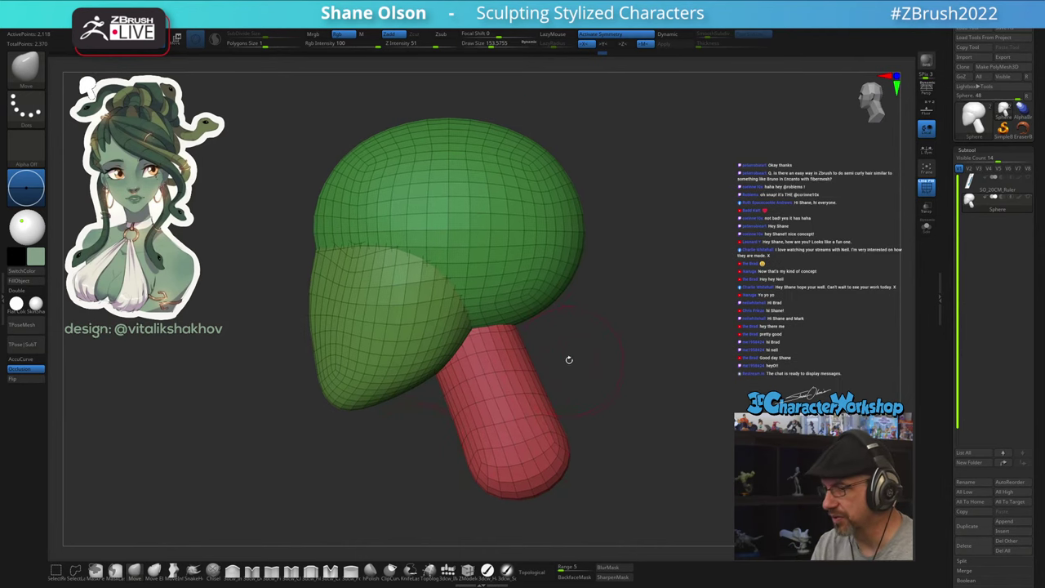
mouse_move(569, 360)
left_mouse_down("alt")
mouse_move(566, 352)
mouse_move(566, 361)
left_mouse_up("alt")
key("s")
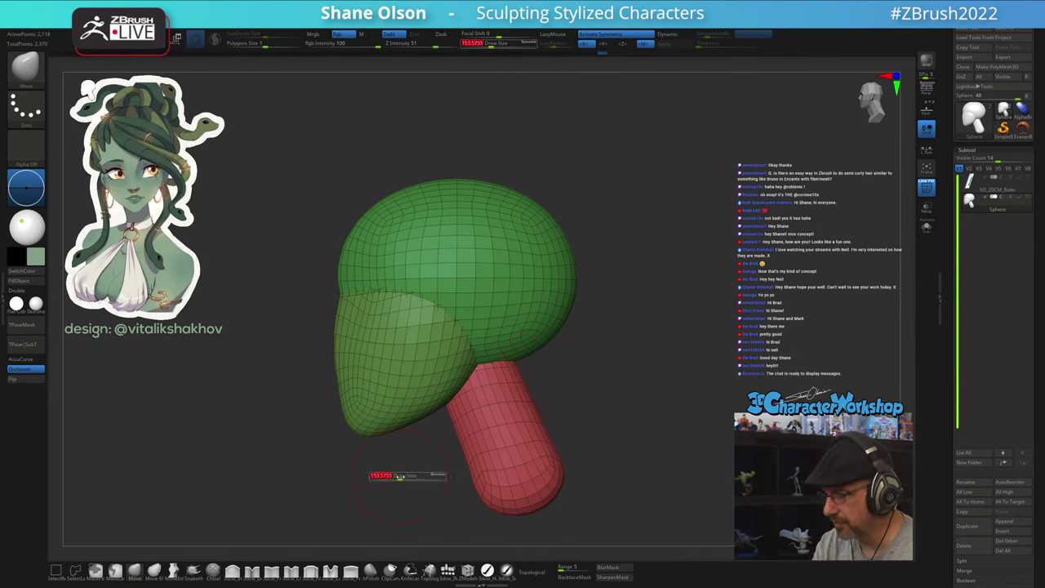
left_click_drag(400, 477, 408, 477)
key("s")
left_click_drag(353, 378, 360, 377)
mouse_move(387, 415)
left_mouse_down()
mouse_move(391, 422)
mouse_move(354, 413)
left_mouse_up()
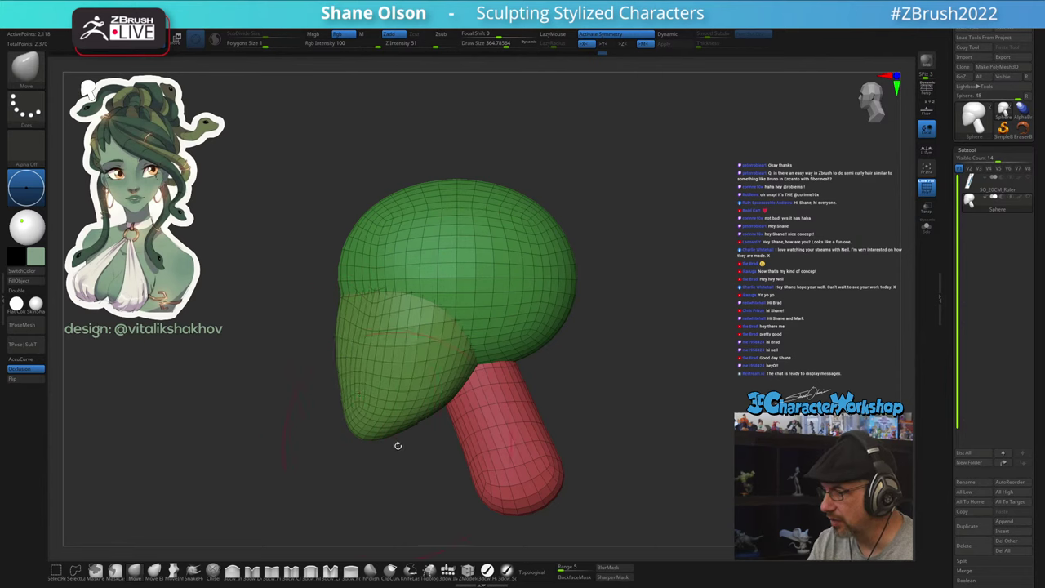
Taper the lower jaw toward the chin in front view with the Move brush at a draw size of about 422
mouse_move(397, 443)
left_mouse_down()
mouse_move(439, 446)
mouse_move(515, 423)
left_mouse_up()
key("s")
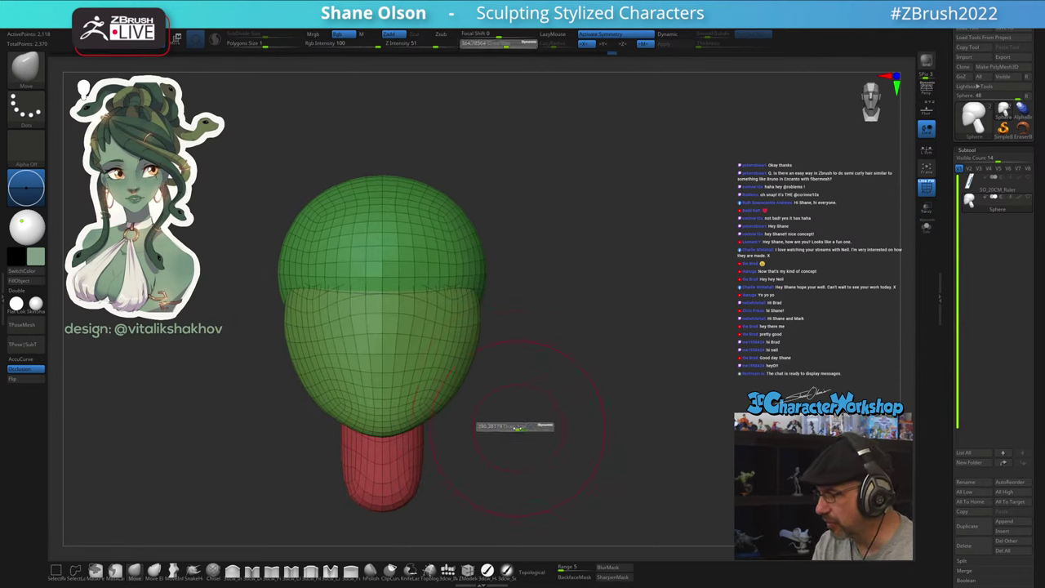
mouse_move(454, 383)
left_mouse_down()
mouse_move(475, 396)
mouse_move(439, 387)
mouse_move(451, 377)
left_mouse_up()
key("s")
Push the sides of the face and skull inward with the Move brush at a draw size of about 274
key("s")
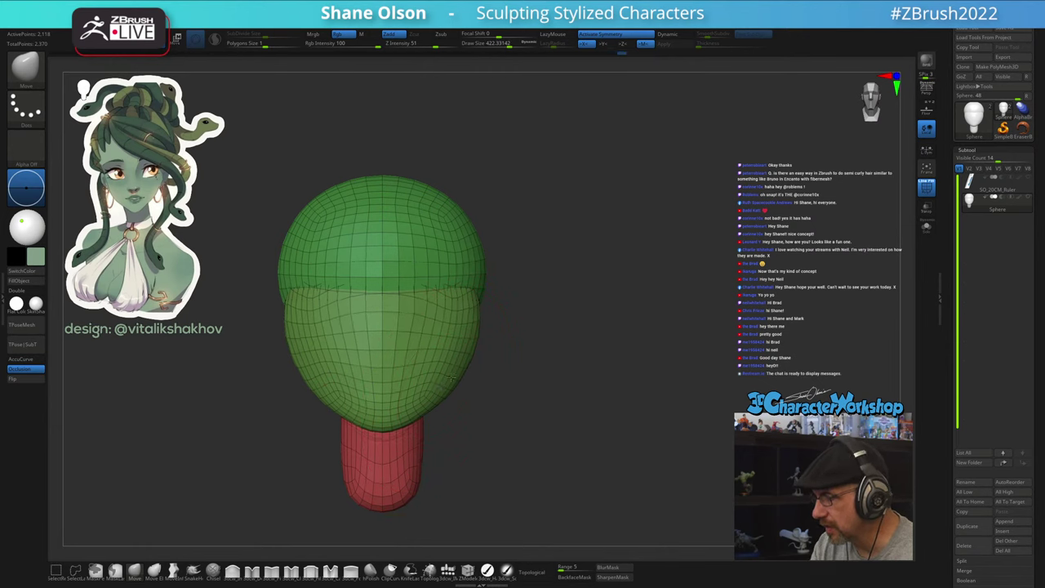
left_click_drag(539, 271, 516, 280)
key("s")
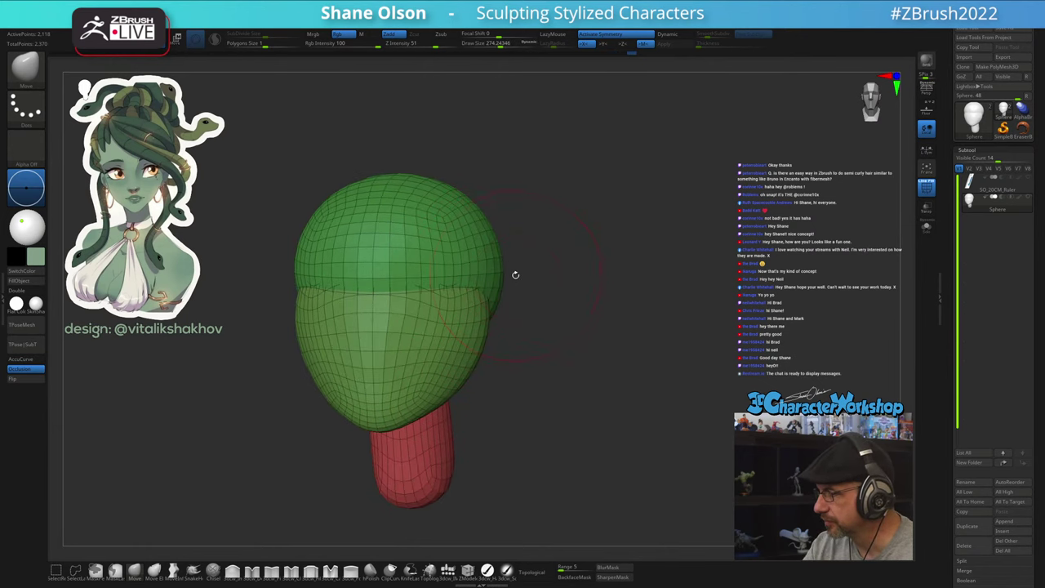
left_click_drag(485, 322, 477, 322)
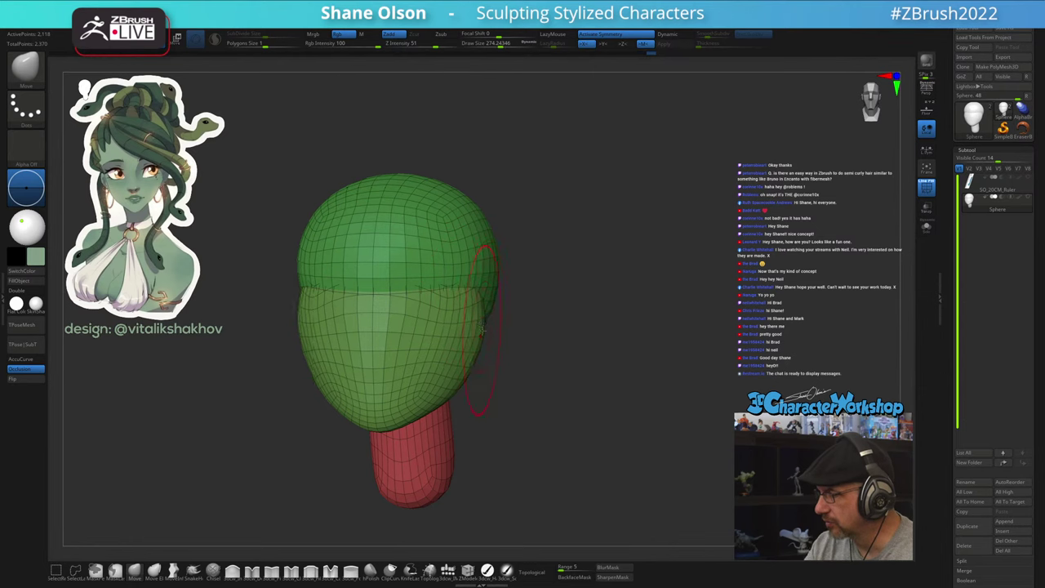
left_click_drag(589, 291, 464, 266)
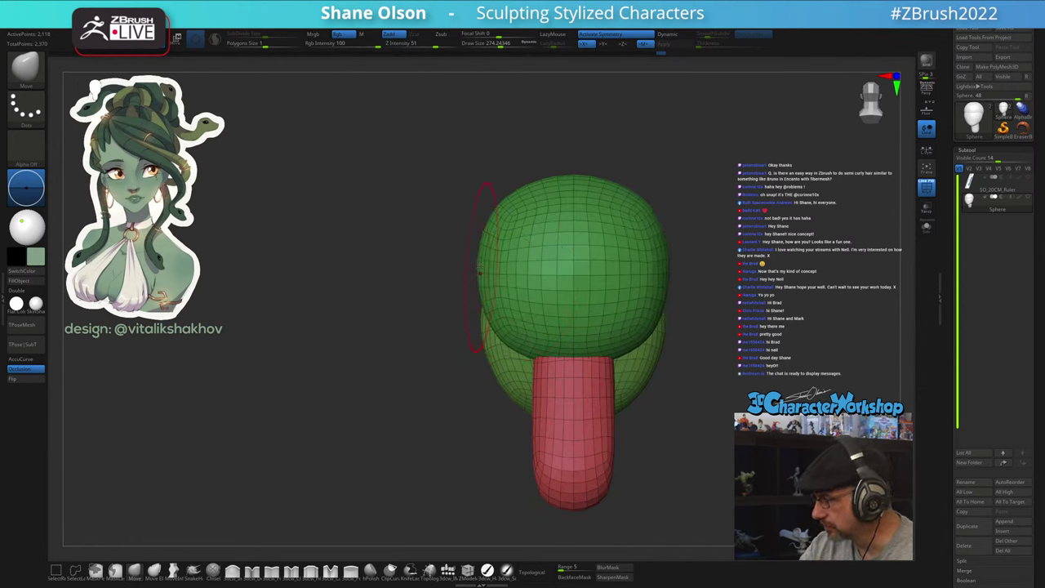
Push the jaw's rear lower edge forward using topological Move at a draw size of about 365, and switch topological masking off
mouse_move(445, 458)
left_mouse_down()
mouse_move(530, 430)
mouse_move(456, 459)
mouse_move(475, 461)
mouse_move(445, 455)
left_mouse_up()
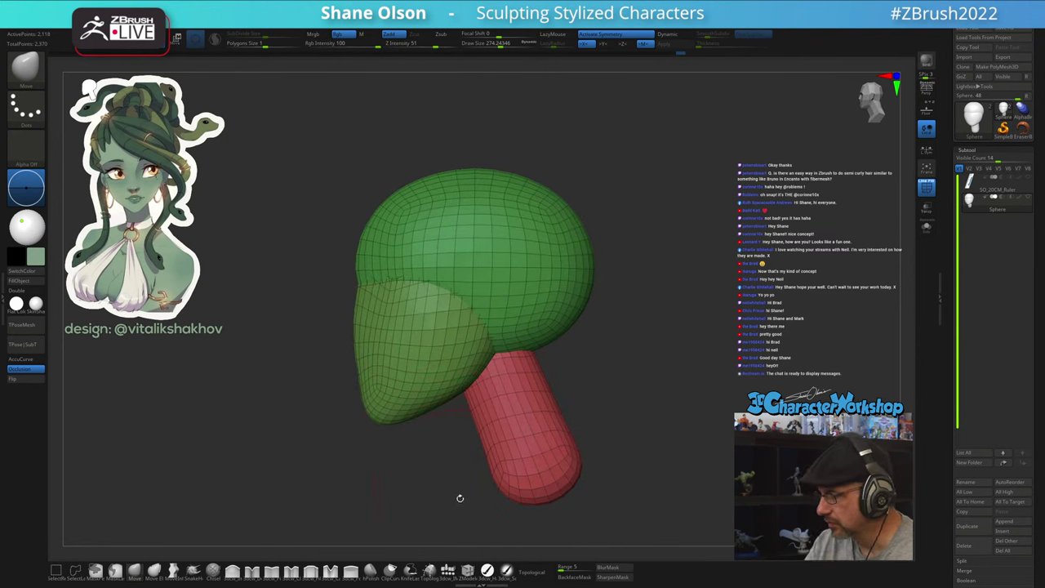
key("s")
left_click_drag(480, 351, 483, 348)
left_click_drag(467, 389, 458, 384)
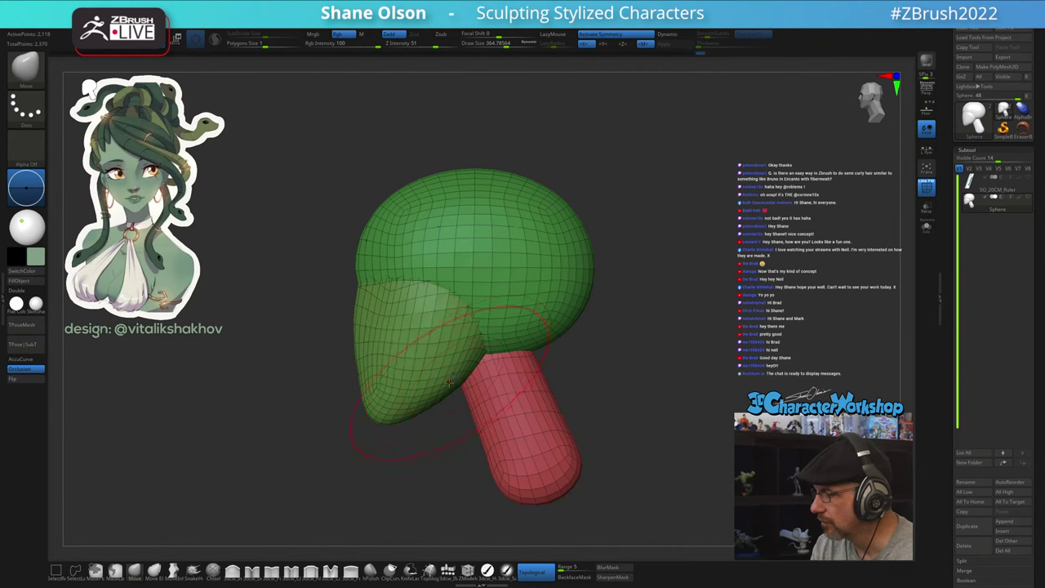
mouse_move(432, 444)
left_mouse_down()
mouse_move(468, 445)
mouse_move(488, 423)
left_mouse_up()
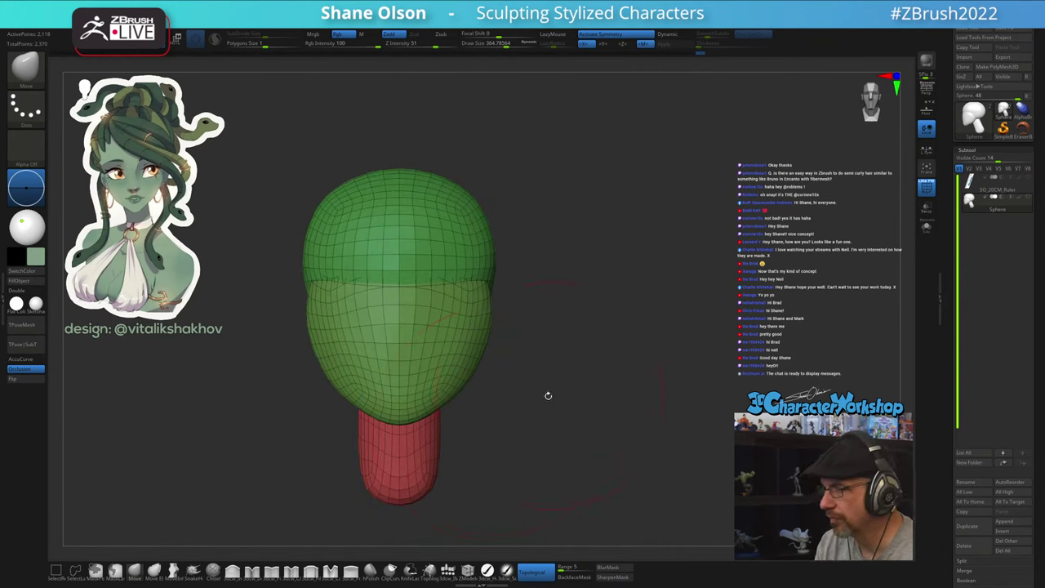
left_click(525, 568)
Adjust the front of the face below the cranium edge with the Move brush at a draw size of about 187
mouse_move(569, 351)
left_mouse_down("alt")
mouse_move(569, 336)
mouse_move(580, 387)
mouse_move(604, 348)
mouse_move(626, 385)
left_mouse_up("alt")
key("s")
left_click(575, 356)
key("s")
left_click(379, 341)
left_click_drag(505, 396, 581, 378, "alt")
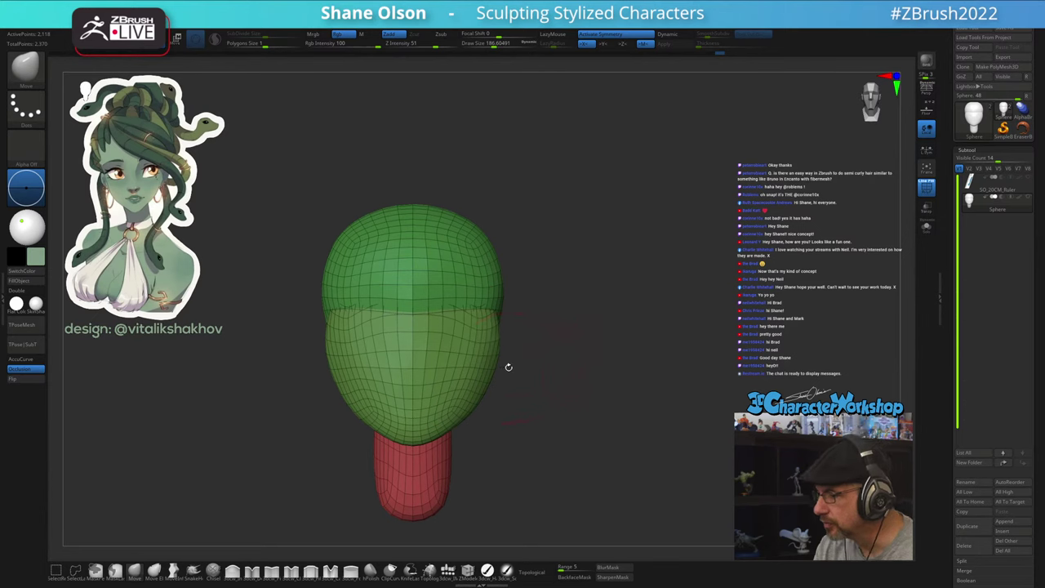
left_click_drag(505, 346, 646, 348)
Mask everything except the cranium and realign the gizmo upright at the head's centre
key("w")
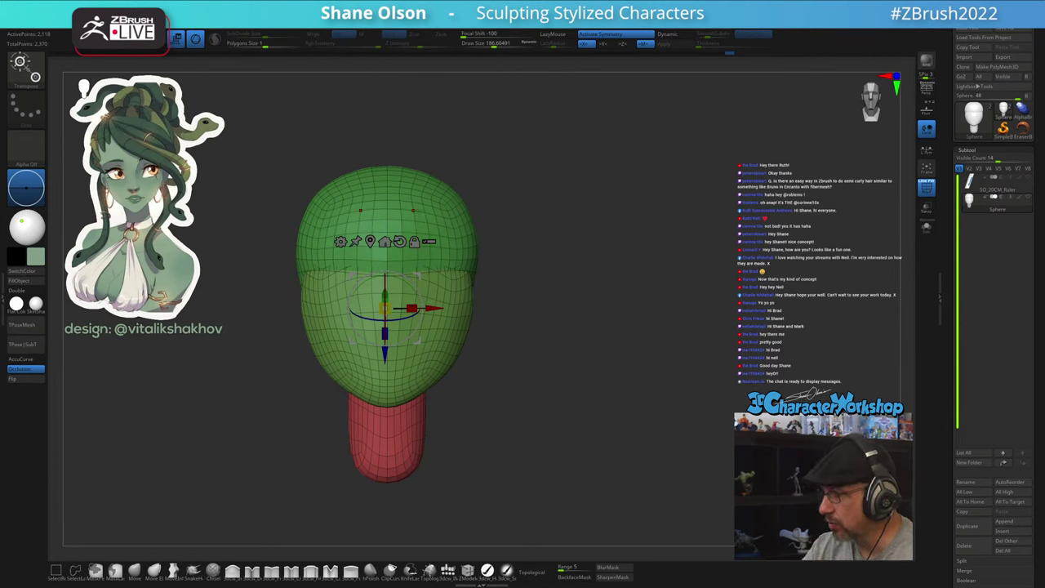
left_click(387, 194, "ctrl")
left_click_drag(601, 313, 532, 308)
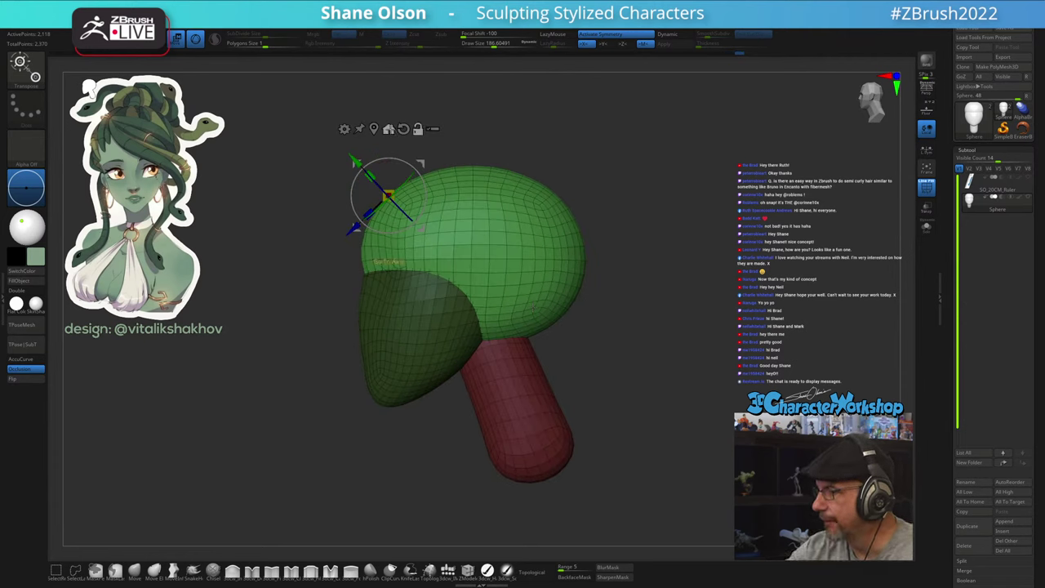
left_click(389, 129, "alt")
left_click(487, 445)
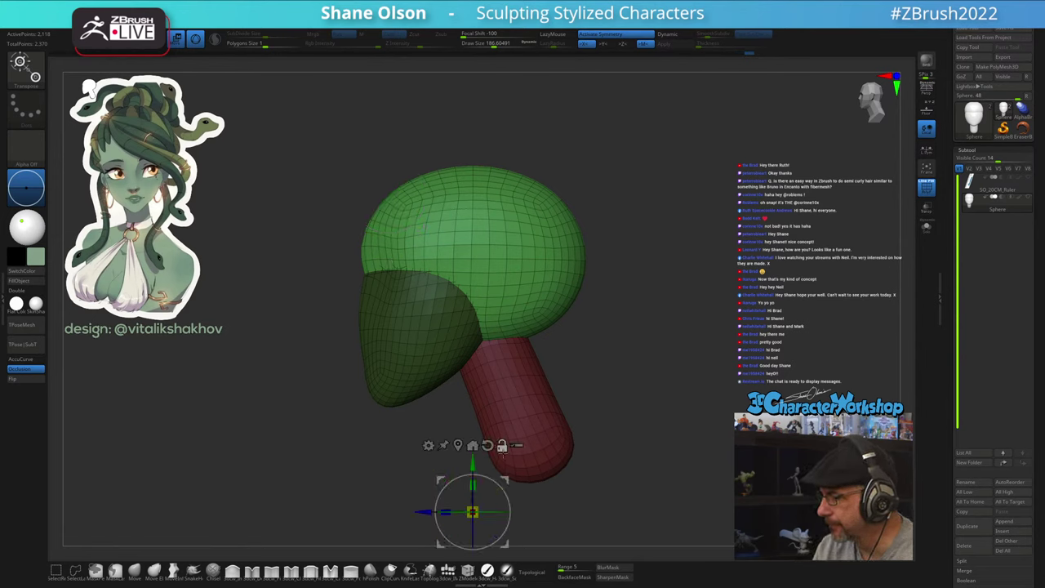
left_click_drag(475, 466, 474, 246, "alt")
Try to stretch the cranium upward and scale it up with the gizmo, and undo both changes
left_click_drag(590, 343, 635, 356, "shift")
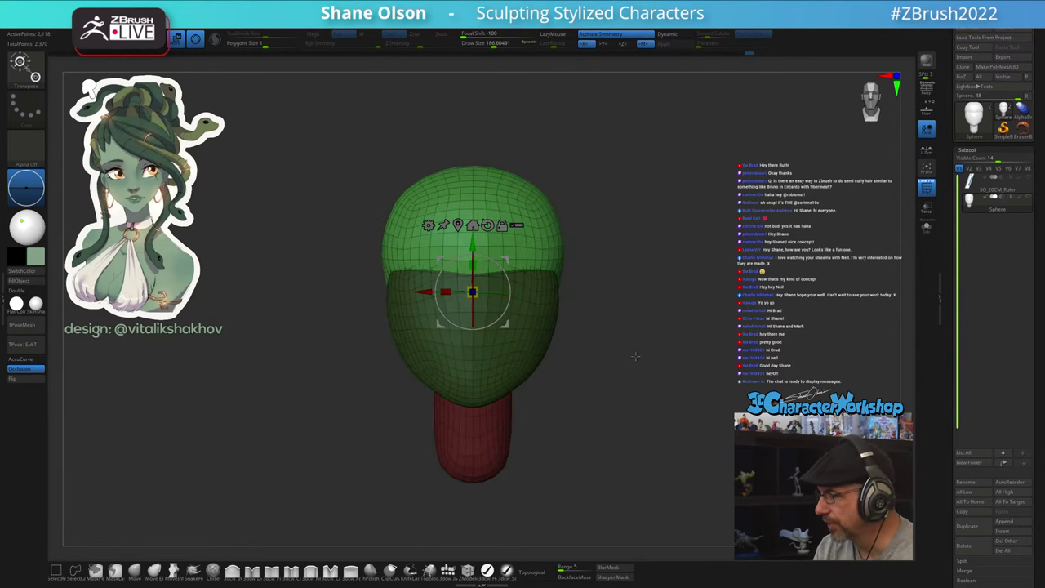
left_click_drag(473, 265, 474, 250)
left_click_drag(474, 292, 489, 286)
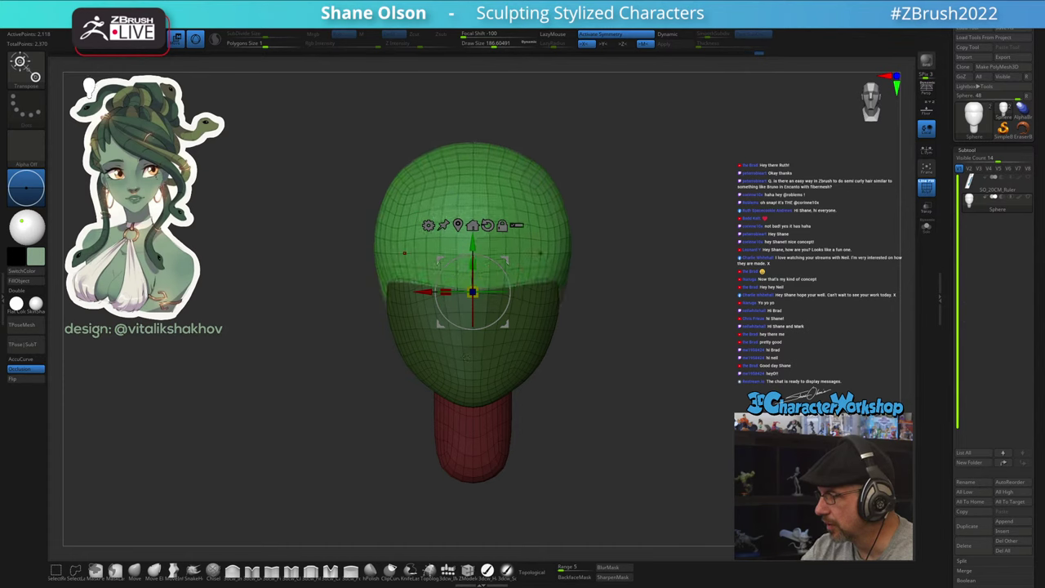
left_click_drag(625, 292, 560, 284)
key("ctrl+z")
key("ctrl+z")
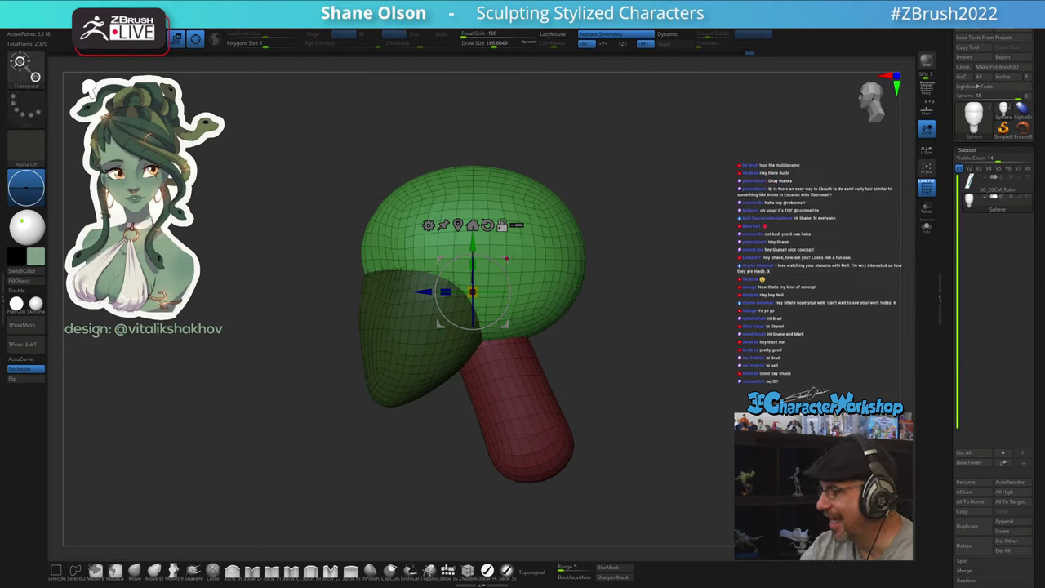
Return to the Move brush and clear the mask from the face and neck
left_click_drag(607, 354, 642, 368, "alt")
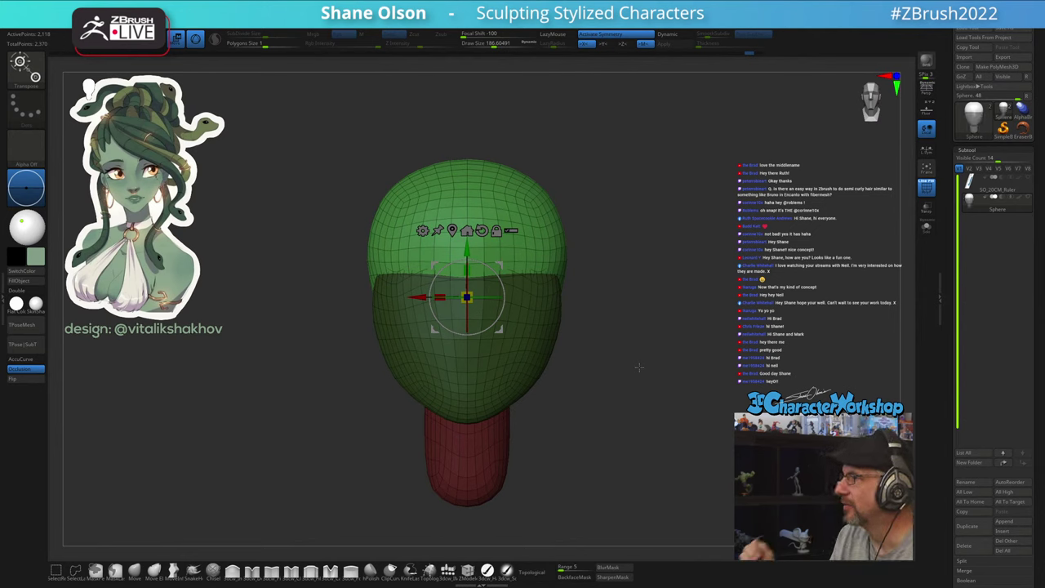
mouse_move(653, 338)
left_mouse_down("alt")
mouse_move(665, 357)
mouse_move(606, 371)
mouse_move(634, 365)
left_mouse_up("alt")
key("q")
left_click_drag(635, 365, 594, 365)
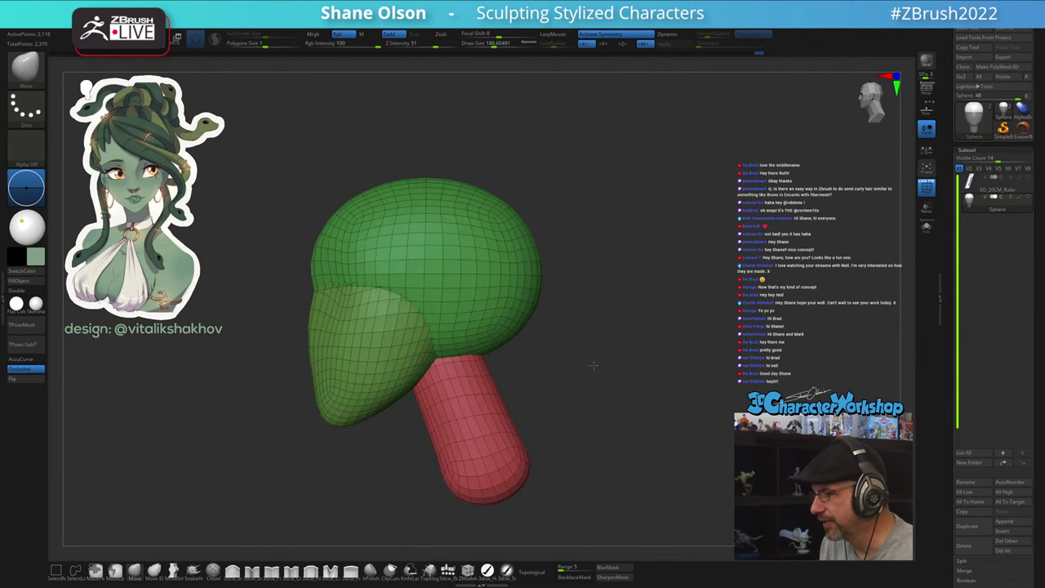
left_click_drag(610, 414, 623, 399)
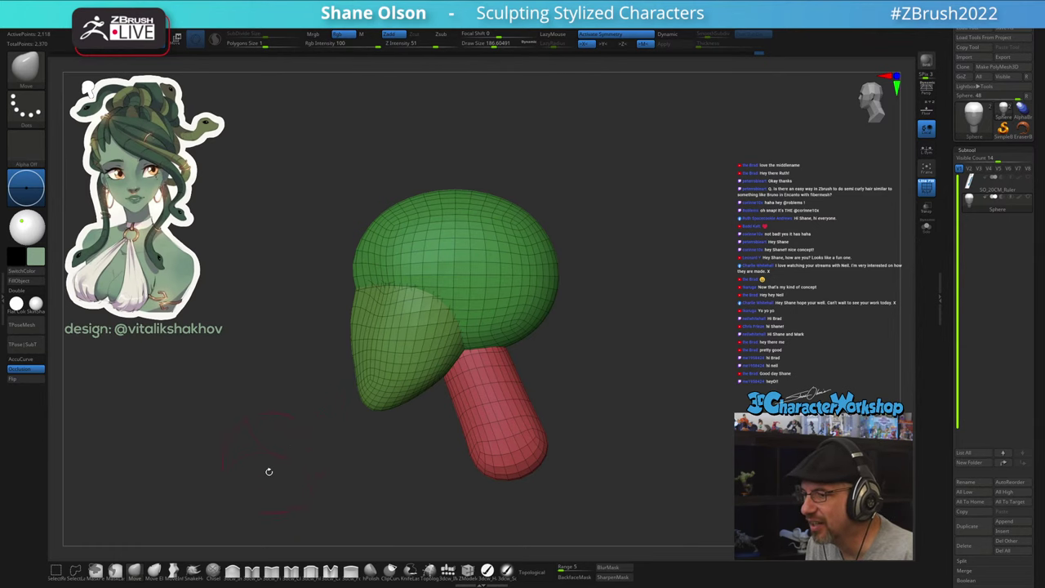
Insert a small QuadSphere-3 on the side of the head where the cranium meets the face, and activate the gizmo on it
left_click(449, 574)
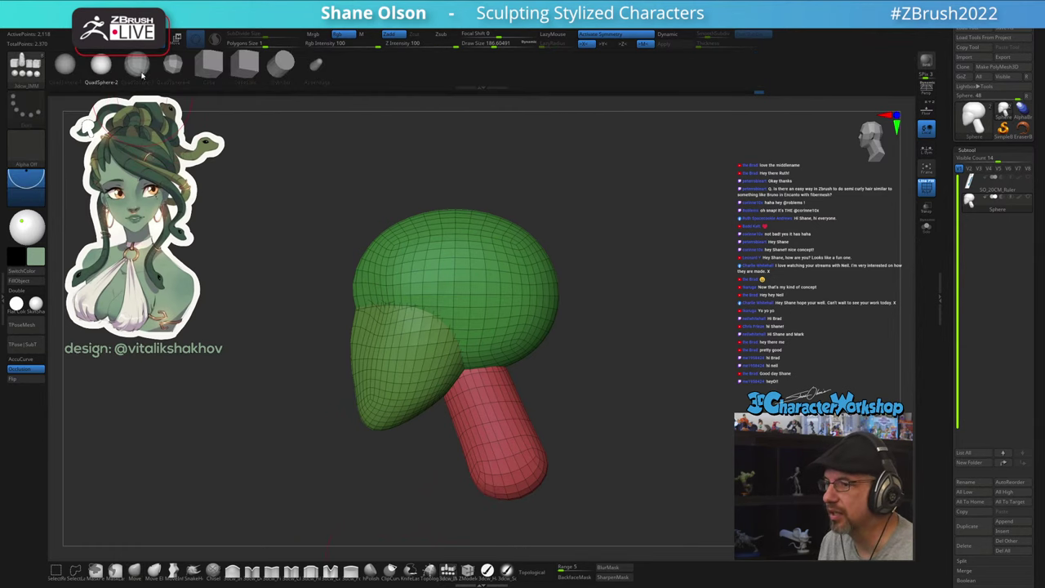
left_click(137, 67)
left_click_drag(456, 304, 488, 321)
key("w")
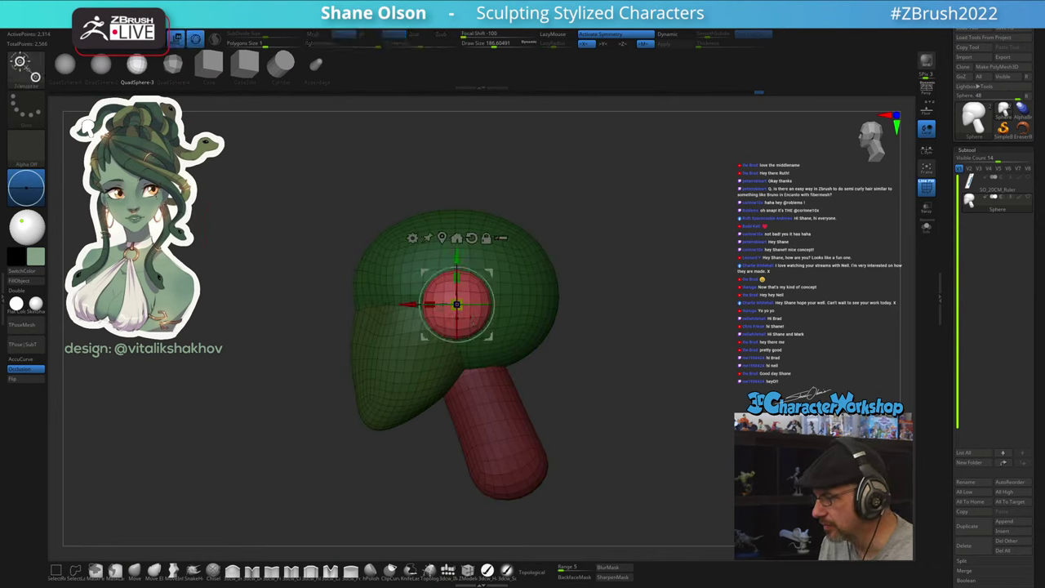
Flatten the inserted sphere into a thin ear disc, rotate it to flare backward, and sink it slightly into the head
left_click_drag(430, 304, 539, 305)
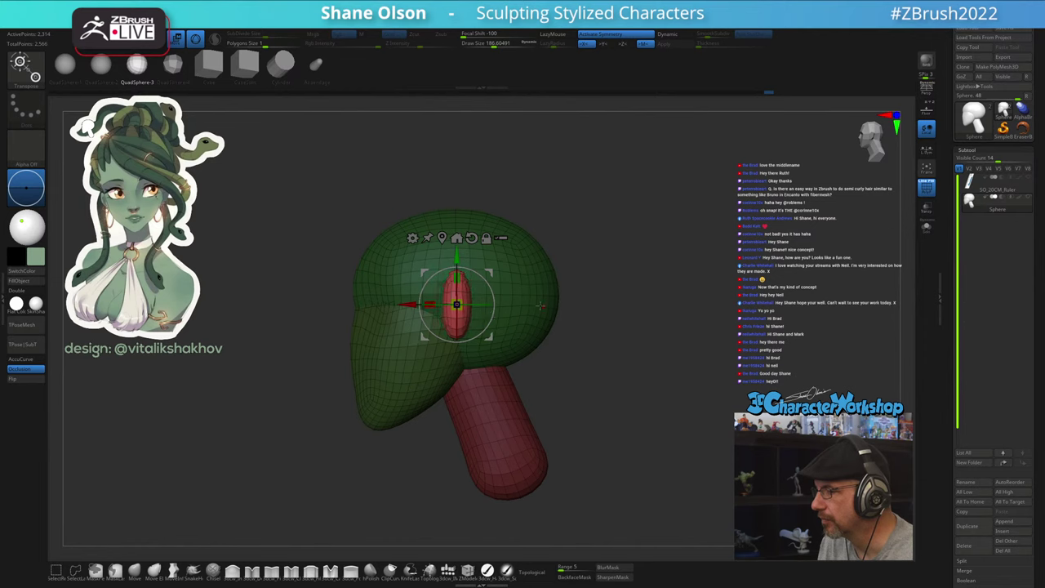
left_click_drag(600, 274, 626, 339)
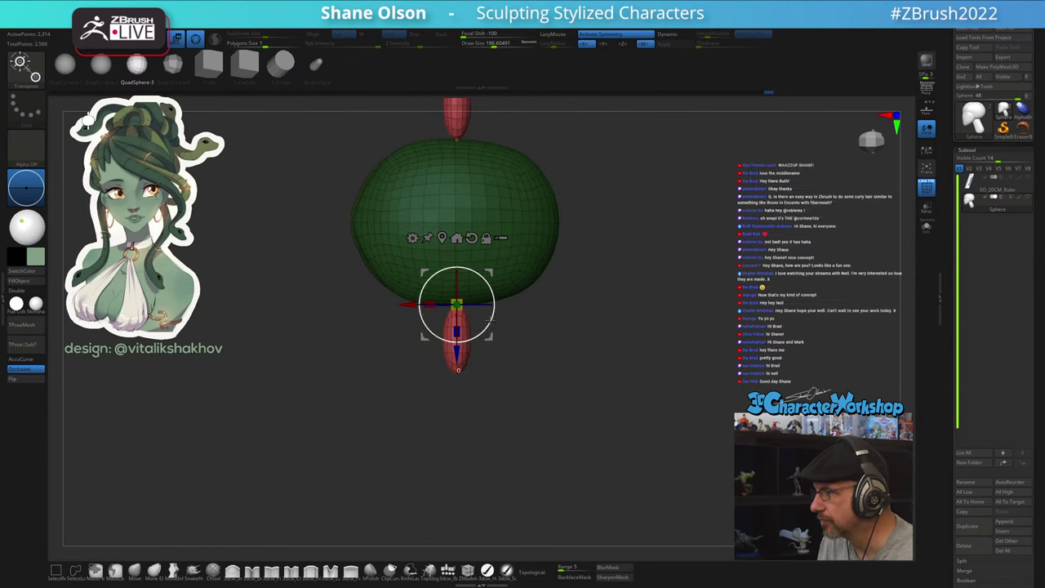
left_click_drag(490, 321, 494, 296)
left_click_drag(645, 265, 636, 376, "alt")
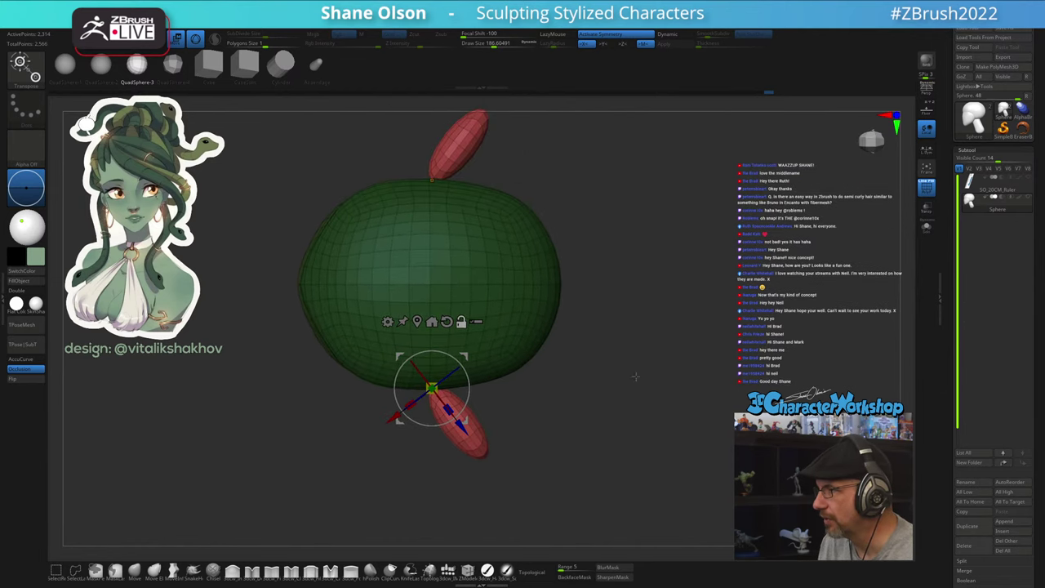
left_click_drag(465, 356, 455, 346)
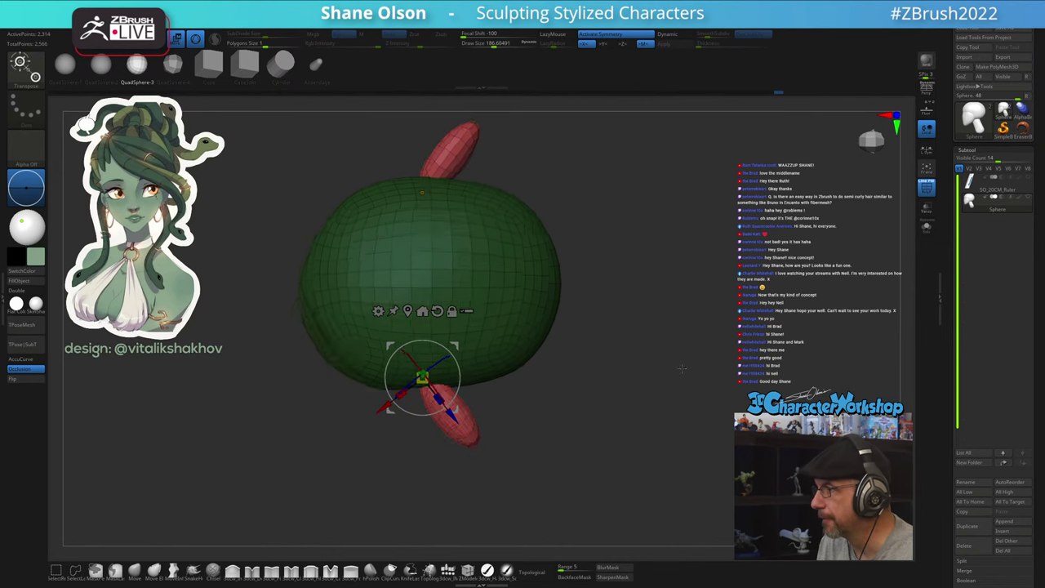
left_click_drag(681, 367, 678, 301)
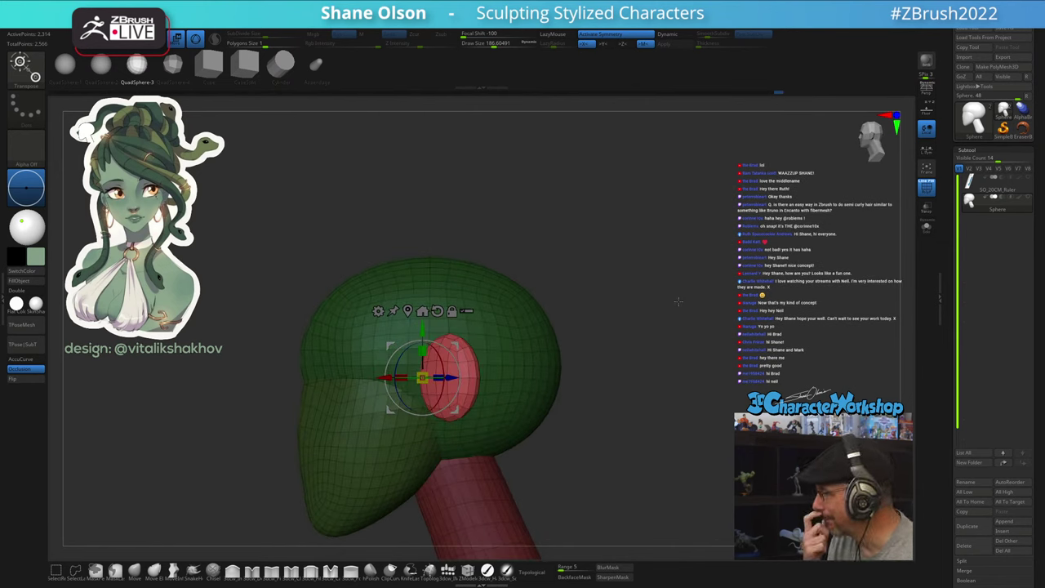
Adjust the height, tilt and placement of the mirrored ear discs on the sides of the head with the gizmo
left_click_drag(574, 429, 583, 383, "alt")
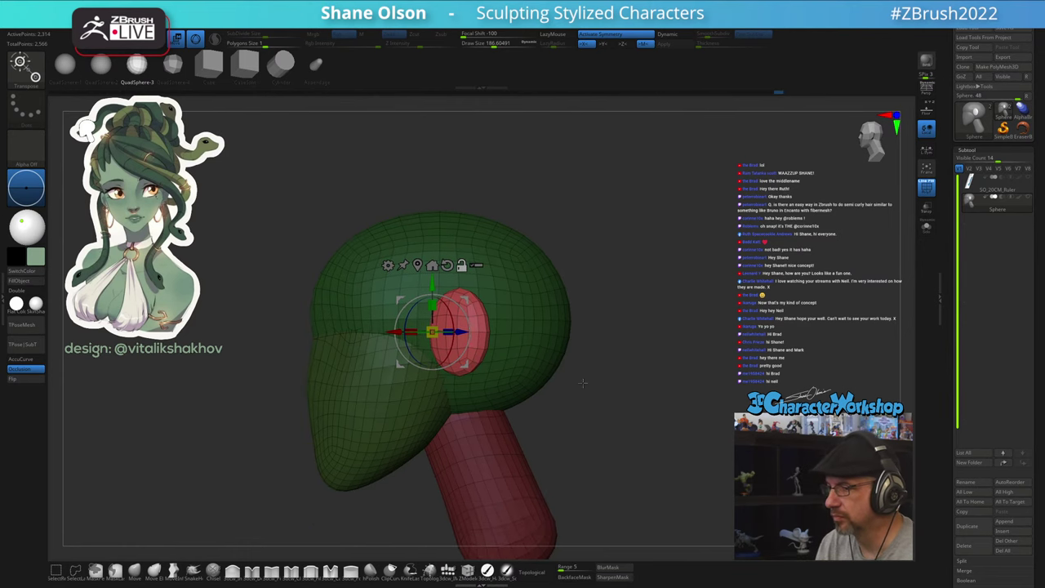
left_click_drag(438, 286, 438, 308)
left_click_drag(592, 356, 656, 354)
left_click_drag(545, 322, 530, 336)
left_click_drag(604, 341, 617, 405)
left_click_drag(533, 376, 528, 339)
mouse_move(626, 462)
left_mouse_down()
mouse_move(630, 362)
mouse_move(610, 395)
mouse_move(681, 380)
mouse_move(665, 385)
mouse_move(623, 344)
mouse_move(595, 354)
mouse_move(623, 354)
mouse_move(614, 374)
mouse_move(660, 398)
left_mouse_up()
Switch to the Move brush at a draw size of about 212 and pull the round ear disc into a rough ear outline
key("q")
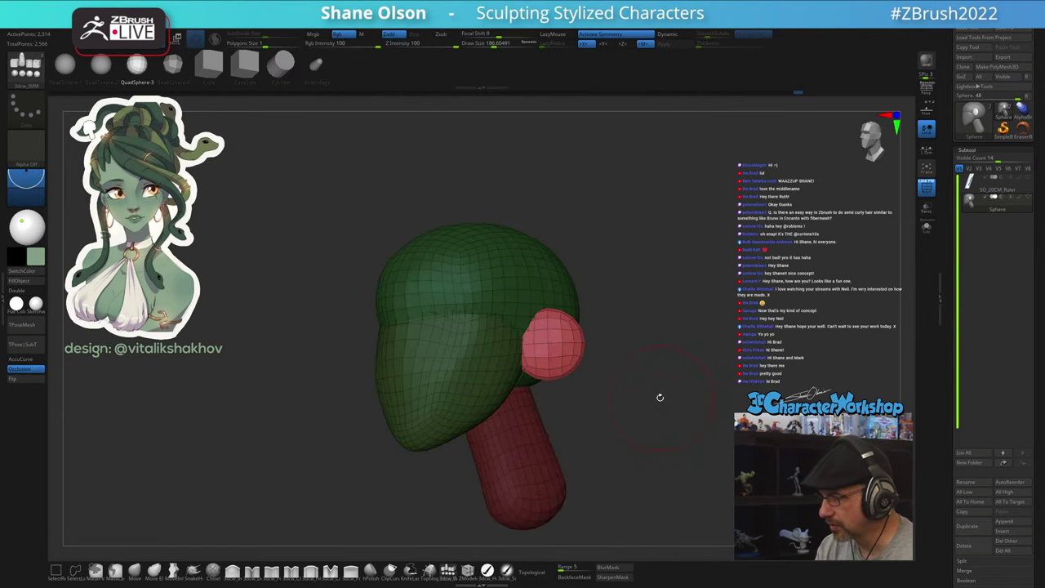
left_click(137, 571)
key("s")
left_click_drag(378, 459, 381, 459)
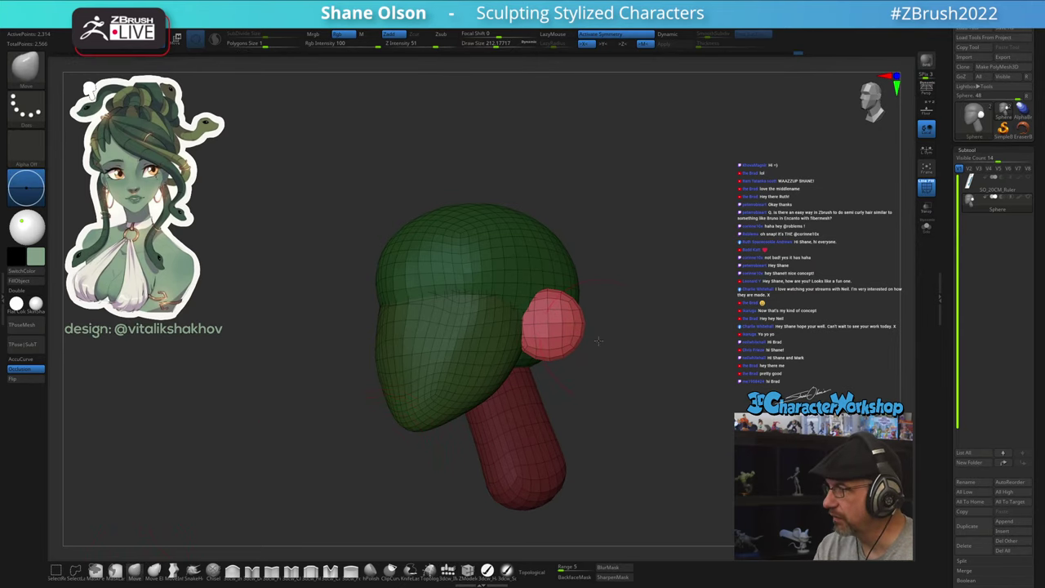
left_click_drag(597, 343, 593, 361, "alt")
left_click_drag(590, 321, 564, 351)
mouse_move(618, 377)
left_mouse_down()
mouse_move(580, 367)
mouse_move(552, 328)
left_mouse_up()
Reduce the draw size to about 167 and reshape the ear's back edge from the side and rear
key("s")
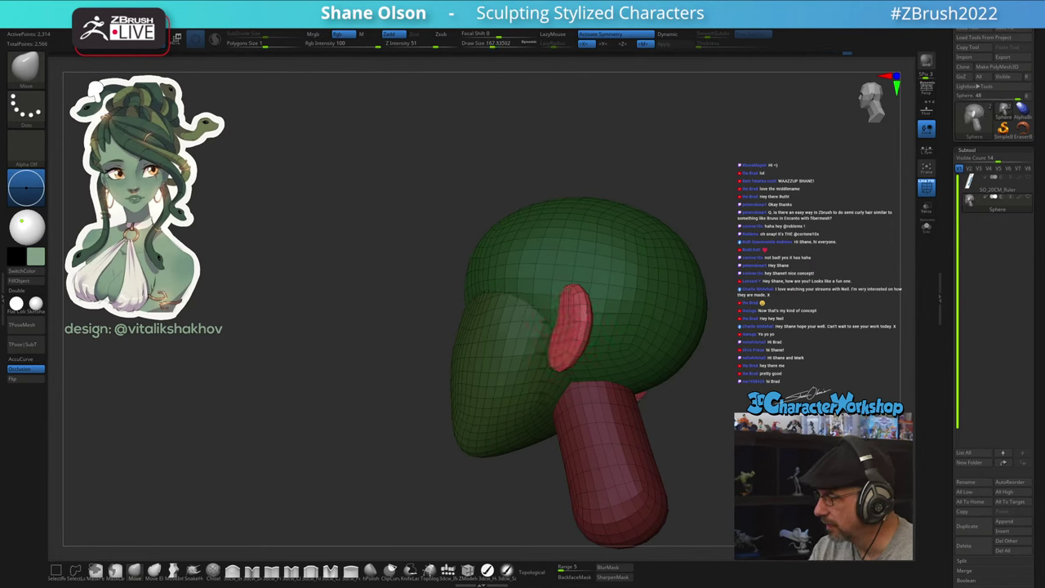
right_click_drag(625, 341, 601, 334)
left_click_drag(593, 325, 598, 319)
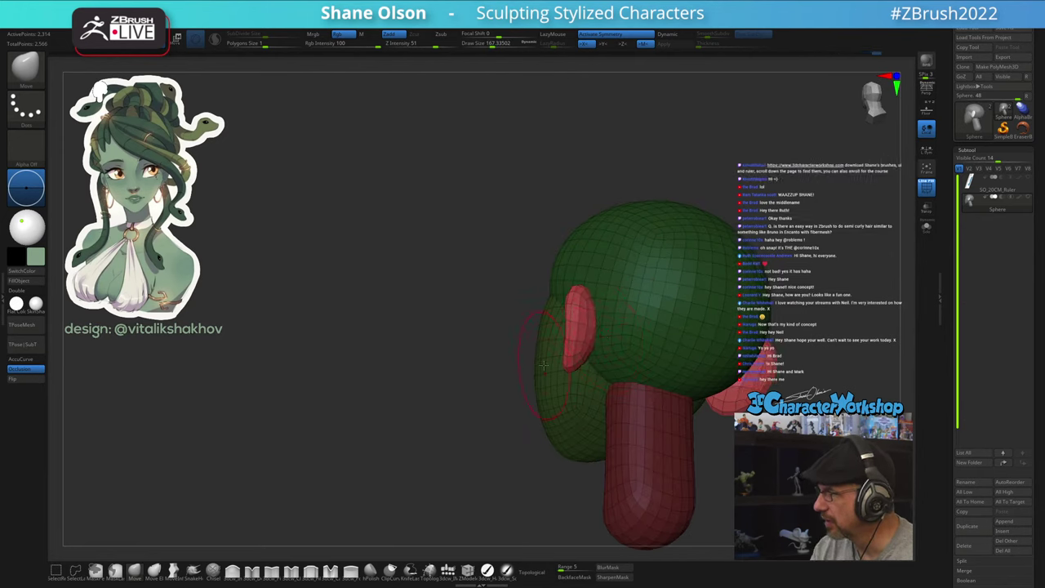
right_click_drag(543, 365, 622, 344)
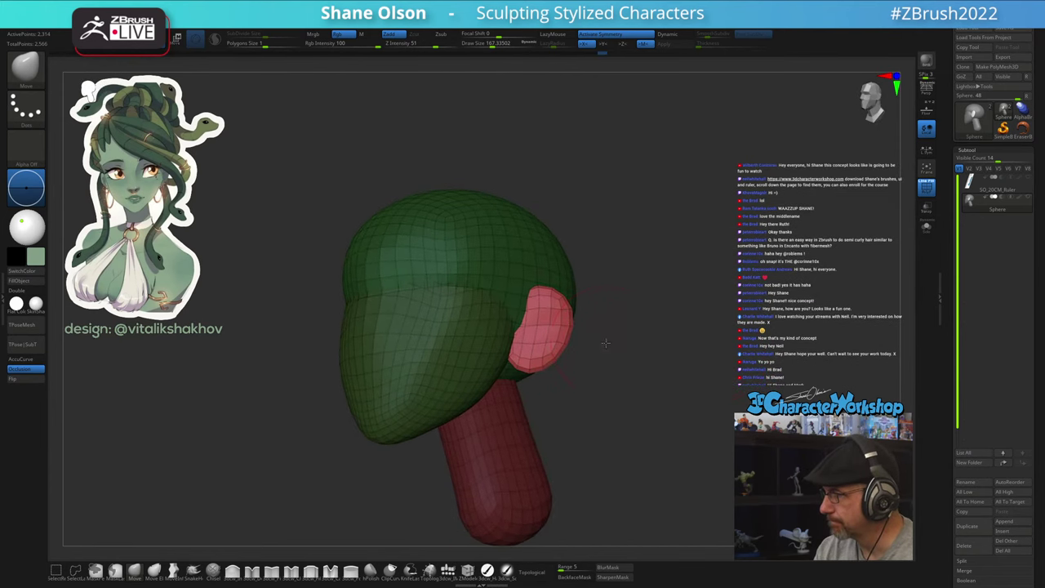
left_click_drag(605, 343, 596, 348)
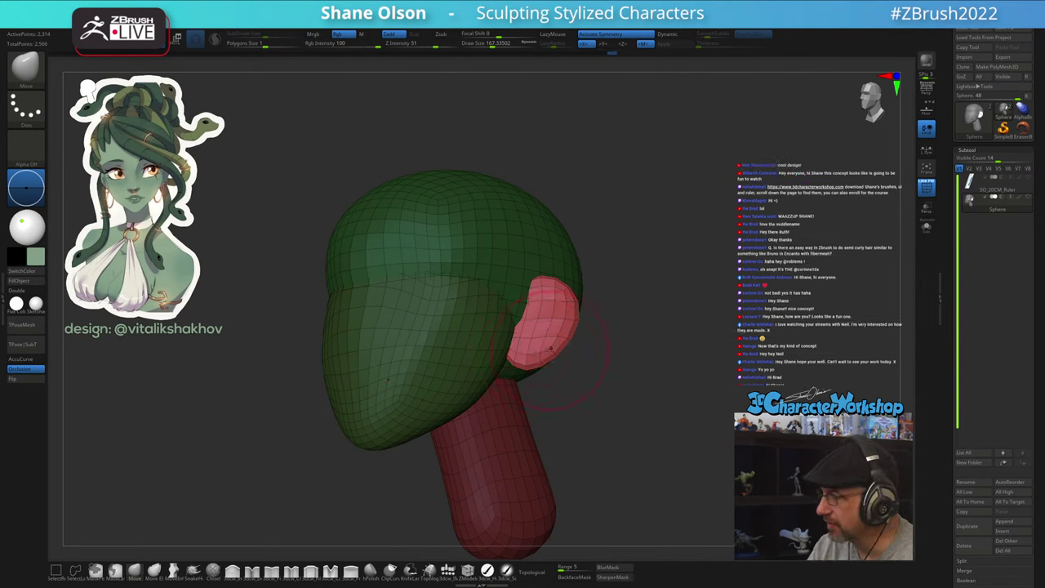
Reduce the draw size to about 128 and taper the lower part of the ear toward the jaw
key("s")
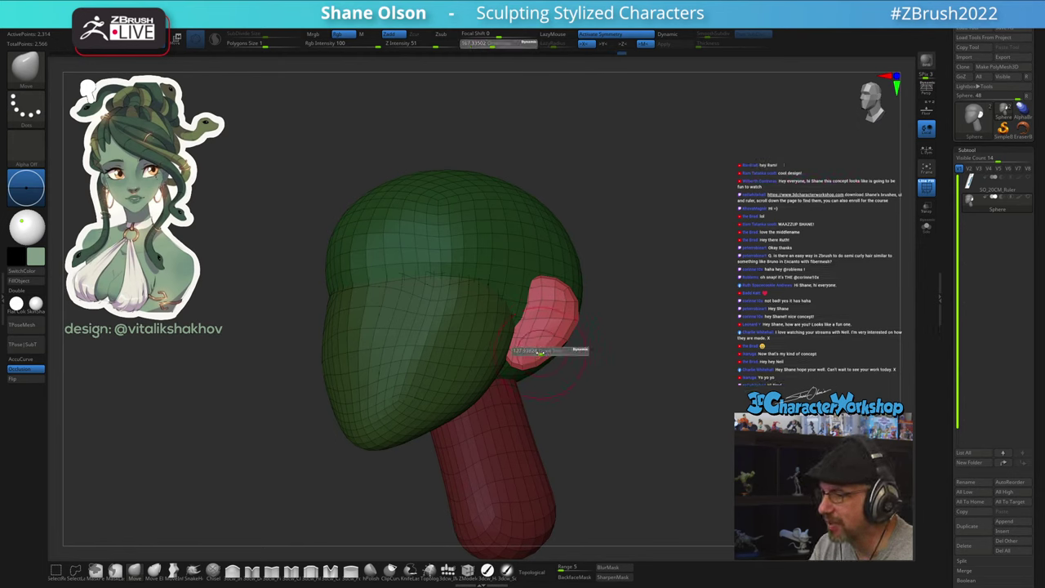
left_click_drag(545, 353, 540, 353)
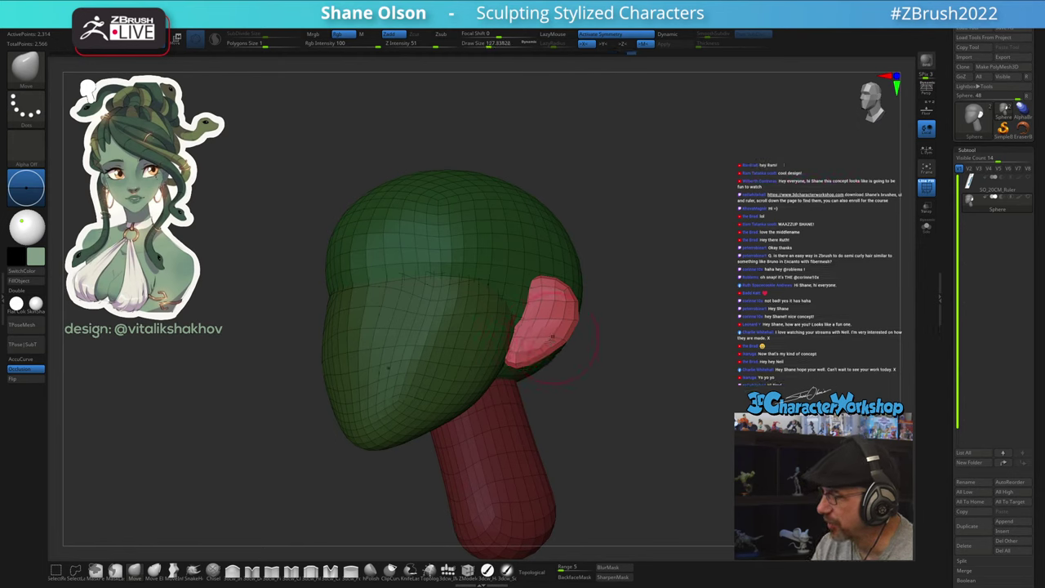
left_click_drag(598, 384, 571, 375)
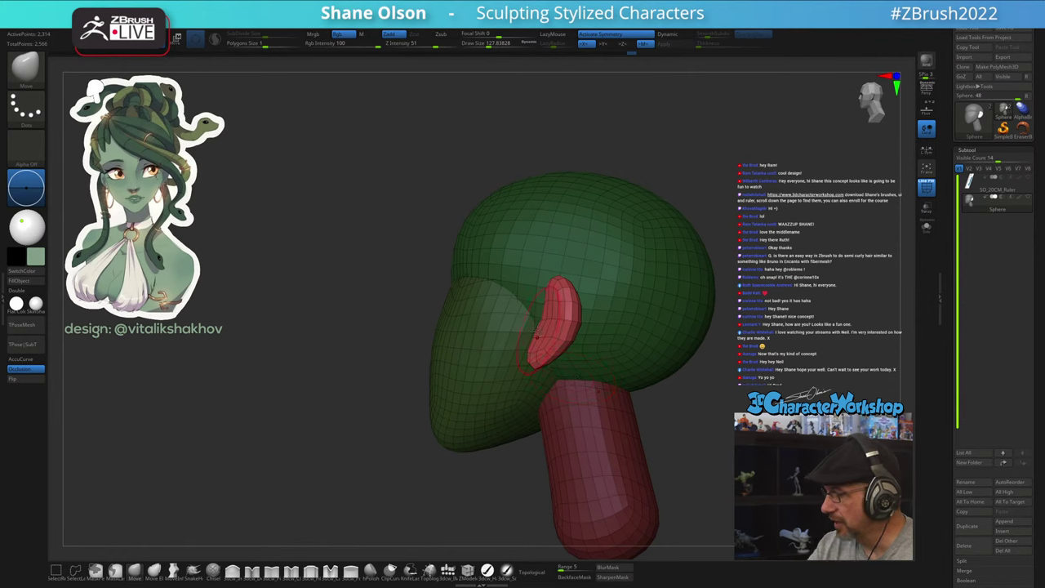
mouse_move(549, 315)
right_mouse_down()
mouse_move(573, 325)
mouse_move(539, 318)
right_mouse_up()
left_click_drag(535, 317, 548, 315)
mouse_move(561, 319)
right_mouse_down()
mouse_move(619, 355)
mouse_move(598, 309)
right_mouse_up()
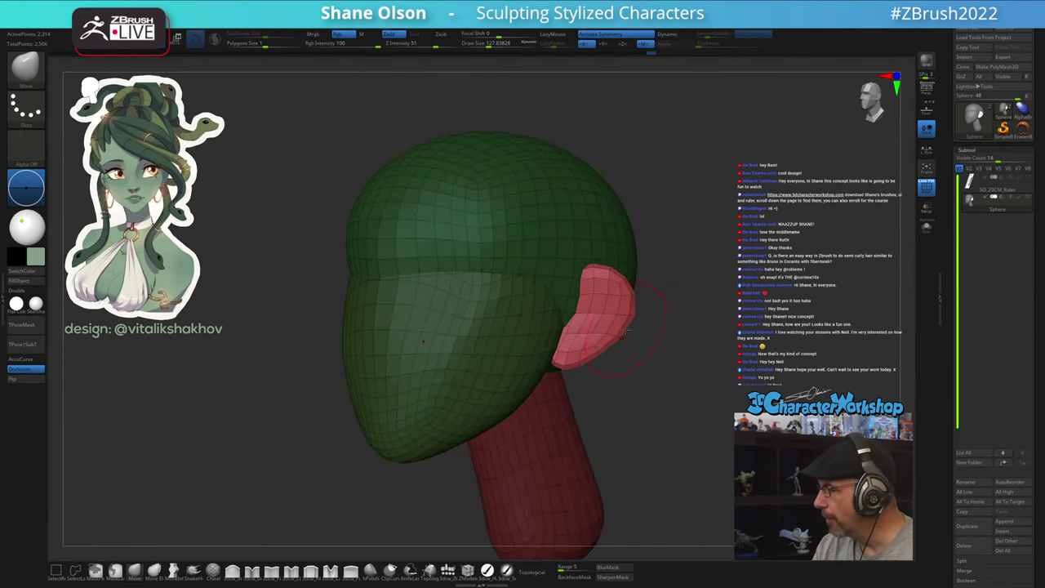
Set the draw size to about 163, refine the ear's upper front edge, and check it from the front and side
key("s")
mouse_move(573, 286)
left_mouse_down()
mouse_move(573, 296)
mouse_move(613, 279)
mouse_move(574, 300)
left_mouse_up()
mouse_move(656, 355)
right_mouse_down()
mouse_move(535, 360)
mouse_move(531, 372)
mouse_move(670, 373)
right_mouse_up()
left_click_drag(671, 373, 646, 387, "shift")
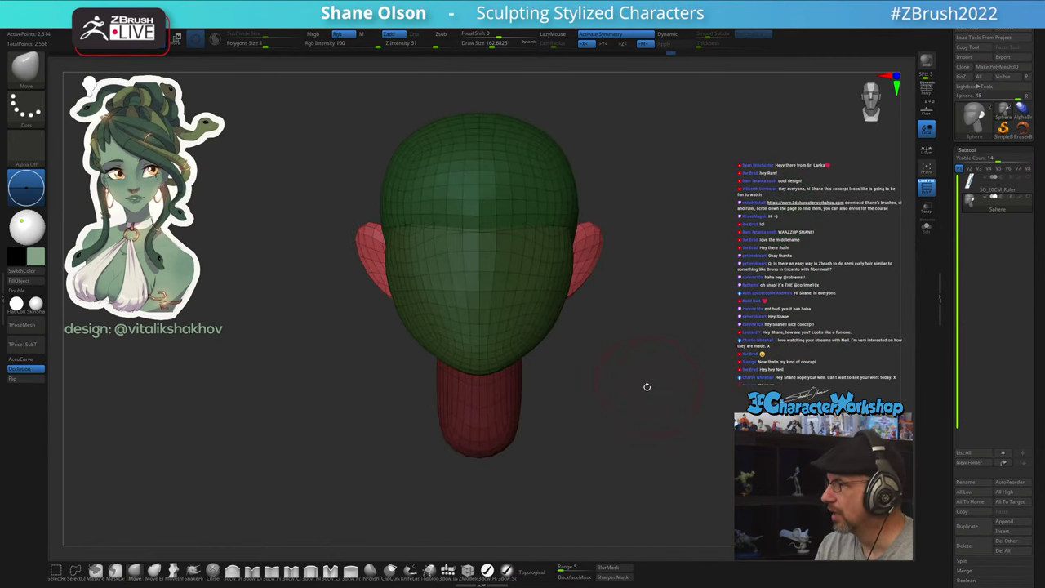
right_click_drag(652, 385, 588, 392)
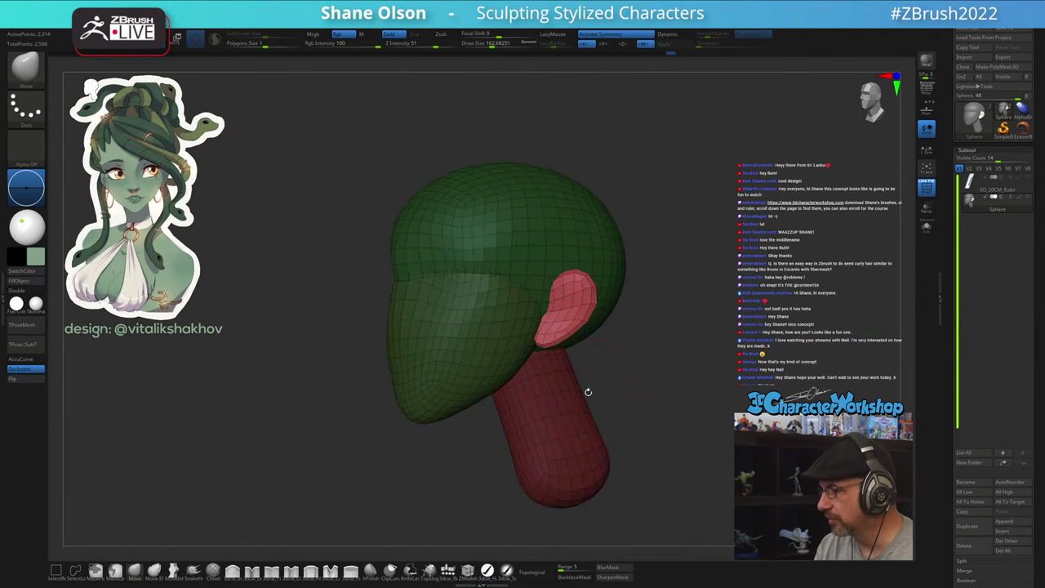
right_click_drag(434, 445, 432, 448, "shift")
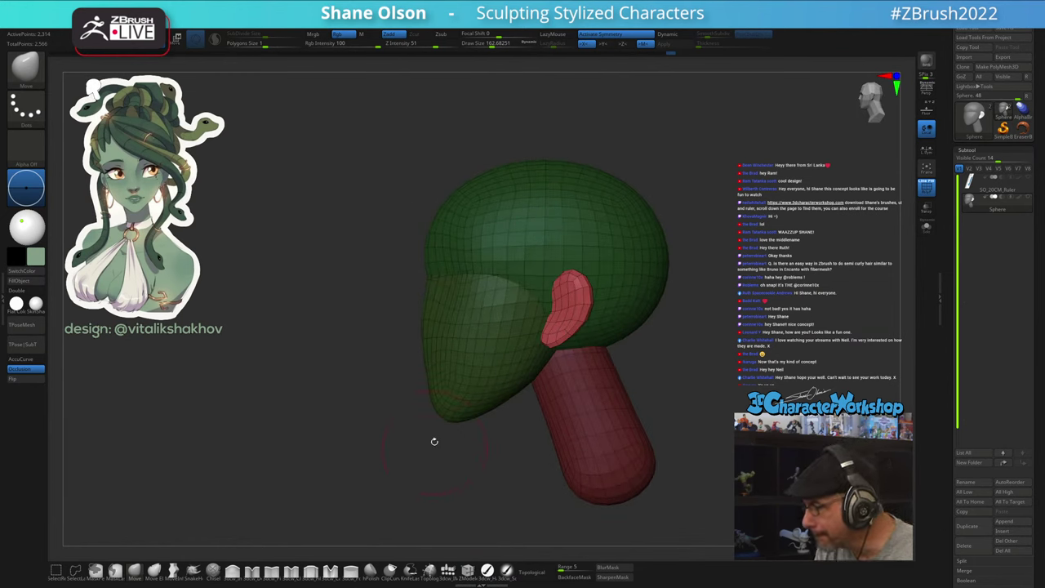
Clear the mask and use a Move brush of about 256 to reshape the forehead and face profile
left_click_drag(443, 466, 453, 452, "ctrl")
key("s")
mouse_move(444, 299)
left_mouse_down()
mouse_move(457, 297)
mouse_move(441, 273)
left_mouse_up()
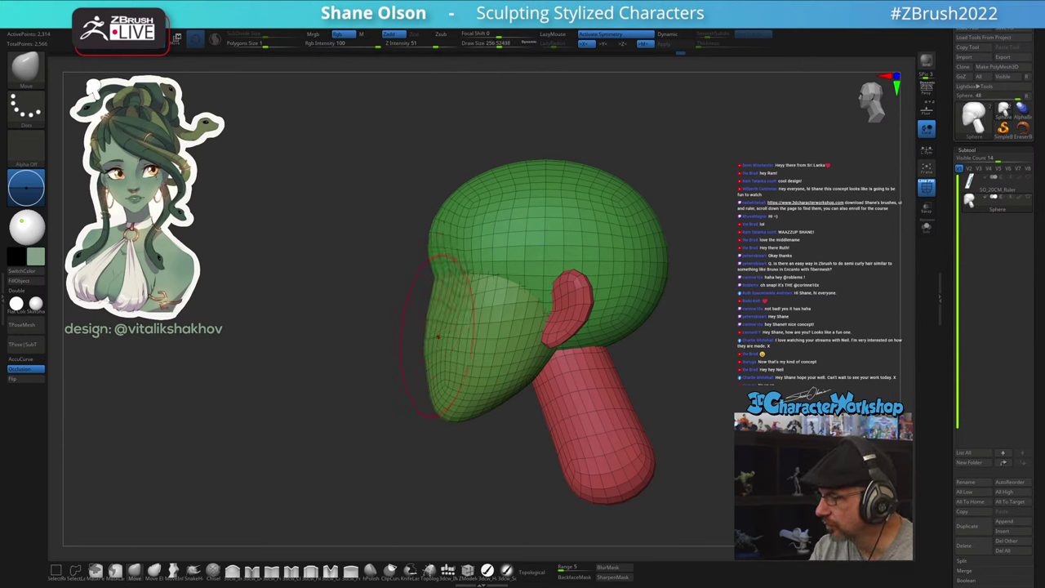
left_click_drag(437, 336, 442, 336)
left_click_drag(438, 242, 444, 243)
Enlarge the draw size to about 293 and round out the top and upper back of the cranium
key("s")
left_click_drag(467, 196, 470, 196)
left_click_drag(475, 185, 472, 179)
left_click_drag(568, 169, 569, 162)
key("s")
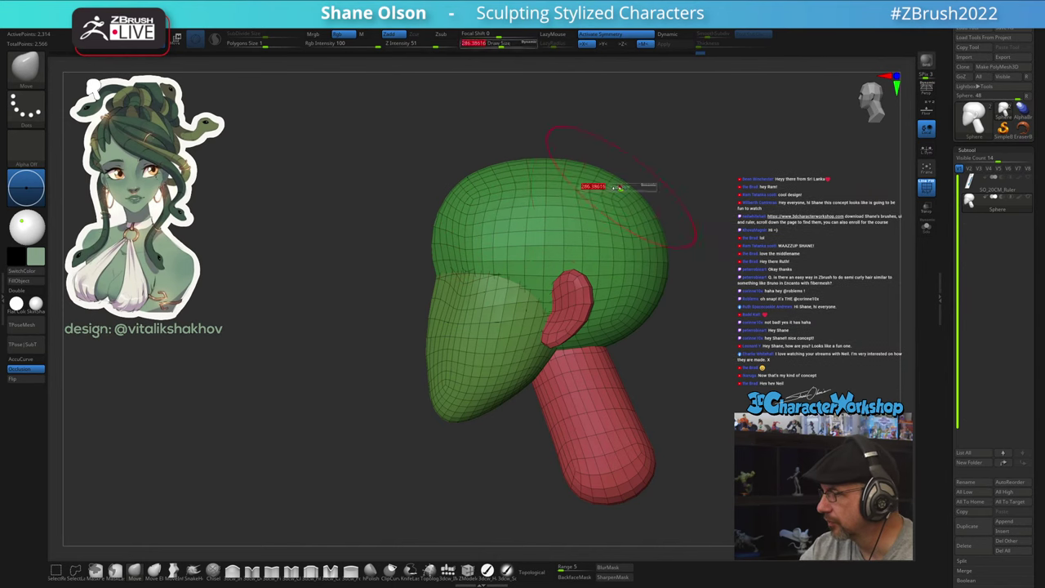
left_click_drag(616, 187, 618, 187)
left_click_drag(639, 194, 649, 187)
left_click_drag(560, 164, 561, 162)
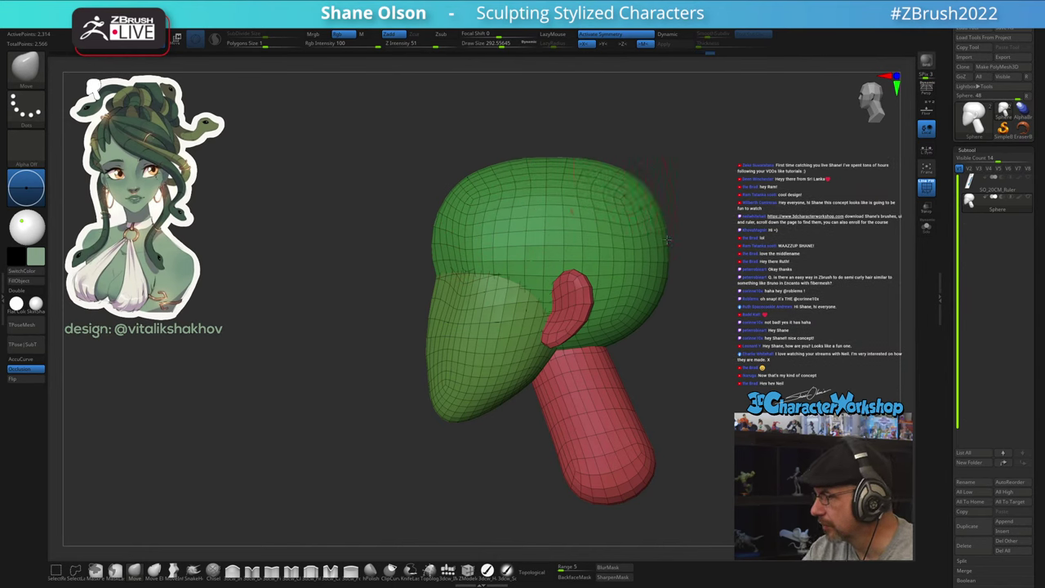
Enlarge the draw size to about 386 and adjust the back of the head, checking it from the front
key("s")
left_click_drag(645, 307, 645, 309)
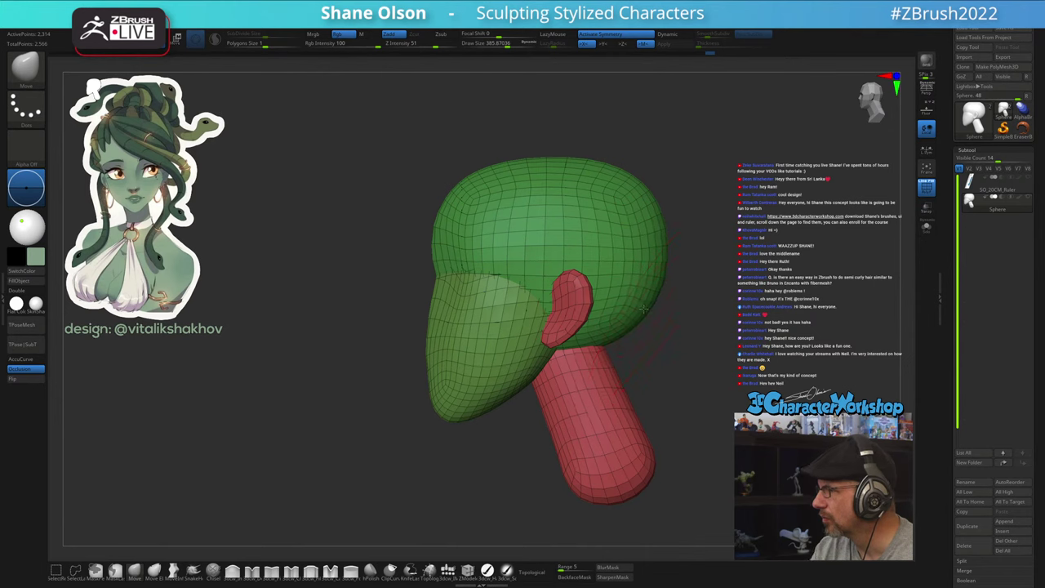
left_click_drag(671, 258, 640, 287, "alt")
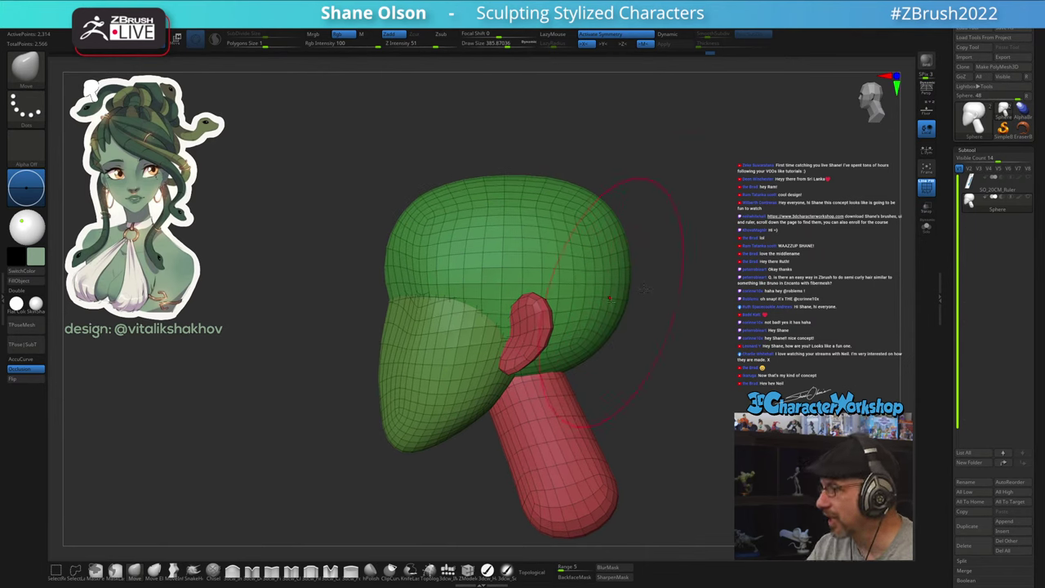
mouse_move(626, 268)
right_mouse_down()
mouse_move(617, 303)
mouse_move(653, 294)
mouse_move(574, 286)
mouse_move(645, 292)
right_mouse_up()
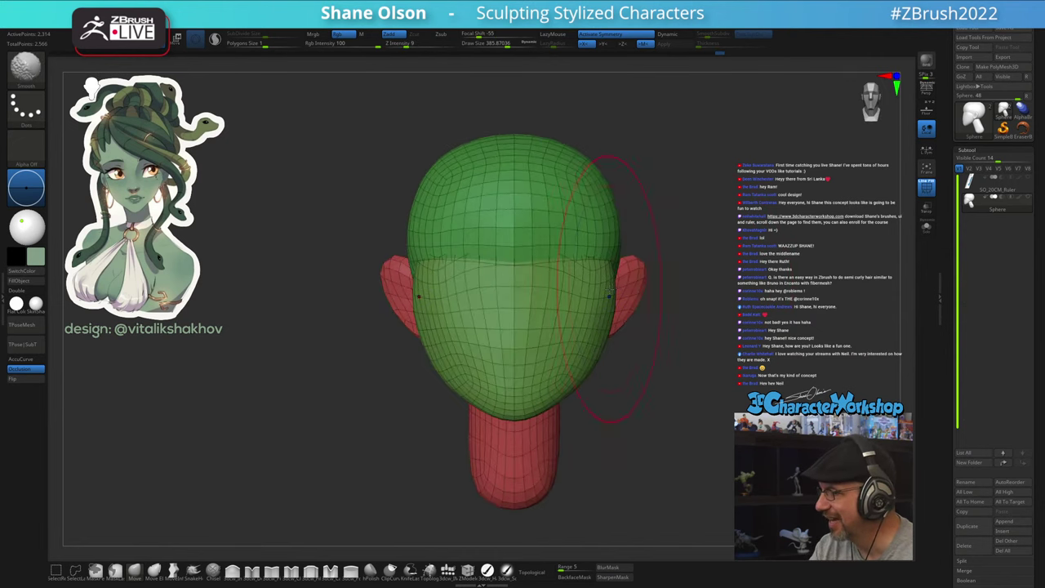
Set the draw size to about 268 and choose the QuadSphere-1 insert mesh
mouse_move(607, 359)
right_mouse_down()
mouse_move(570, 368)
mouse_move(593, 382)
mouse_move(624, 377)
right_mouse_up()
key("x")
key("x")
key("s")
left_click_drag(597, 378, 614, 377)
left_click(448, 571)
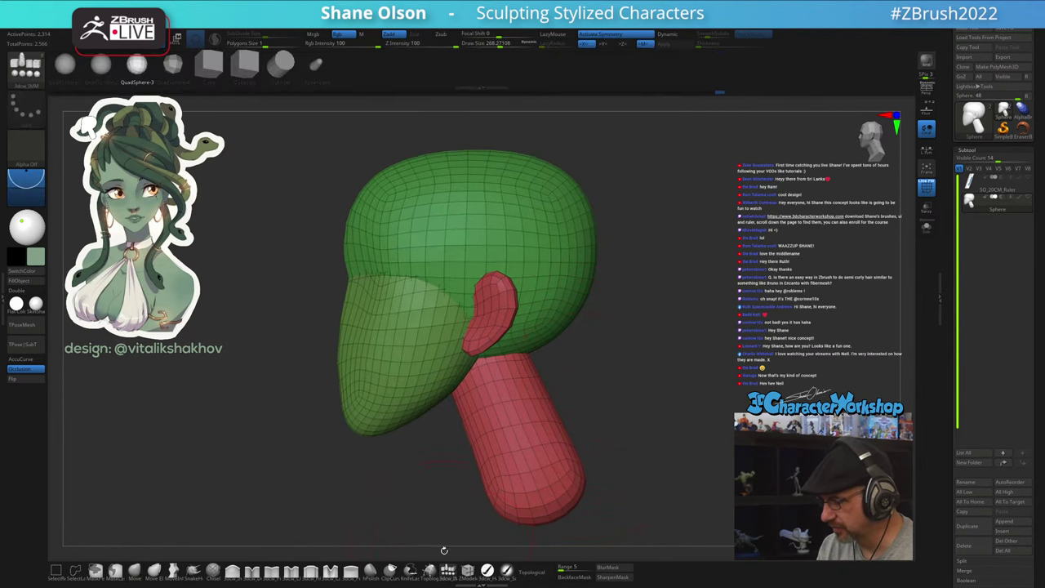
left_click(65, 67)
mouse_move(591, 372)
right_mouse_down()
mouse_move(643, 347)
mouse_move(575, 365)
right_mouse_up()
left_click_drag(534, 295, 594, 384)
key("ctrl+z")
key("w")
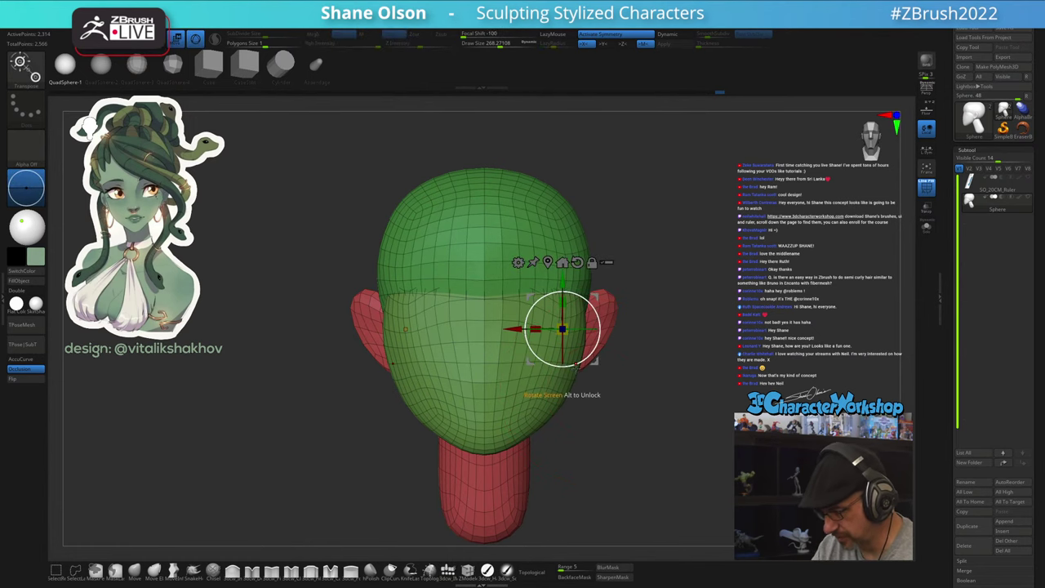
key("q")
Insert mirrored QuadSphere-1 eyeballs on the front of the face and push them back into the head
left_click_drag(552, 295, 539, 353)
left_click_drag(615, 368, 539, 378, "shift")
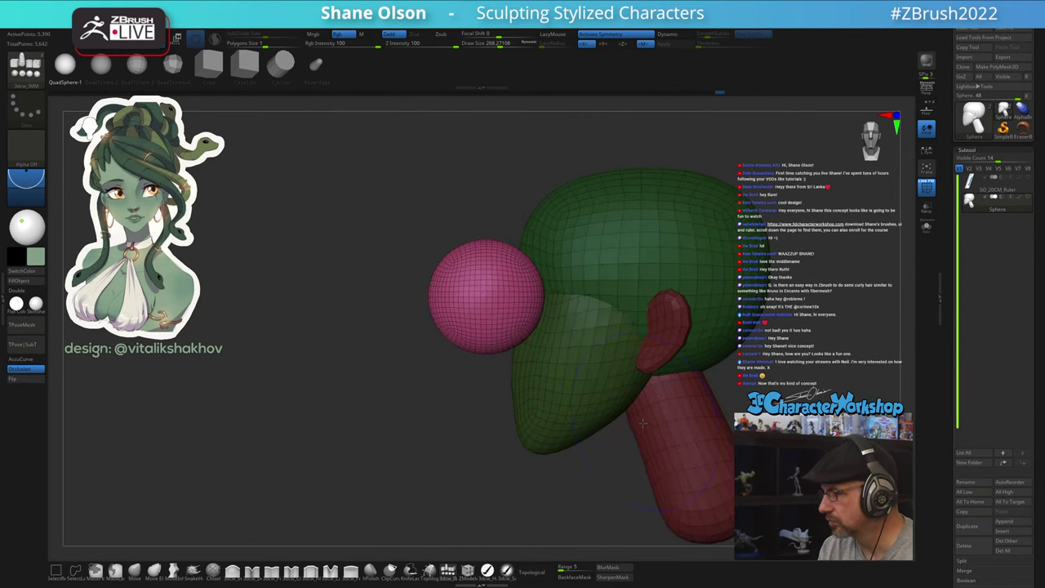
key("w")
left_click_drag(495, 296, 650, 282)
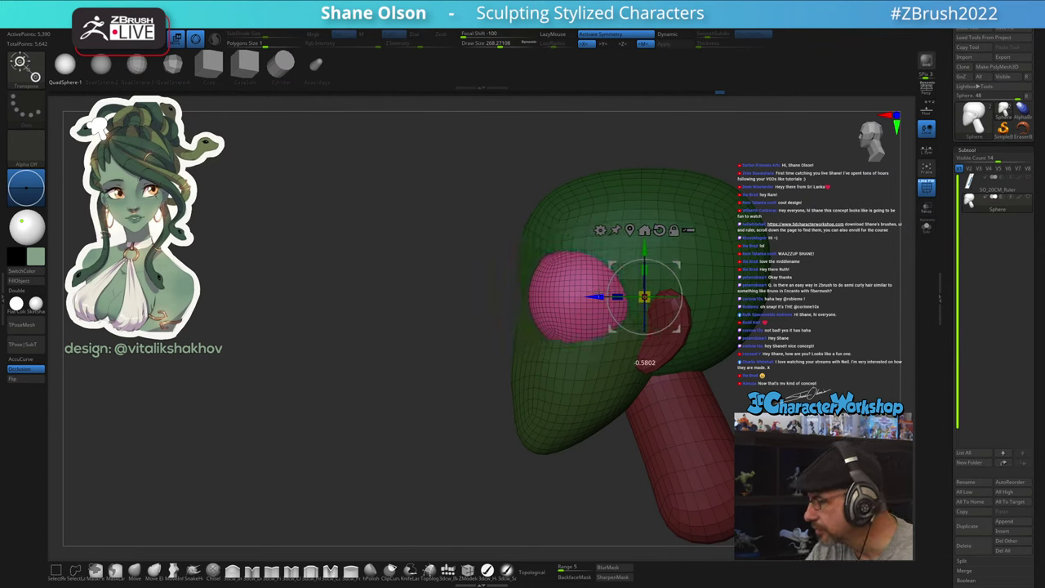
Scale the eyeballs down, embed them in the face, and lower them slightly to match the reference
left_click_drag(545, 449, 670, 423)
left_click_drag(707, 357, 654, 381, "alt")
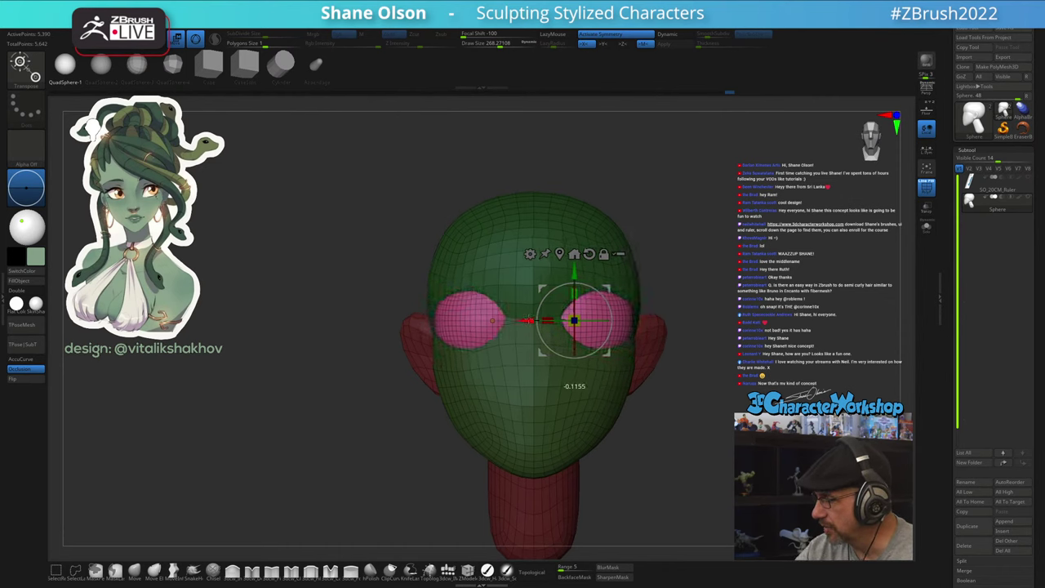
left_click_drag(668, 406, 641, 366)
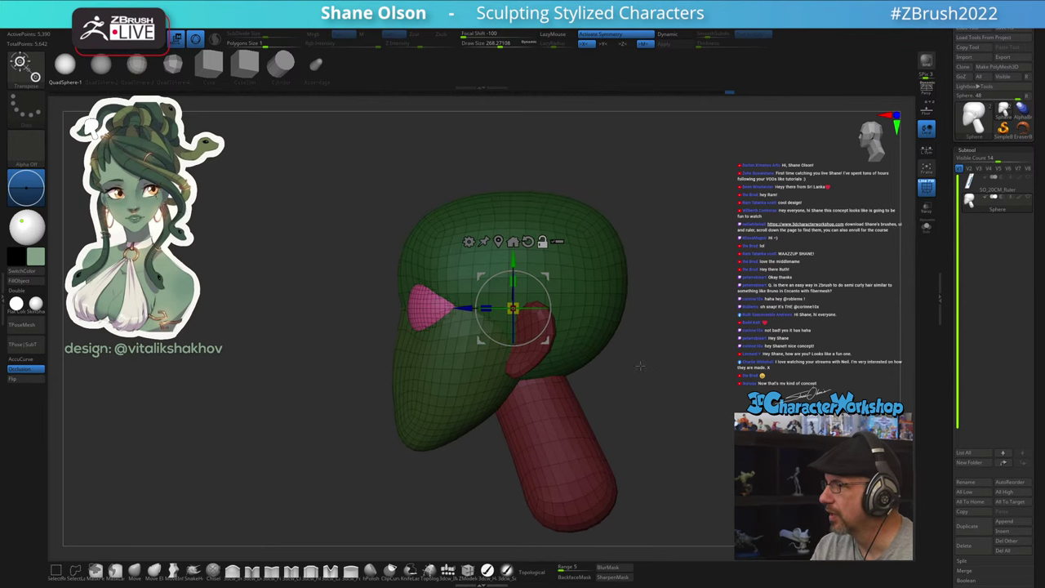
left_click_drag(512, 308, 514, 308)
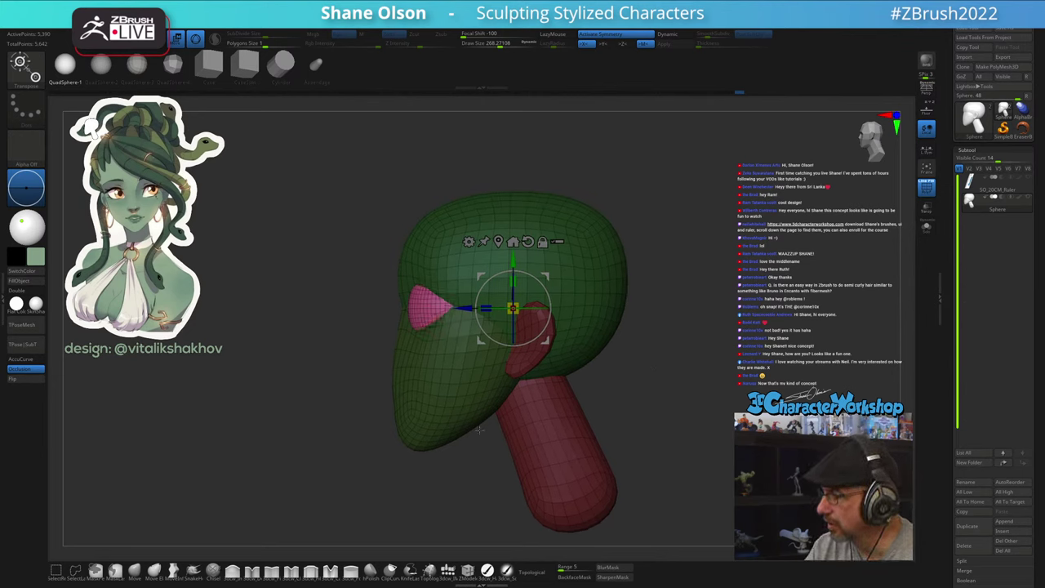
left_click_drag(441, 480, 516, 442)
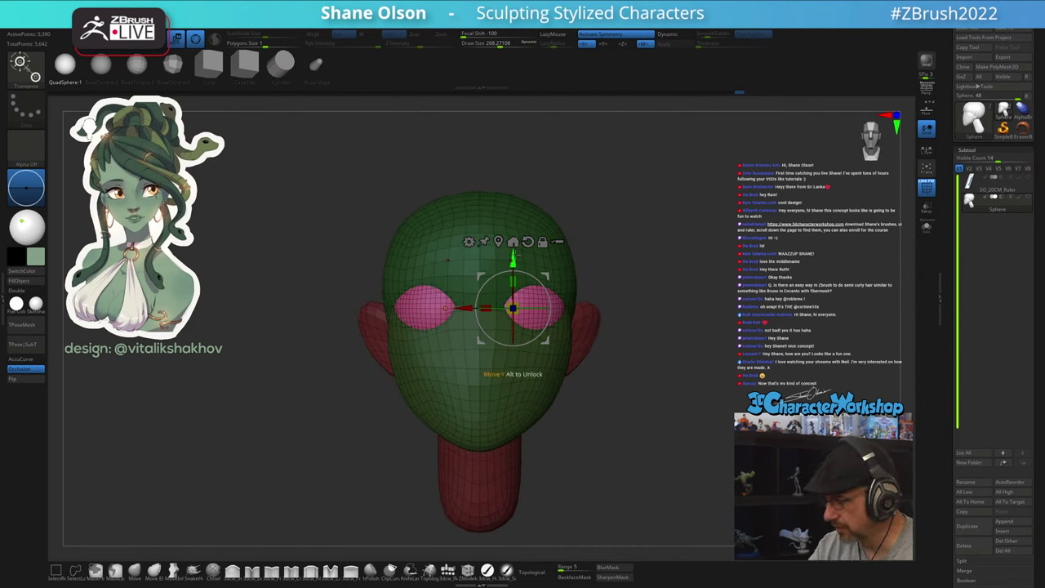
left_click_drag(513, 258, 513, 264)
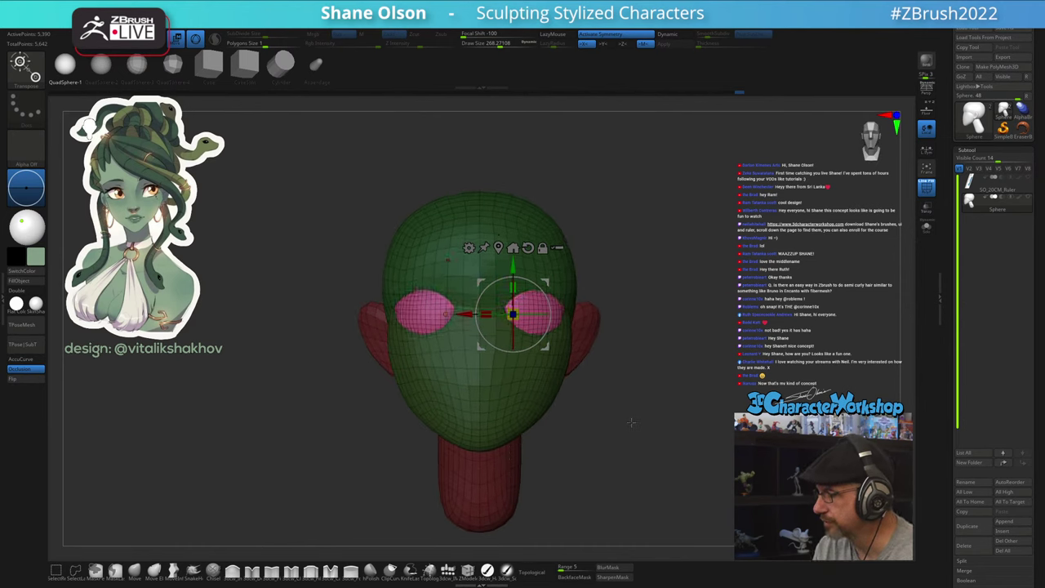
Leave the gizmo, set the draw size to about 182, and clear the mask from the head
key("q")
mouse_move(644, 427)
left_mouse_down()
mouse_move(613, 427)
mouse_move(624, 435)
left_mouse_up()
key("s")
mouse_move(664, 378)
left_mouse_down("alt")
mouse_move(628, 383)
mouse_move(629, 360)
left_mouse_up("alt")
left_click(651, 383, "ctrl")
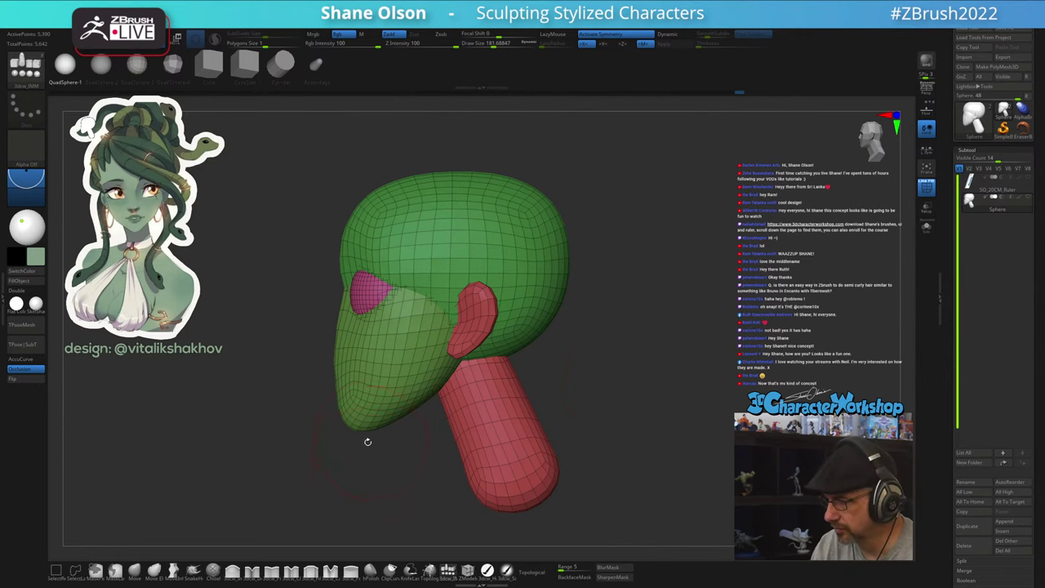
Switch to the Move brush at a draw size of about 324 and split the unmasked eyeballs into their own subtool
key("s")
left_click_drag(377, 466, 382, 466)
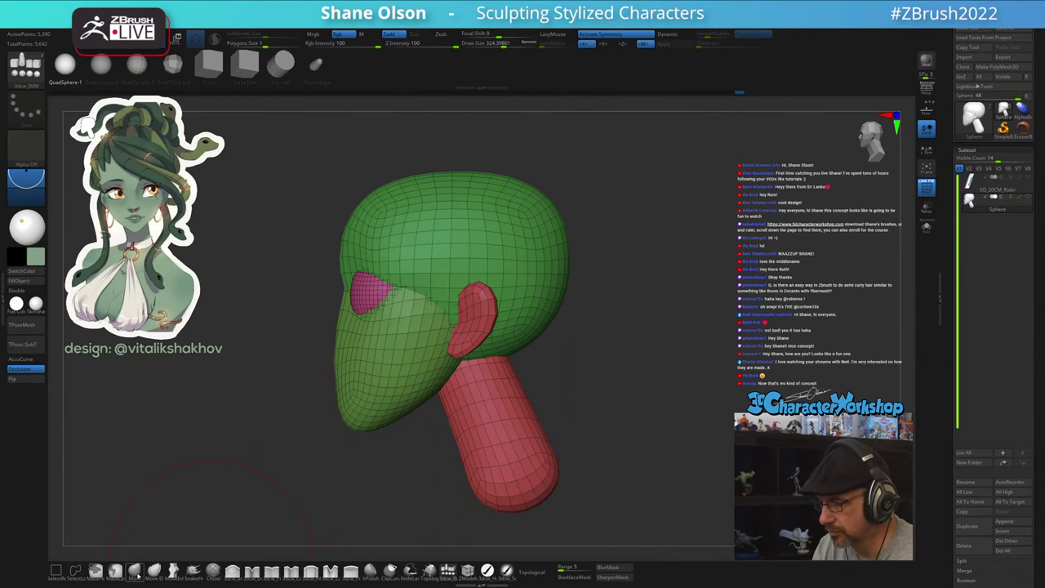
left_click(134, 571)
left_click(407, 465, "ctrl")
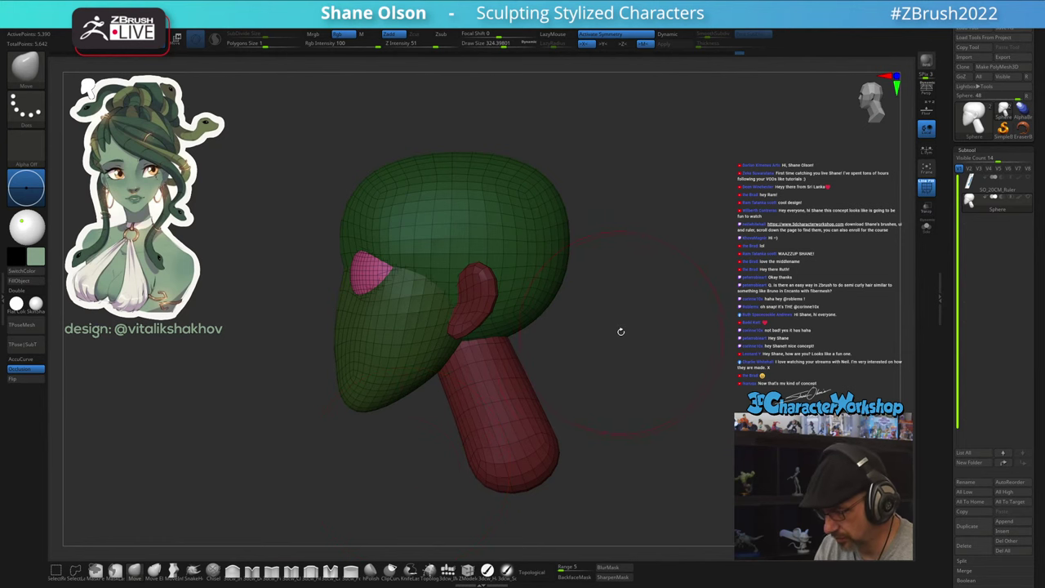
key("3")
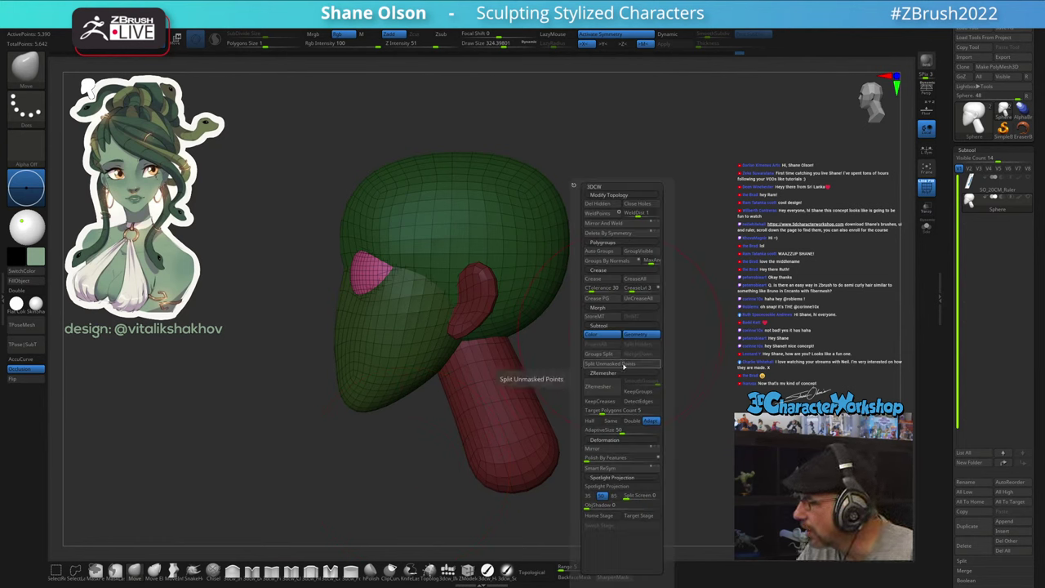
left_click(624, 367)
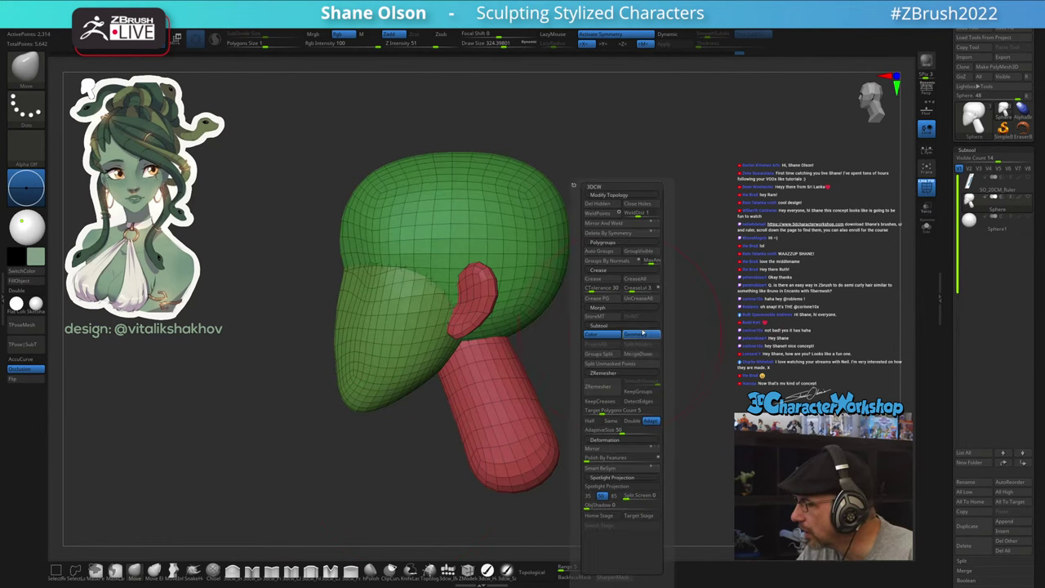
Activate the eyeball subtool and fill it with an off-white colour sampled from the reference illustration
left_click(1029, 219)
right_click_drag(547, 374, 544, 381, "ctrl")
left_click_drag(516, 334, 633, 323)
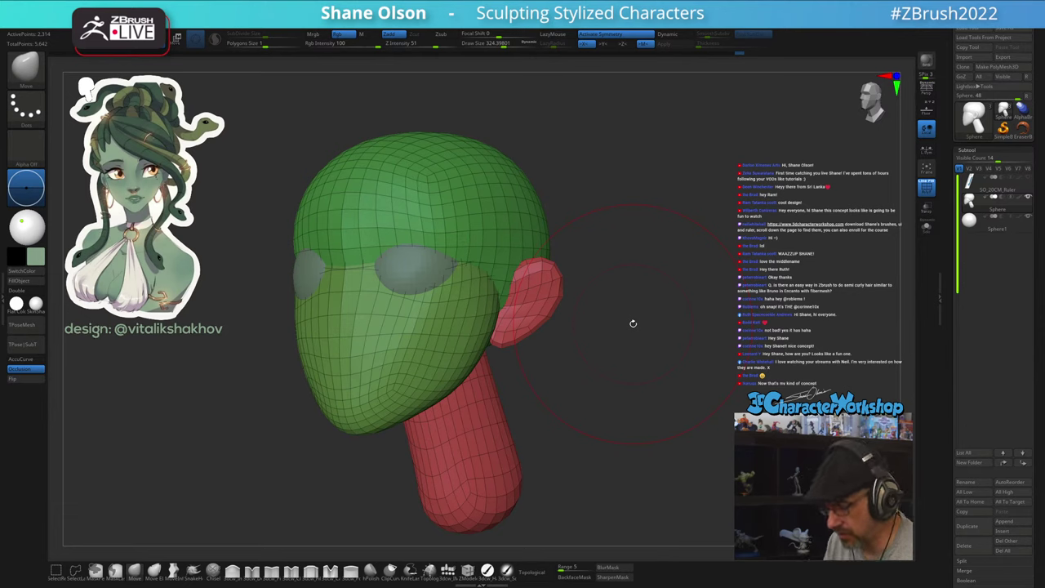
left_click(970, 222)
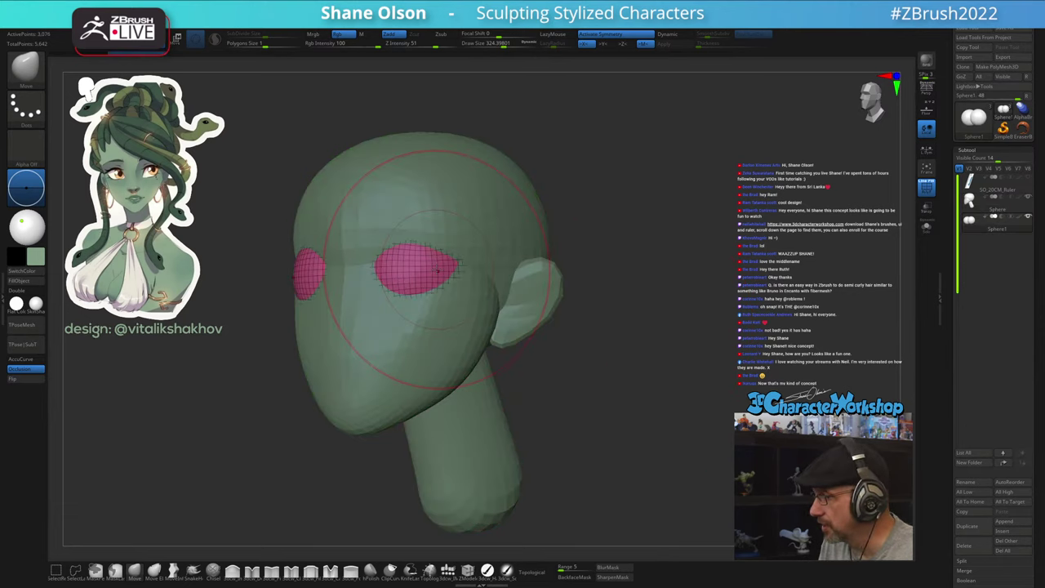
left_click(486, 571)
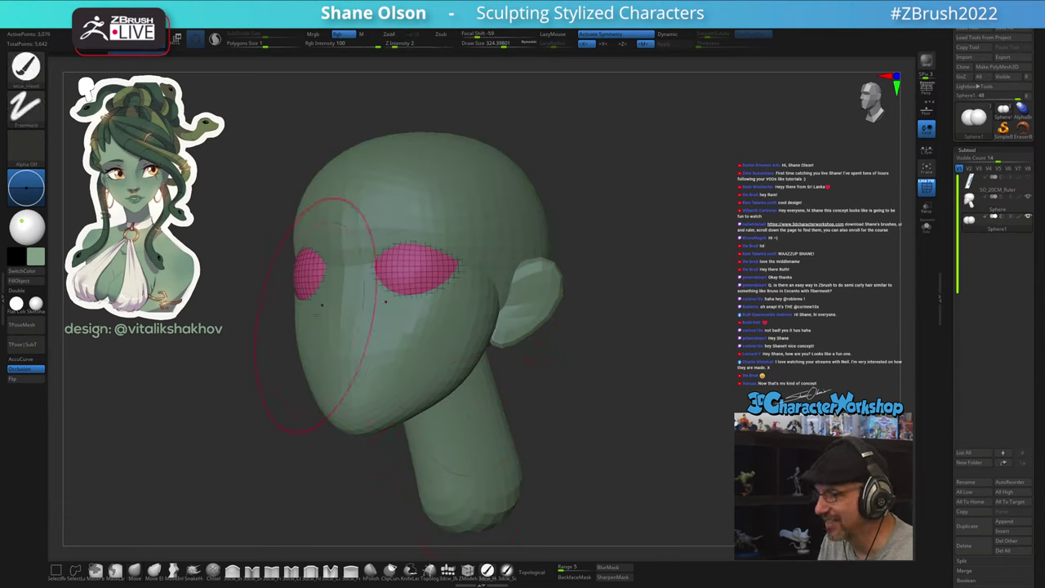
key("shift+z")
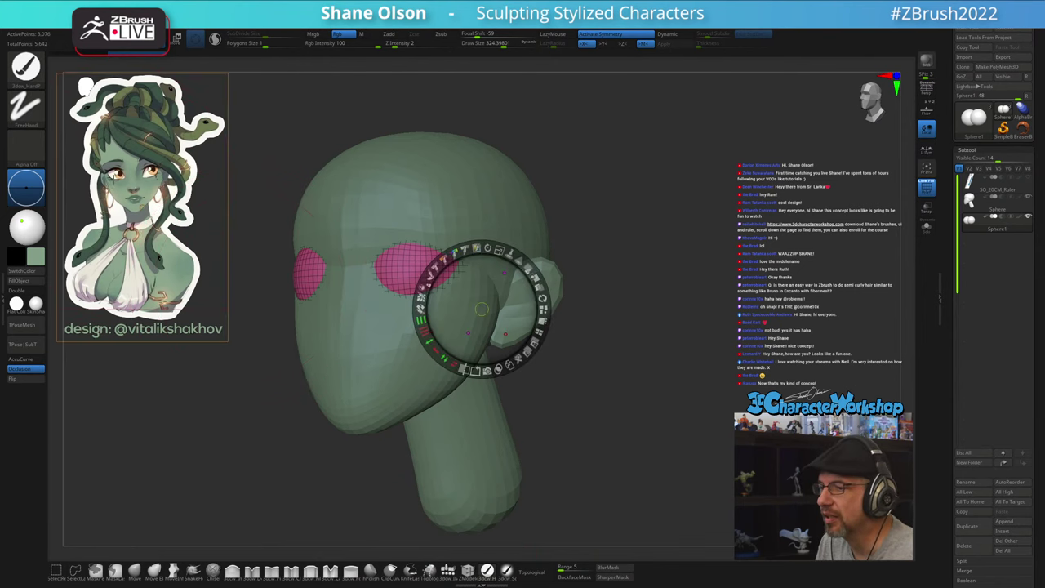
key("shift+z")
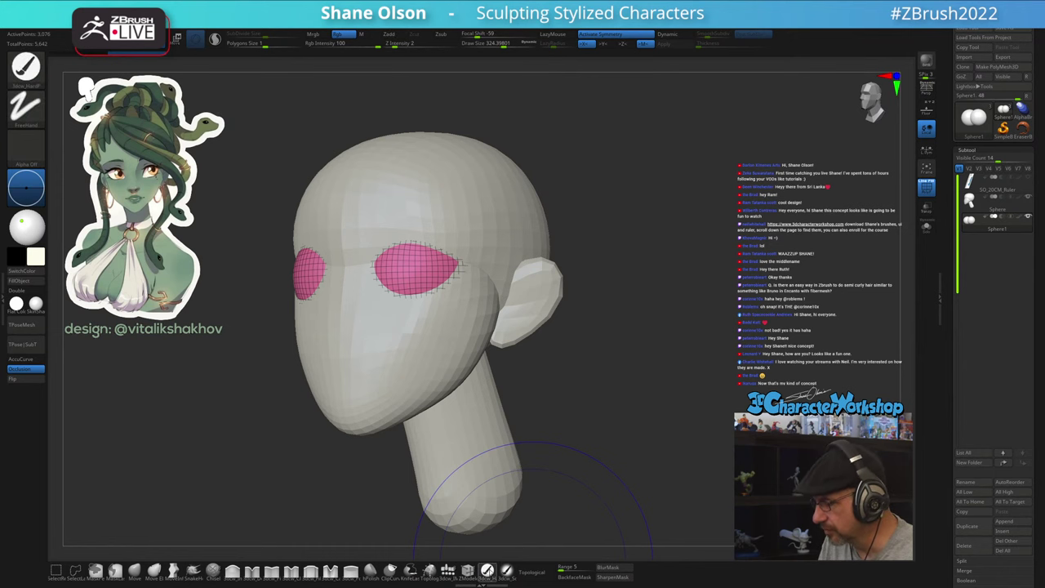
left_click(489, 570)
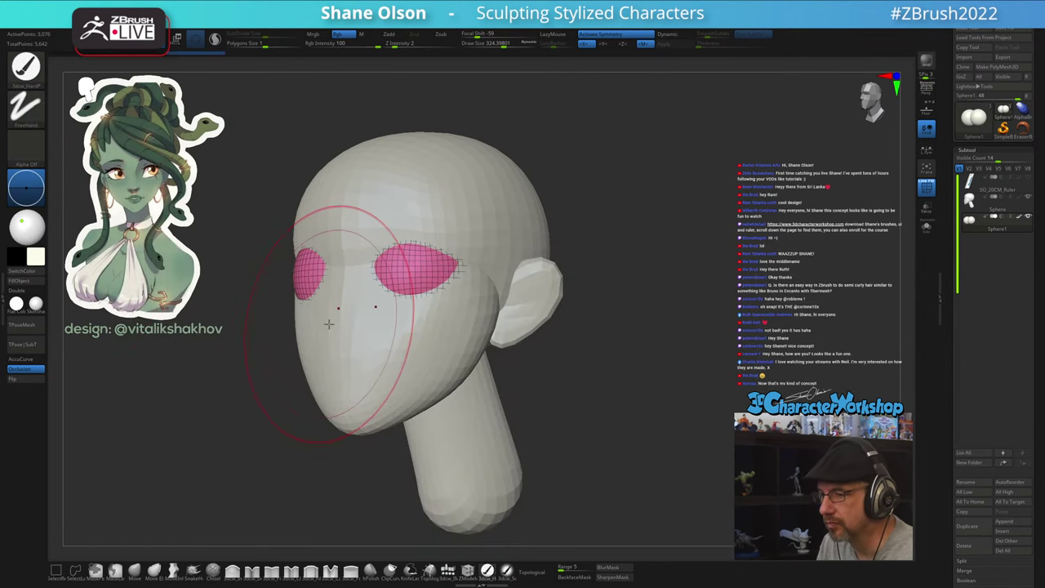
Sample the green skin colour from the reference illustration and fill the head subtool with it
key("shift+z")
key("c")
key("z")
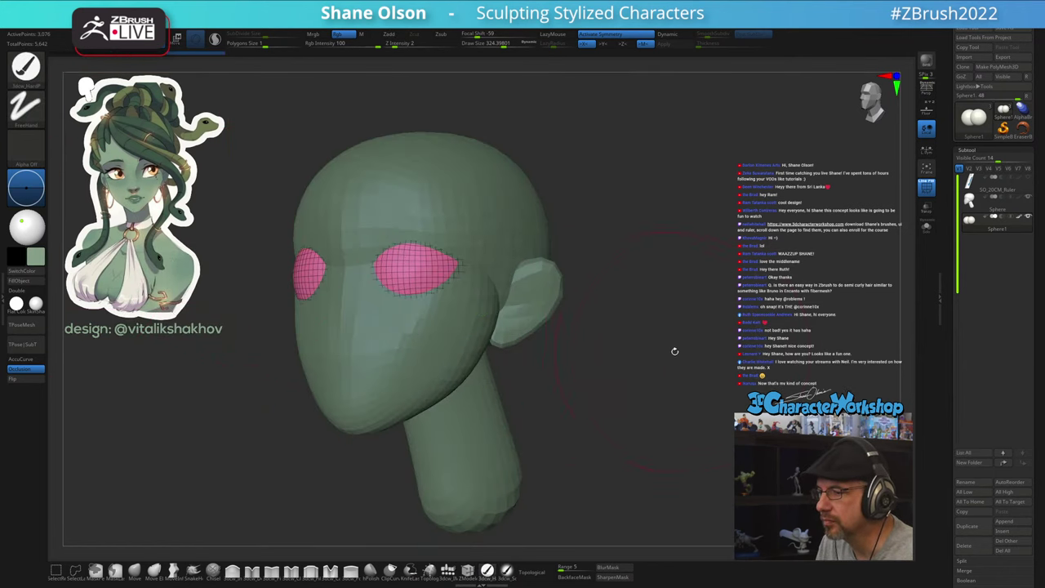
left_click(372, 359, "alt")
left_click_drag(628, 427, 625, 428)
left_click(22, 281)
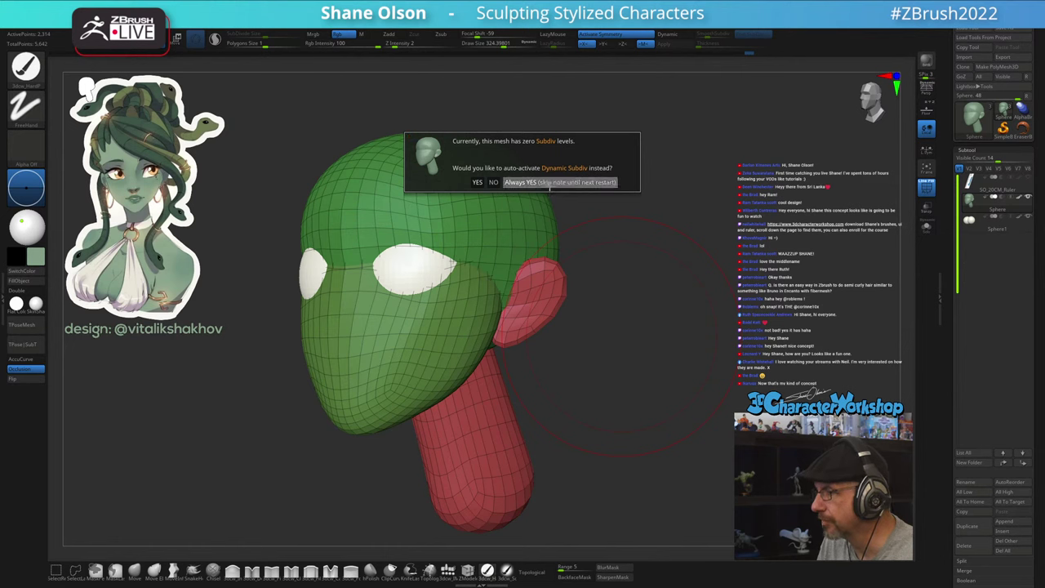
Always allow Dynamic Subdiv, activating it on the head, and reduce the draw size to about 192
left_click(547, 184)
left_click_drag(746, 313, 657, 331, "shift")
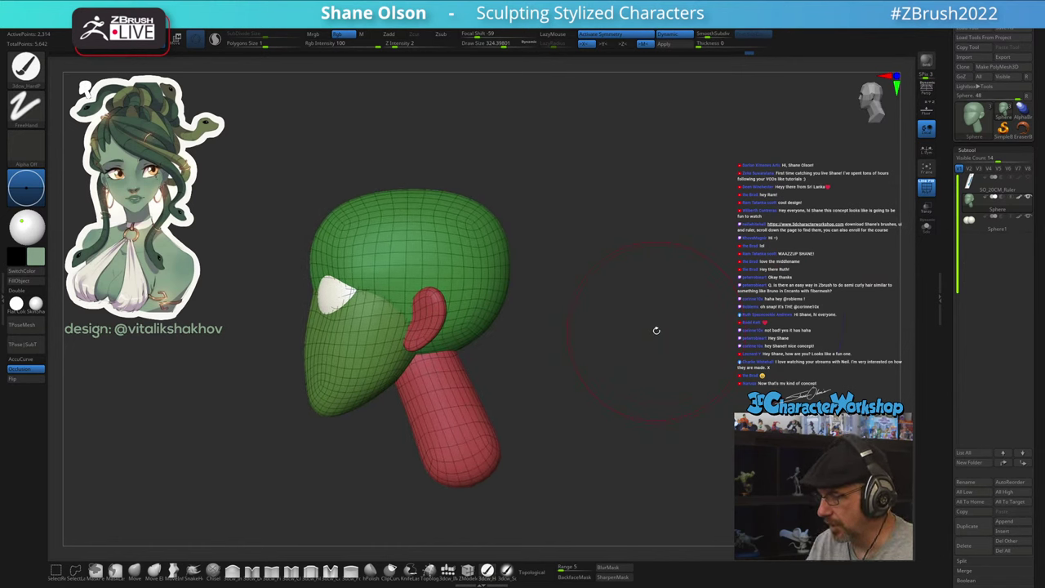
mouse_move(529, 401)
left_mouse_down()
mouse_move(563, 390)
mouse_move(532, 402)
mouse_move(592, 401)
mouse_move(534, 412)
left_mouse_up()
key("s")
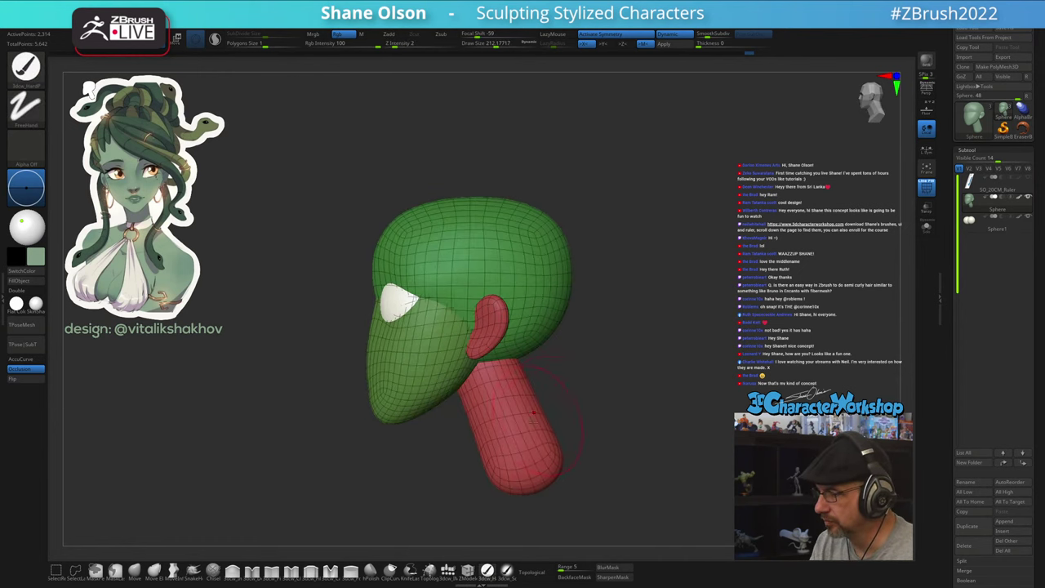
key("s")
left_click_drag(431, 459, 429, 460)
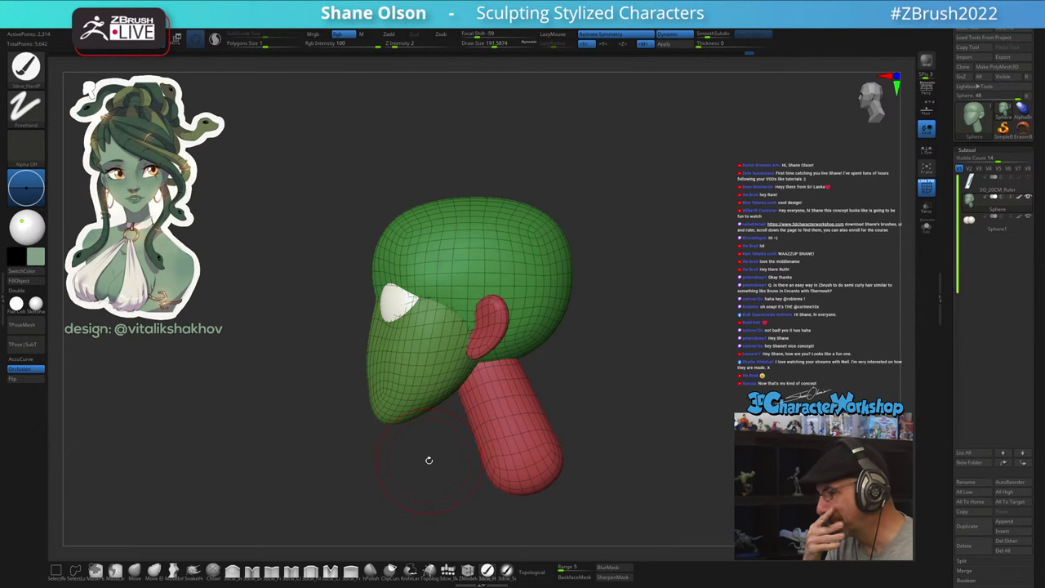
left_click(453, 575)
left_click(316, 68)
left_click_drag(311, 304, 312, 314, "alt")
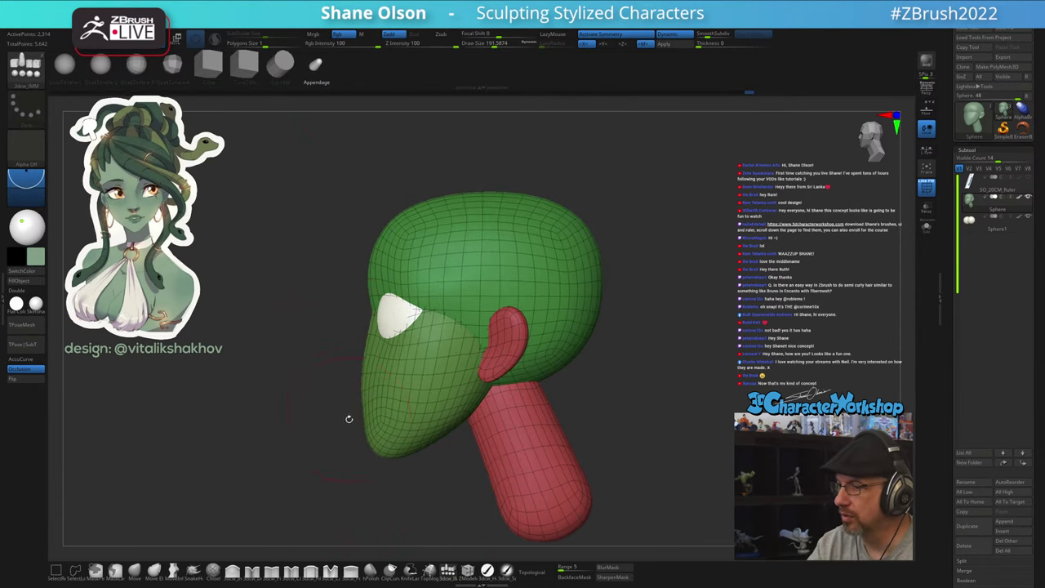
left_click_drag(349, 419, 354, 448, "alt")
key("s")
left_click_drag(383, 400, 378, 400)
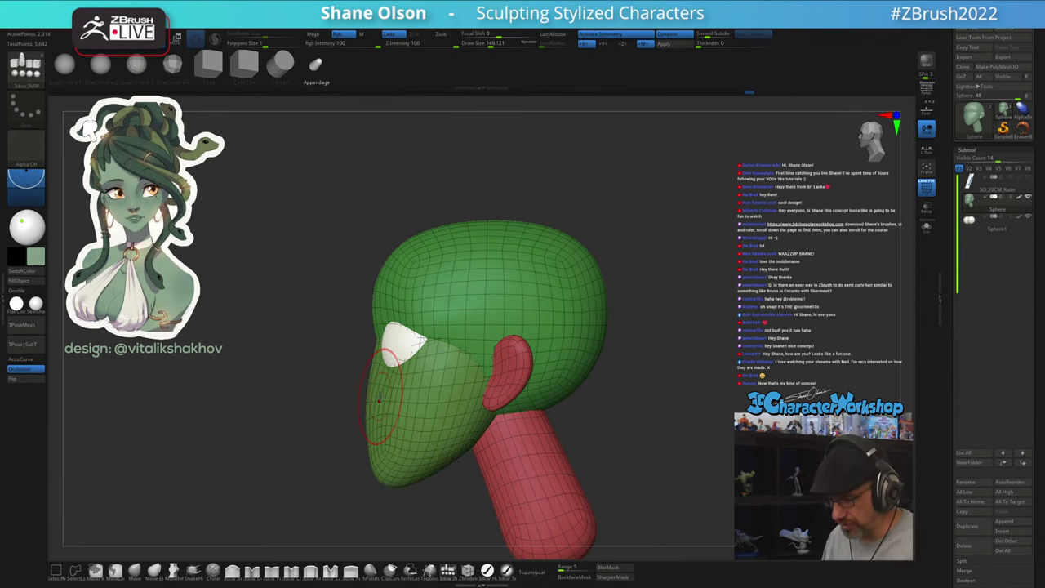
Adjust the head surface above the eye's outer corner with the Move brush at a draw size of about 163
left_click(137, 575)
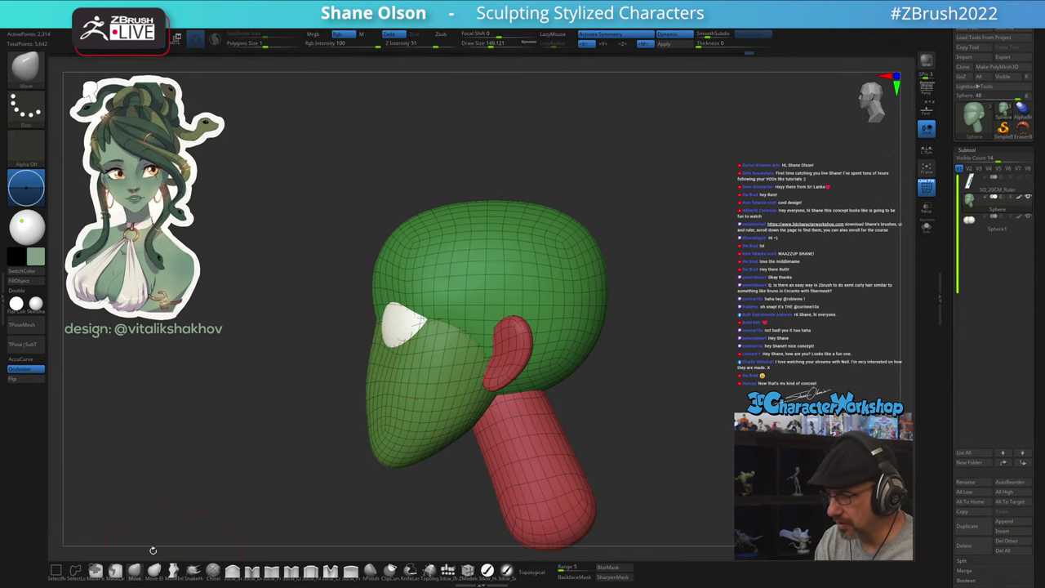
key("s")
left_click_drag(419, 306, 422, 306)
right_click_drag(417, 288, 423, 306)
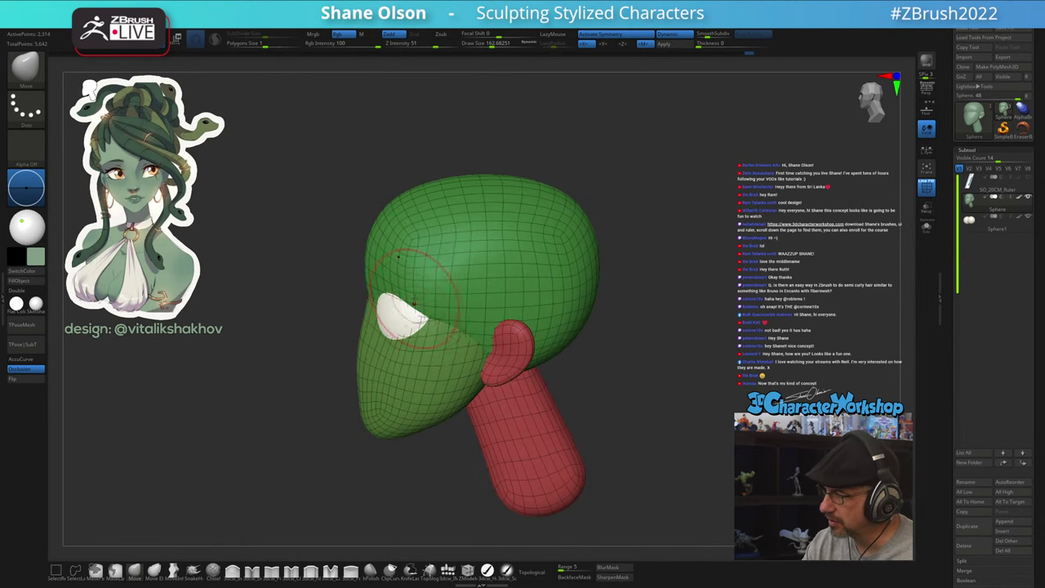
left_click_drag(419, 290, 424, 293)
mouse_move(424, 293)
right_mouse_down()
mouse_move(486, 273)
mouse_move(419, 274)
right_mouse_up()
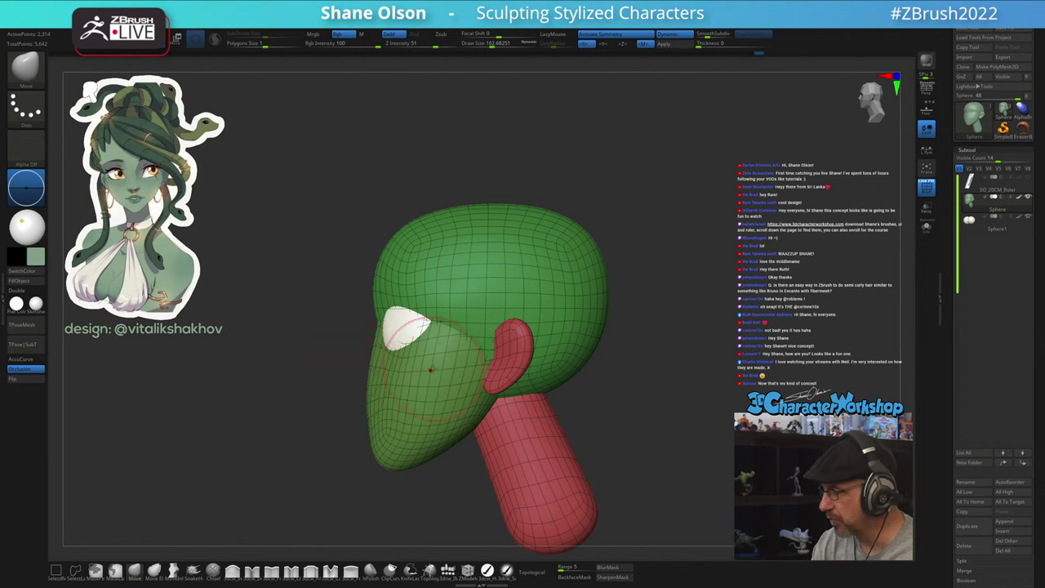
Reshape the temples and pull the jawline in beside the chin with the Move brush at a draw size of about 223
mouse_move(439, 325)
right_mouse_down("ctrl")
mouse_move(441, 339)
mouse_move(445, 312)
mouse_move(464, 304)
mouse_move(530, 317)
mouse_move(514, 347)
right_mouse_up("ctrl")
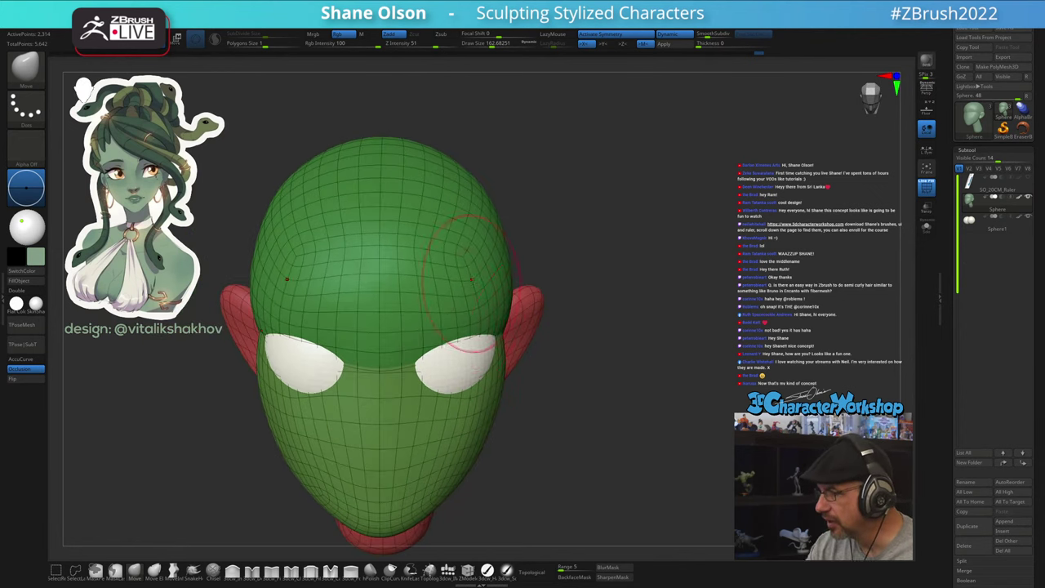
key("s")
left_click_drag(482, 282, 473, 258)
mouse_move(545, 333)
right_mouse_down()
mouse_move(547, 288)
mouse_move(535, 286)
right_mouse_up()
key("s")
left_click_drag(532, 304, 529, 305)
left_click_drag(531, 315, 529, 315)
left_click_drag(548, 360, 543, 359)
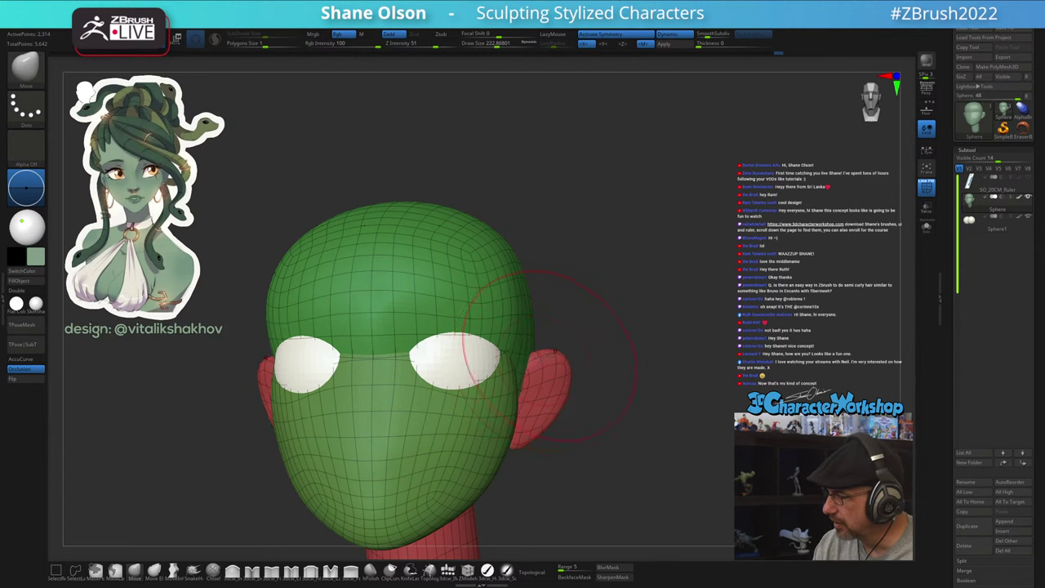
mouse_move(575, 362)
right_mouse_down()
mouse_move(554, 362)
mouse_move(577, 365)
mouse_move(565, 339)
mouse_move(587, 336)
mouse_move(589, 317)
right_mouse_up()
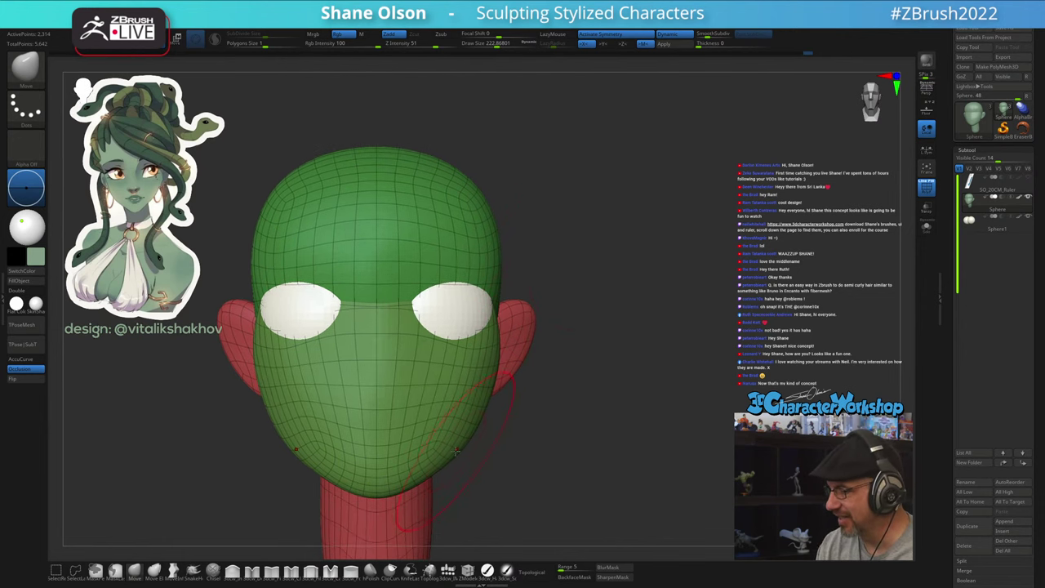
left_click_drag(415, 480, 416, 473)
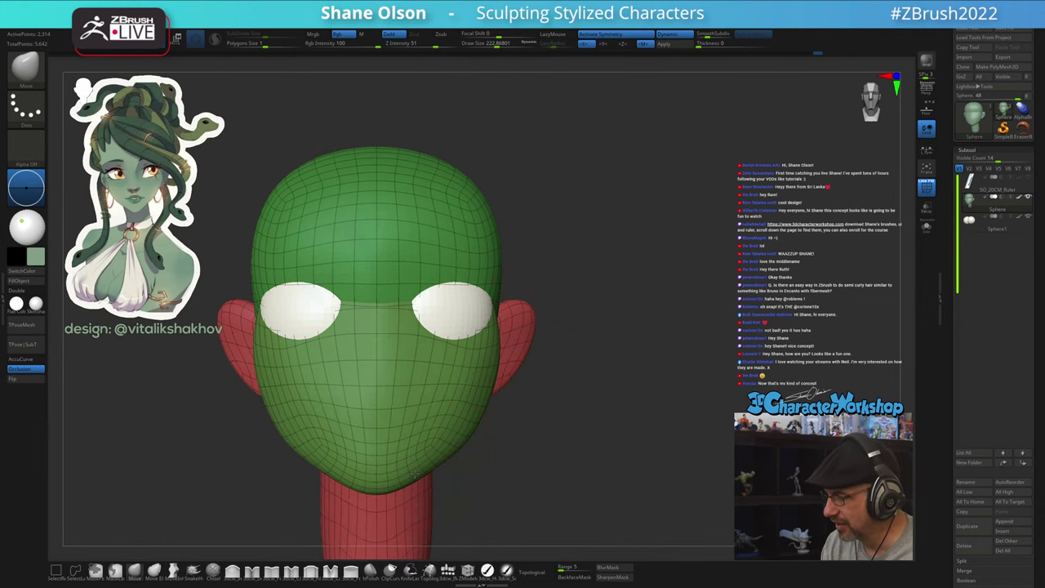
Examine the head's silhouette from three-quarter, profile and front views, with the draw size reduced to about 128
right_click_drag(550, 434, 489, 443)
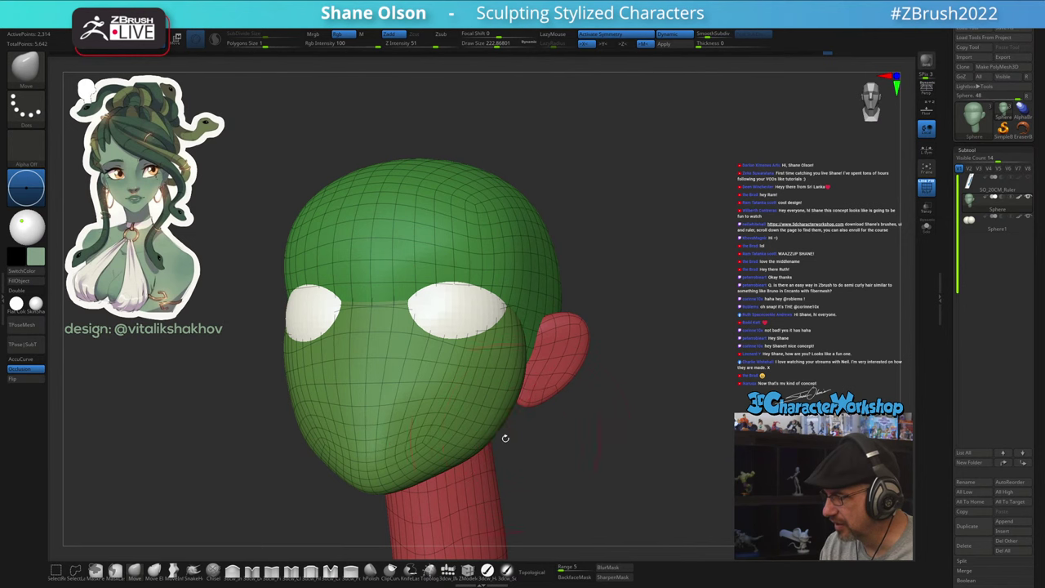
right_click_drag(606, 425, 527, 437)
right_click_drag(501, 505, 522, 492, "alt")
key("s")
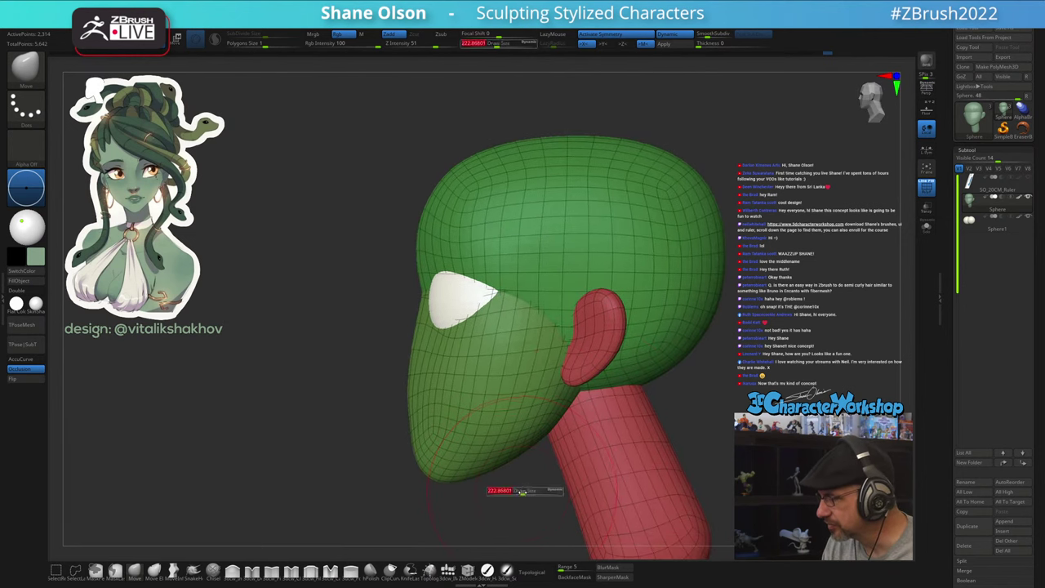
left_click_drag(523, 491, 515, 492)
mouse_move(522, 489)
right_mouse_down("alt")
mouse_move(502, 484)
mouse_move(537, 480)
right_mouse_up("alt")
key("f")
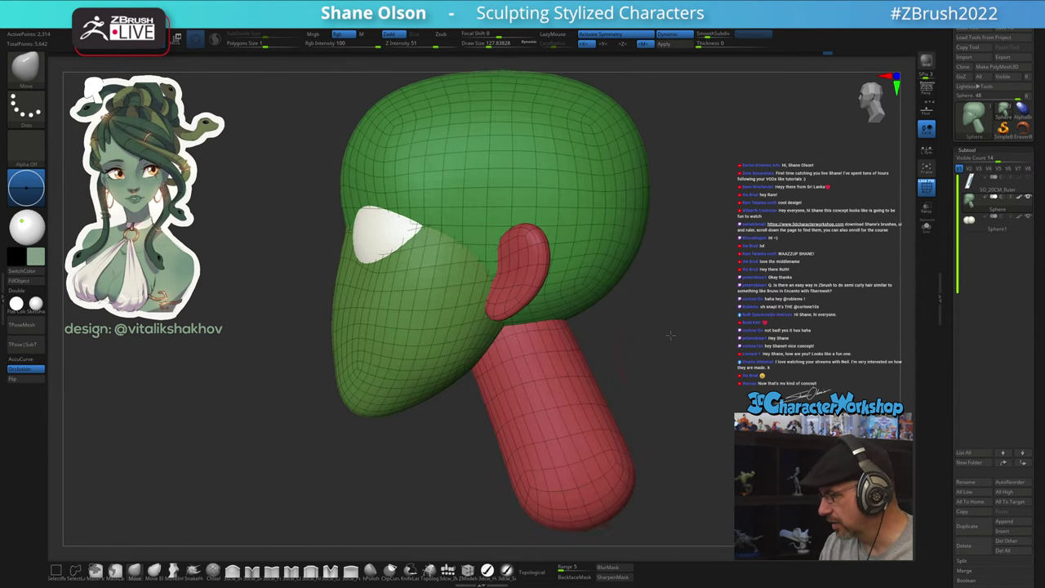
mouse_move(669, 358)
right_mouse_down()
mouse_move(652, 368)
mouse_move(702, 361)
mouse_move(650, 359)
right_mouse_up()
right_click_drag(592, 337, 628, 410, "alt")
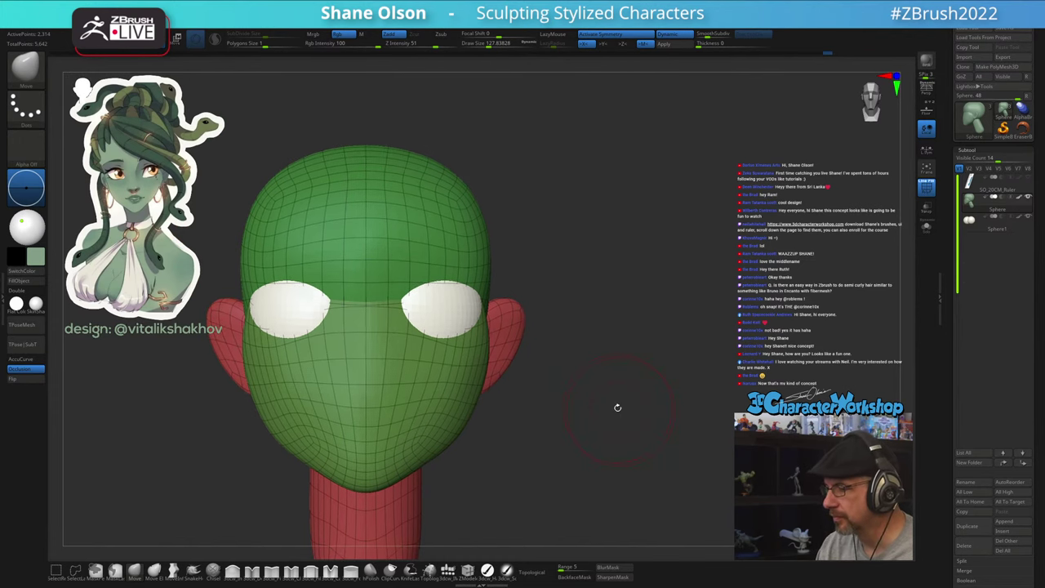
right_click_drag(540, 388, 579, 394, "alt")
Lower the brow surface over the eyes' inner corners at the nose bridge, using a draw size of about 154
key("s")
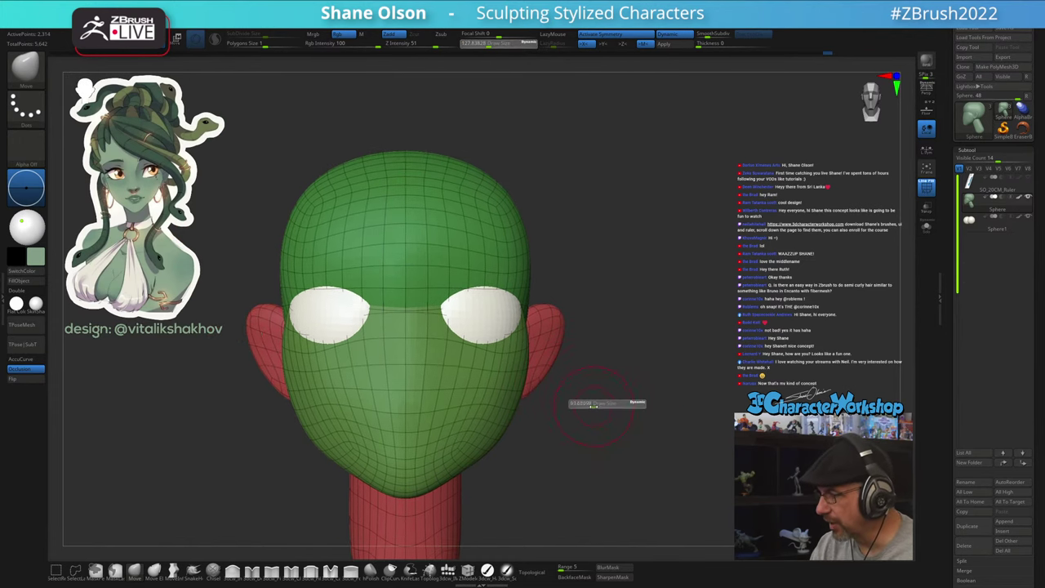
key("s")
mouse_move(451, 312)
left_mouse_down()
mouse_move(441, 331)
mouse_move(469, 297)
left_mouse_up()
key("s")
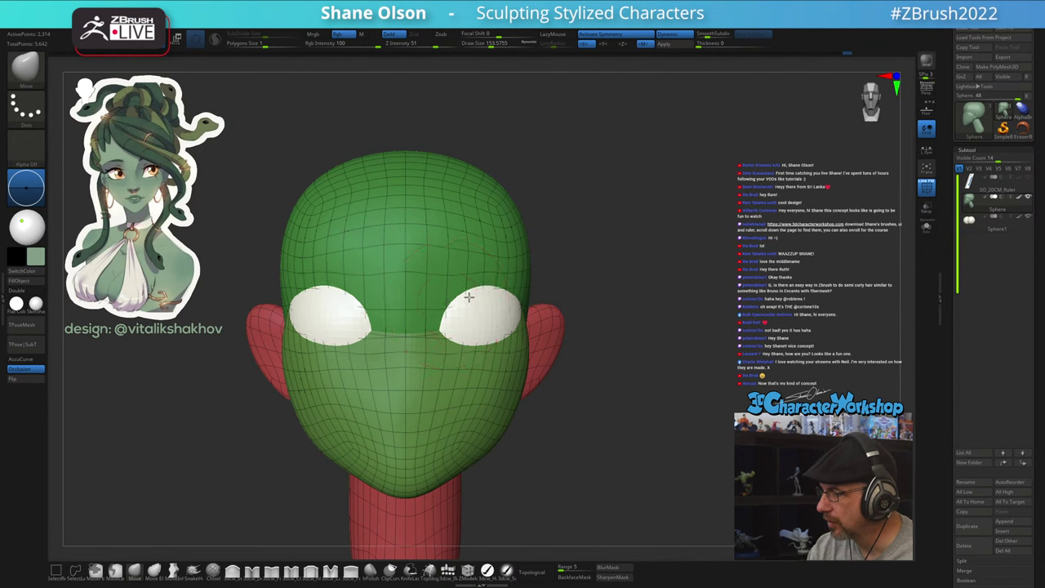
Pull the face surface over the eyes' outer corners in the side view to shorten the visible eye shape
left_click_drag(600, 308, 525, 303)
right_click_drag(480, 302, 455, 302)
right_click_drag(542, 295, 490, 301)
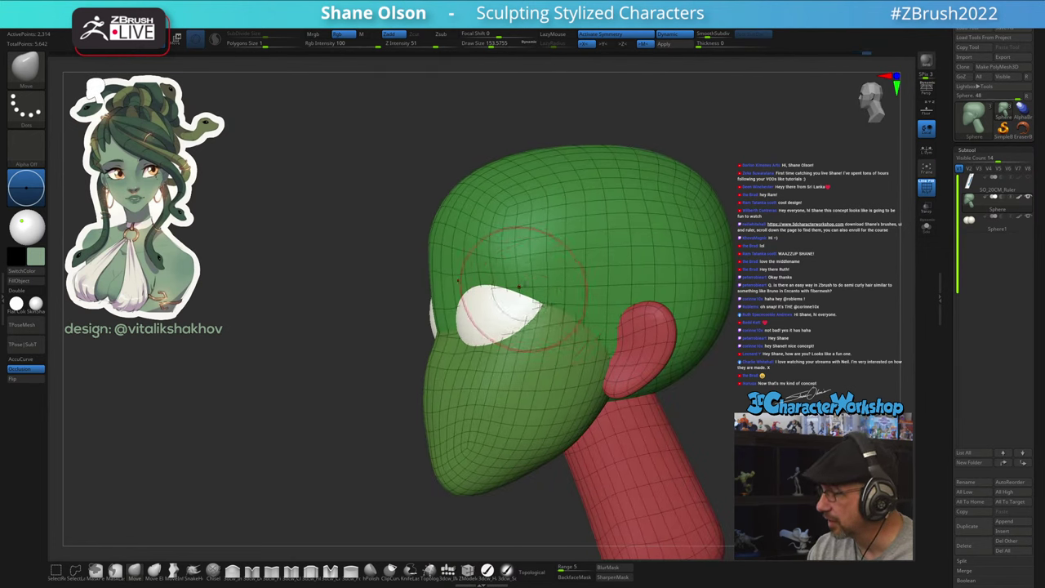
right_click_drag(556, 291, 531, 290)
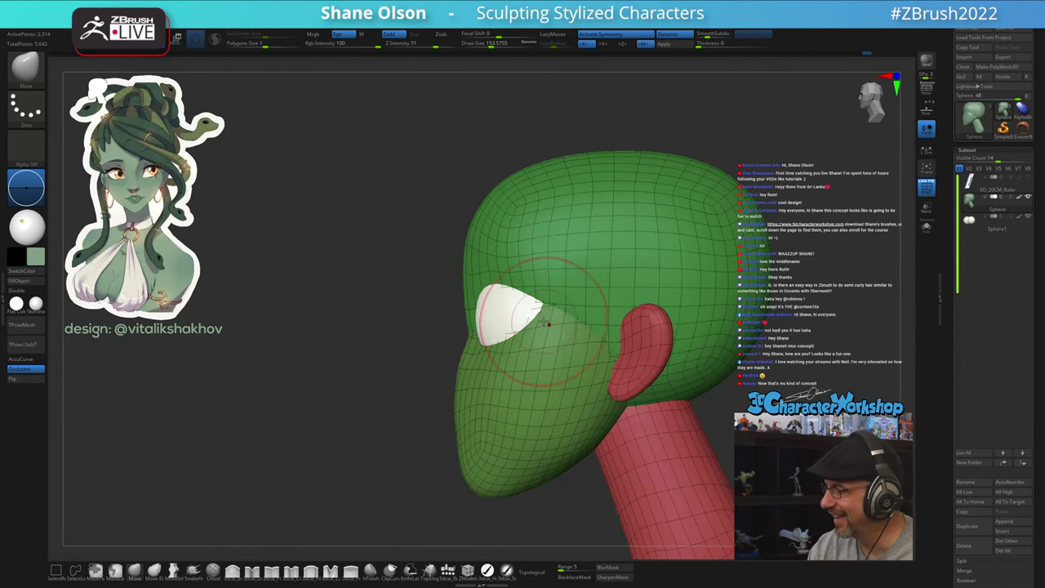
left_click_drag(548, 317, 546, 310)
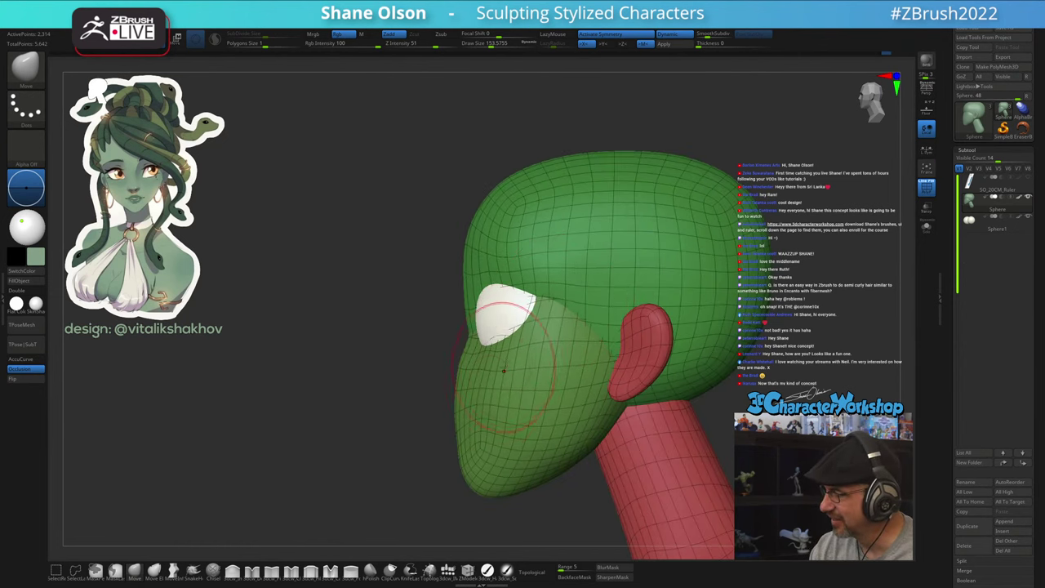
right_click_drag(503, 371, 601, 367)
right_click_drag(535, 350, 452, 371)
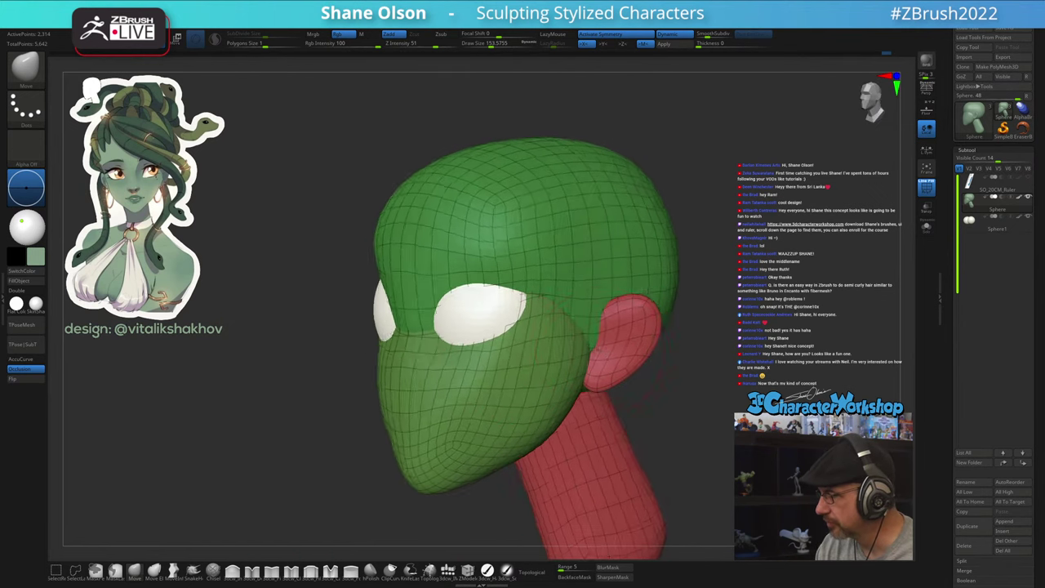
right_click_drag(623, 349, 566, 360)
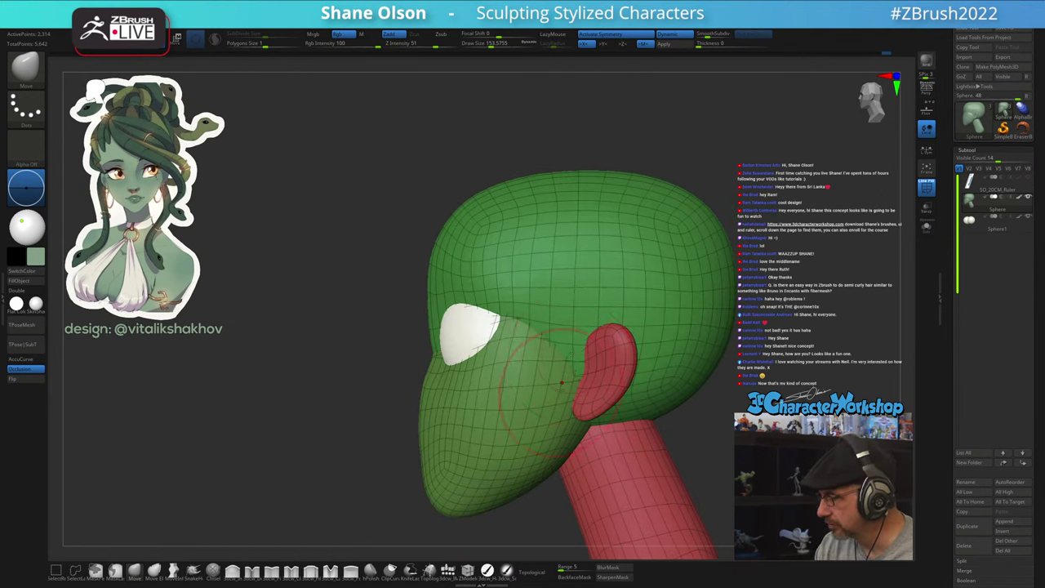
Isolate the face polygroup to examine its outer edge, then show the whole head, with a draw size of about 158
left_click(554, 408, "ctrl+shift")
right_click_drag(571, 319, 586, 342)
key("s")
left_click_drag(585, 342, 585, 342)
right_click_drag(709, 399, 635, 376)
right_click_drag(581, 346, 631, 341)
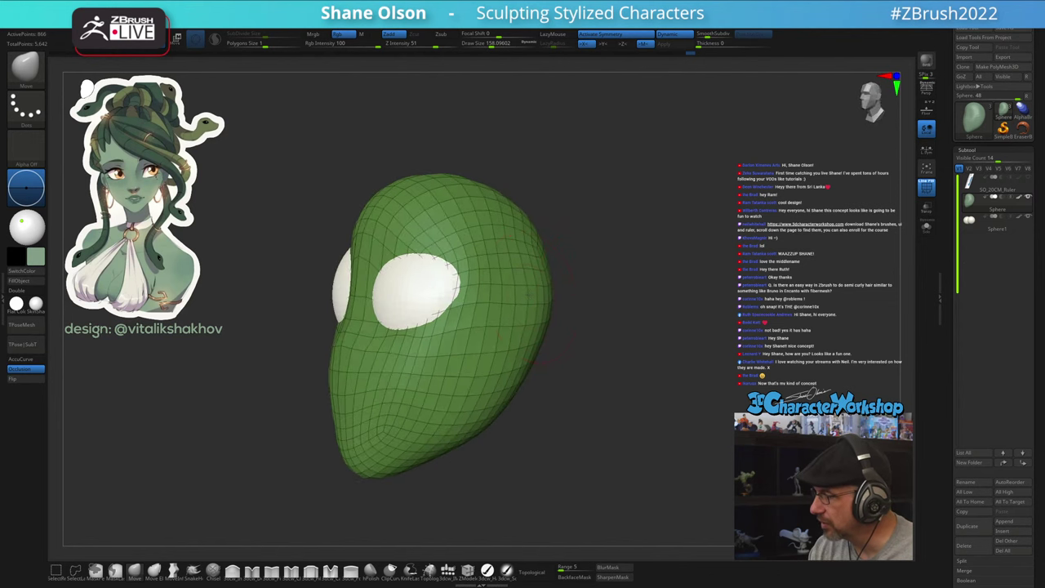
left_click(624, 389, "ctrl+shift")
right_click_drag(695, 338, 671, 350)
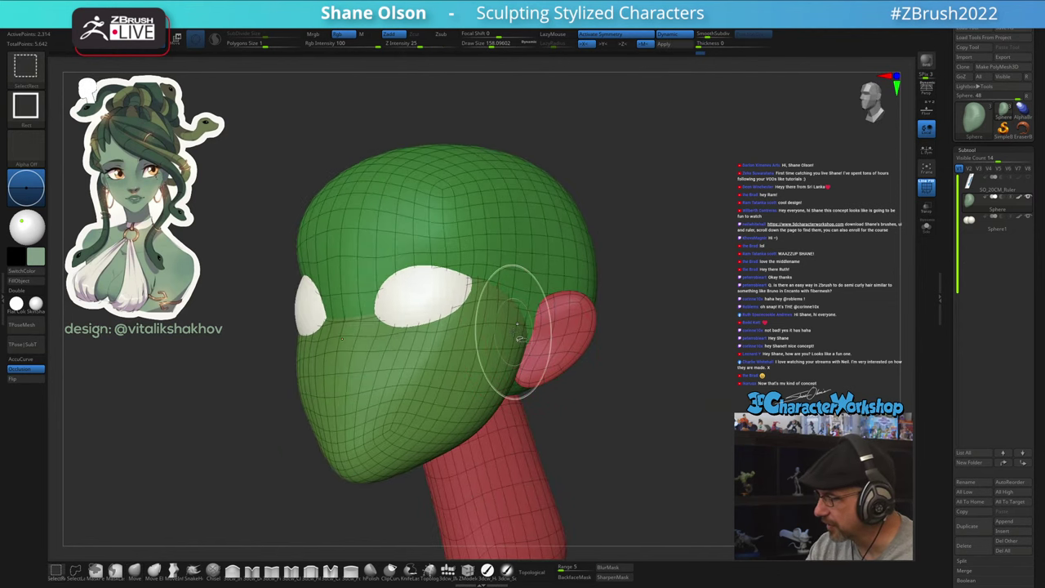
Isolate the face polygroup to pull its outer edge outward beside the temple, then restore the full head and smooth the area
left_click(509, 326, "ctrl+shift")
left_click_drag(524, 302, 534, 295)
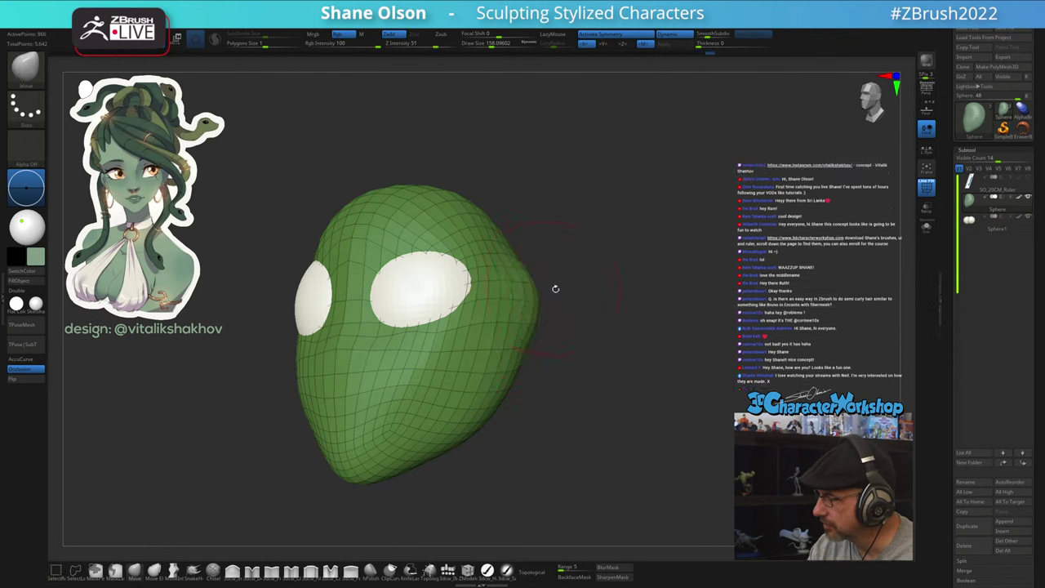
left_click(663, 353, "ctrl+shift")
right_click_drag(687, 349, 647, 346)
left_click_drag(493, 339, 516, 309, "shift")
Make the eyes the active subtool and position the transform gizmo on the eye in the front view
mouse_move(663, 387)
left_mouse_down()
mouse_move(634, 392)
mouse_move(691, 406)
mouse_move(653, 380)
mouse_move(612, 381)
mouse_move(695, 384)
mouse_move(677, 375)
mouse_move(649, 386)
mouse_move(690, 390)
mouse_move(648, 394)
mouse_move(655, 404)
mouse_move(637, 418)
left_mouse_up()
key("w")
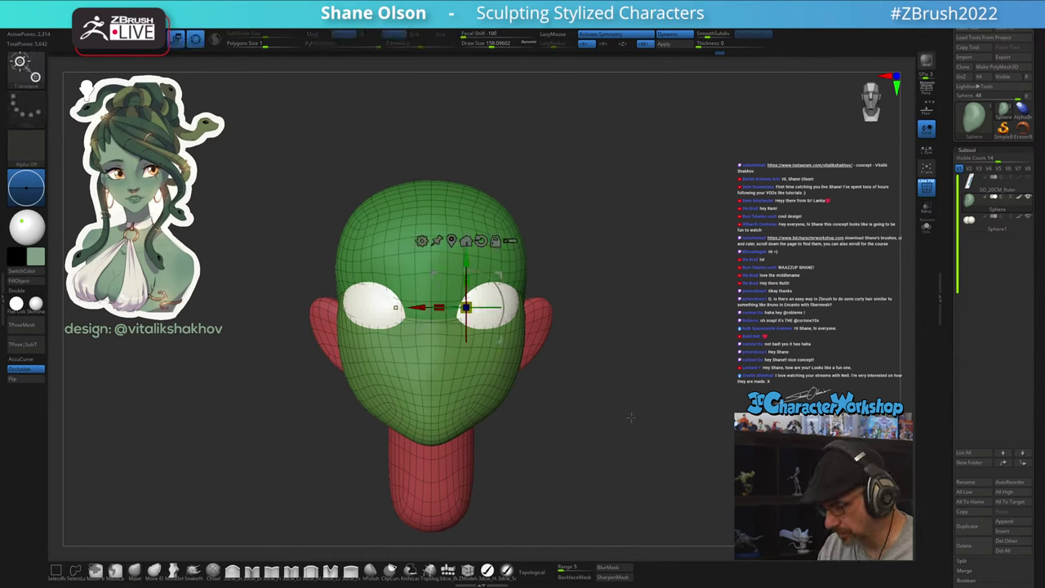
left_click_drag(499, 275, 633, 231, "alt")
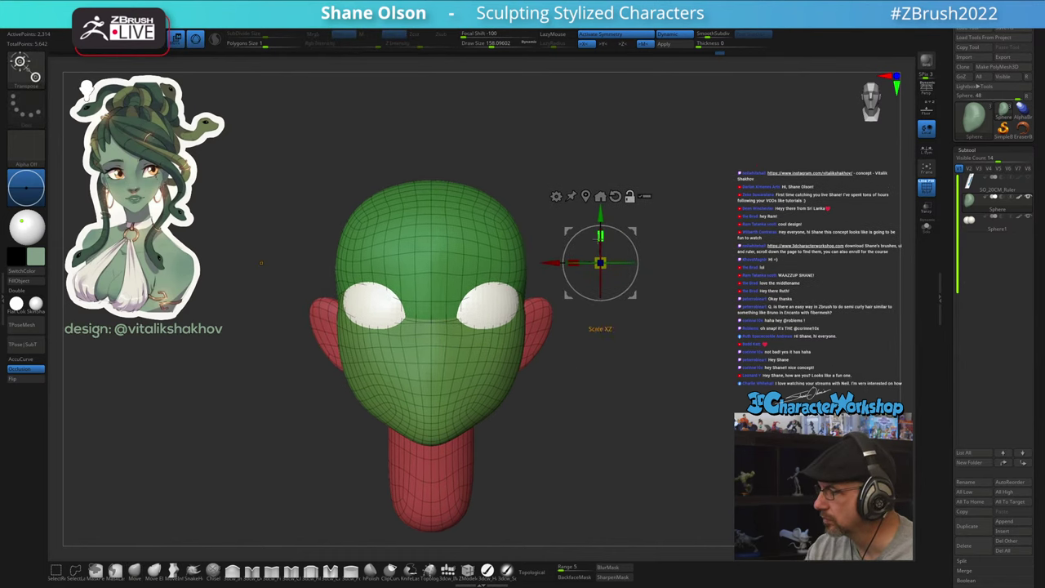
left_click(494, 303, "alt")
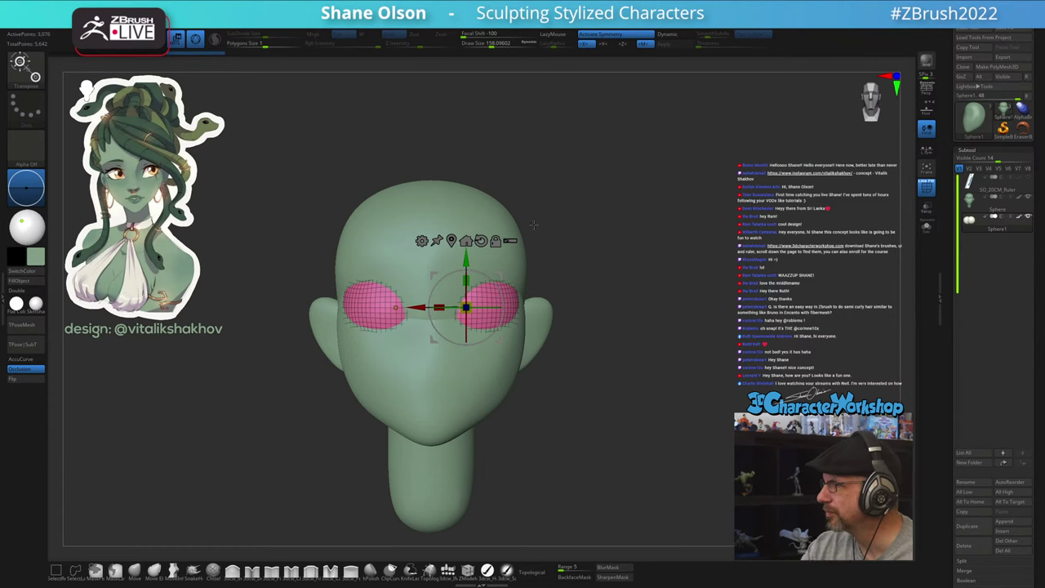
left_click_drag(500, 276, 615, 214, "alt")
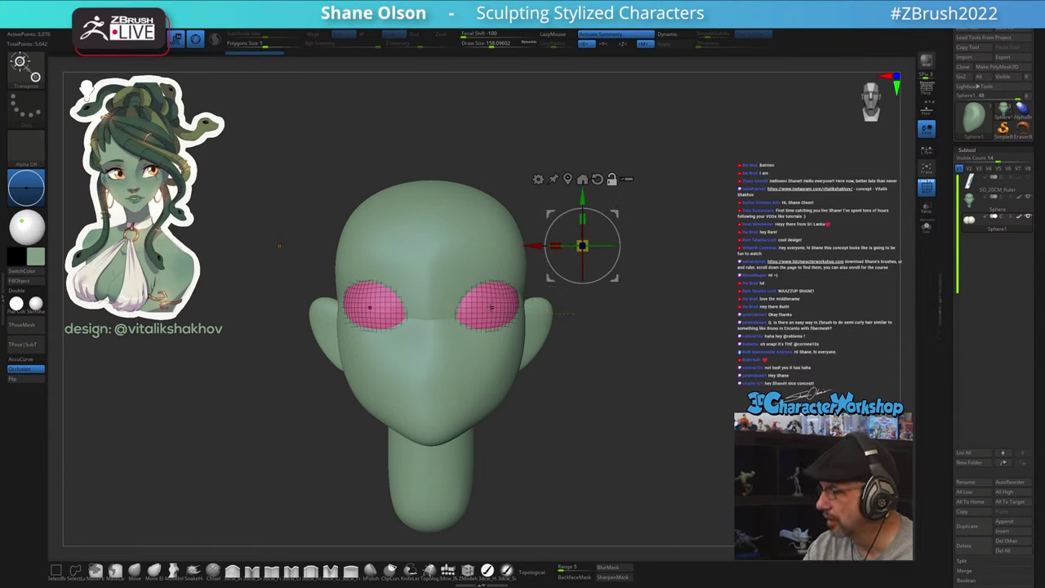
left_click(488, 307, "alt")
mouse_move(632, 390)
left_mouse_down()
mouse_move(599, 392)
mouse_move(627, 393)
left_mouse_up()
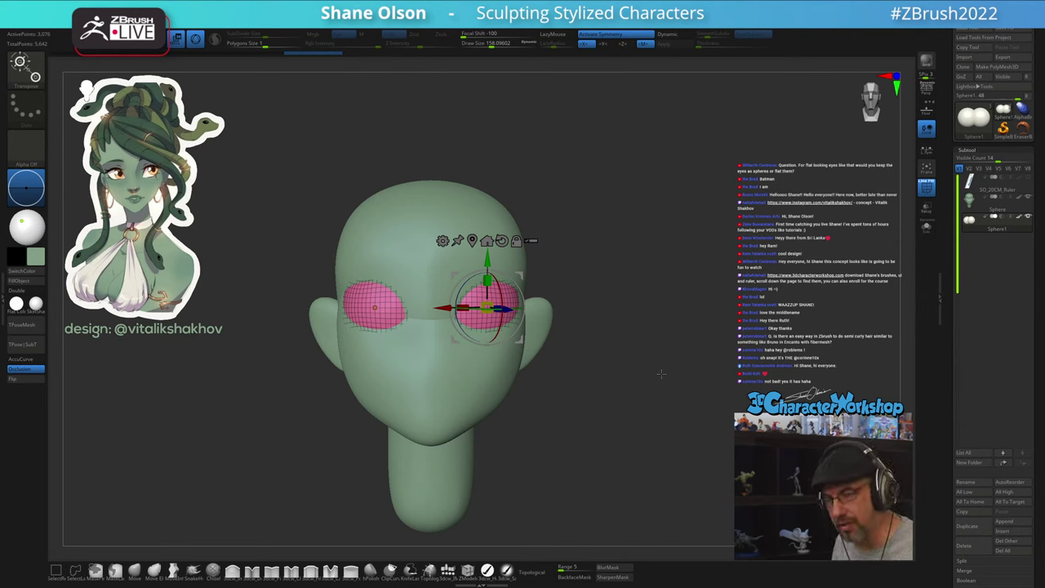
Frame the Batman bust without its polyframe to view its front, with the draw size reduced to about 116
key("q")
left_click_drag(668, 340, 702, 196, "alt")
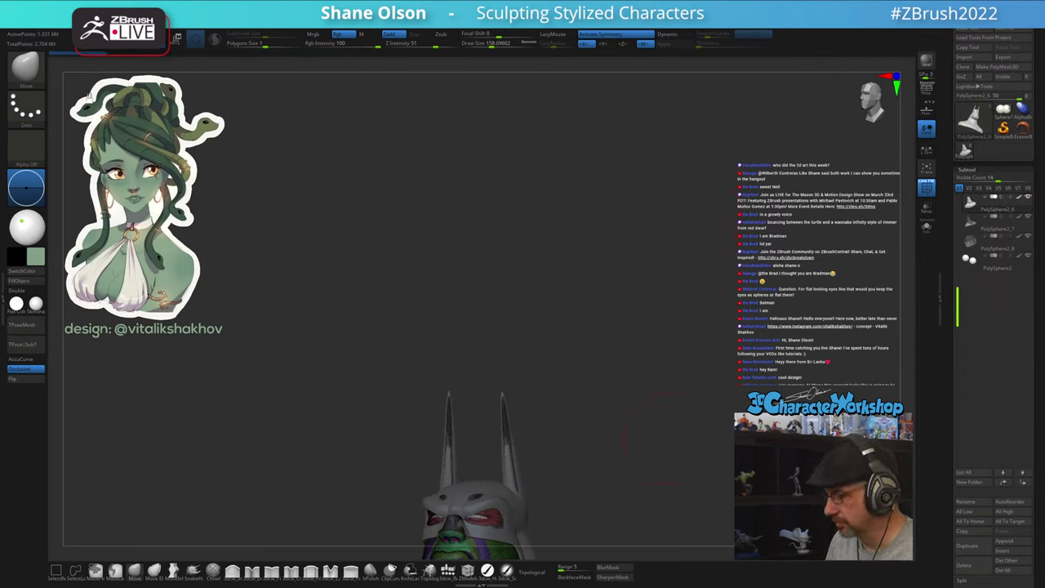
key("shift+f")
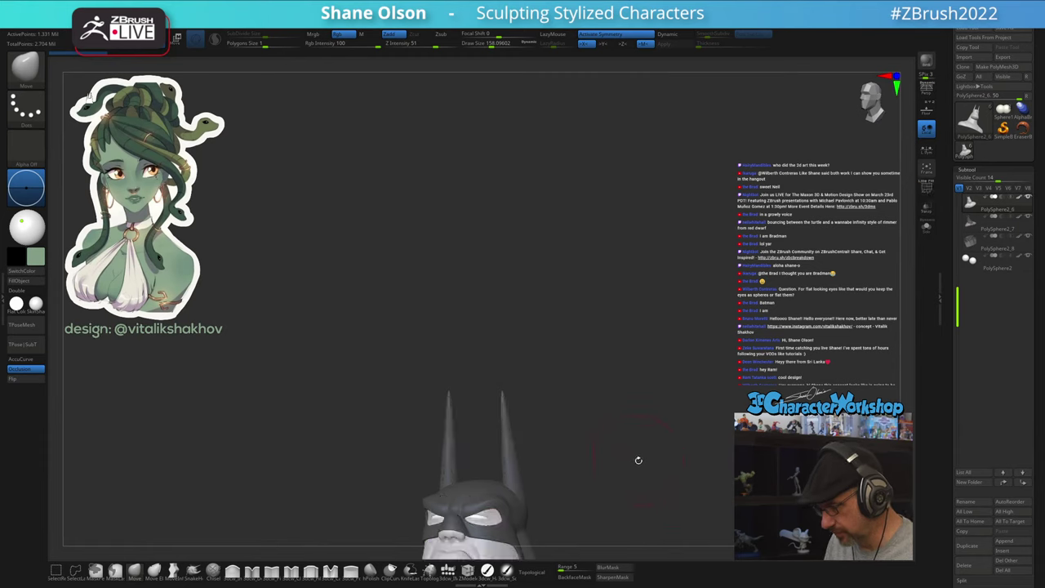
left_click_drag(639, 460, 647, 225, "alt")
left_click_drag(662, 278, 736, 252)
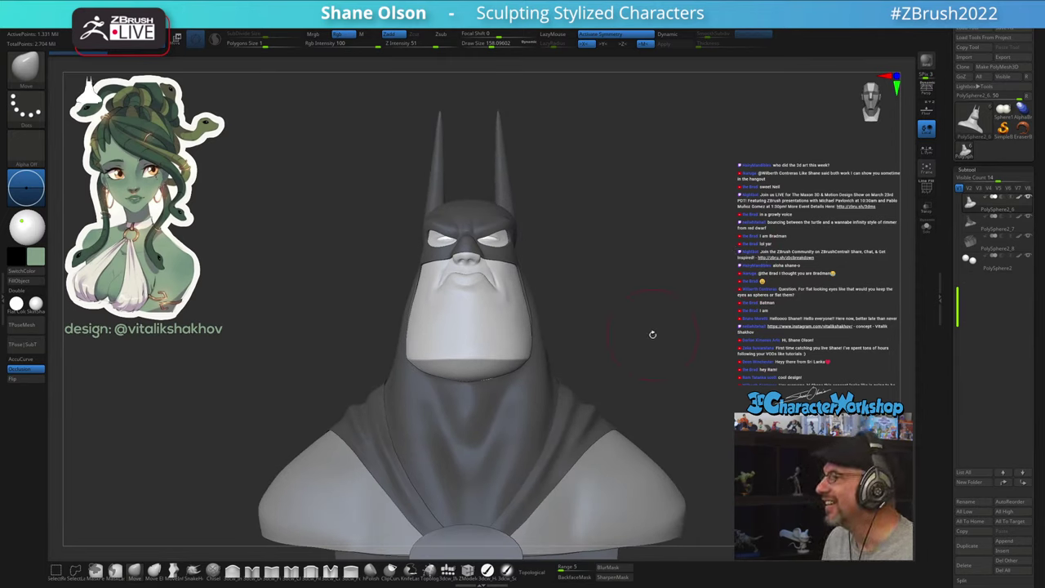
mouse_move(658, 303)
left_mouse_down("alt")
mouse_move(666, 329)
mouse_move(639, 295)
left_mouse_up("alt")
mouse_move(681, 254)
left_mouse_down()
mouse_move(705, 267)
mouse_move(669, 276)
mouse_move(678, 272)
left_mouse_up()
key("s")
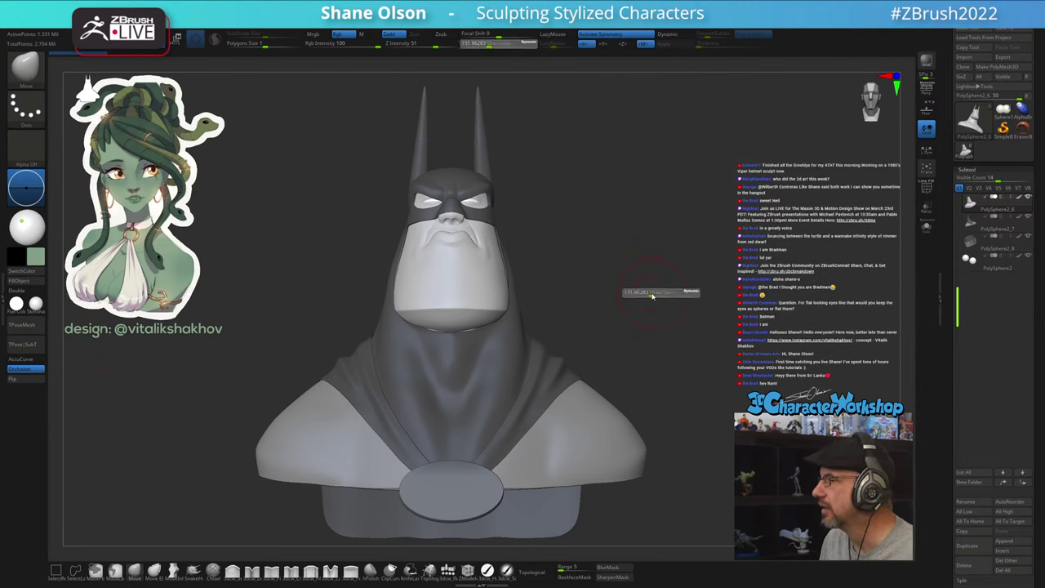
left_click_drag(662, 291, 694, 287)
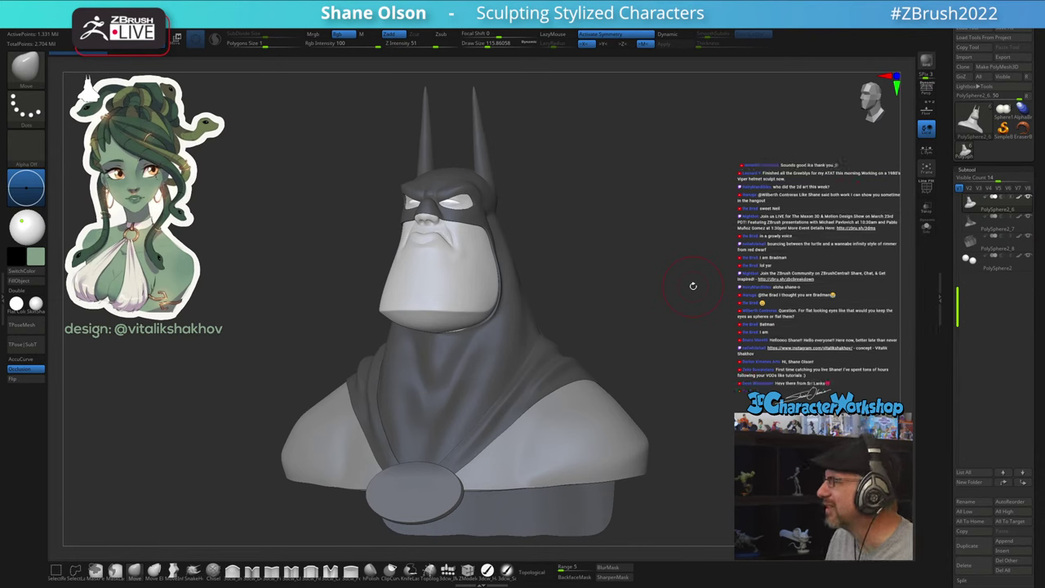
Examine the Batman bust's jaw, cowl and cape from front, three-quarter, profile and back views
left_click_drag(653, 215, 672, 235)
left_click_drag(696, 302, 612, 254, "alt")
left_click_drag(564, 221, 591, 224)
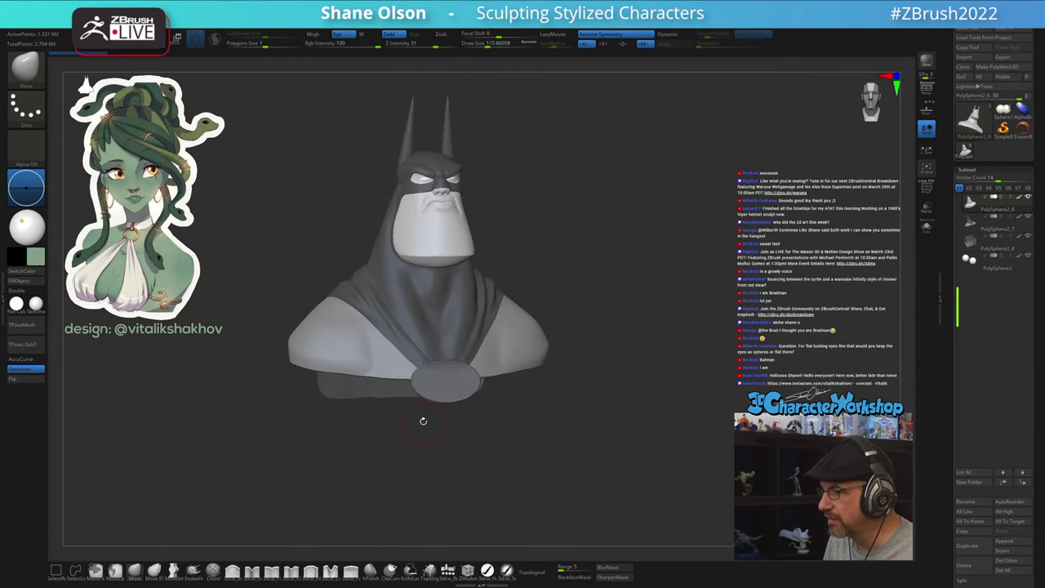
left_click_drag(645, 261, 642, 289, "alt")
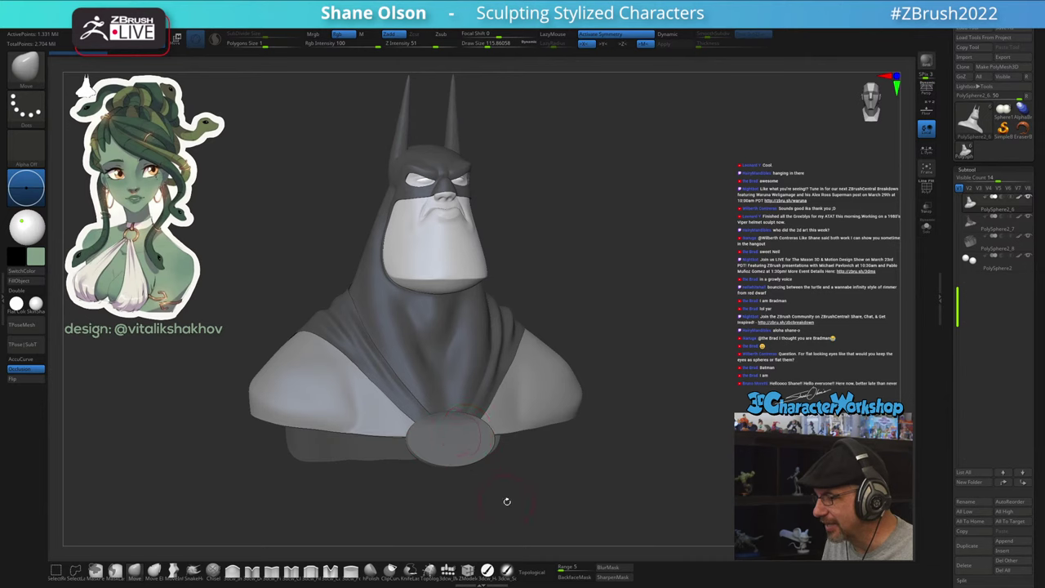
left_click_drag(683, 402, 651, 399)
mouse_move(679, 464)
left_mouse_down()
mouse_move(643, 467)
mouse_move(675, 467)
left_mouse_up()
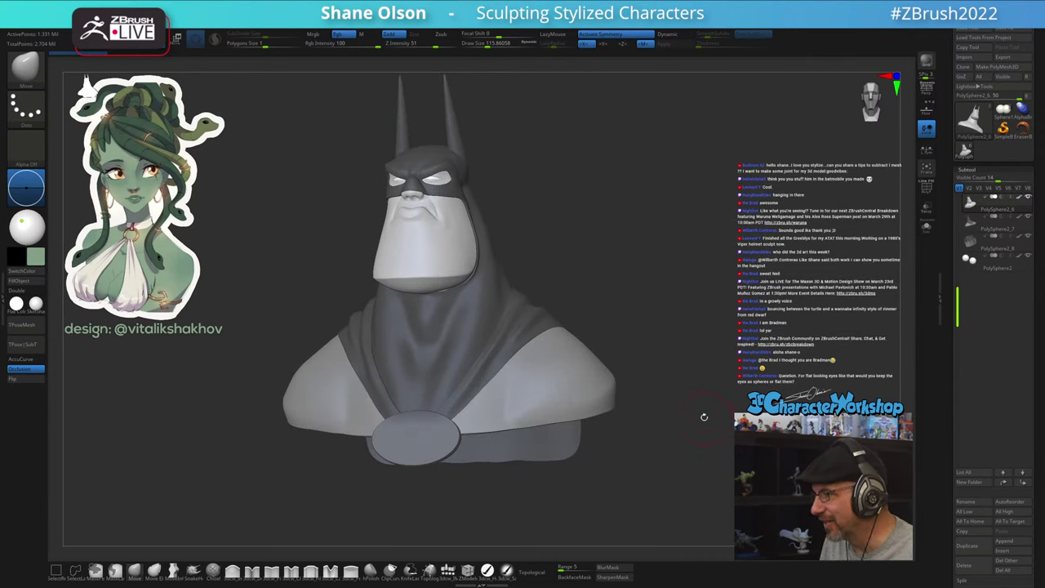
left_click_drag(704, 418, 686, 413)
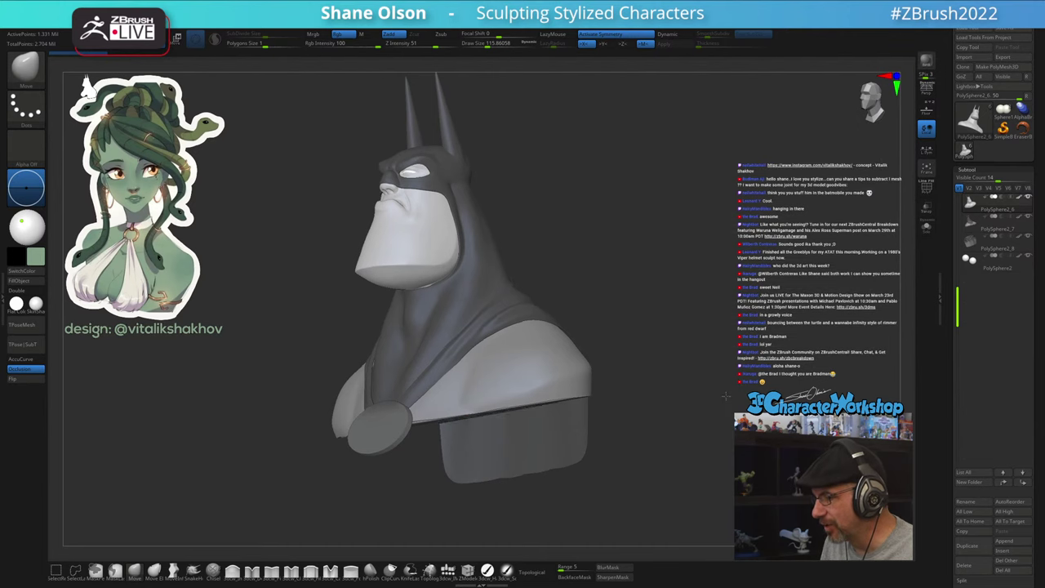
left_click_drag(576, 500, 472, 460)
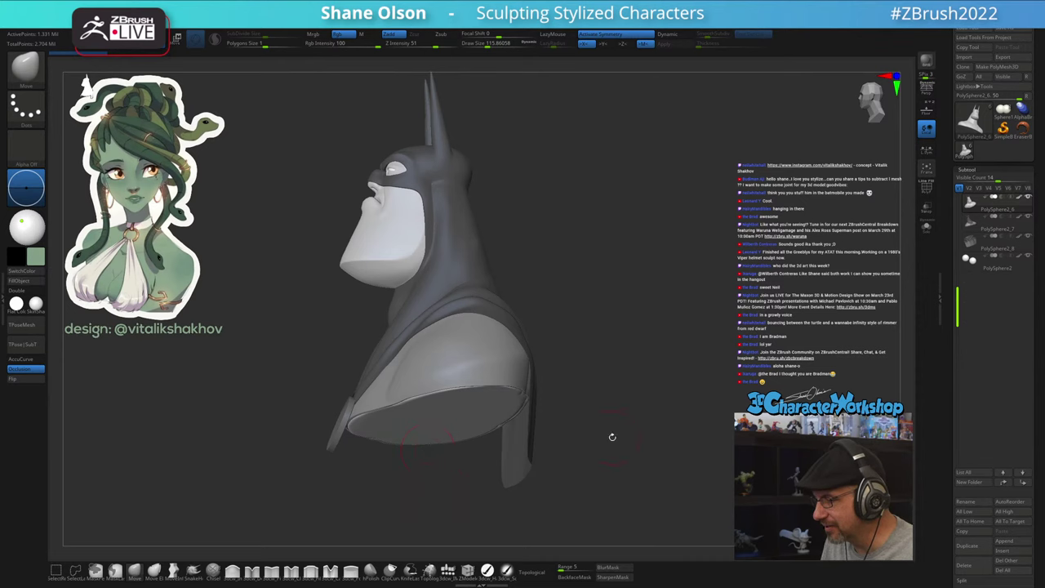
left_click_drag(674, 399, 663, 421)
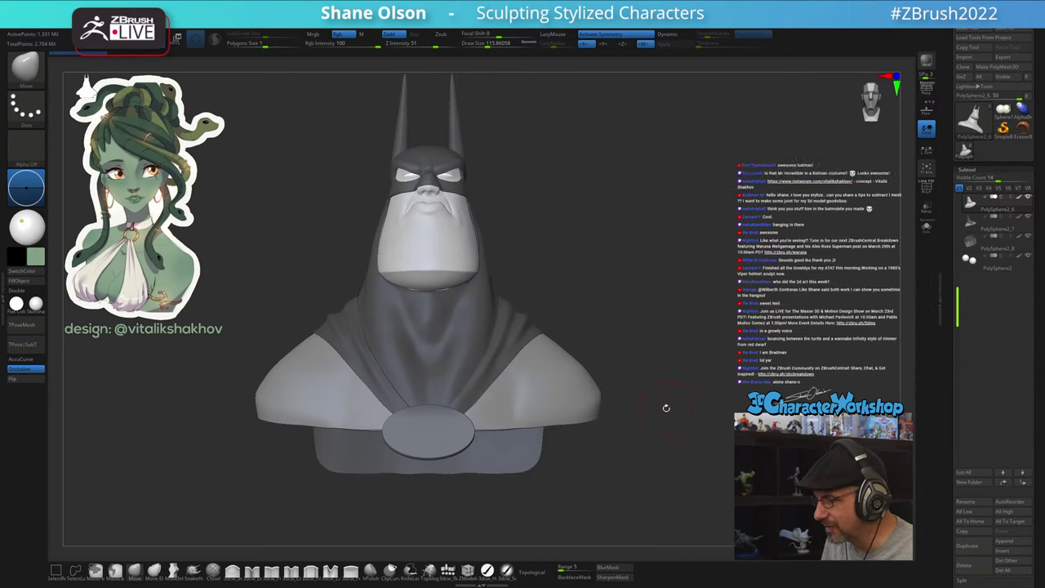
left_click_drag(666, 407, 630, 366)
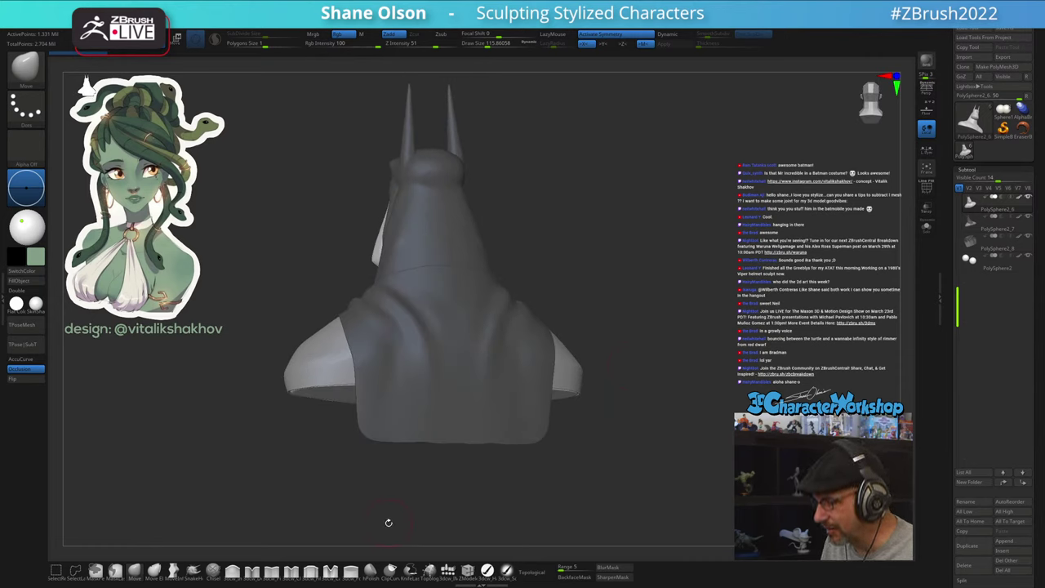
left_click_drag(583, 474, 657, 398)
left_click_drag(657, 359, 632, 349)
left_click_drag(632, 262, 635, 346, "alt")
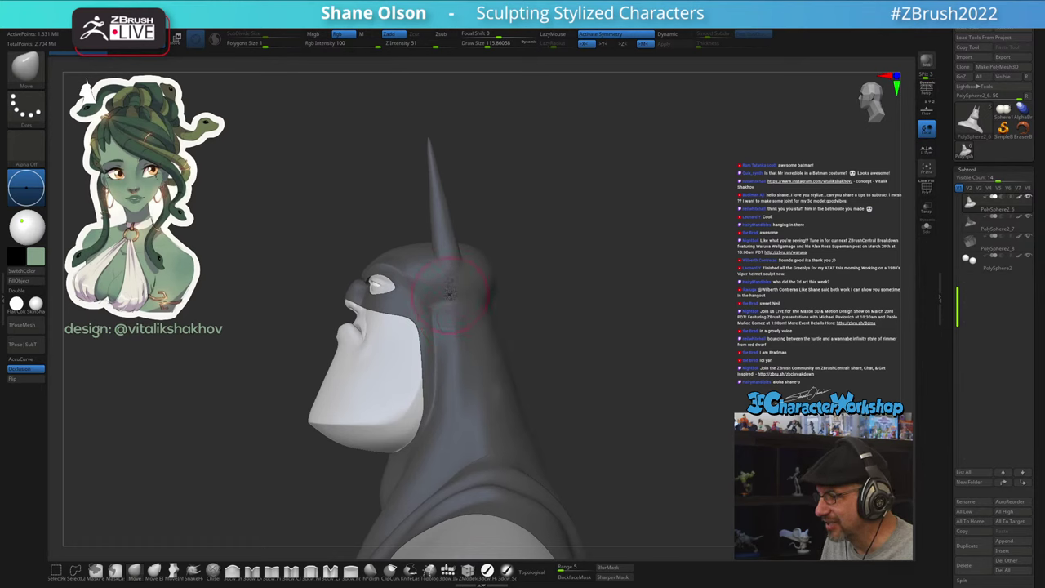
mouse_move(539, 297)
left_mouse_down()
mouse_move(600, 304)
mouse_move(637, 367)
mouse_move(640, 336)
left_mouse_up()
left_click_drag(742, 346, 722, 351)
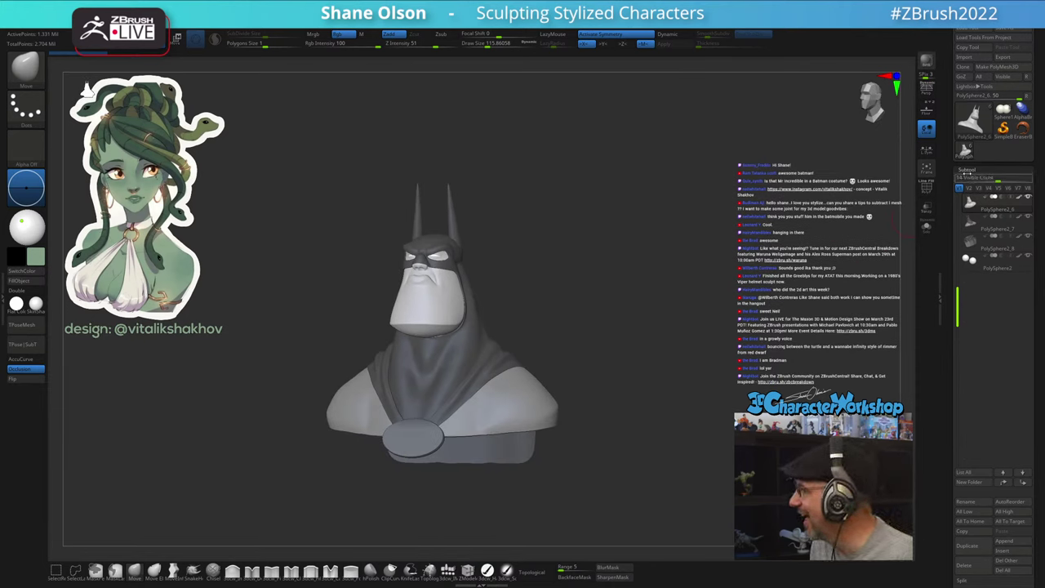
Switch back to the Medusa head model with its eyes subtool and frame the head from the front
left_click(1004, 112)
left_click_drag(617, 244, 585, 353, "alt")
left_click_drag(607, 308, 655, 292, "alt")
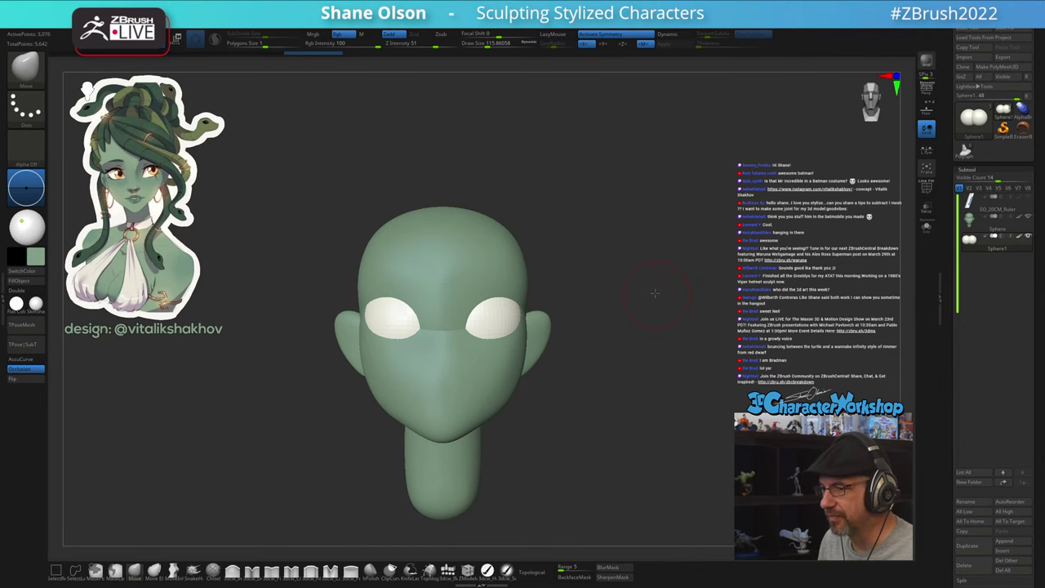
Examine how the eyes sit in the Medusa head from the side and front views
key("w")
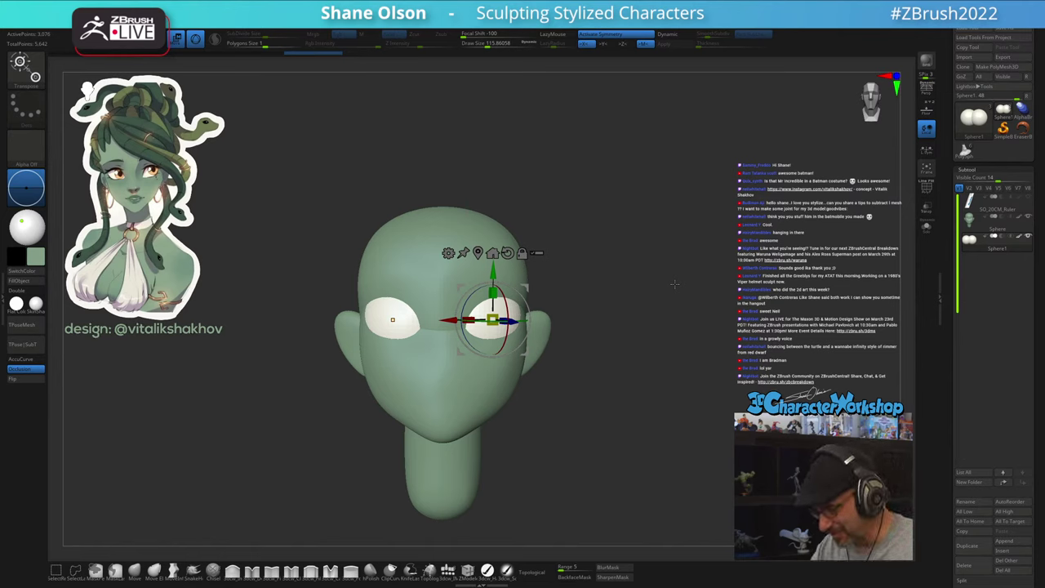
left_click_drag(596, 410, 532, 416)
left_click_drag(651, 314, 632, 308, "alt")
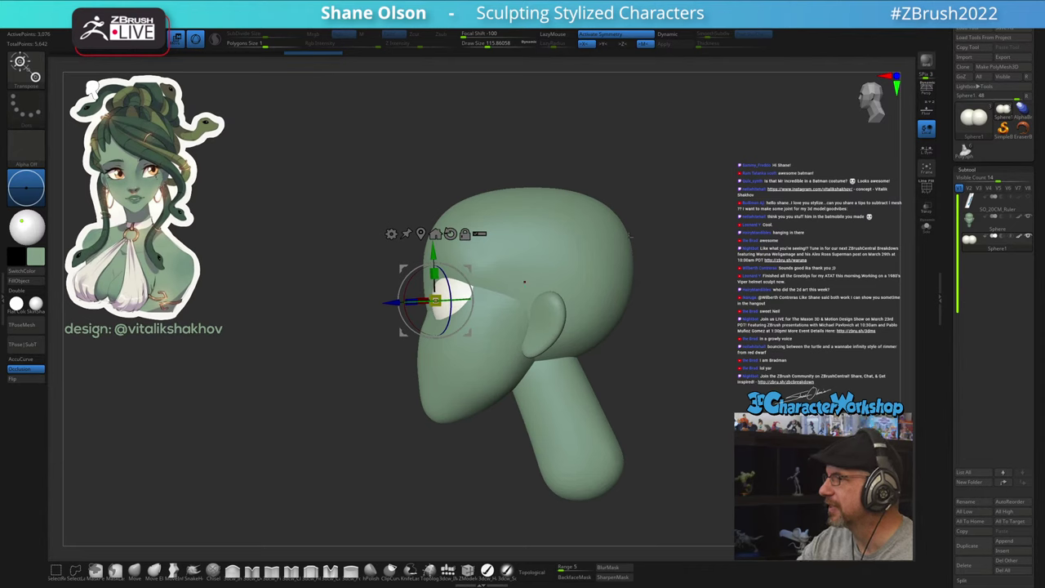
left_click_drag(645, 200, 628, 209, "alt")
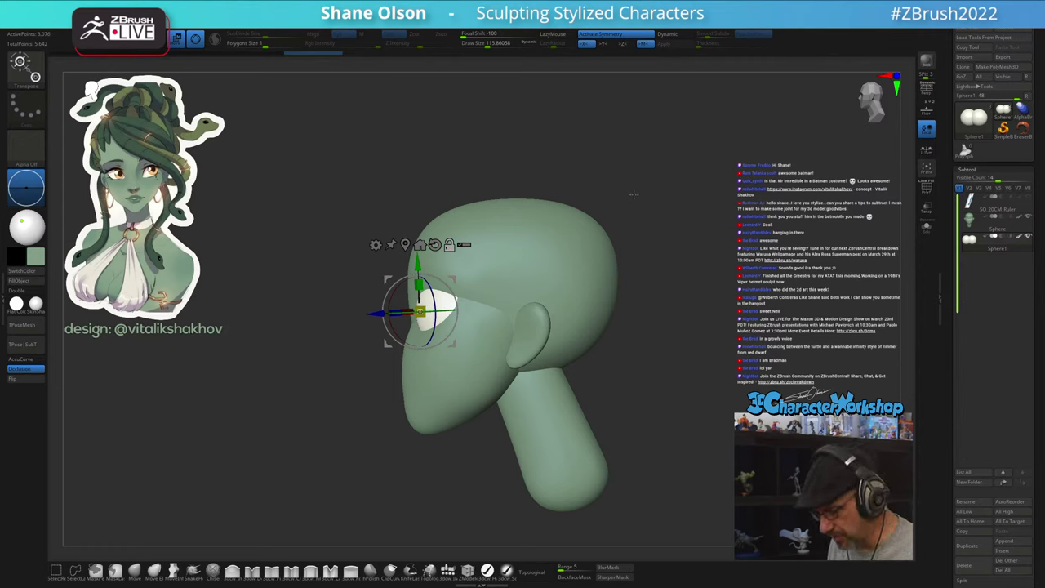
key("q")
mouse_move(643, 401)
left_mouse_down()
mouse_move(688, 397)
mouse_move(676, 399)
left_mouse_up()
left_click_drag(570, 380, 612, 370, "alt")
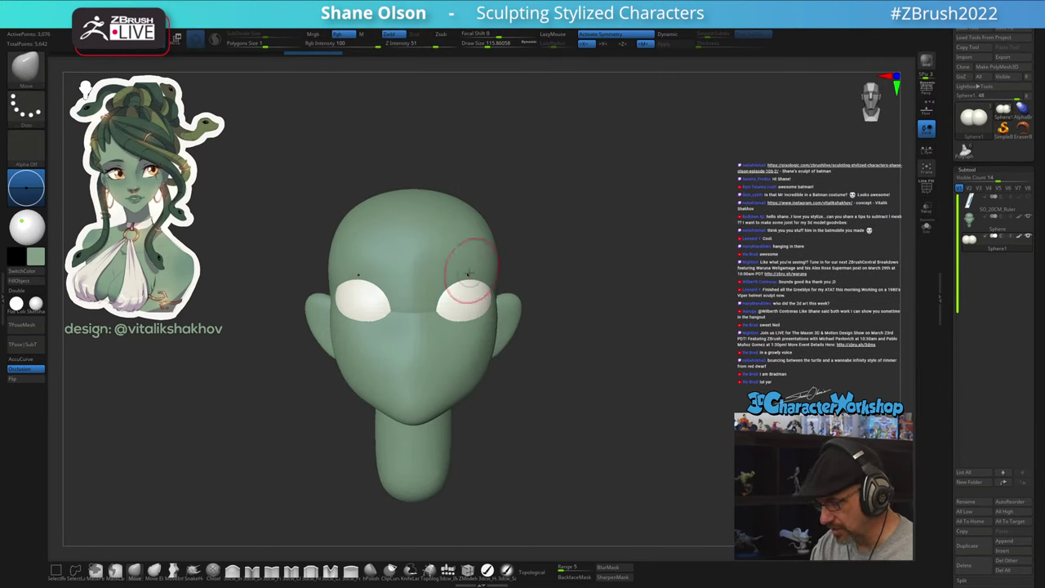
mouse_move(552, 355)
left_mouse_down()
mouse_move(570, 344)
mouse_move(570, 396)
mouse_move(592, 386)
mouse_move(586, 368)
left_mouse_up()
Shift the eyes slightly back into the head in the side view with the transform gizmo
key("w")
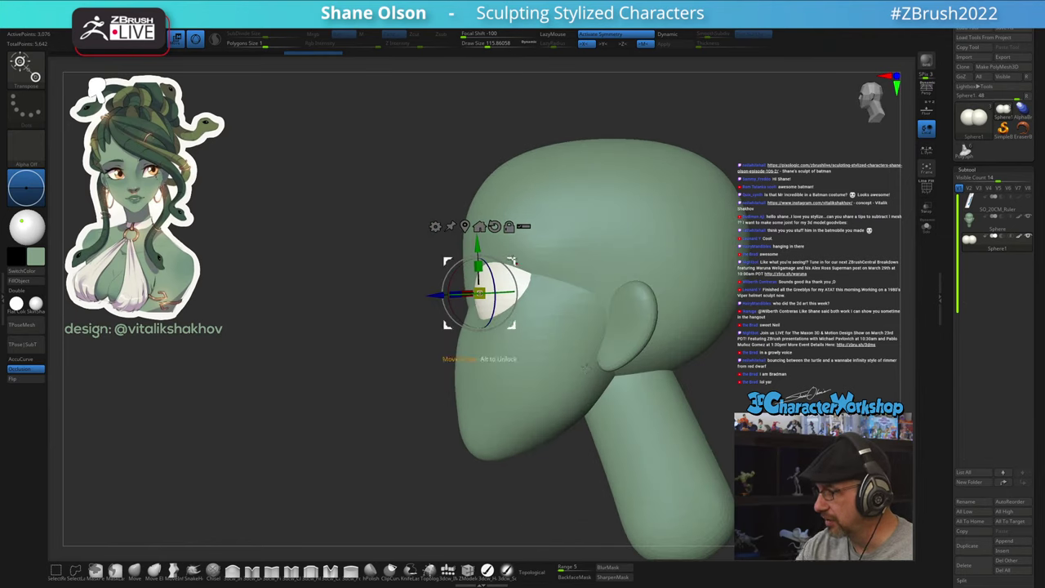
left_click_drag(513, 260, 515, 261)
left_click_drag(484, 485, 534, 479)
key("q")
mouse_move(630, 446)
left_mouse_down()
mouse_move(615, 448)
mouse_move(602, 427)
mouse_move(612, 426)
left_mouse_up()
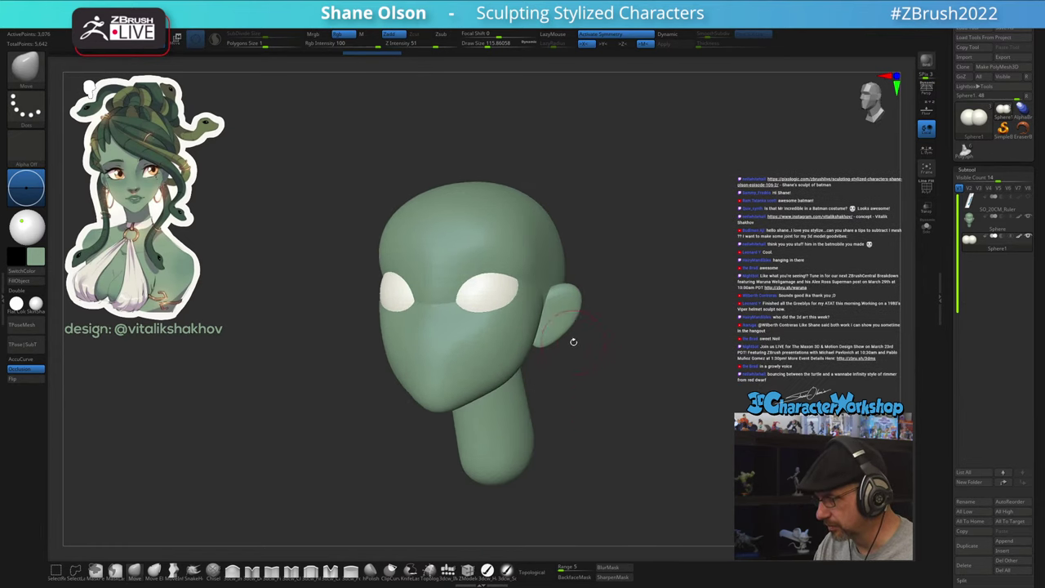
Reshape the head's temple area above the eyes with the Move brush at a draw size of about 202
left_click(522, 247, "alt")
left_click_drag(589, 222, 549, 255, "alt")
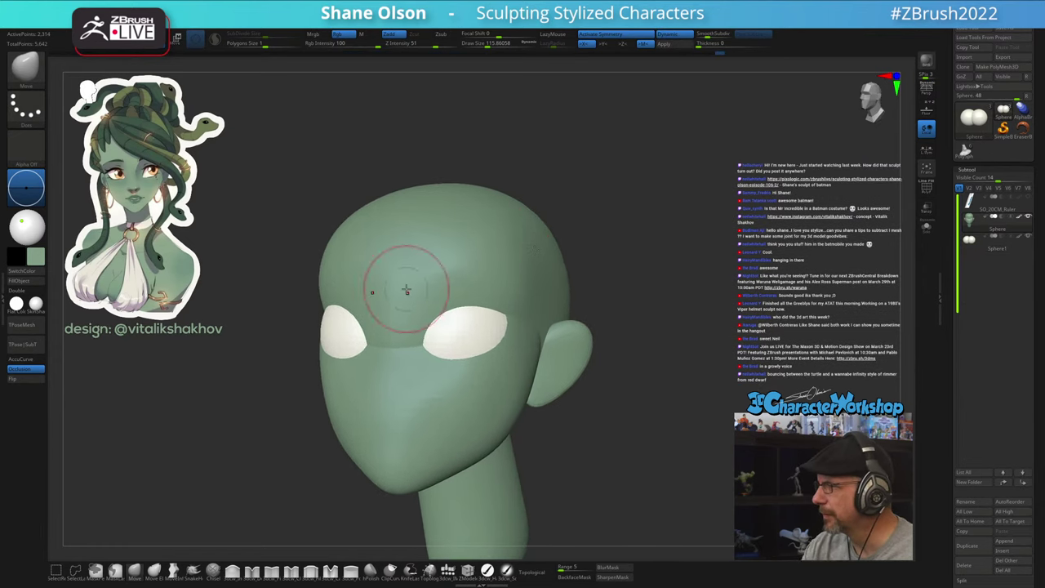
key("s")
left_click_drag(399, 159, 405, 159)
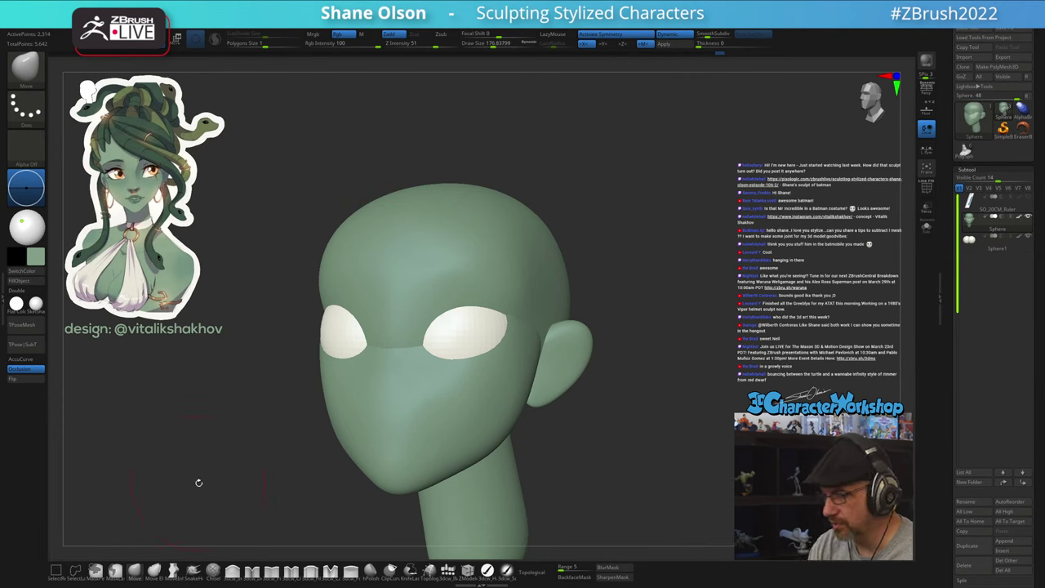
left_click_drag(358, 197, 389, 187)
key("s")
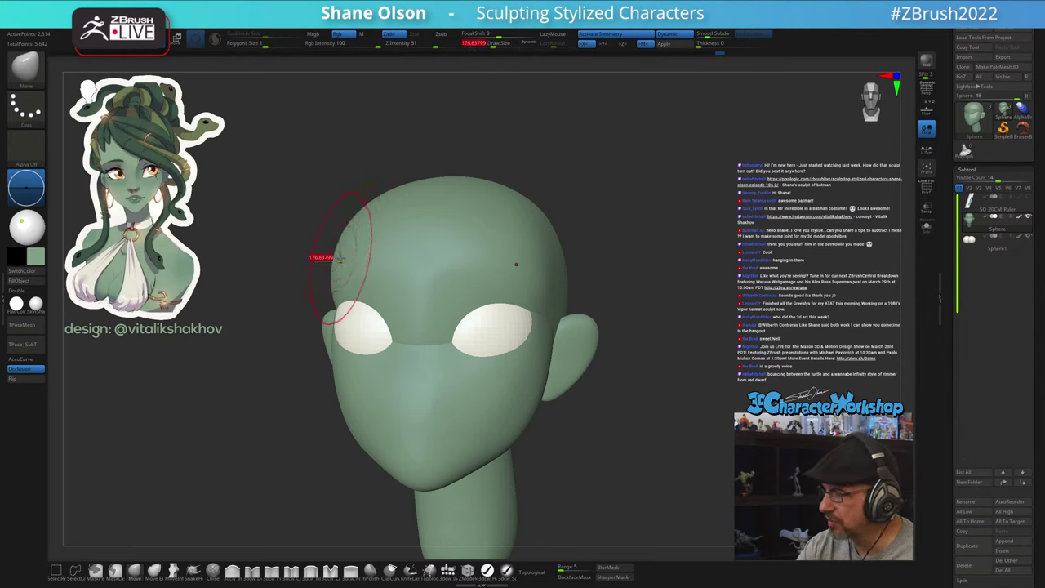
left_click_drag(340, 259, 340, 258)
right_click_drag(343, 309, 369, 317)
left_click_drag(348, 288, 350, 293)
right_click_drag(360, 291, 366, 256)
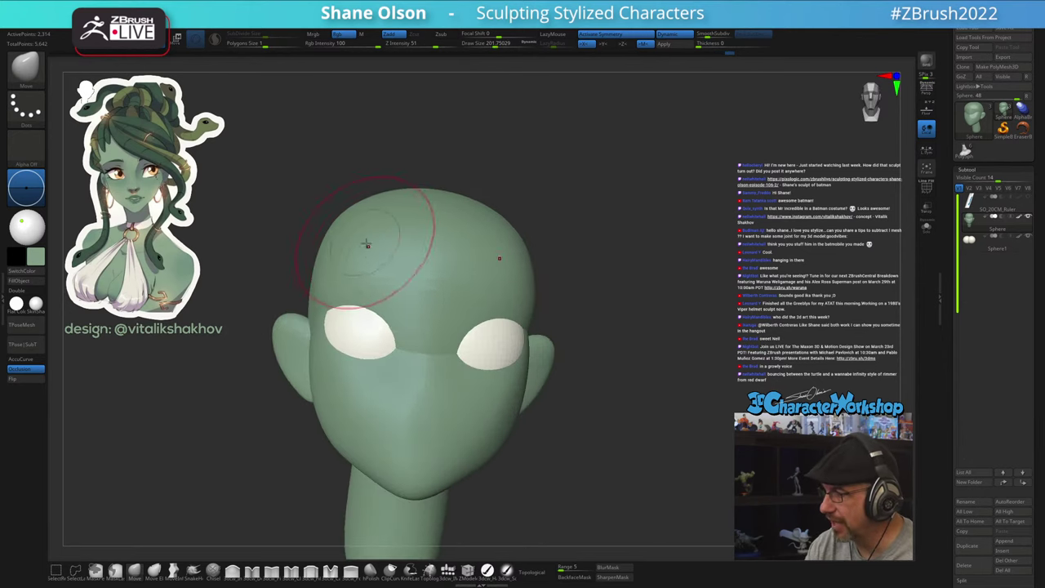
Pull the face surface over the eyes' inner corners beside the nose bridge, using a draw size of about 120
mouse_move(423, 309)
right_mouse_down()
mouse_move(413, 319)
mouse_move(412, 296)
mouse_move(401, 321)
right_mouse_up()
key("[")
left_click_drag(402, 320, 394, 318)
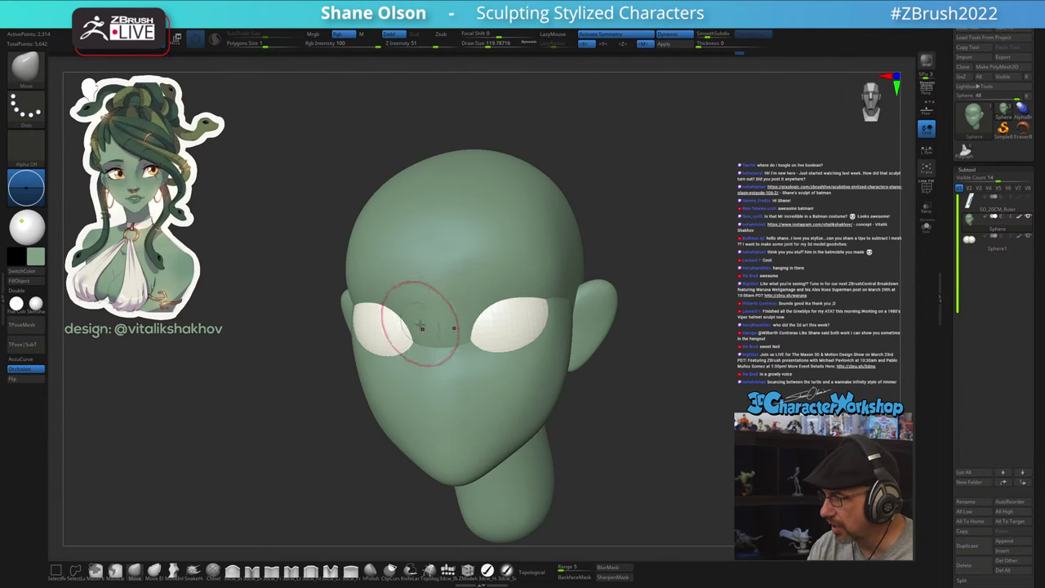
left_click_drag(422, 351, 411, 349)
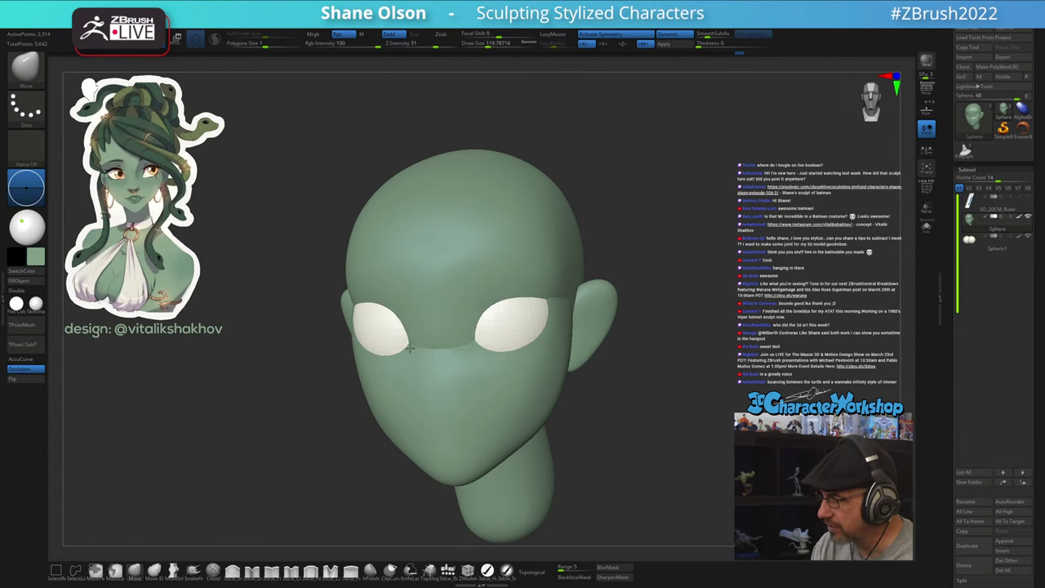
Adjust the brow surface above the eyes' inner corners with the Move brush at a draw size of about 120
right_click_drag(426, 400, 445, 399, "shift")
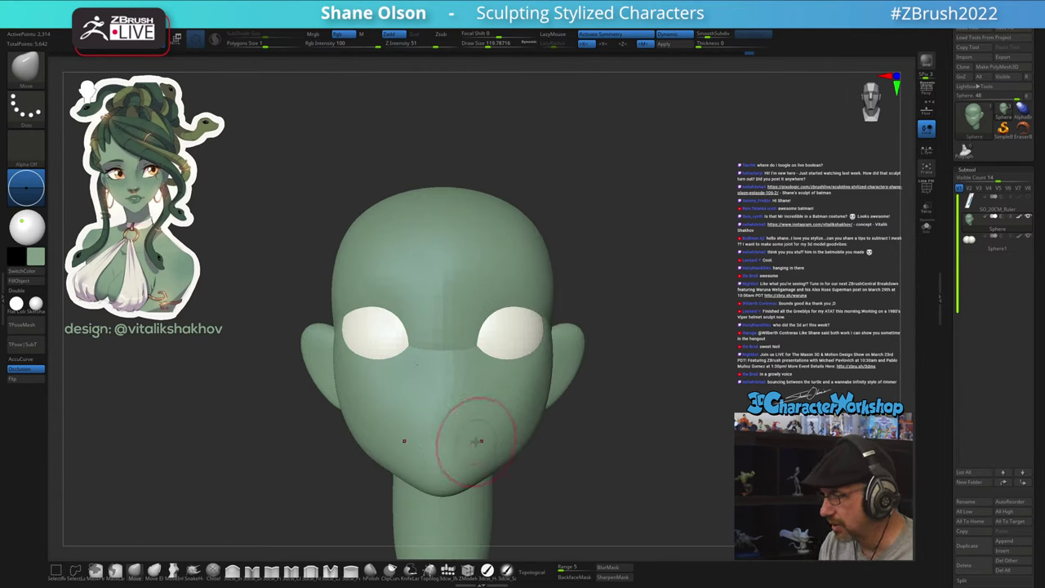
mouse_move(403, 315)
right_mouse_down()
mouse_move(439, 279)
mouse_move(447, 287)
mouse_move(468, 275)
right_mouse_up()
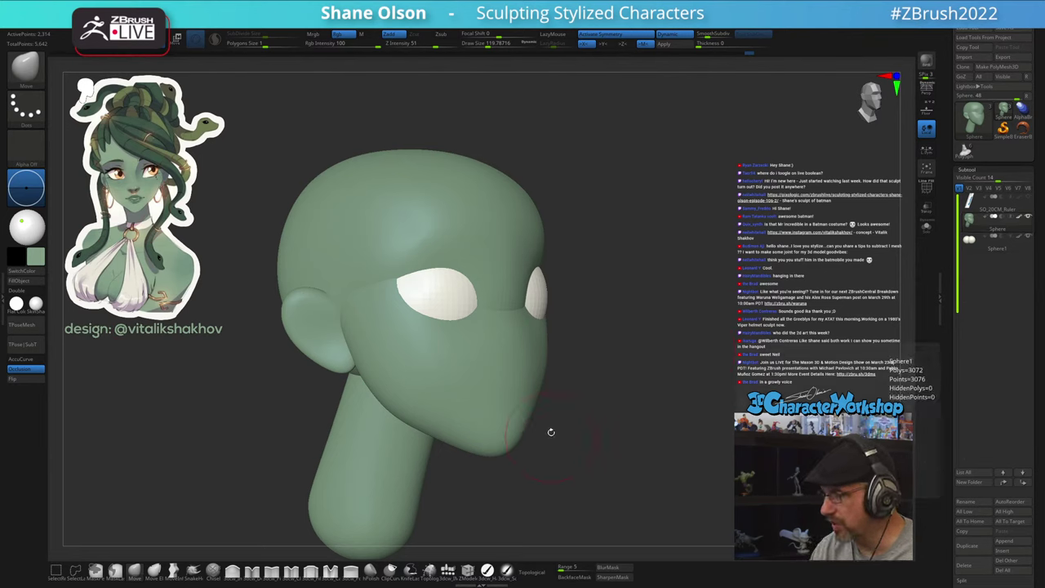
left_click_drag(551, 432, 529, 443)
mouse_move(462, 223)
right_mouse_down("ctrl")
mouse_move(436, 243)
mouse_move(452, 263)
right_mouse_up("ctrl")
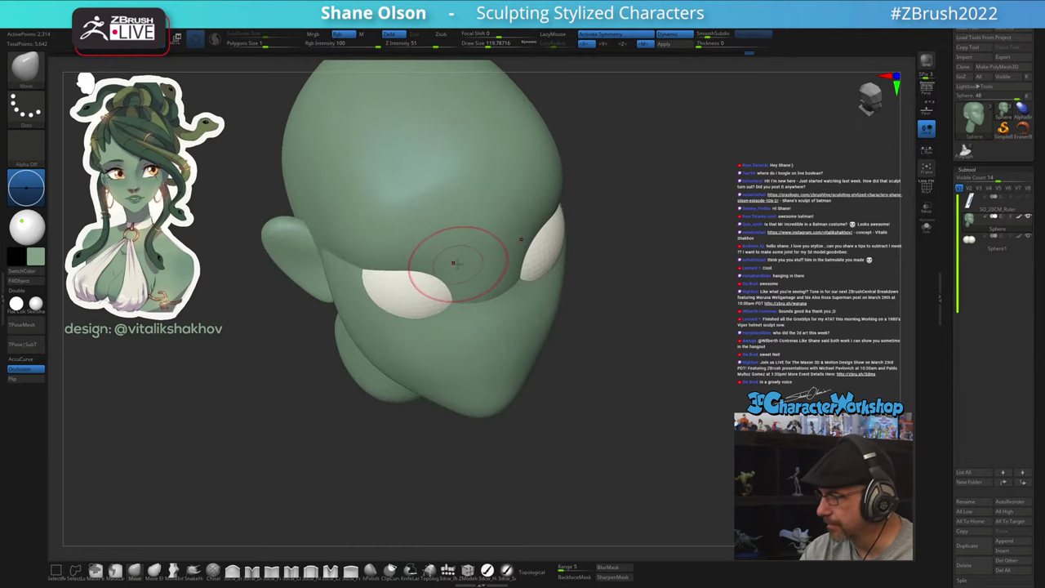
left_click_drag(458, 262, 455, 257)
left_click_drag(560, 359, 622, 389)
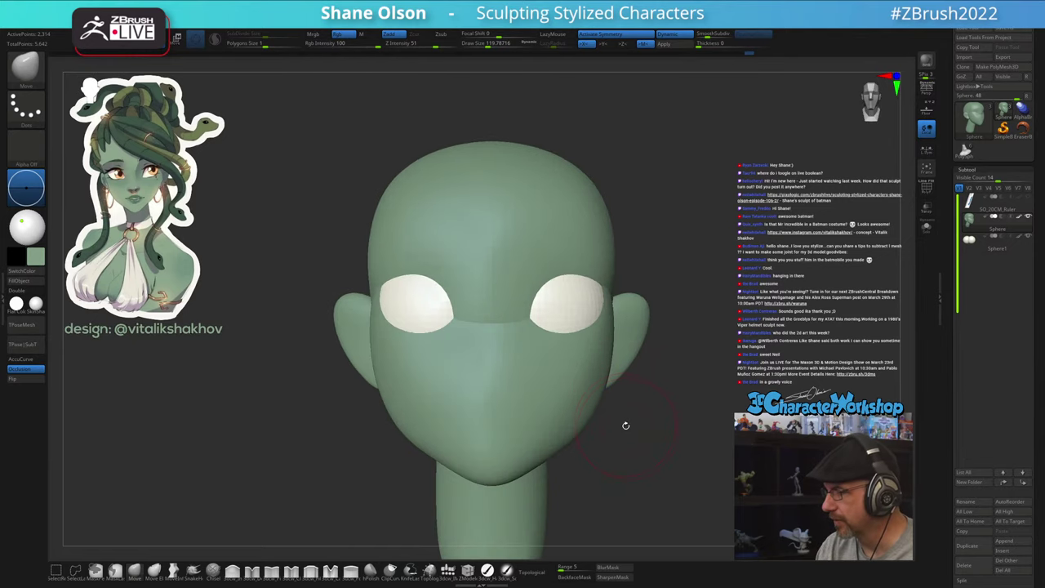
mouse_move(625, 426)
left_mouse_down()
mouse_move(655, 418)
mouse_move(628, 412)
left_mouse_up()
Refine the face surface around the eye openings with the Move brush, using draw sizes of about 158 and 120
key("s")
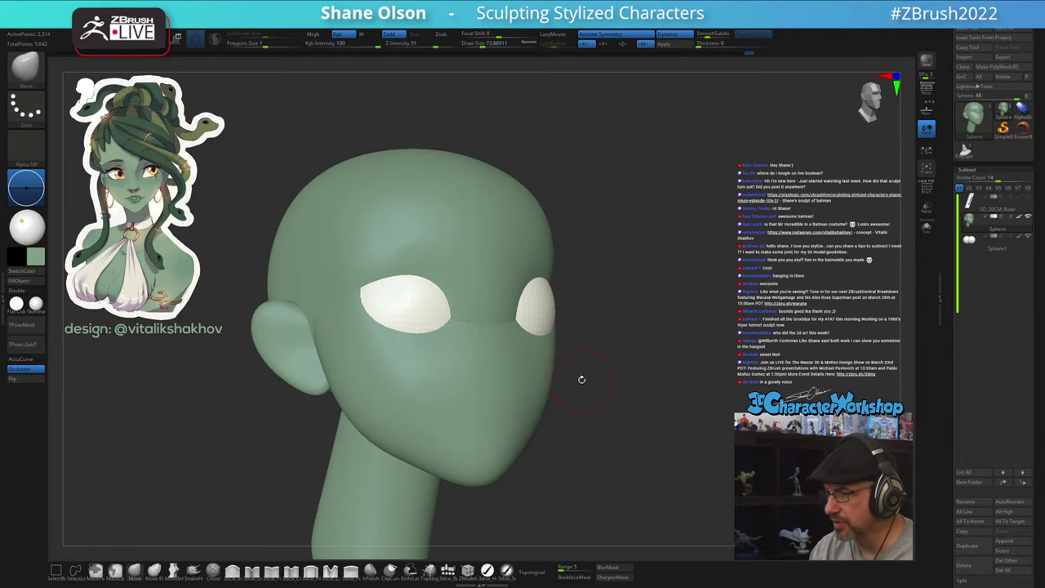
key("s")
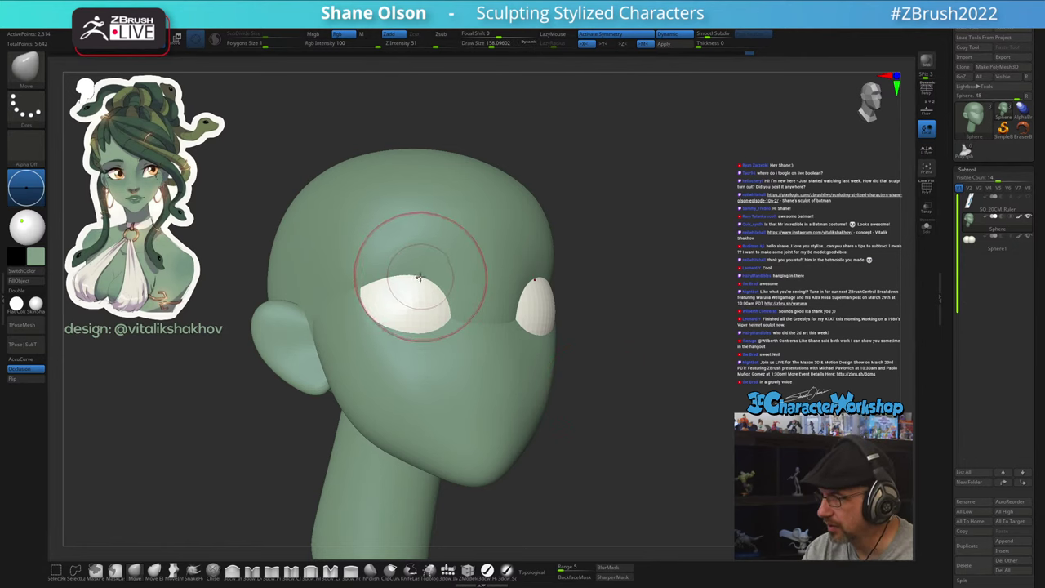
mouse_move(459, 344)
right_mouse_down("shift")
mouse_move(446, 361)
mouse_move(422, 343)
right_mouse_up("shift")
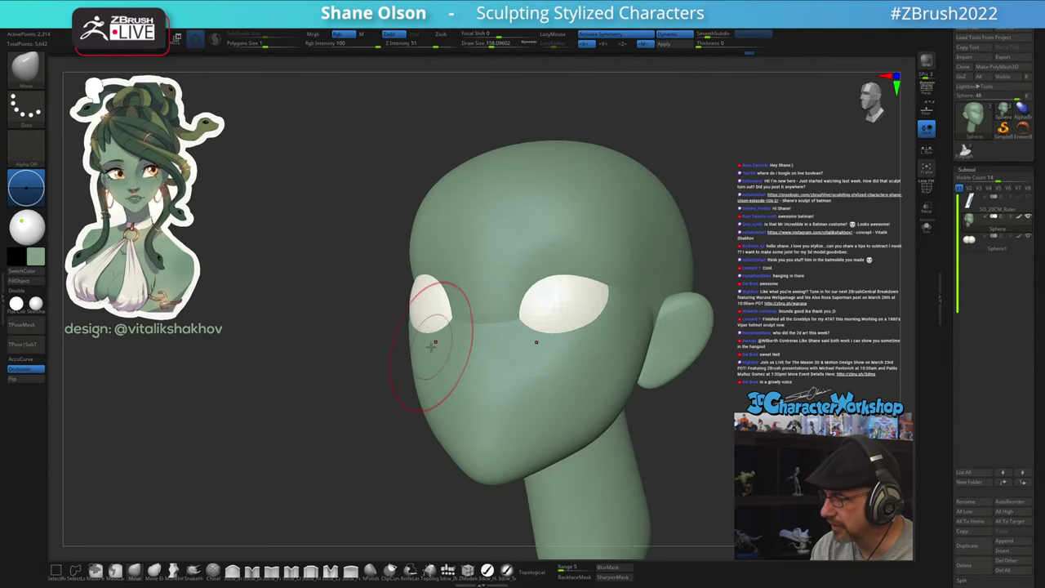
key("s")
left_click_drag(455, 332, 447, 330)
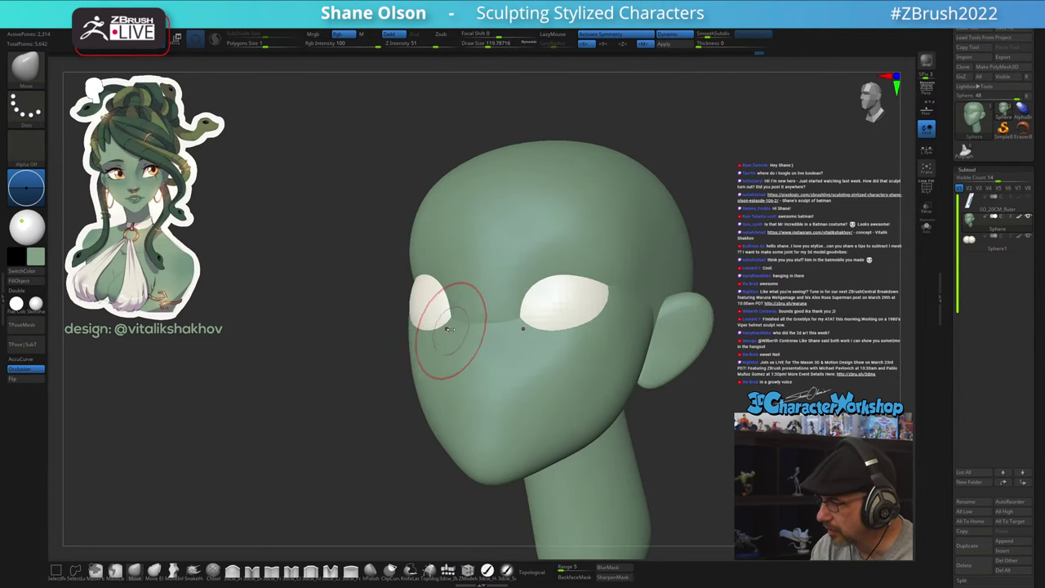
mouse_move(463, 359)
right_mouse_down()
mouse_move(478, 373)
mouse_move(471, 382)
right_mouse_up()
right_click_drag(435, 342, 445, 343)
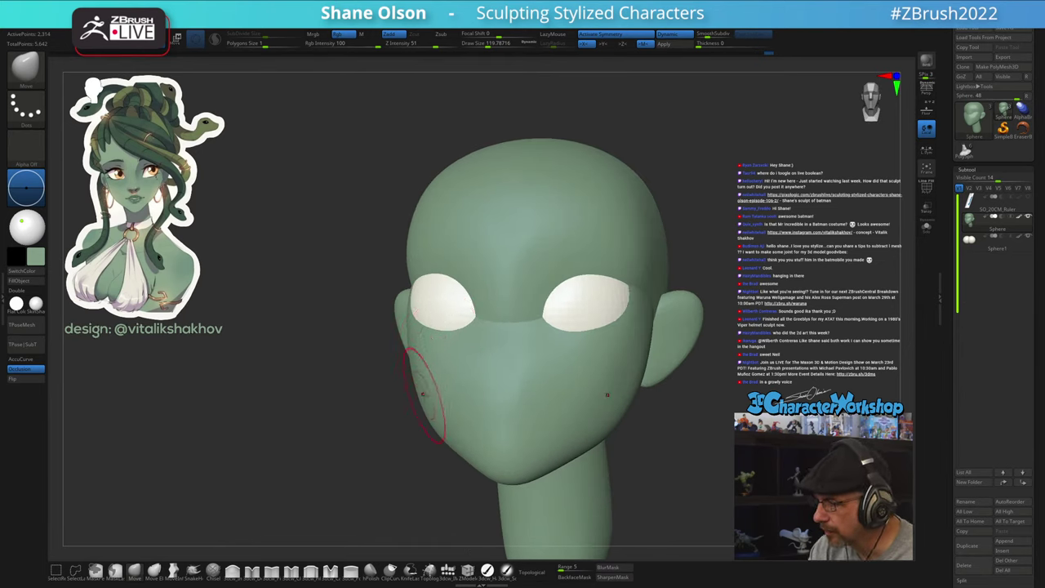
Reshape the cheeks below the eyes with the Move brush at a draw size of about 154
right_click_drag(423, 394, 431, 369)
key("s")
left_click_drag(431, 379, 436, 380)
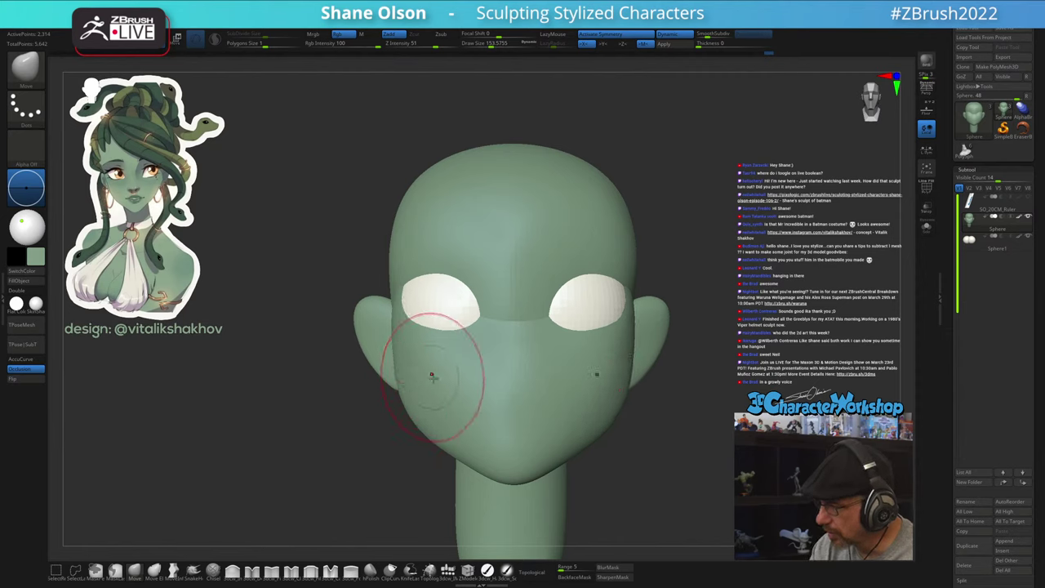
mouse_move(562, 411)
right_mouse_down()
mouse_move(593, 413)
mouse_move(561, 421)
right_mouse_up()
right_click_drag(672, 458, 618, 409)
mouse_move(617, 409)
right_mouse_down()
mouse_move(665, 411)
mouse_move(626, 406)
mouse_move(628, 443)
mouse_move(626, 426)
right_mouse_up()
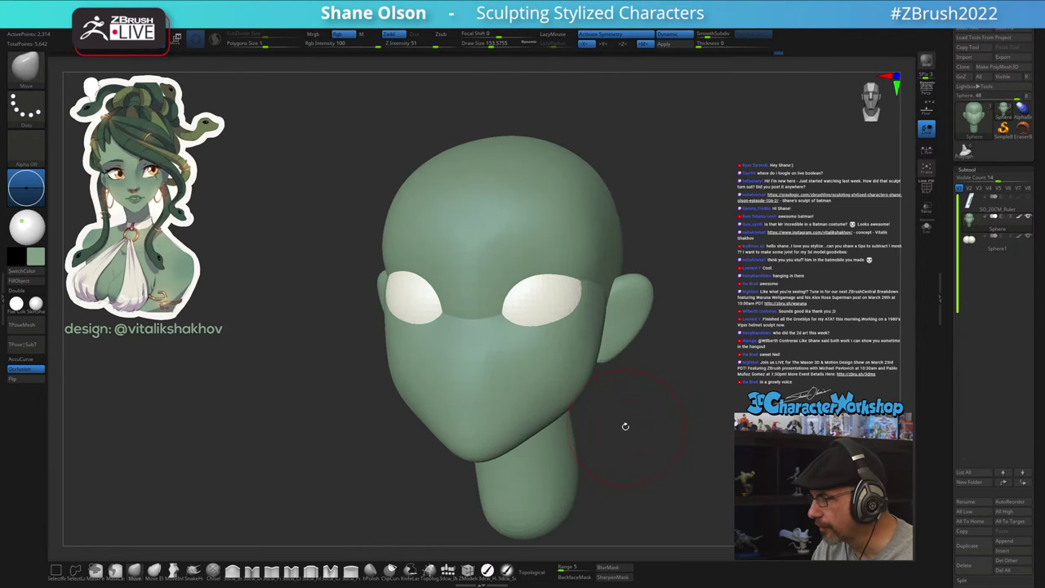
Define a brow ridge across the forehead above the eyes with the 3dcw_Pinch brush at a draw size of about 116
left_click(273, 574)
key("s")
left_click_drag(504, 245, 501, 243)
right_click_drag(537, 217, 519, 249, "alt")
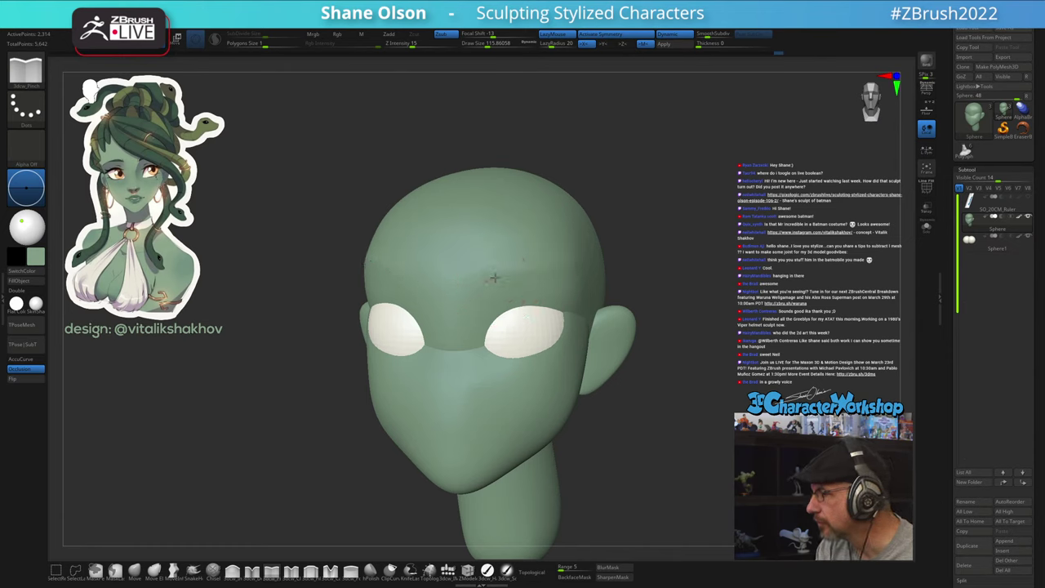
left_click_drag(690, 405, 665, 418)
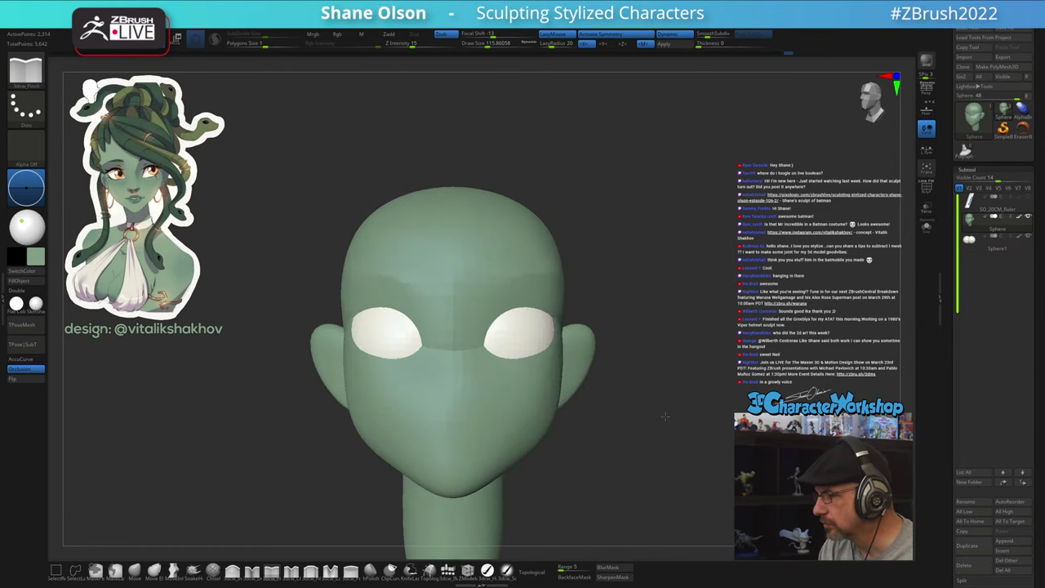
Sharpen the brow planes down toward the nose bridge with the pinch brush, using draw sizes of about 44 and 65
key("s")
left_click_drag(481, 310, 469, 308)
right_click_drag(520, 277, 513, 290)
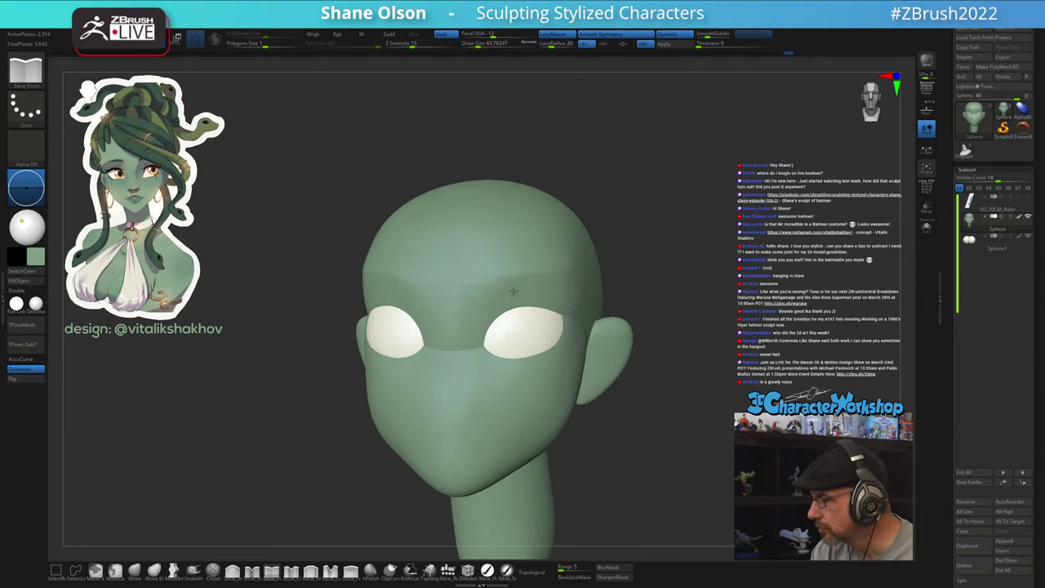
key("s")
left_click_drag(479, 314, 483, 314)
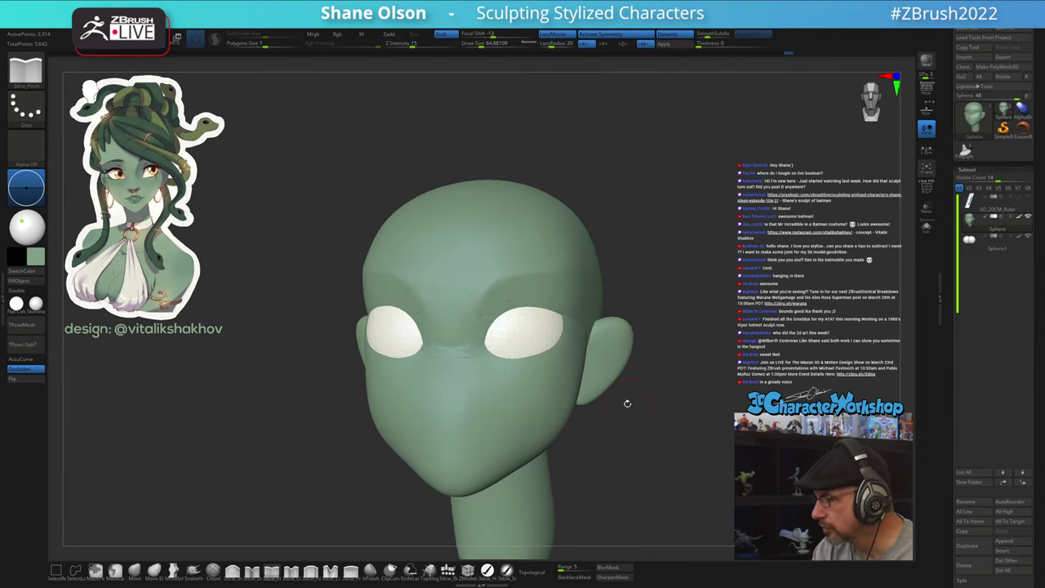
mouse_move(625, 403)
left_mouse_down()
mouse_move(600, 405)
mouse_move(639, 417)
mouse_move(623, 441)
mouse_move(603, 438)
left_mouse_up()
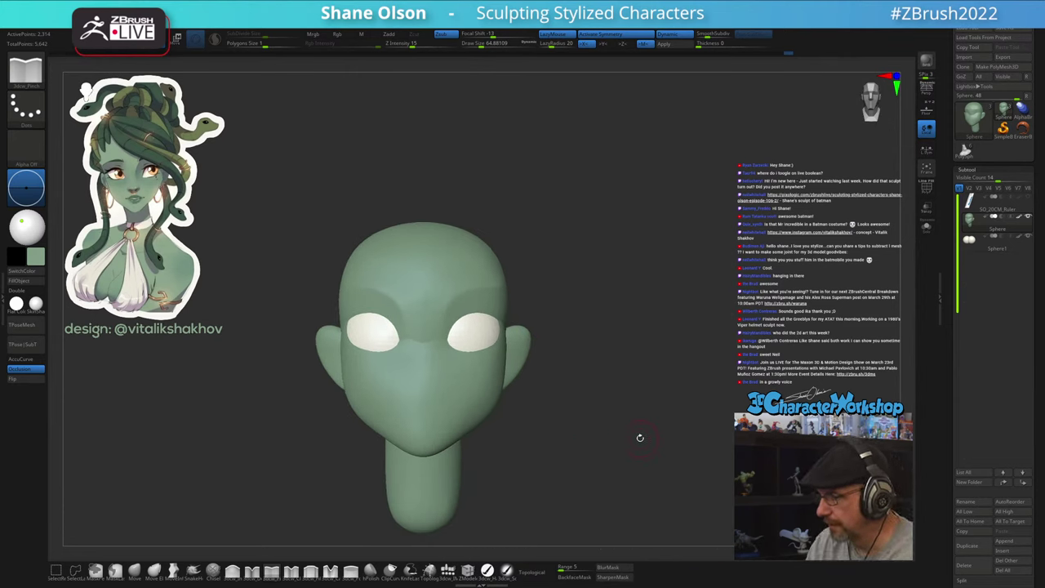
Show the polygon wireframe on the head and turn off its dynamic subdivision, viewing the mesh from the side
key("shift+f")
key("shift+d")
mouse_move(658, 407)
left_mouse_down()
mouse_move(643, 387)
mouse_move(656, 318)
mouse_move(692, 289)
mouse_move(681, 260)
mouse_move(687, 272)
left_mouse_up()
key("s")
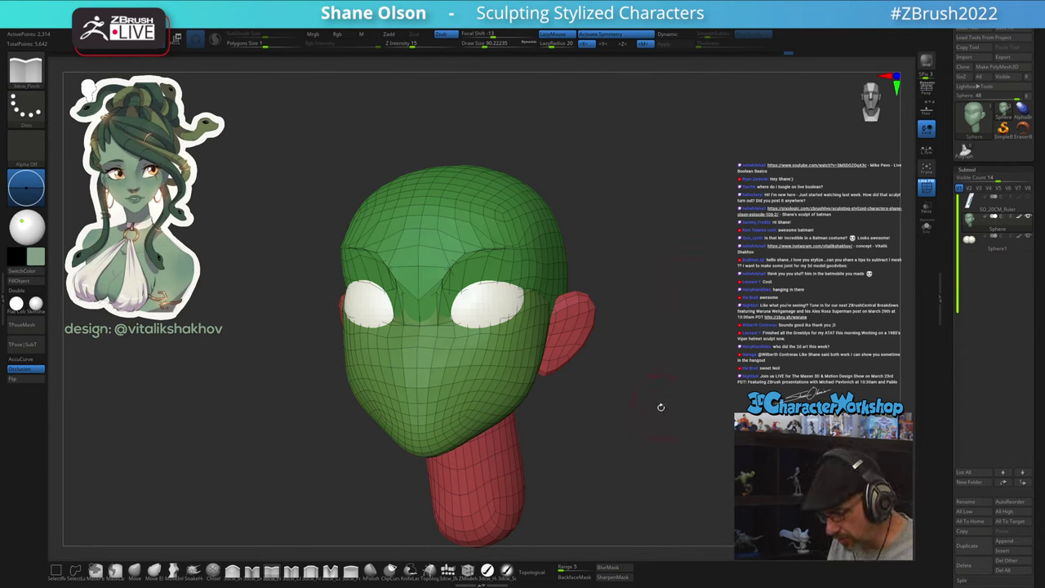
right_click_drag(661, 407, 321, 430)
left_click_drag(370, 363, 342, 329, "alt")
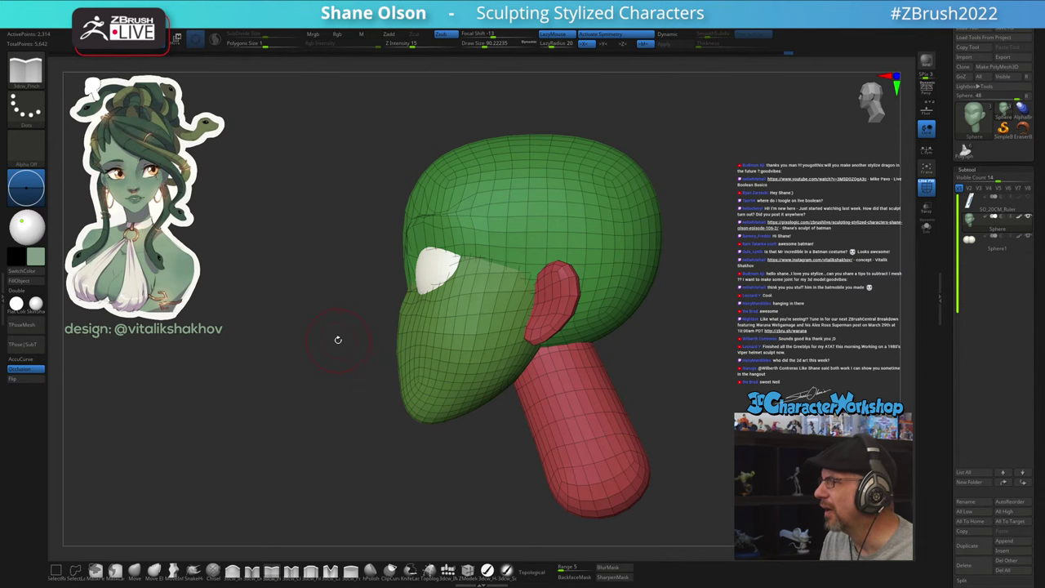
left_click_drag(347, 331, 332, 310, "alt")
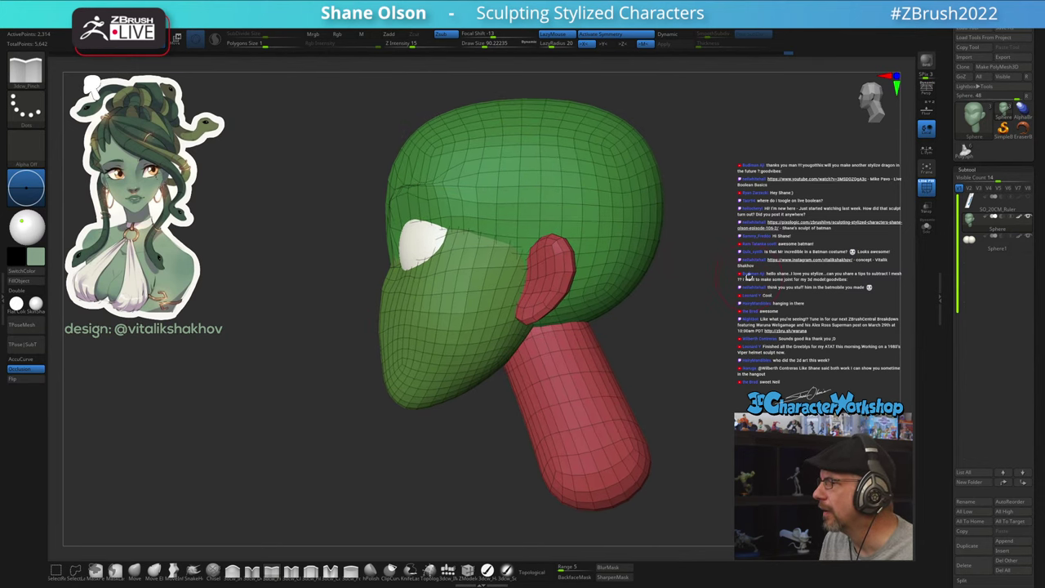
left_click_drag(749, 278, 703, 260, "alt")
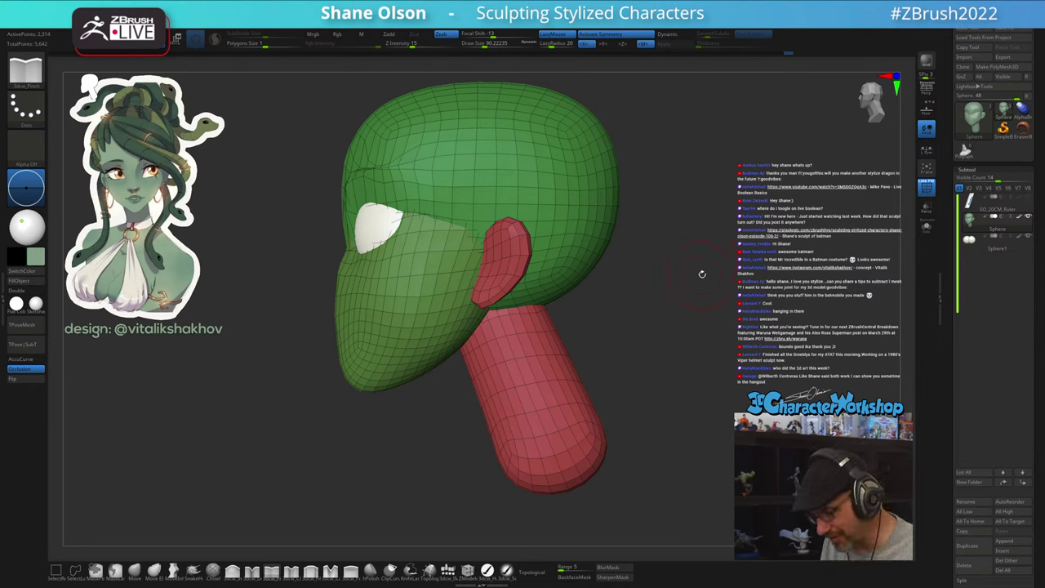
Subdivide the head mesh and delete its lower subdivision levels
key("ctrl")
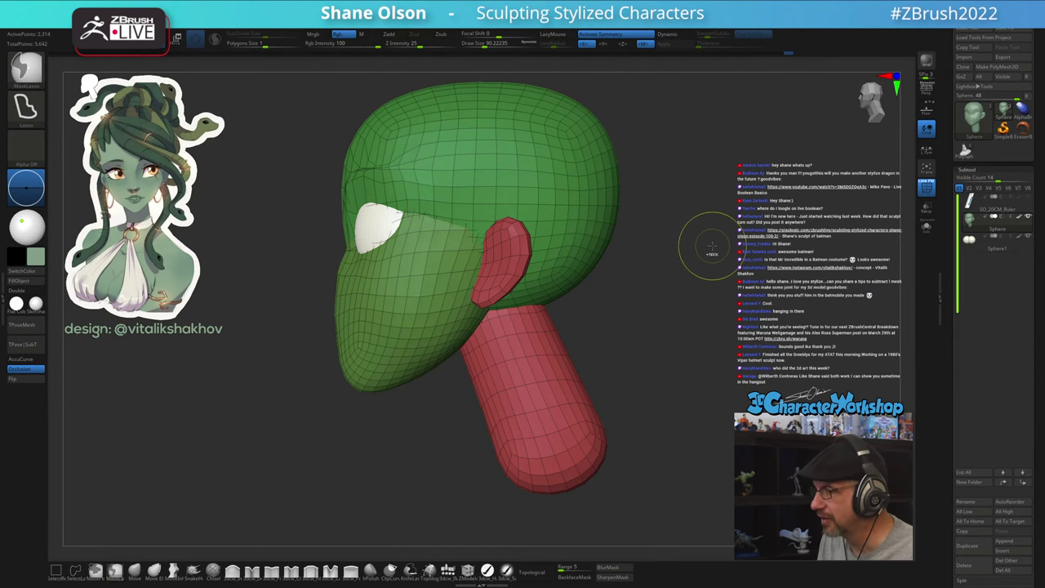
key("ctrl")
key("ctrl+d")
left_click_drag(719, 294, 716, 309, "alt")
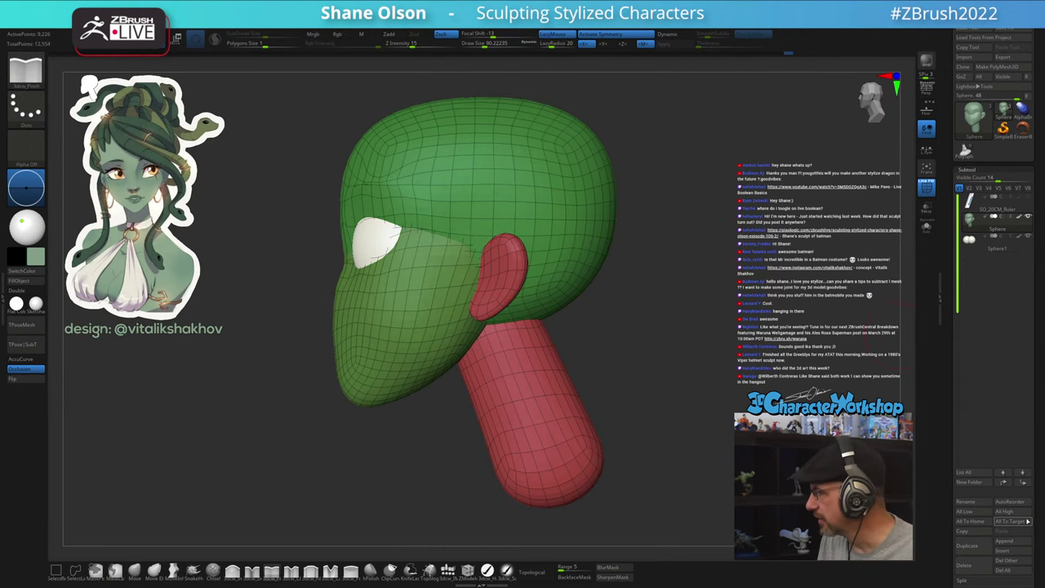
left_click_drag(950, 499, 942, 407)
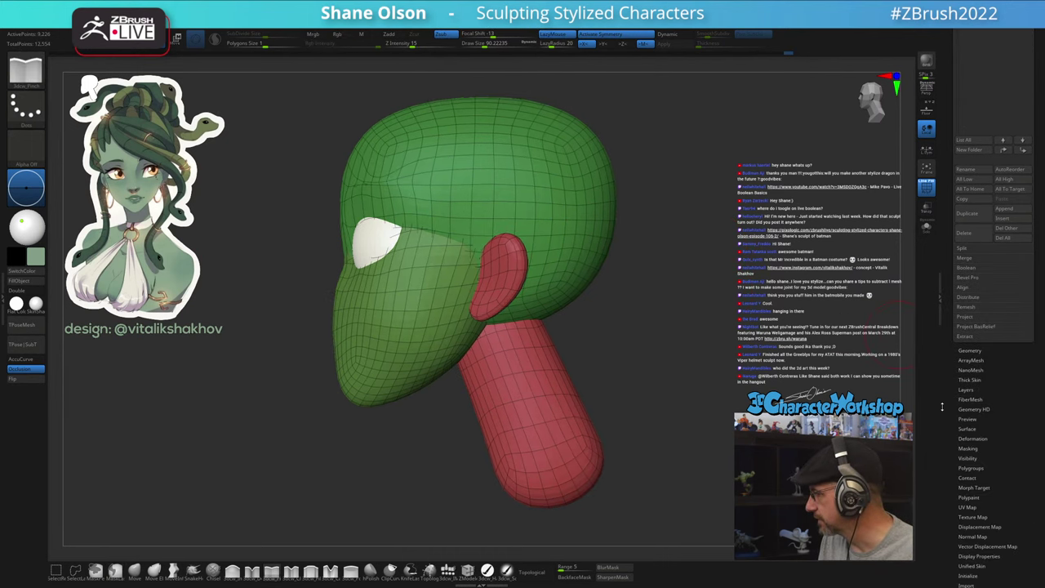
left_click(974, 351)
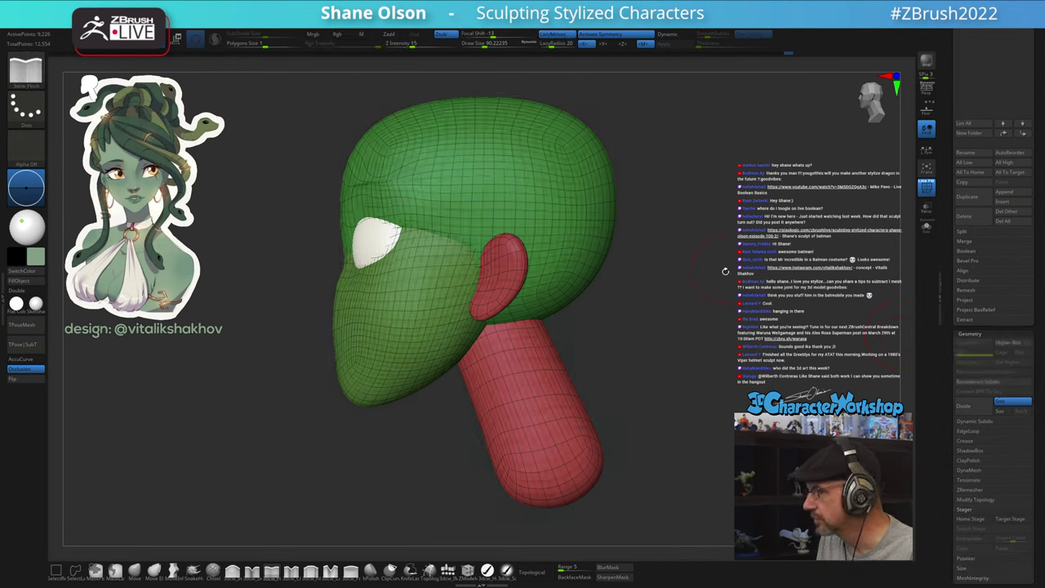
left_click_drag(725, 271, 841, 303)
left_click_drag(580, 333, 645, 342, "alt")
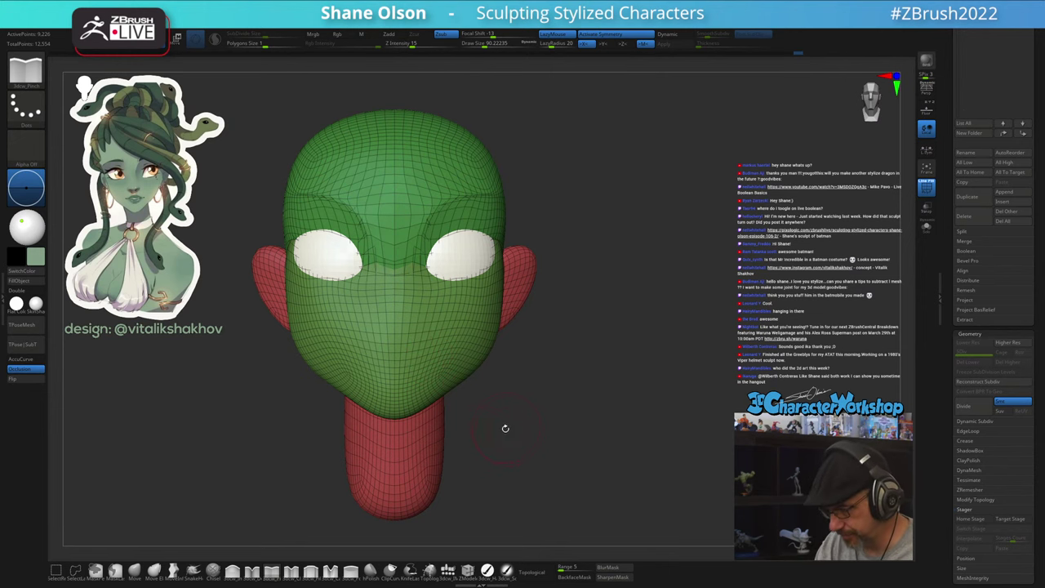
mouse_move(504, 427)
left_mouse_down()
mouse_move(463, 430)
mouse_move(427, 447)
left_mouse_up()
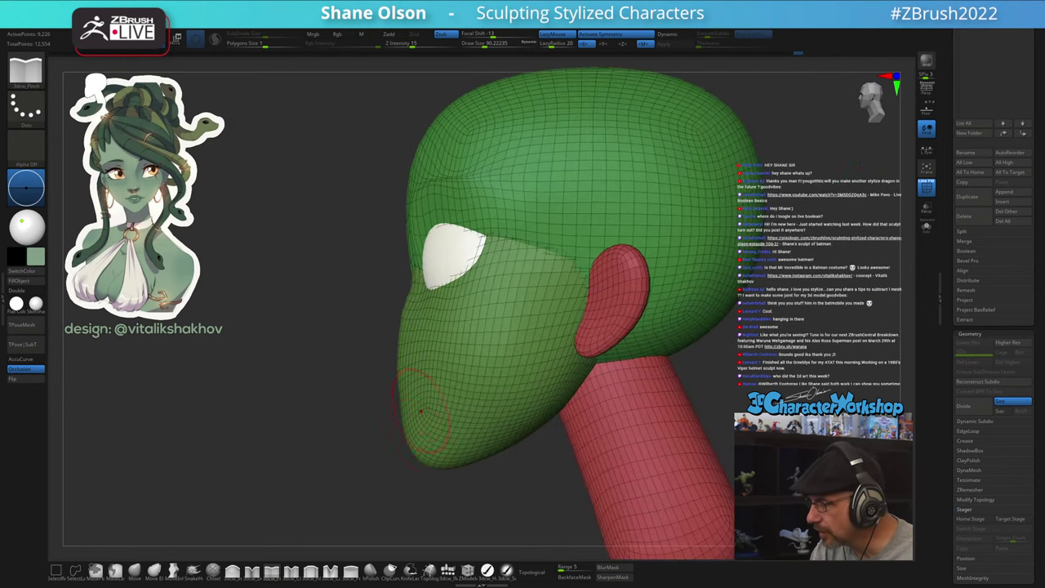
key("s")
left_click_drag(430, 390, 424, 391)
right_click_drag(424, 391, 423, 362, "alt")
key("s")
left_click_drag(425, 367, 418, 367)
key("s")
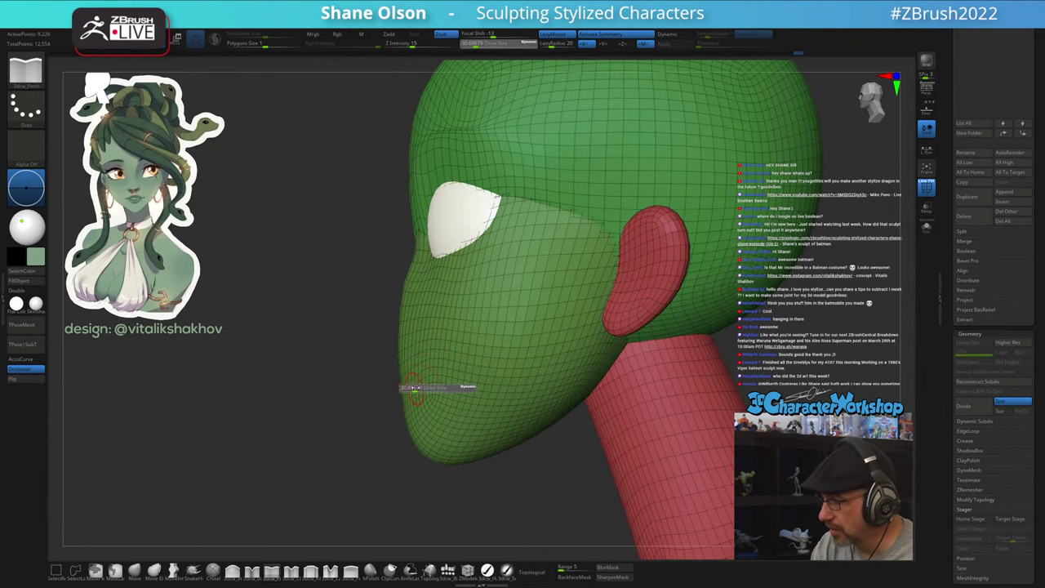
Push a mouth crease into the lower face profile with the Move brush, using draw sizes of about 56 and 68
left_click(134, 572)
key("s")
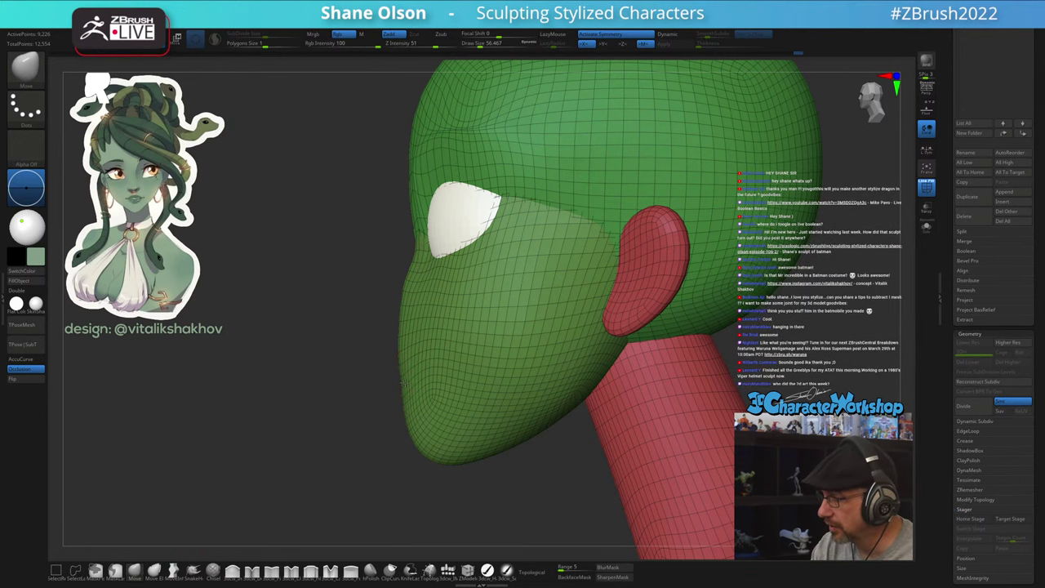
mouse_move(424, 360)
right_mouse_down()
mouse_move(416, 373)
mouse_move(430, 362)
mouse_move(506, 360)
mouse_move(399, 363)
right_mouse_up()
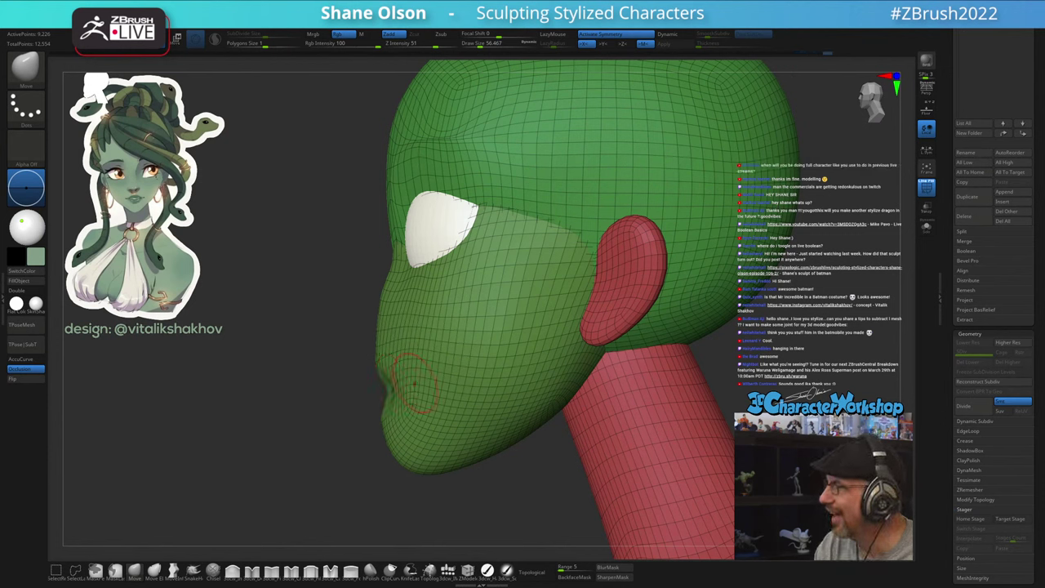
key("s")
mouse_move(404, 385)
left_mouse_down()
mouse_move(389, 391)
mouse_move(482, 379)
mouse_move(357, 385)
mouse_move(377, 395)
mouse_move(379, 383)
left_mouse_up()
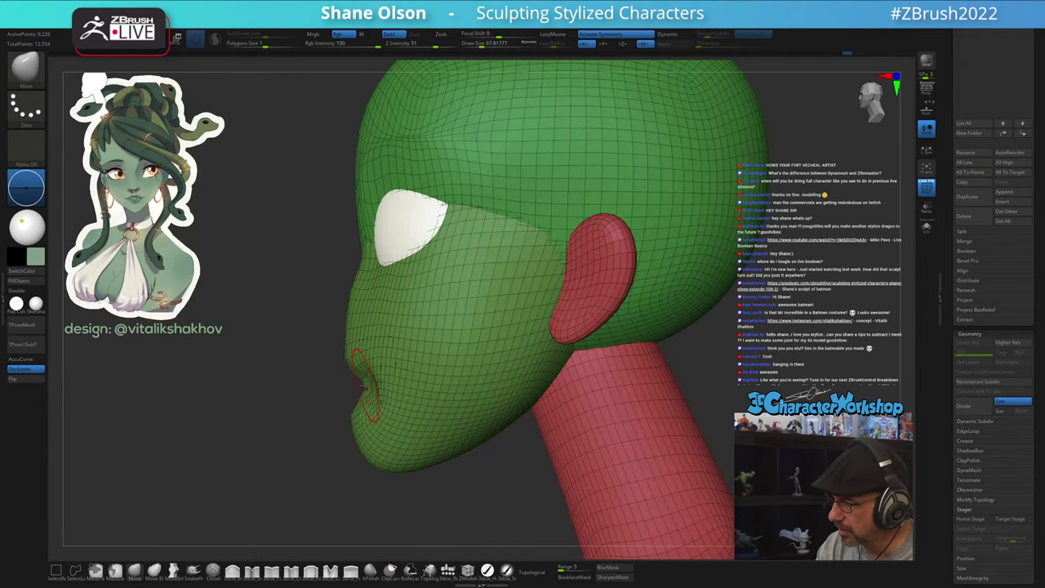
Deepen the mouth crease and shape the lip area around it from the side and front, using a draw size of about 94
right_click_drag(371, 380, 398, 384)
key("s")
left_click_drag(336, 362, 336, 351)
right_click_drag(387, 352, 484, 354)
right_click_drag(378, 359, 523, 339, "alt")
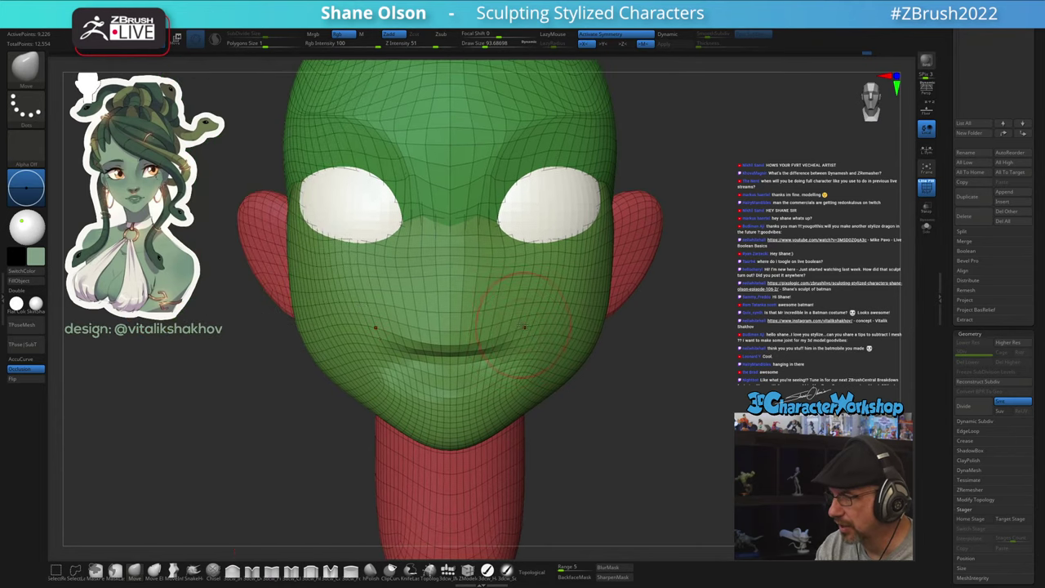
left_click_drag(456, 405, 445, 400)
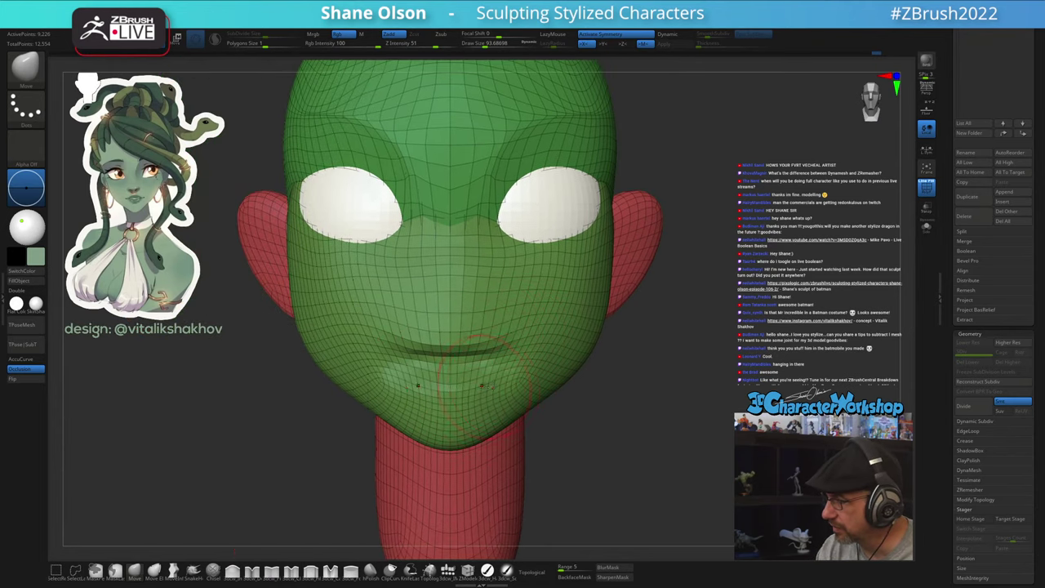
right_click_drag(494, 379, 339, 383)
left_click_drag(484, 378, 490, 380)
mouse_move(515, 398)
right_mouse_down()
mouse_move(478, 396)
mouse_move(517, 384)
mouse_move(506, 408)
right_mouse_up()
left_click_drag(487, 428, 481, 427)
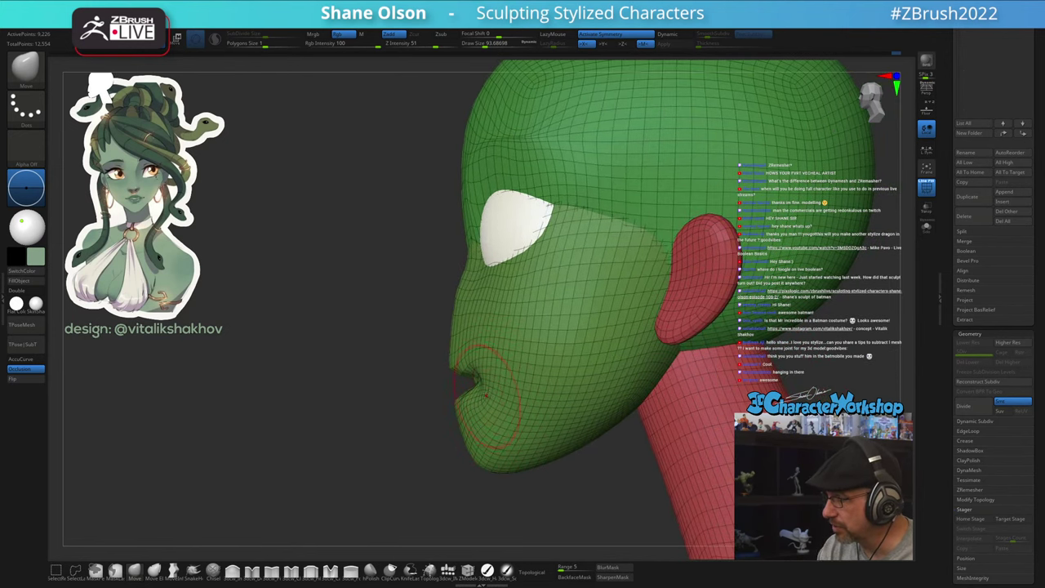
Shape the corners of the mouth back into the cheeks with the Move brush at a draw size of about 77
right_click_drag(474, 404, 523, 405, "shift")
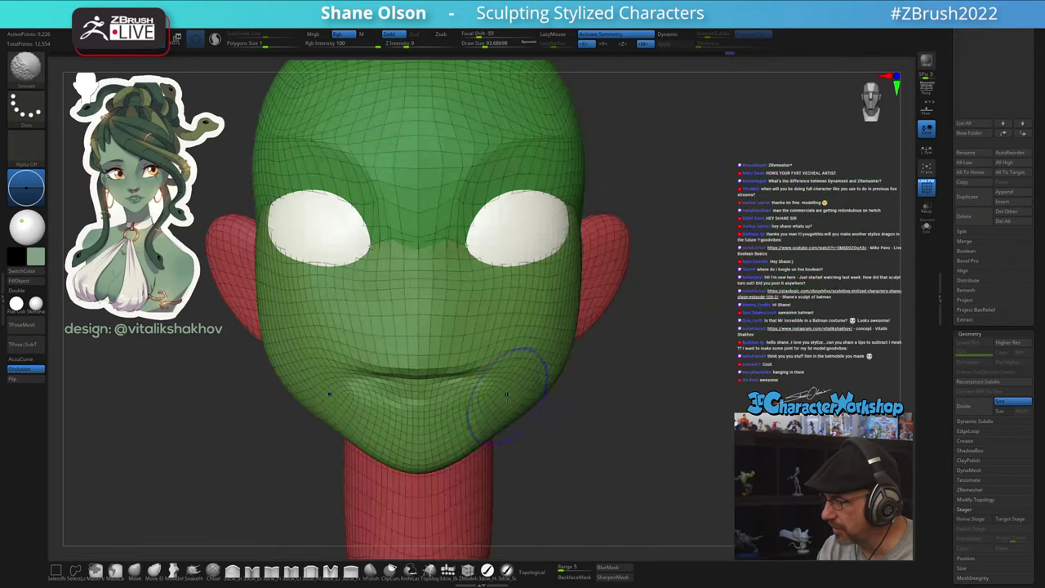
right_click_drag(464, 458, 462, 421)
key("s")
left_click_drag(461, 416, 457, 417)
left_click_drag(474, 404, 501, 379)
mouse_move(507, 388)
right_mouse_down()
mouse_move(479, 356)
mouse_move(532, 353)
mouse_move(493, 368)
right_mouse_up()
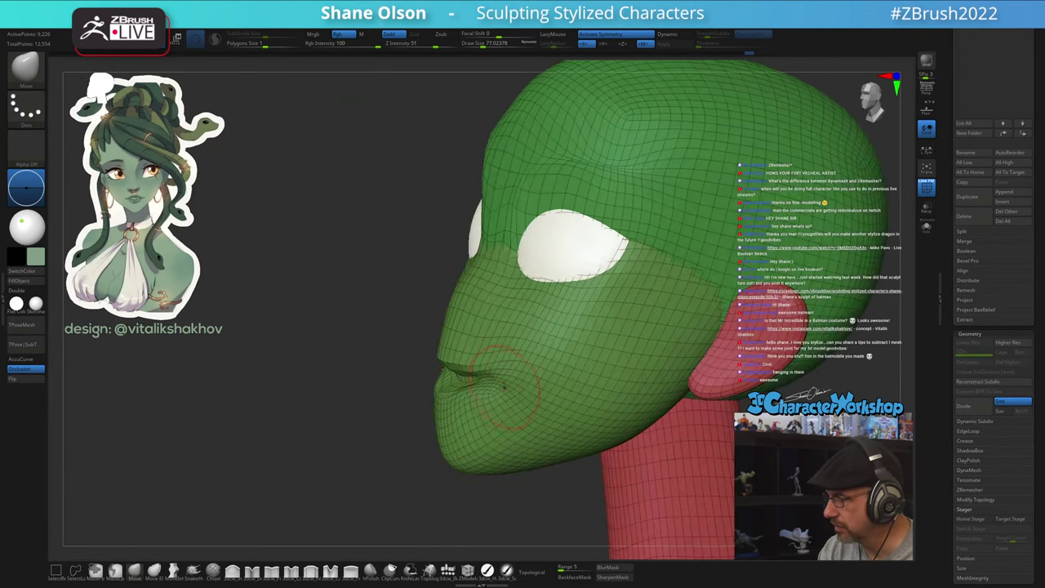
Refine the mouth corner and adjoining cheek from the side with the Move brush, using draw sizes of about 68, 77 and 51
key("s")
left_click_drag(494, 369, 491, 369)
mouse_move(521, 341)
right_mouse_down()
mouse_move(494, 356)
mouse_move(454, 356)
mouse_move(476, 373)
mouse_move(447, 377)
mouse_move(454, 388)
mouse_move(449, 378)
right_mouse_up()
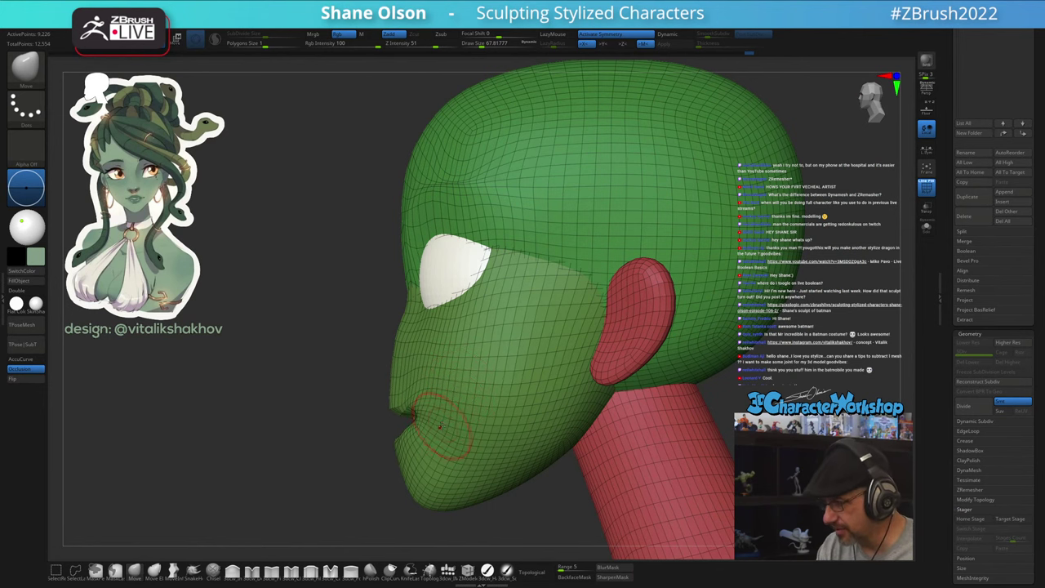
key("s")
left_click_drag(439, 423, 442, 422)
right_click_drag(408, 399, 426, 390)
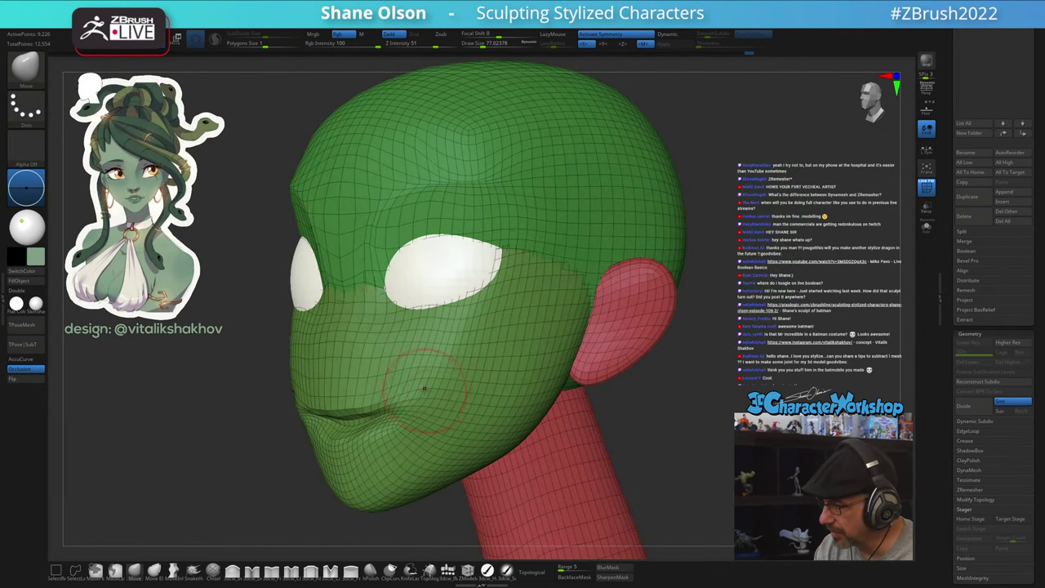
key("s")
left_click_drag(431, 419, 423, 419)
mouse_move(369, 429)
right_mouse_down()
mouse_move(412, 420)
mouse_move(369, 425)
right_mouse_up()
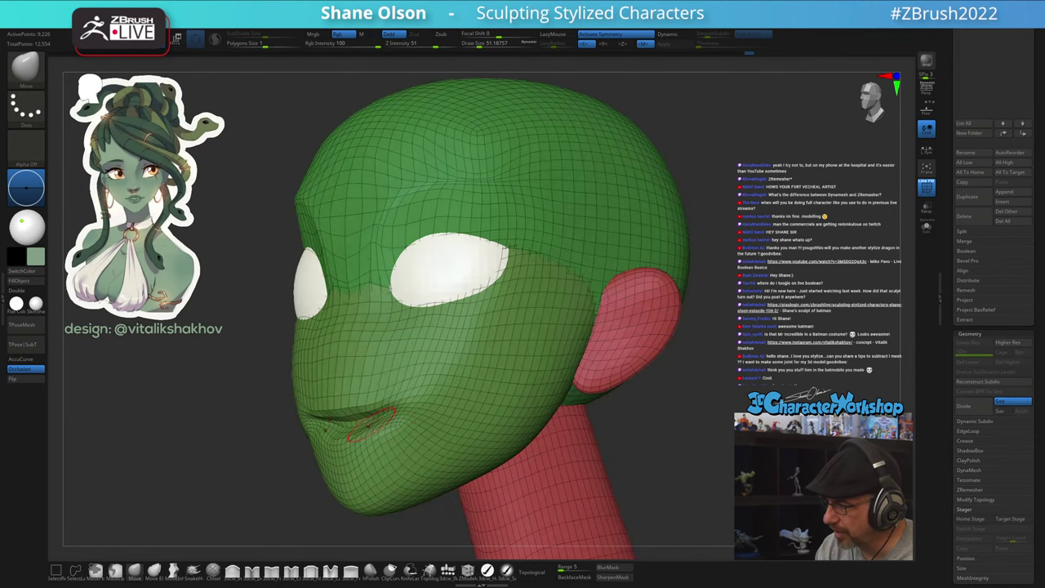
Pull the corners of the mouth outward and up with the Move brush, using draw sizes of about 54 and 90
key("s")
left_click_drag(376, 432, 384, 417)
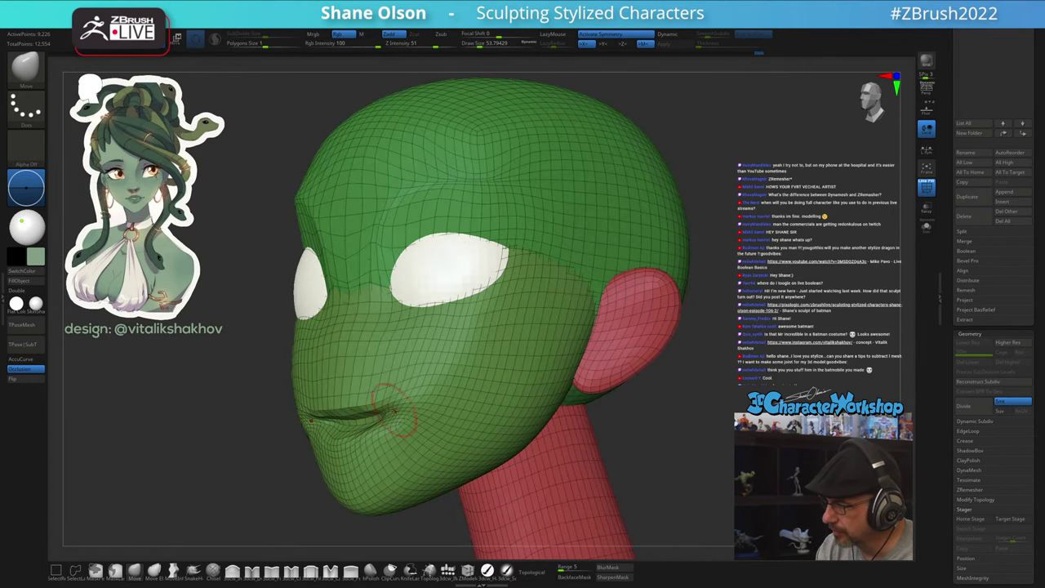
right_click_drag(394, 410, 430, 407)
left_click_drag(378, 415, 384, 410)
right_click_drag(407, 405, 444, 398)
left_click_drag(376, 418, 386, 408)
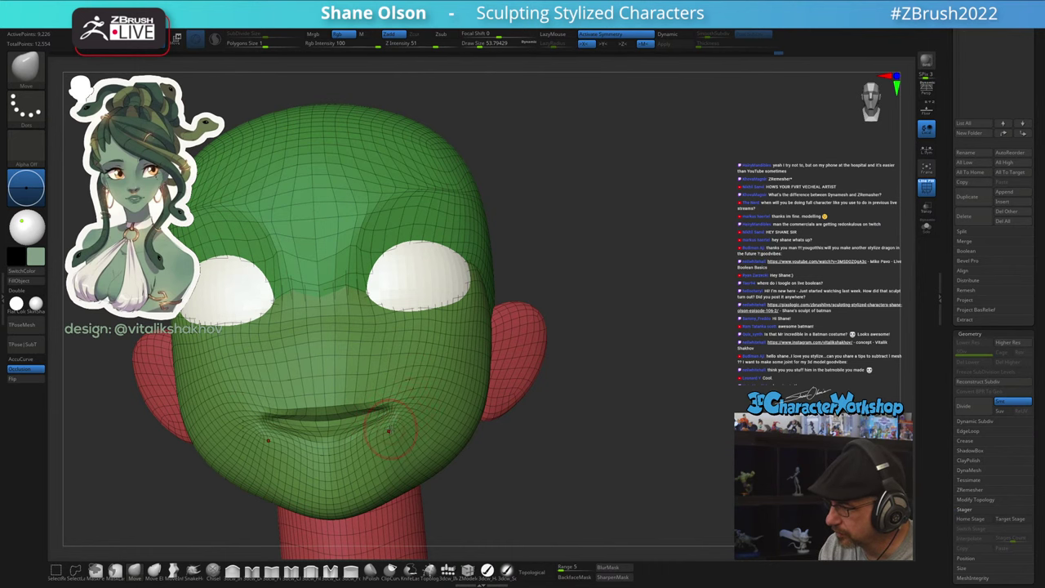
key("s")
left_click_drag(343, 440, 347, 441)
mouse_move(421, 432)
right_mouse_down()
mouse_move(368, 433)
mouse_move(398, 426)
right_mouse_up()
mouse_move(470, 442)
right_mouse_down("shift")
mouse_move(532, 458)
mouse_move(534, 446)
mouse_move(603, 437)
mouse_move(604, 426)
right_mouse_up("shift")
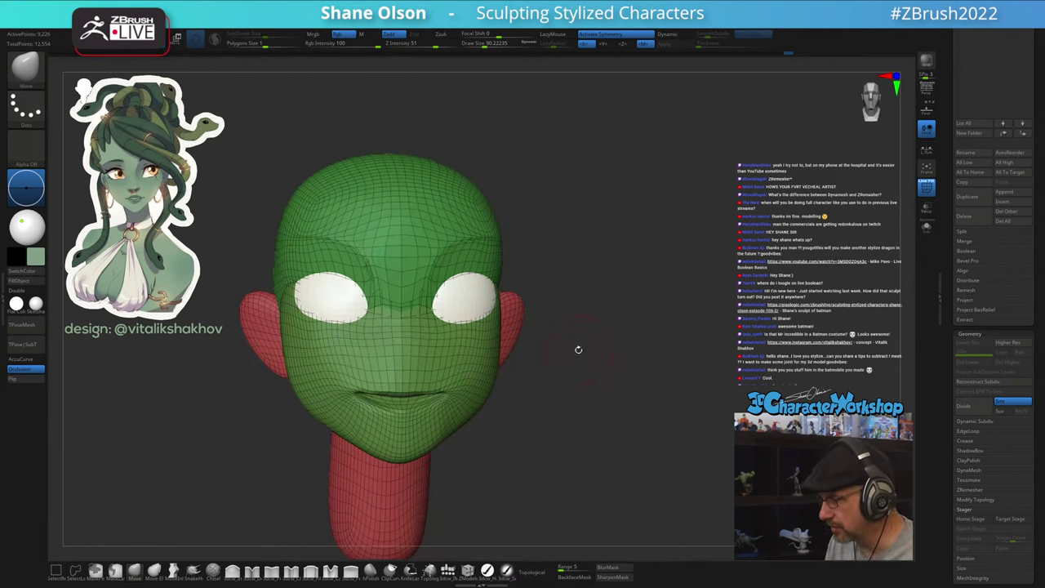
Undo the overly dense remesh and remesh the head at a Polygon Size of about 0.56
left_click_drag(262, 44, 250, 43)
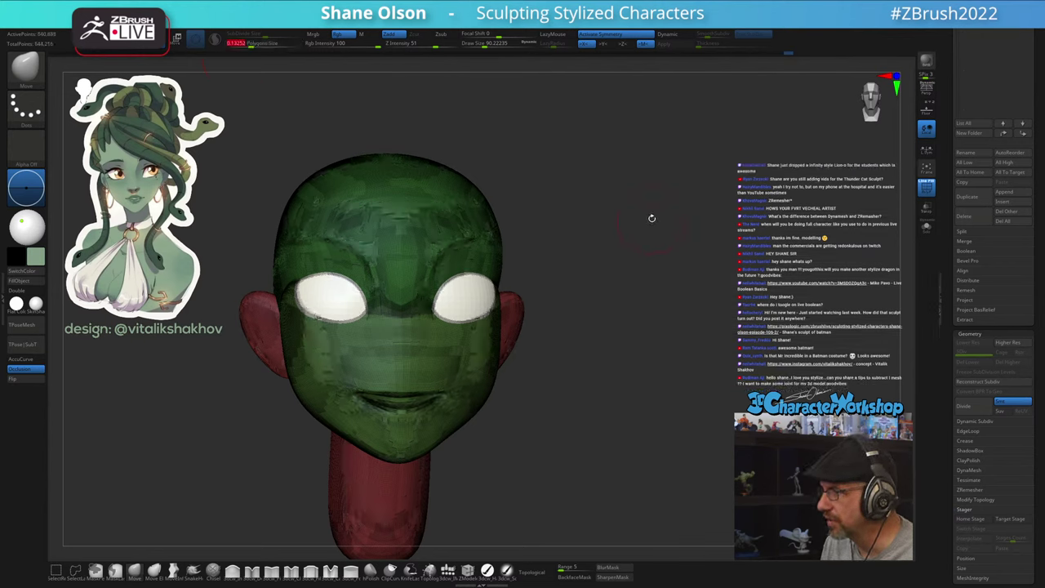
key("ctrl+z")
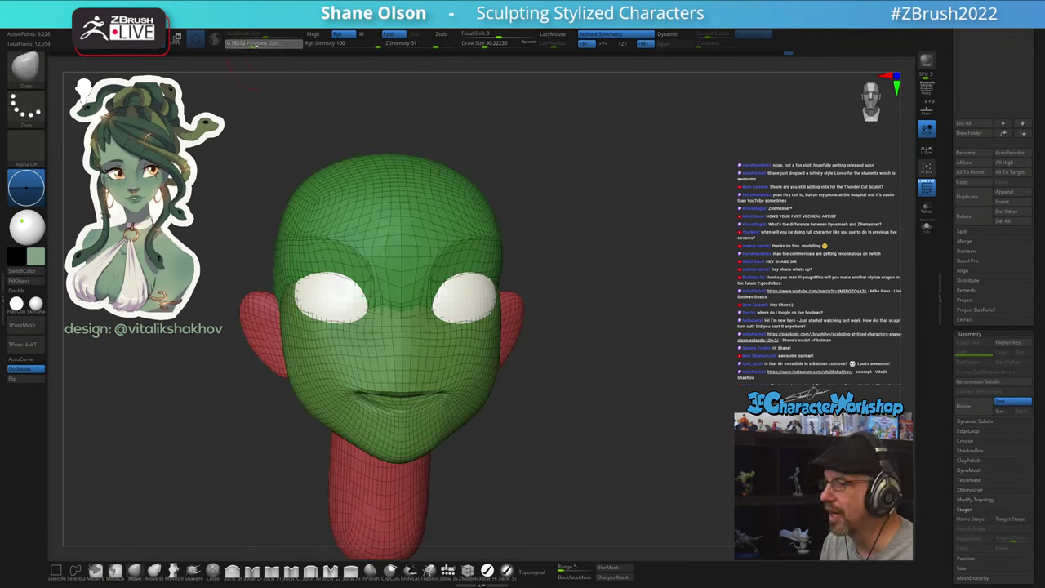
left_click_drag(252, 47, 261, 47)
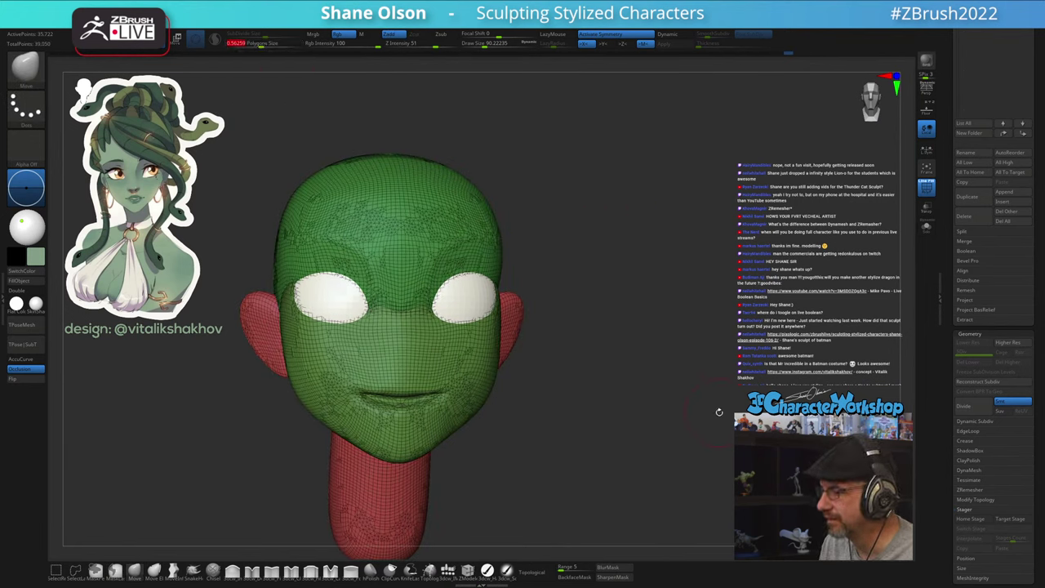
left_click_drag(719, 411, 714, 365)
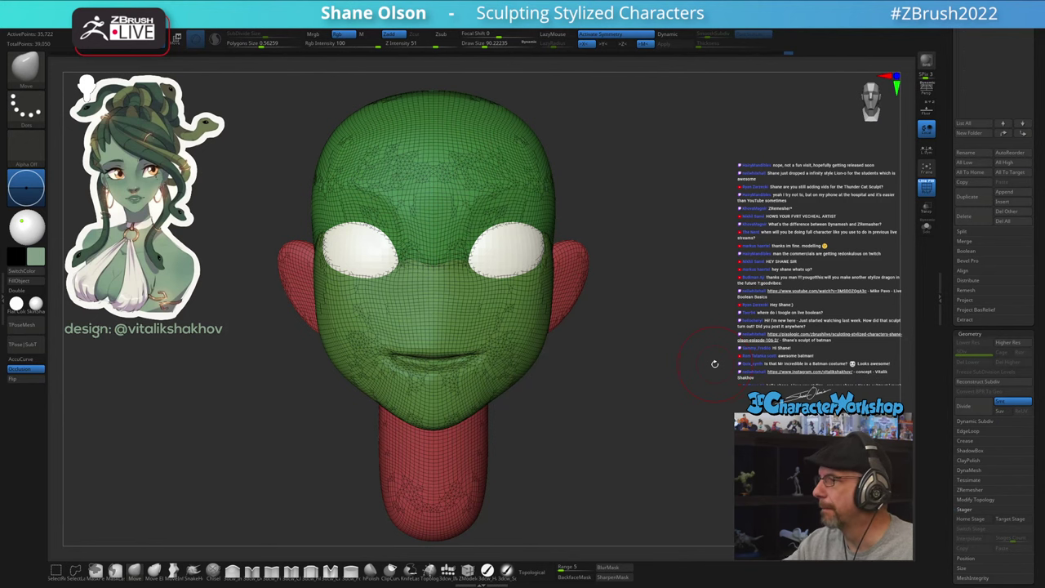
Smooth the lips and the mouth crease with the Smooth brush at a draw size of about 54
mouse_move(606, 408)
left_mouse_down()
mouse_move(625, 376)
mouse_move(651, 368)
mouse_move(630, 362)
mouse_move(612, 401)
mouse_move(588, 390)
mouse_move(589, 408)
left_mouse_up()
key("s")
left_click_drag(394, 382, 447, 354, "shift")
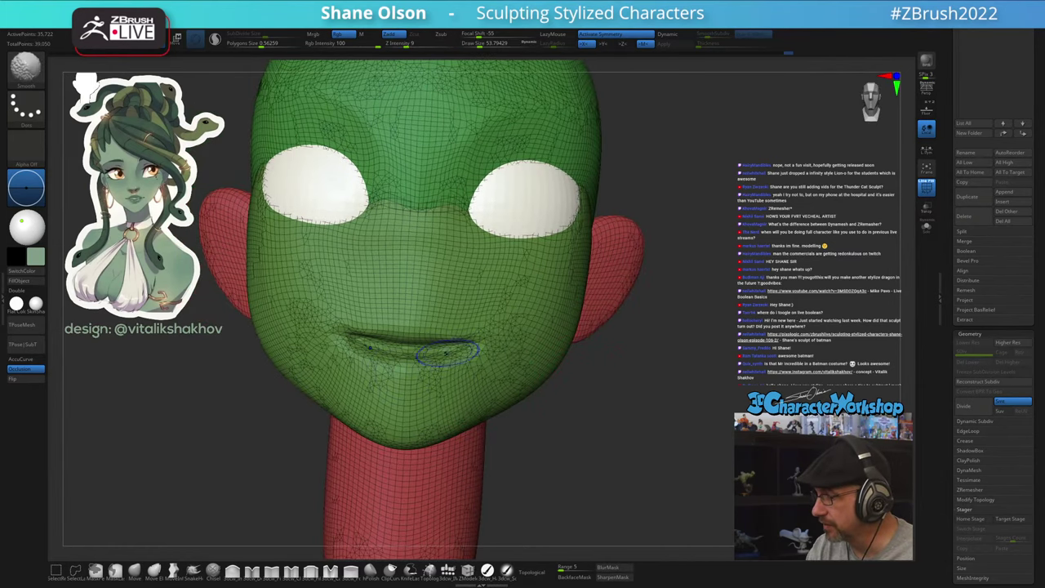
left_click_drag(624, 390, 482, 367)
left_click_drag(184, 478, 295, 494)
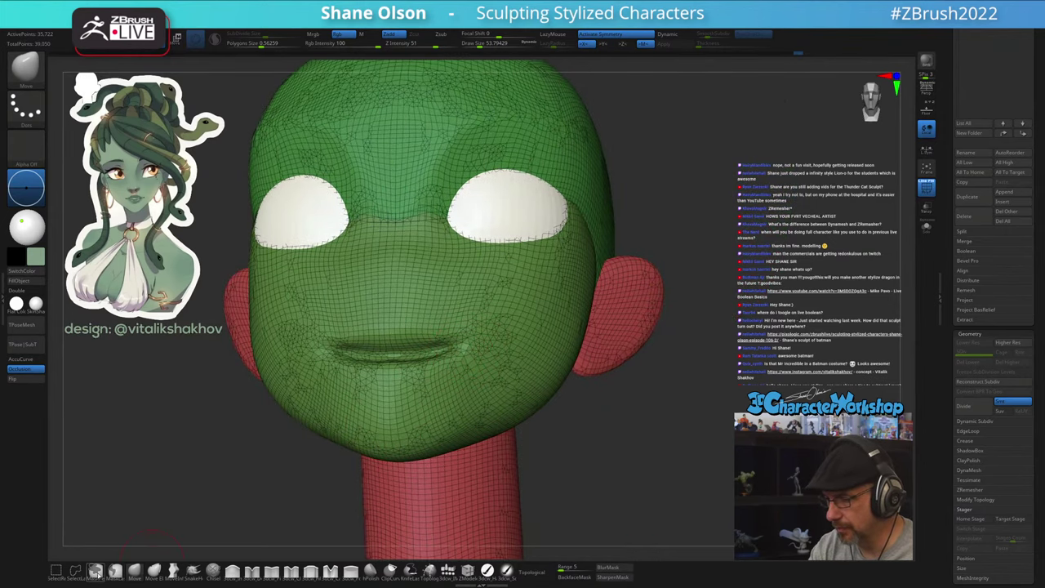
Mask the mouth crease at a draw size of about 22 and invert the mask
key("s")
left_click_drag(257, 490, 252, 527)
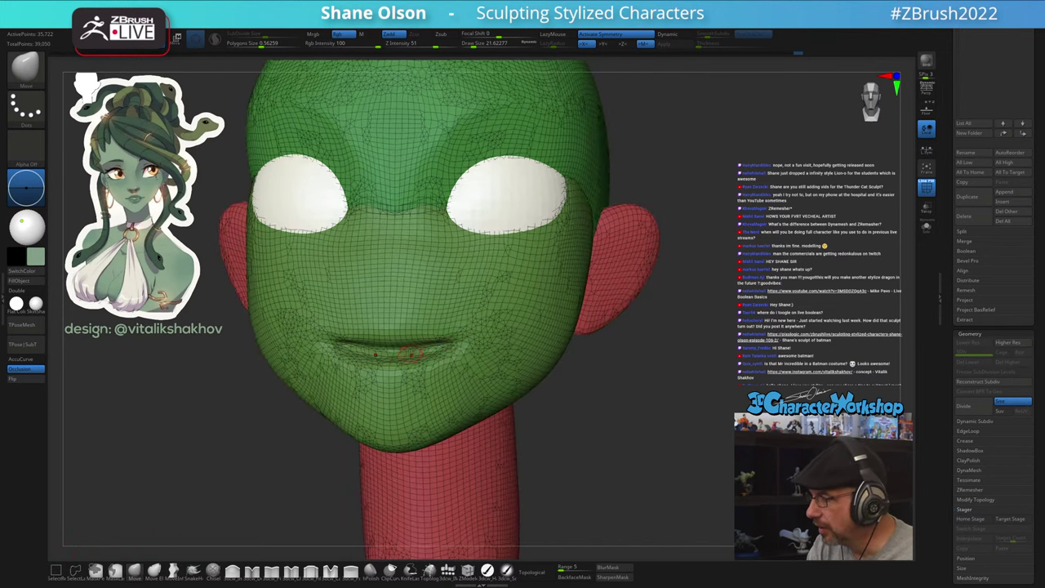
mouse_move(419, 351)
left_mouse_down("ctrl")
mouse_move(403, 352)
mouse_move(443, 346)
left_mouse_up("ctrl")
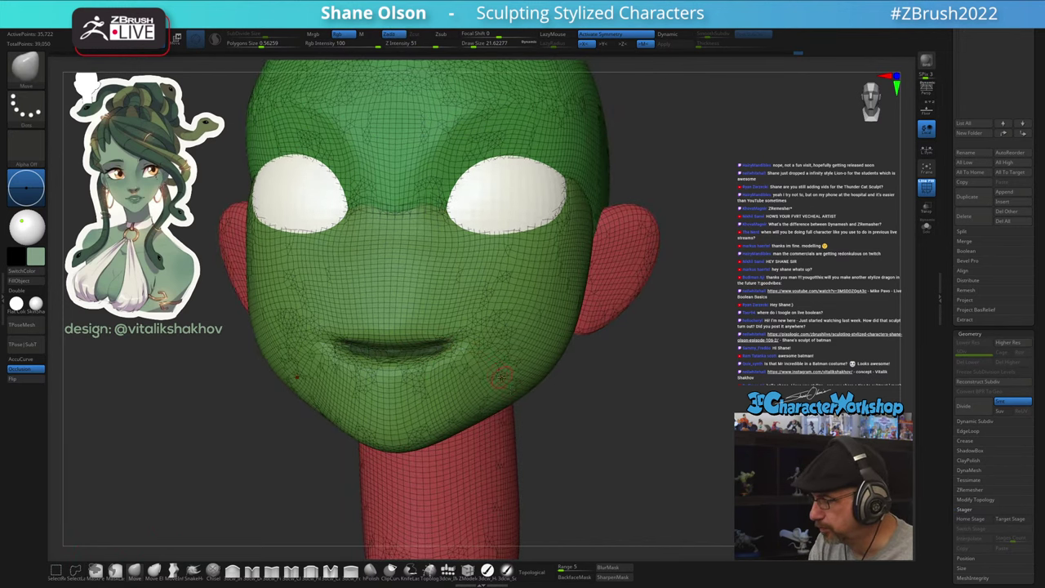
left_click_drag(682, 425, 628, 429)
left_click(629, 429, "ctrl")
Push the unmasked mouth interior back into the head with the Move gizmo from the side view
left_click_drag(422, 490, 439, 468)
key("w")
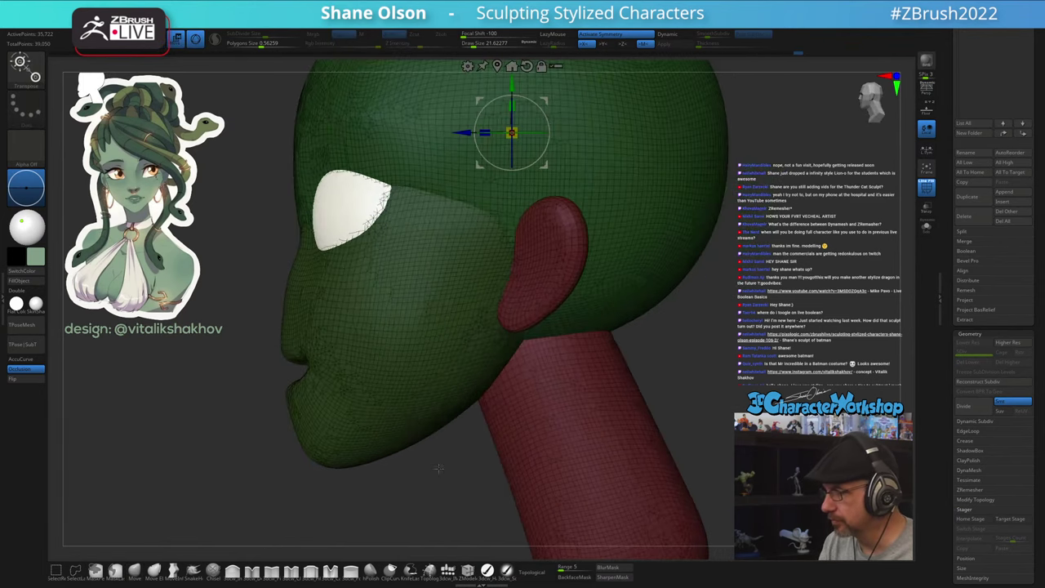
left_click_drag(553, 100, 594, 93, "alt")
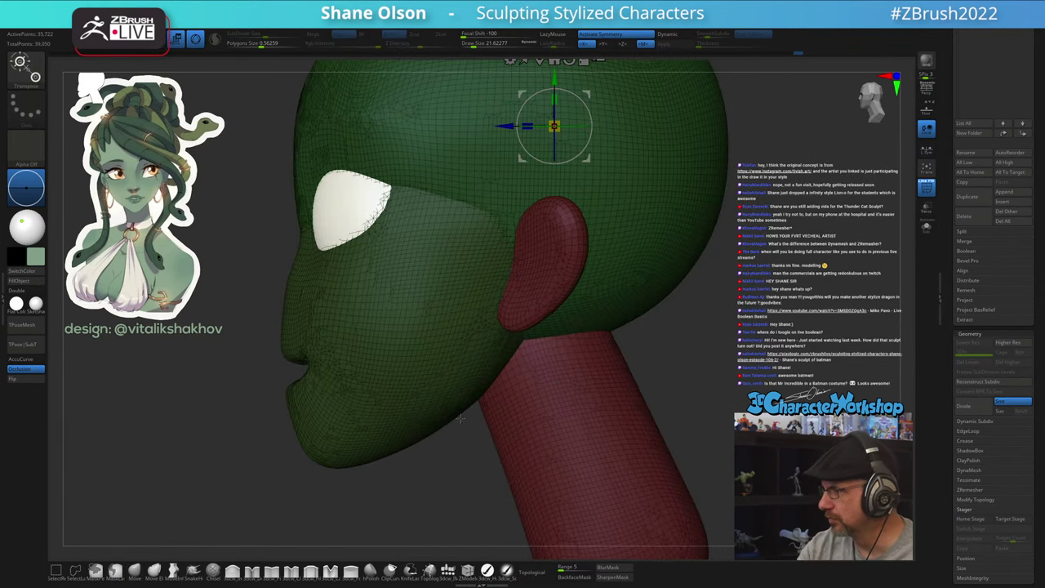
left_click_drag(446, 478, 485, 427, "alt")
left_click_drag(675, 378, 626, 304, "alt")
left_click_drag(571, 351, 624, 371)
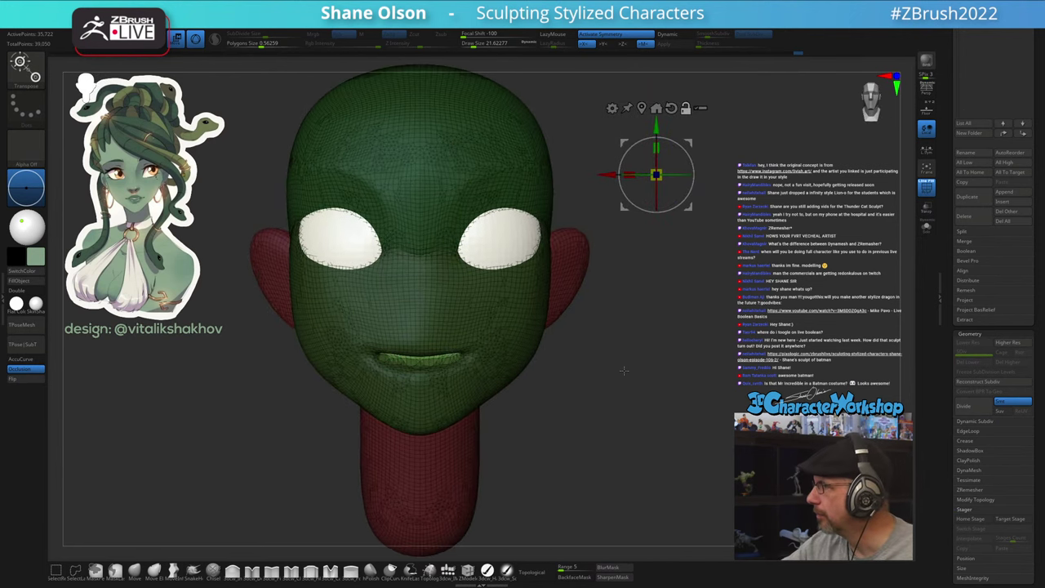
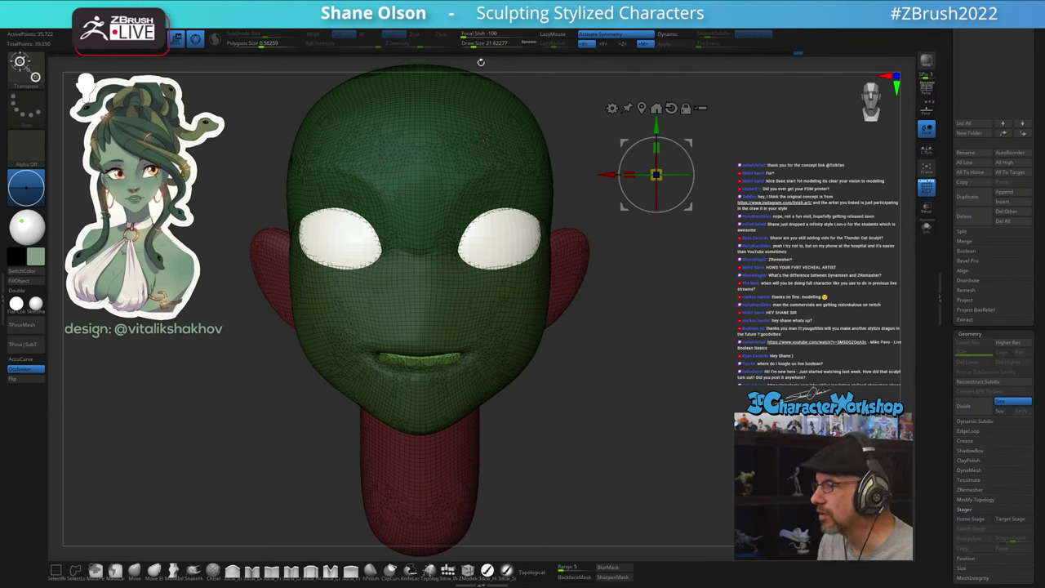
Import the Licishart reference illustration as a texture and add it to Spotlight
left_click(475, 15)
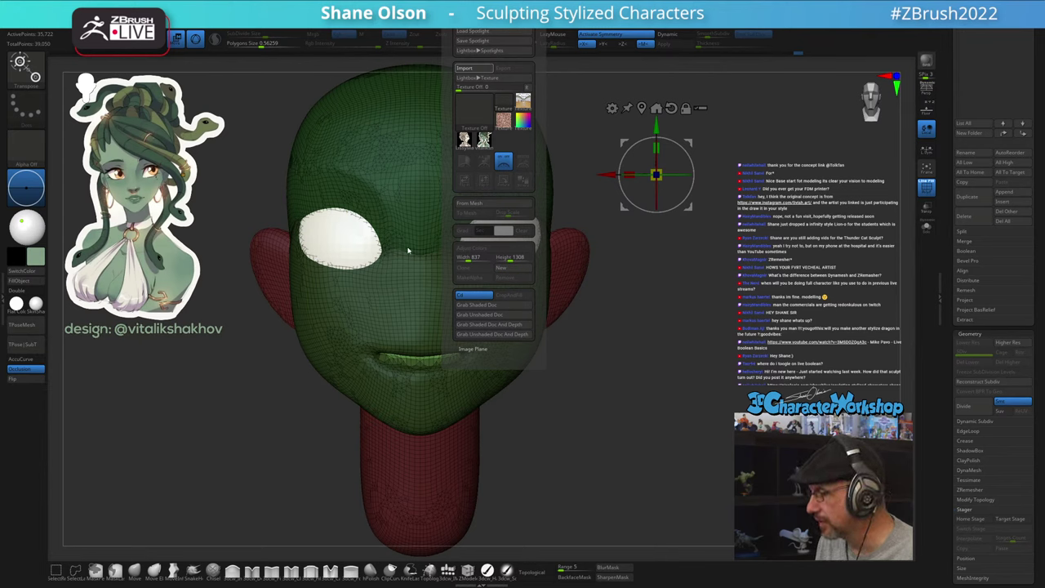
left_click(475, 11)
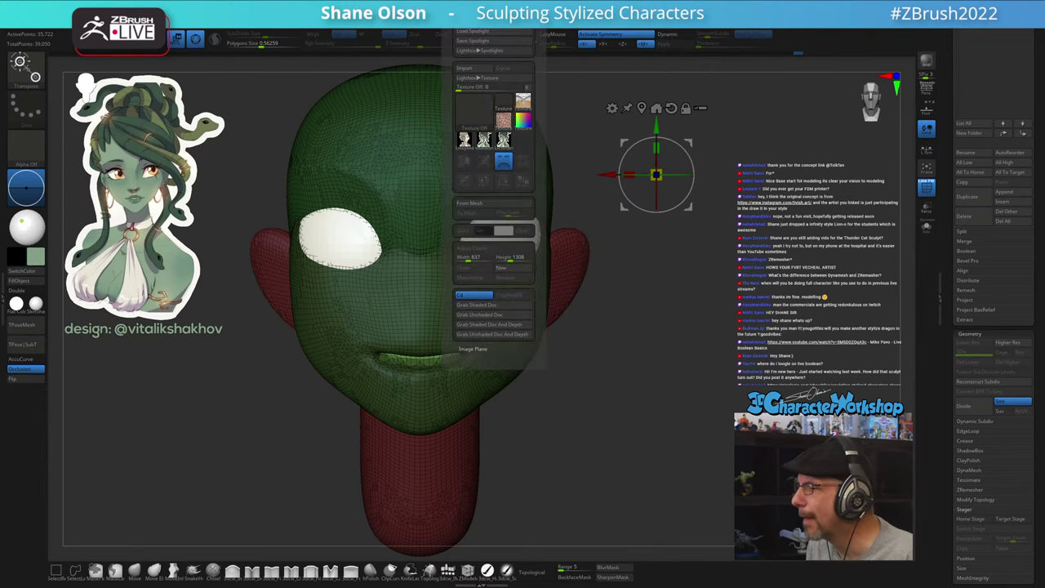
left_click(504, 140)
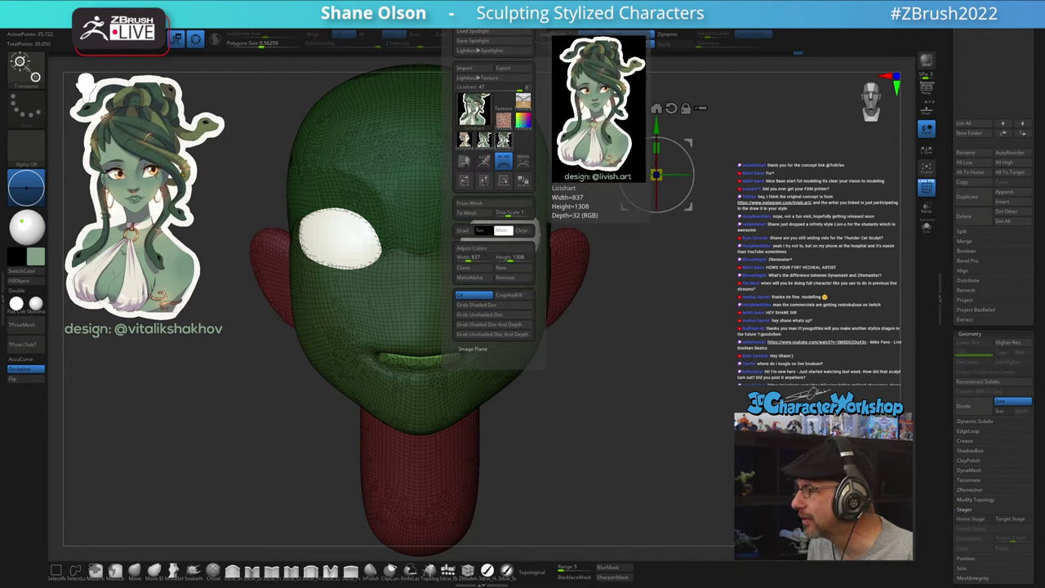
left_click(524, 162)
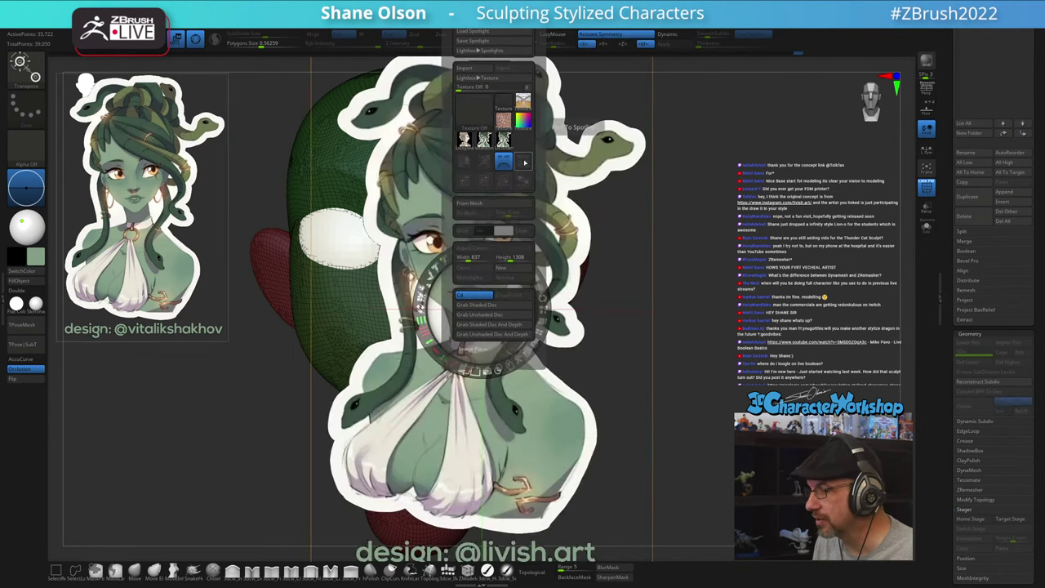
Scale down the new reference illustration and remove the old one from Spotlight
left_click_drag(500, 249, 446, 255)
left_click(151, 211)
left_click(188, 262)
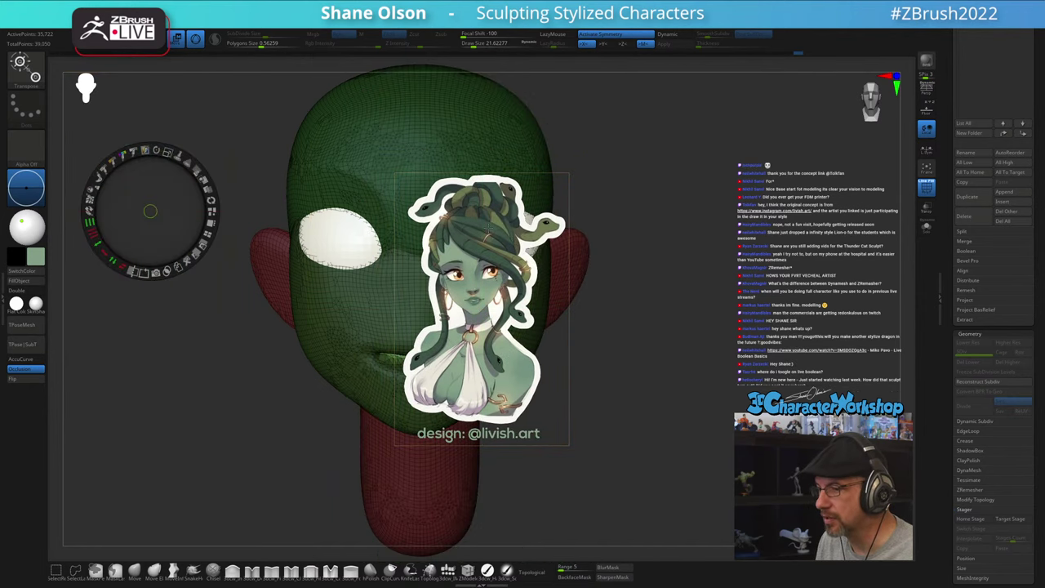
Place the new reference illustration beside the head, enlarge it slightly and leave Spotlight editing
left_click(490, 228)
left_click_drag(490, 227, 181, 182)
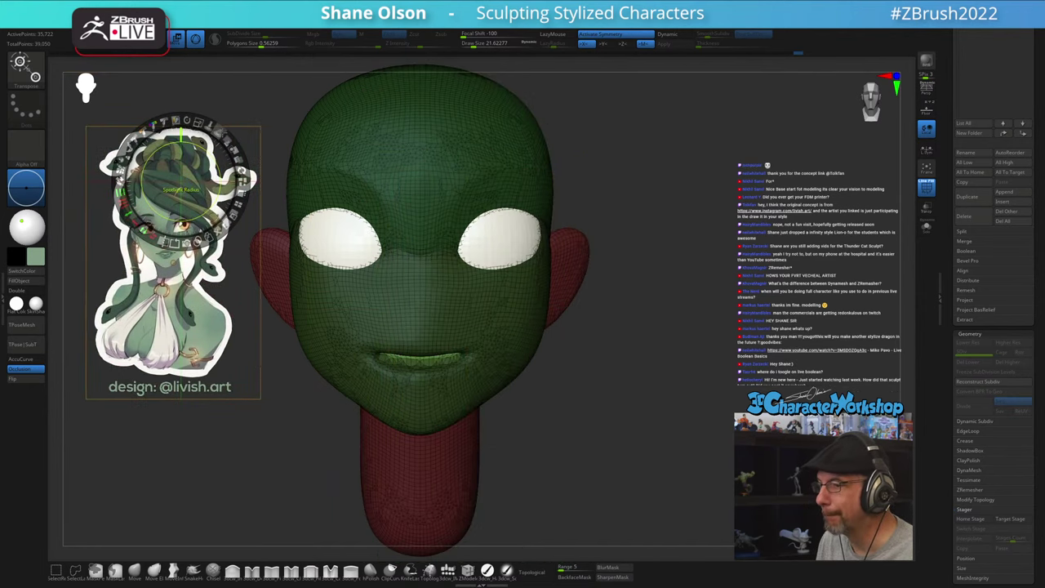
left_click_drag(198, 121, 229, 141)
left_click_drag(193, 156, 169, 101)
key("z")
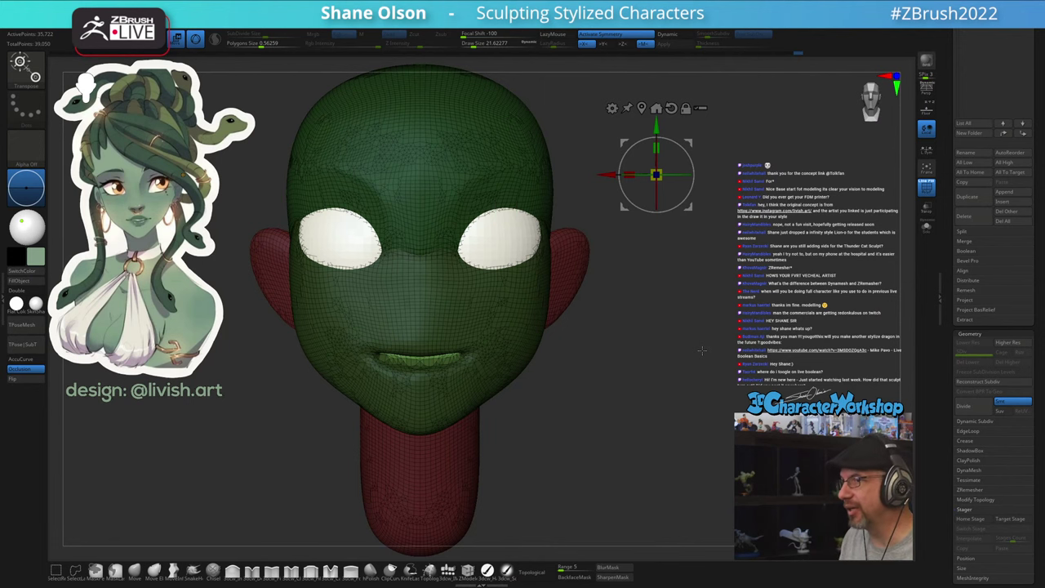
Return to sculpting, clear the mask from the head and smooth the corners of the mouth
key("q")
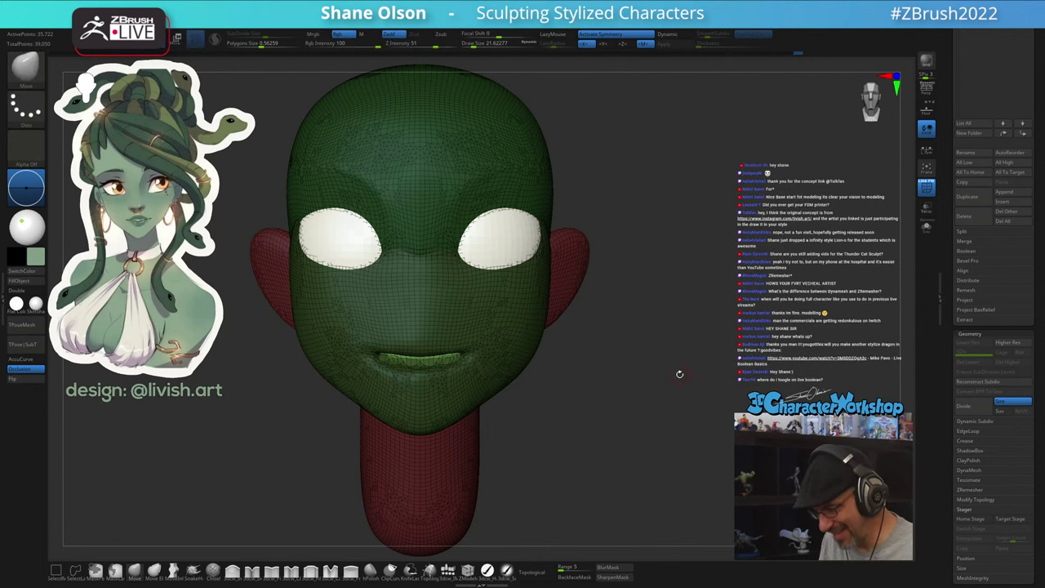
mouse_move(628, 386)
left_mouse_down("alt")
mouse_move(621, 381)
mouse_move(632, 424)
mouse_move(653, 420)
mouse_move(651, 404)
mouse_move(634, 460)
mouse_move(648, 485)
left_mouse_up("alt")
left_click_drag(698, 301, 700, 509, "alt")
left_click_drag(485, 306, 524, 308, "shift")
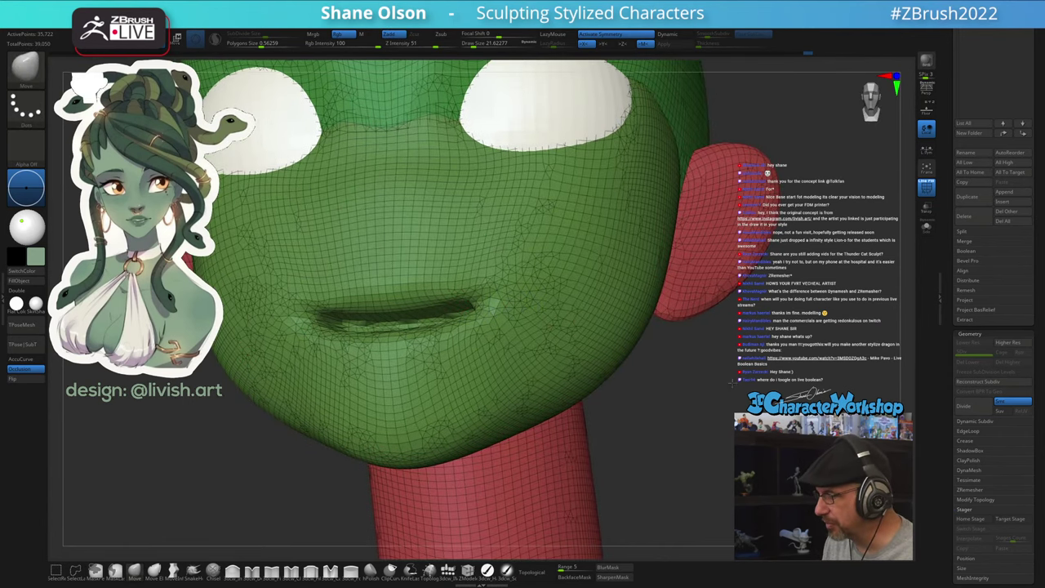
left_click_drag(732, 382, 734, 440, "alt")
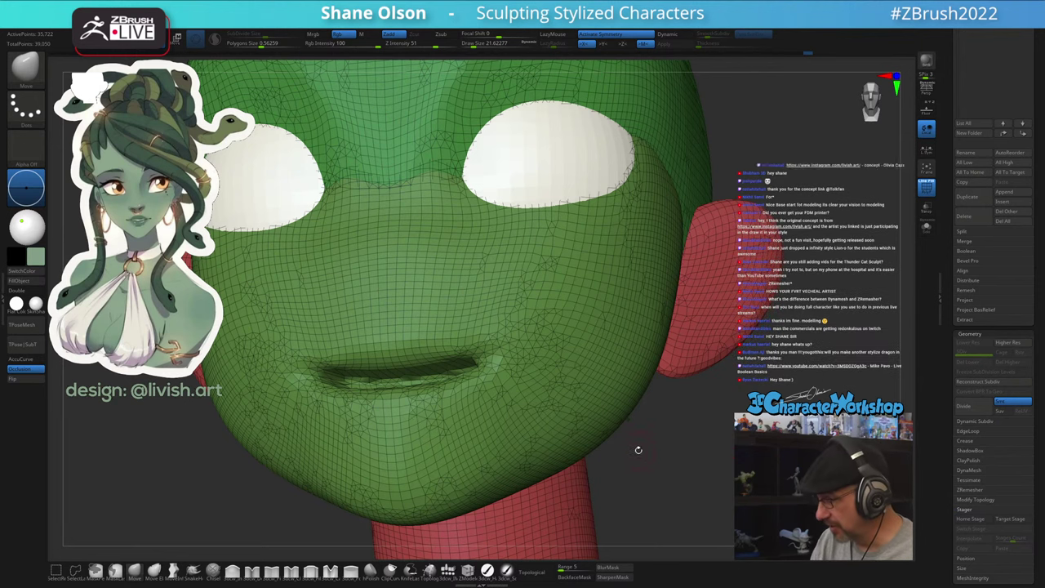
Smooth the inside of the mouth opening with the Smooth brush at a draw size of about 56
key("s")
left_click_drag(638, 452, 699, 460)
left_click_drag(436, 384, 463, 378, "shift")
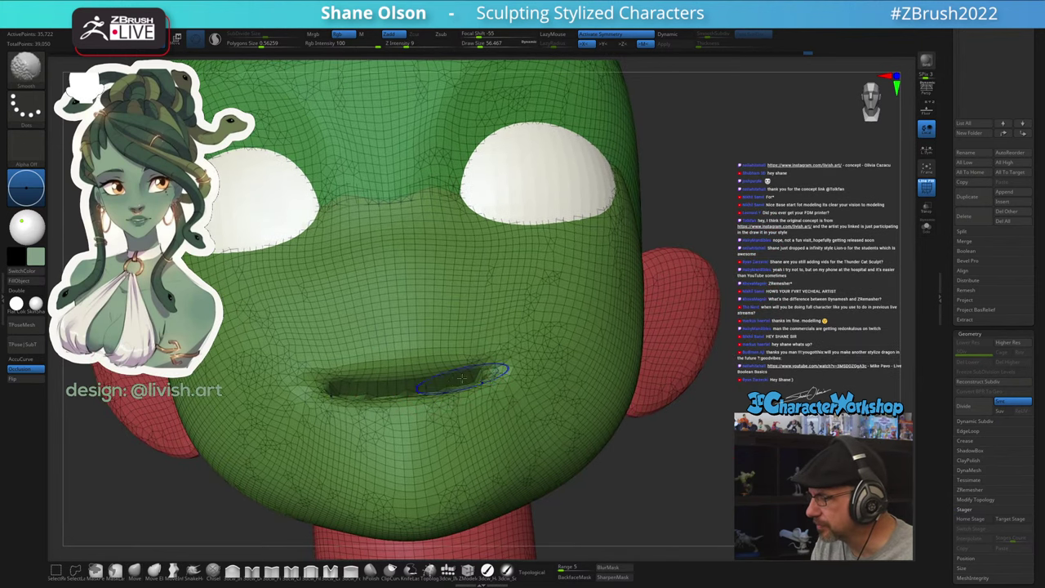
Enable Sculptris Pro for the Smooth brush with a SubDivide Size of about 0.50, and remesh the head at a Polygon Size of about 0.45
left_click(215, 38, "shift")
mouse_move(264, 34)
left_mouse_down()
mouse_move(274, 34)
mouse_move(259, 34)
left_mouse_up()
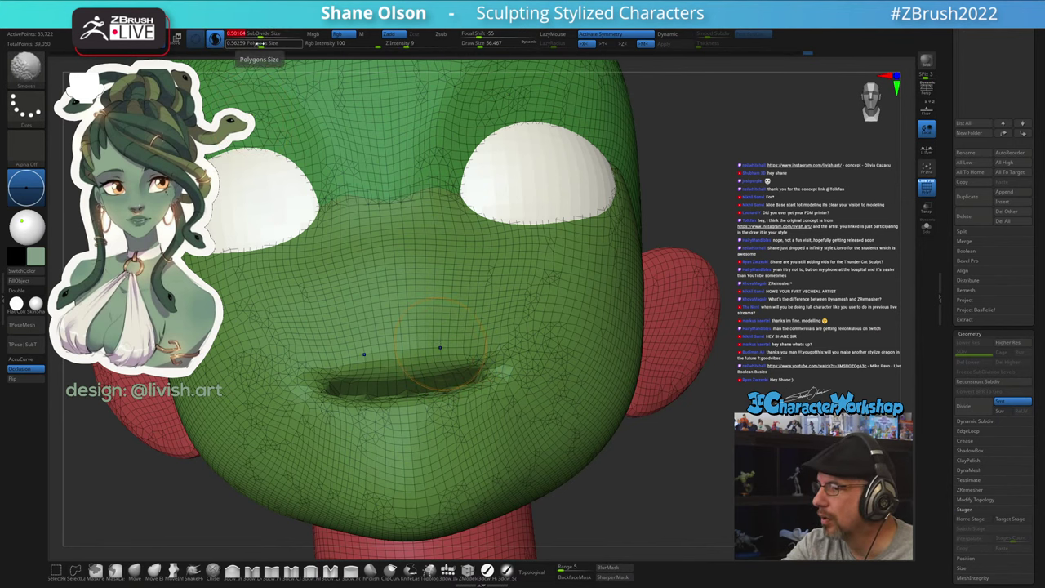
left_click(260, 44)
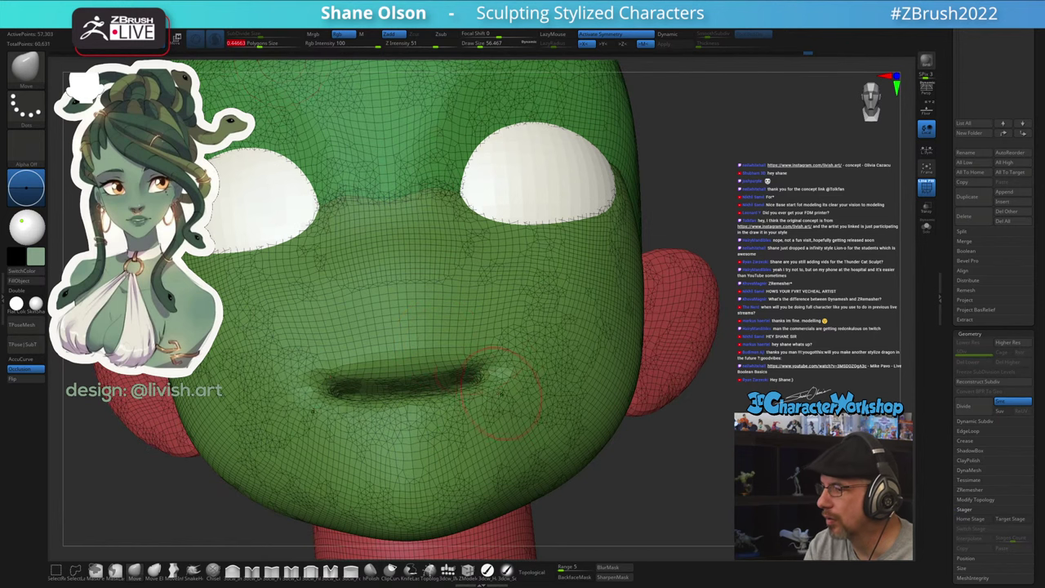
Smooth the remeshed mouth opening and lips toward the mouth corners
left_click_drag(441, 390, 472, 377, "shift")
right_click_drag(586, 395, 482, 307)
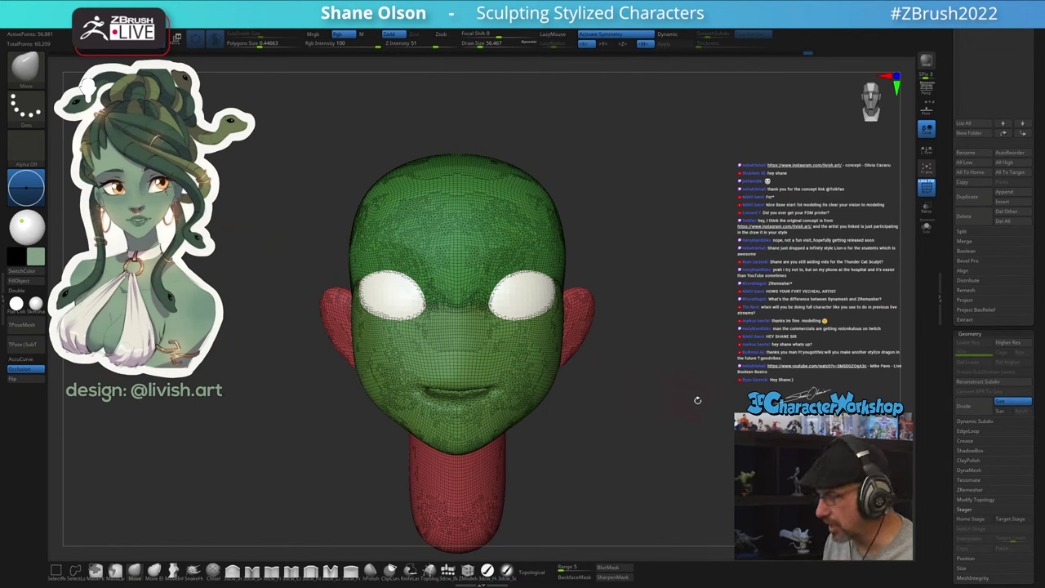
right_click_drag(698, 400, 672, 361, "alt")
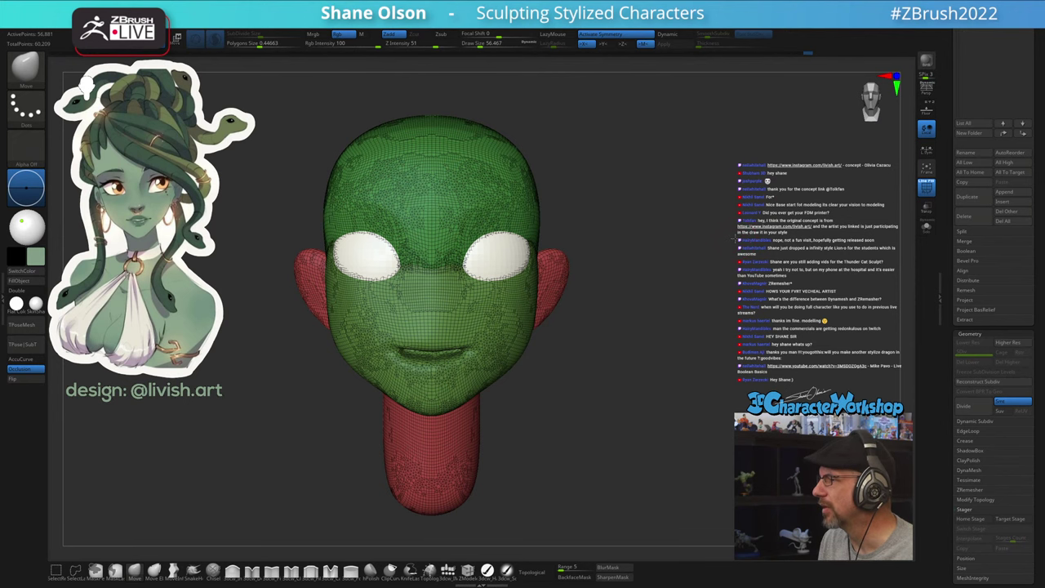
right_click_drag(736, 239, 713, 252, "ctrl")
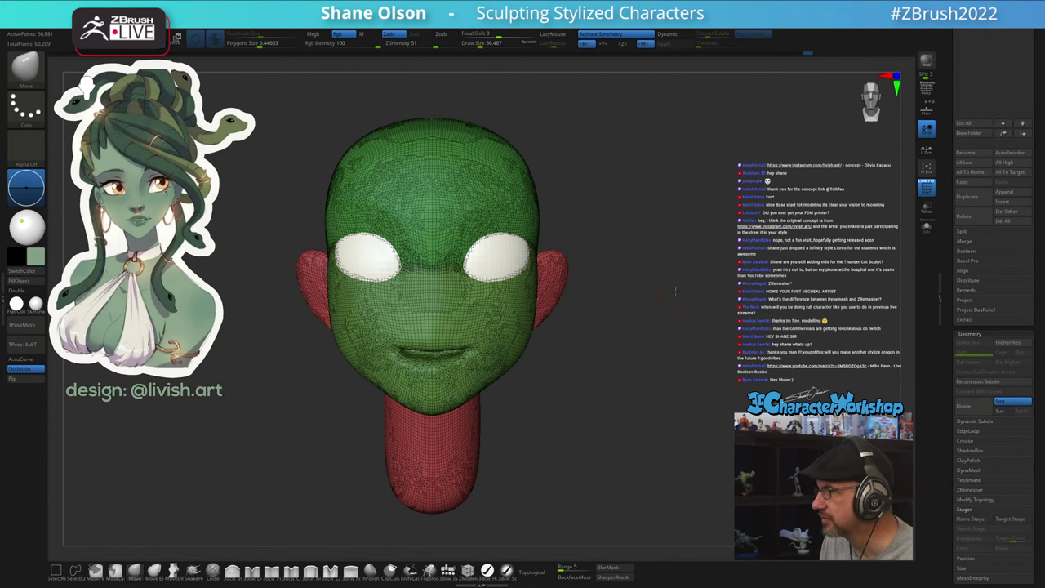
left_click_drag(676, 292, 678, 301, "alt")
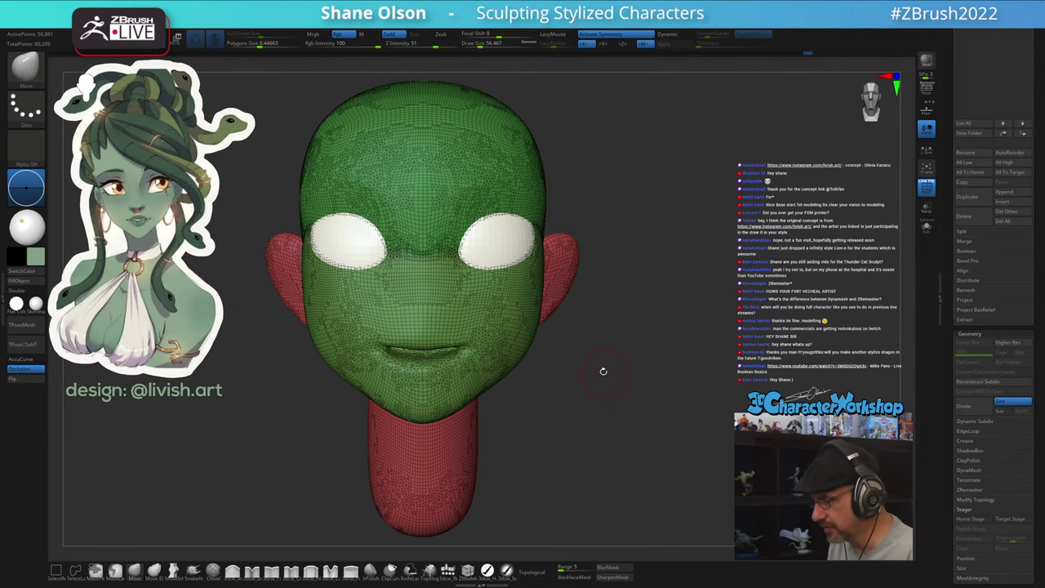
Fuse the head, ears and neck into one mesh with Remesh By Union and turn symmetry back on
mouse_move(633, 369)
left_mouse_down()
mouse_move(535, 370)
mouse_move(634, 365)
left_mouse_up()
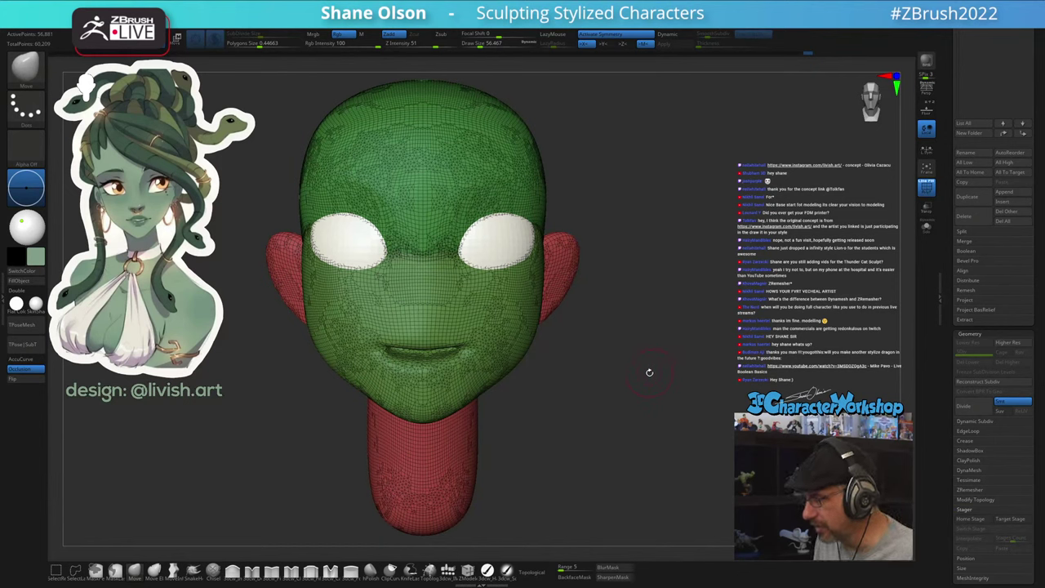
key("space")
key("w")
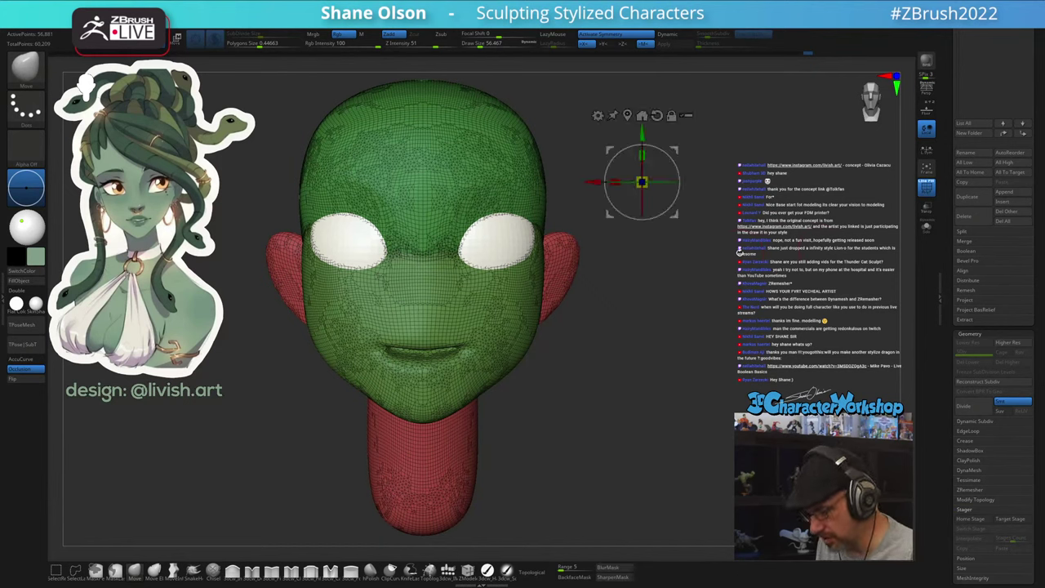
left_click(643, 114)
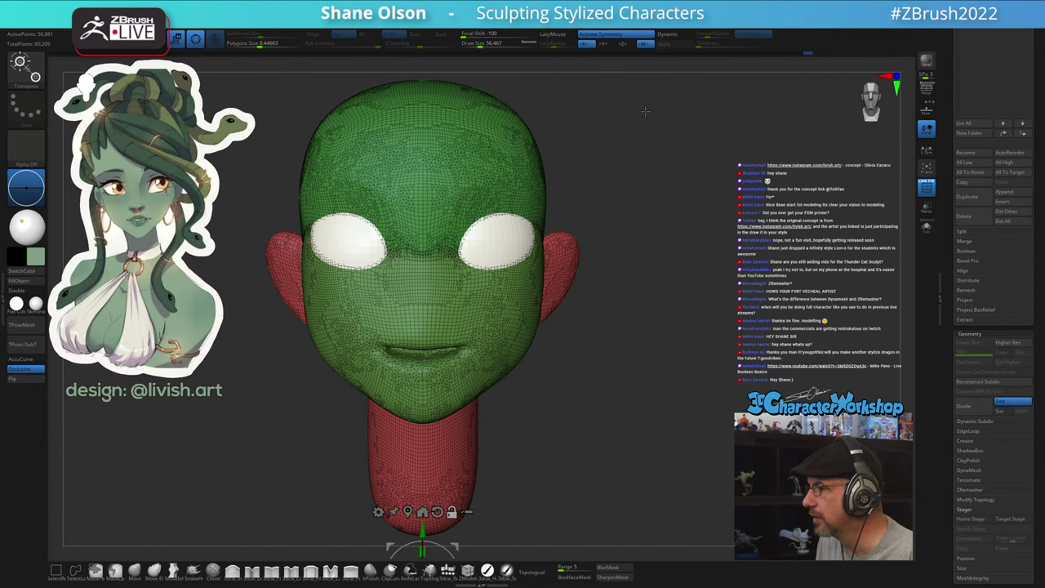
right_click_drag(653, 457, 622, 368, "ctrl")
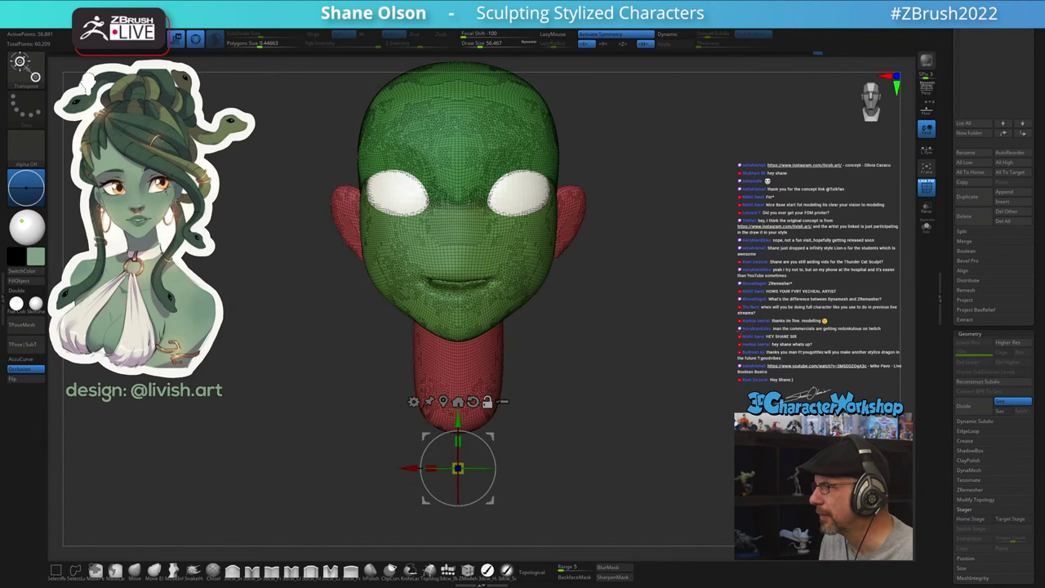
right_click_drag(677, 326, 623, 327)
left_click(393, 433)
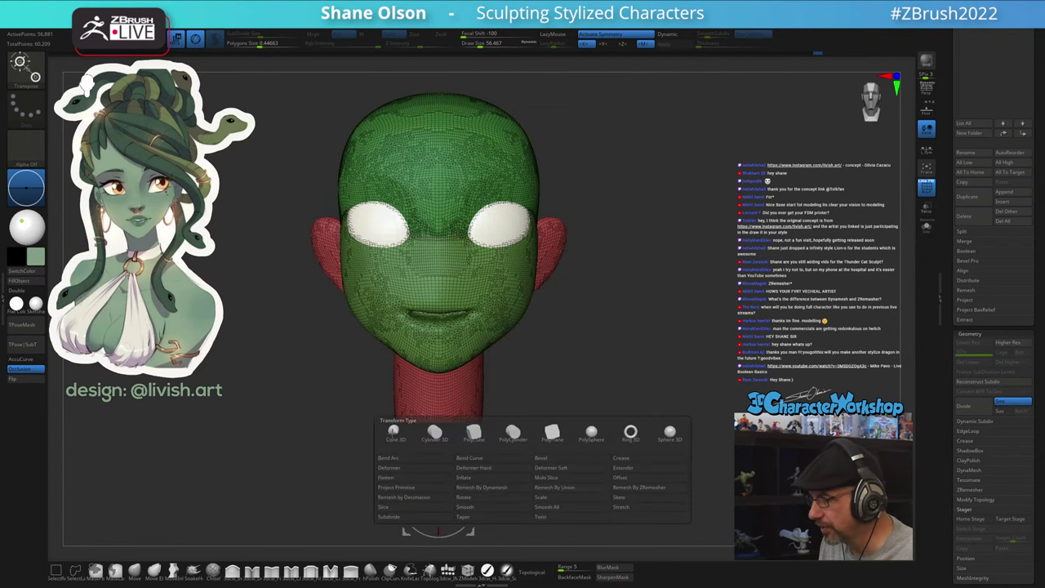
left_click(554, 488)
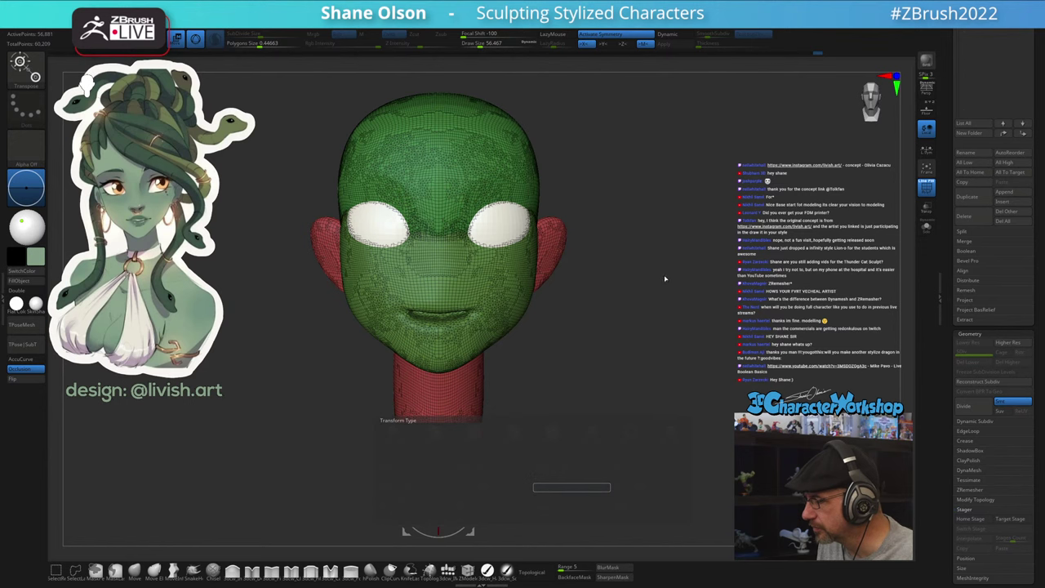
left_click(395, 213)
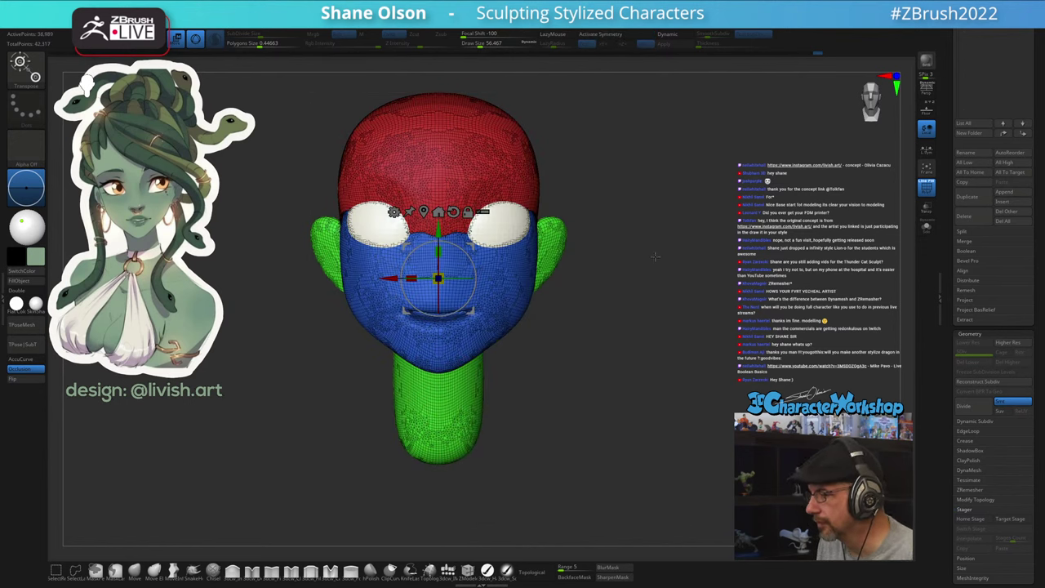
key("x")
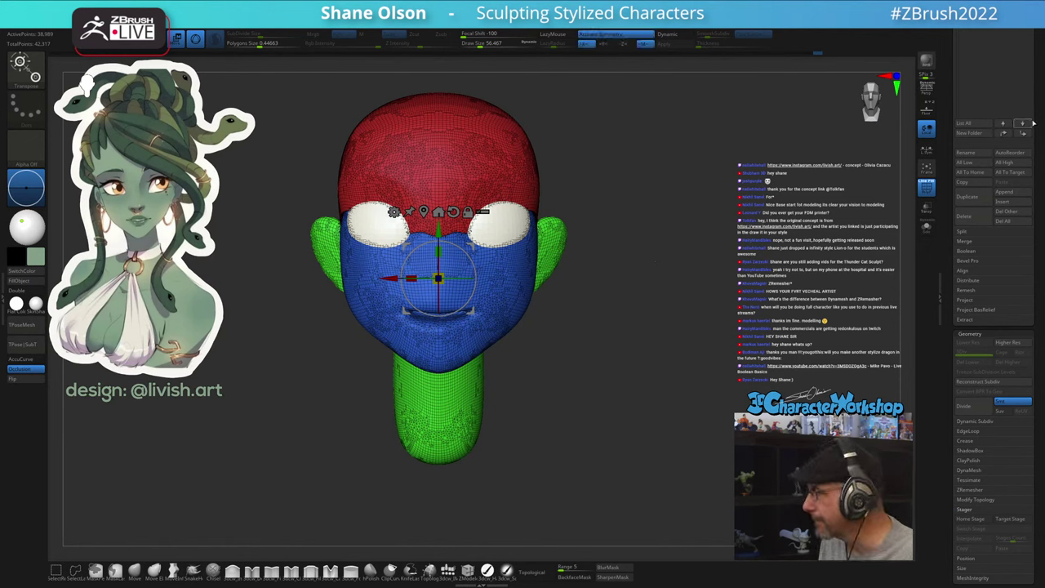
Save the tool under the name GreenGirl
left_click_drag(951, 127, 953, 212)
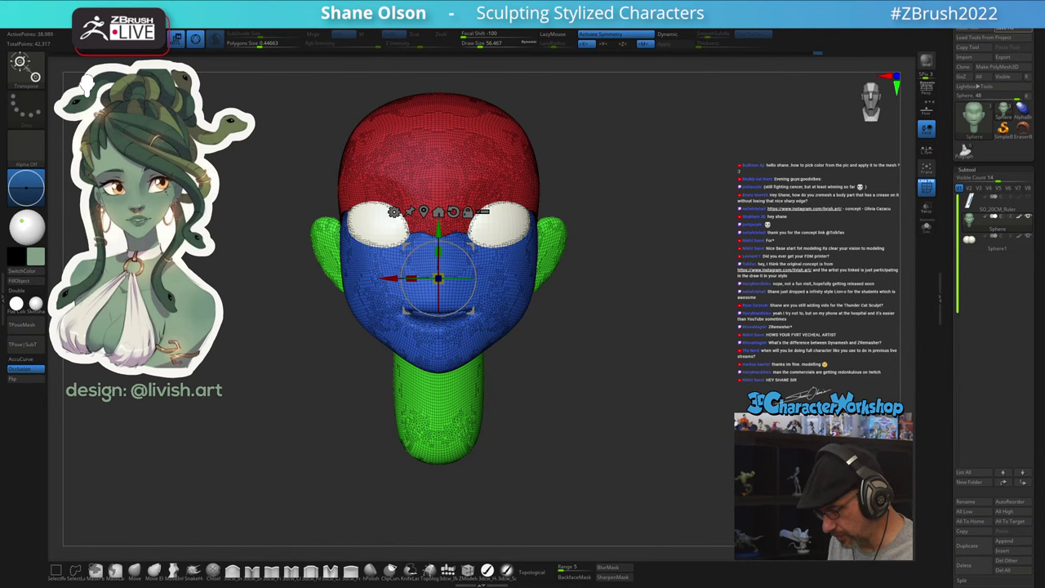
key("Return")
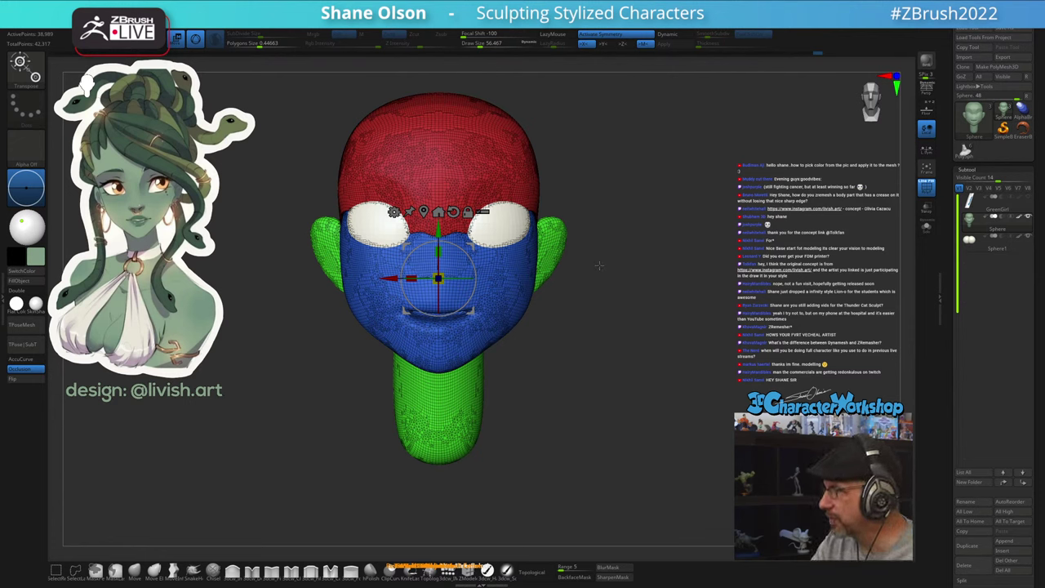
mouse_move(598, 336)
left_mouse_down()
mouse_move(591, 351)
mouse_move(592, 331)
mouse_move(594, 343)
left_mouse_up()
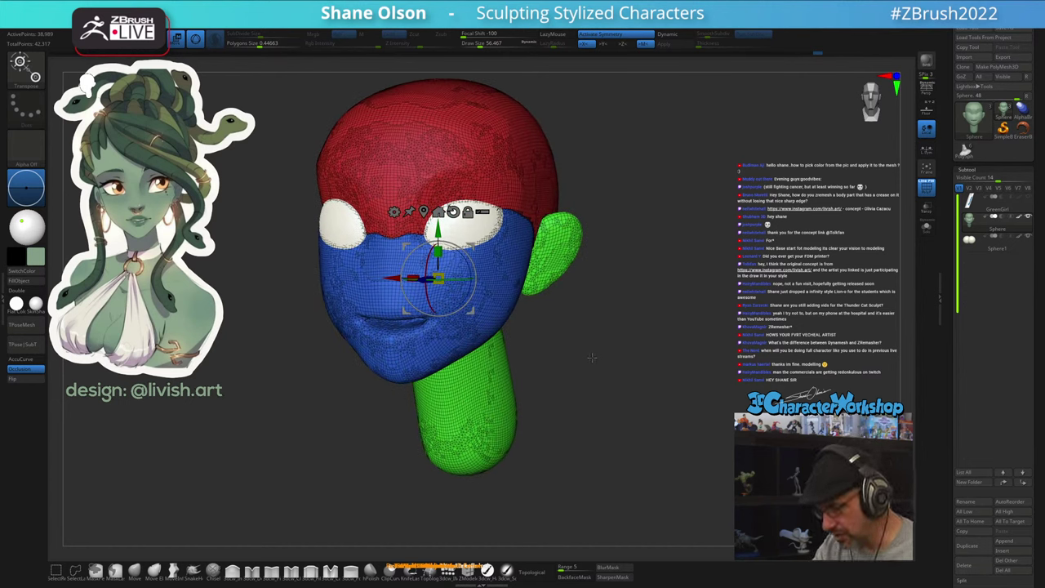
Shift the Medusa reference illustration slightly down and to the right in Spotlight, keeping it beside the head
key("z")
key("z")
key("z")
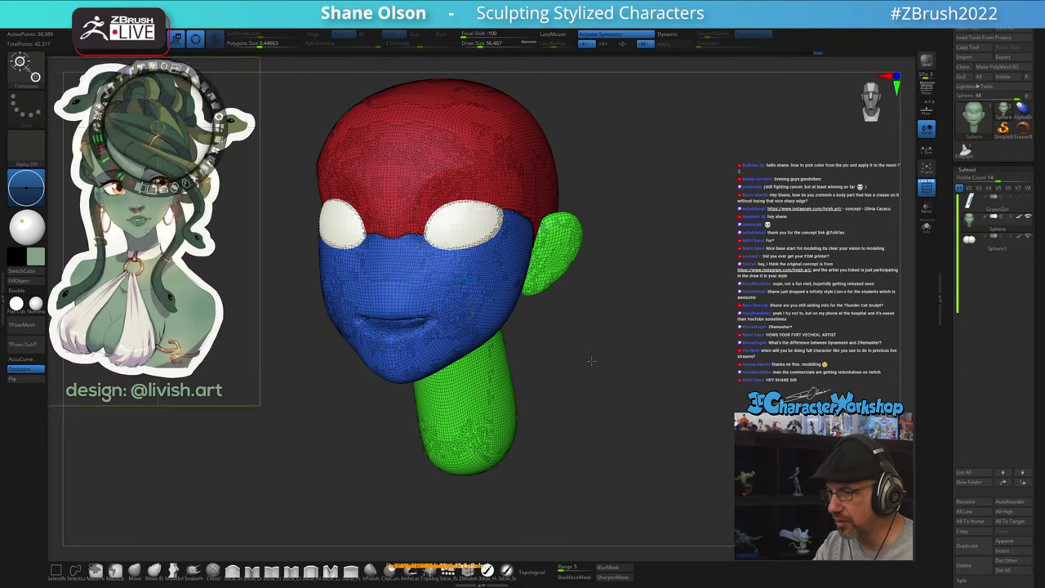
left_click_drag(160, 128, 299, 376)
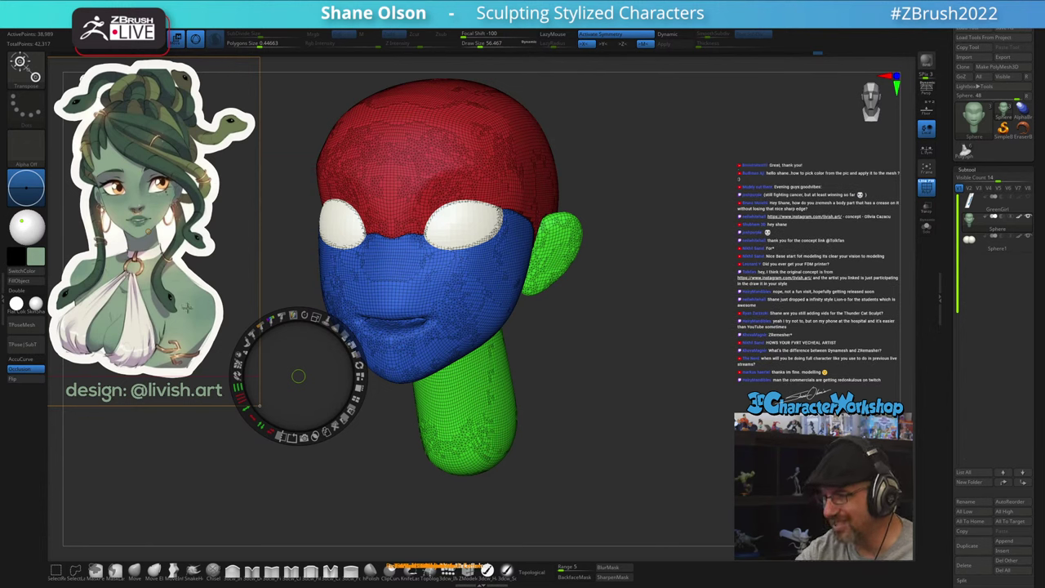
left_click_drag(155, 273, 182, 300)
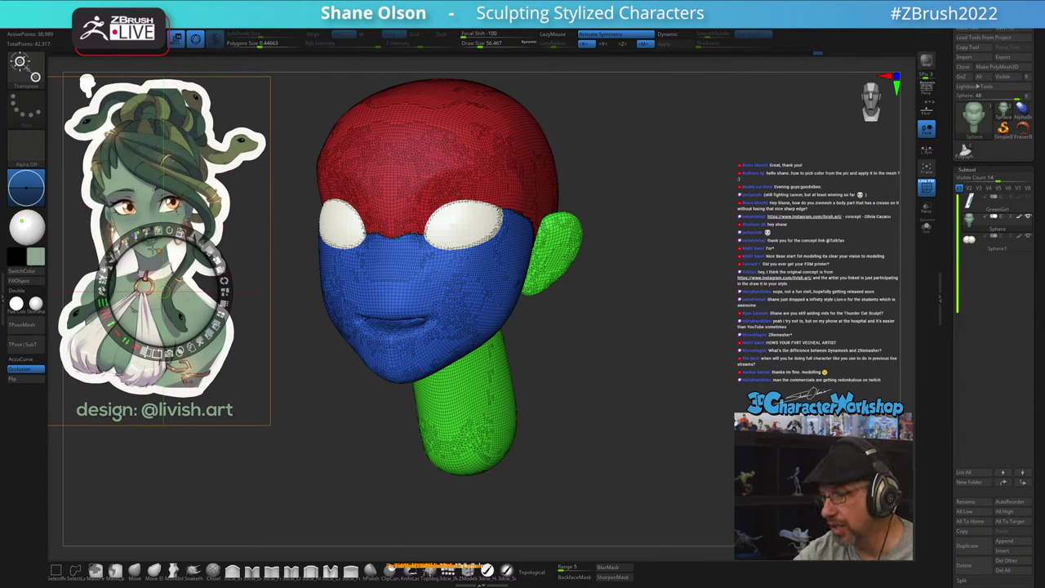
key("z")
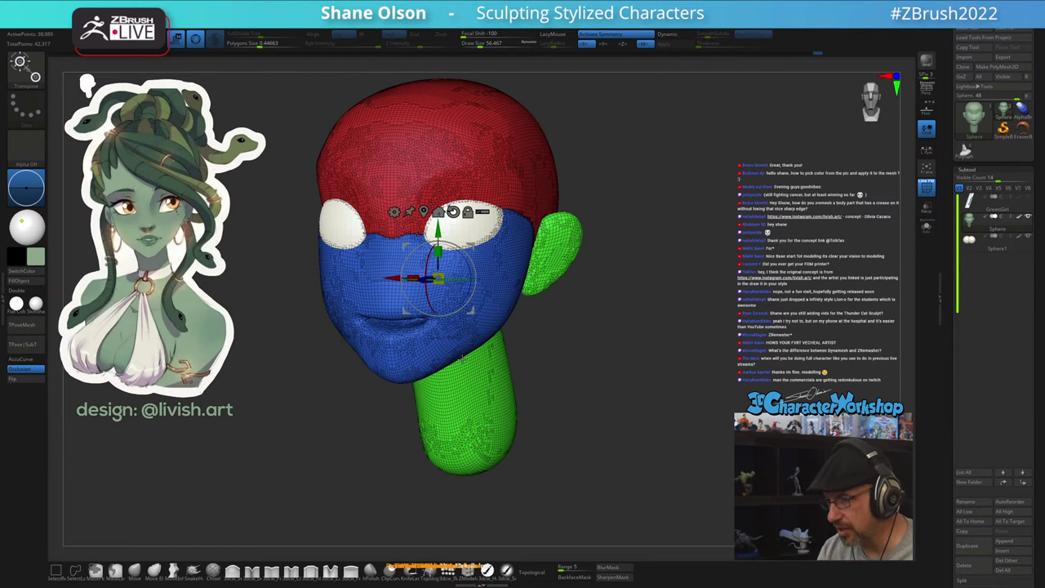
Return to sculpting, set the draw size to about 44 and the Smooth brush's SubDivide Size to about 0.13
left_click_drag(618, 420, 628, 421, "shift")
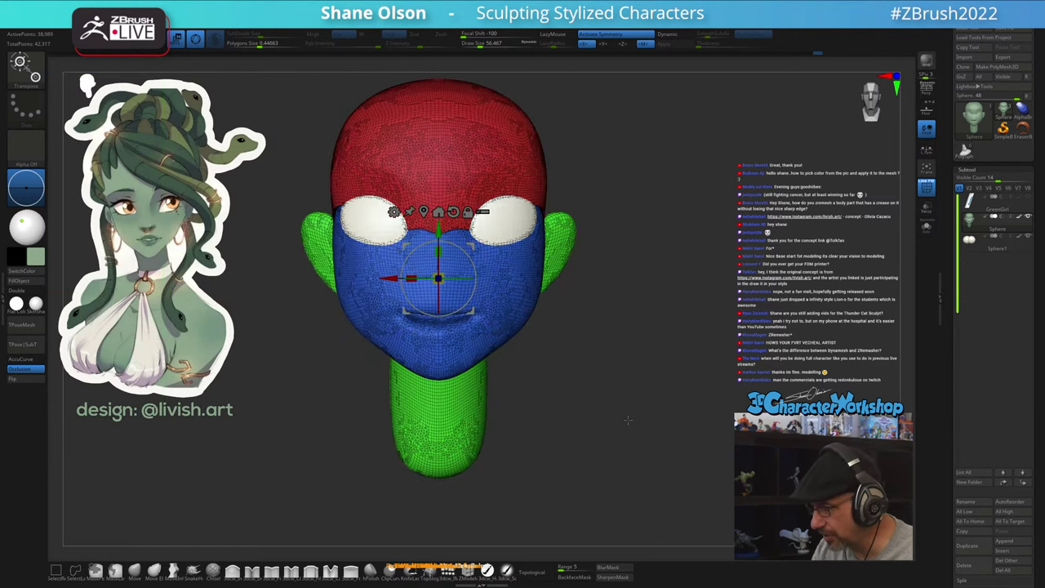
key("shift+f")
mouse_move(628, 410)
left_mouse_down("alt")
mouse_move(618, 443)
mouse_move(569, 437)
mouse_move(627, 427)
mouse_move(593, 427)
mouse_move(574, 411)
mouse_move(596, 437)
left_mouse_up("alt")
key("q")
left_click_drag(567, 383, 590, 423, "alt")
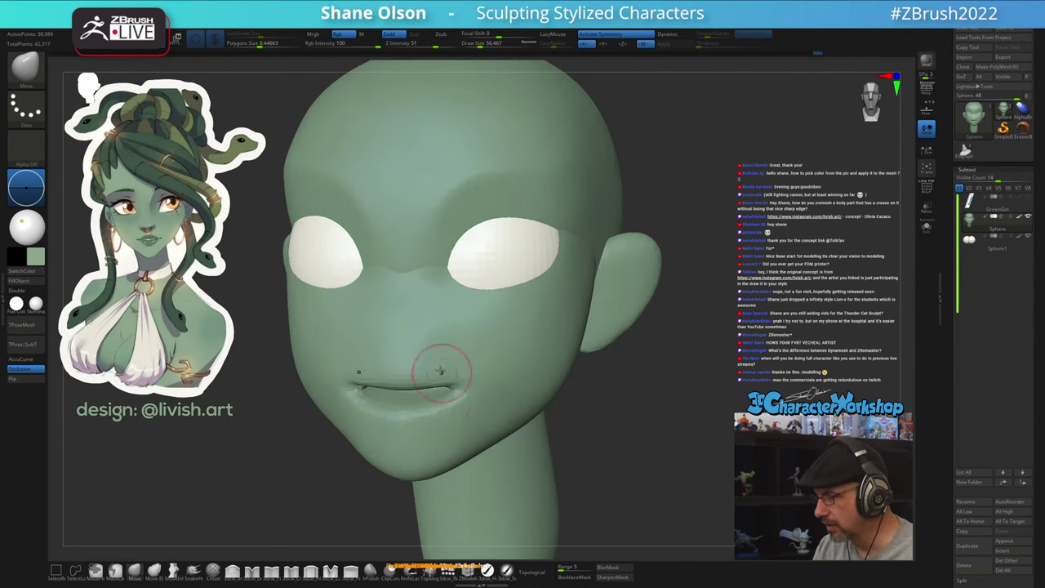
key("shift+f")
key("s")
left_click_drag(436, 315, 433, 314)
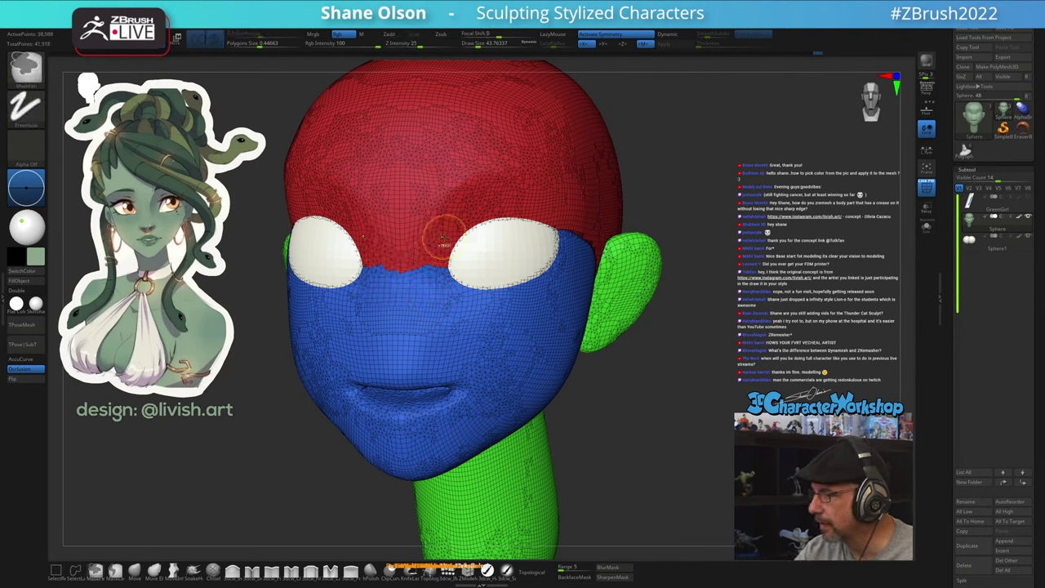
left_click_drag(443, 237, 448, 255, "shift")
left_click(260, 34, "shift")
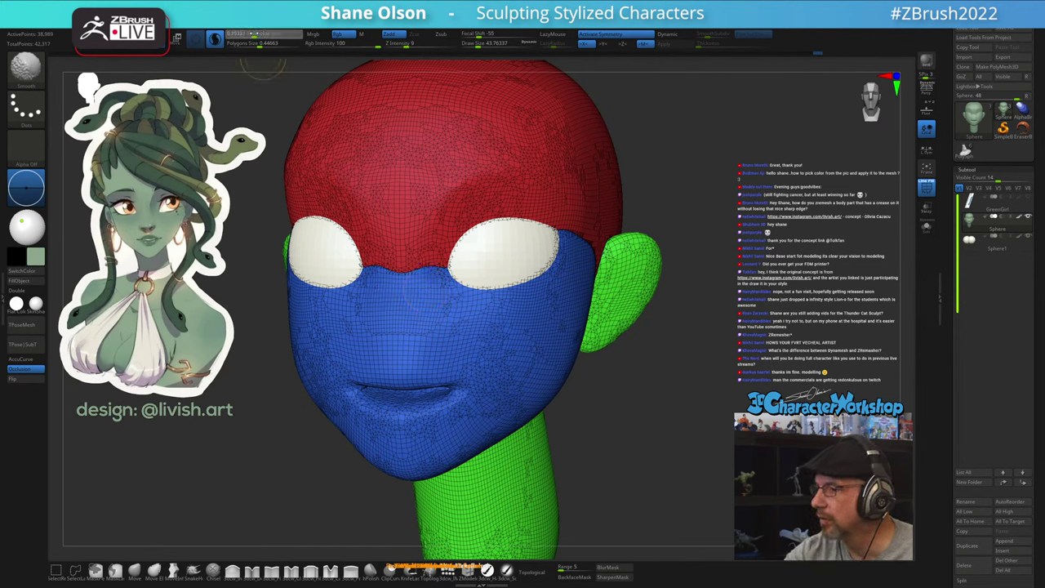
left_click_drag(254, 34, 237, 34, "shift")
Smooth the nose bridge, brow, temples, front of the ears and area under the eyes to refine their mesh
mouse_move(415, 282)
left_mouse_down("shift")
mouse_move(424, 263)
mouse_move(441, 265)
mouse_move(437, 226)
mouse_move(505, 188)
mouse_move(500, 202)
left_mouse_up("shift")
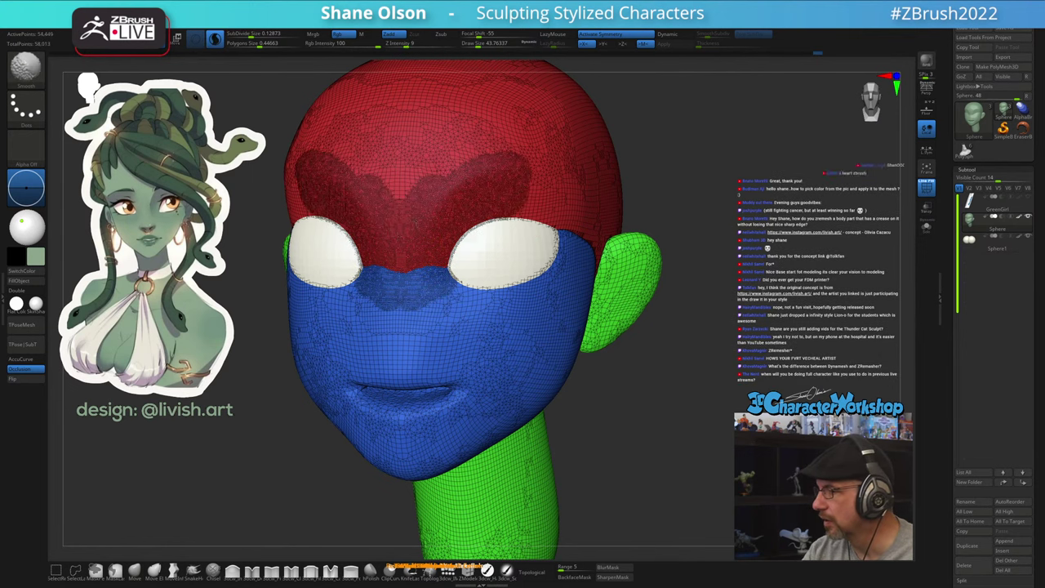
left_click_drag(416, 221, 419, 187, "ctrl")
right_click_drag(466, 179, 420, 186)
mouse_move(454, 199)
left_mouse_down("shift")
mouse_move(590, 258)
mouse_move(600, 283)
mouse_move(587, 298)
left_mouse_up("shift")
right_click_drag(572, 299, 514, 296)
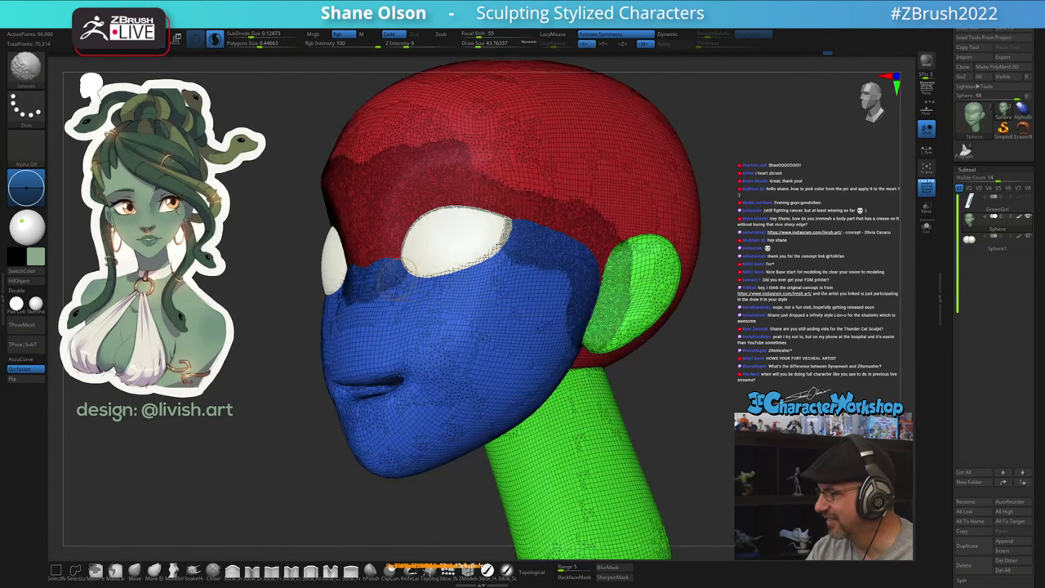
mouse_move(382, 286)
left_mouse_down("shift")
mouse_move(474, 281)
mouse_move(530, 243)
left_mouse_up("shift")
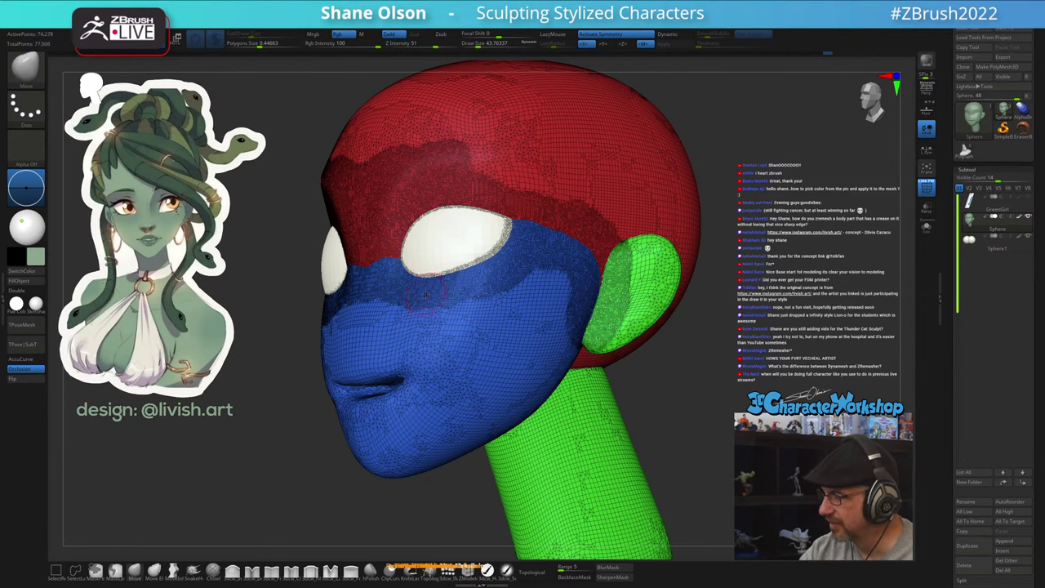
Smooth around the mouth, chin and cheeks to extend the finer mesh over the lower face
right_click_drag(411, 245, 473, 247)
mouse_move(338, 319)
left_mouse_down("shift")
mouse_move(340, 358)
mouse_move(372, 340)
mouse_move(400, 371)
mouse_move(353, 390)
left_mouse_up("shift")
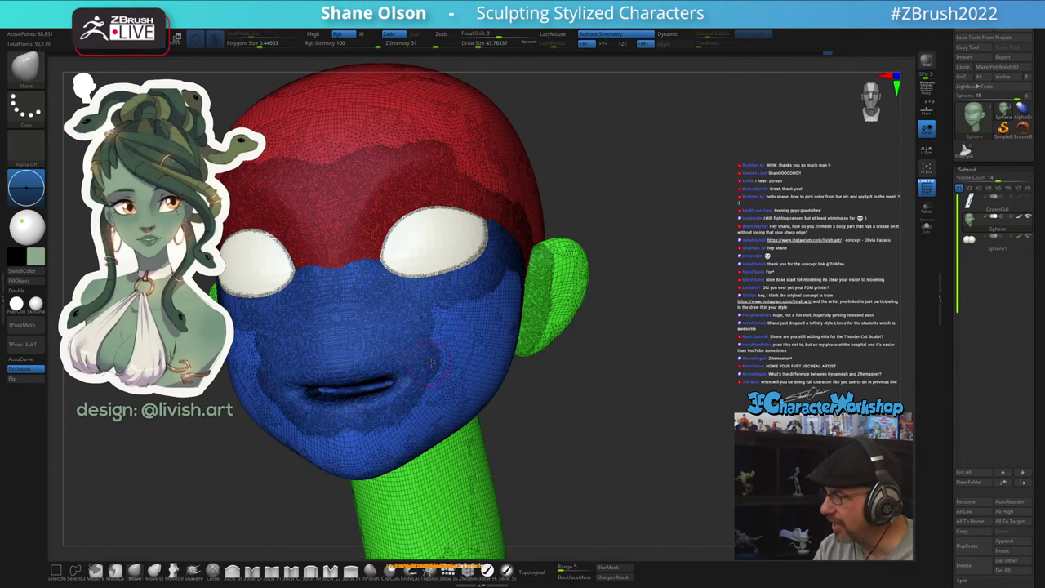
mouse_move(408, 360)
right_mouse_down("alt")
mouse_move(478, 339)
mouse_move(449, 337)
right_mouse_up("alt")
mouse_move(445, 402)
left_mouse_down("shift")
mouse_move(437, 436)
mouse_move(512, 314)
mouse_move(565, 257)
mouse_move(582, 286)
mouse_move(533, 380)
mouse_move(477, 436)
mouse_move(610, 284)
left_mouse_up("shift")
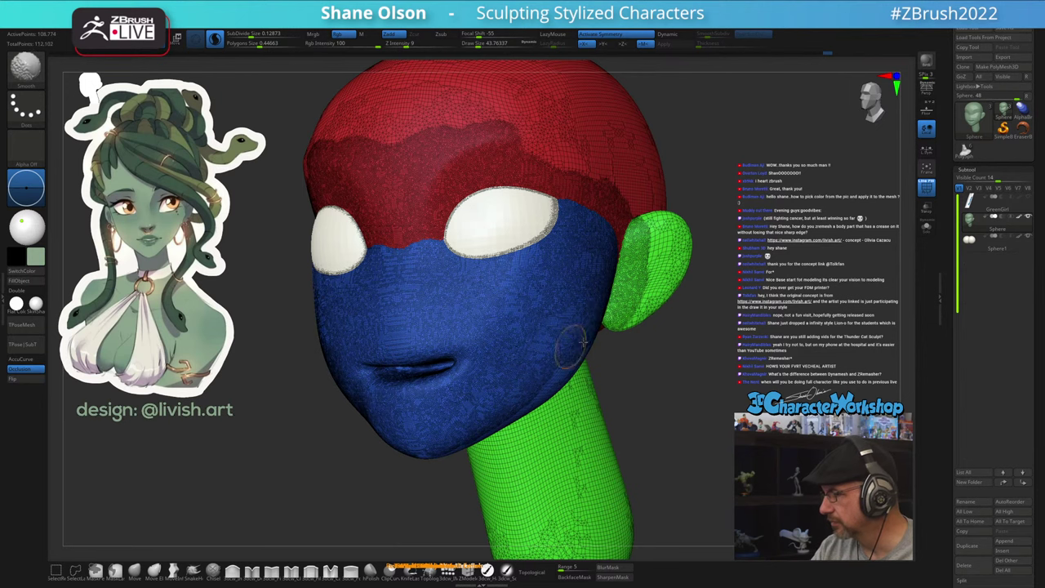
Smooth the side of the forehead, the ears and the jawline to even out the finer mesh there
right_click_drag(581, 343, 523, 339)
left_click_drag(514, 135, 593, 162, "shift")
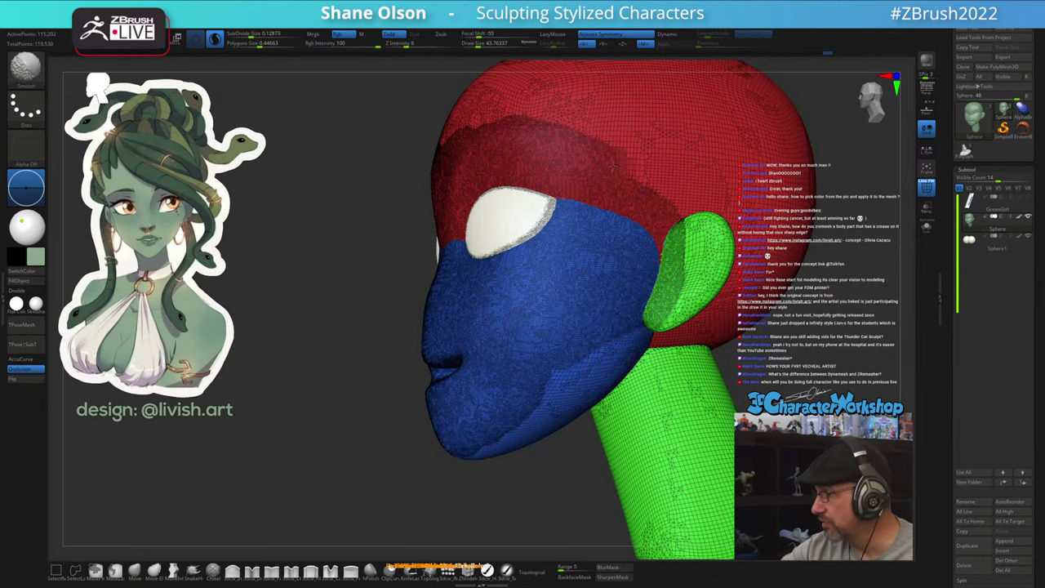
mouse_move(545, 132)
left_mouse_down("shift")
mouse_move(660, 169)
mouse_move(693, 235)
mouse_move(699, 277)
mouse_move(713, 253)
left_mouse_up("shift")
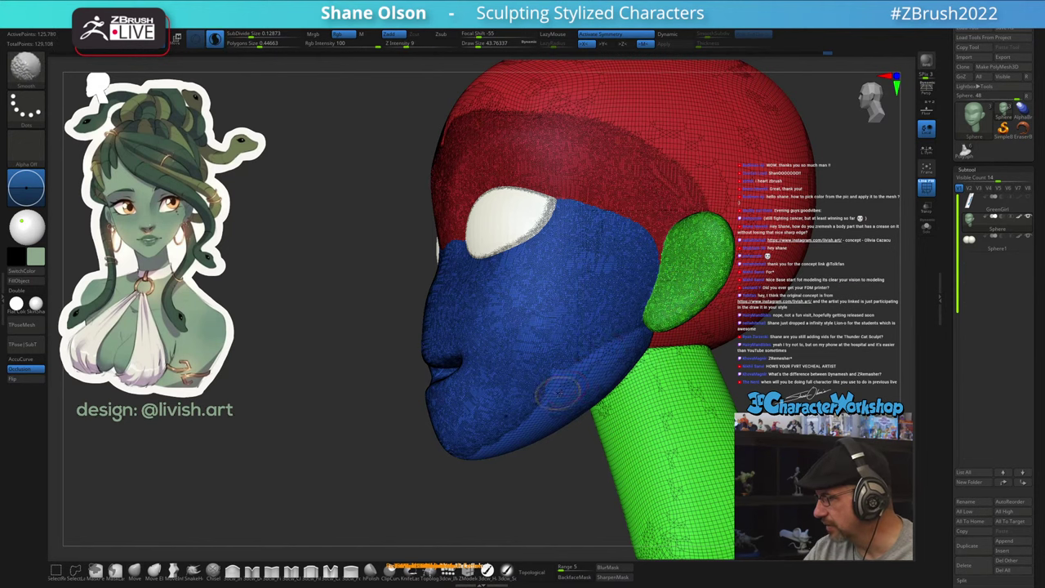
mouse_move(559, 393)
left_mouse_down("shift")
mouse_move(596, 361)
mouse_move(529, 420)
left_mouse_up("shift")
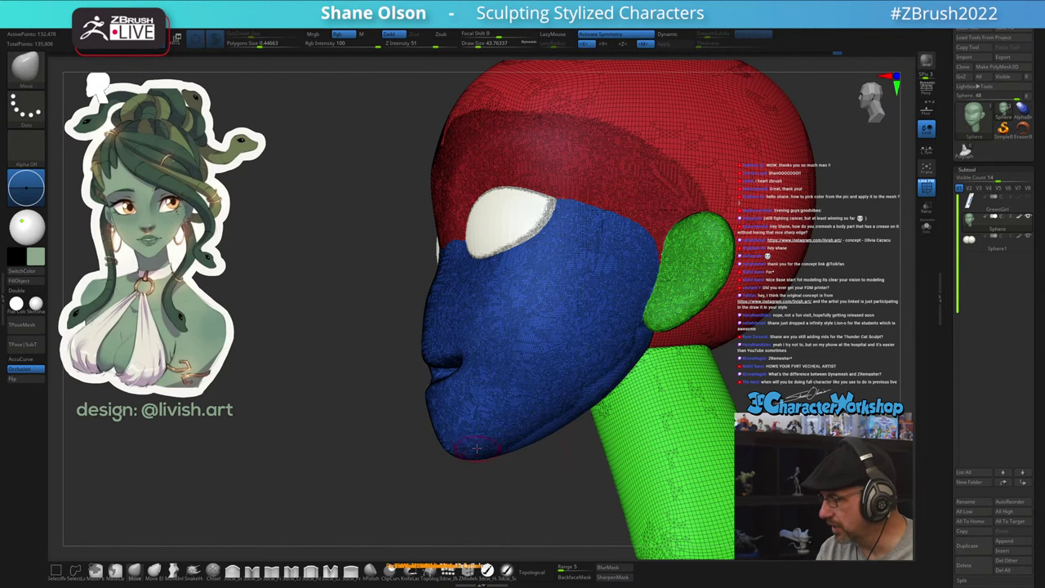
left_click_drag(592, 466, 510, 470)
mouse_move(565, 242)
left_mouse_down("shift")
mouse_move(564, 289)
mouse_move(539, 273)
mouse_move(570, 318)
mouse_move(584, 314)
left_mouse_up("shift")
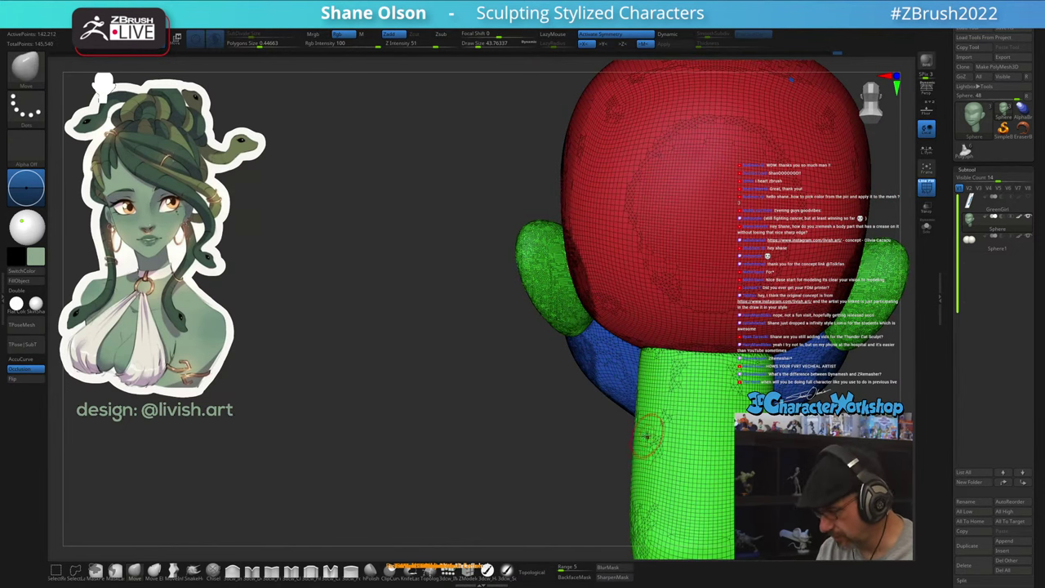
Raise the Smooth brush's SubDivide Size to about 0.35 and smooth the seam where the neck meets the head
mouse_move(616, 443)
left_mouse_down()
mouse_move(653, 439)
mouse_move(658, 409)
left_mouse_up()
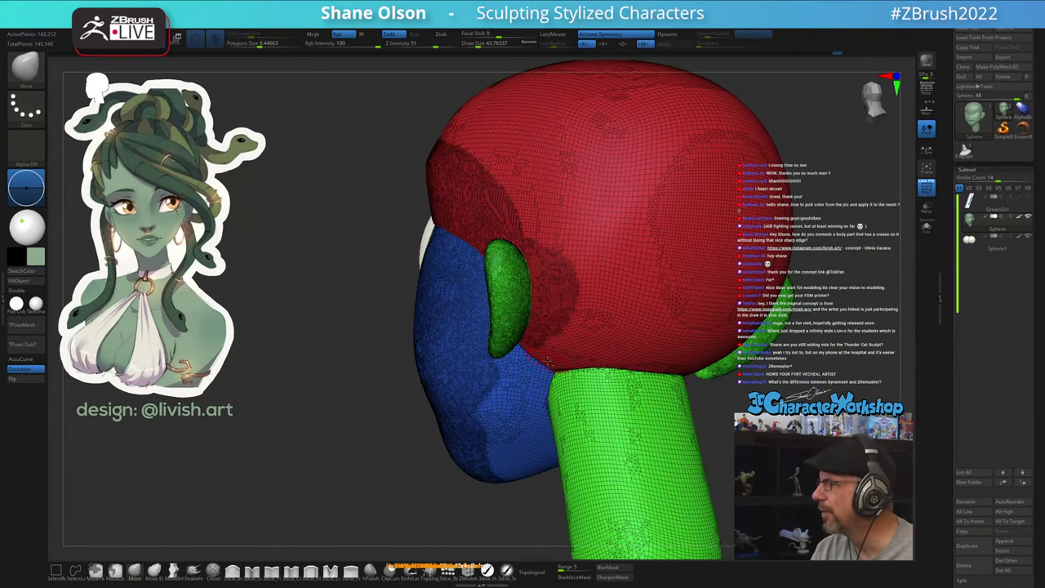
mouse_move(548, 362)
right_mouse_down("alt")
mouse_move(515, 323)
mouse_move(552, 329)
right_mouse_up("alt")
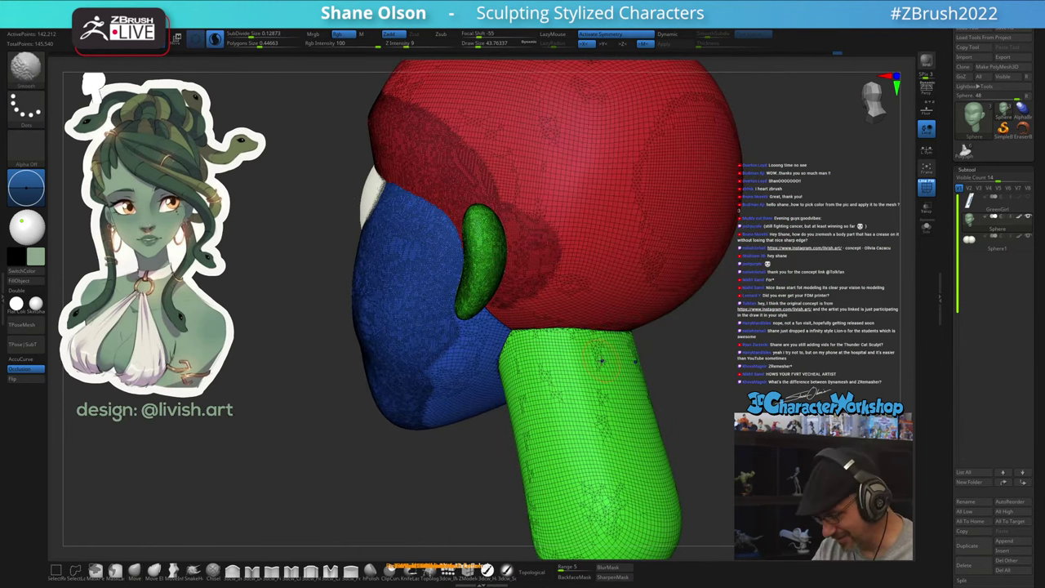
key("shift+f")
key("shift")
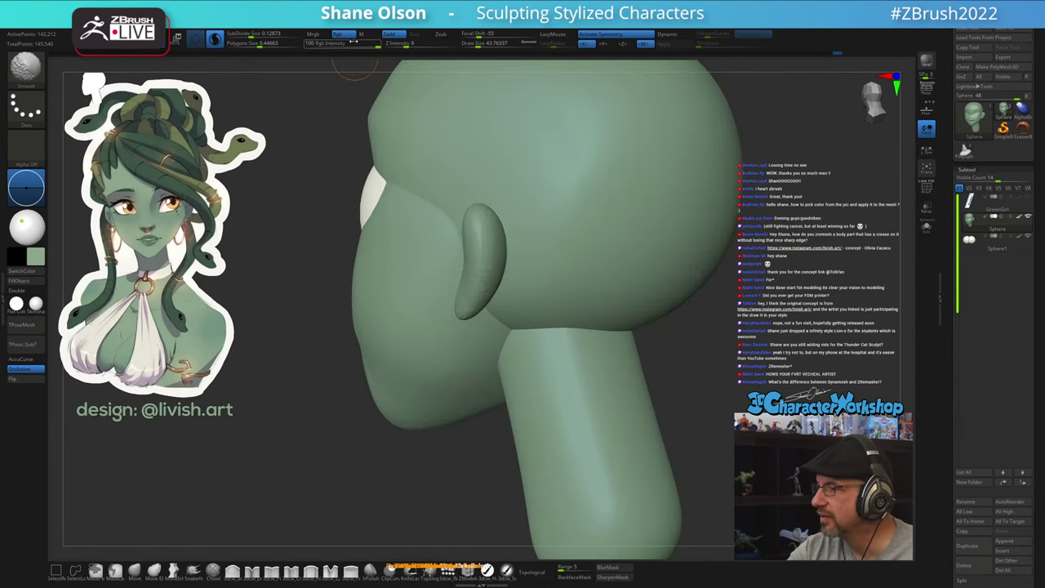
left_click(254, 34)
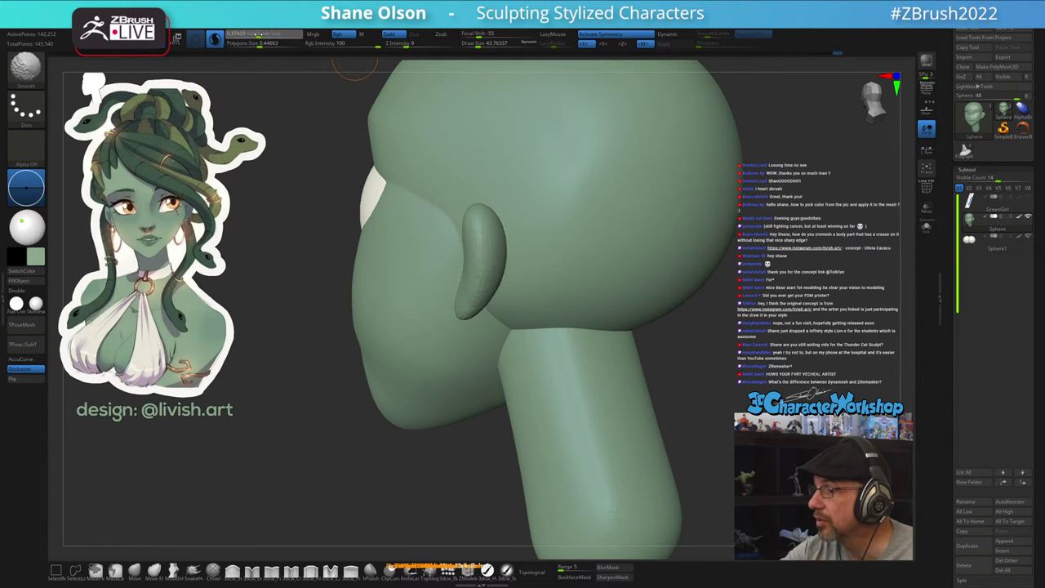
left_click_drag(258, 34, 256, 35)
key("shift+f")
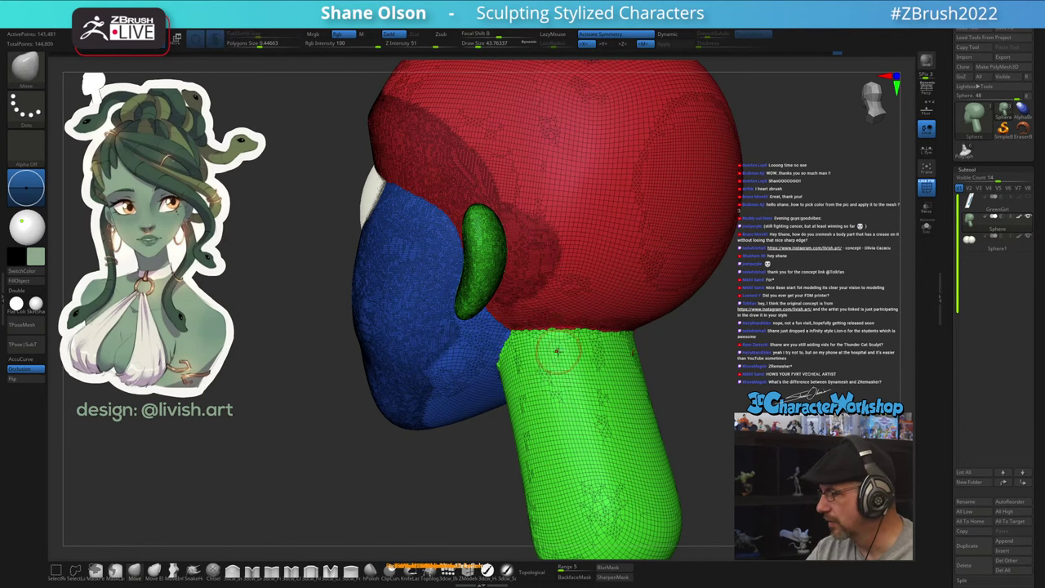
right_click_drag(558, 352, 482, 395)
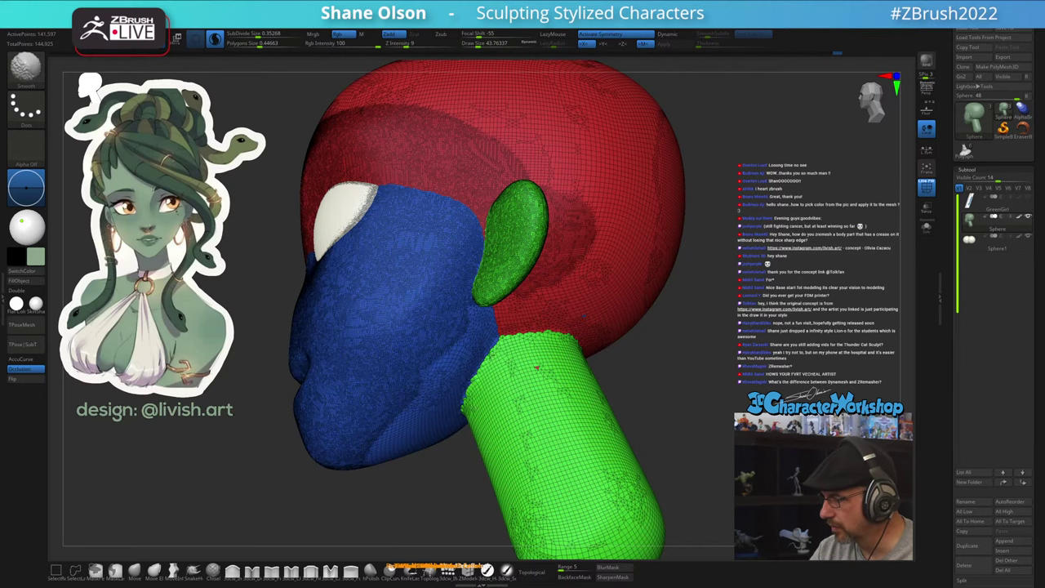
Select the Move brush for further shaping of the head
key("b")
key("m")
key("v")
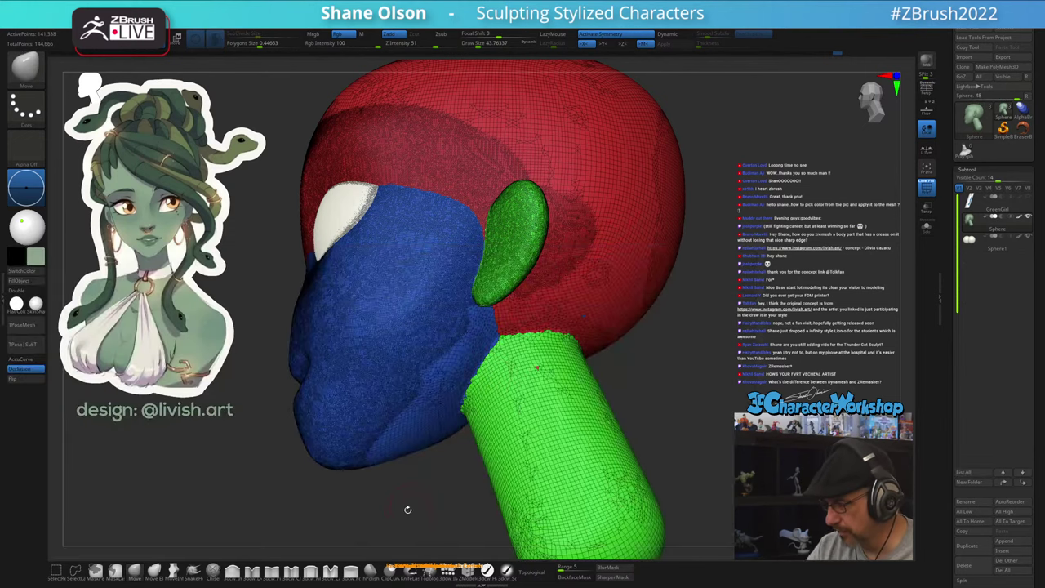
Enlarge the Move brush to a draw size of about 97 and pull down the corner where the jaw meets the neck
key("s")
left_click_drag(424, 505, 425, 505)
right_click_drag(445, 457, 458, 477)
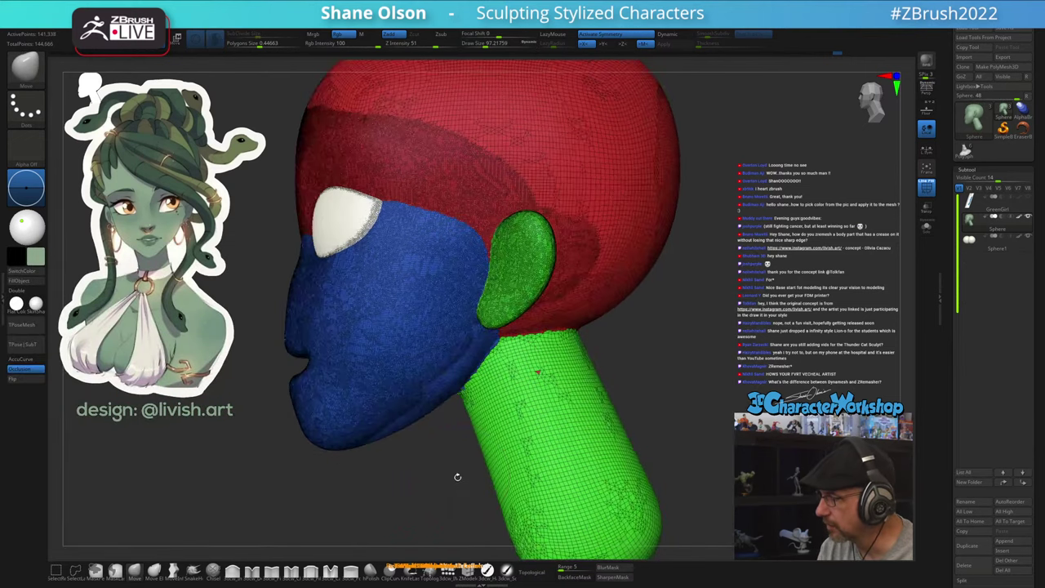
left_click_drag(462, 394, 463, 411)
Raise the draw size to about 132 and smooth the transition from the underside of the jaw into the neck
key("s")
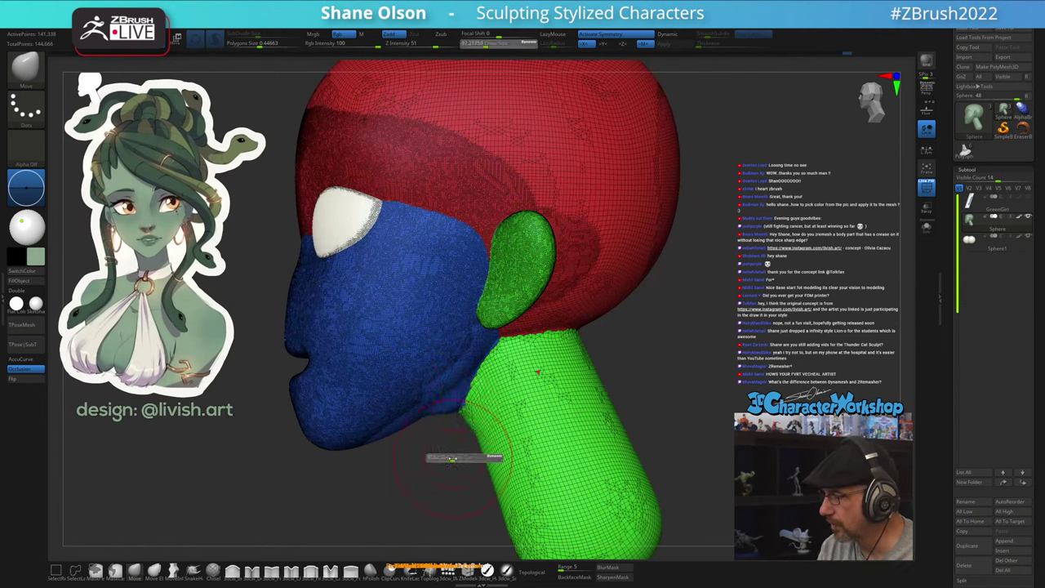
left_click_drag(450, 459, 455, 458)
key("shift")
left_click_drag(465, 401, 460, 420, "shift")
left_click_drag(407, 43, 410, 43, "shift")
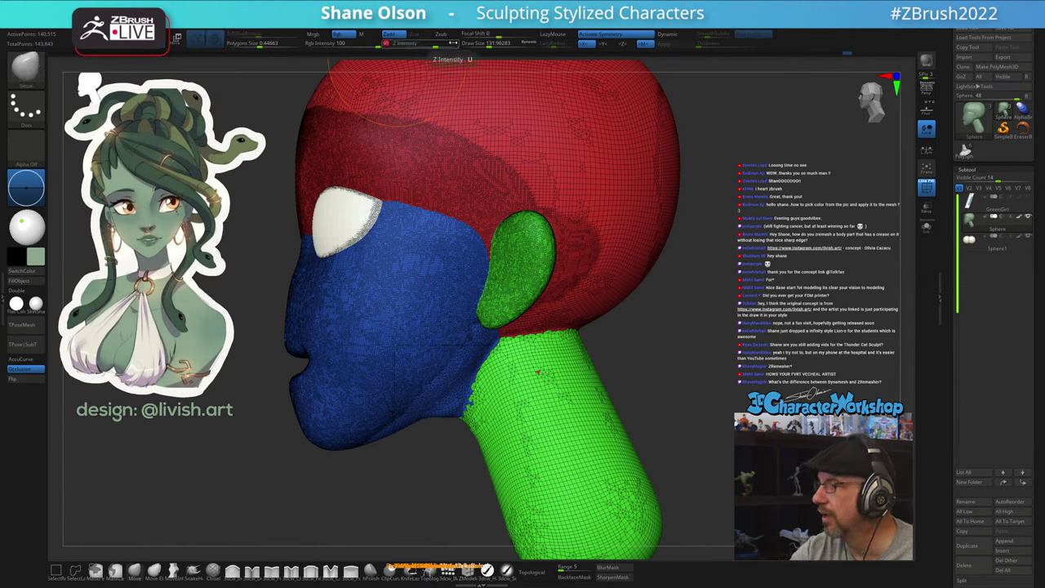
mouse_move(466, 398)
left_mouse_down("shift")
mouse_move(462, 423)
mouse_move(441, 406)
mouse_move(451, 423)
left_mouse_up("shift")
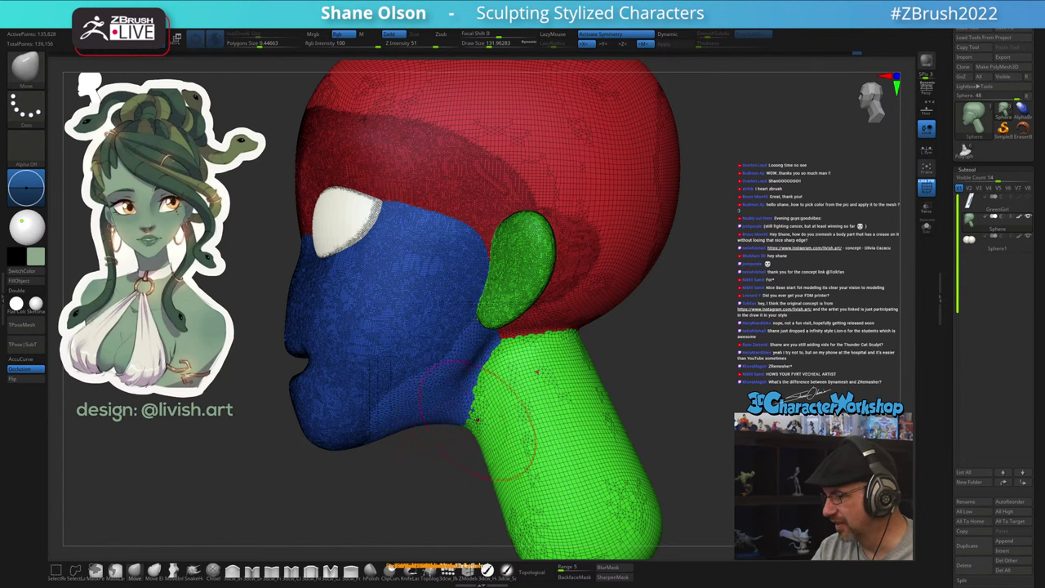
mouse_move(443, 487)
left_mouse_down()
mouse_move(539, 499)
mouse_move(492, 513)
left_mouse_up()
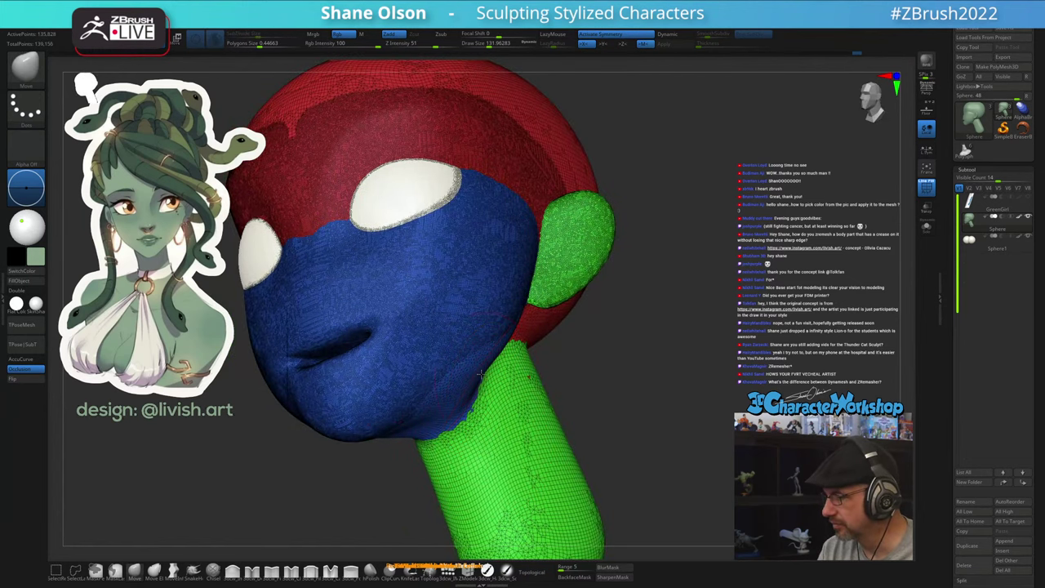
Hide the wireframe and smooth the neck seam from below the ear around to the back of the skull
key("shift+f")
left_click_drag(590, 420, 527, 424)
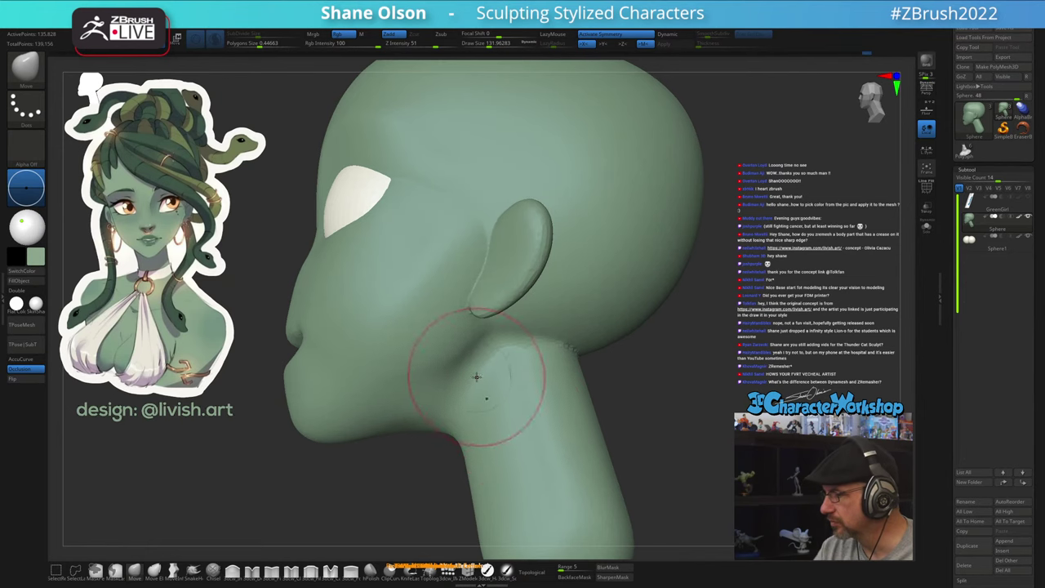
left_click_drag(538, 366, 585, 324, "shift")
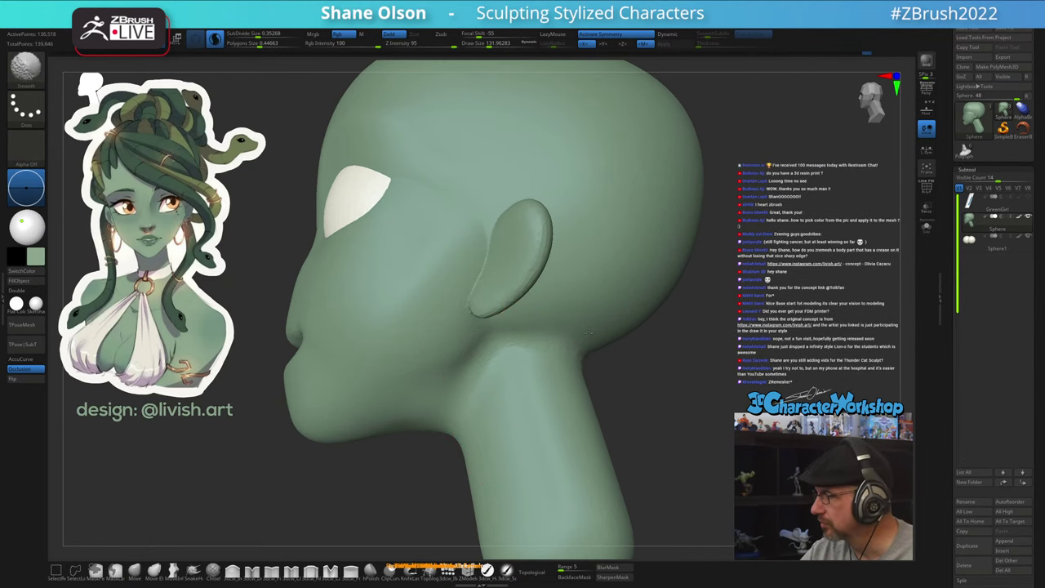
mouse_move(670, 357)
left_mouse_down()
mouse_move(646, 368)
mouse_move(695, 369)
mouse_move(664, 347)
mouse_move(636, 348)
left_mouse_up()
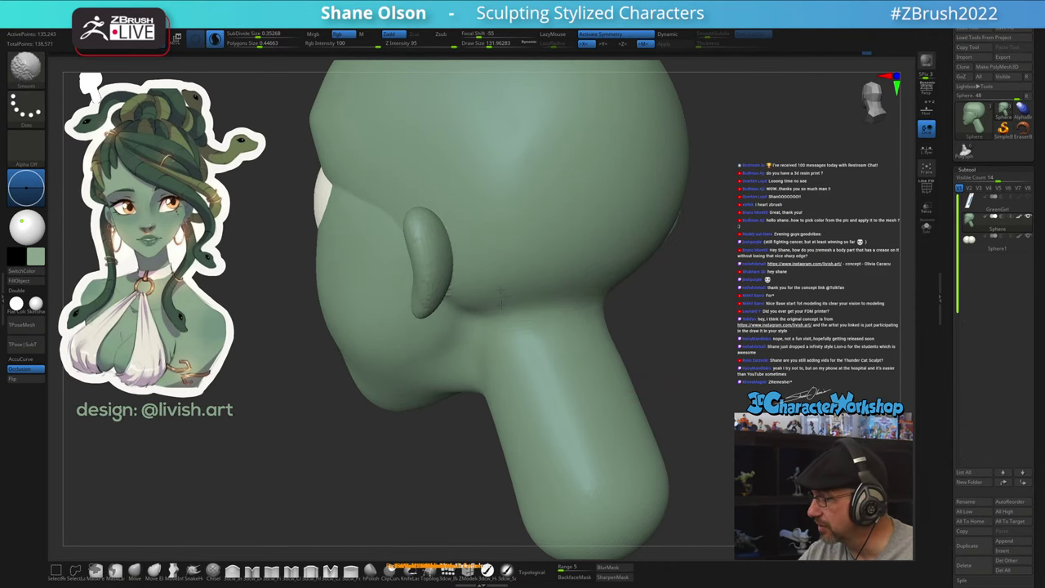
left_click_drag(511, 290, 569, 286, "shift")
left_click_drag(641, 331, 682, 333)
Lower the draw size to about 112 and smooth the underside of the jaw at the throat
key("s")
key("shift")
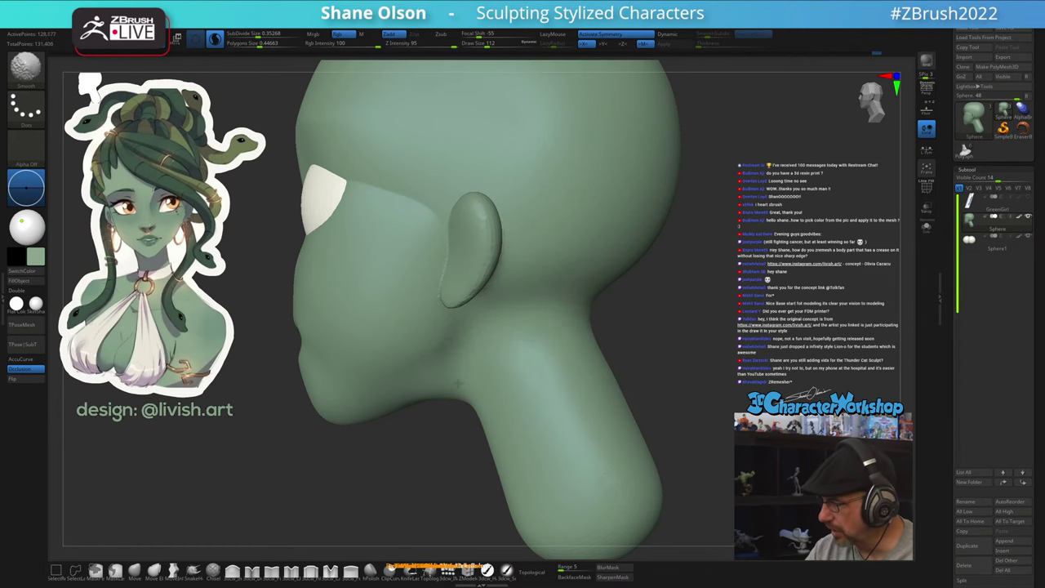
left_click_drag(459, 384, 464, 391, "shift")
left_click_drag(470, 412, 529, 405)
Set the Smooth brush to draw size about 87 and SubDivide Size about 0.13, and smooth out the temple crease between eye and ear
key("s")
mouse_move(464, 432)
left_mouse_down("alt")
mouse_move(480, 374)
mouse_move(454, 347)
mouse_move(499, 426)
mouse_move(467, 445)
mouse_move(460, 436)
mouse_move(494, 460)
left_mouse_up("alt")
key("s")
left_click_drag(500, 248, 496, 247)
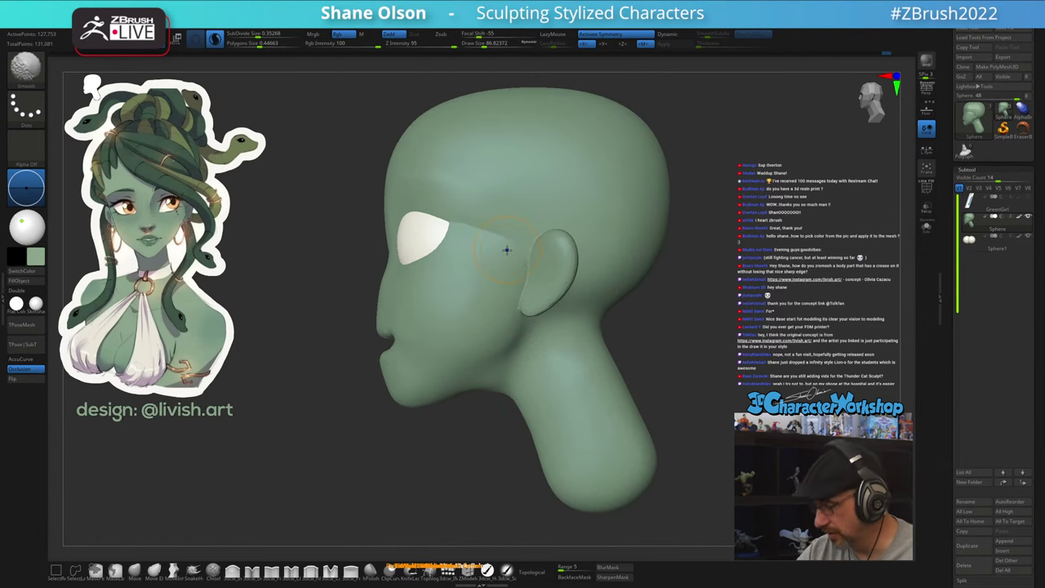
key("shift+f")
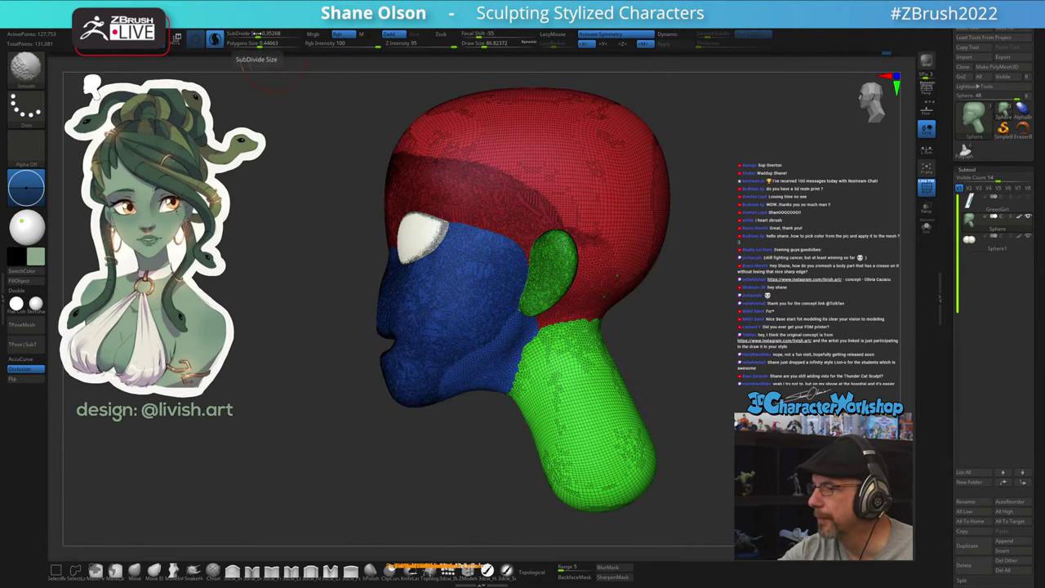
left_click(263, 34, "shift")
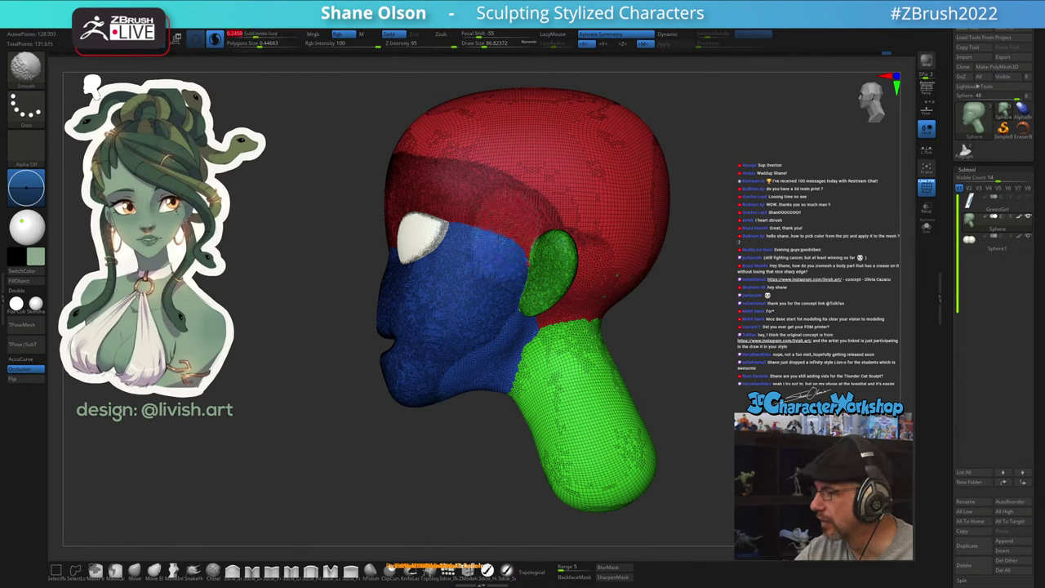
left_click(226, 34, "shift")
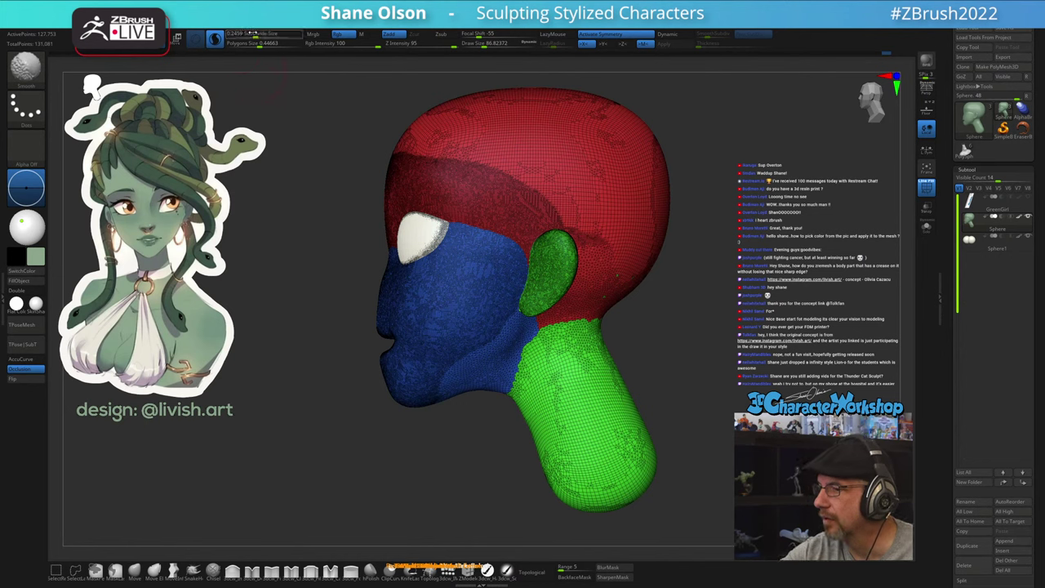
left_click(253, 35, "shift")
left_click_drag(253, 34, 251, 34, "shift")
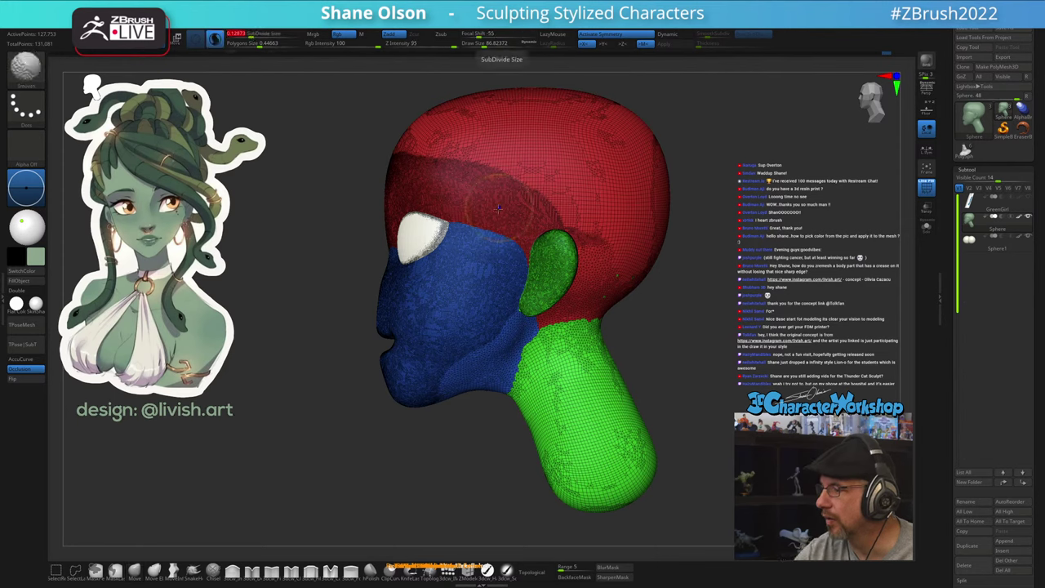
left_click_drag(507, 216, 482, 245, "shift")
key("shift+f")
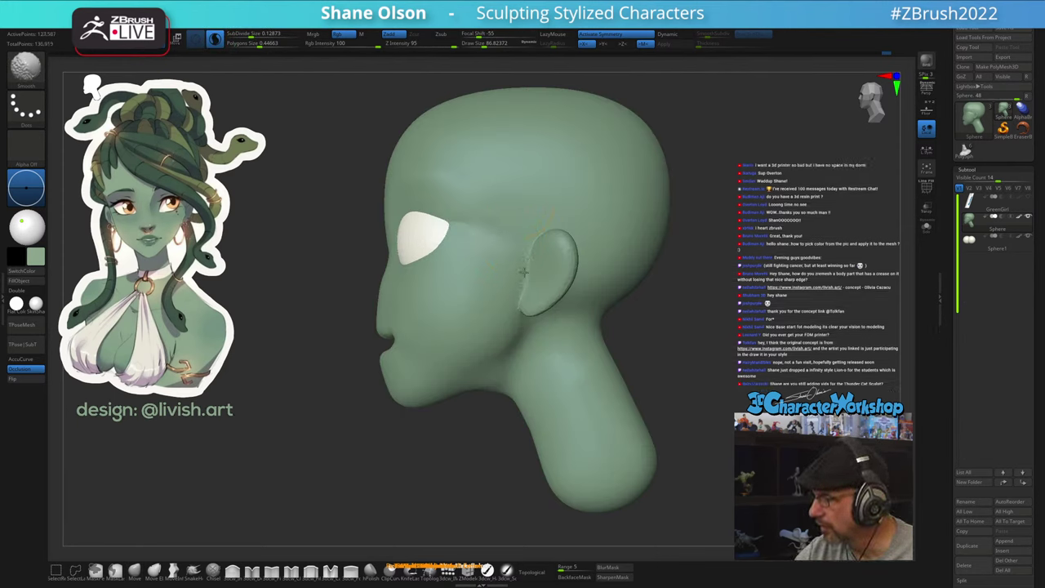
Reduce the draw size to about 74, then 65, and smooth the area where the front of the ear meets the cheek
mouse_move(545, 244)
right_mouse_down("ctrl")
mouse_move(528, 297)
mouse_move(547, 298)
right_mouse_up("ctrl")
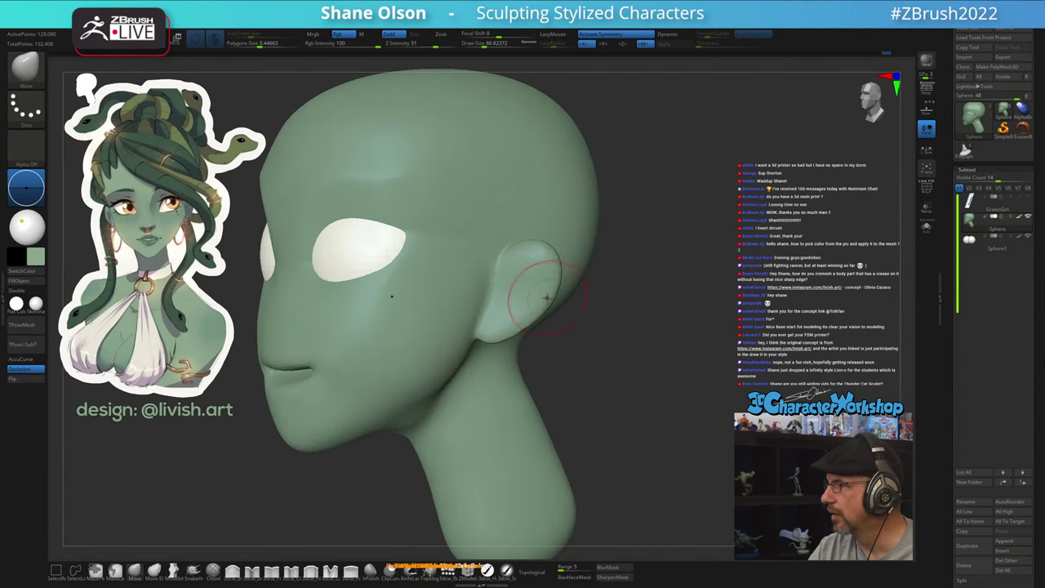
key("s")
left_click_drag(524, 301, 508, 300)
right_click_drag(503, 308, 516, 302, "alt")
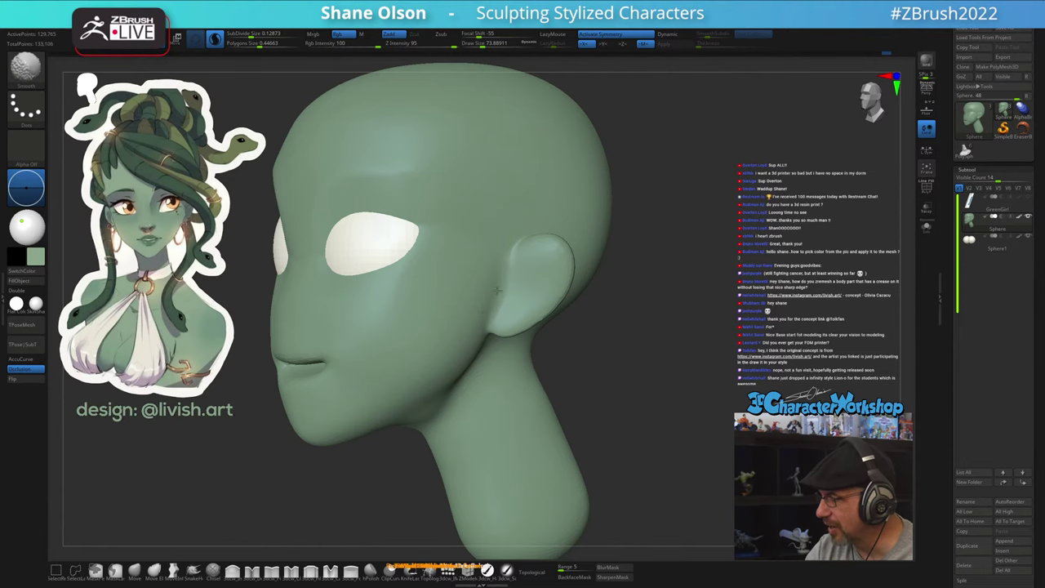
left_click_drag(498, 291, 507, 299, "shift")
right_click_drag(515, 286, 536, 271, "alt")
key("s")
left_click_drag(550, 278, 539, 277)
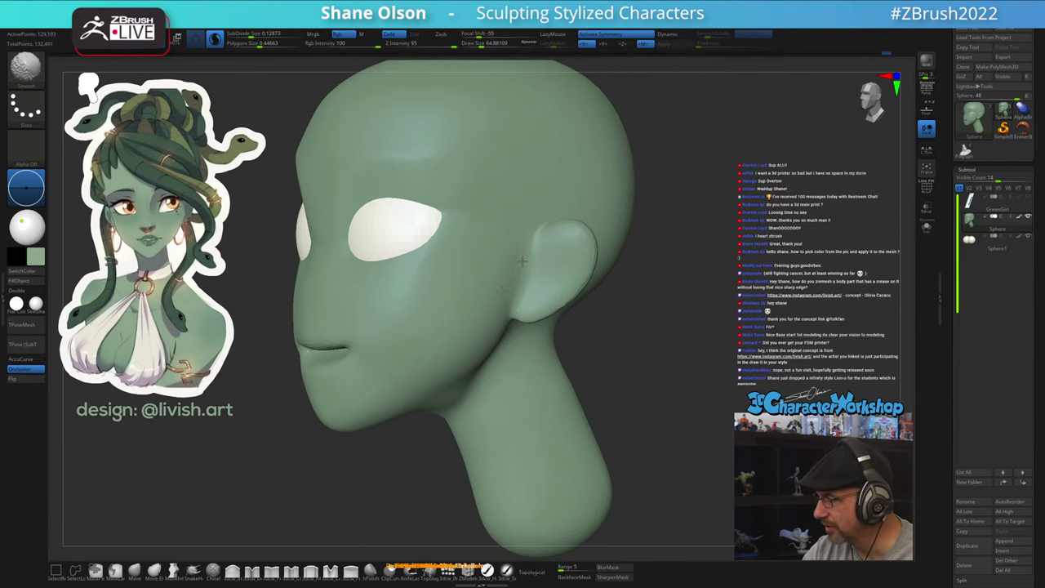
left_click_drag(523, 262, 503, 289, "shift")
mouse_move(481, 289)
right_mouse_down()
mouse_move(548, 282)
mouse_move(485, 289)
mouse_move(521, 280)
right_mouse_up()
Select the Move brush at a draw size of about 87, smooth the area around the eye, and face the head front-on
left_click(137, 570)
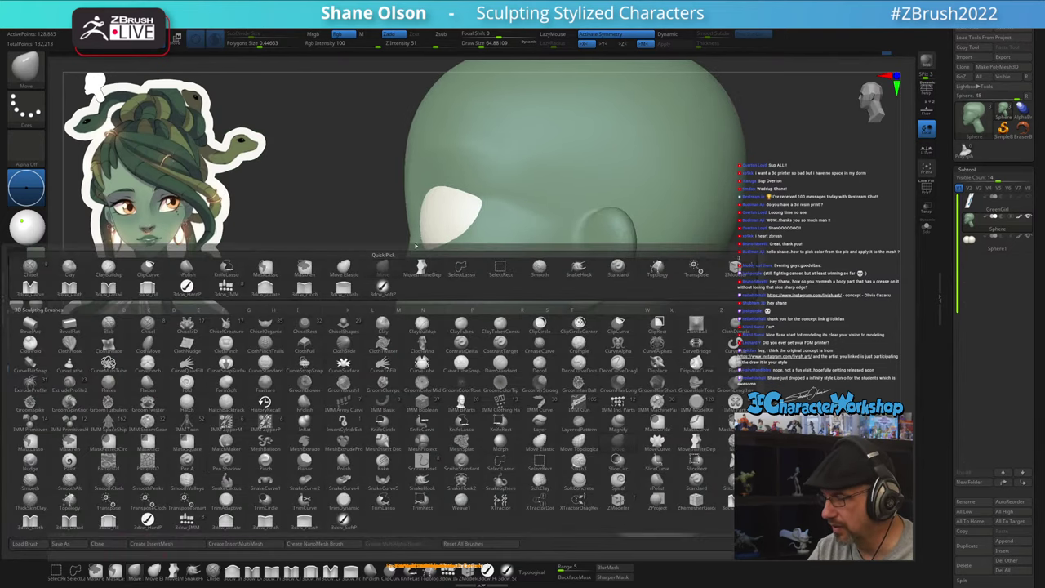
key("s")
key("s")
left_click_drag(403, 216, 409, 216)
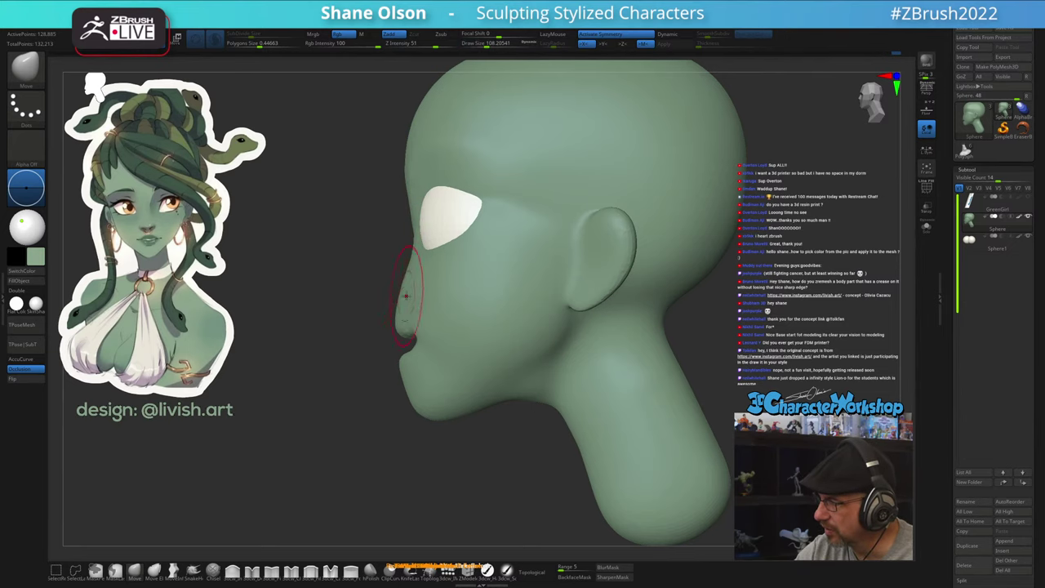
key("s")
left_click_drag(405, 295, 403, 297)
mouse_move(385, 281)
right_mouse_down()
mouse_move(430, 285)
mouse_move(470, 315)
right_mouse_up()
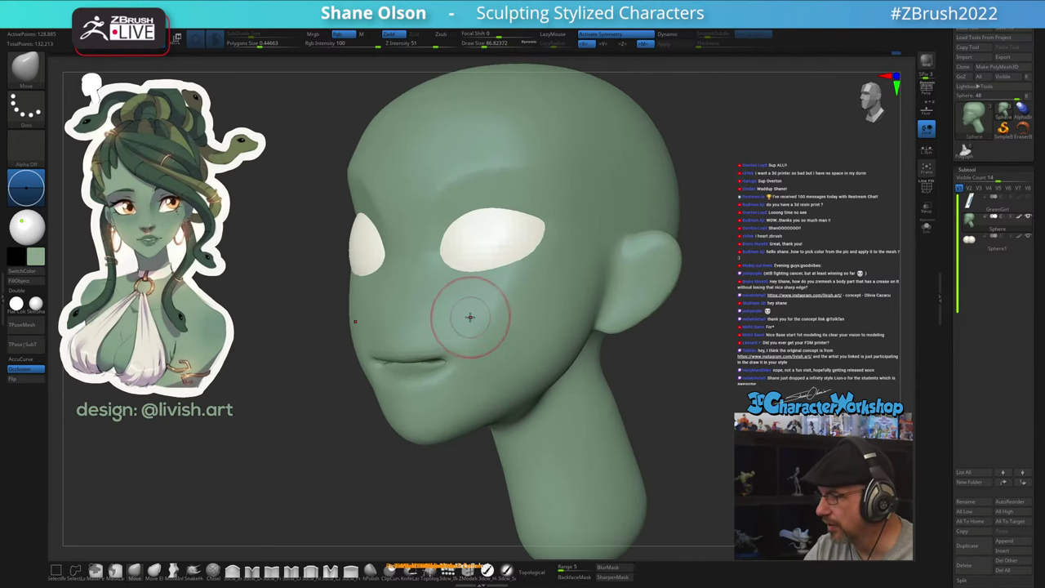
left_click_drag(446, 243, 518, 249, "shift")
mouse_move(519, 254)
right_mouse_down()
mouse_move(489, 347)
mouse_move(515, 338)
right_mouse_up()
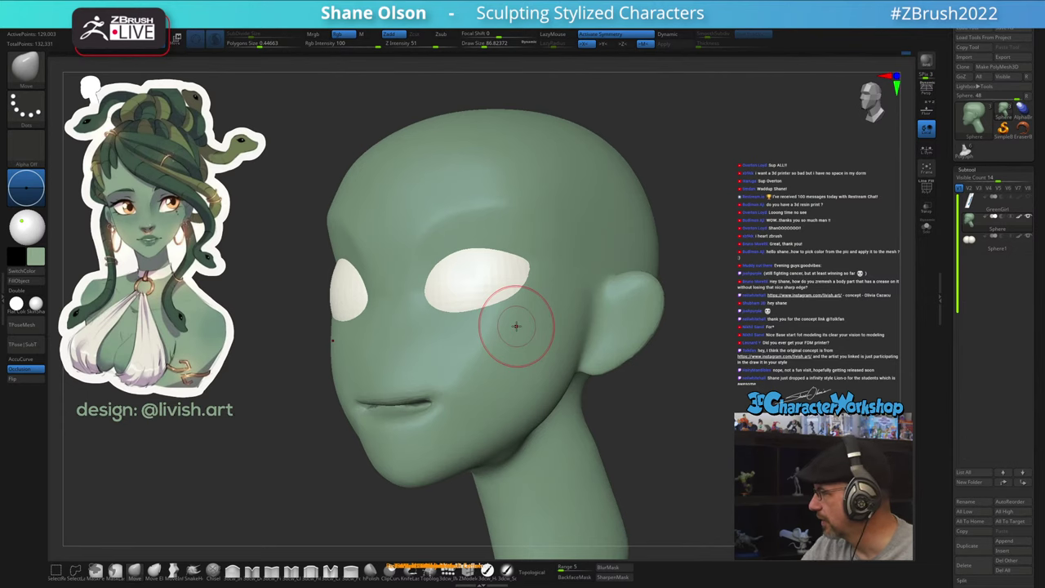
left_click_drag(716, 373, 737, 370, "shift")
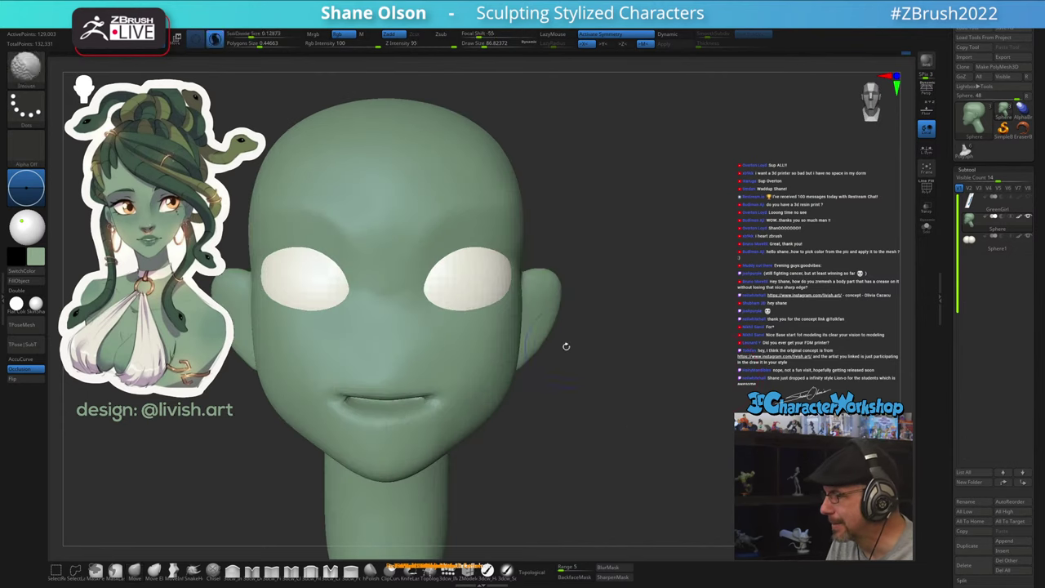
Make the eyeballs the active subtool, show their wireframe and turn on Dynamic Subdivision for them
left_click(456, 283, "alt")
key("shift+f")
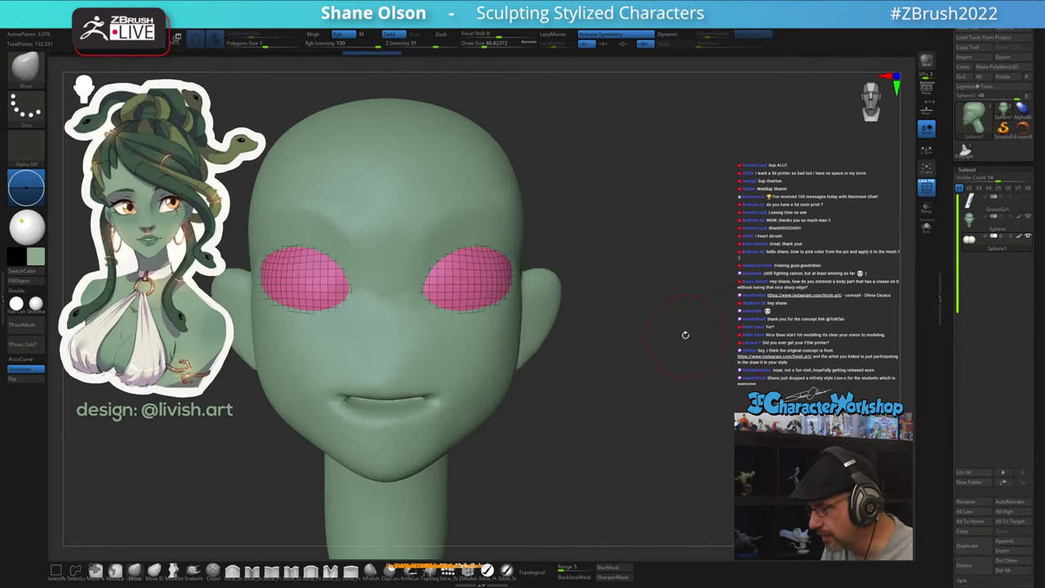
key("d")
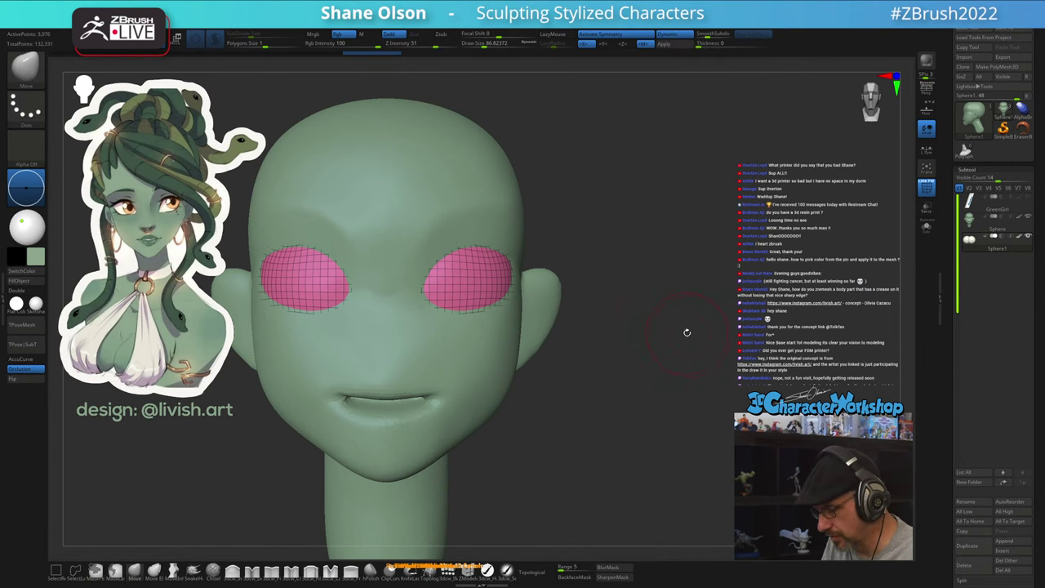
left_click_drag(681, 269, 622, 279)
Make the head the active subtool again, hide the wireframe and smooth the corners of the mouth
left_click(516, 375, "alt")
left_click_drag(720, 402, 699, 402)
key("shift+f")
left_click_drag(264, 471, 423, 422, "alt")
left_click_drag(784, 376, 788, 355, "alt")
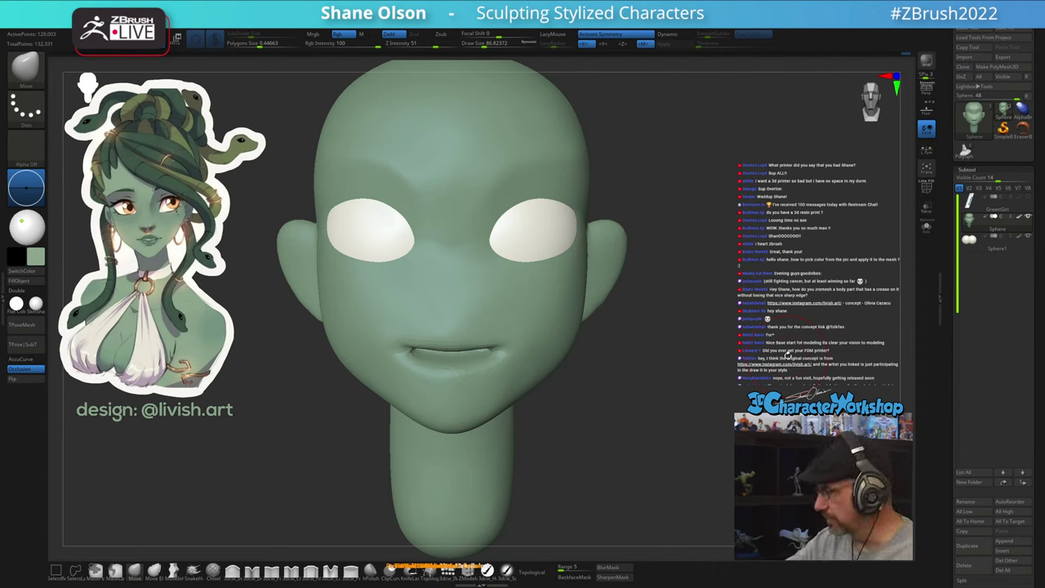
left_click_drag(572, 419, 562, 401)
left_click_drag(497, 345, 489, 343, "shift")
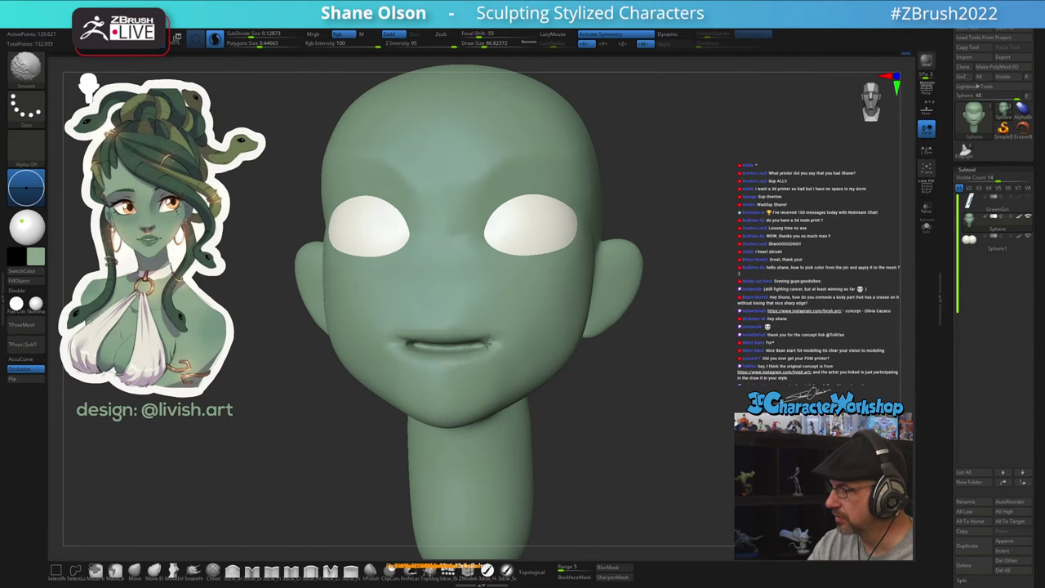
mouse_move(551, 396)
left_mouse_down()
mouse_move(485, 364)
mouse_move(545, 402)
left_mouse_up()
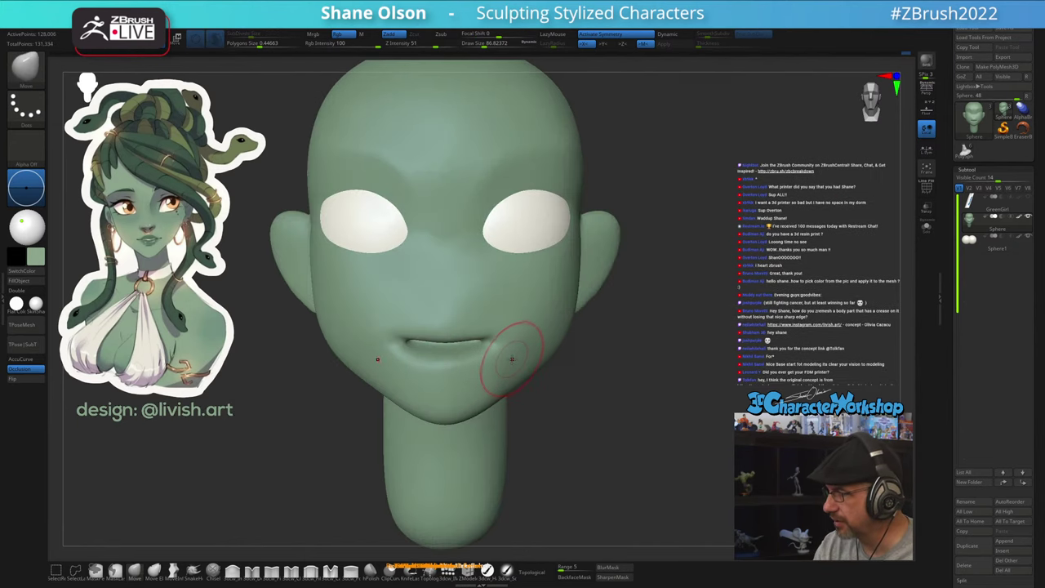
Set the draw size to about 46 and paint a triangular mask for the nose between the eyes and mouth
left_click_drag(621, 374, 604, 404)
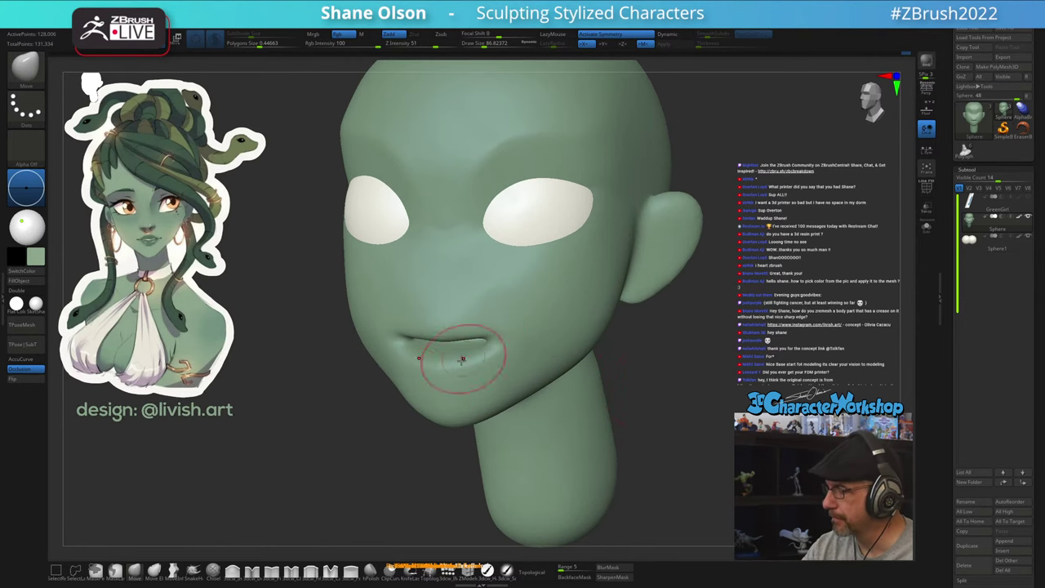
left_click_drag(555, 400, 478, 368)
right_click_drag(469, 297, 488, 301)
key("s")
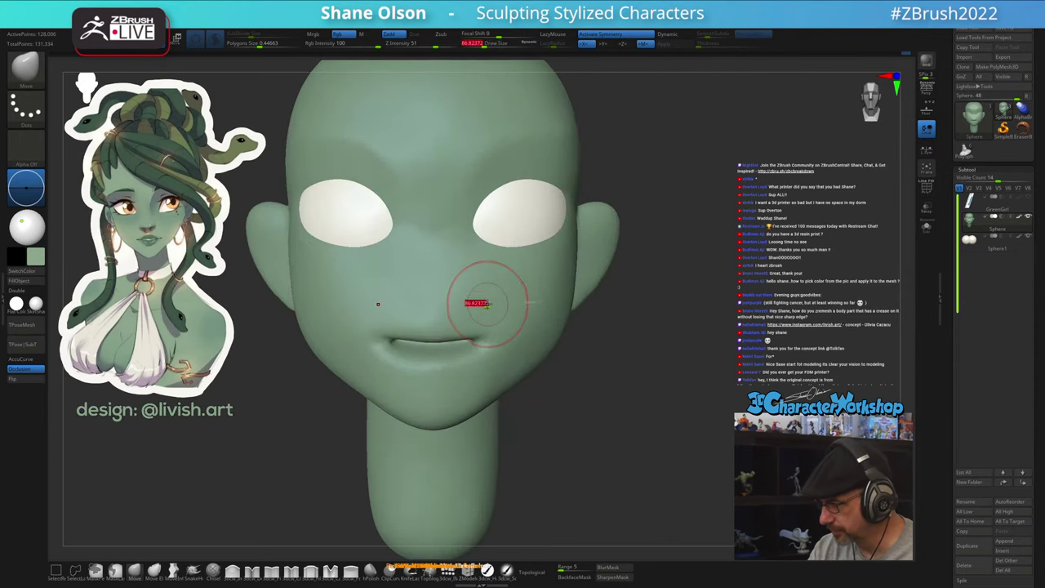
left_click_drag(487, 303, 479, 303)
right_click_drag(485, 287, 523, 335, "alt")
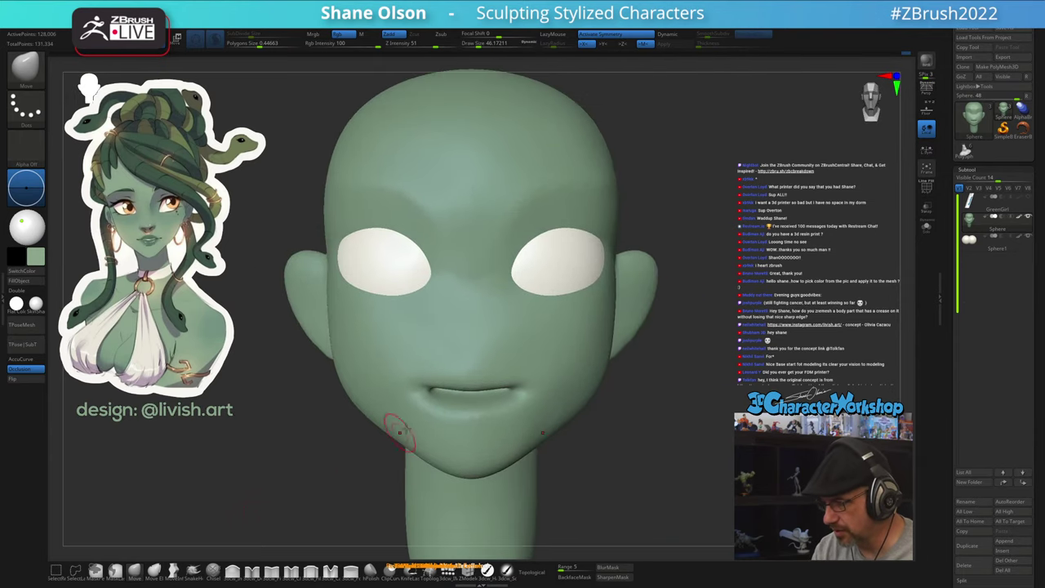
key("ctrl")
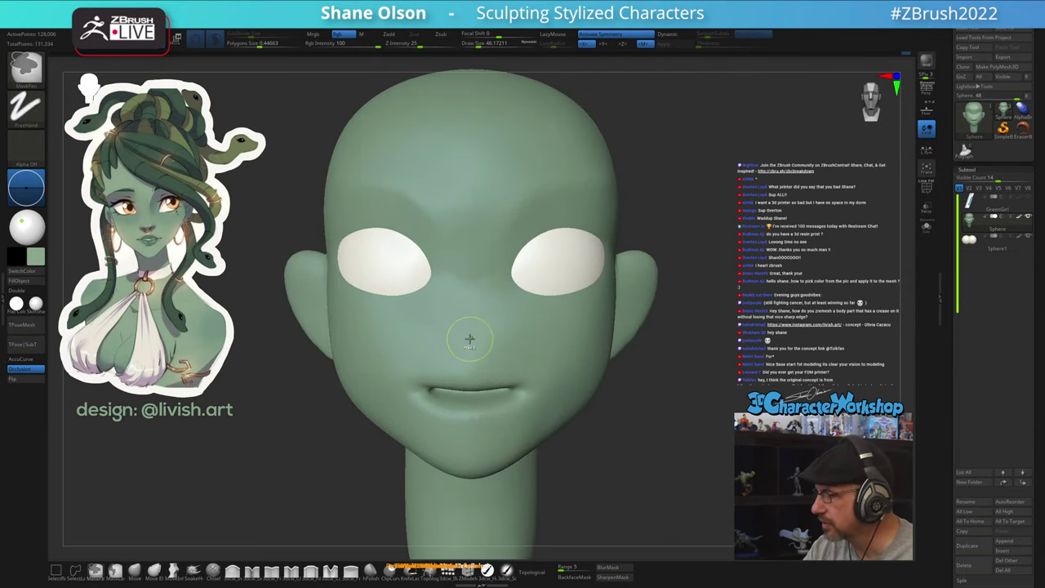
mouse_move(470, 341)
left_mouse_down("ctrl")
mouse_move(474, 288)
mouse_move(477, 333)
left_mouse_up("ctrl")
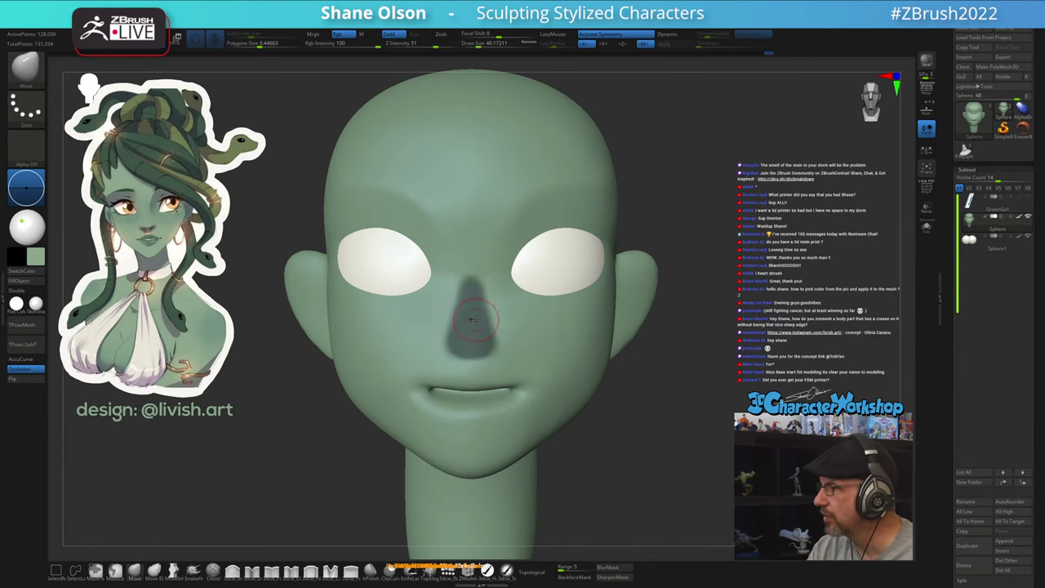
right_click_drag(471, 312, 457, 323, "ctrl")
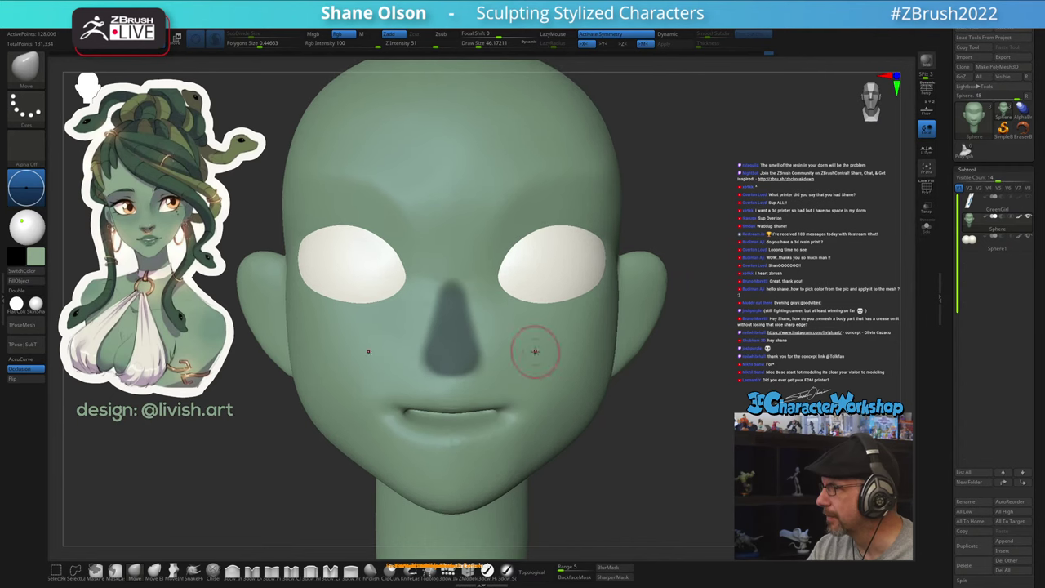
Fill out the nose mask at its base and up toward the bridge, reducing the draw size from about 39 to 17
key("s")
left_click_drag(611, 405, 607, 405)
right_click_drag(555, 379, 553, 397, "alt")
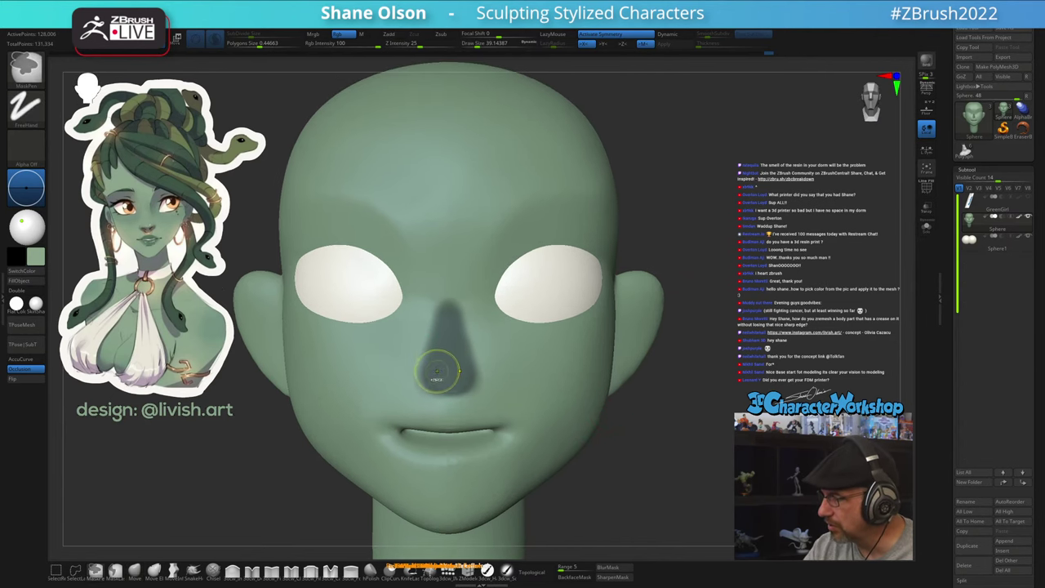
mouse_move(440, 369)
left_mouse_down("ctrl")
mouse_move(434, 330)
mouse_move(449, 297)
mouse_move(439, 374)
mouse_move(455, 369)
left_mouse_up("ctrl")
key("s")
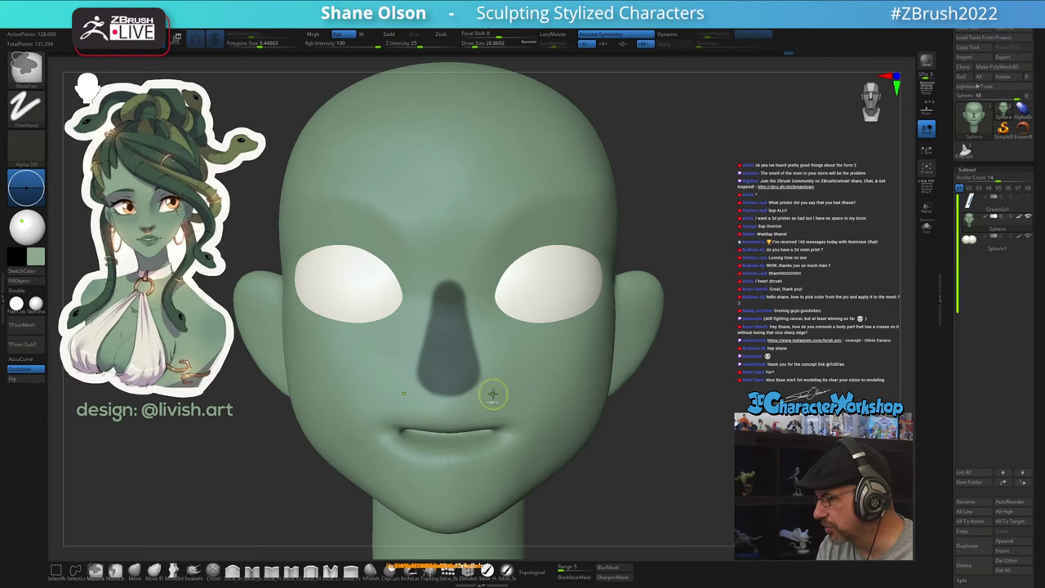
mouse_move(494, 394)
right_mouse_down()
mouse_move(521, 400)
mouse_move(537, 383)
mouse_move(513, 376)
right_mouse_up()
key("s")
left_click_drag(512, 376, 509, 374)
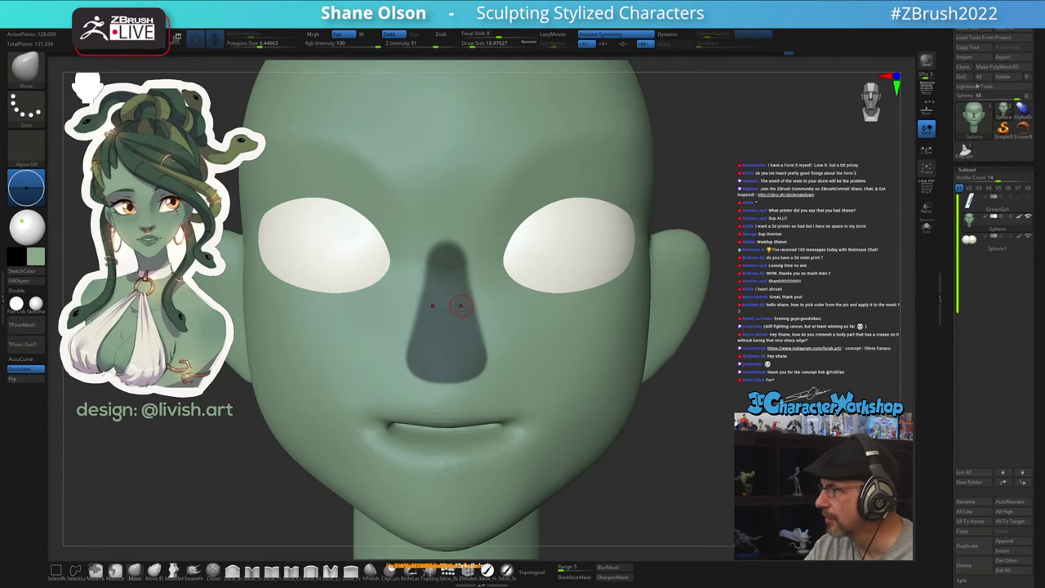
Erase the mask's outer edges on both sides so the nose mask tapers in straight lines toward the bridge
right_click_drag(461, 306, 463, 309, "ctrl")
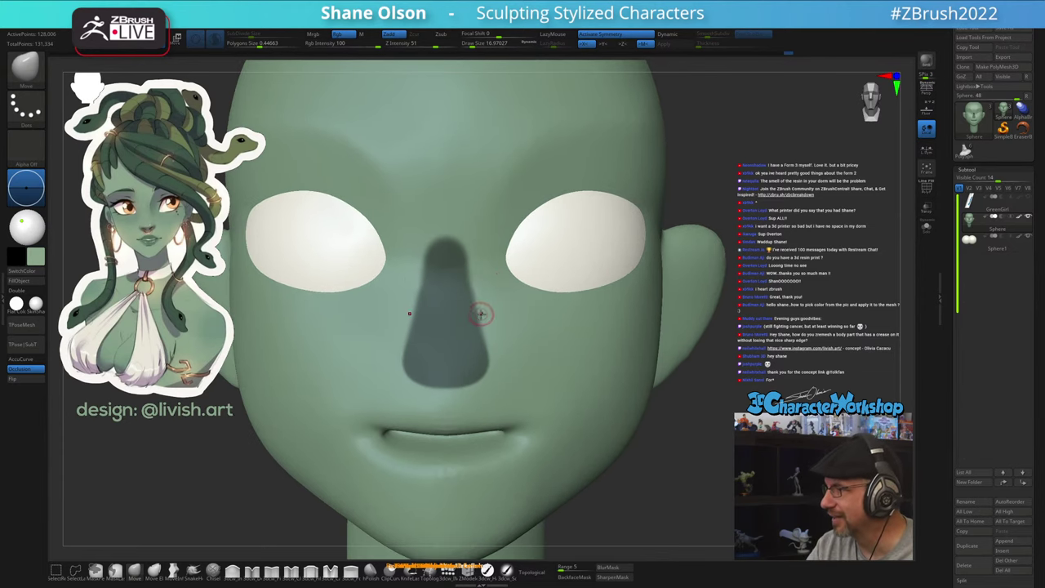
key("ctrl")
left_click_drag(466, 243, 499, 379, "ctrl+alt")
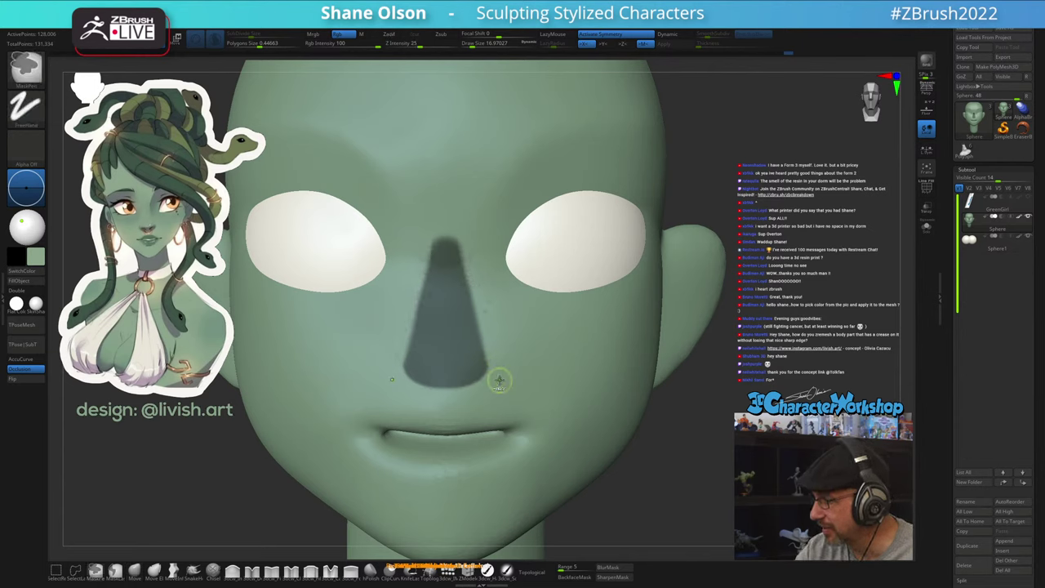
key("ctrl")
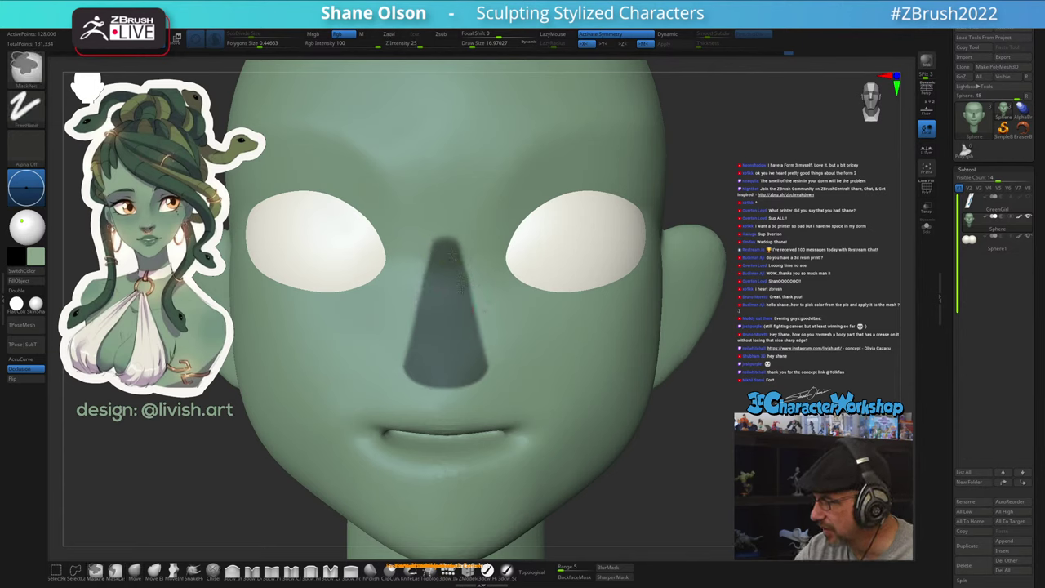
right_click_drag(560, 380, 518, 392)
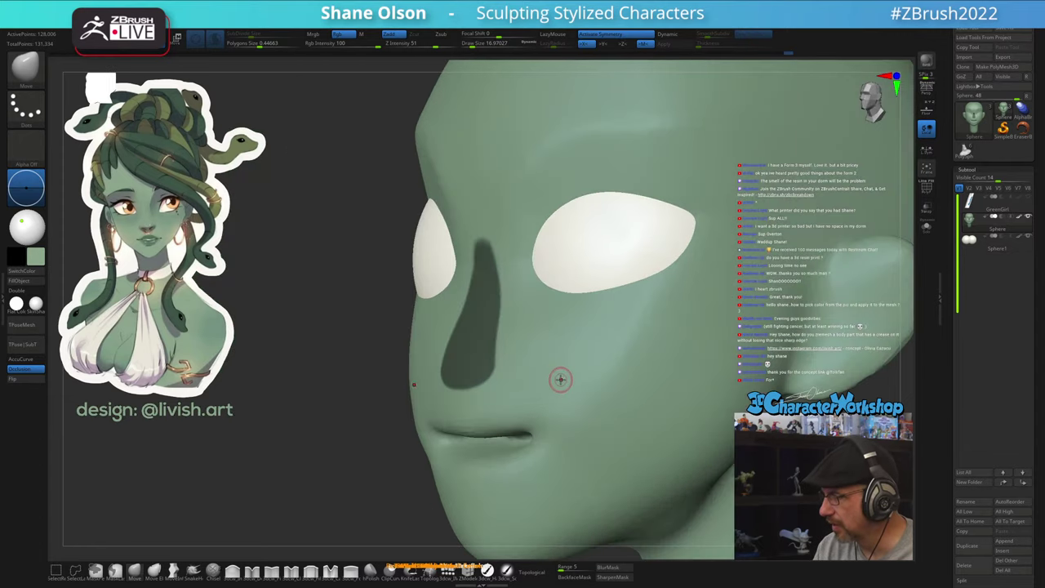
Invert the mask to free only the nose, face the head in profile and set the Move brush's draw size to about 83
left_click(361, 480, "ctrl")
right_click_drag(559, 349, 526, 349)
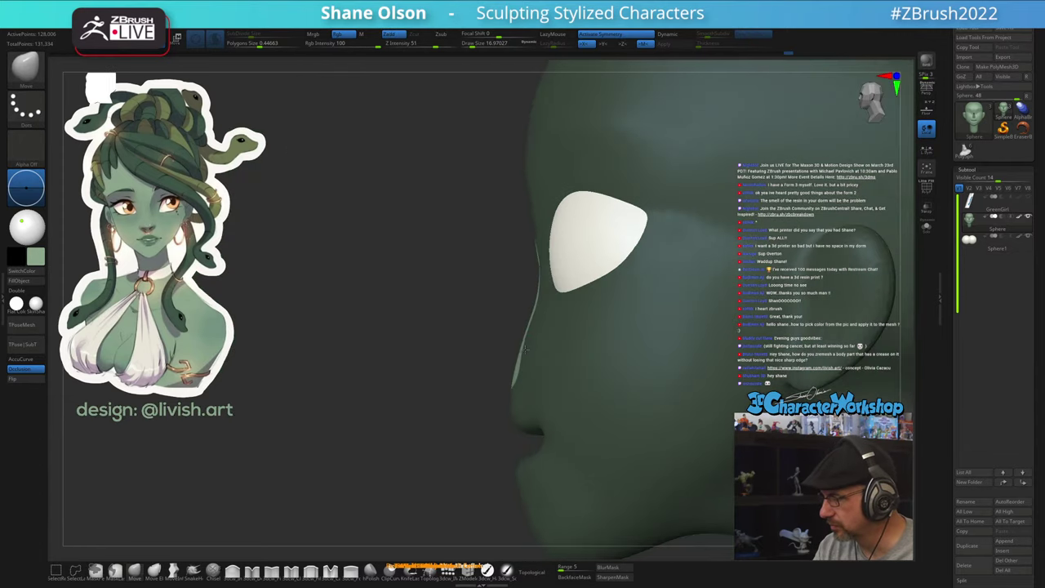
left_click(137, 575)
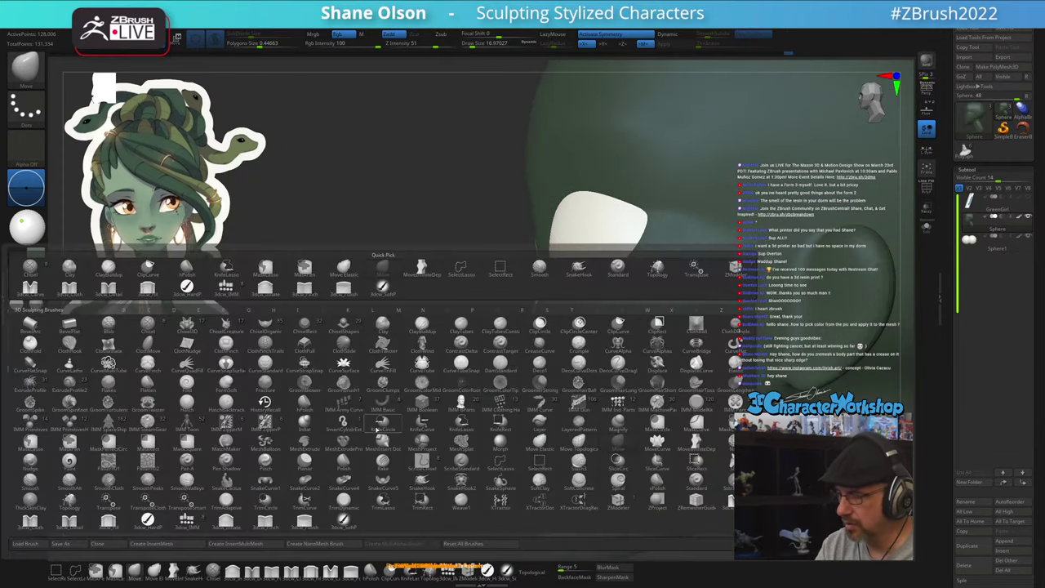
key("s")
left_click_drag(406, 355, 423, 355)
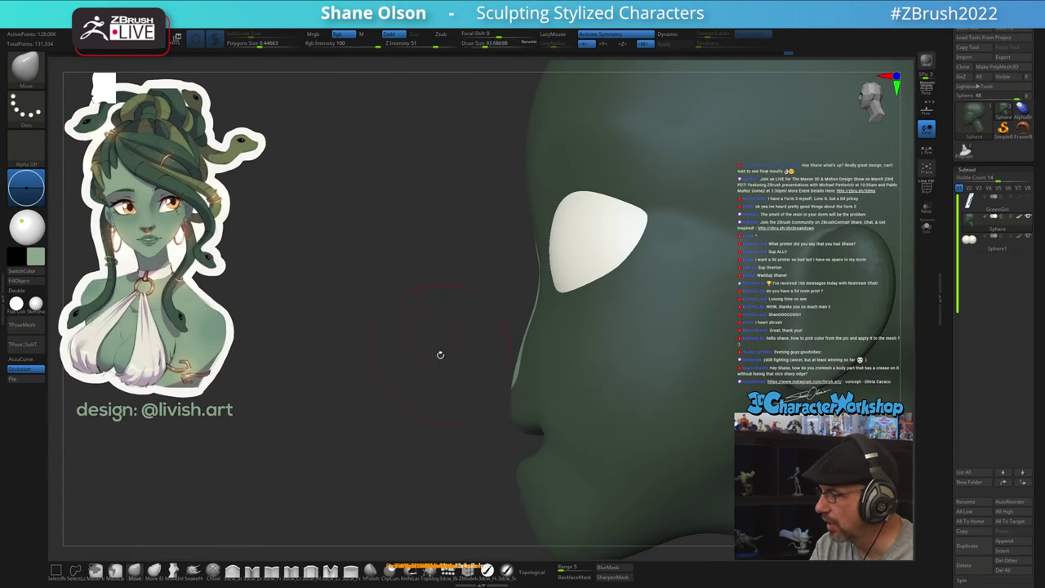
right_click_drag(446, 364, 426, 377, "alt")
mouse_move(544, 326)
right_mouse_down("alt")
mouse_move(516, 323)
mouse_move(500, 354)
right_mouse_up("alt")
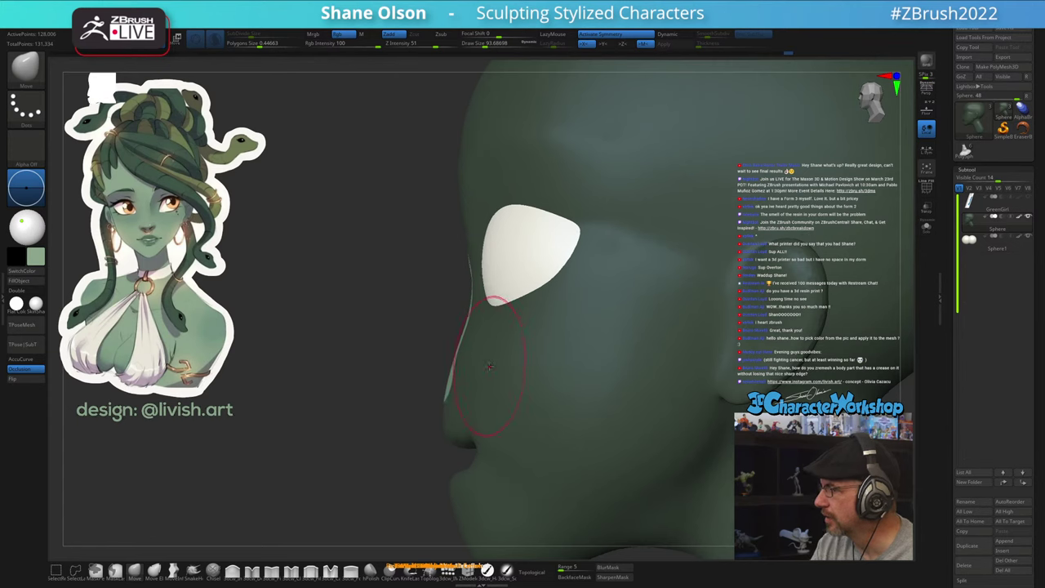
key("s")
left_click_drag(490, 367, 488, 367)
Set the draw size to about 59 for shaping the unmasked nose and undo the last change
right_click_drag(449, 377, 475, 381)
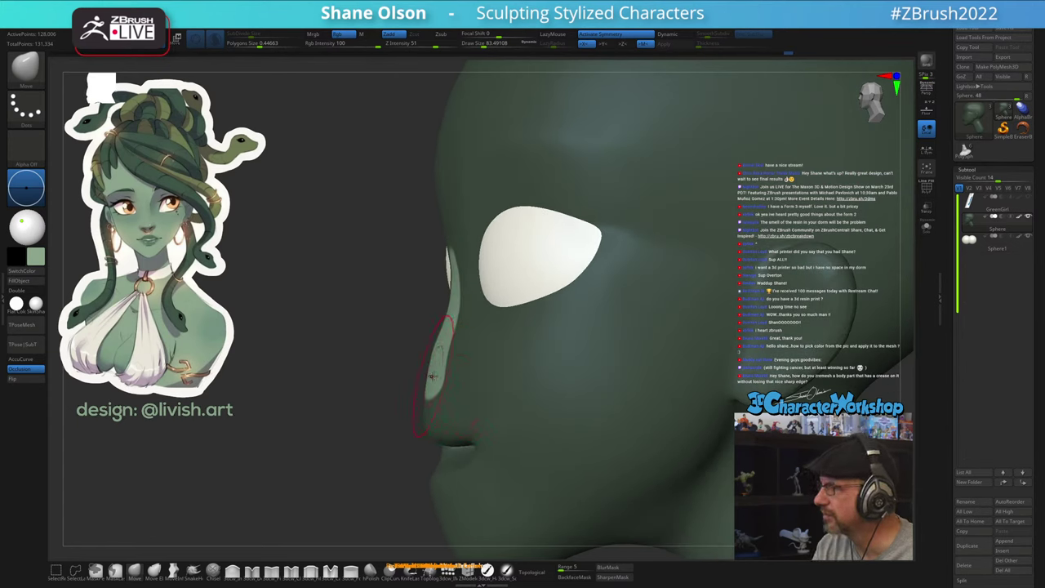
key("s")
left_click_drag(429, 377, 427, 376)
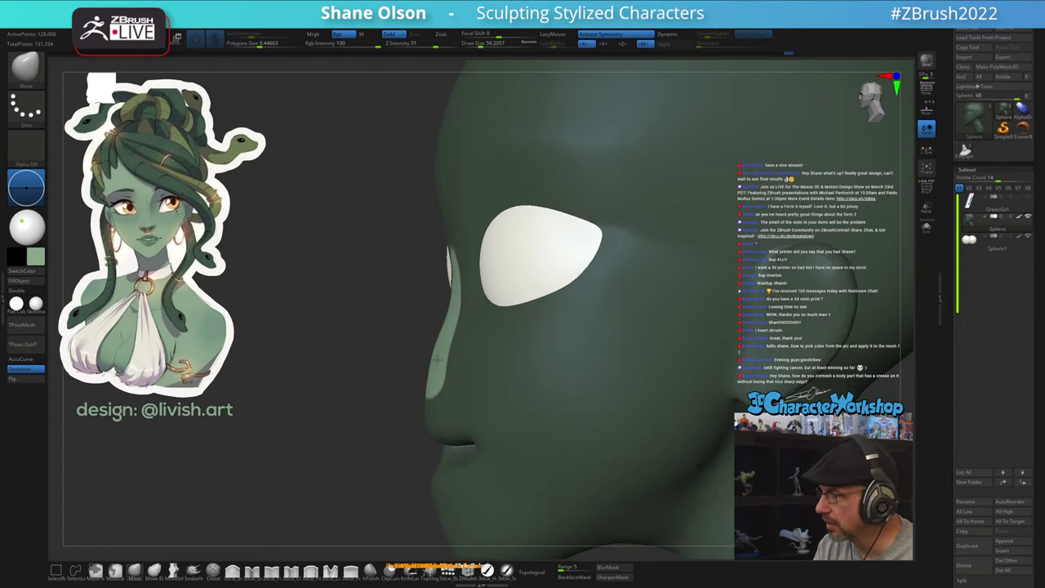
mouse_move(435, 377)
right_mouse_down("alt")
mouse_move(434, 361)
mouse_move(462, 365)
mouse_move(485, 387)
mouse_move(464, 381)
right_mouse_up("alt")
key("ctrl+z")
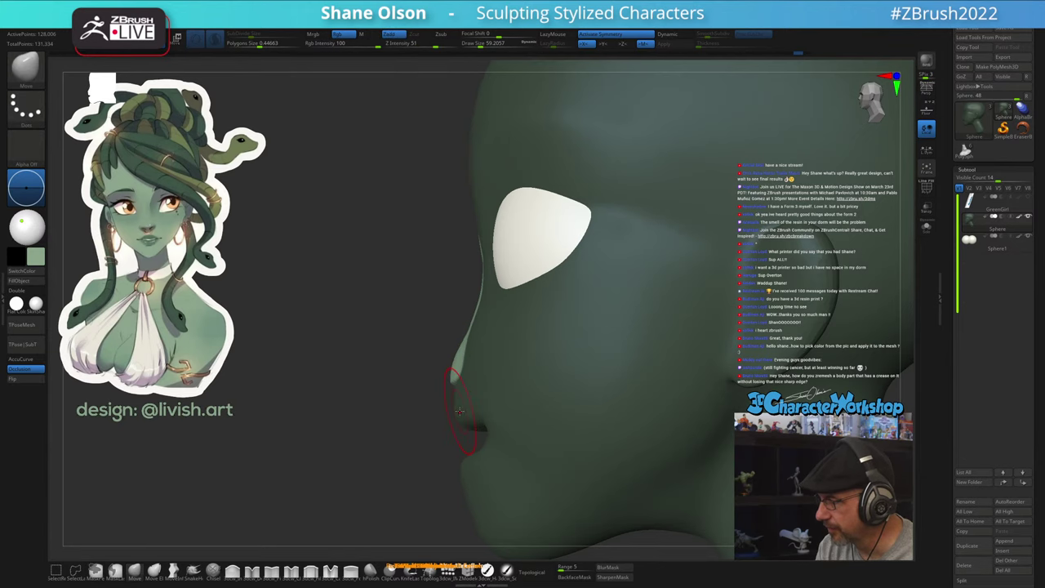
Pull the nose tip forward from the face and shape its underside, enlarging the draw size to about 77 and 90
key("s")
left_click_drag(424, 440, 417, 457)
key("s")
mouse_move(424, 445)
right_mouse_down()
mouse_move(462, 432)
mouse_move(435, 427)
right_mouse_up()
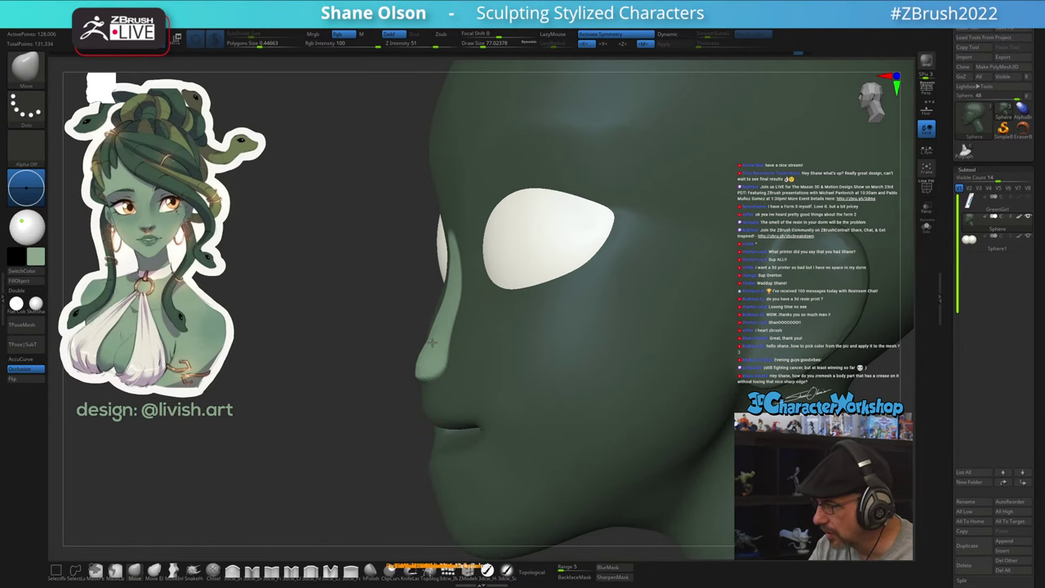
right_click_drag(438, 351, 448, 323)
left_click_drag(434, 371, 436, 371)
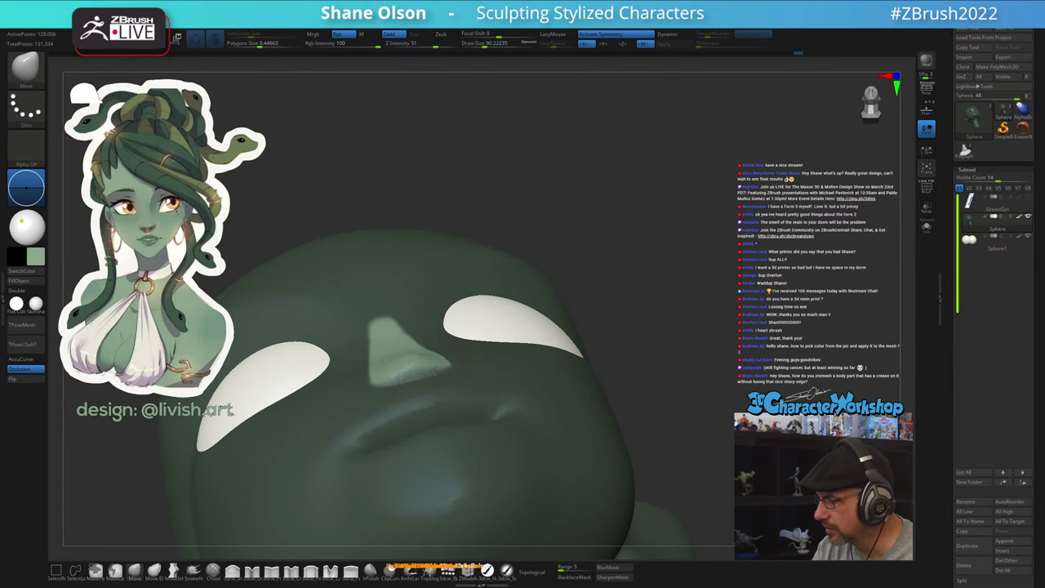
Refine the nose's profile from bridge to tip with a draw size of about 87, checking it from the front
right_click_drag(447, 339, 428, 386)
key("s")
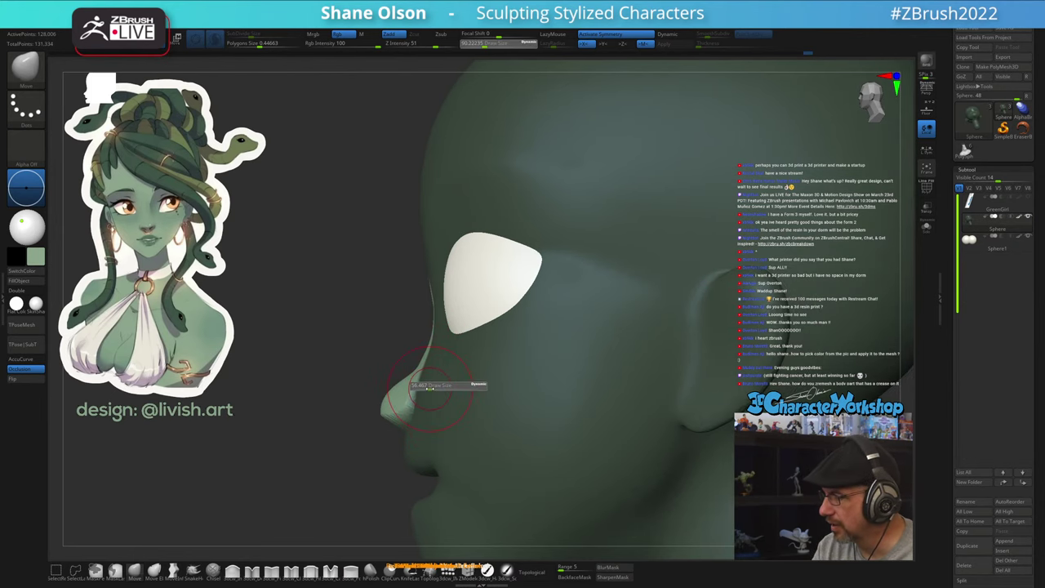
key("s")
left_click_drag(424, 368, 422, 367)
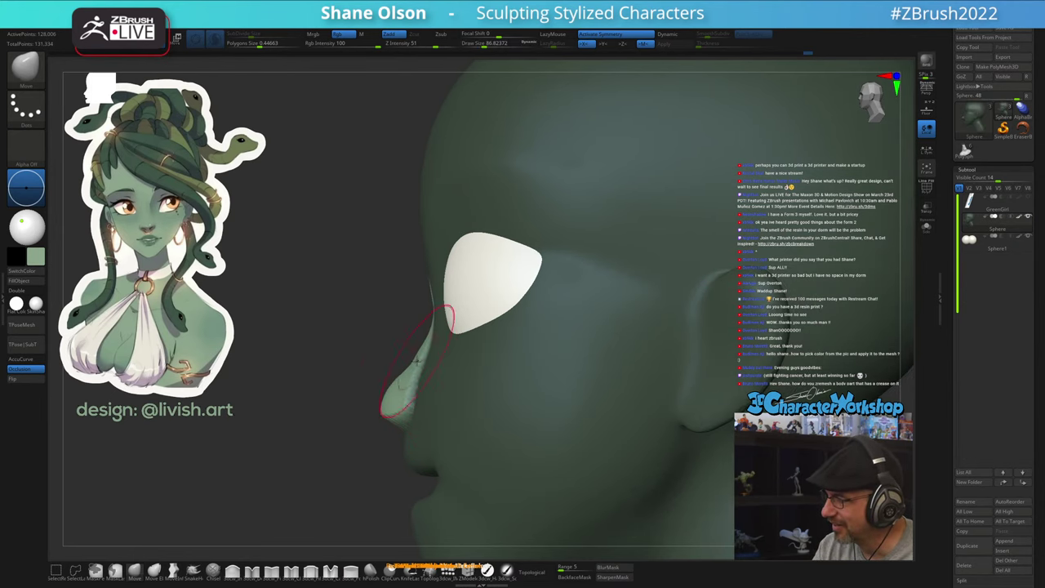
mouse_move(401, 392)
right_mouse_down()
mouse_move(448, 375)
mouse_move(429, 363)
right_mouse_up()
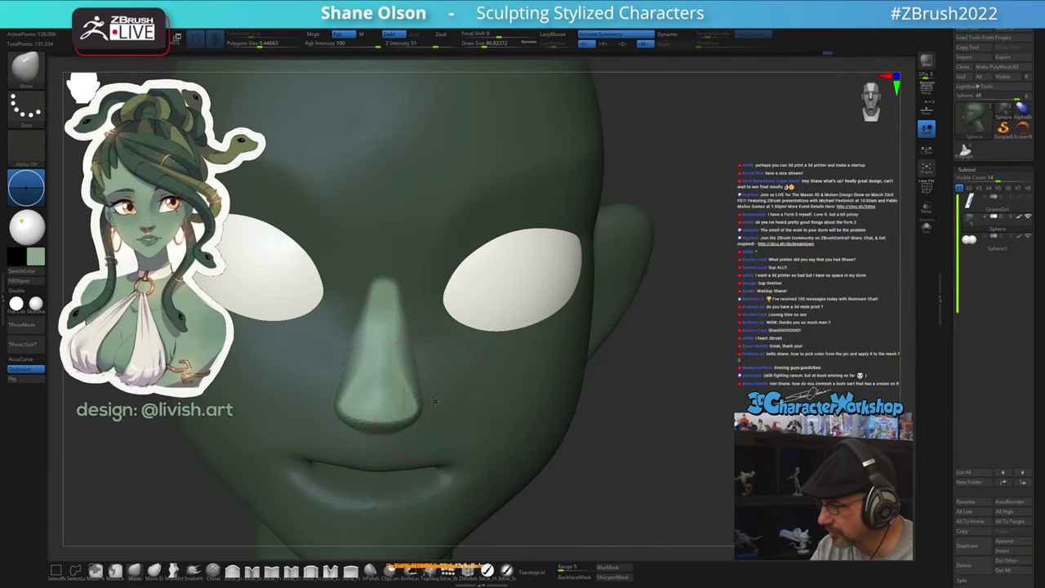
mouse_move(434, 400)
right_mouse_down()
mouse_move(418, 412)
mouse_move(374, 406)
right_mouse_up()
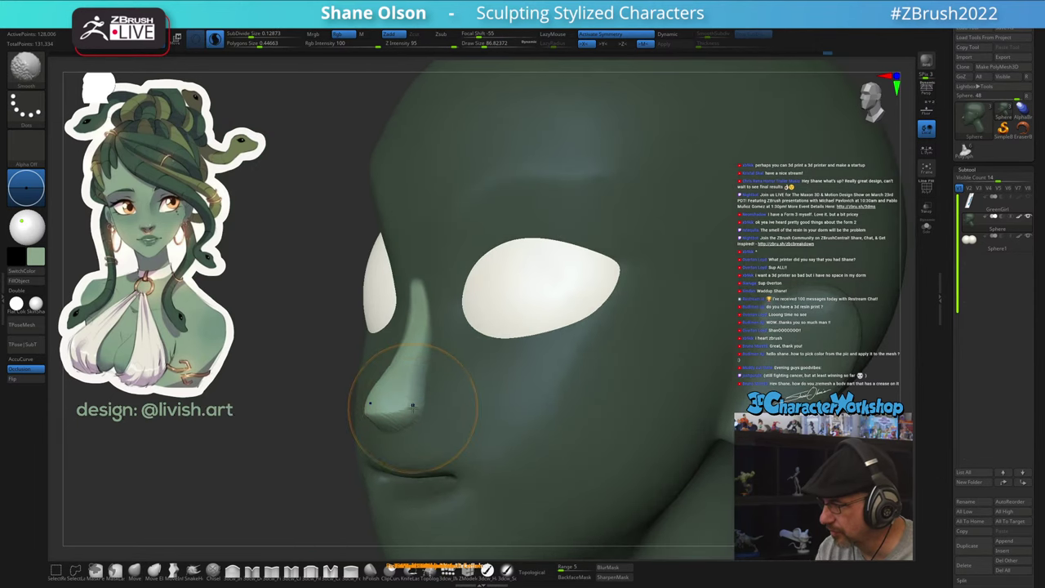
Smooth the tip and underside of the nose and briefly check the head's wireframe
left_click_drag(398, 408, 400, 398, "shift")
mouse_move(400, 400)
right_mouse_down()
mouse_move(477, 393)
mouse_move(448, 398)
right_mouse_up()
key("shift+f")
key("shift+f")
key("s")
left_click_drag(422, 343, 419, 343)
right_click_drag(425, 343, 392, 351)
key("s")
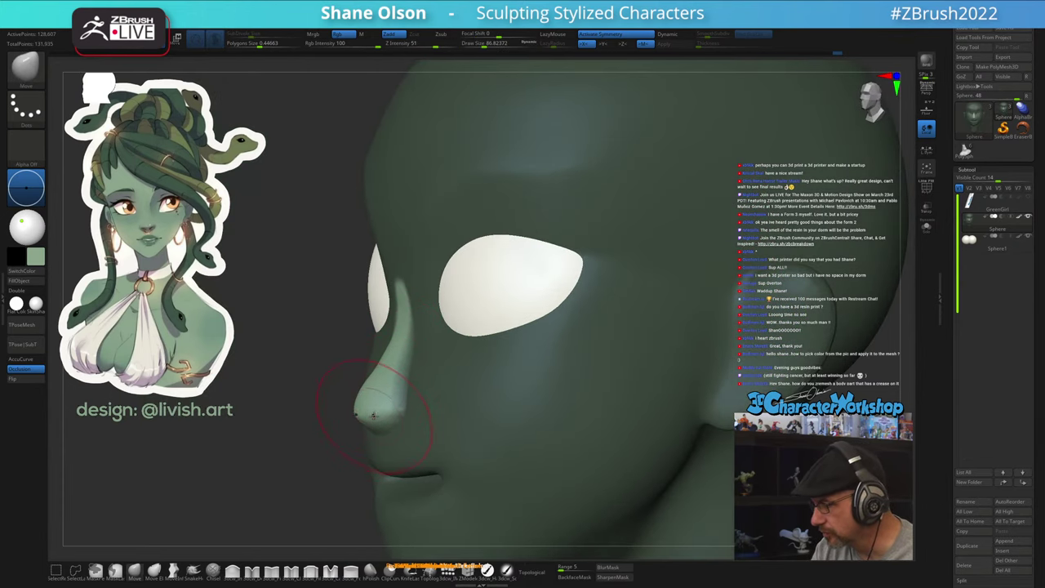
Raise the nose tip and shape the bridge in profile, using draw sizes of about 59 and 65
key("s")
left_click_drag(375, 417, 369, 400)
right_click_drag(457, 383, 425, 383)
key("s")
left_click_drag(401, 396, 398, 396)
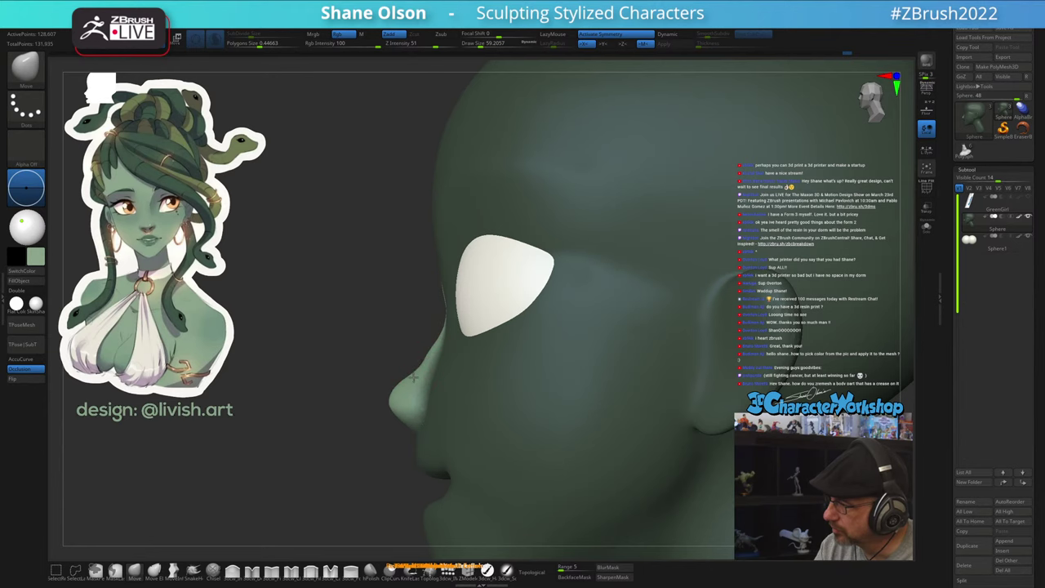
left_click_drag(429, 352, 440, 322)
key("s")
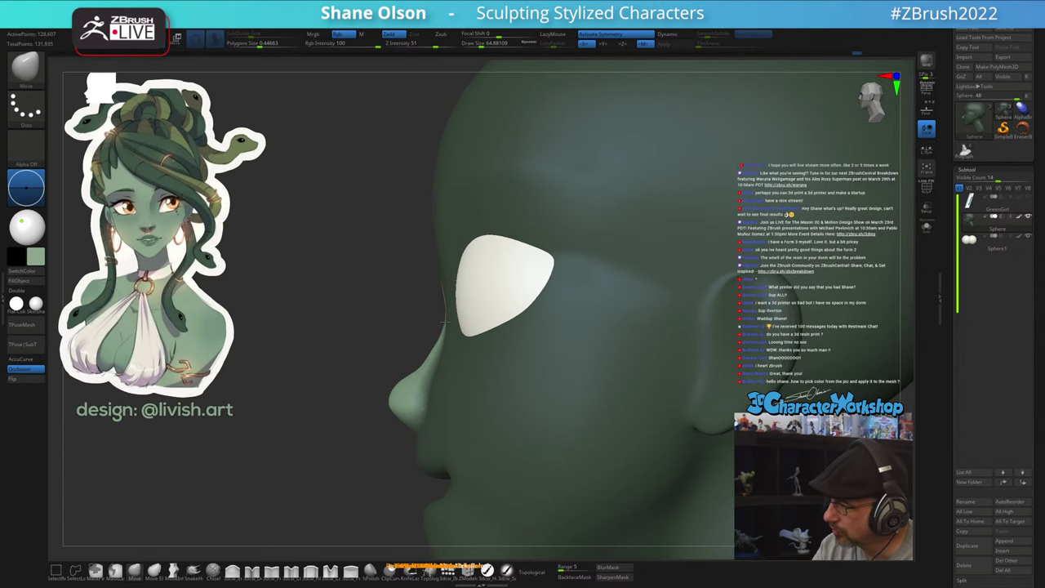
mouse_move(434, 358)
right_mouse_down()
mouse_move(514, 364)
mouse_move(444, 367)
right_mouse_up()
Invert the mask to protect the nose, push the face beside it back at draw size about 74 and smooth the area
left_click(388, 476, "ctrl")
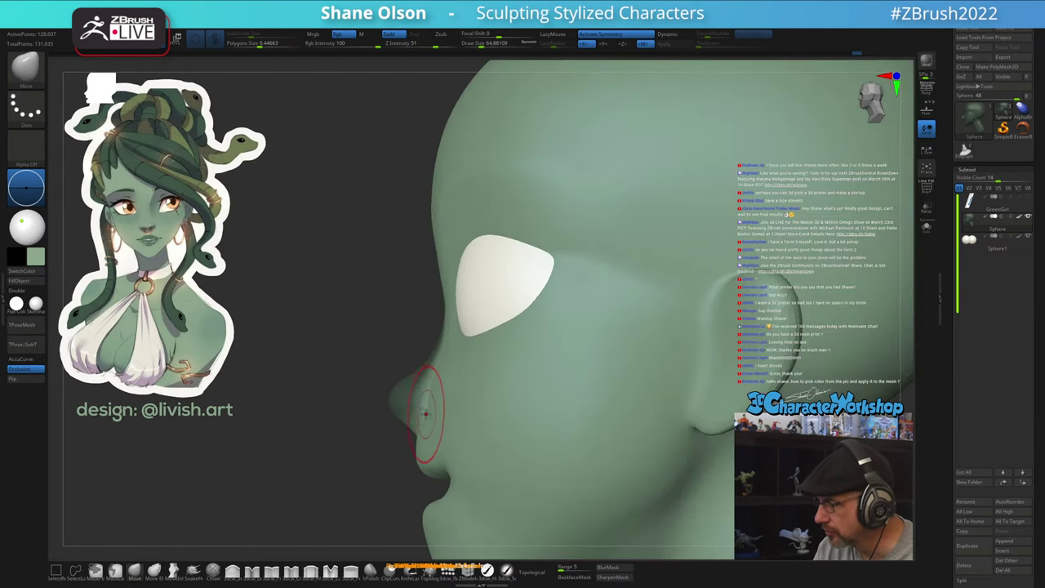
key("s")
left_click_drag(425, 413, 435, 383)
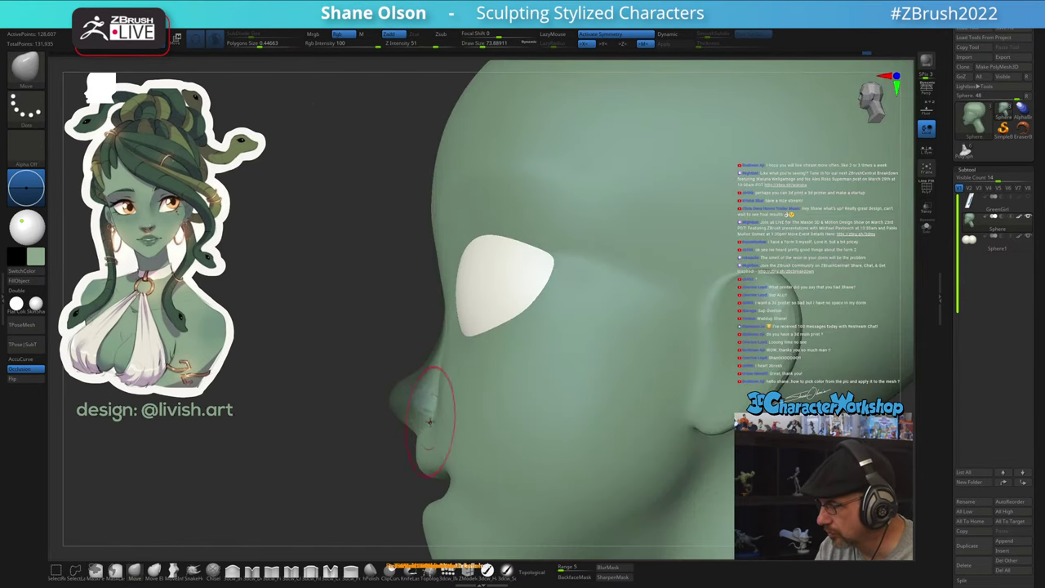
left_click_drag(429, 423, 439, 399)
right_click_drag(454, 378, 508, 382)
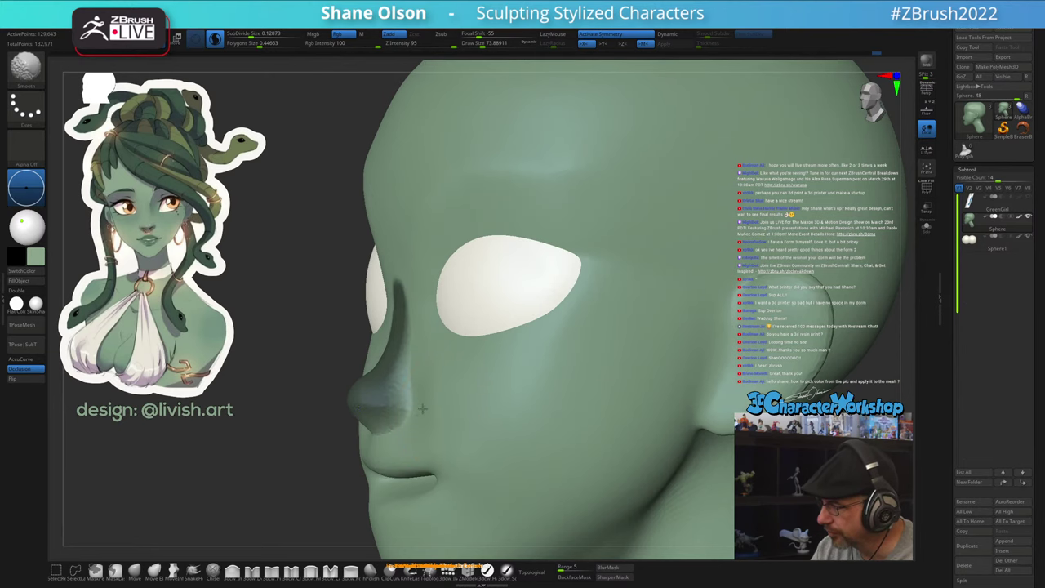
left_click_drag(422, 408, 428, 398, "shift")
Set the draw size to about 80, rework the cheek beside the nose and smooth the area around the mouth corners
mouse_move(448, 392)
right_mouse_down()
mouse_move(416, 392)
mouse_move(448, 368)
mouse_move(415, 319)
right_mouse_up()
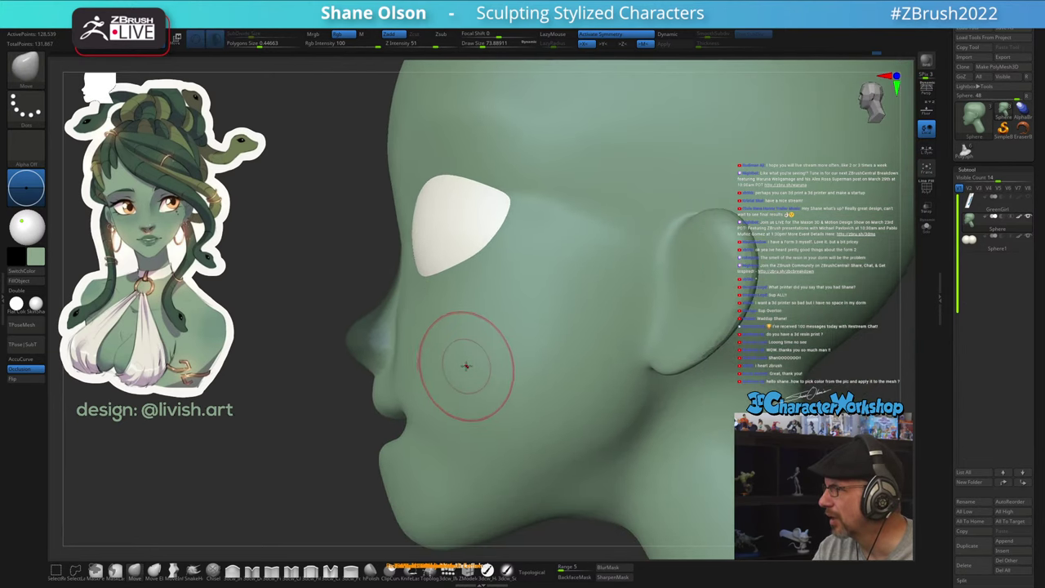
right_click_drag(460, 365, 452, 365, "ctrl")
right_click_drag(451, 365, 433, 359, "alt")
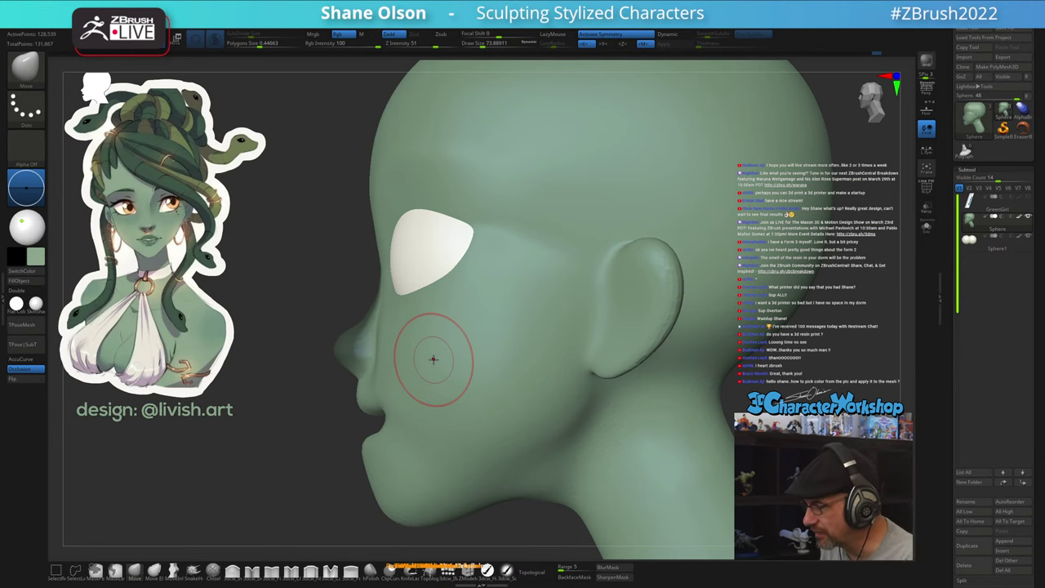
right_click_drag(394, 345, 426, 343)
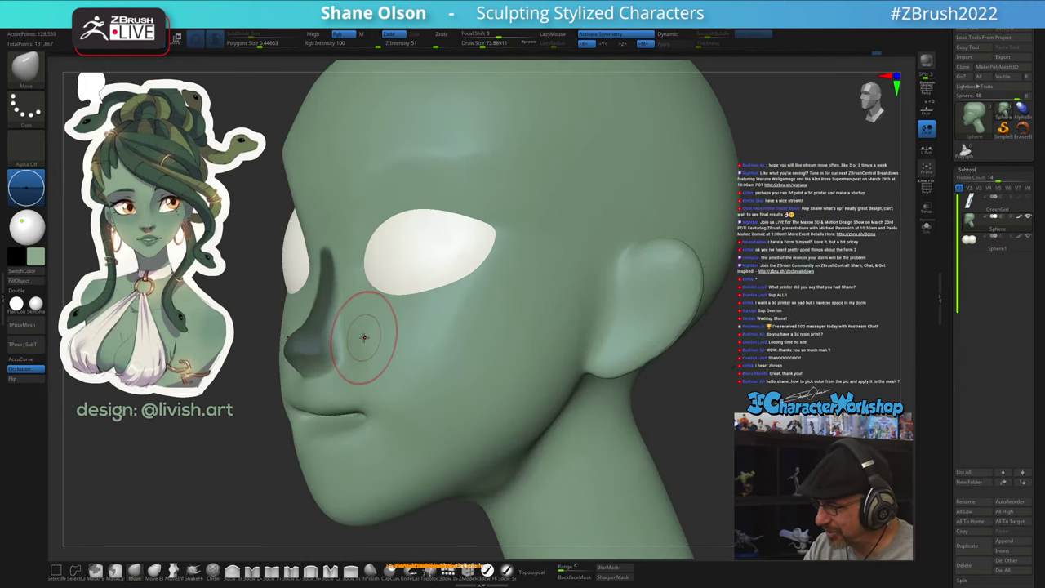
key("s")
left_click_drag(364, 338, 357, 321)
key("s")
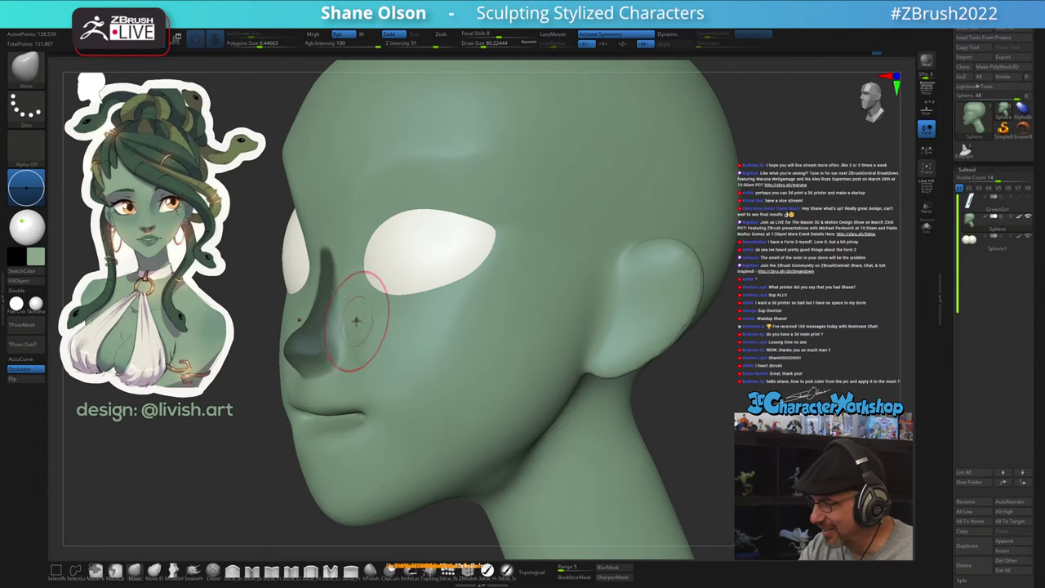
right_click_drag(369, 349, 384, 362)
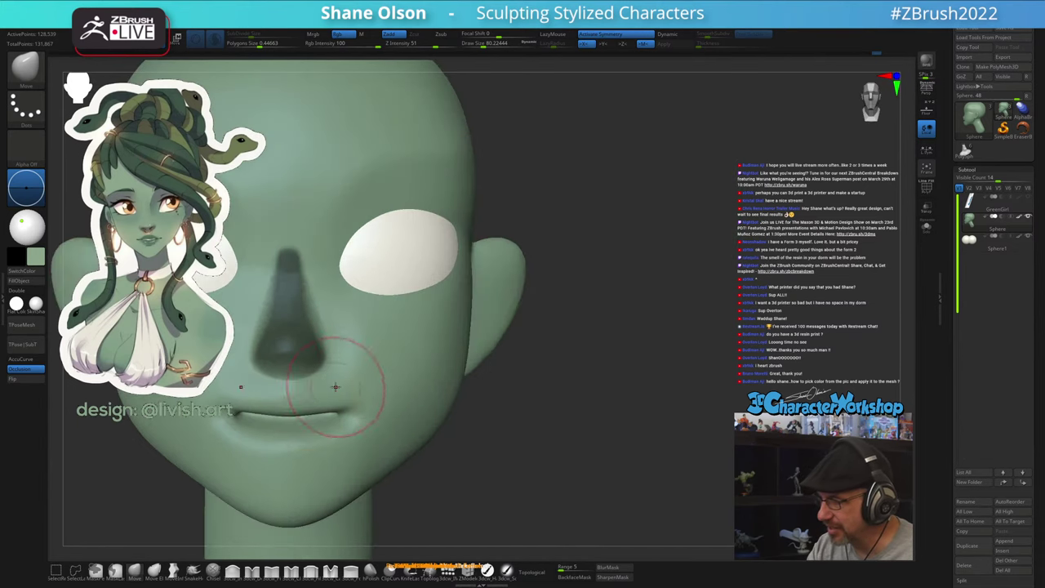
left_click_drag(338, 387, 325, 446, "shift")
right_click_drag(390, 383, 389, 384)
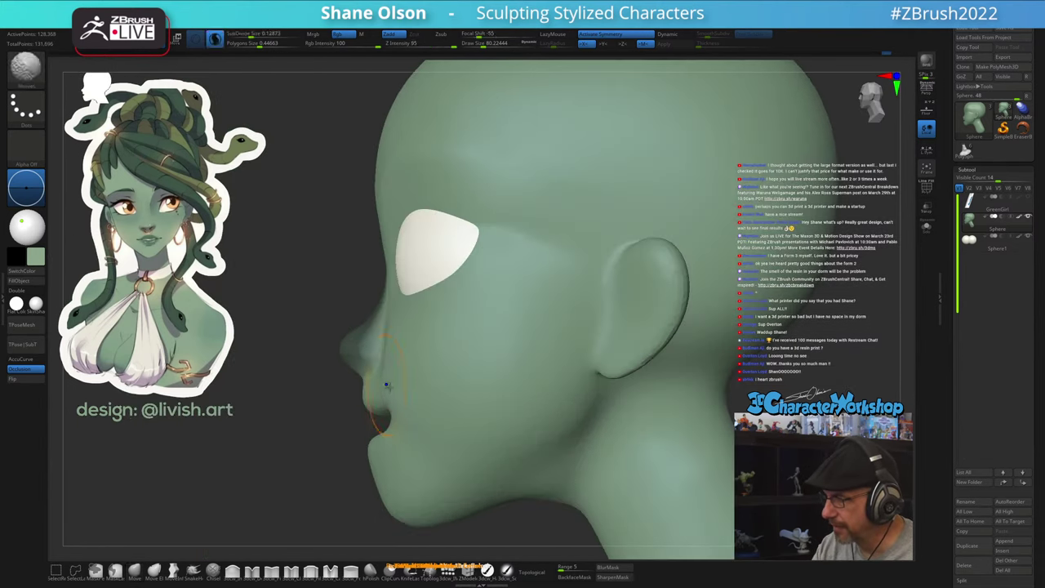
Enlarge the draw size to about 90, review the head in three-quarter and profile views, and clear the mask
key("bracketright")
mouse_move(414, 347)
right_mouse_down()
mouse_move(432, 341)
mouse_move(420, 330)
right_mouse_up()
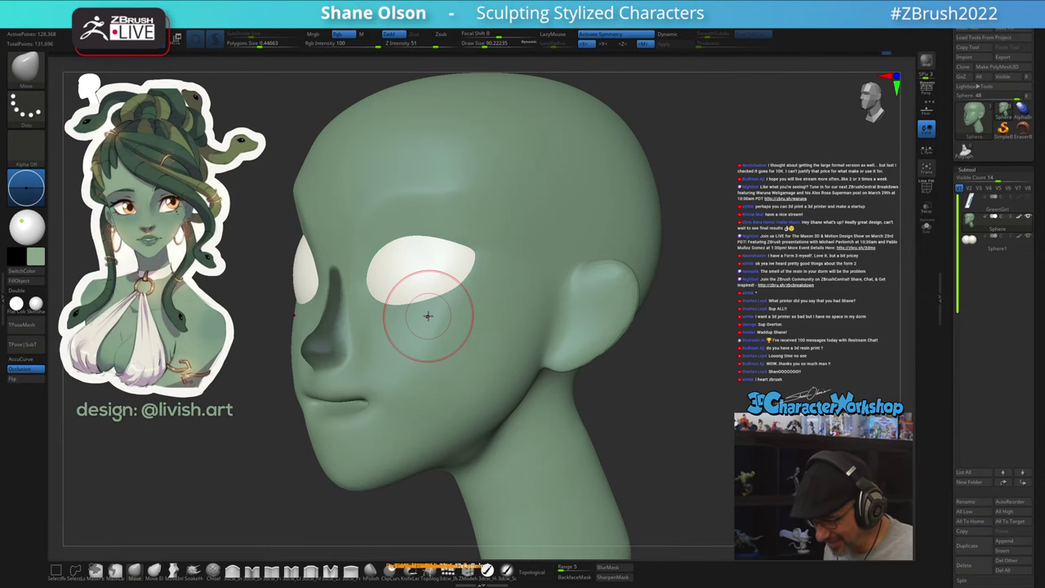
right_click_drag(441, 378, 436, 380)
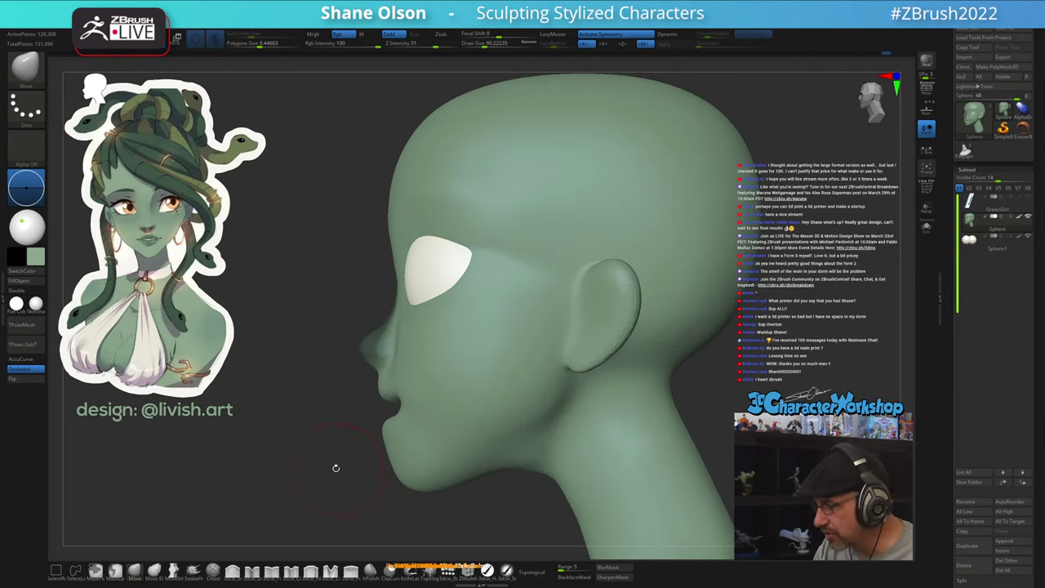
left_click_drag(339, 466, 351, 464, "ctrl")
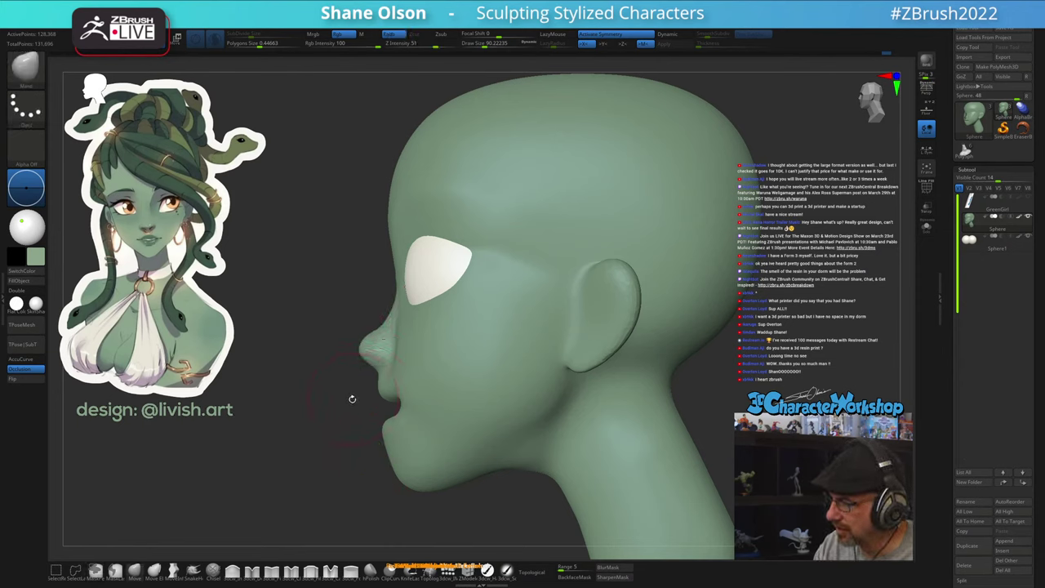
Pull the nose farther forward in profile with a draw size of about 128, then enlarge the brush to about 158
key("s")
left_click_drag(343, 409, 349, 409)
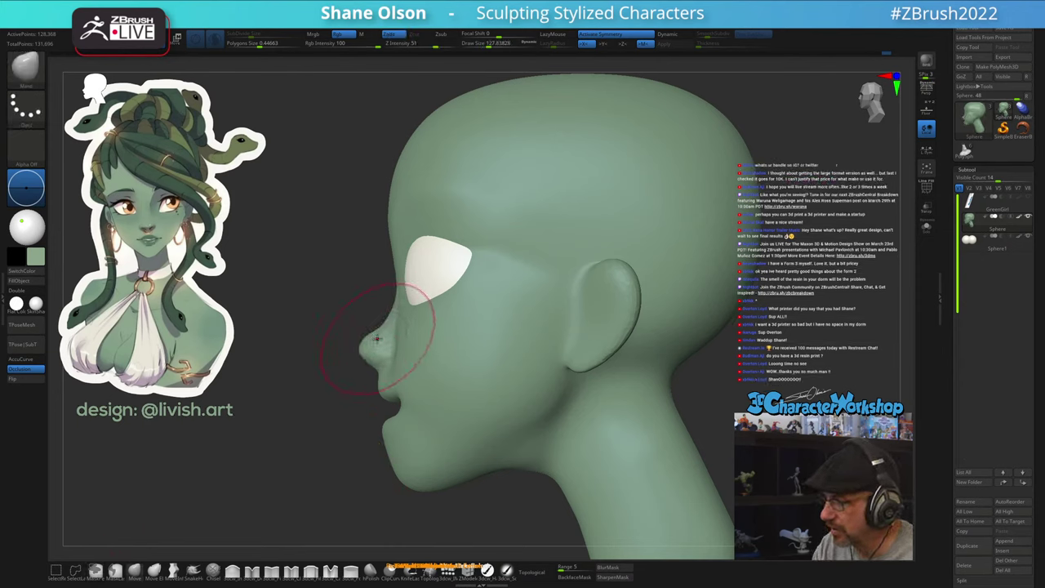
mouse_move(376, 341)
left_mouse_down()
mouse_move(378, 361)
mouse_move(362, 342)
left_mouse_up()
key("s")
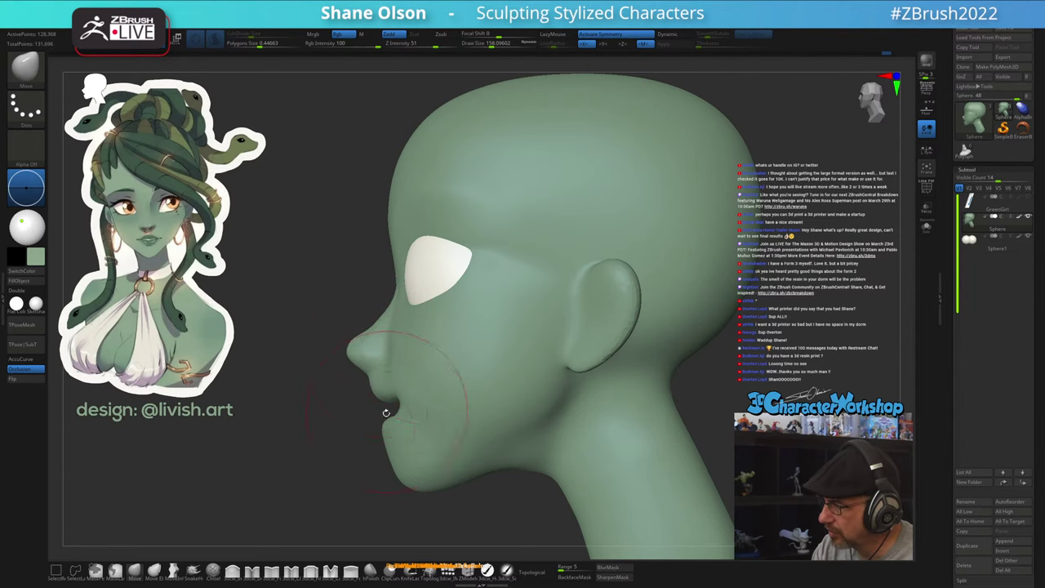
Enlarge the Move brush to a draw size of about 212 and reshape the mouth and chin in profile
key("s")
left_click_drag(369, 441, 392, 443)
left_click_drag(395, 446, 393, 446)
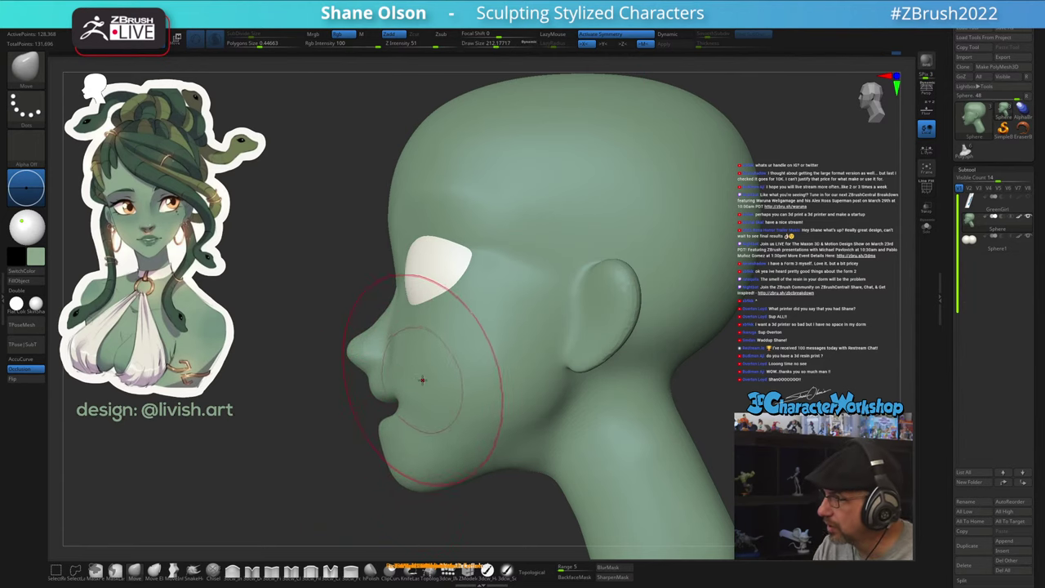
right_click_drag(423, 380, 597, 410)
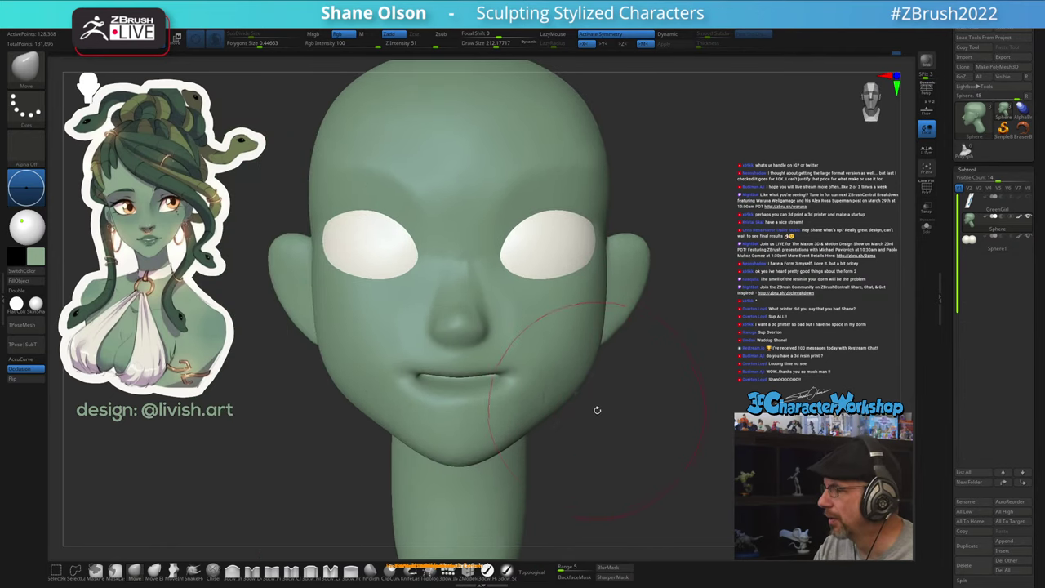
Reduce the brush to a draw size of about 71 and smooth the cheek beside the nose
key("s")
left_click_drag(599, 414, 591, 415)
right_click_drag(590, 420, 568, 399)
key("s")
left_click_drag(548, 353, 542, 353)
mouse_move(516, 320)
left_mouse_down("shift")
mouse_move(522, 340)
mouse_move(518, 319)
left_mouse_up("shift")
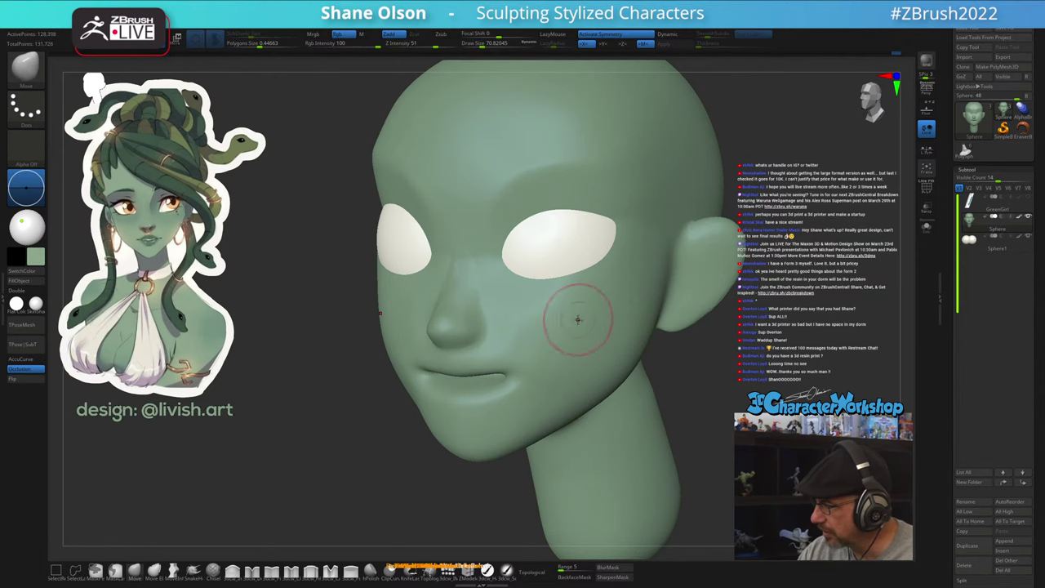
Smooth the surface between the nose bridge and the inner corner of the eye
right_click_drag(578, 350, 589, 336)
right_click_drag(531, 306, 505, 298)
left_click_drag(496, 275, 509, 250, "shift")
right_click_drag(536, 307, 517, 299)
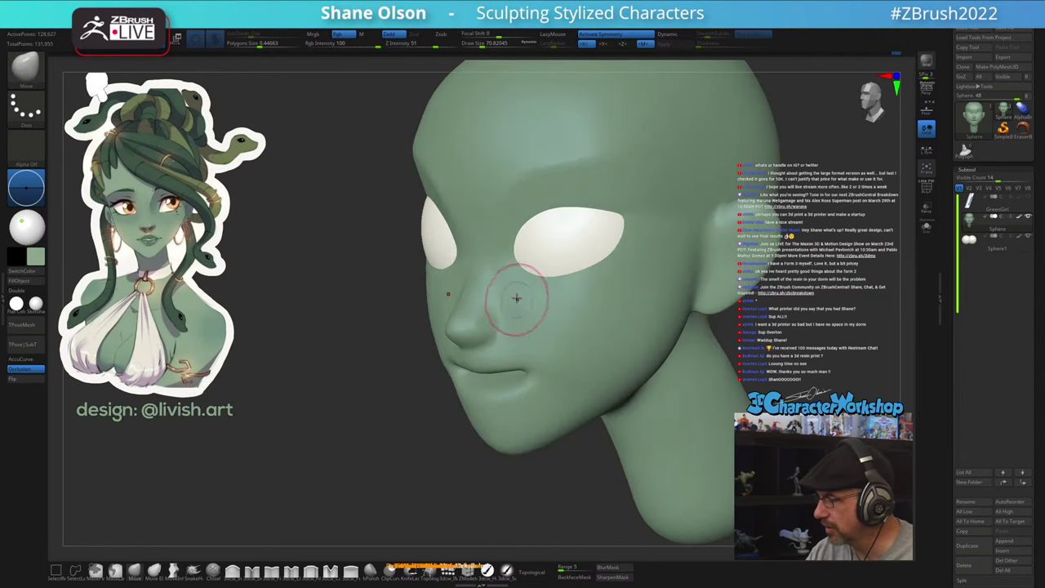
right_click_drag(511, 252, 530, 235)
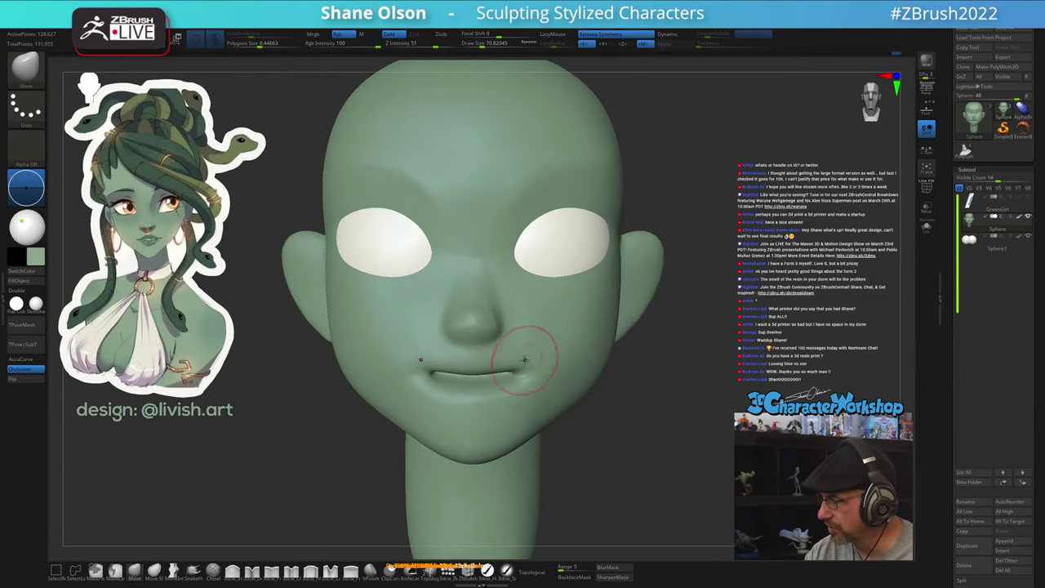
Set the Move brush's draw size to about 104 and adjust the lower jaw edge beside the chin
right_click_drag(557, 444, 575, 425)
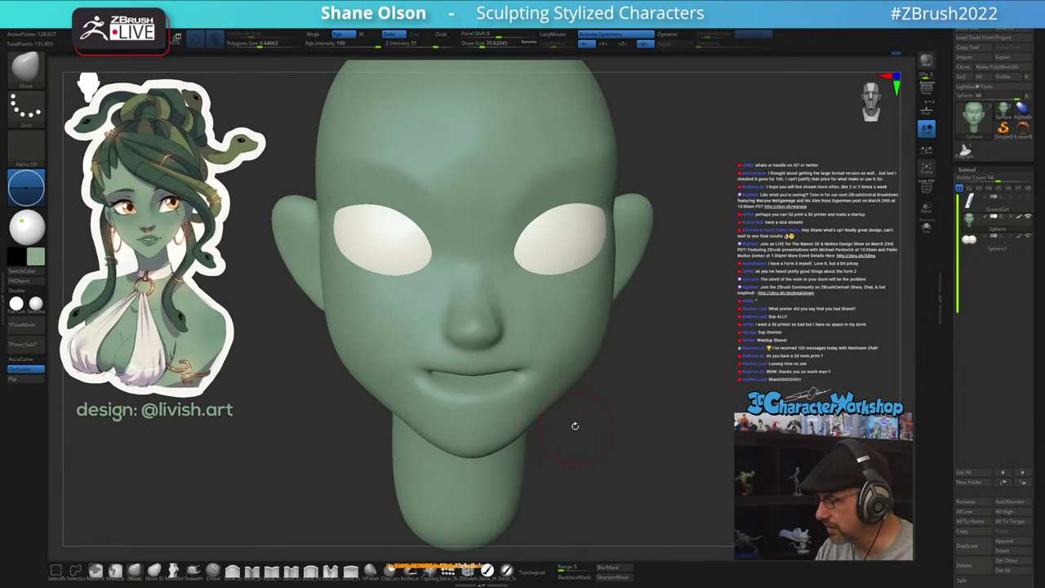
key("s")
left_click_drag(574, 425, 577, 426)
key("s")
left_click_drag(506, 436, 508, 437)
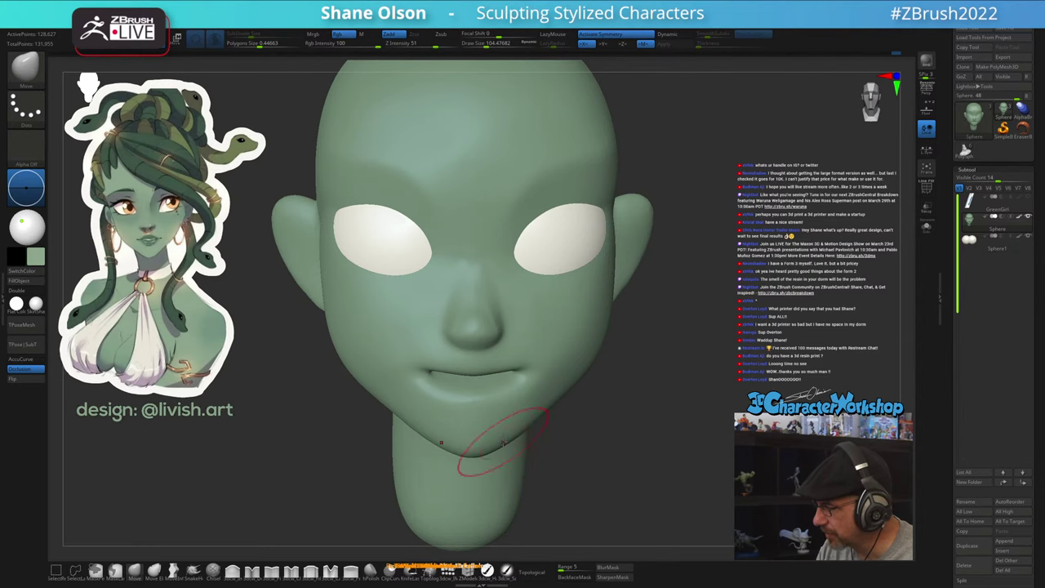
Set the draw size to about 136 and adjust the underside of the jaw where it meets the neck
right_click_drag(527, 438, 578, 478)
key("s")
left_click_drag(595, 448, 599, 448)
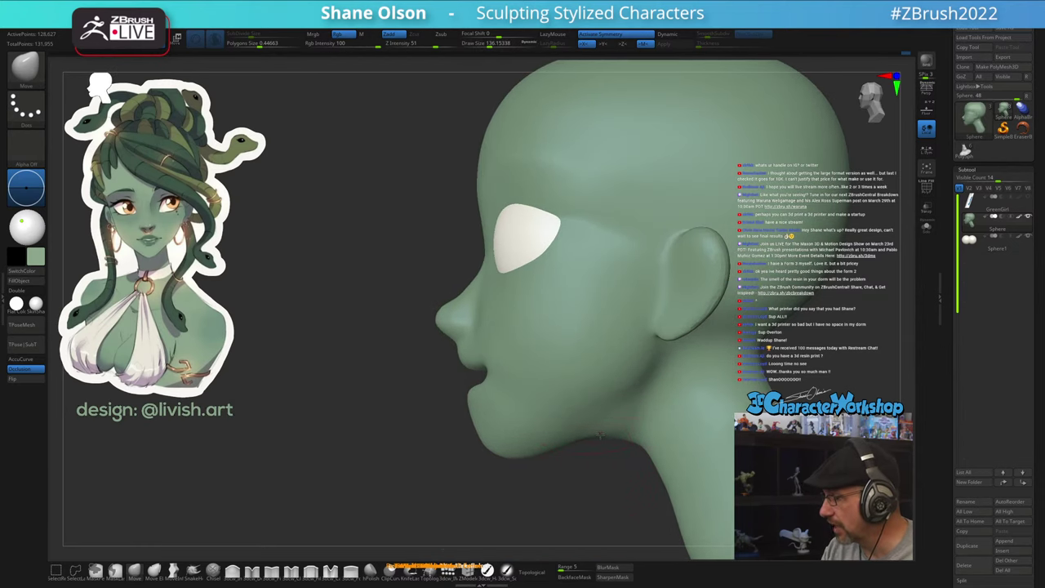
mouse_move(523, 454)
right_mouse_down("alt")
mouse_move(521, 426)
mouse_move(552, 420)
mouse_move(535, 416)
mouse_move(544, 405)
right_mouse_up("alt")
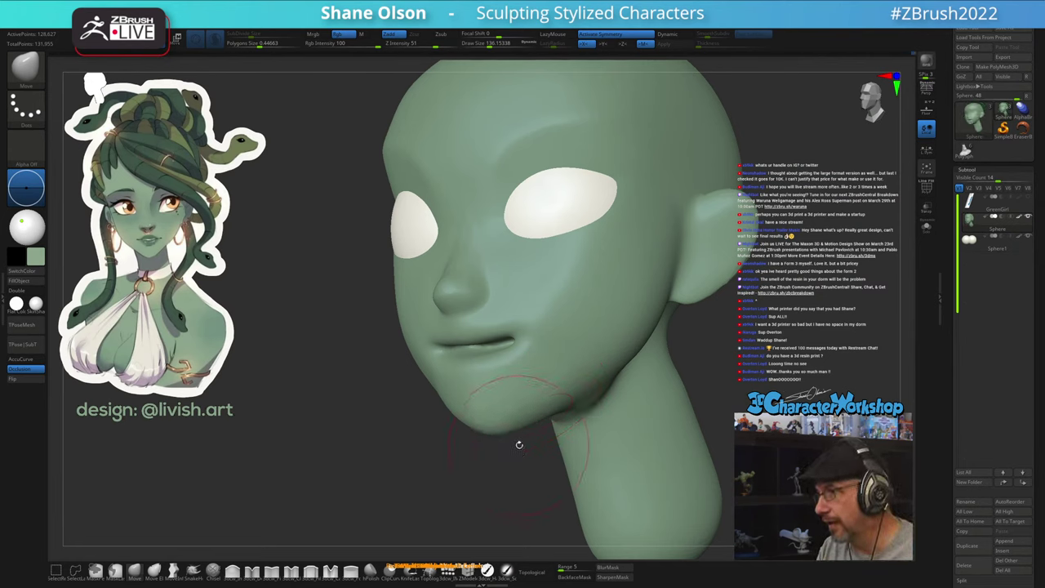
Pull the lower cheek and jawline slightly outward with the Move brush at a draw size of about 140
mouse_move(521, 447)
left_mouse_down()
mouse_move(535, 446)
mouse_move(467, 449)
left_mouse_up()
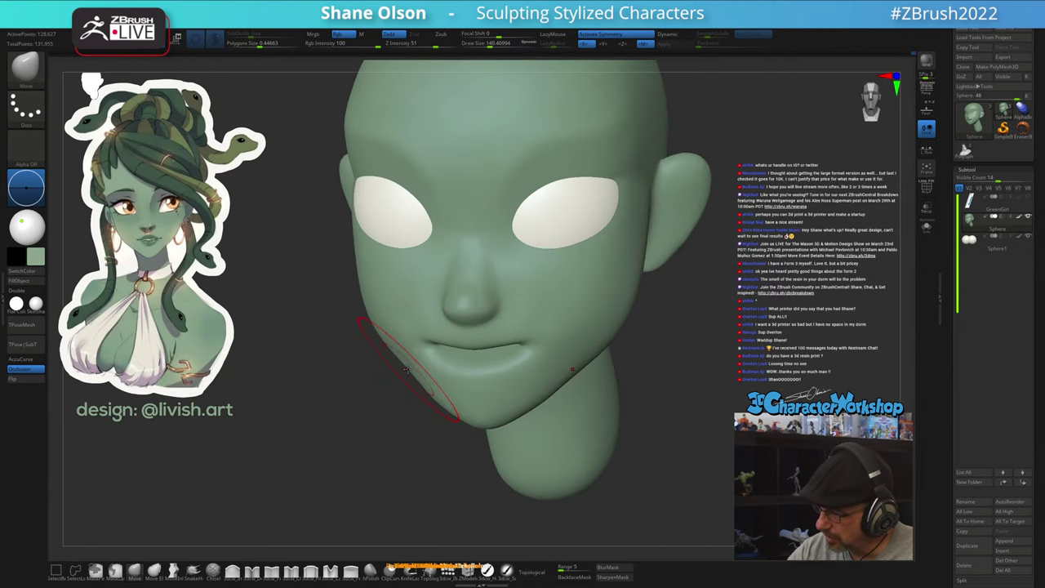
left_click_drag(413, 374, 402, 370)
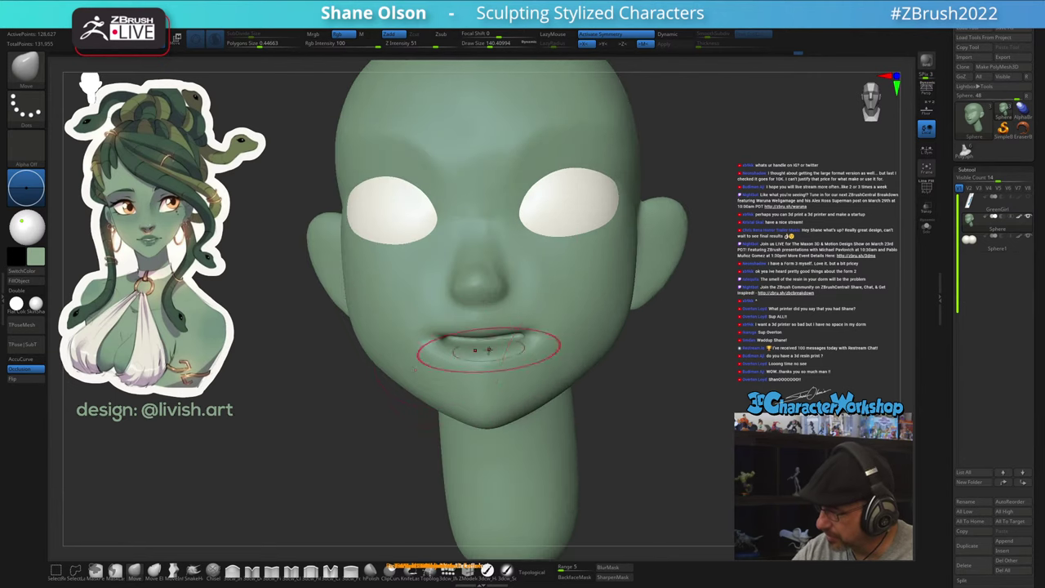
left_click_drag(466, 448, 408, 448)
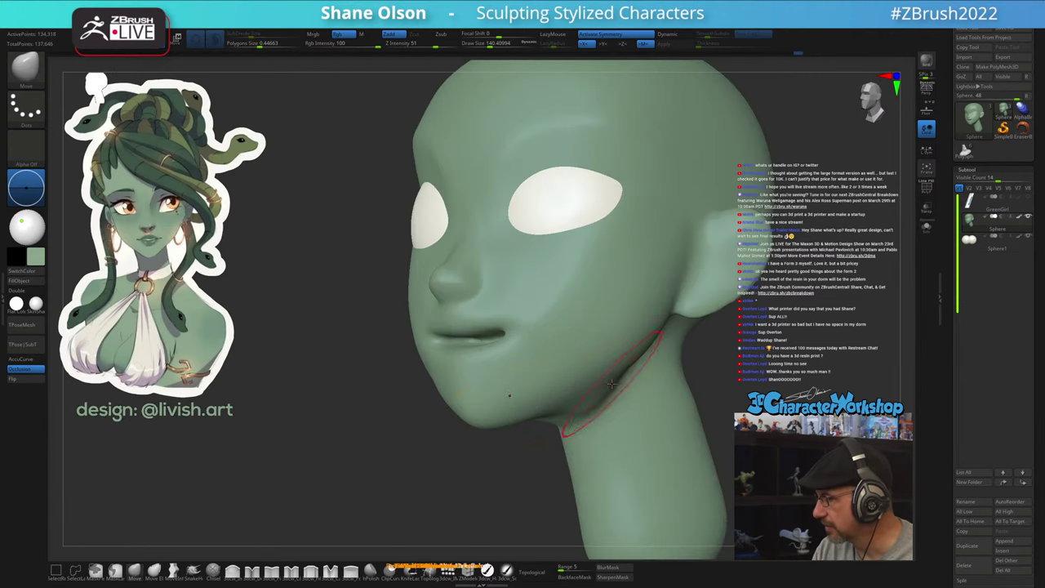
mouse_move(507, 457)
left_mouse_down()
mouse_move(454, 459)
mouse_move(511, 441)
mouse_move(473, 467)
mouse_move(496, 462)
left_mouse_up()
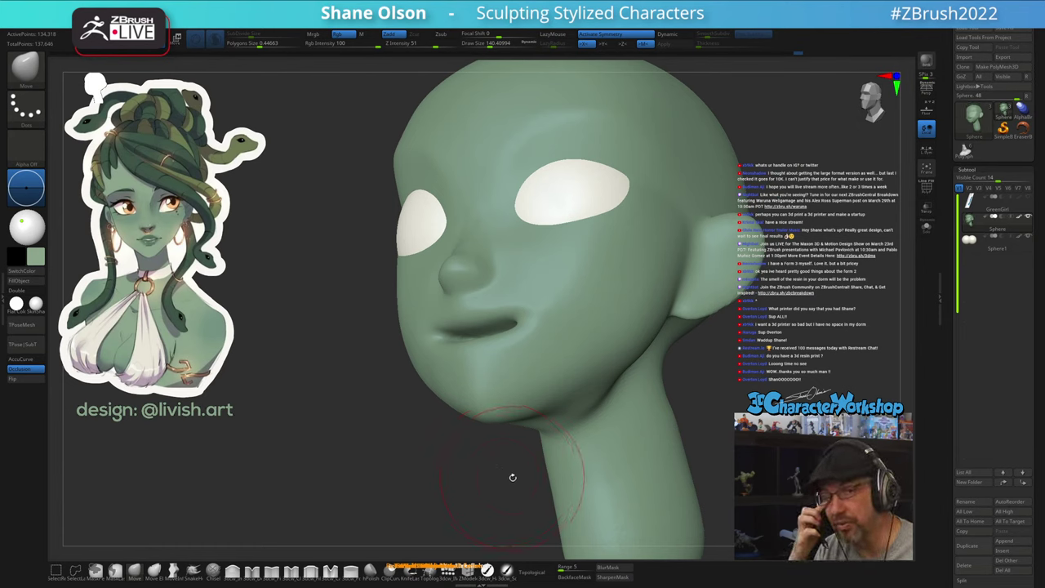
Reduce the Move brush to a draw size of about 74 and reshape the lips around the mouth opening
left_click_drag(512, 477, 455, 435)
key("s")
left_click_drag(565, 367, 559, 365)
mouse_move(558, 326)
right_mouse_down()
mouse_move(567, 301)
mouse_move(555, 359)
mouse_move(500, 281)
mouse_move(542, 240)
mouse_move(538, 253)
mouse_move(576, 323)
right_mouse_up()
mouse_move(577, 323)
right_mouse_down()
mouse_move(600, 322)
mouse_move(575, 320)
mouse_move(548, 362)
right_mouse_up()
key("s")
left_click_drag(548, 361, 544, 362)
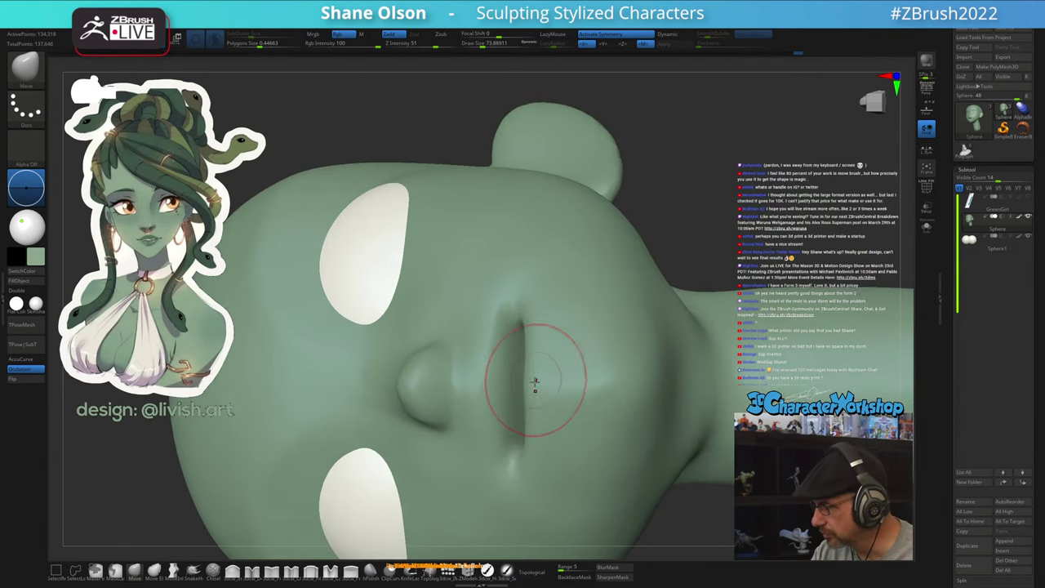
right_click_drag(529, 367, 525, 334, "alt")
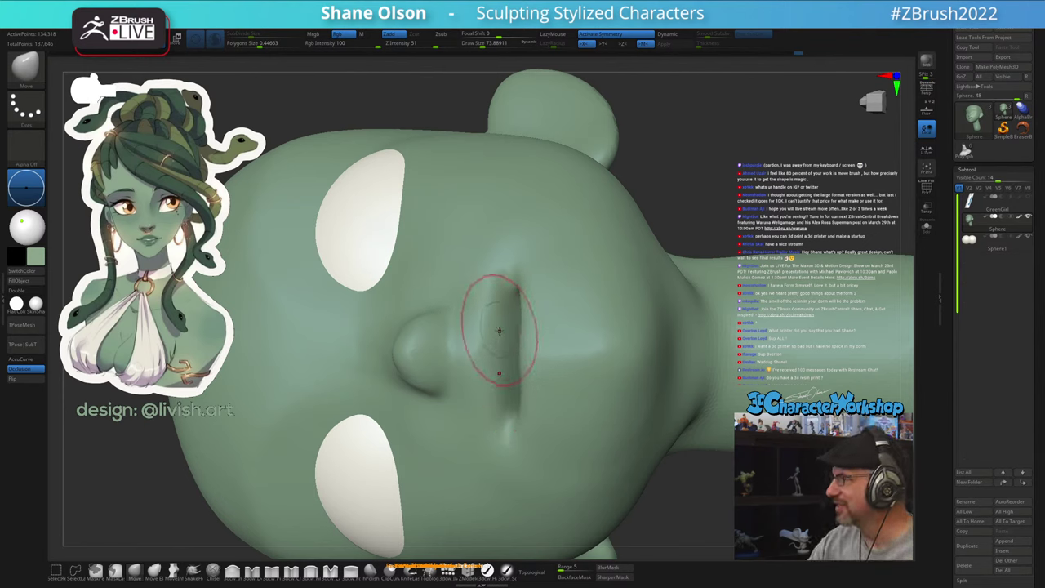
mouse_move(505, 335)
right_mouse_down()
mouse_move(535, 323)
mouse_move(504, 324)
right_mouse_up()
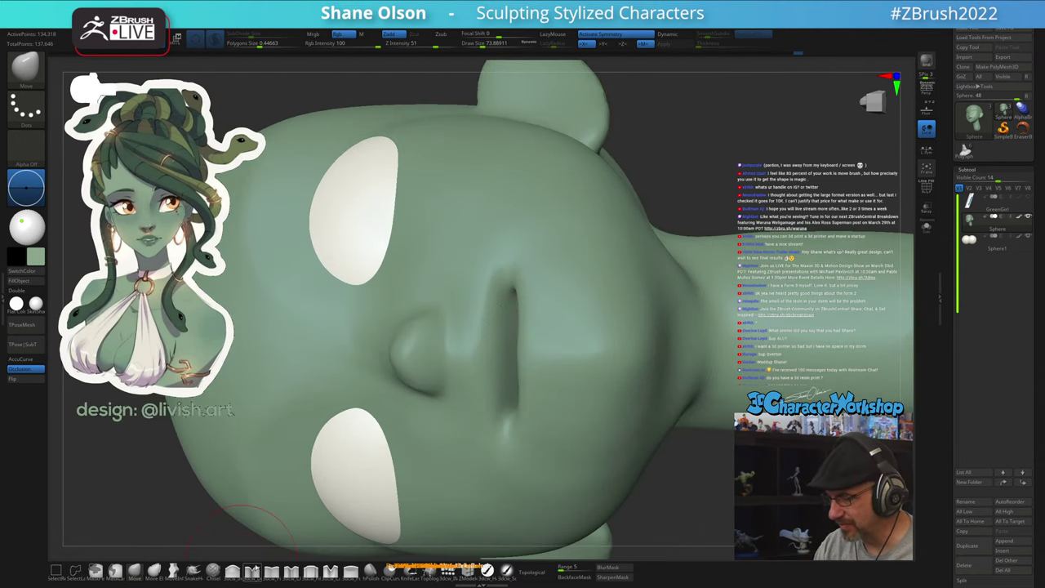
Sharpen the lip edges along the mouth opening with the 3dcw Pinch brush at a draw size of about 49
left_click(267, 573)
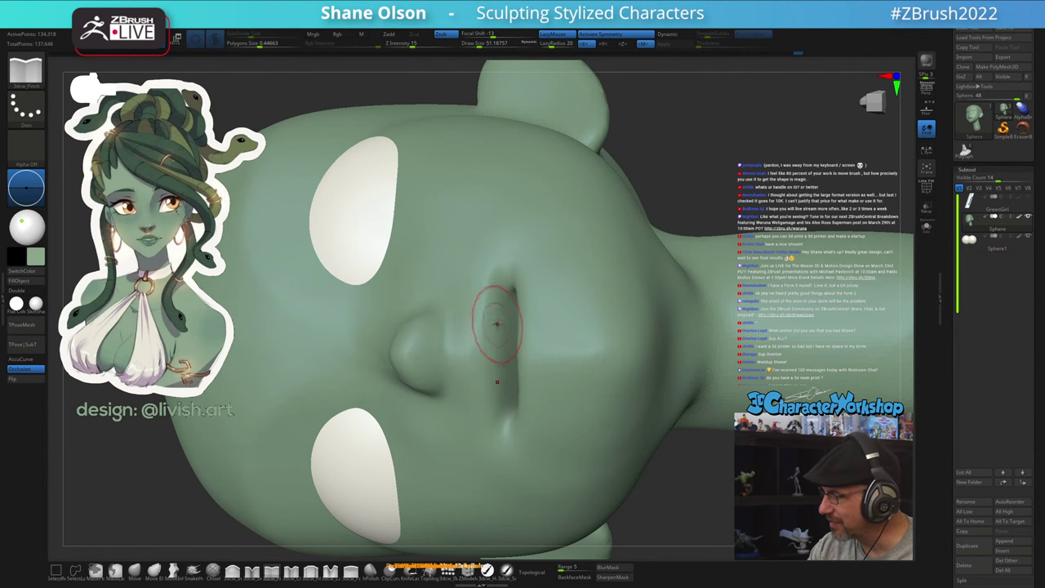
mouse_move(497, 324)
right_mouse_down()
mouse_move(506, 322)
mouse_move(487, 316)
right_mouse_up()
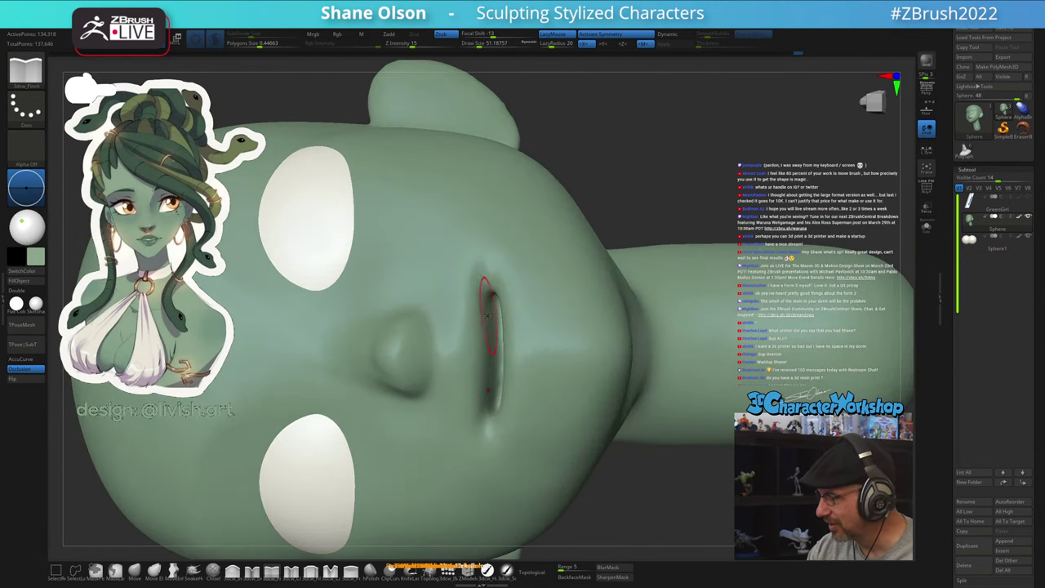
key("s")
left_click(479, 307)
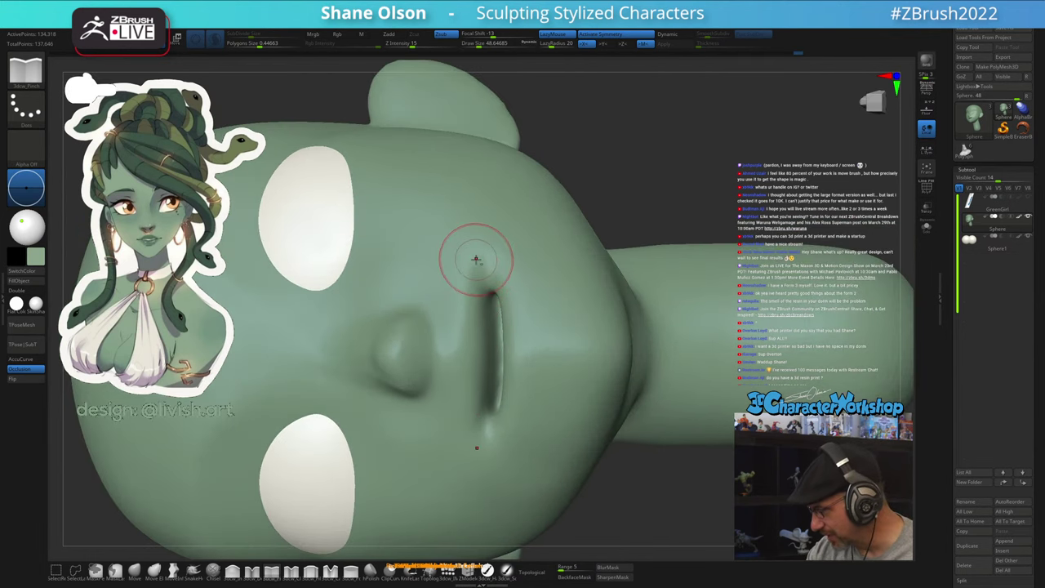
left_click_drag(476, 258, 474, 263)
right_click_drag(539, 382, 500, 399)
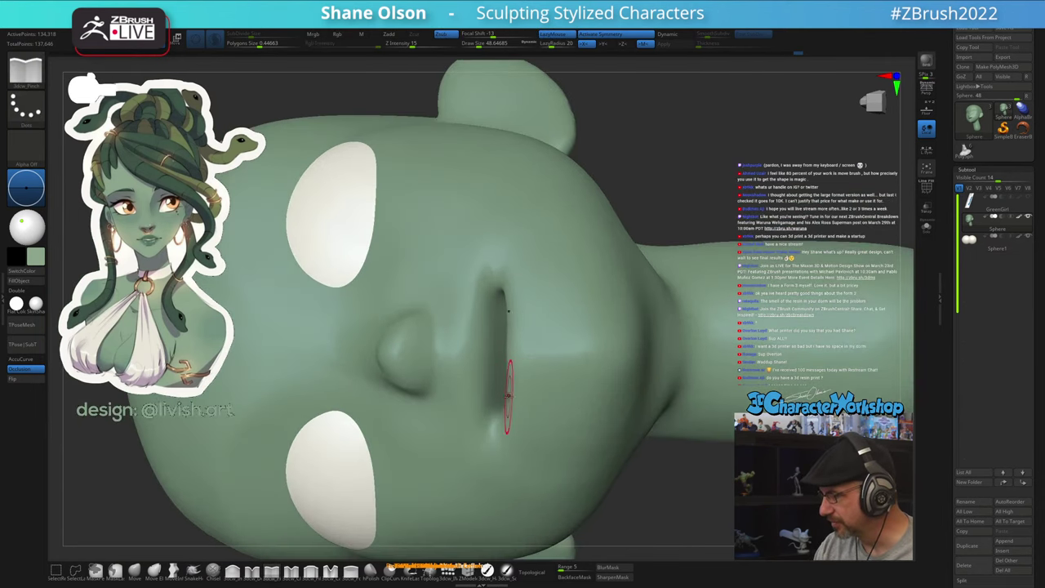
right_click_drag(401, 437, 454, 406)
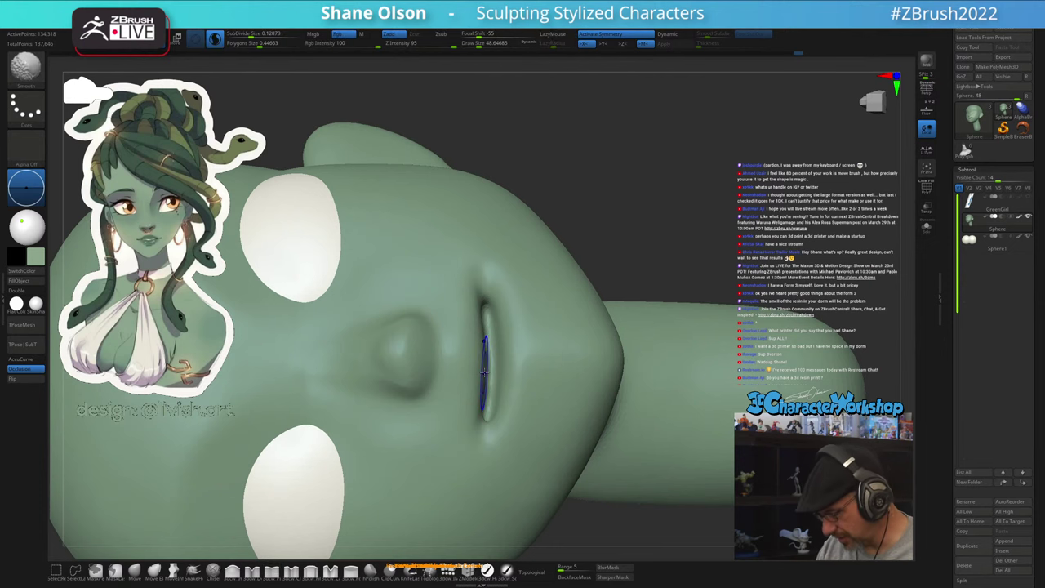
Display the polygon frame and mask the inside of the mouth with a draw size of about 35
key("shift+f")
left_click_drag(659, 246, 649, 256)
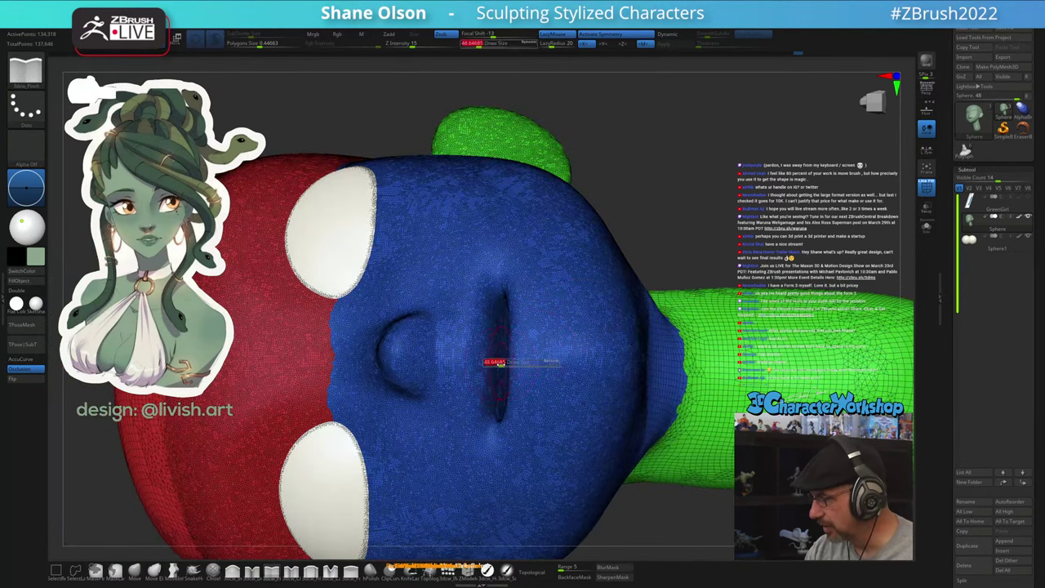
right_click_drag(500, 364, 501, 319, "ctrl")
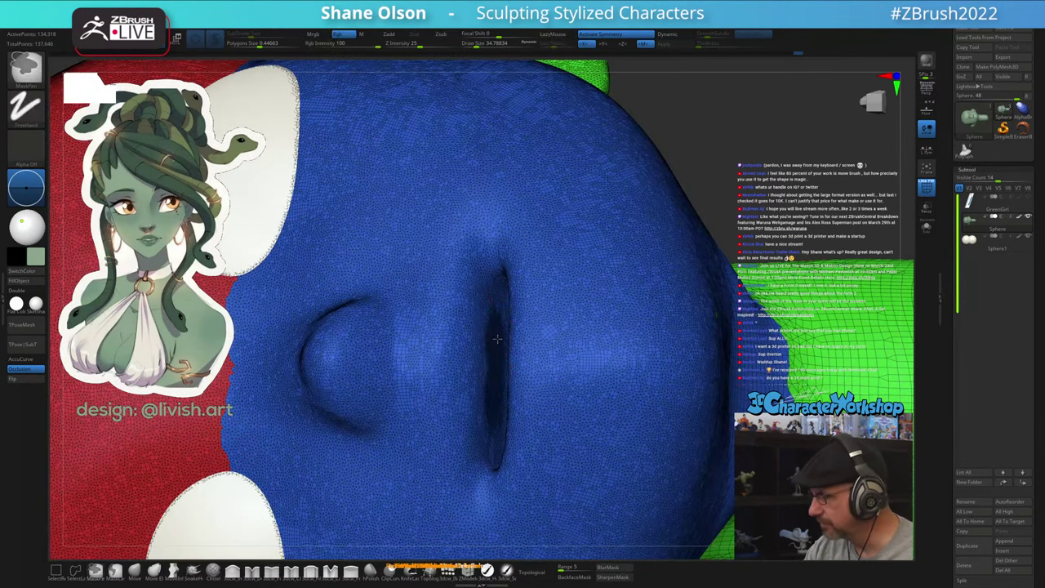
left_click_drag(497, 339, 495, 318, "ctrl")
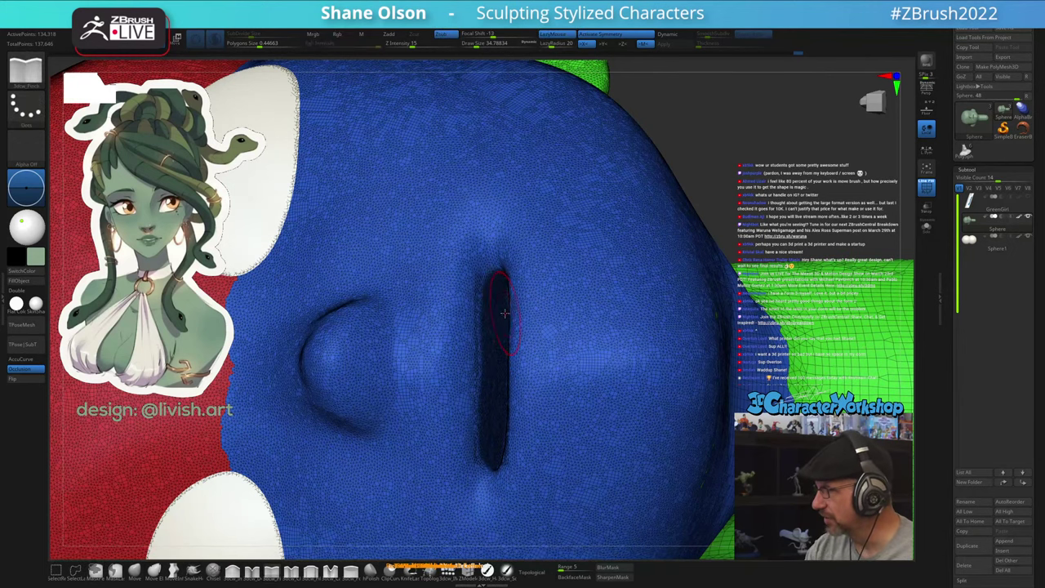
mouse_move(498, 324)
right_mouse_down()
mouse_move(511, 341)
mouse_move(517, 334)
right_mouse_up()
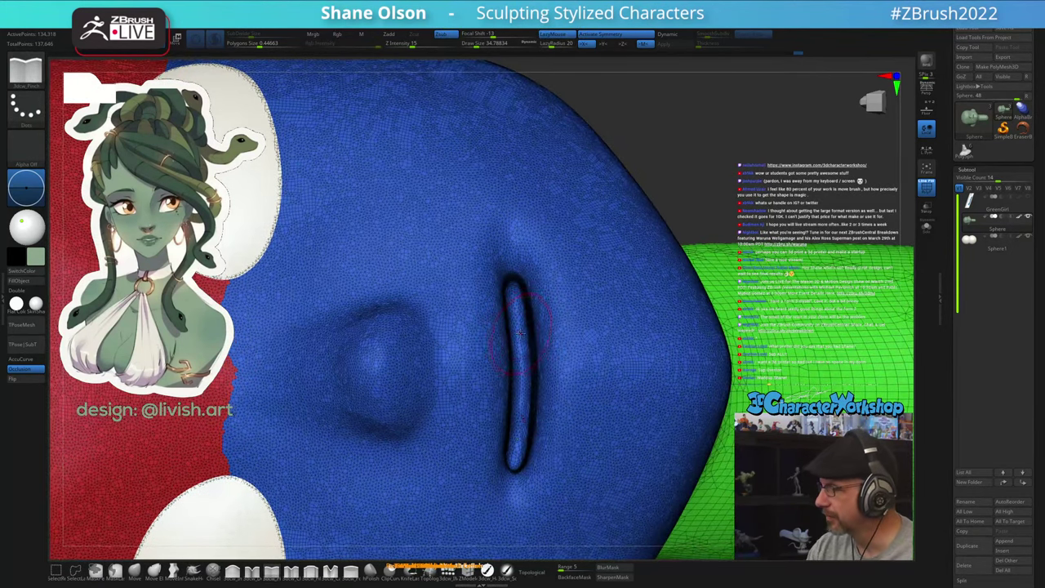
left_click_drag(514, 306, 518, 354, "ctrl")
right_click_drag(521, 370, 550, 328)
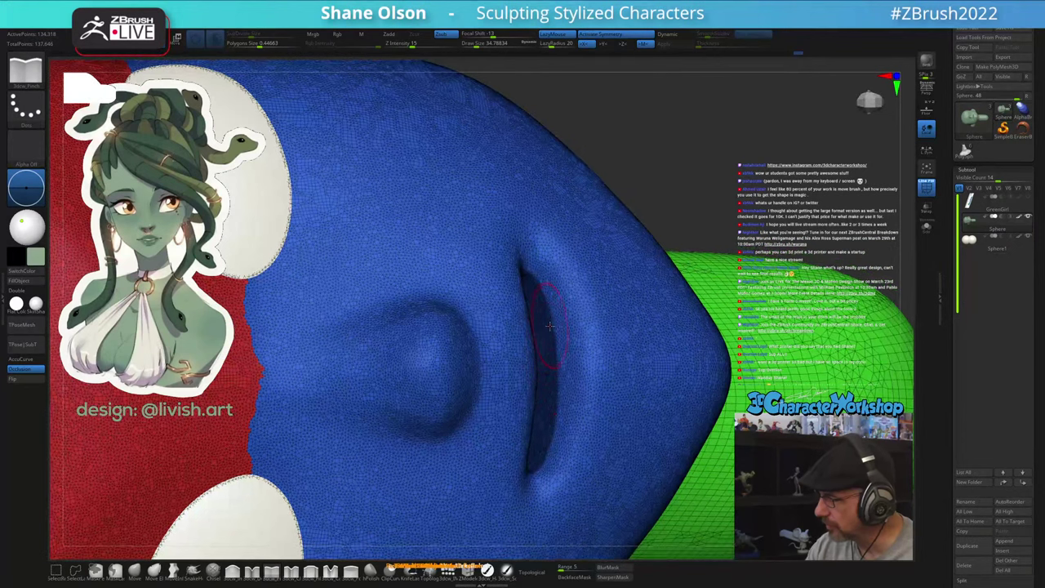
Reduce the draw size to about 25 and extend the mask over the remaining inner surface of the mouth
right_click_drag(557, 365, 551, 345)
key("s")
left_click_drag(541, 313, 548, 320)
left_click_drag(554, 388, 552, 409, "ctrl")
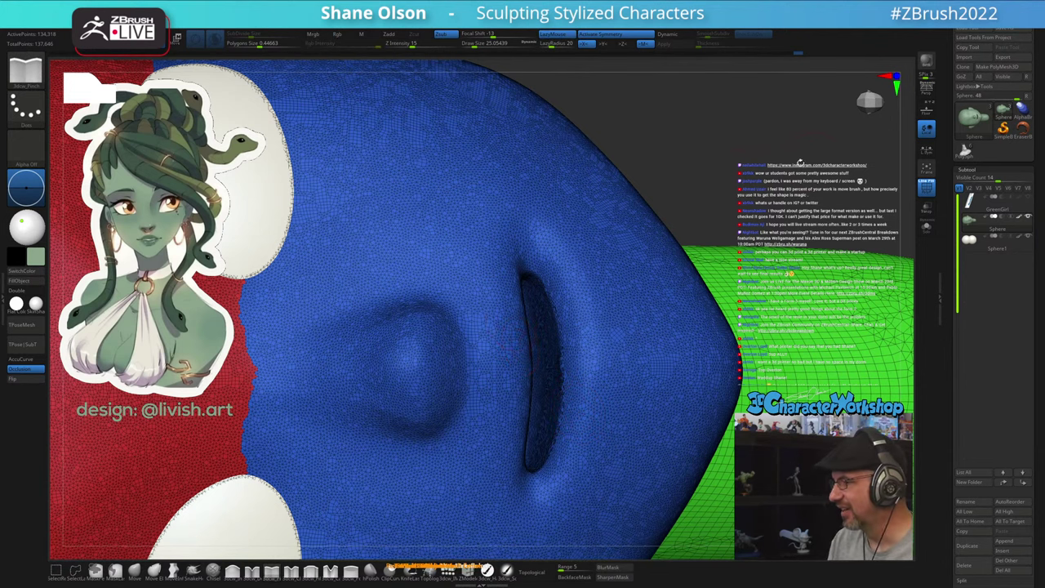
left_click_drag(726, 178, 676, 146)
left_click_drag(515, 147, 459, 241)
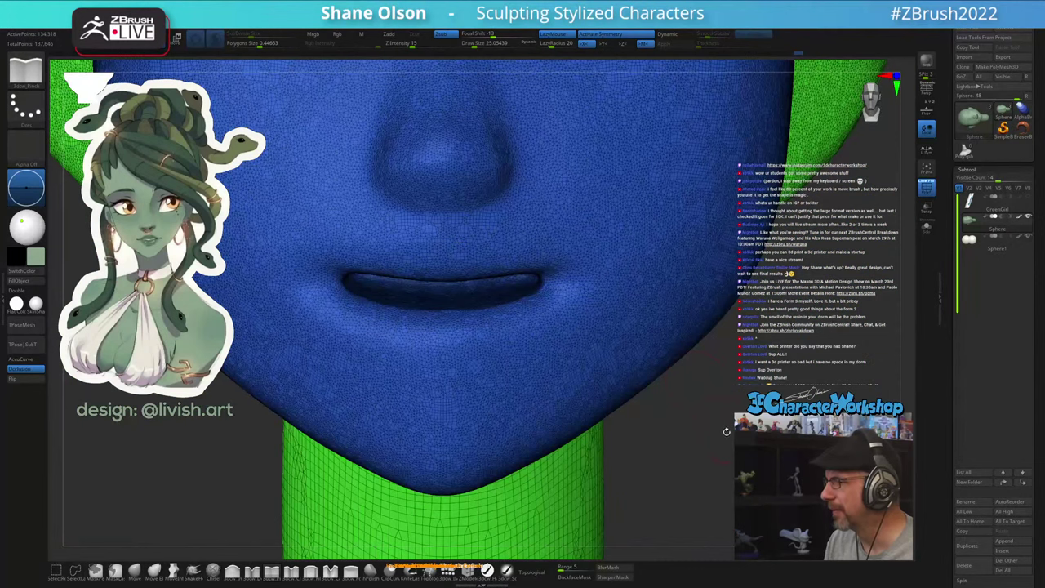
Hide the polygon frame and soften the mask on the inside of the mouth
left_click_drag(725, 431, 698, 298, "alt")
key("shift+f")
right_click_drag(698, 298, 316, 426)
left_click_drag(344, 412, 310, 426)
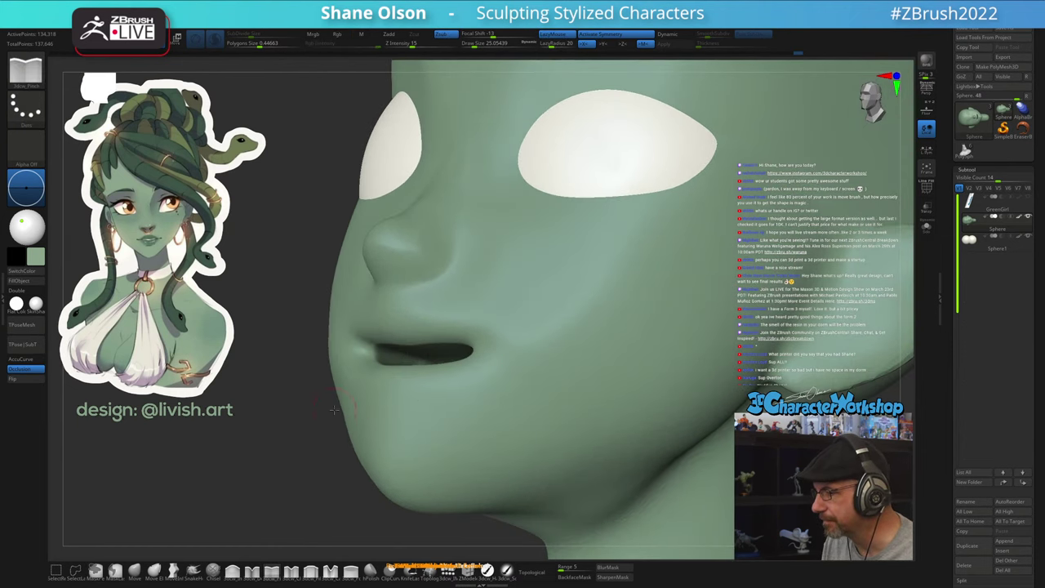
left_click_drag(290, 331, 294, 349)
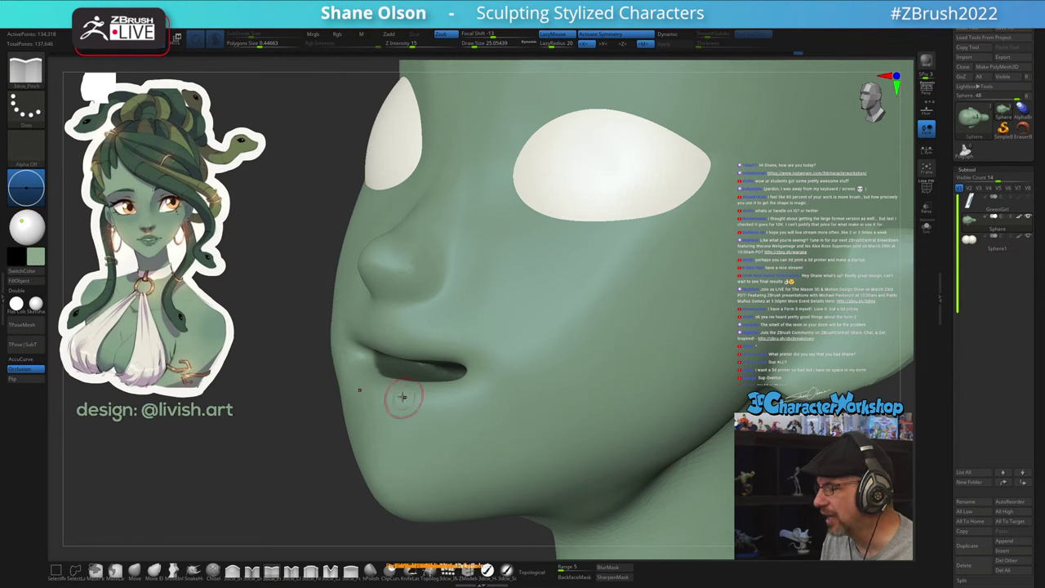
key("ctrl")
left_click(440, 366, "ctrl")
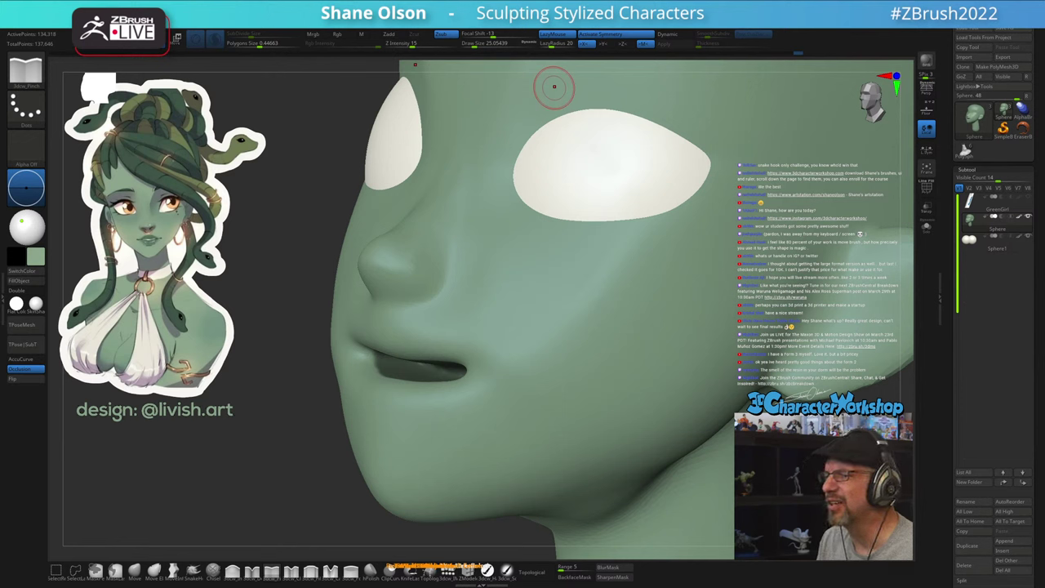
Switch to the web browser and look over the latest posts in the 3D Character Workshop forum
key("alt+Tab")
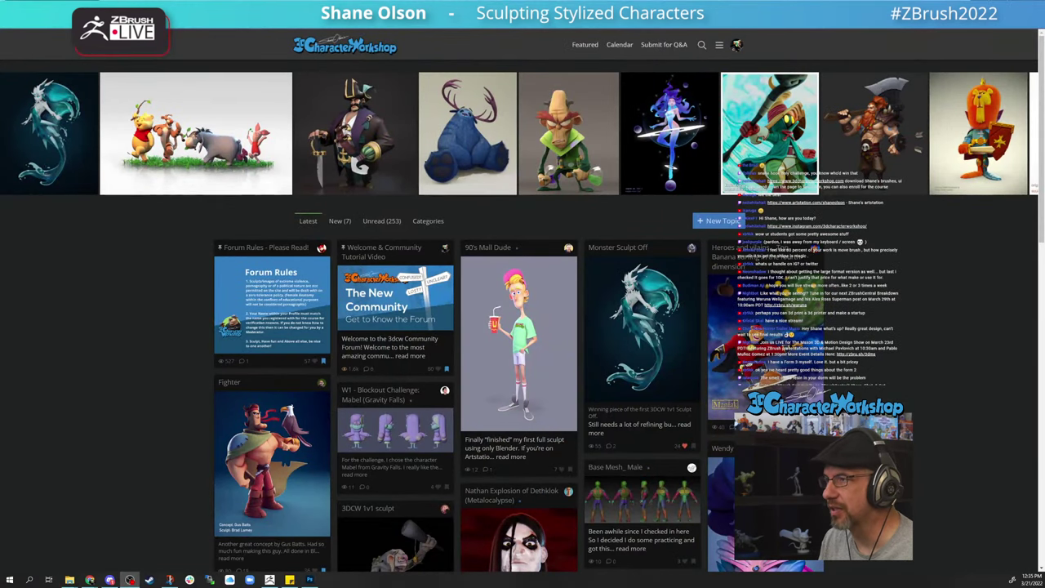
scroll(106, 347, "down", 2)
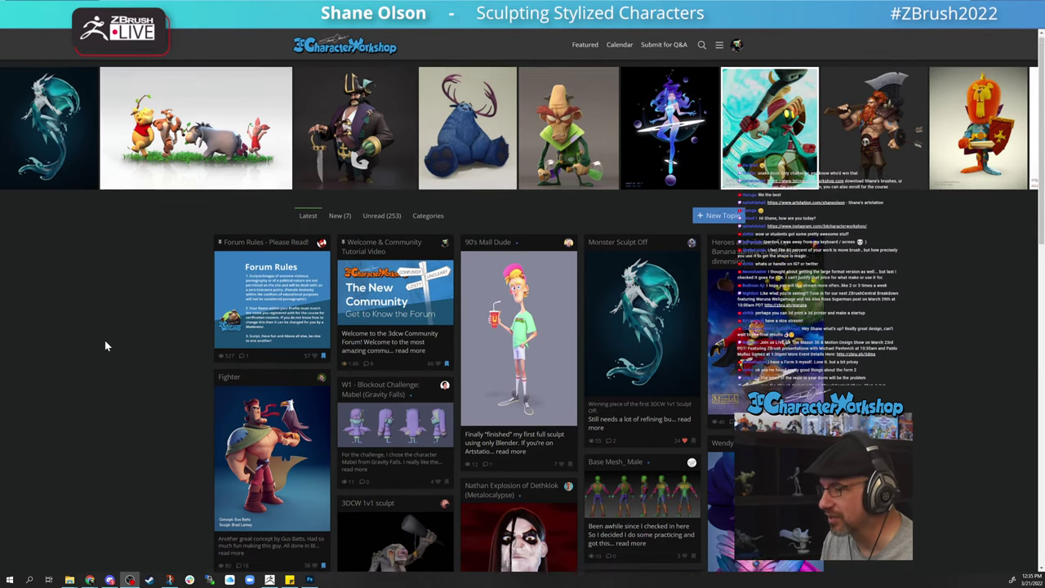
scroll(114, 388, "up", 2)
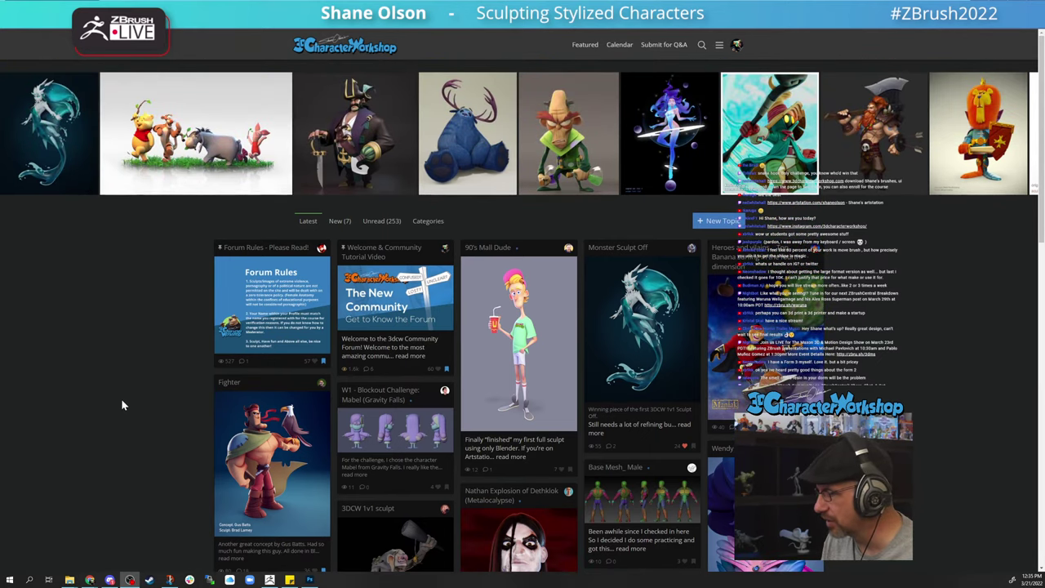
scroll(121, 405, "down", 1)
scroll(122, 405, "up", 1)
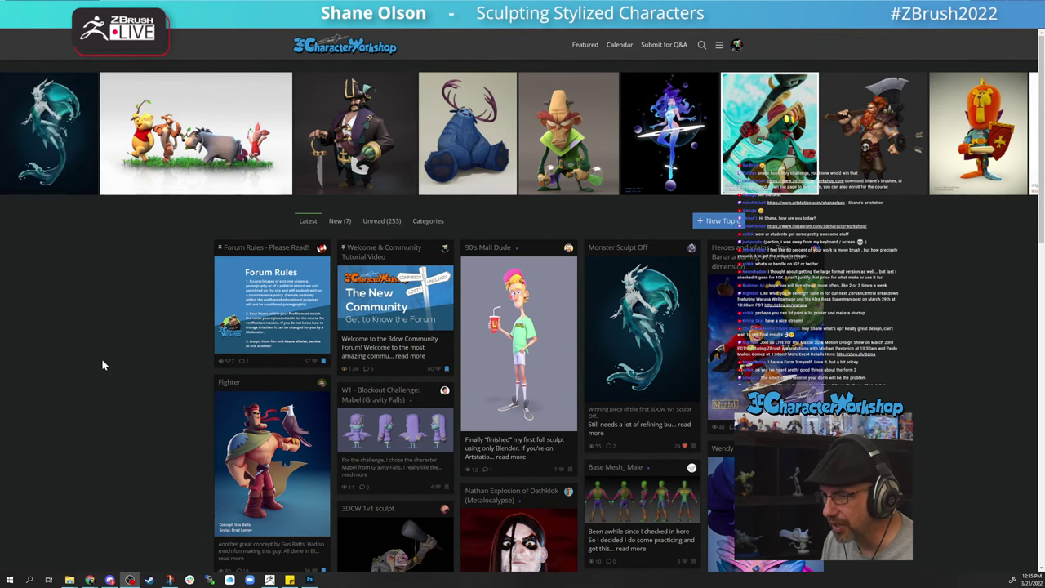
Browse further down the forum's latest posts and examine the community's stylized character sculpts
scroll(102, 357, "down", 2)
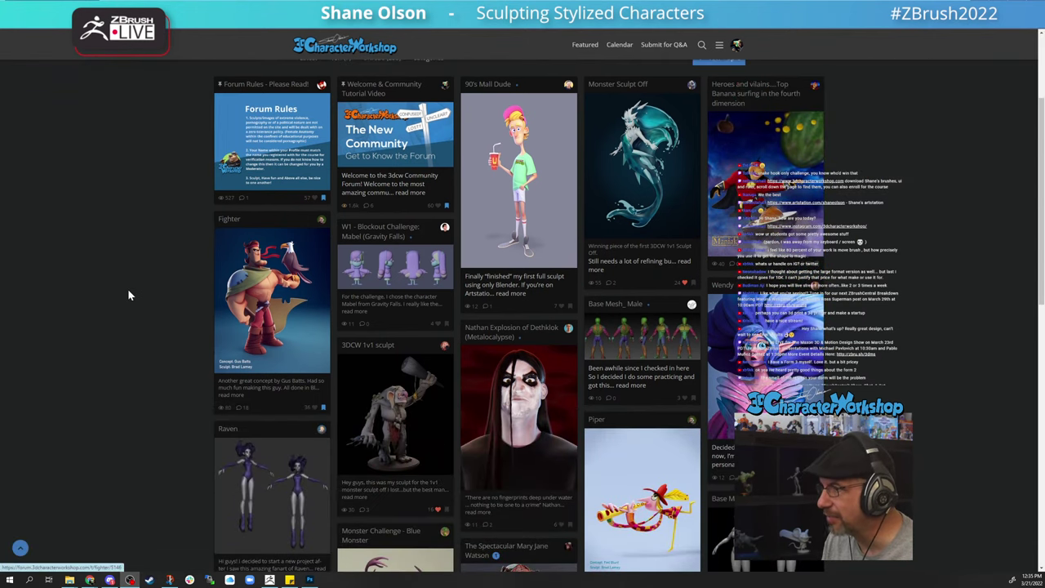
scroll(37, 305, "down", 1)
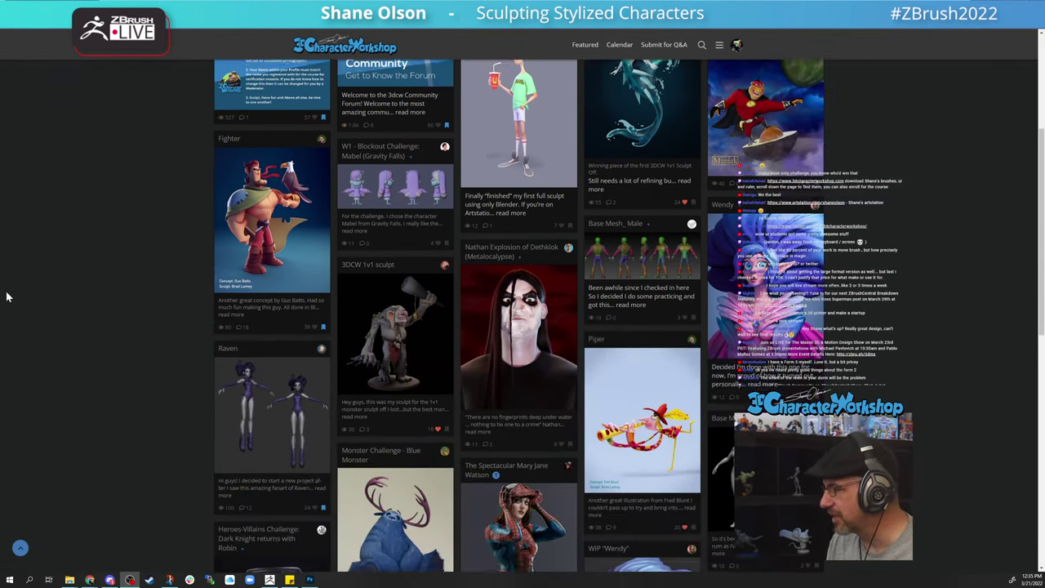
scroll(93, 370, "down", 4)
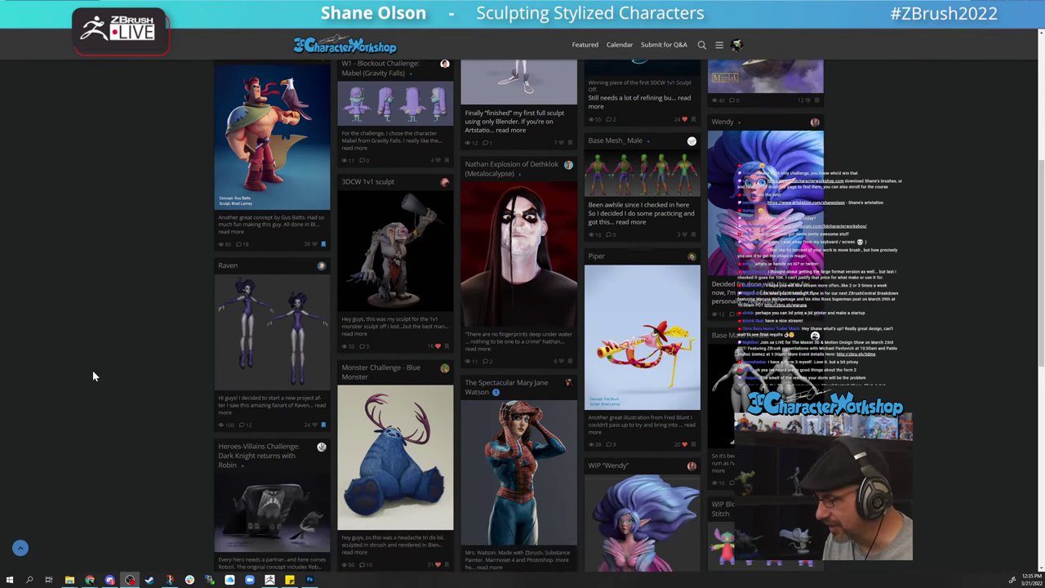
scroll(92, 368, "down", 2)
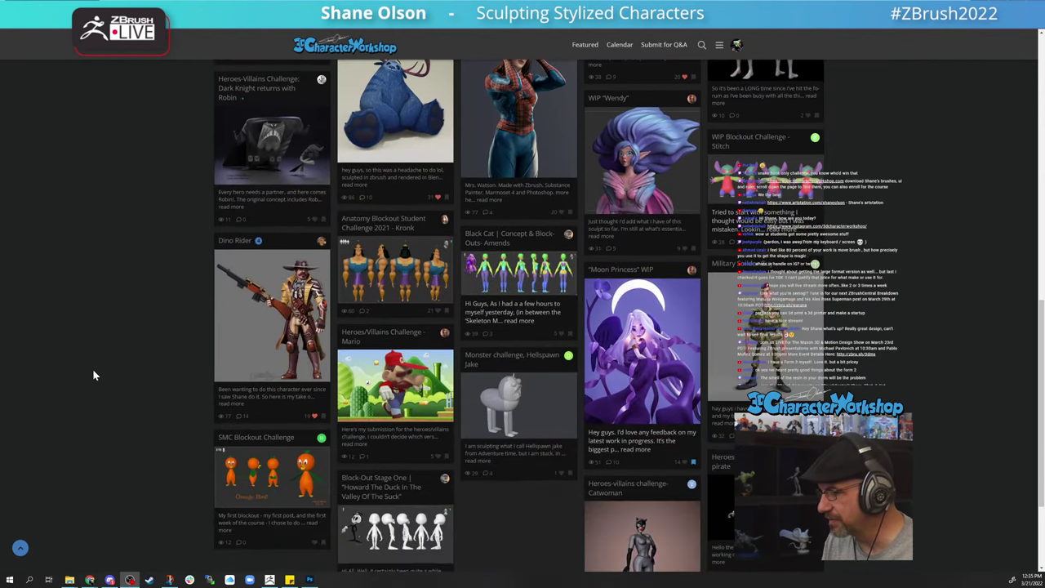
scroll(95, 366, "down", 2)
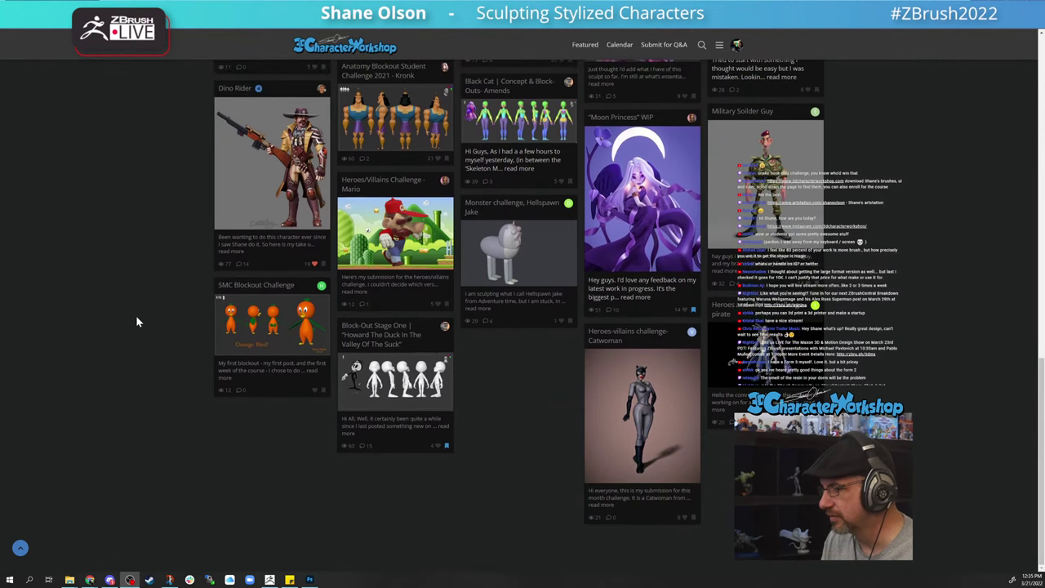
scroll(137, 317, "up", 1)
scroll(136, 317, "down", 3)
scroll(136, 315, "down", 1)
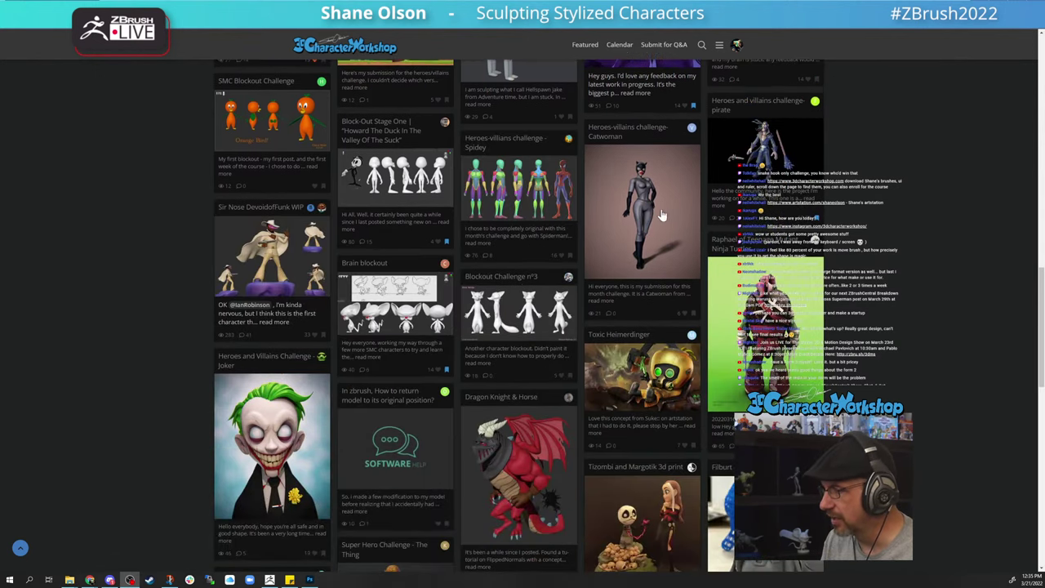
scroll(85, 319, "down", 4)
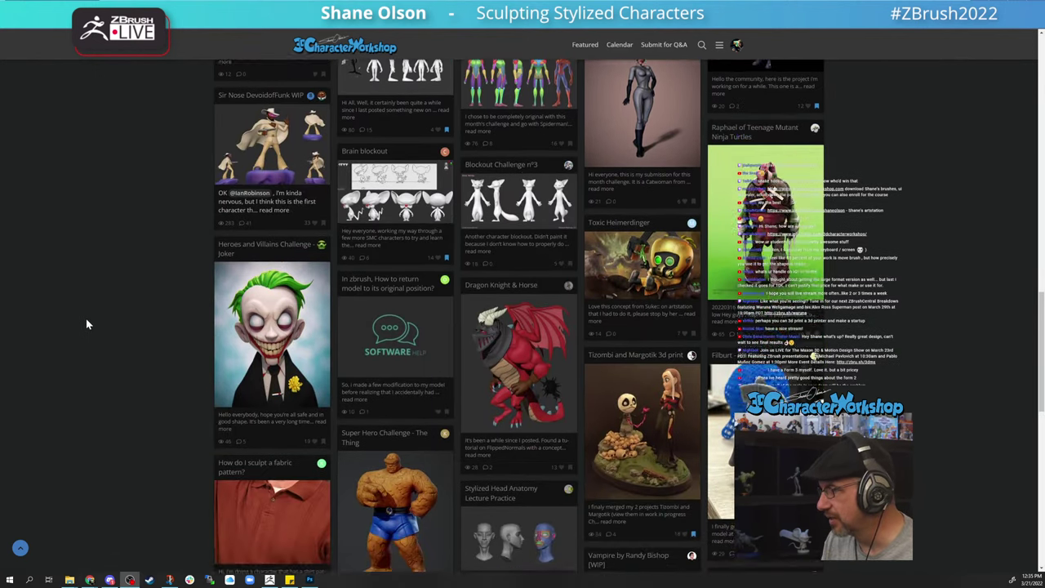
scroll(131, 269, "down", 2)
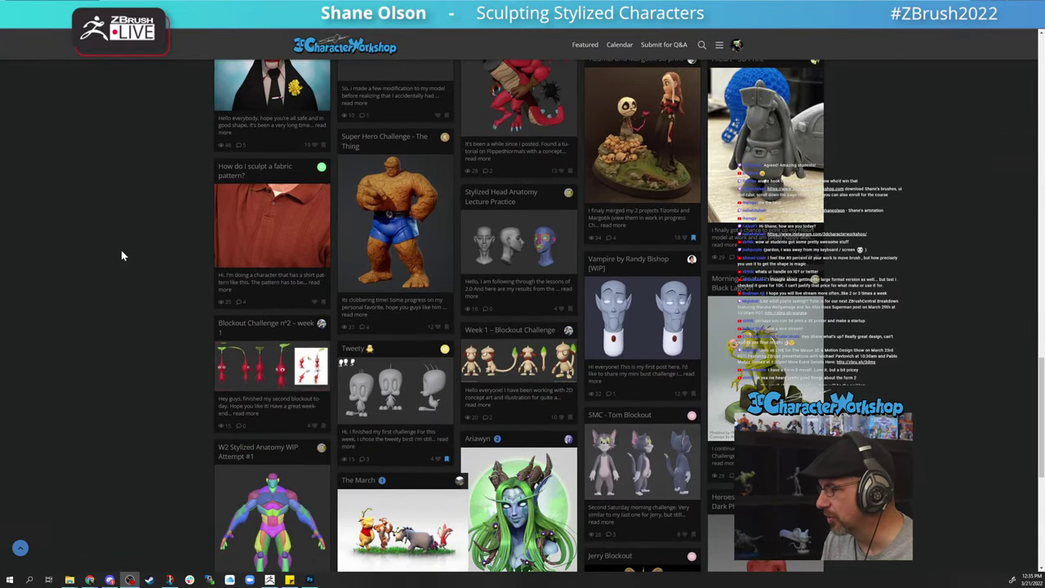
scroll(114, 250, "down", 2)
scroll(110, 254, "down", 1)
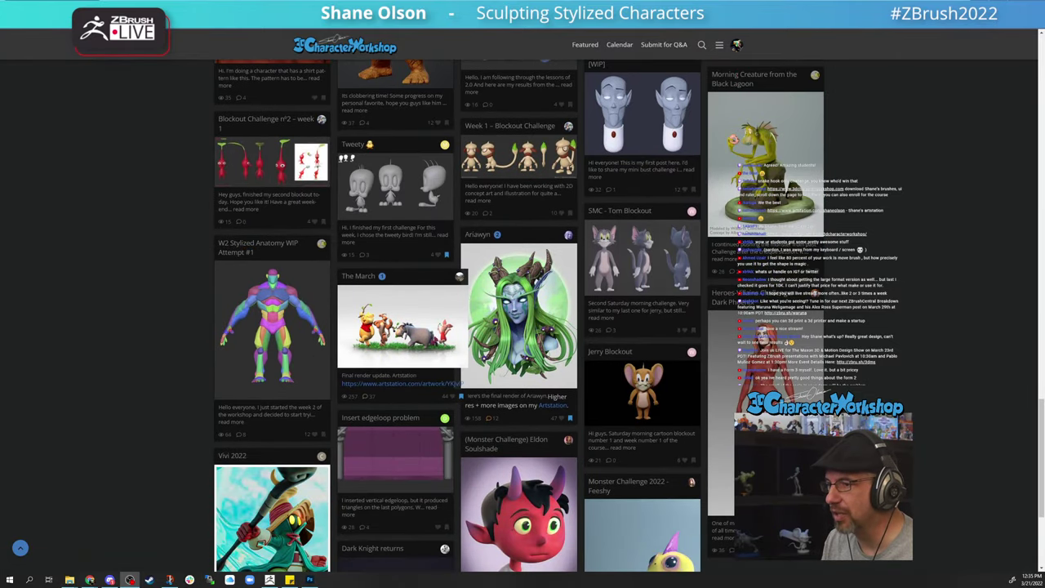
Switch back to ZBrush and prepare the Move brush with a draw size of about 94 for the head's profile
left_click(998, 7)
left_click(381, 420)
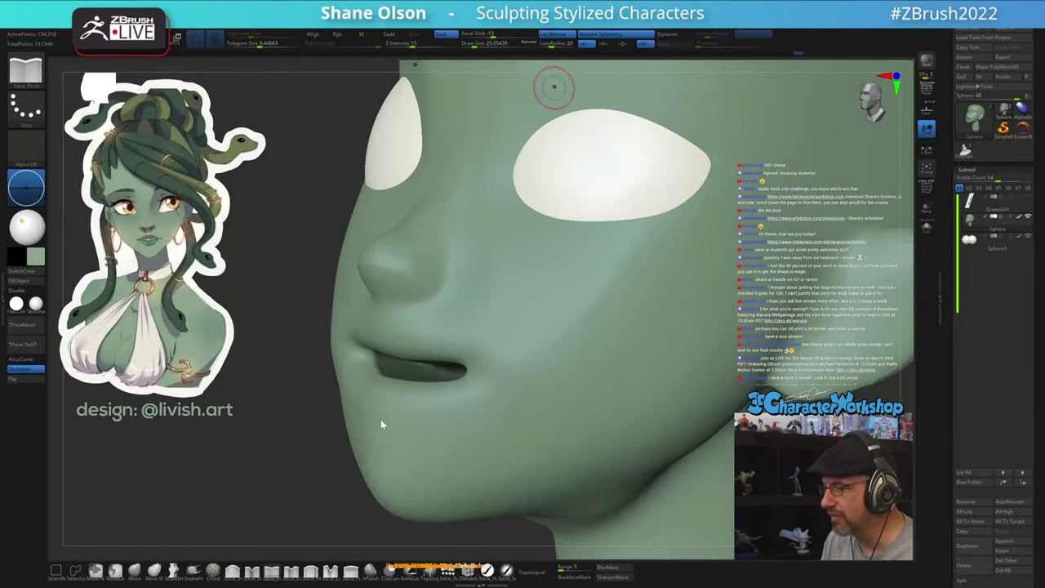
left_click_drag(306, 451, 376, 463, "alt")
left_click_drag(693, 447, 671, 447)
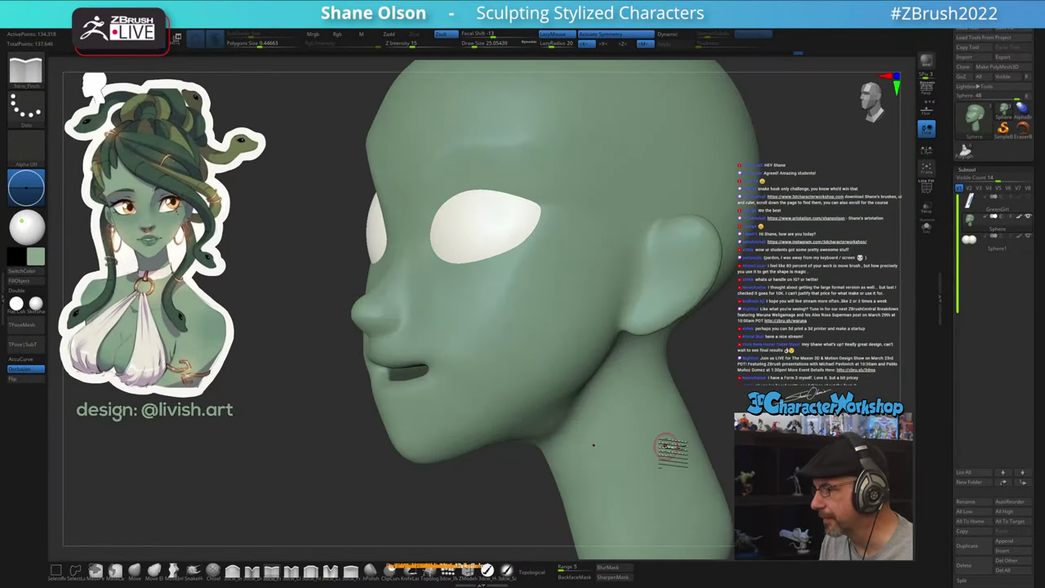
left_click(135, 571)
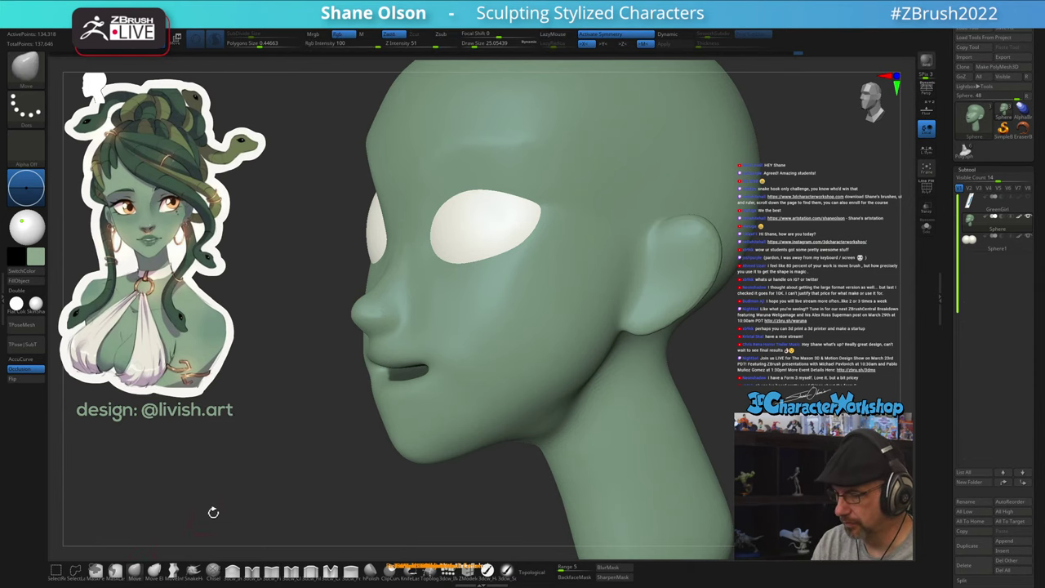
key("s")
left_click_drag(325, 451, 329, 451)
left_click_drag(329, 458, 298, 457)
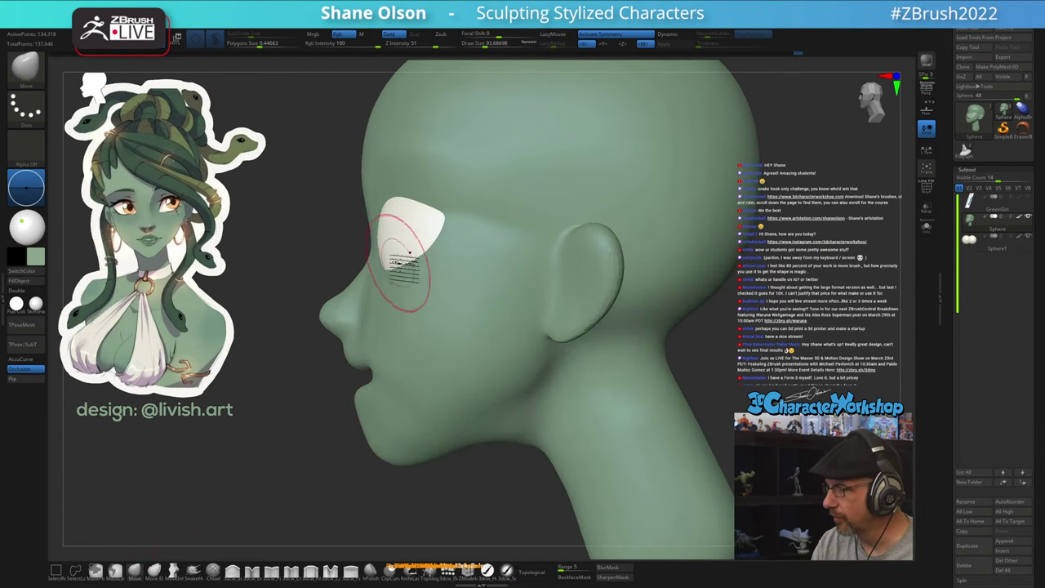
Reshape the brow and the surface around the inner eye corners with the Move brush
right_click_drag(382, 237, 406, 230)
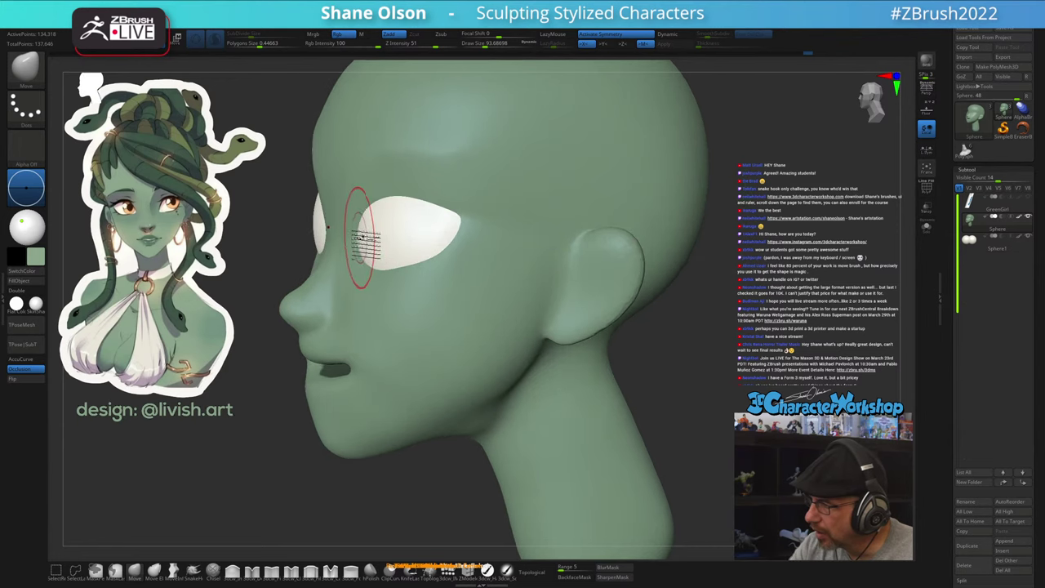
left_click_drag(359, 240, 363, 216)
right_click_drag(389, 210, 407, 208)
left_click_drag(374, 200, 381, 207)
mouse_move(398, 227)
right_mouse_down()
mouse_move(427, 221)
mouse_move(549, 292)
right_mouse_up()
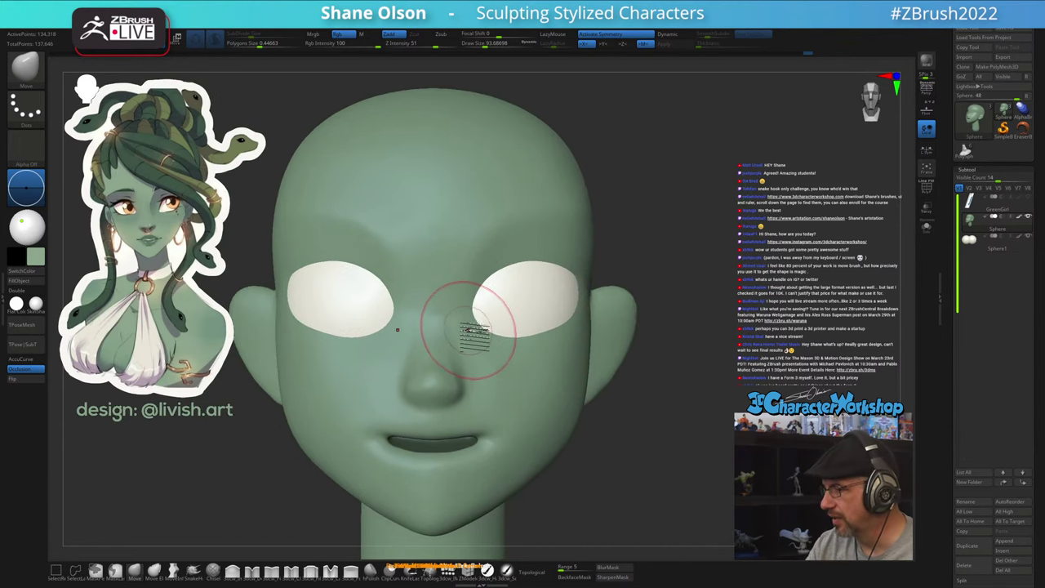
Reduce the draw size to about 68 and adjust the nose bridge beside the eyes with the Move brush
key("s")
left_click_drag(474, 332, 464, 325)
mouse_move(424, 325)
right_mouse_down()
mouse_move(460, 322)
mouse_move(467, 341)
right_mouse_up()
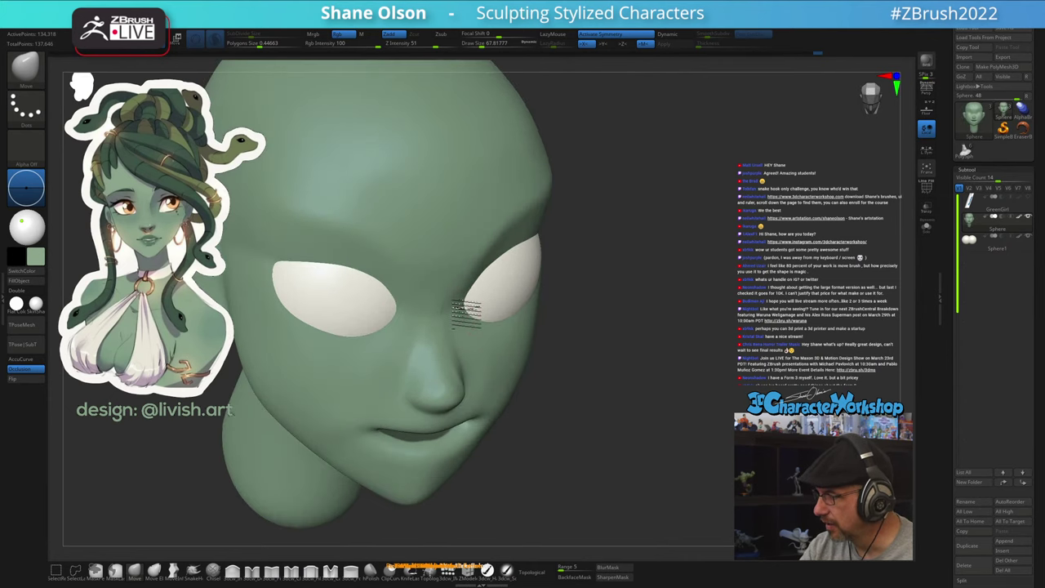
mouse_move(460, 306)
right_mouse_down()
mouse_move(485, 263)
mouse_move(477, 296)
right_mouse_up()
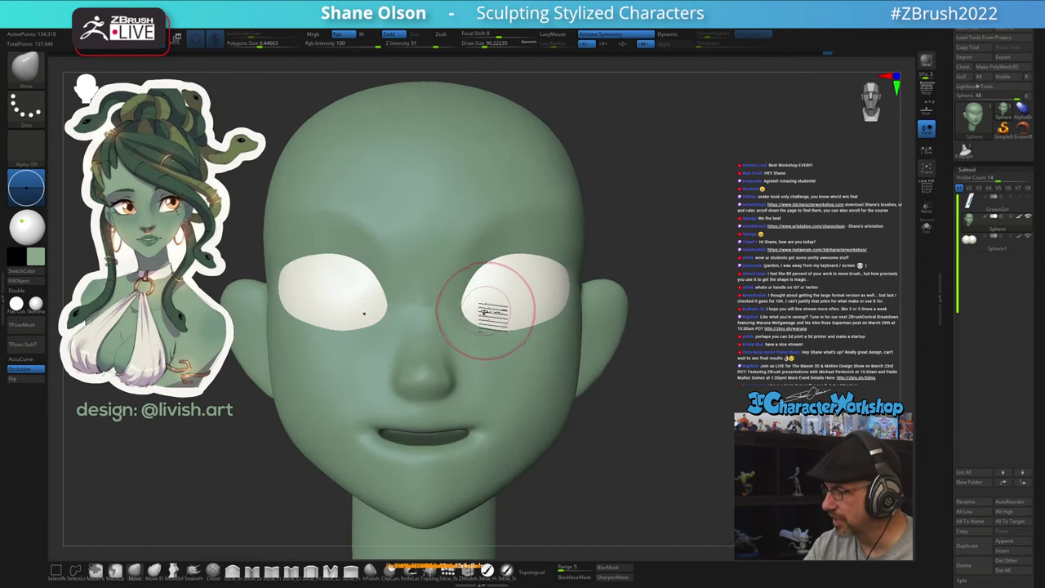
Refine the inner eye corners with the Move brush, reducing the draw size to about 51 and 44
key("s")
left_click_drag(485, 312, 478, 315)
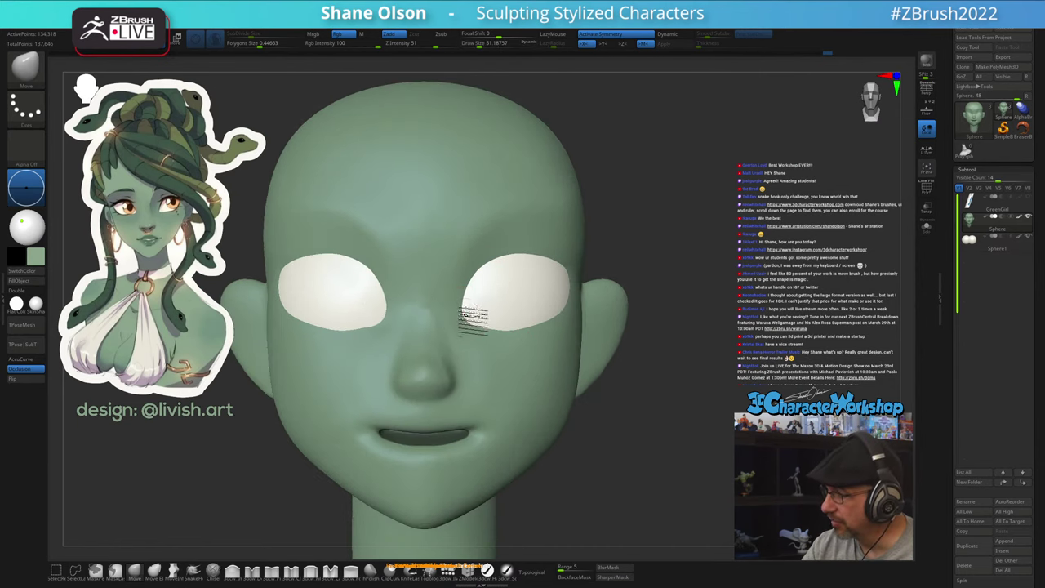
right_click_drag(500, 299, 482, 314)
key("s")
left_click_drag(478, 326, 472, 328)
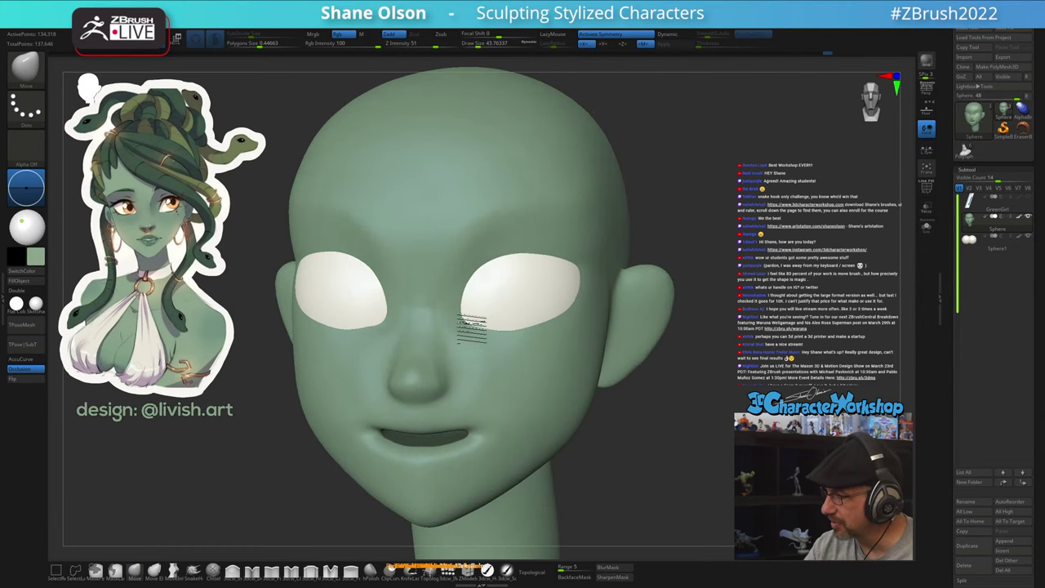
Smooth the side of the nose and the adjoining cheek, using draw sizes of about 83 and 49
mouse_move(484, 320)
right_mouse_down()
mouse_move(466, 314)
mouse_move(526, 317)
mouse_move(511, 325)
right_mouse_up()
key("s")
left_click_drag(479, 338, 489, 336)
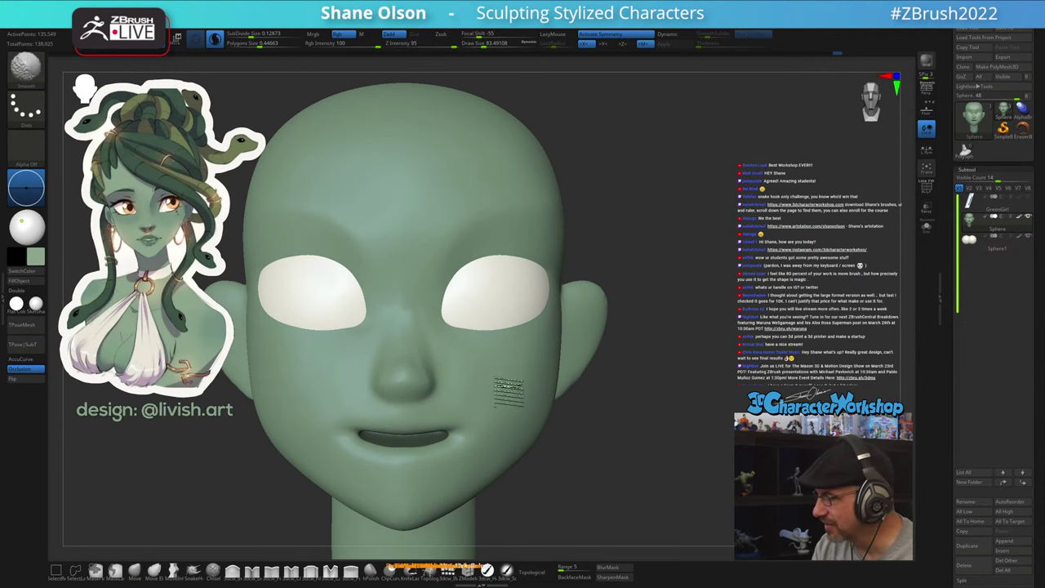
right_click_drag(488, 378, 476, 382)
key("s")
left_click_drag(476, 383, 466, 381)
mouse_move(433, 380)
left_mouse_down("shift")
mouse_move(419, 385)
mouse_move(436, 345)
left_mouse_up("shift")
mouse_move(450, 373)
right_mouse_down()
mouse_move(464, 392)
mouse_move(449, 422)
right_mouse_up()
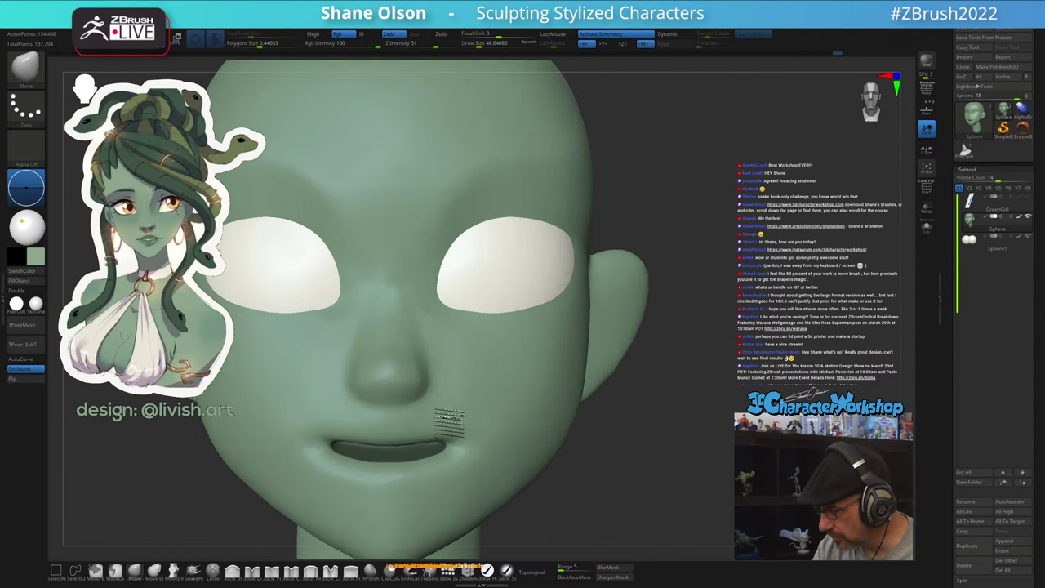
Reduce the draw size to about 29 and clear the mask from the inside of the mouth
key("s")
left_click_drag(441, 403, 437, 402)
right_click_drag(440, 397, 473, 369, "alt")
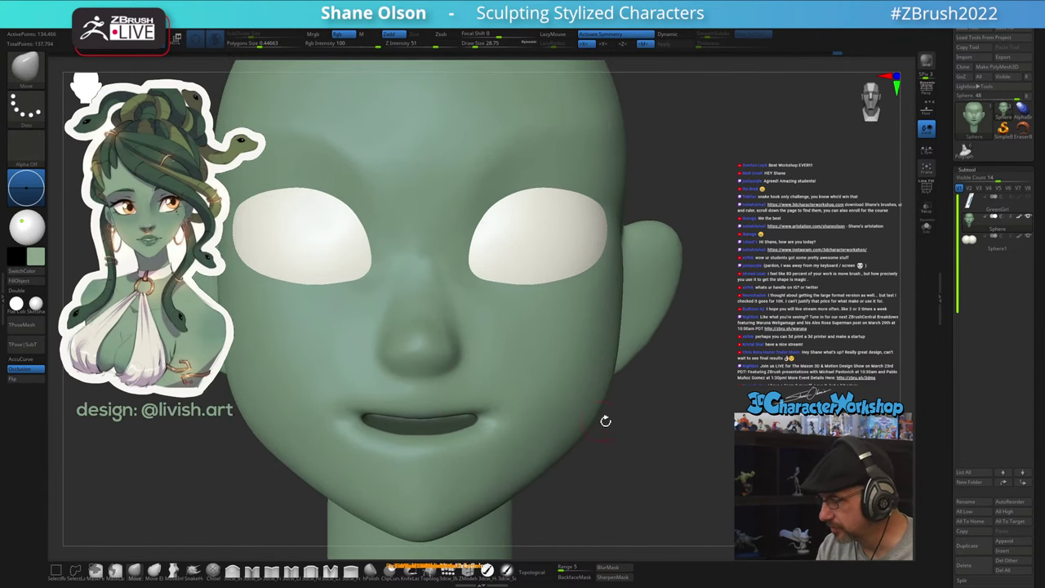
left_click_drag(645, 449, 644, 446, "ctrl")
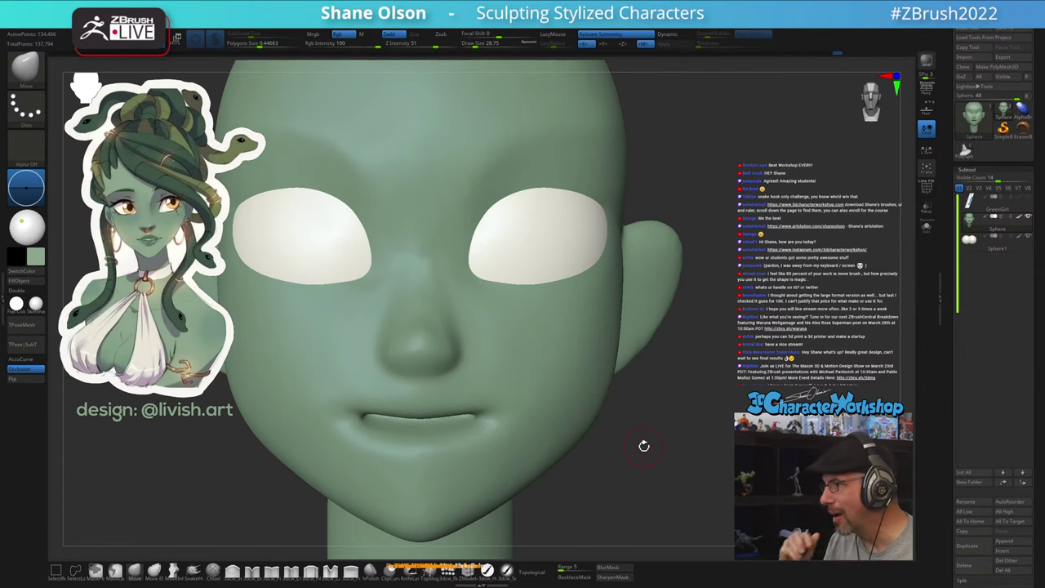
Refine the underside of the nose around the nostrils with the Move brush at a draw size of about 22
right_click_drag(674, 430, 675, 405, "ctrl")
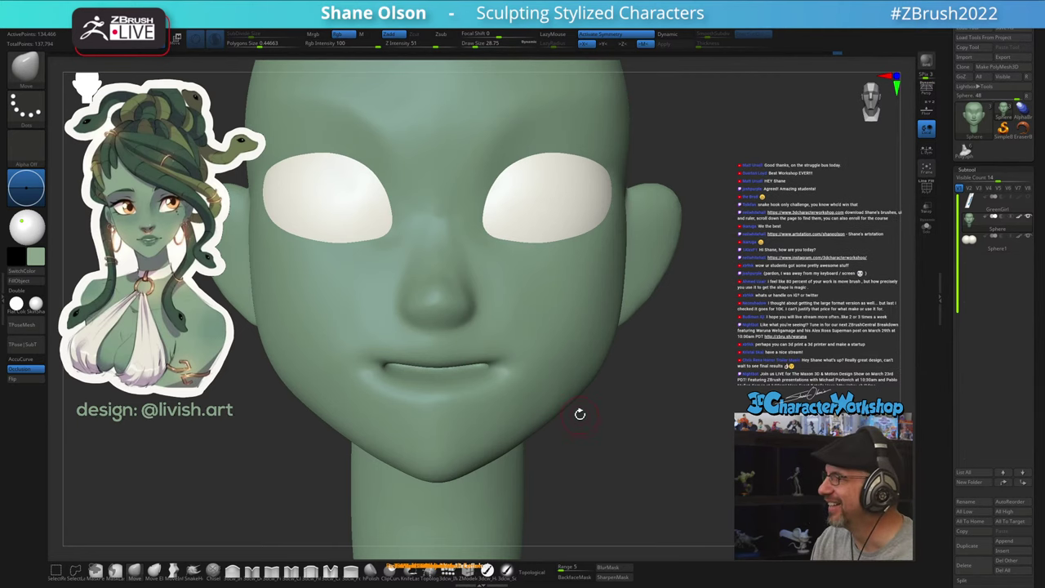
right_click_drag(666, 409, 660, 410)
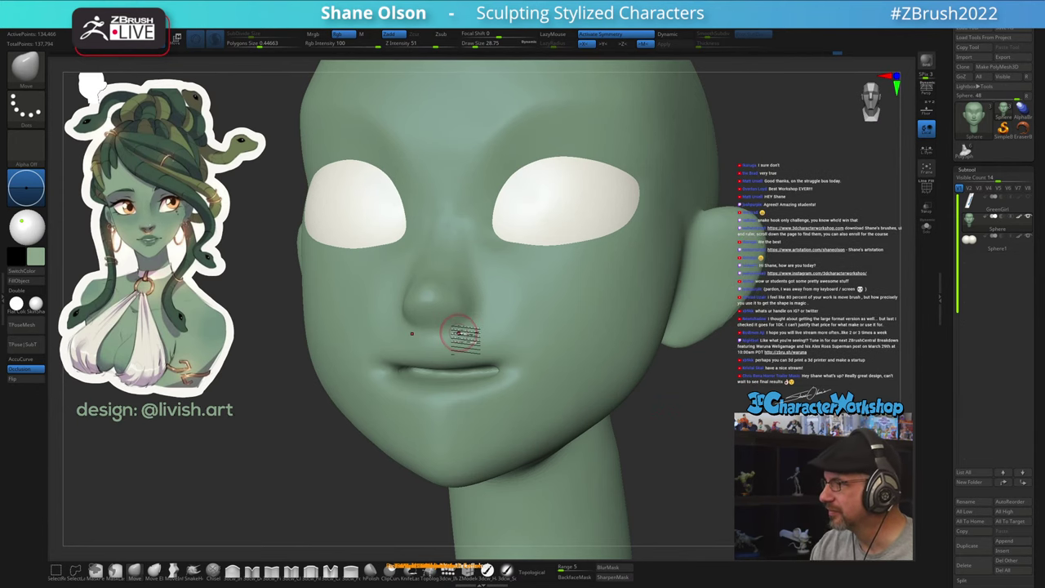
mouse_move(463, 336)
right_mouse_down("ctrl")
mouse_move(464, 349)
mouse_move(463, 310)
right_mouse_up("ctrl")
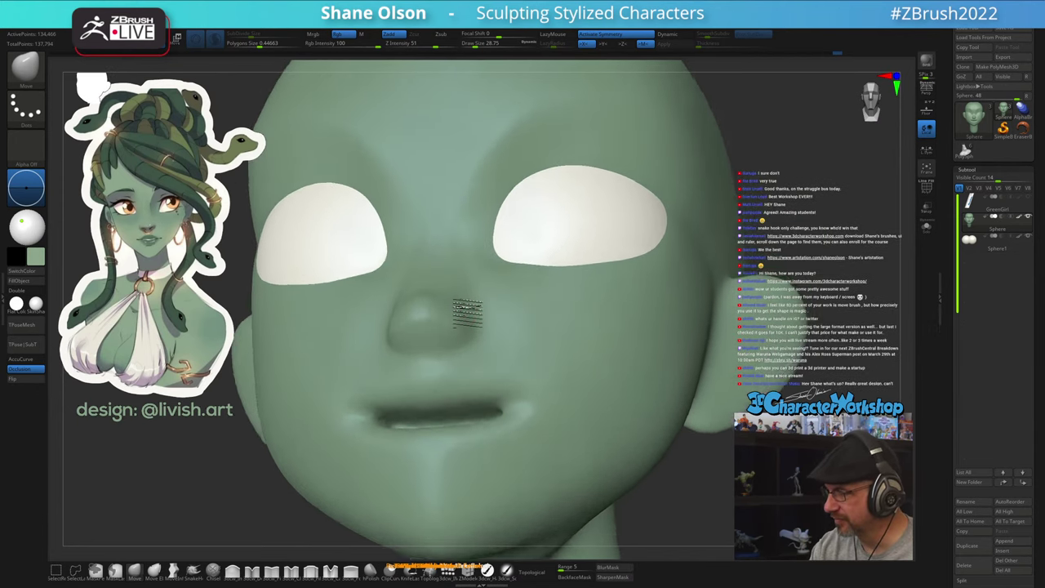
key("s")
left_click(443, 352)
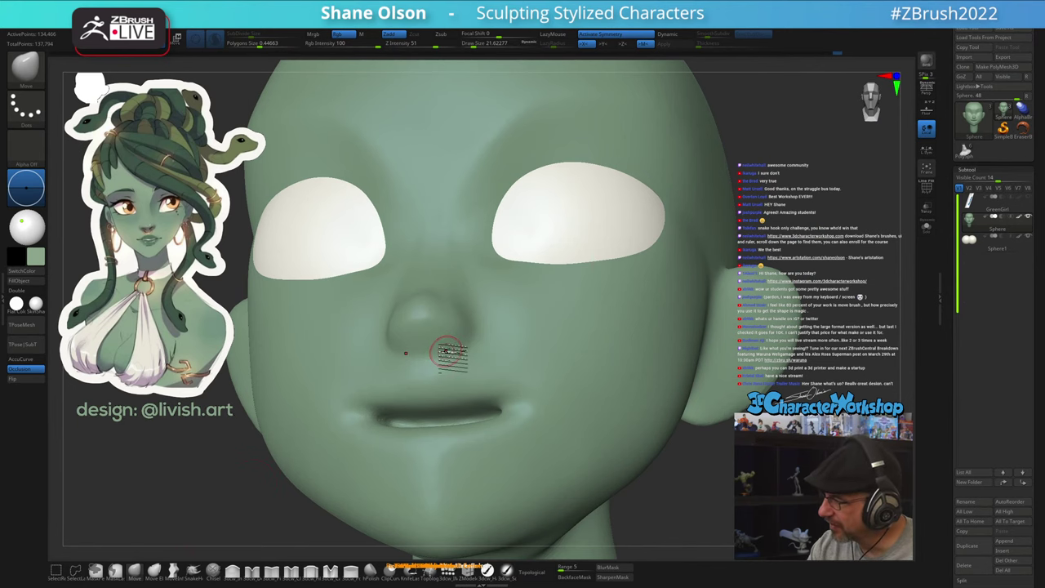
mouse_move(444, 351)
right_mouse_down()
mouse_move(474, 309)
mouse_move(451, 348)
mouse_move(462, 322)
mouse_move(462, 353)
right_mouse_up()
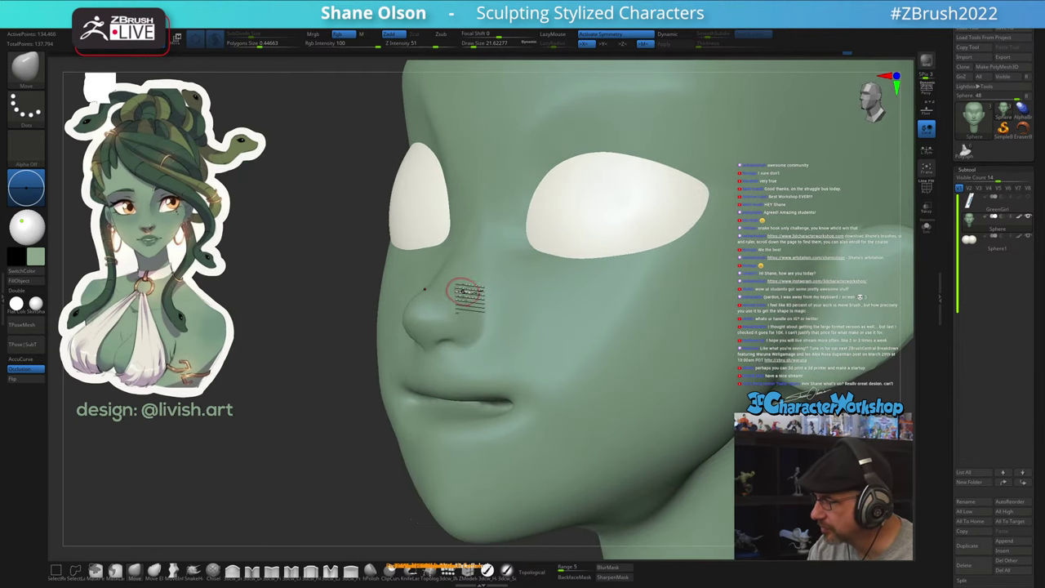
Reshape the sides of the nose with the Move brush at draw sizes of about 56 and 44
right_click_drag(464, 291, 490, 320)
left_click_drag(478, 327, 465, 325)
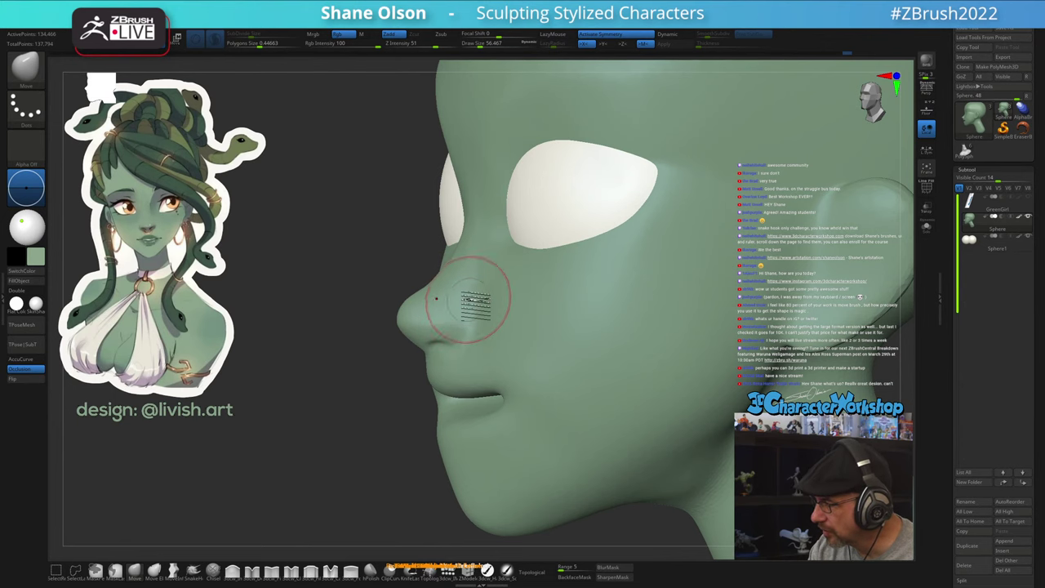
right_click_drag(482, 306, 496, 301)
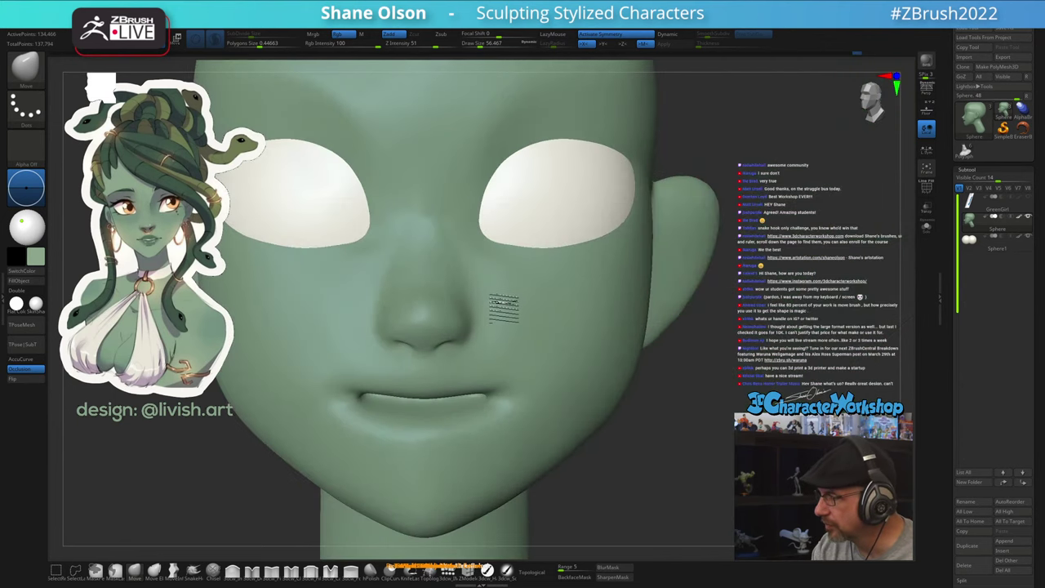
right_click_drag(468, 260, 520, 289)
key("bracketleft")
key("bracketleft")
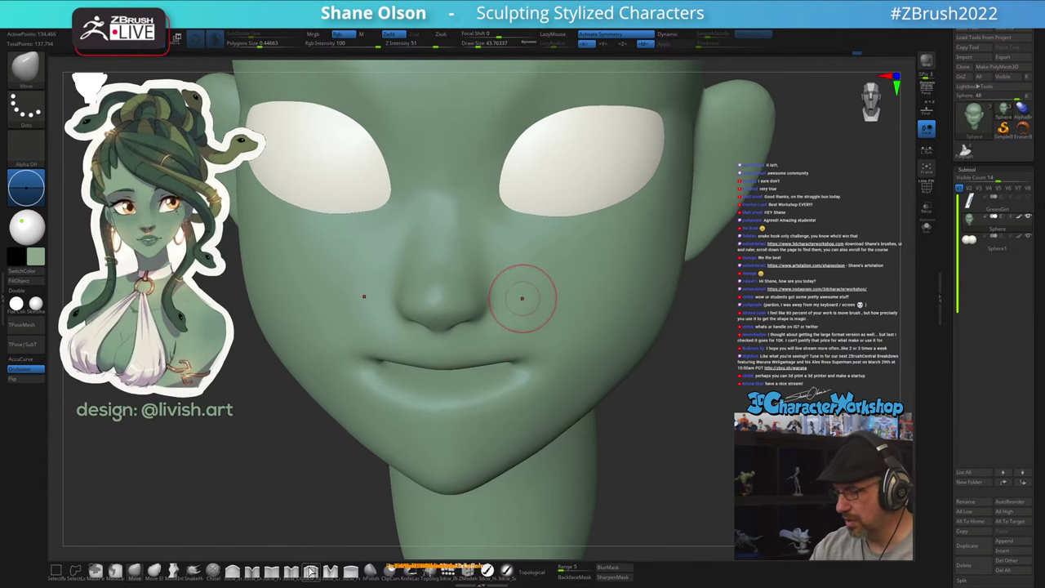
Fill out the sides of the nose and the cheeks below the eyes with the 3DCW Fill brush at a draw size of about 35
left_click(311, 570)
key("bracketleft")
mouse_move(509, 261)
right_mouse_down()
mouse_move(503, 299)
mouse_move(501, 286)
right_mouse_up()
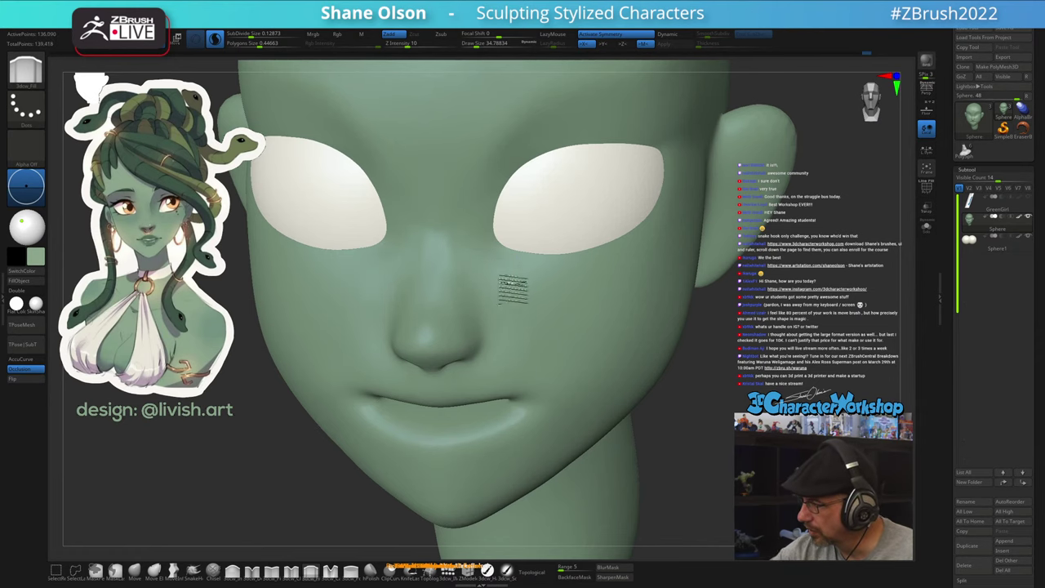
left_click_drag(478, 259, 483, 278)
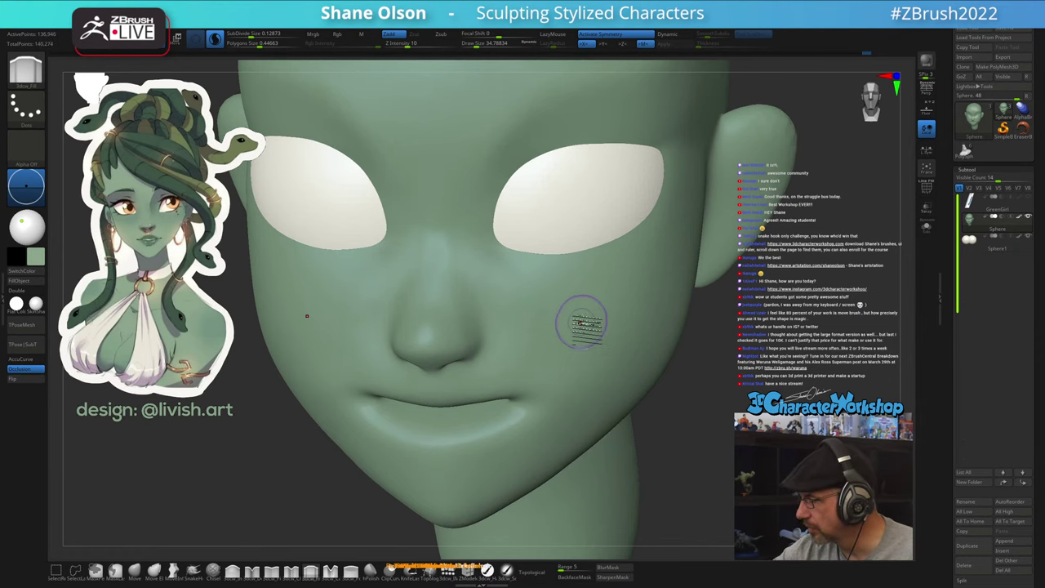
mouse_move(580, 322)
right_mouse_down()
mouse_move(544, 330)
mouse_move(515, 292)
right_mouse_up()
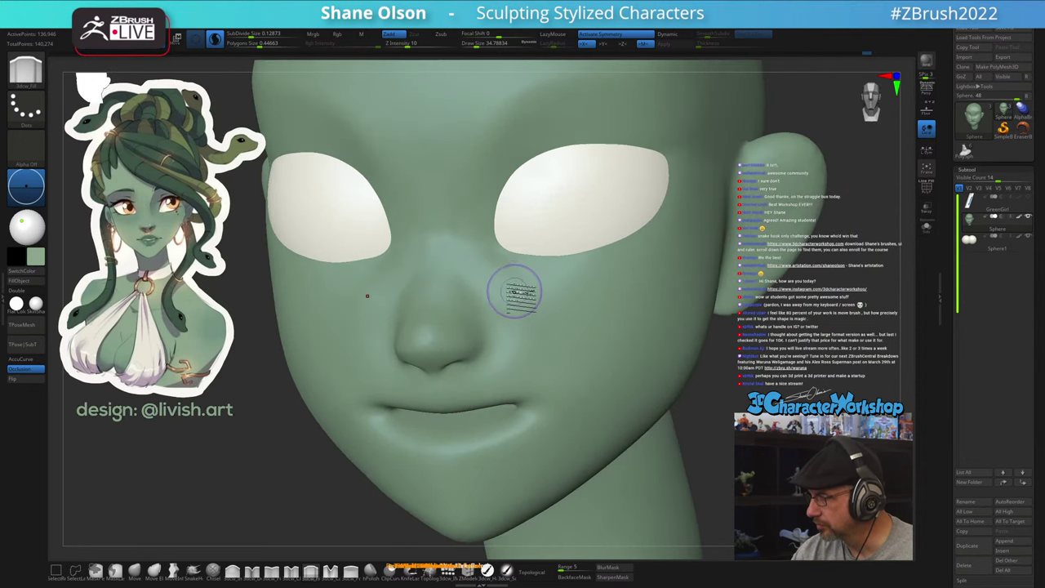
mouse_move(564, 314)
left_mouse_down()
mouse_move(605, 309)
mouse_move(608, 322)
mouse_move(639, 296)
left_mouse_up()
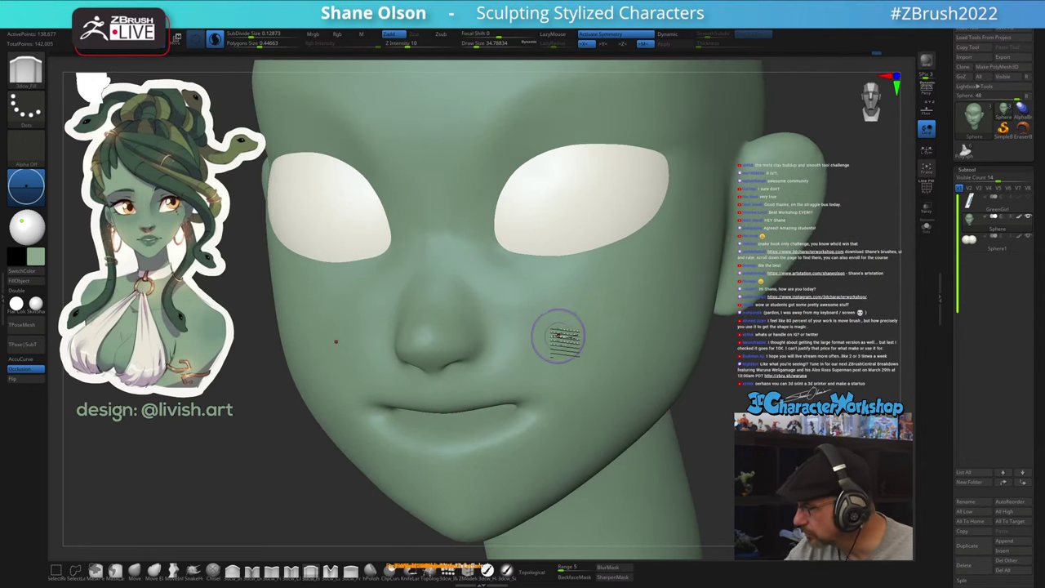
Smooth the side of the nose and fill the transition from the nose bridge into the brow with the 3DCW Fill brush
mouse_move(551, 304)
right_mouse_down()
mouse_move(520, 335)
mouse_move(522, 352)
mouse_move(506, 352)
right_mouse_up()
mouse_move(461, 334)
left_mouse_down("shift")
mouse_move(424, 255)
mouse_move(433, 249)
left_mouse_up("shift")
mouse_move(448, 290)
left_mouse_down()
mouse_move(484, 171)
mouse_move(445, 219)
mouse_move(481, 170)
left_mouse_up()
mouse_move(445, 253)
left_mouse_down()
mouse_move(457, 250)
mouse_move(445, 271)
left_mouse_up()
mouse_move(453, 265)
right_mouse_down()
mouse_move(470, 244)
mouse_move(467, 218)
right_mouse_up()
mouse_move(422, 262)
left_mouse_down()
mouse_move(465, 189)
mouse_move(504, 164)
left_mouse_up()
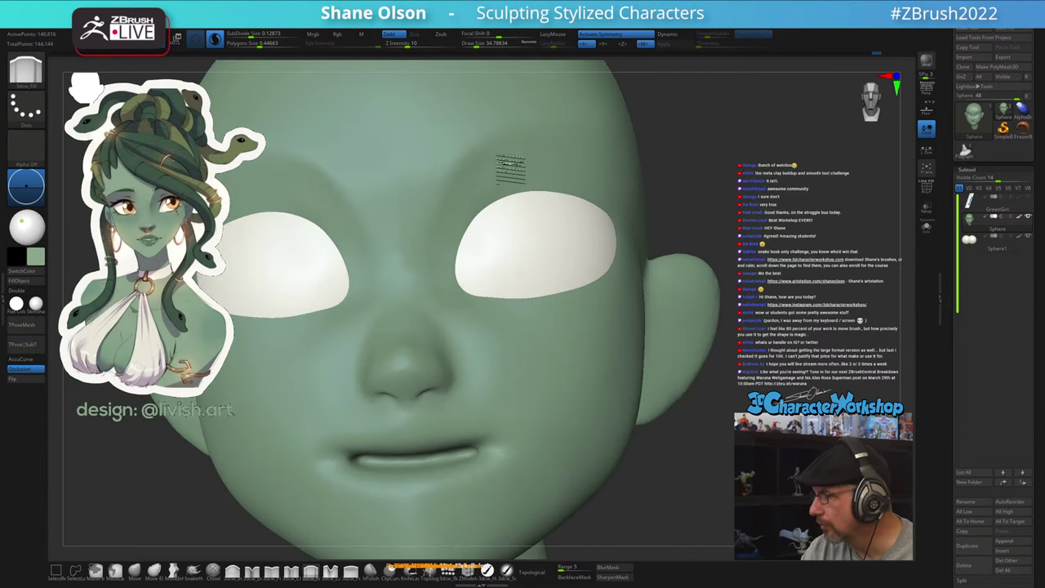
Fill out the upper and outer rim of the eye socket with the 3DCW Fill brush at a draw size of about 35
right_click_drag(479, 210, 490, 227)
right_click_drag(490, 306, 502, 360, "ctrl")
mouse_move(527, 234)
left_mouse_down()
mouse_move(598, 233)
mouse_move(598, 255)
mouse_move(592, 231)
mouse_move(580, 243)
left_mouse_up()
mouse_move(537, 279)
right_mouse_down()
mouse_move(601, 245)
mouse_move(583, 245)
right_mouse_up()
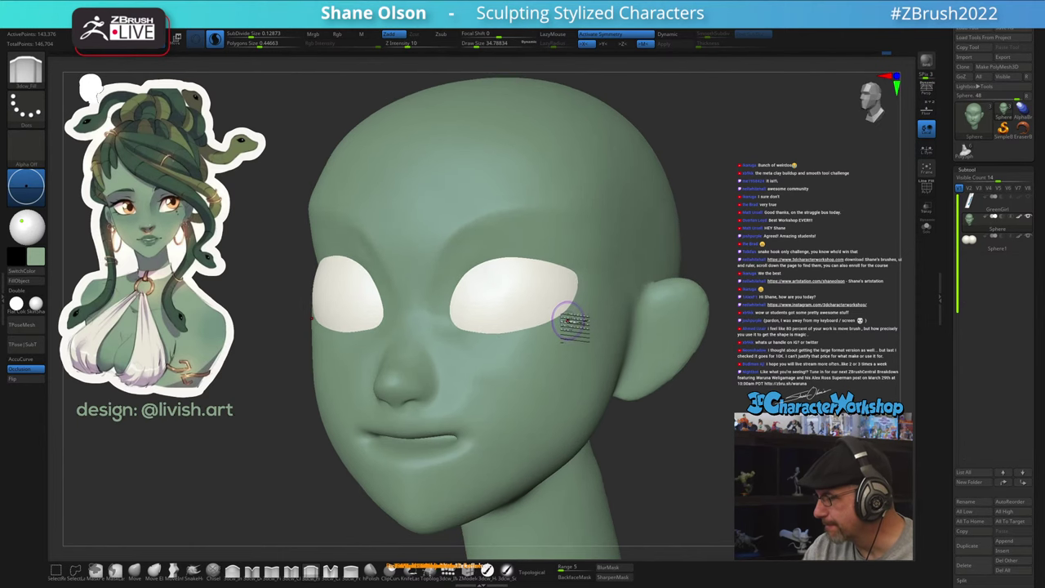
Sharpen the crease around the side of the nostril with the 3DCW Pinch brush at a draw size of about 35 and smooth the adjoining cheek
left_click(273, 568)
right_click_drag(454, 334, 461, 309, "ctrl")
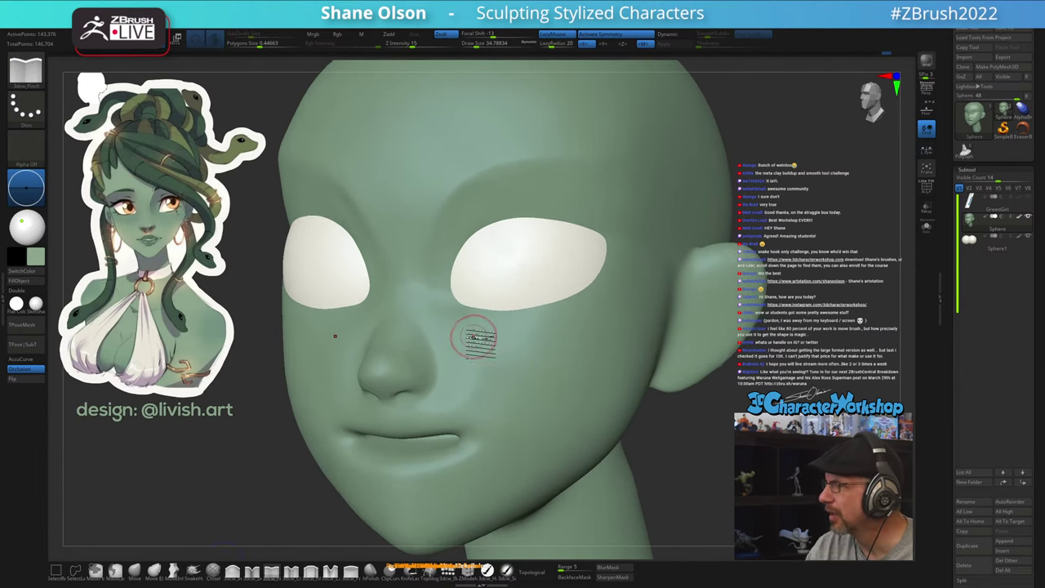
key("s")
left_click_drag(473, 347, 471, 347)
key("s")
left_click(441, 378)
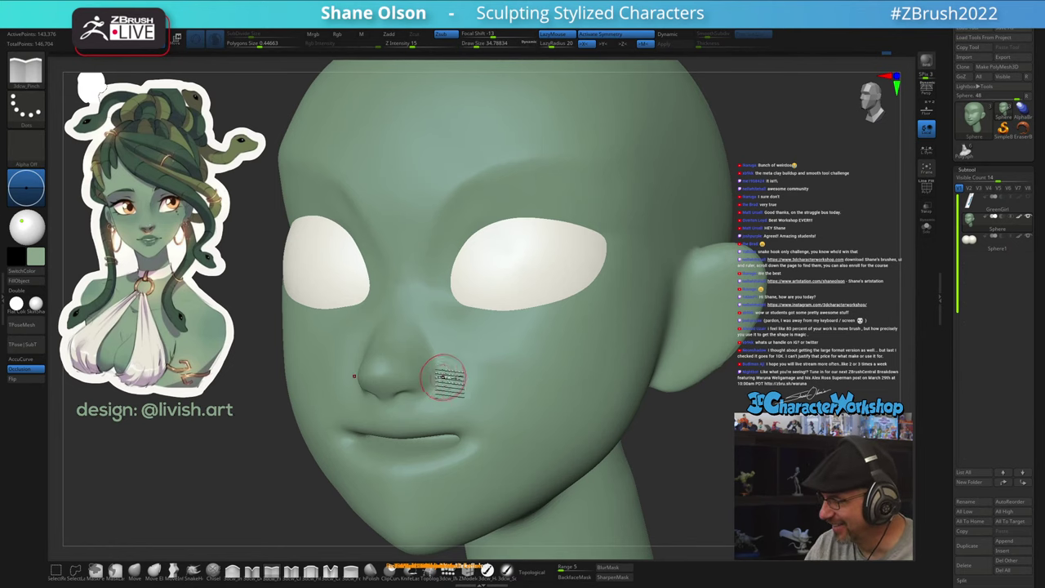
mouse_move(423, 394)
left_mouse_down()
mouse_move(433, 390)
mouse_move(430, 351)
left_mouse_up()
right_click_drag(432, 337, 441, 346)
right_click_drag(443, 347, 438, 346)
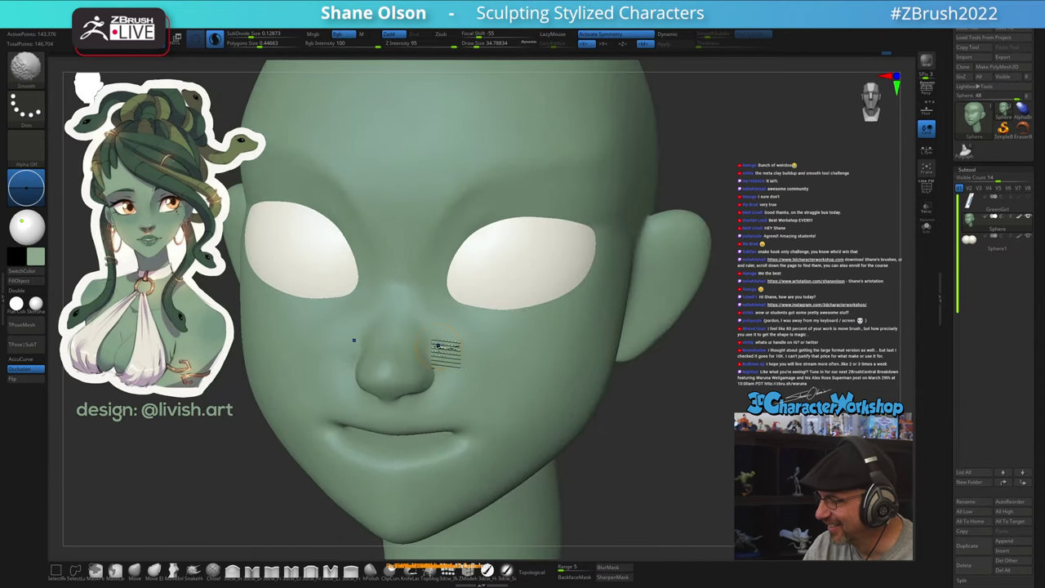
left_click_drag(449, 373, 461, 364, "shift")
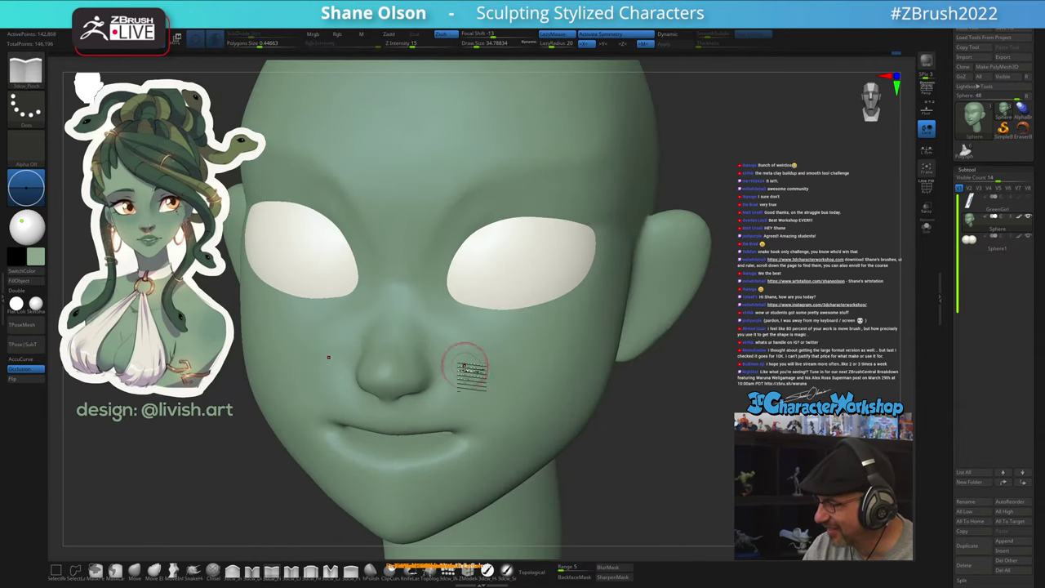
Reshape the upper lip profile below the nose with the Move brush at draw sizes of about 44 and 54
mouse_move(465, 363)
right_mouse_down()
mouse_move(435, 389)
mouse_move(454, 369)
mouse_move(447, 401)
right_mouse_up()
left_click(137, 577)
left_click_drag(446, 404, 448, 405)
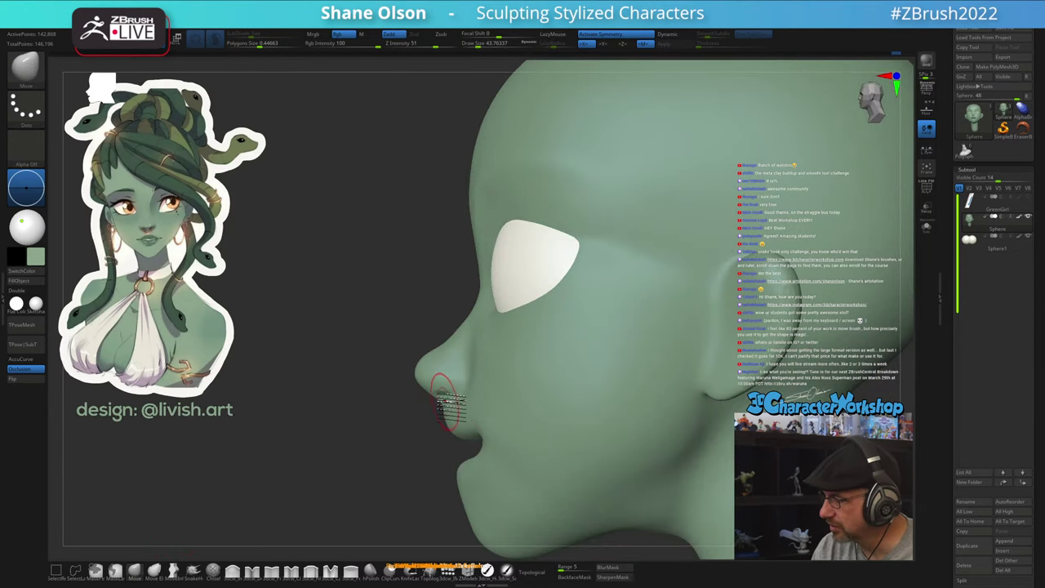
mouse_move(466, 401)
right_mouse_down()
mouse_move(490, 407)
mouse_move(455, 427)
right_mouse_up()
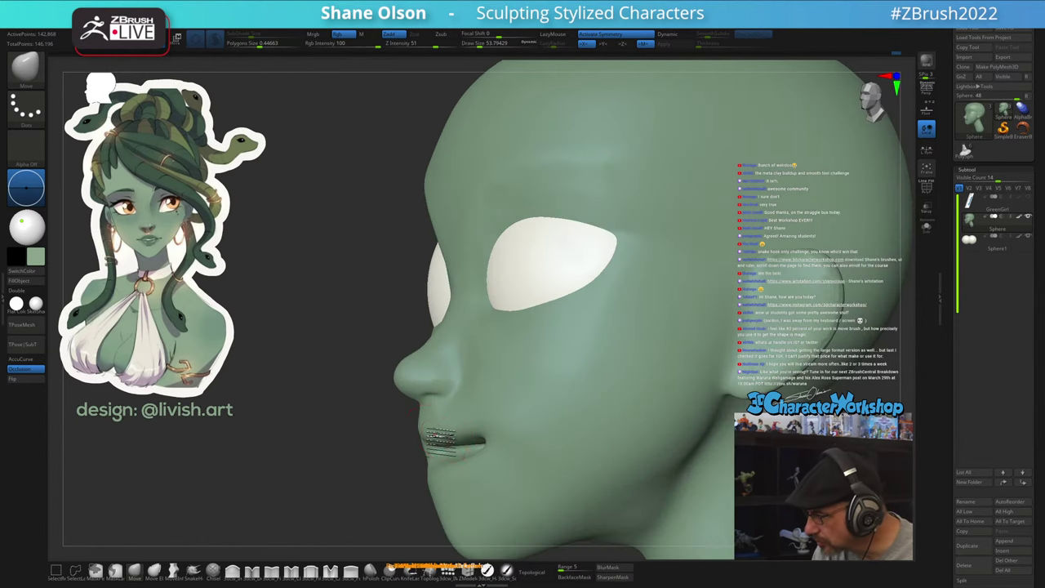
mouse_move(510, 375)
right_mouse_down()
mouse_move(483, 392)
mouse_move(518, 480)
mouse_move(478, 425)
right_mouse_up()
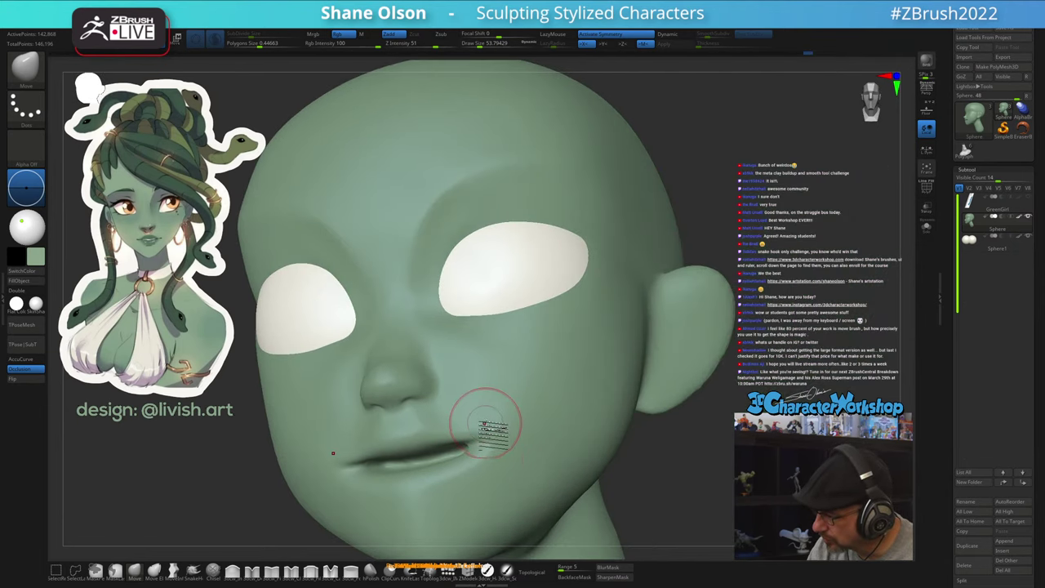
Reposition the corners of the mouth with the topological Move brush at a draw size of about 80 and range 3
mouse_move(460, 478)
right_mouse_down()
mouse_move(454, 494)
mouse_move(520, 408)
mouse_move(501, 400)
mouse_move(475, 425)
right_mouse_up()
key("s")
left_click_drag(454, 446, 461, 444)
right_click_drag(459, 433, 441, 443)
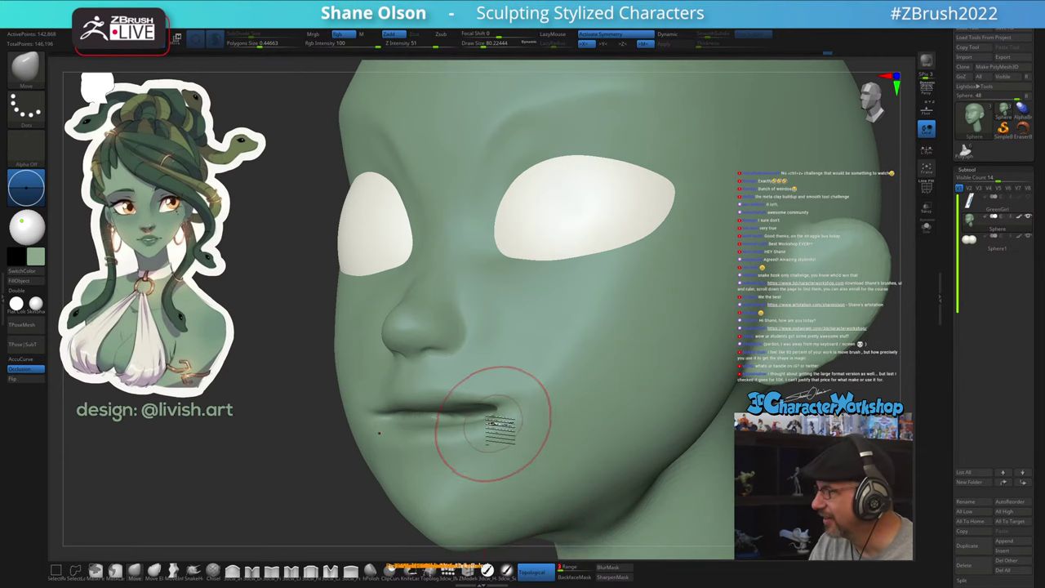
right_click_drag(492, 426, 495, 426)
left_click_drag(495, 425, 497, 412)
mouse_move(504, 405)
right_mouse_down("alt")
mouse_move(526, 381)
mouse_move(497, 396)
mouse_move(485, 419)
right_mouse_up("alt")
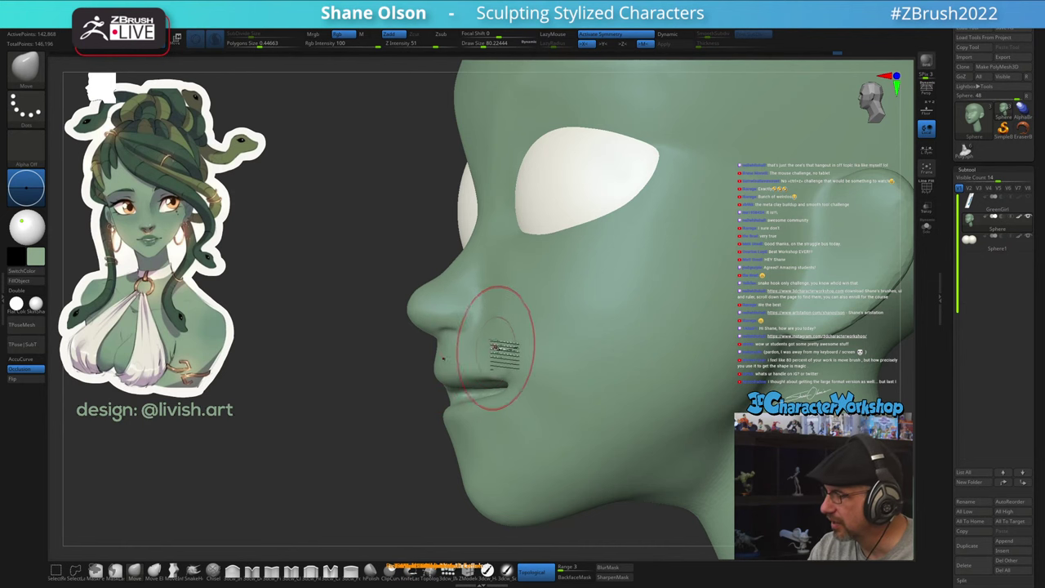
Smooth the cheek beside the corner of the mouth at a draw size of about 51
mouse_move(497, 349)
right_mouse_down()
mouse_move(497, 362)
mouse_move(536, 364)
right_mouse_up()
key("shift+f")
key("shift+f")
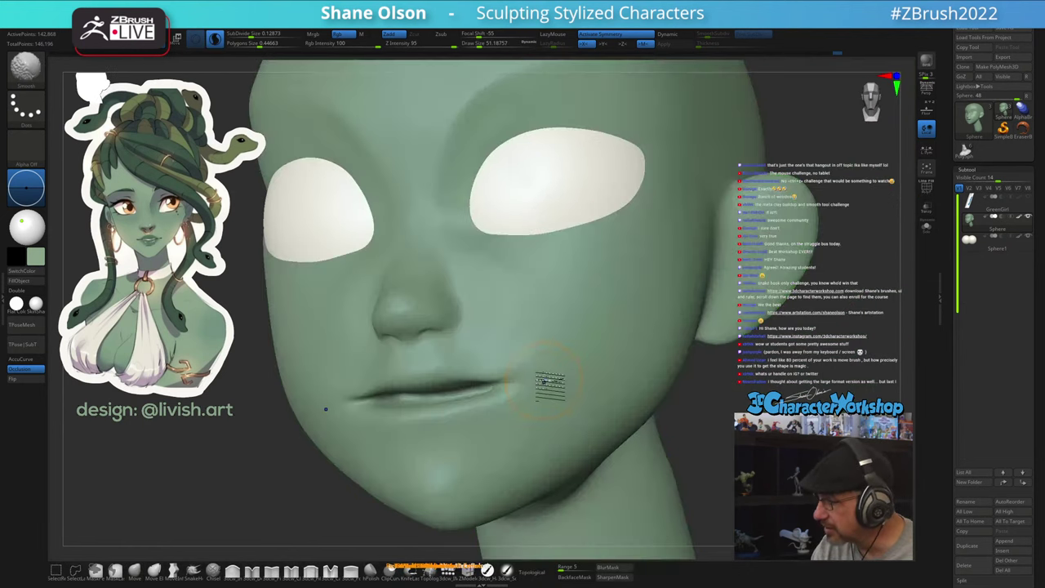
key("[")
left_click_drag(530, 390, 533, 379, "shift")
Adjust the lower lip near the mouth corner with the Move brush at a draw size of about 44
right_click_drag(534, 387, 492, 368)
key("bracketleft")
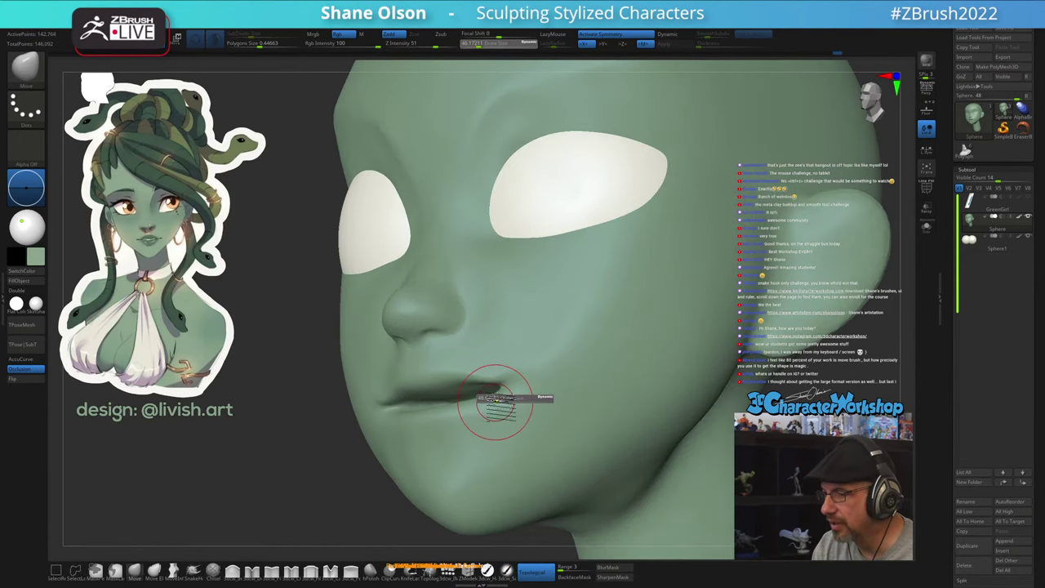
left_click_drag(484, 413, 480, 407)
Smooth the chin area below the lower lip and the corner of the mouth
key("shift")
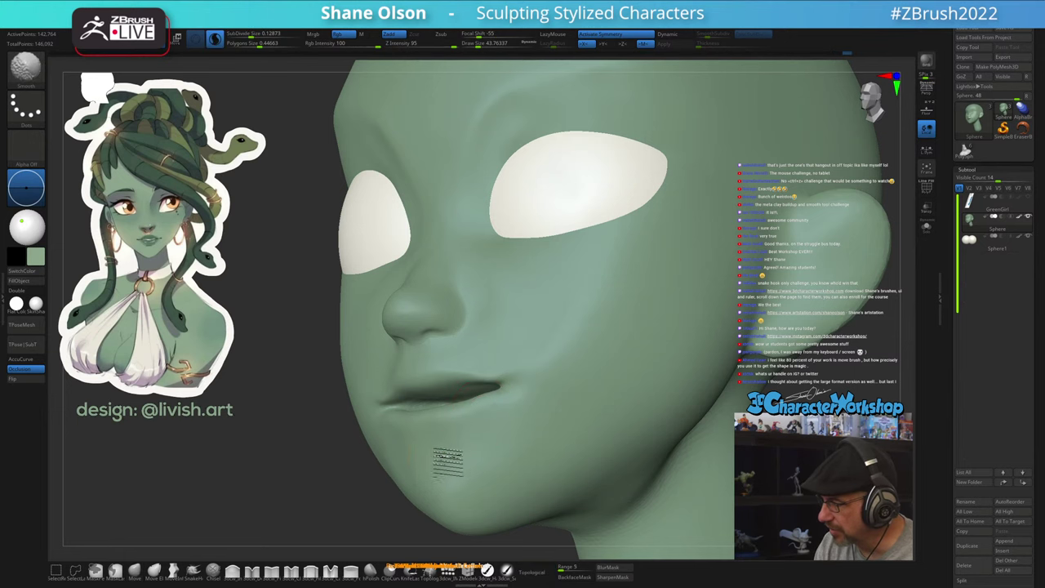
left_click_drag(471, 459, 486, 447, "shift")
right_click_drag(487, 446, 495, 444)
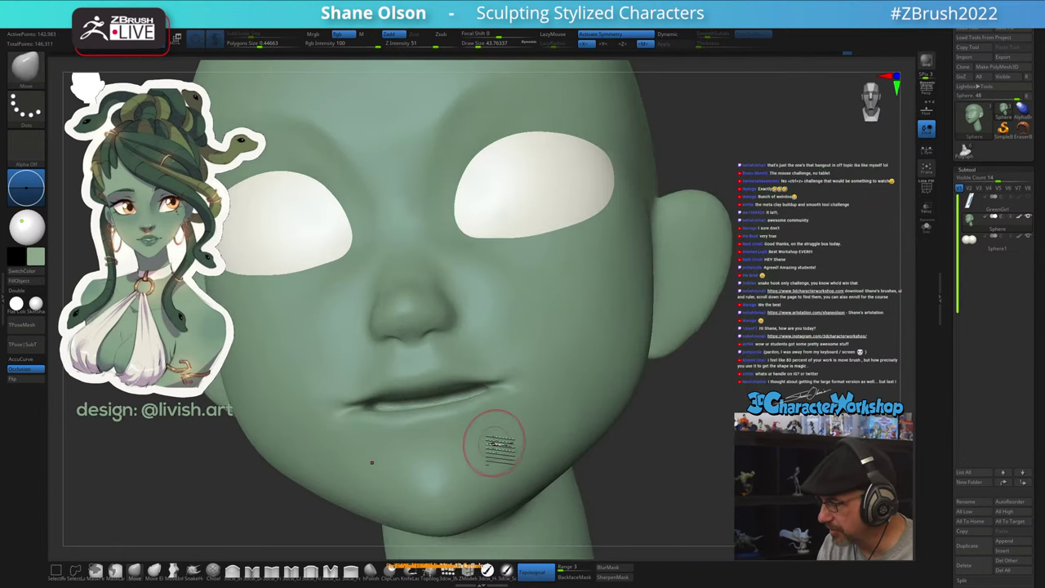
left_click_drag(490, 445, 451, 448, "shift")
mouse_move(561, 433)
right_mouse_down()
mouse_move(454, 431)
mouse_move(469, 447)
mouse_move(483, 443)
right_mouse_up()
mouse_move(461, 358)
right_mouse_down()
mouse_move(474, 368)
mouse_move(502, 350)
mouse_move(480, 360)
mouse_move(503, 355)
mouse_move(477, 380)
right_mouse_up()
left_click_drag(497, 387, 499, 379, "shift")
Bring the lips closer together and refine the mouth line with the Move brush at draw sizes of about 74 and 51
right_click_drag(500, 379, 496, 401)
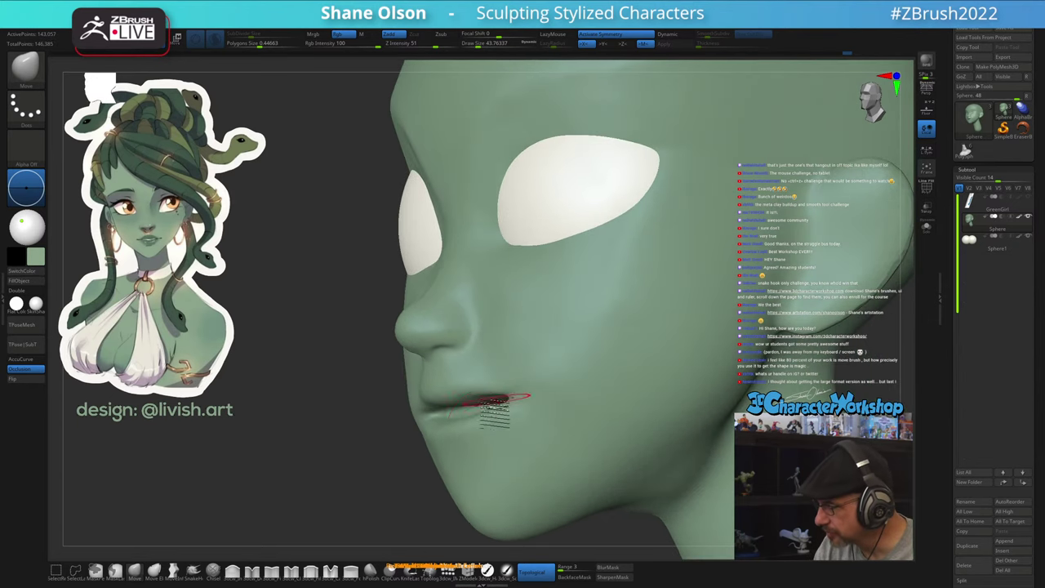
left_click_drag(471, 432, 474, 432)
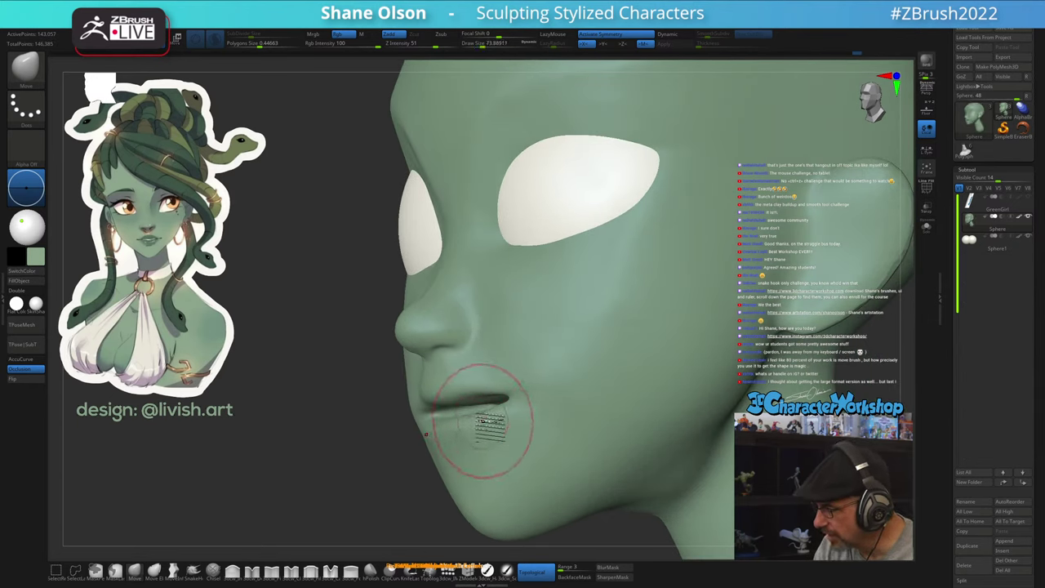
mouse_move(463, 425)
right_mouse_down()
mouse_move(491, 416)
mouse_move(474, 426)
right_mouse_up()
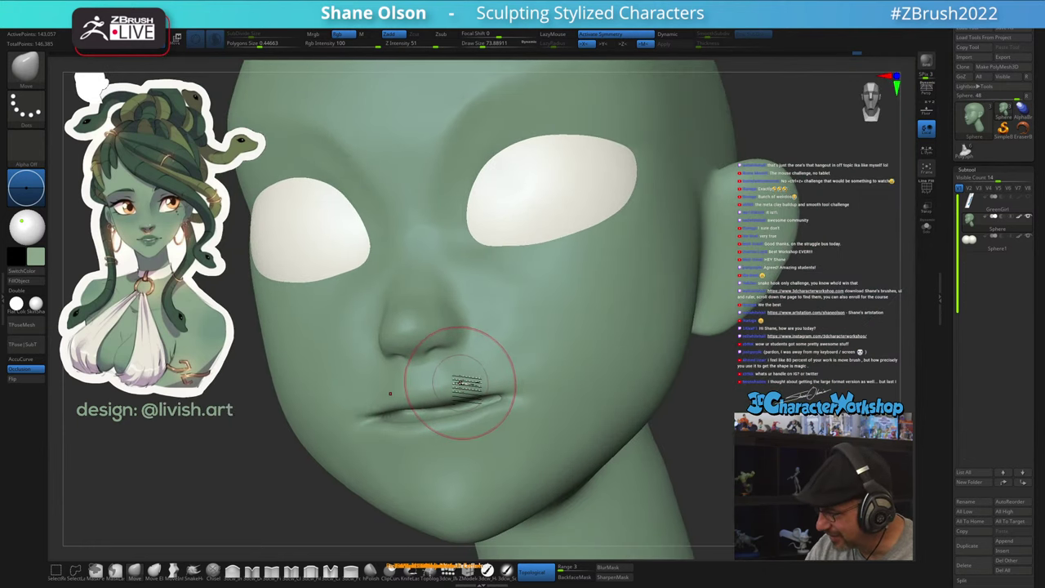
left_click_drag(461, 382, 473, 365)
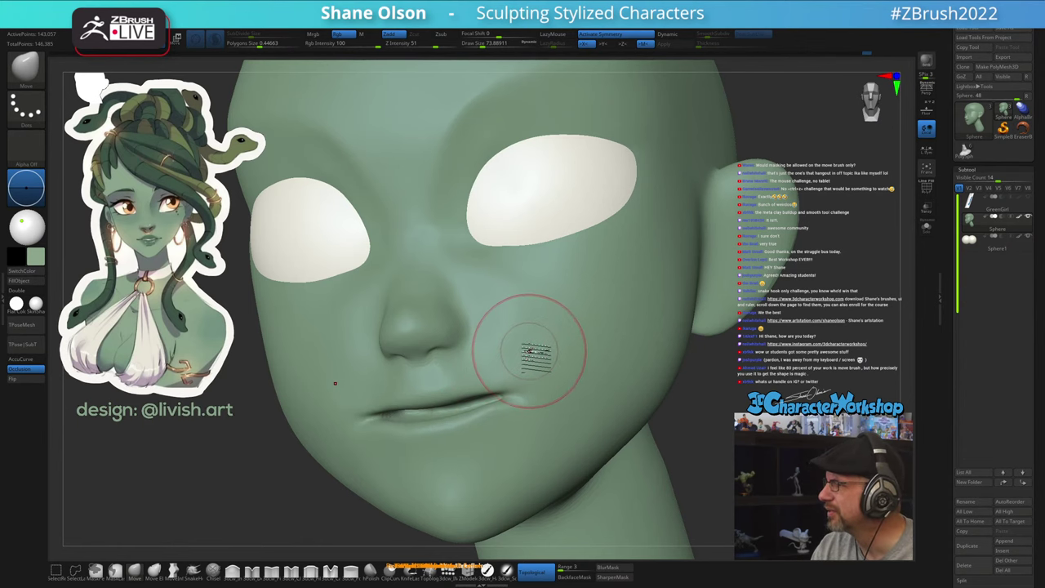
right_click_drag(535, 351, 501, 396)
key("s")
left_click_drag(500, 397, 496, 398)
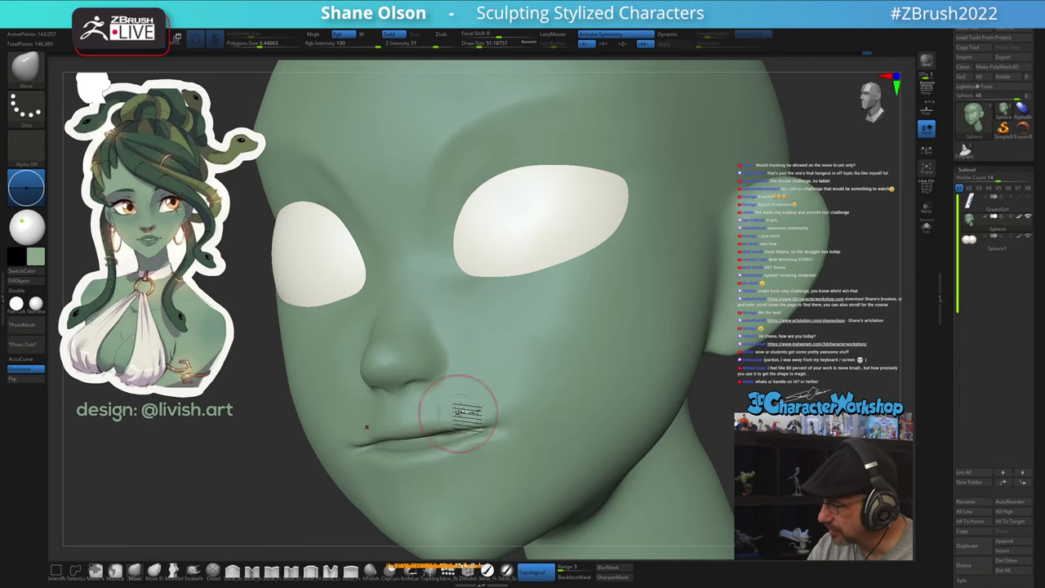
right_click_drag(525, 422, 495, 434)
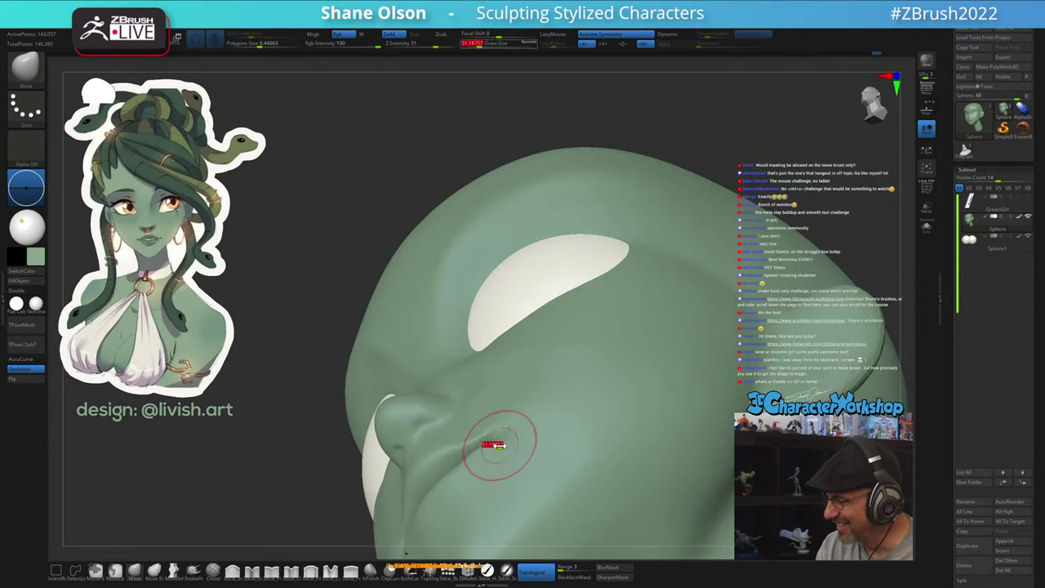
Mask the lower lip and the area beneath it in side view, replacing the first mask attempt
right_click_drag(529, 398, 468, 436)
right_click_drag(468, 398, 438, 438)
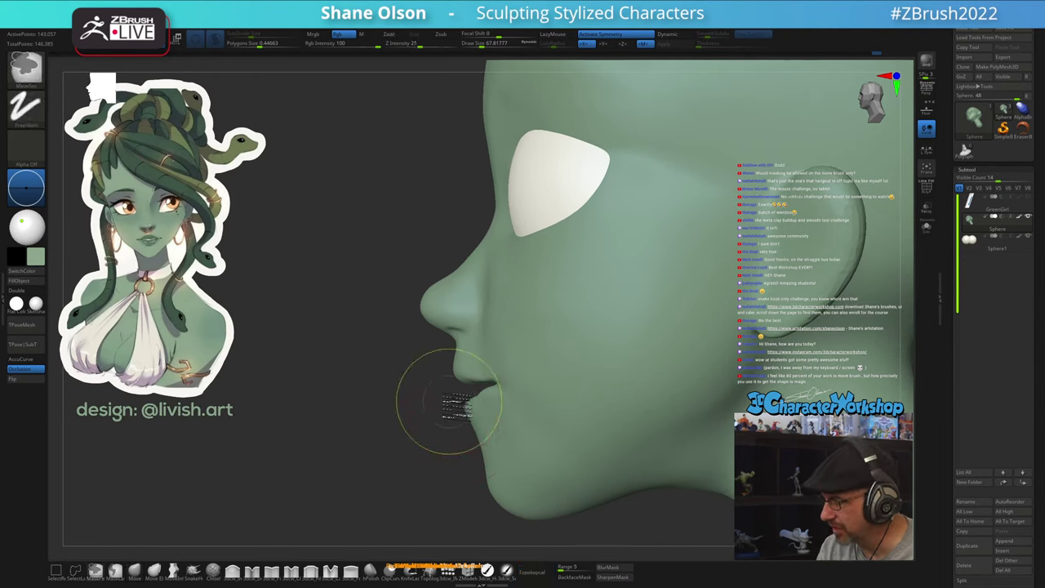
mouse_move(456, 396)
left_mouse_down("ctrl")
mouse_move(401, 455)
mouse_move(527, 479)
left_mouse_up("ctrl")
left_click_drag(227, 510, 221, 513, "ctrl")
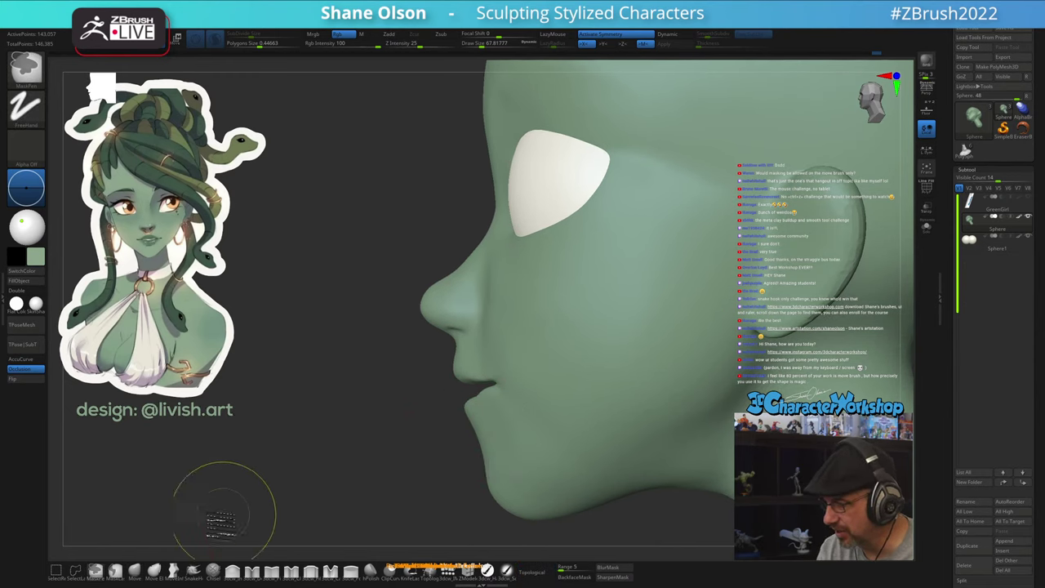
mouse_move(470, 389)
left_mouse_down("ctrl")
mouse_move(543, 445)
mouse_move(558, 368)
left_mouse_up("ctrl")
Invert the mask, push the lower lip up to the upper lip with the Move brush at a draw size of about 97, and clear the mask
key("s")
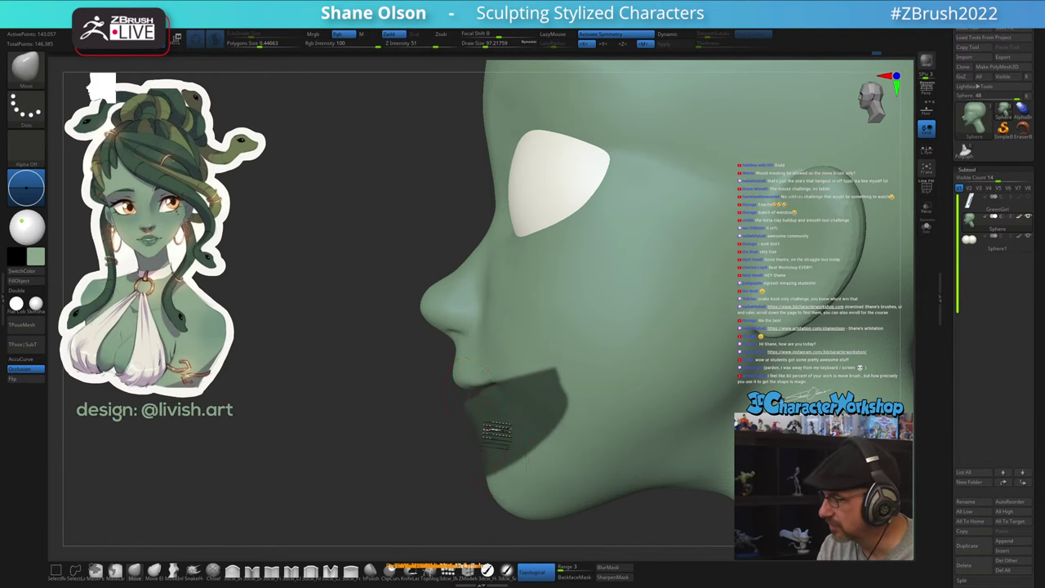
right_click_drag(490, 427, 563, 426)
left_click(347, 501, "ctrl")
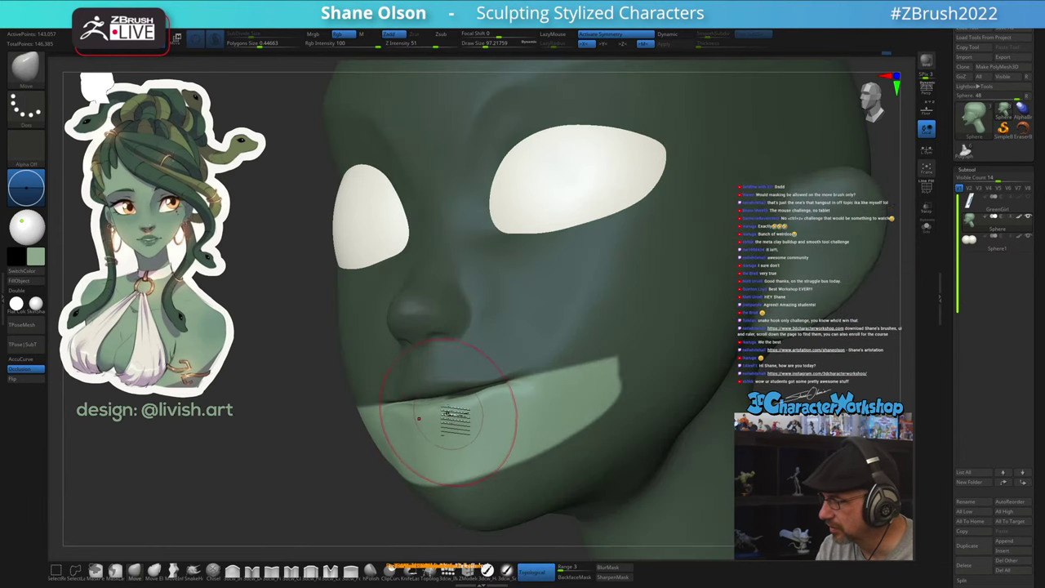
left_click_drag(448, 413, 475, 397)
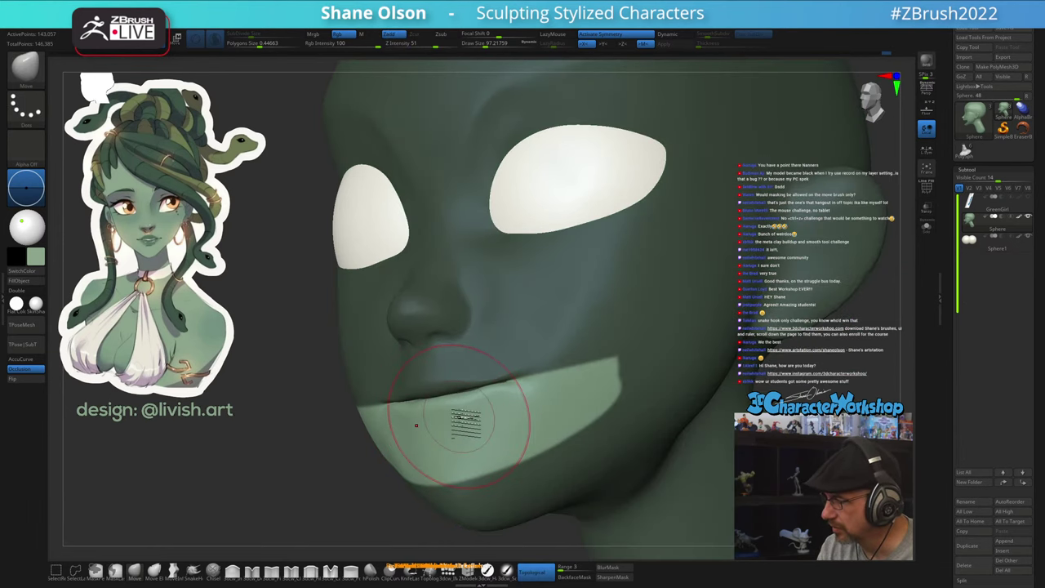
right_click_drag(466, 421, 506, 448)
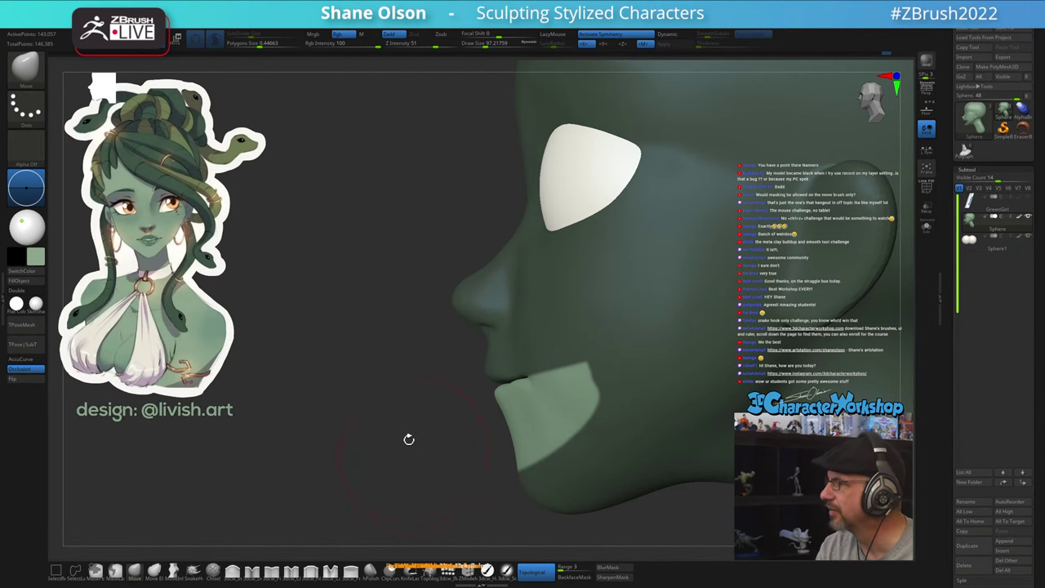
left_click_drag(376, 422, 389, 426, "ctrl")
right_click_drag(387, 423, 364, 422, "ctrl")
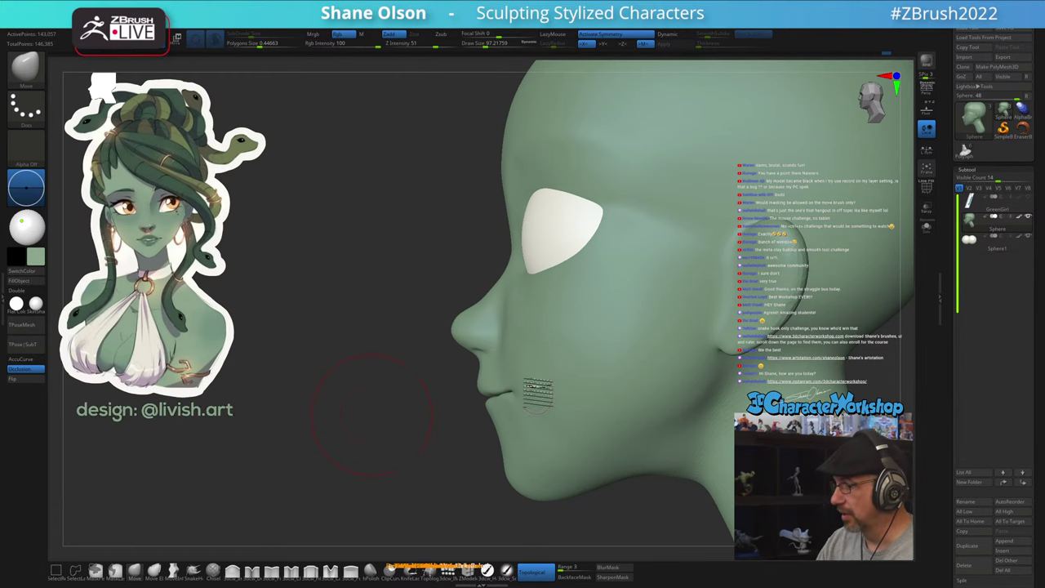
Try to smooth the area around the corner of the mouth at a draw size of about 97
mouse_move(525, 386)
right_mouse_down()
mouse_move(562, 376)
mouse_move(542, 382)
right_mouse_up()
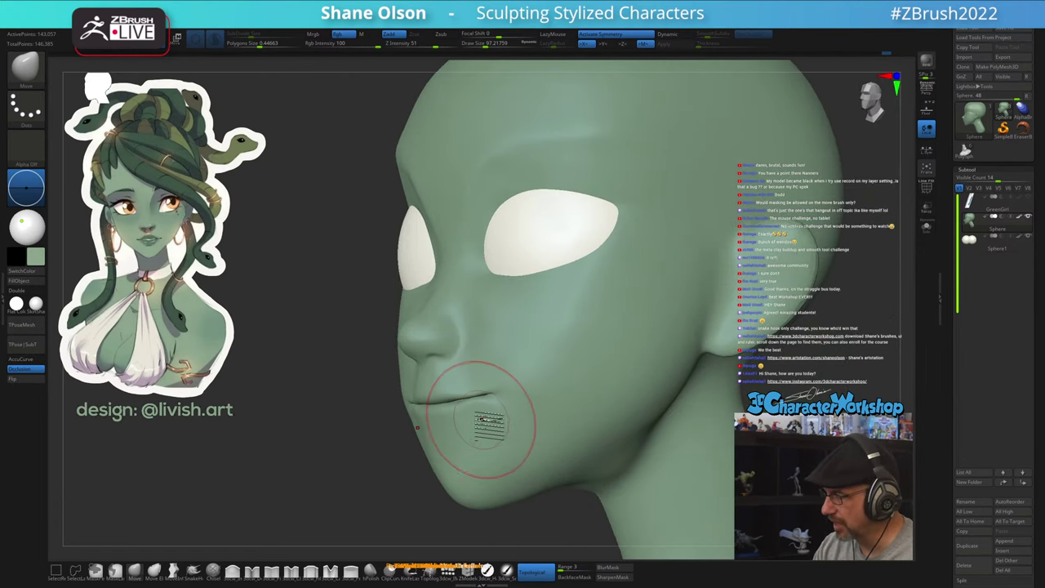
left_click_drag(472, 413, 464, 405, "shift")
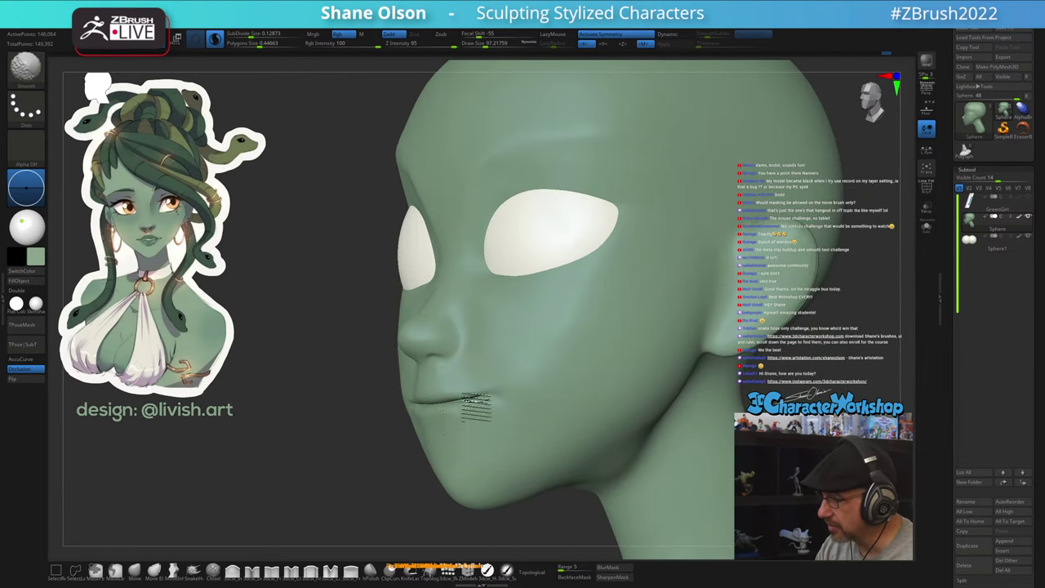
mouse_move(481, 411)
right_mouse_down()
mouse_move(502, 409)
mouse_move(518, 433)
mouse_move(495, 407)
mouse_move(531, 379)
mouse_move(515, 379)
mouse_move(511, 454)
right_mouse_up()
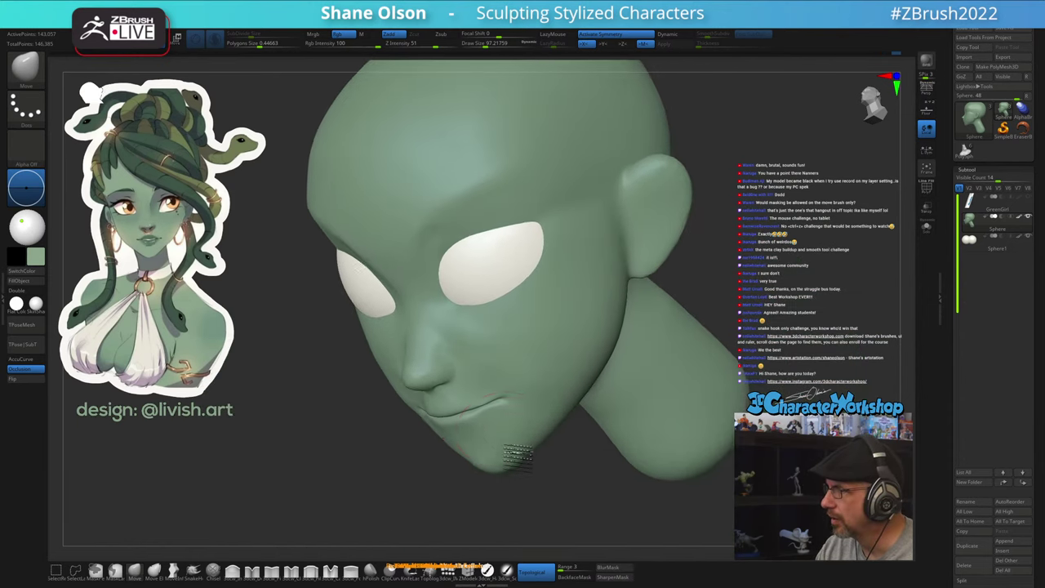
Reshape the mouth and the area below the lower lip with the Move brush at a draw size of about 65
right_click_drag(508, 387, 494, 407)
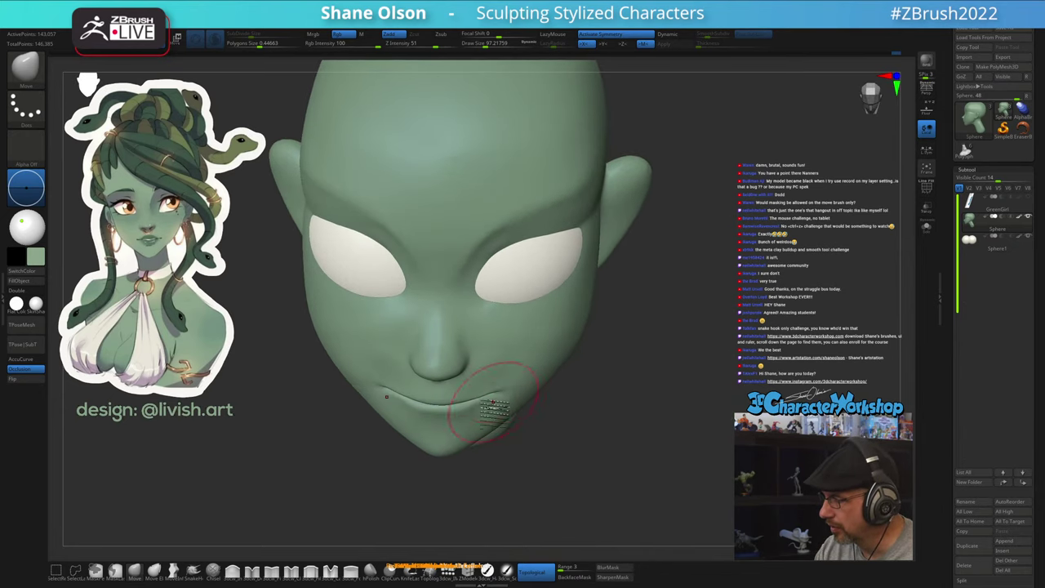
key("s")
left_click_drag(466, 429, 462, 429)
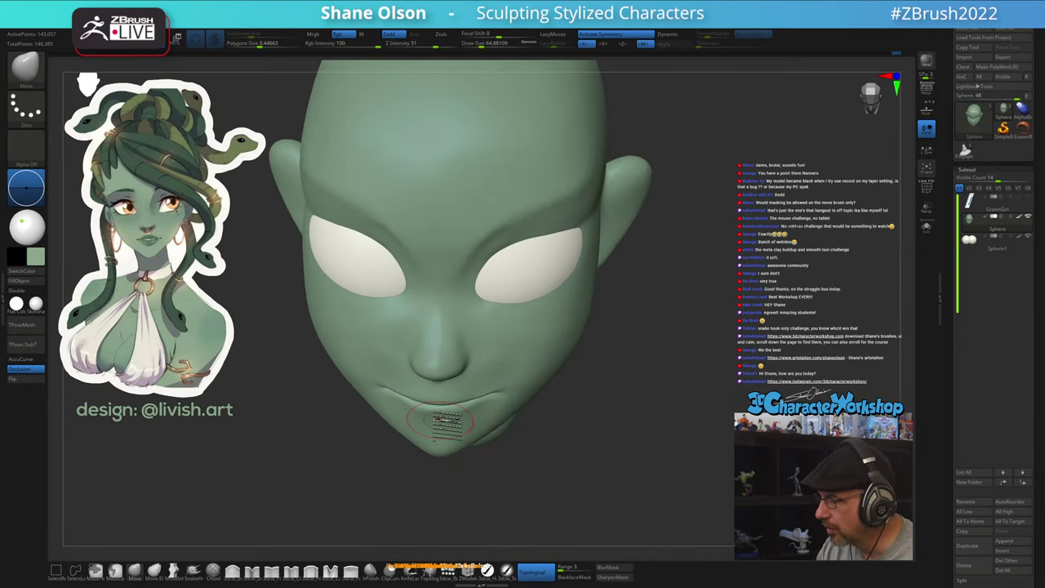
mouse_move(502, 419)
right_mouse_down()
mouse_move(514, 390)
mouse_move(517, 404)
right_mouse_up()
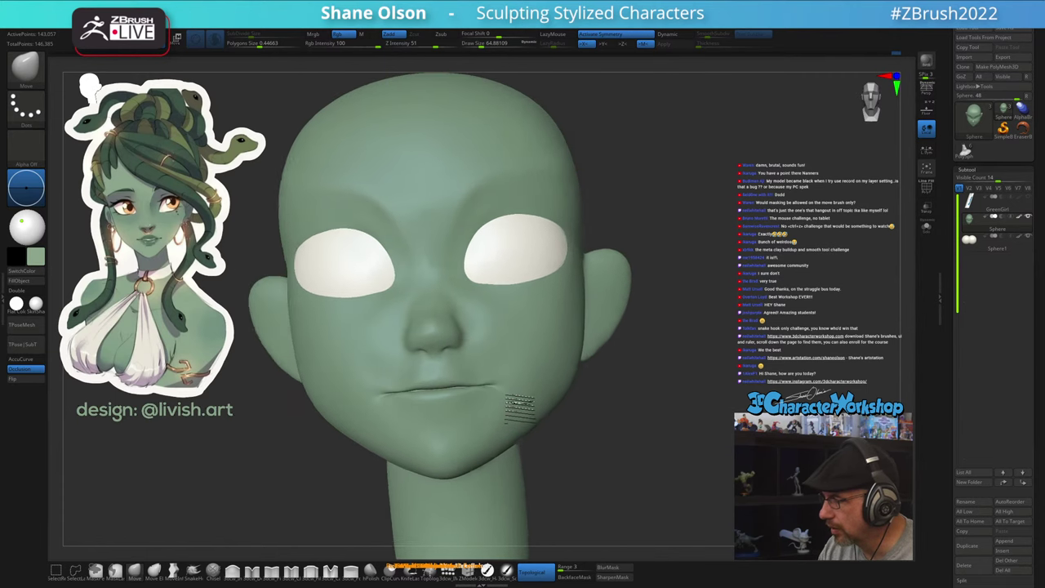
mouse_move(504, 361)
right_mouse_down()
mouse_move(476, 379)
mouse_move(473, 352)
mouse_move(449, 373)
mouse_move(458, 352)
mouse_move(496, 335)
mouse_move(490, 328)
right_mouse_up()
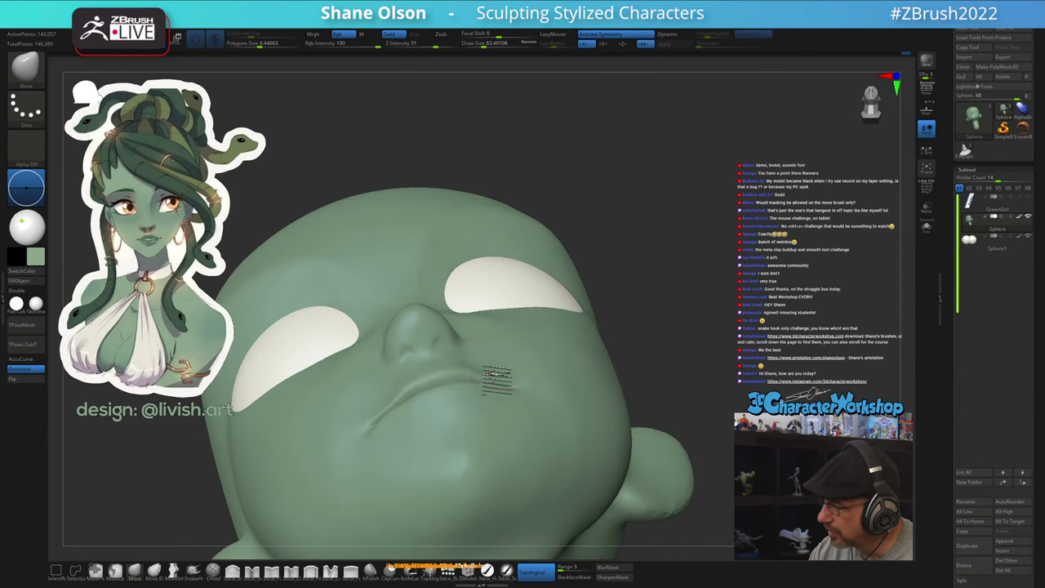
Undo the last smoothing and soften the lower lip along the mouth line at a draw size of about 56
mouse_move(498, 371)
right_mouse_down()
mouse_move(508, 371)
mouse_move(485, 395)
right_mouse_up()
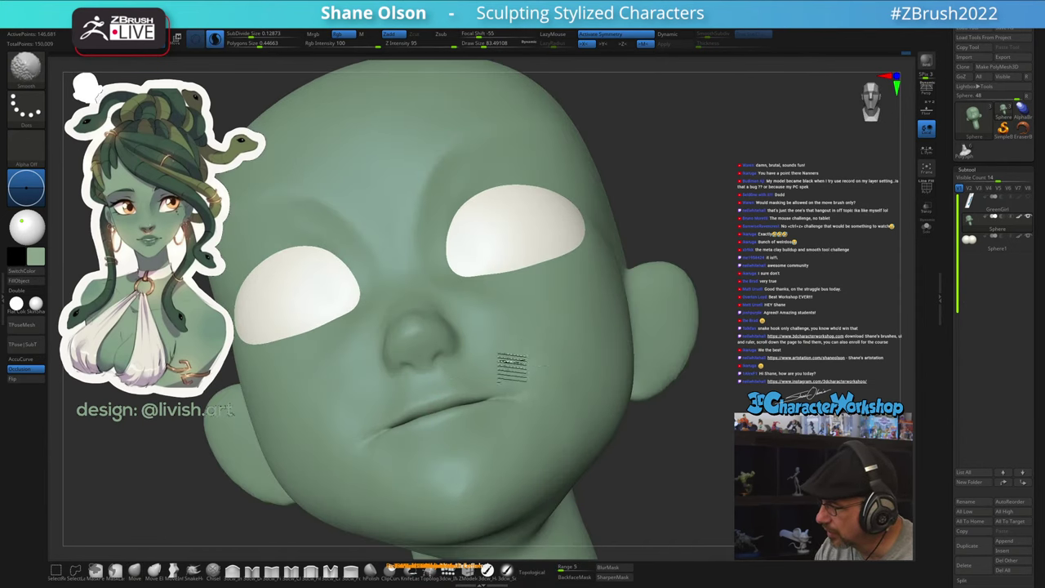
mouse_move(552, 377)
right_mouse_down()
mouse_move(523, 394)
mouse_move(514, 433)
mouse_move(514, 414)
right_mouse_up()
key("ctrl+z")
key("s")
left_click_drag(516, 411, 467, 393)
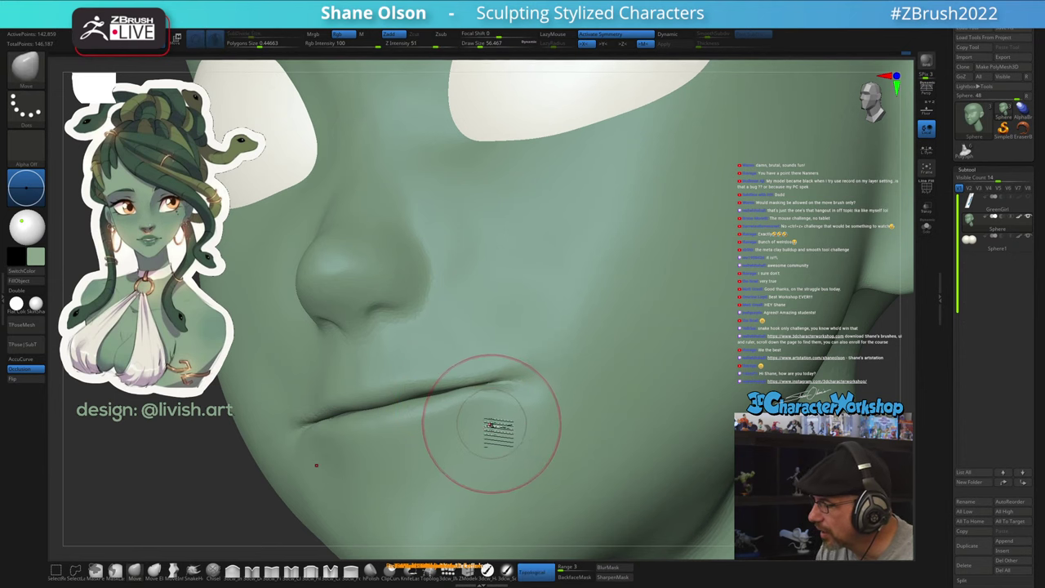
mouse_move(491, 425)
right_mouse_down()
mouse_move(495, 435)
mouse_move(518, 433)
right_mouse_up()
left_click_drag(425, 408, 412, 397, "shift")
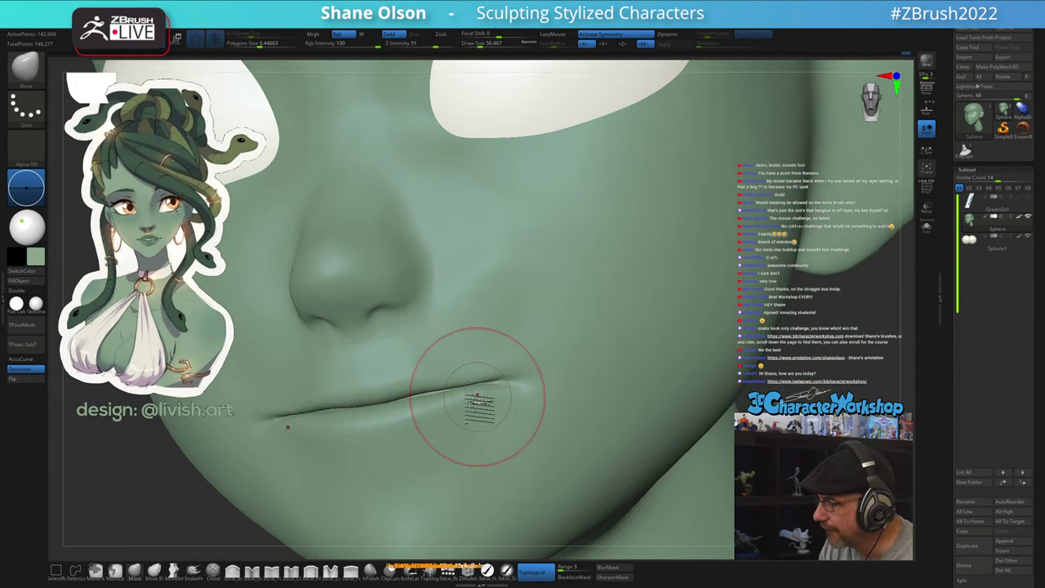
Smooth the corner of the mouth and the neighbouring cheek, starting at a draw size of about 29
right_click_drag(477, 398, 482, 403)
key("s")
left_click_drag(481, 413, 475, 415)
right_click_drag(478, 415, 483, 407)
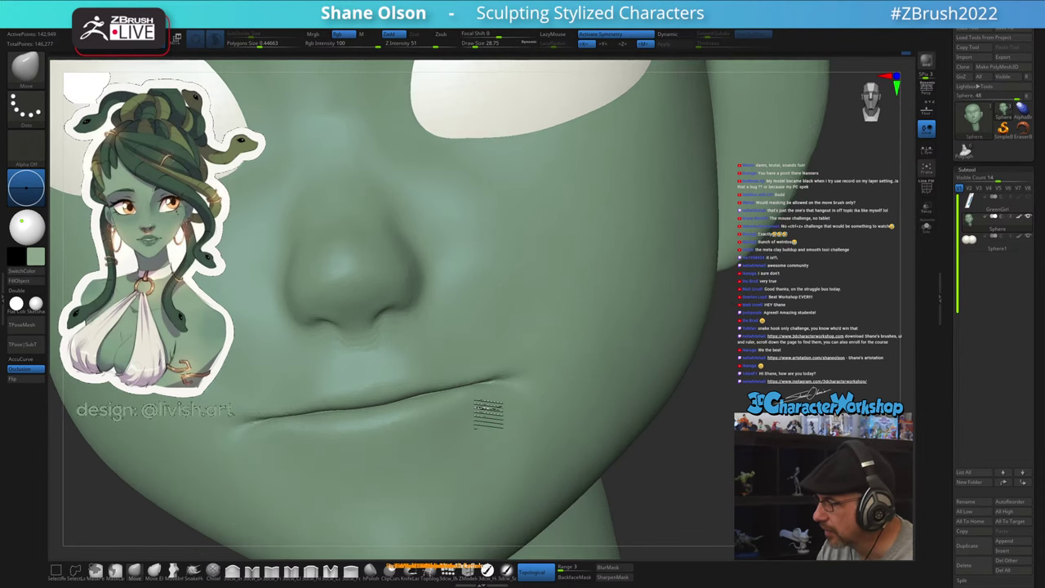
left_click_drag(487, 393, 492, 387, "shift")
mouse_move(492, 415)
right_mouse_down()
mouse_move(487, 423)
mouse_move(495, 373)
mouse_move(471, 376)
mouse_move(478, 428)
mouse_move(515, 354)
mouse_move(480, 335)
right_mouse_up()
key("s")
left_click_drag(439, 249, 443, 250)
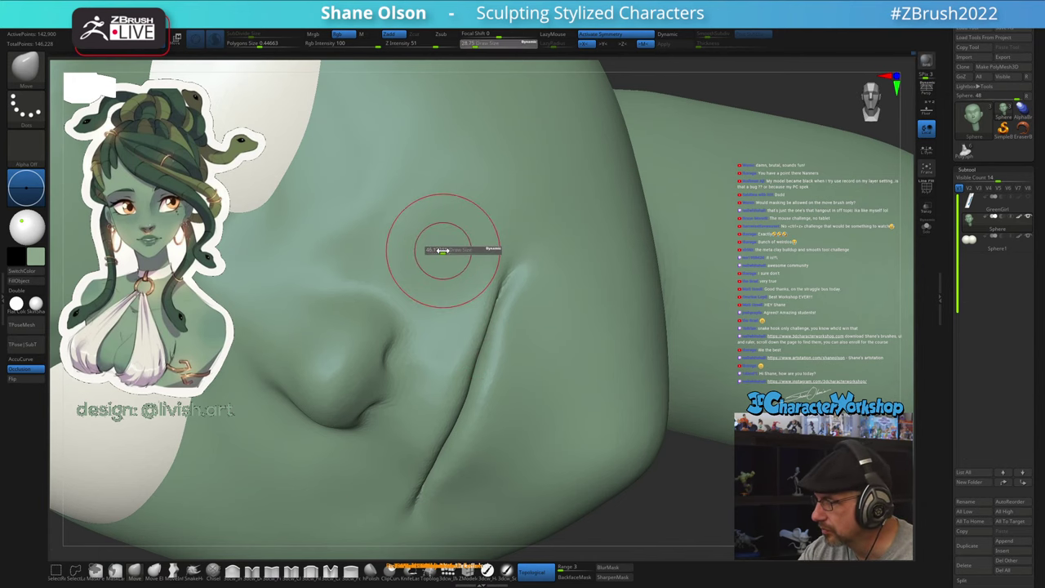
mouse_move(432, 210)
left_mouse_down("shift")
mouse_move(389, 198)
mouse_move(349, 230)
mouse_move(437, 207)
mouse_move(421, 176)
left_mouse_up("shift")
Switch to the Pinch brush at a draw size of about 23, try a stroke along the mouth line, and undo it
mouse_move(546, 397)
right_mouse_down()
mouse_move(538, 384)
mouse_move(539, 408)
mouse_move(549, 387)
right_mouse_up()
key("s")
left_click_drag(548, 389, 544, 394)
left_click(276, 572)
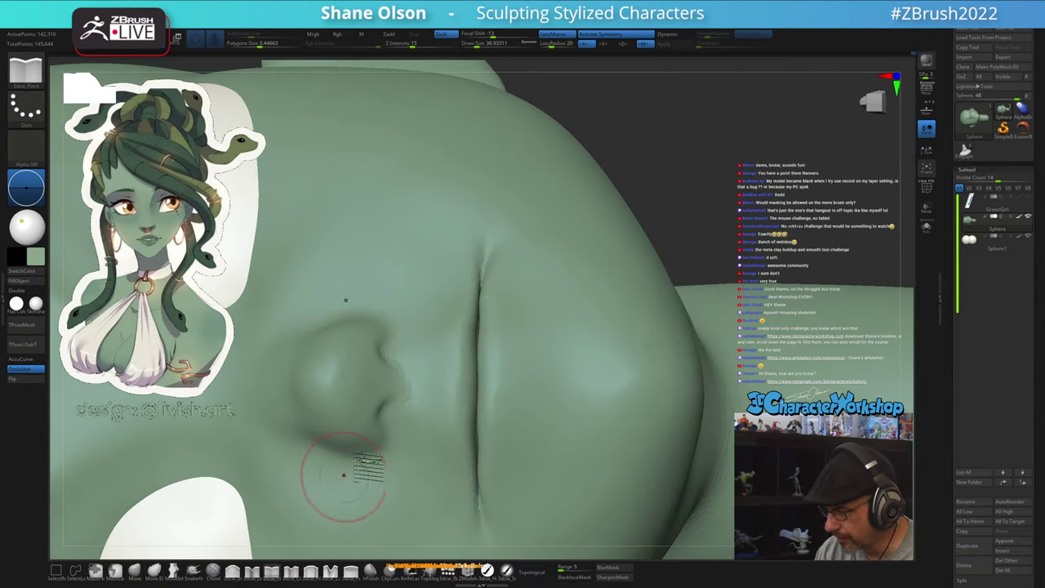
right_click_drag(482, 301, 473, 303)
key("s")
left_click_drag(458, 302, 455, 302)
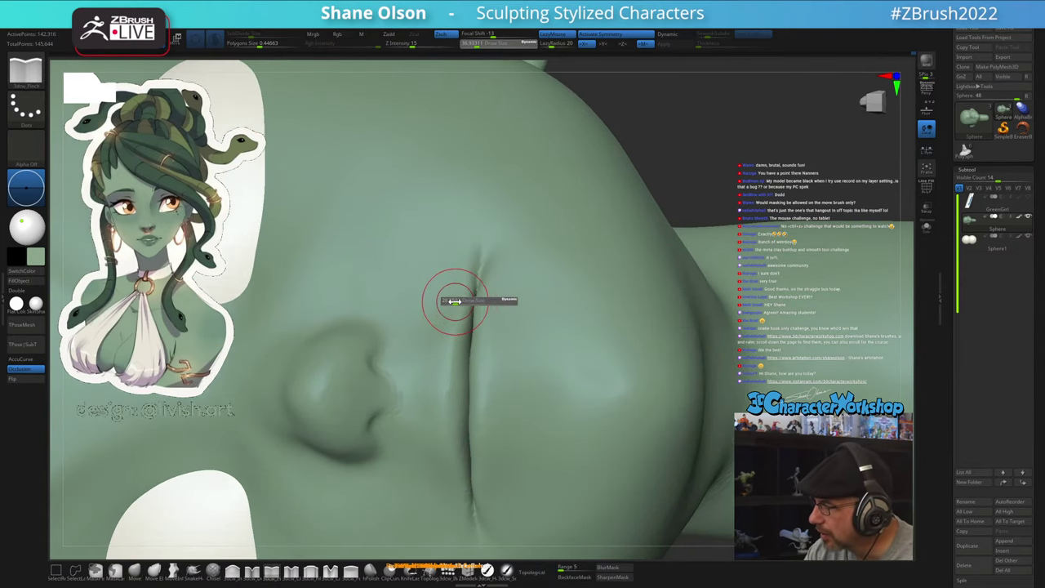
left_click_drag(468, 260, 460, 302)
key("ctrl+z")
Set the Pinch brush's Z Intensity to 7 and tighten the line between the lips
key("s")
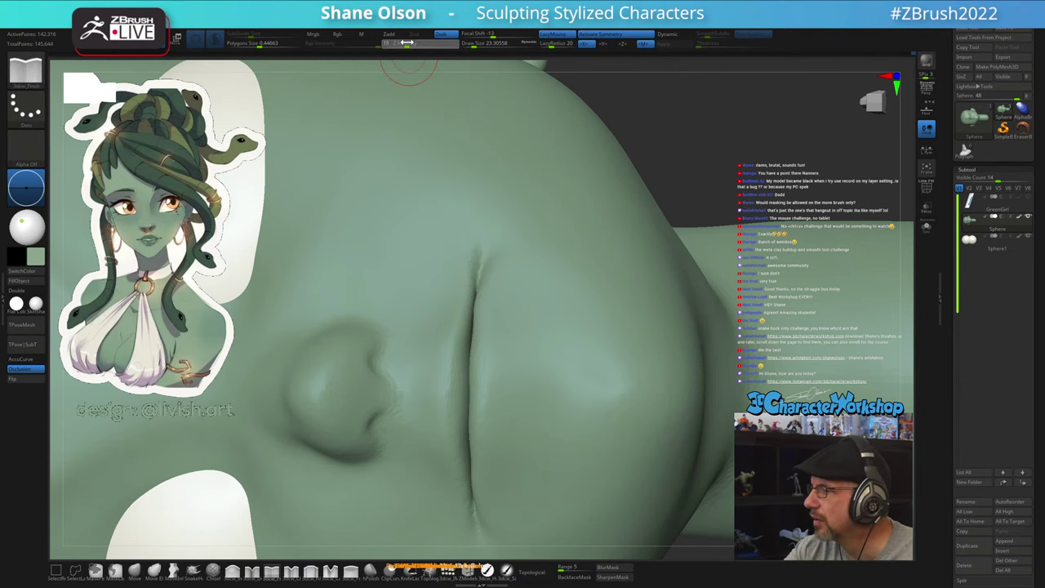
right_click_drag(474, 294, 478, 325)
left_click_drag(476, 306, 474, 310, "shift")
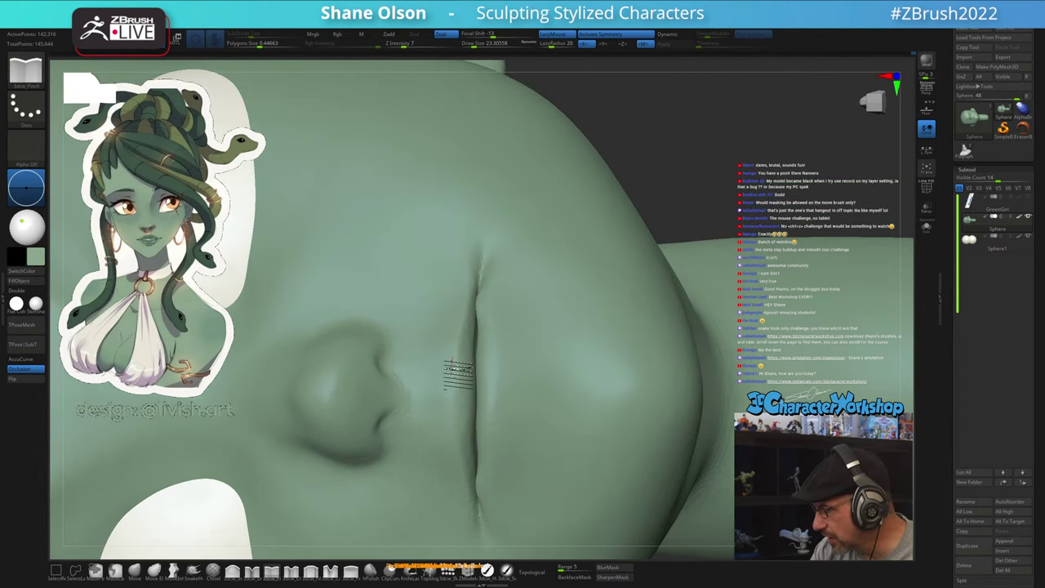
mouse_move(467, 382)
right_mouse_down()
mouse_move(476, 388)
mouse_move(462, 359)
right_mouse_up()
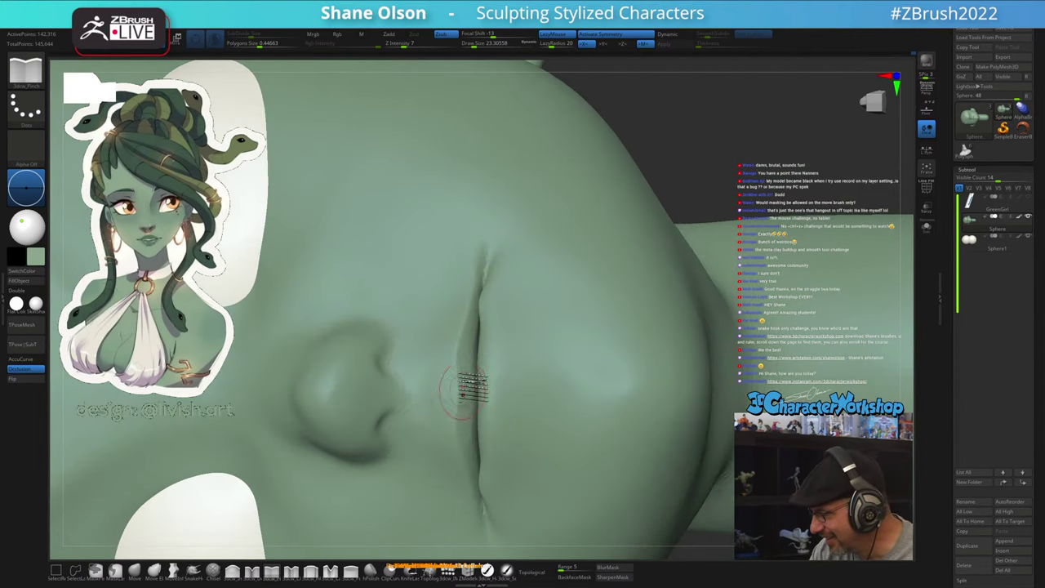
Set the SubDivide Size to 0.07299 with the wireframe displayed, and hide the wireframe again
key("shift")
key("shift+f")
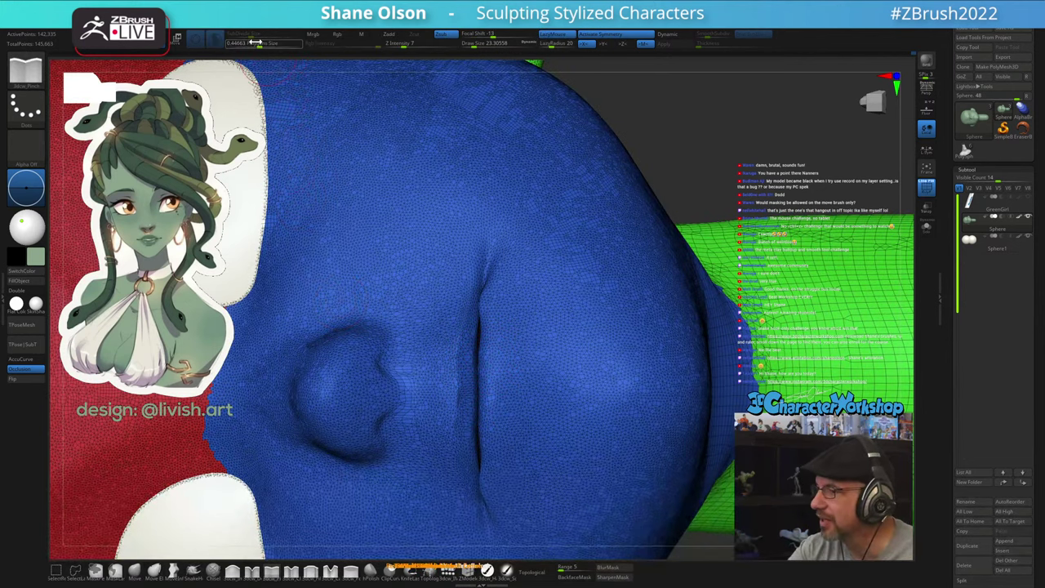
key("shift")
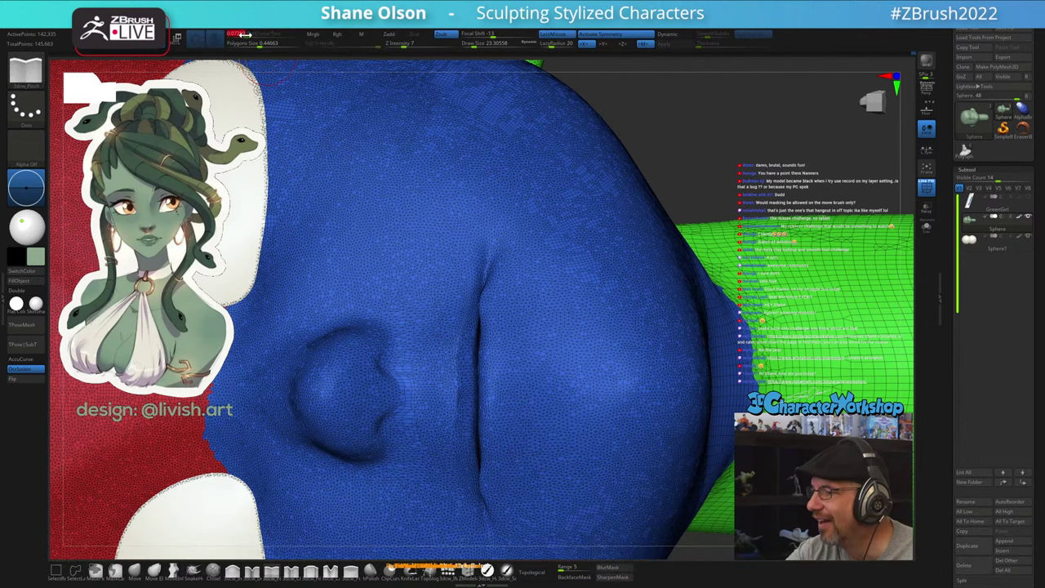
key("shift+f")
Pinch along the mouth line at the finer subdivision and smooth the lip edge up to the mouth corner
right_click_drag(528, 374, 507, 314)
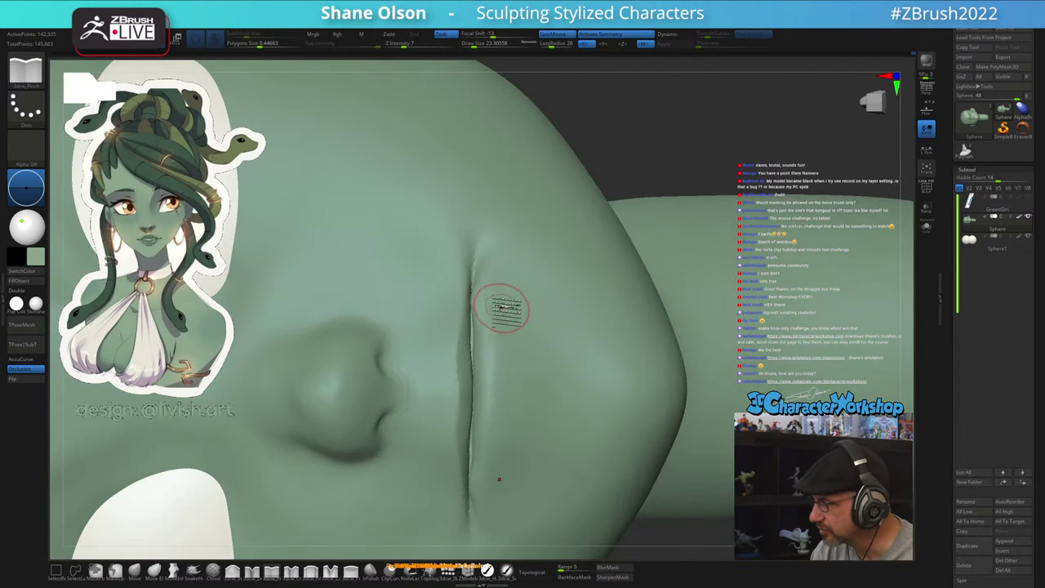
mouse_move(493, 291)
left_mouse_down()
mouse_move(499, 439)
mouse_move(495, 311)
mouse_move(504, 426)
left_mouse_up()
mouse_move(488, 358)
left_mouse_down("shift")
mouse_move(482, 334)
mouse_move(482, 385)
mouse_move(485, 310)
left_mouse_up("shift")
mouse_move(486, 305)
left_mouse_down("shift")
mouse_move(476, 307)
mouse_move(482, 258)
left_mouse_up("shift")
mouse_move(518, 285)
right_mouse_down()
mouse_move(500, 258)
mouse_move(509, 287)
right_mouse_up()
mouse_move(520, 344)
right_mouse_down()
mouse_move(529, 343)
mouse_move(519, 347)
right_mouse_up()
Inflate the lips along the mouth line with the Inflate brush at a draw size of about 33 and Z Intensity 5
left_click(234, 573)
left_click_drag(487, 260, 491, 260)
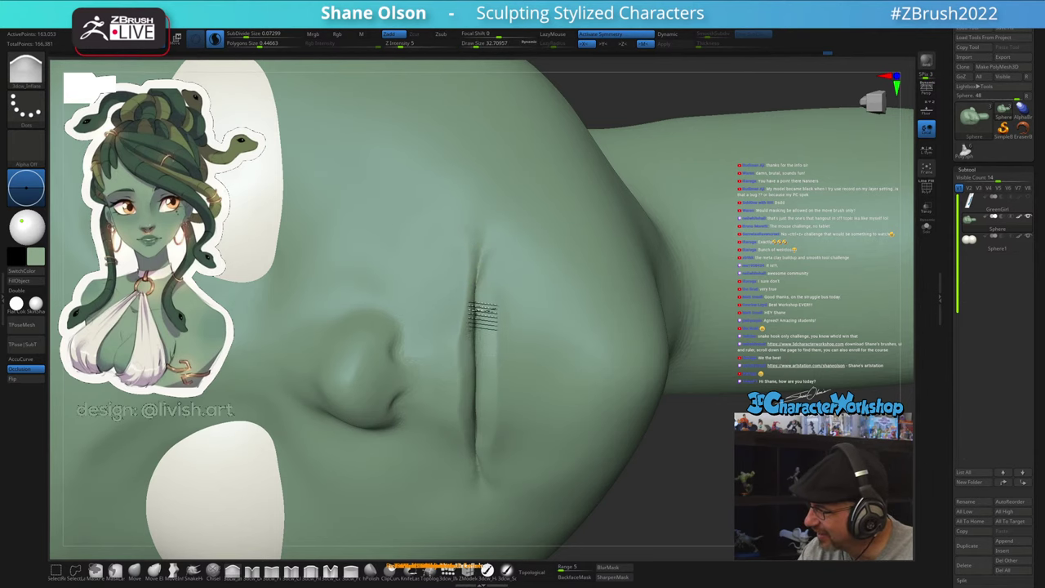
right_click_drag(482, 363, 484, 422)
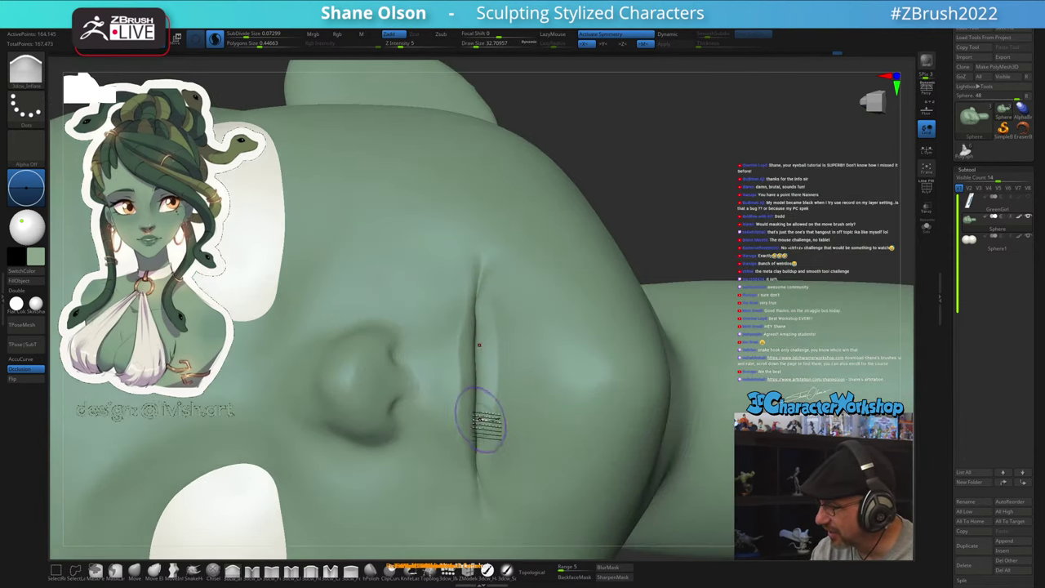
left_click_drag(483, 423, 481, 477)
mouse_move(526, 356)
right_mouse_down()
mouse_move(550, 341)
mouse_move(524, 369)
mouse_move(542, 294)
mouse_move(561, 315)
mouse_move(542, 350)
mouse_move(551, 337)
mouse_move(513, 312)
mouse_move(491, 324)
right_mouse_up()
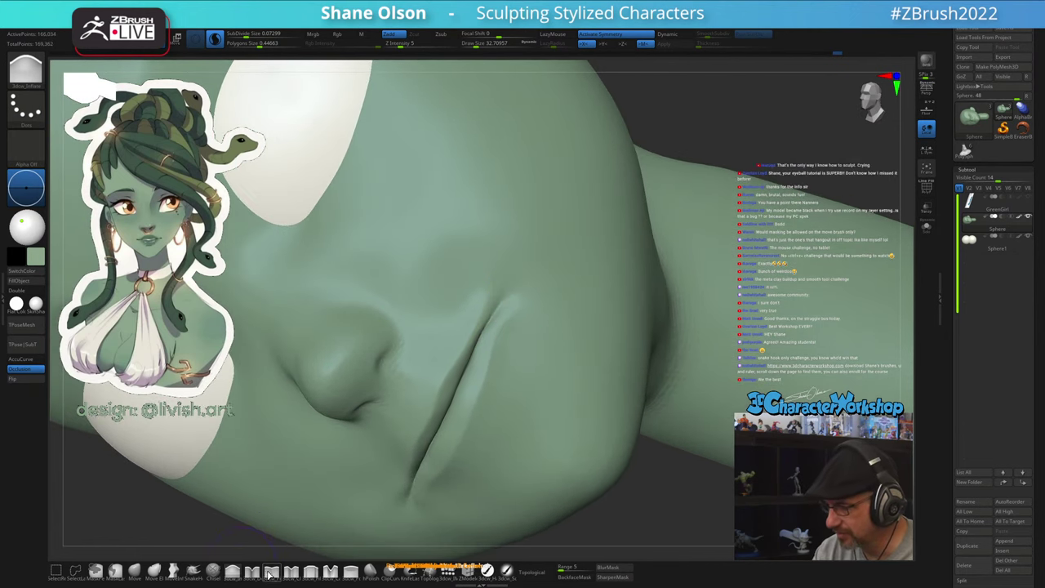
Fill the hollow at the corner of the mouth with the Fill brush at a draw size of about 29
left_click(315, 573)
right_click_drag(515, 320, 516, 324)
key("s")
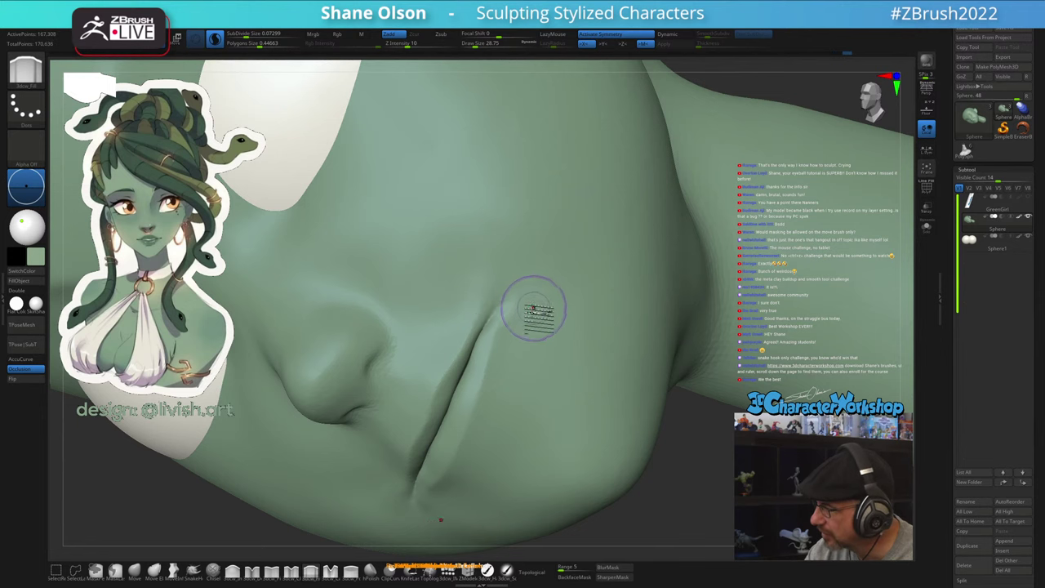
mouse_move(533, 308)
right_mouse_down()
mouse_move(523, 325)
mouse_move(527, 315)
right_mouse_up()
Reshape the lip edges and mouth corners with the Move brush at draw sizes of about 20 and 31
left_click(135, 572)
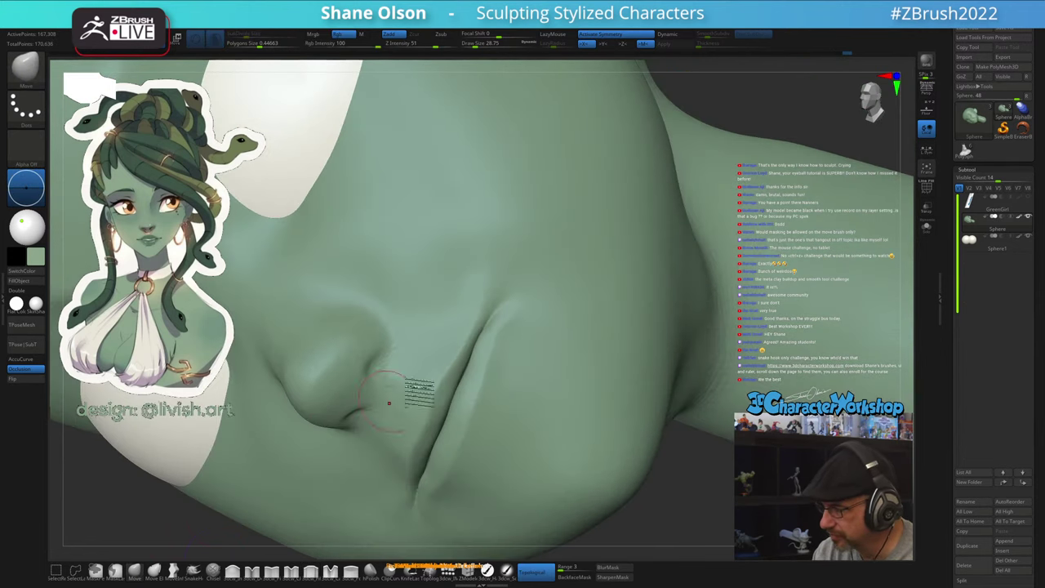
right_click_drag(390, 402, 518, 311)
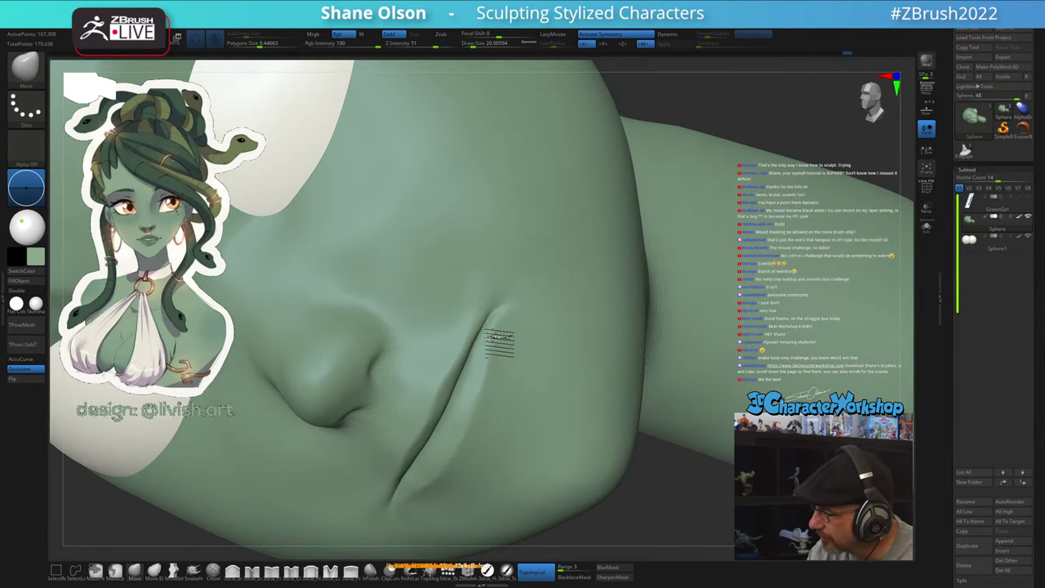
key("s")
left_click_drag(493, 335, 503, 337)
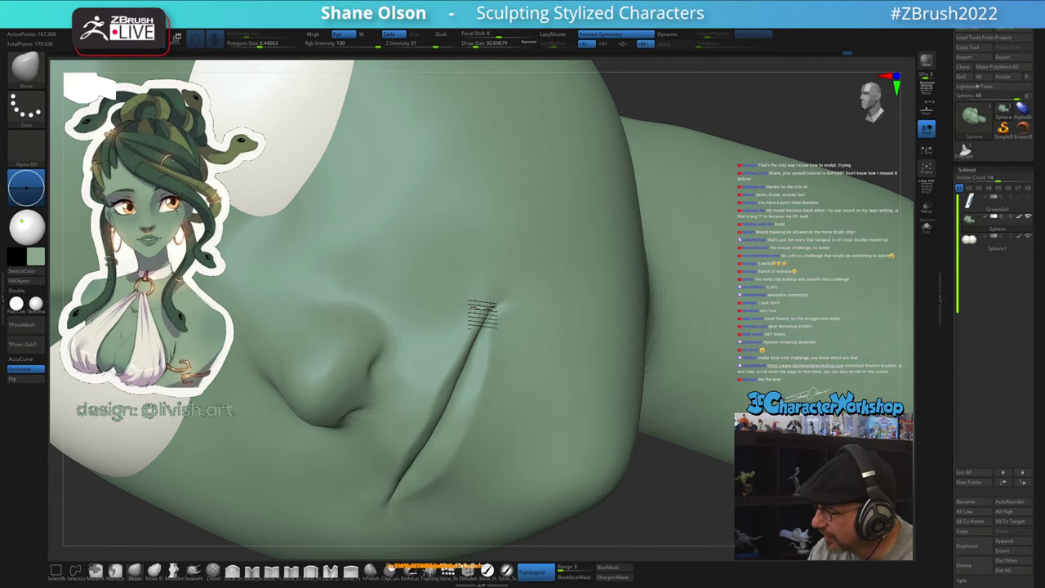
mouse_move(499, 392)
right_mouse_down()
mouse_move(507, 389)
mouse_move(513, 413)
right_mouse_up()
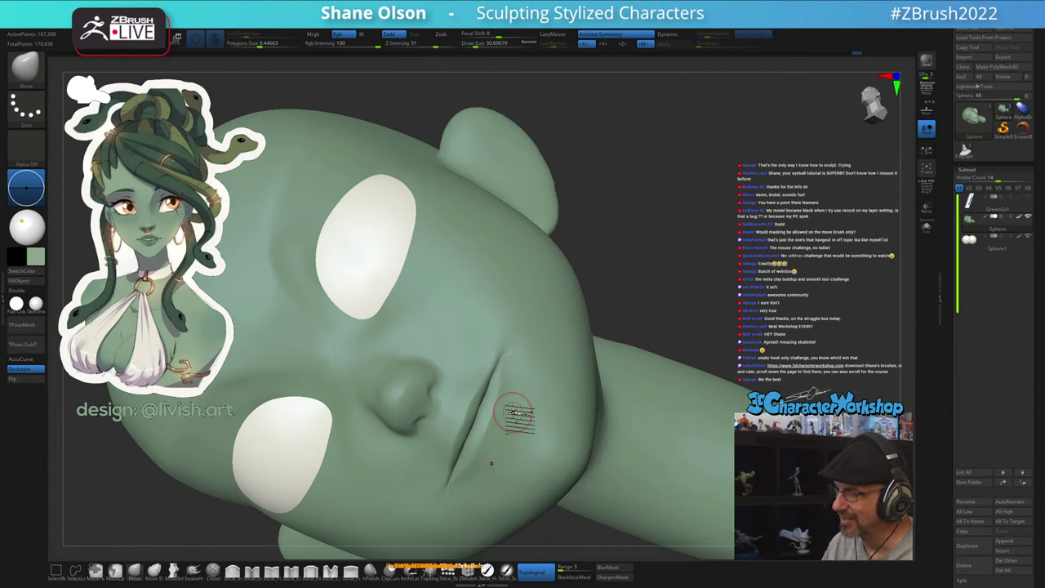
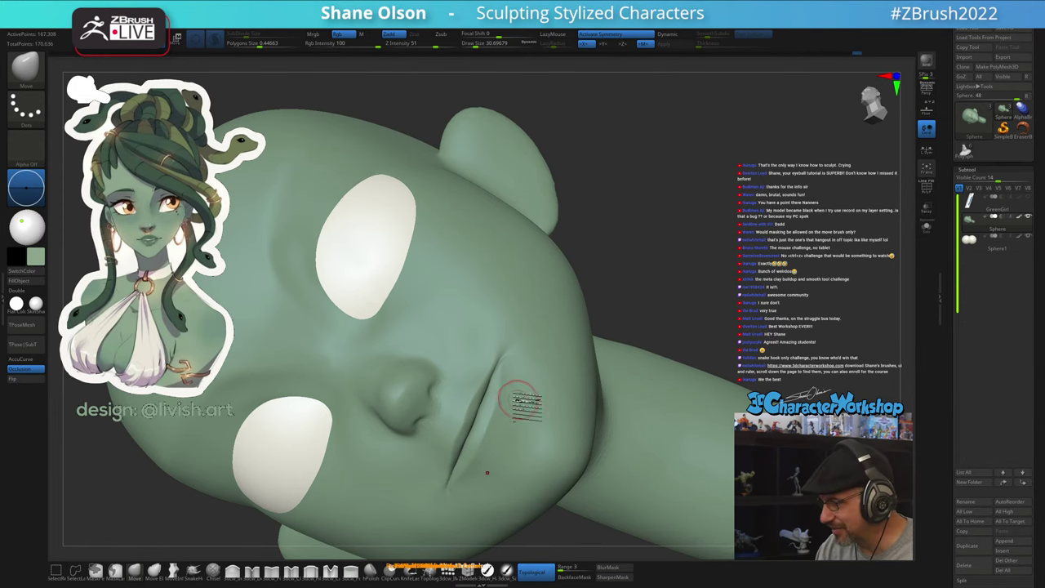
Turn off topological masking and reshape the chin and jaw with the Move brush at draw sizes of about 77 and 128
mouse_move(518, 400)
right_mouse_down()
mouse_move(499, 416)
mouse_move(520, 398)
mouse_move(517, 363)
mouse_move(533, 372)
right_mouse_up()
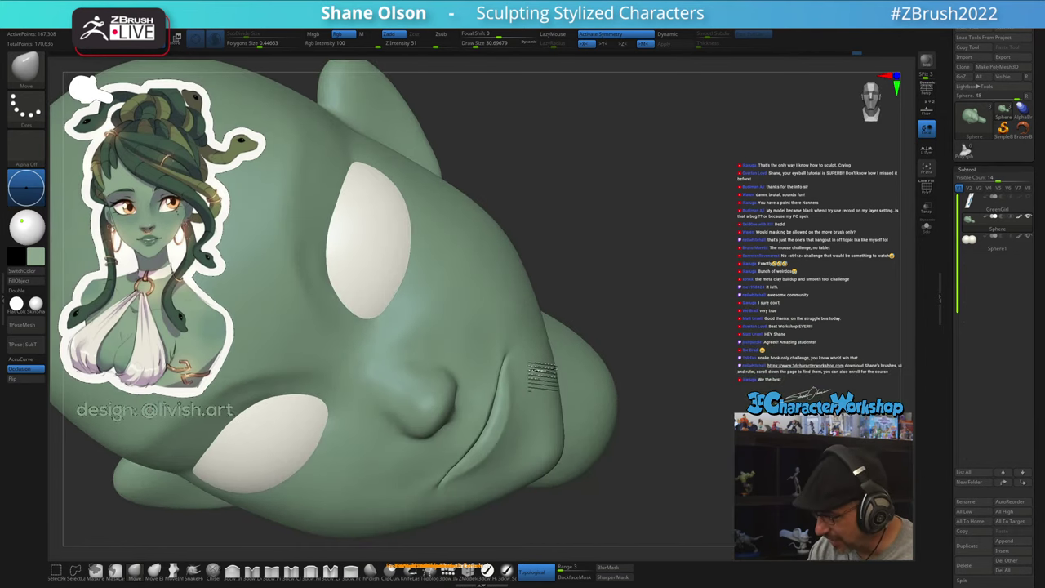
key("s")
left_click(539, 569)
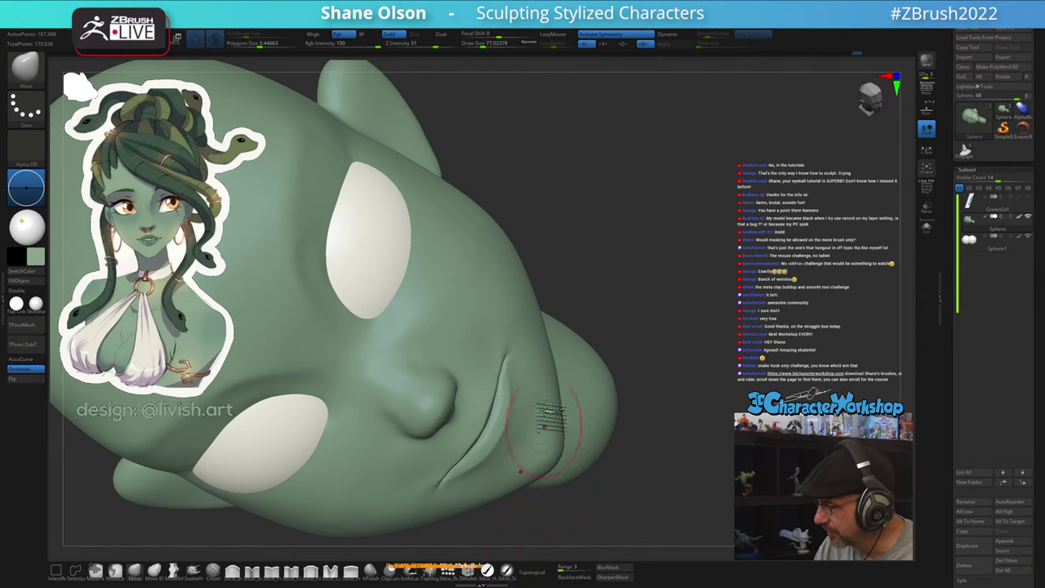
mouse_move(510, 313)
right_mouse_down()
mouse_move(517, 370)
mouse_move(540, 413)
mouse_move(513, 429)
mouse_move(518, 447)
mouse_move(527, 456)
mouse_move(529, 423)
mouse_move(545, 442)
right_mouse_up()
key("]")
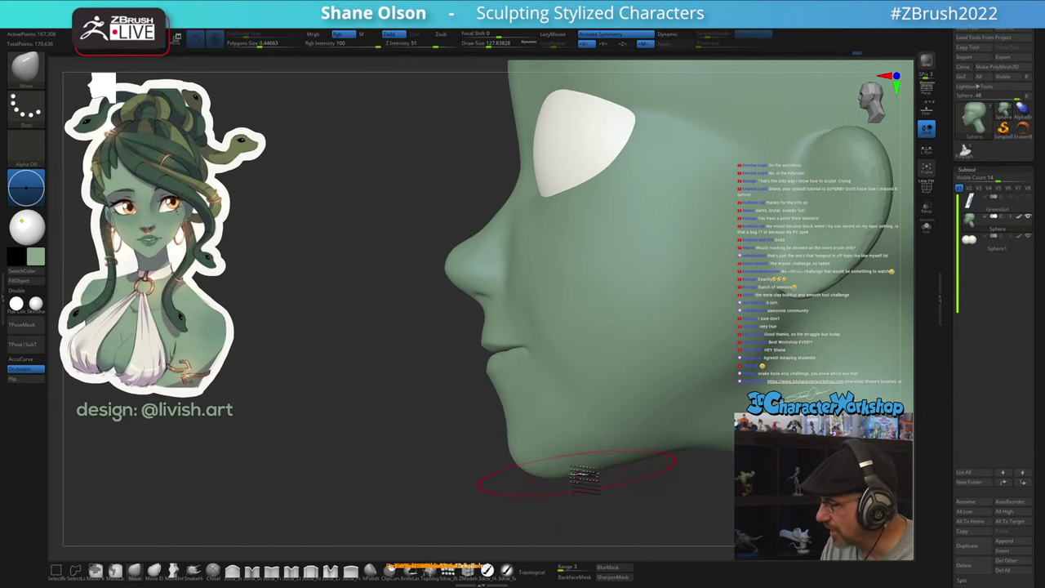
right_click_drag(591, 445, 637, 447)
Fill and soften the areas around the mouth corners and above the upper lip with the Fill brush at a draw size of about 39
key("s")
left_click_drag(617, 385, 608, 384)
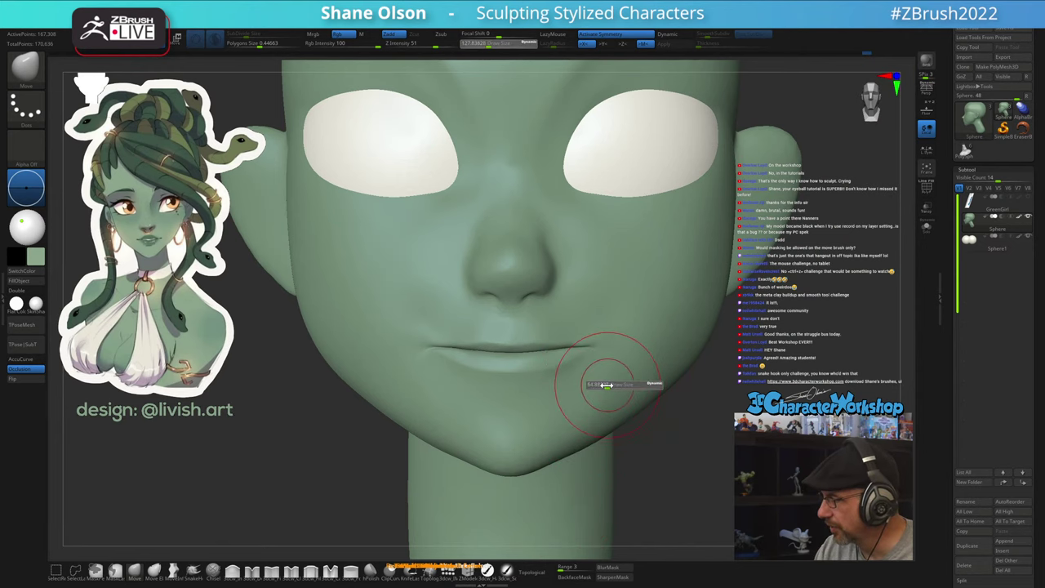
left_click(312, 571)
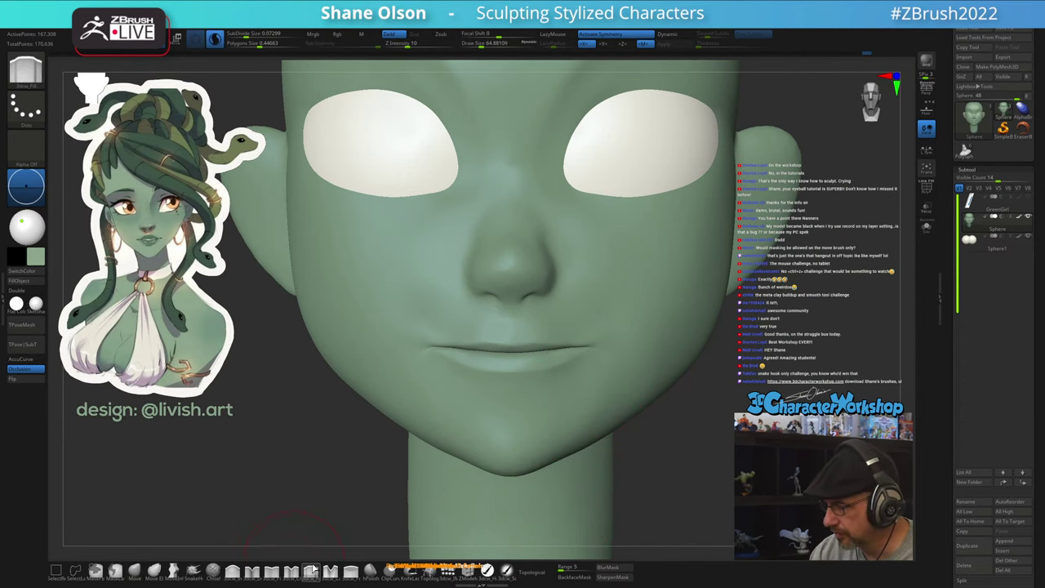
right_click_drag(588, 348, 566, 351)
key("s")
mouse_move(596, 341)
left_mouse_down()
mouse_move(562, 321)
mouse_move(617, 324)
left_mouse_up()
key("s")
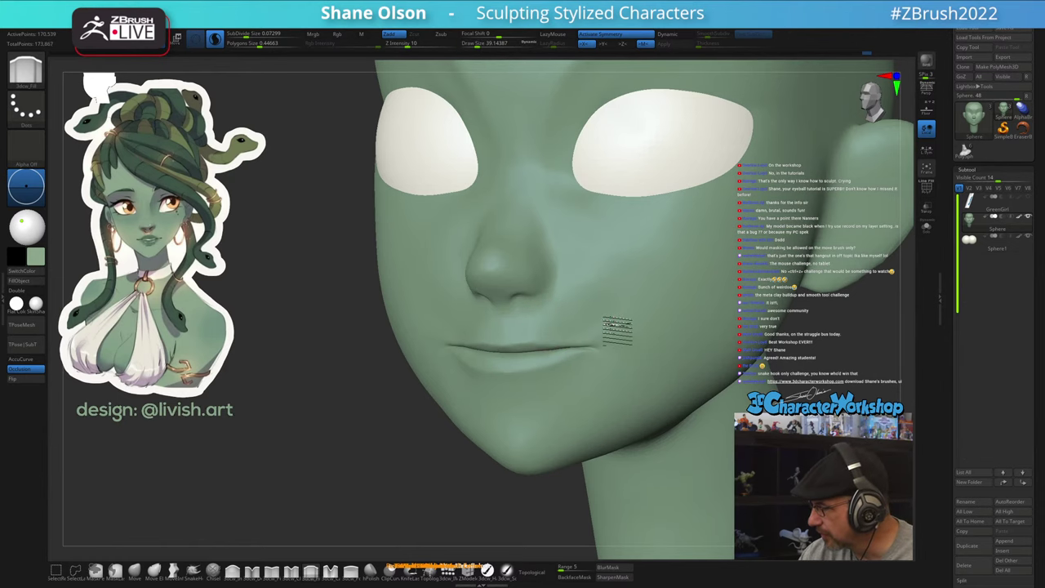
mouse_move(623, 307)
right_mouse_down()
mouse_move(590, 372)
mouse_move(549, 392)
right_mouse_up()
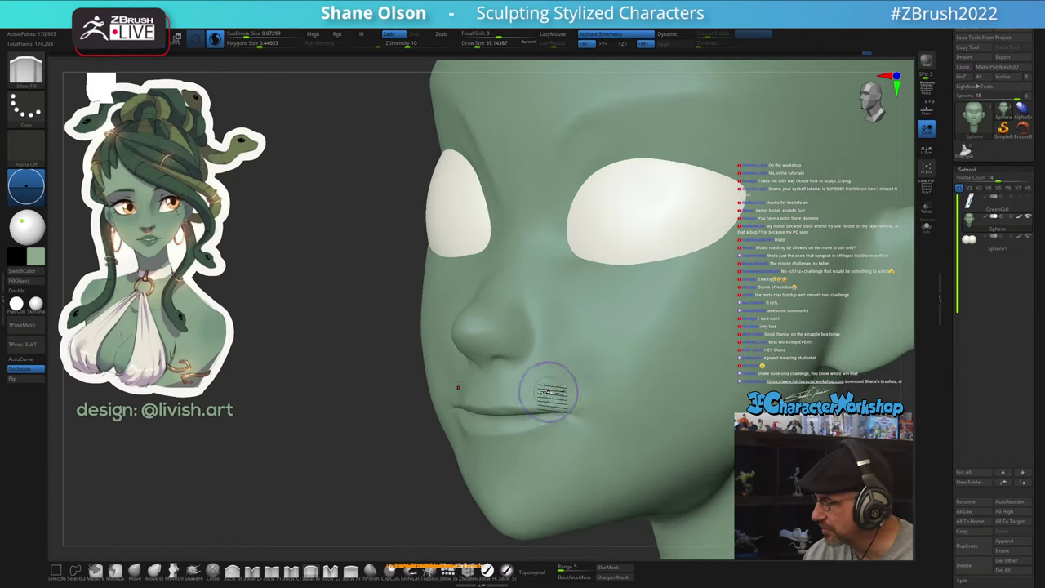
left_click_drag(542, 388, 586, 390)
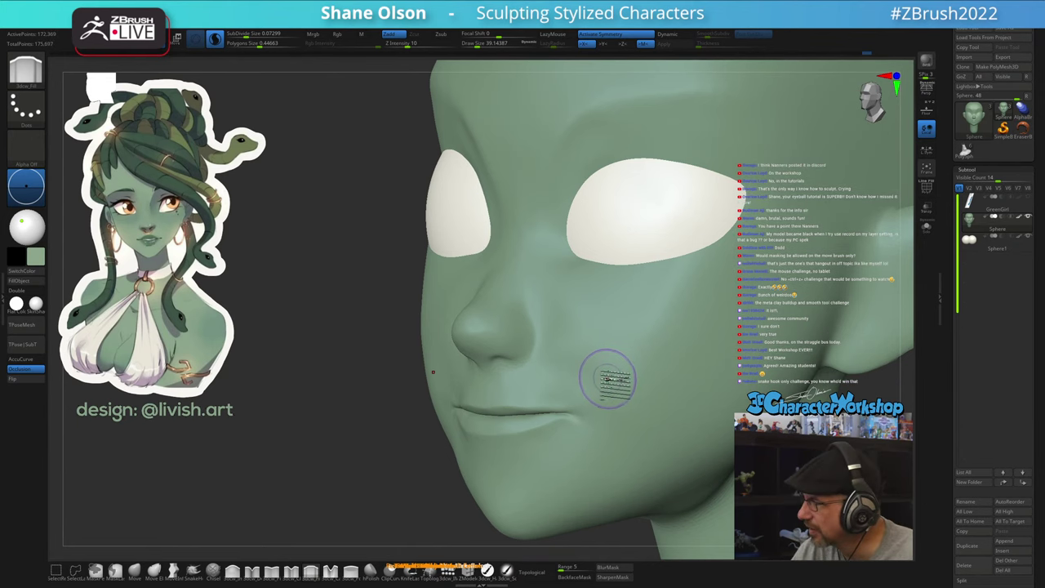
mouse_move(612, 373)
right_mouse_down()
mouse_move(618, 382)
mouse_move(604, 372)
right_mouse_up()
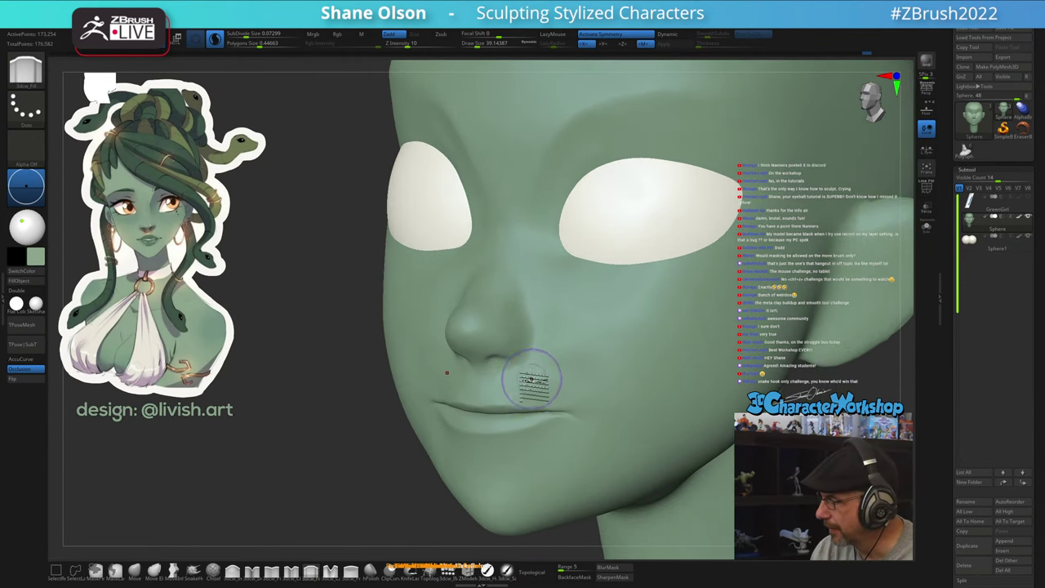
Fill and smooth the upper lip edge and the surfaces around the mouth corners with the Fill brush at a draw size of about 39
left_click_drag(492, 387, 559, 394)
mouse_move(566, 357)
right_mouse_down()
mouse_move(596, 335)
mouse_move(570, 343)
right_mouse_up()
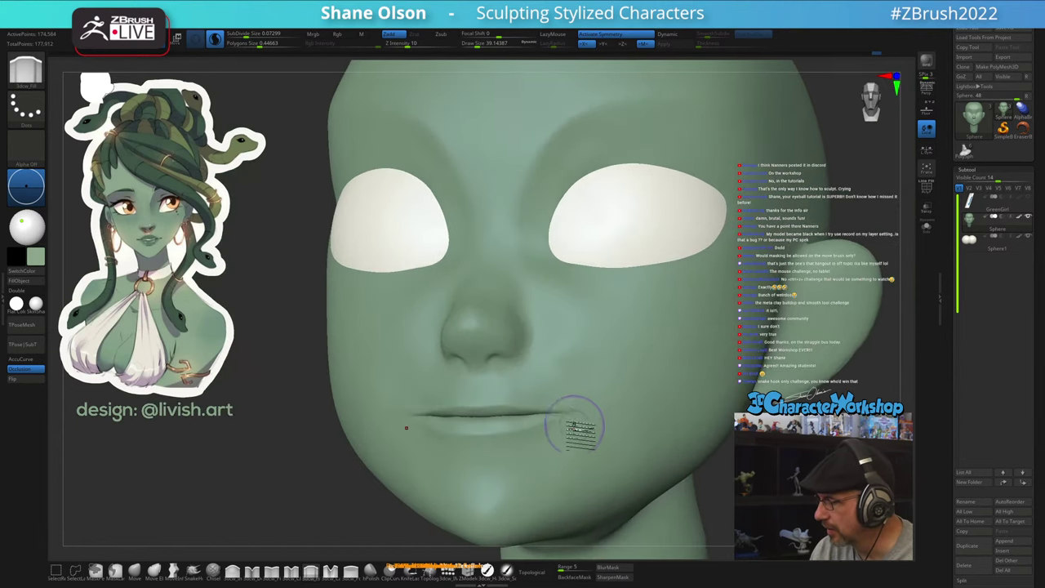
left_click_drag(573, 415, 564, 436)
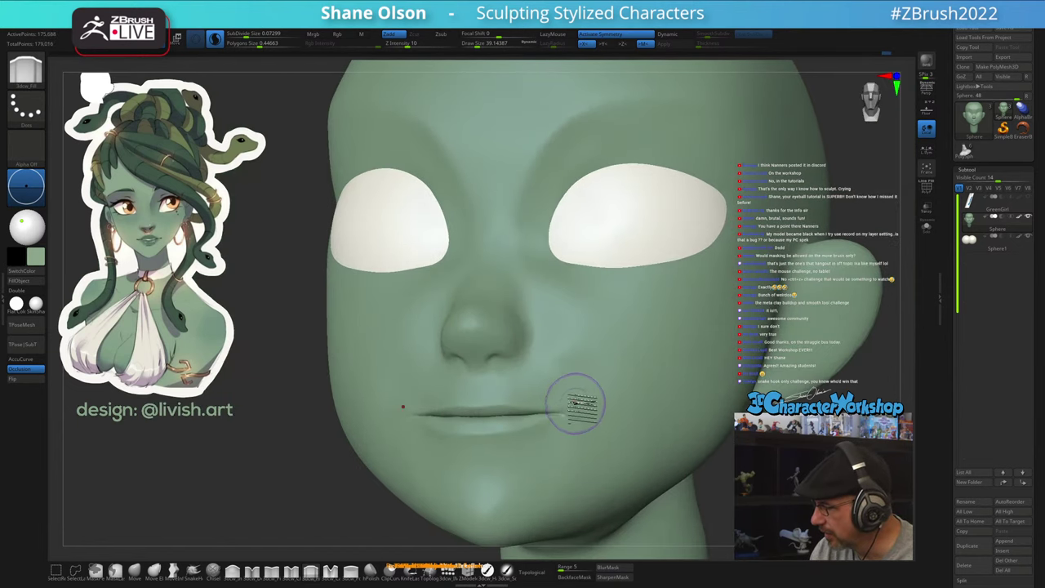
mouse_move(591, 431)
right_mouse_down()
mouse_move(613, 434)
mouse_move(597, 410)
right_mouse_up()
left_click_drag(601, 409, 604, 402, "shift")
right_click_drag(583, 444, 564, 460)
Reshape the mouth and its surroundings with the Move brush at a draw size of about 80
left_click(135, 572)
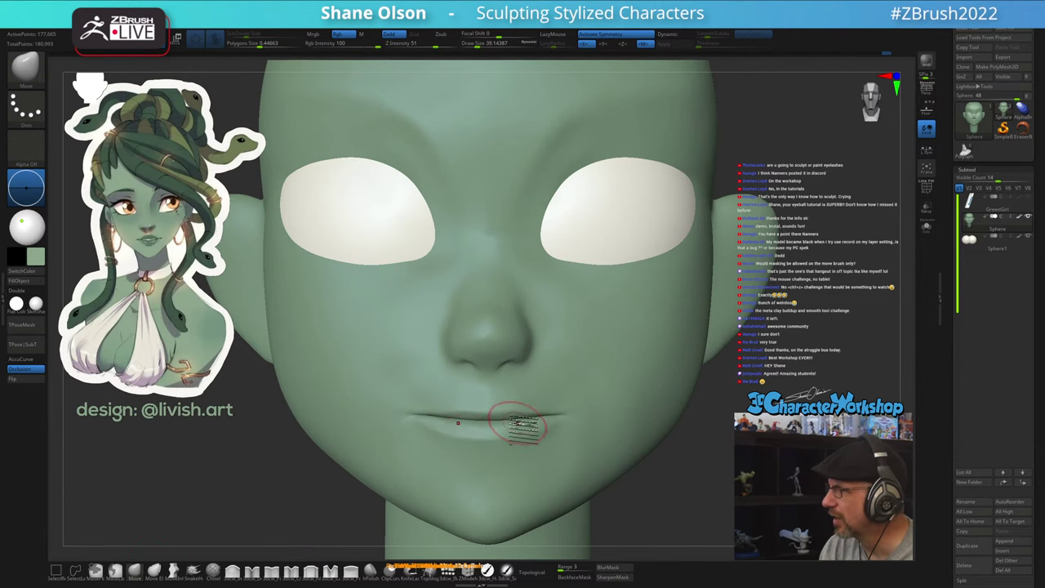
mouse_move(519, 423)
right_mouse_down()
mouse_move(518, 462)
mouse_move(481, 443)
right_mouse_up()
key("s")
key("s")
left_click_drag(469, 435, 472, 434)
right_click_drag(473, 434, 466, 426)
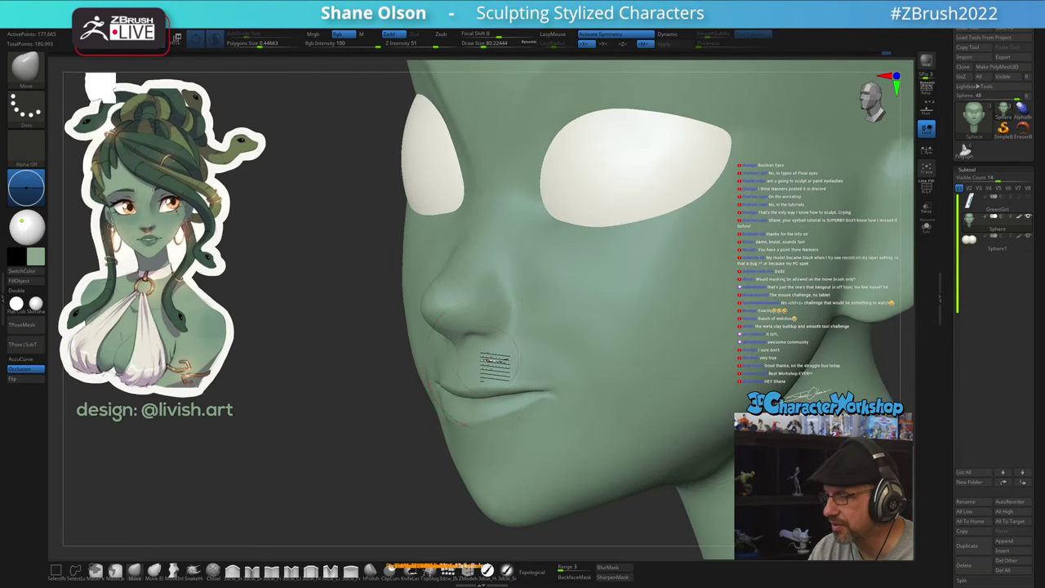
right_click_drag(494, 368, 522, 374)
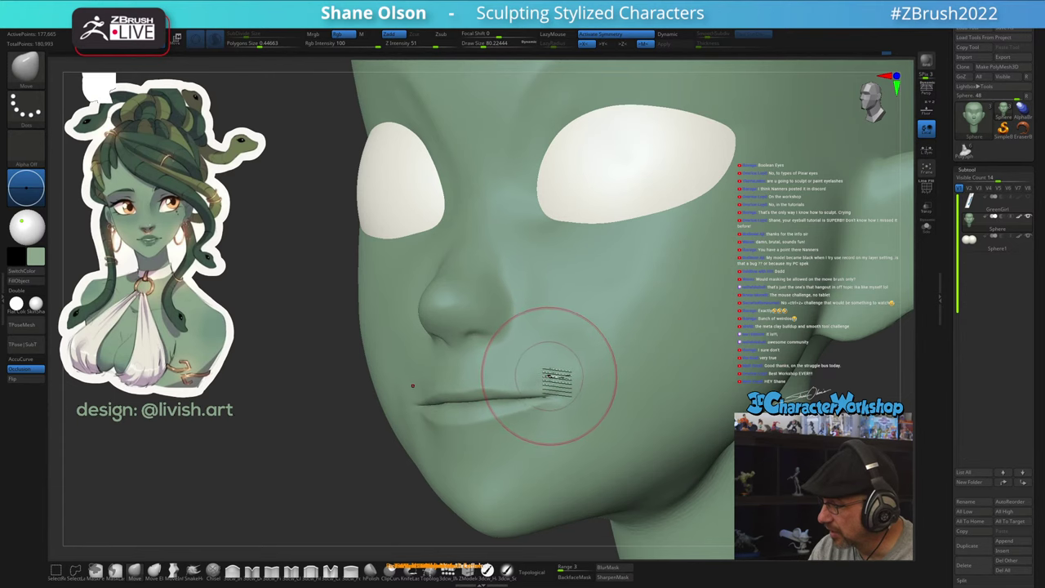
Adjust the upper lip at a draw size of about 39 and the lower lip at about 62 with the Move brush
key("s")
left_click_drag(497, 371, 487, 373)
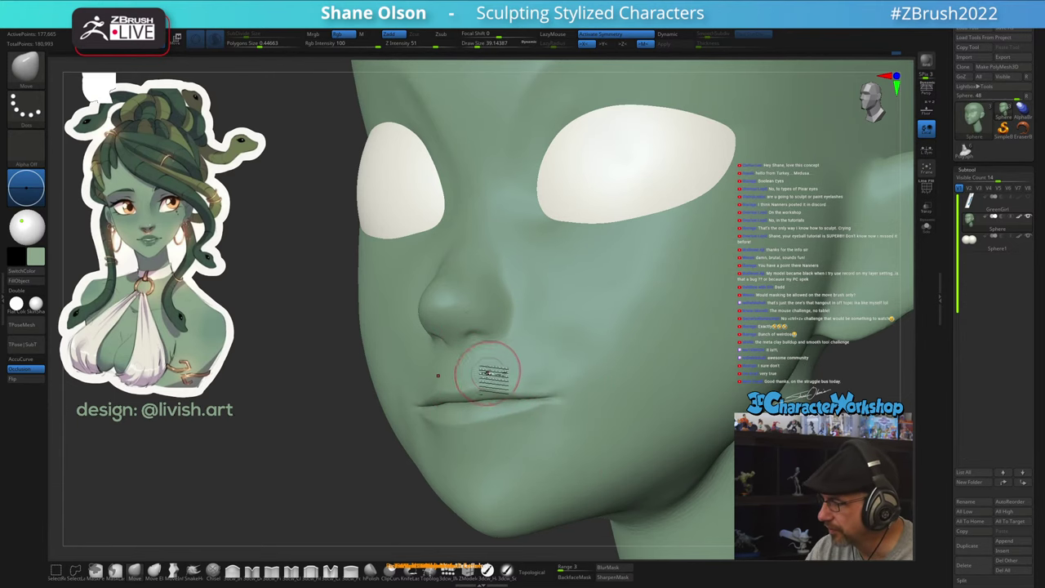
right_click_drag(452, 369, 443, 383)
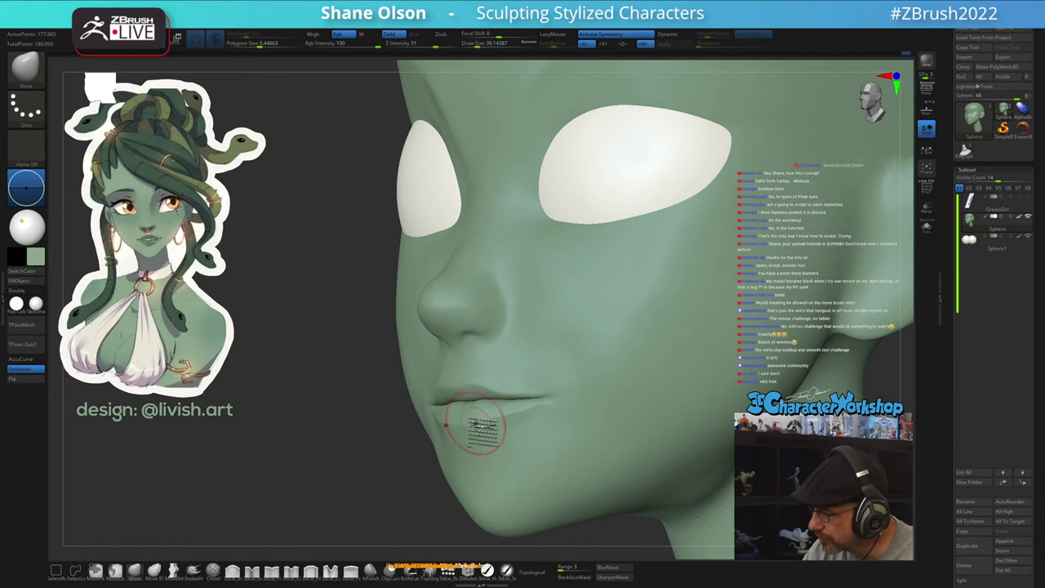
key("s")
left_click_drag(471, 434, 478, 430)
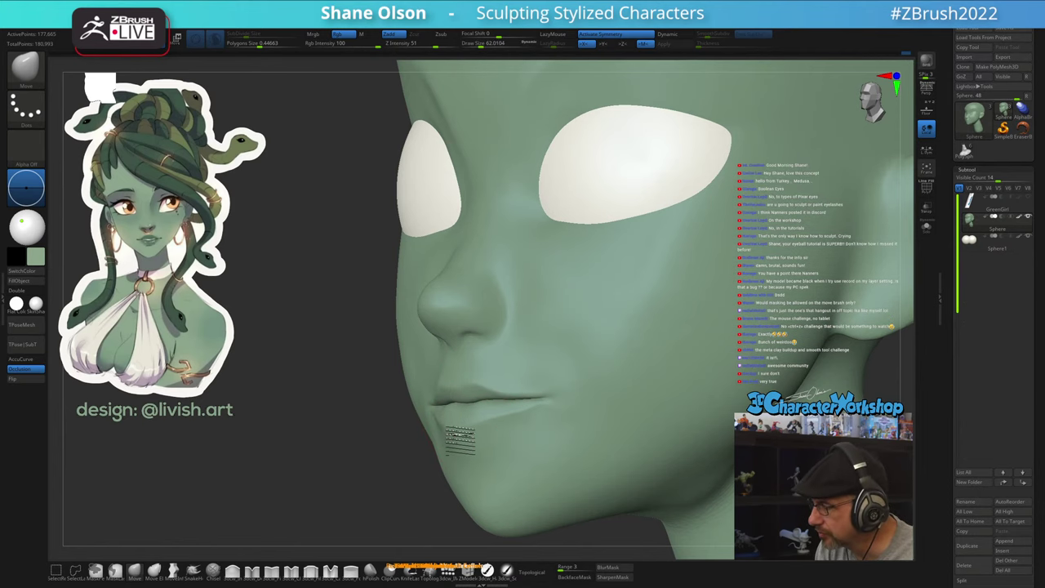
mouse_move(480, 432)
right_mouse_down()
mouse_move(549, 425)
mouse_move(496, 430)
mouse_move(523, 423)
mouse_move(528, 401)
mouse_move(553, 399)
right_mouse_up()
Refine the sides of the lower lip and the mouth line with the Move brush at a draw size of about 49
key("s")
left_click_drag(525, 432, 519, 431)
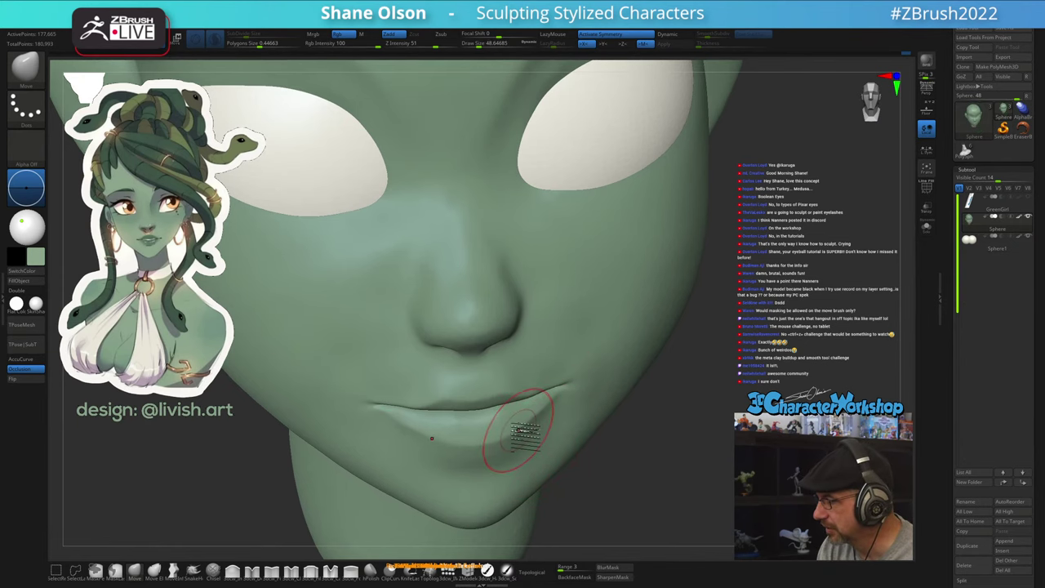
right_click_drag(547, 418, 533, 381)
key("s")
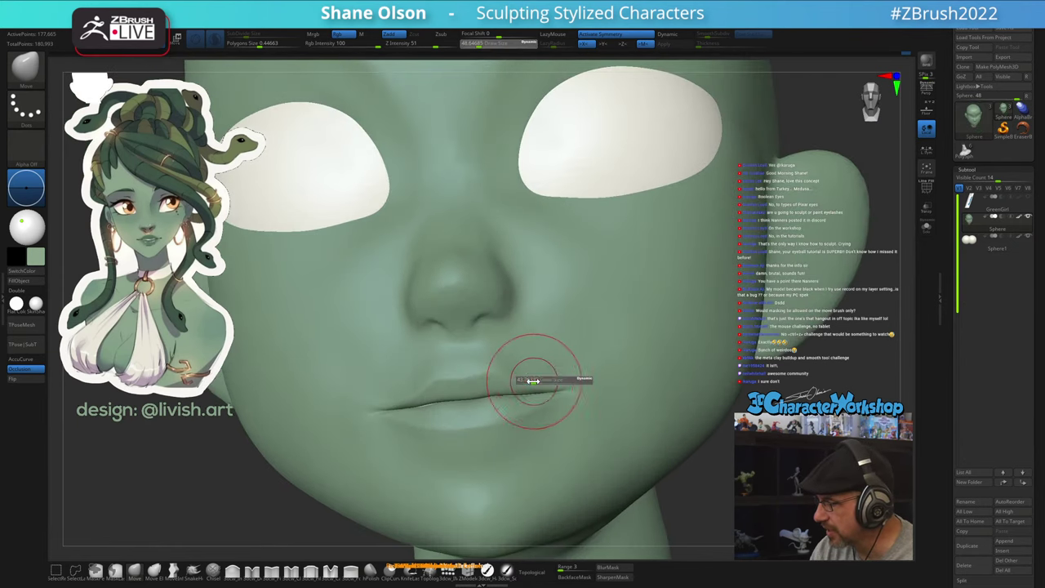
left_click_drag(533, 381, 530, 380)
Shape the upper lip and the outer ends of the lower lip with the Move brush at a draw size of about 49
right_click_drag(539, 359, 490, 361)
key("s")
mouse_move(483, 365)
left_mouse_down()
mouse_move(463, 372)
mouse_move(476, 374)
left_mouse_up()
key("s")
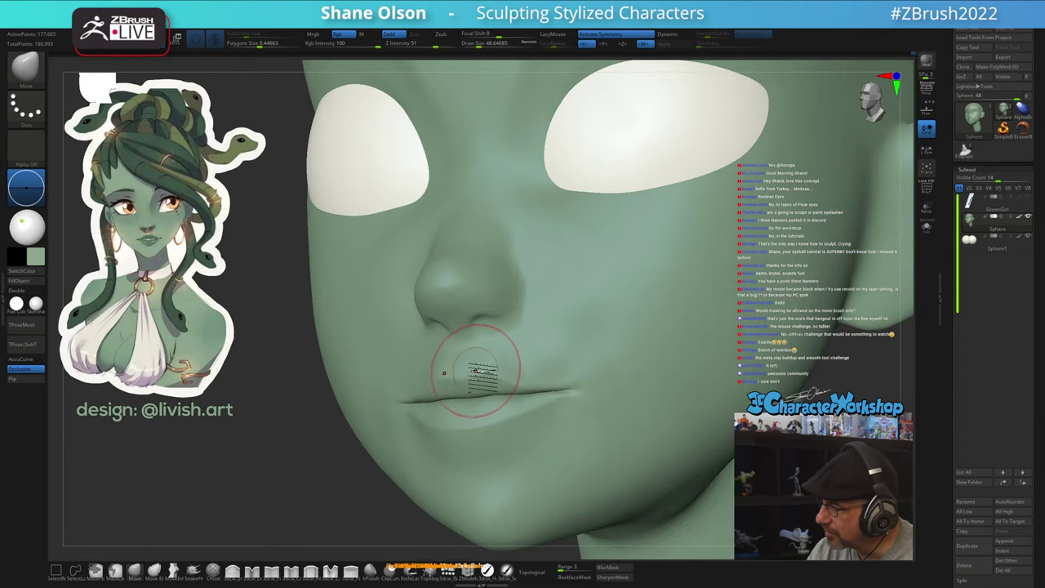
right_click_drag(534, 371, 533, 359)
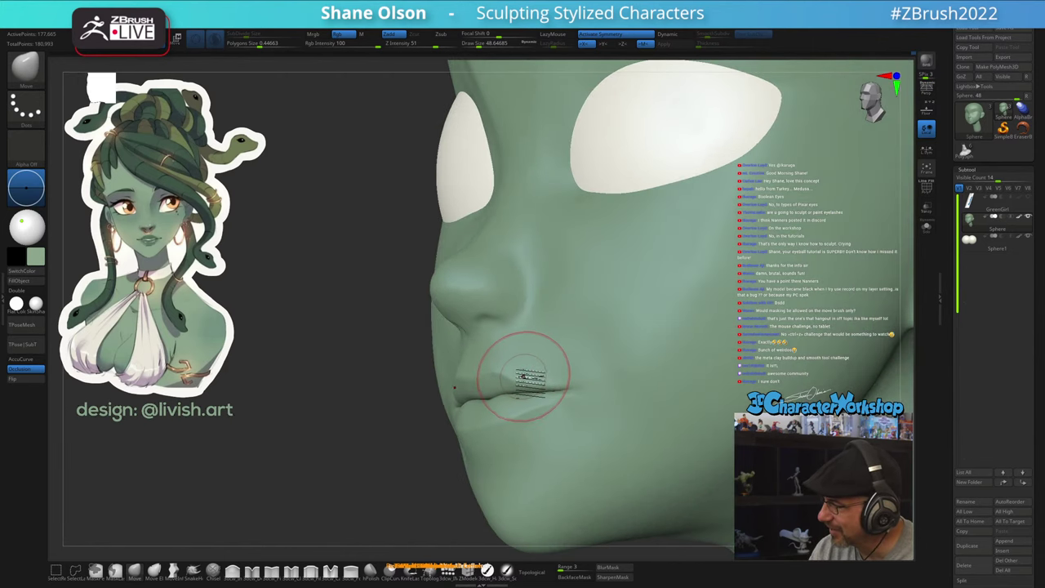
right_click_drag(560, 420, 552, 422)
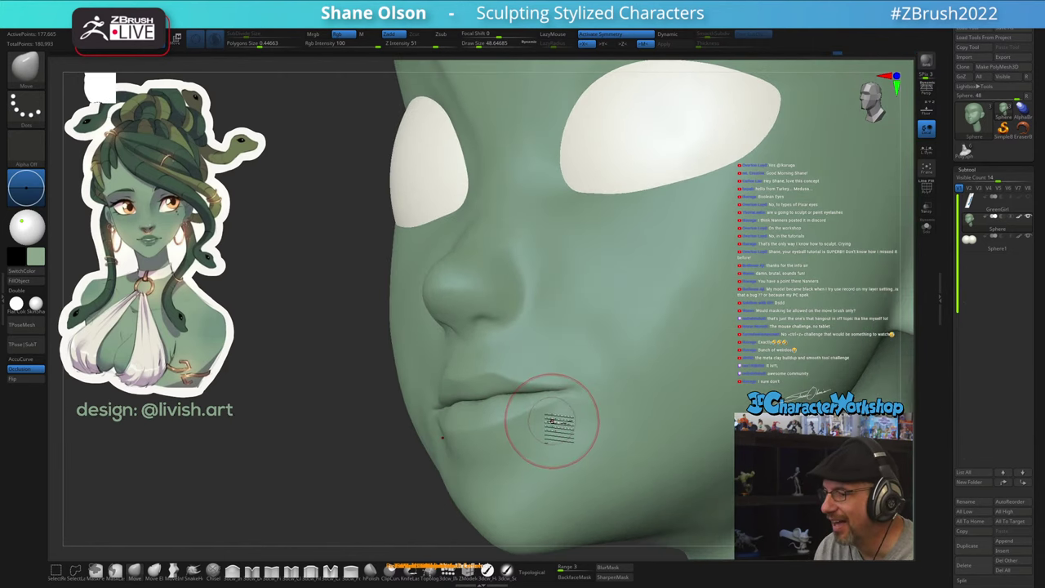
left_click_drag(555, 422, 534, 420)
right_click_drag(553, 417, 548, 422)
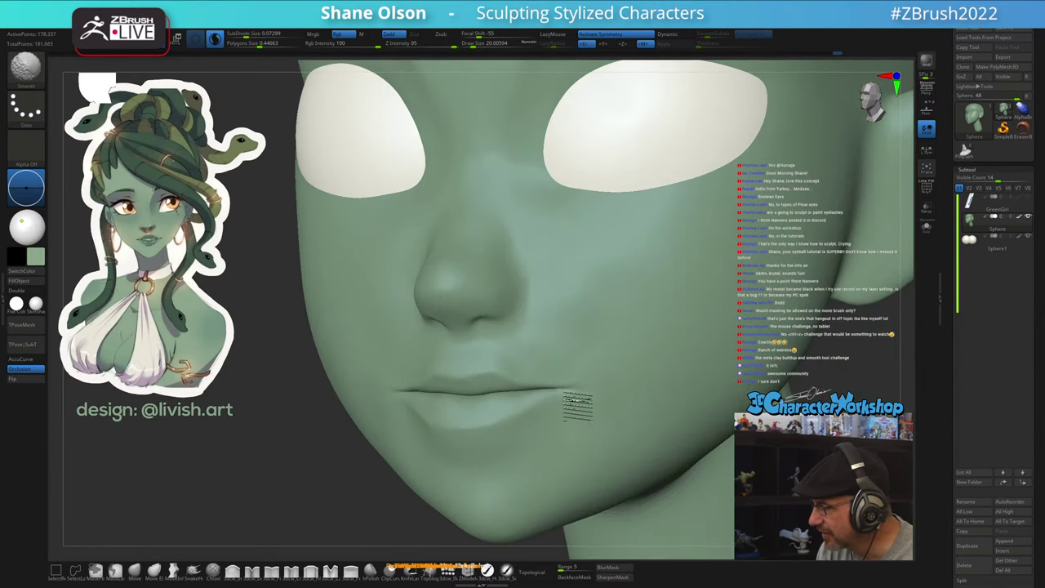
Smooth the surface at the mouth corners and beneath the lower lip
left_click_drag(575, 400, 565, 405, "shift")
mouse_move(553, 416)
right_mouse_down()
mouse_move(566, 406)
mouse_move(538, 430)
right_mouse_up()
mouse_move(516, 441)
left_mouse_down("shift")
mouse_move(484, 455)
mouse_move(507, 449)
left_mouse_up("shift")
Fill the hollow beneath the lower lip and out toward the mouth corners with the Fill brush at a draw size of about 29
left_click(311, 573)
right_click_drag(516, 418, 569, 412)
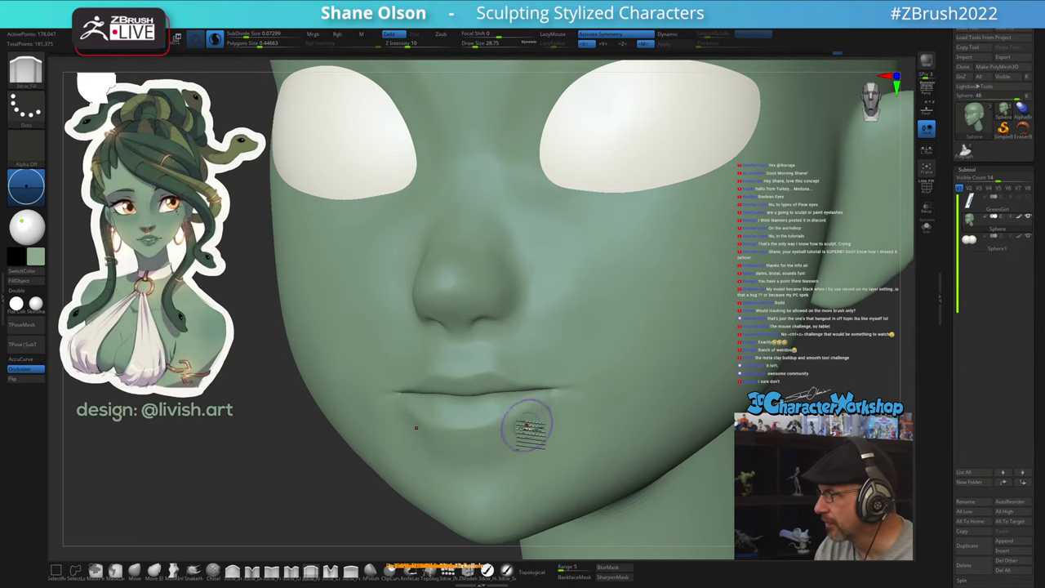
right_click_drag(501, 444, 523, 446)
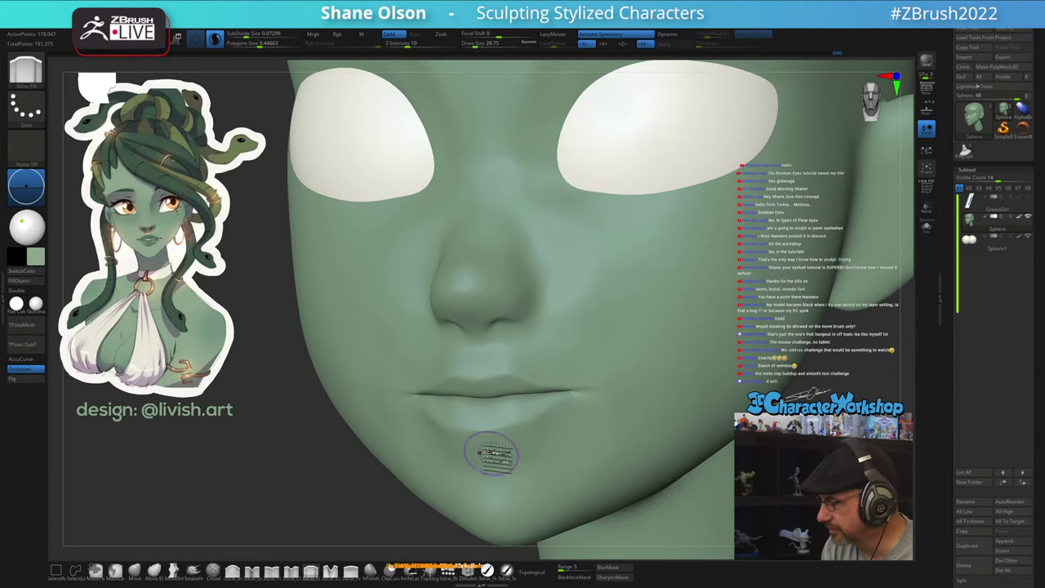
left_click_drag(493, 451, 554, 434)
left_click_drag(473, 468, 584, 433)
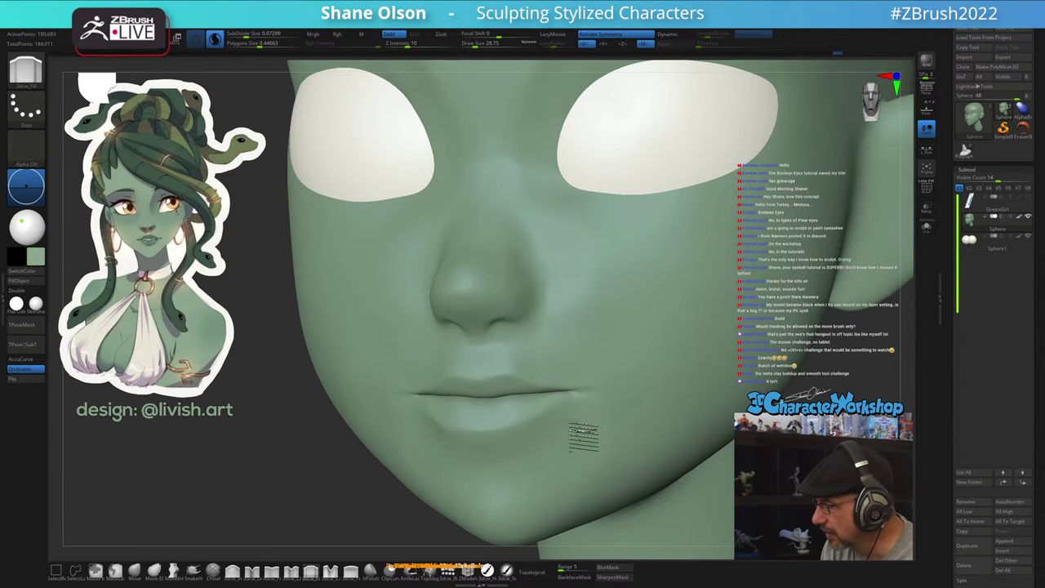
mouse_move(557, 448)
right_mouse_down()
mouse_move(530, 446)
mouse_move(576, 438)
mouse_move(572, 430)
mouse_move(596, 407)
mouse_move(641, 422)
mouse_move(621, 393)
mouse_move(604, 414)
right_mouse_up()
Fill the cheeks just above and beside the mouth corners with the Fill brush at a draw size of about 39
key("s")
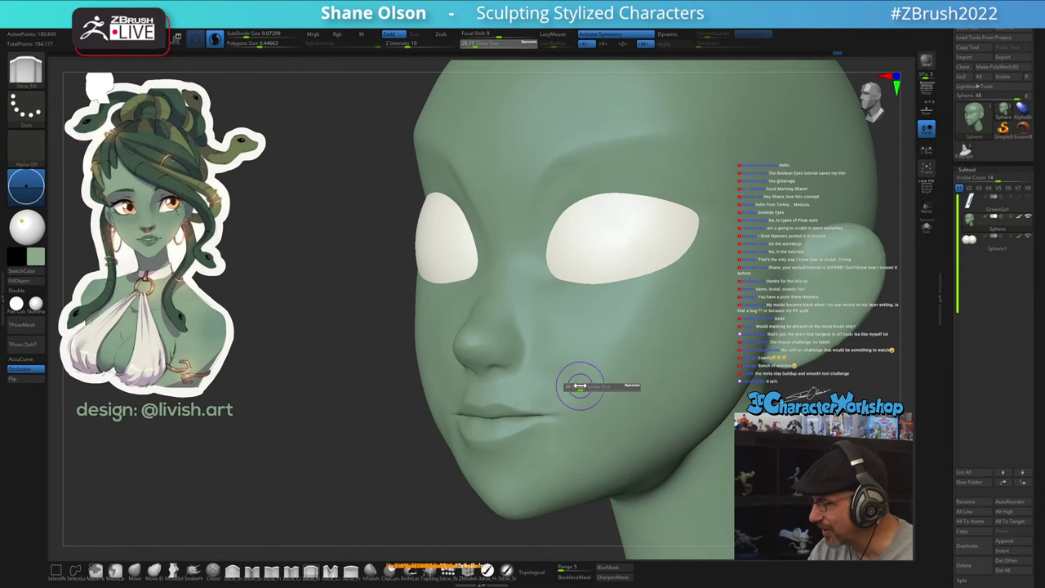
left_click_drag(580, 386, 584, 385)
right_click_drag(567, 385, 573, 389)
key("s")
left_click_drag(553, 394, 551, 388)
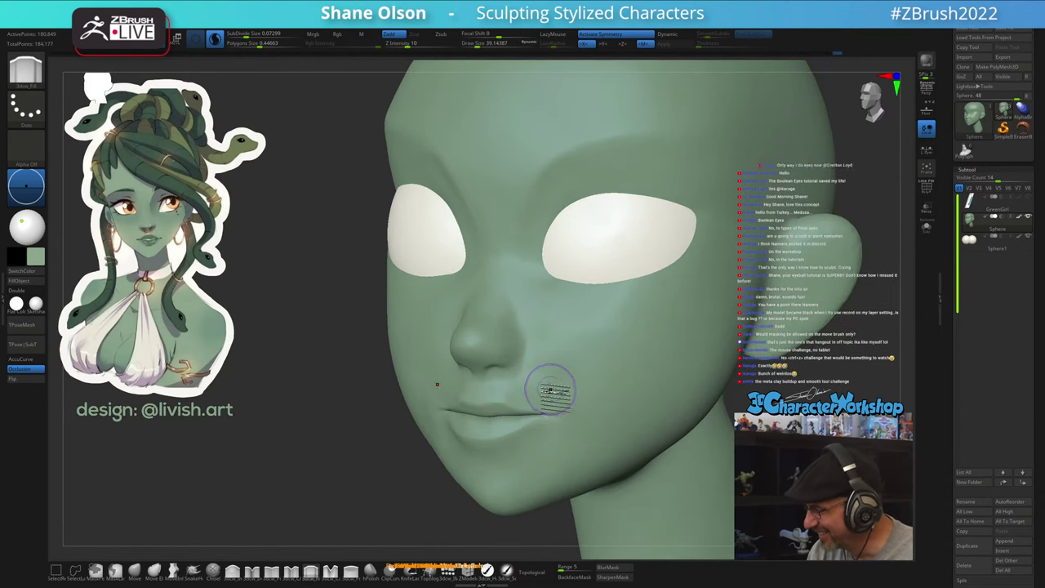
mouse_move(550, 388)
right_mouse_down()
mouse_move(535, 391)
mouse_move(557, 388)
right_mouse_up()
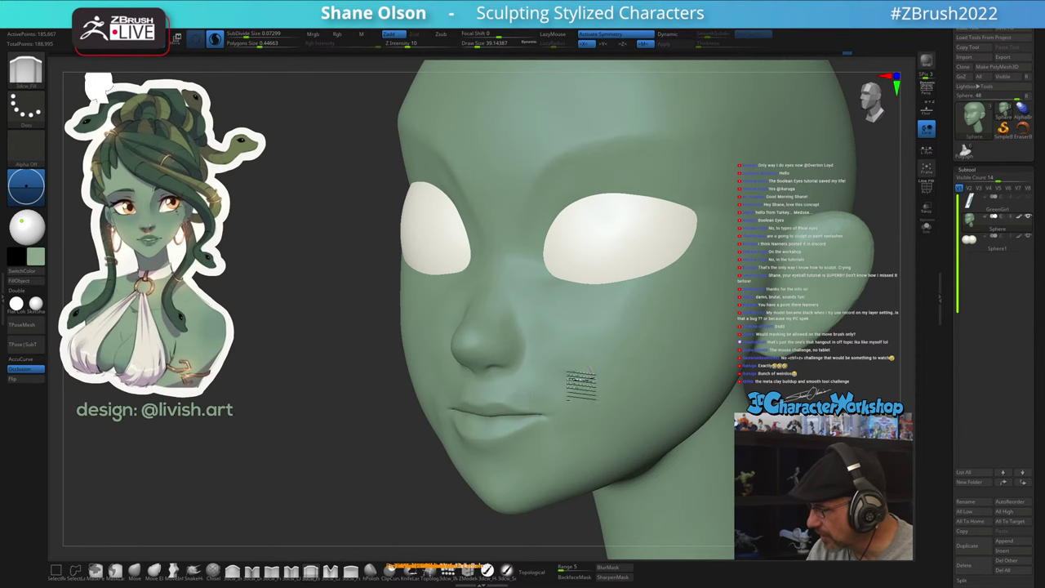
Fill the transition between the upper lip and the cheek with the Fill brush at a draw size of about 33
mouse_move(560, 374)
right_mouse_down()
mouse_move(577, 364)
mouse_move(565, 366)
right_mouse_up()
key("s")
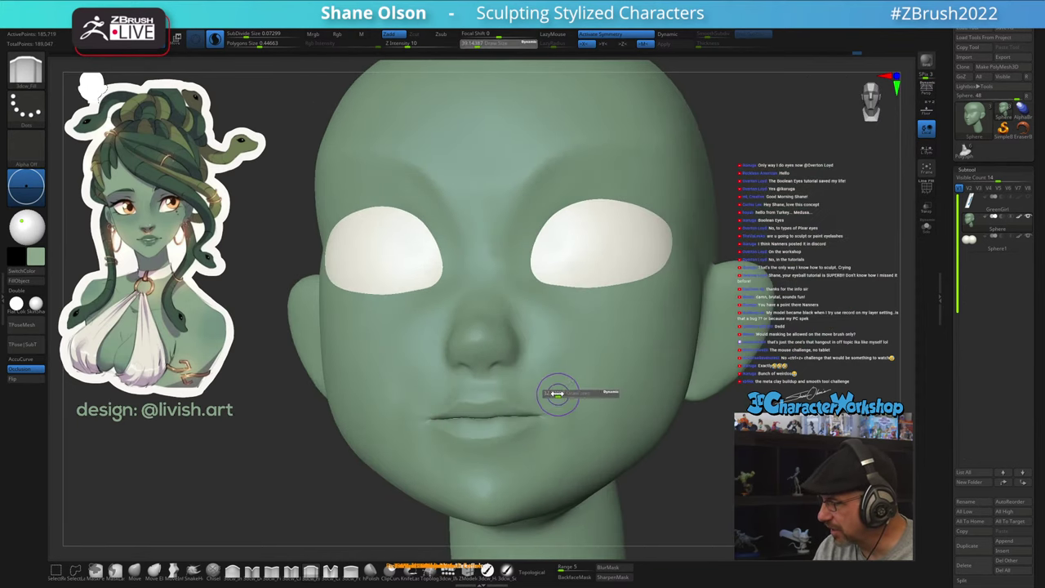
left_click_drag(556, 392, 553, 393)
right_click_drag(565, 394, 549, 397)
key("s")
left_click(515, 394)
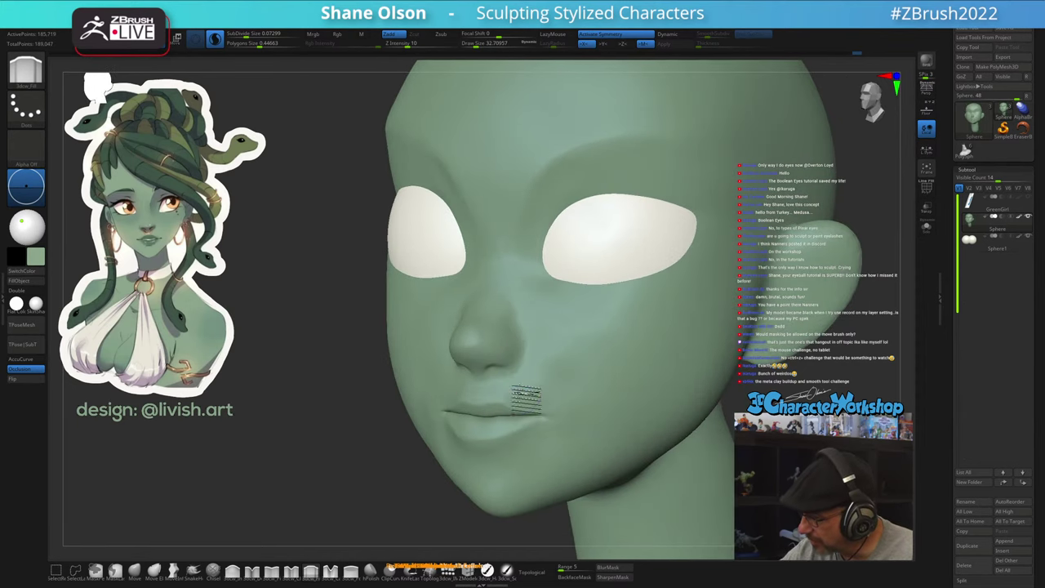
Smooth the lower cheeks and the sides of the chin, and reduce the Fill brush draw size to about 29
mouse_move(582, 431)
right_mouse_down()
mouse_move(602, 425)
mouse_move(583, 433)
right_mouse_up()
left_click_drag(582, 420, 582, 405, "shift")
left_click_drag(555, 460, 516, 485, "shift")
right_click_drag(557, 458, 577, 447)
key("s")
left_click(586, 405)
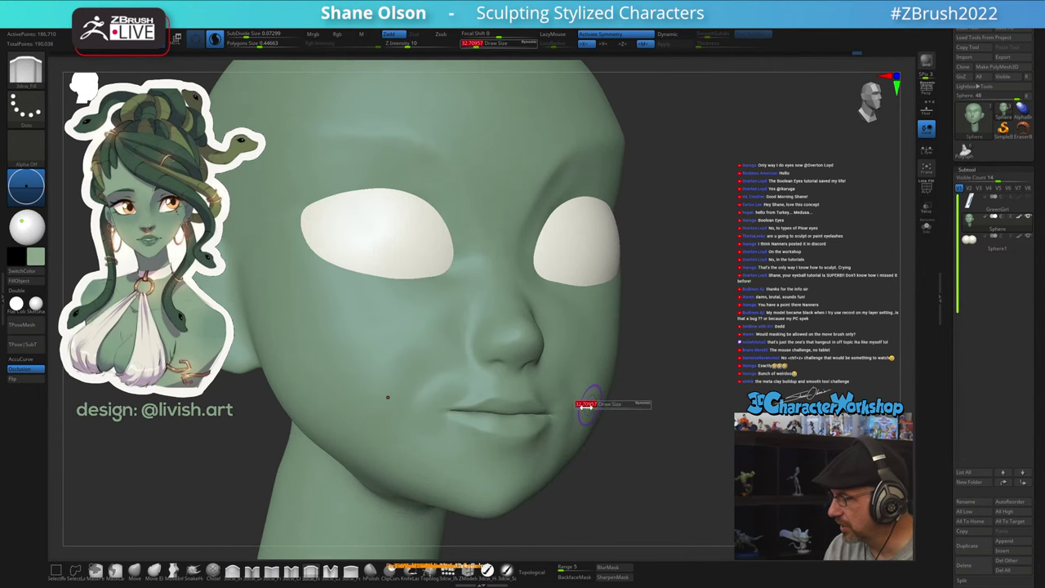
right_click_drag(623, 402, 609, 411)
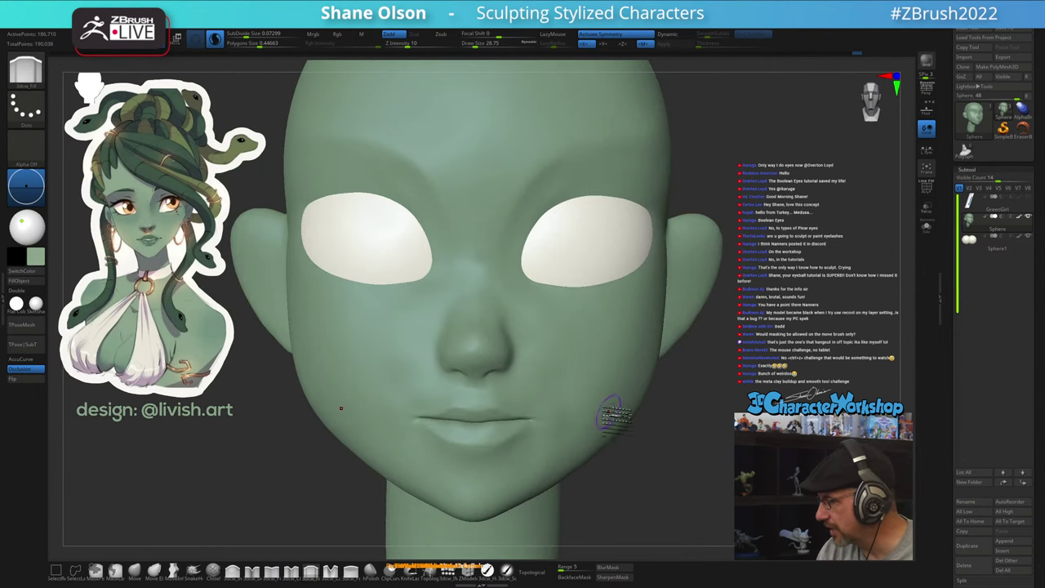
Reshape the lower cheeks and jawline with the Move brush at draw sizes of about 94 and 132
left_click(135, 574)
key("s")
left_click_drag(644, 452, 653, 451)
right_click_drag(611, 411, 606, 443)
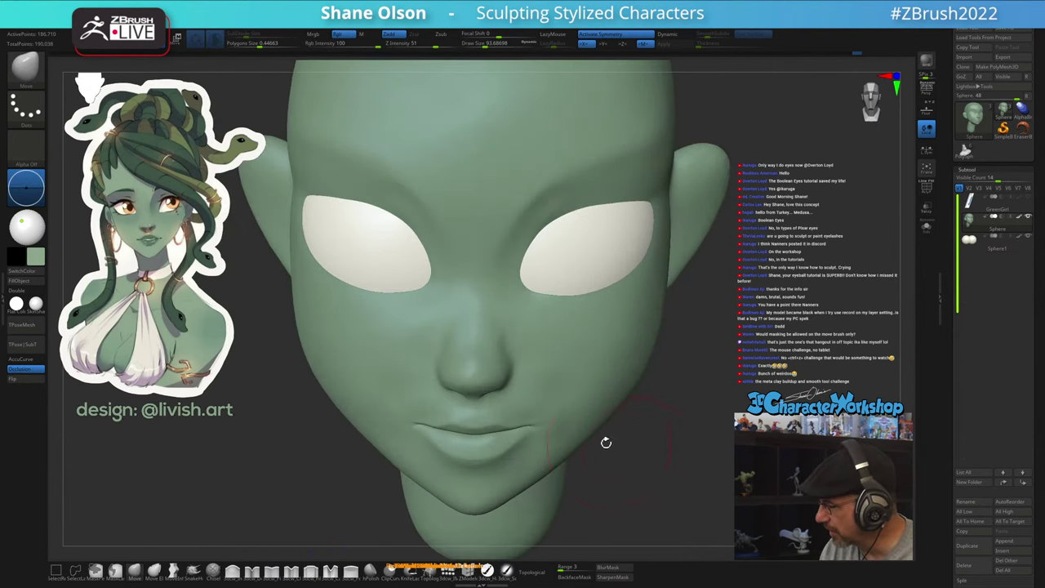
key("s")
left_click_drag(585, 446, 589, 447)
right_click_drag(667, 450, 668, 427)
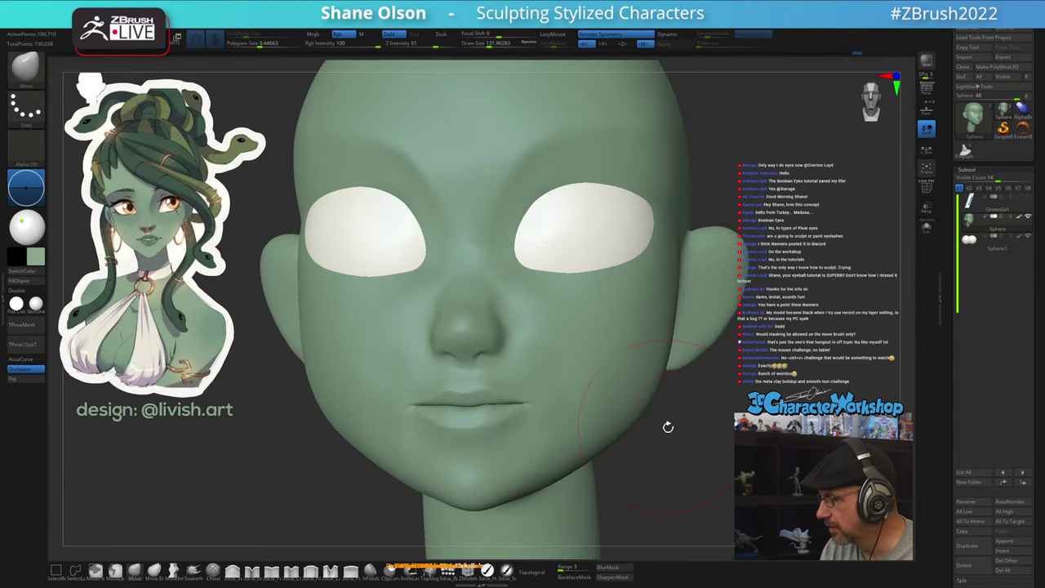
Adjust the profile of the upper and lower lips from the side with the Move brush at a draw size of about 128
right_click_drag(709, 459, 683, 461)
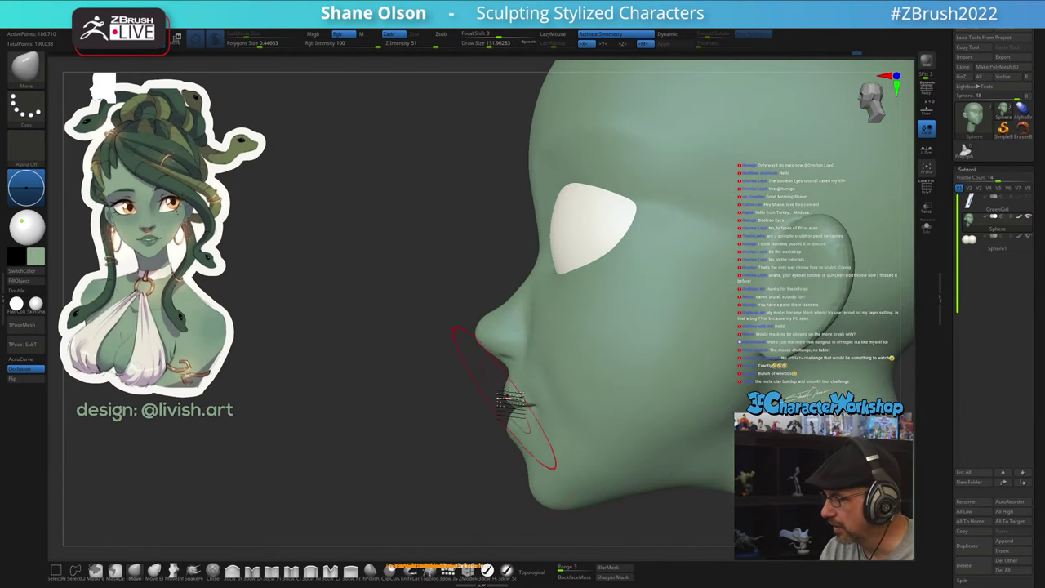
key("s")
left_click_drag(507, 388, 506, 388)
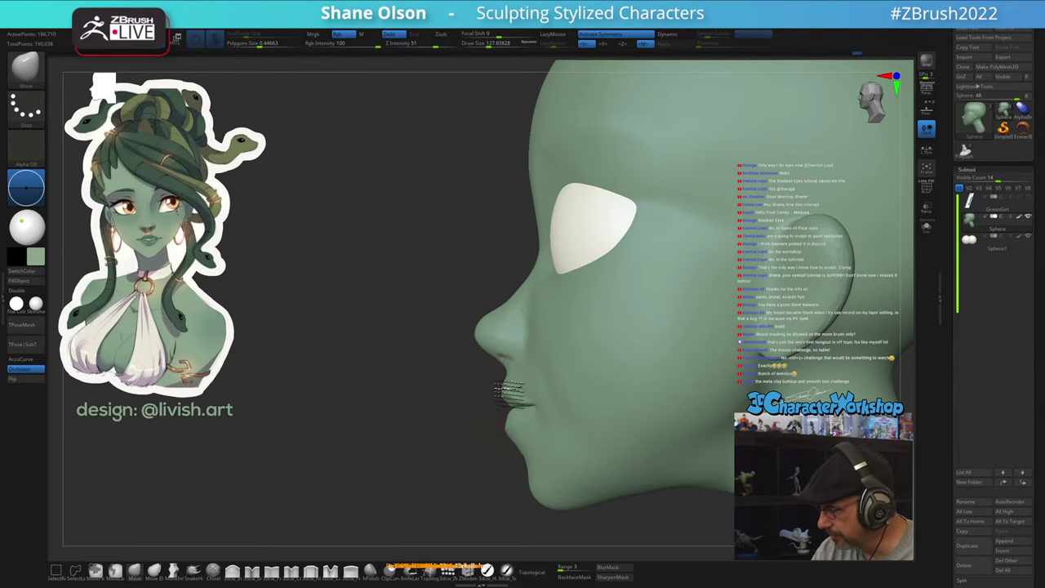
left_click_drag(511, 428, 516, 430)
left_click_drag(513, 392, 509, 389)
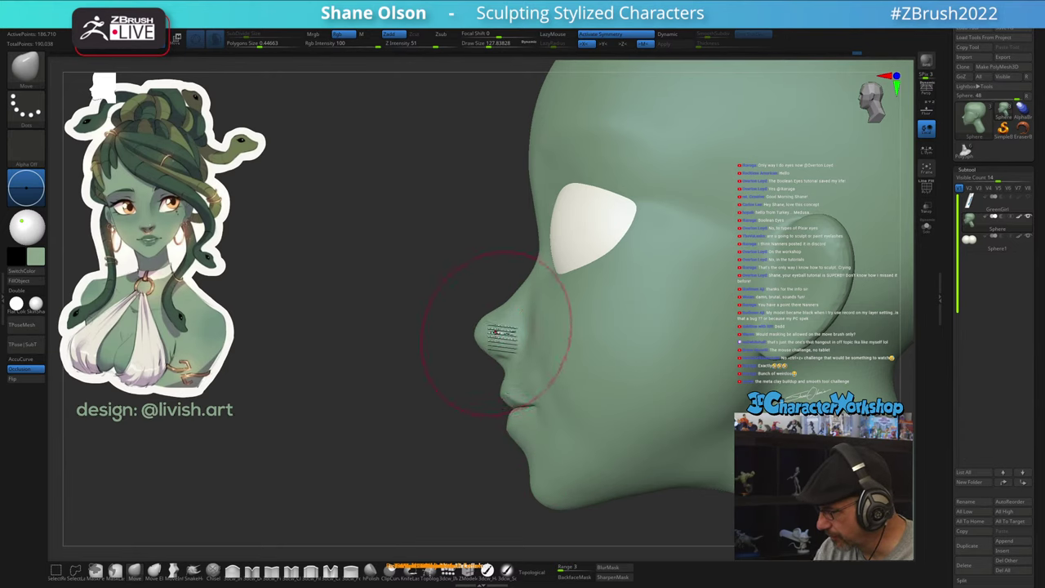
Reshape the nose tip and bridge profile with the Move brush at a draw size of about 108
key("s")
left_click_drag(495, 332, 491, 332)
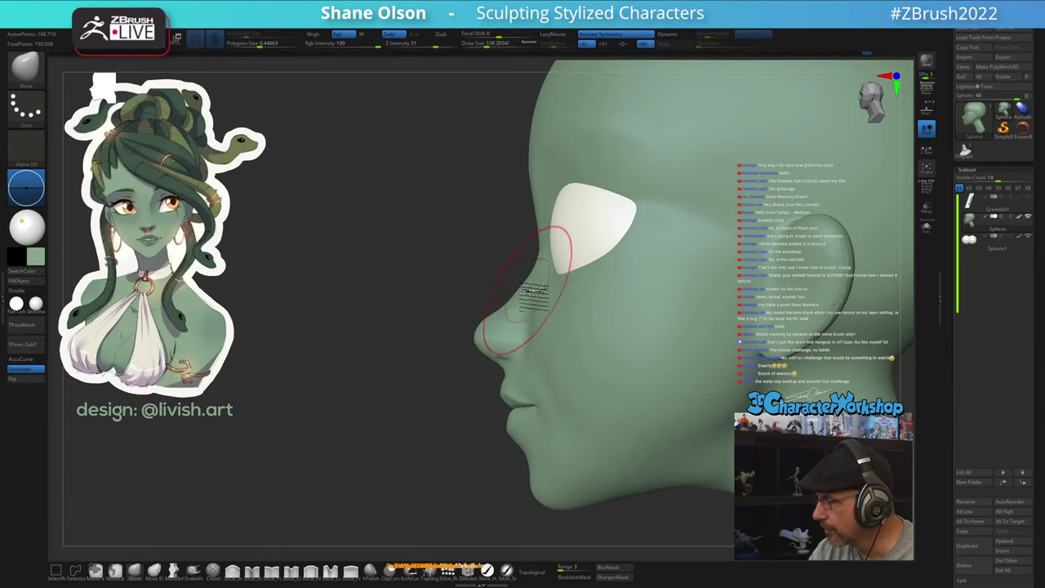
mouse_move(525, 286)
left_mouse_down()
mouse_move(527, 296)
mouse_move(535, 272)
left_mouse_up()
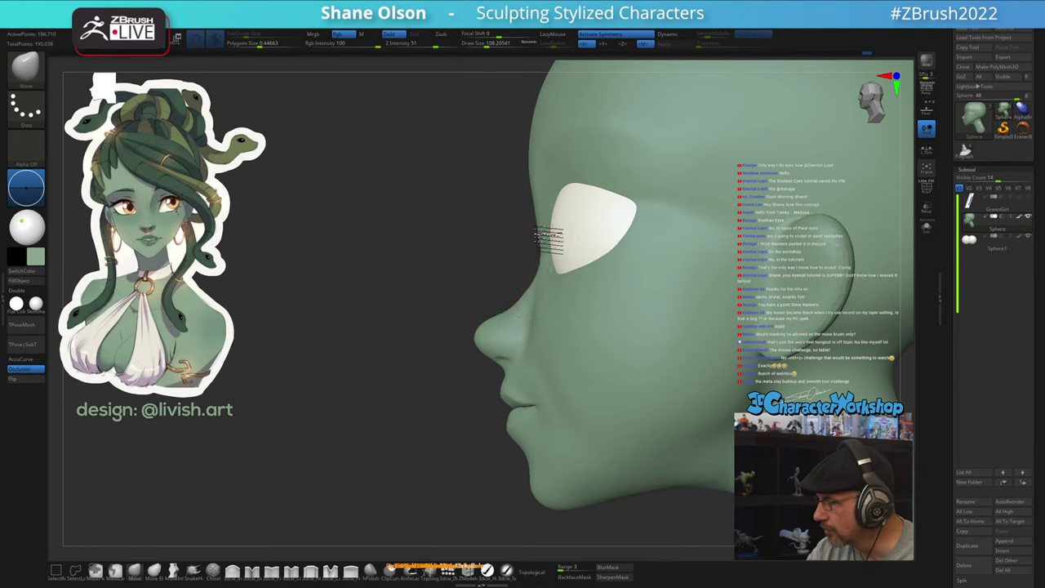
Refine the side of the nose and the area down toward the mouth at a draw size of about 80
key("s")
left_click_drag(549, 323, 549, 316)
right_click_drag(551, 319, 558, 319)
mouse_move(528, 350)
left_mouse_down()
mouse_move(542, 306)
mouse_move(571, 412)
mouse_move(548, 359)
mouse_move(567, 398)
left_mouse_up()
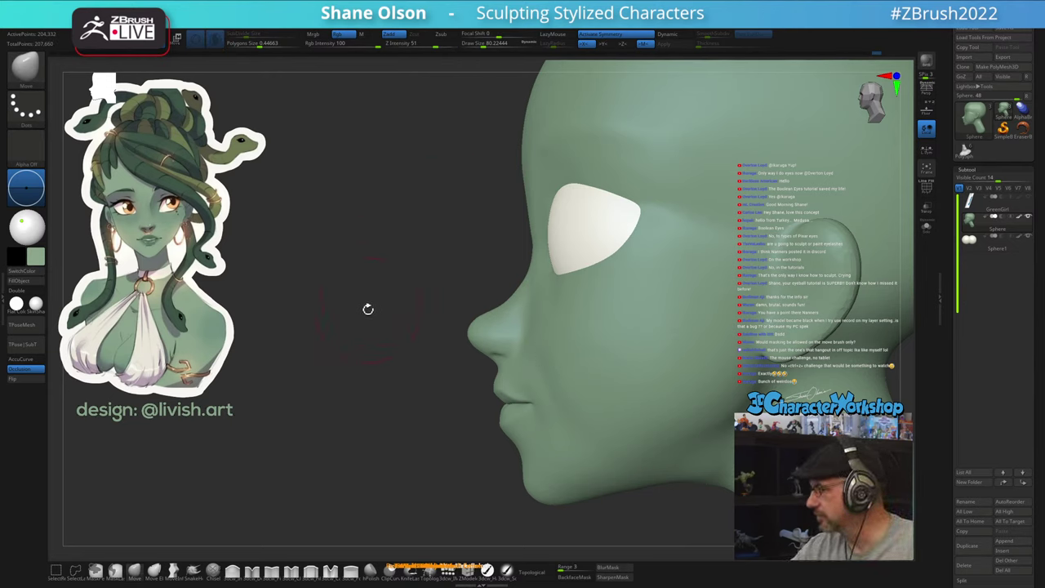
Refine the wings of the nose from a low front view with the Move brush at draw sizes of about 46 and 35
mouse_move(373, 332)
left_mouse_down()
mouse_move(348, 329)
mouse_move(374, 335)
left_mouse_up()
left_click_drag(346, 386, 335, 362, "alt")
left_click_drag(335, 362, 351, 385, "alt")
left_click_drag(692, 442, 668, 447)
left_click_drag(393, 402, 403, 412)
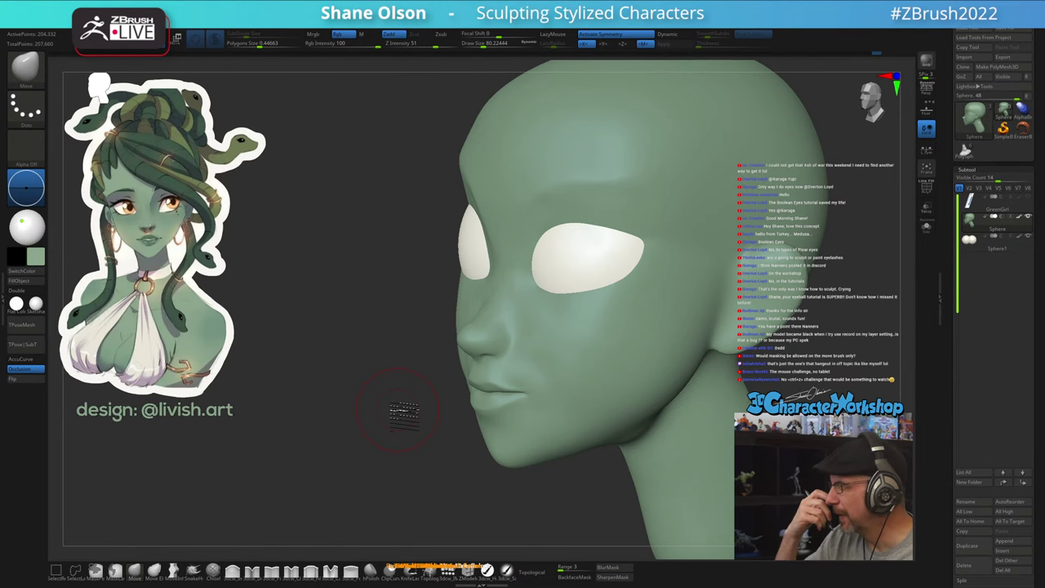
mouse_move(541, 326)
right_mouse_down()
mouse_move(536, 292)
mouse_move(542, 303)
mouse_move(495, 343)
mouse_move(508, 364)
right_mouse_up()
key("s")
key("s")
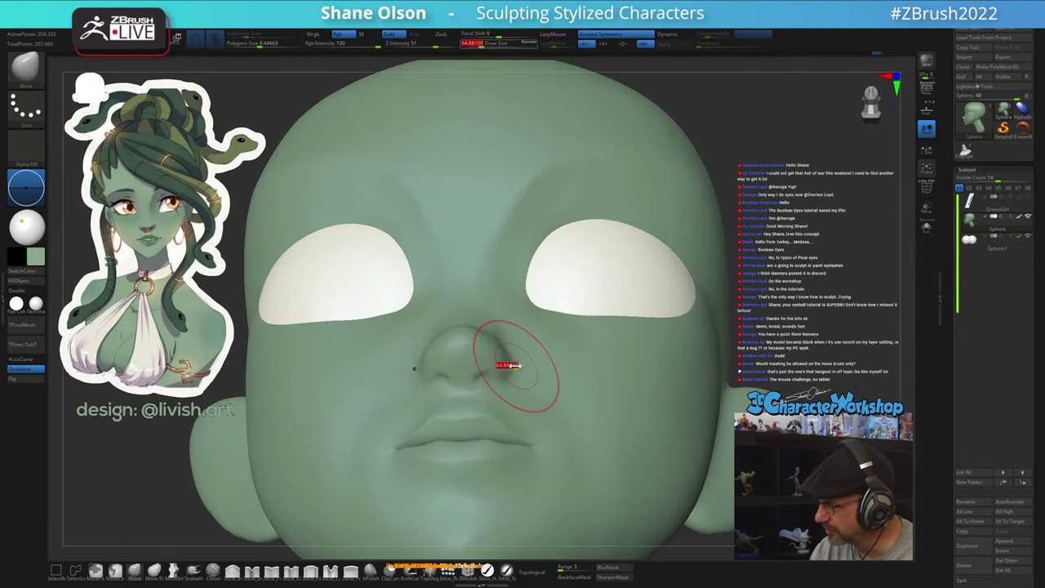
left_click_drag(508, 365, 503, 364)
right_click_drag(514, 355, 507, 362)
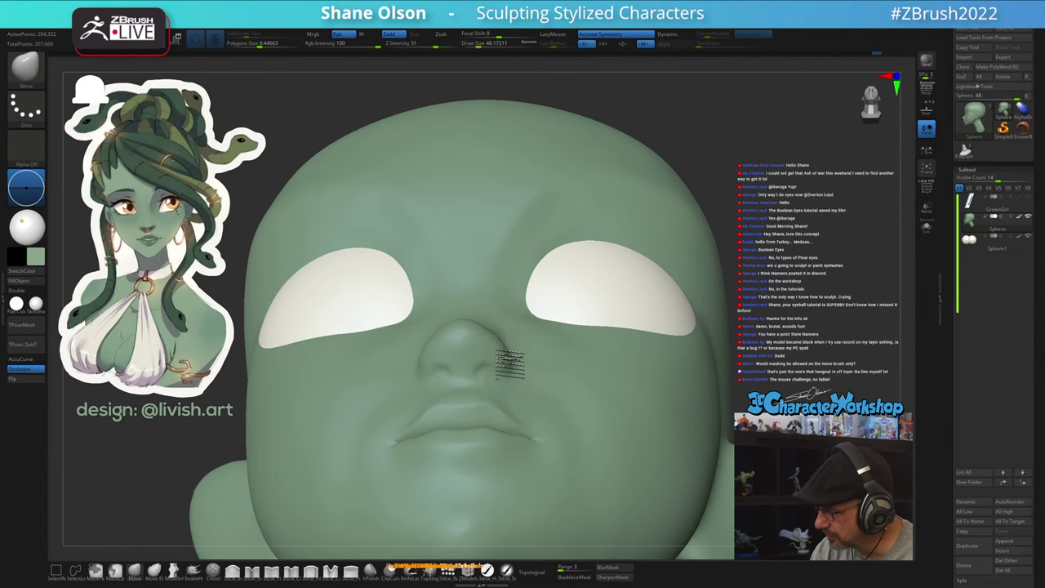
left_click_drag(487, 342, 486, 342)
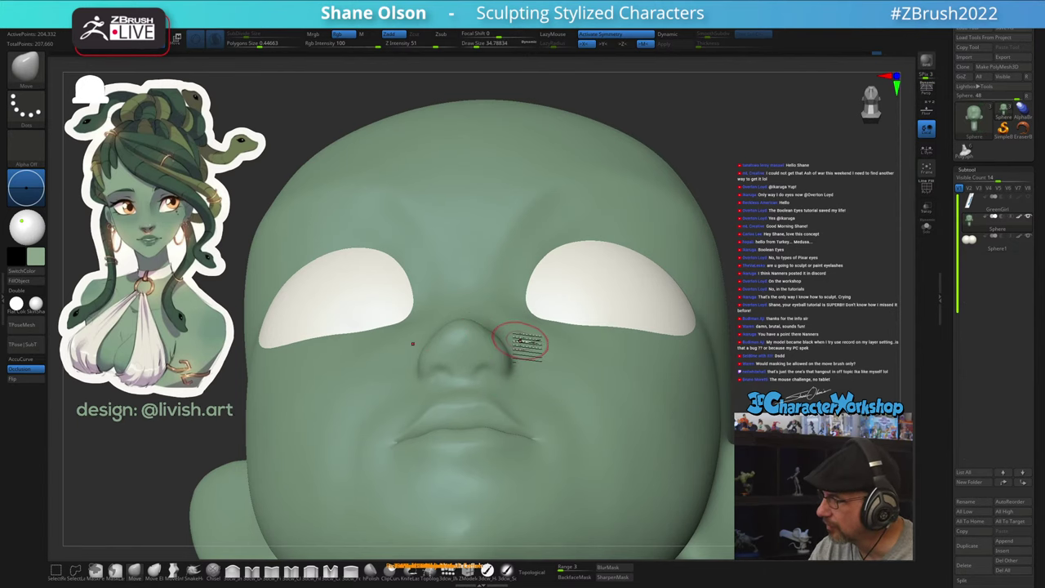
Smooth the side of the nose bridge where it blends into the cheek
mouse_move(521, 341)
right_mouse_down()
mouse_move(514, 401)
mouse_move(497, 358)
right_mouse_up()
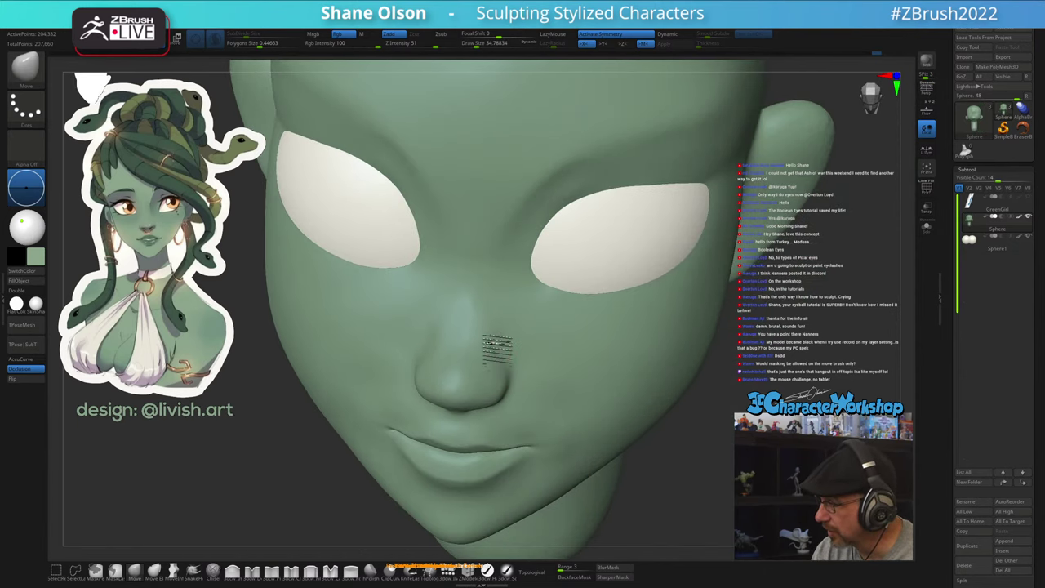
key("shift")
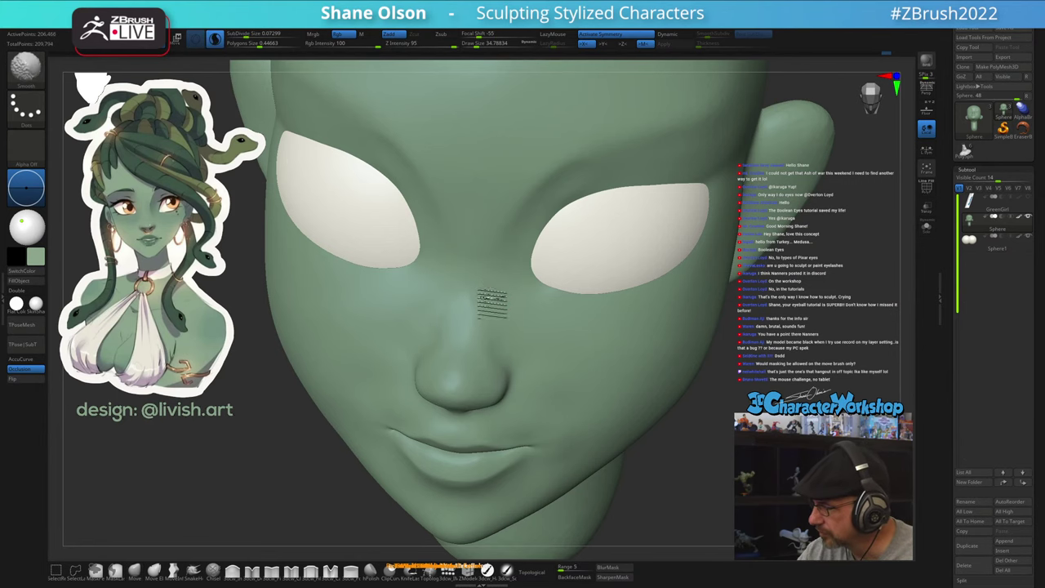
mouse_move(518, 292)
right_mouse_down()
mouse_move(531, 349)
mouse_move(493, 360)
mouse_move(481, 335)
right_mouse_up()
Adjust the underside and tip of the nose with the Move brush, working up to a draw size of about 59
key("s")
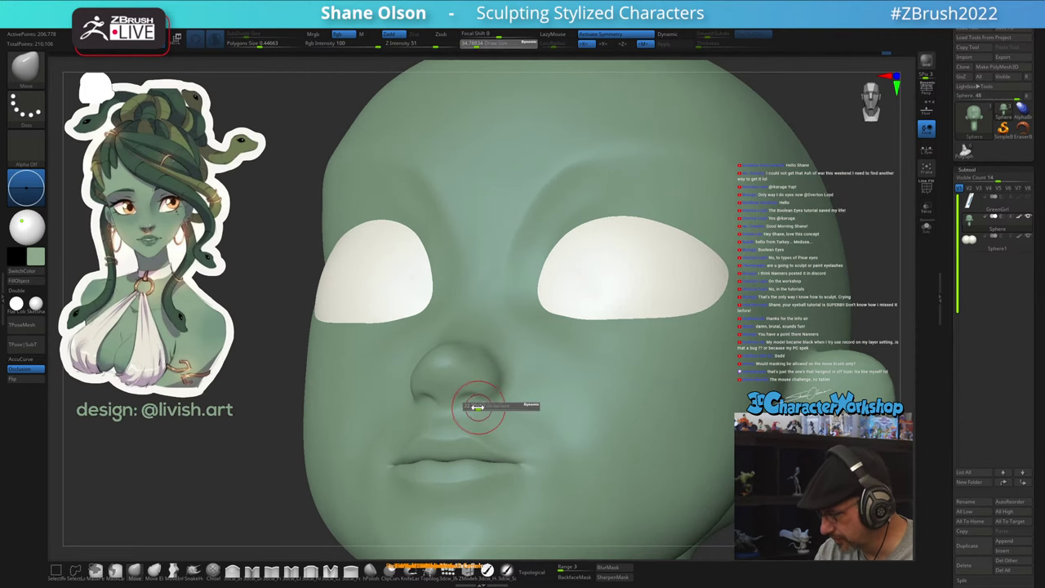
left_click_drag(478, 406, 474, 406)
mouse_move(486, 390)
right_mouse_down()
mouse_move(486, 406)
mouse_move(471, 408)
mouse_move(529, 365)
mouse_move(495, 378)
mouse_move(497, 395)
mouse_move(485, 364)
mouse_move(480, 387)
mouse_move(447, 378)
right_mouse_up()
key("]")
mouse_move(524, 360)
right_mouse_down()
mouse_move(526, 321)
mouse_move(517, 358)
mouse_move(508, 347)
right_mouse_up()
left_click_drag(469, 341, 472, 341)
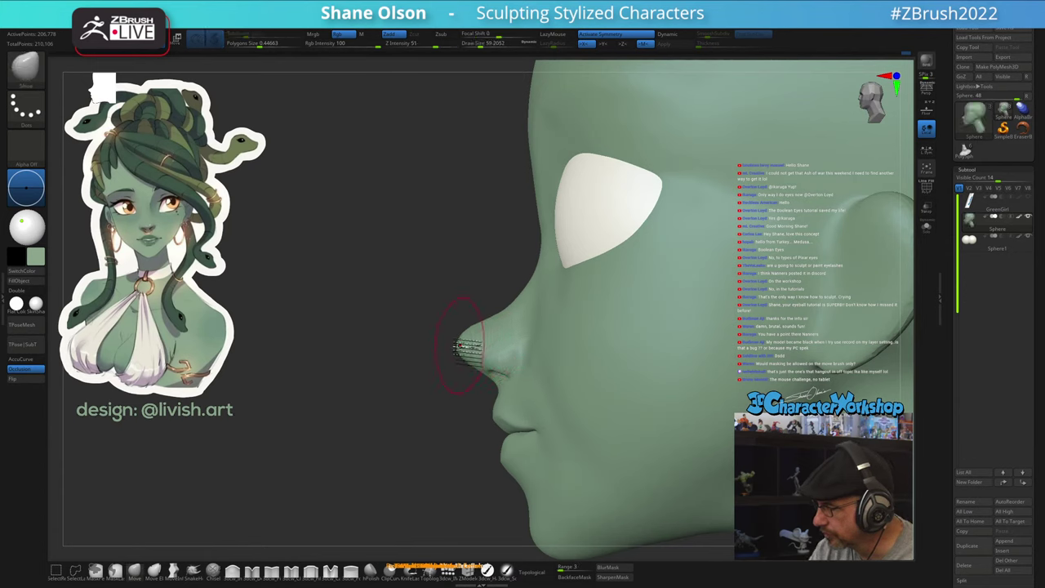
Shape the nostril wing in profile with the Move brush at draw sizes of about 46 and 20
mouse_move(521, 341)
right_mouse_down()
mouse_move(541, 346)
mouse_move(532, 338)
right_mouse_up()
key("s")
left_click_drag(523, 365, 521, 365)
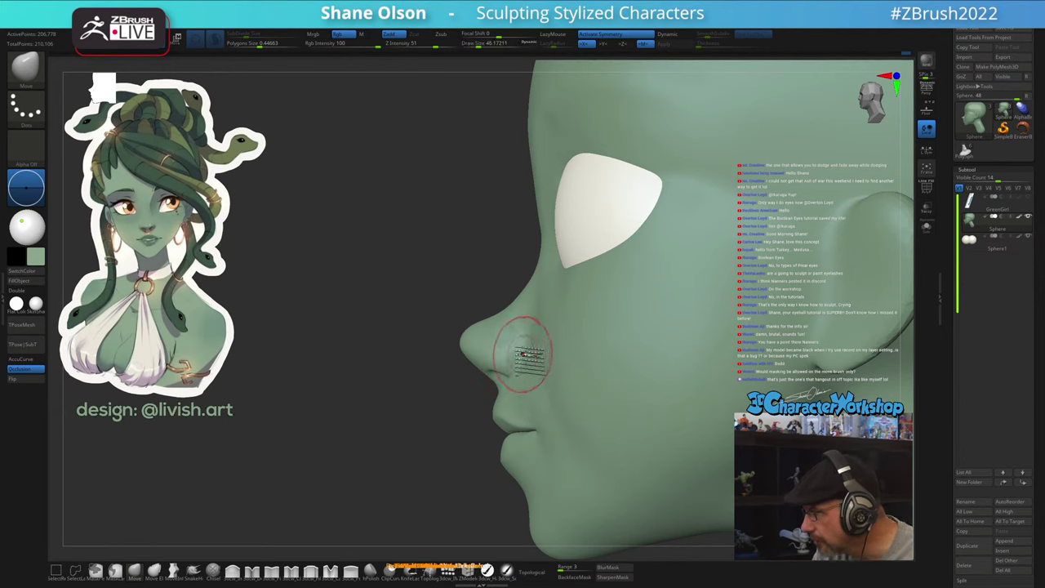
mouse_move(530, 355)
right_mouse_down("ctrl")
mouse_move(527, 343)
mouse_move(518, 355)
right_mouse_up("ctrl")
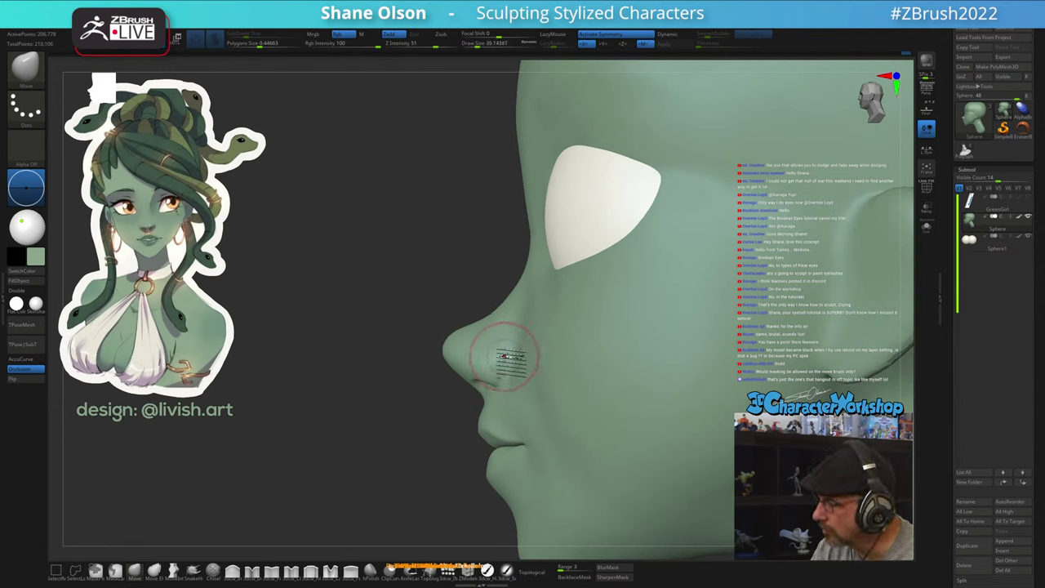
right_click_drag(506, 353, 511, 373)
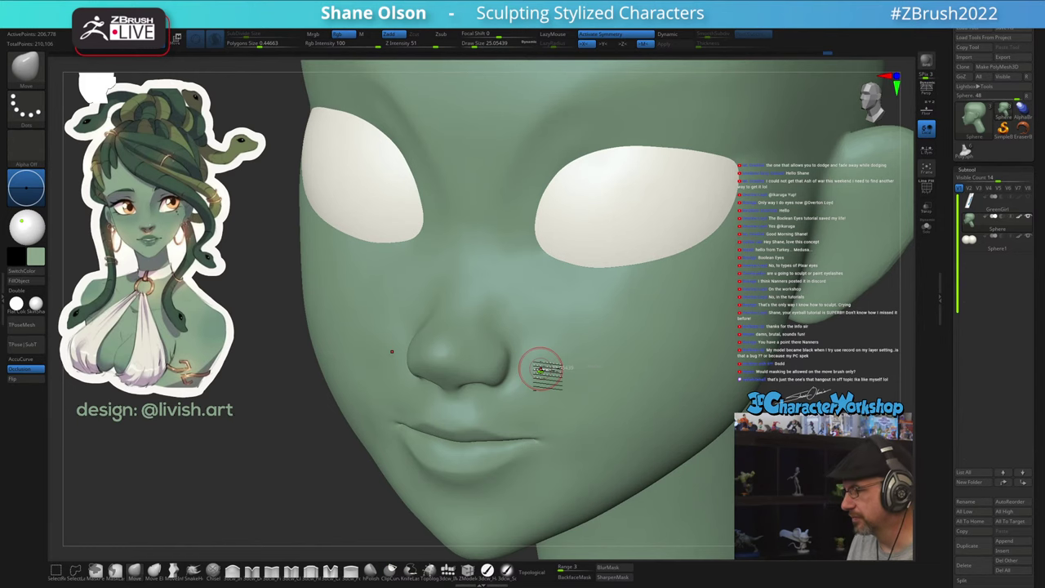
Adjust the outer edge of the nostril at a draw size of about 29 and smooth the crease beside it
mouse_move(543, 369)
right_mouse_down()
mouse_move(531, 349)
mouse_move(533, 365)
right_mouse_up()
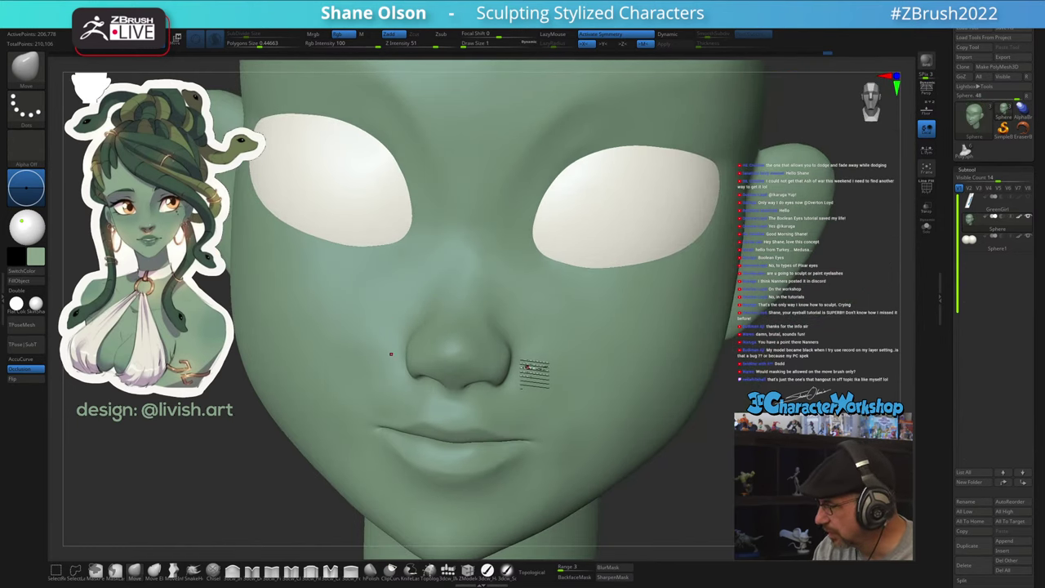
key("s")
left_click_drag(540, 369, 513, 373)
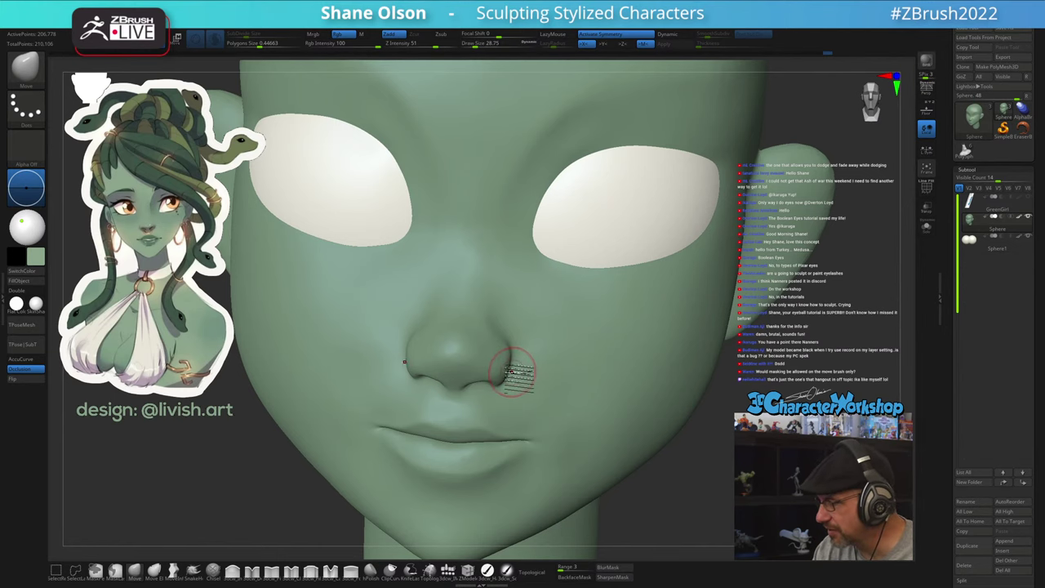
right_click_drag(518, 344, 505, 361)
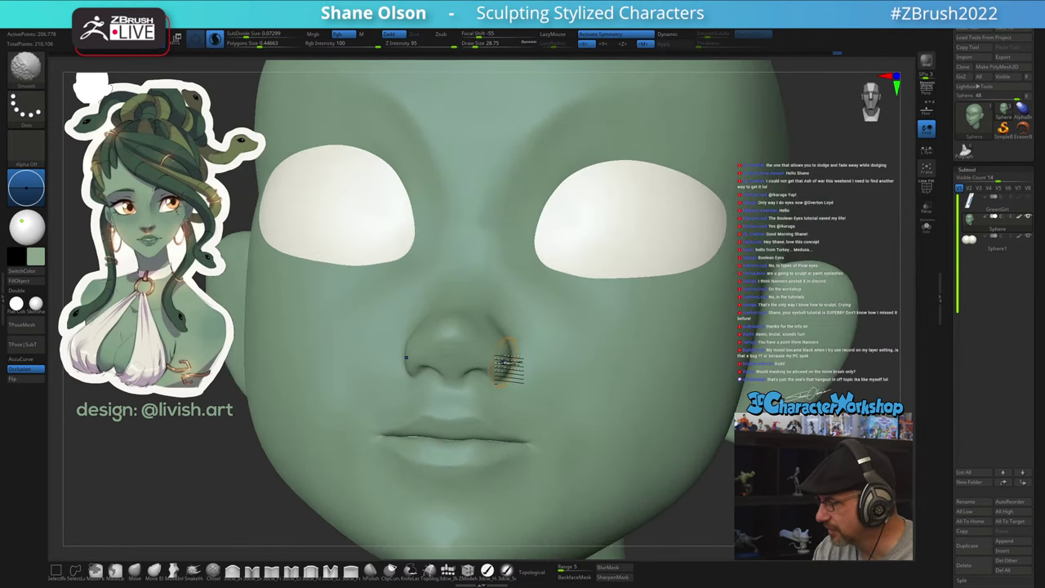
mouse_move(552, 325)
right_mouse_down()
mouse_move(523, 337)
mouse_move(517, 307)
mouse_move(518, 338)
mouse_move(492, 397)
right_mouse_up()
Refine the nostril base at a draw size of about 22 and the upper lip profile at about 39
key("s")
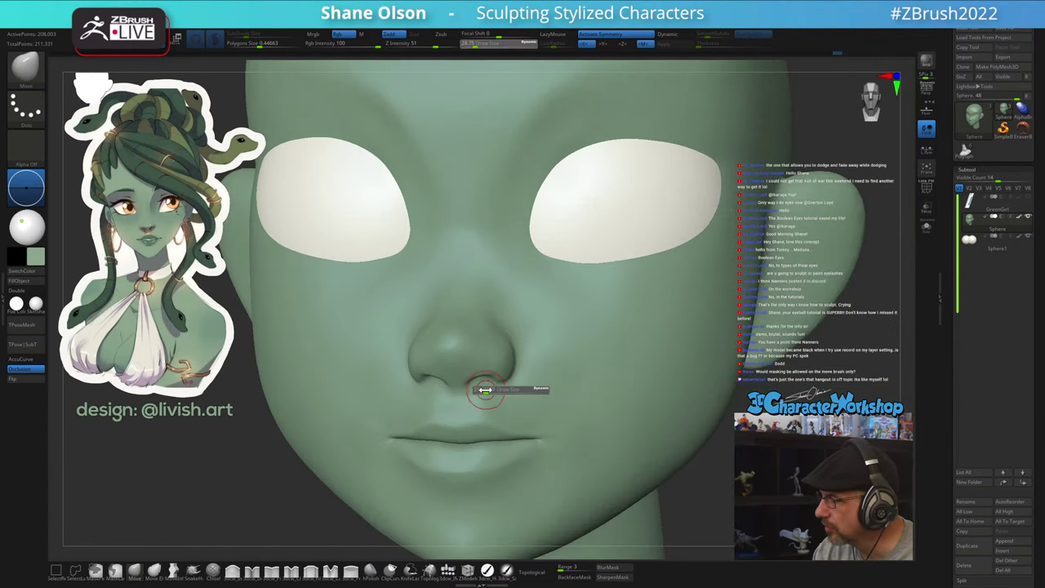
left_click_drag(486, 390, 483, 389)
mouse_move(497, 371)
right_mouse_down()
mouse_move(467, 394)
mouse_move(471, 373)
right_mouse_up()
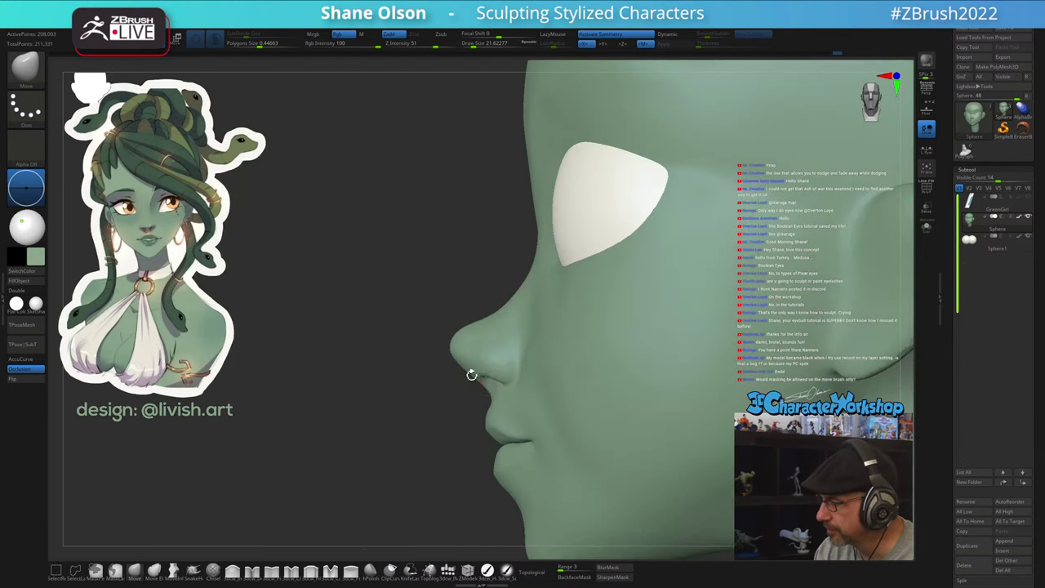
left_click_drag(490, 411, 493, 417)
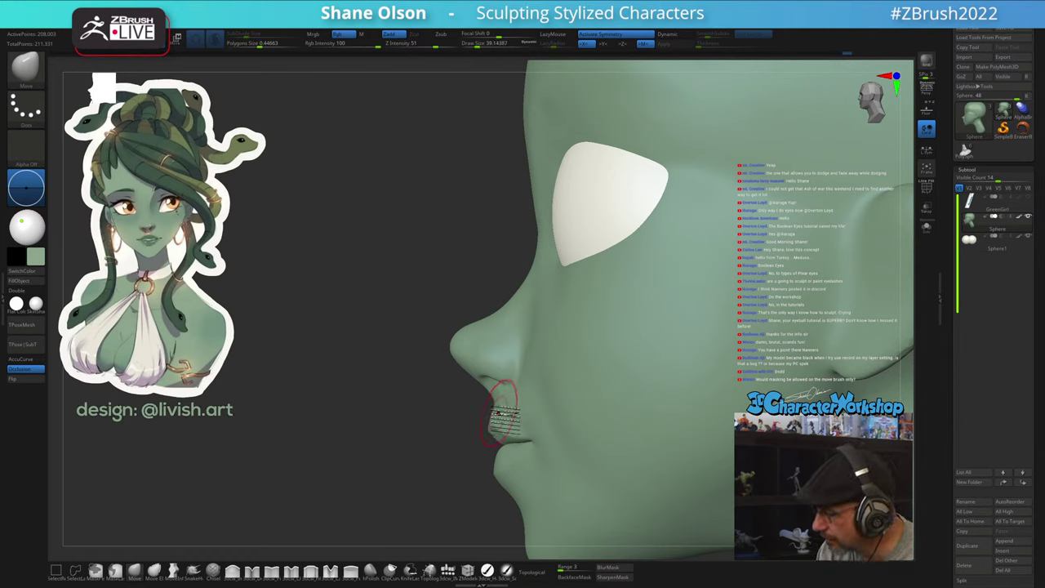
right_click_drag(502, 412, 508, 408)
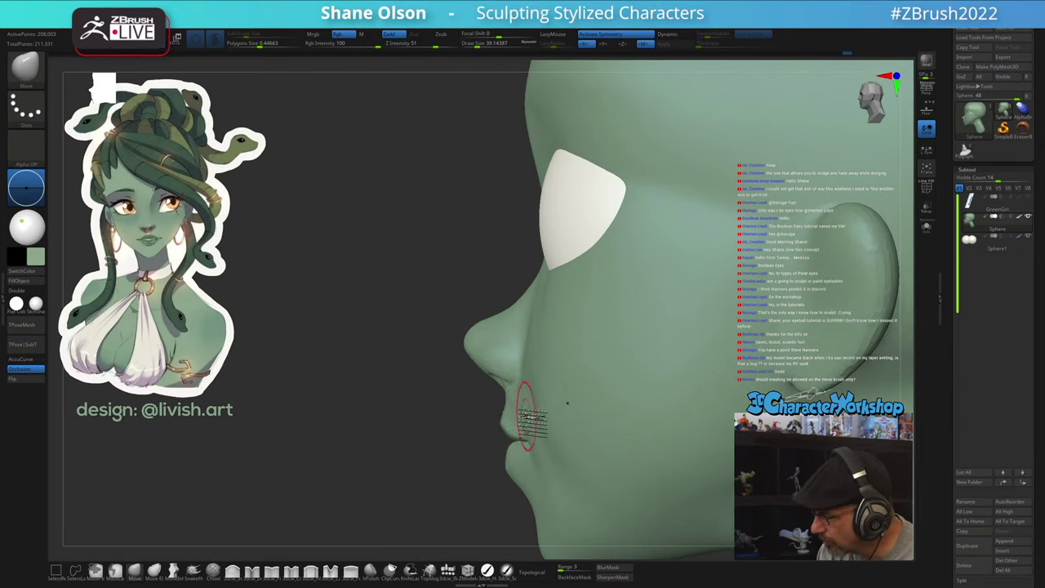
Adjust the mouth corner and smooth the area between it and the nostril at a draw size of about 25
mouse_move(539, 398)
right_mouse_down()
mouse_move(558, 398)
mouse_move(527, 396)
right_mouse_up()
key("s")
mouse_move(519, 423)
left_mouse_down()
mouse_move(498, 416)
mouse_move(518, 445)
left_mouse_up()
key("s")
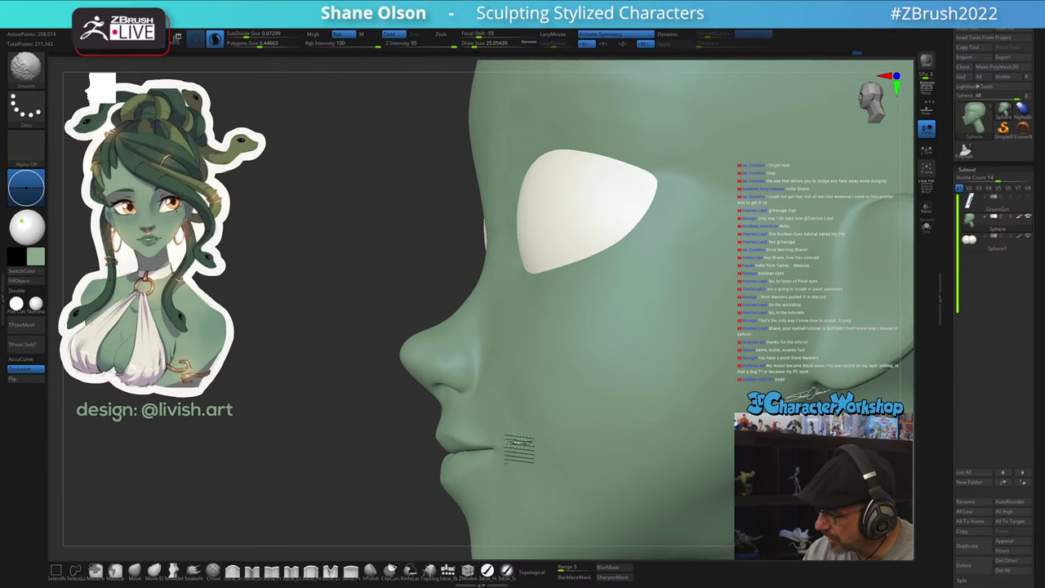
left_click_drag(501, 386, 499, 375, "shift")
mouse_move(499, 373)
right_mouse_down()
mouse_move(509, 436)
mouse_move(489, 400)
right_mouse_up()
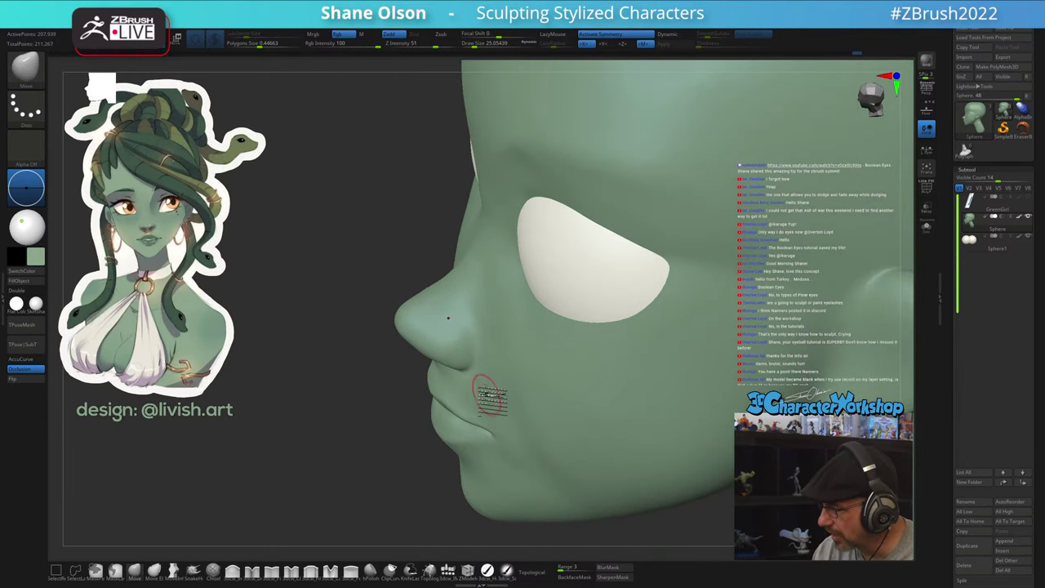
left_click_drag(480, 405, 492, 385, "shift")
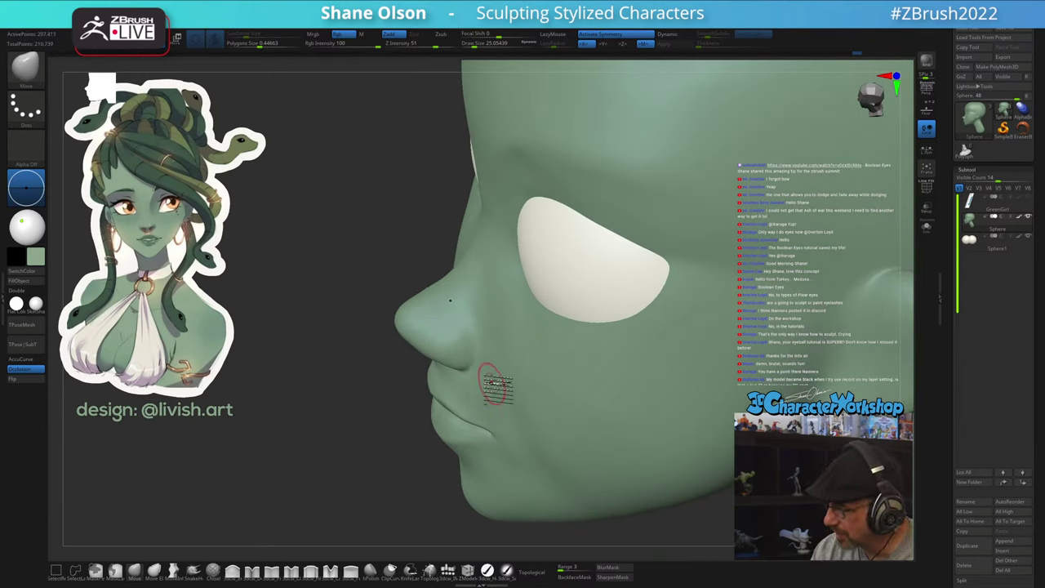
Reshape the transition from the nostril to the upper lip with the Move brush at draw sizes of about 27 and 18
mouse_move(492, 385)
right_mouse_down()
mouse_move(492, 376)
mouse_move(532, 403)
mouse_move(480, 404)
mouse_move(522, 365)
mouse_move(514, 357)
mouse_move(483, 401)
mouse_move(489, 423)
mouse_move(478, 400)
mouse_move(434, 381)
right_mouse_up()
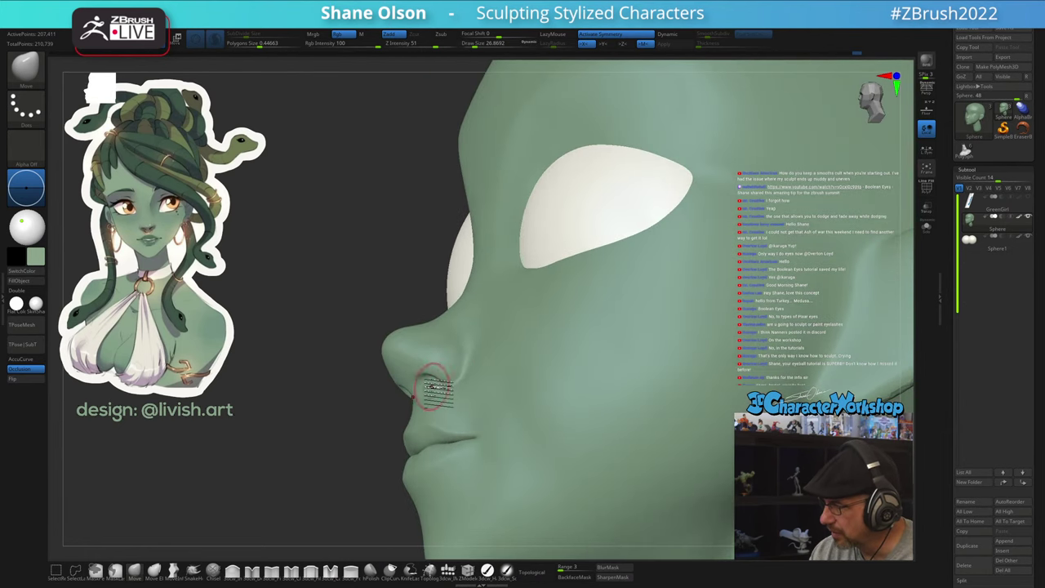
key("s")
left_click_drag(433, 387, 431, 386)
mouse_move(446, 381)
right_mouse_down()
mouse_move(464, 381)
mouse_move(447, 382)
right_mouse_up()
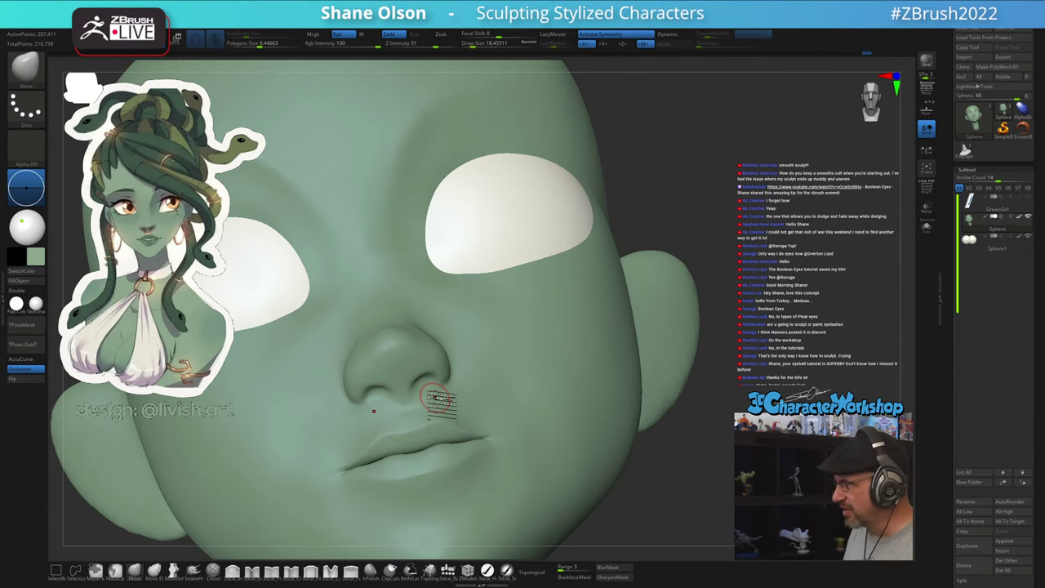
left_click_drag(720, 434, 721, 441)
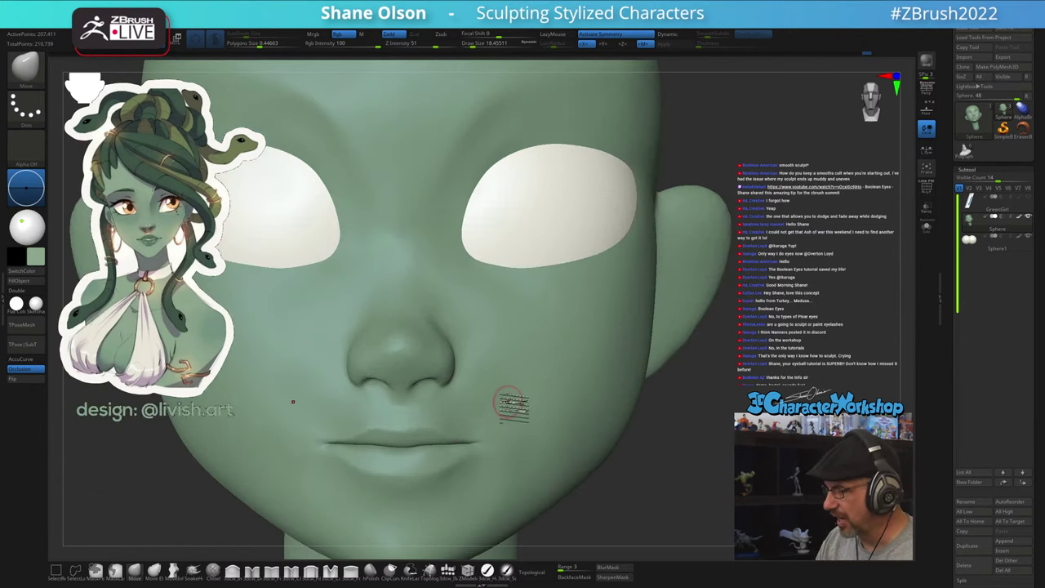
right_click_drag(508, 401, 436, 421, "ctrl")
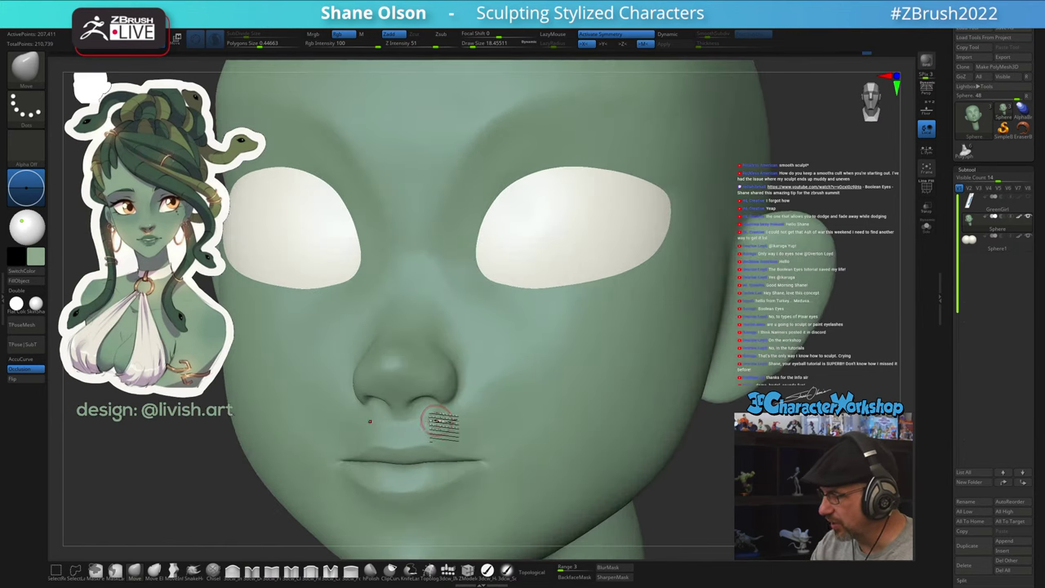
Smooth the skin just beneath the nostril, above the upper lip
key("s")
left_click_drag(436, 421, 438, 414)
key("shift")
mouse_move(438, 414)
right_mouse_down()
mouse_move(460, 412)
mouse_move(427, 416)
right_mouse_up()
Reposition the side of the nose and its wing with the Move brush at a draw size of about 49
key("s")
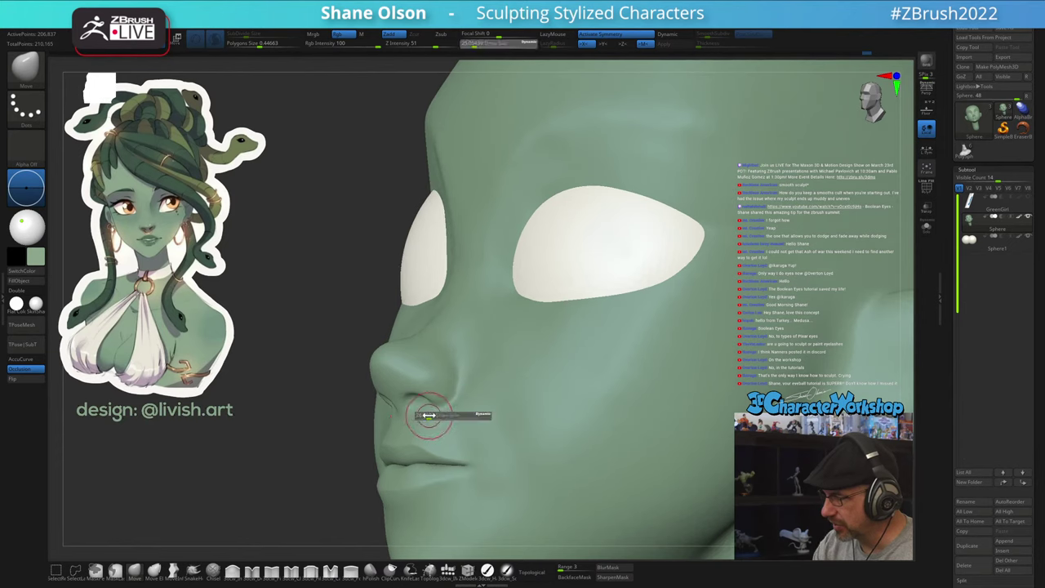
left_click_drag(428, 415, 431, 415)
right_click_drag(451, 401, 437, 425)
key("s")
left_click_drag(427, 414, 431, 415)
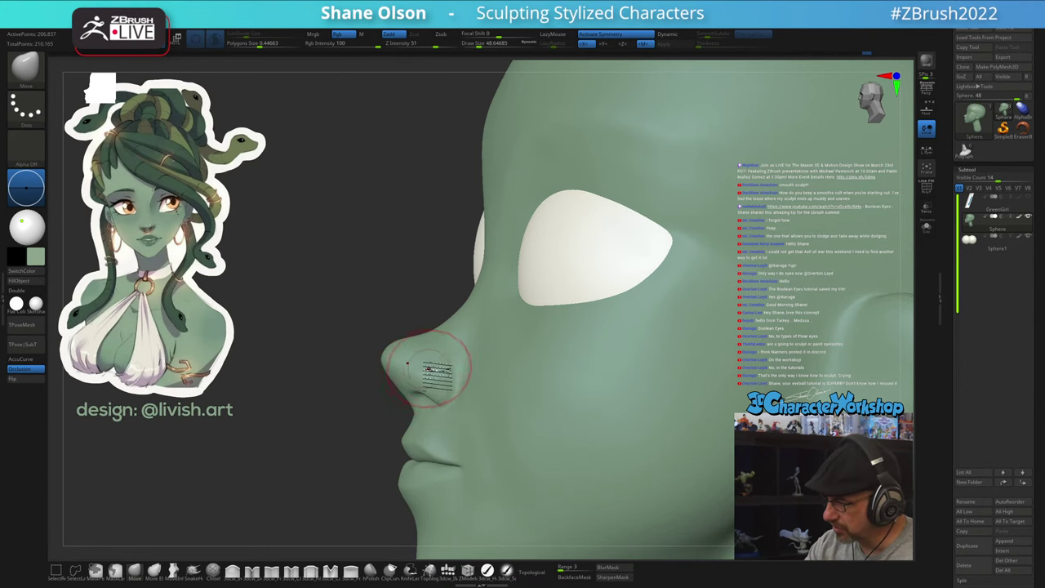
mouse_move(467, 371)
right_mouse_down()
mouse_move(455, 369)
mouse_move(511, 364)
right_mouse_up()
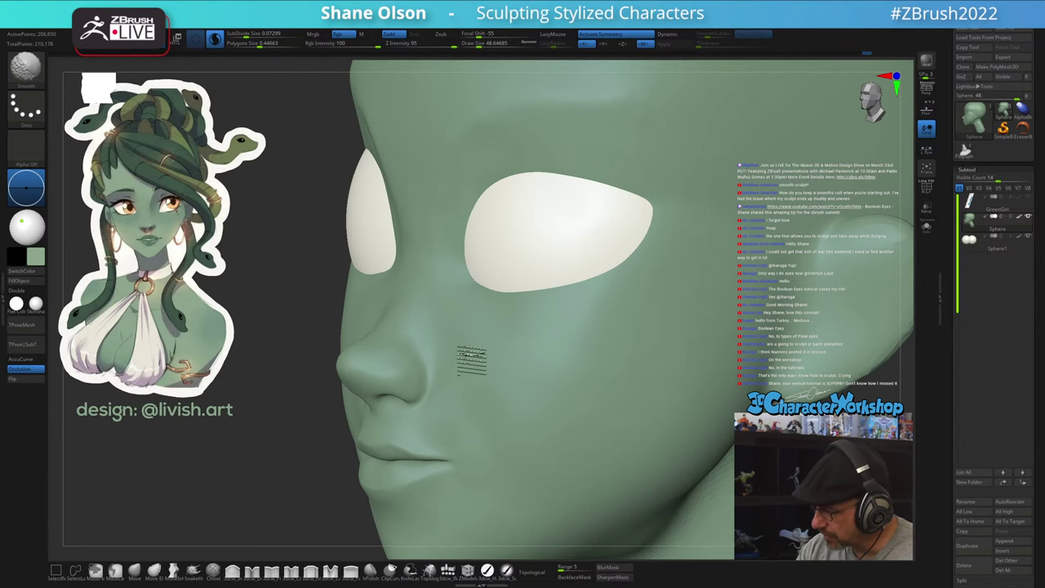
Smooth the cheek beside the nose wing
left_click_drag(472, 360, 489, 370, "shift")
right_click_drag(489, 384, 483, 415)
mouse_move(490, 317)
right_mouse_down()
mouse_move(504, 345)
mouse_move(495, 337)
right_mouse_up()
Refine the side of the nose bridge near the inner eye corner, finishing at a draw size of about 25
key("s")
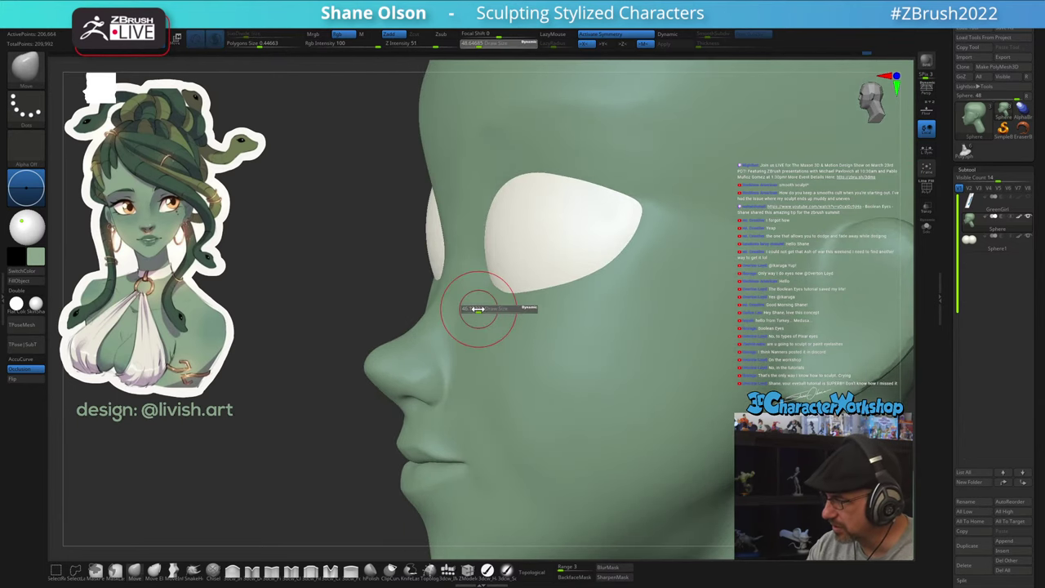
mouse_move(477, 309)
left_mouse_down()
mouse_move(471, 295)
mouse_move(482, 284)
left_mouse_up()
mouse_move(514, 325)
right_mouse_down()
mouse_move(507, 334)
mouse_move(524, 330)
right_mouse_up()
key("s")
left_click_drag(470, 282, 452, 274)
key("s")
left_click_drag(450, 272, 437, 263)
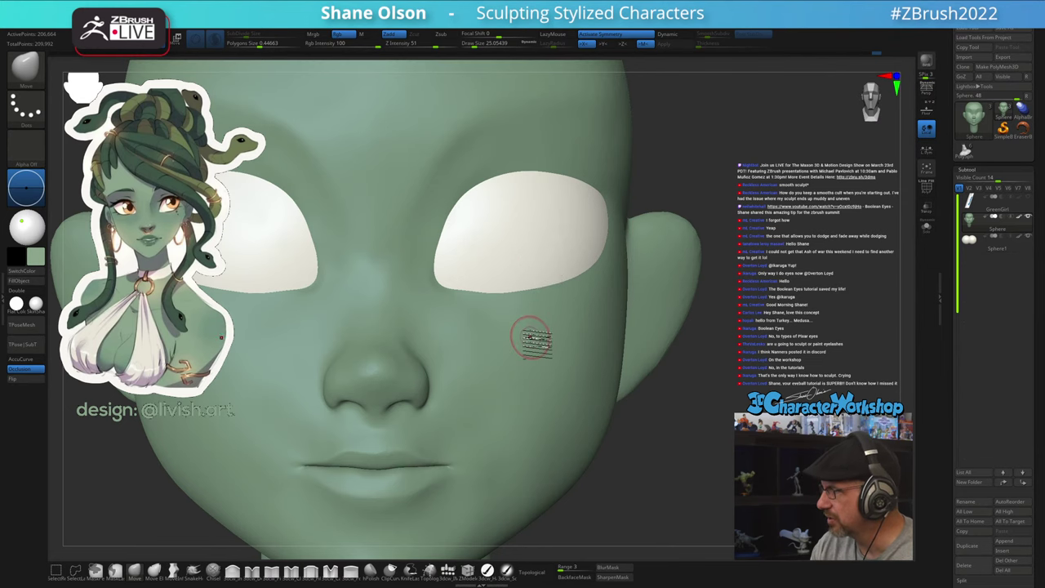
Set the Move brush's draw size to about 59 for the side of the face in profile
mouse_move(531, 337)
right_mouse_down("ctrl")
mouse_move(519, 332)
mouse_move(563, 339)
mouse_move(562, 384)
mouse_move(567, 375)
right_mouse_up("ctrl")
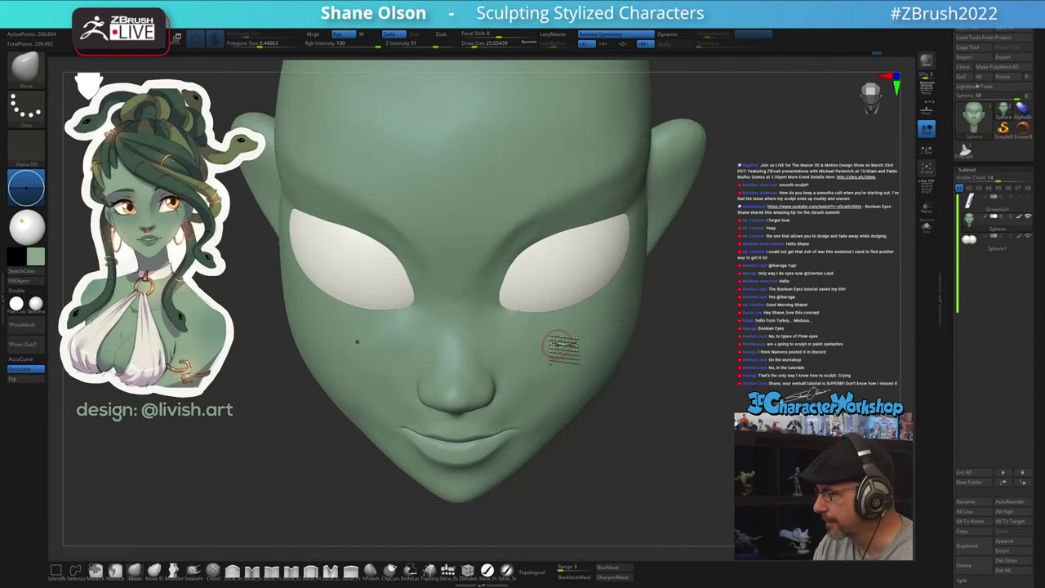
right_click_drag(572, 331, 583, 357)
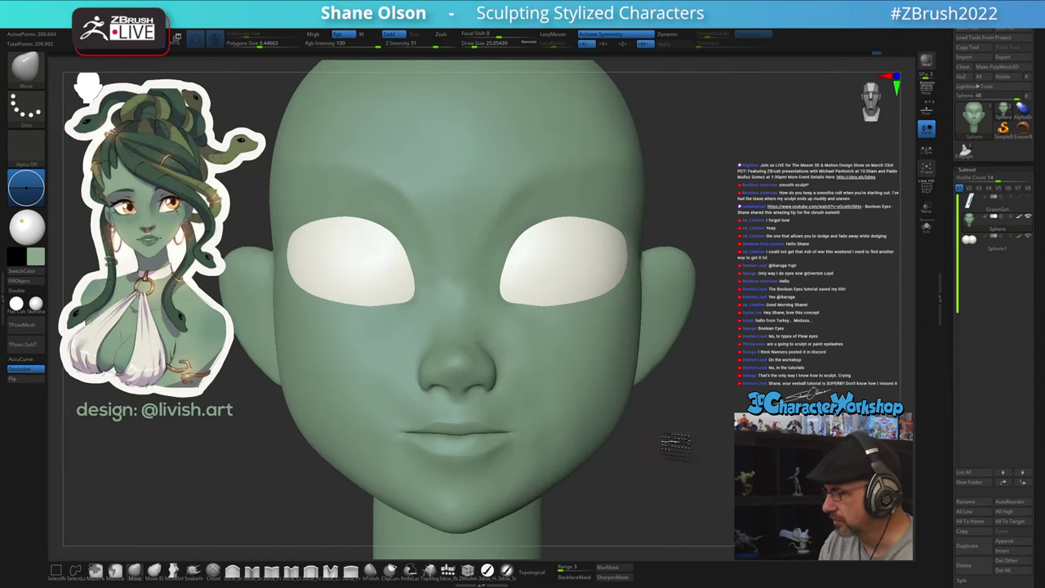
right_click_drag(676, 444, 639, 446)
right_click_drag(544, 378, 539, 384)
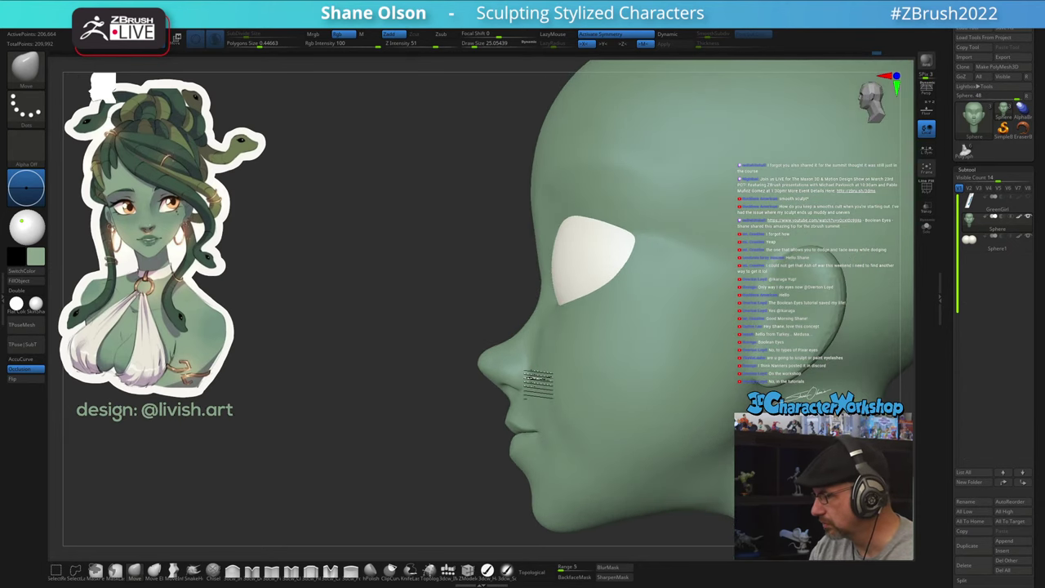
key("s")
left_click(525, 364)
key("s")
left_click_drag(550, 389, 561, 389)
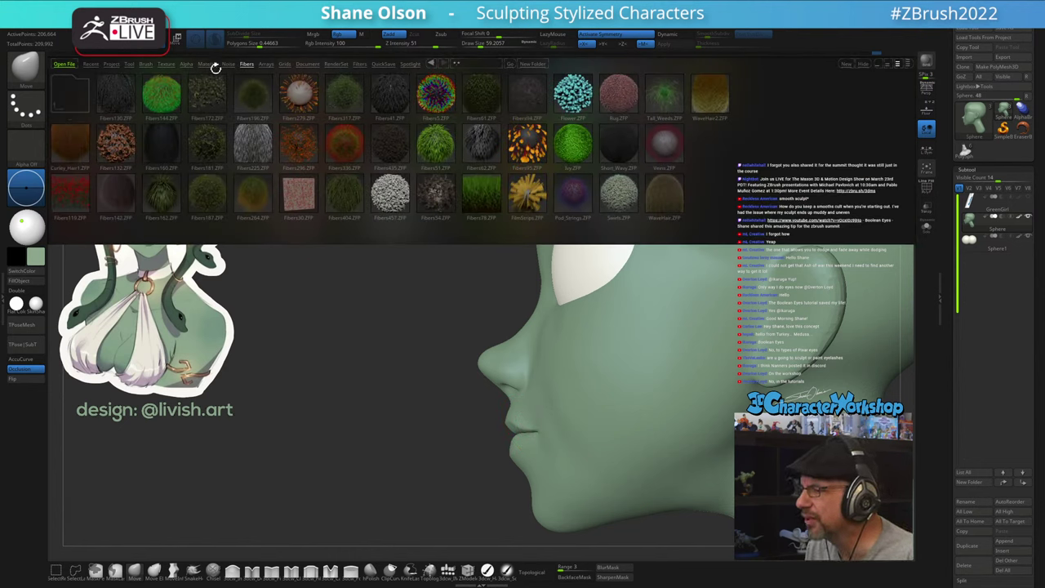
Load the Smooth Stronger brush from the brush library's smoothing brushes
left_click(147, 64)
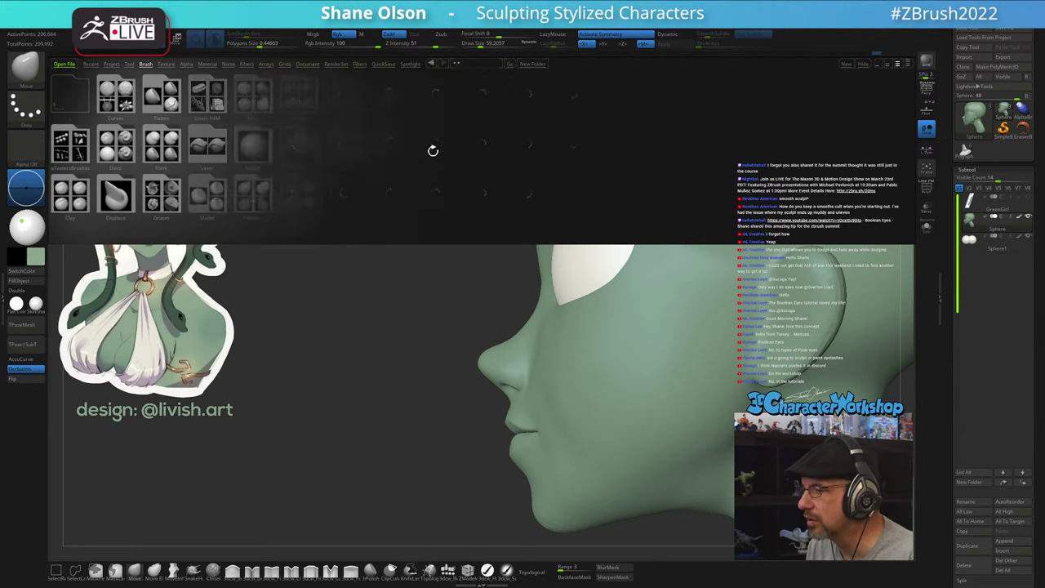
left_click(423, 149)
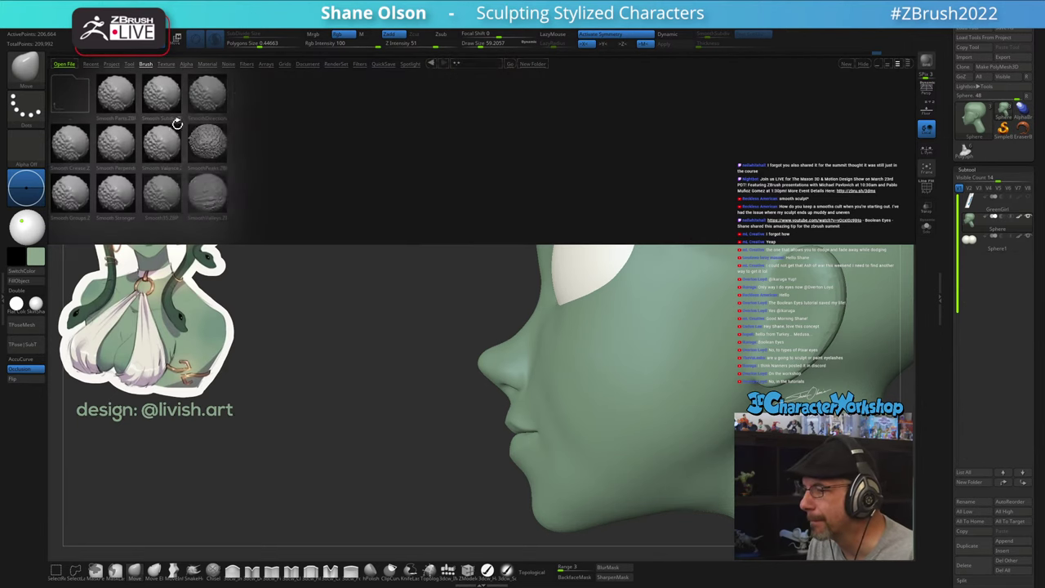
double_click(109, 191)
left_click(134, 211)
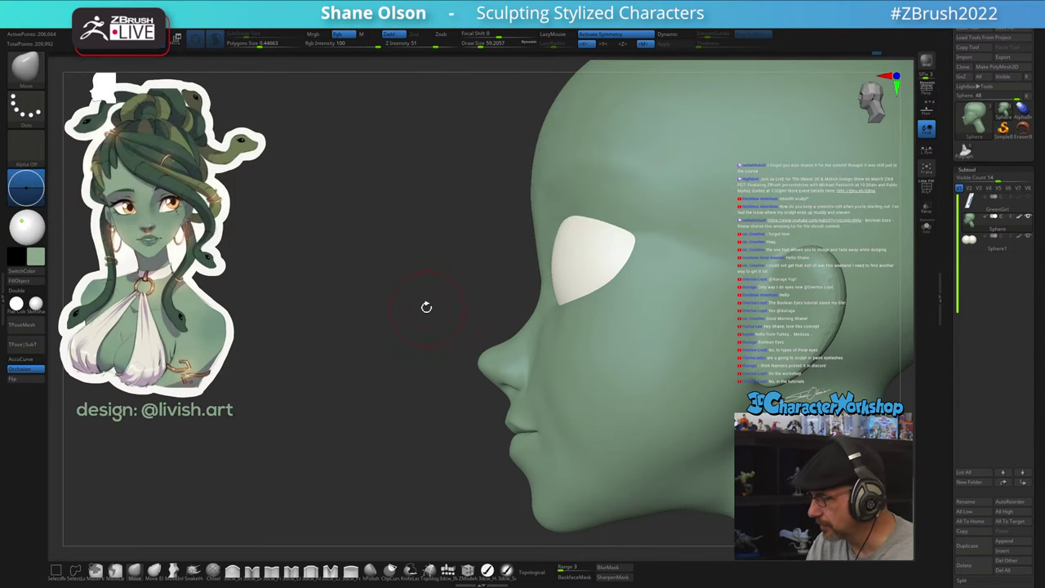
Smooth the cheek beside the mouth and nose with the Smooth Stronger brush
mouse_move(578, 378)
right_mouse_down()
mouse_move(556, 356)
mouse_move(528, 378)
right_mouse_up()
mouse_move(527, 402)
left_mouse_down("shift")
mouse_move(525, 382)
mouse_move(511, 399)
mouse_move(492, 376)
mouse_move(499, 387)
left_mouse_up("shift")
right_click_drag(520, 361, 531, 344)
mouse_move(490, 384)
left_mouse_down("shift")
mouse_move(486, 308)
mouse_move(489, 361)
mouse_move(482, 350)
left_mouse_up("shift")
mouse_move(500, 327)
right_mouse_down()
mouse_move(521, 319)
mouse_move(500, 330)
mouse_move(521, 336)
mouse_move(500, 359)
mouse_move(565, 338)
mouse_move(538, 358)
right_mouse_up()
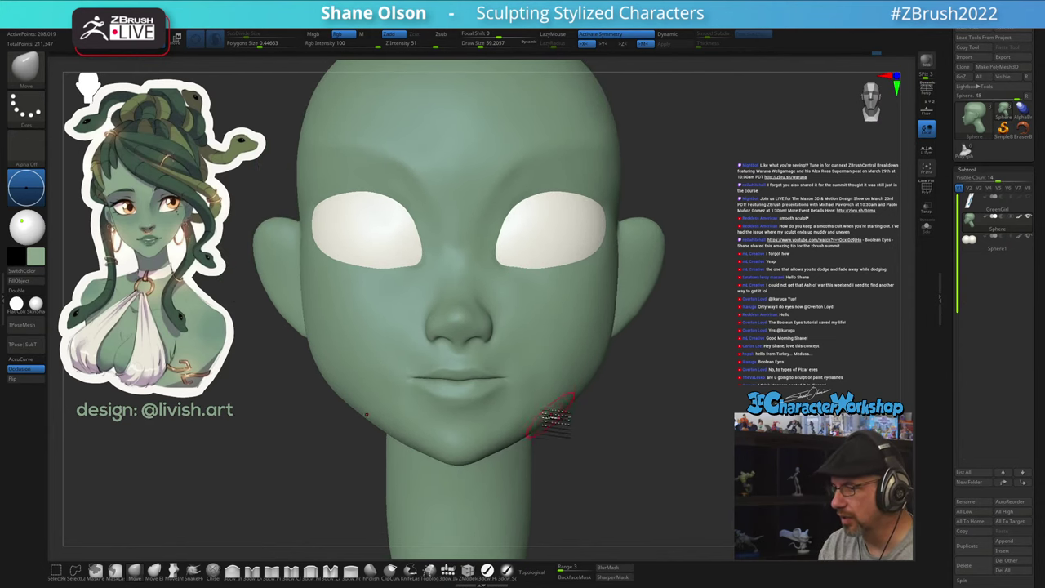
Refine the jaw and the mouth and nose profile with the Move brush, finishing at a draw size of about 77
key("s")
left_click_drag(501, 427, 506, 427)
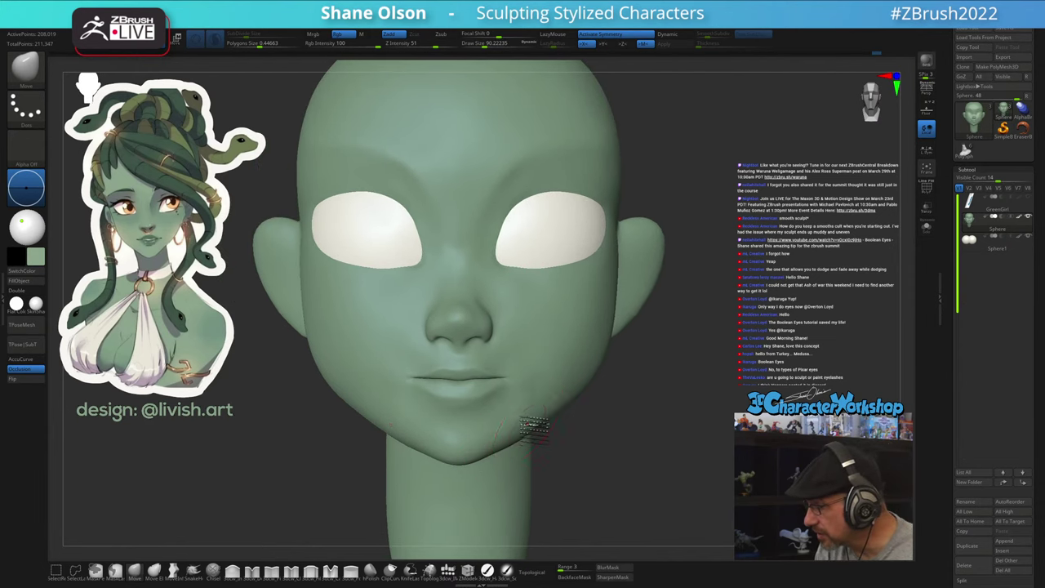
mouse_move(500, 426)
right_mouse_down()
mouse_move(494, 411)
mouse_move(489, 423)
right_mouse_up()
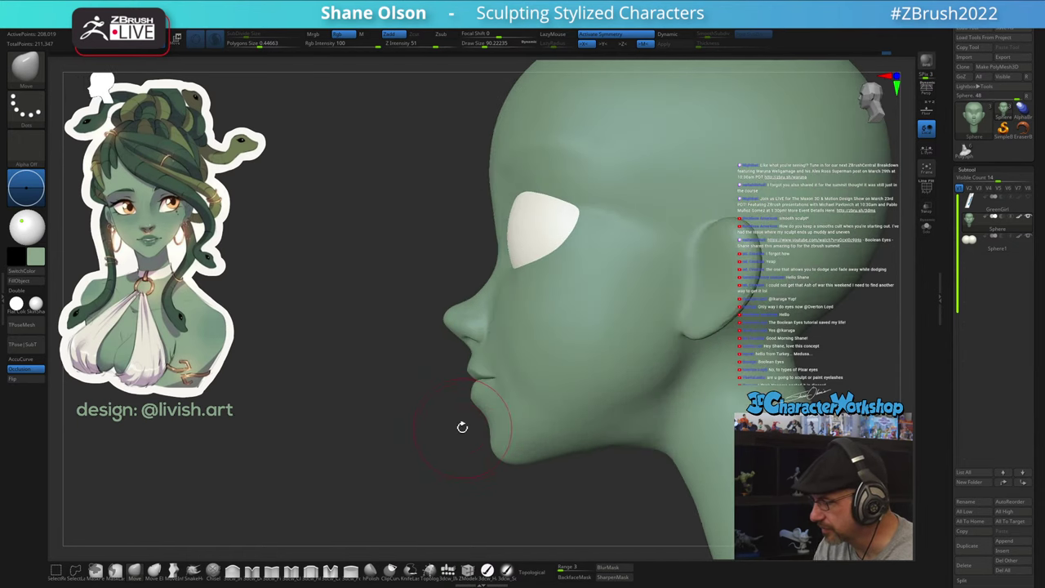
key("s")
left_click_drag(463, 427, 465, 423)
right_click_drag(467, 422, 488, 408)
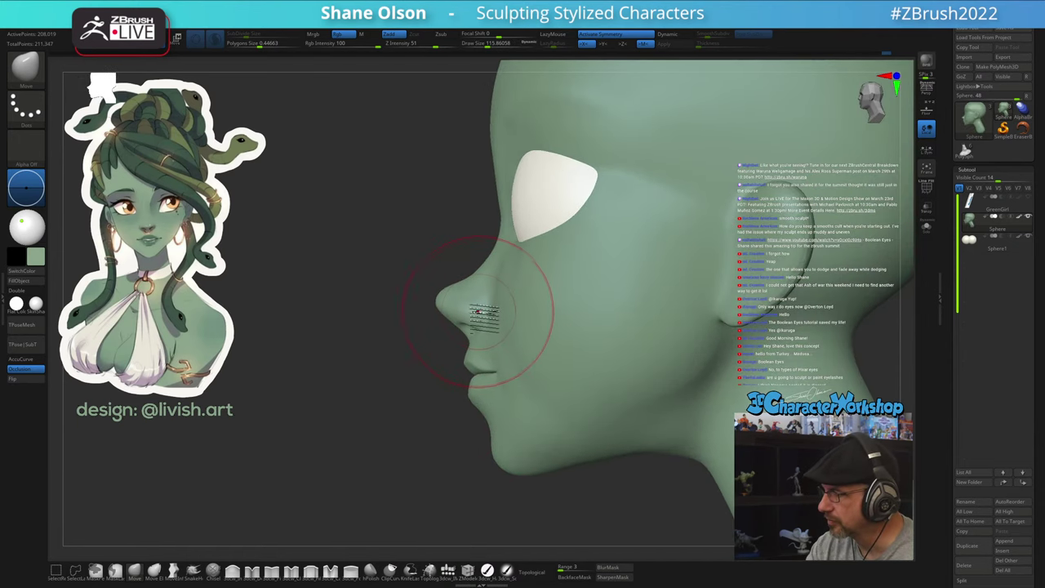
key("s")
left_click_drag(497, 279, 492, 279)
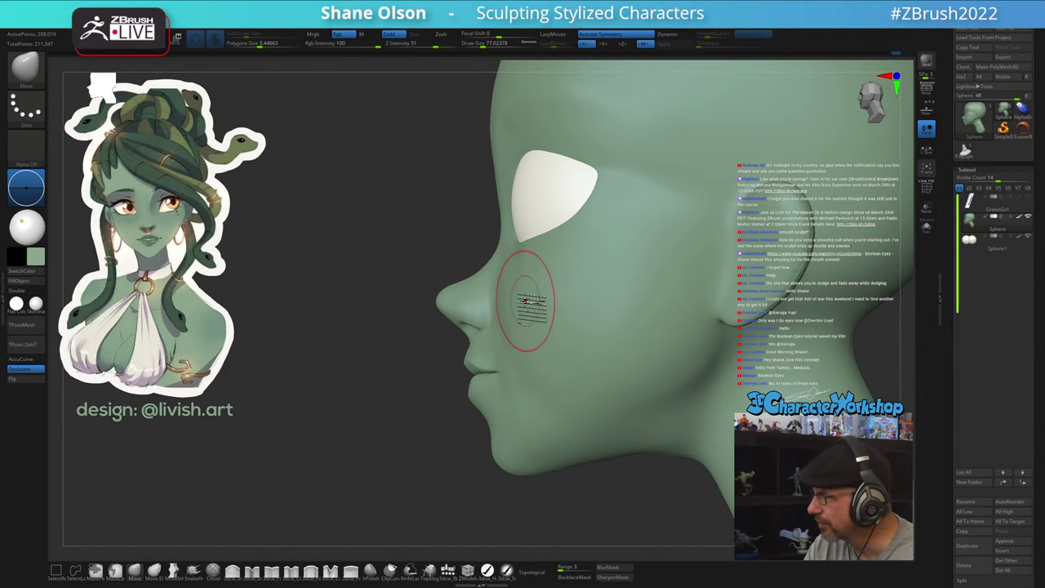
Smooth the cheek next to the nose wing at a draw size of about 65
right_click_drag(525, 301, 497, 323, "alt")
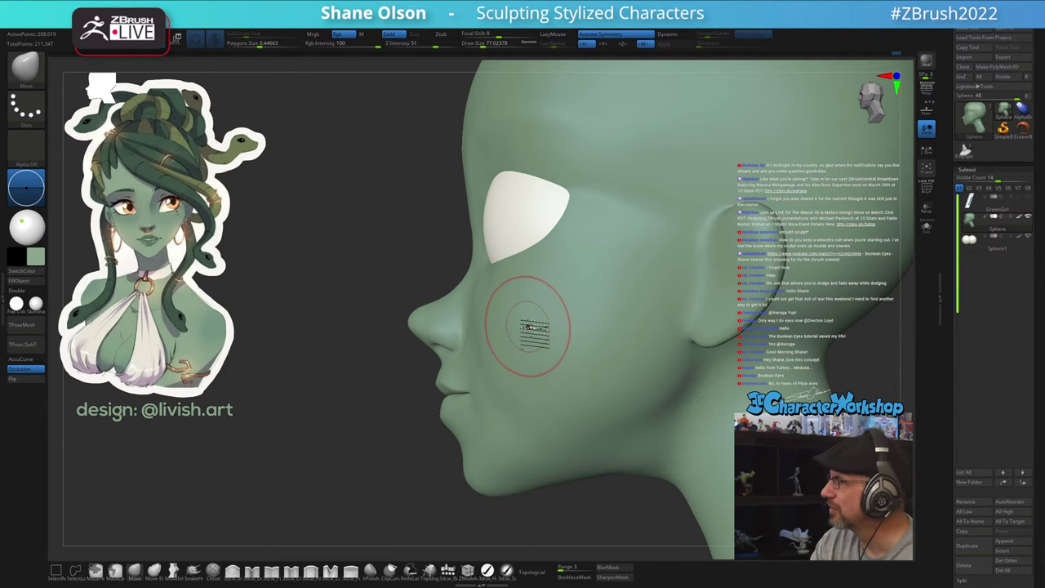
right_click_drag(518, 321, 536, 329)
key("s")
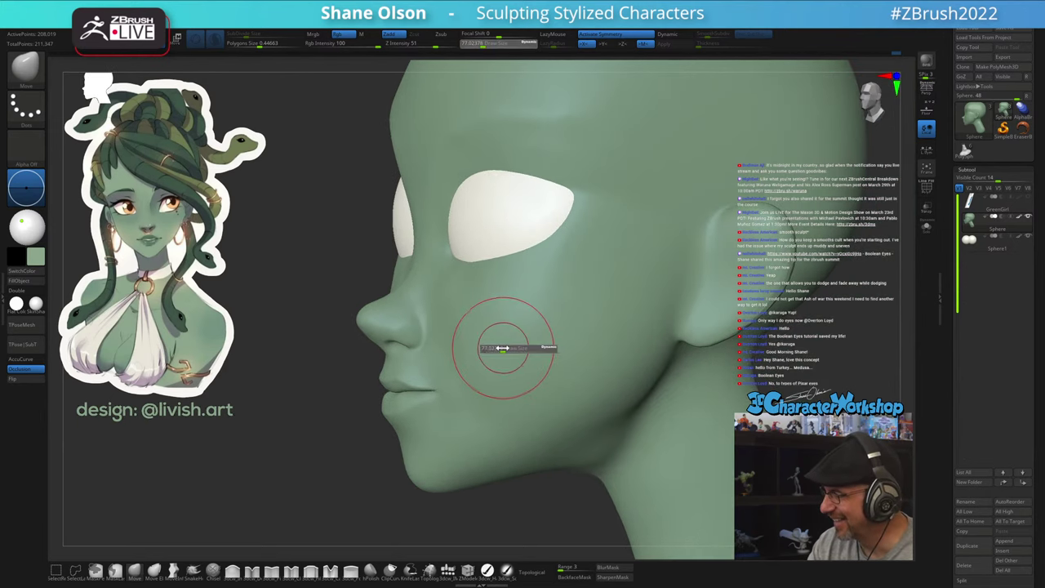
key("shift")
left_click_drag(502, 349, 482, 329)
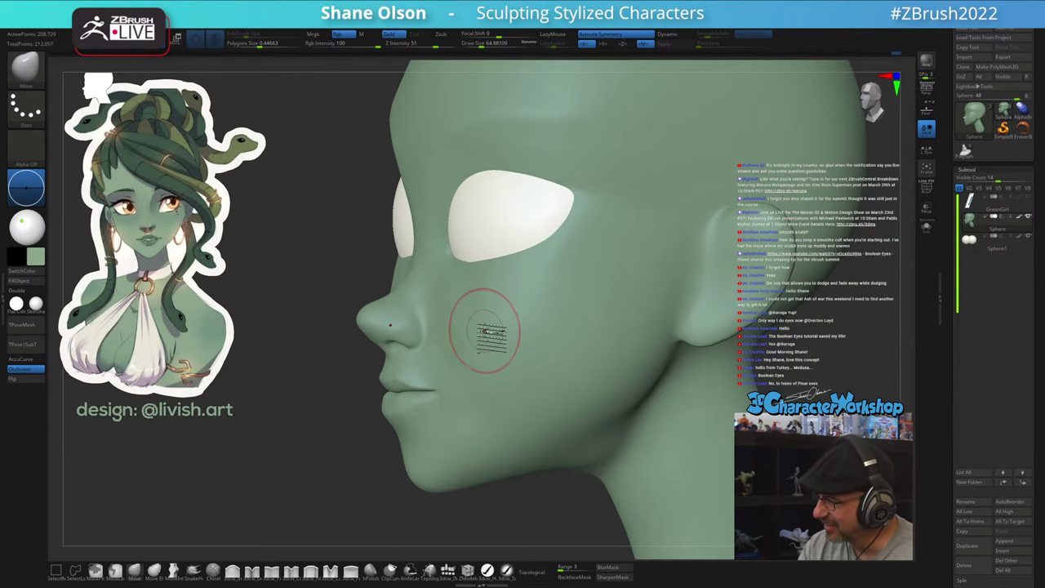
mouse_move(483, 329)
right_mouse_down()
mouse_move(529, 313)
mouse_move(466, 333)
right_mouse_up()
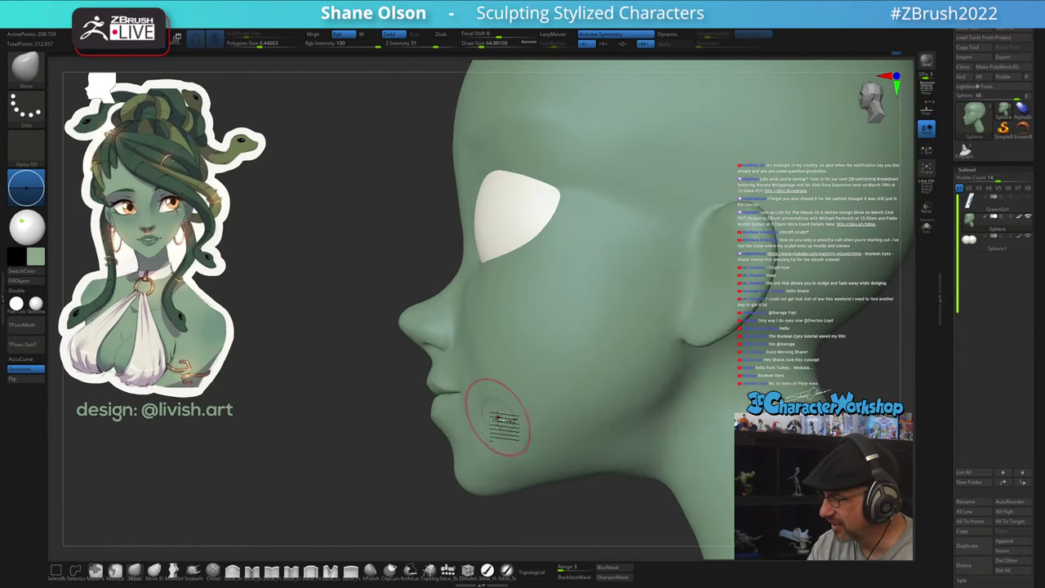
Push the chin and nose tip slightly back in profile with the Move brush, finishing at a draw size of about 128
key("s")
left_click_drag(493, 432, 506, 437)
left_click_drag(463, 474, 468, 471)
key("s")
left_click_drag(415, 325, 411, 326)
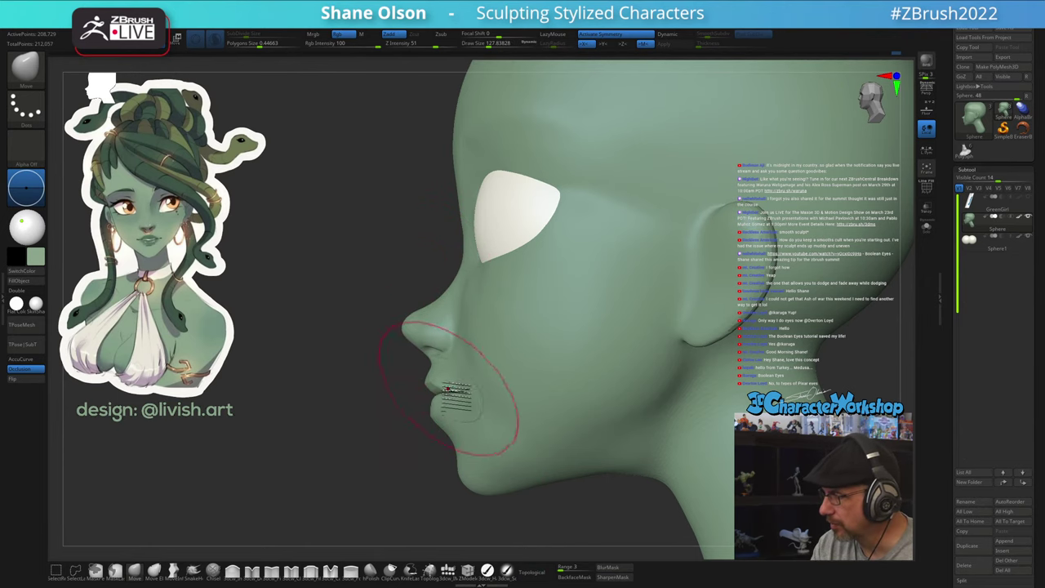
Examine the whole head from the front and in profile, checking the eye placement
right_click_drag(557, 452, 545, 372, "ctrl")
right_click_drag(646, 436, 600, 428, "alt")
right_click_drag(690, 401, 619, 395, "shift")
mouse_move(591, 344)
right_mouse_down("ctrl")
mouse_move(601, 402)
mouse_move(493, 371)
right_mouse_up("ctrl")
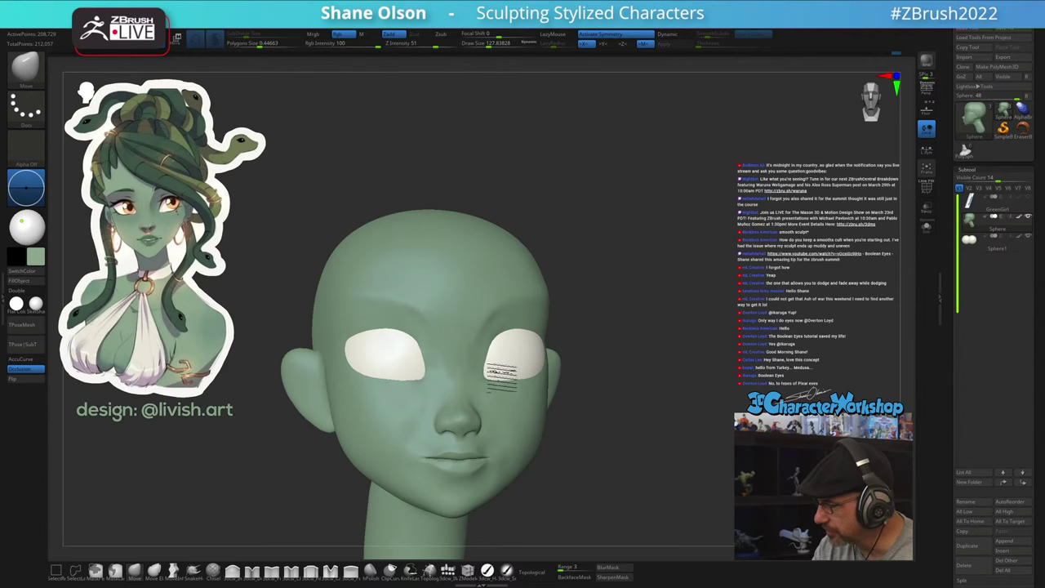
left_click_drag(494, 371, 495, 368)
mouse_move(578, 364)
right_mouse_down()
mouse_move(546, 356)
mouse_move(557, 356)
mouse_move(539, 341)
right_mouse_up()
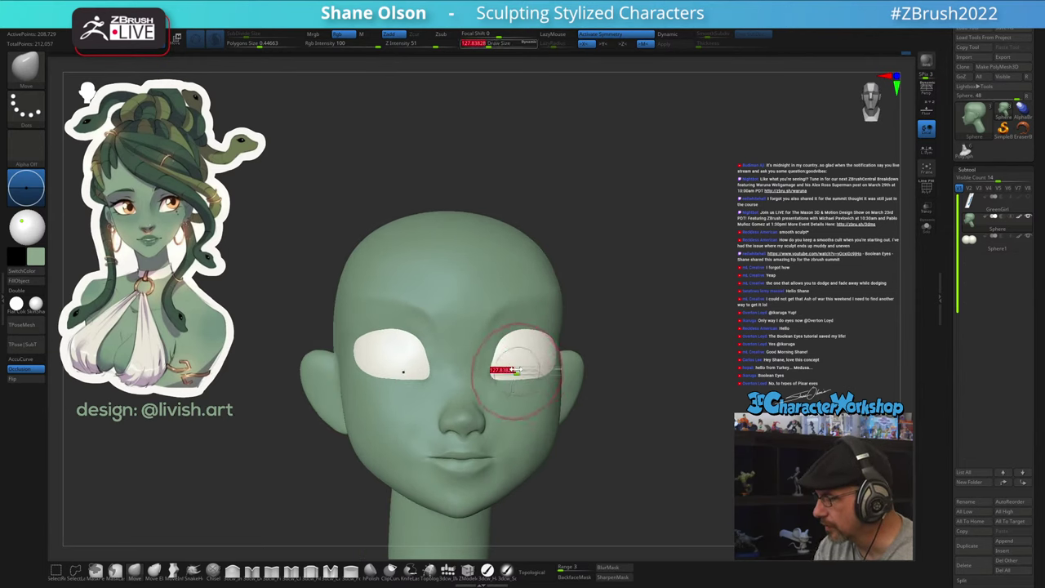
left_click_drag(516, 370, 510, 369)
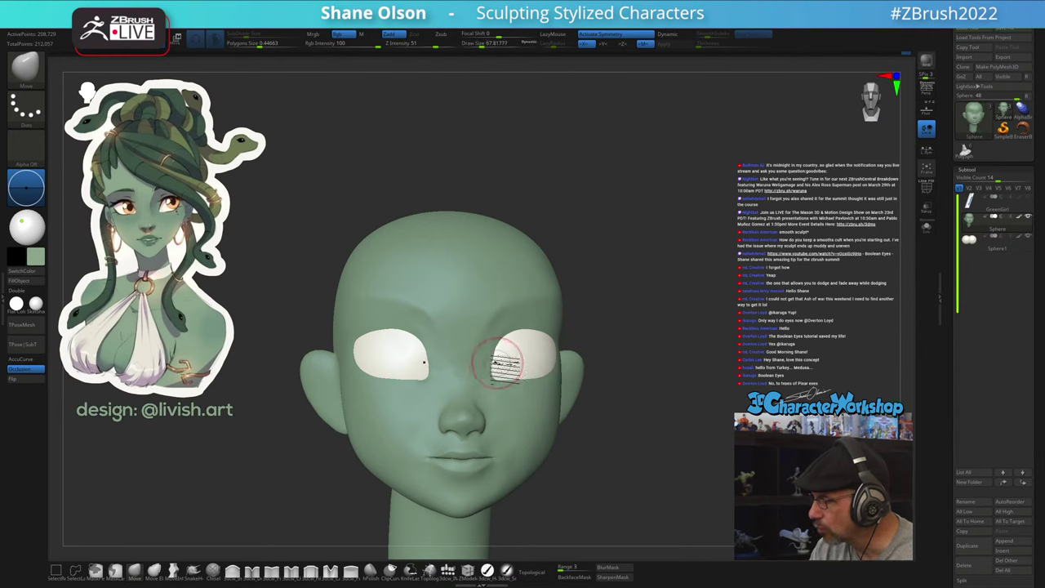
right_click_drag(540, 362, 532, 363)
right_click_drag(615, 455, 587, 460)
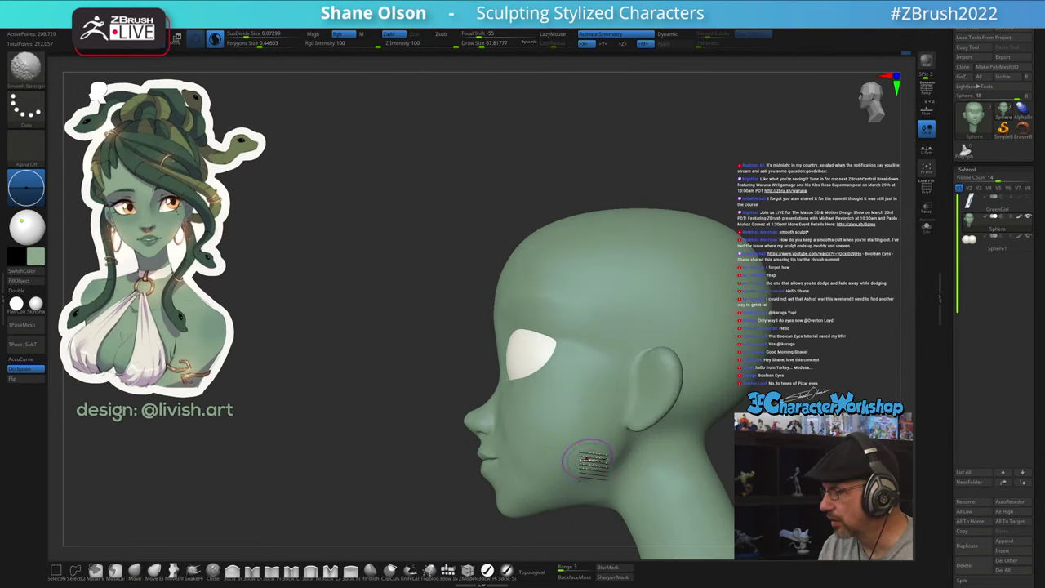
Select the eyes subtool and move the eyes back into the head by about 0.026 in profile
key("w")
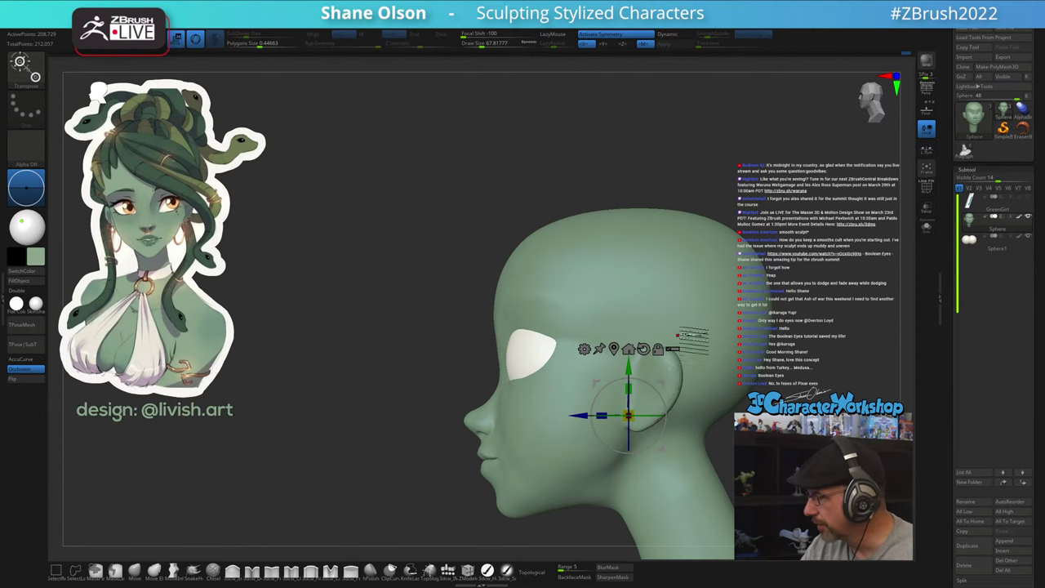
left_click(969, 239)
left_click(526, 293, "alt")
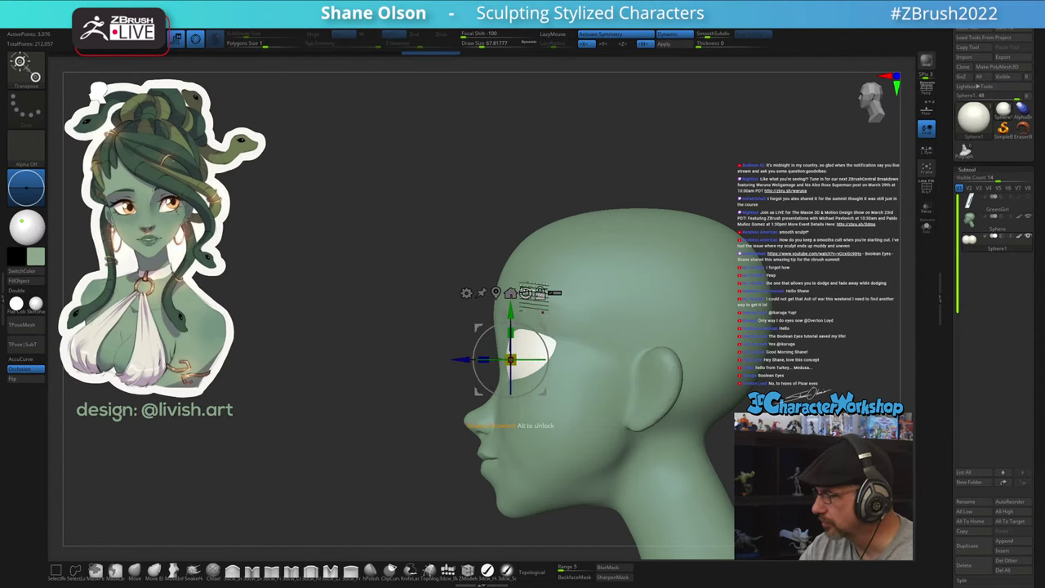
left_click_drag(544, 326, 549, 329)
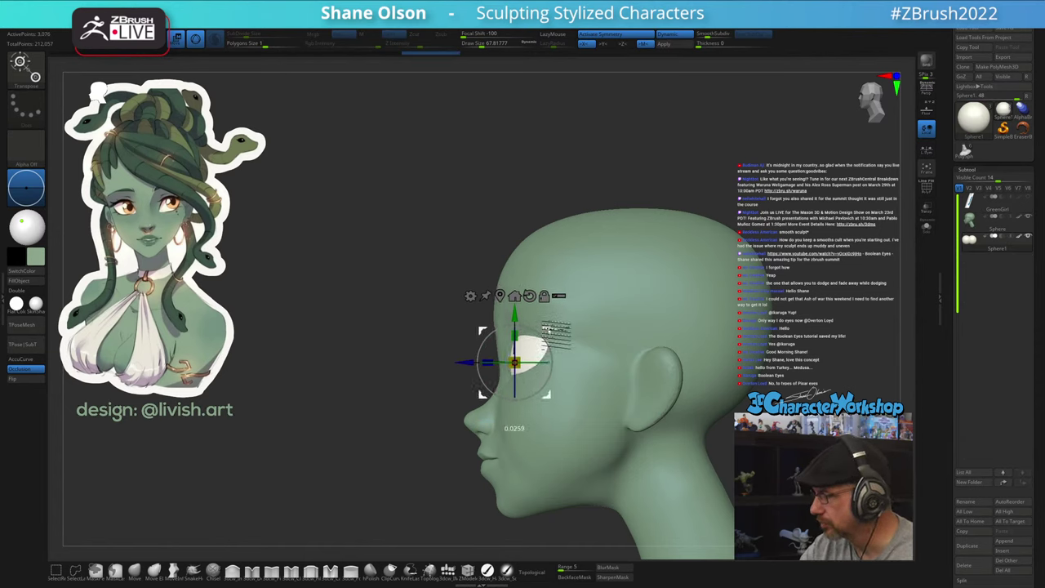
mouse_move(579, 403)
right_mouse_down()
mouse_move(619, 400)
mouse_move(563, 412)
right_mouse_up()
key("q")
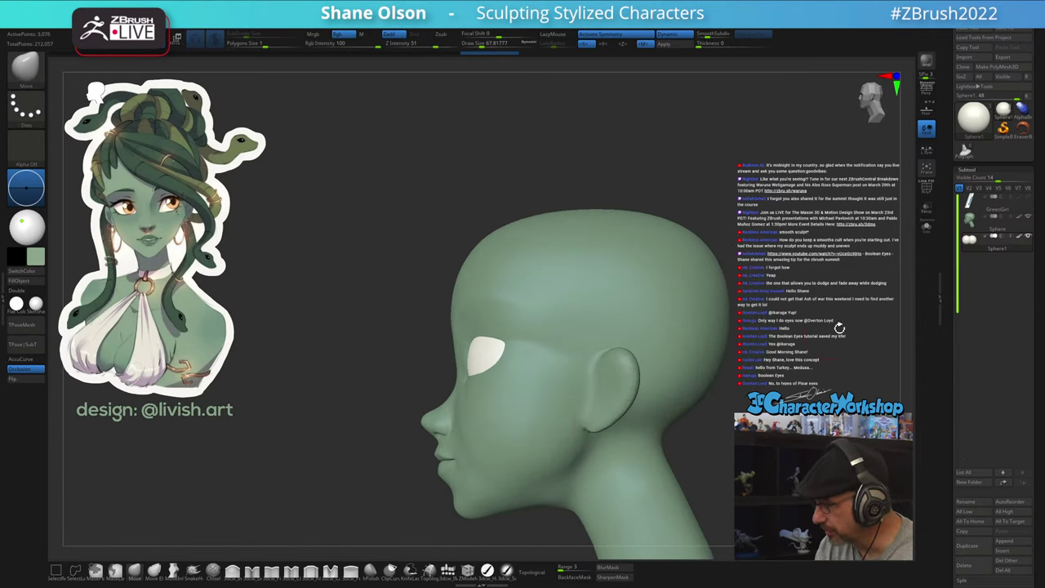
Reselect the head subtool and reshape the cheek and jaw contour with the Move brush at a draw size of about 311
left_click(968, 223)
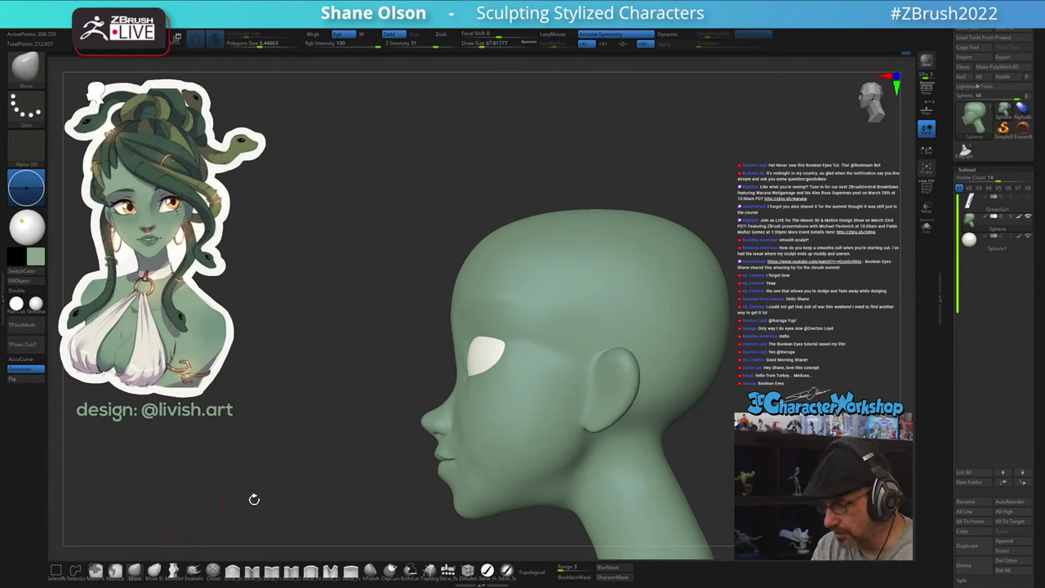
key("s")
left_click_drag(389, 414, 394, 414)
mouse_move(503, 410)
right_mouse_down("ctrl")
mouse_move(504, 382)
mouse_move(491, 402)
mouse_move(514, 385)
mouse_move(502, 381)
mouse_move(471, 421)
mouse_move(469, 381)
mouse_move(460, 394)
right_mouse_up("ctrl")
key("s")
left_click_drag(458, 396, 453, 398)
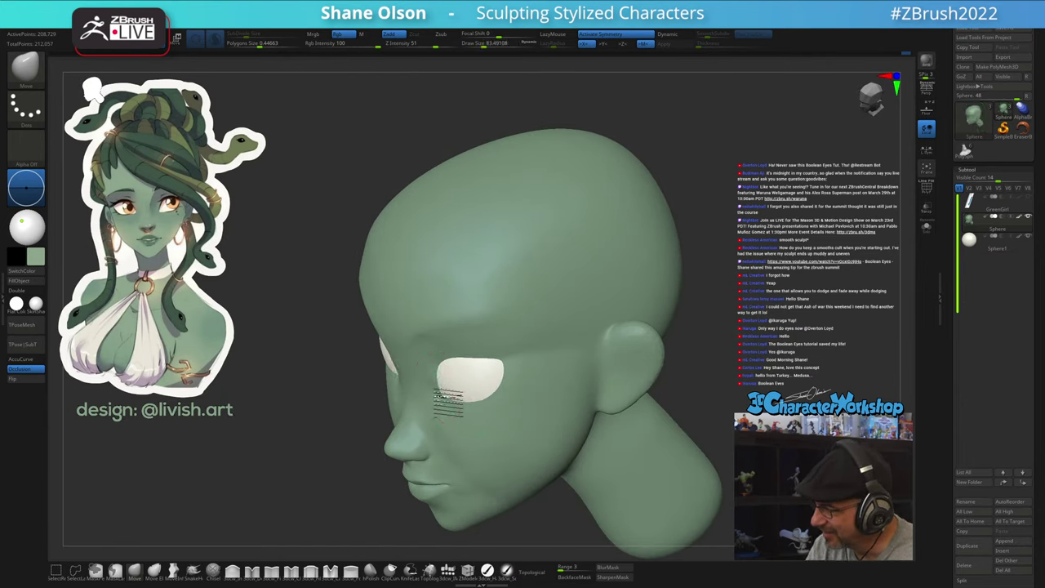
mouse_move(477, 382)
right_mouse_down()
mouse_move(500, 363)
mouse_move(477, 380)
mouse_move(538, 377)
mouse_move(528, 427)
mouse_move(568, 427)
mouse_move(593, 364)
right_mouse_up()
key("s")
left_click_drag(567, 392, 587, 396)
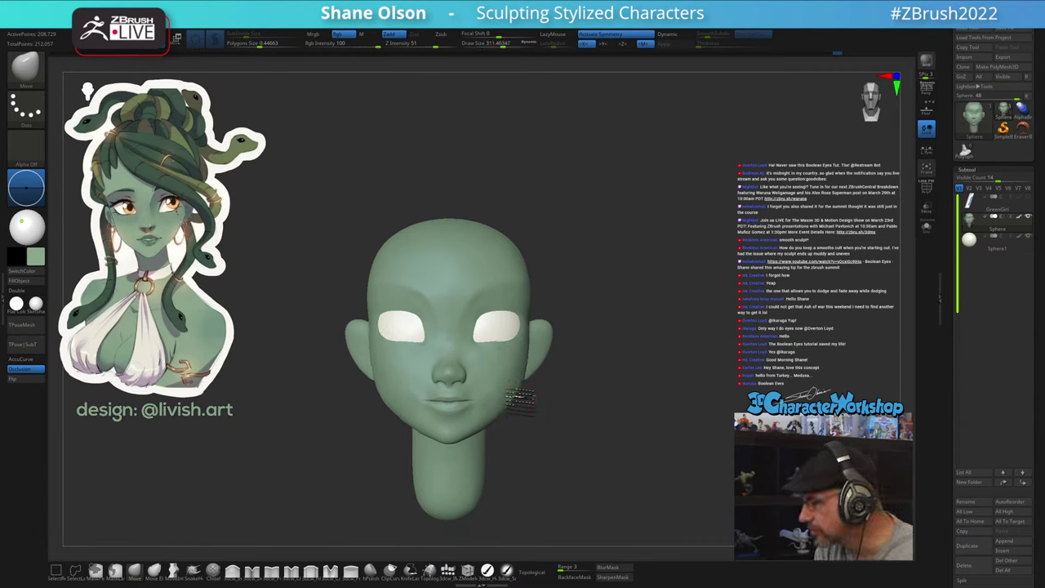
left_click_drag(533, 411, 574, 395)
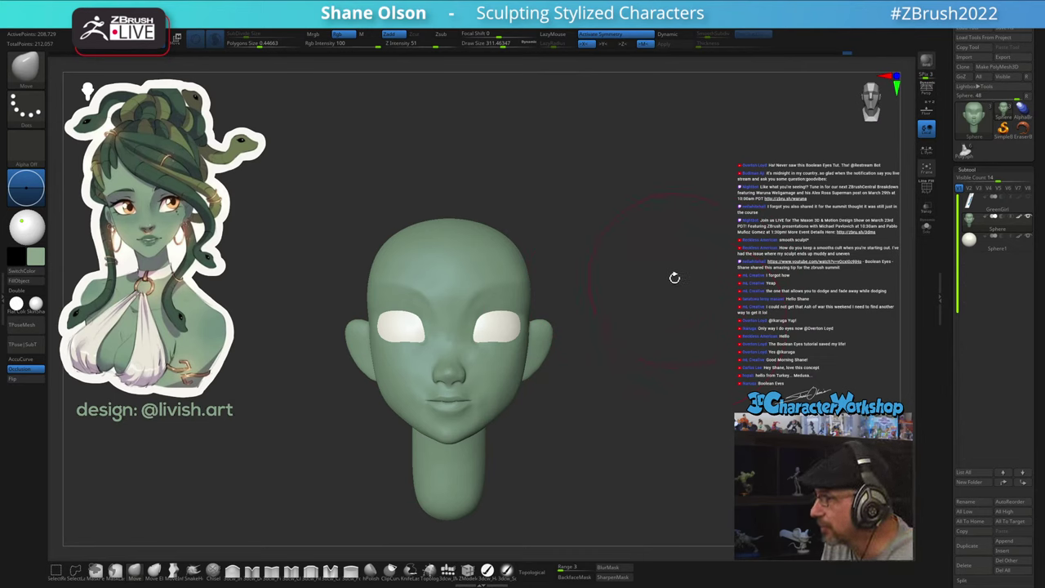
Select the eyes subtool and move the two eyes slightly closer together in front view
mouse_move(675, 278)
left_mouse_down("alt")
mouse_move(681, 303)
mouse_move(681, 293)
mouse_move(698, 299)
mouse_move(683, 321)
mouse_move(641, 323)
left_mouse_up("alt")
key("s")
left_click(500, 310, "alt")
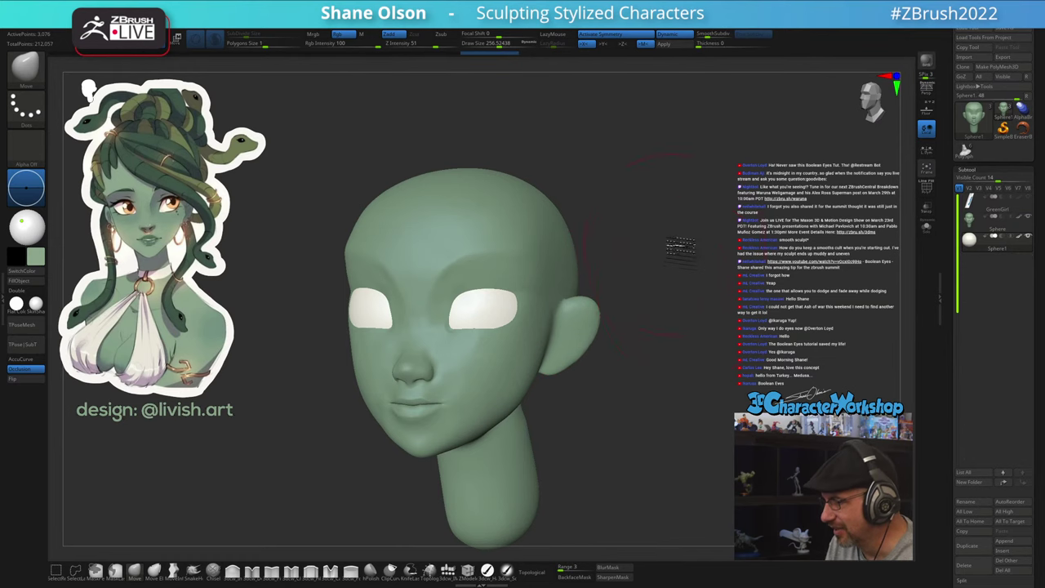
left_click_drag(681, 247, 663, 256)
key("w")
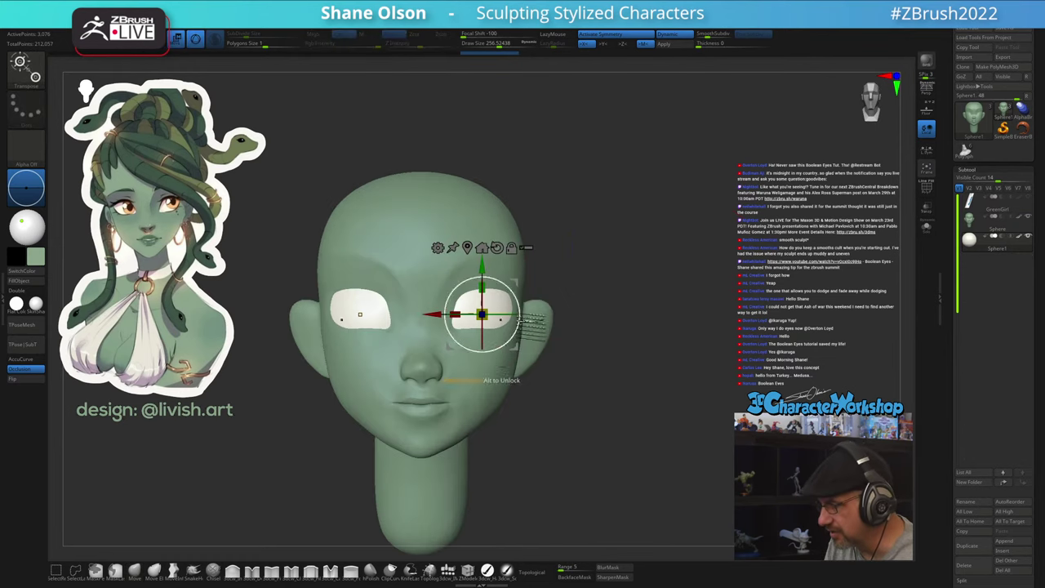
left_click_drag(433, 315, 430, 313)
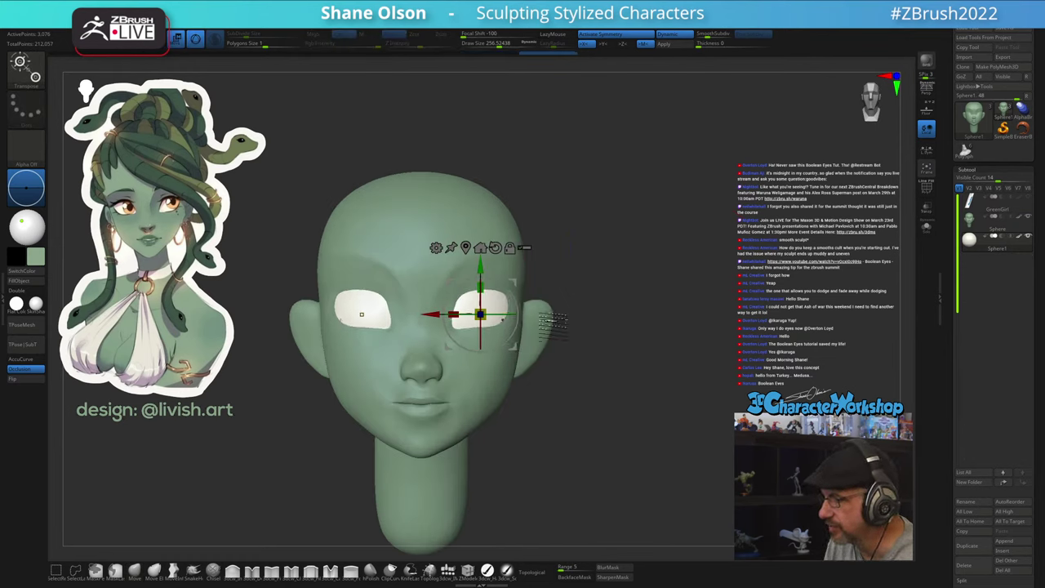
Shift the eyes slightly deeper into the head in profile by about 0.005
key("q")
left_click_drag(630, 315, 592, 321)
key("w")
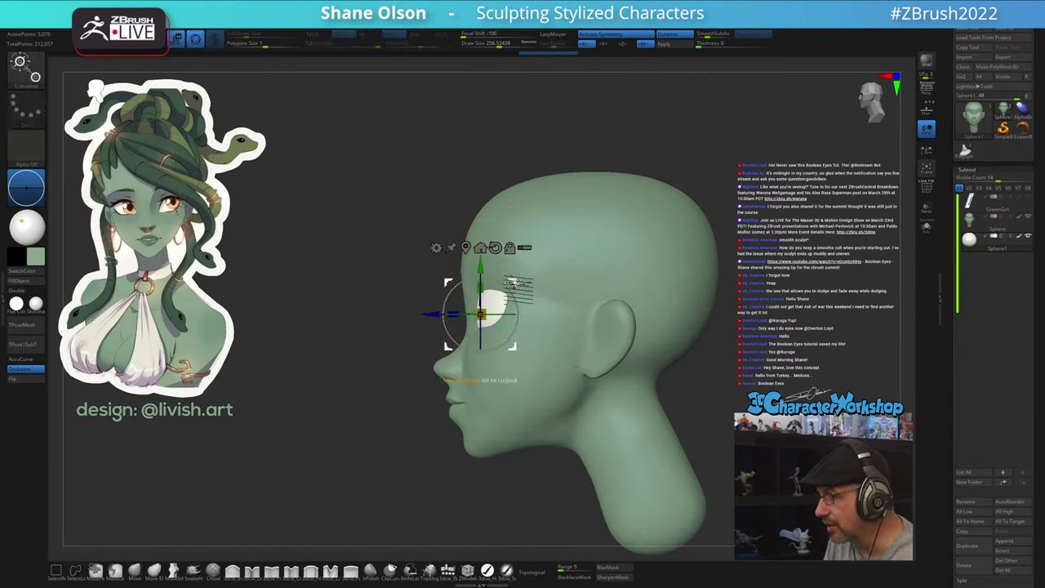
left_click_drag(515, 282, 515, 282)
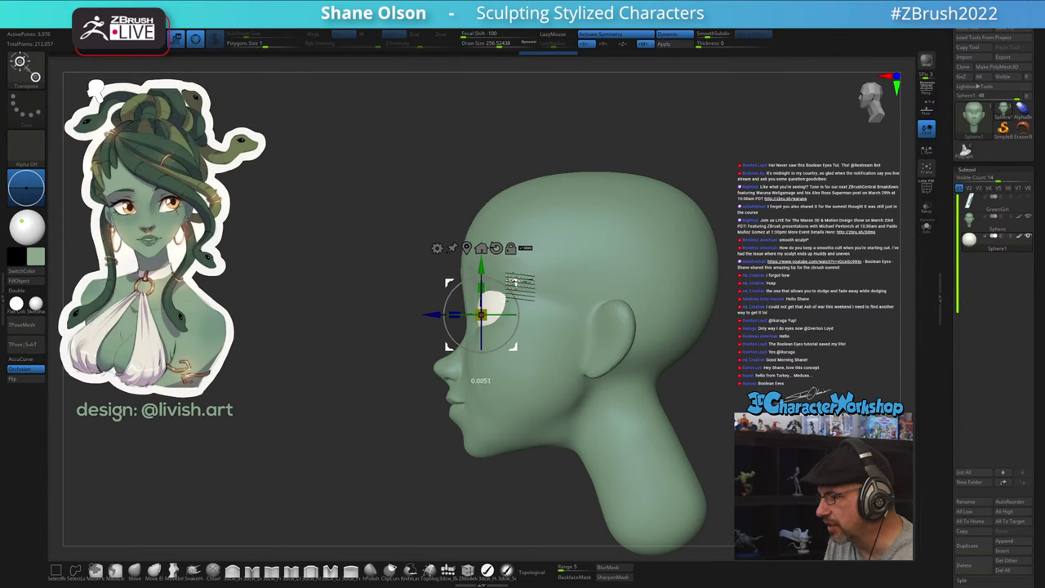
key("q")
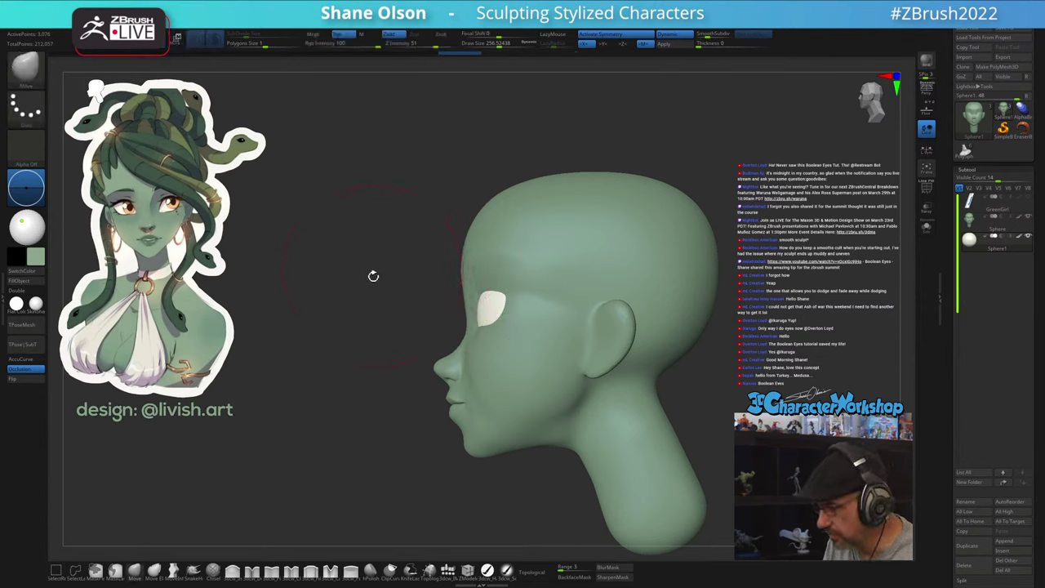
Check the eyes' fit and placement in front, three-quarter and profile views with the Move brush at a draw size of about 167
left_click_drag(373, 276, 416, 285)
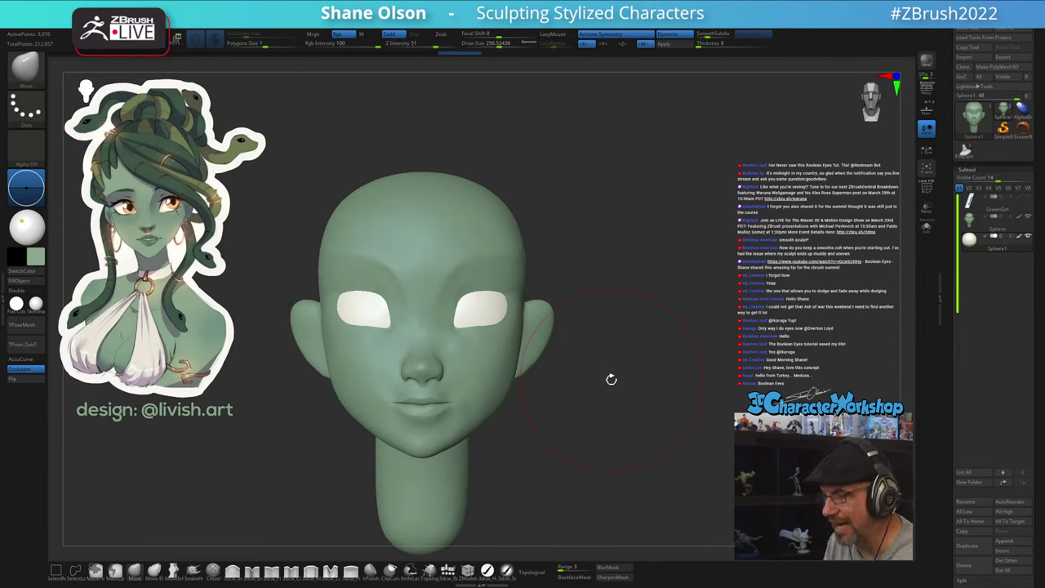
key("s")
left_click(635, 410)
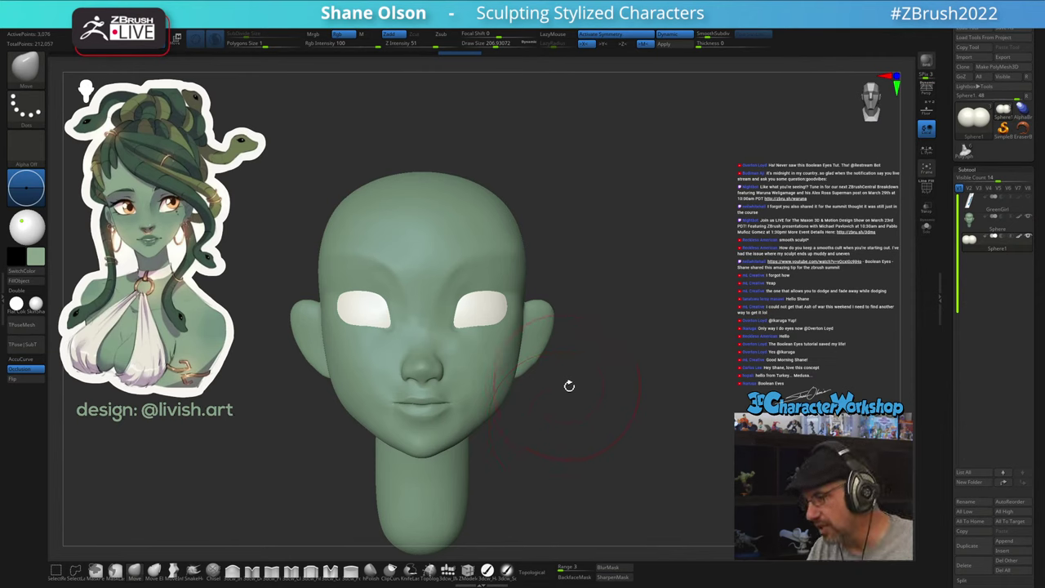
mouse_move(569, 386)
left_mouse_down()
mouse_move(563, 404)
mouse_move(488, 360)
left_mouse_up()
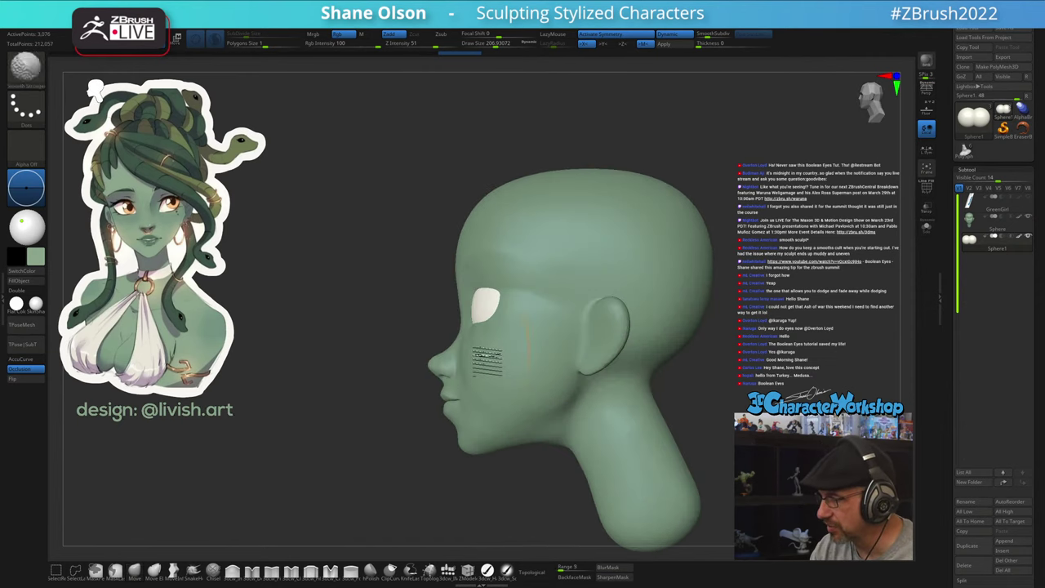
right_click_drag(500, 394, 514, 388)
key("s")
left_click_drag(496, 380, 492, 379)
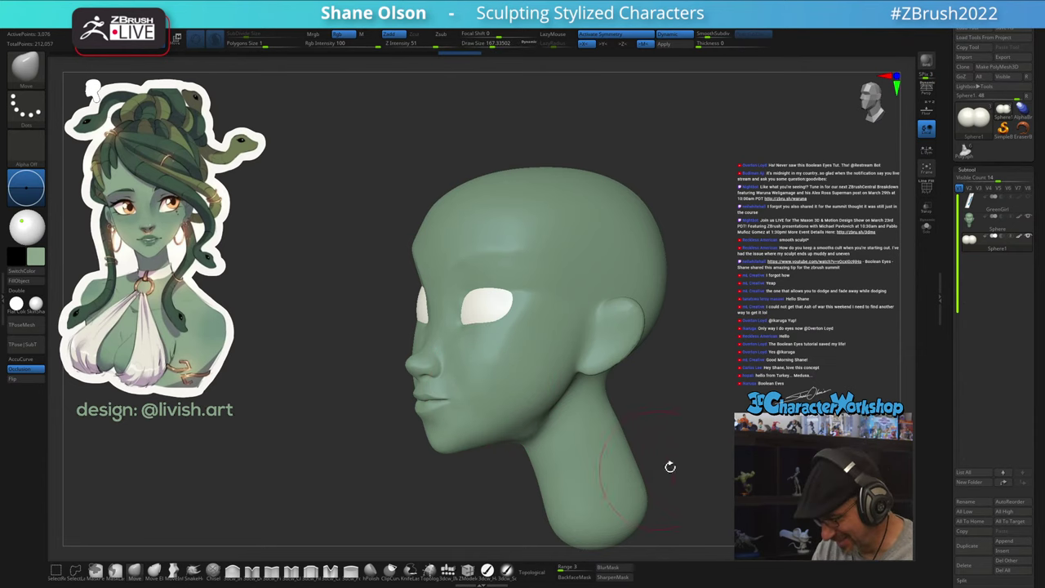
left_click_drag(670, 466, 733, 446)
left_click_drag(622, 388, 614, 391)
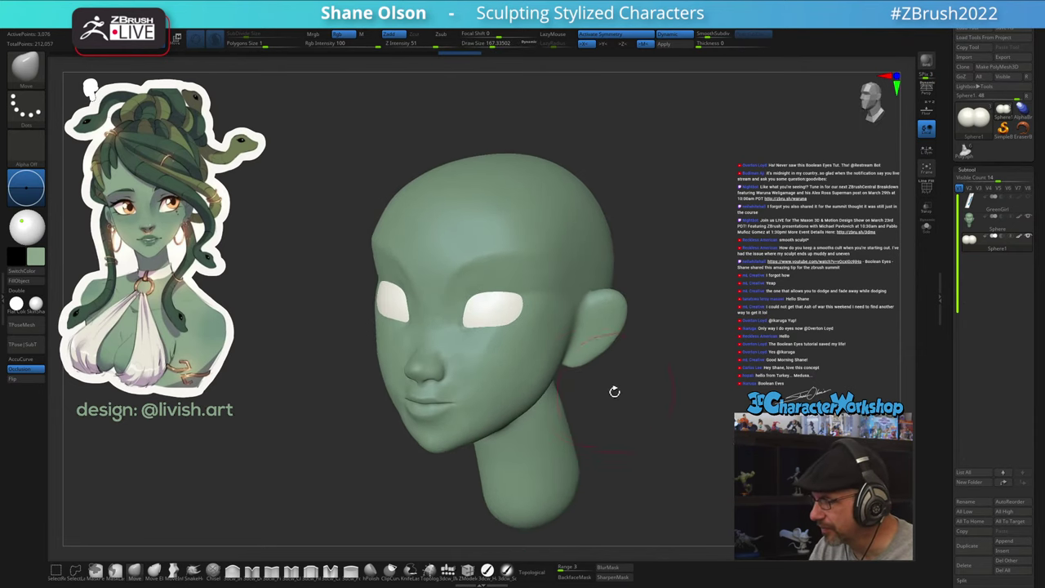
mouse_move(499, 383)
right_mouse_down()
mouse_move(529, 364)
mouse_move(504, 396)
right_mouse_up()
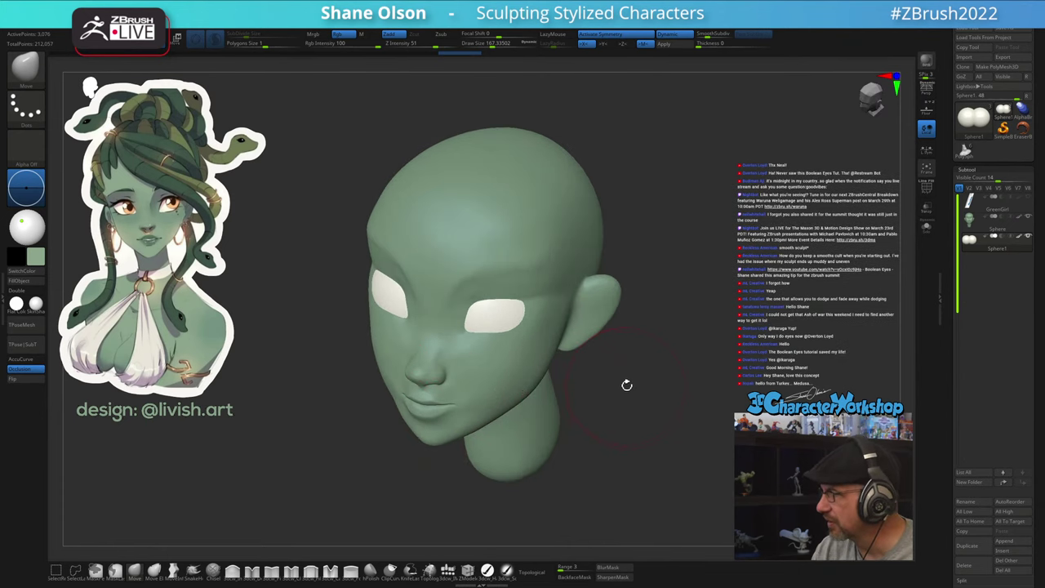
left_click_drag(625, 384, 378, 365)
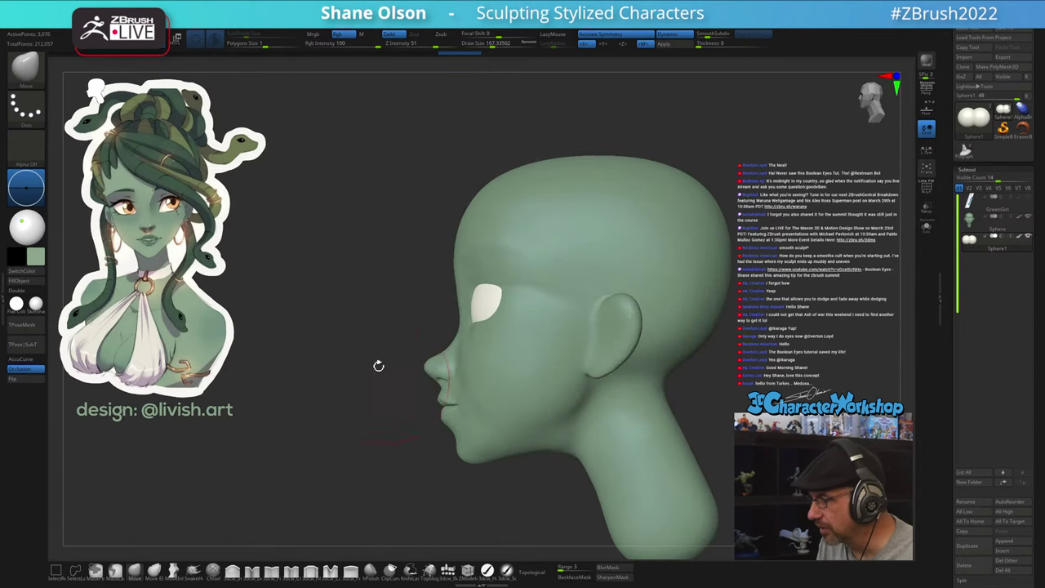
Move the eyes back into the head by about 0.012 in a close profile view and return to sculpting
left_click_drag(422, 280, 432, 288, "alt")
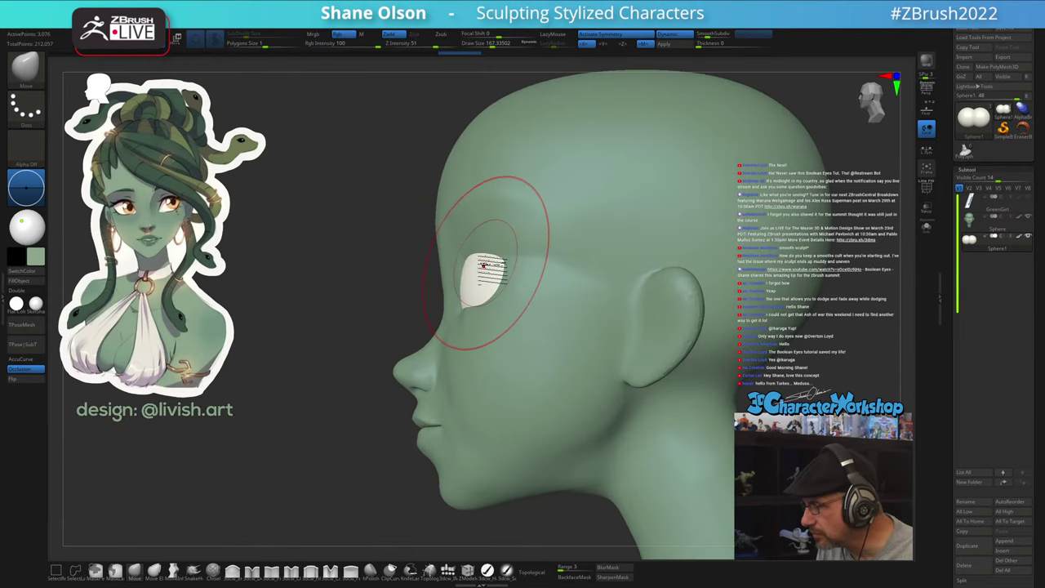
left_click_drag(356, 319, 337, 321, "alt")
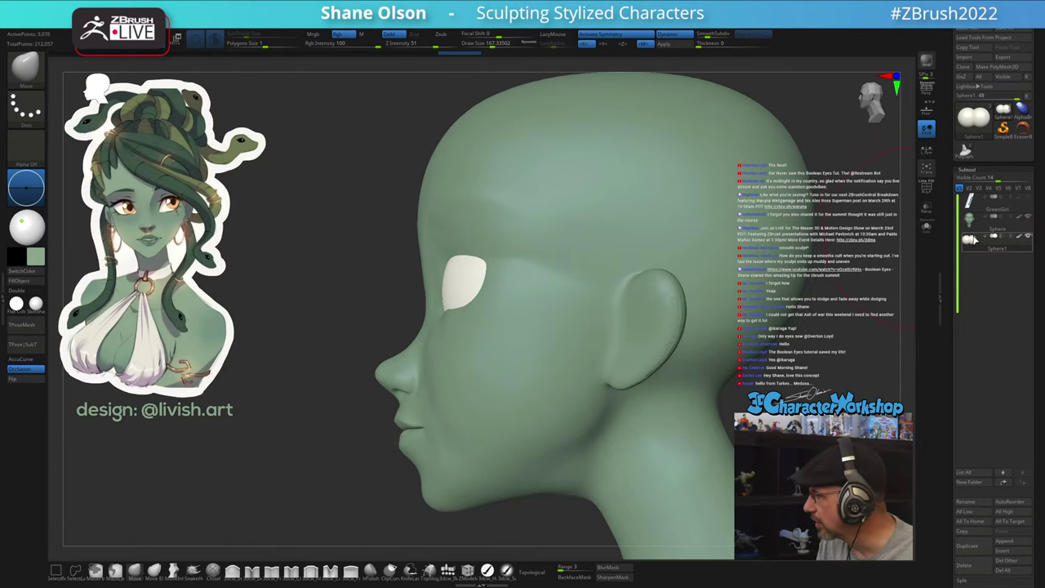
key("shift+f")
key("w")
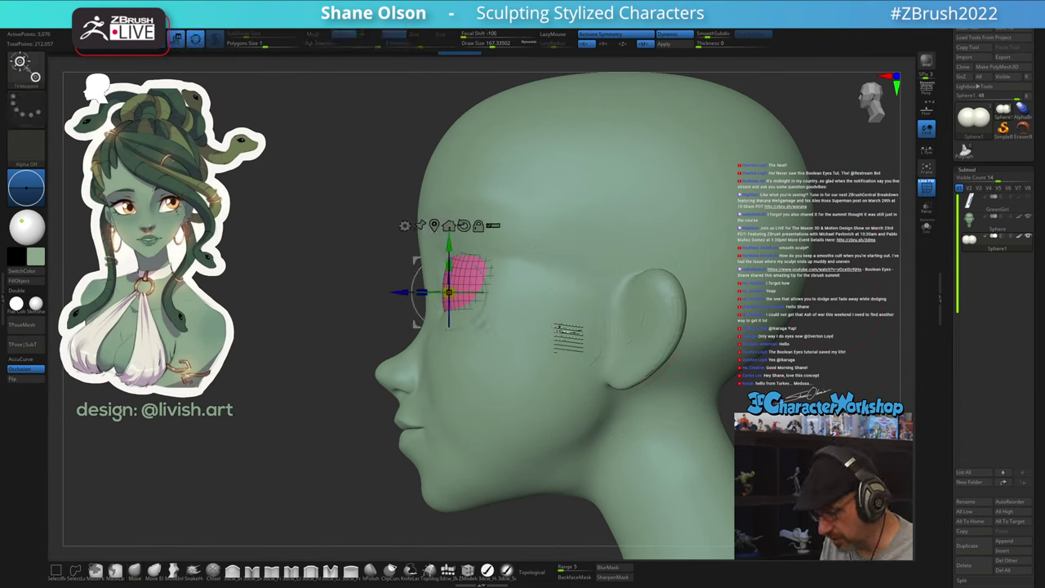
left_click_drag(395, 292, 399, 292)
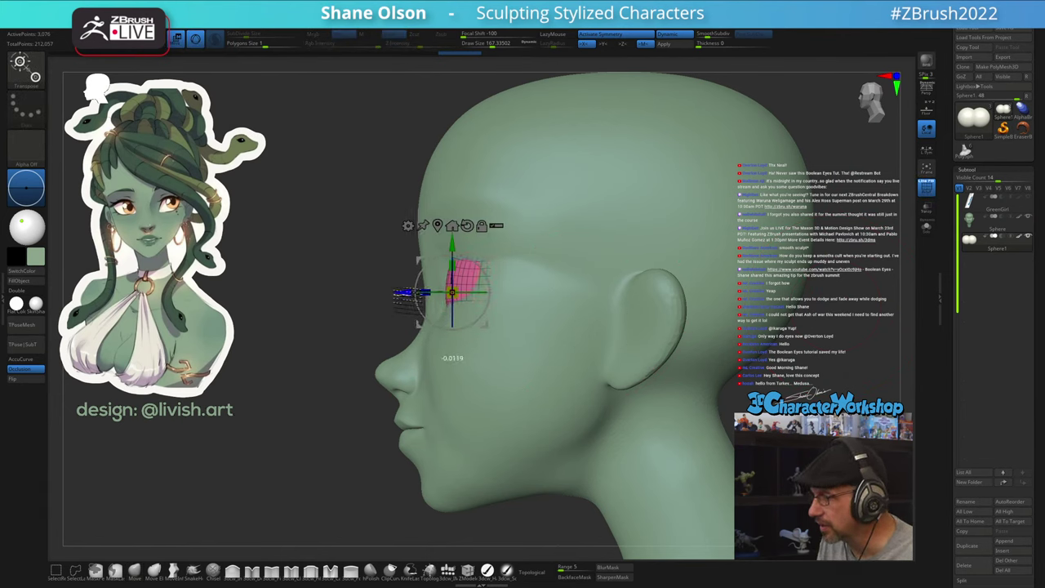
key("q")
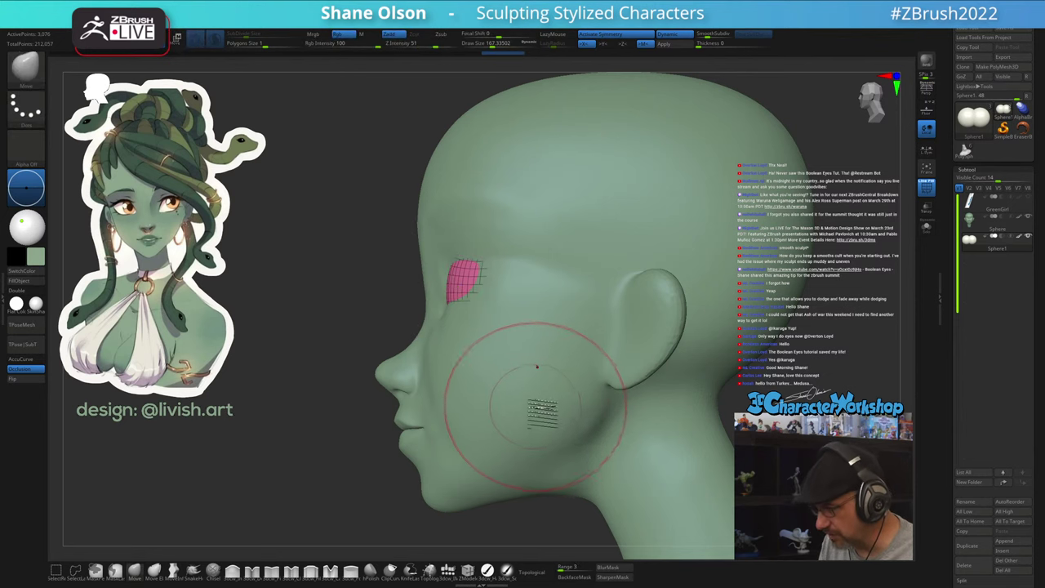
Reselect the head subtool and pull the edge of the eye opening back with the Move brush at a draw size of about 132
key("shift+f")
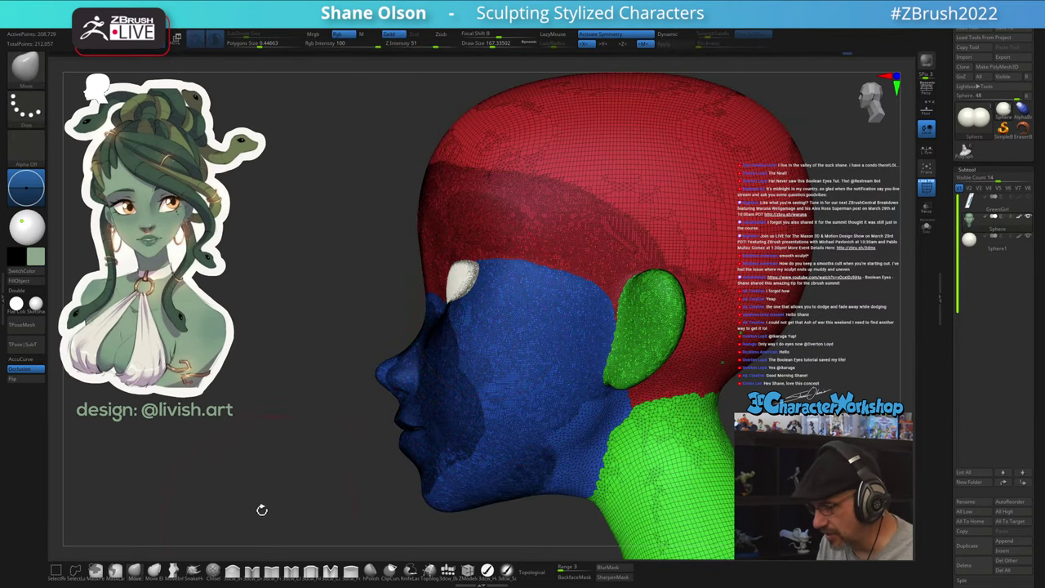
key("shift+f")
mouse_move(287, 392)
left_mouse_down()
mouse_move(309, 398)
mouse_move(292, 400)
left_mouse_up()
key("s")
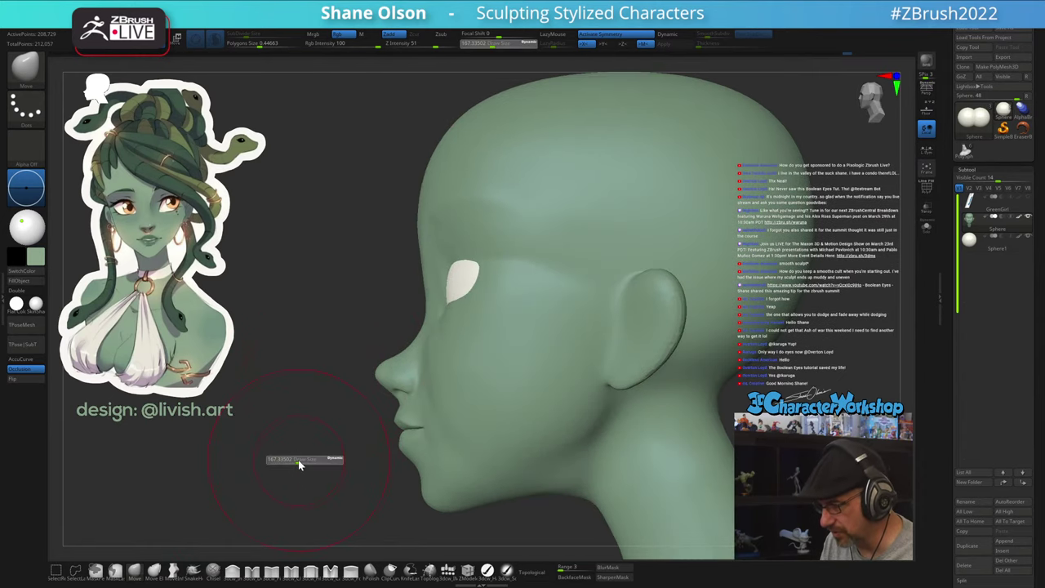
left_click_drag(299, 463, 295, 460)
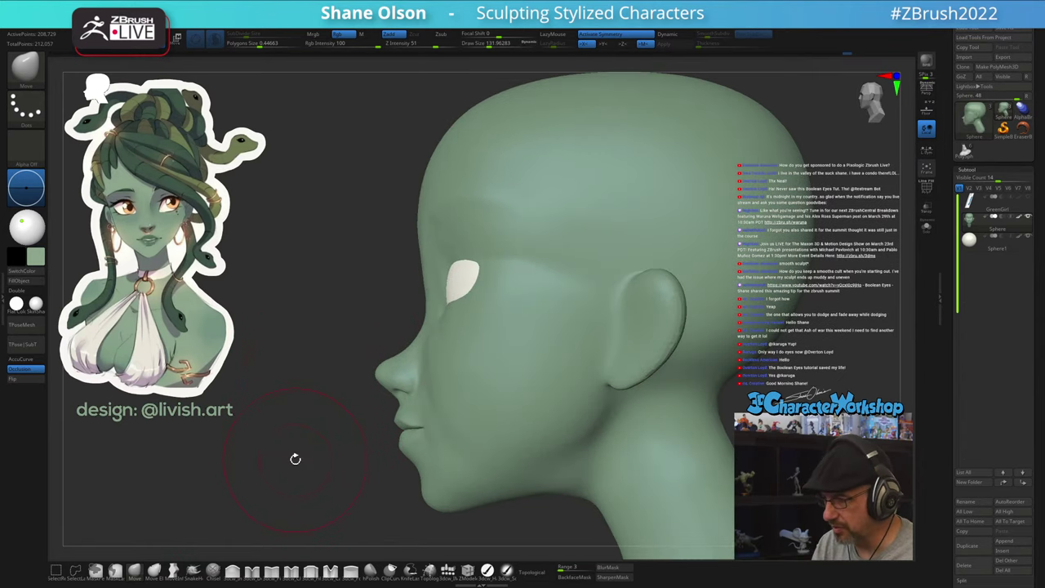
left_click_drag(462, 297, 471, 300)
Adjust the lower rim and outer side of the eye sockets with the Move brush, starting at a draw size of 112
mouse_move(479, 277)
right_mouse_down()
mouse_move(497, 269)
mouse_move(451, 285)
right_mouse_up()
key("s")
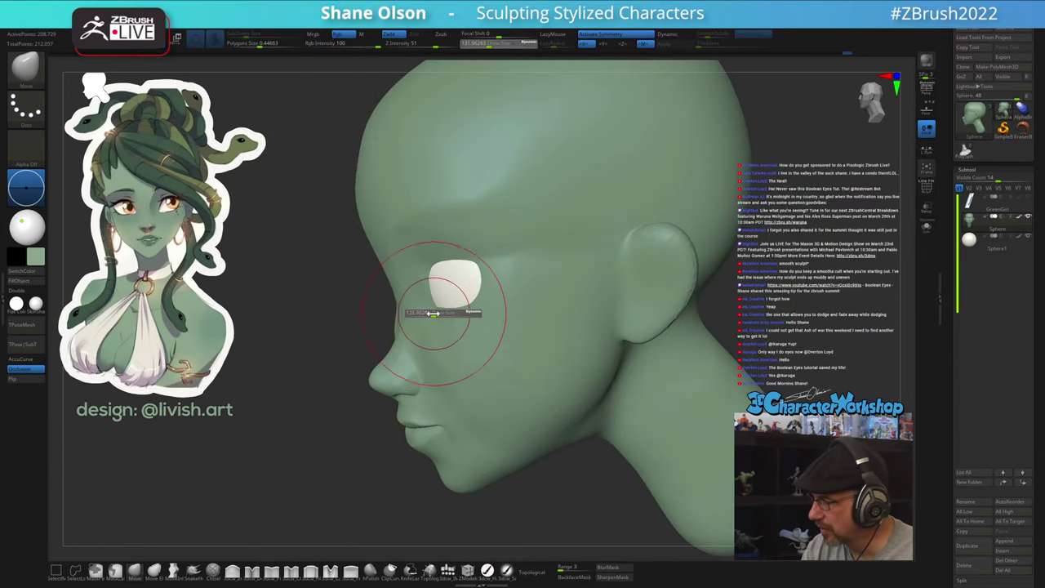
left_click_drag(433, 314, 430, 314)
left_click_drag(438, 305, 440, 312)
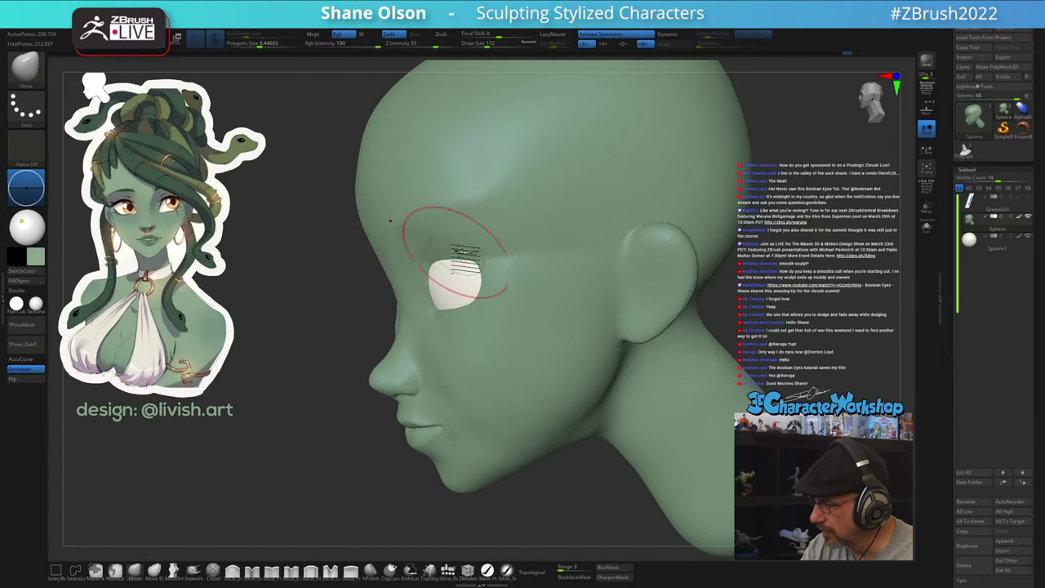
right_click_drag(468, 235, 461, 245)
right_click_drag(475, 289, 572, 298)
mouse_move(572, 298)
left_mouse_down()
mouse_move(555, 303)
mouse_move(563, 263)
left_mouse_up()
mouse_move(563, 263)
right_mouse_down()
mouse_move(572, 251)
mouse_move(558, 283)
mouse_move(590, 283)
right_mouse_up()
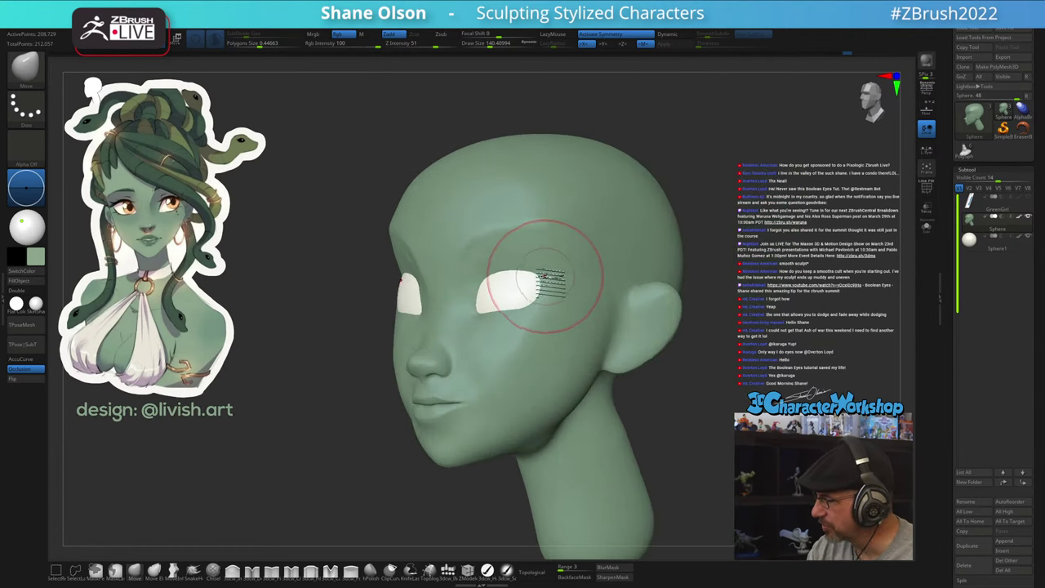
Reshape the outer corners of the eye openings with the Move brush at a draw size of about 101
key("s")
left_click_drag(559, 279, 553, 280)
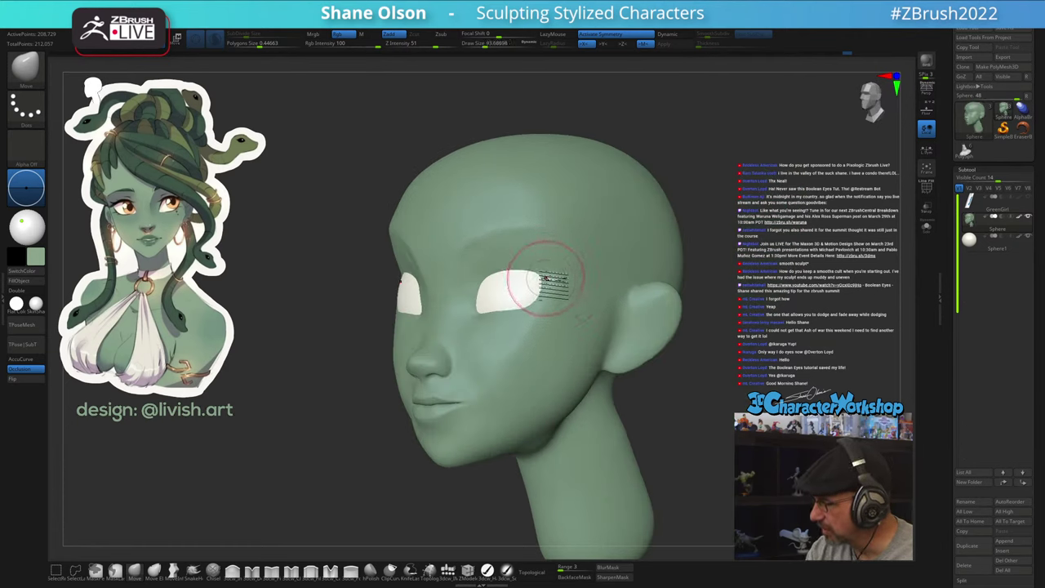
right_click_drag(546, 278, 508, 280)
key("s")
left_click_drag(545, 279, 545, 279)
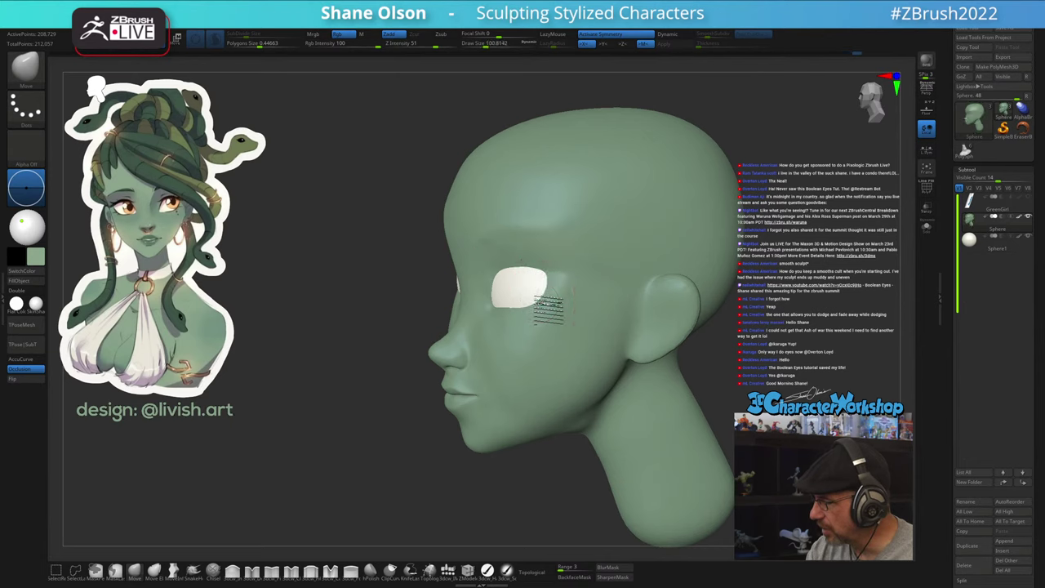
right_click_drag(543, 313, 570, 310)
left_click_drag(537, 331, 508, 334)
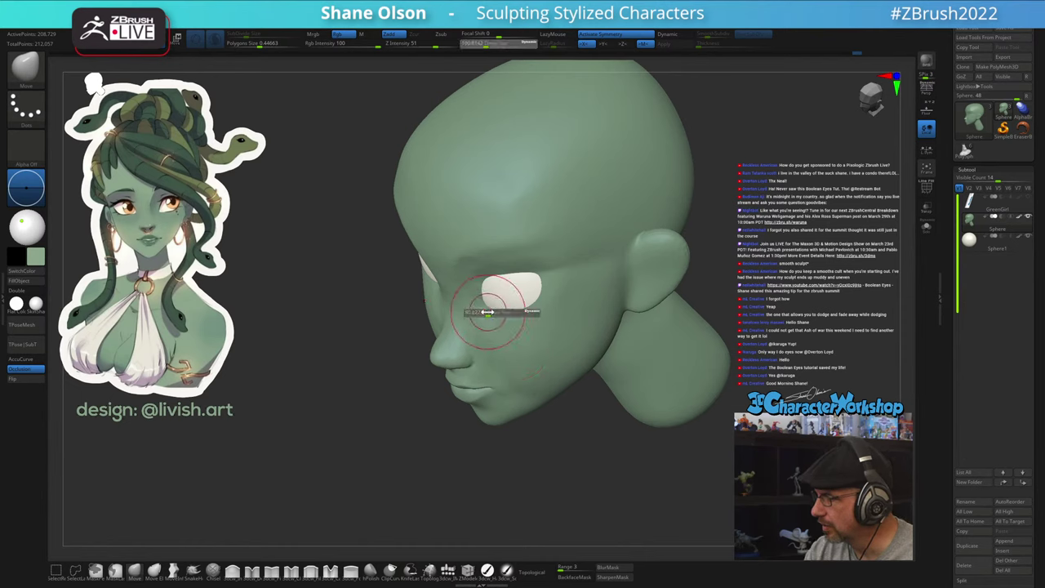
Shape the lower eyelid line and the upper cheek below the eyes with the Move brush, working from above and three-quarter views
right_click_drag(533, 335, 521, 316)
key("s")
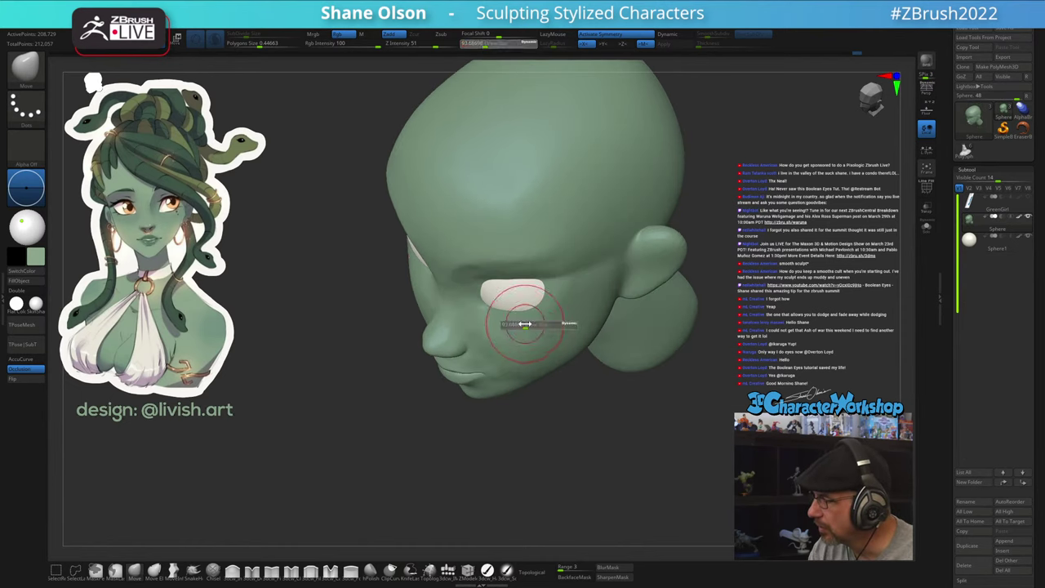
left_click_drag(521, 316, 523, 316)
mouse_move(537, 331)
right_mouse_down()
mouse_move(520, 333)
mouse_move(521, 344)
right_mouse_up()
key("s")
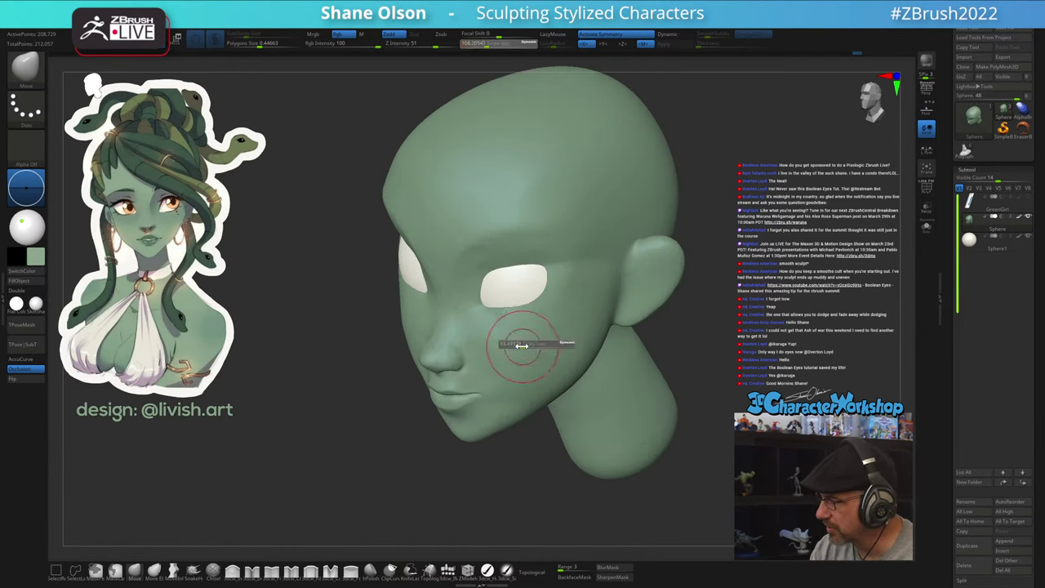
left_click_drag(521, 345, 489, 331)
Refine the eye opening contour with the Move brush at a draw size of about 54 and smooth the surface between eye and brow
right_click_drag(541, 349, 530, 314)
key("s")
left_click_drag(508, 294, 488, 268)
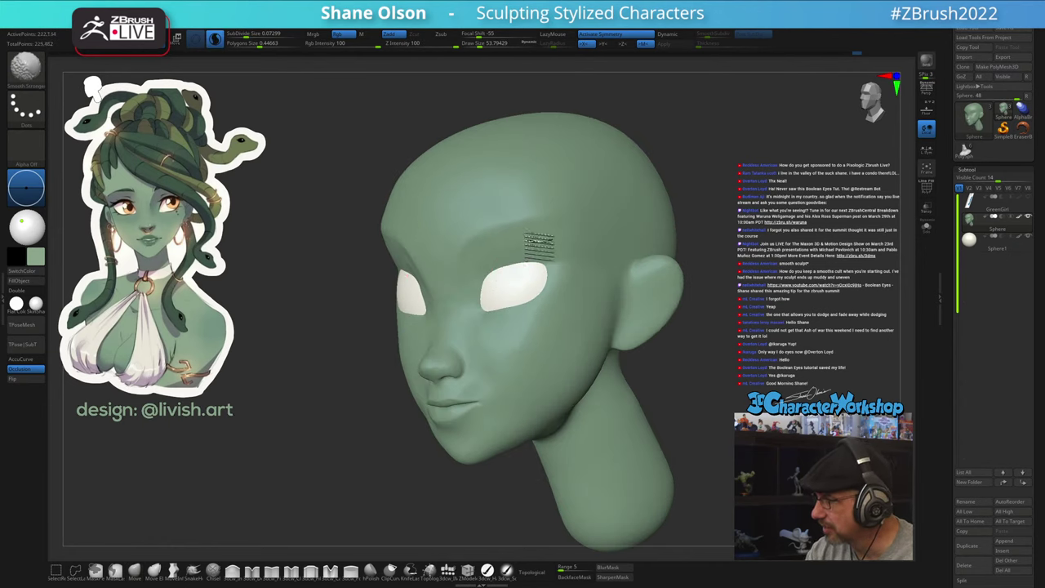
left_click_drag(551, 247, 594, 245, "shift")
right_click_drag(587, 278, 599, 275, "shift")
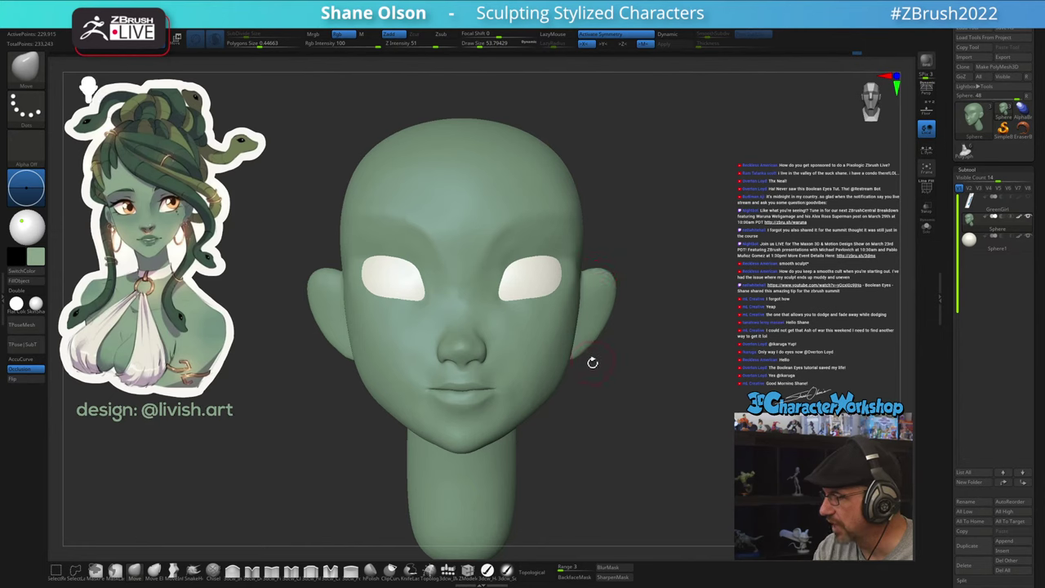
Adjust the lower outer edge of the eye openings with the Move brush at a draw size of 112
right_click_drag(592, 361, 578, 362)
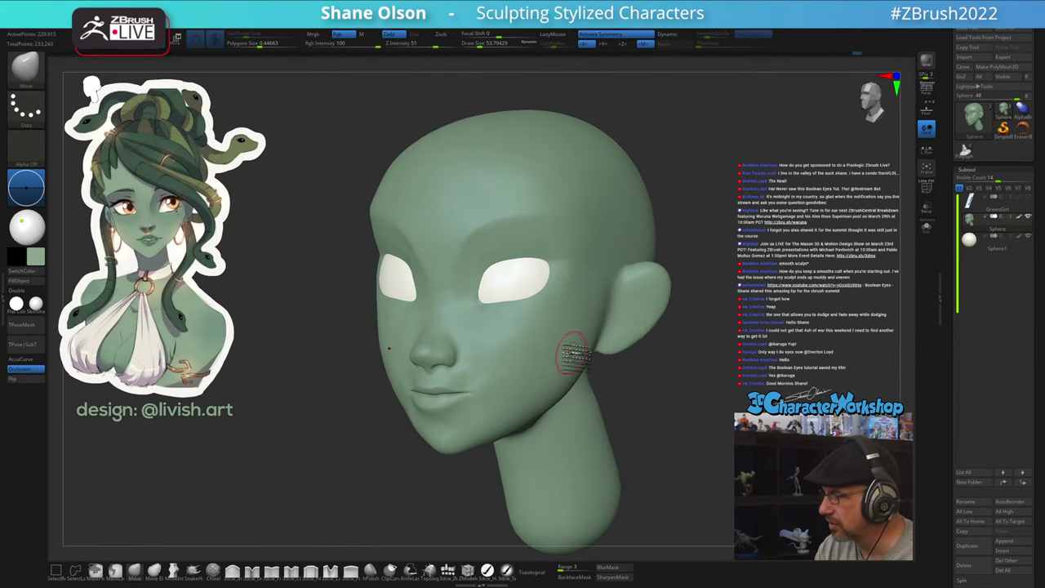
key("s")
left_click_drag(515, 315, 516, 314)
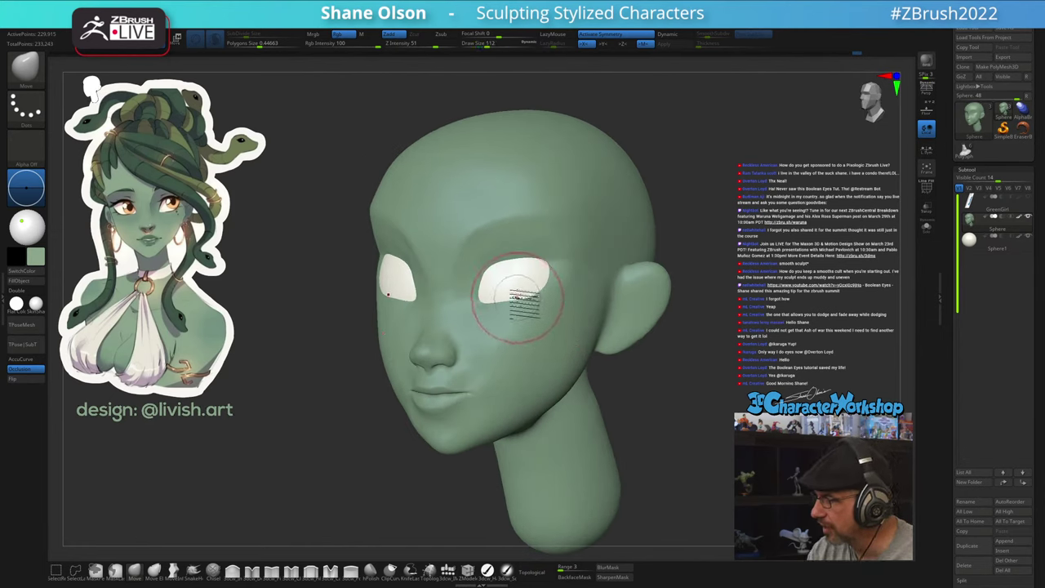
right_click_drag(518, 300, 514, 292)
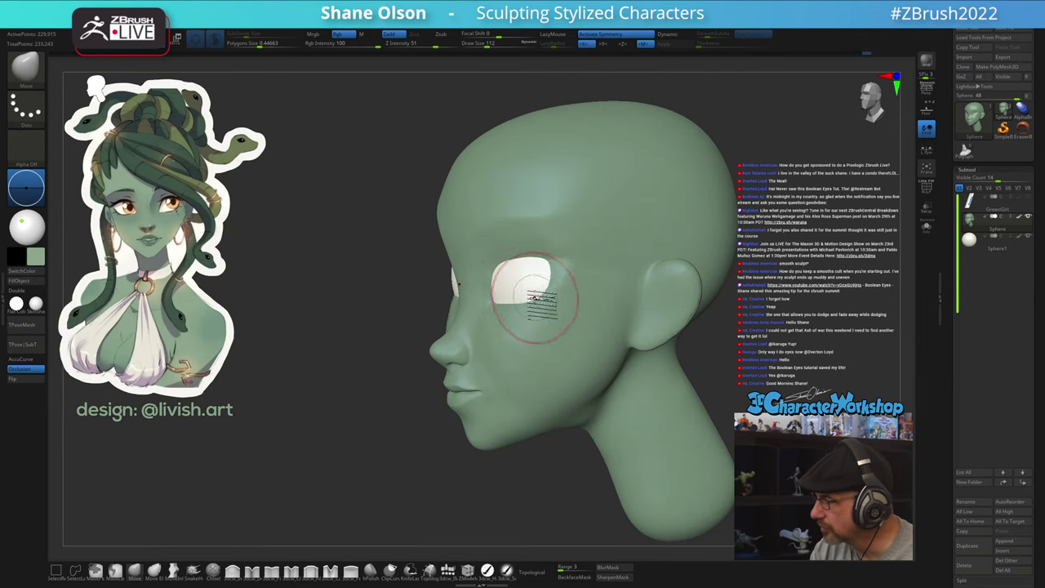
Push the eye openings into a more slanted almond shape with the Move brush at a draw size of about 74
right_click_drag(535, 298, 493, 288)
key("s")
mouse_move(496, 294)
left_mouse_down()
mouse_move(486, 299)
mouse_move(490, 261)
left_mouse_up()
mouse_move(533, 276)
right_mouse_down()
mouse_move(548, 285)
mouse_move(542, 298)
right_mouse_up()
right_click_drag(531, 348, 513, 379, "ctrl")
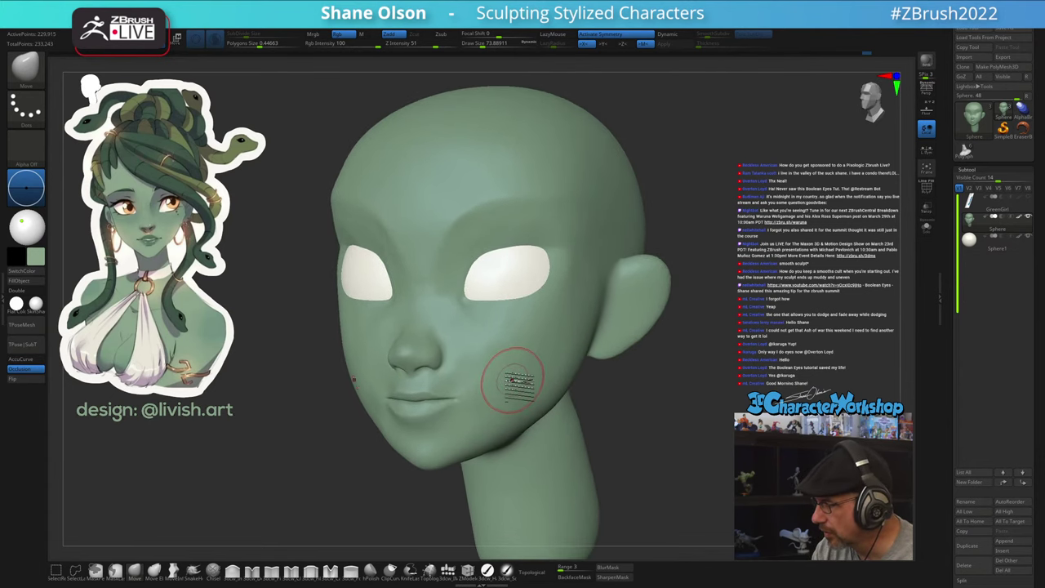
Switch to the 3dcw_Fill brush, turn off Sculptris Pro and fill the area beside the mouth corners at a draw size of about 37
key("s")
left_click_drag(511, 388, 474, 396)
left_click(311, 571)
key("s")
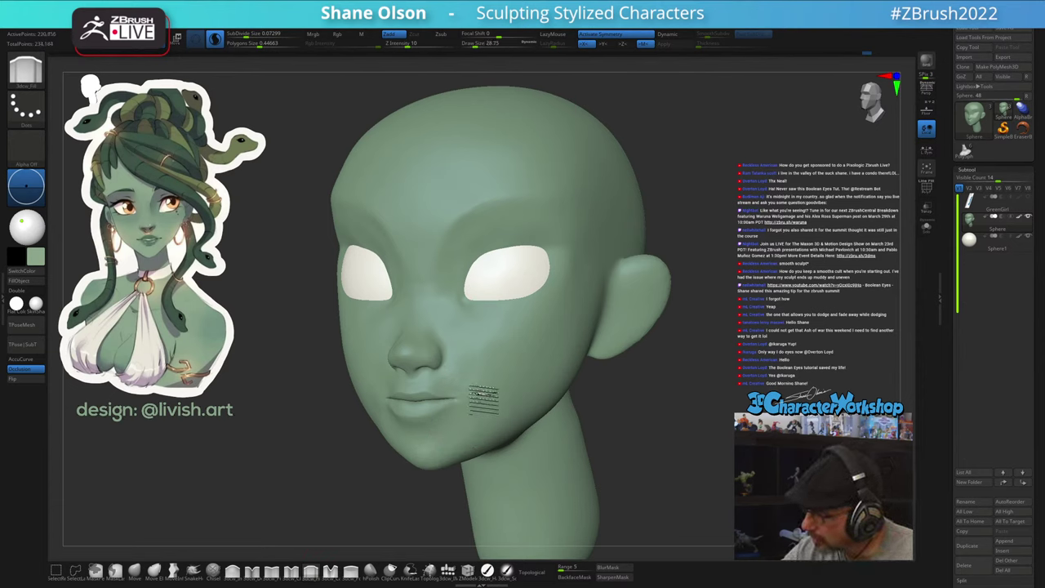
left_click(219, 41)
key("s")
left_click_drag(490, 397, 472, 383)
key("s")
left_click_drag(457, 387, 450, 379)
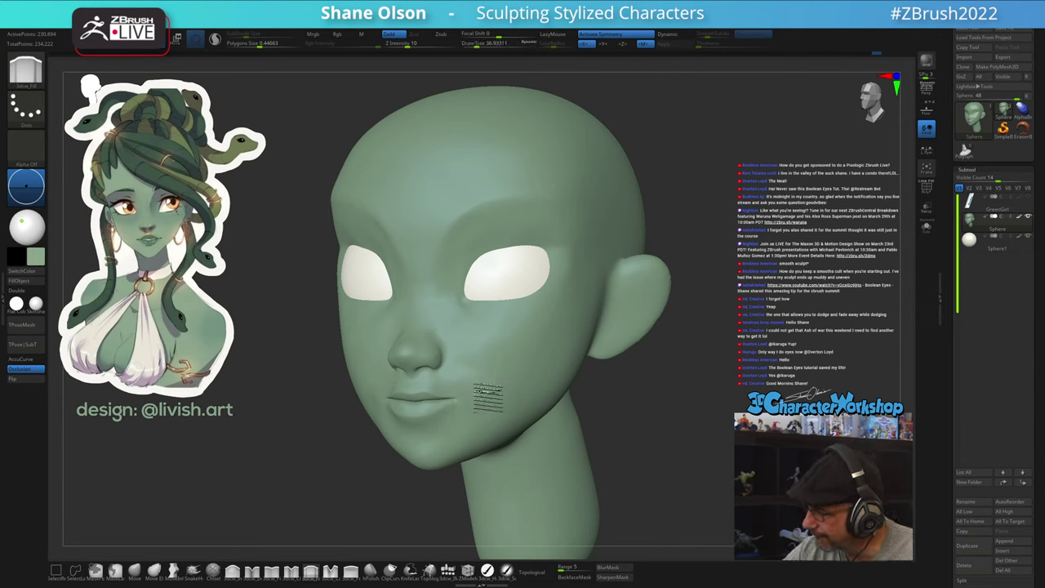
key("ctrl")
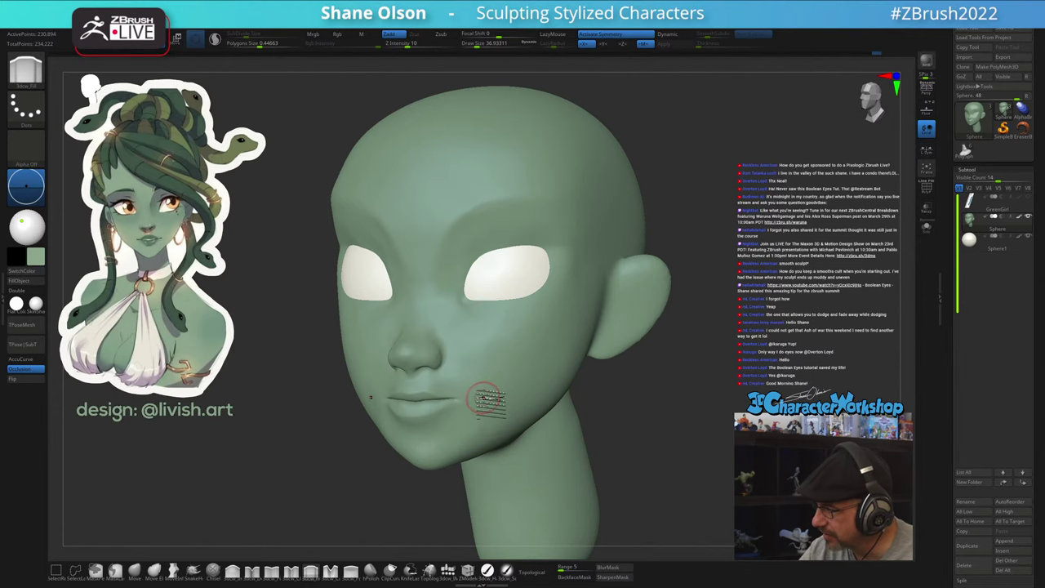
Smooth the area beside the mouth corners and fill it with the 3dcw_Fill brush, ending at a draw size of about 27
mouse_move(483, 398)
right_mouse_down()
mouse_move(526, 392)
mouse_move(511, 390)
mouse_move(492, 349)
right_mouse_up()
key("shift")
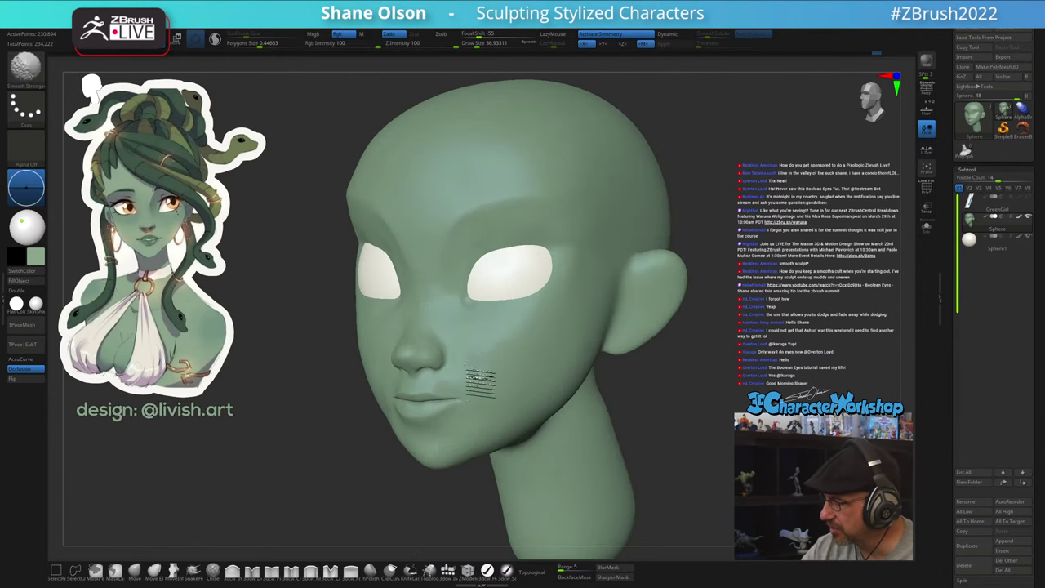
key("s")
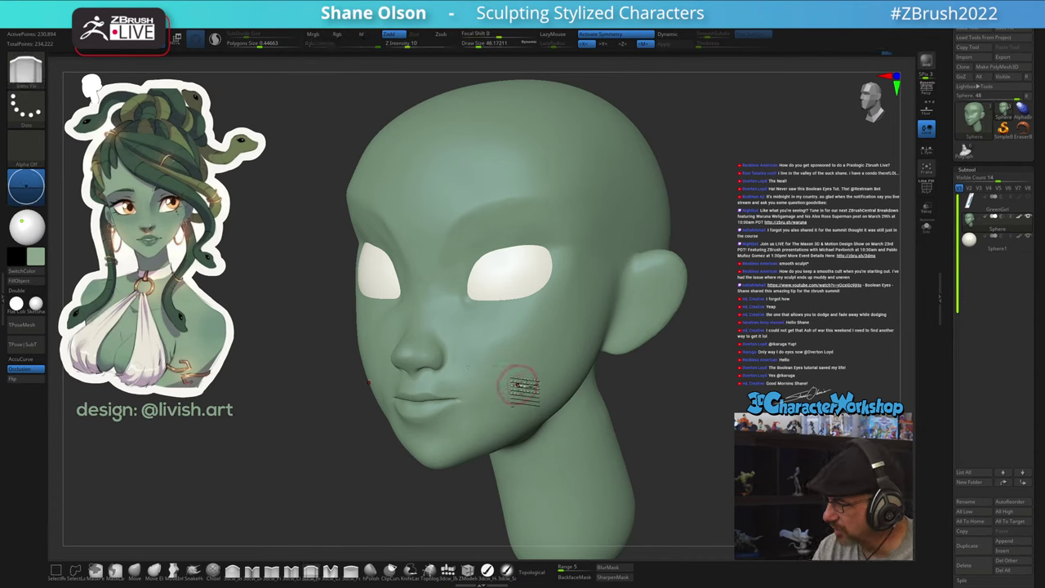
right_click_drag(523, 387, 556, 387)
mouse_move(528, 387)
right_mouse_down()
mouse_move(508, 398)
mouse_move(490, 378)
right_mouse_up()
key("s")
key("s")
left_click_drag(470, 392, 467, 391)
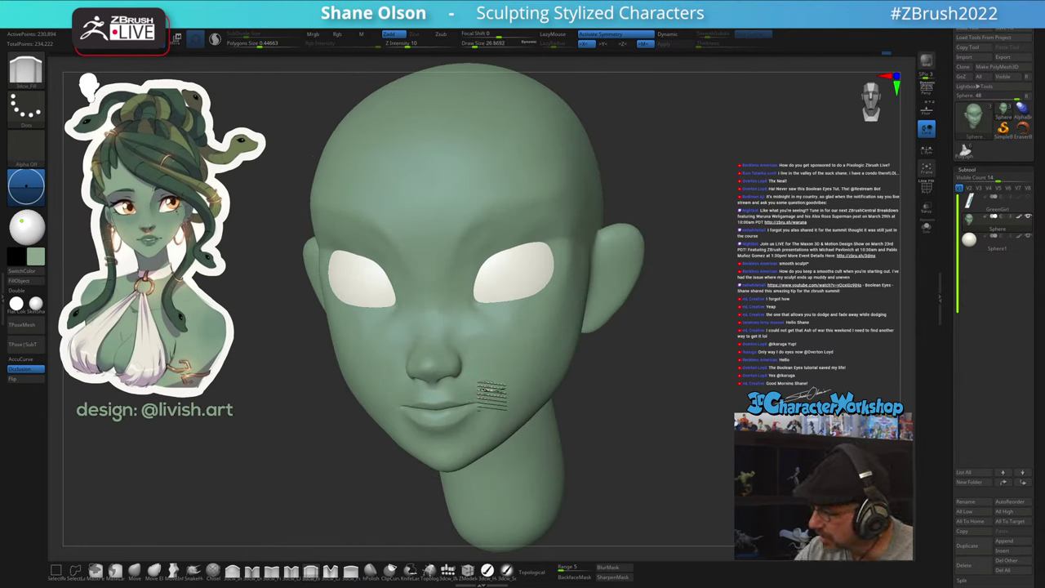
Fill the crease between nose and mouth corner at a draw size of about 27 and smooth the lower cheek
mouse_move(525, 373)
right_mouse_down()
mouse_move(534, 362)
mouse_move(479, 396)
right_mouse_up()
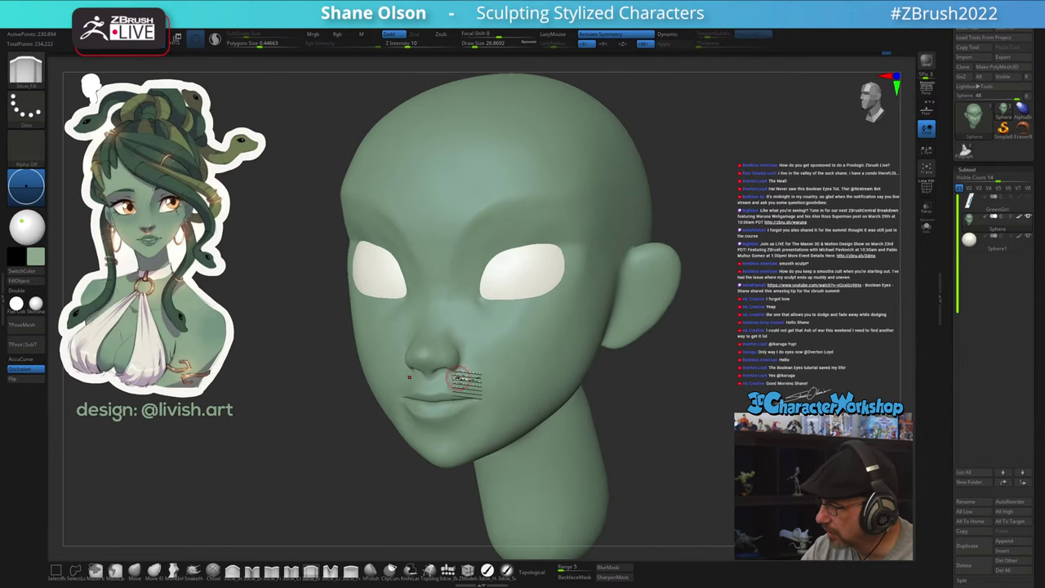
mouse_move(458, 378)
left_mouse_down()
mouse_move(480, 366)
mouse_move(473, 374)
left_mouse_up()
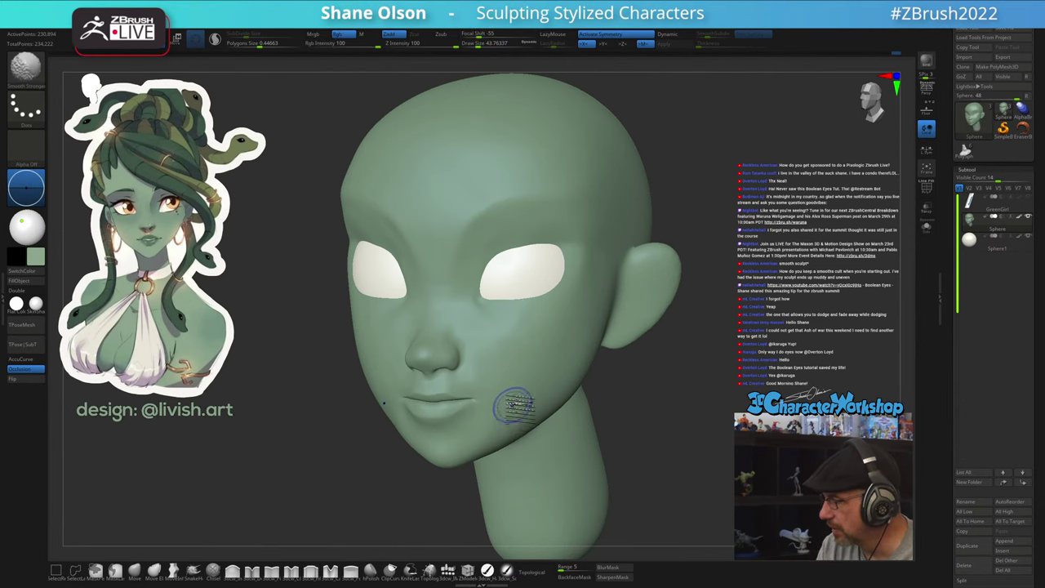
mouse_move(514, 405)
left_mouse_down("shift")
mouse_move(509, 420)
mouse_move(531, 379)
left_mouse_up("shift")
Fill the cheeks below the eye openings with the 3dcw_Fill brush at a draw size of about 65
right_click_drag(539, 374, 537, 364)
key("]")
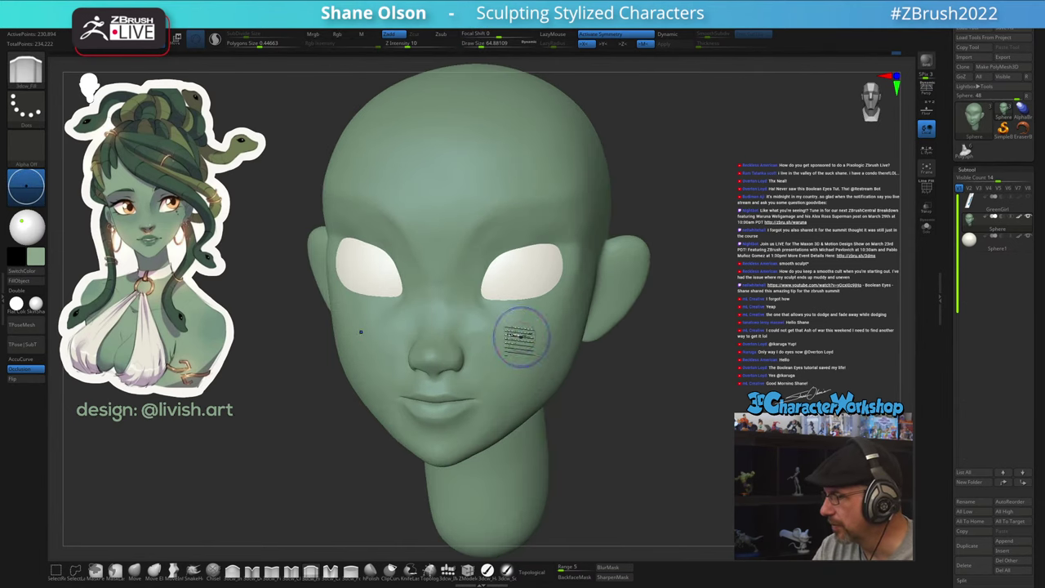
mouse_move(521, 336)
left_mouse_down()
mouse_move(498, 325)
mouse_move(536, 329)
left_mouse_up()
mouse_move(552, 329)
right_mouse_down()
mouse_move(574, 336)
mouse_move(559, 333)
mouse_move(545, 358)
mouse_move(552, 367)
mouse_move(563, 325)
mouse_move(527, 359)
mouse_move(492, 352)
mouse_move(559, 350)
mouse_move(538, 404)
right_mouse_up()
Adjust the side contour of the face with the Move brush at a draw size of about 120
left_click(136, 570)
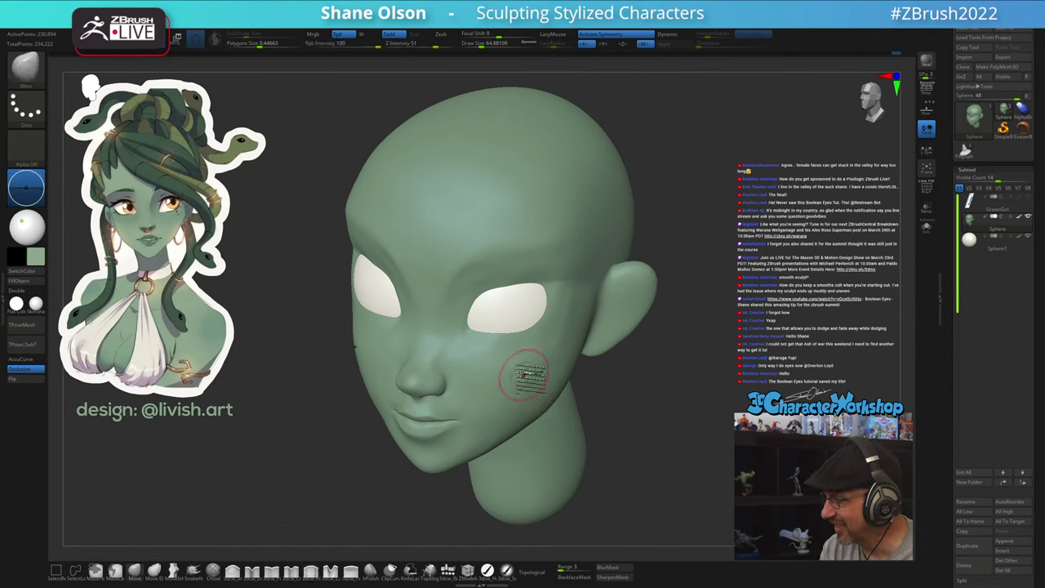
mouse_move(542, 373)
right_mouse_down()
mouse_move(514, 379)
mouse_move(541, 367)
right_mouse_up()
key("bracketright")
key("bracketright")
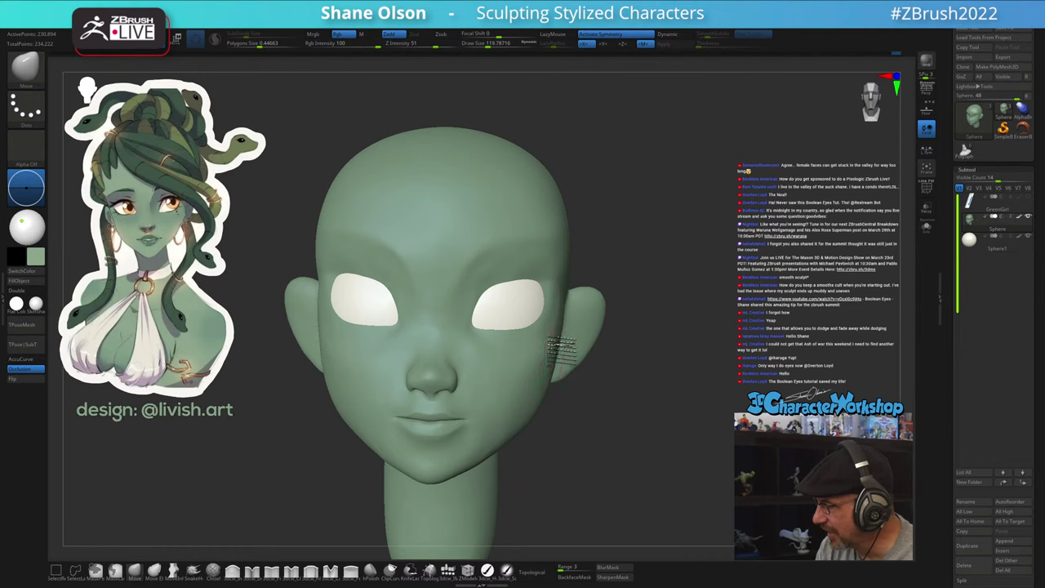
mouse_move(531, 387)
right_mouse_down()
mouse_move(495, 373)
mouse_move(538, 372)
right_mouse_up()
Refine the eye area with the Move brush at draw sizes of about 77 and 71 and smooth the brow, cheek and jaw
key("bracketleft")
key("bracketleft")
key("bracketleft")
key("bracketleft")
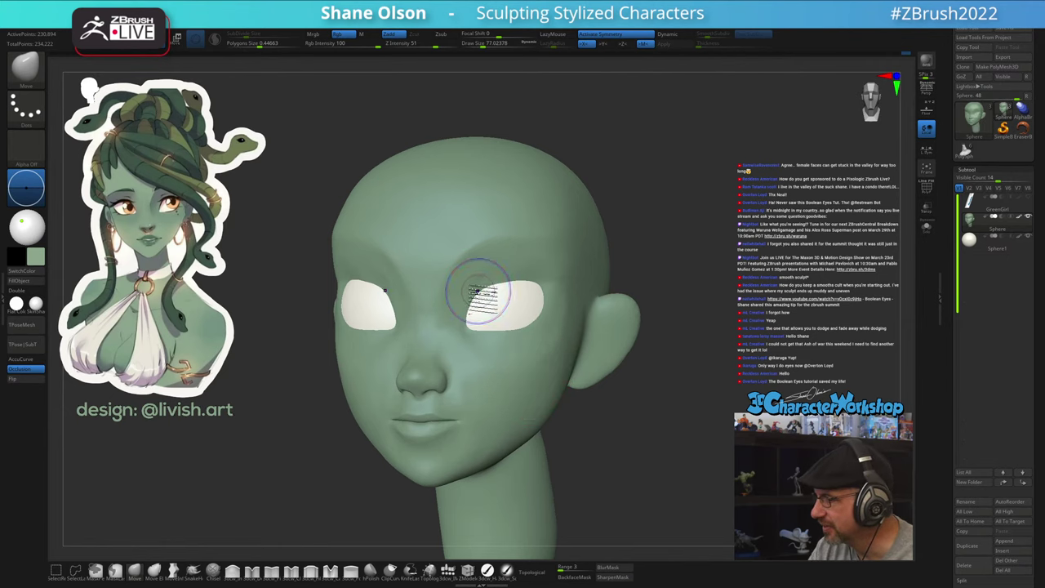
mouse_move(473, 291)
left_mouse_down("shift")
mouse_move(491, 268)
mouse_move(524, 267)
left_mouse_up("shift")
right_click_drag(529, 272, 536, 272)
key("s")
mouse_move(504, 282)
left_mouse_down()
mouse_move(539, 262)
mouse_move(552, 298)
left_mouse_up()
left_click_drag(555, 347, 539, 371, "shift")
mouse_move(482, 348)
left_mouse_down("shift")
mouse_move(469, 341)
mouse_move(532, 368)
left_mouse_up("shift")
left_click_drag(521, 418, 506, 434, "shift")
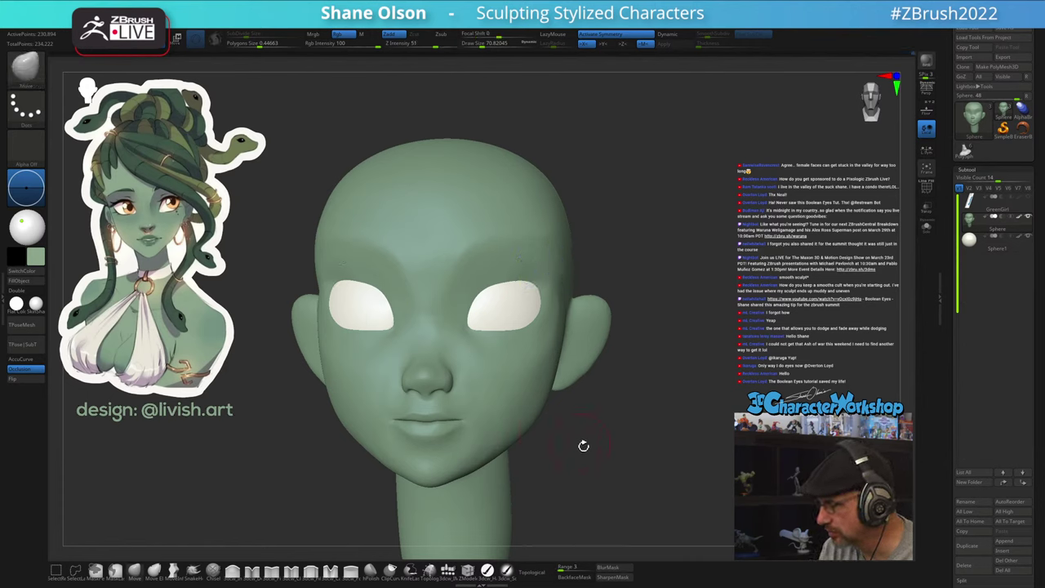
Display the polyframe to examine the mesh and polygroups where the jaw meets the neck, and hide it again
mouse_move(583, 446)
left_mouse_down()
mouse_move(602, 463)
mouse_move(641, 448)
mouse_move(620, 466)
left_mouse_up()
mouse_move(621, 466)
right_mouse_down("alt")
mouse_move(552, 462)
mouse_move(571, 461)
right_mouse_up("alt")
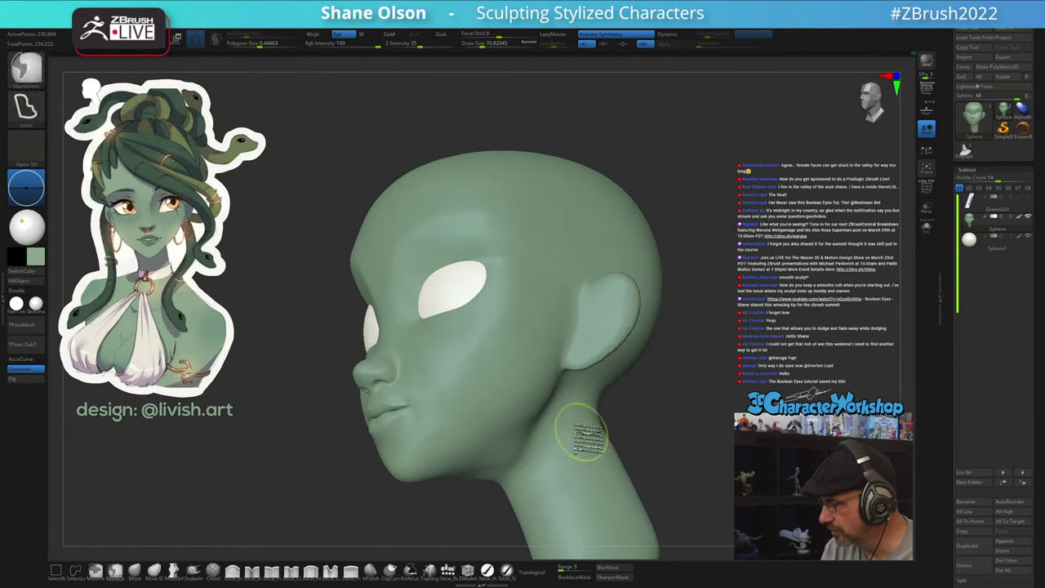
key("shift+f")
key("shift+f")
right_click_drag(571, 466, 559, 434, "alt")
key("shift+f")
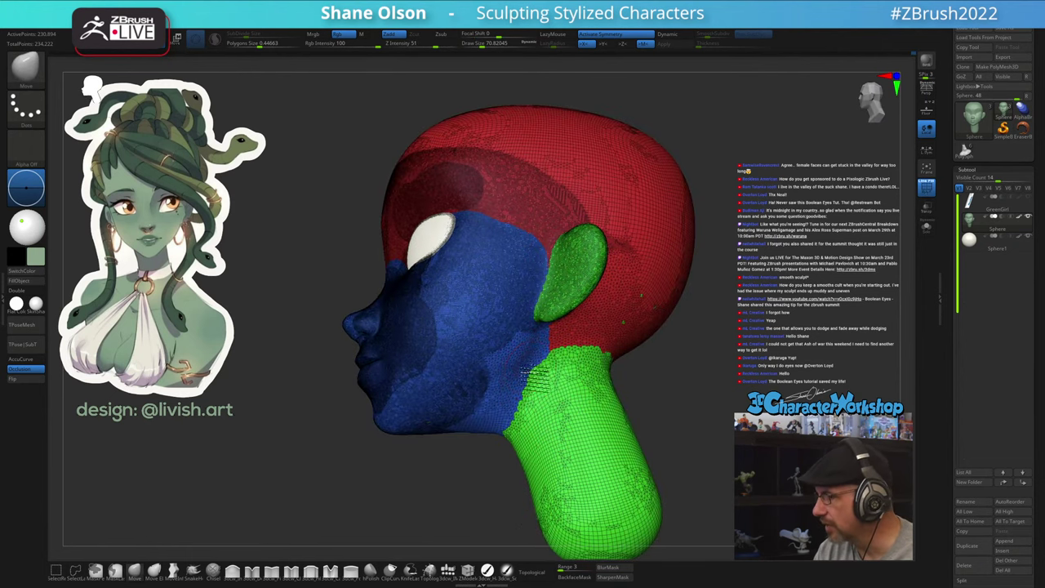
right_click_drag(534, 378, 519, 409, "ctrl")
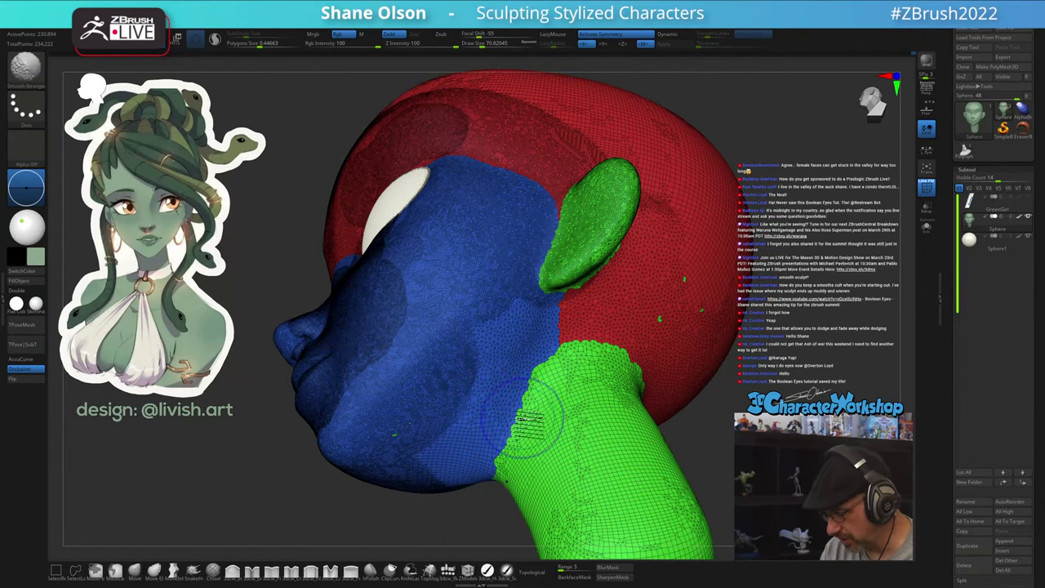
key("shift+f")
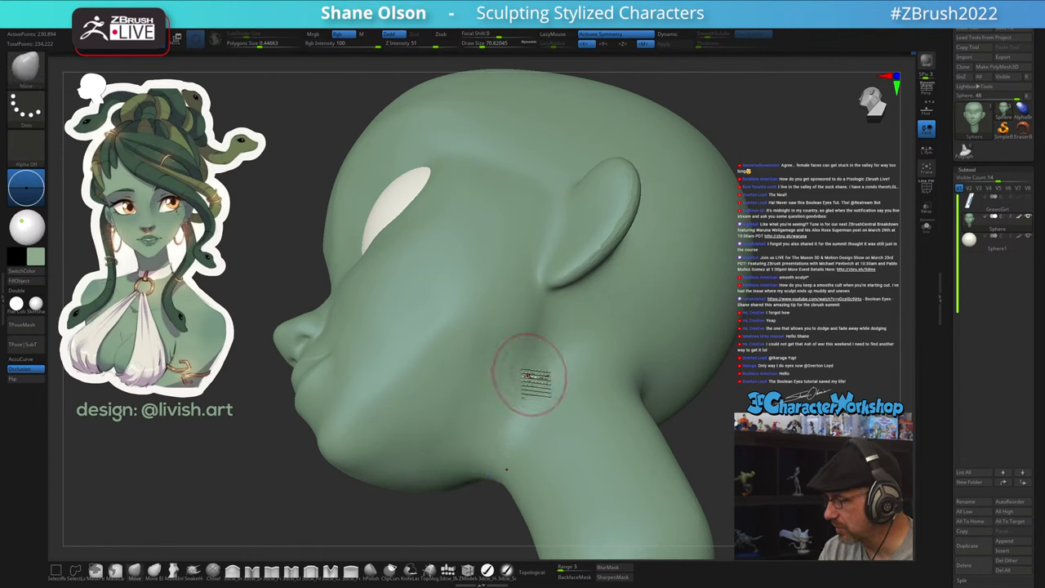
mouse_move(531, 375)
right_mouse_down()
mouse_move(491, 419)
mouse_move(527, 403)
right_mouse_up()
right_click_drag(526, 403, 499, 398, "alt")
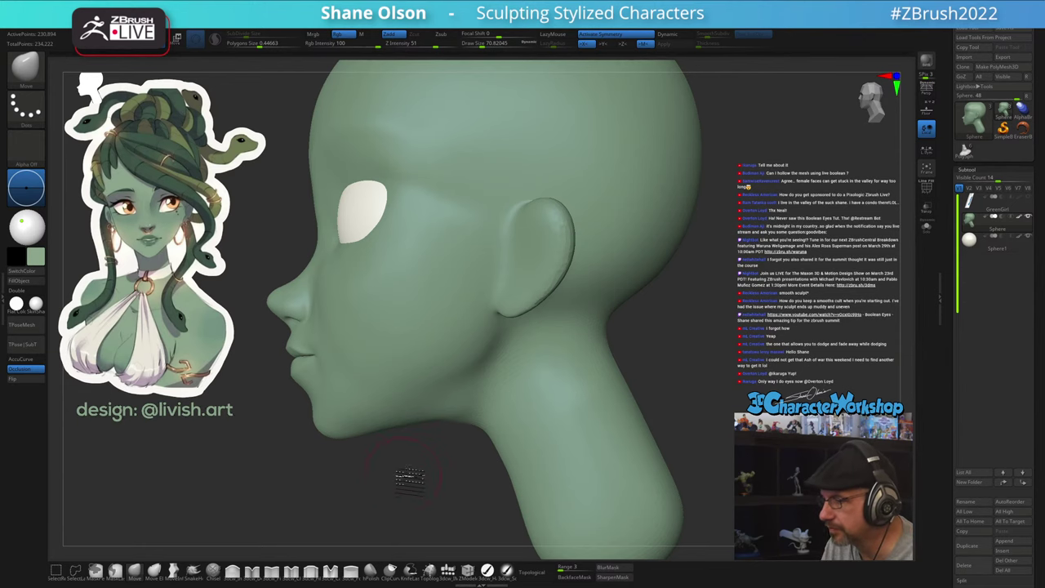
Adjust the lower face and the area around the nostrils with the Move brush at a draw size of about 54
right_click_drag(405, 477, 710, 377)
right_click_drag(709, 377, 692, 403, "alt")
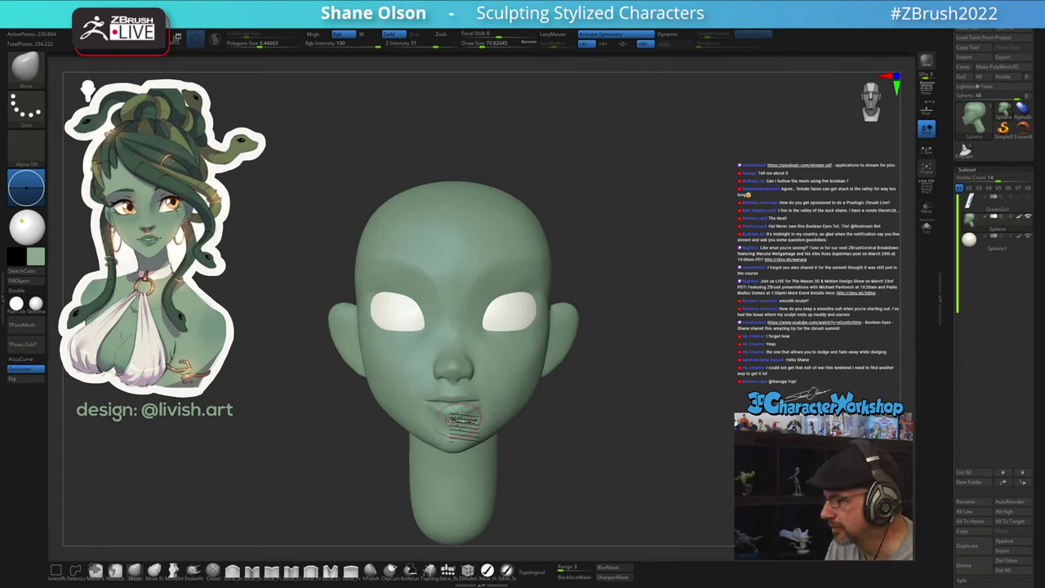
key("s")
left_click_drag(550, 415, 546, 416)
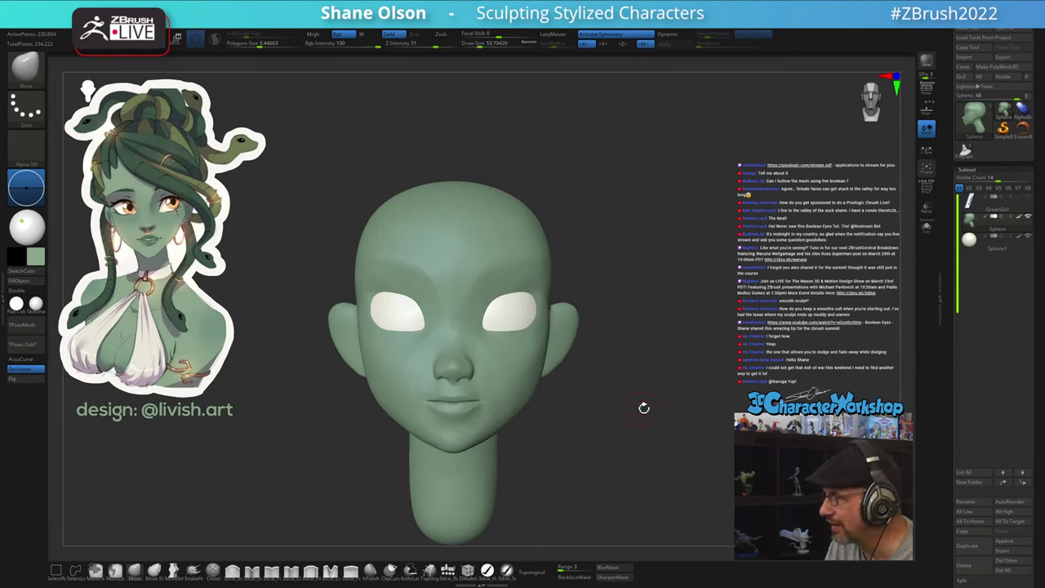
mouse_move(525, 412)
right_mouse_down()
mouse_move(532, 424)
mouse_move(567, 413)
mouse_move(578, 421)
mouse_move(525, 418)
right_mouse_up()
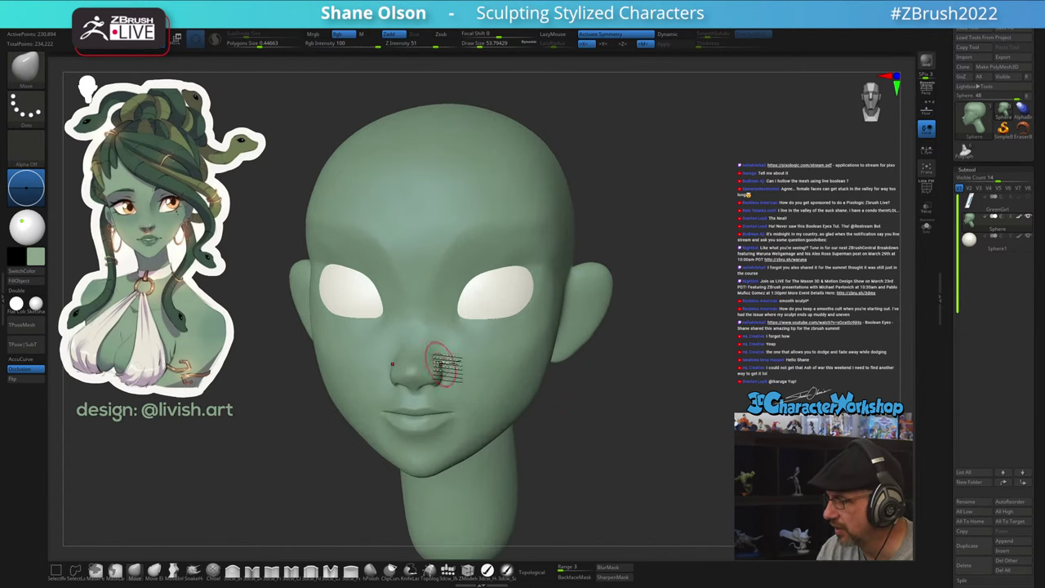
right_click_drag(443, 367, 447, 340)
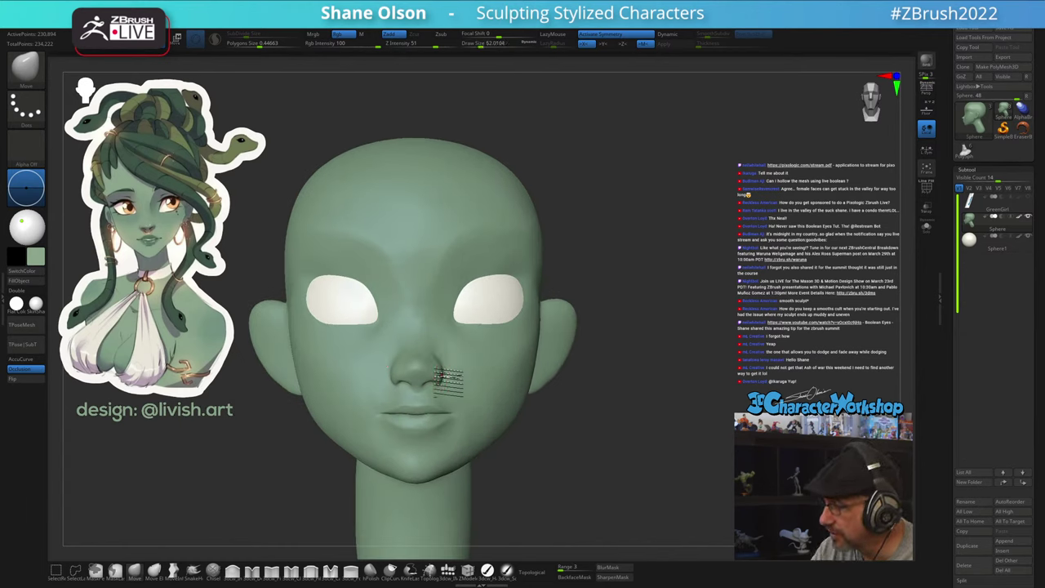
mouse_move(454, 352)
right_mouse_down()
mouse_move(447, 343)
mouse_move(435, 361)
mouse_move(457, 351)
mouse_move(447, 371)
right_mouse_up()
Shape the side of the nose with the Move brush, reducing the draw size to about 39, and smooth it toward the tip
key("s")
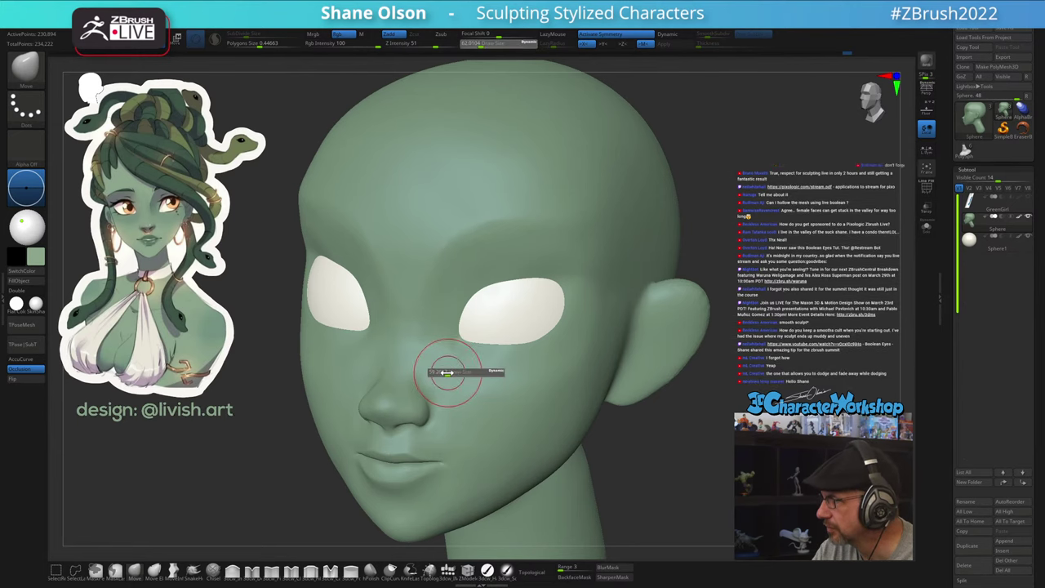
left_click_drag(452, 373, 446, 372)
right_click_drag(446, 369, 439, 375)
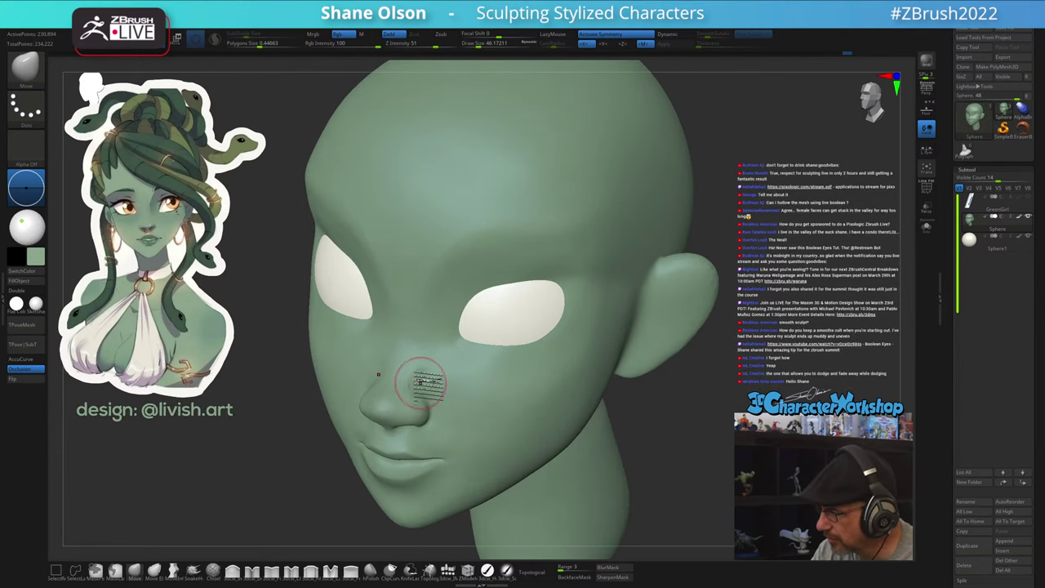
key("s")
left_click_drag(421, 381, 417, 381)
left_click_drag(413, 385, 405, 390, "shift")
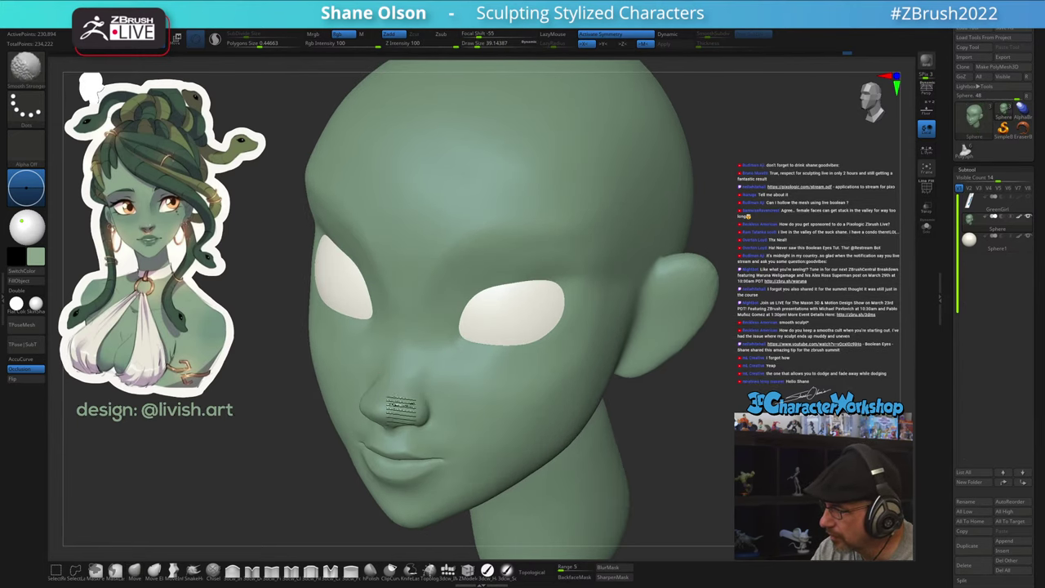
Refine the nose wings with the Move brush at a draw size of about 49 and smooth the nose side at about 35
mouse_move(451, 354)
right_mouse_down()
mouse_move(462, 343)
mouse_move(435, 379)
mouse_move(406, 367)
right_mouse_up()
key("s")
left_click_drag(402, 374, 406, 374)
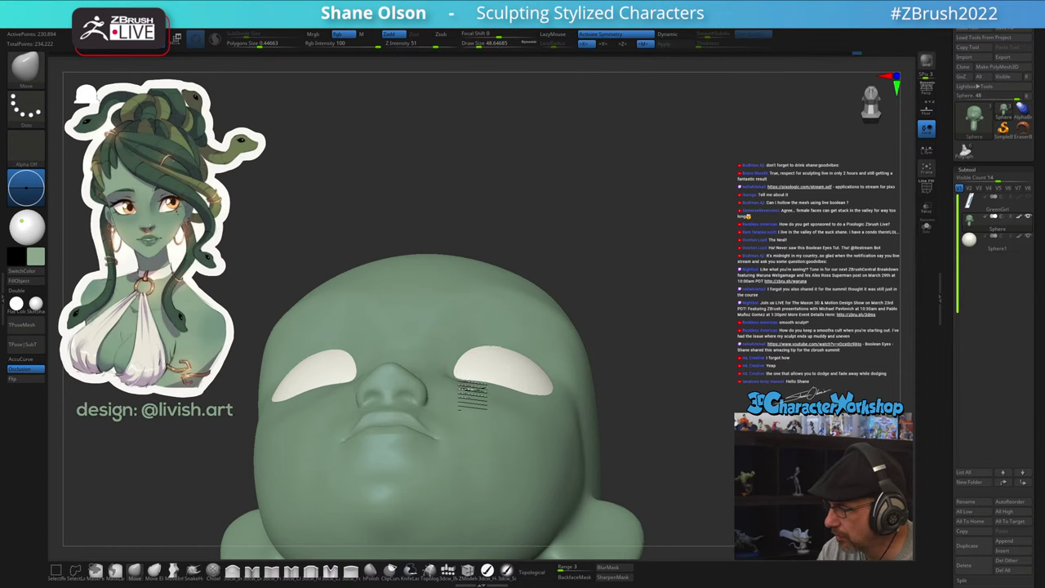
mouse_move(466, 389)
right_mouse_down()
mouse_move(456, 432)
mouse_move(417, 403)
right_mouse_up()
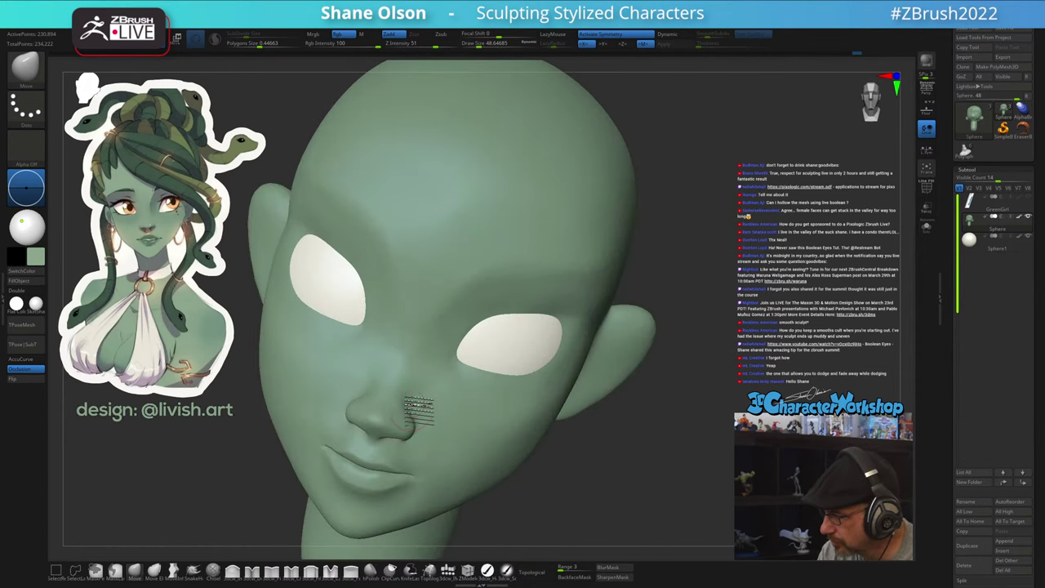
mouse_move(507, 424)
right_mouse_down()
mouse_move(481, 415)
mouse_move(497, 411)
mouse_move(433, 425)
mouse_move(456, 384)
mouse_move(441, 417)
mouse_move(433, 393)
mouse_move(415, 398)
right_mouse_up()
key("[")
left_click_drag(420, 394, 408, 381, "shift")
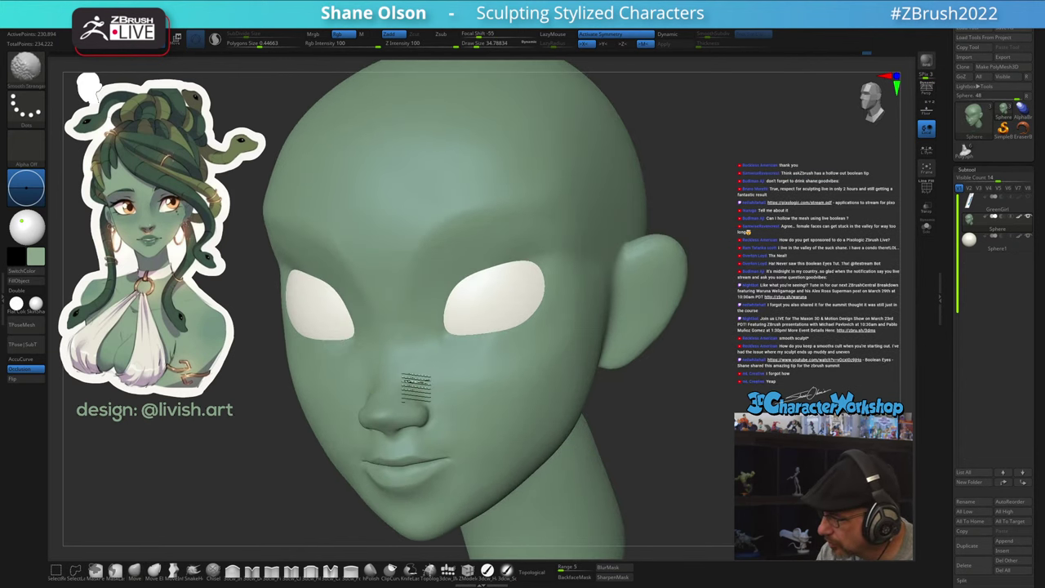
mouse_move(442, 370)
right_mouse_down()
mouse_move(459, 367)
mouse_move(473, 342)
mouse_move(478, 355)
mouse_move(492, 350)
right_mouse_up()
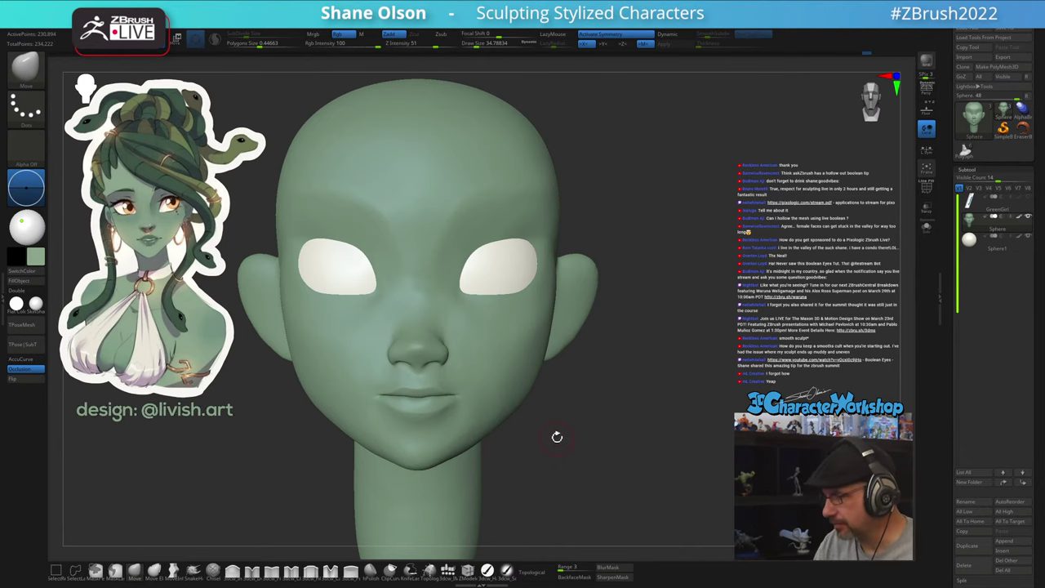
Switch to the 3dcw_Fill brush and fill the area beside the nose at a draw size of about 37
mouse_move(556, 437)
left_mouse_down("alt")
mouse_move(543, 440)
mouse_move(560, 412)
mouse_move(600, 411)
mouse_move(593, 427)
mouse_move(583, 401)
mouse_move(568, 429)
mouse_move(588, 421)
mouse_move(559, 418)
left_mouse_up("alt")
key("s")
left_click(309, 574)
key("s")
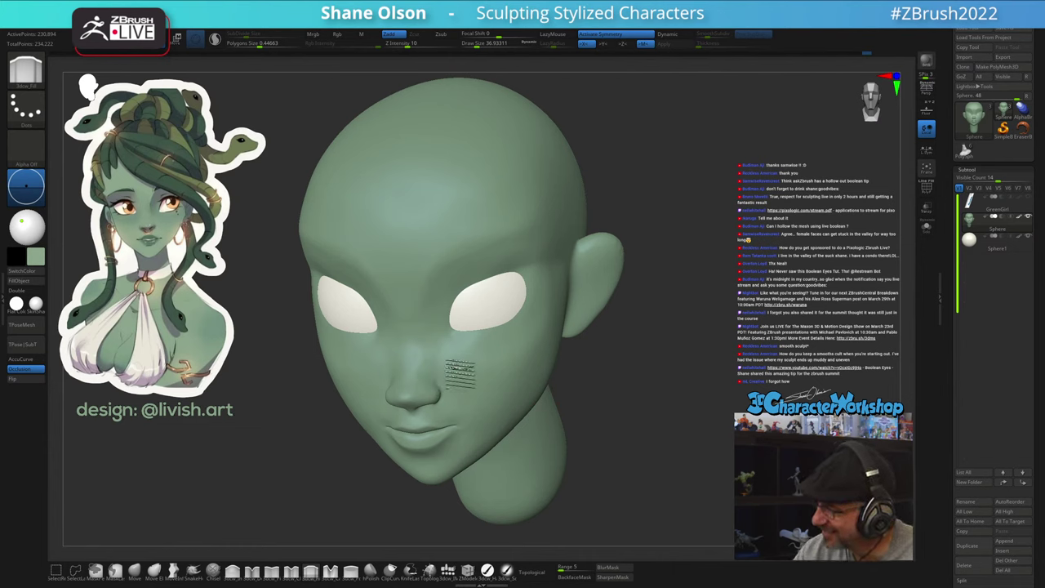
right_click_drag(449, 335, 457, 312)
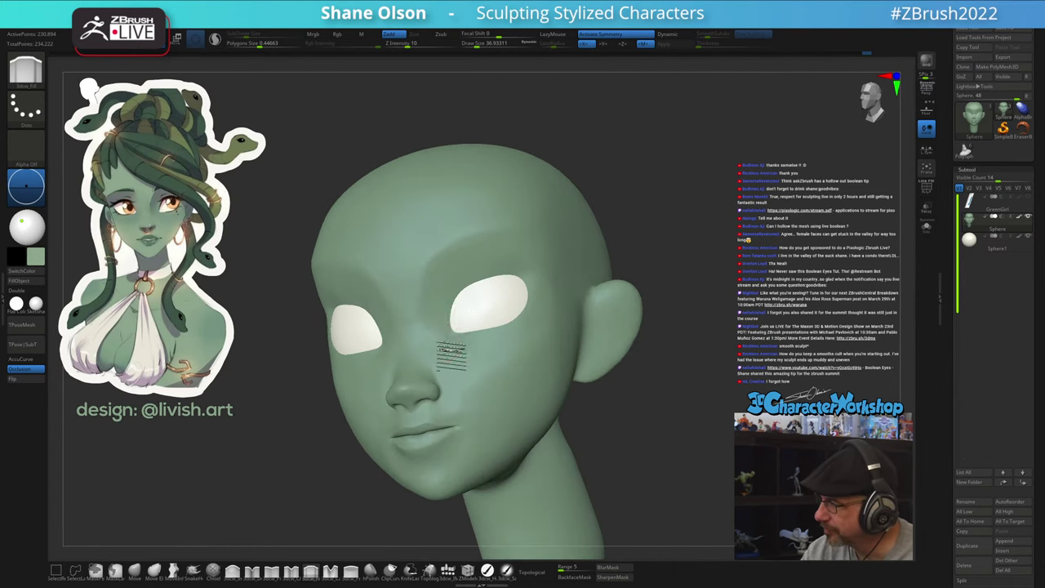
right_click_drag(451, 354, 478, 356)
Fill the transition from the inner eye corners to the cheeks at a draw size of about 51 and smooth it
key("s")
left_click_drag(451, 355, 457, 354)
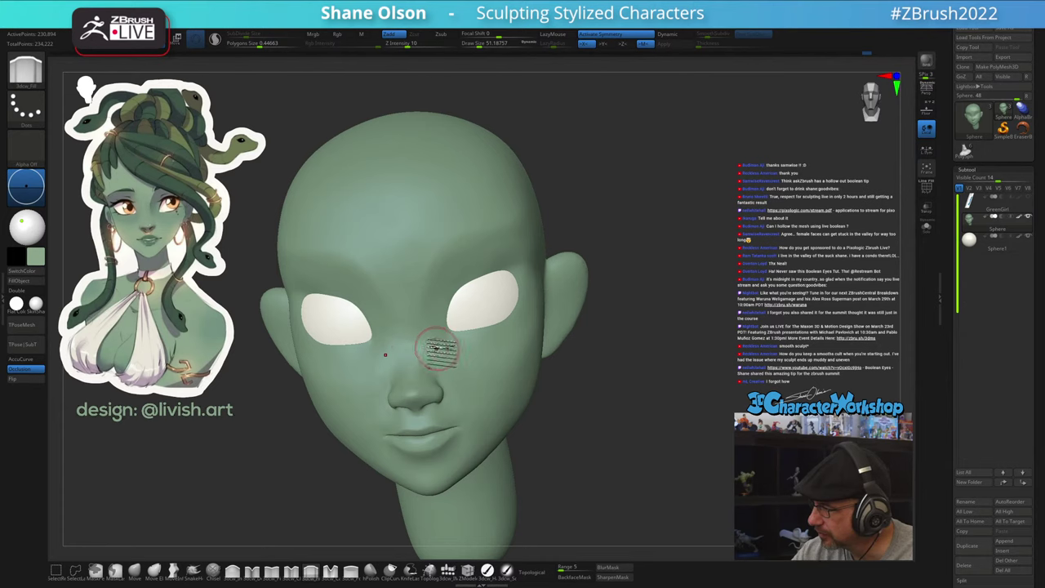
mouse_move(474, 371)
right_mouse_down()
mouse_move(480, 363)
mouse_move(467, 383)
right_mouse_up()
mouse_move(459, 362)
left_mouse_down()
mouse_move(531, 393)
mouse_move(498, 373)
mouse_move(511, 381)
left_mouse_up()
mouse_move(511, 381)
right_mouse_down()
mouse_move(452, 380)
mouse_move(495, 375)
mouse_move(481, 388)
right_mouse_up()
left_click_drag(466, 365, 456, 357, "shift")
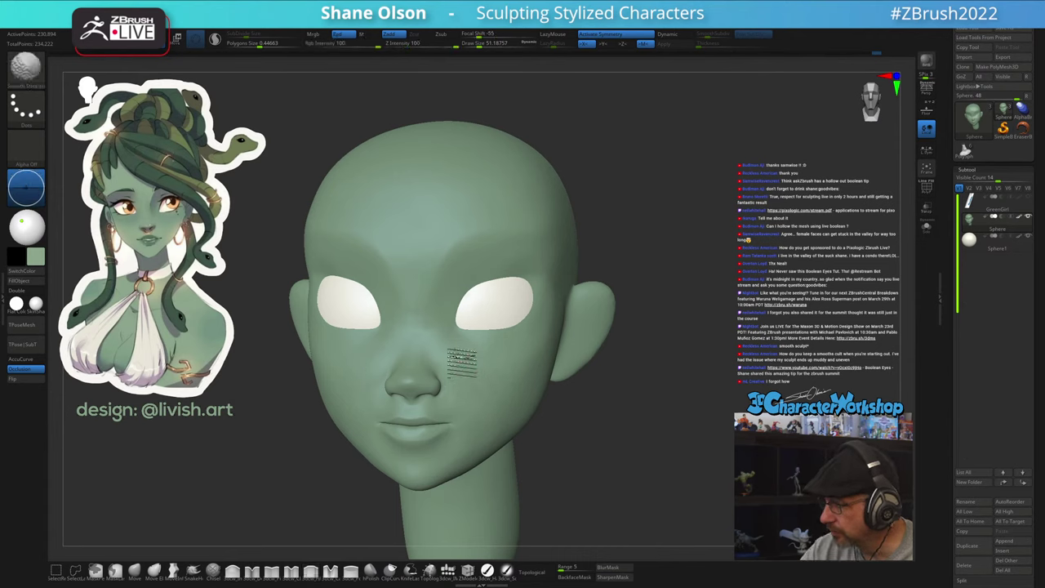
mouse_move(494, 394)
right_mouse_down()
mouse_move(513, 391)
mouse_move(505, 376)
right_mouse_up()
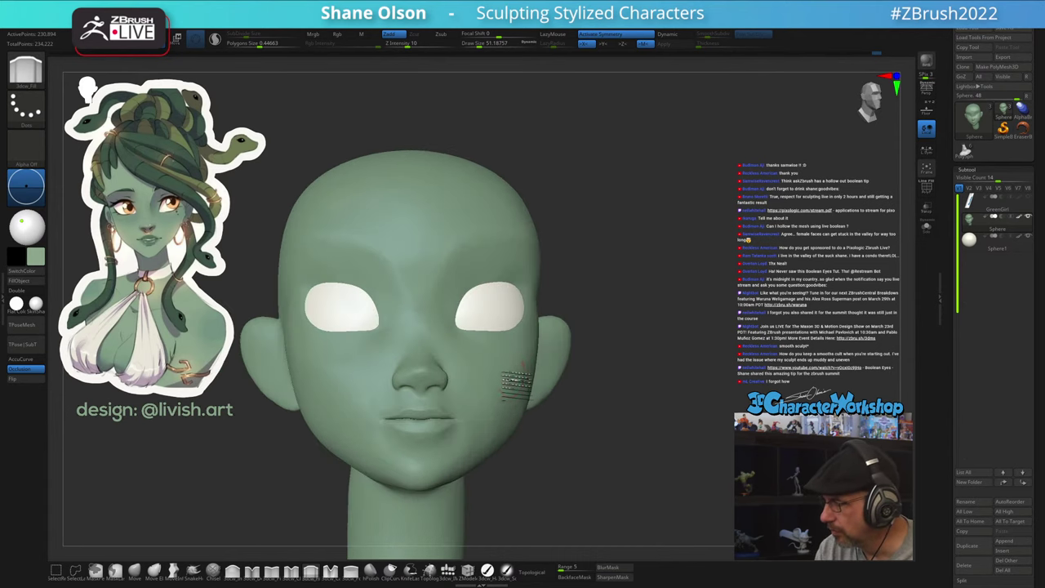
Fill and smooth the lower cheeks beside the mouth corners at a draw size of about 68, and check the head in profile
mouse_move(535, 491)
right_mouse_down()
mouse_move(462, 485)
mouse_move(492, 497)
right_mouse_up()
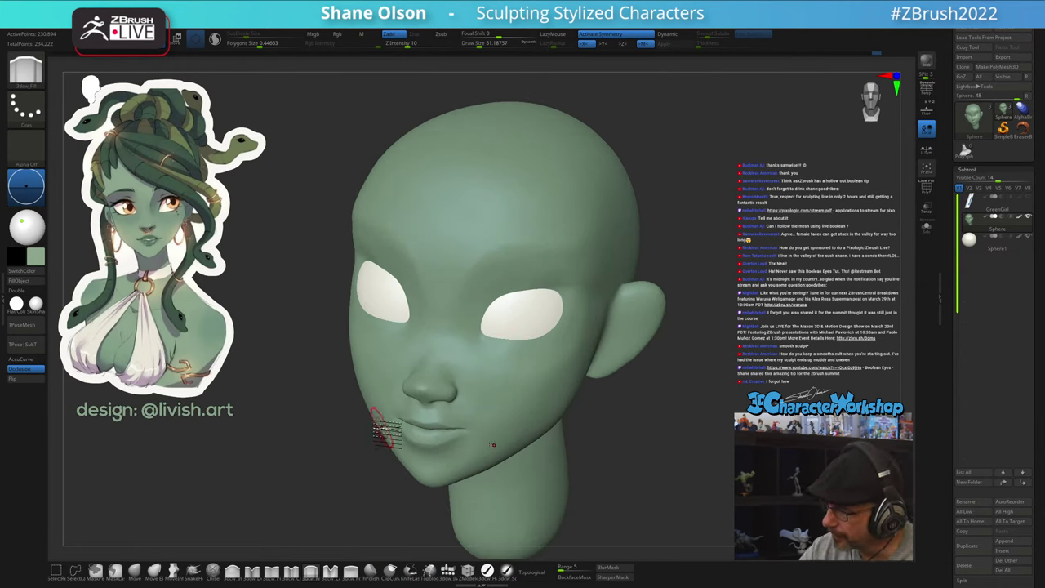
key("s")
left_click(386, 430)
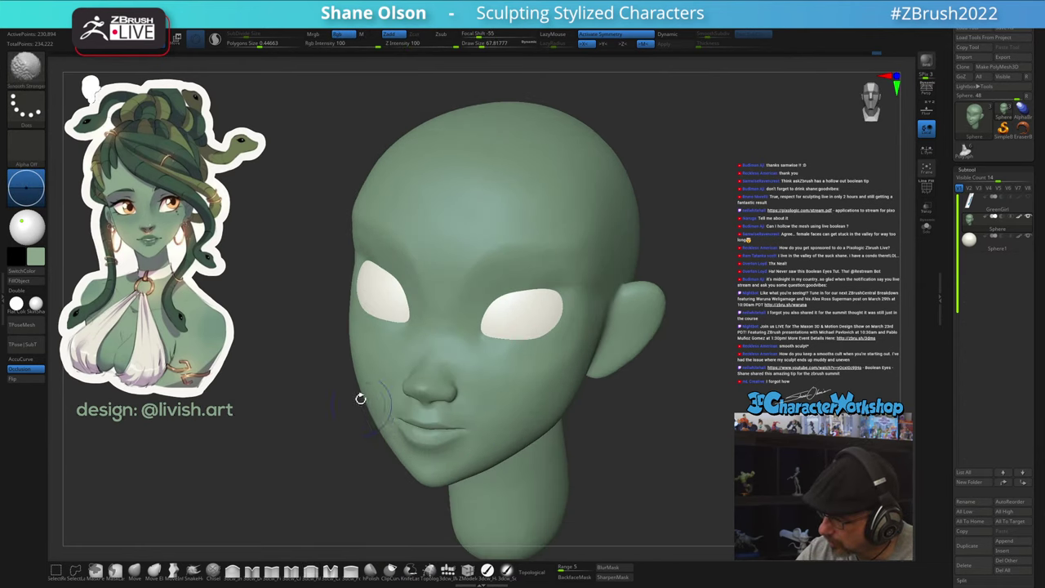
right_click_drag(359, 399, 427, 478, "shift")
mouse_move(609, 439)
left_mouse_down()
mouse_move(639, 439)
mouse_move(612, 442)
left_mouse_up()
left_click_drag(660, 408, 619, 399, "alt")
left_click_drag(444, 446, 426, 445)
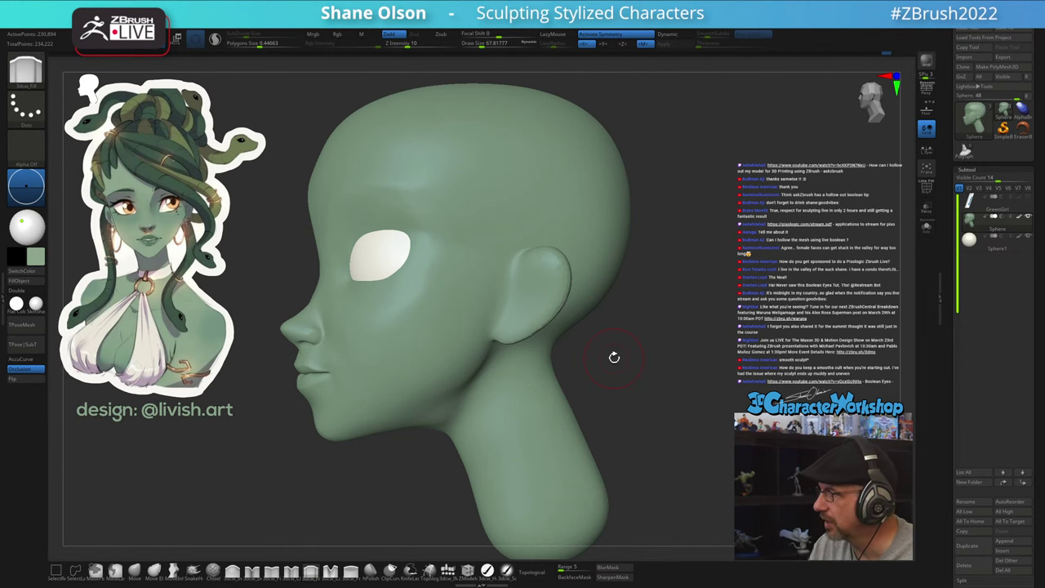
left_click_drag(693, 366, 684, 366)
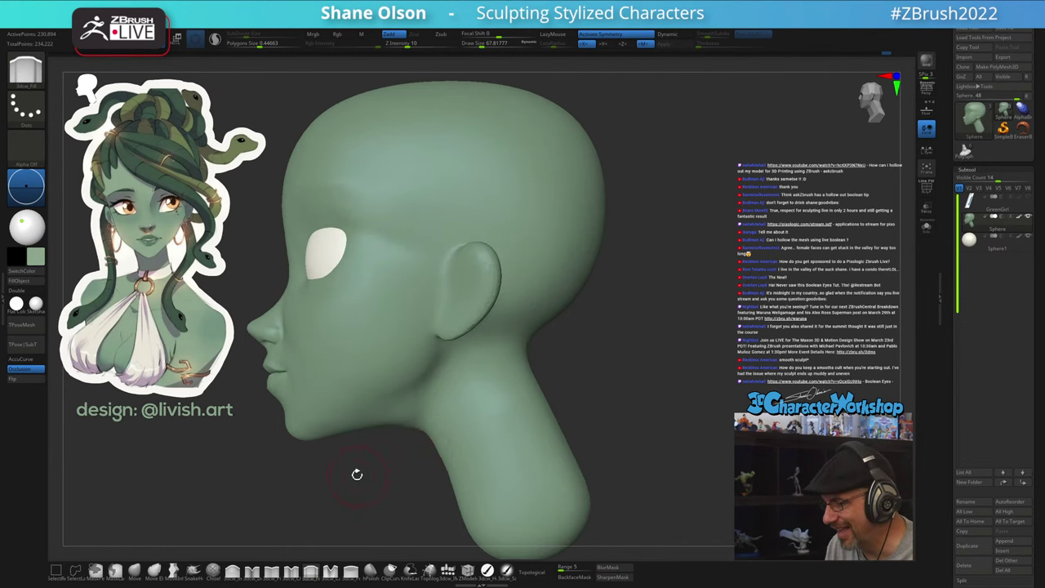
Show the polygroup wireframe, activate Sculptris Pro mode and set the SubDivide Size to about 0.17 while smoothing the back of the jaw
key("shift+f")
left_click_drag(365, 473, 403, 472)
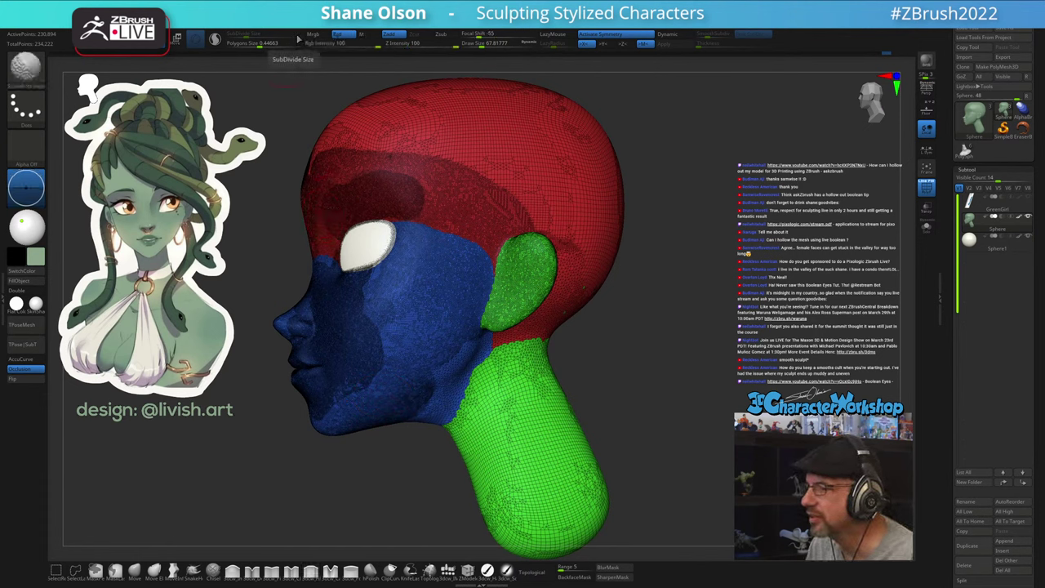
left_click(210, 39)
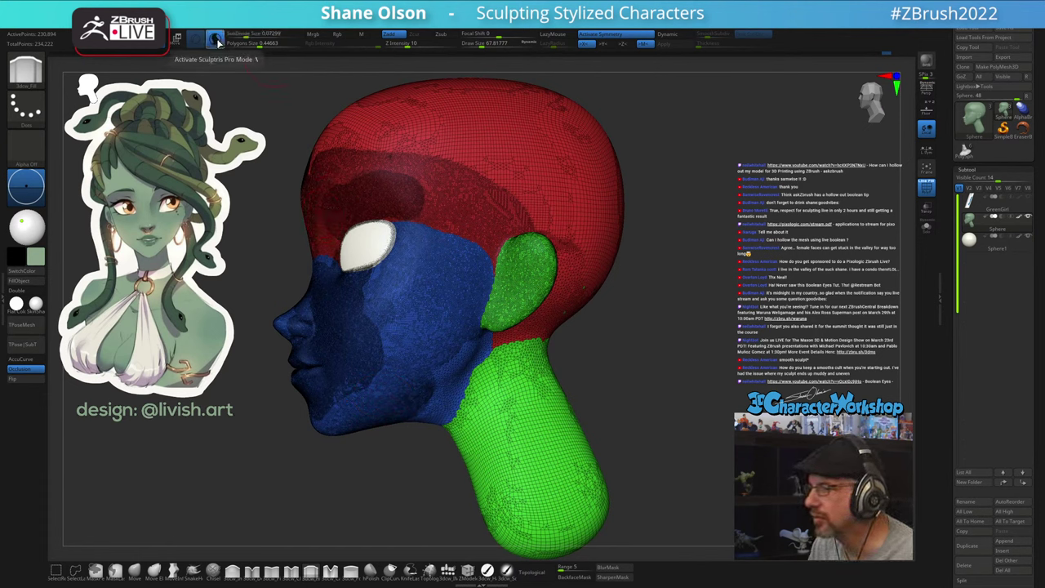
left_click_drag(243, 34, 247, 35)
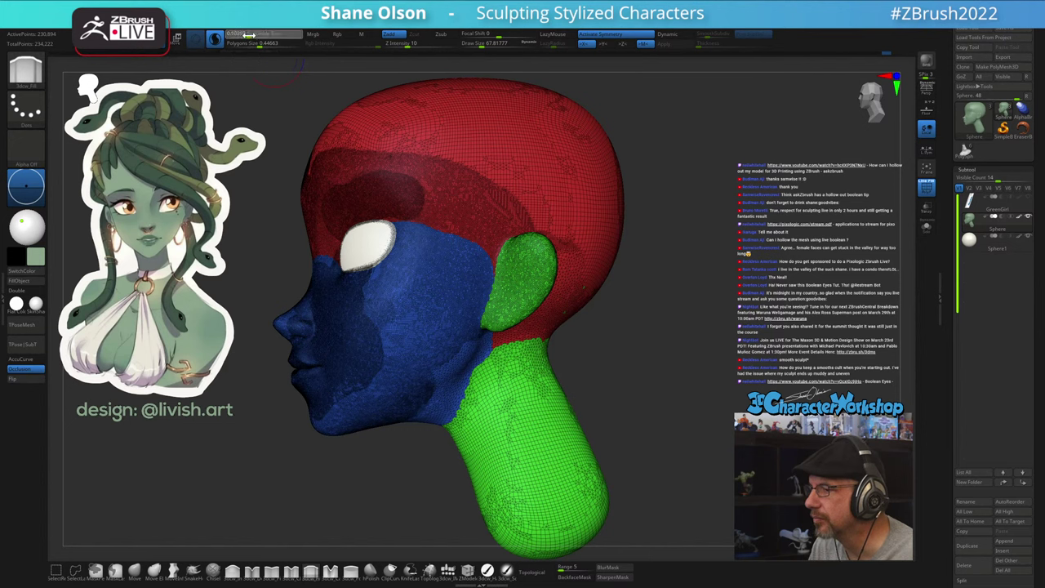
mouse_move(444, 368)
left_mouse_down("shift")
mouse_move(440, 357)
mouse_move(443, 378)
left_mouse_up("shift")
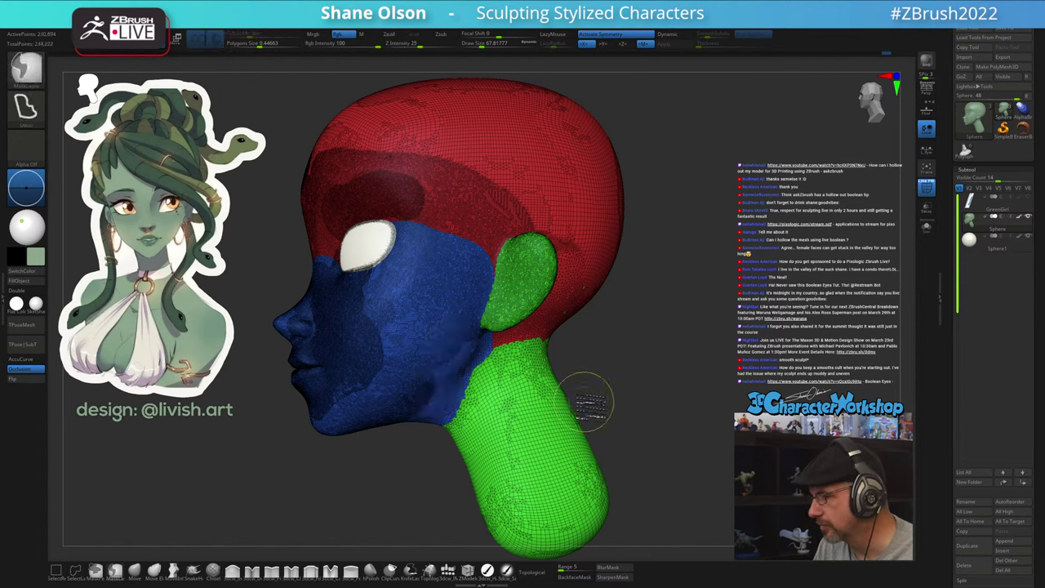
left_click_drag(247, 34, 254, 34)
mouse_move(474, 383)
left_mouse_down("shift")
mouse_move(467, 358)
mouse_move(452, 411)
left_mouse_up("shift")
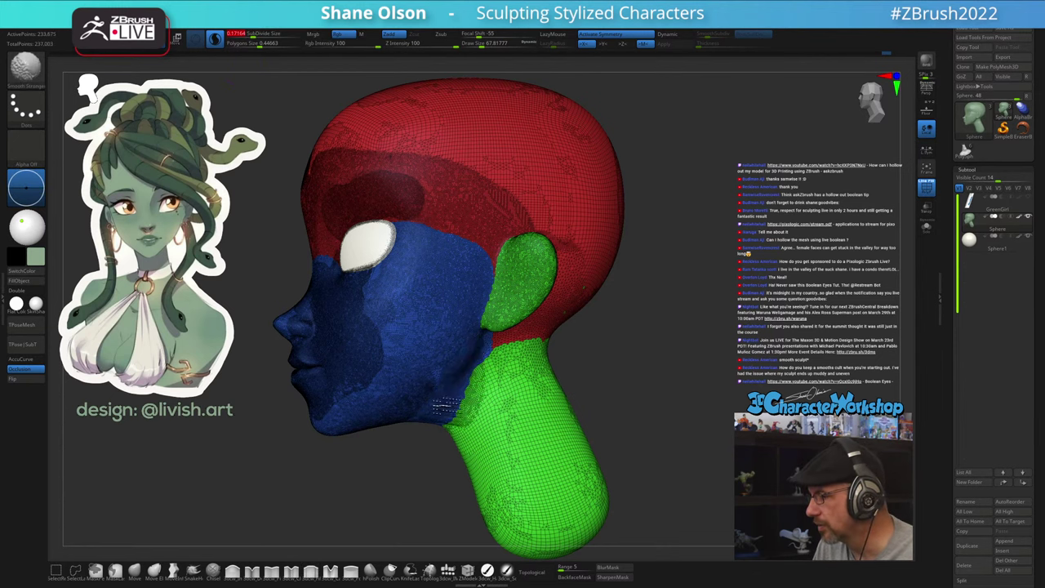
Smooth the upper neck, jaw, cheek and chin at a draw size of about 68 to coarsen their dense mesh
left_click_drag(730, 370, 729, 323)
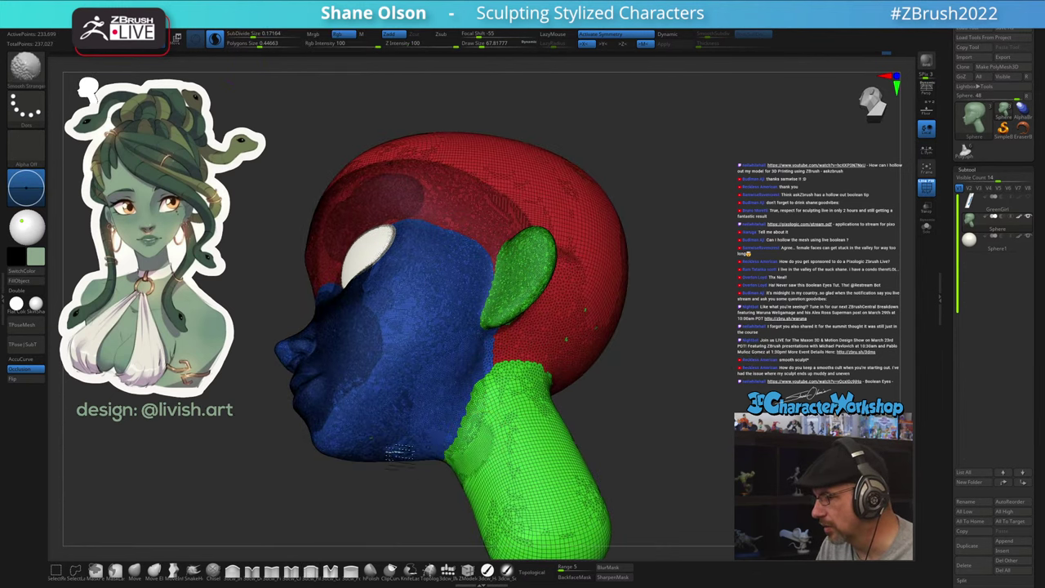
mouse_move(535, 359)
left_mouse_down("shift")
mouse_move(510, 385)
mouse_move(492, 435)
mouse_move(514, 351)
mouse_move(463, 476)
left_mouse_up("shift")
mouse_move(711, 334)
left_mouse_down("shift")
mouse_move(696, 377)
mouse_move(718, 391)
left_mouse_up("shift")
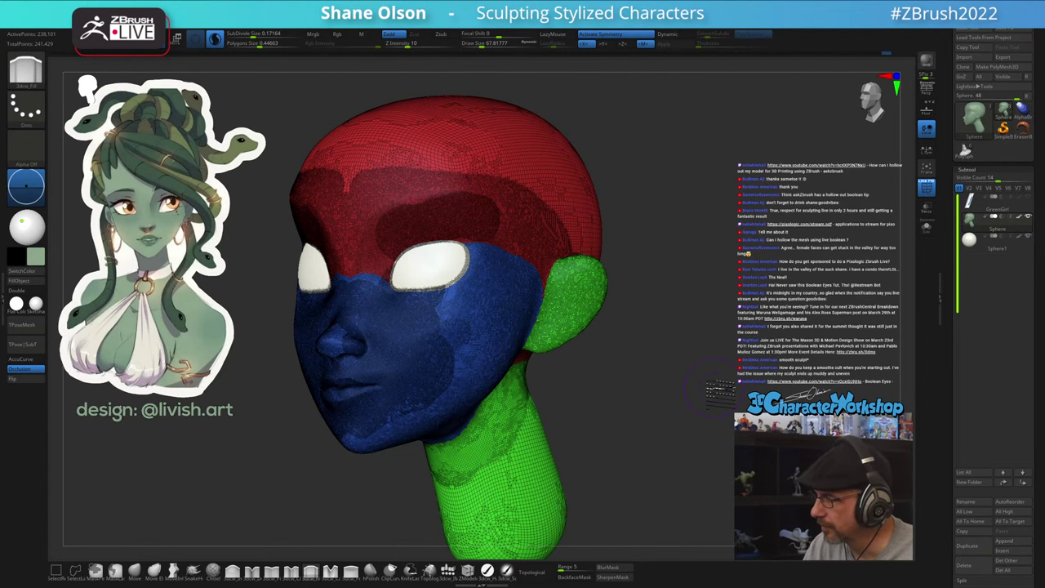
left_click_drag(464, 333, 482, 328, "shift")
right_click_drag(480, 330, 485, 368, "ctrl")
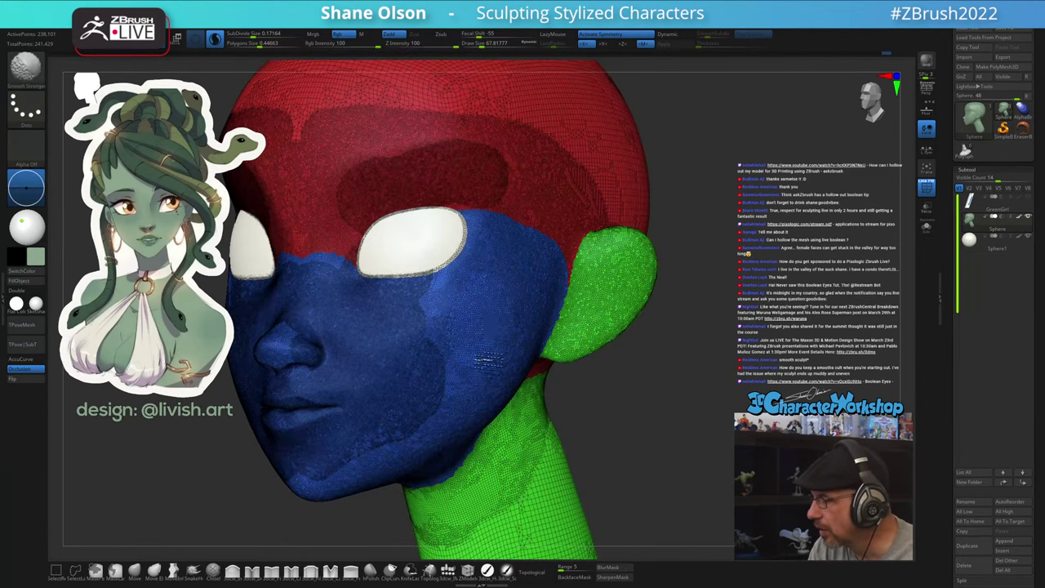
mouse_move(443, 374)
left_mouse_down("shift")
mouse_move(424, 429)
mouse_move(324, 484)
mouse_move(331, 480)
left_mouse_up("shift")
mouse_move(422, 411)
left_mouse_down("shift")
mouse_move(420, 332)
mouse_move(376, 331)
left_mouse_up("shift")
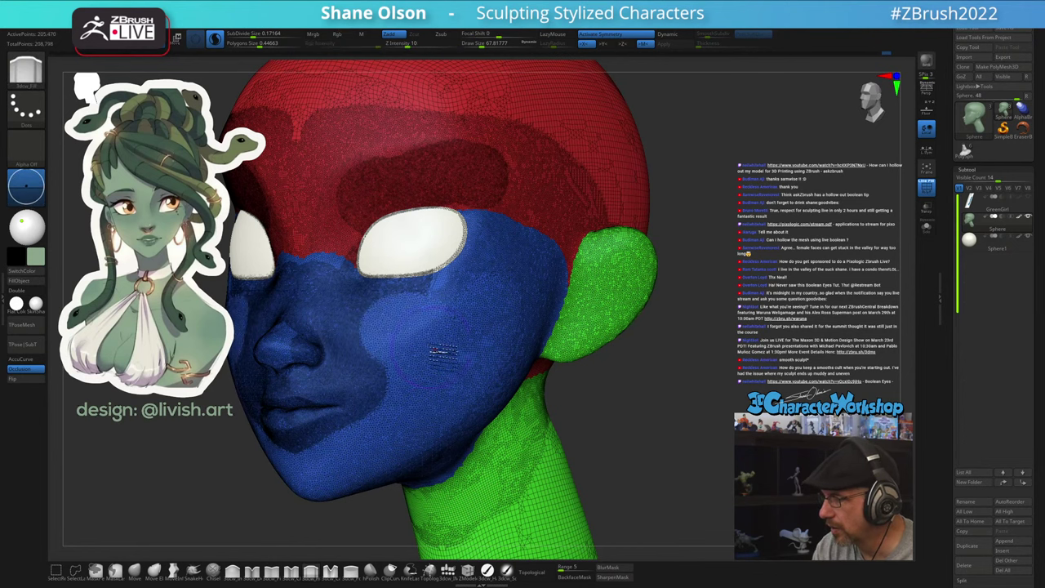
Lower the SubDivide Size to about 0.11 and smooth around the eyes, brow and cheeks to even out the mesh density
mouse_move(441, 352)
right_mouse_down()
mouse_move(449, 360)
mouse_move(400, 343)
right_mouse_up()
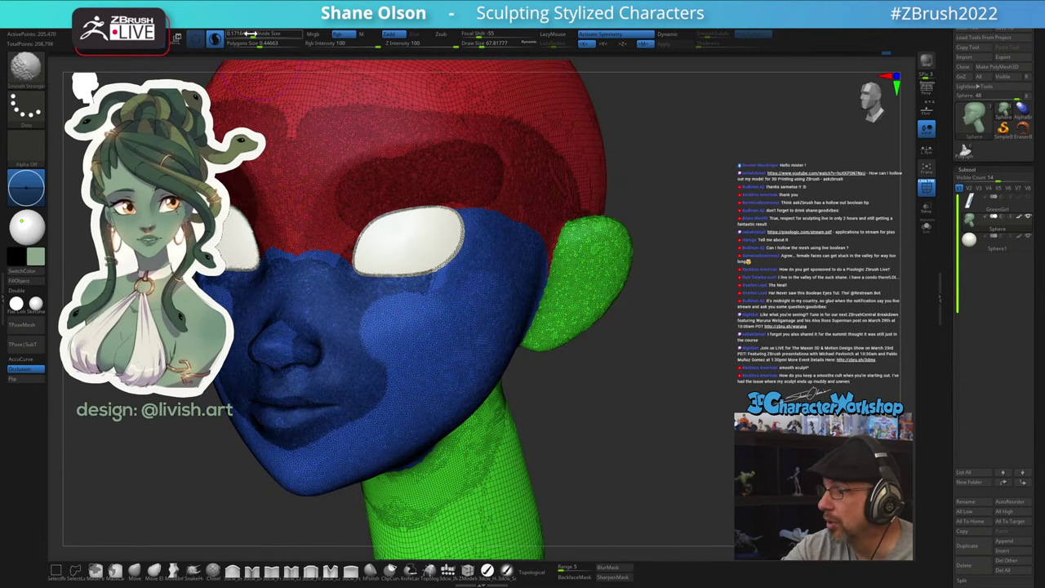
left_click_drag(250, 34, 249, 34)
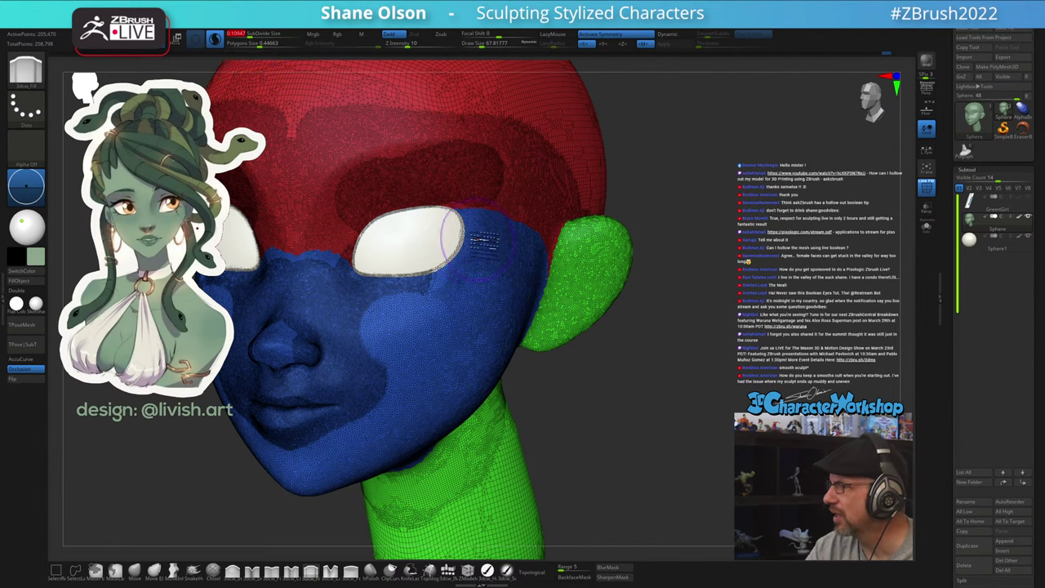
right_click_drag(480, 253, 473, 273, "alt")
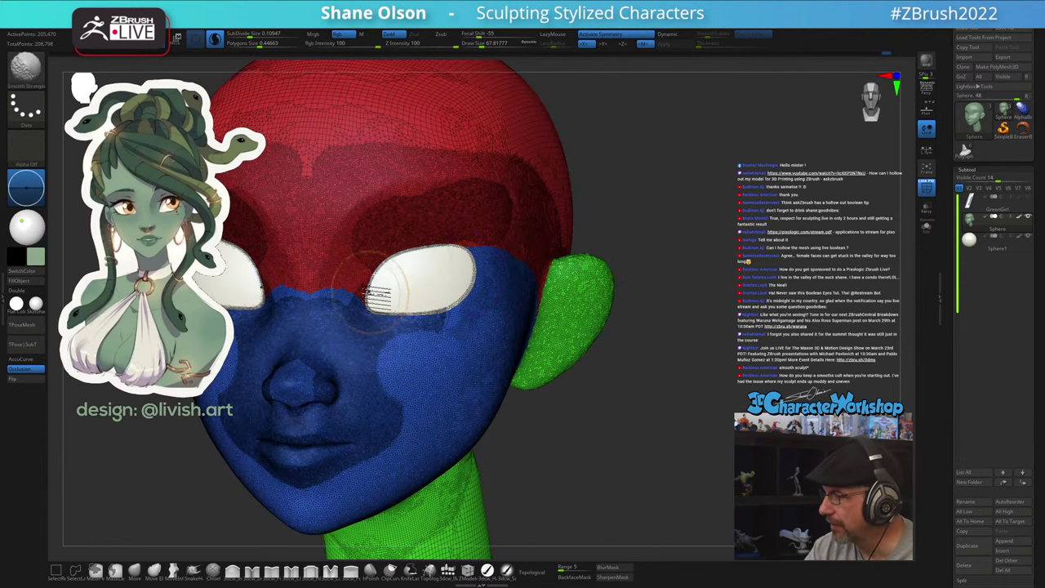
mouse_move(378, 295)
left_mouse_down("shift")
mouse_move(420, 263)
mouse_move(459, 265)
mouse_move(418, 249)
mouse_move(517, 205)
mouse_move(548, 216)
left_mouse_up("shift")
mouse_move(507, 259)
left_mouse_down("shift")
mouse_move(365, 314)
mouse_move(434, 341)
mouse_move(438, 366)
left_mouse_up("shift")
mouse_move(395, 340)
right_mouse_down()
mouse_move(401, 332)
mouse_move(378, 345)
right_mouse_up()
mouse_move(378, 346)
left_mouse_down("shift")
mouse_move(396, 371)
mouse_move(411, 364)
mouse_move(436, 420)
mouse_move(344, 322)
mouse_move(431, 439)
mouse_move(432, 420)
left_mouse_up("shift")
right_click_drag(432, 420, 439, 425)
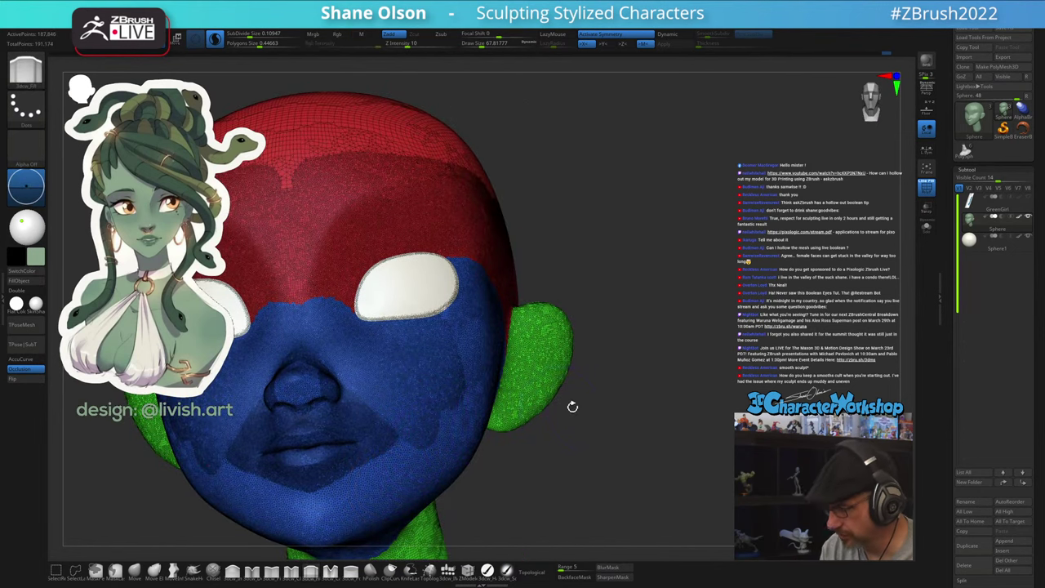
Try to smooth the cheek from the side of the nose down past the mouth corner
key("shift+f")
right_click_drag(614, 419, 595, 438)
right_click_drag(446, 384, 502, 371, "alt")
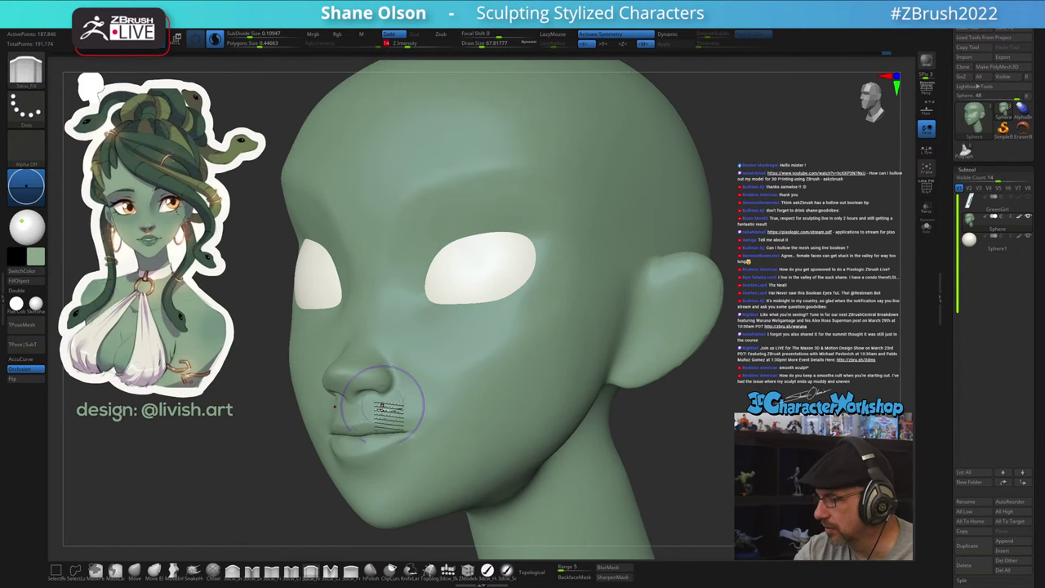
key("shift+f")
left_click_drag(396, 384, 473, 463, "shift")
key("ctrl+z")
Set the Smooth brush's Z Intensity to 1, smooth the cheek and jaw gently, and check the mesh with the wireframe shown
key("shift")
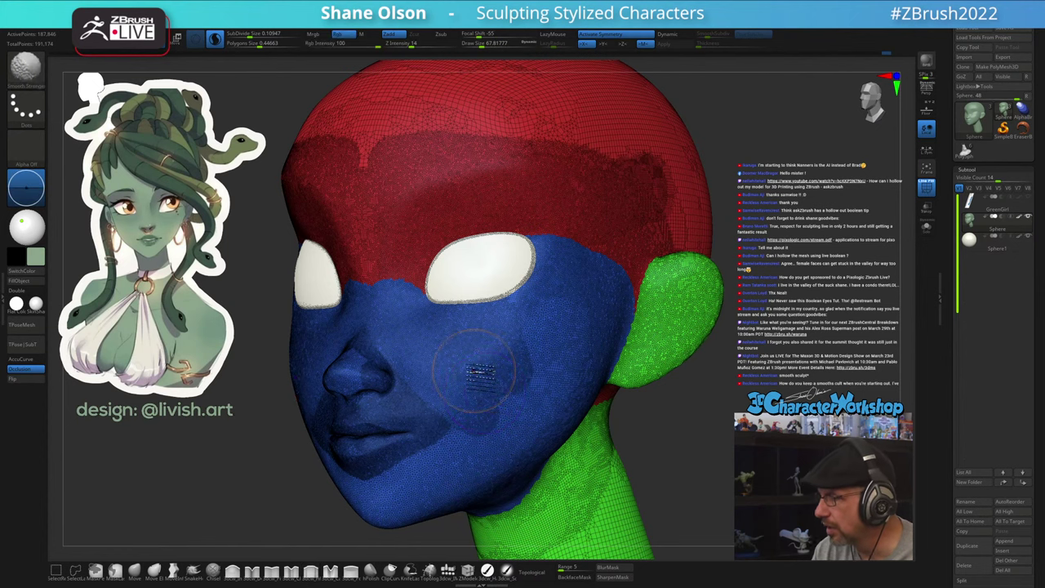
type("1")
key("Return")
mouse_move(389, 384)
left_mouse_down("shift")
mouse_move(369, 350)
mouse_move(376, 433)
mouse_move(482, 417)
left_mouse_up("shift")
key("shift+f")
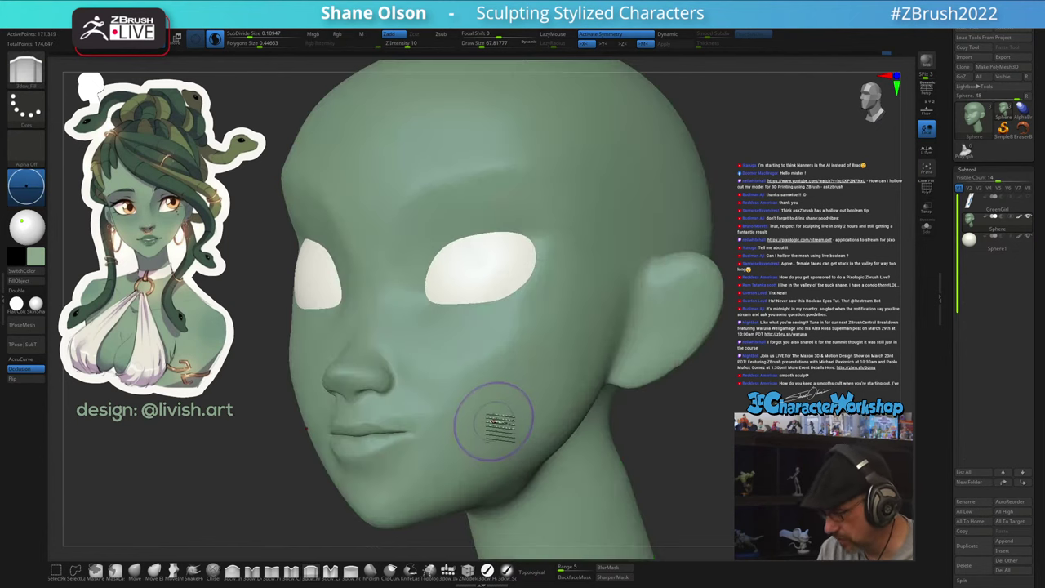
right_click_drag(497, 424, 513, 408)
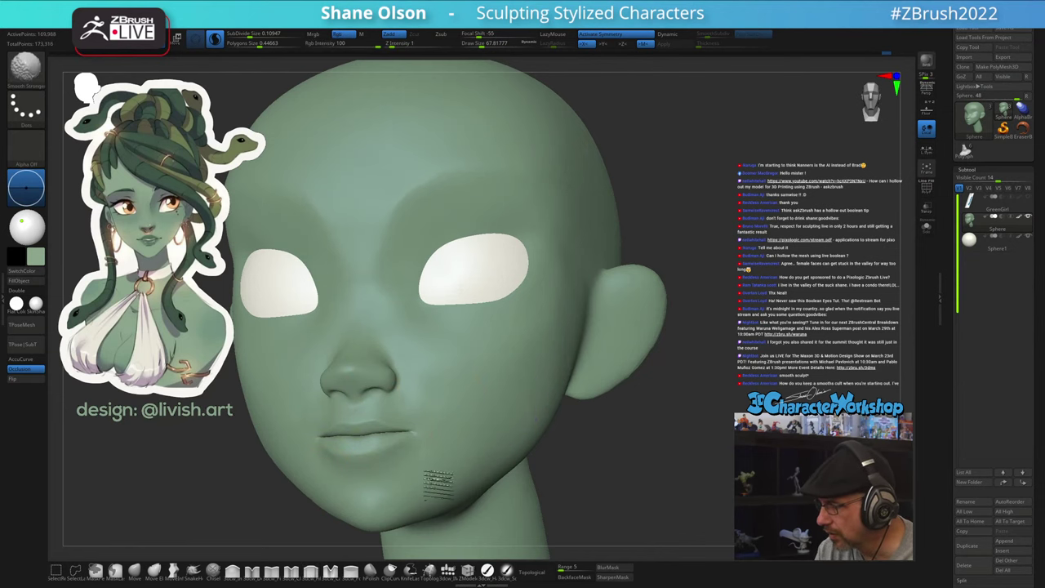
key("shift+f")
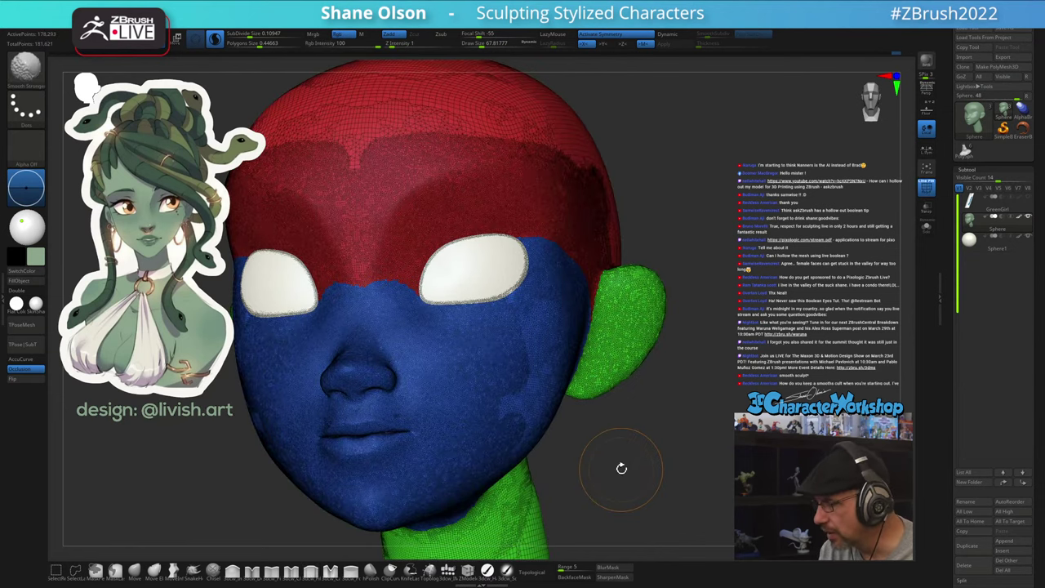
key("shift+f")
mouse_move(621, 468)
left_mouse_down()
mouse_move(607, 465)
mouse_move(618, 462)
left_mouse_up()
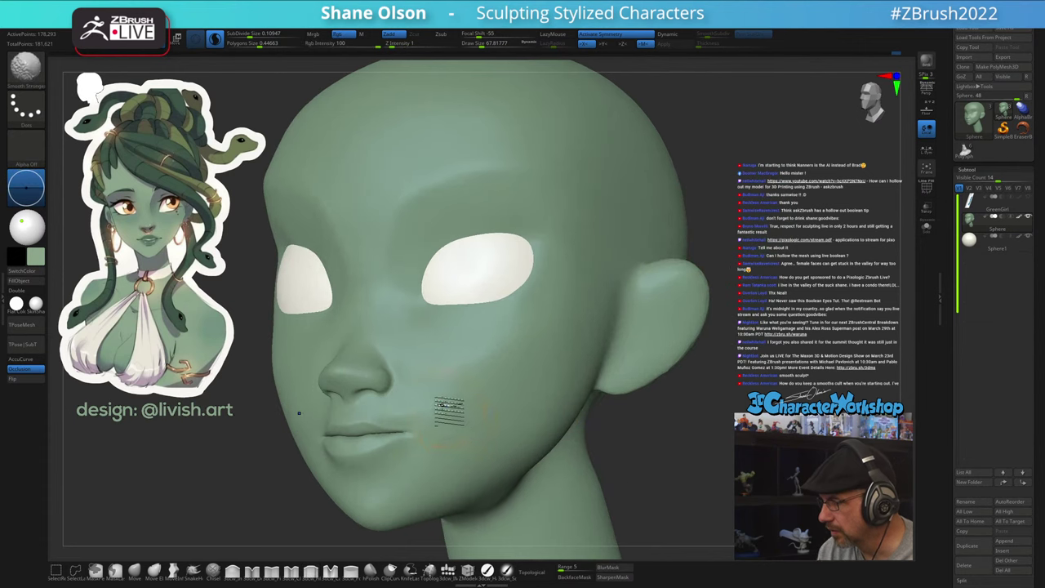
Reduce the draw size to about 35, raise the smoothing Z Intensity to 49, and refine the cheek toward the mouth corner
key("s")
left_click_drag(446, 402, 441, 401)
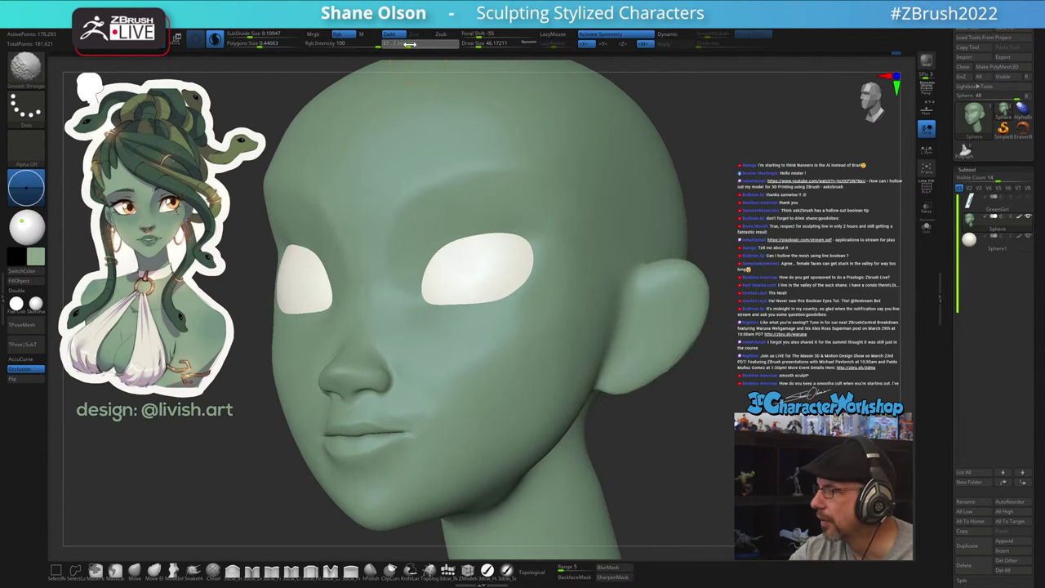
right_click_drag(464, 372, 467, 386)
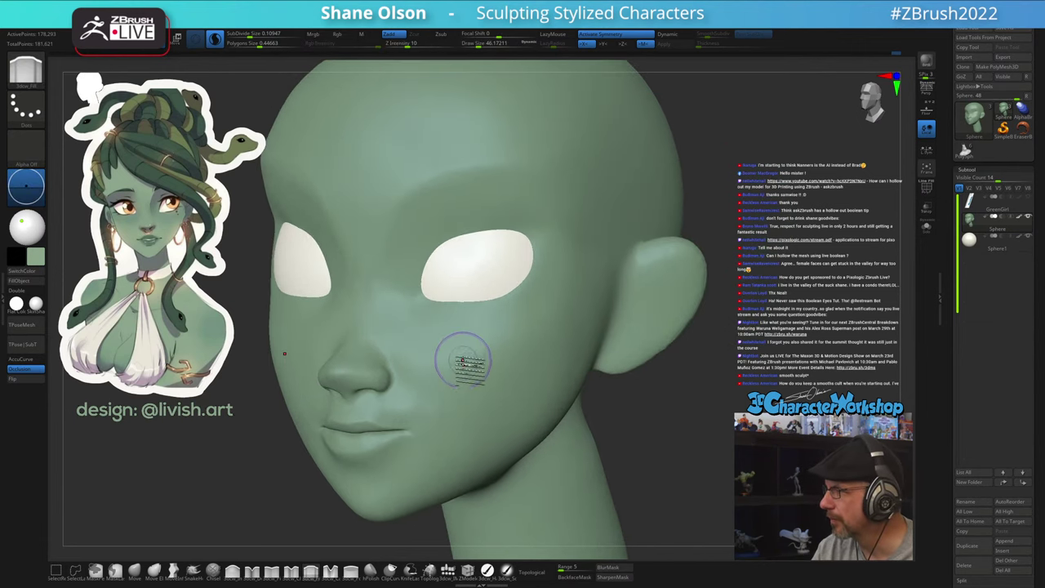
key("s")
left_click_drag(466, 378, 418, 408)
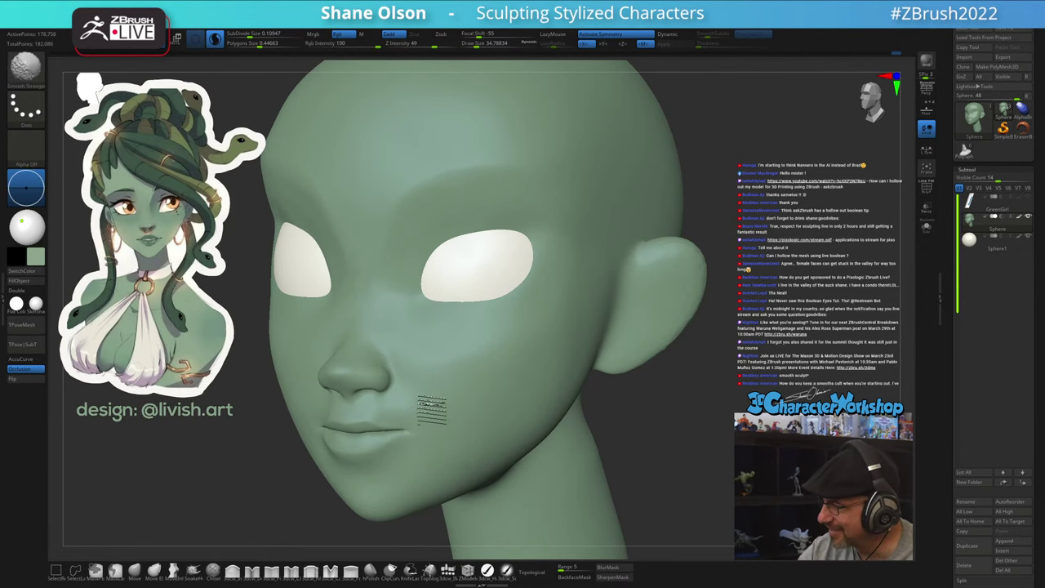
Smooth the area just above the mouth corner at a draw size of about 29
mouse_move(432, 411)
right_mouse_down()
mouse_move(435, 377)
mouse_move(418, 424)
mouse_move(404, 410)
mouse_move(418, 405)
mouse_move(409, 419)
right_mouse_up()
key("bracketleft")
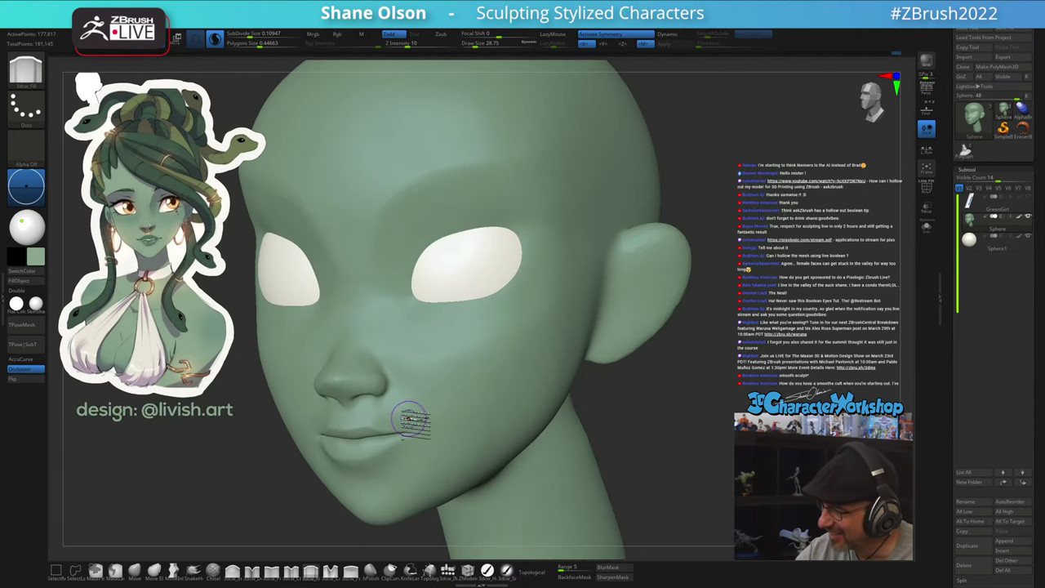
left_click_drag(409, 419, 391, 414, "shift")
Smooth the lower cheek, outer eye corner and inner brow at a draw size of about 41
mouse_move(425, 417)
right_mouse_down()
mouse_move(454, 399)
mouse_move(432, 430)
mouse_move(432, 397)
right_mouse_up()
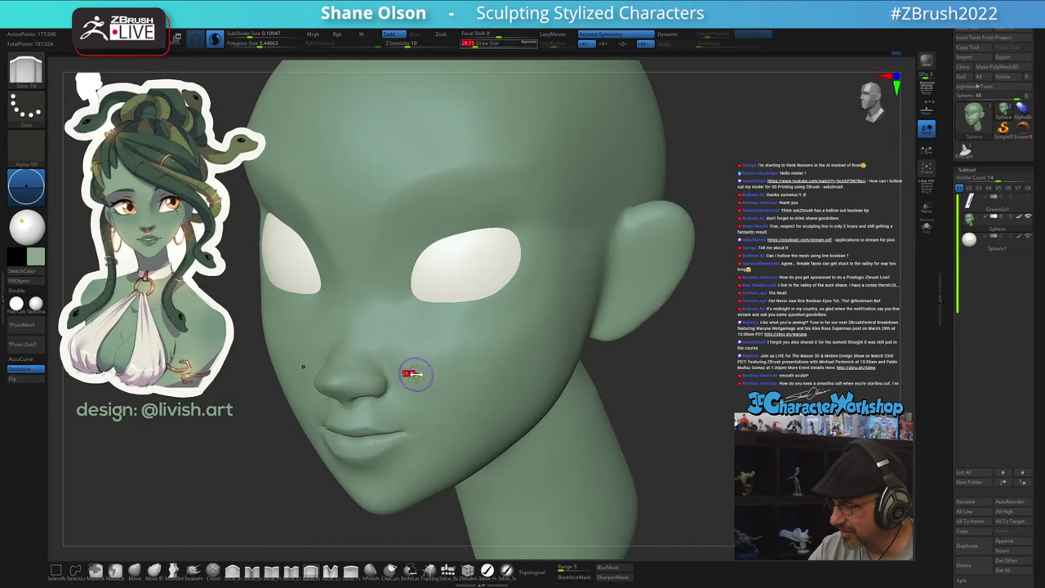
key("shift")
left_click_drag(449, 404, 470, 415, "shift")
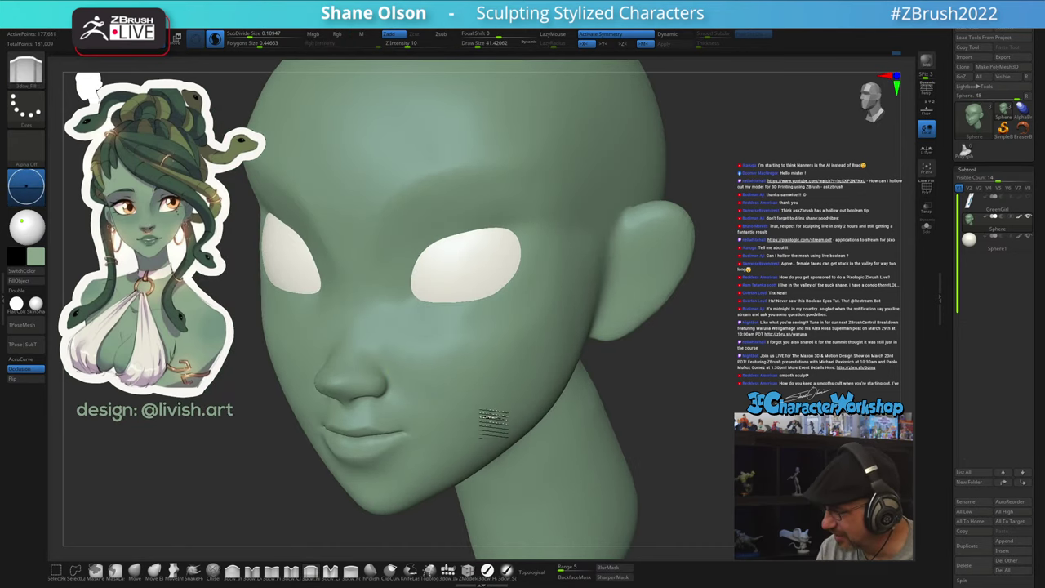
right_click_drag(492, 424, 473, 330)
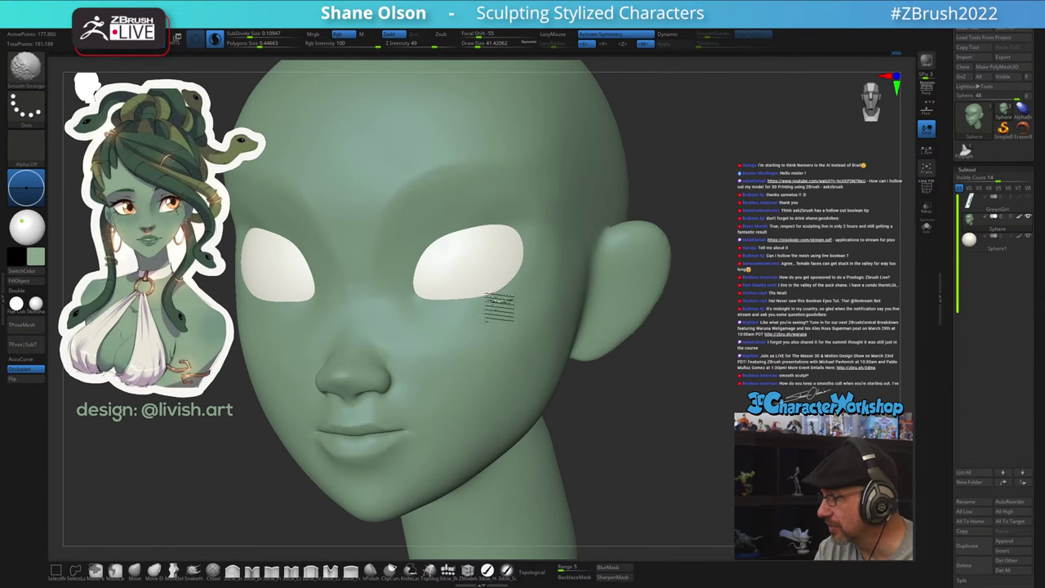
left_click_drag(532, 250, 518, 273, "shift")
right_click_drag(481, 365, 487, 362)
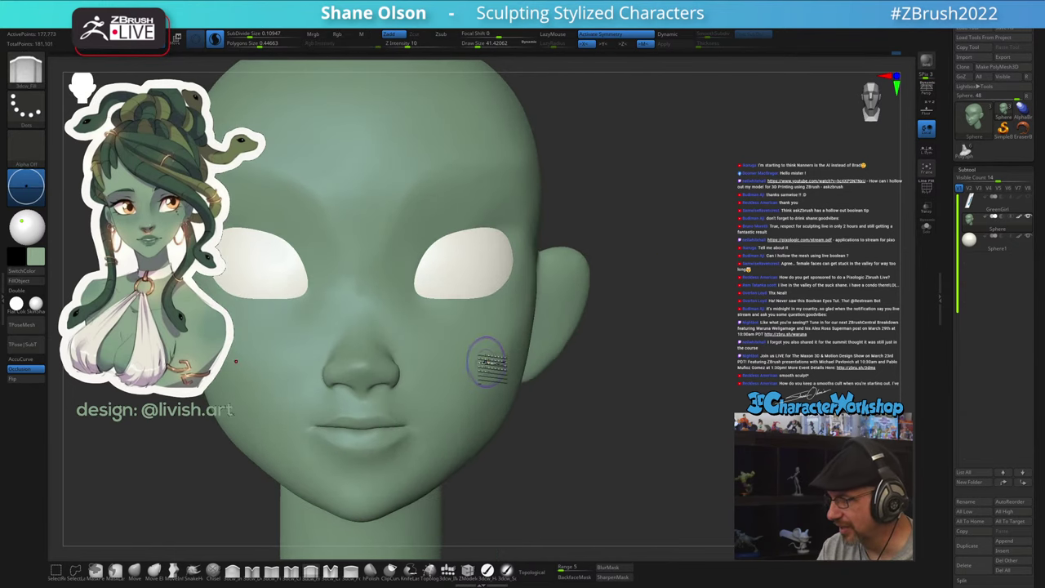
left_click_drag(392, 238, 398, 253, "shift")
right_click_drag(462, 379, 452, 385)
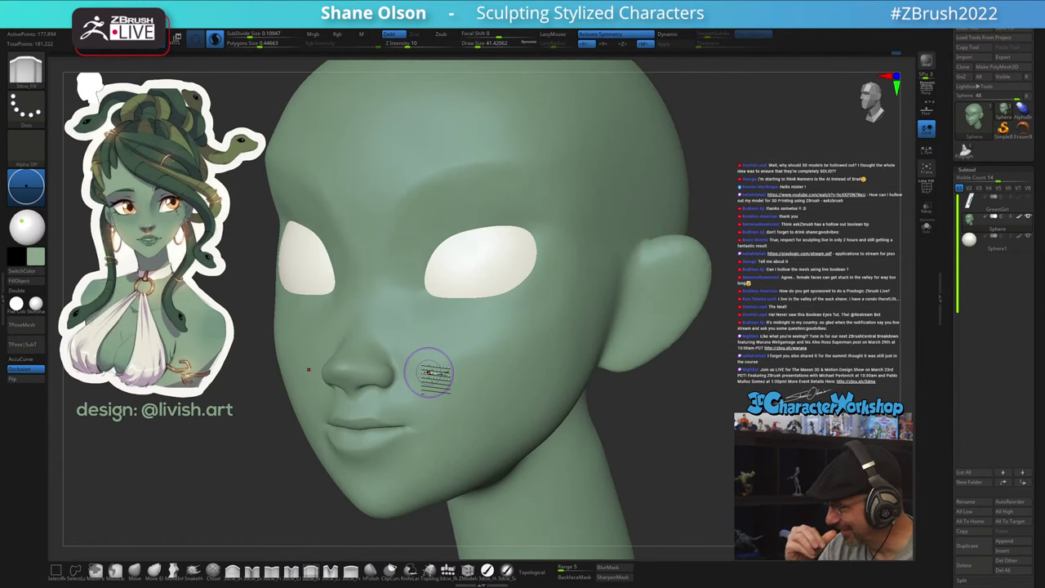
Switch to the Move brush, enlarge the draw size to about 101, and review the chin and jaw shape from several angles
mouse_move(443, 355)
right_mouse_down()
mouse_move(478, 357)
mouse_move(495, 346)
mouse_move(424, 376)
right_mouse_up()
left_click(135, 570)
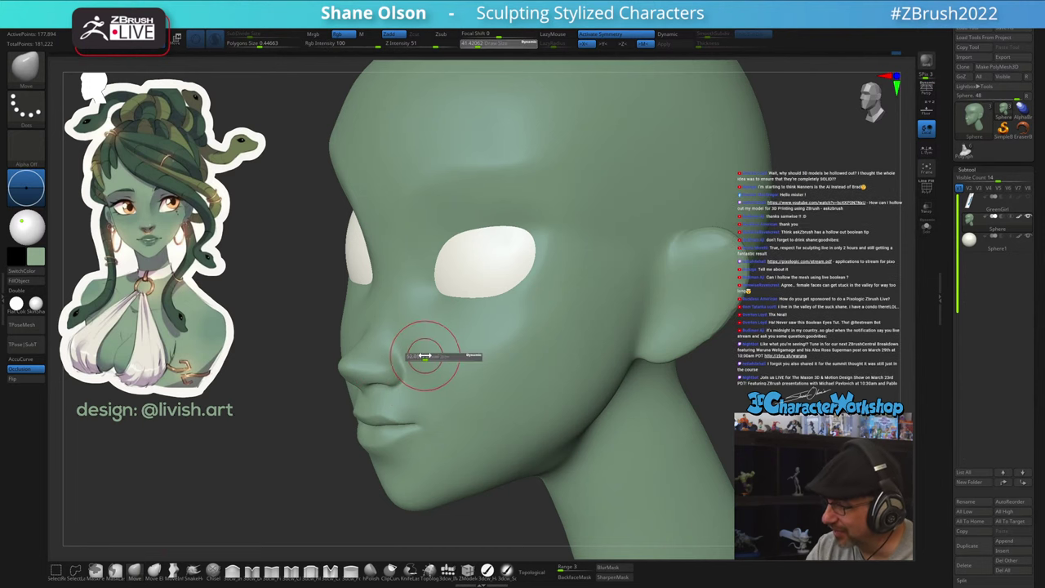
mouse_move(400, 348)
right_mouse_down()
mouse_move(421, 341)
mouse_move(399, 354)
mouse_move(411, 316)
mouse_move(420, 327)
mouse_move(405, 307)
mouse_move(382, 312)
mouse_move(389, 343)
mouse_move(396, 327)
mouse_move(379, 322)
mouse_move(397, 333)
mouse_move(397, 401)
mouse_move(414, 389)
mouse_move(414, 429)
mouse_move(446, 406)
mouse_move(438, 379)
right_mouse_up()
key("]")
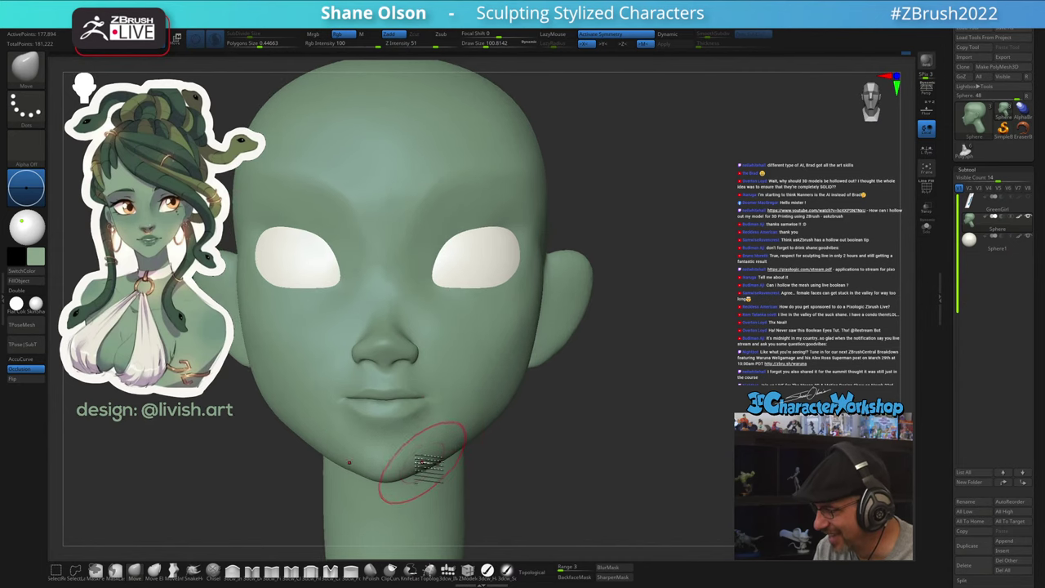
right_click_drag(633, 433, 602, 444)
right_click_drag(509, 411, 617, 406)
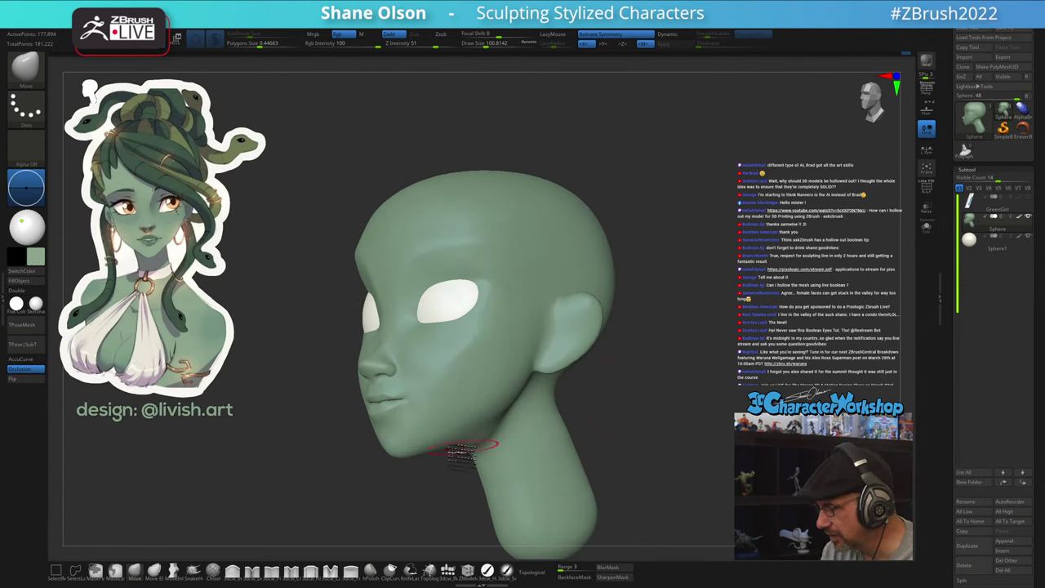
Flatten the jawline from below the ear toward the chin with the LazyMouse-enabled 3dcw brush at a draw size of about 101
left_click(273, 574)
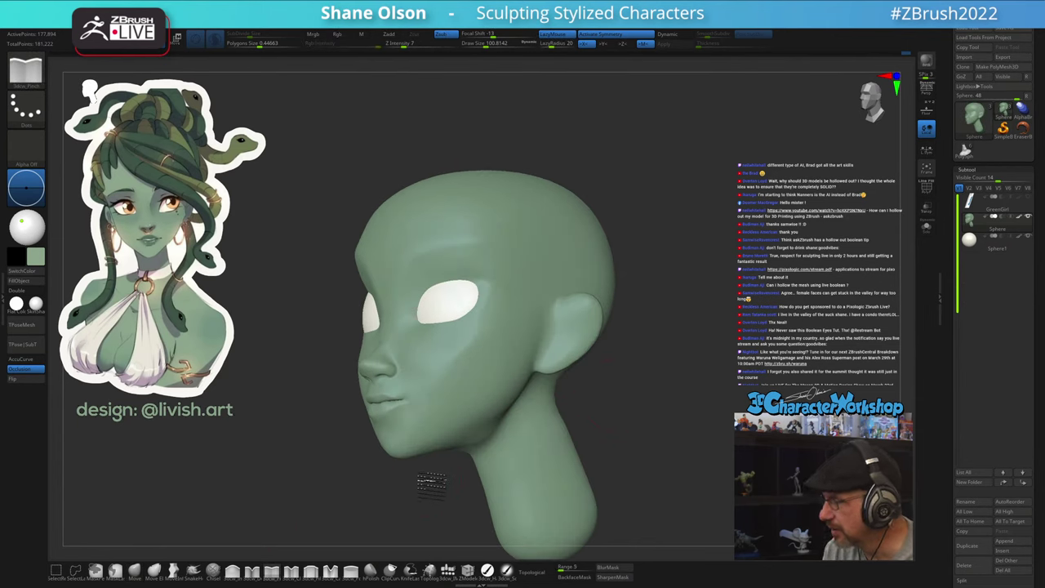
right_click_drag(428, 480, 414, 491, "alt")
mouse_move(588, 415)
right_mouse_down("alt")
mouse_move(584, 399)
mouse_move(561, 401)
right_mouse_up("alt")
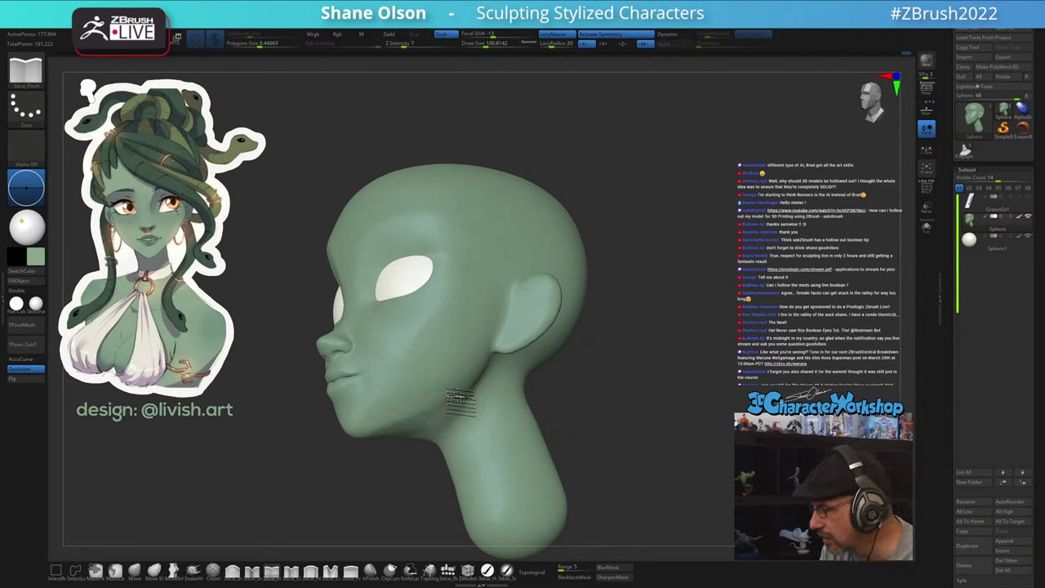
left_click_drag(447, 400, 468, 390)
left_click_drag(397, 425, 467, 392)
left_click_drag(639, 382, 608, 381)
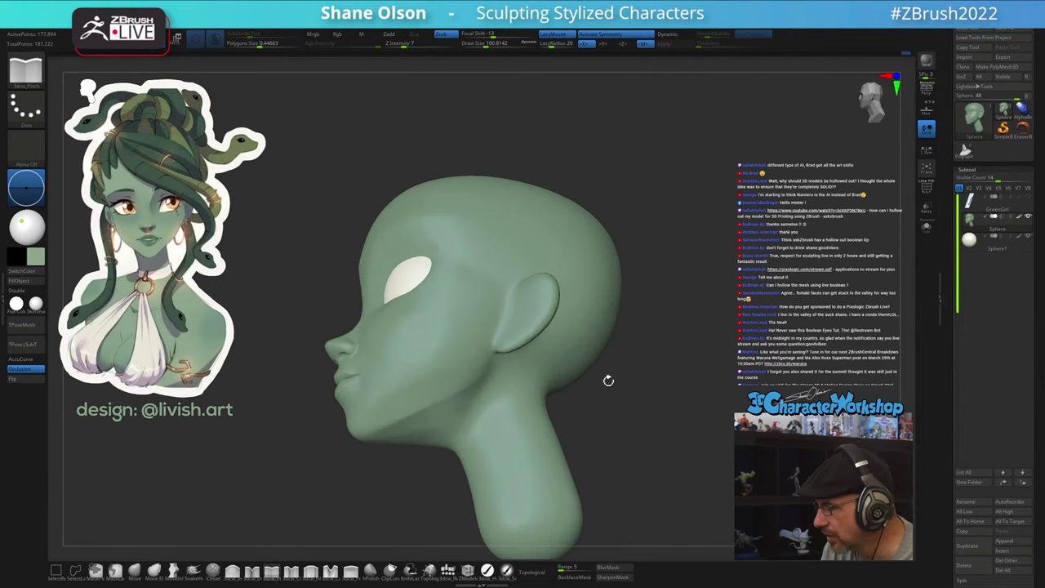
Smooth the flattened jawline and the underside of the jaw where it meets the neck
mouse_move(459, 405)
left_mouse_down("shift")
mouse_move(431, 421)
mouse_move(479, 392)
left_mouse_up("shift")
mouse_move(459, 379)
right_mouse_down()
mouse_move(471, 356)
mouse_move(471, 387)
mouse_move(459, 352)
right_mouse_up()
left_click_drag(470, 384, 457, 409, "shift")
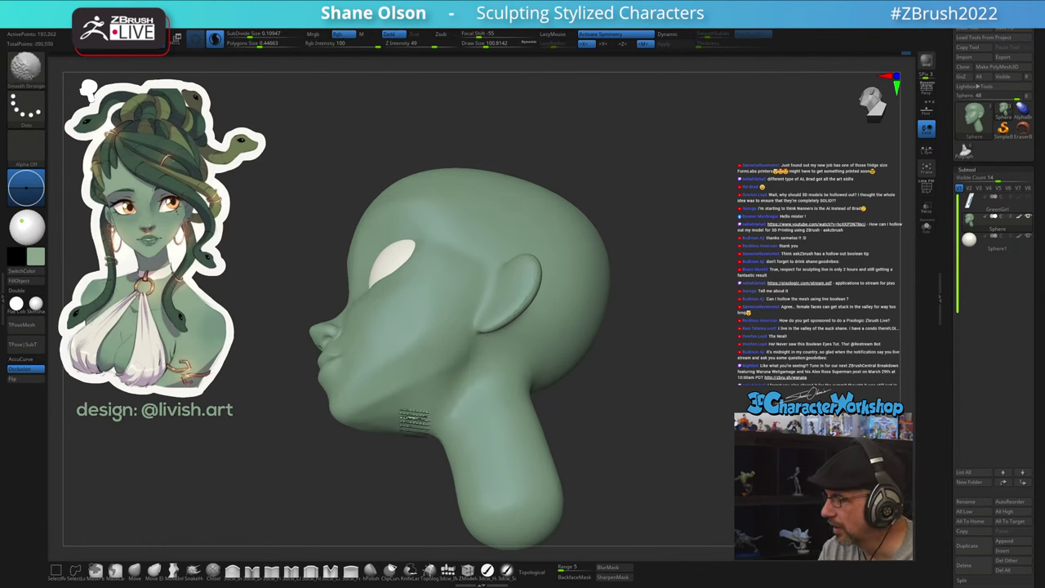
Smooth the lower cheek above the jawline, working from the jaw edge back toward the ear
key("ctrl+shift")
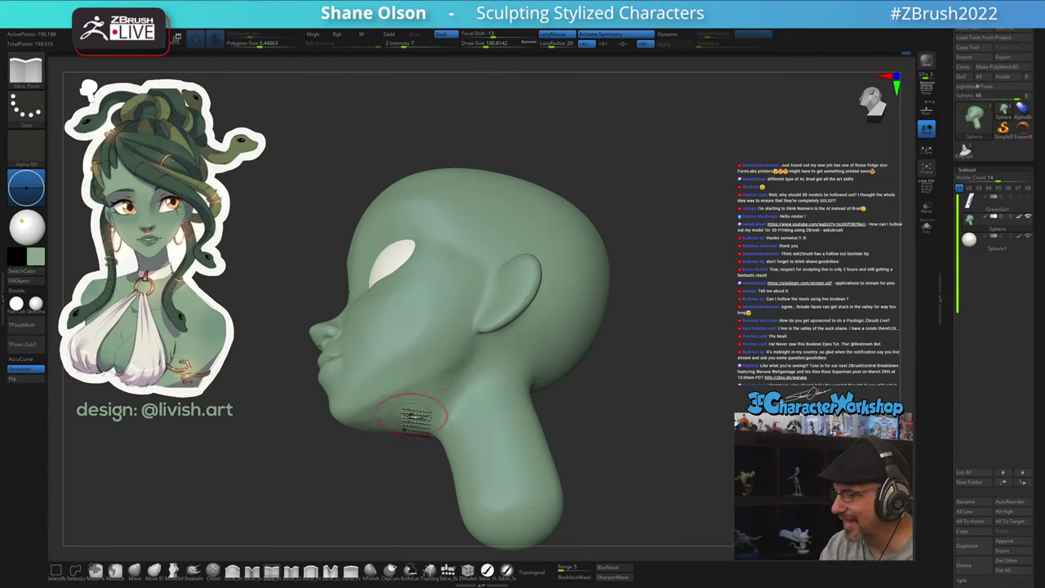
key("shift")
mouse_move(420, 413)
left_mouse_down("shift")
mouse_move(400, 408)
mouse_move(468, 382)
left_mouse_up("shift")
mouse_move(481, 397)
right_mouse_down()
mouse_move(499, 375)
mouse_move(463, 413)
mouse_move(481, 397)
right_mouse_up()
Switch to the Move brush, enlarge the draw size to about 293, and pull the front of the neck forward in side view
left_click(136, 573)
key("s")
left_click(460, 394)
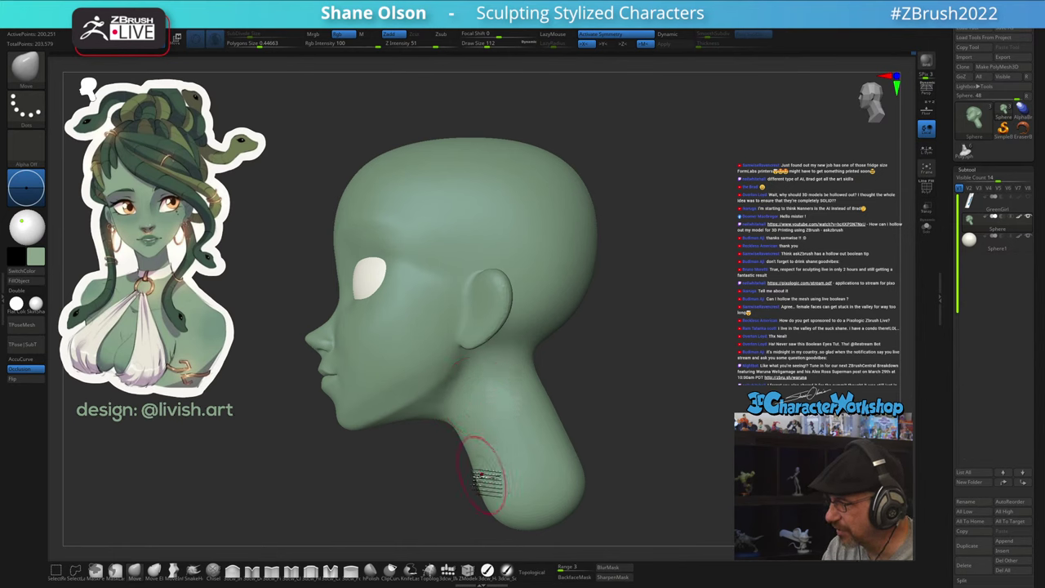
right_click_drag(437, 489, 450, 455, "alt")
key("s")
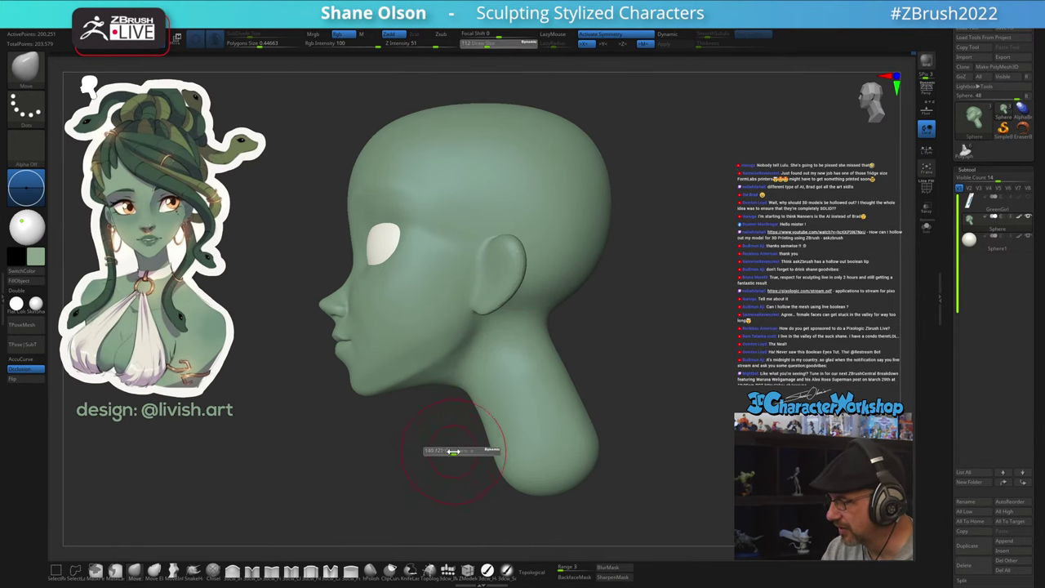
left_click(464, 449)
key("s")
left_click(474, 401)
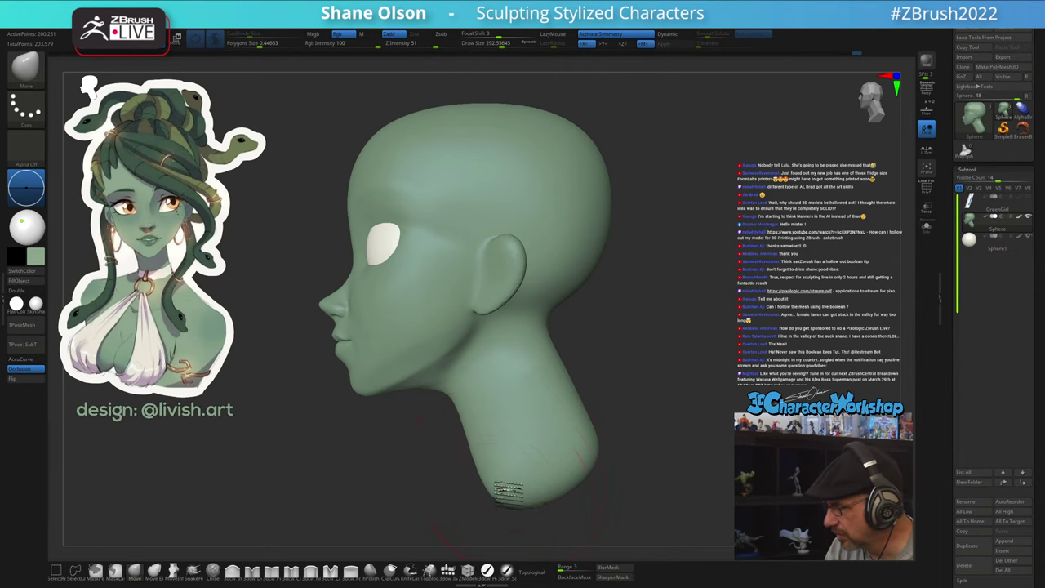
mouse_move(564, 365)
left_mouse_down()
mouse_move(557, 361)
mouse_move(578, 342)
mouse_move(628, 344)
mouse_move(600, 357)
mouse_move(607, 348)
mouse_move(596, 384)
mouse_move(627, 400)
mouse_move(640, 392)
mouse_move(588, 414)
mouse_move(668, 393)
left_mouse_up()
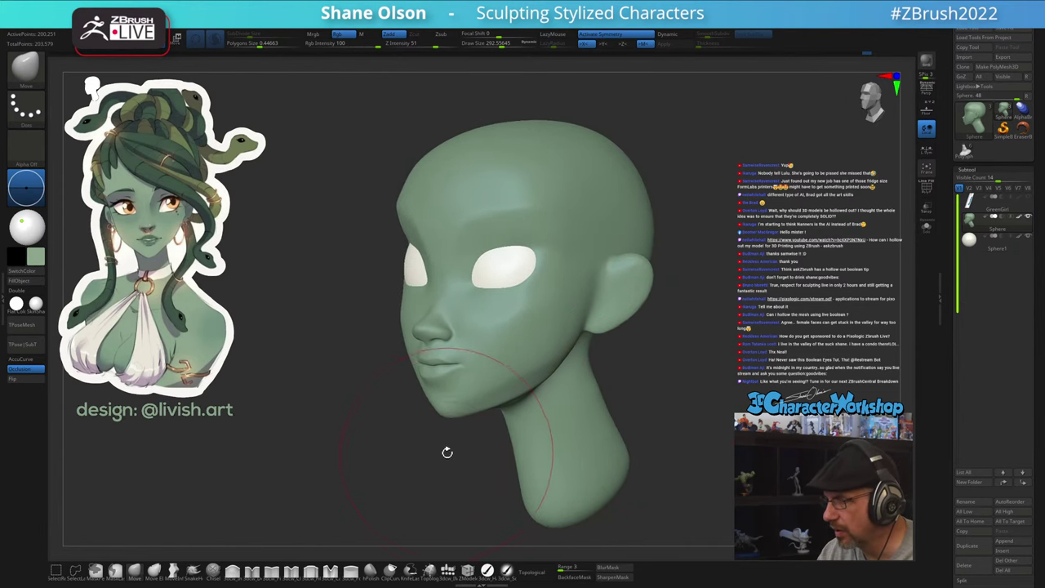
Refine the cheek contour in three-quarter view with the Move brush, reducing the draw size in stages to about 124
left_click_drag(447, 453, 450, 459)
key("s")
mouse_move(396, 389)
left_mouse_down()
mouse_move(415, 364)
mouse_move(433, 390)
left_mouse_up()
left_click_drag(372, 345, 380, 349)
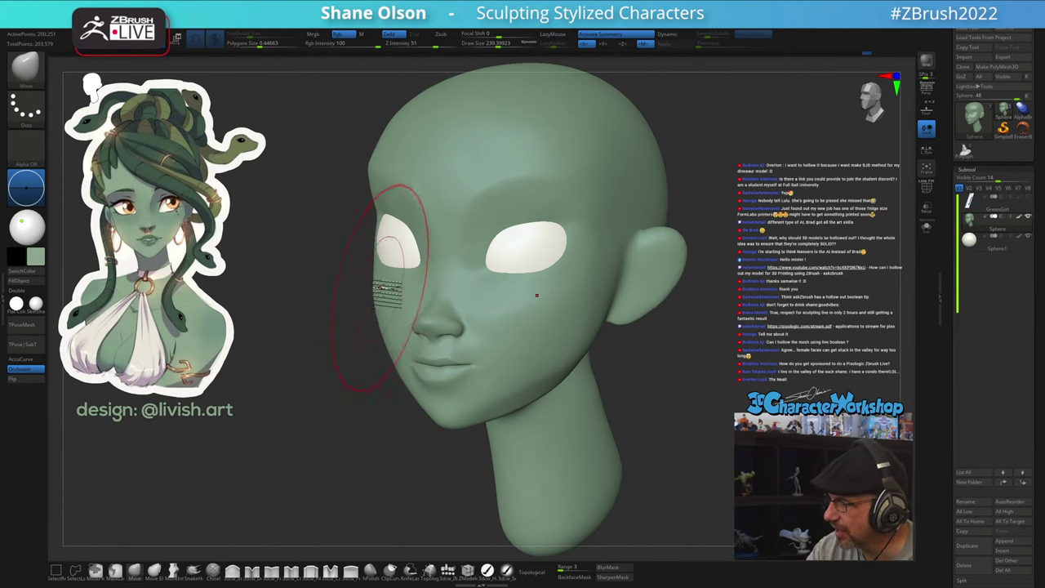
right_click_drag(378, 288, 400, 298)
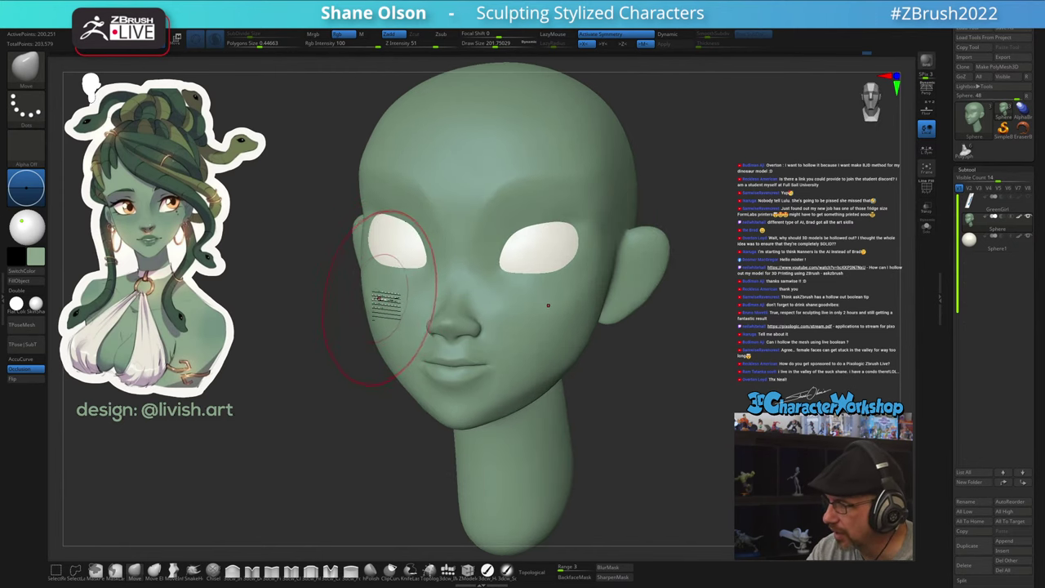
key("s")
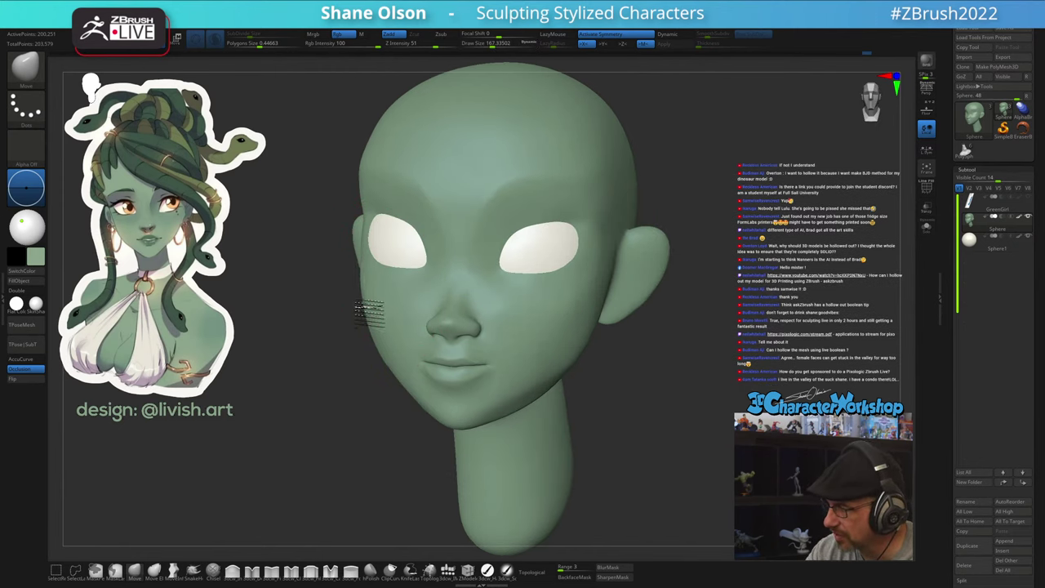
right_click_drag(363, 458, 380, 466)
right_click_drag(363, 343, 376, 346)
key("s")
left_click_drag(392, 325, 384, 324)
right_click_drag(384, 323, 376, 324)
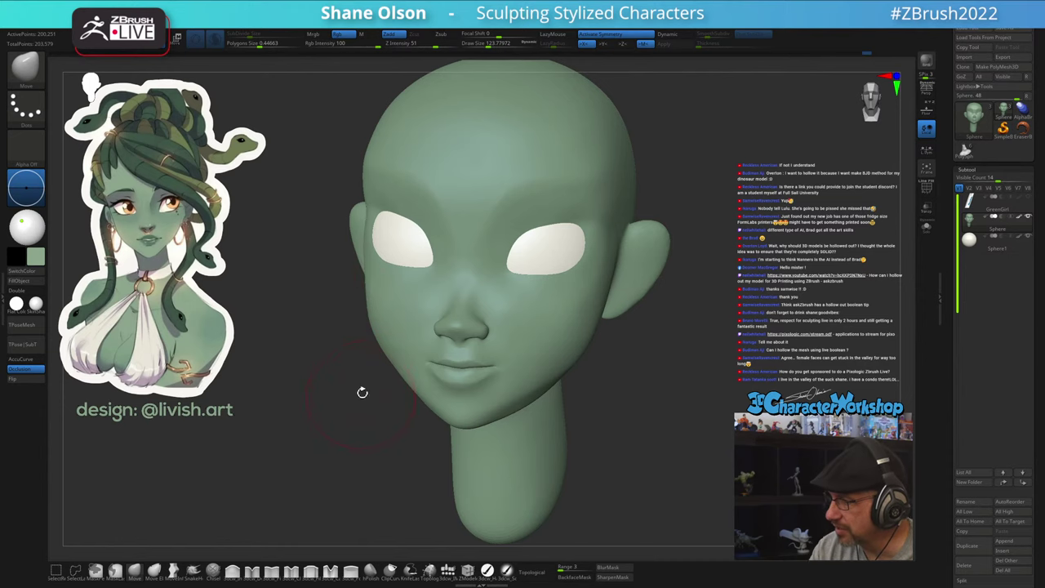
Adjust the jaw outline and its underside with the Move brush at a draw size of about 172
mouse_move(363, 392)
left_mouse_down()
mouse_move(362, 412)
mouse_move(383, 389)
left_mouse_up()
right_click_drag(610, 426, 628, 426)
mouse_move(415, 359)
right_mouse_down()
mouse_move(436, 349)
mouse_move(432, 340)
mouse_move(415, 383)
mouse_move(433, 365)
right_mouse_up()
right_click_drag(432, 410, 429, 417)
left_click_drag(428, 421, 385, 427)
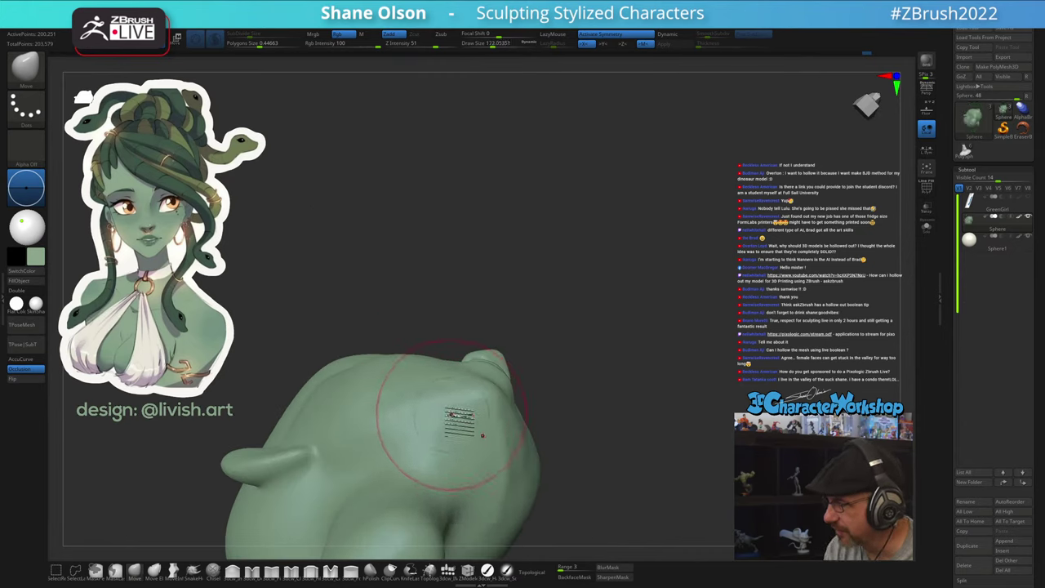
left_click_drag(362, 438, 342, 448)
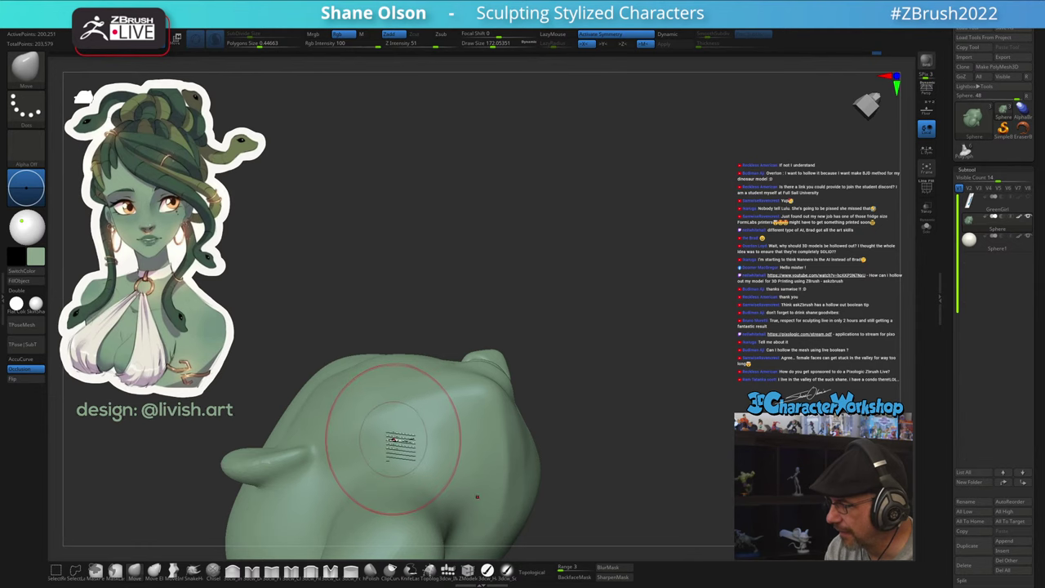
Reduce the Move brush's draw size to about 74 and check the jaw contour below the mouth
mouse_move(424, 421)
right_mouse_down()
mouse_move(466, 459)
mouse_move(457, 378)
right_mouse_up()
key("s")
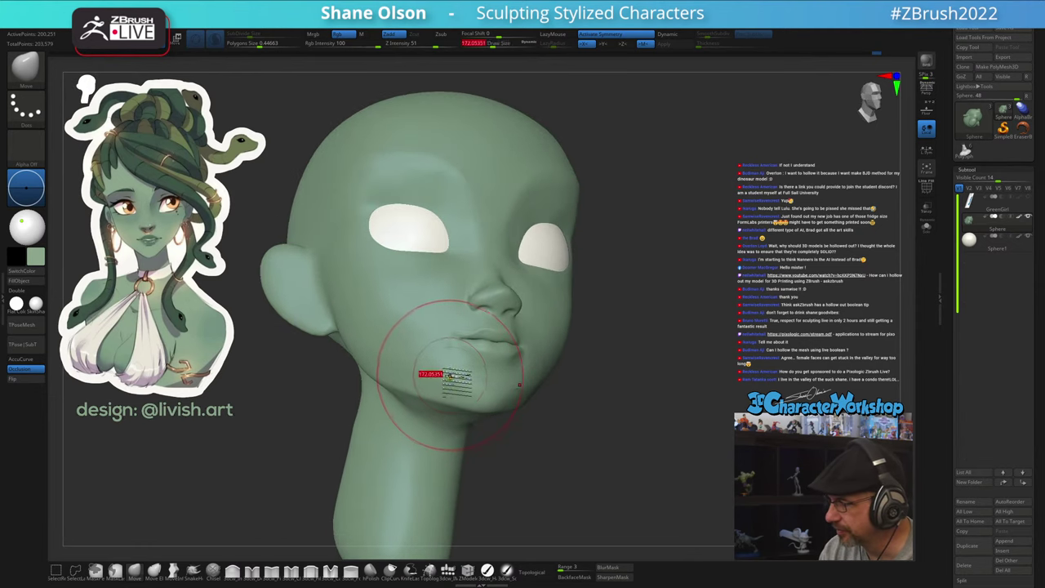
left_click_drag(457, 377, 445, 376)
mouse_move(445, 377)
right_mouse_down()
mouse_move(467, 380)
mouse_move(466, 366)
mouse_move(536, 380)
mouse_move(489, 356)
right_mouse_up()
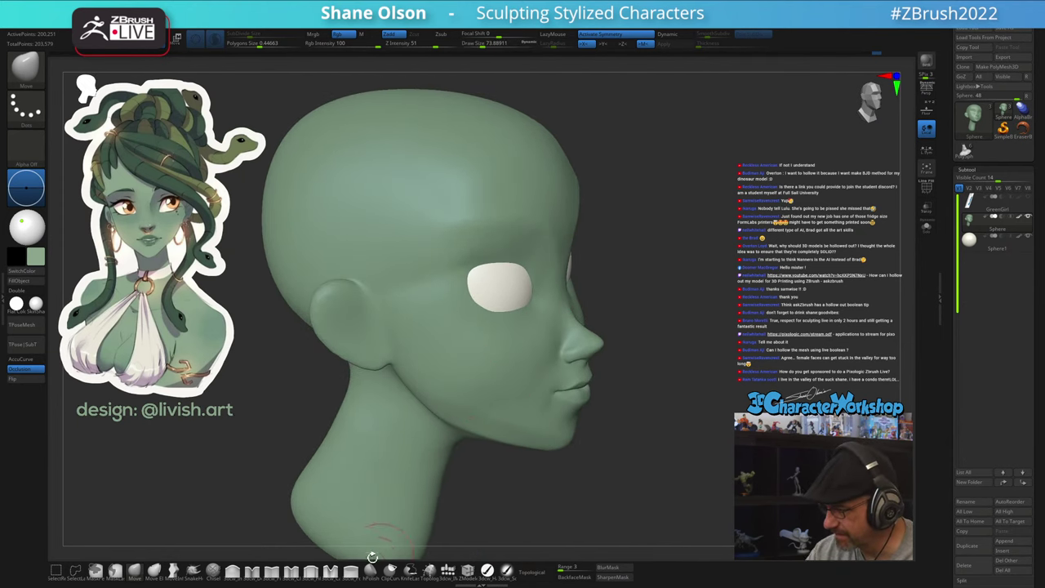
Polish the jawline with the 3dcw_Polish brush at a draw size of about 62, and smooth the lower cheek and jaw underside
left_click(352, 570)
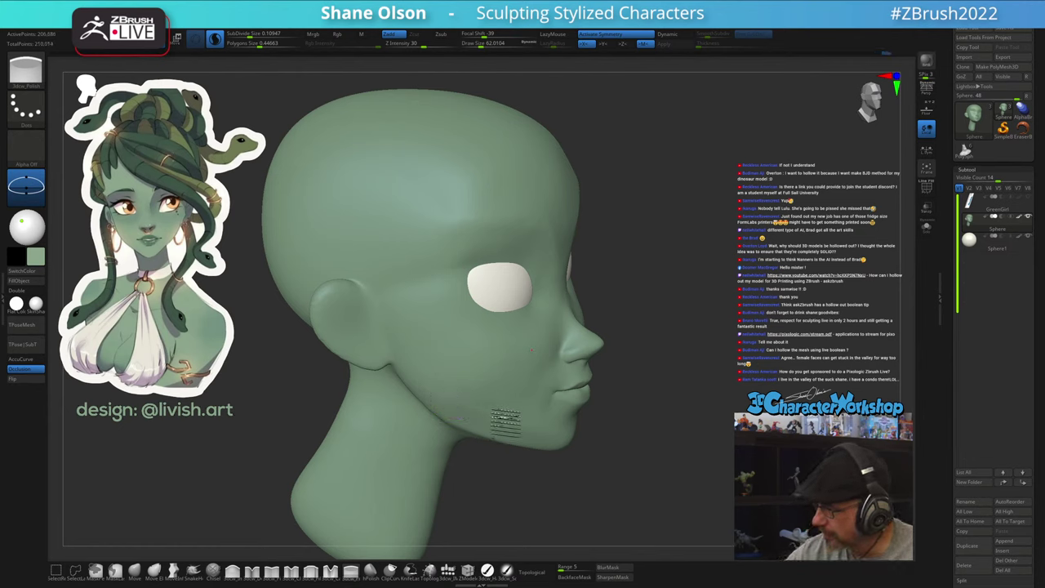
right_click_drag(620, 445, 574, 442)
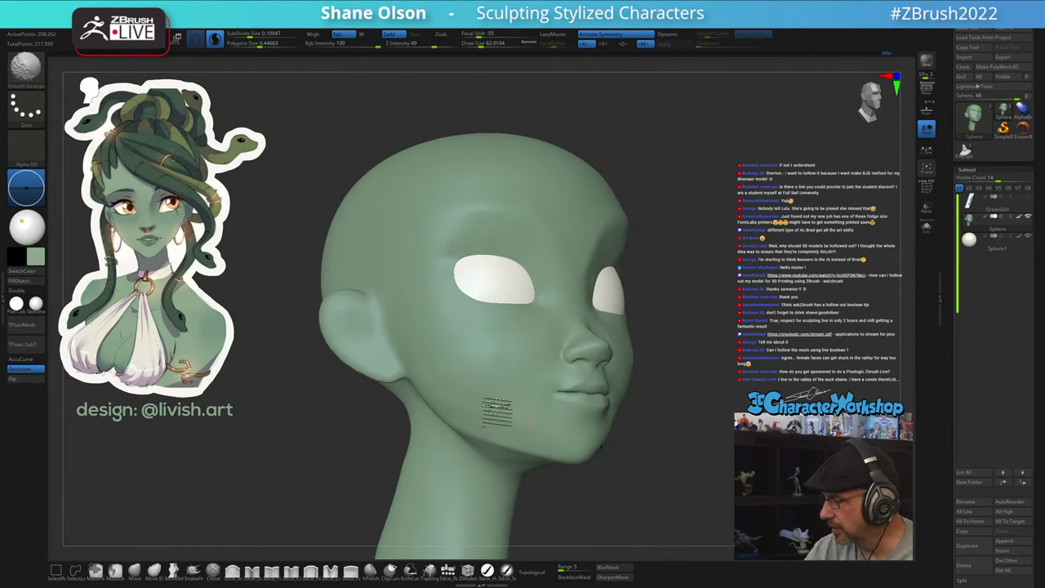
mouse_move(484, 400)
left_mouse_down("shift")
mouse_move(527, 418)
mouse_move(462, 371)
left_mouse_up("shift")
mouse_move(667, 442)
right_mouse_down()
mouse_move(684, 418)
mouse_move(695, 436)
mouse_move(684, 418)
right_mouse_up()
left_click_drag(433, 467, 495, 470, "shift")
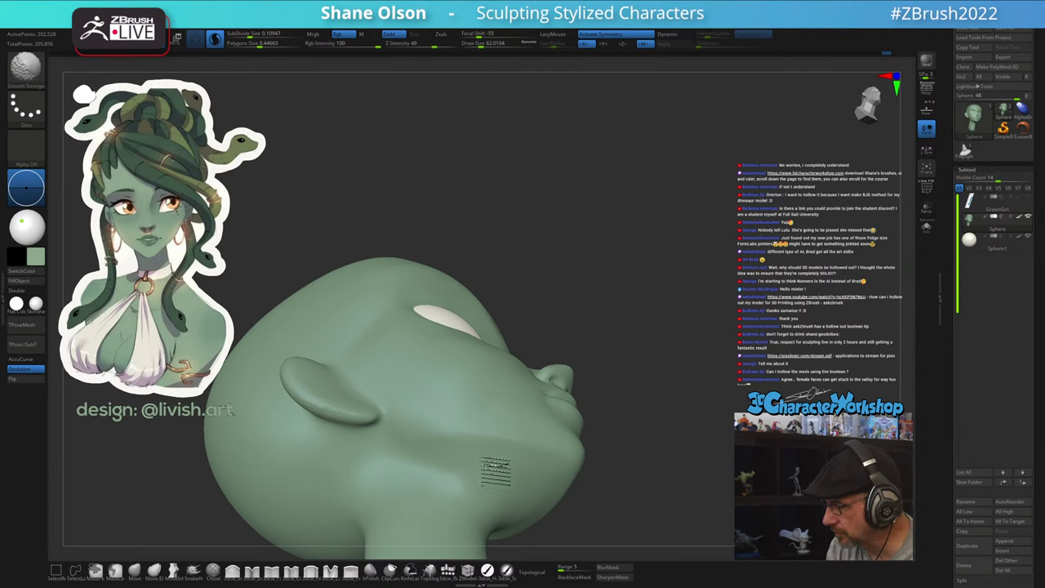
mouse_move(653, 469)
left_mouse_down()
mouse_move(632, 492)
mouse_move(668, 459)
mouse_move(624, 474)
left_mouse_up()
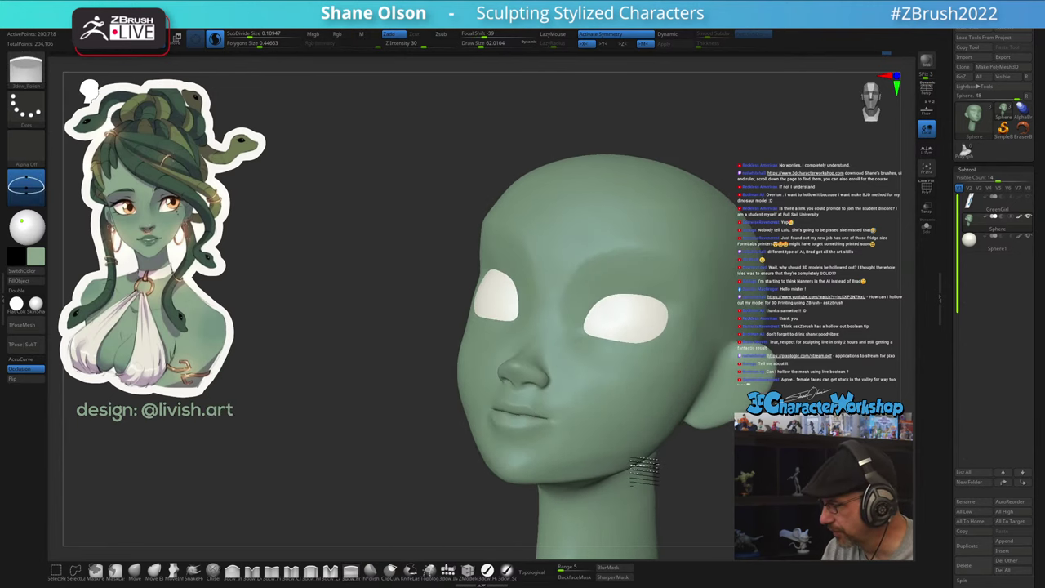
left_click_drag(373, 507, 342, 471)
Display the polygroup wireframe, smooth the mesh at the jaw corner below the ear and on the upper neck, and hide the wireframe
key("shift+f")
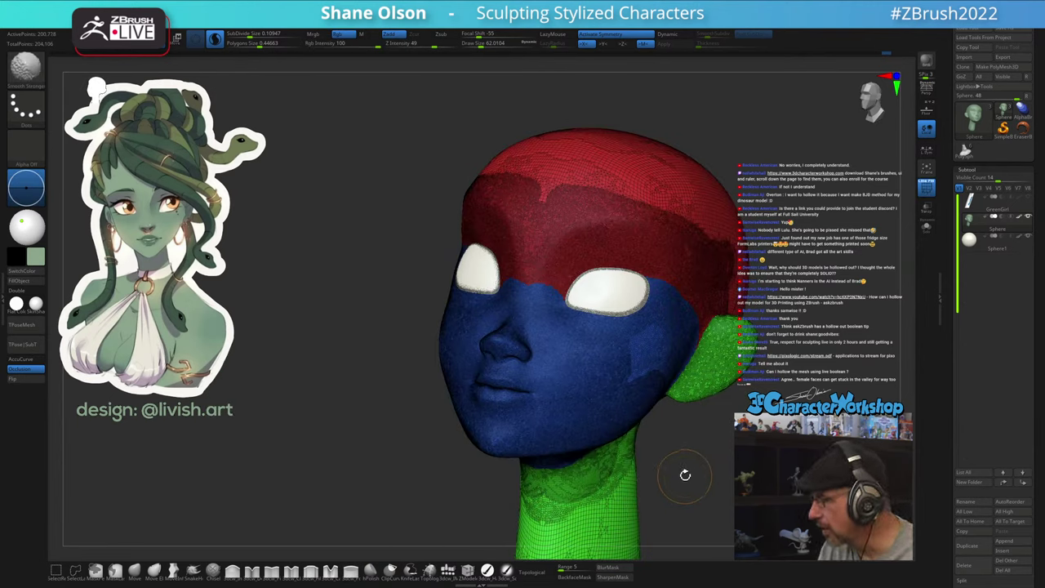
key("shift+f")
left_click_drag(690, 472, 687, 472)
key("shift+f")
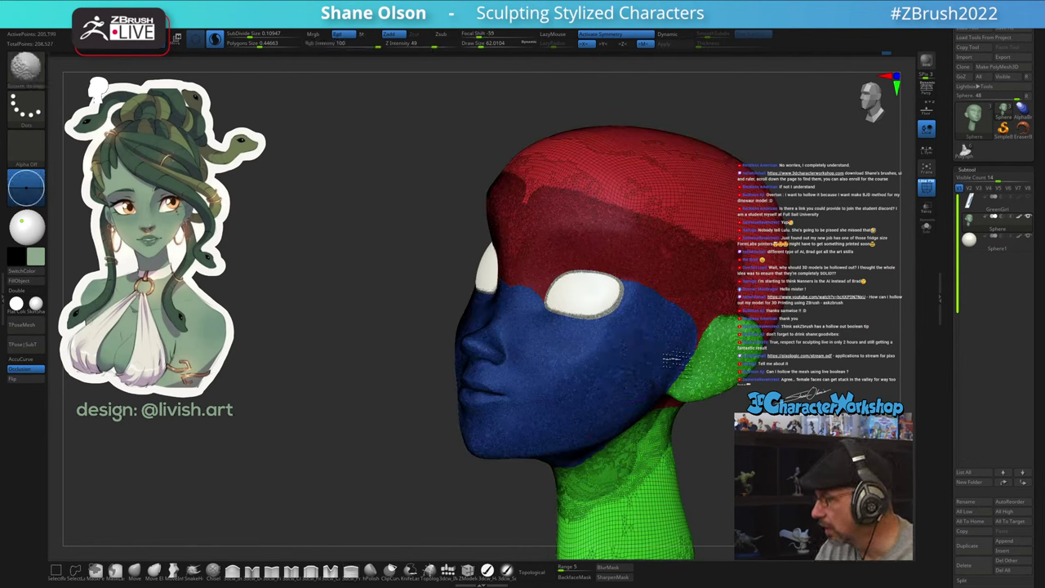
left_click_drag(682, 397, 663, 452, "shift")
left_click_drag(699, 474, 694, 438)
mouse_move(662, 445)
left_mouse_down("shift")
mouse_move(601, 474)
mouse_move(616, 484)
mouse_move(642, 471)
left_mouse_up("shift")
left_click_drag(705, 480, 702, 432)
left_click_drag(627, 371, 637, 358, "shift")
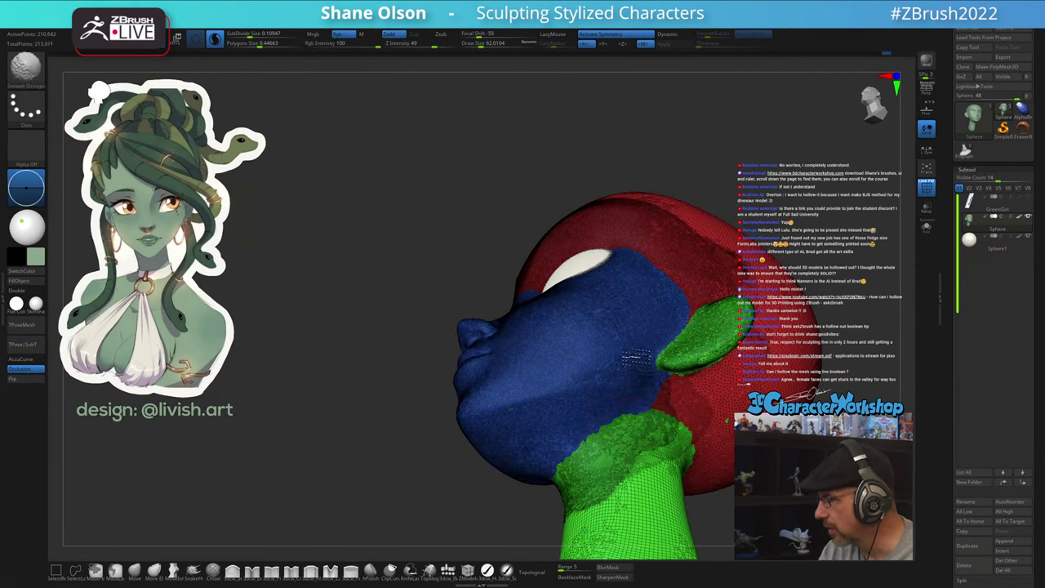
key("shift+f")
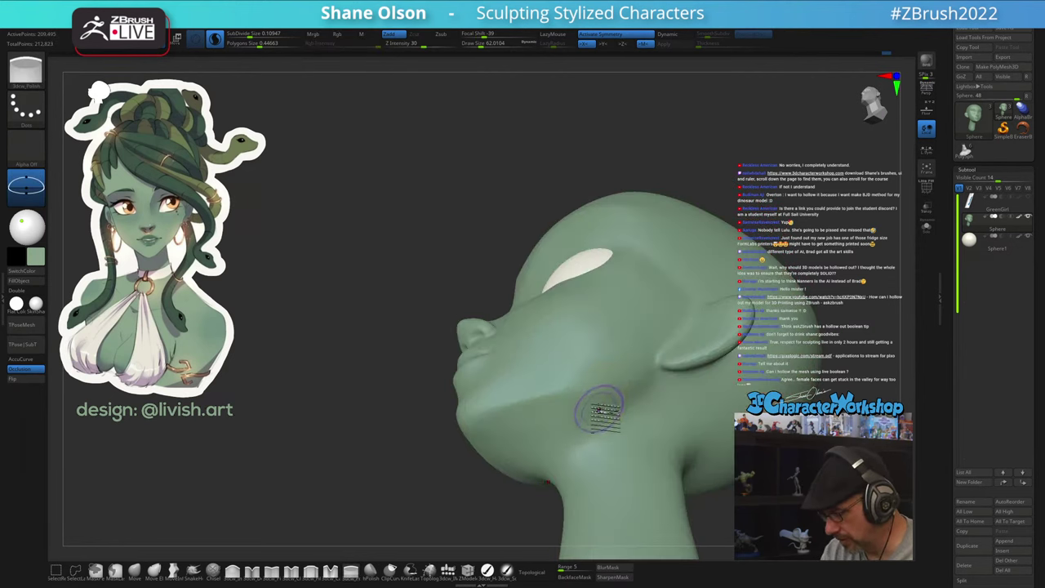
Define the underside of the jaw from the neck toward the chin with another 3dcw brush, and smooth the transition
mouse_move(599, 411)
right_mouse_down()
mouse_move(626, 436)
mouse_move(578, 433)
mouse_move(584, 441)
right_mouse_up()
left_click(312, 574)
mouse_move(602, 425)
left_mouse_down()
mouse_move(597, 413)
mouse_move(504, 448)
mouse_move(514, 435)
left_mouse_up()
right_click_drag(612, 425, 598, 436)
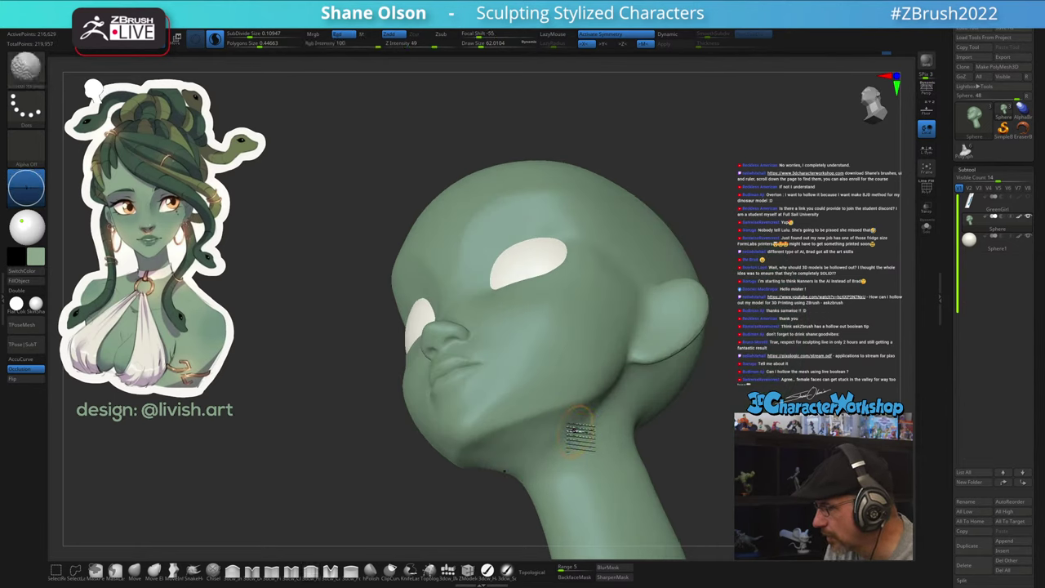
mouse_move(531, 469)
right_mouse_down()
mouse_move(558, 428)
mouse_move(515, 412)
right_mouse_up()
mouse_move(539, 401)
left_mouse_down()
mouse_move(512, 406)
mouse_move(499, 436)
left_mouse_up()
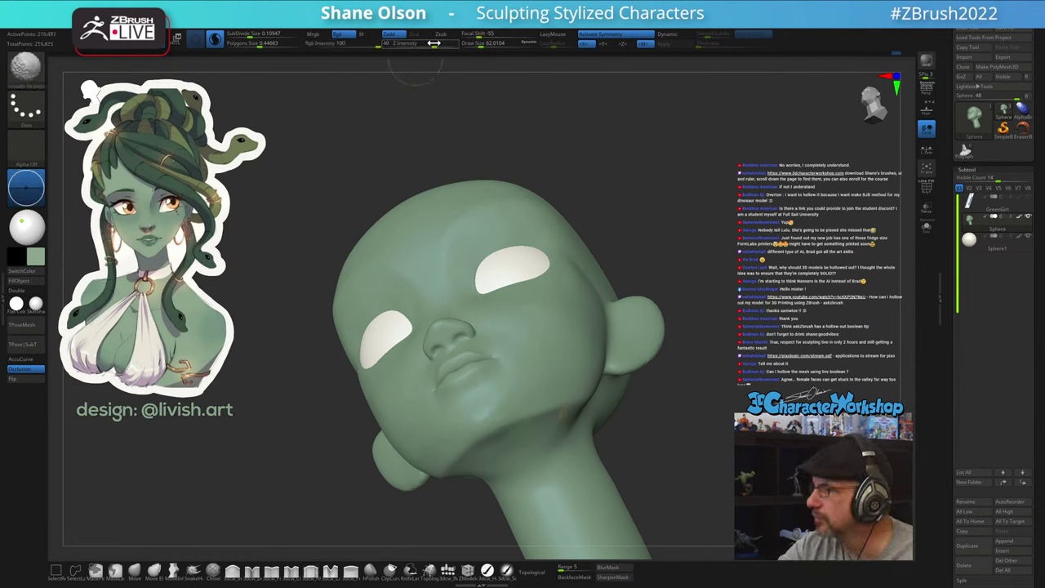
Set the smoothing brush's Z Intensity to 100 and smooth where the jaw underside meets the neck
left_click_drag(433, 43, 459, 51, "shift")
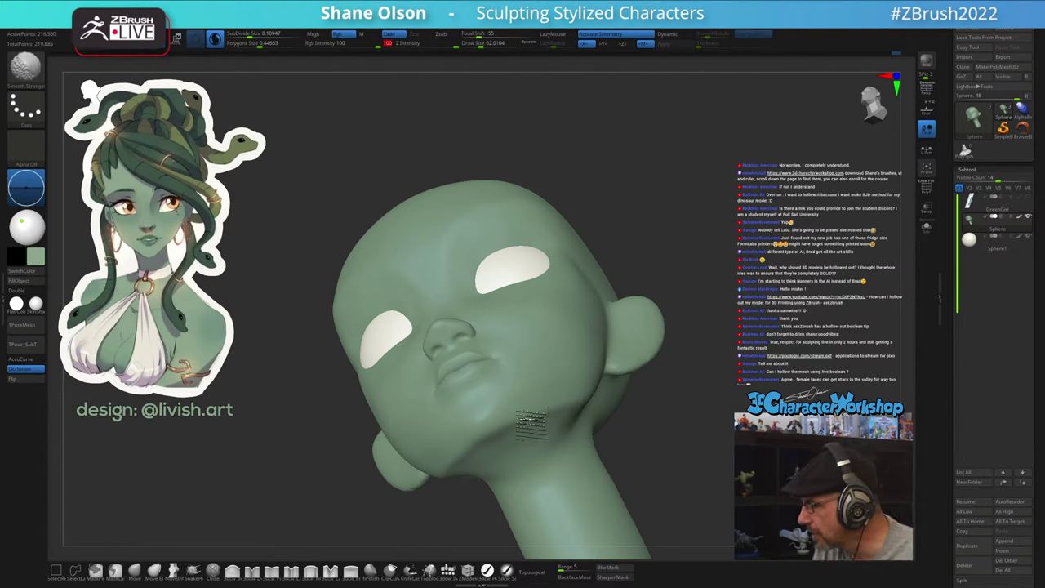
left_click_drag(525, 445, 563, 433, "shift")
right_click_drag(599, 434, 578, 400)
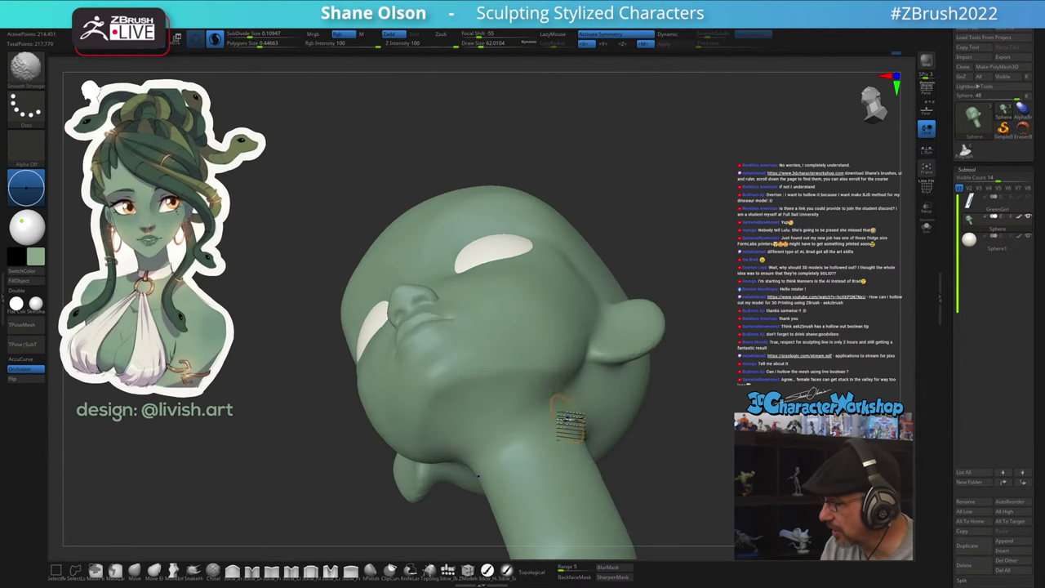
right_click_drag(480, 400, 572, 394)
Adjust the jaw corner below the ear with the Move brush at a draw size of about 149, and smooth the cheek
left_click(135, 571)
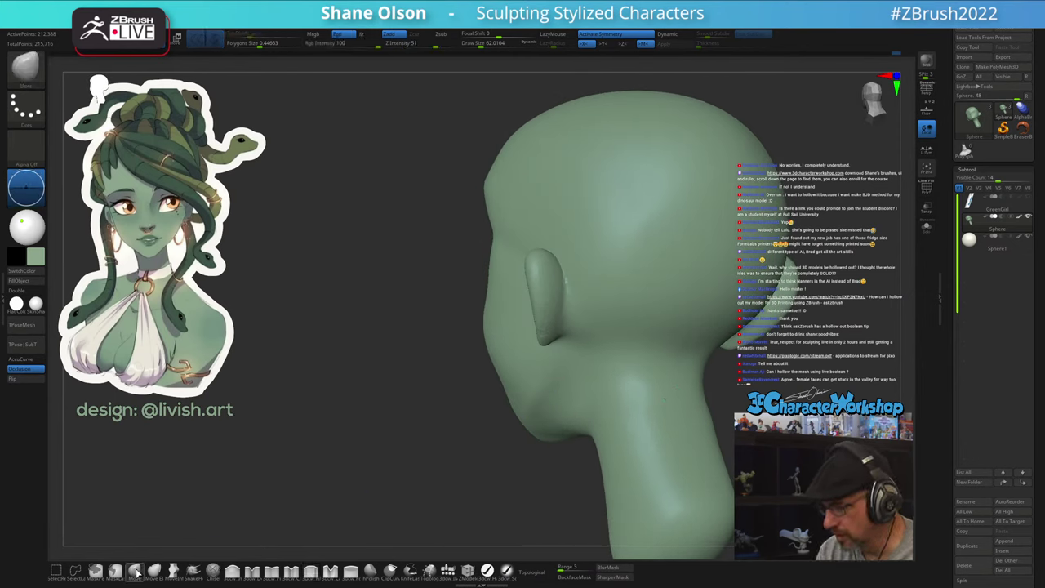
right_click_drag(424, 426, 442, 397)
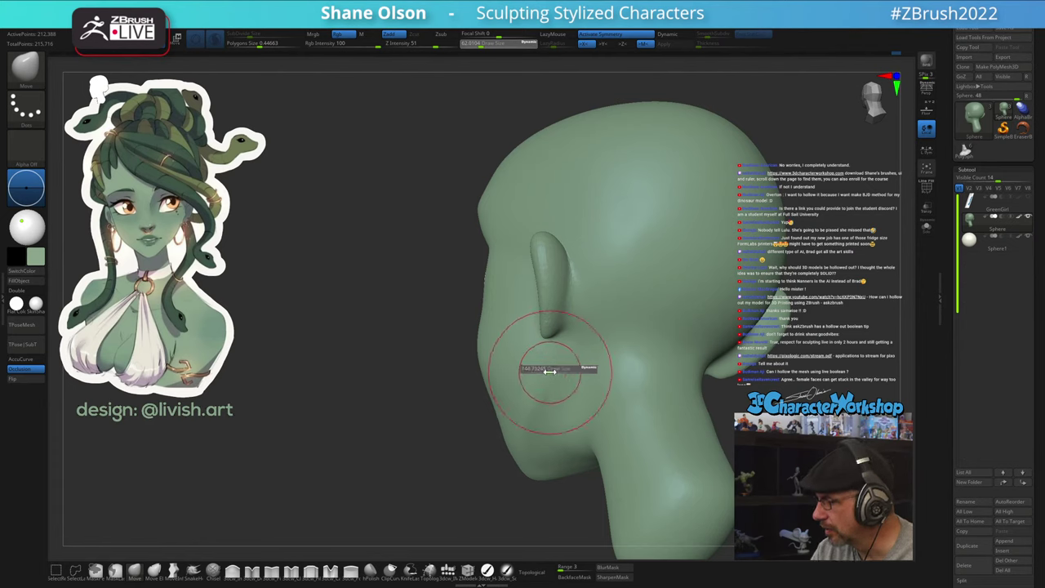
left_click_drag(549, 372, 550, 371)
right_click_drag(560, 389, 554, 357)
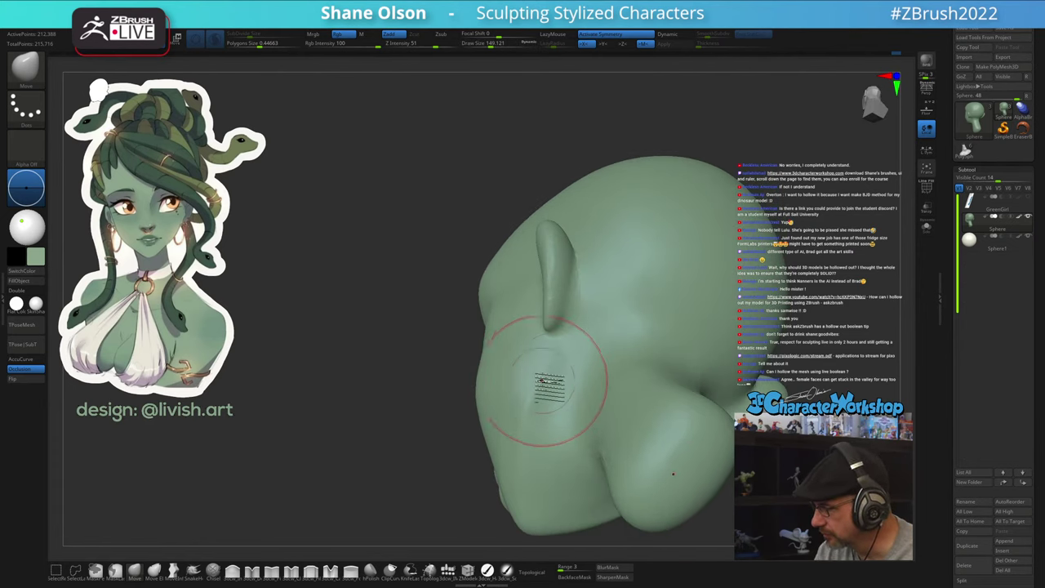
left_click_drag(539, 404, 535, 386, "shift")
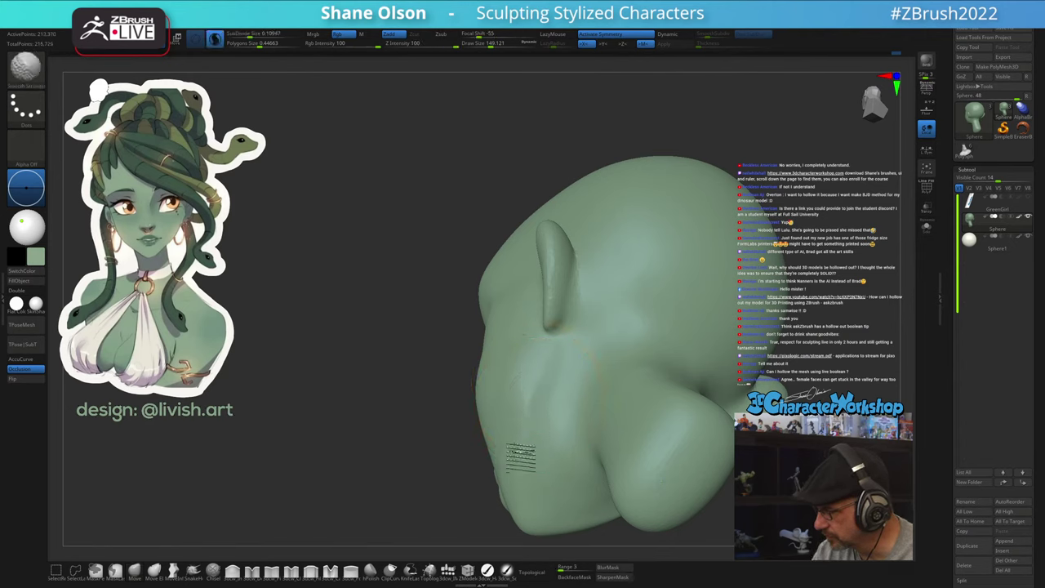
left_click_drag(514, 451, 517, 438, "shift")
right_click_drag(521, 442, 574, 463)
Reshape the cheek and outer eye area from a top view with the Move brush at a draw size of about 207
key("s")
left_click_drag(577, 427, 583, 427)
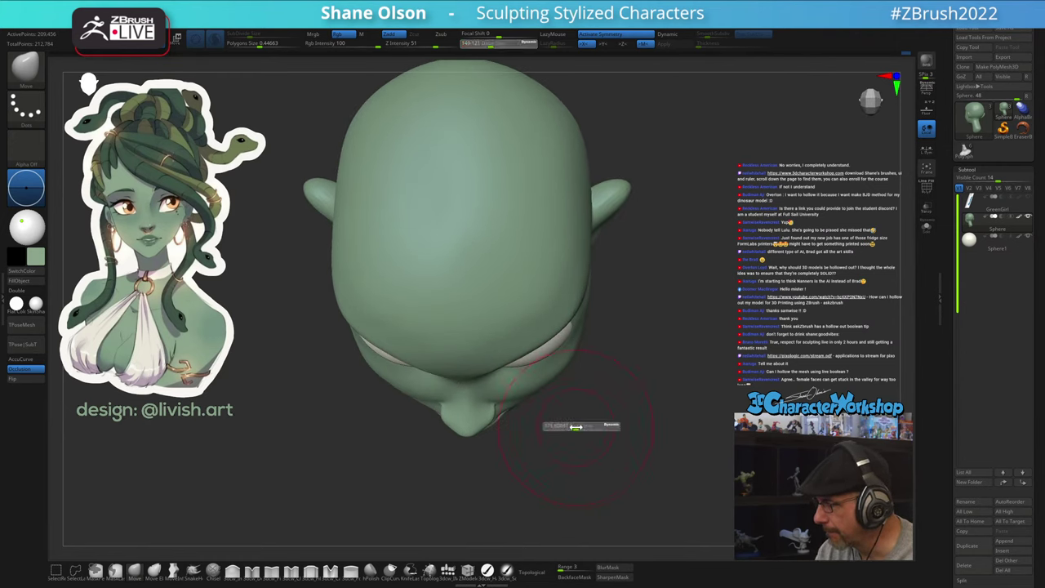
left_click_drag(559, 347, 541, 356)
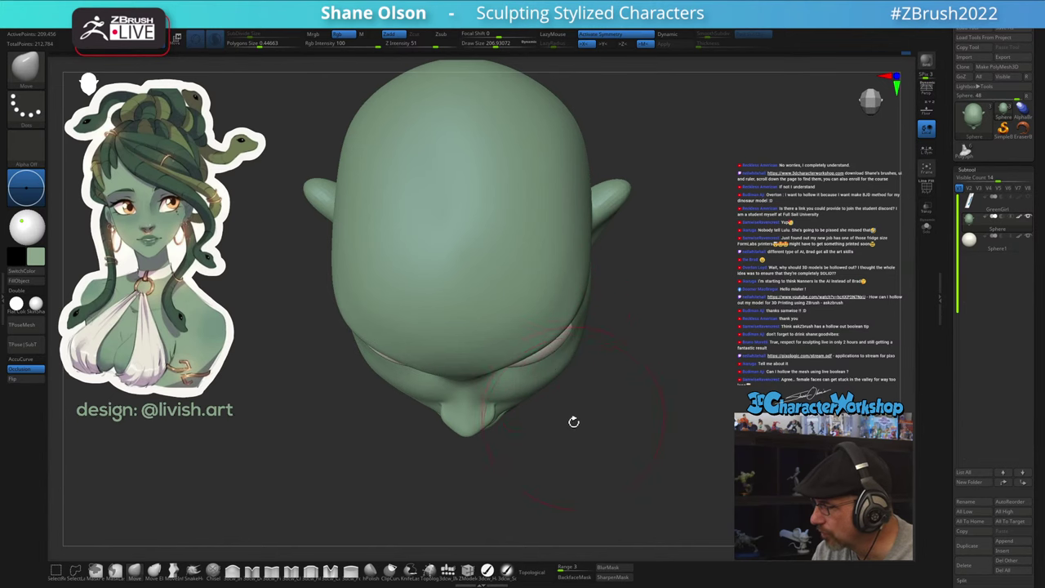
mouse_move(574, 423)
right_mouse_down()
mouse_move(582, 441)
mouse_move(583, 426)
right_mouse_up()
left_click_drag(563, 343, 566, 331)
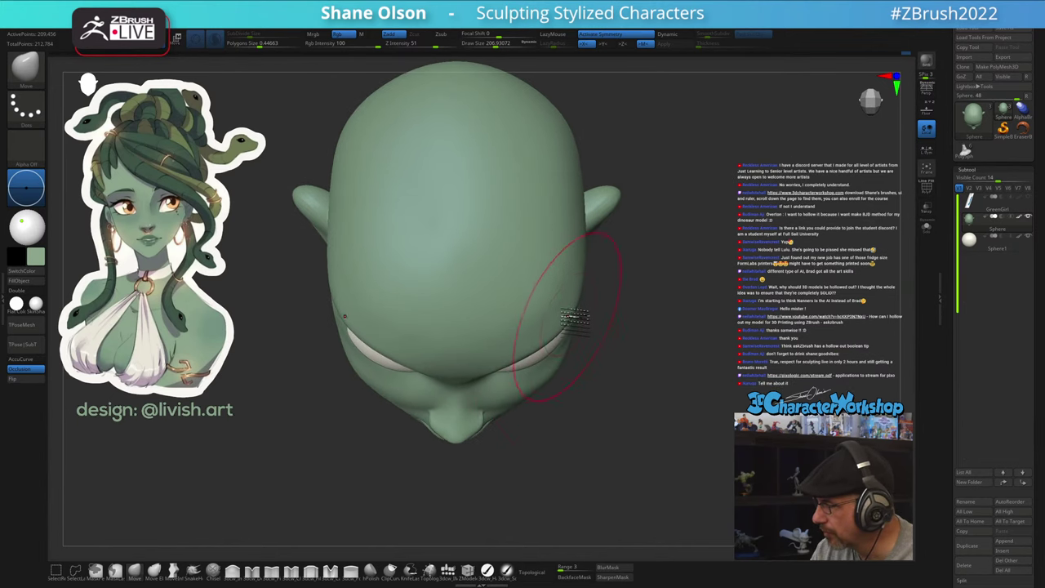
right_click_drag(603, 387, 624, 277)
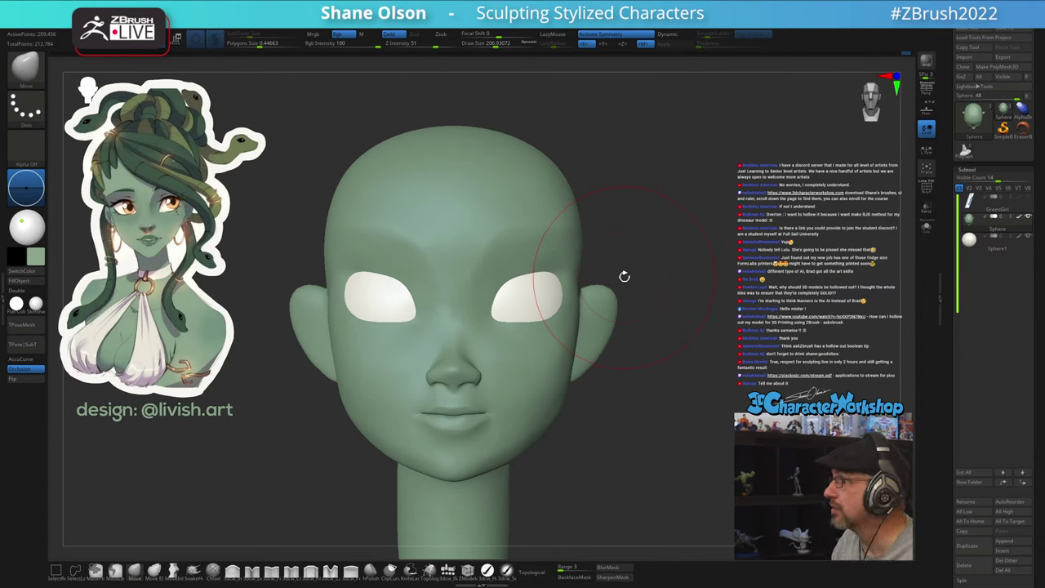
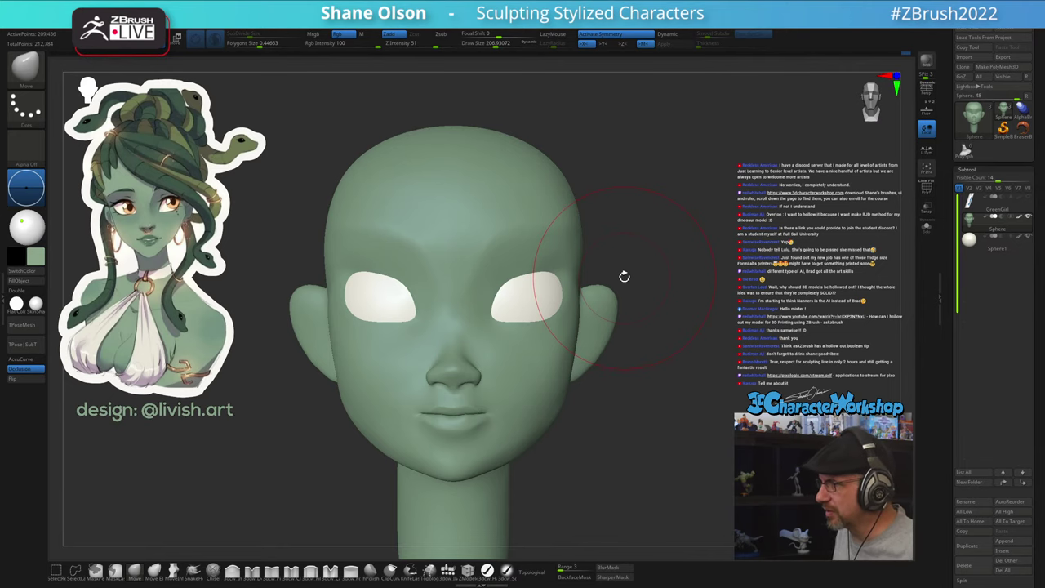
Adjust the inner eye corner and the cheek beneath the eye with the Move brush at a draw size of about 97
left_click_drag(624, 402, 567, 330, "alt")
left_click_drag(525, 291, 512, 288)
right_click_drag(512, 288, 517, 310)
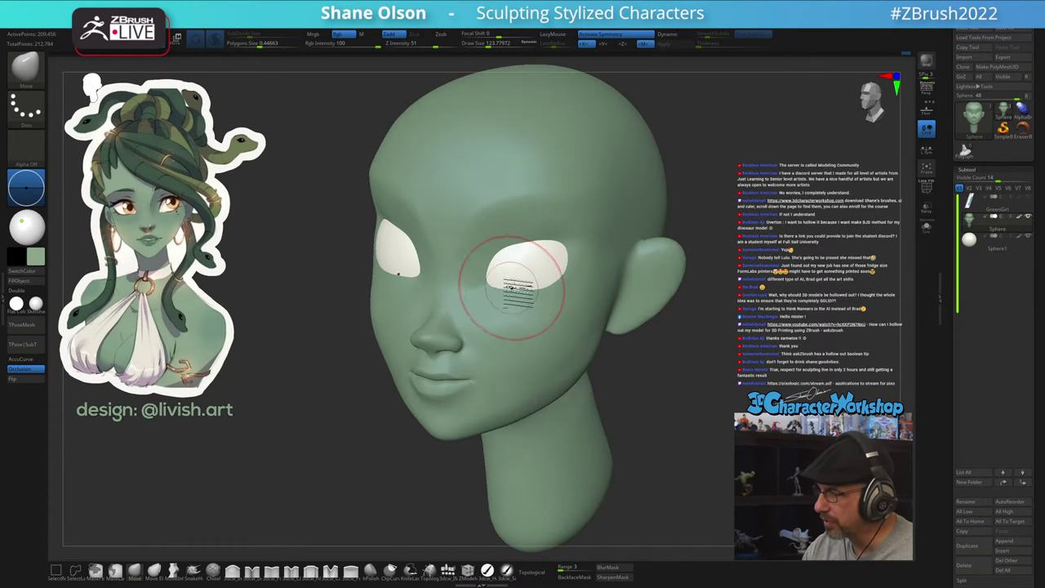
right_click_drag(509, 268, 499, 293)
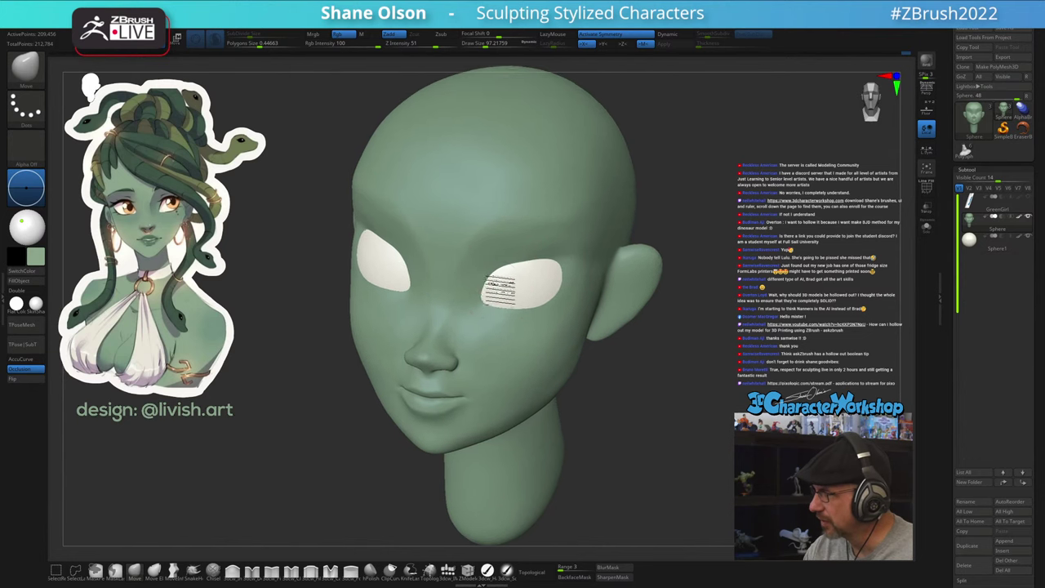
key("s")
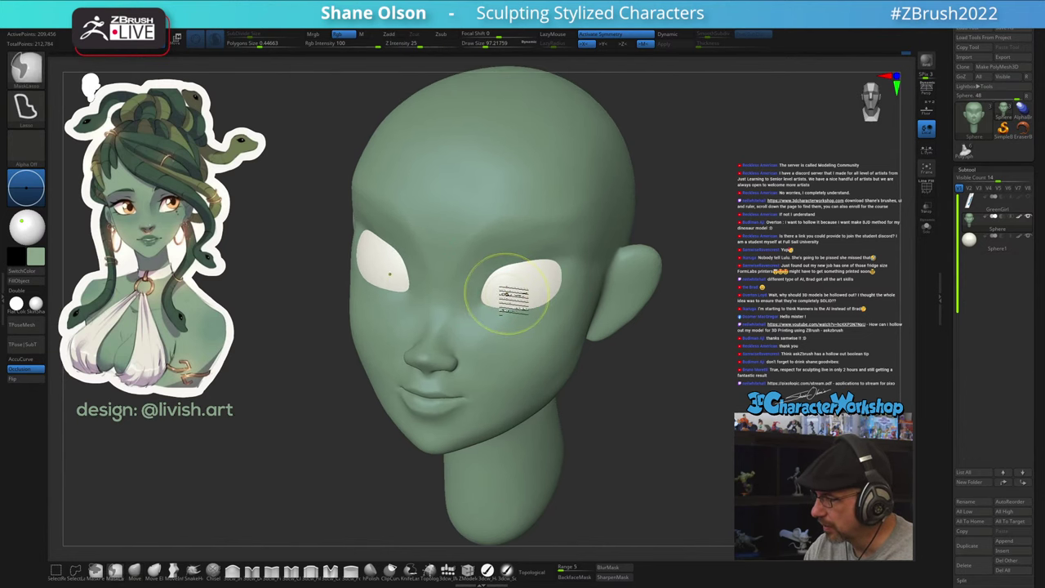
left_click(137, 575)
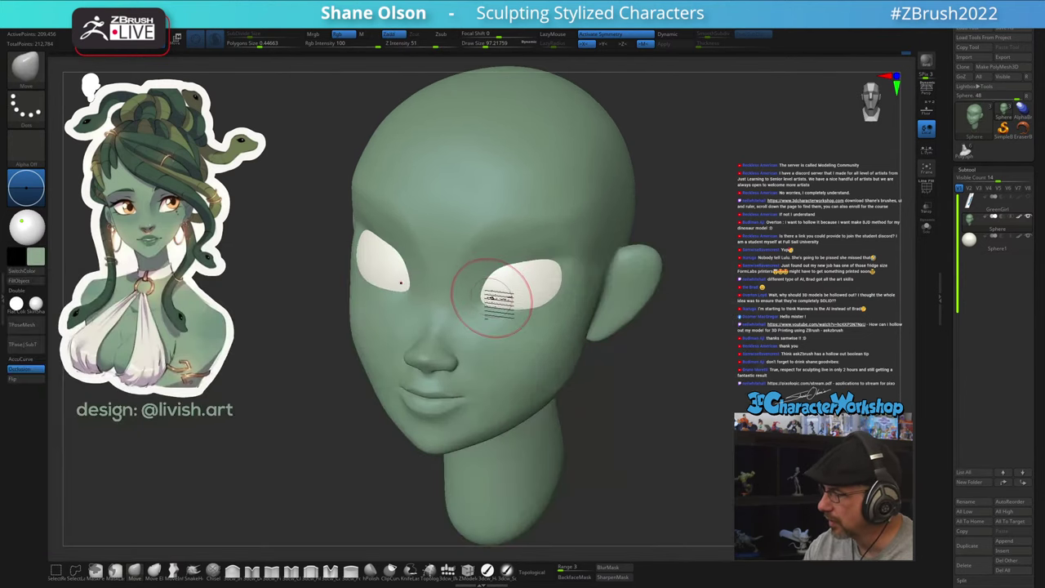
Reshape the temple beside the outer eye corner with the Move brush, and smooth it at a draw size of about 101
mouse_move(501, 284)
right_mouse_down()
mouse_move(528, 312)
mouse_move(567, 299)
mouse_move(569, 308)
mouse_move(578, 277)
mouse_move(614, 276)
right_mouse_up()
key("]")
key("[")
key("s")
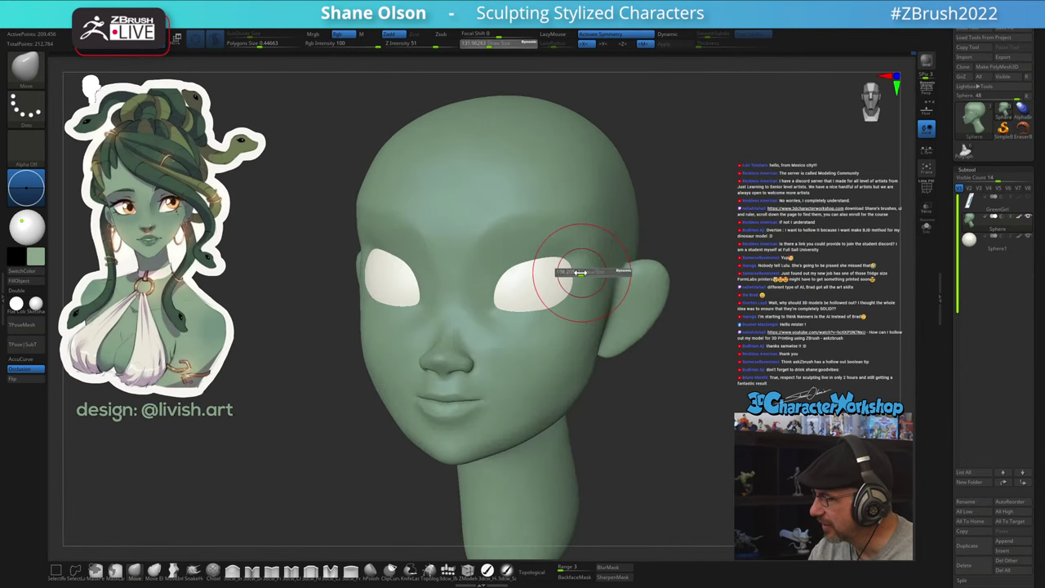
left_click_drag(580, 272, 573, 266)
mouse_move(584, 270)
right_mouse_down()
mouse_move(569, 270)
mouse_move(597, 269)
mouse_move(597, 295)
mouse_move(603, 262)
mouse_move(617, 259)
mouse_move(573, 299)
right_mouse_up()
left_click_drag(572, 299, 568, 293, "shift")
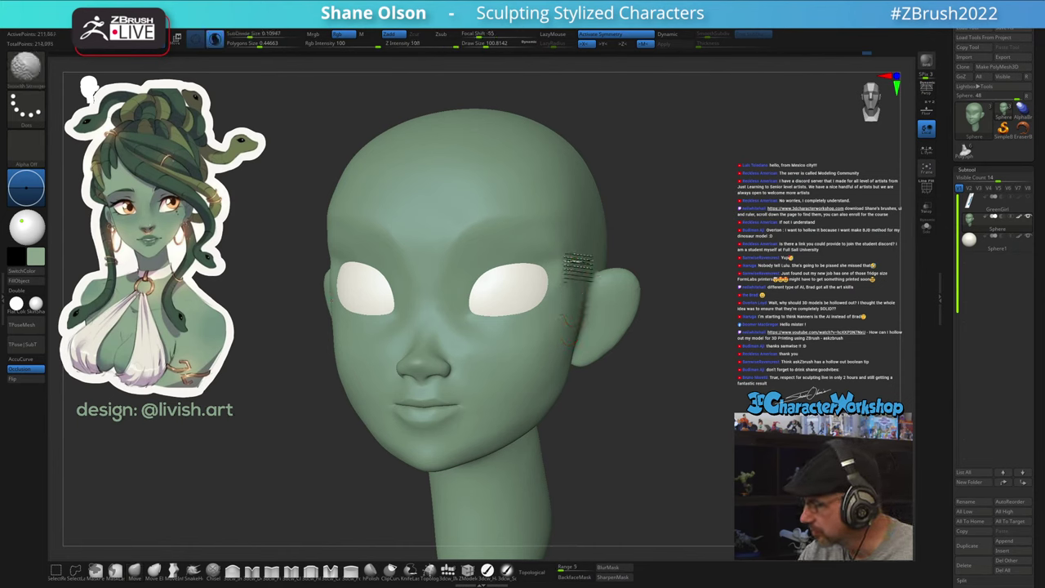
Adjust the side of the face in front of the ear with the Move brush at a draw size of about 140
key("s")
left_click_drag(573, 307, 567, 305)
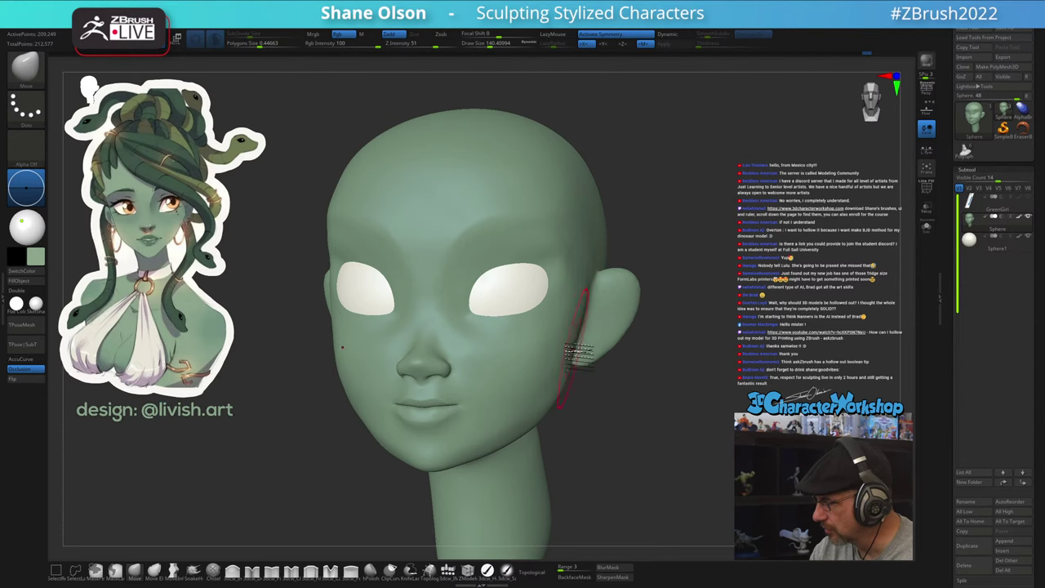
left_click_drag(564, 378, 595, 375)
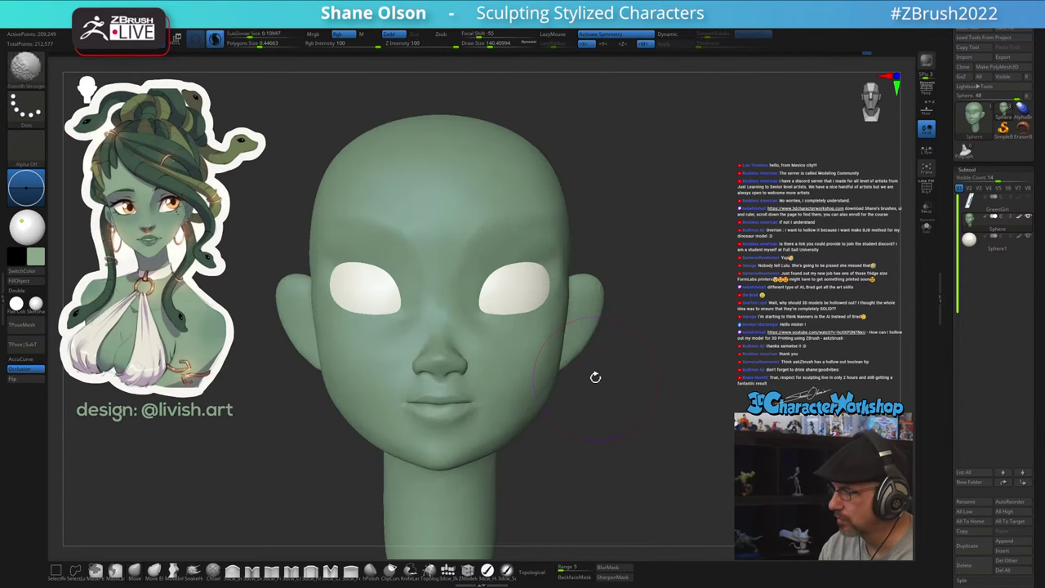
Reshape the jawline between the ear and chin with the Move brush at a draw size of about 202
right_click_drag(602, 386, 560, 413, "ctrl")
key("s")
left_click_drag(519, 428, 525, 427)
left_click_drag(525, 427, 521, 422)
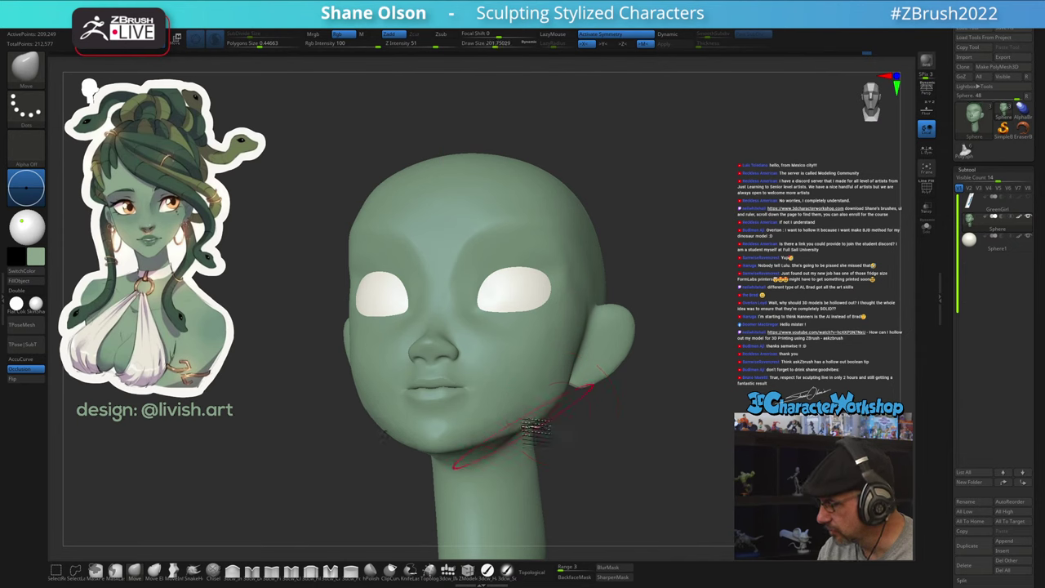
Smooth the lower cheek and jawline toward the ear at a draw size of about 90
mouse_move(613, 406)
right_mouse_down()
mouse_move(565, 396)
mouse_move(584, 346)
right_mouse_up()
key("s")
left_click_drag(655, 348, 651, 348)
mouse_move(650, 343)
right_mouse_down("alt")
mouse_move(632, 360)
mouse_move(659, 355)
mouse_move(628, 356)
right_mouse_up("alt")
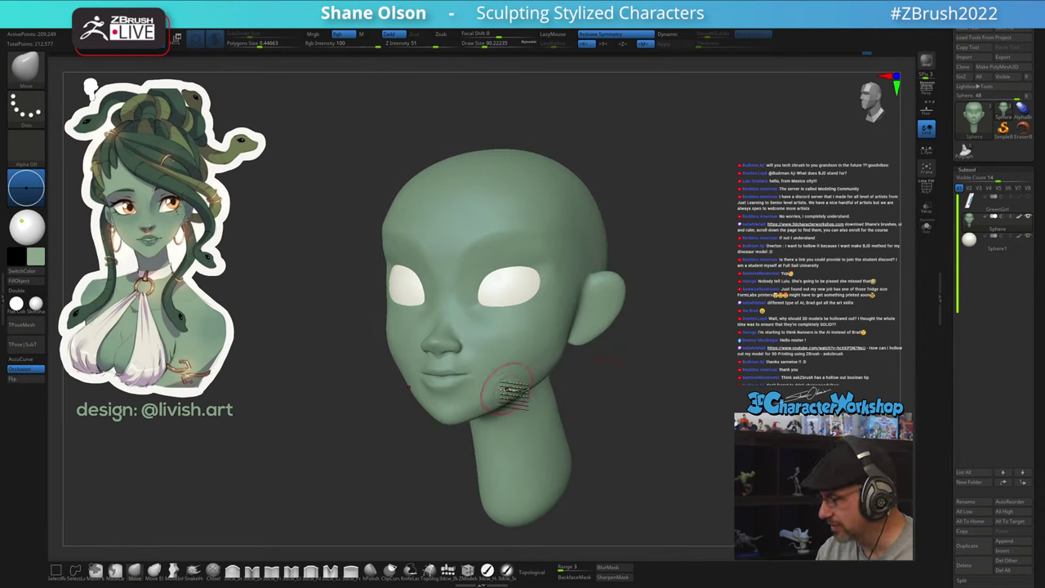
mouse_move(501, 397)
left_mouse_down("shift")
mouse_move(474, 410)
mouse_move(525, 379)
mouse_move(553, 341)
left_mouse_up("shift")
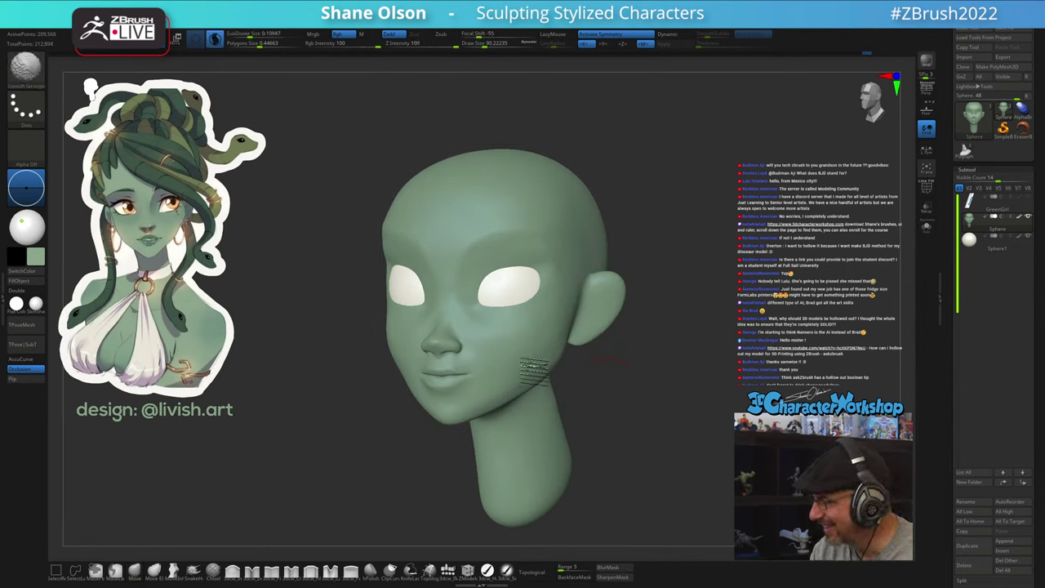
left_click_drag(508, 392, 542, 390, "shift")
right_click_drag(623, 415, 613, 409)
mouse_move(576, 417)
left_mouse_down("shift")
mouse_move(549, 428)
mouse_move(606, 395)
left_mouse_up("shift")
mouse_move(609, 395)
right_mouse_down()
mouse_move(658, 389)
mouse_move(636, 392)
mouse_move(633, 405)
right_mouse_up()
Mask the inner hollow of the ear with the MaskPen brush at a draw size of about 23
key("s")
left_click_drag(636, 385, 631, 384)
right_click_drag(634, 385, 631, 417, "ctrl")
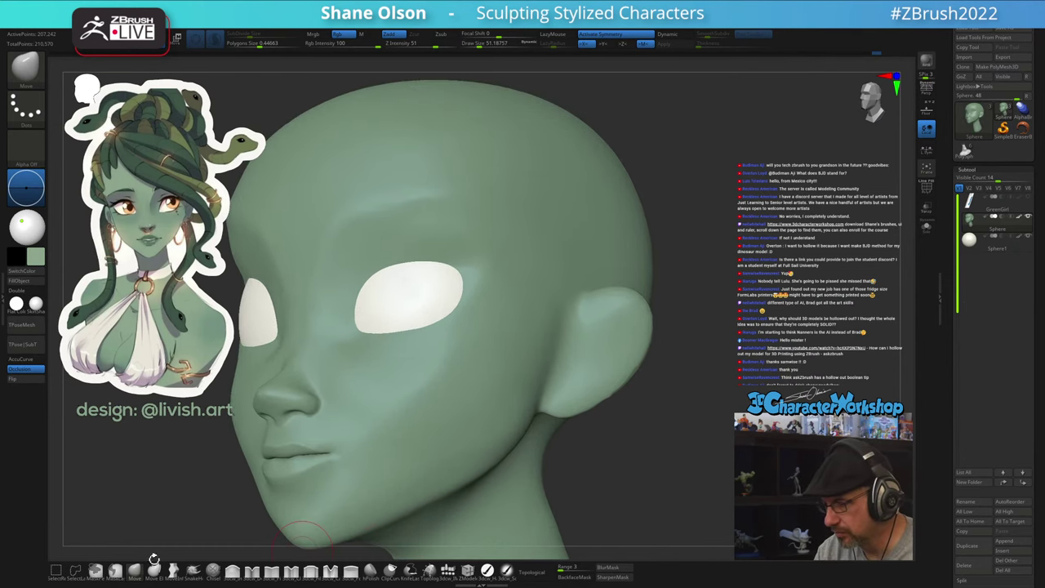
key("s")
left_click_drag(599, 351, 593, 353)
mouse_move(600, 340)
right_mouse_down("alt")
mouse_move(640, 336)
mouse_move(614, 384)
right_mouse_up("alt")
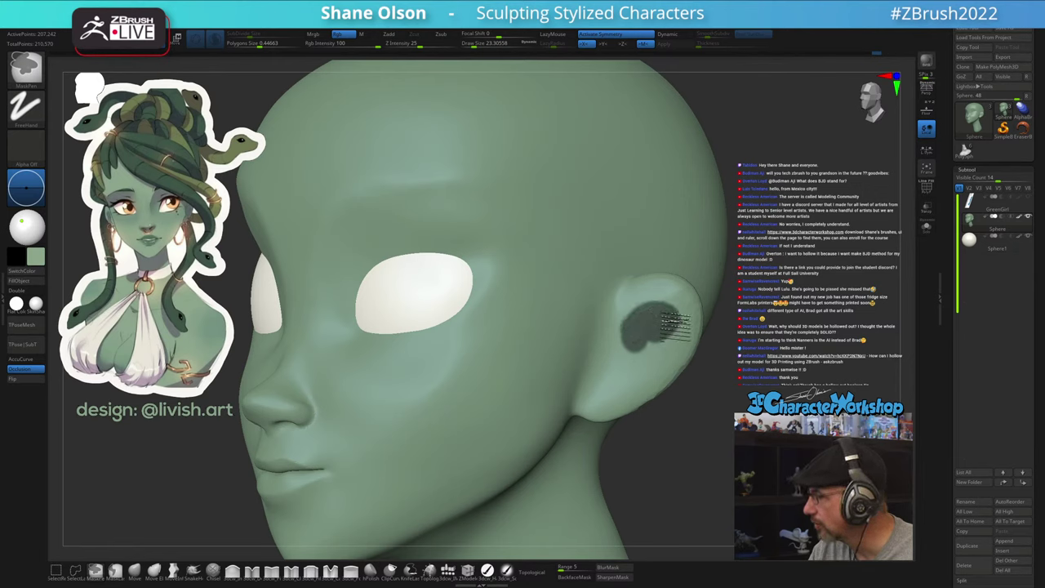
mouse_move(668, 323)
left_mouse_down("ctrl")
mouse_move(639, 336)
mouse_move(632, 366)
mouse_move(625, 355)
mouse_move(676, 341)
mouse_move(632, 371)
mouse_move(618, 349)
mouse_move(632, 338)
left_mouse_up("ctrl")
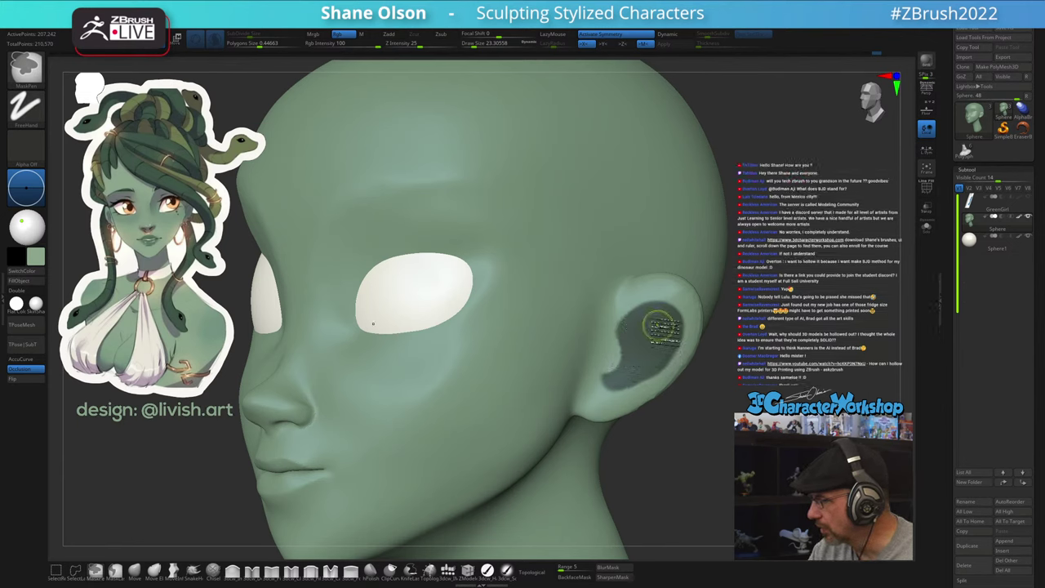
right_click_drag(658, 323, 667, 309)
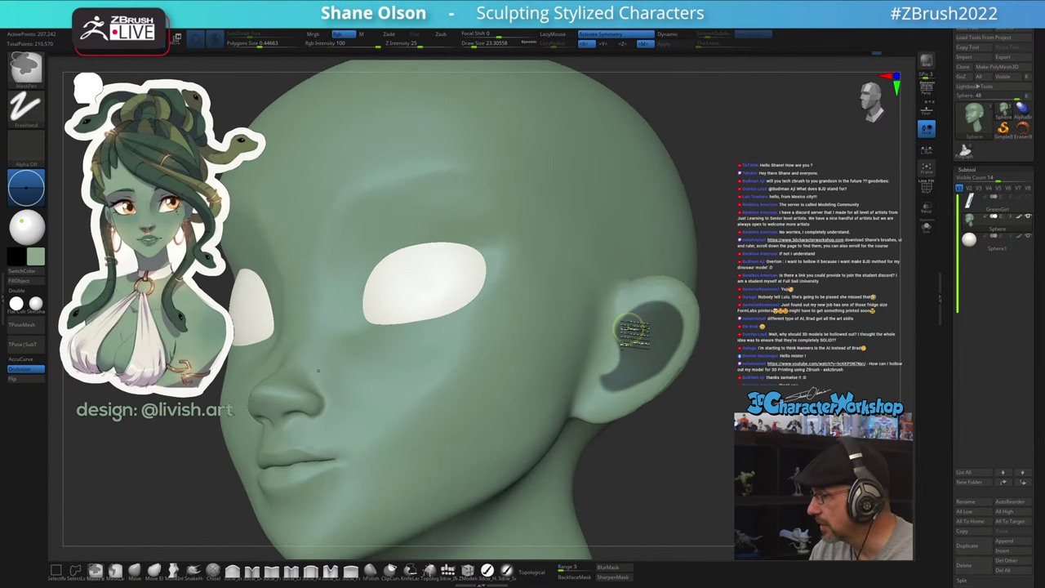
Mask the inner bowl of the ear, soften its transition, and invert the mask so only the bowl remains editable
left_click_drag(632, 332, 667, 324, "ctrl")
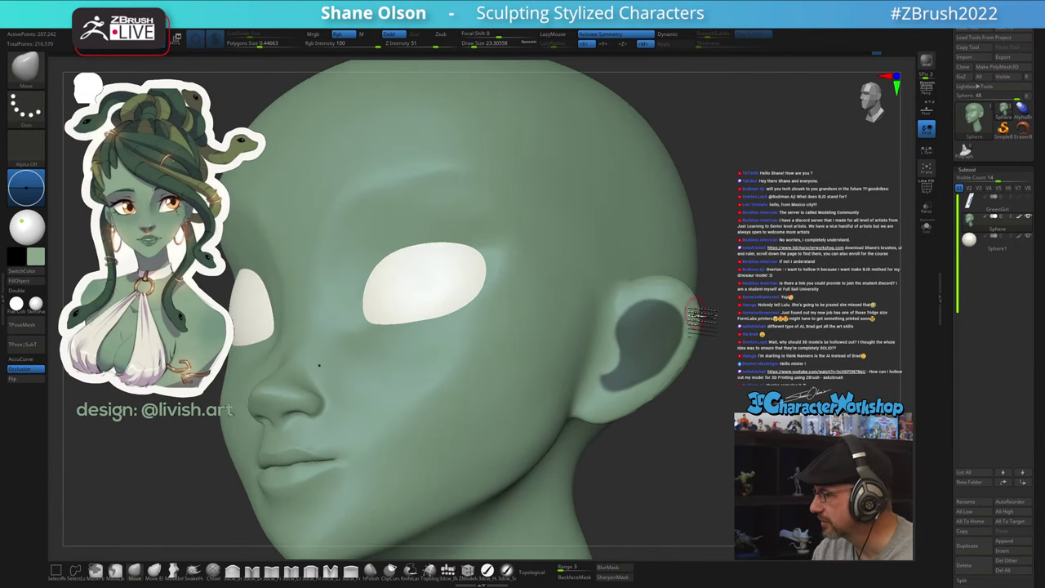
mouse_move(702, 349)
right_mouse_down()
mouse_move(690, 349)
mouse_move(679, 373)
right_mouse_up()
mouse_move(652, 393)
left_mouse_down("shift")
mouse_move(691, 354)
mouse_move(710, 288)
mouse_move(654, 288)
mouse_move(694, 335)
mouse_move(622, 414)
mouse_move(679, 356)
left_mouse_up("shift")
right_click_drag(684, 368, 671, 380)
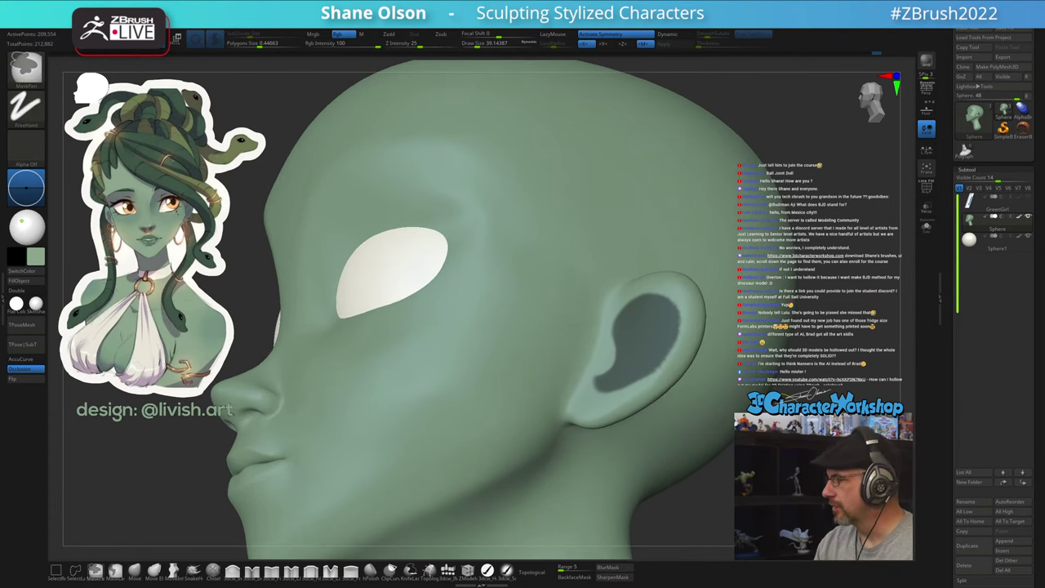
left_click(790, 394, "ctrl")
right_click_drag(687, 387, 684, 375, "alt")
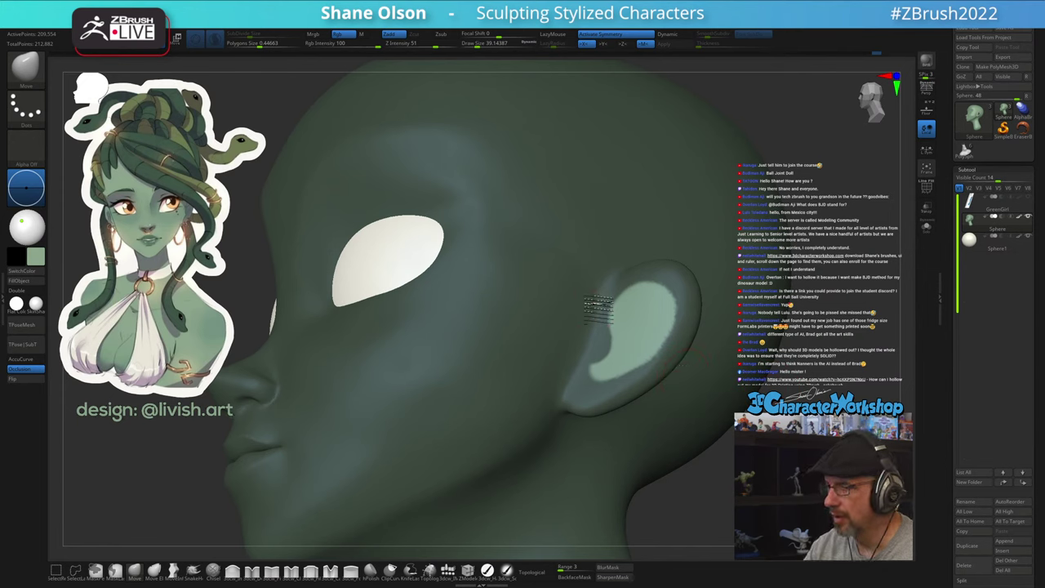
Push the unmasked ear bowl inward into the head with the transform gizmo
mouse_move(599, 309)
right_mouse_down()
mouse_move(624, 327)
mouse_move(639, 363)
mouse_move(641, 347)
right_mouse_up()
key("w")
right_click_drag(650, 294, 635, 348)
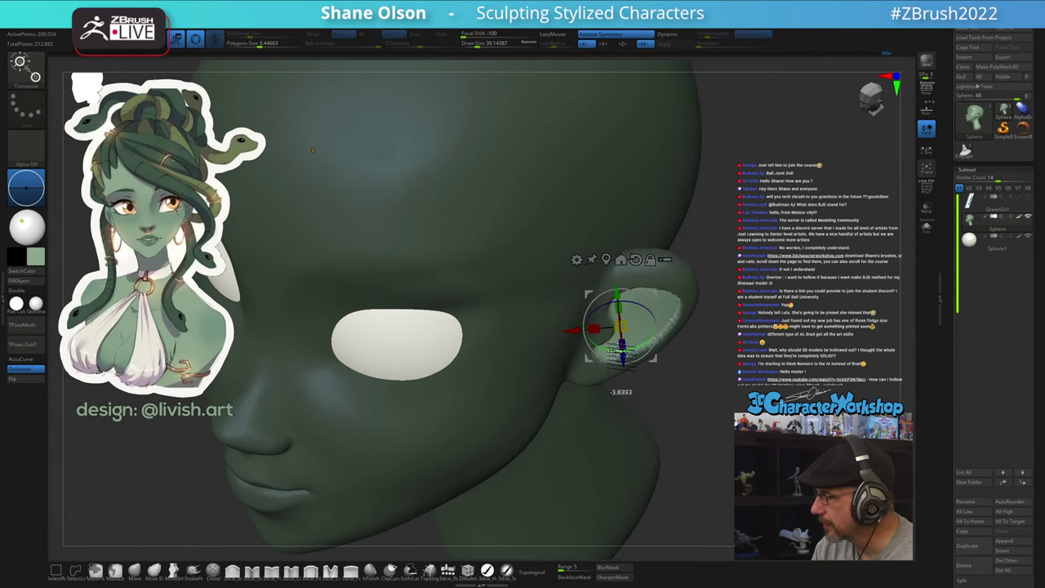
right_click_drag(643, 316, 630, 336)
left_click_drag(607, 285, 609, 290)
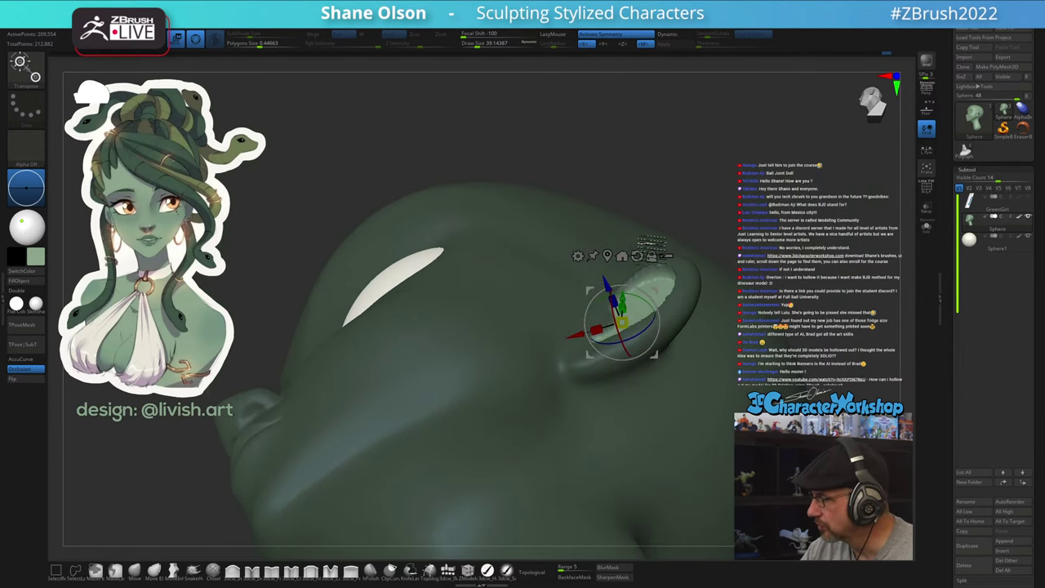
mouse_move(652, 237)
right_mouse_down()
mouse_move(656, 251)
mouse_move(670, 243)
mouse_move(666, 225)
right_mouse_up()
key("q")
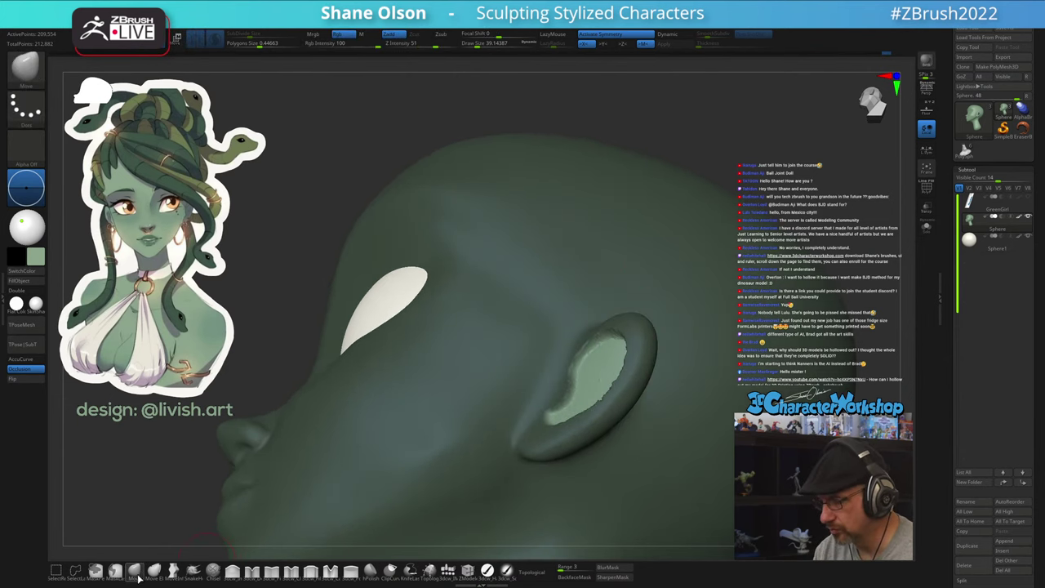
Reshape the recessed ear bowl with the Move brush at a draw size of about 54
mouse_move(557, 430)
right_mouse_down()
mouse_move(563, 412)
mouse_move(588, 433)
mouse_move(561, 421)
mouse_move(584, 449)
mouse_move(622, 415)
mouse_move(612, 429)
right_mouse_up()
key("s")
key("s")
left_click_drag(610, 428, 613, 428)
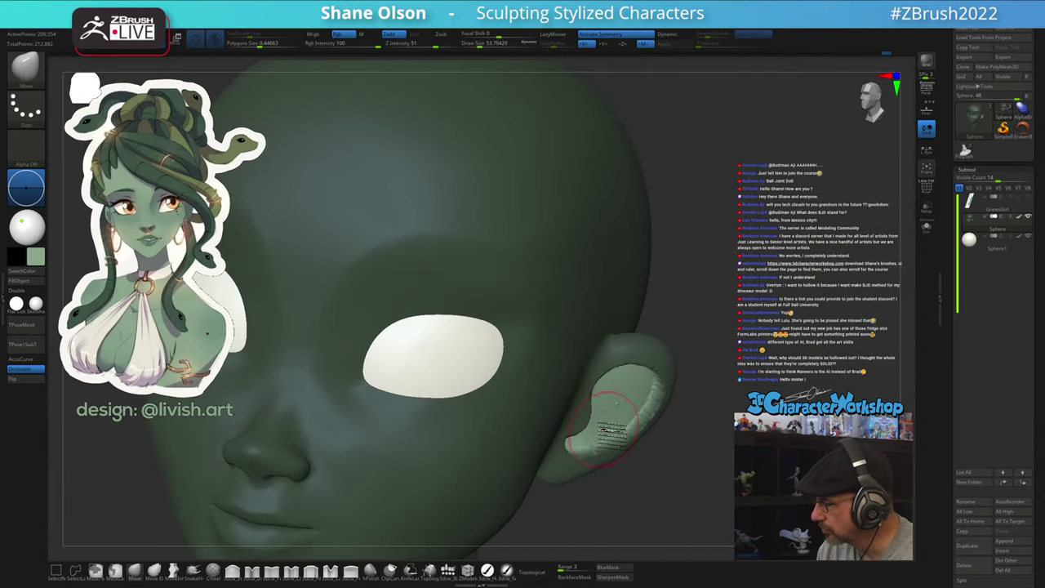
mouse_move(637, 400)
right_mouse_down()
mouse_move(654, 417)
mouse_move(634, 397)
right_mouse_up()
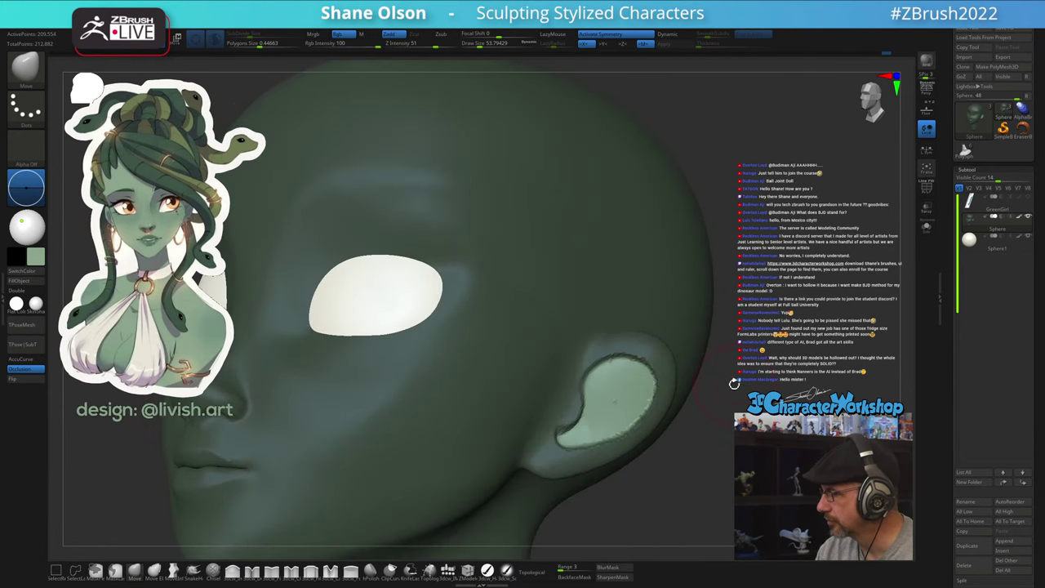
Clear the mask and smooth the inner edge and hollow of the ear
left_click_drag(739, 385, 747, 392, "ctrl")
left_click_drag(651, 379, 649, 400, "shift")
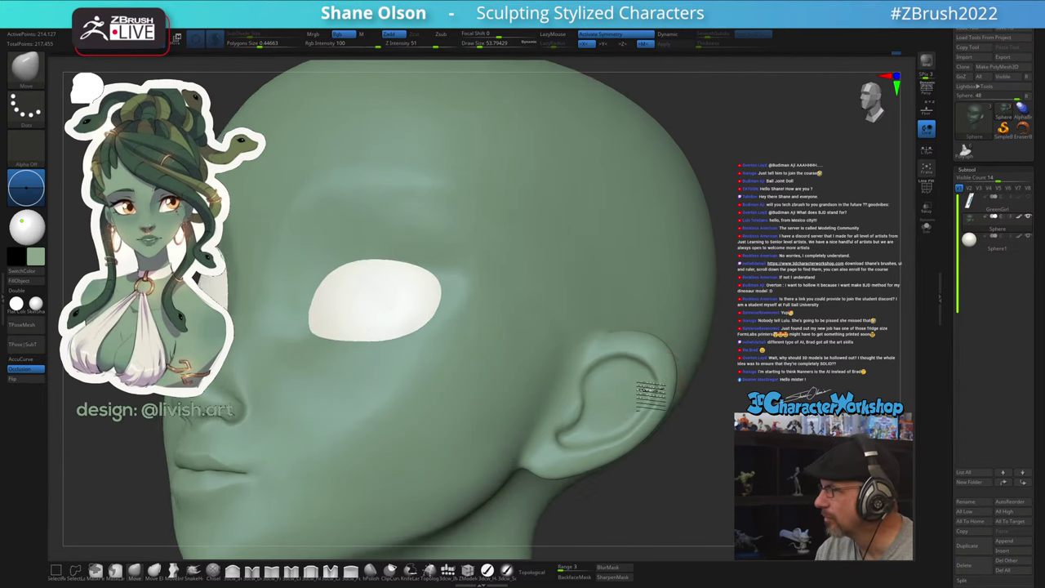
right_click_drag(640, 392, 633, 384, "ctrl")
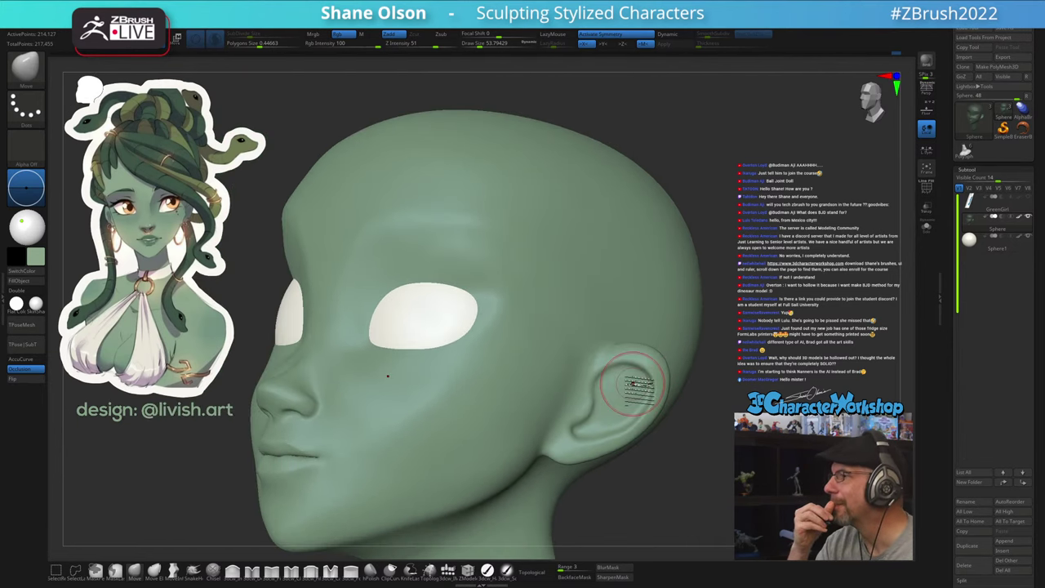
mouse_move(686, 387)
left_mouse_down()
mouse_move(672, 402)
mouse_move(684, 397)
left_mouse_up()
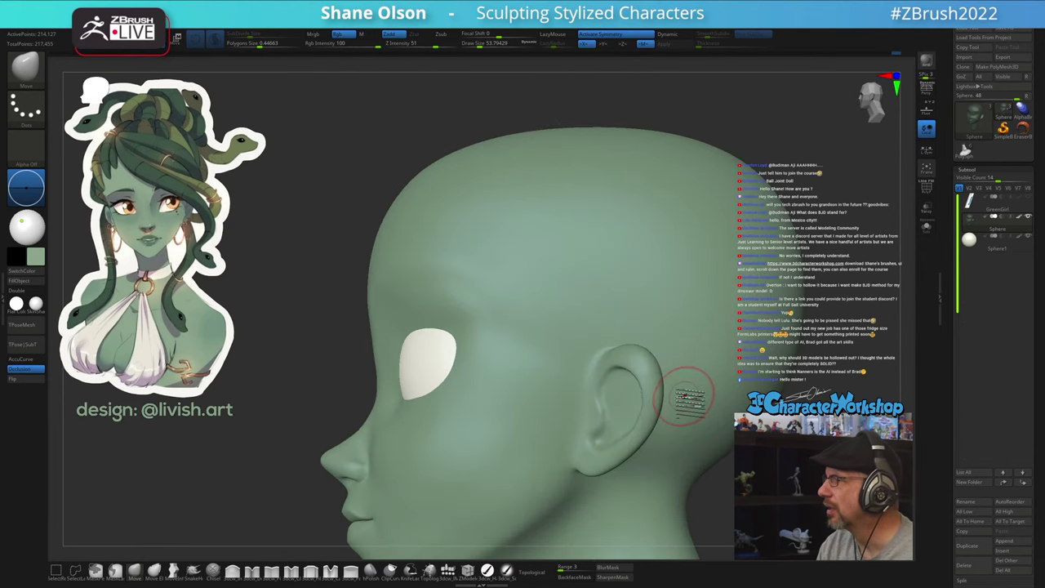
right_click_drag(688, 394, 641, 361, "alt")
right_click_drag(618, 309, 631, 304)
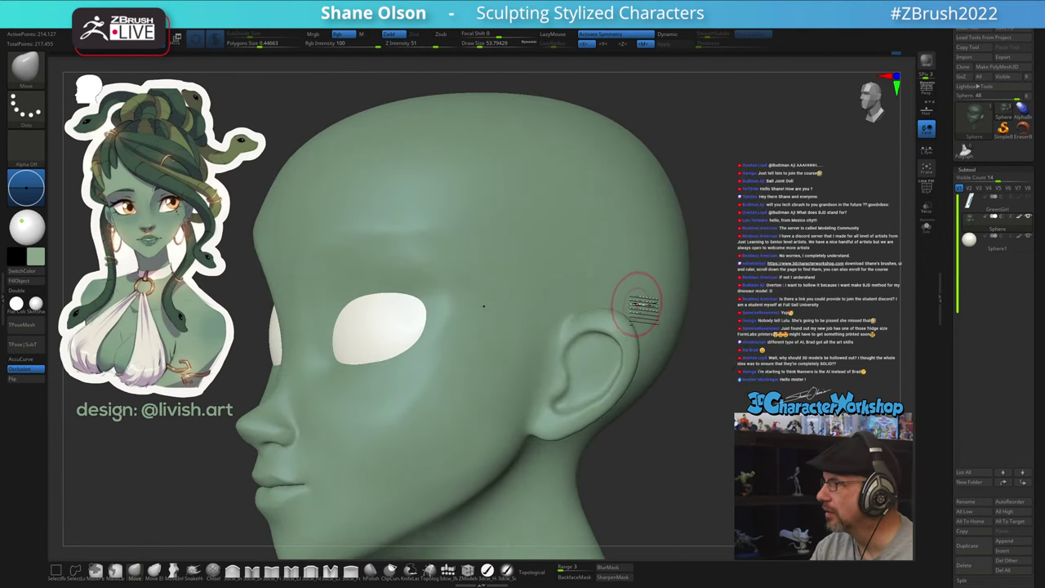
left_click_drag(589, 362, 584, 348, "shift")
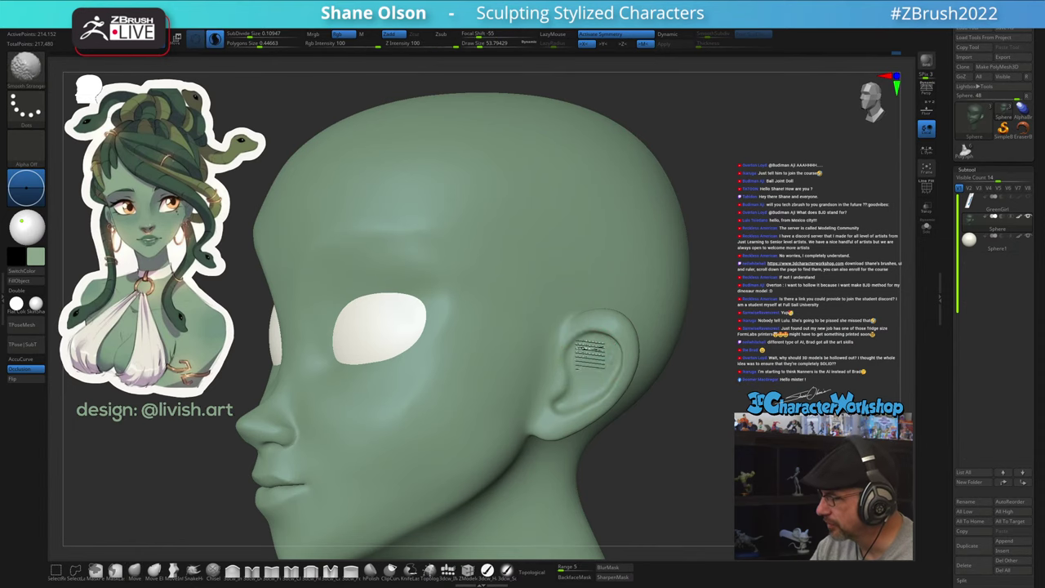
Smooth the ear's lobe and outer rim
mouse_move(617, 359)
right_mouse_down()
mouse_move(633, 360)
mouse_move(614, 370)
mouse_move(610, 361)
mouse_move(651, 368)
right_mouse_up()
mouse_move(651, 368)
right_mouse_down()
mouse_move(686, 376)
mouse_move(652, 390)
mouse_move(669, 376)
mouse_move(616, 361)
right_mouse_up()
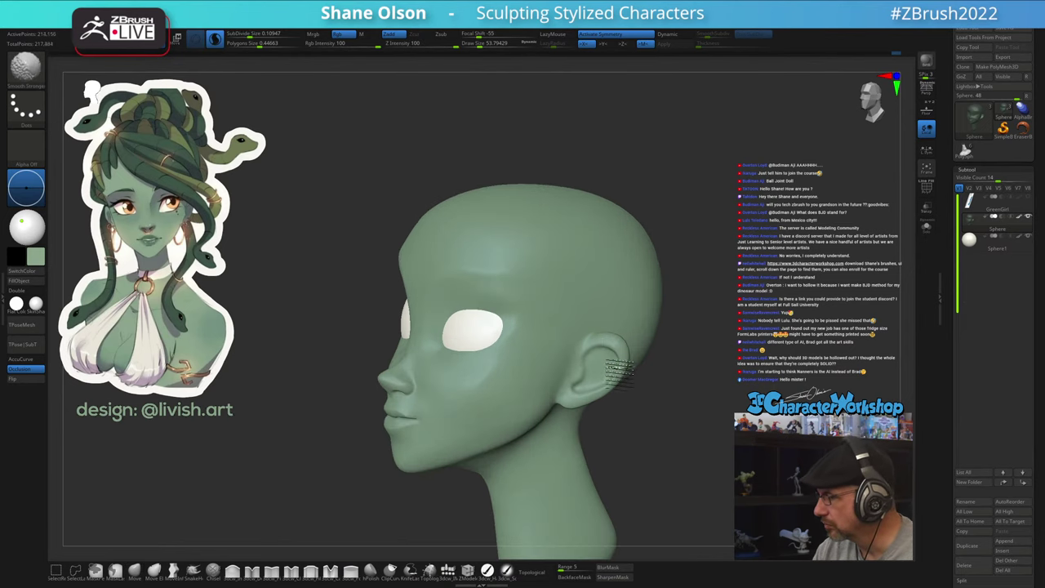
left_click_drag(585, 406, 625, 372, "shift")
mouse_move(624, 366)
right_mouse_down()
mouse_move(623, 432)
mouse_move(608, 433)
mouse_move(716, 408)
mouse_move(706, 439)
right_mouse_up()
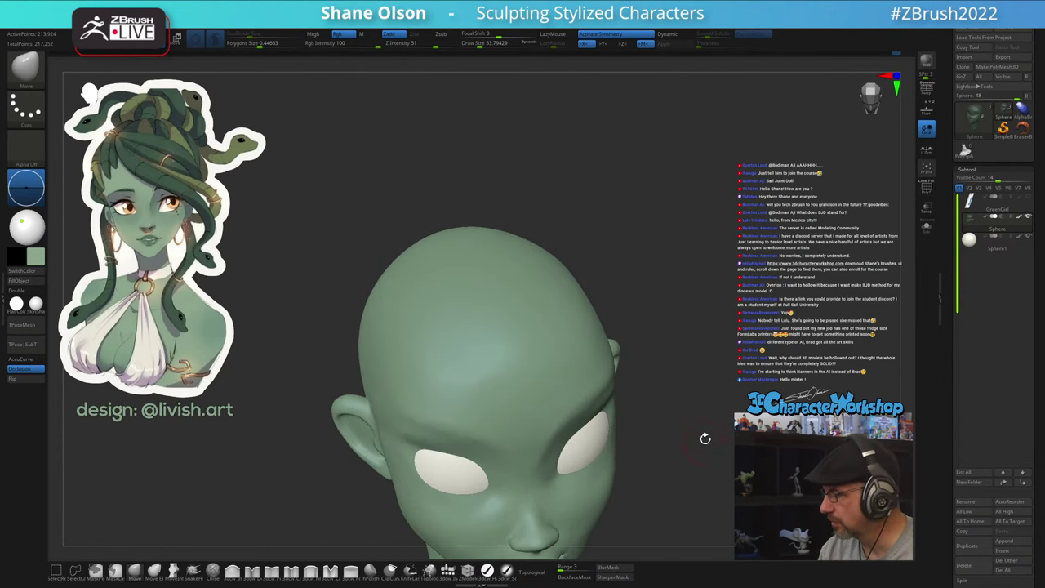
right_click_drag(725, 386, 660, 370)
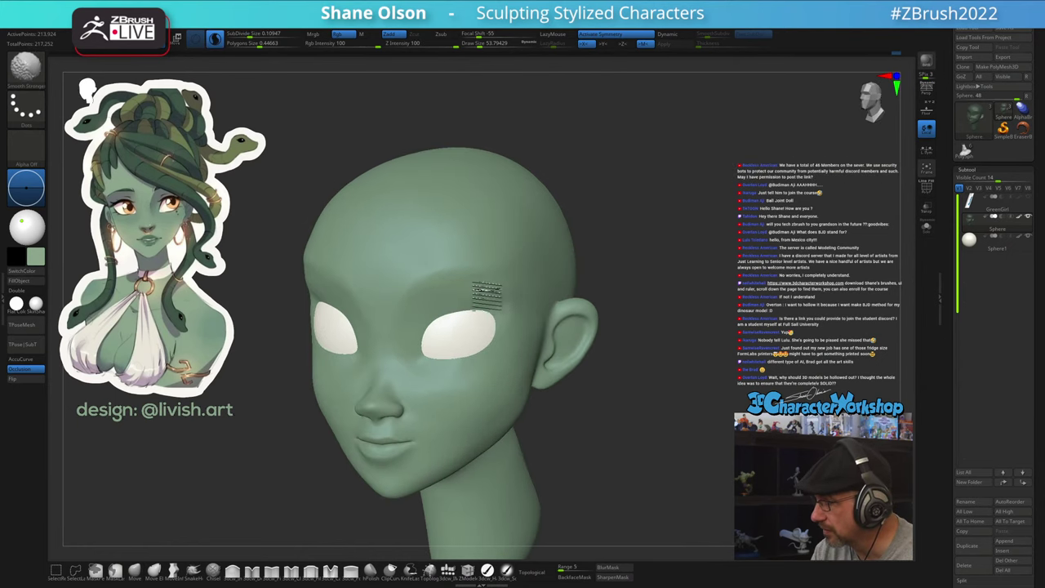
right_click_drag(681, 412, 637, 405)
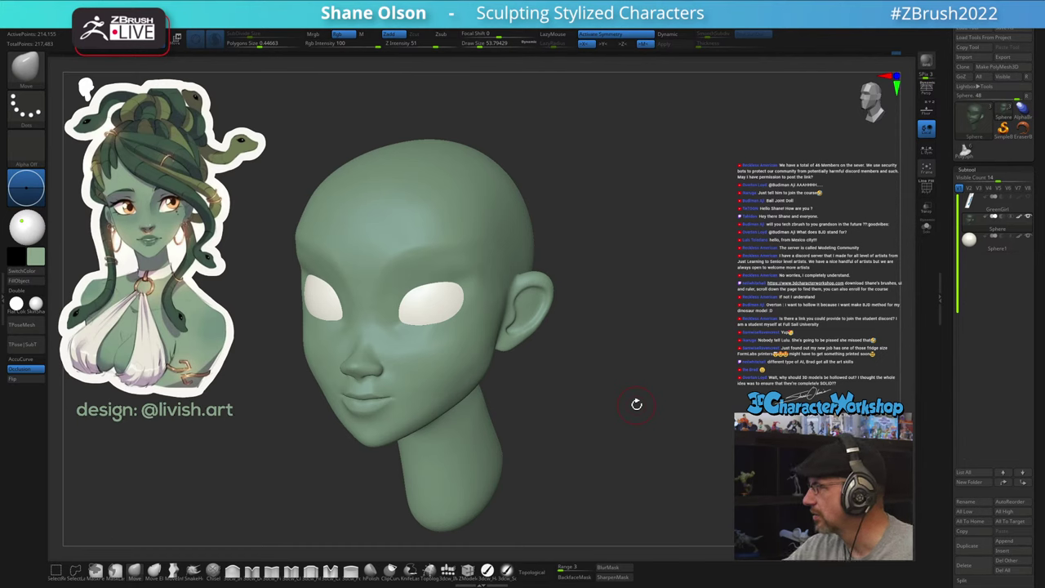
left_click_drag(687, 251, 708, 236)
left_click_drag(695, 202, 715, 268)
left_click_drag(749, 190, 729, 199)
right_click_drag(727, 200, 639, 190)
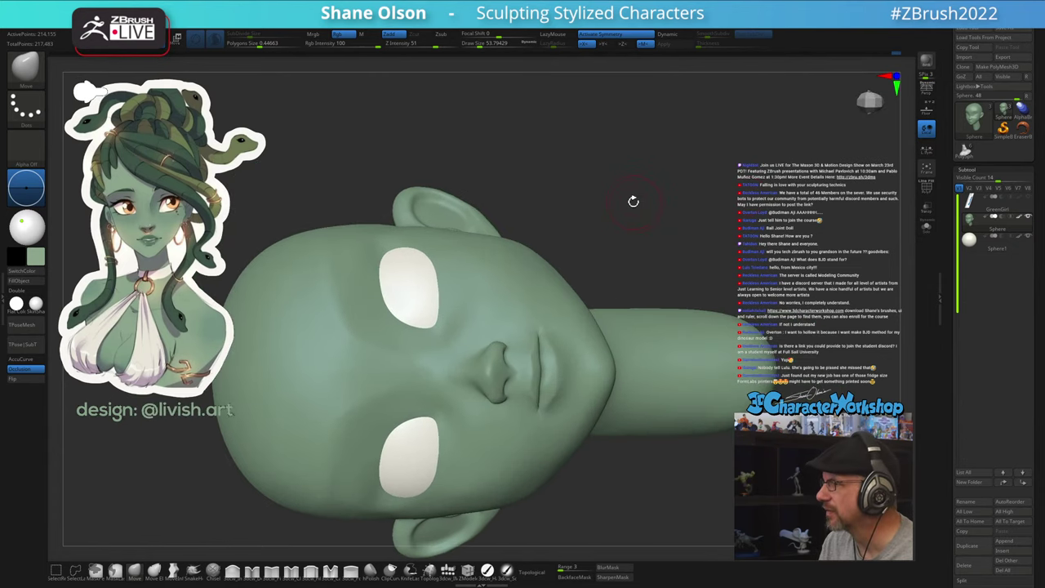
key("s")
left_click_drag(634, 202, 655, 199)
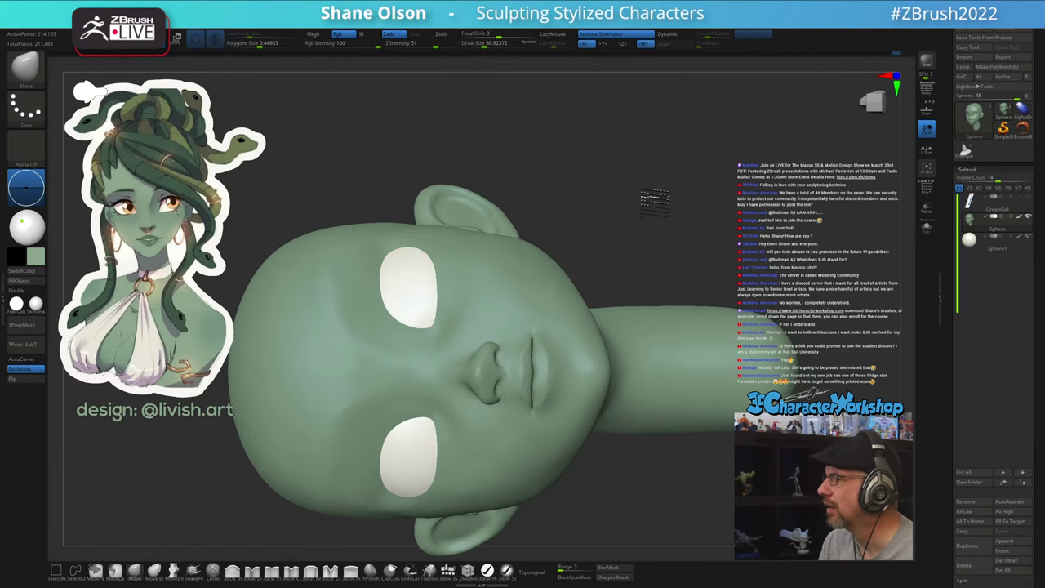
right_click_drag(655, 199, 702, 228)
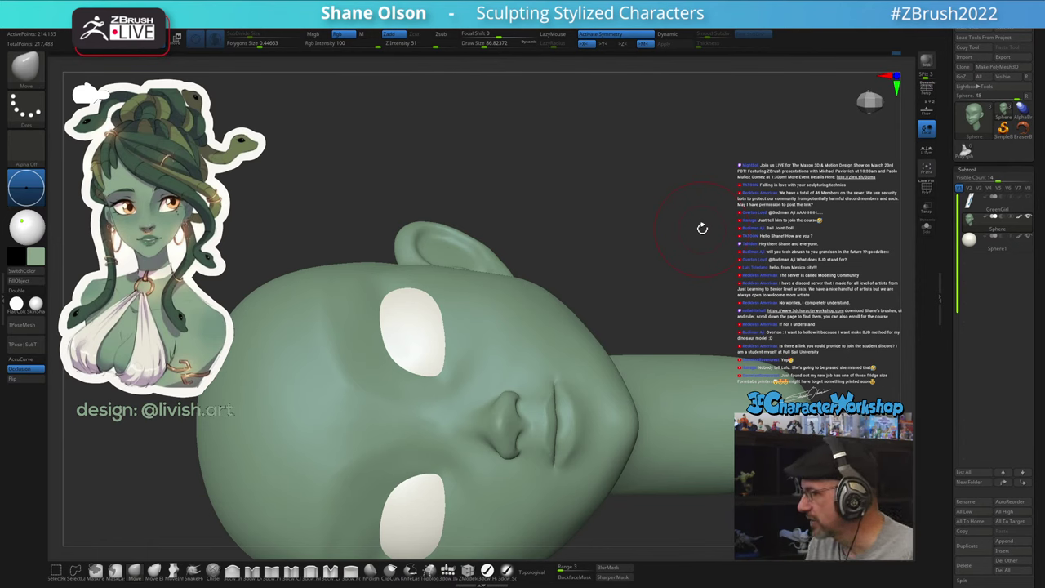
Duplicate the eyeball subtool Sphere1 and hide the original eyeballs
left_click(969, 245)
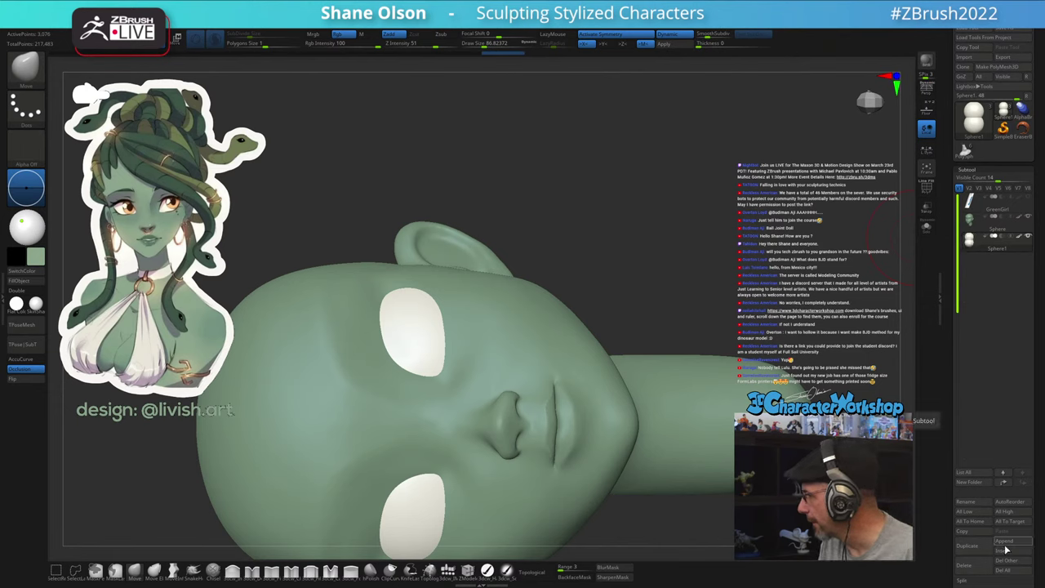
left_click(980, 547)
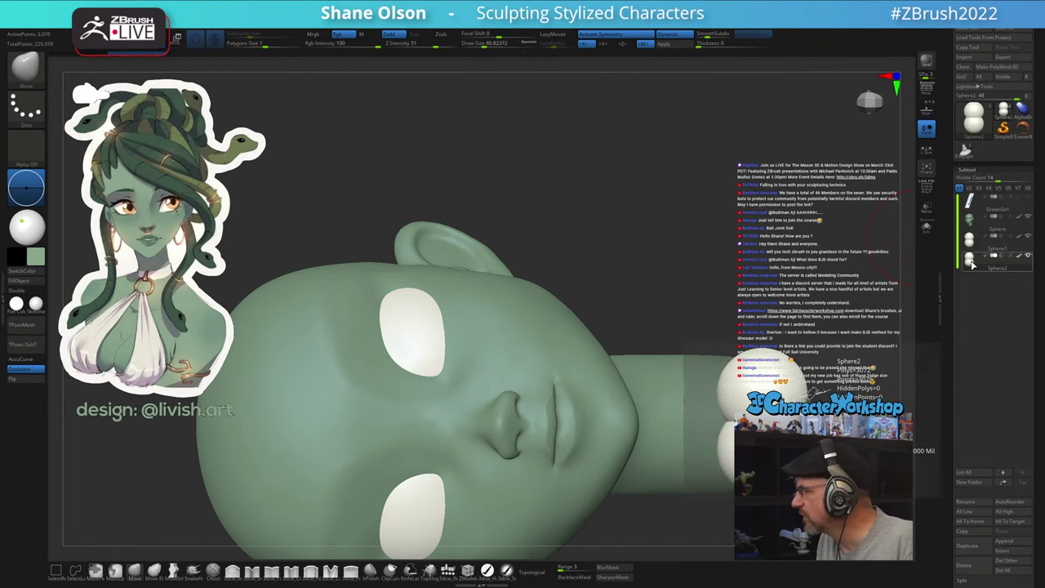
key("s")
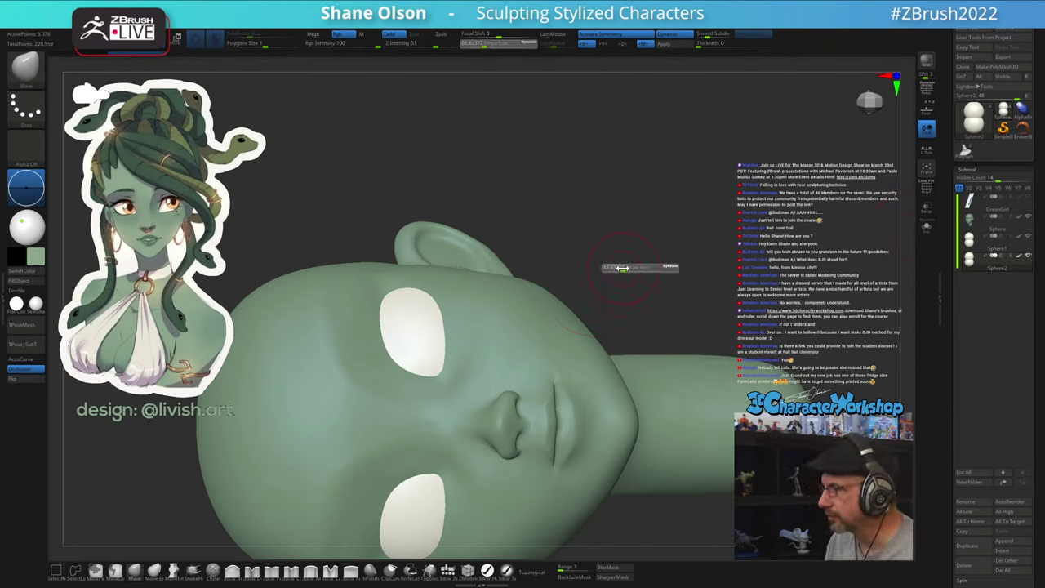
left_click_drag(626, 267, 621, 267)
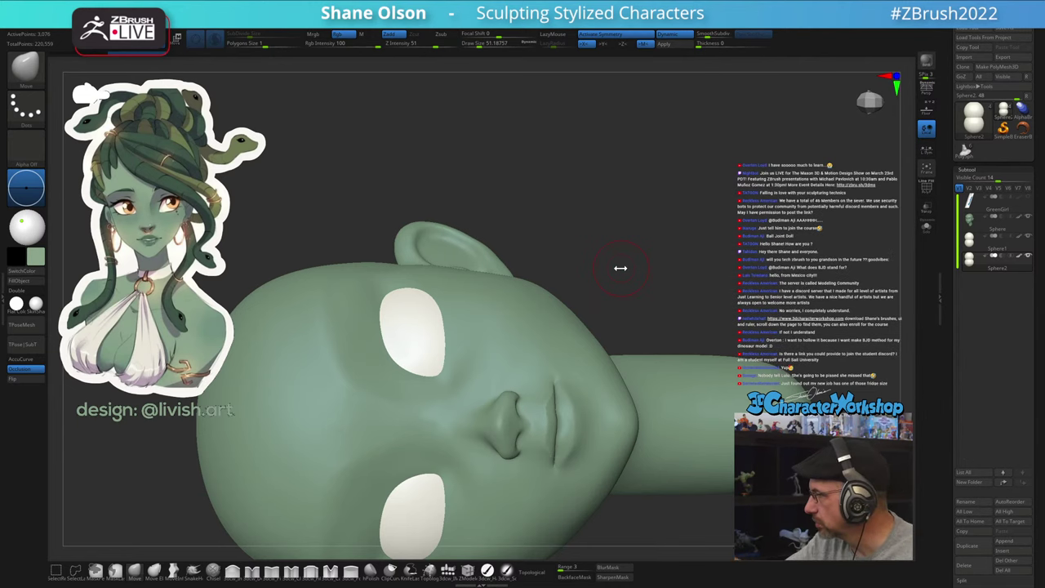
key("s")
left_click(644, 293)
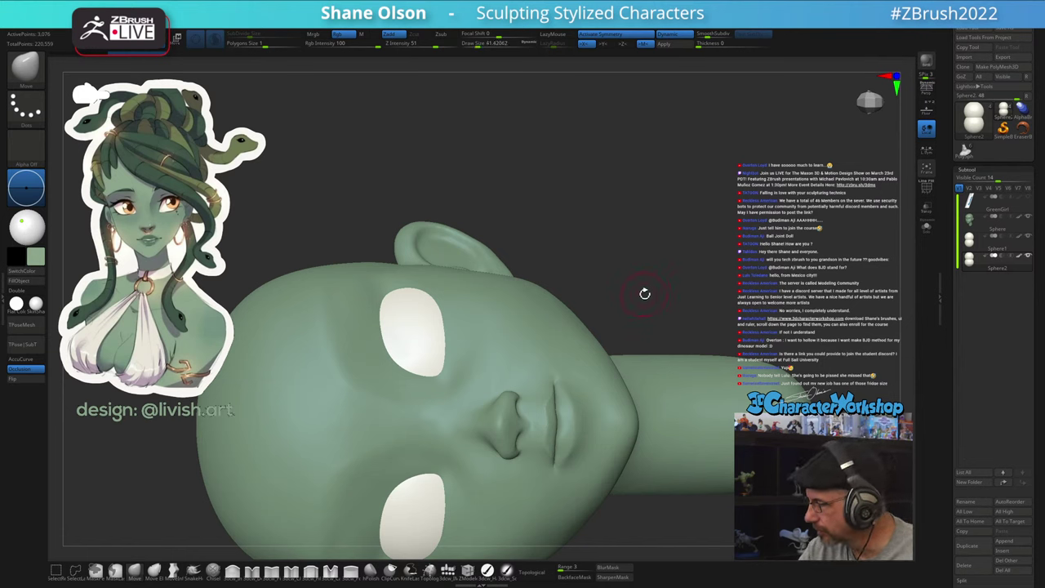
left_click(1028, 241)
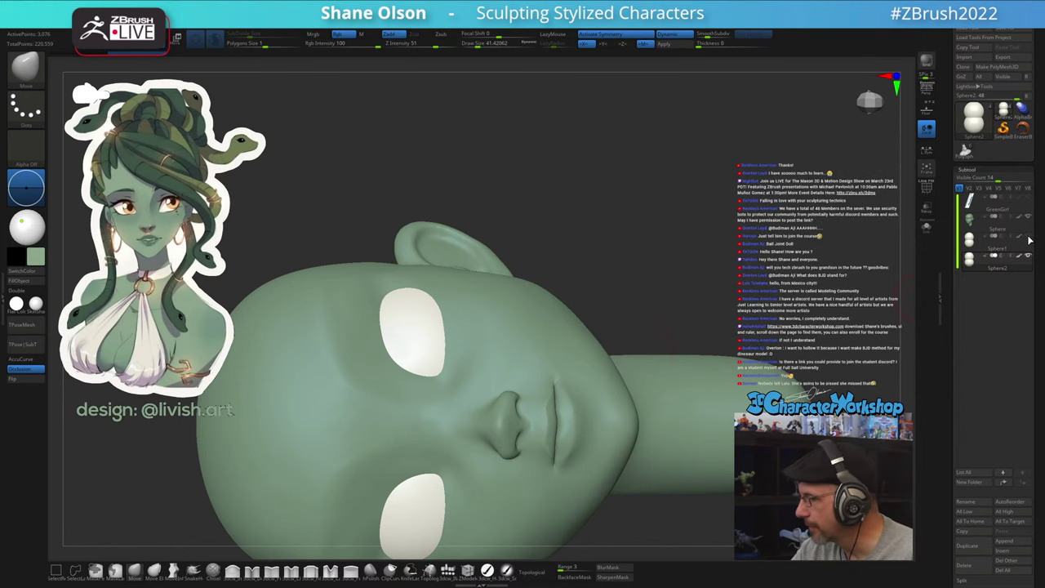
Turn on transparency to show the eyeballs through the head, and reduce the draw size to 28.75
left_click(927, 210)
right_click_drag(645, 276, 649, 306)
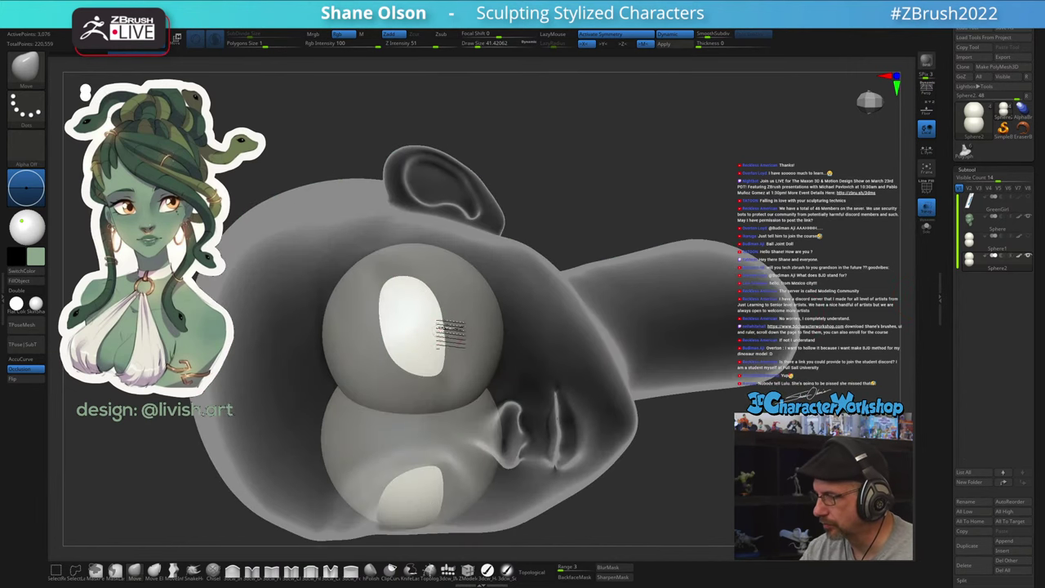
right_click_drag(449, 334, 511, 302, "alt")
key("s")
left_click(480, 324)
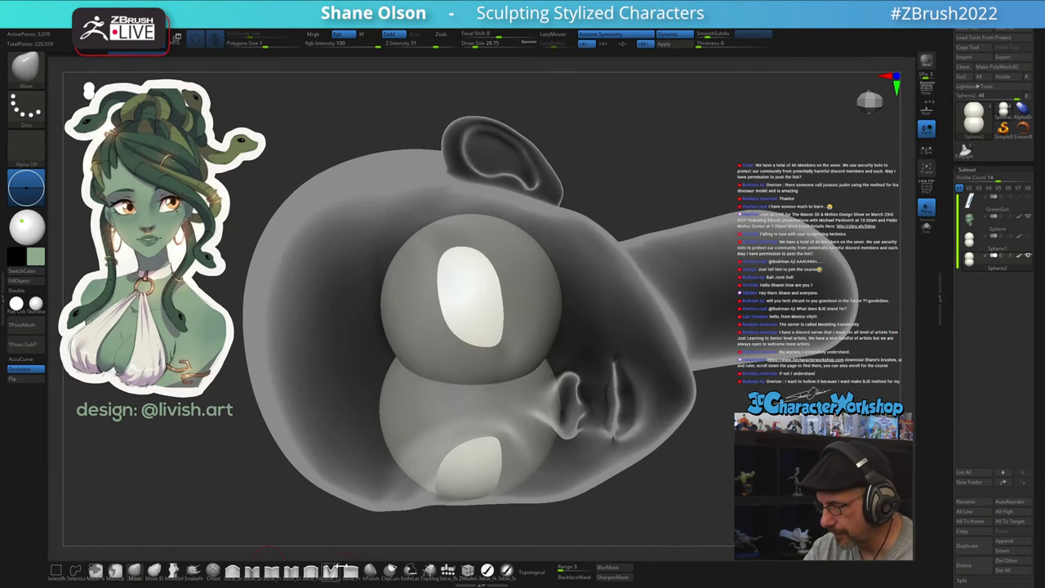
mouse_move(434, 362)
right_mouse_down("ctrl")
mouse_move(433, 375)
mouse_move(466, 370)
mouse_move(468, 398)
right_mouse_up("ctrl")
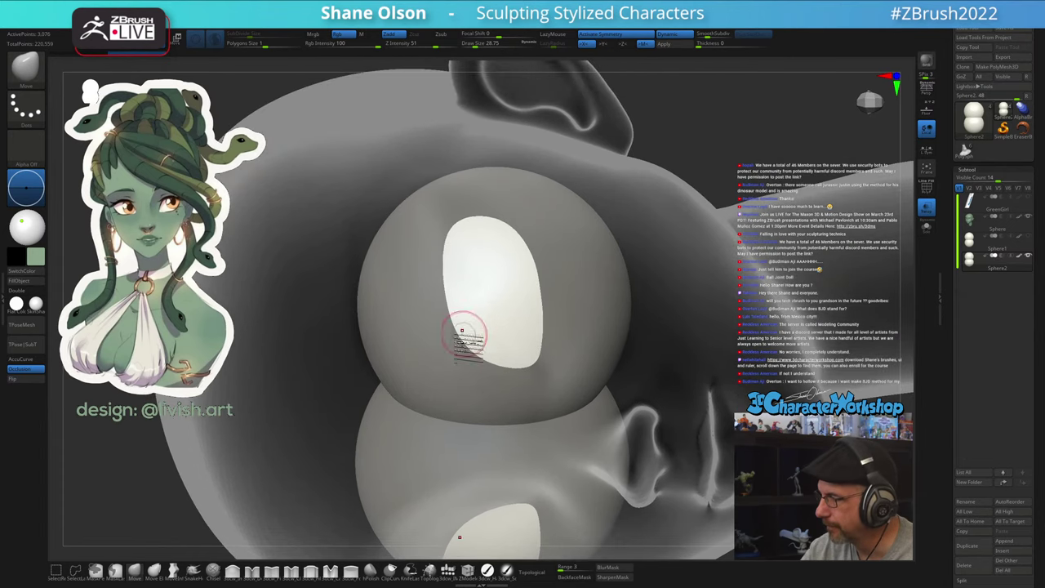
With the Topology brush, draw two lengthwise curves on the eyeball along the upper eyelid edge and a cross curve closing one end
left_click(431, 569)
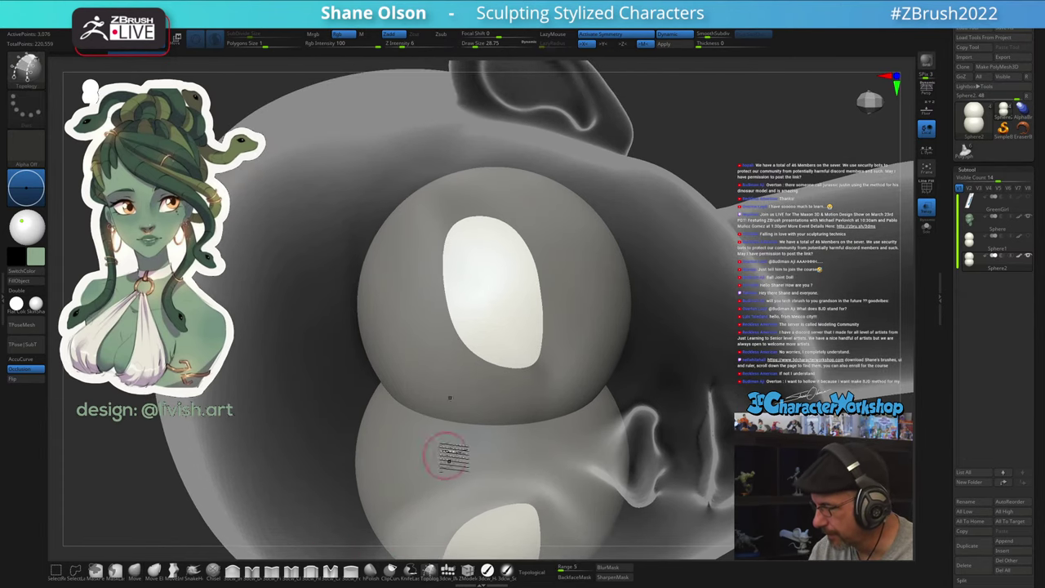
right_click_drag(490, 288, 489, 293)
mouse_move(462, 209)
left_mouse_down()
mouse_move(454, 274)
mouse_move(463, 330)
mouse_move(504, 398)
left_mouse_up()
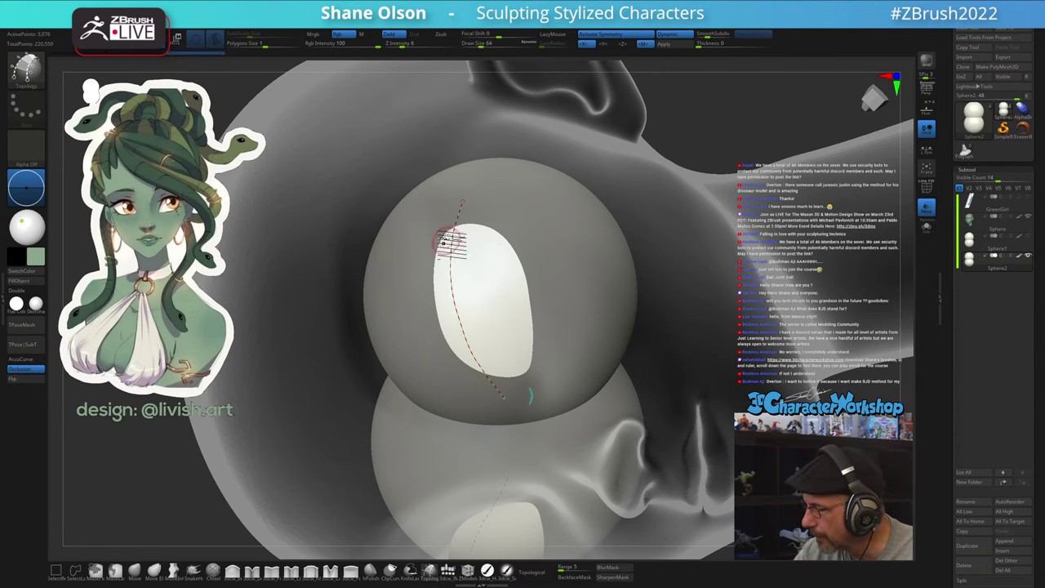
mouse_move(433, 211)
left_mouse_down()
mouse_move(434, 305)
mouse_move(466, 391)
mouse_move(466, 383)
mouse_move(521, 386)
left_mouse_up()
left_click_drag(418, 227, 499, 217)
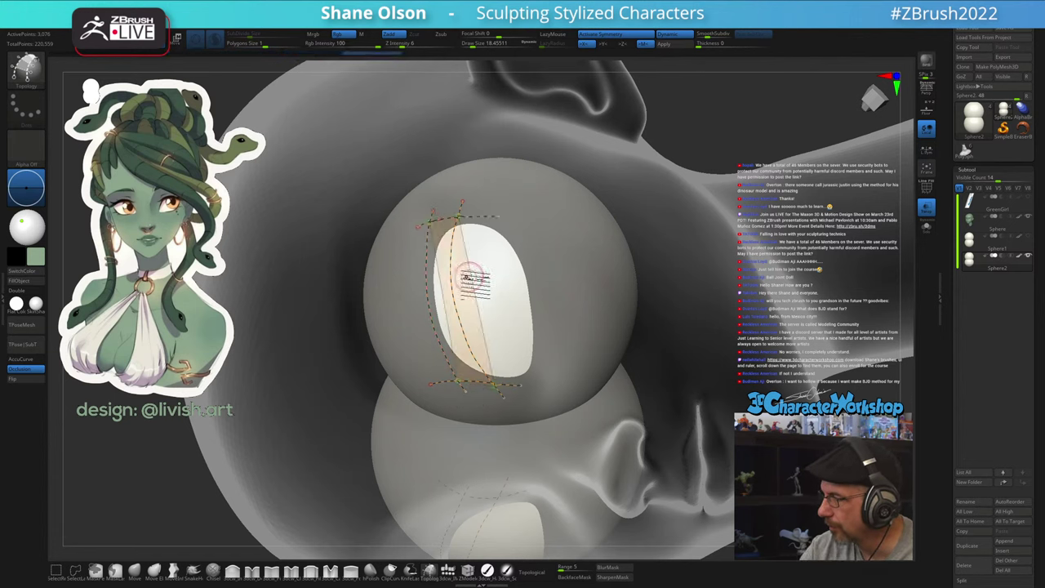
Divide the eyelid strip with five cross curves and trim off the overhanging curve ends
left_click_drag(407, 314, 494, 296)
left_click_drag(402, 277, 494, 265)
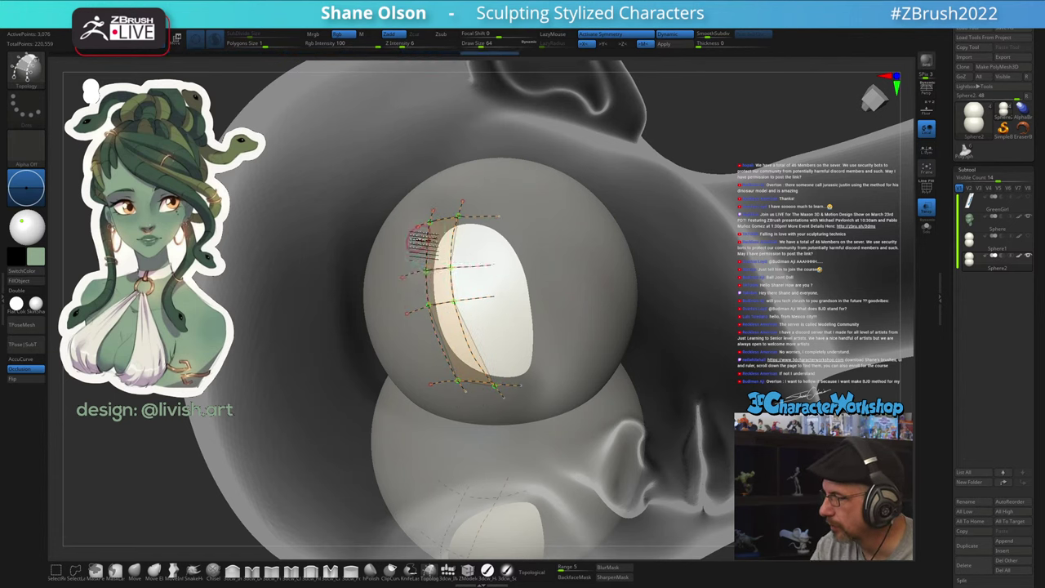
left_click_drag(416, 237, 495, 233)
left_click_drag(410, 336, 514, 315)
left_click_drag(429, 368, 516, 351)
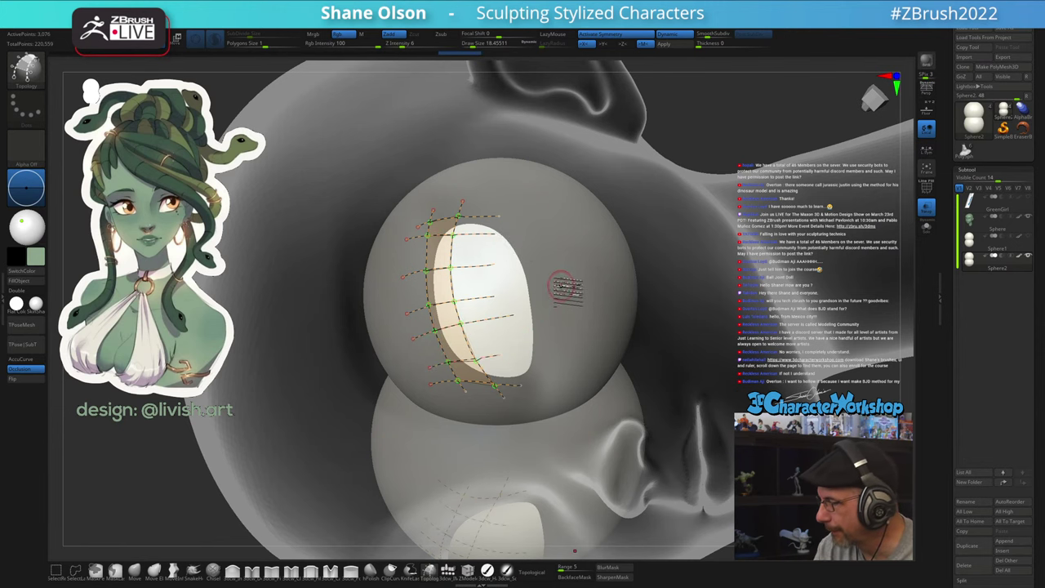
left_click(567, 291, "alt")
right_click_drag(577, 365, 555, 325)
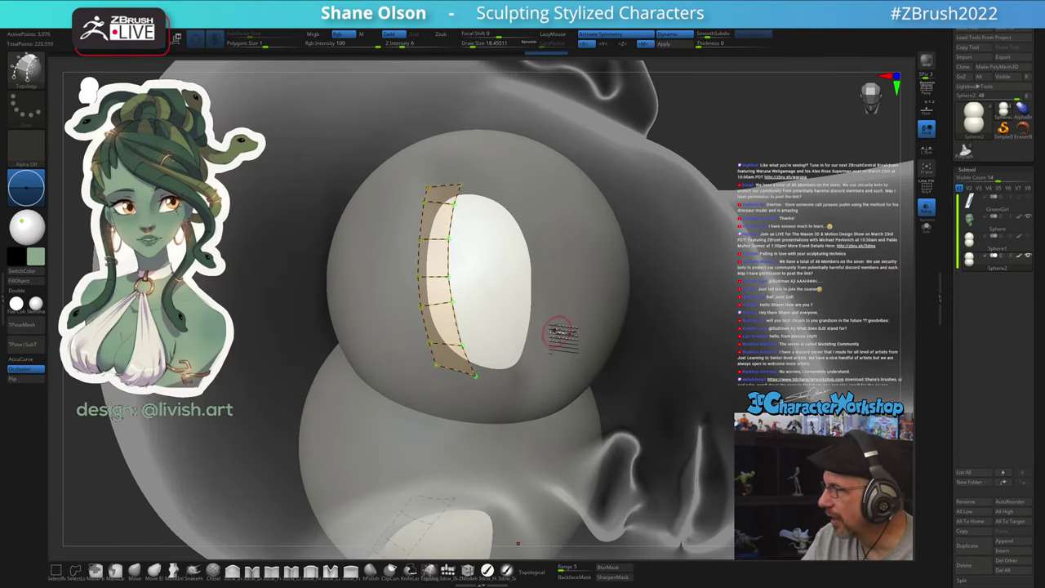
Set the draw size to 1 and generate the eyelid strip mesh from the Topology curves
key("s")
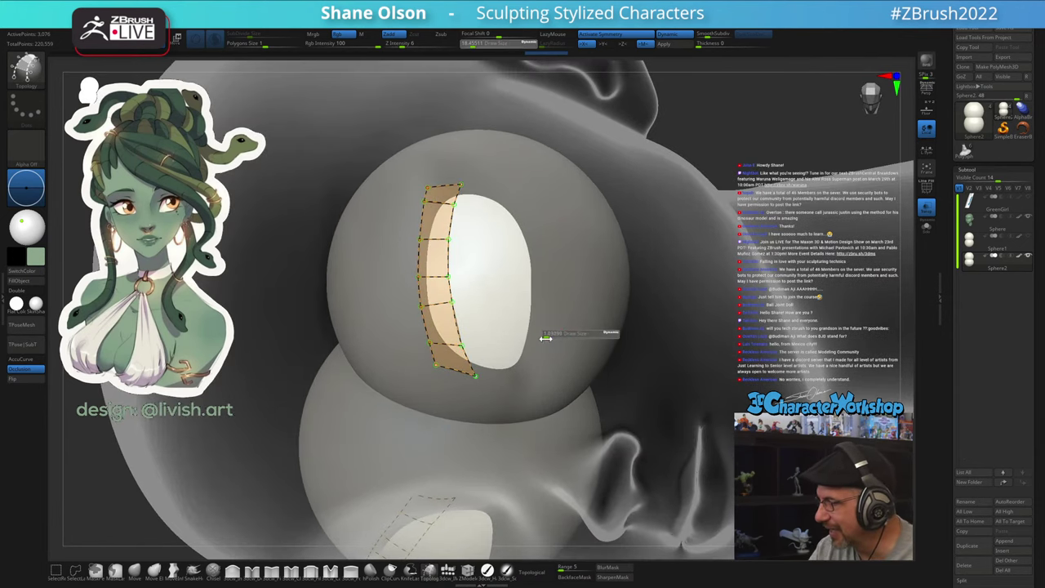
left_click_drag(546, 338, 543, 338)
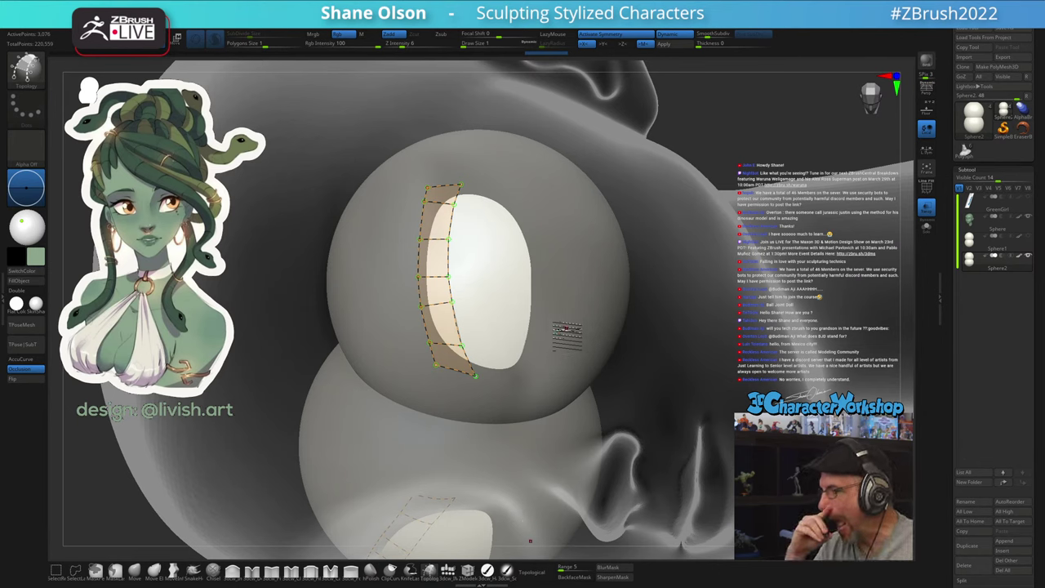
key("o")
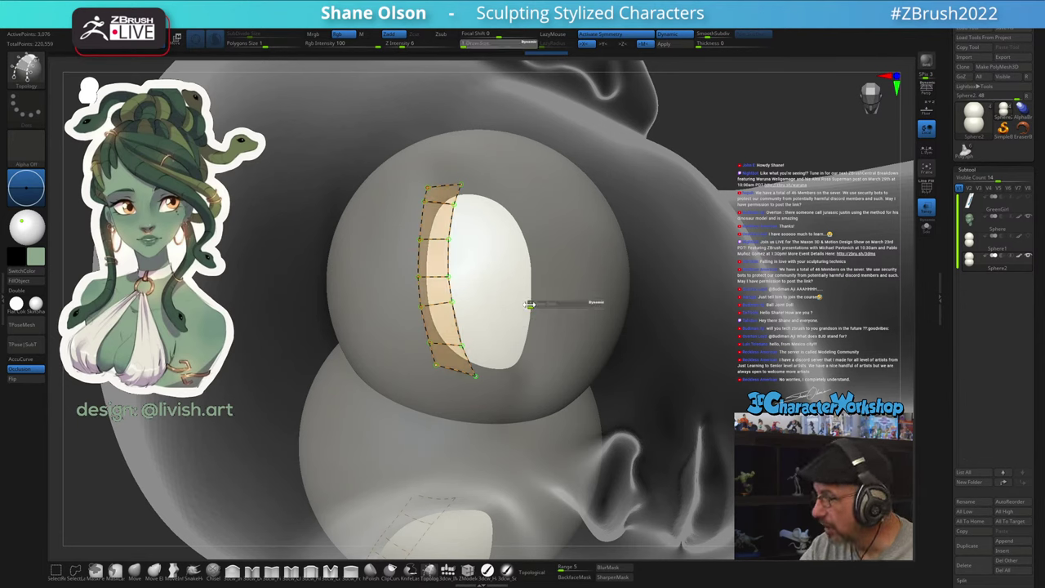
left_click(521, 310)
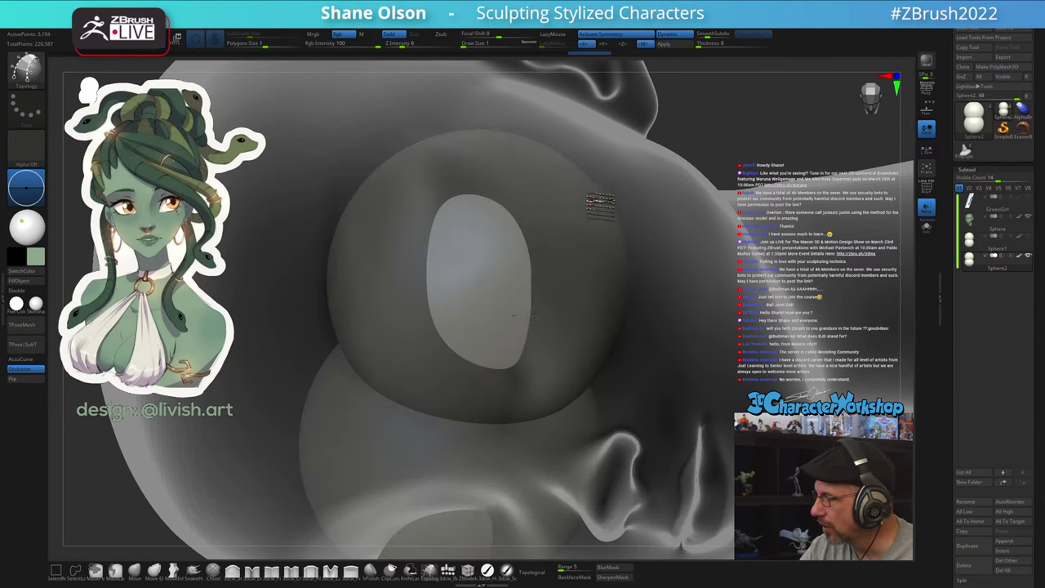
Split the unmasked points into their own subtool and make the new eyelid strip the active subtool
key("space")
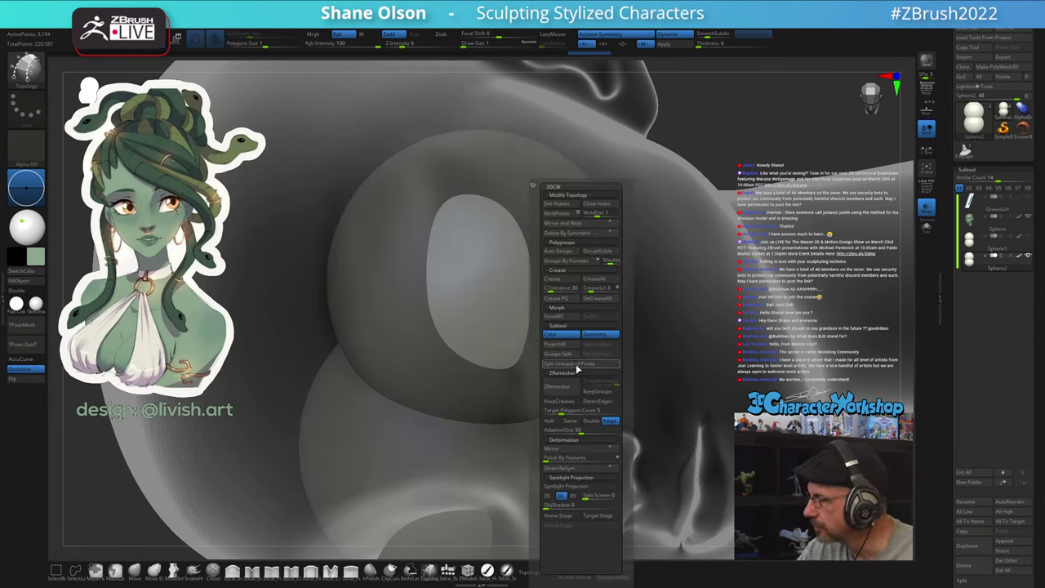
left_click(576, 365)
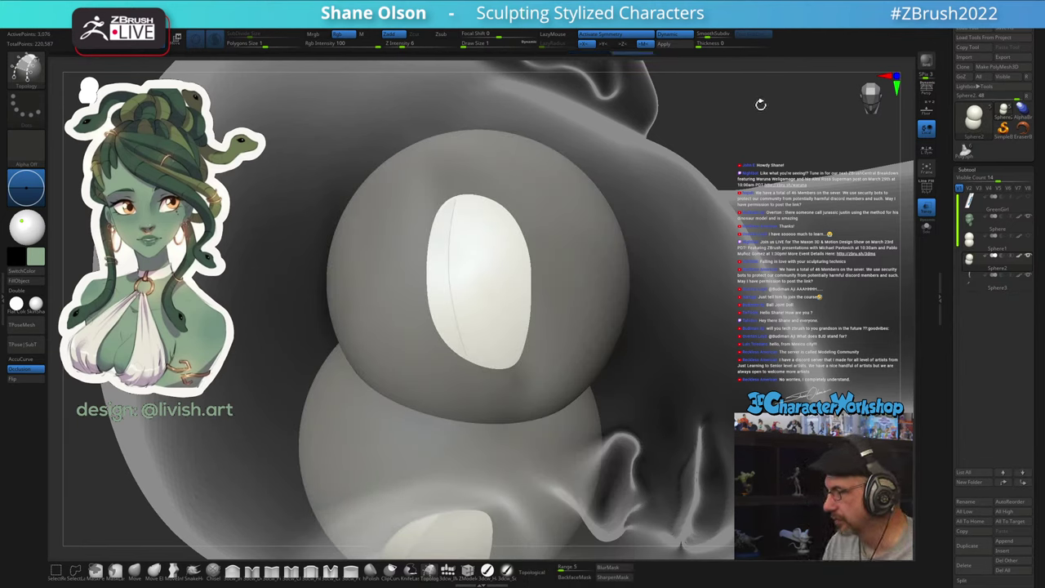
key("Down")
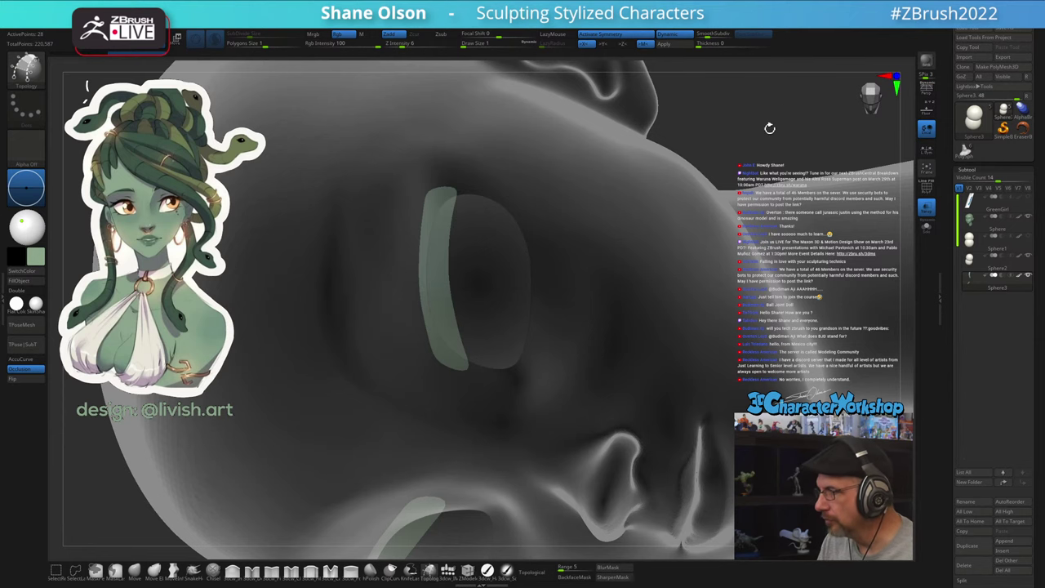
Turn on the polyframe display and turn off transparency
left_click_drag(768, 145, 883, 202)
key("shift+f")
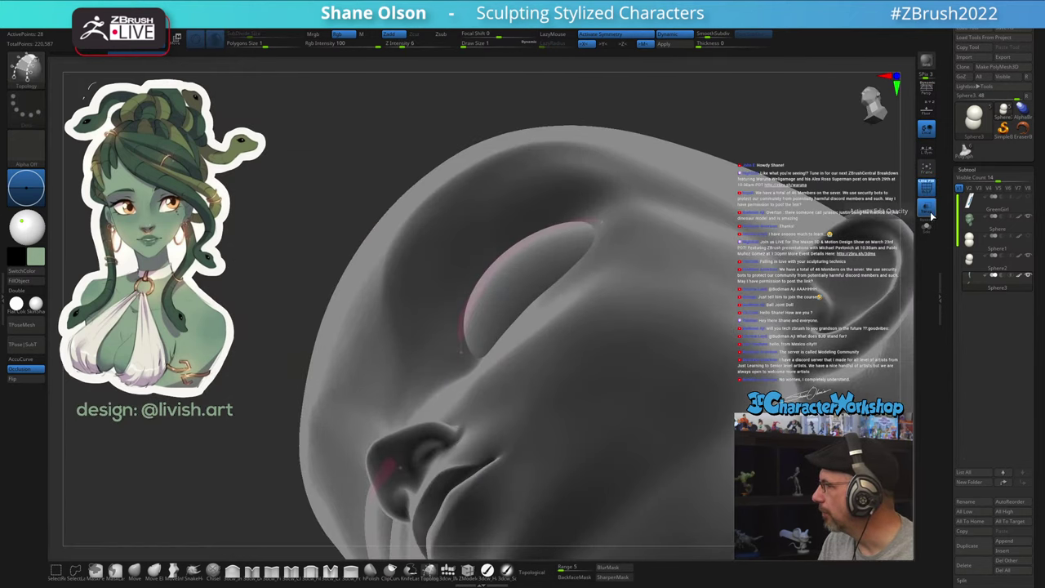
left_click(931, 216)
Examine how the eyelid strips sit over the eyeballs from front, side and three-quarter views
left_click_drag(760, 143, 690, 245, "alt")
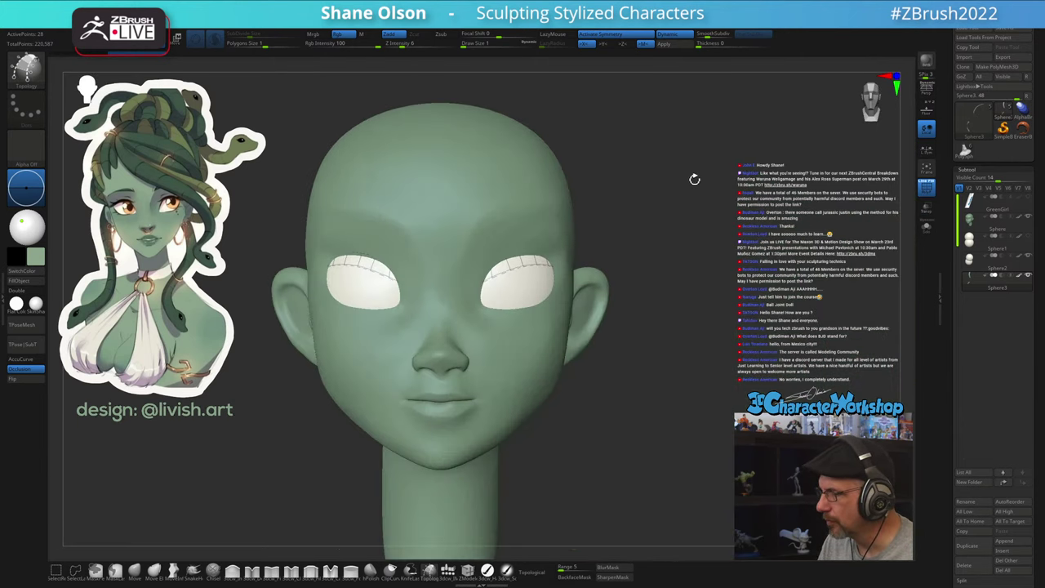
left_click_drag(694, 180, 529, 396, "alt")
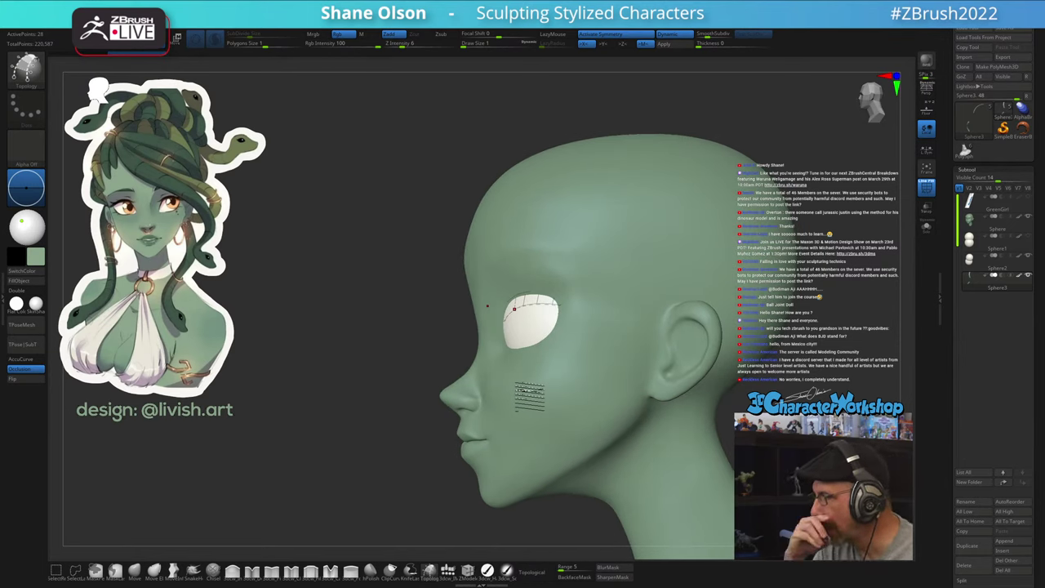
right_click_drag(529, 396, 551, 378, "ctrl")
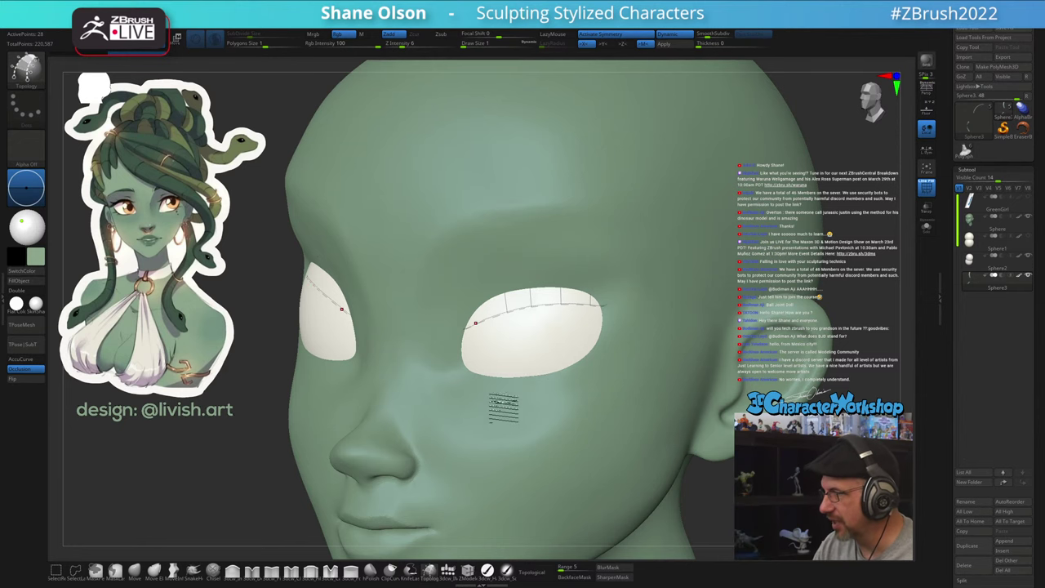
right_click_drag(549, 392, 565, 374)
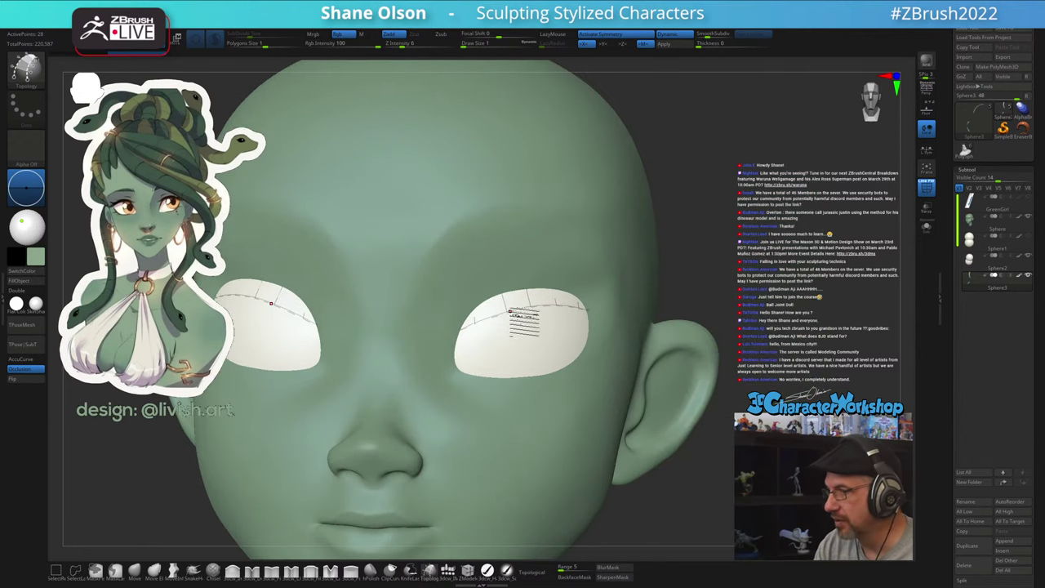
right_click_drag(543, 317, 532, 318)
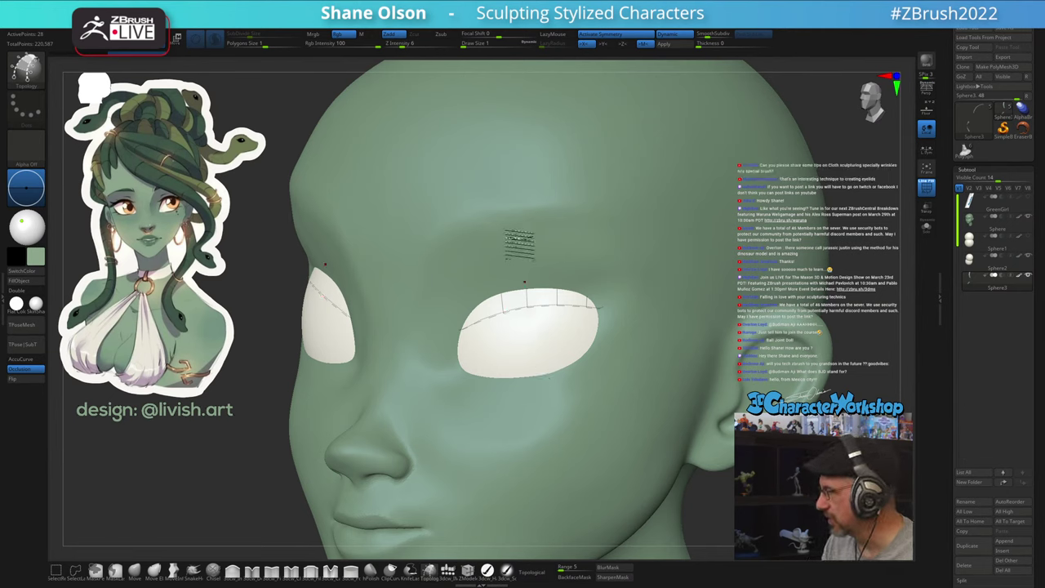
left_click_drag(821, 304, 821, 273, "alt")
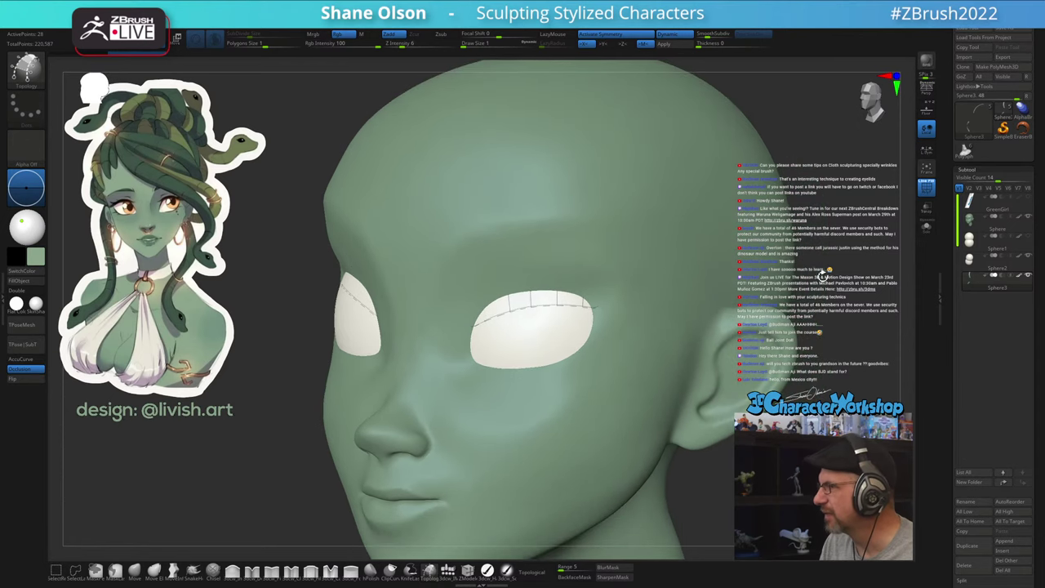
left_click_drag(833, 216, 815, 255, "alt")
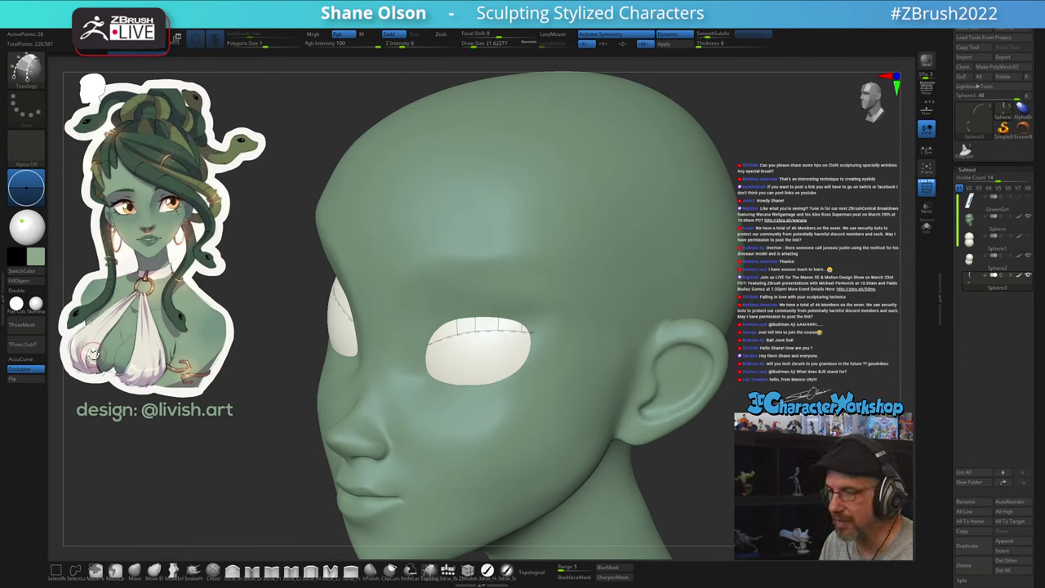
left_click_drag(726, 413, 728, 397)
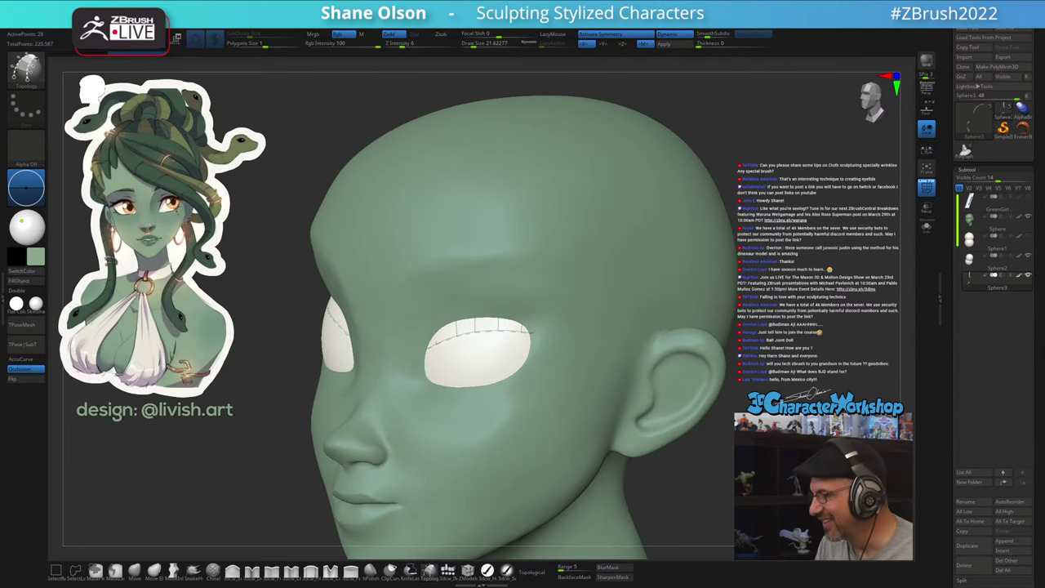
Give the eyelid strips a dynamic thickness of 0.00738
left_click_drag(892, 196, 862, 191)
left_click_drag(872, 238, 817, 206)
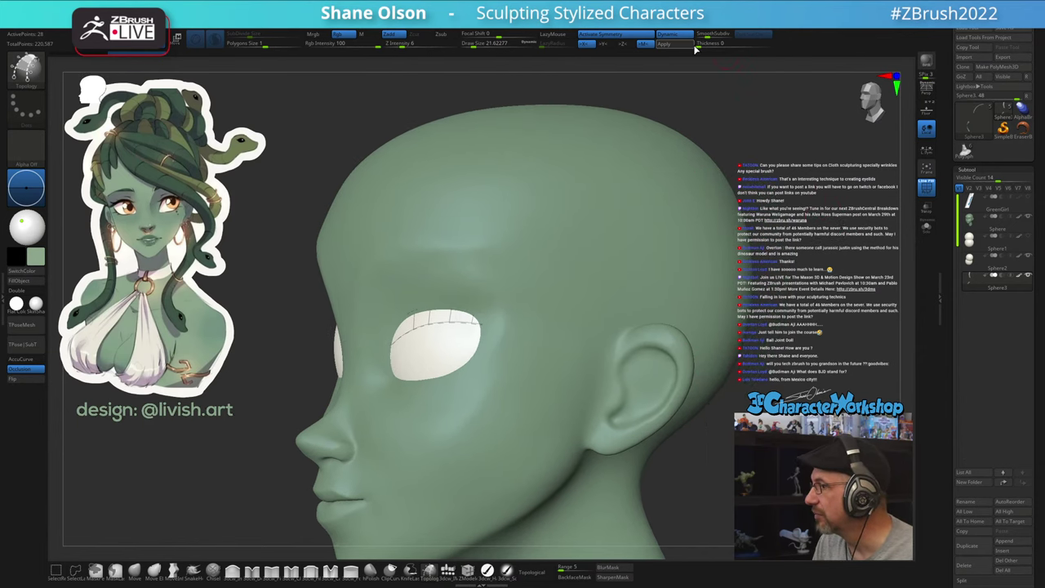
left_click_drag(718, 44, 719, 44)
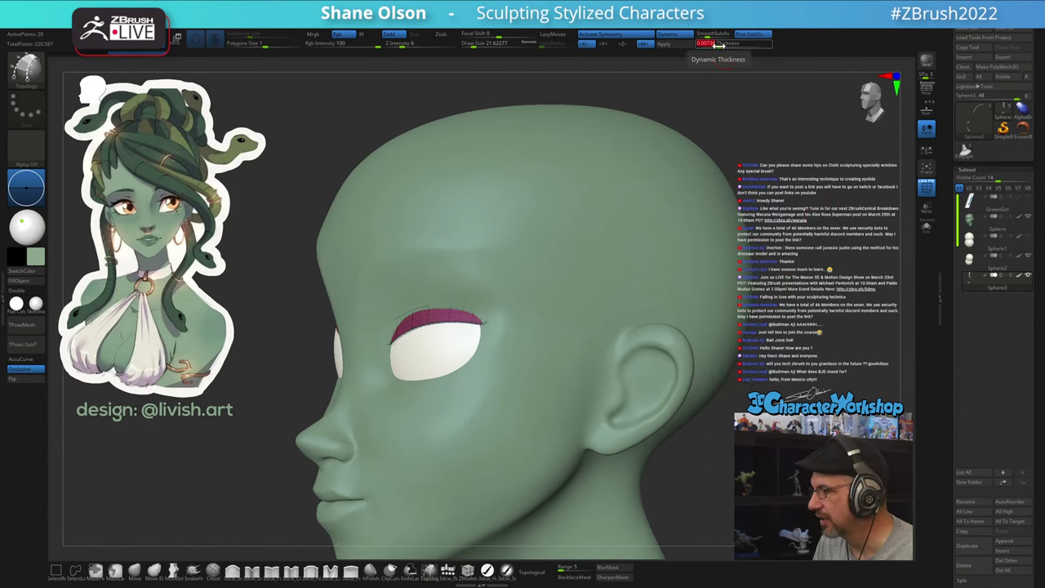
left_click_drag(758, 189, 774, 192)
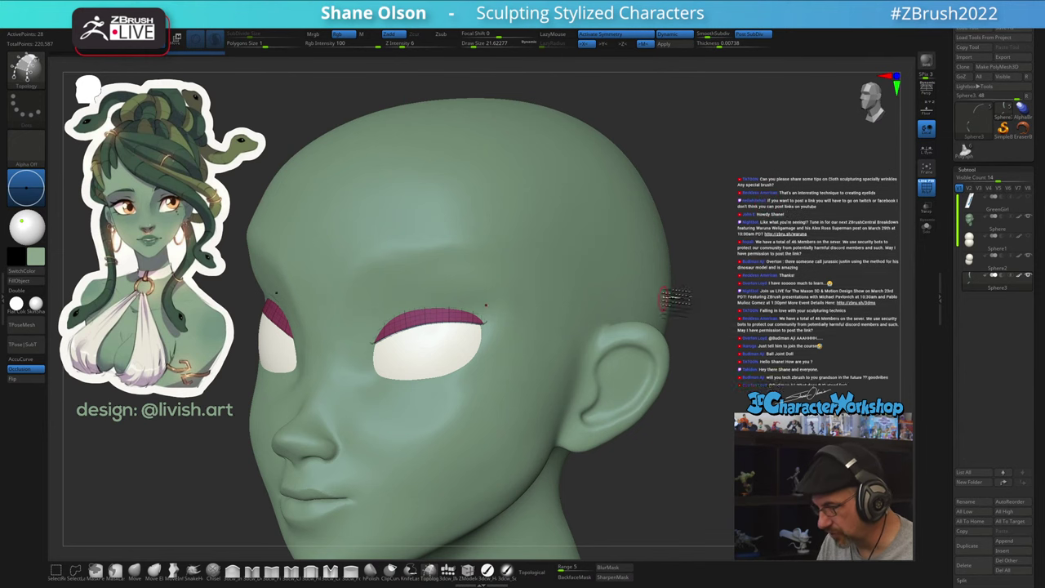
Uncrease all edges of the eyelid strips and turn off Post SubDiv
key("space")
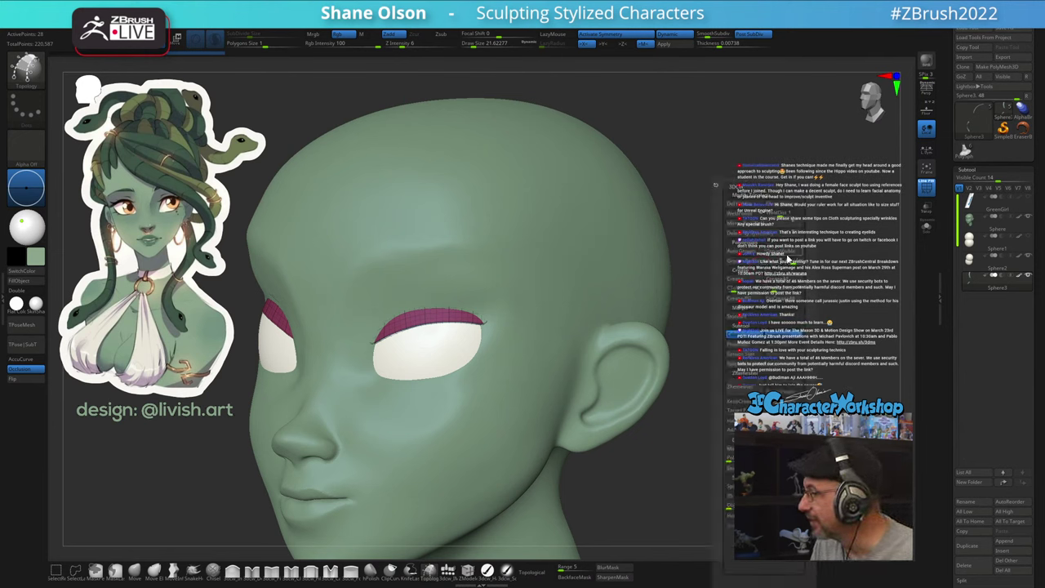
left_click(786, 302)
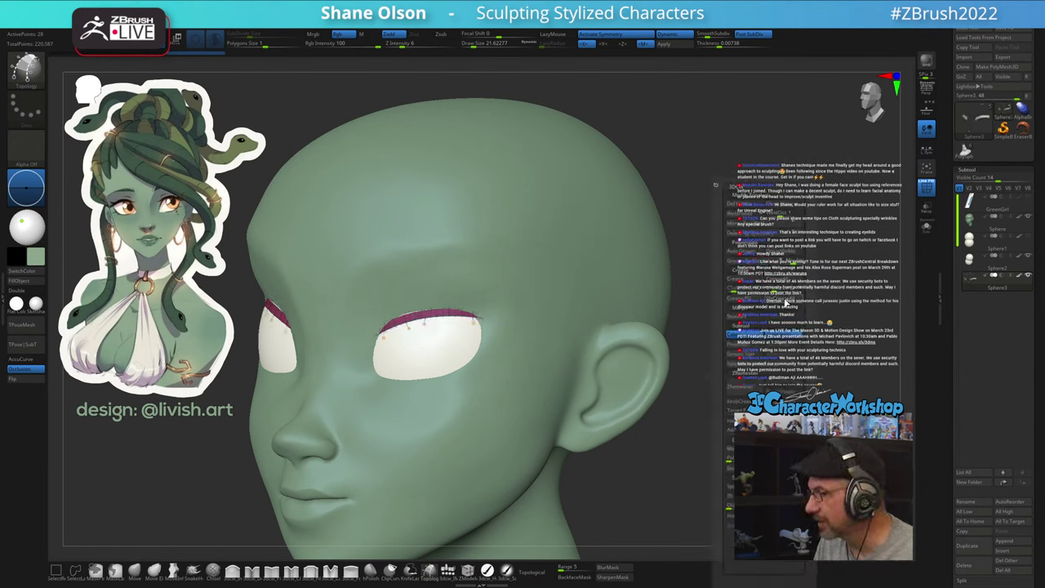
left_click(756, 39)
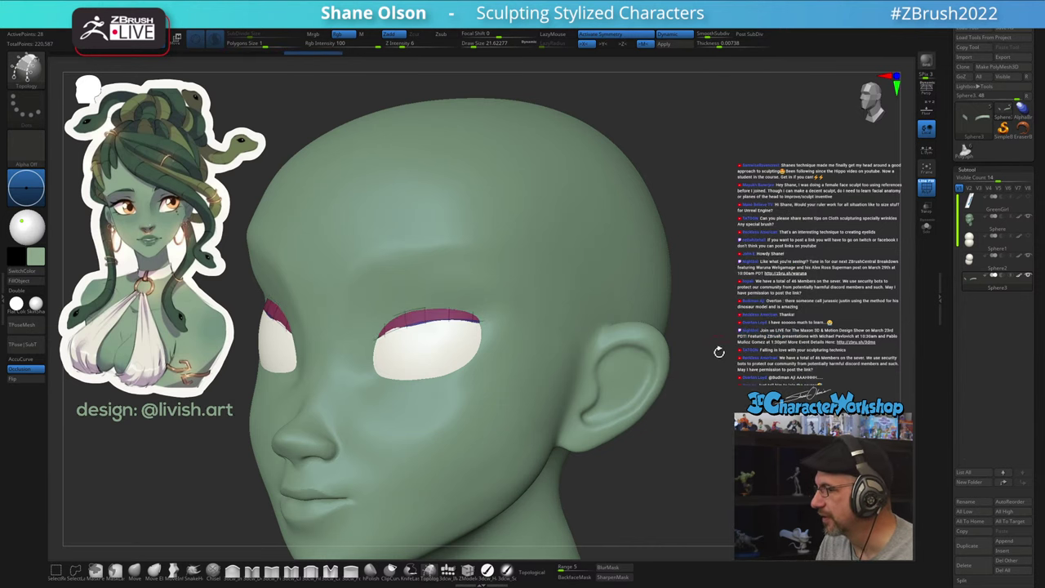
left_click_drag(741, 319, 732, 350)
mouse_move(732, 350)
left_mouse_down()
mouse_move(700, 359)
mouse_move(717, 356)
left_mouse_up()
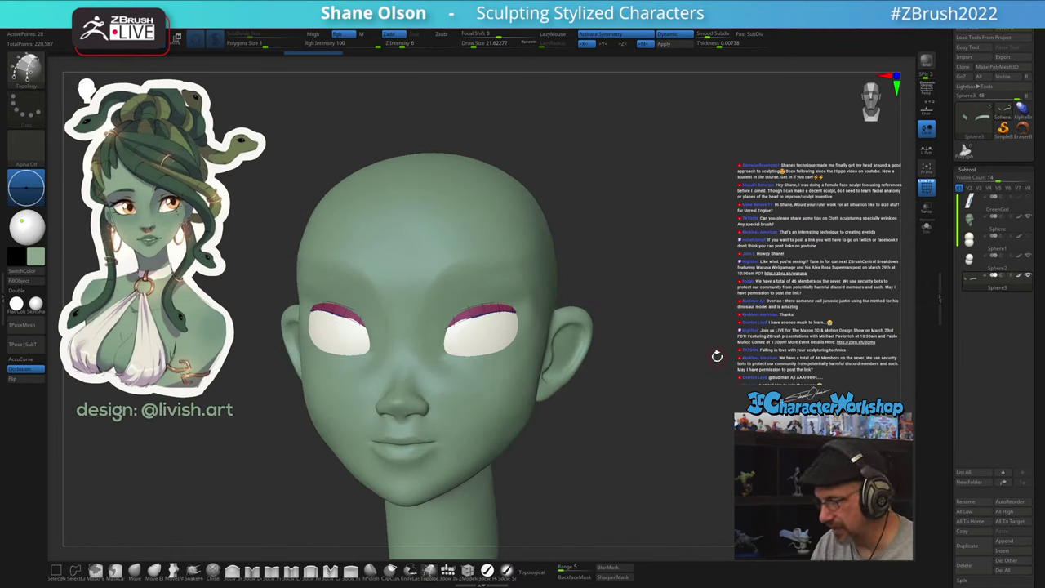
Reshape the upper eyelids around the eyeballs with the Move brush, raising the draw size from about 93.69 to 115.86
left_click(133, 572)
key("s")
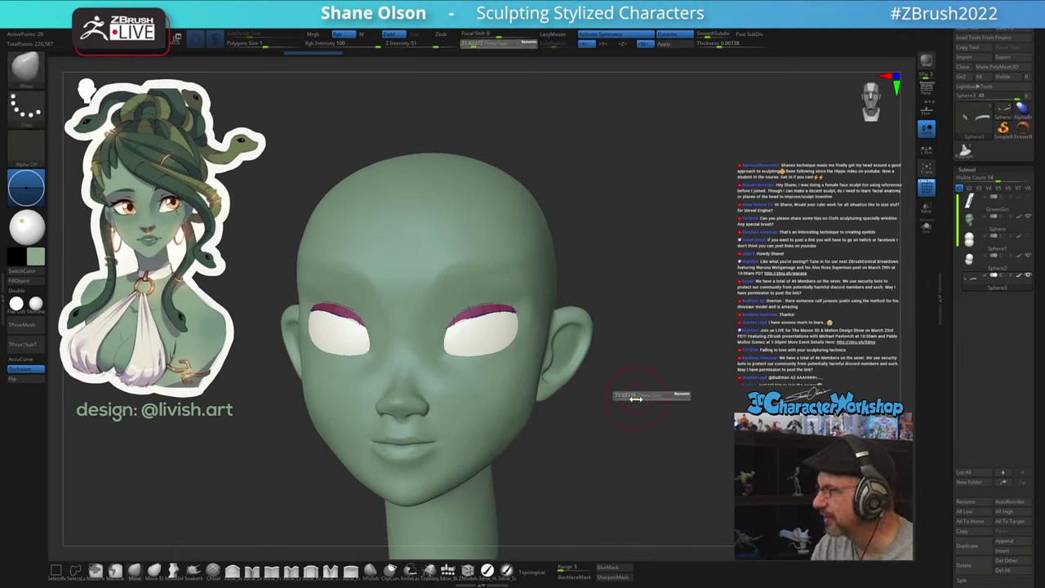
left_click_drag(637, 399, 658, 369)
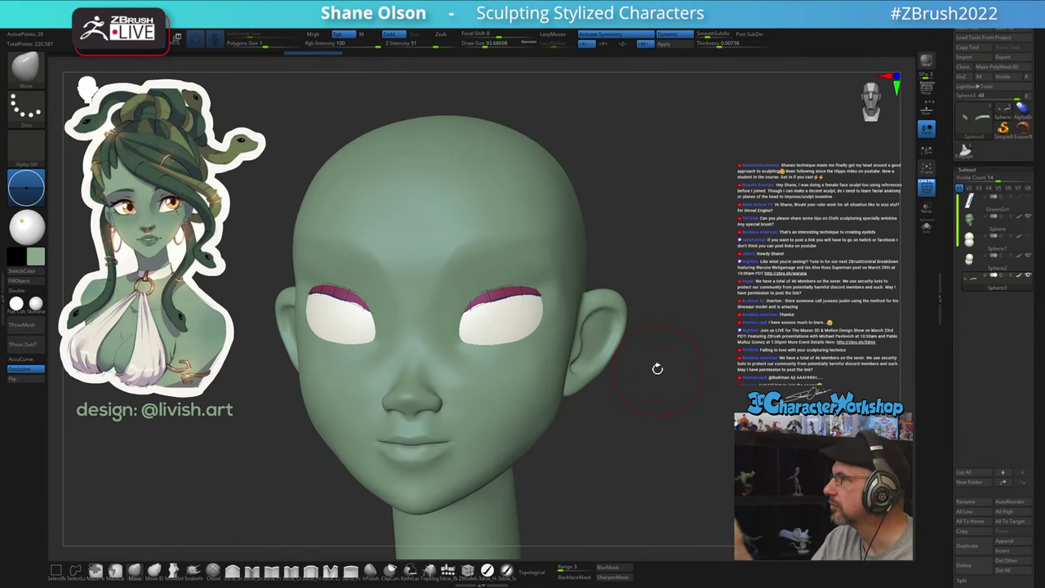
mouse_move(670, 374)
left_mouse_down()
mouse_move(665, 397)
mouse_move(672, 381)
mouse_move(665, 394)
mouse_move(637, 392)
left_mouse_up()
left_click_drag(485, 352, 495, 352)
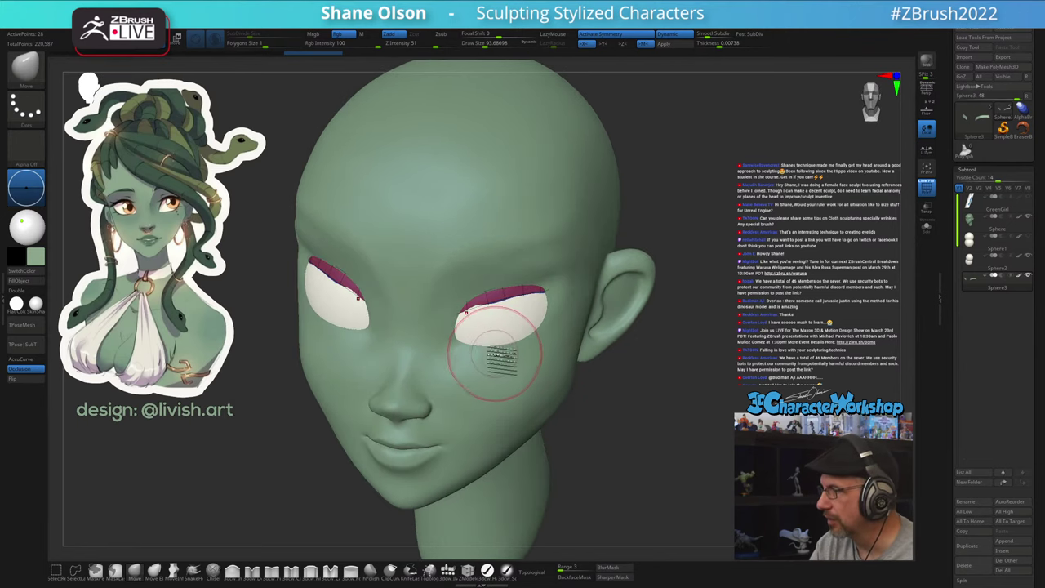
mouse_move(487, 325)
right_mouse_down()
mouse_move(479, 331)
mouse_move(536, 265)
mouse_move(530, 306)
mouse_move(549, 300)
mouse_move(529, 345)
right_mouse_up()
key("]")
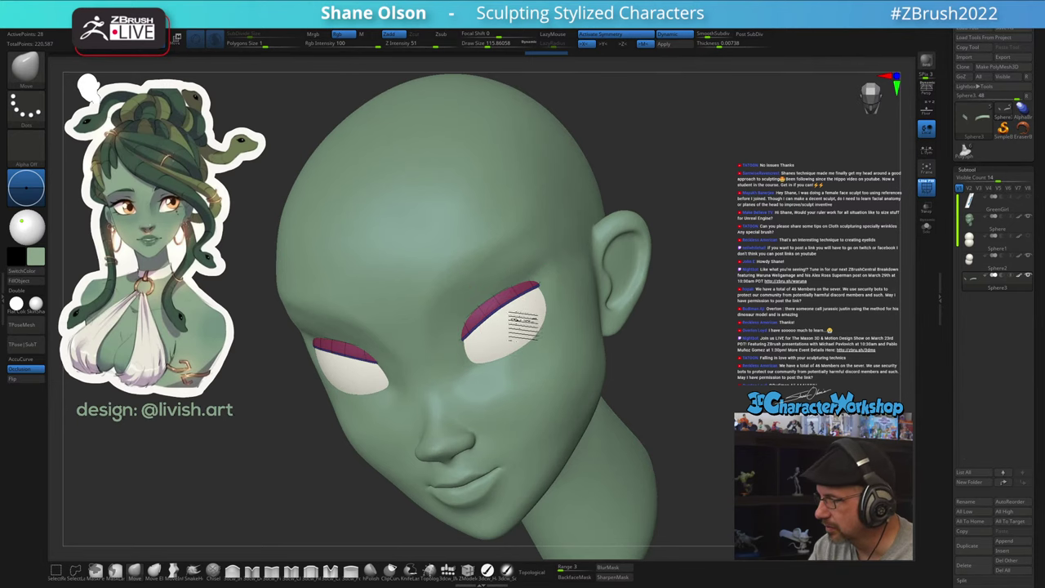
mouse_move(499, 310)
right_mouse_down()
mouse_move(514, 316)
mouse_move(476, 335)
mouse_move(539, 344)
mouse_move(553, 400)
right_mouse_up()
Hide the polyframe and refine the inner and outer corners of the upper eyelids with the Move brush, finishing at draw size 112
key("shift+f")
right_click_drag(625, 412, 522, 404)
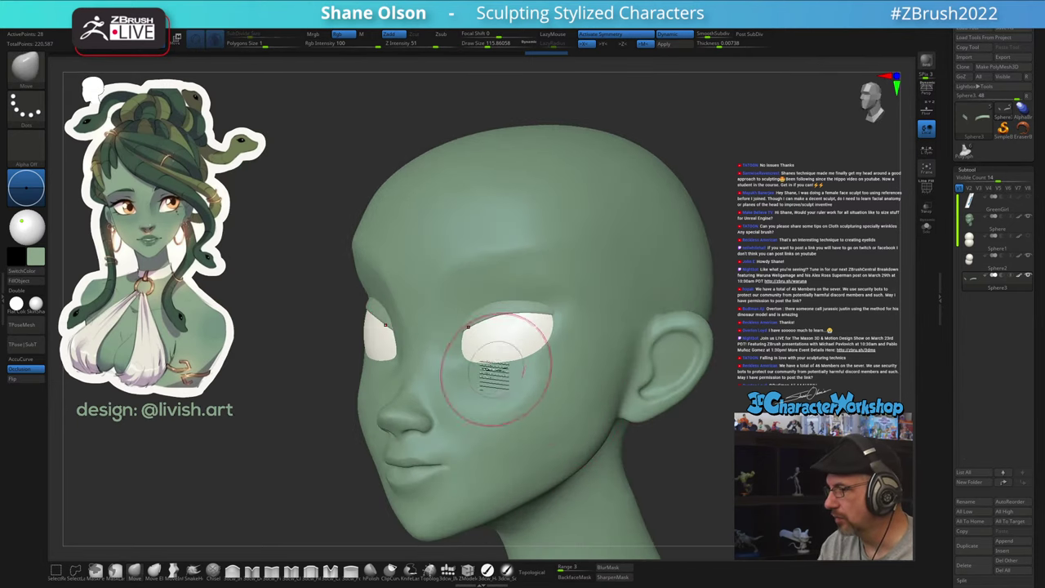
right_click_drag(482, 354, 480, 366)
key("s")
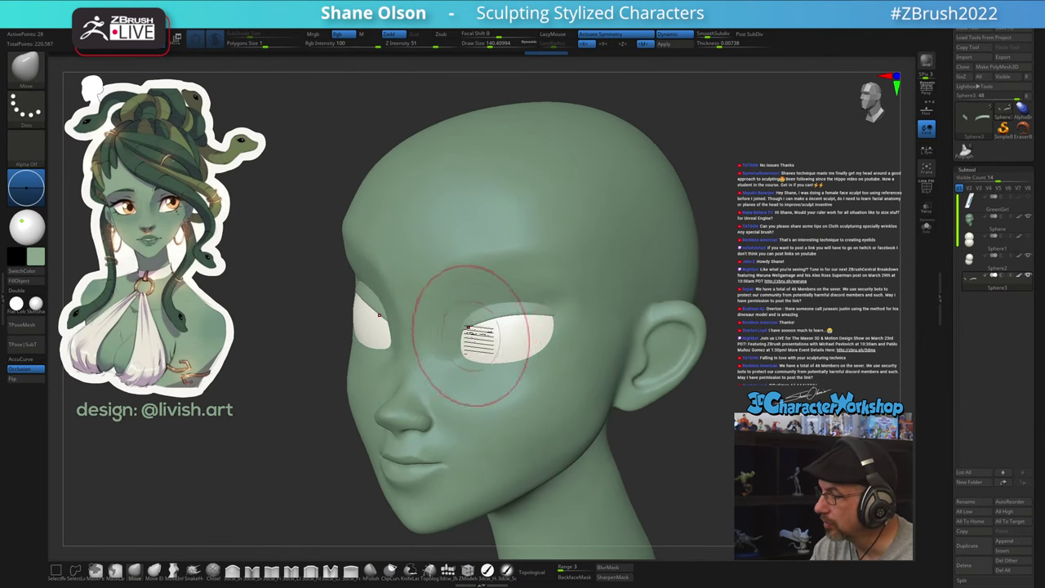
mouse_move(469, 305)
right_mouse_down()
mouse_move(495, 320)
mouse_move(482, 341)
right_mouse_up()
key("s")
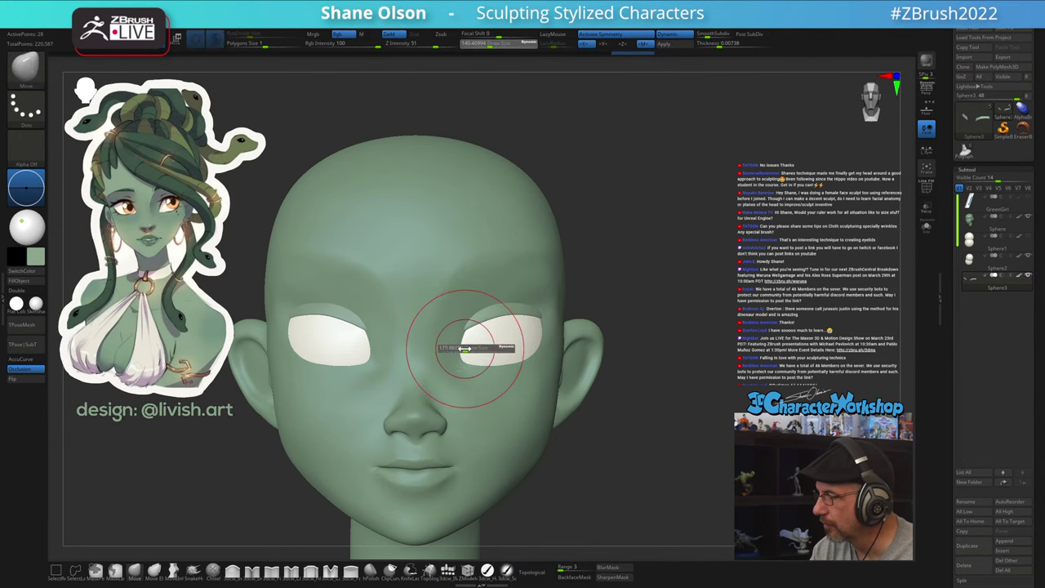
mouse_move(559, 336)
right_mouse_down()
mouse_move(537, 332)
mouse_move(564, 317)
mouse_move(547, 325)
right_mouse_up()
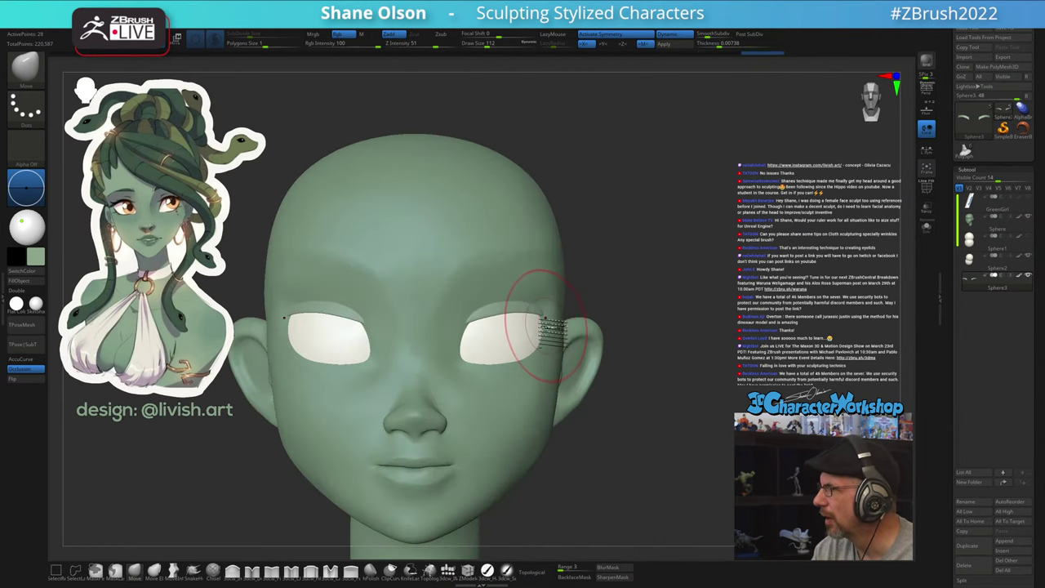
Make the head the active subtool and adjust the face around the eye openings with the Move brush, reducing the draw size to about 108.2
left_click(524, 382, "alt")
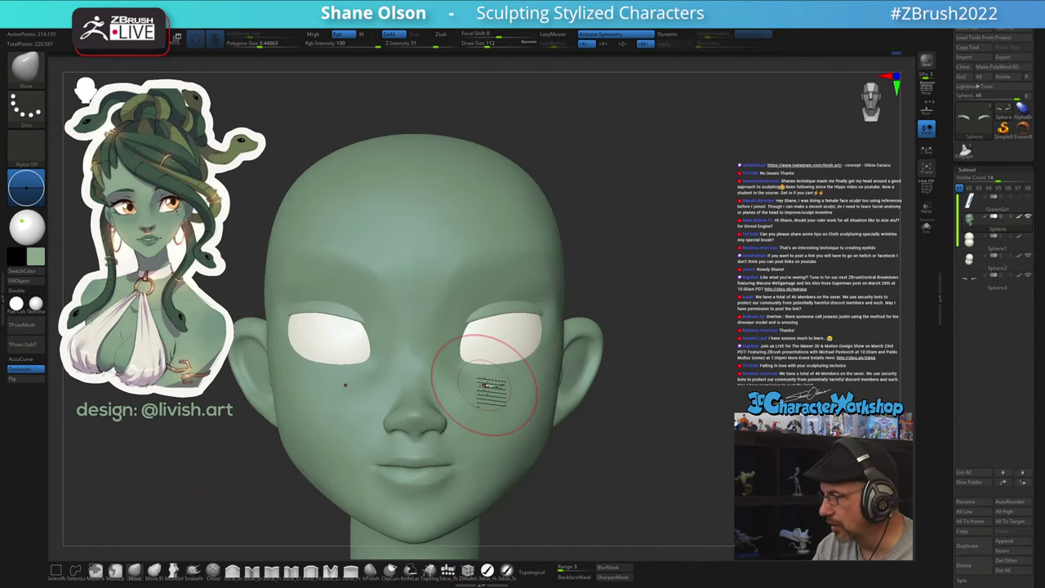
mouse_move(460, 359)
right_mouse_down()
mouse_move(539, 306)
mouse_move(552, 282)
right_mouse_up()
mouse_move(515, 345)
right_mouse_down()
mouse_move(531, 261)
mouse_move(548, 294)
mouse_move(536, 289)
mouse_move(546, 338)
mouse_move(569, 325)
mouse_move(561, 343)
mouse_move(548, 328)
right_mouse_up()
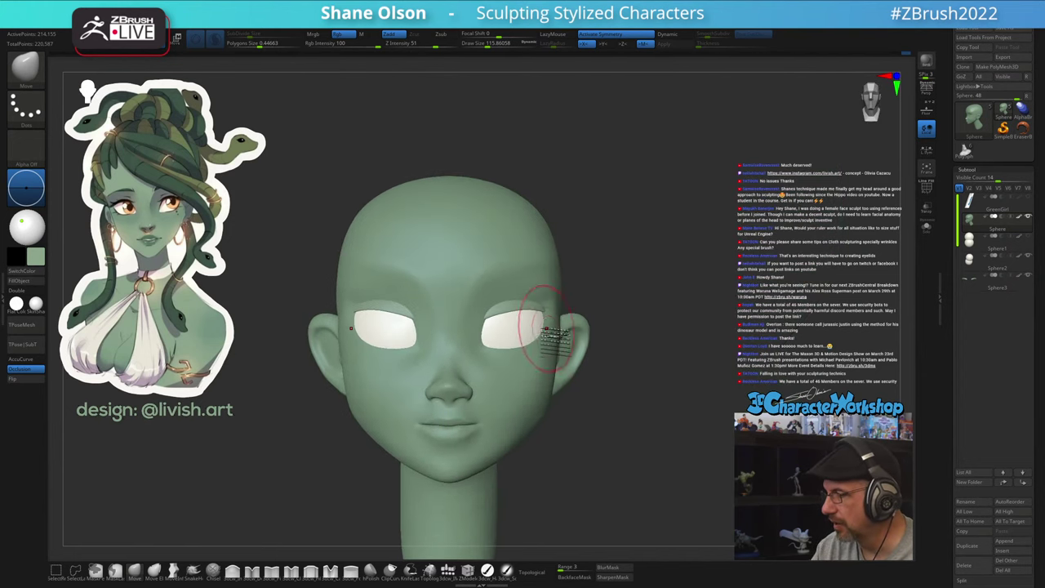
key("[")
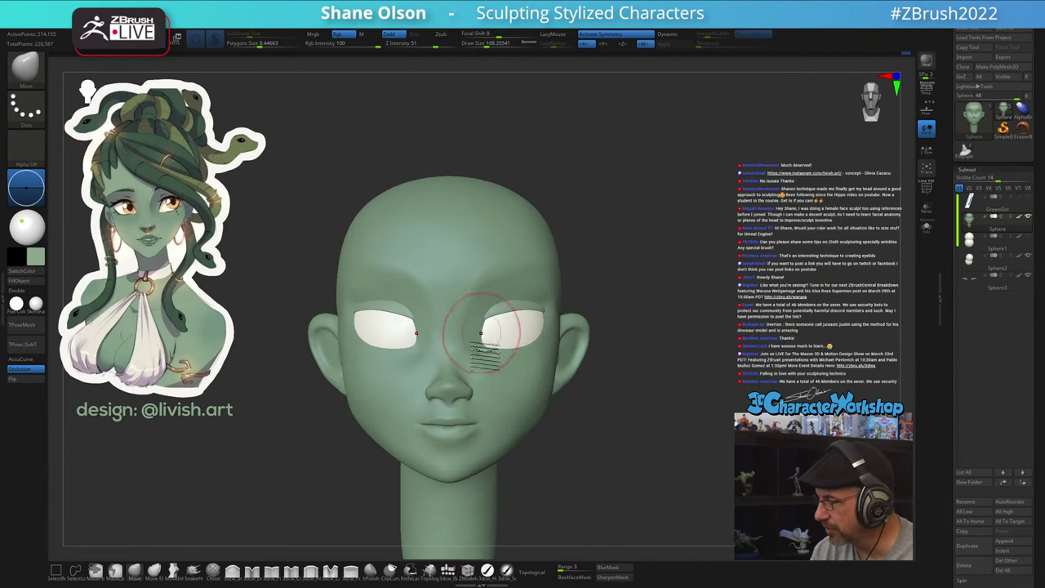
key("shift+f")
key("shift+f")
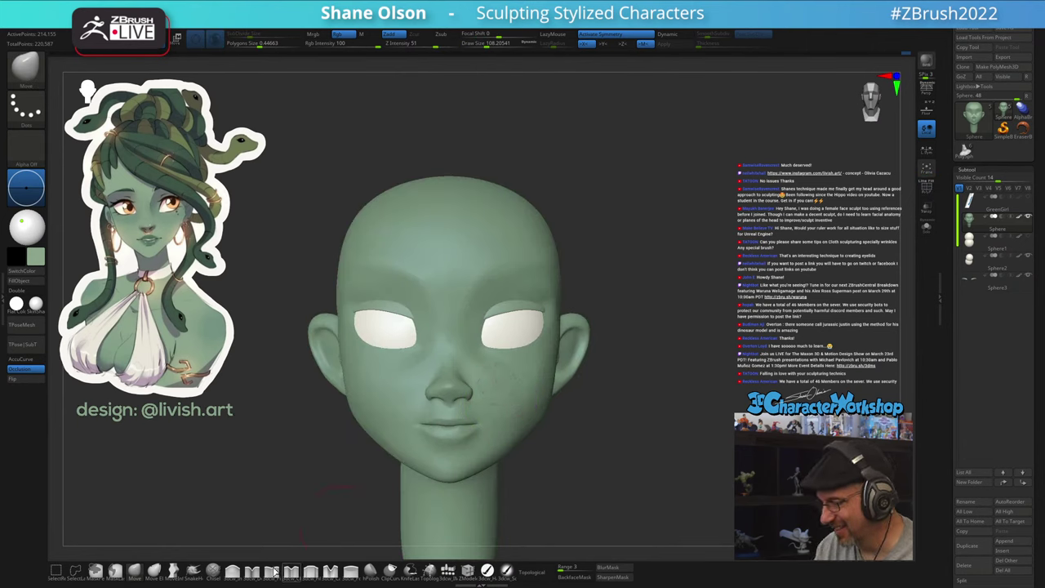
Sharpen the brow ridge and the planes around the eye sockets with the 3dcw_Pinch brush at draw size about 70.8
left_click(271, 574)
right_click_drag(511, 333, 501, 357, "ctrl")
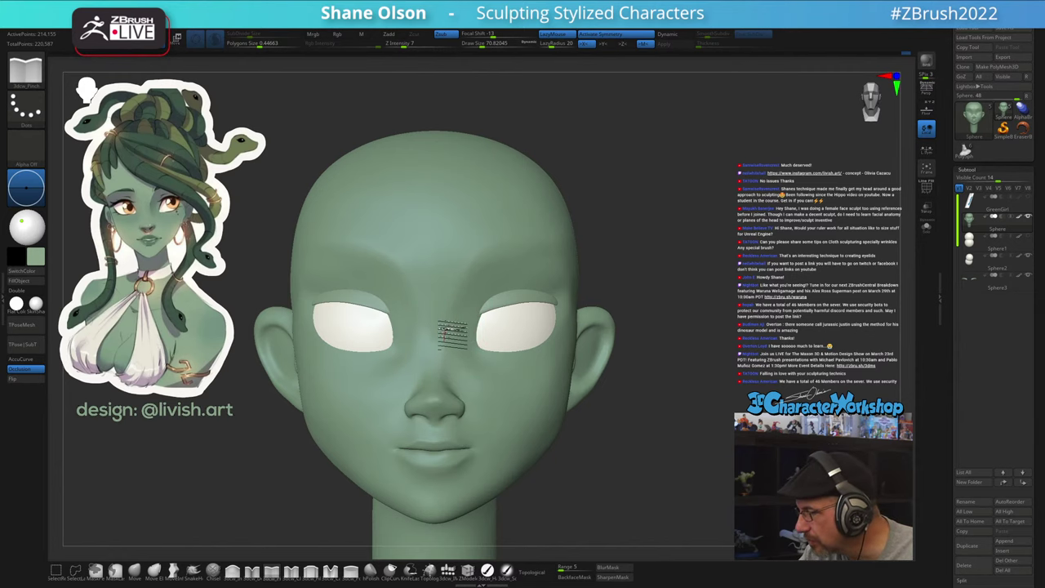
mouse_move(537, 223)
right_mouse_down()
mouse_move(529, 243)
mouse_move(508, 245)
right_mouse_up()
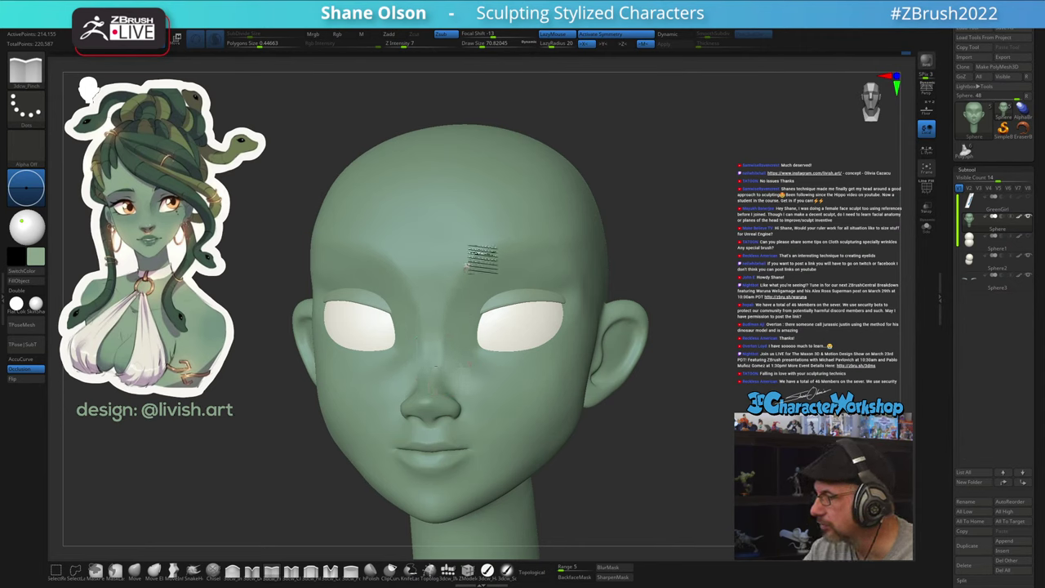
right_click_drag(604, 408, 541, 413)
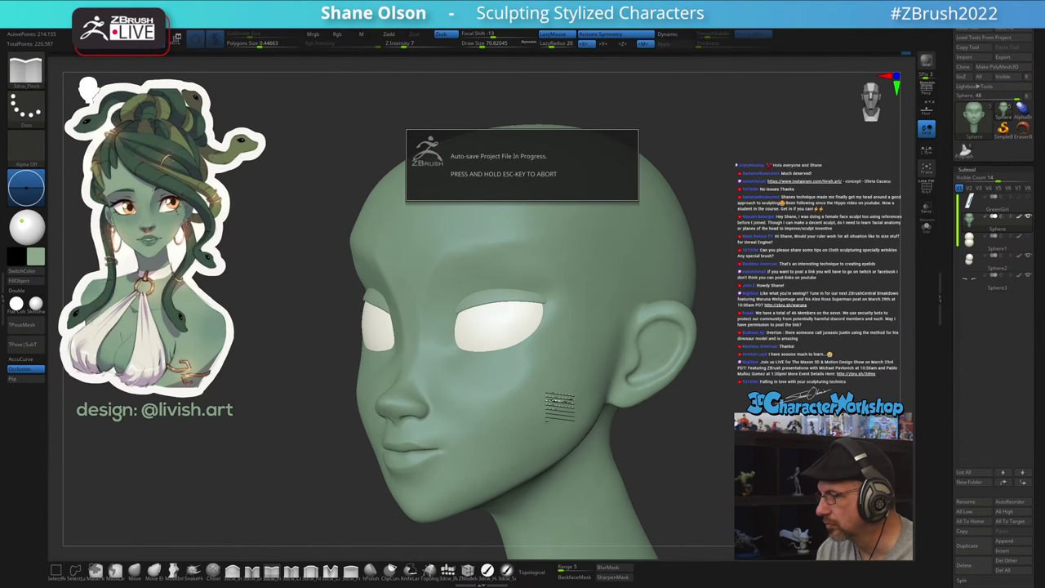
right_click_drag(716, 402, 729, 421)
left_click_drag(680, 373, 632, 358)
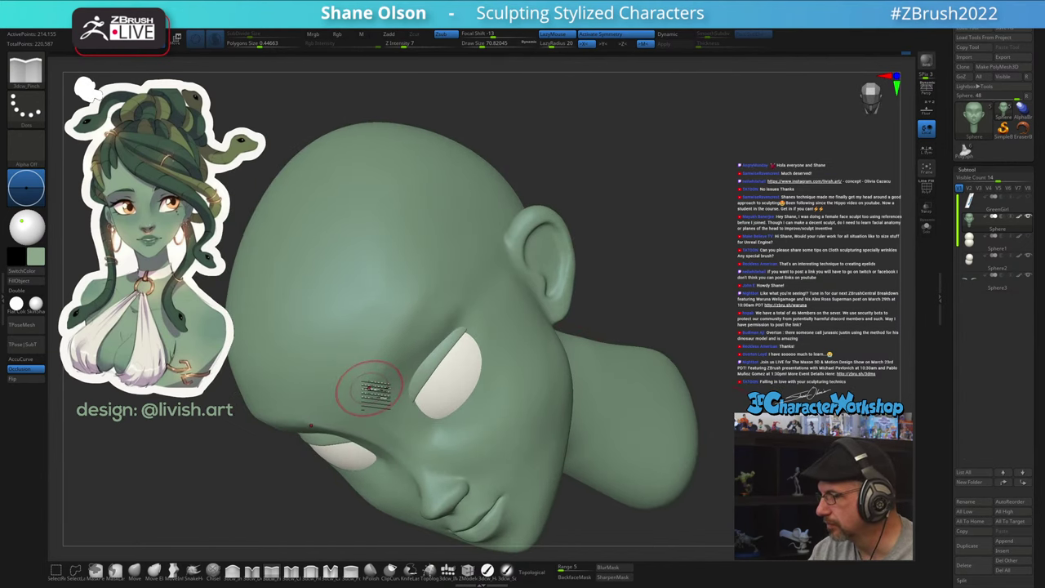
left_click_drag(722, 311, 719, 285)
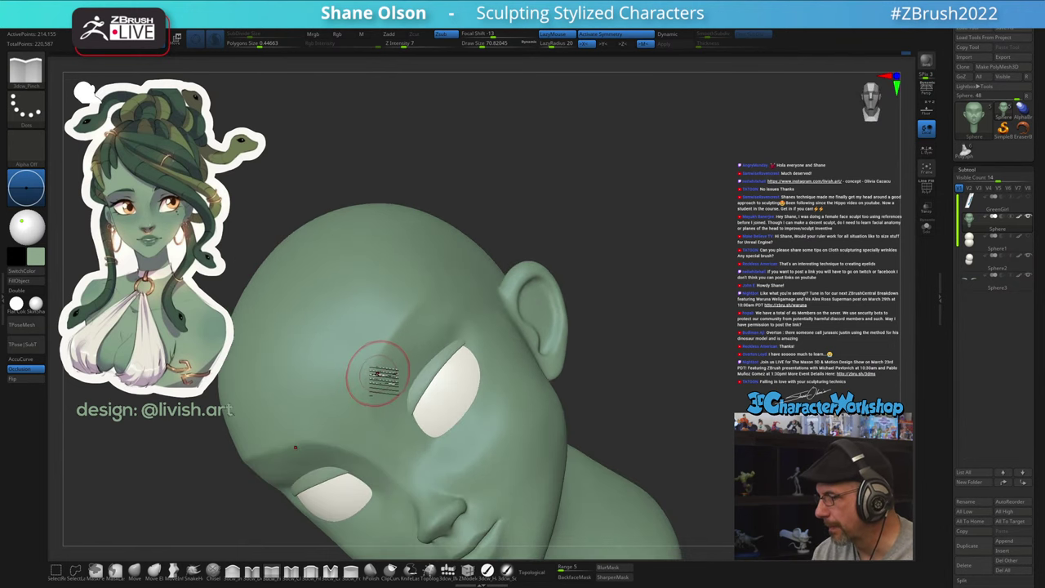
left_click_drag(630, 236, 625, 277)
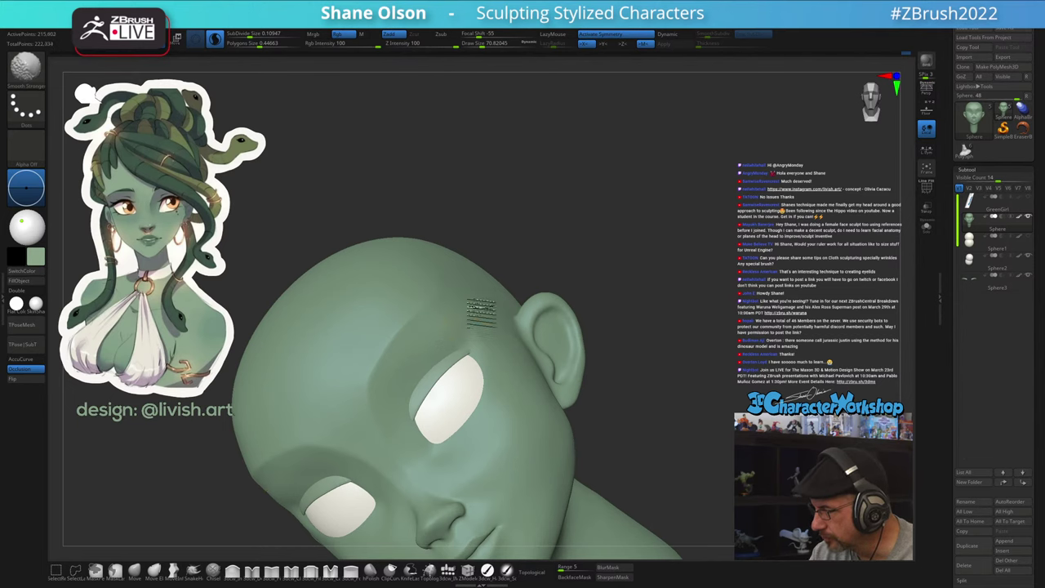
Smooth the temple above the eye and the area running from the inner brow to the upper cheek
left_click_drag(482, 314, 446, 330, "shift")
right_click_drag(446, 330, 408, 359)
left_click_drag(397, 420, 437, 485, "shift")
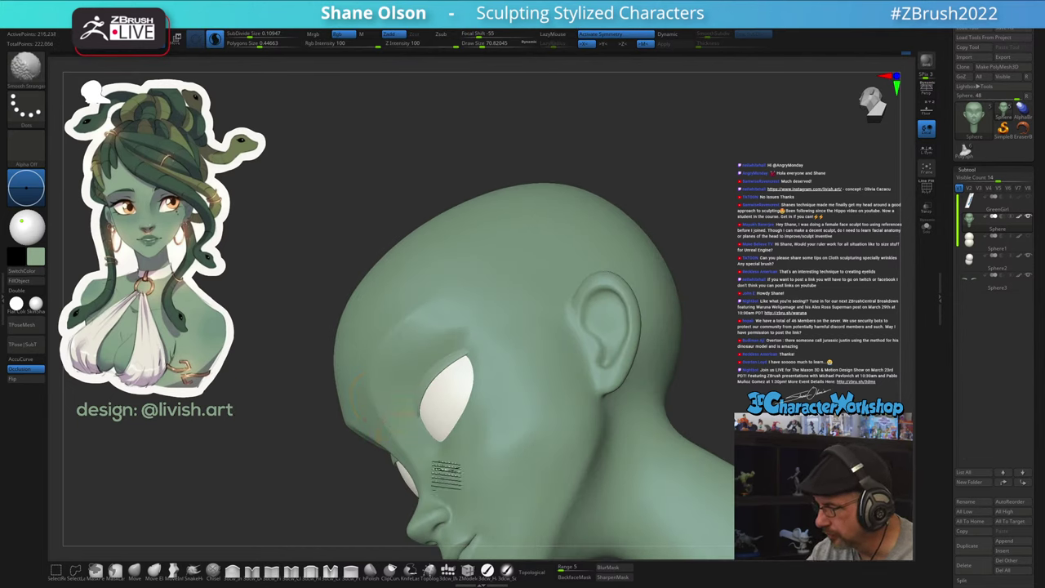
right_click_drag(472, 472, 578, 401)
right_click_drag(547, 368, 598, 375)
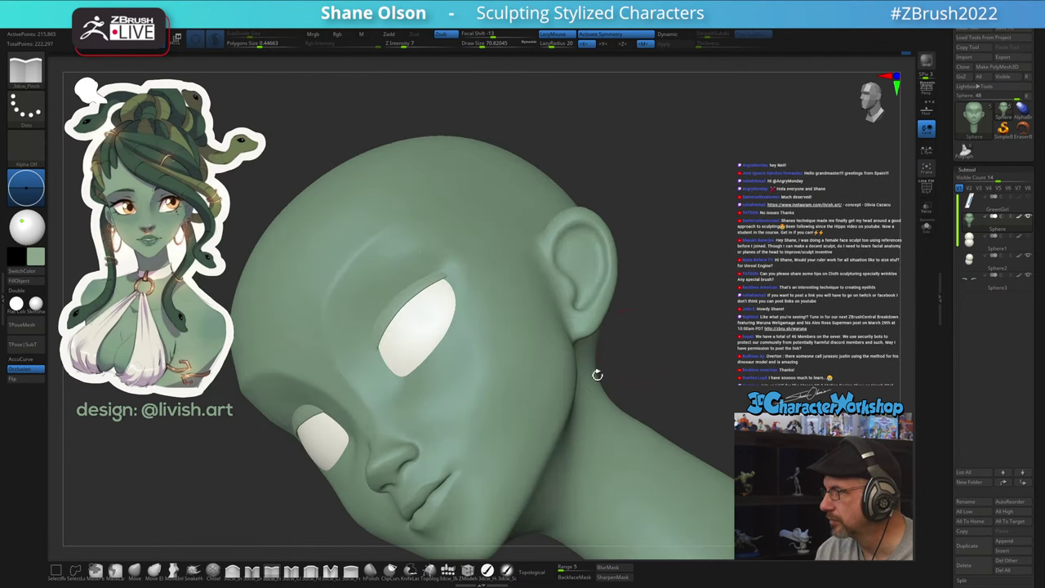
Refine the outer eye area with the 3dcw_Pinch brush at draw size about 86.8 and smooth the cheekbone beside it
mouse_move(500, 396)
right_mouse_down()
mouse_move(478, 381)
mouse_move(482, 400)
right_mouse_up()
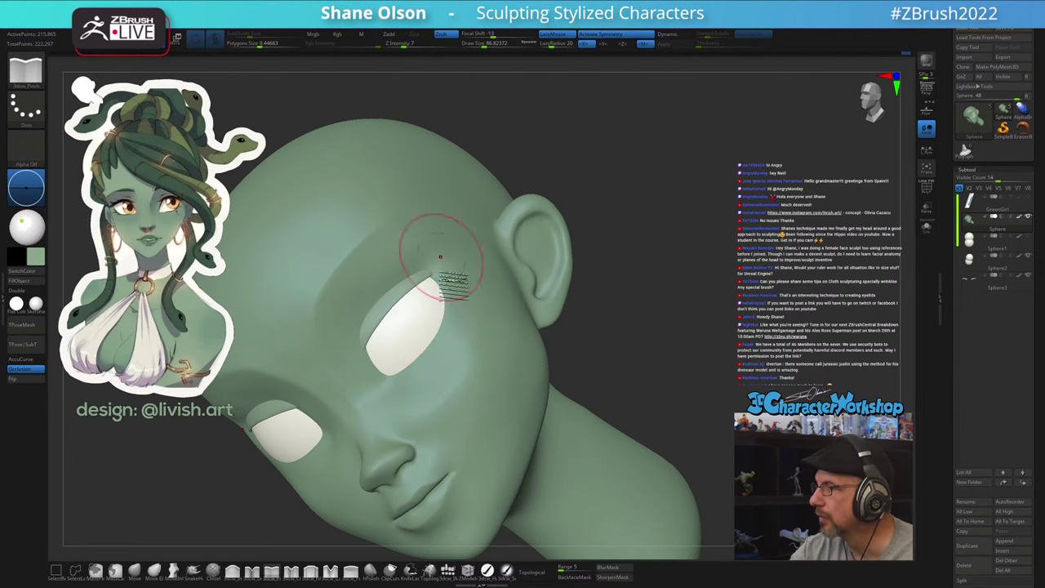
right_click_drag(454, 282, 479, 362)
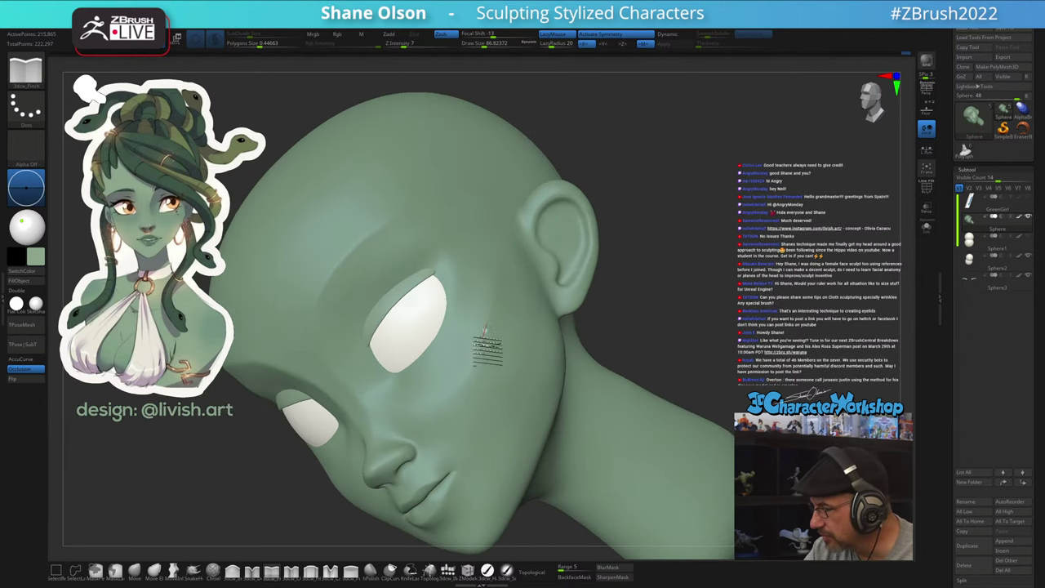
mouse_move(501, 363)
right_mouse_down()
mouse_move(511, 362)
mouse_move(496, 344)
right_mouse_up()
left_click_drag(497, 345, 496, 289, "shift")
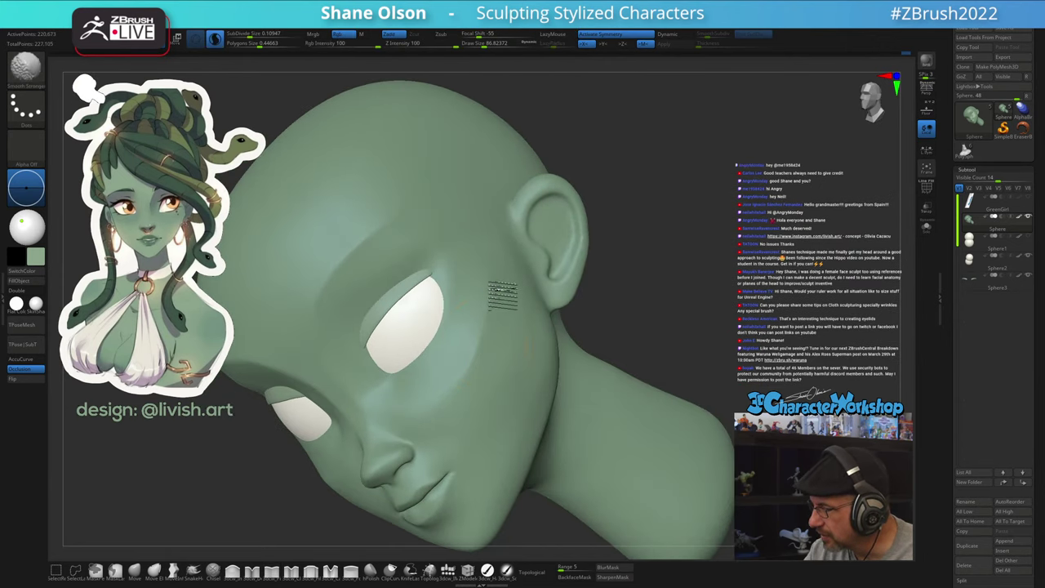
left_click_drag(482, 330, 488, 334, "shift")
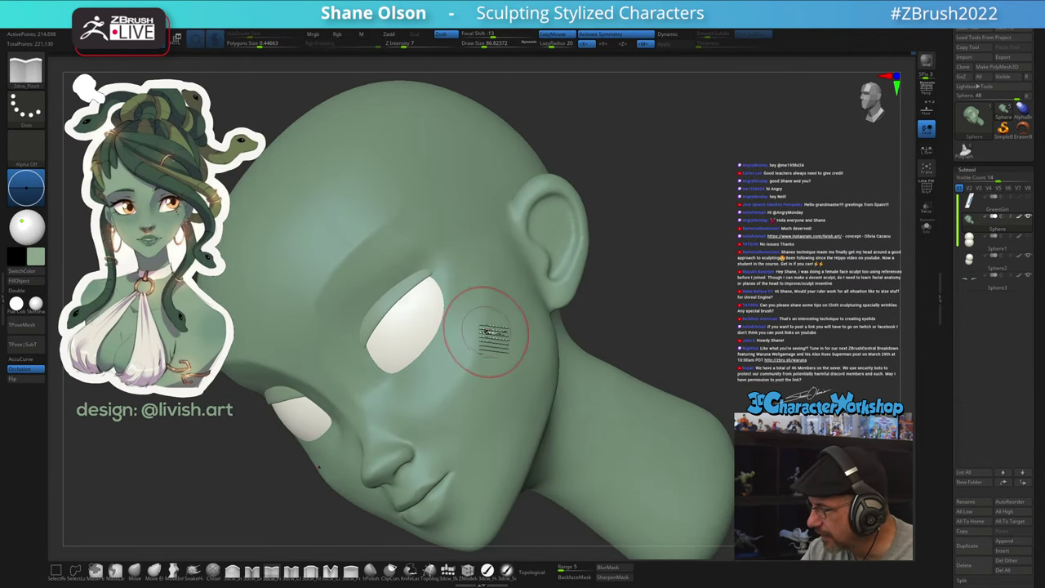
Pinch the skin edges and corners of the eye opening tight around the eyeball, reducing the draw size to about 21.6
mouse_move(487, 334)
right_mouse_down()
mouse_move(506, 319)
mouse_move(484, 361)
mouse_move(478, 303)
mouse_move(464, 439)
mouse_move(378, 241)
mouse_move(357, 221)
mouse_move(380, 217)
mouse_move(623, 450)
right_mouse_up()
mouse_move(531, 400)
right_mouse_down()
mouse_move(495, 360)
mouse_move(495, 445)
mouse_move(543, 422)
mouse_move(503, 404)
right_mouse_up()
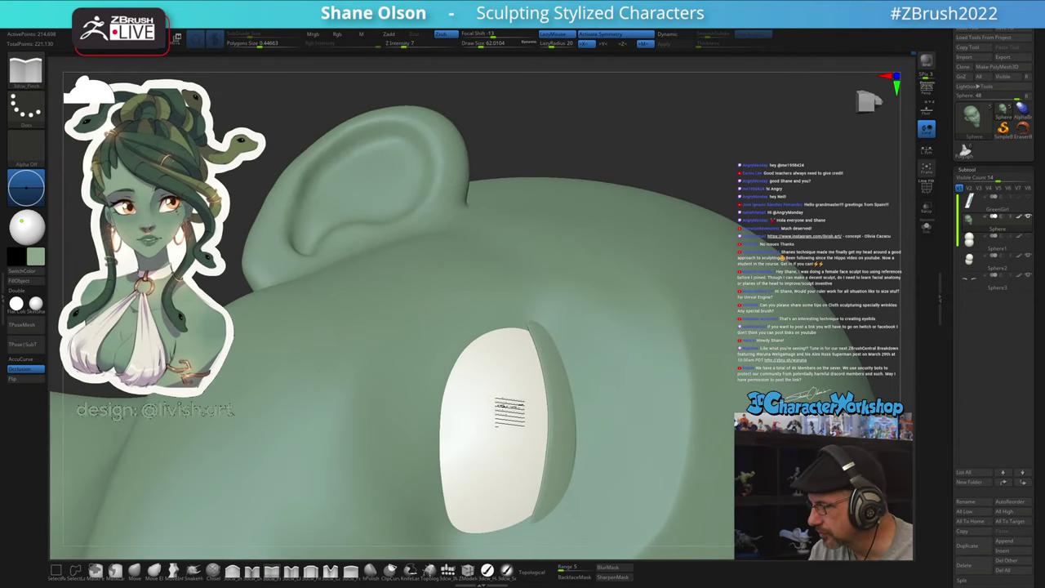
key("s")
left_click_drag(507, 410, 498, 413)
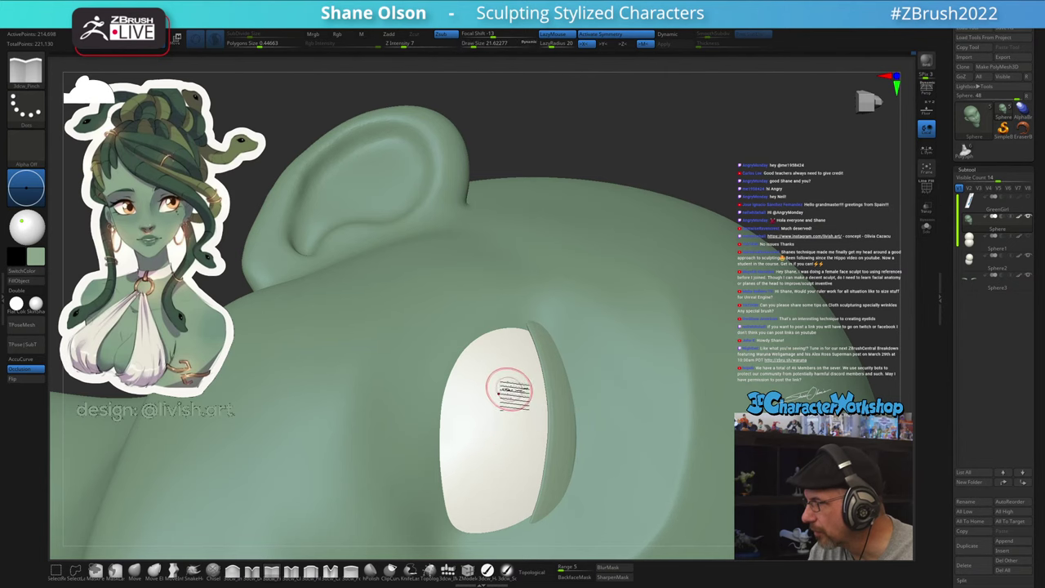
mouse_move(508, 390)
right_mouse_down()
mouse_move(480, 358)
mouse_move(467, 354)
mouse_move(462, 374)
mouse_move(438, 362)
right_mouse_up()
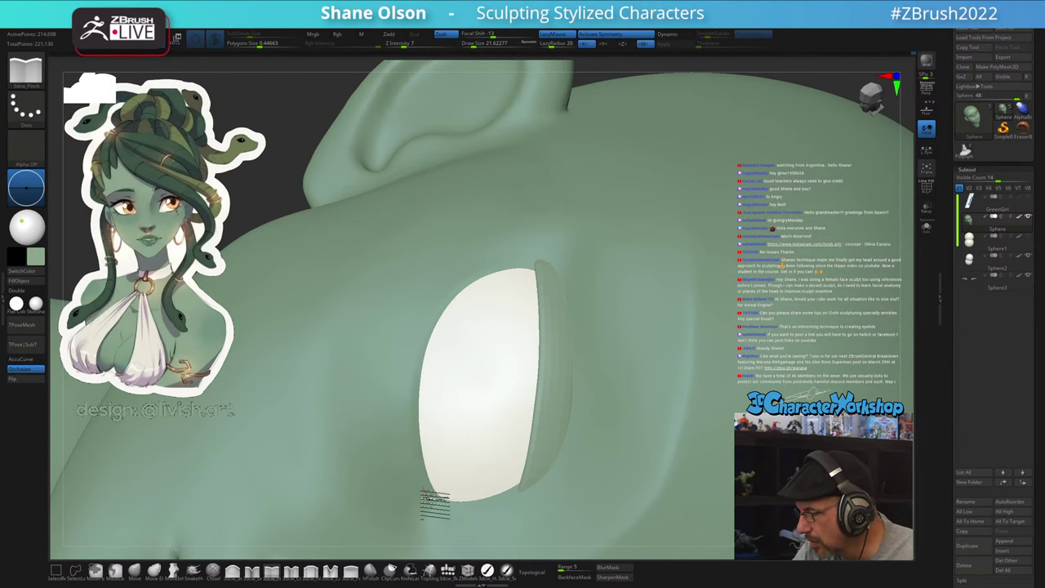
right_click_drag(424, 387, 437, 343)
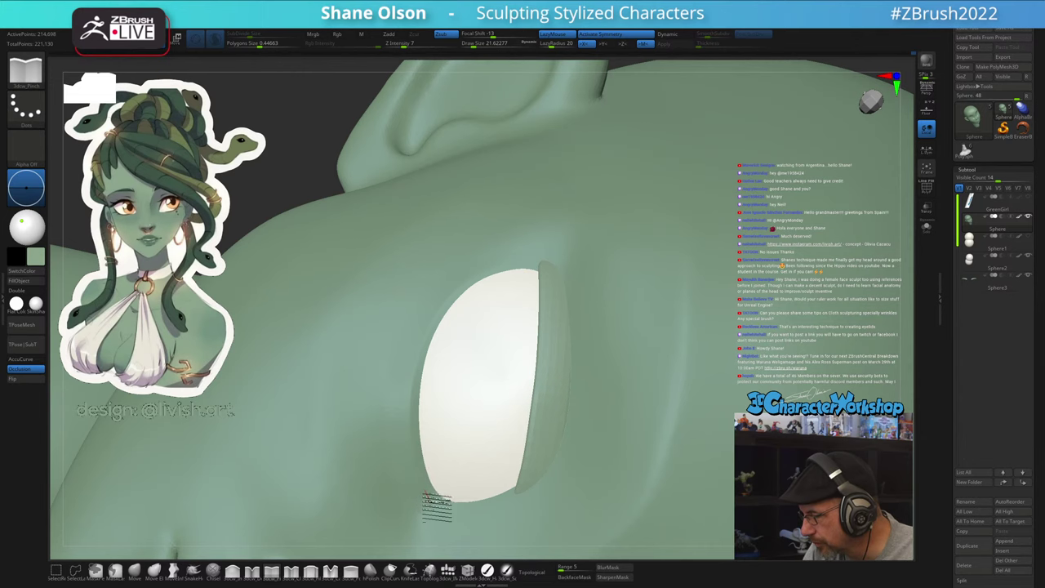
mouse_move(466, 420)
right_mouse_down()
mouse_move(502, 359)
mouse_move(527, 364)
mouse_move(529, 398)
mouse_move(558, 450)
mouse_move(551, 462)
mouse_move(553, 435)
mouse_move(555, 477)
mouse_move(523, 488)
right_mouse_up()
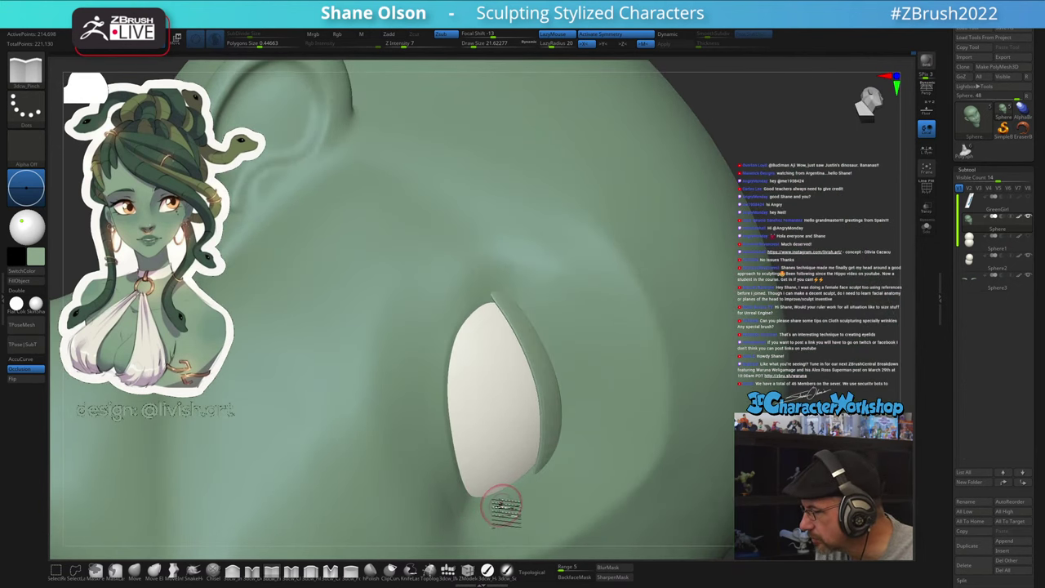
mouse_move(548, 472)
right_mouse_down()
mouse_move(551, 489)
mouse_move(541, 420)
mouse_move(561, 386)
mouse_move(555, 409)
right_mouse_up()
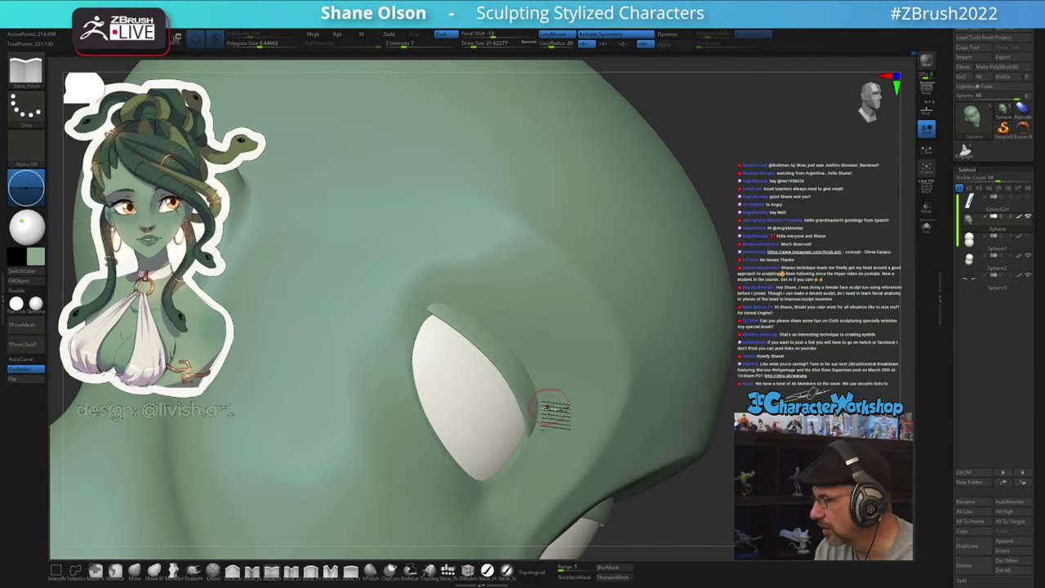
right_click_drag(550, 446, 521, 485, "ctrl")
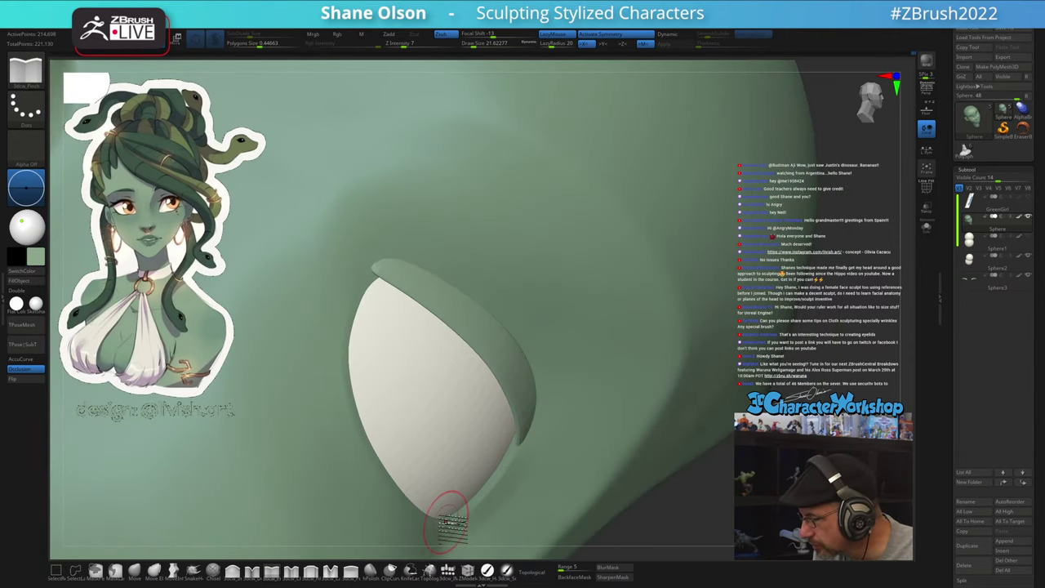
Check the eye rim's mesh with the polyframe, hide it again and refine the rim with the pinch brush at draw size about 17
key("shift+f")
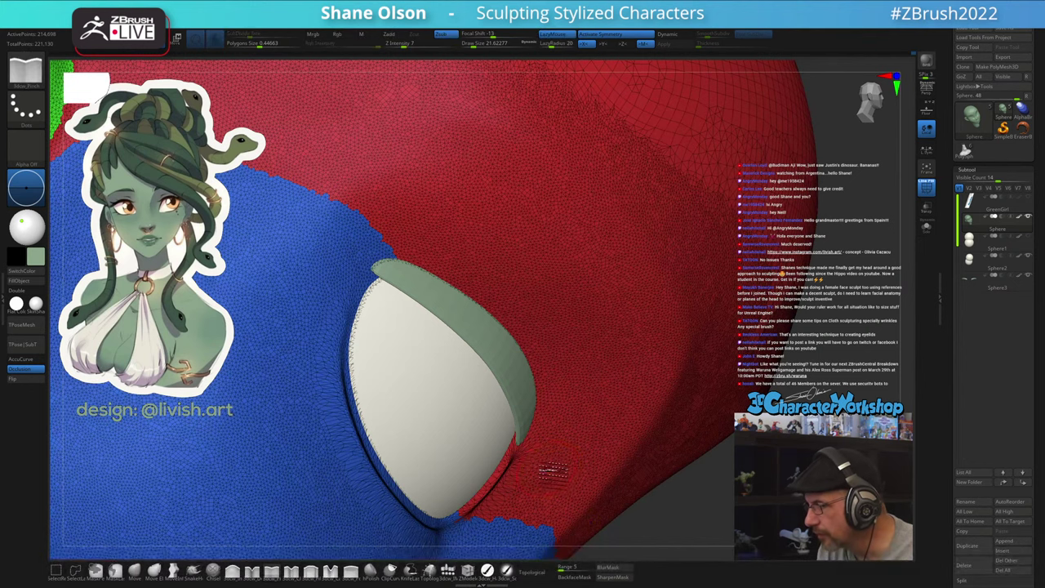
mouse_move(545, 465)
right_mouse_down()
mouse_move(535, 459)
mouse_move(539, 439)
mouse_move(572, 460)
mouse_move(416, 384)
right_mouse_up()
key("shift+f")
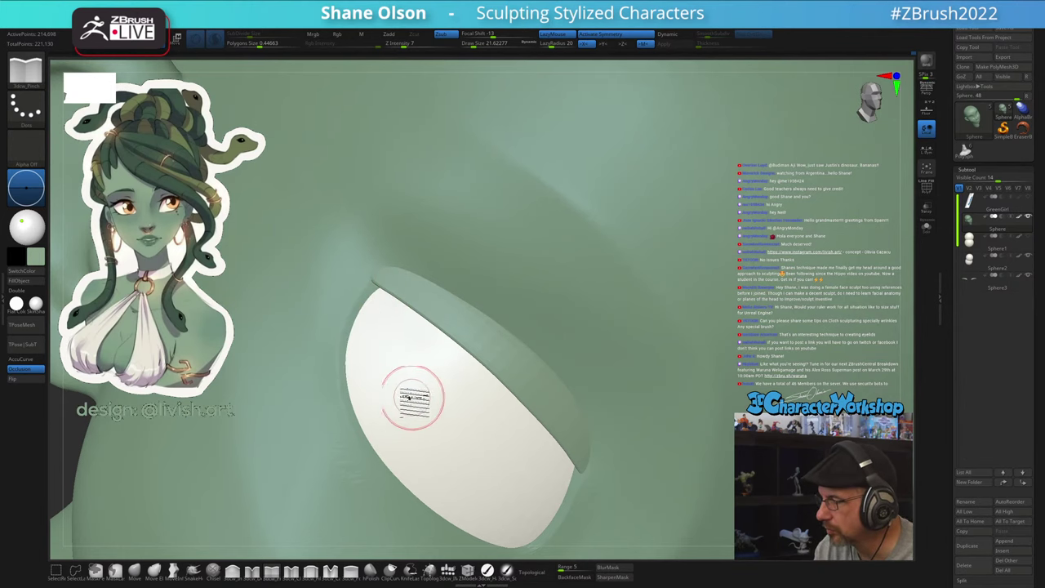
key("s")
left_click_drag(383, 345, 381, 345)
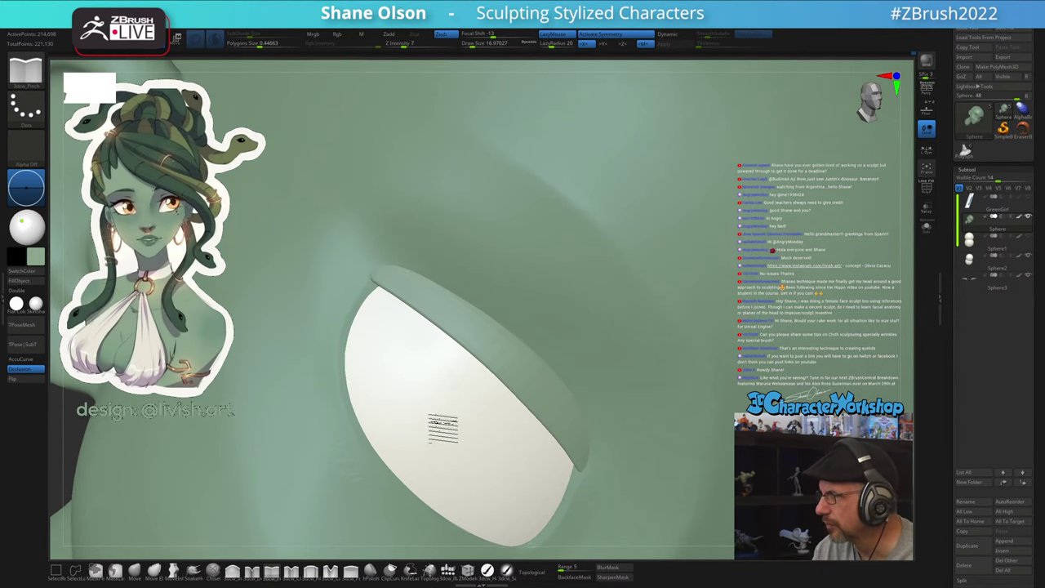
Switch to the Move brush at draw size about 100.8 and adjust the cheek beside the nose
mouse_move(441, 425)
right_mouse_down("ctrl")
mouse_move(517, 398)
mouse_move(610, 337)
mouse_move(642, 397)
mouse_move(632, 389)
mouse_move(648, 403)
mouse_move(659, 397)
right_mouse_up("ctrl")
right_click_drag(658, 396, 664, 270, "alt")
mouse_move(694, 378)
right_mouse_down()
mouse_move(659, 446)
mouse_move(467, 453)
right_mouse_up()
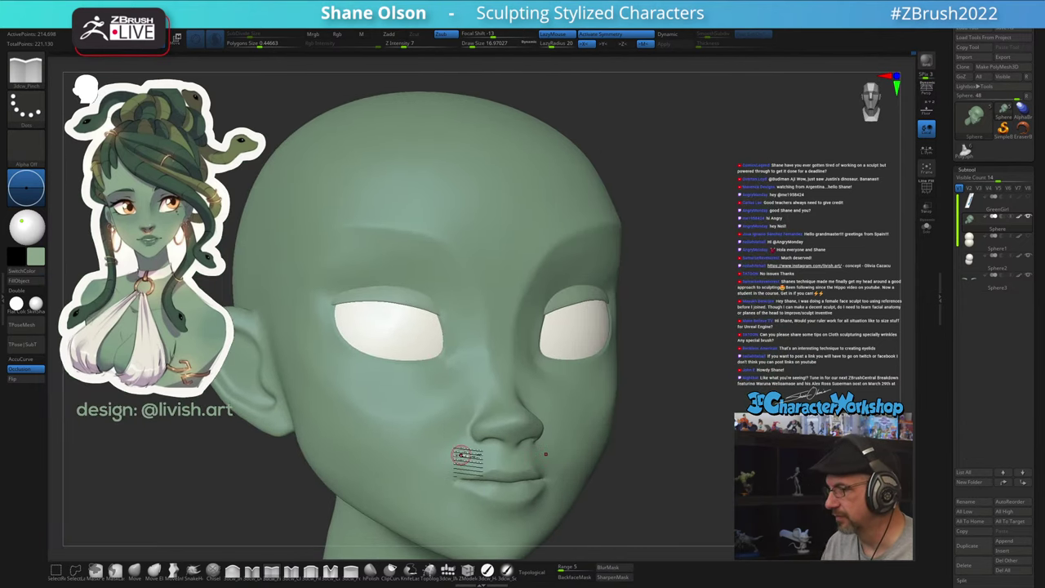
mouse_move(552, 426)
right_mouse_down()
mouse_move(536, 445)
mouse_move(549, 435)
right_mouse_up()
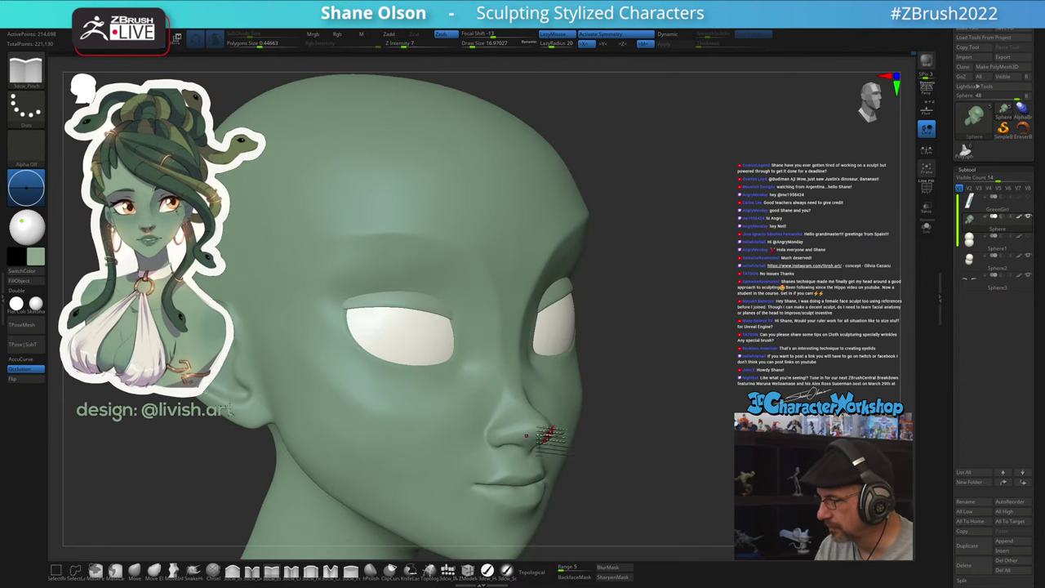
left_click(134, 569)
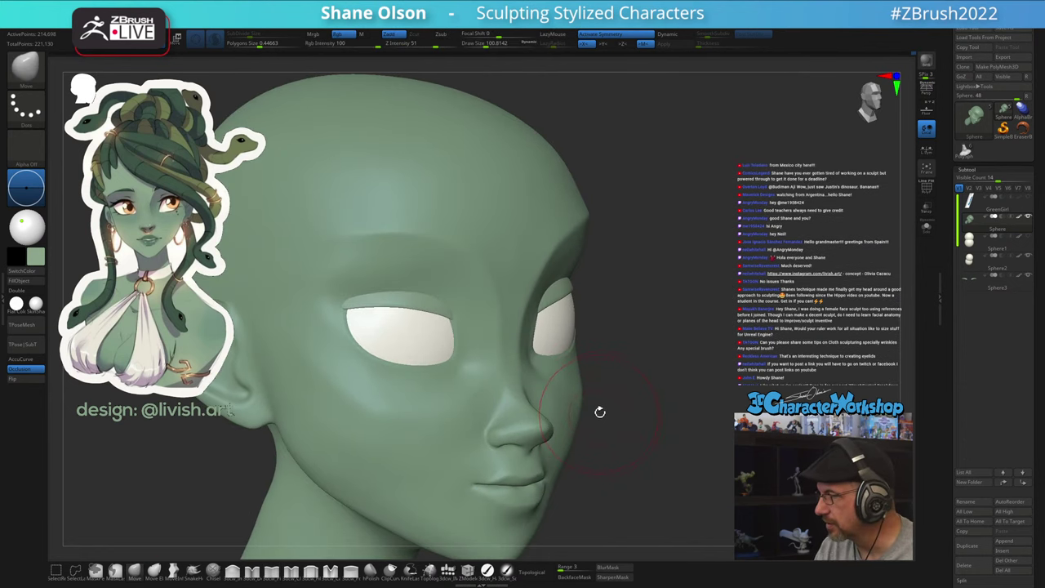
mouse_move(631, 407)
right_mouse_down("alt")
mouse_move(646, 398)
mouse_move(628, 402)
right_mouse_up("alt")
key("s")
left_click_drag(442, 433, 446, 431)
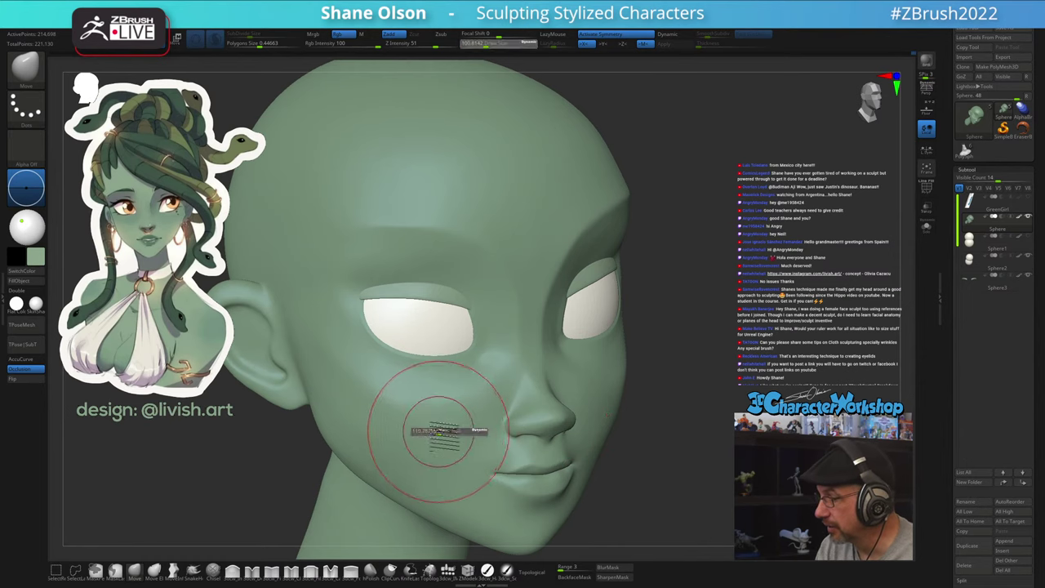
right_click_drag(521, 397, 496, 410)
key("s")
left_click_drag(487, 407, 482, 406)
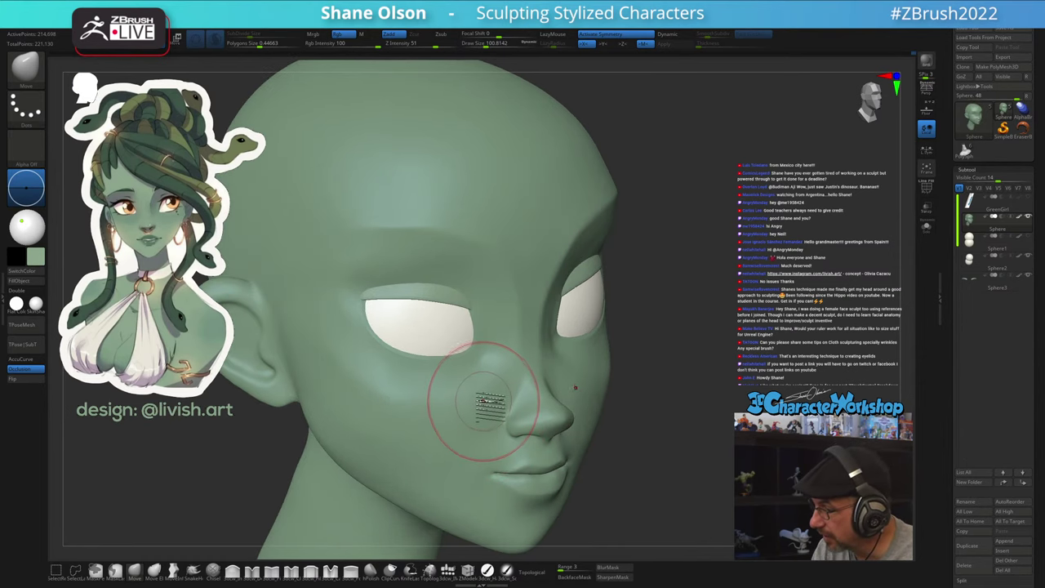
Push the cheekbones and the side contour of the cheeks slightly outward with the Move brush
right_click_drag(498, 412, 520, 406)
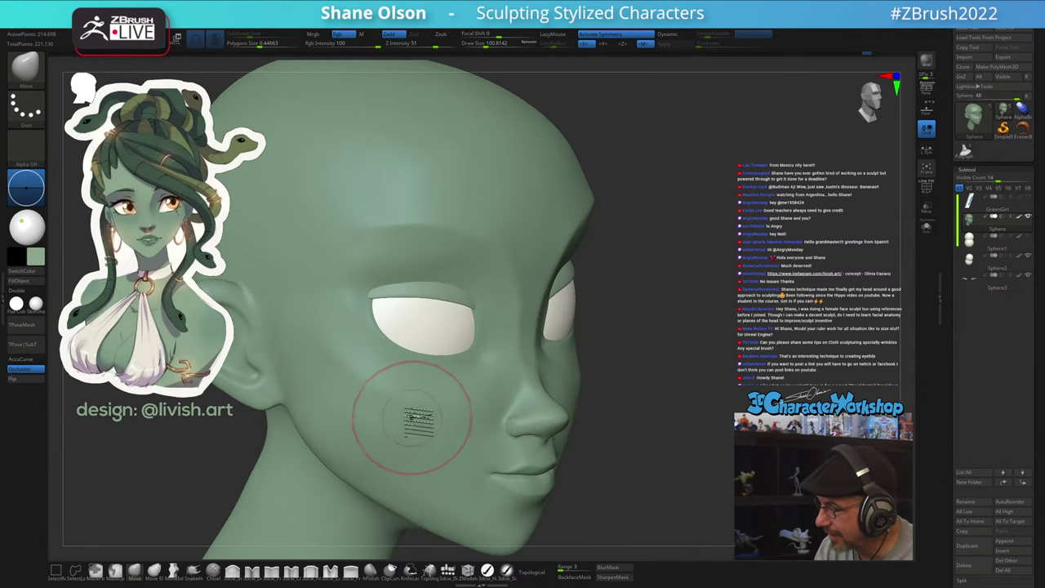
right_click_drag(413, 418, 396, 405)
left_click_drag(395, 401, 369, 391)
right_click_drag(431, 459, 396, 439)
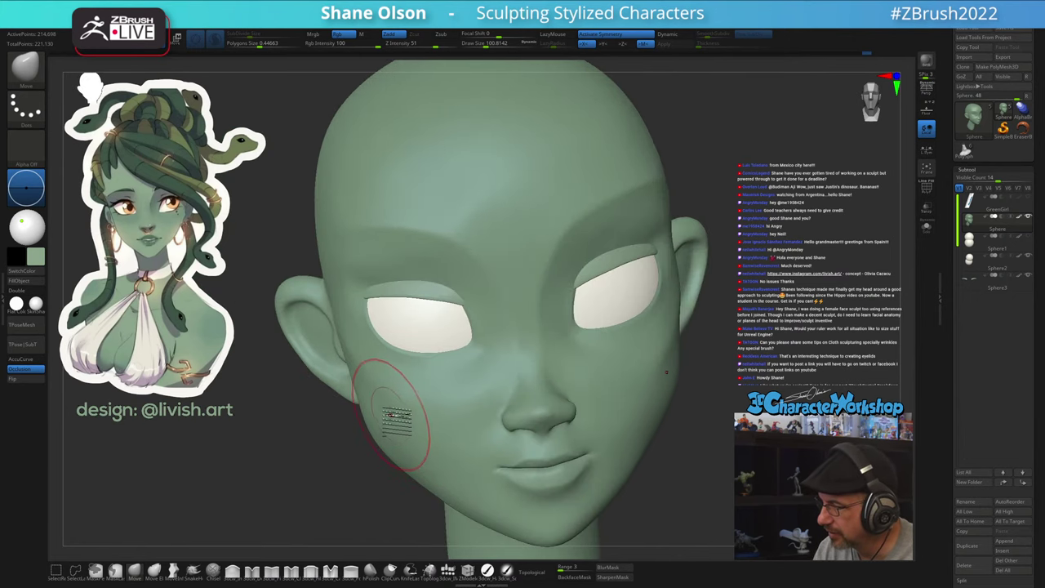
left_click_drag(387, 408, 377, 406)
Smooth the lower cheeks, and adjust the cheek and jaw contour with the Move brush at draw size about 119.8
key("shift")
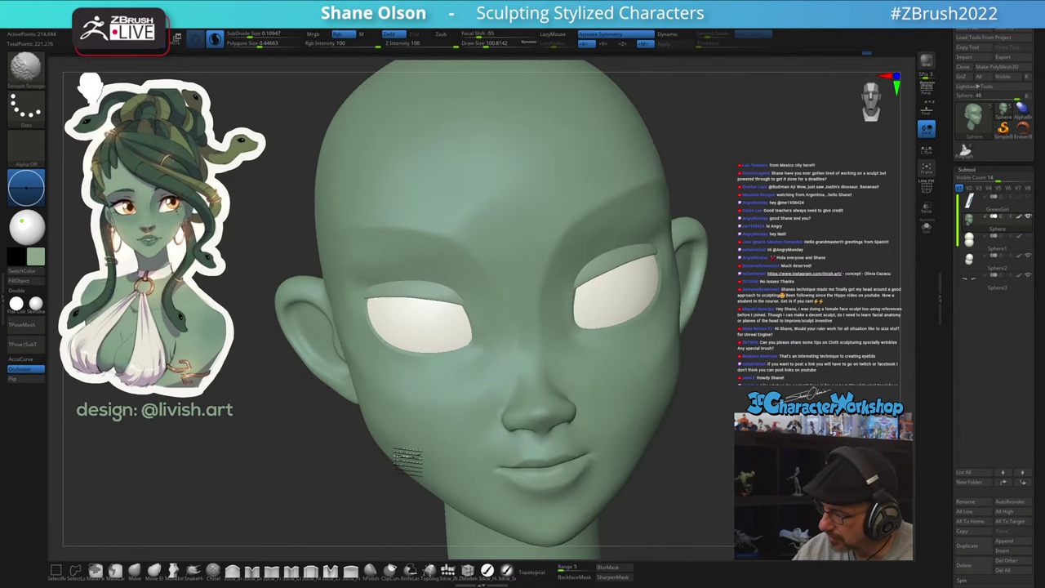
mouse_move(514, 474)
right_mouse_down()
mouse_move(517, 446)
mouse_move(408, 462)
right_mouse_up()
key("shift")
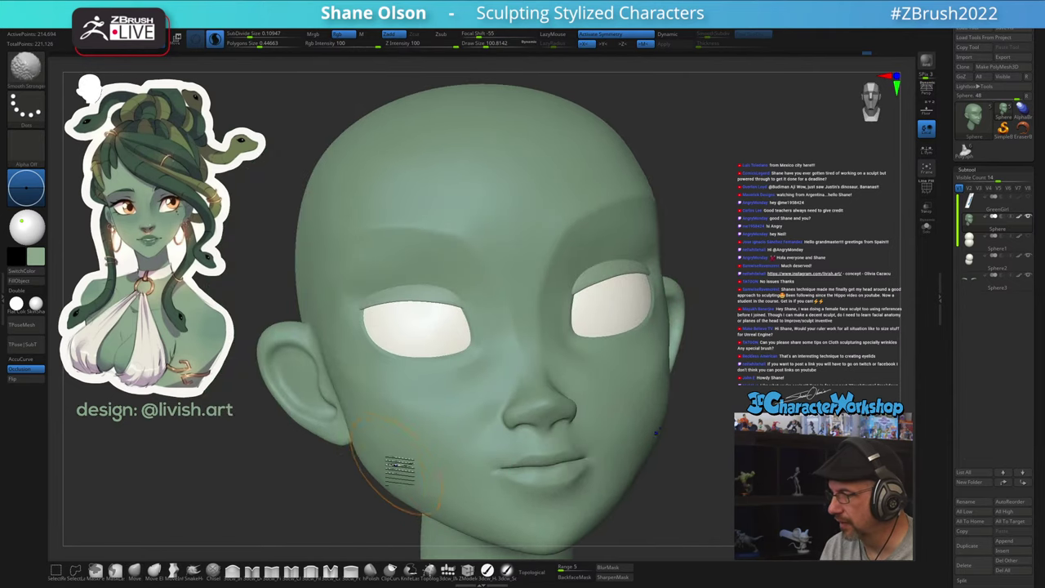
left_click_drag(384, 456, 433, 441, "shift")
key("s")
left_click_drag(365, 443, 378, 442)
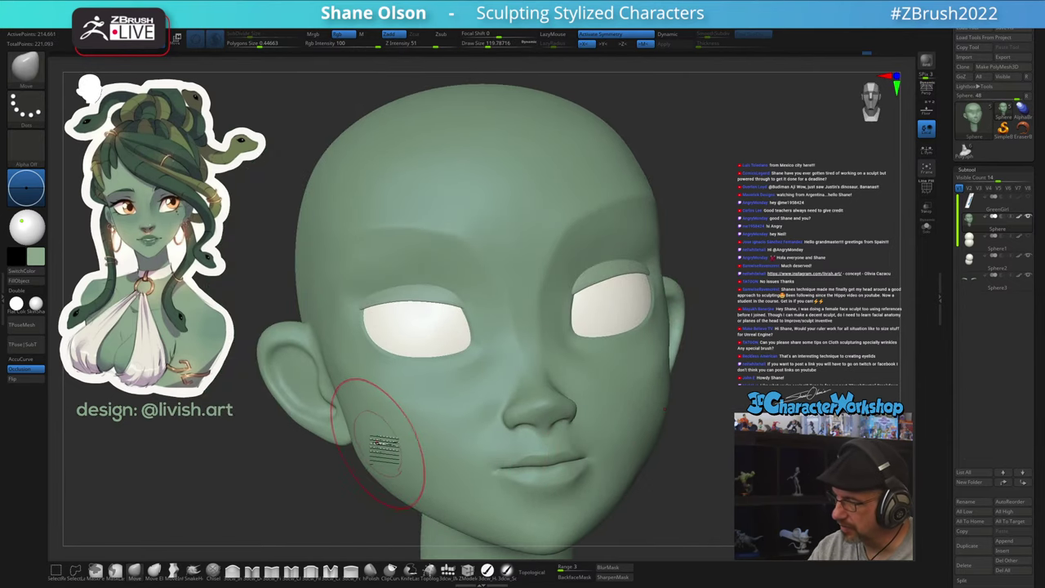
Raise the Move brush's draw size to about 233.8 and check the head and neck proportions in profile and from the front
mouse_move(379, 442)
right_mouse_down()
mouse_move(356, 468)
mouse_move(523, 467)
right_mouse_up()
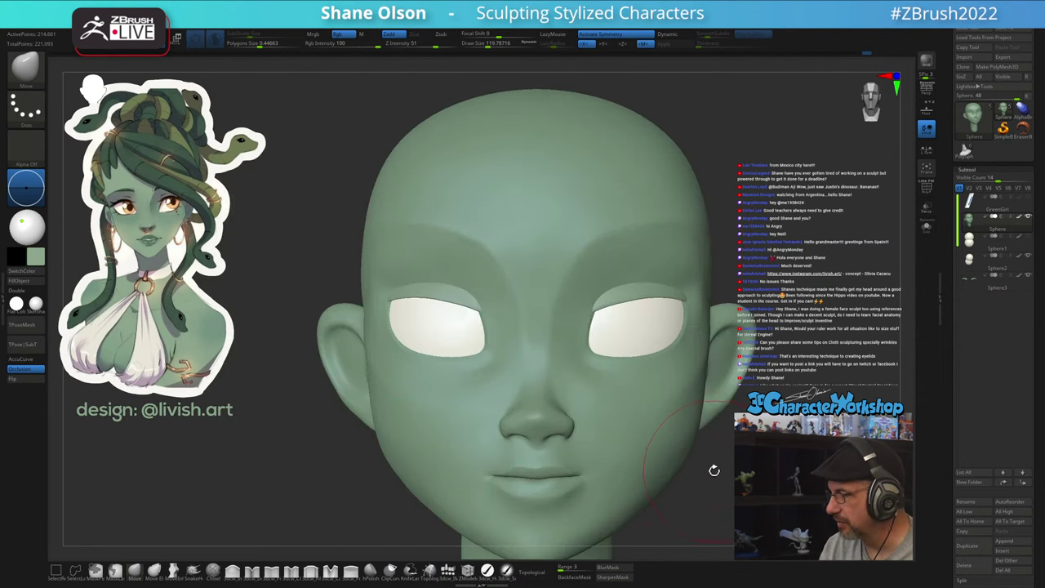
mouse_move(714, 470)
right_mouse_down("ctrl")
mouse_move(666, 378)
mouse_move(672, 406)
mouse_move(692, 395)
mouse_move(642, 413)
mouse_move(639, 403)
mouse_move(655, 414)
mouse_move(666, 402)
mouse_move(651, 427)
mouse_move(626, 435)
right_mouse_up("ctrl")
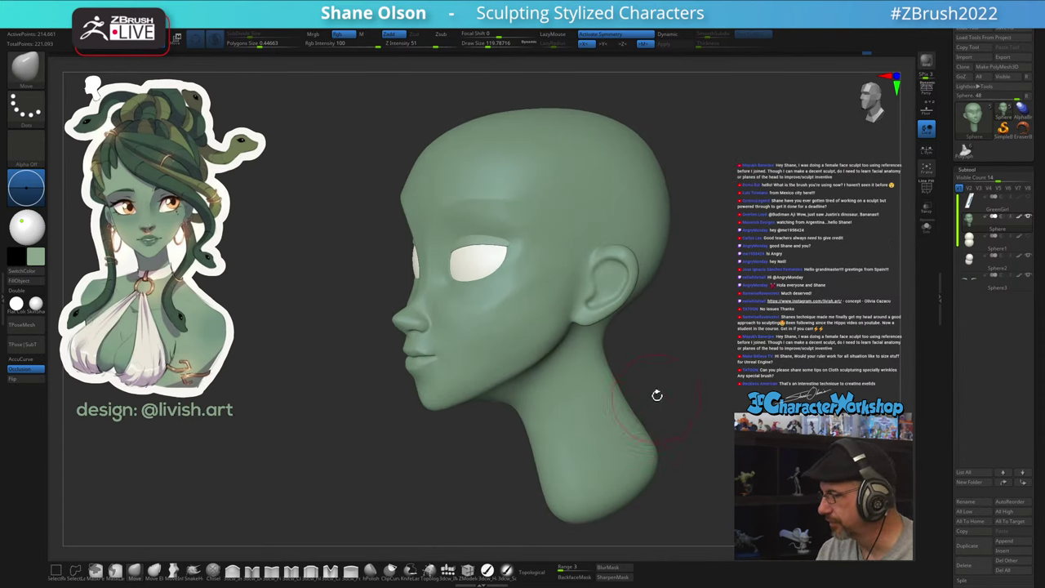
right_click_drag(658, 396, 615, 343, "shift")
key("s")
left_click_drag(622, 368, 628, 368)
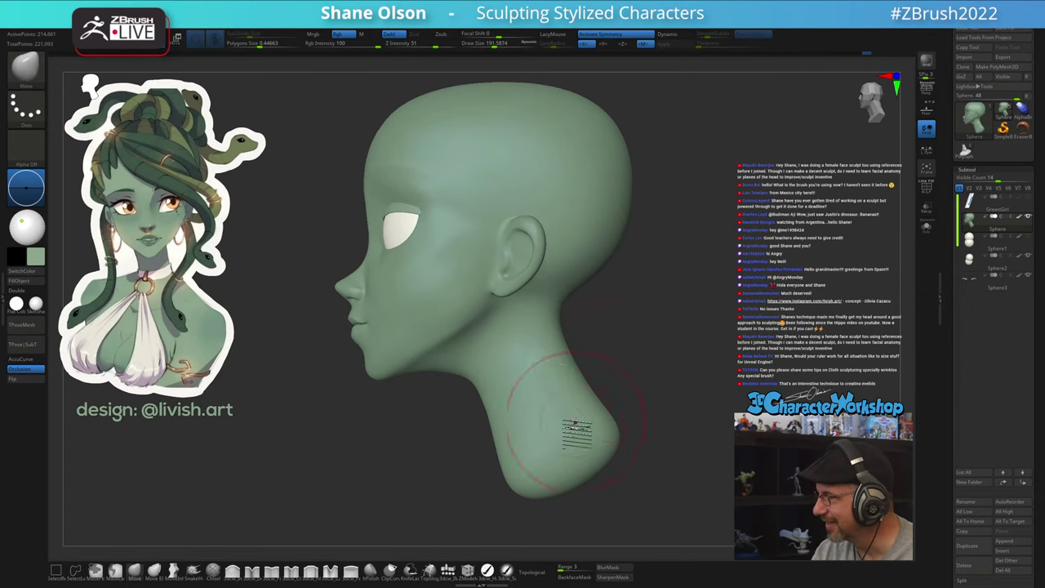
key("s")
left_click_drag(532, 438, 536, 439)
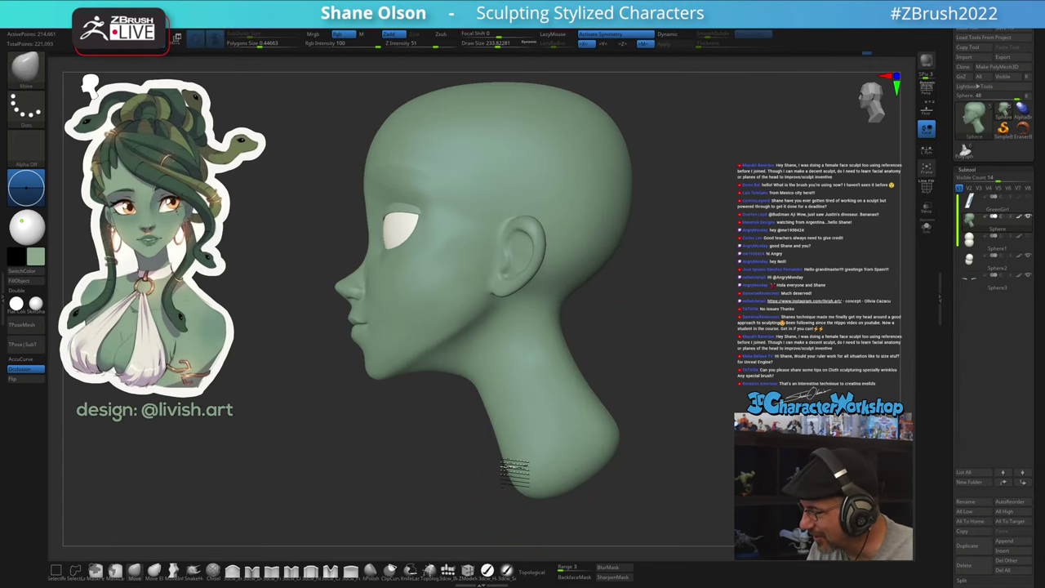
right_click_drag(632, 421, 670, 416)
right_click_drag(655, 421, 626, 434, "alt")
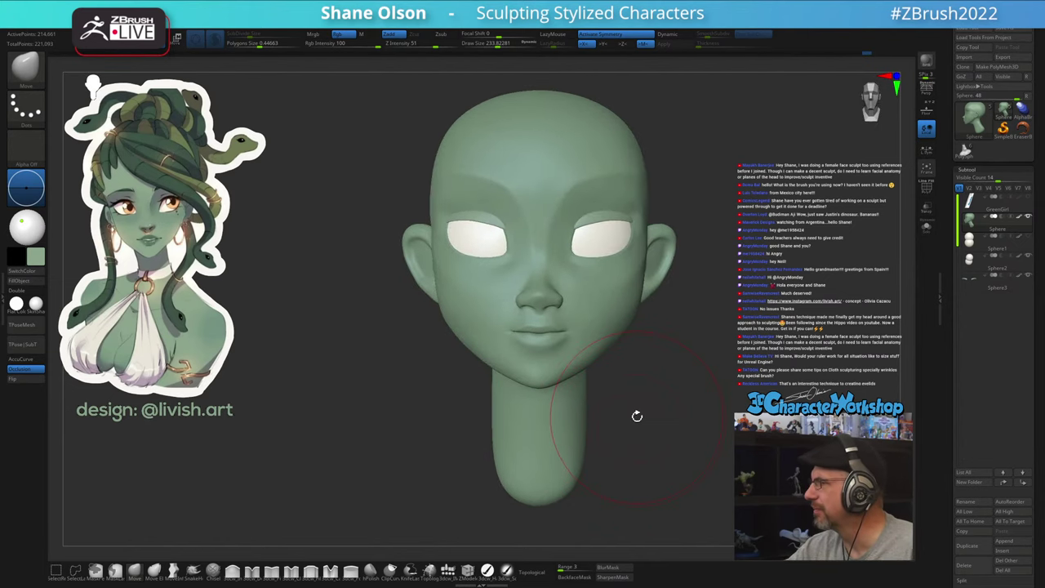
right_click_drag(722, 374, 679, 389, "ctrl")
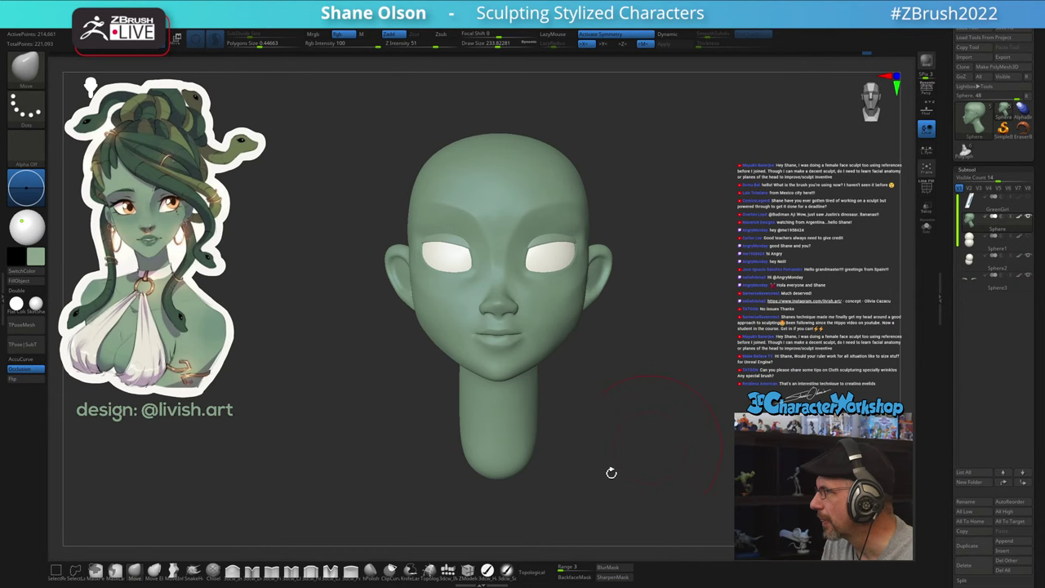
Insert a QuadSphere-1 mesh at the base of the neck with the insert mesh brush as the start of the torso
left_click(450, 574)
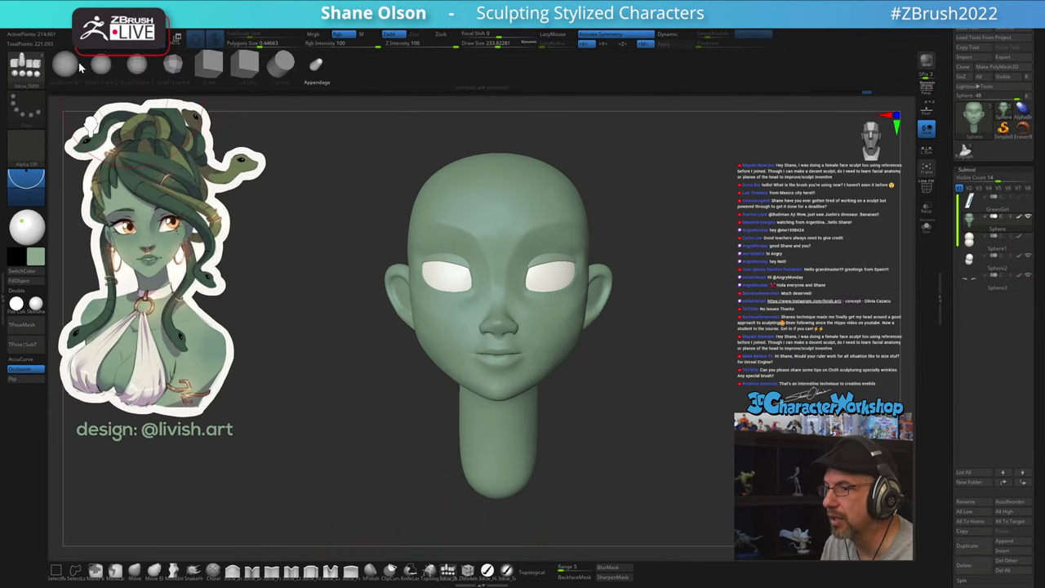
left_click(75, 65)
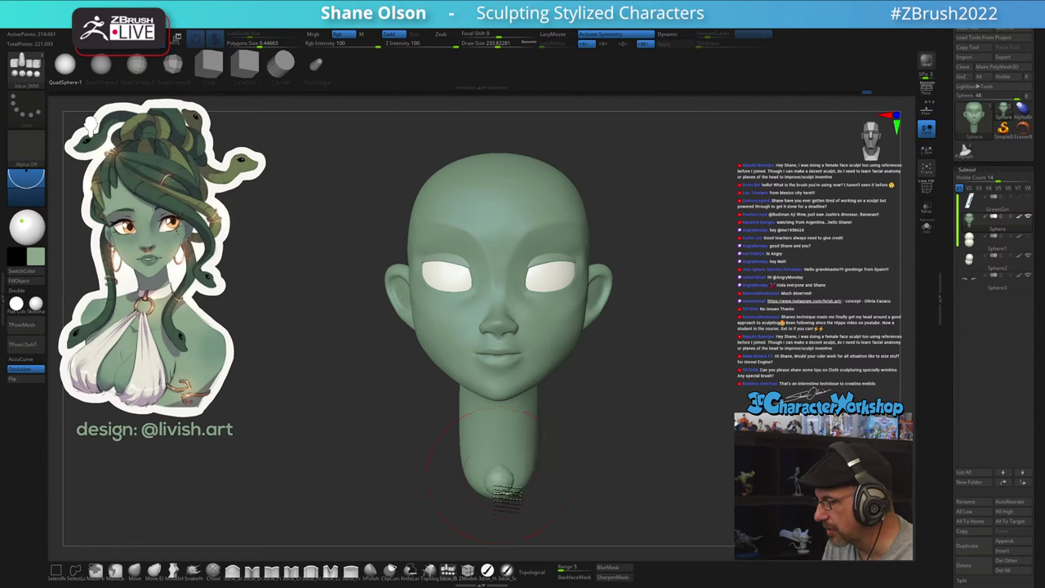
left_click_drag(502, 492, 501, 531)
Rotate the inserted sphere under the neck in profile, and move, enlarge and stretch it into a tilted oval torso with the gizmo
right_click_drag(763, 478, 618, 289, "shift")
key("w")
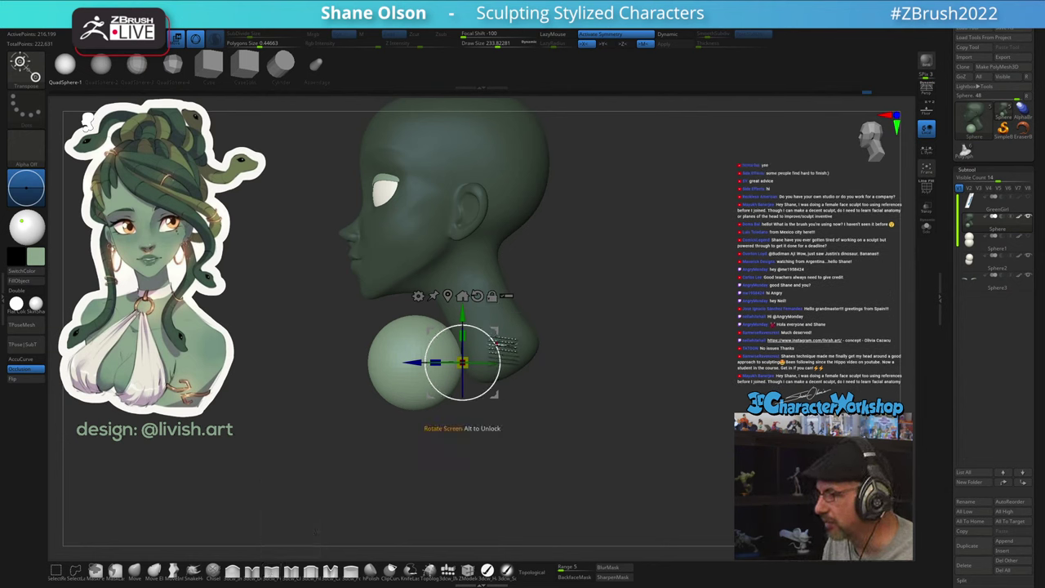
left_click_drag(488, 337, 412, 276, "shift")
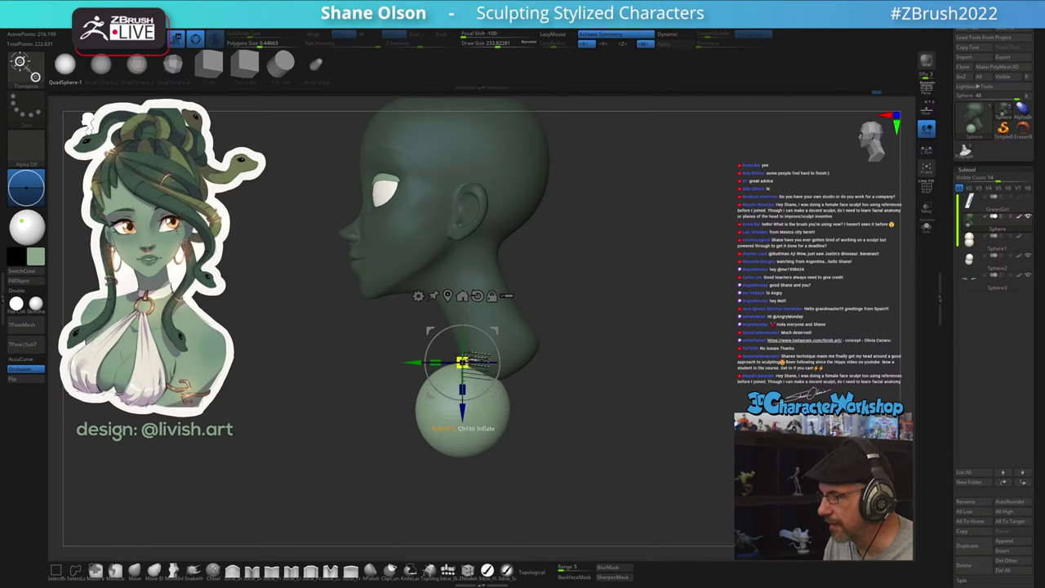
left_click_drag(462, 361, 524, 290)
left_click_drag(464, 322, 528, 294)
left_click_drag(496, 324, 522, 288)
left_click_drag(470, 319, 481, 321)
left_click_drag(527, 291, 541, 284)
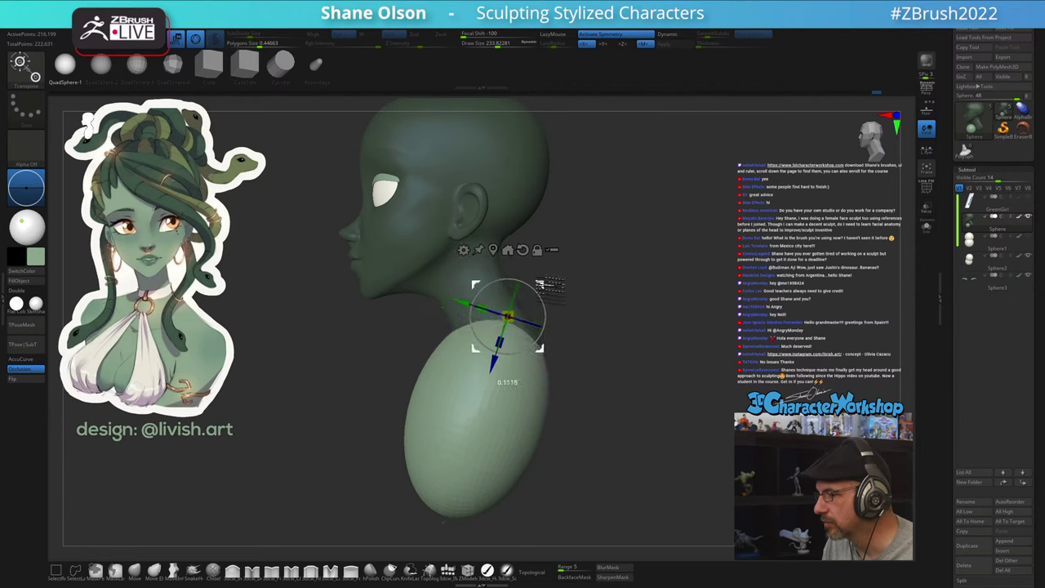
left_click_drag(685, 356, 716, 356)
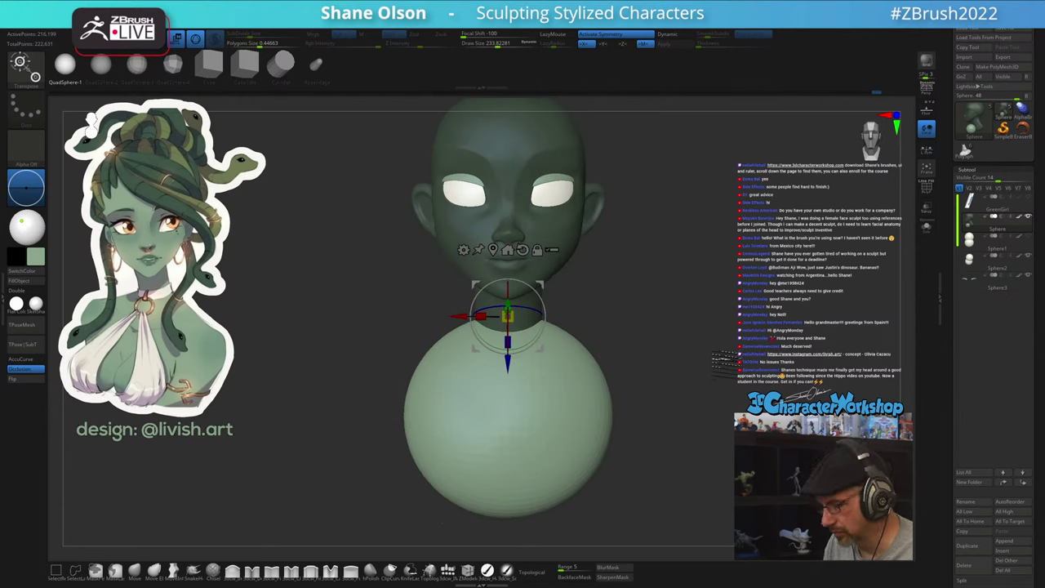
key("q")
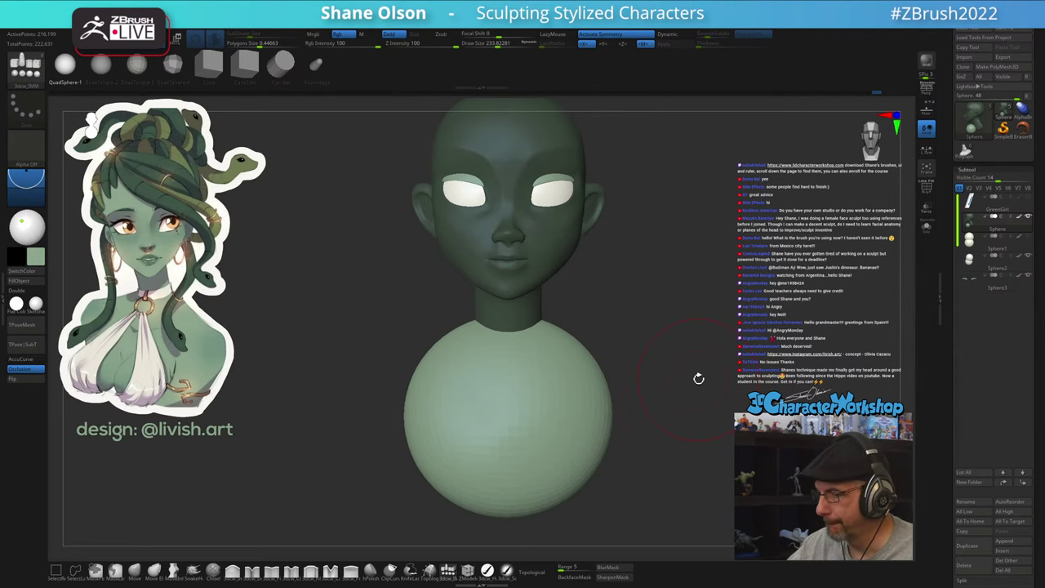
Pull the shoulders outward and taper the lower torso with the Move brush at draw size about 344.3
left_click_drag(637, 397, 618, 407)
left_click(137, 573)
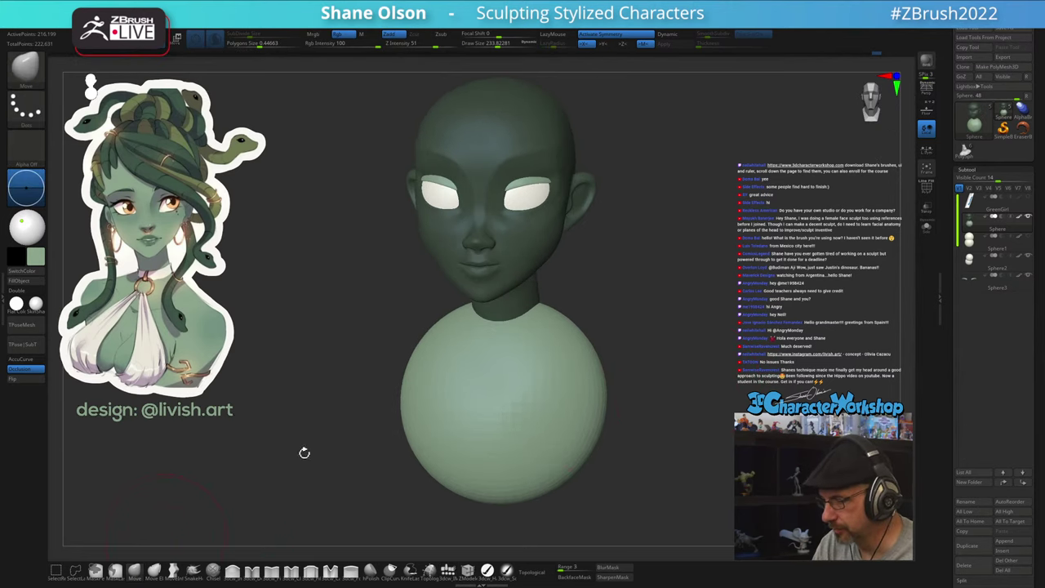
mouse_move(637, 317)
left_mouse_down()
mouse_move(613, 349)
mouse_move(601, 334)
mouse_move(604, 349)
left_mouse_up()
key("s")
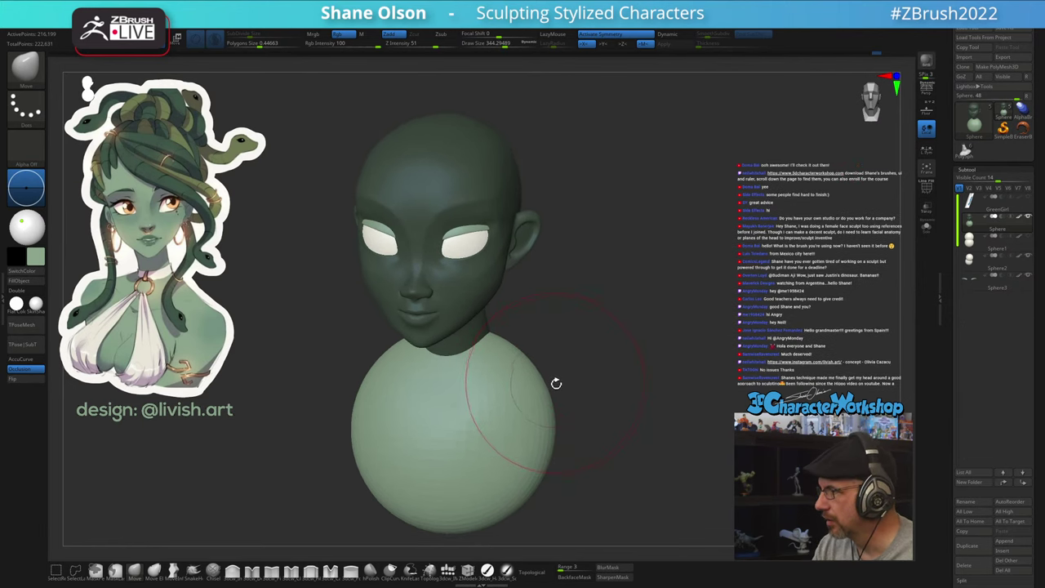
left_click_drag(553, 392, 562, 392)
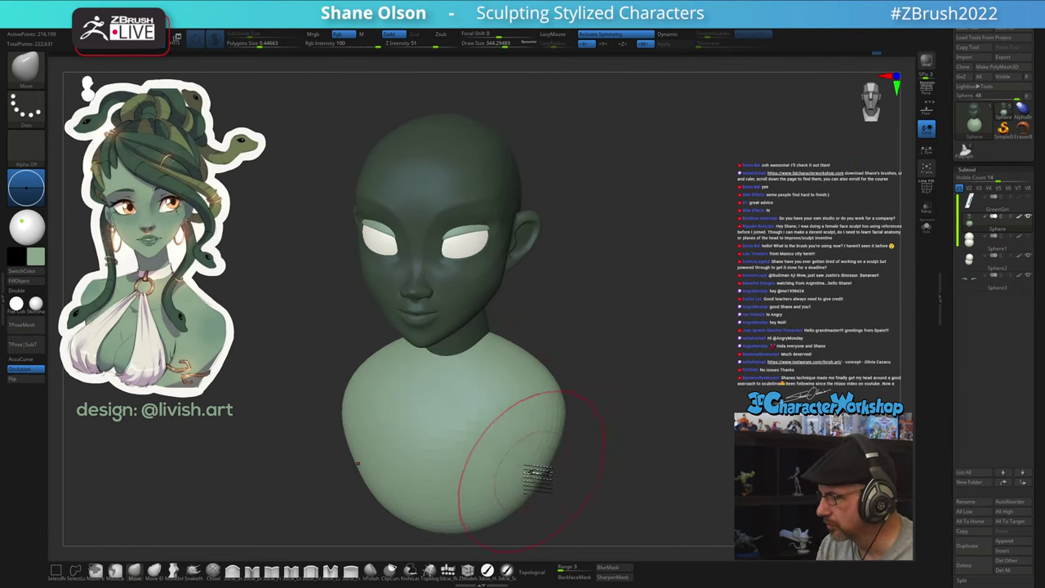
left_click_drag(536, 474, 531, 488)
left_click_drag(612, 437, 583, 410)
left_click_drag(475, 472, 485, 428)
mouse_move(618, 422)
left_mouse_down()
mouse_move(577, 446)
mouse_move(593, 464)
mouse_move(628, 457)
mouse_move(618, 410)
left_mouse_up()
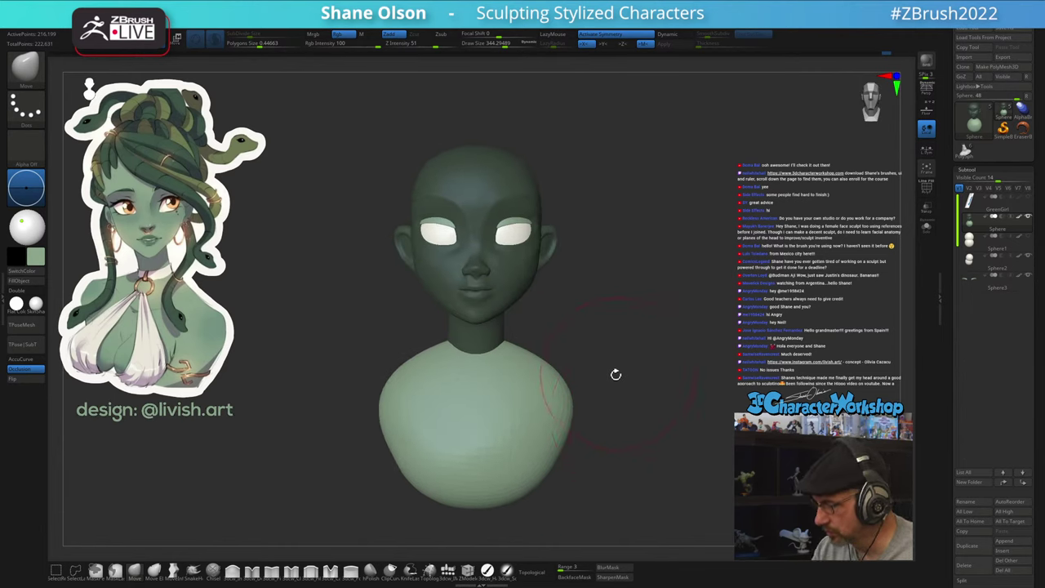
Split the unmasked torso into its own subtool, make it active and turn on dynamic subdivision for it
key("3")
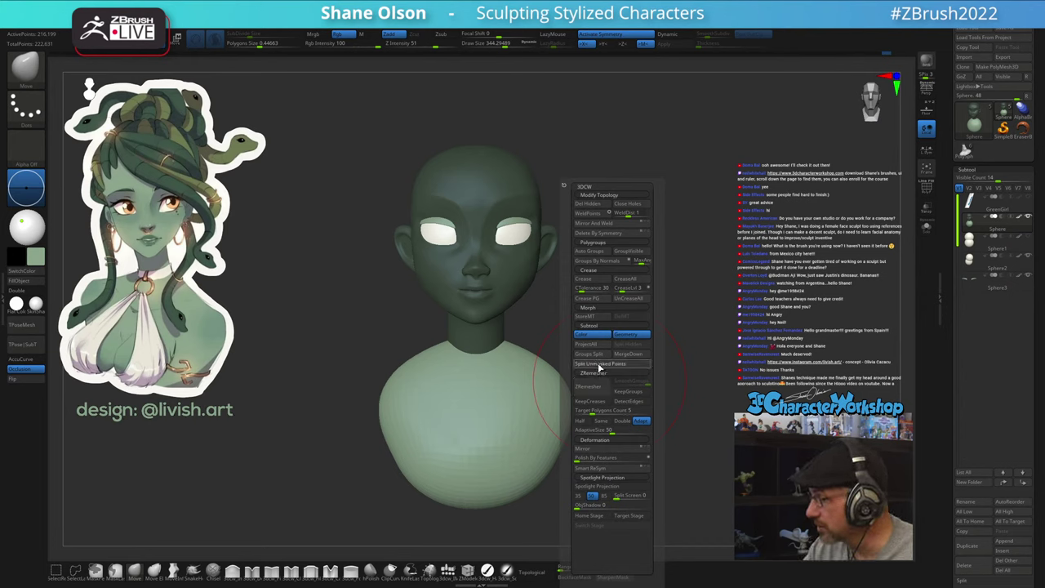
left_click(599, 367)
left_click_drag(623, 409, 623, 415)
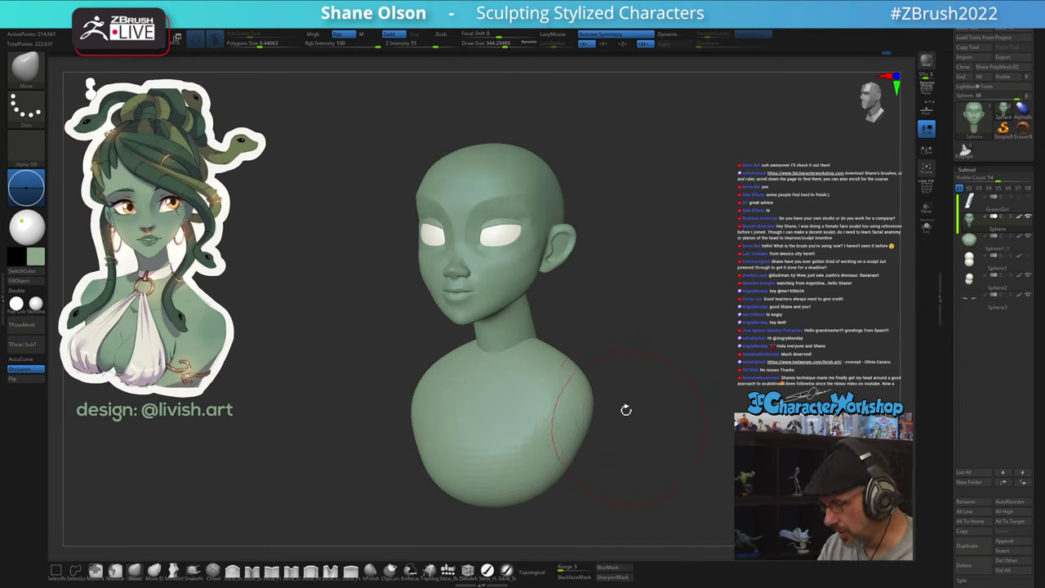
key("d")
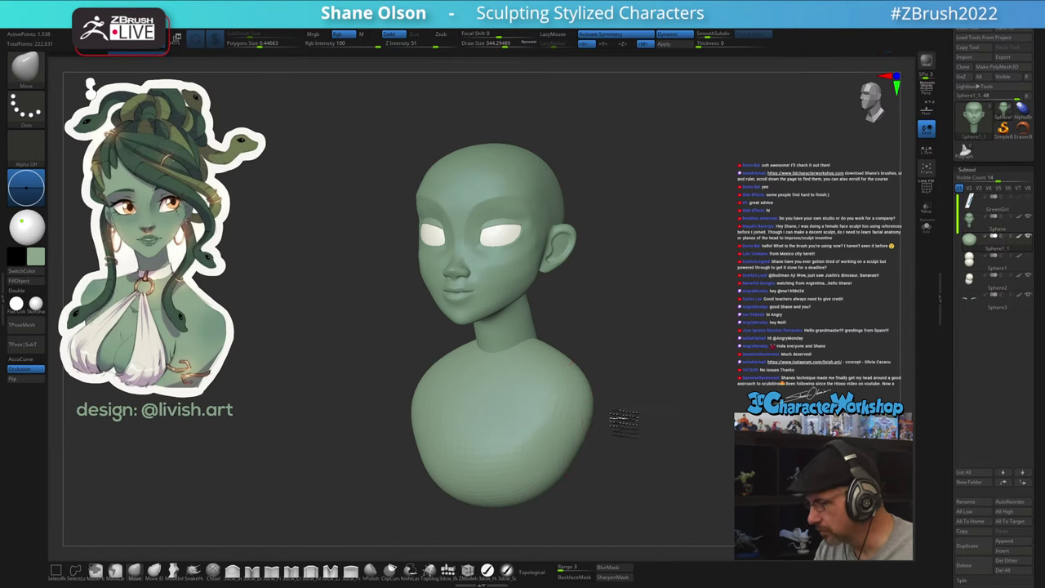
left_click_drag(623, 419, 623, 411)
Choose the pinch brush, make the head the active subtool and reduce the draw size to about 217.5
left_click(488, 574)
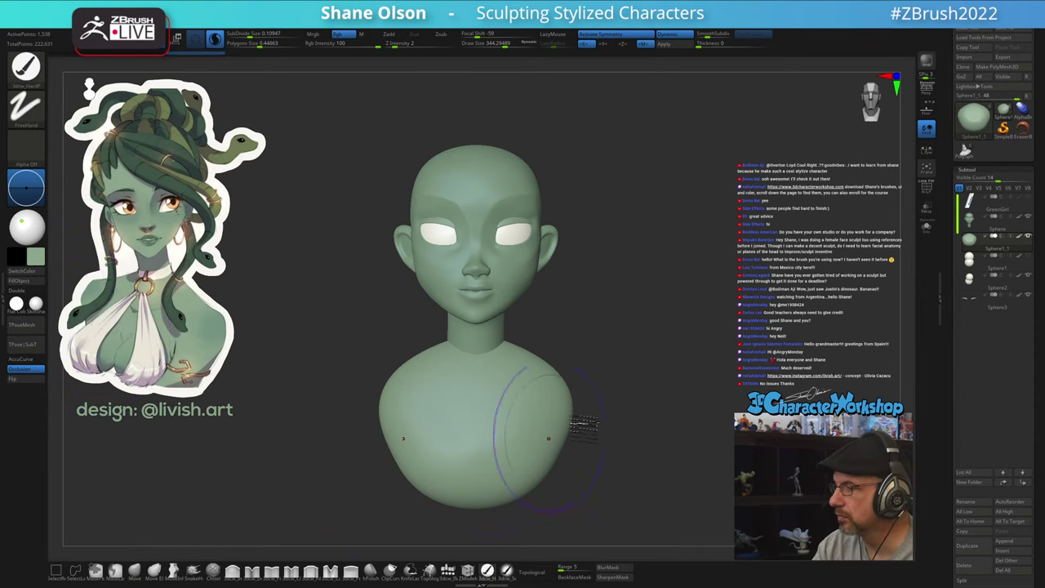
left_click_drag(674, 353, 626, 346)
left_click(514, 285, "alt")
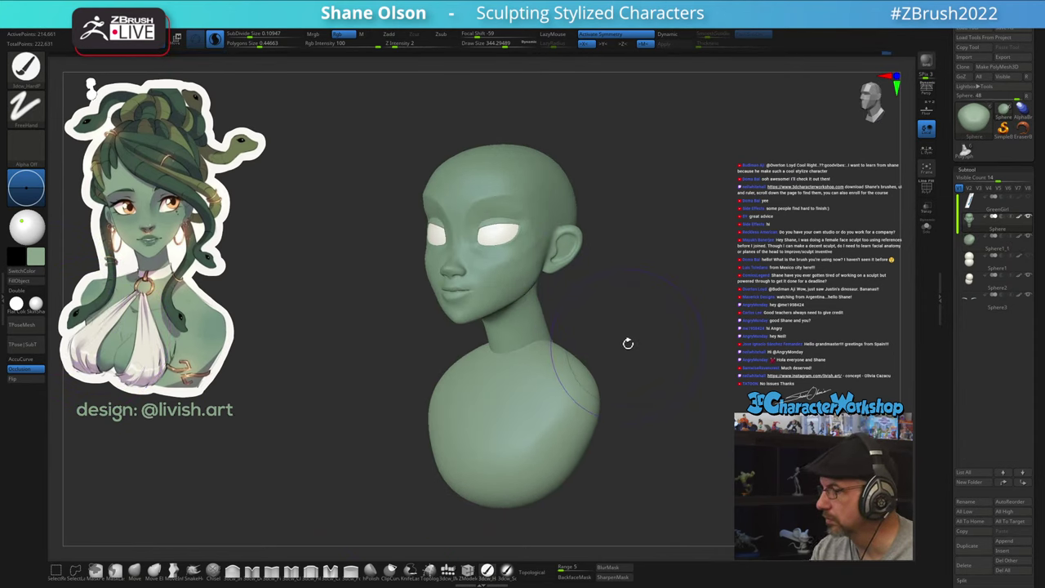
mouse_move(625, 351)
left_mouse_down()
mouse_move(649, 354)
mouse_move(542, 373)
mouse_move(605, 370)
left_mouse_up()
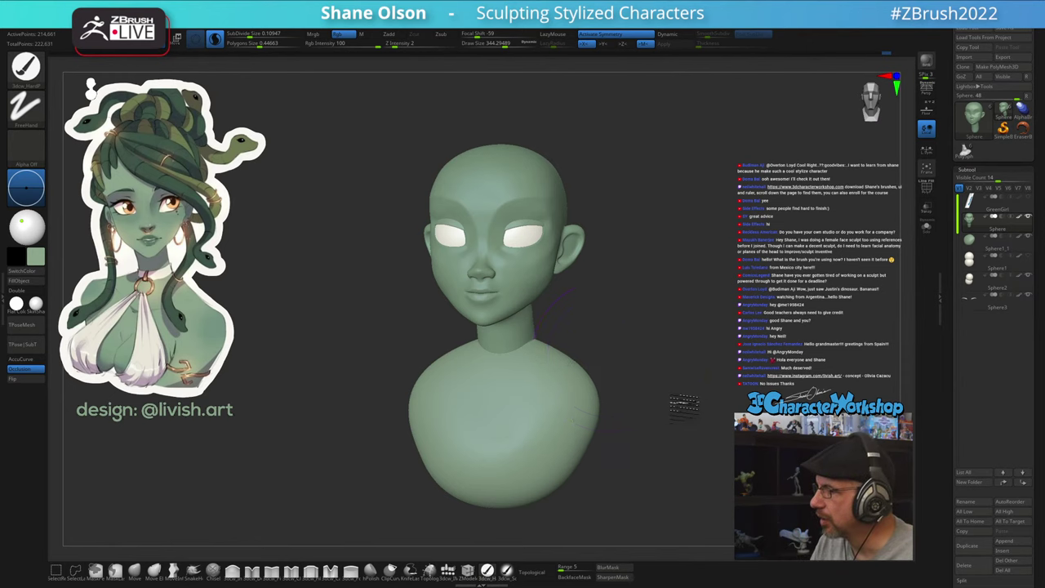
mouse_move(684, 401)
left_mouse_down()
mouse_move(700, 396)
mouse_move(653, 400)
mouse_move(660, 319)
mouse_move(581, 343)
mouse_move(592, 331)
mouse_move(573, 306)
mouse_move(568, 329)
left_mouse_up()
key("s")
key("s")
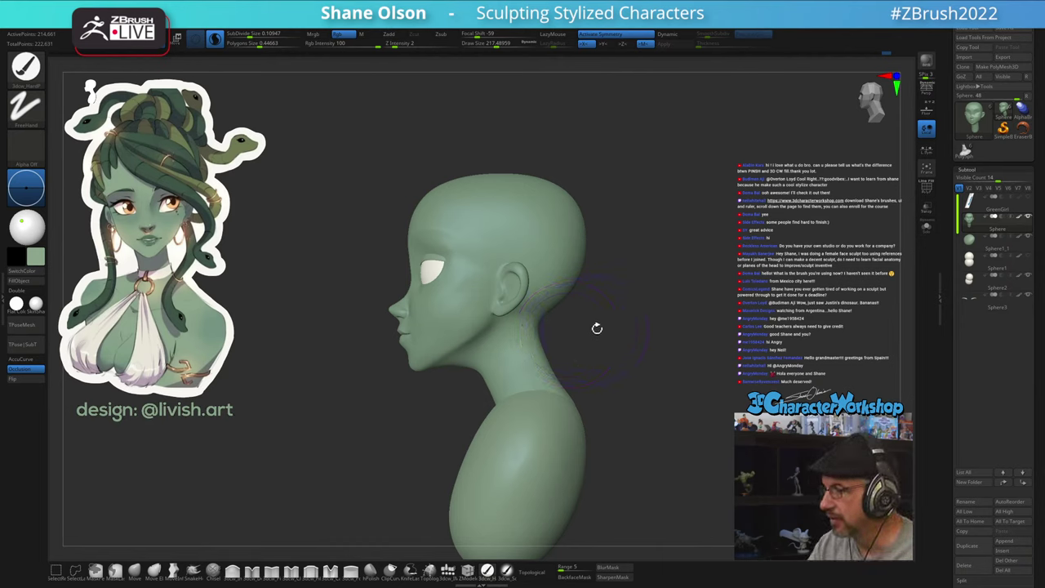
mouse_move(597, 328)
left_mouse_down()
mouse_move(630, 338)
mouse_move(604, 329)
mouse_move(612, 400)
mouse_move(588, 395)
left_mouse_up()
Reduce the pinch brush's draw size to about 73.9, check the head's polyframe, and pinch and smooth the jaw corner below the ear
key("s")
left_click(598, 334)
key("shift+f")
key("shift+f")
key("s")
left_click(600, 340)
key("s")
left_click_drag(525, 307, 518, 306)
mouse_move(521, 322)
left_mouse_down("shift")
mouse_move(524, 303)
mouse_move(546, 343)
left_mouse_up("shift")
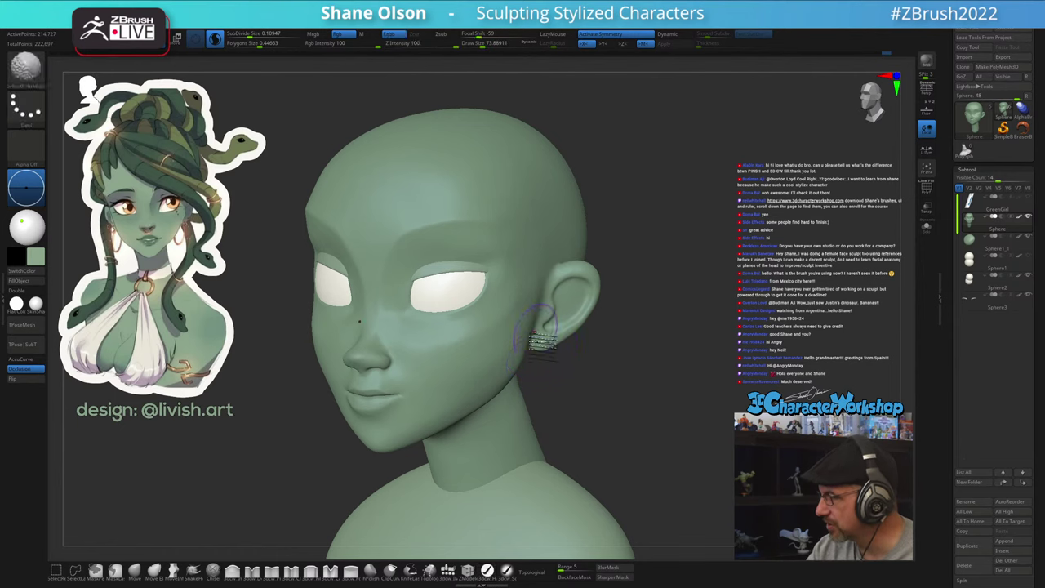
Refine the jaw edge below the ear with the pinch brush and smooth the side of the cheek and jaw
mouse_move(559, 396)
left_mouse_down()
mouse_move(530, 413)
mouse_move(534, 380)
left_mouse_up()
left_click_drag(520, 335, 517, 357)
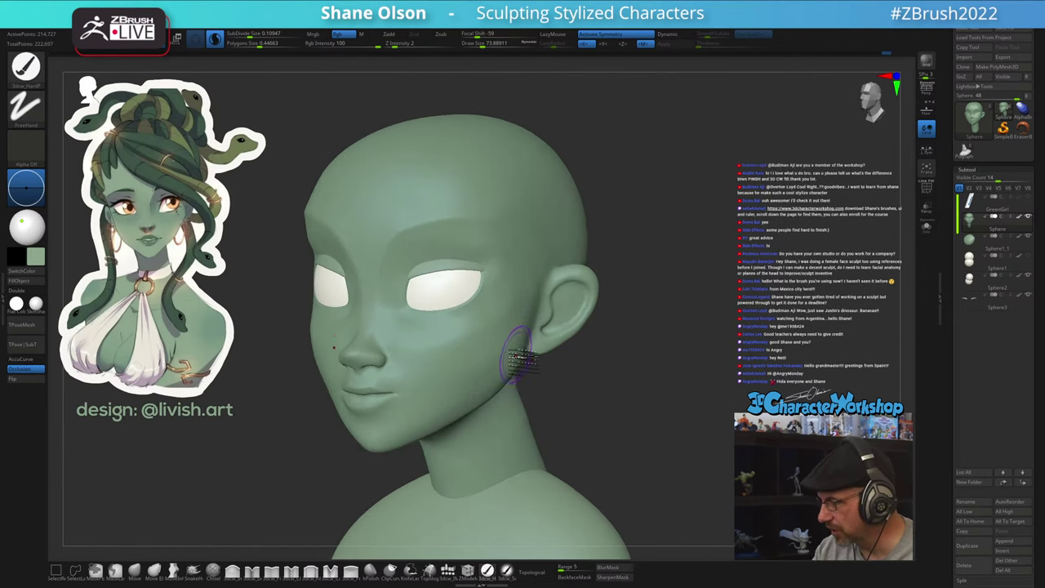
right_click_drag(518, 337, 520, 303, "ctrl")
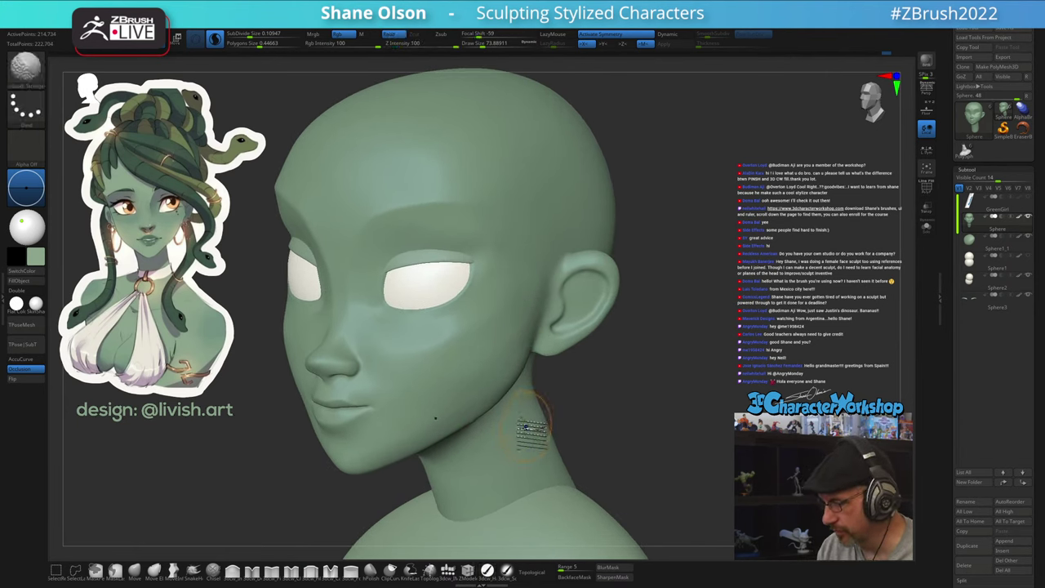
key("shift+f")
key("shift+f")
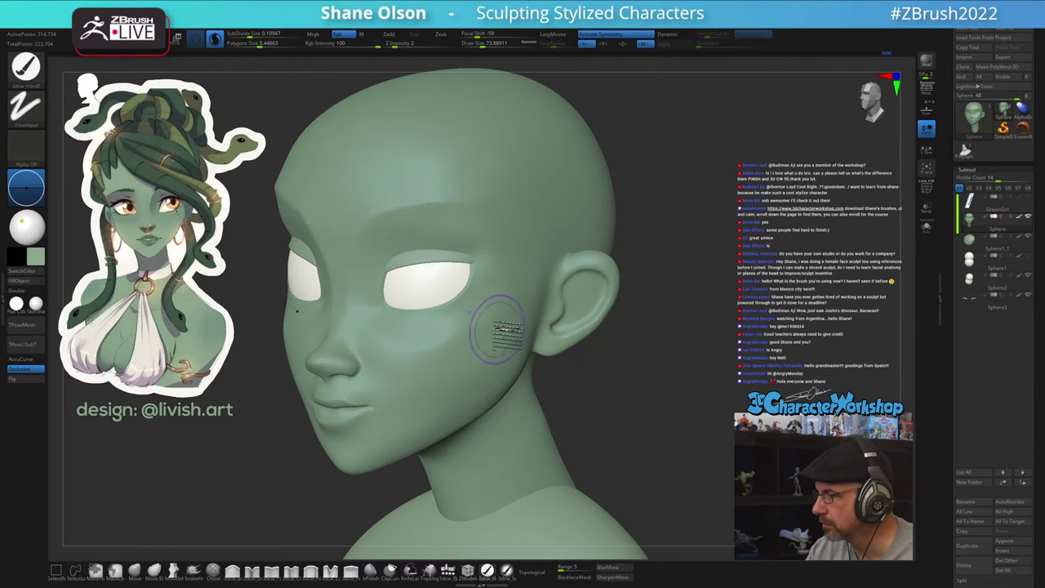
mouse_move(497, 329)
right_mouse_down()
mouse_move(518, 327)
mouse_move(486, 320)
right_mouse_up()
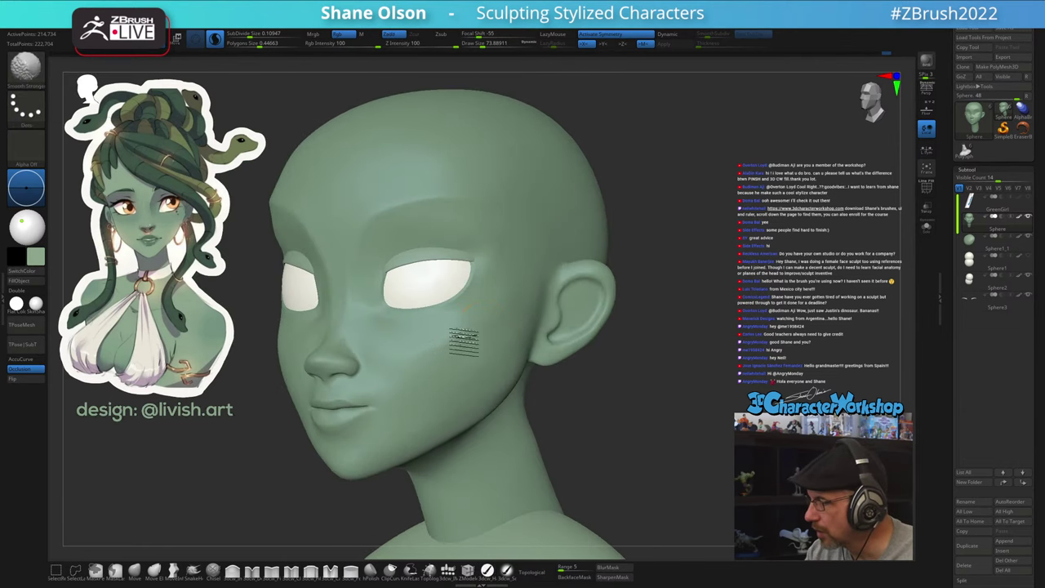
left_click_drag(536, 303, 492, 400, "shift")
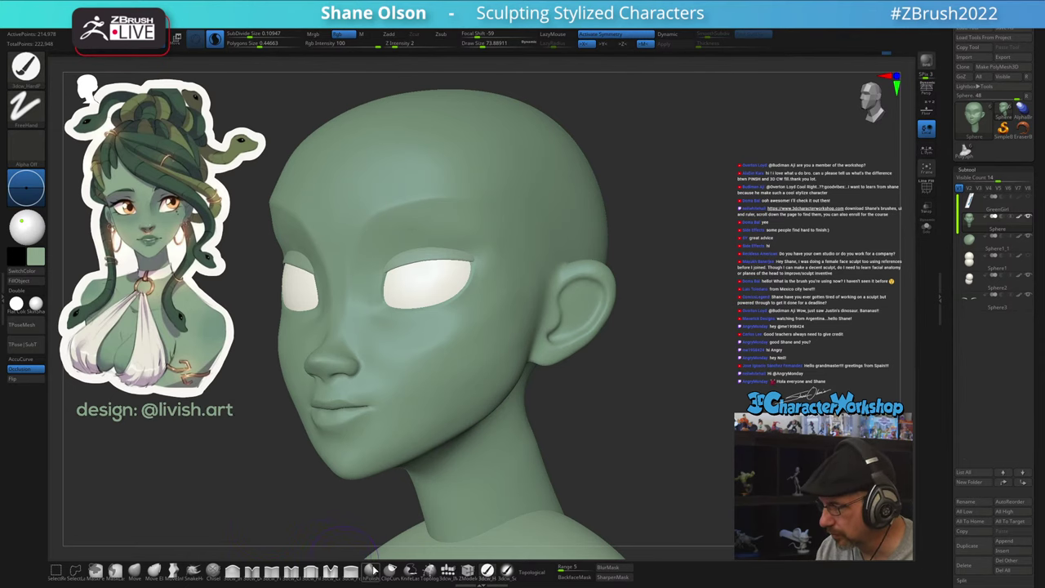
Flatten the planes of the head's nose side, cheek and jaw with the hPolish brush, with Sculptris Pro turned off
left_click(372, 569)
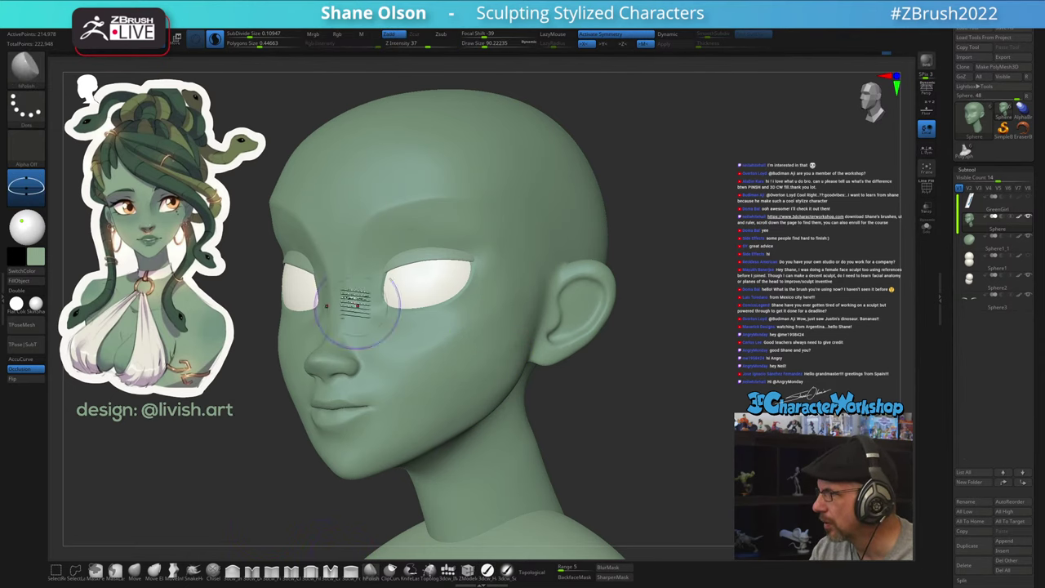
left_click(215, 39)
mouse_move(523, 304)
right_mouse_down("ctrl")
mouse_move(535, 299)
mouse_move(525, 317)
right_mouse_up("ctrl")
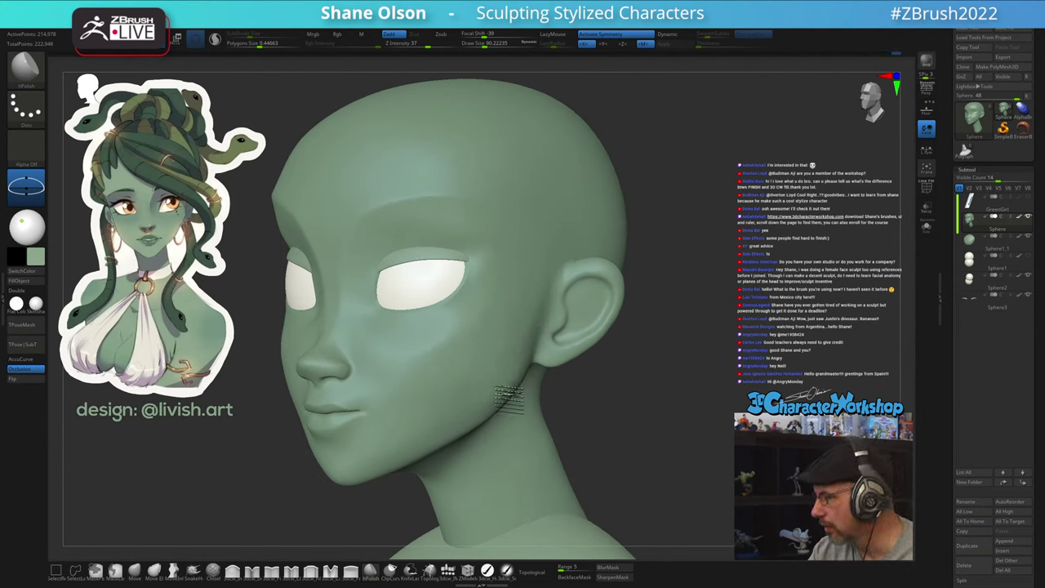
right_click_drag(462, 421, 504, 302)
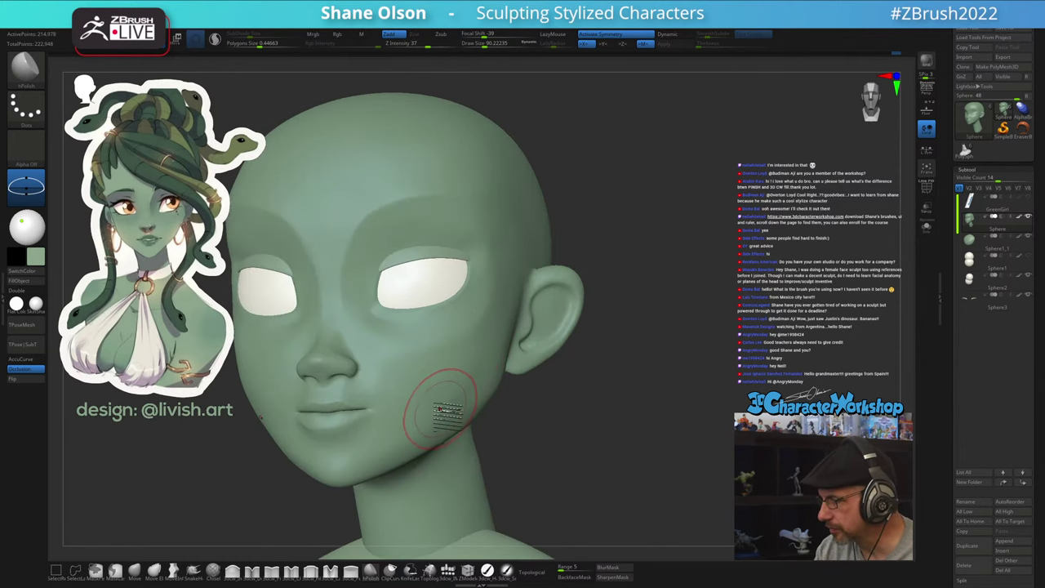
key("shift")
mouse_move(490, 369)
right_mouse_down()
mouse_move(499, 319)
mouse_move(487, 343)
mouse_move(503, 332)
right_mouse_up()
mouse_move(532, 260)
right_mouse_down("ctrl")
mouse_move(534, 273)
mouse_move(515, 270)
mouse_move(518, 225)
right_mouse_up("ctrl")
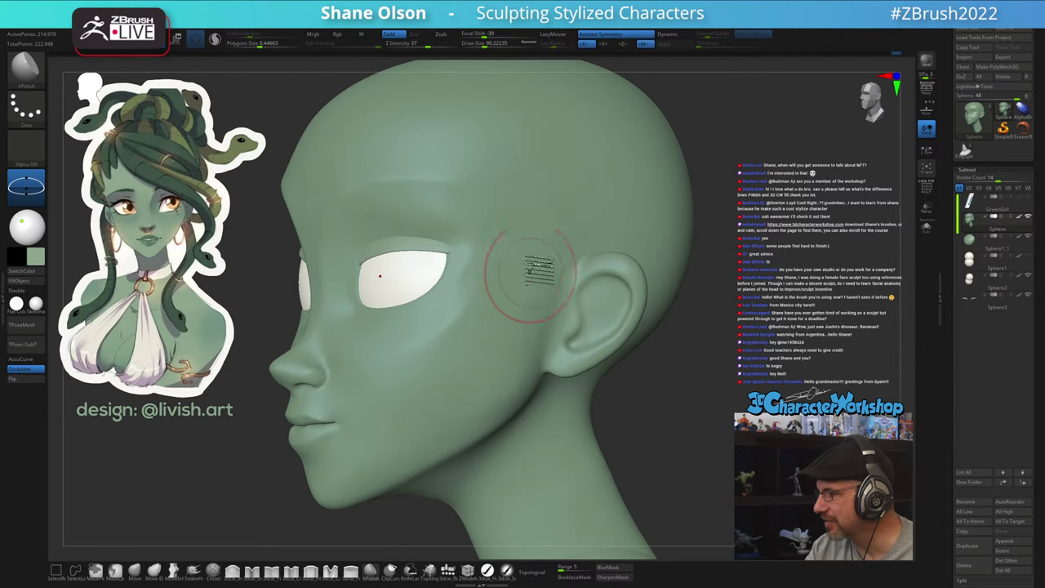
right_click_drag(496, 355, 514, 354)
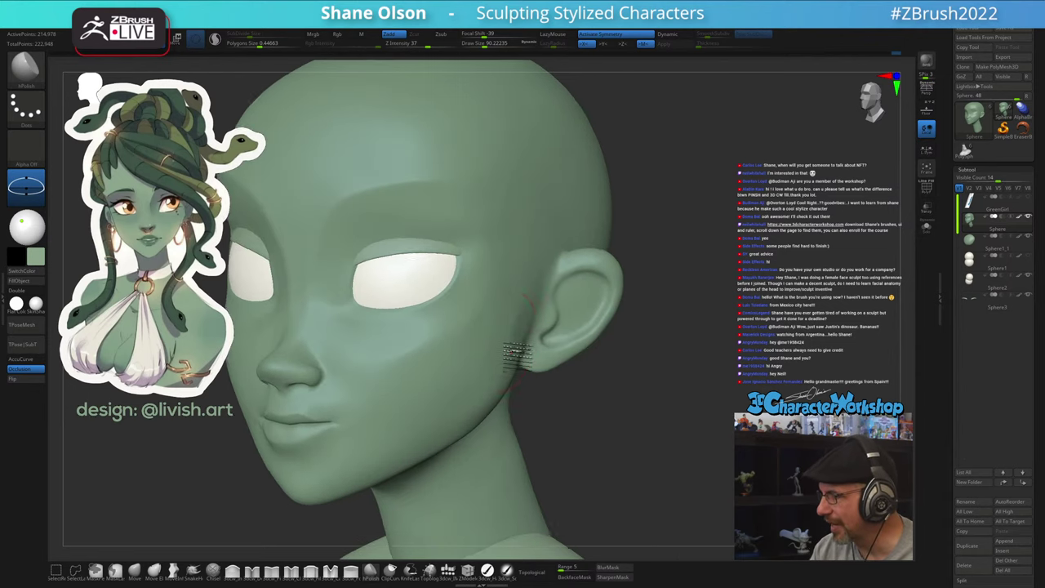
Reduce the hPolish draw size to about 26.9, then polish and smooth the area beside the outer eye corner
key("s")
left_click_drag(503, 324, 499, 324)
key("s")
left_click_drag(483, 266, 475, 266)
mouse_move(478, 266)
left_mouse_down()
mouse_move(484, 256)
mouse_move(473, 295)
left_mouse_up()
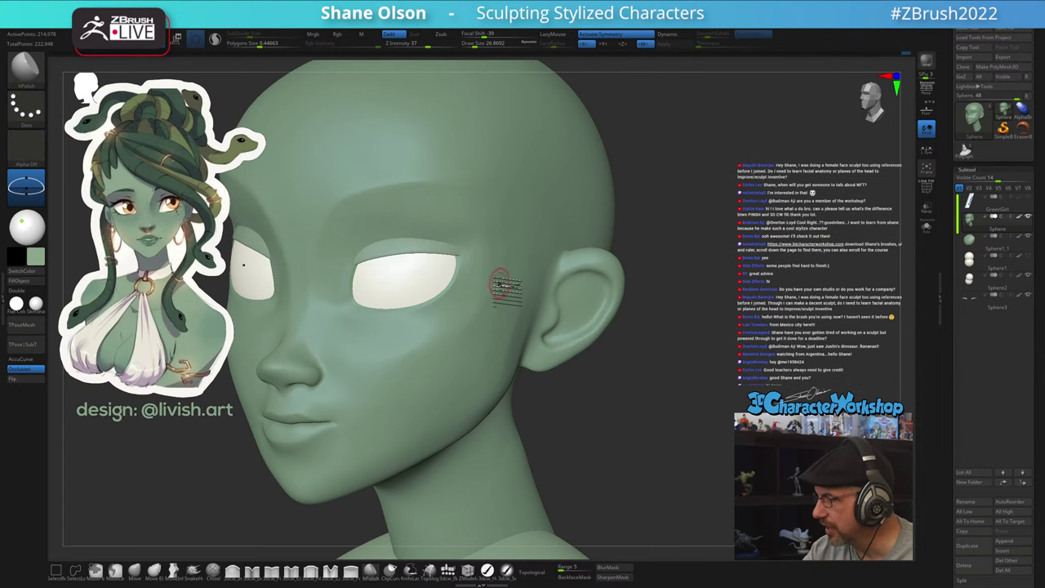
right_click_drag(500, 284, 491, 287)
left_click_drag(473, 276, 489, 273, "shift")
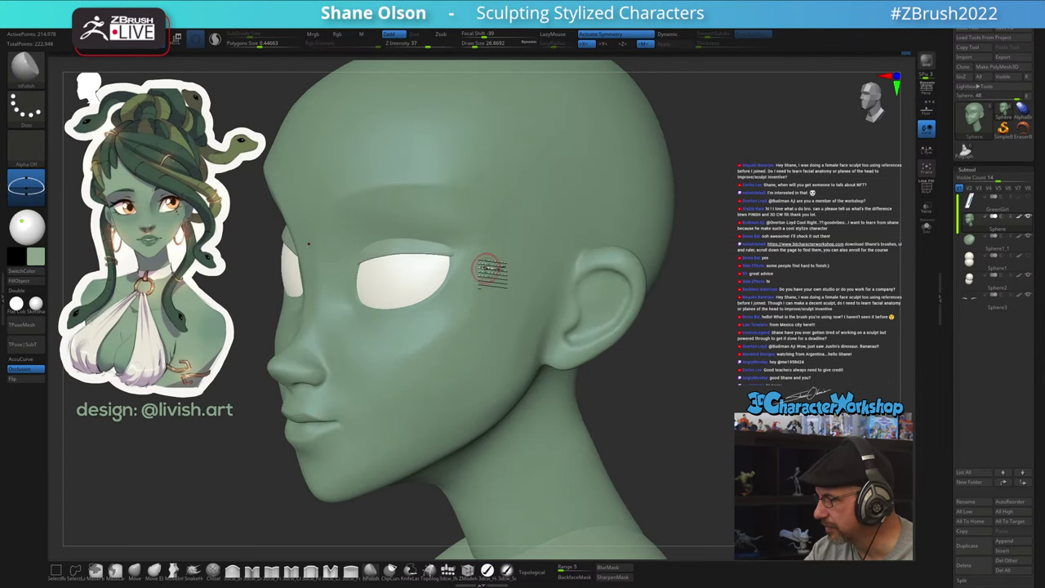
Set the draw size to about 32.7 and polish the temple plane between the brow and the ear
right_click_drag(493, 272, 502, 261)
key("s")
left_click_drag(492, 233, 479, 208)
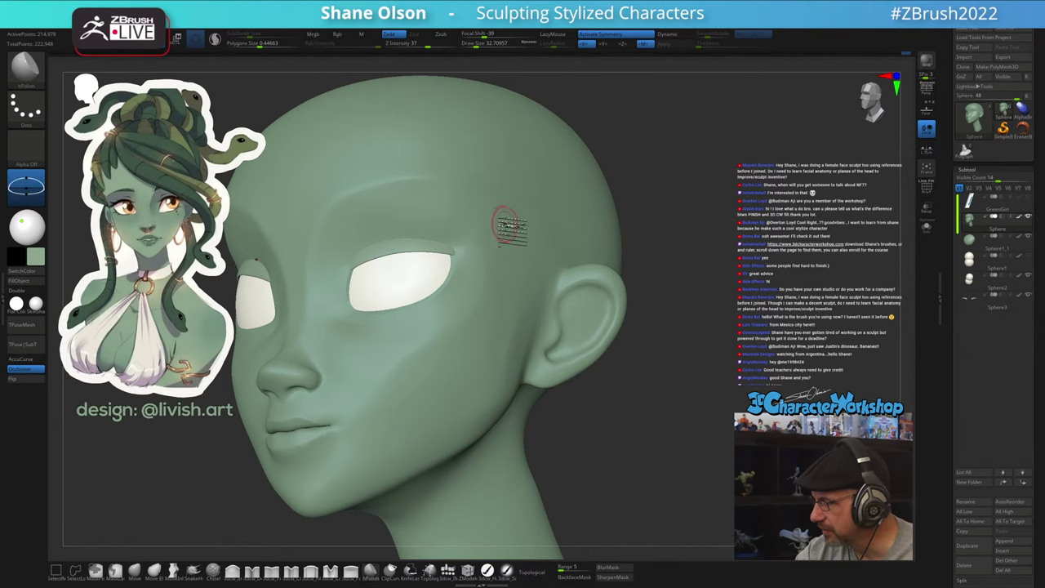
Enlarge the polish brush's draw size to about 73.9 and flatten the front and side planes of the cheek
mouse_move(509, 227)
right_mouse_down()
mouse_move(501, 280)
mouse_move(458, 355)
right_mouse_up()
key("s")
left_click_drag(450, 356, 457, 356)
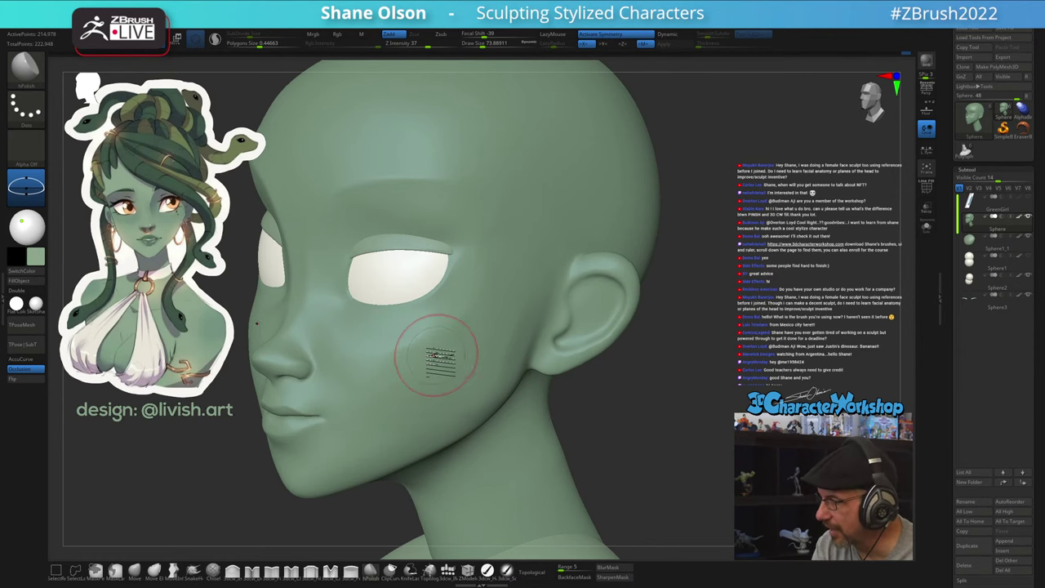
mouse_move(426, 353)
right_mouse_down()
mouse_move(447, 356)
mouse_move(381, 369)
right_mouse_up()
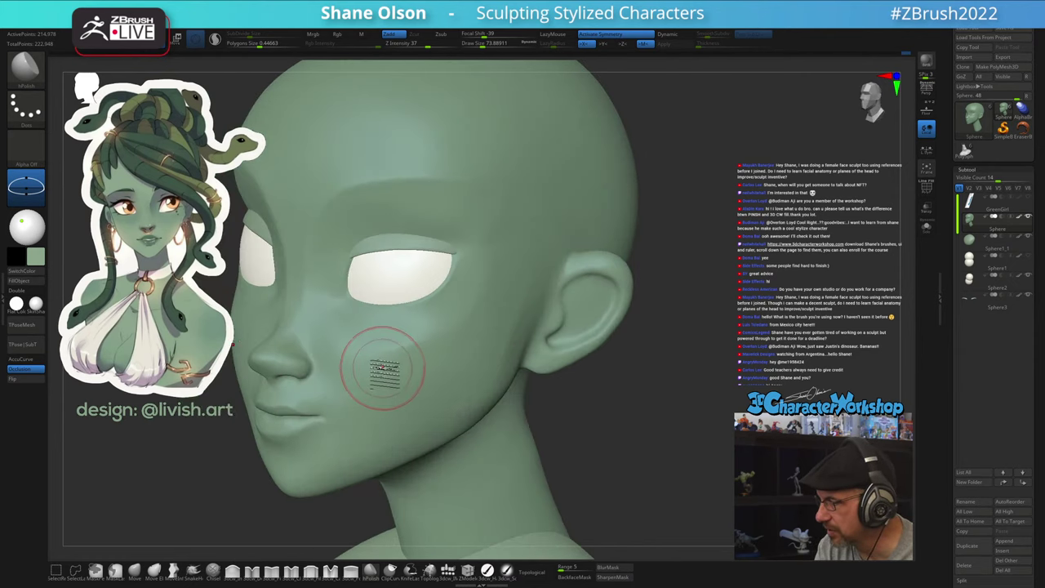
right_click_drag(490, 352, 432, 364)
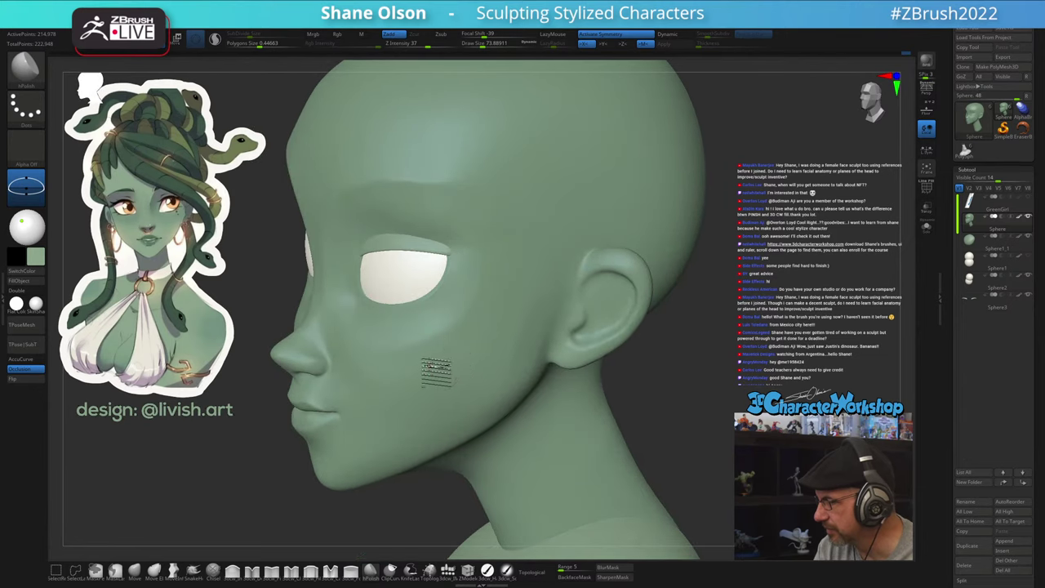
mouse_move(432, 361)
left_mouse_down()
mouse_move(395, 375)
mouse_move(445, 375)
left_mouse_up()
right_click_drag(454, 377, 473, 382)
Reduce the draw size to about 36.9 and polish the cheekbone below the outer eye corner
key("s")
left_click_drag(468, 375, 462, 376)
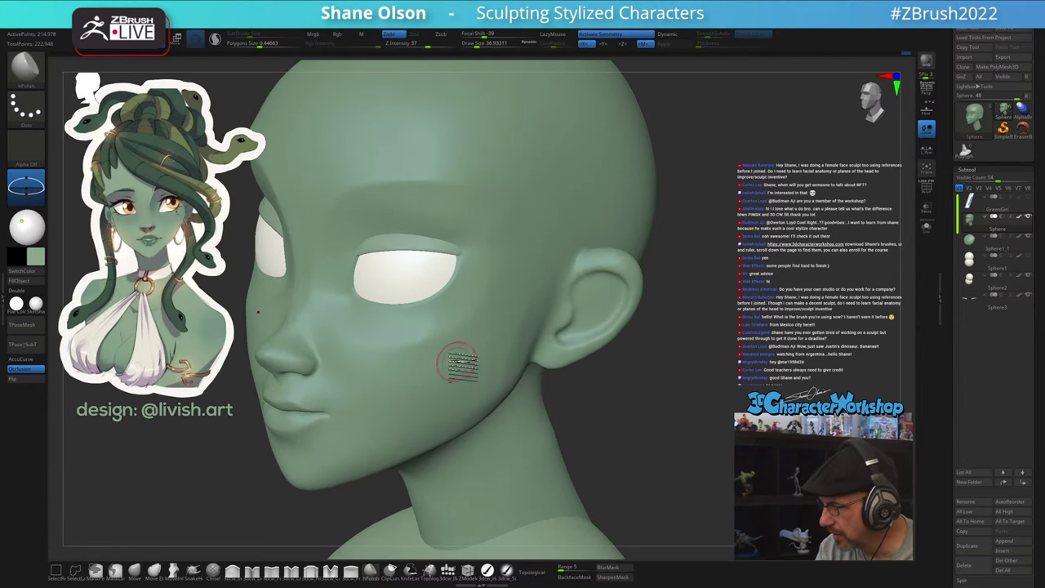
right_click_drag(460, 362, 468, 363)
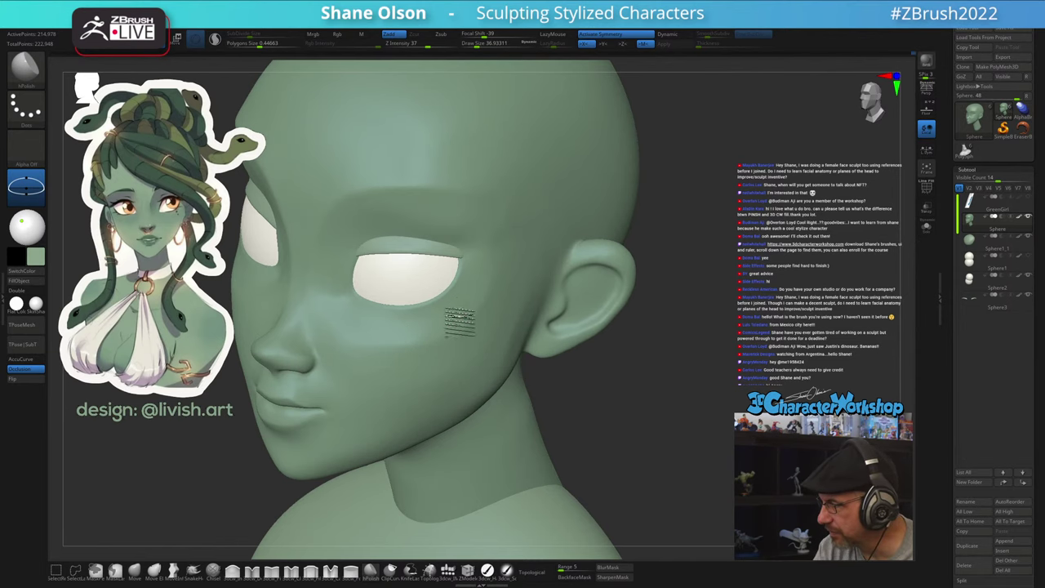
mouse_move(406, 365)
right_mouse_down()
mouse_move(439, 362)
mouse_move(409, 382)
right_mouse_up()
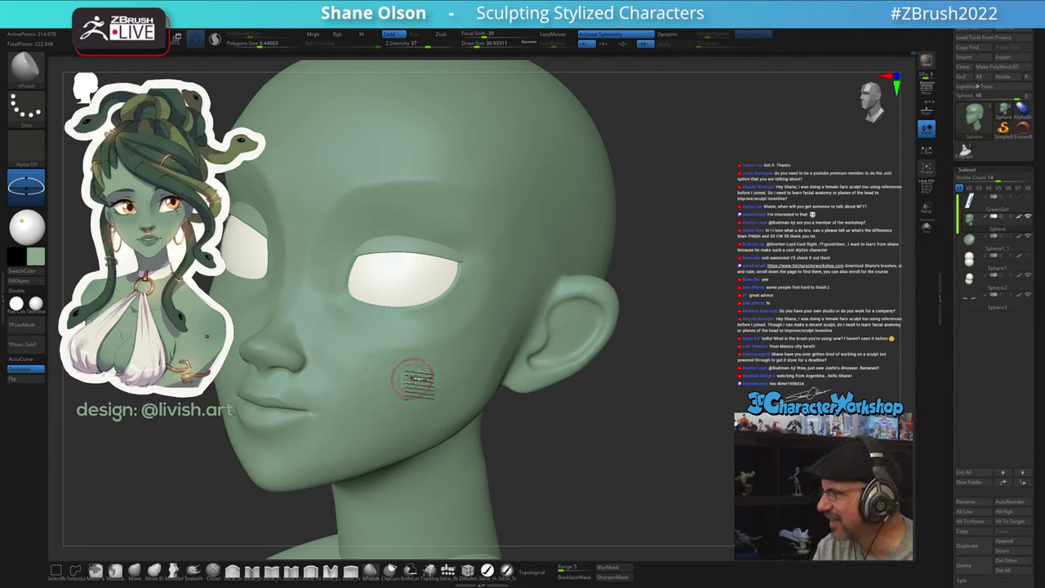
Smooth the cheek, the area beside the nose and the nose bridge, reducing the draw size to about 34.8
key("s")
left_click_drag(406, 370, 395, 347)
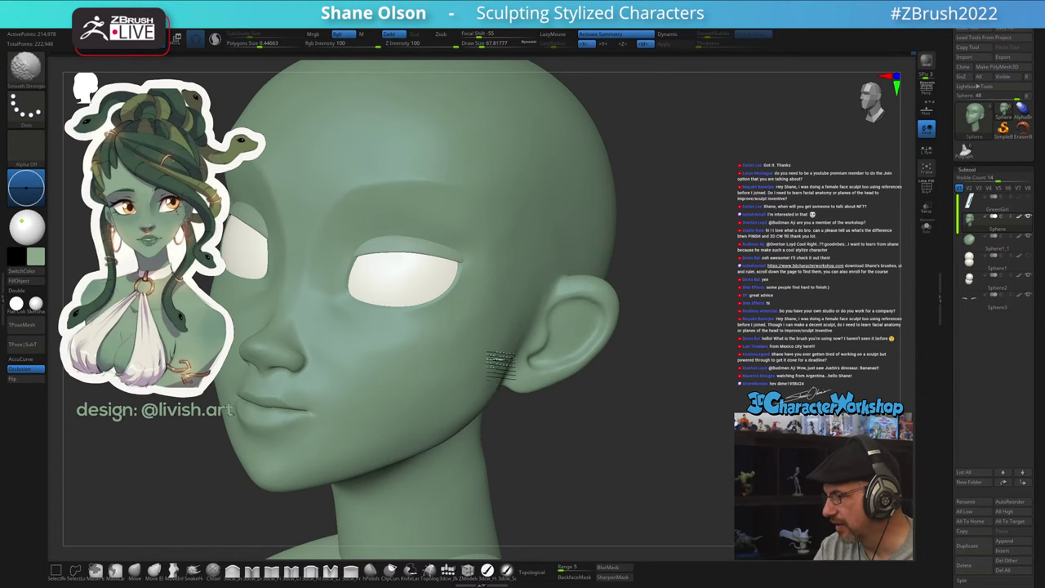
mouse_move(531, 437)
left_mouse_down()
mouse_move(582, 438)
mouse_move(557, 430)
mouse_move(585, 427)
mouse_move(513, 445)
left_mouse_up()
key("s")
left_click_drag(410, 392, 383, 380)
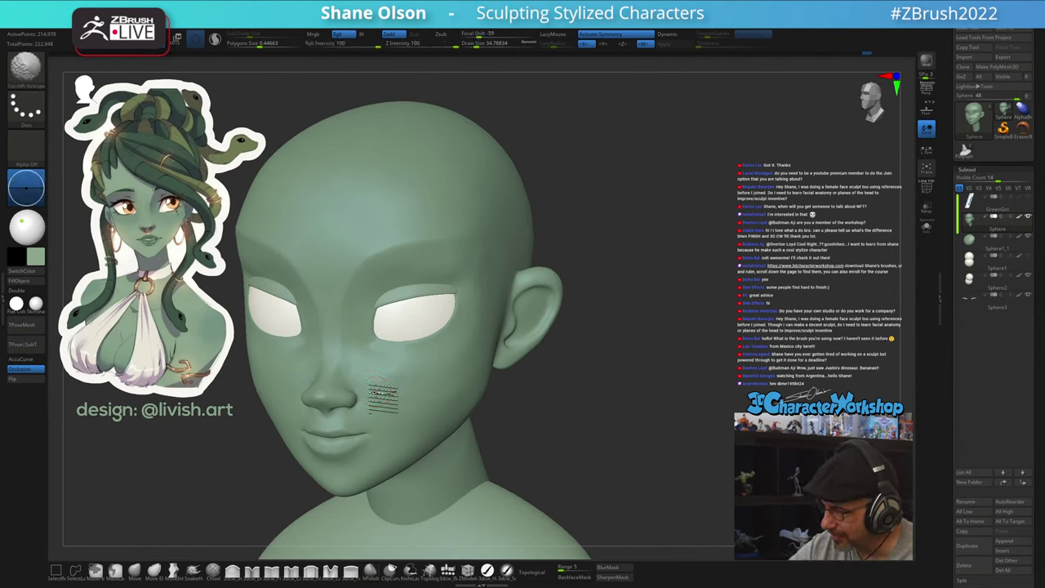
right_click_drag(364, 364, 381, 351)
left_click_drag(348, 349, 344, 333, "shift")
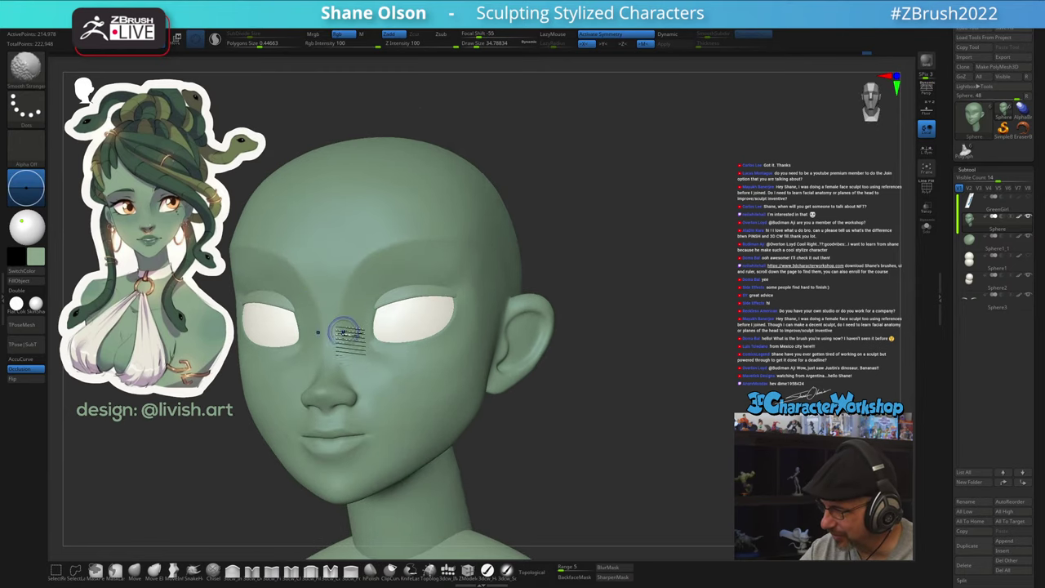
Reshape the cheek beside the nostril with the Move brush at a draw size of about 36.9 and smooth it
mouse_move(430, 400)
right_mouse_down()
mouse_move(455, 396)
mouse_move(425, 412)
mouse_move(424, 384)
mouse_move(453, 397)
right_mouse_up()
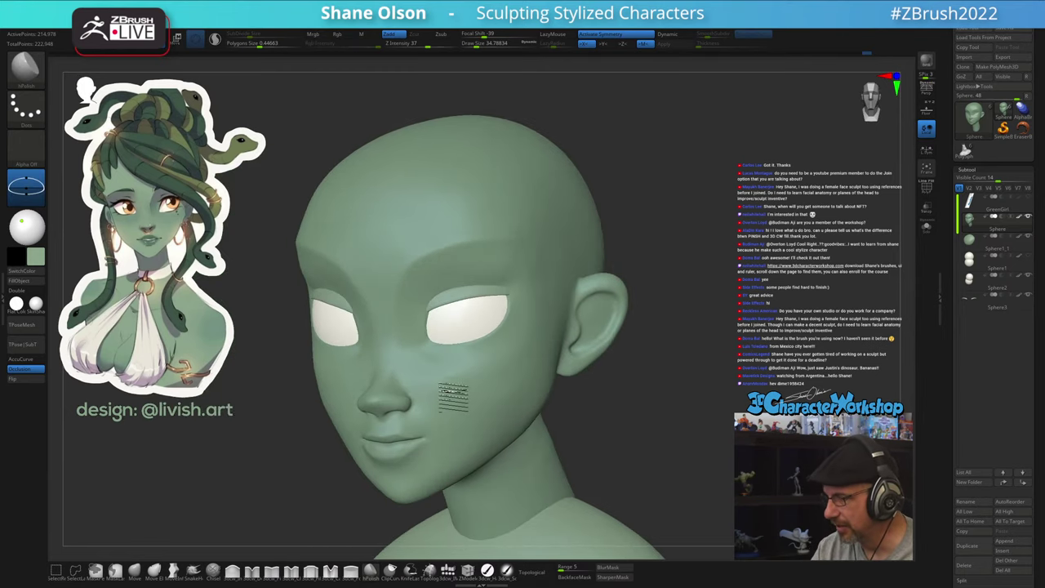
left_click(138, 572)
left_click_drag(411, 382, 422, 382)
mouse_move(415, 373)
right_mouse_down()
mouse_move(398, 378)
mouse_move(447, 392)
mouse_move(439, 363)
mouse_move(430, 376)
mouse_move(438, 371)
mouse_move(429, 351)
right_mouse_up()
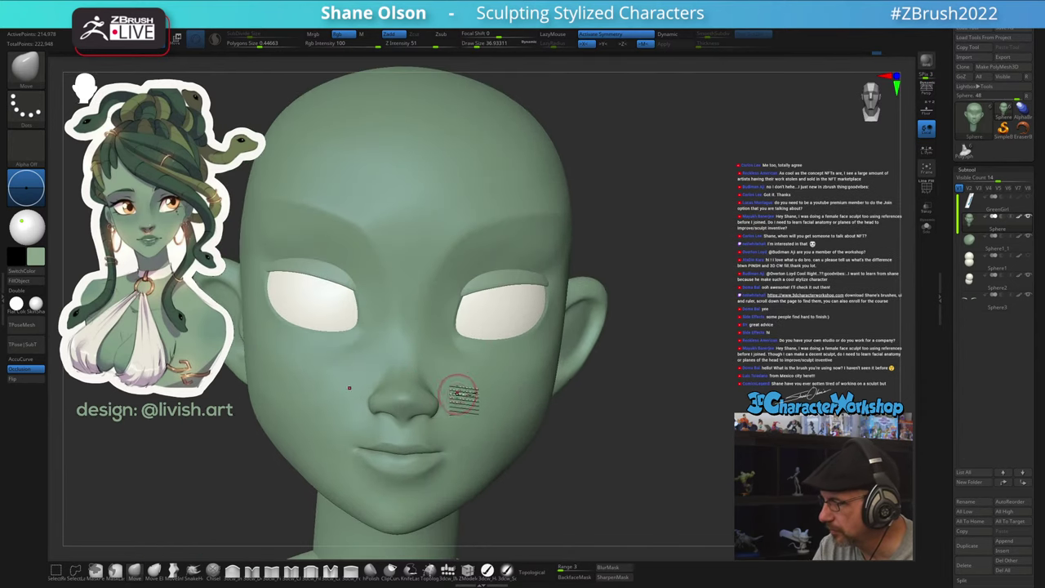
mouse_move(455, 387)
left_mouse_down("shift")
mouse_move(445, 375)
mouse_move(454, 383)
left_mouse_up("shift")
mouse_move(487, 394)
right_mouse_down()
mouse_move(480, 422)
mouse_move(486, 383)
right_mouse_up()
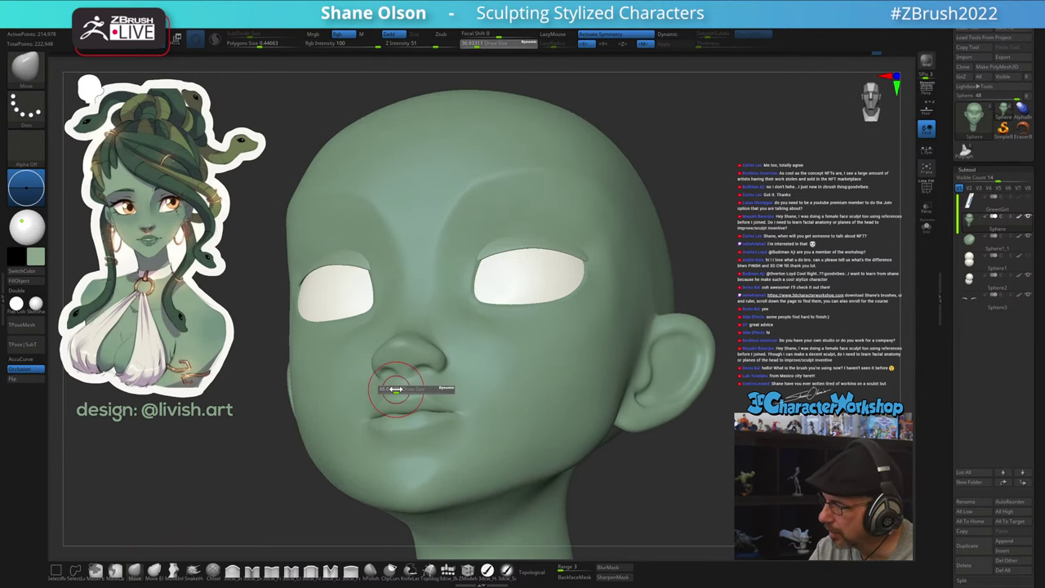
Adjust the mouth corners and lip line with the Move brush at draw sizes of about 48.6 and 39.1
mouse_move(395, 390)
right_mouse_down()
mouse_move(398, 369)
mouse_move(394, 382)
mouse_move(457, 344)
mouse_move(459, 373)
mouse_move(431, 397)
mouse_move(446, 393)
mouse_move(416, 402)
mouse_move(415, 433)
mouse_move(406, 417)
right_mouse_up()
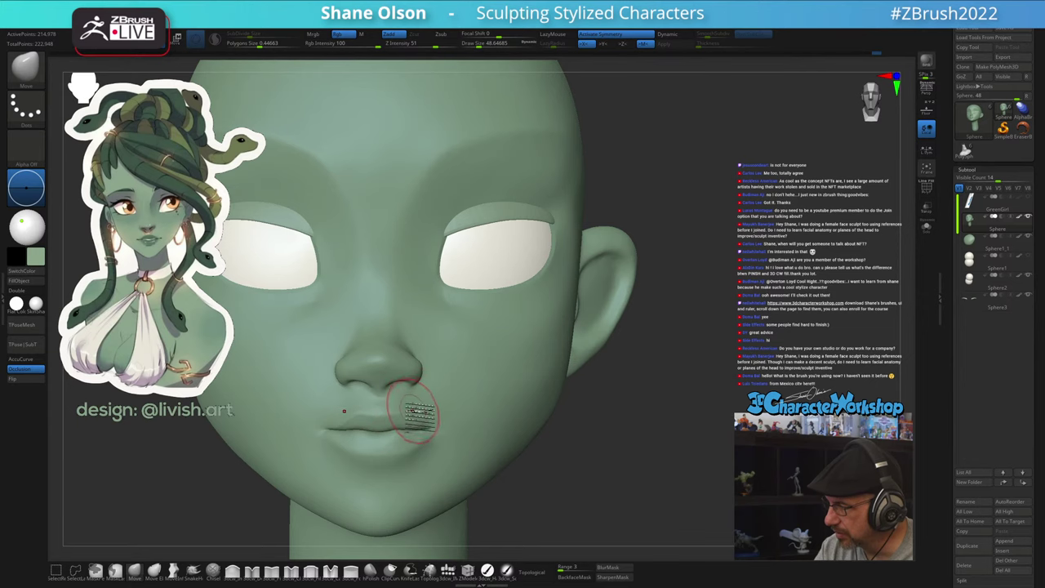
mouse_move(413, 411)
right_mouse_down()
mouse_move(413, 376)
mouse_move(426, 397)
mouse_move(419, 409)
right_mouse_up()
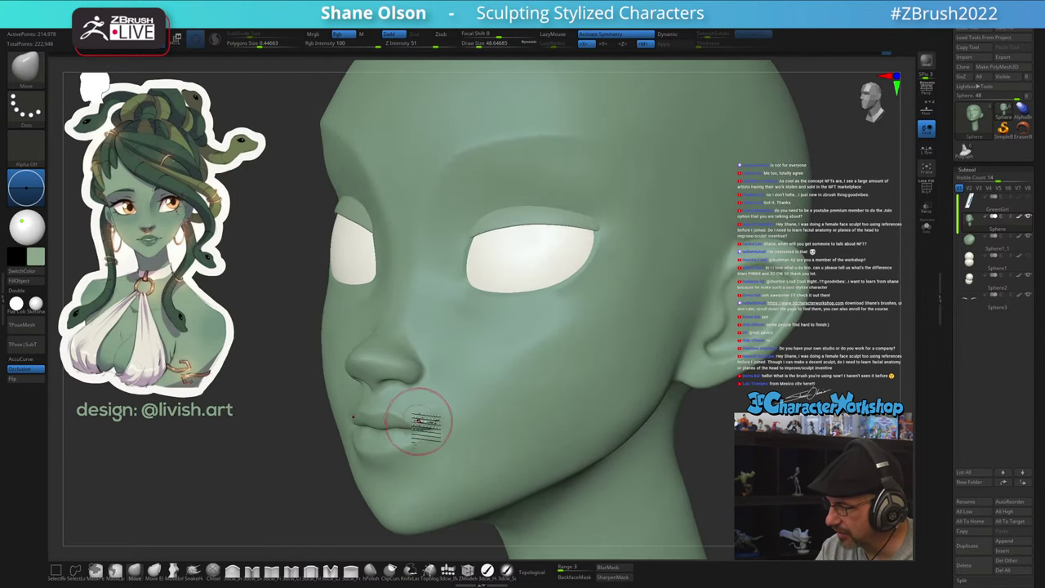
mouse_move(421, 462)
right_mouse_down()
mouse_move(406, 472)
mouse_move(428, 462)
right_mouse_up()
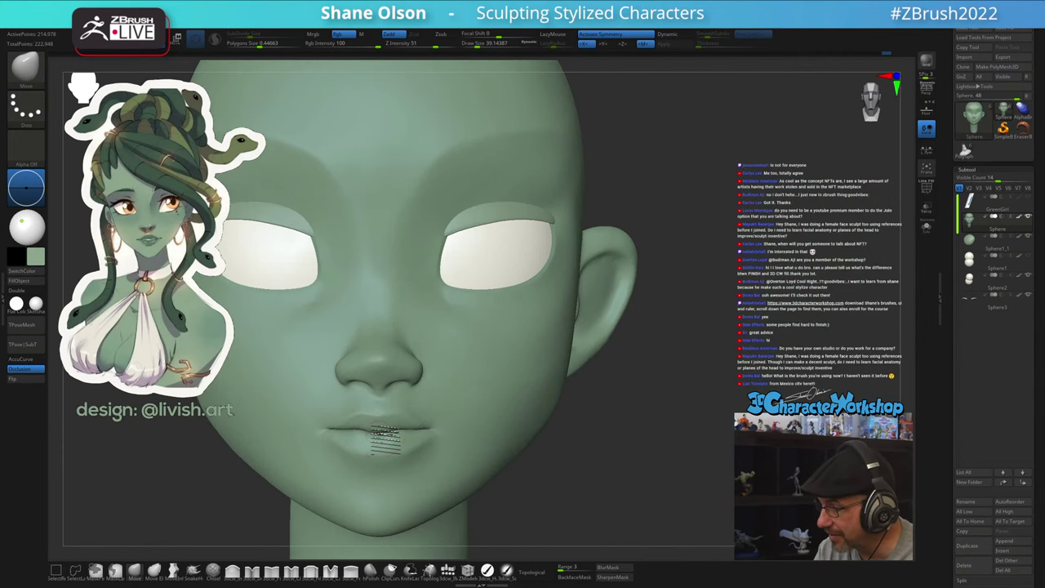
mouse_move(420, 391)
right_mouse_down()
mouse_move(460, 368)
mouse_move(400, 437)
right_mouse_up()
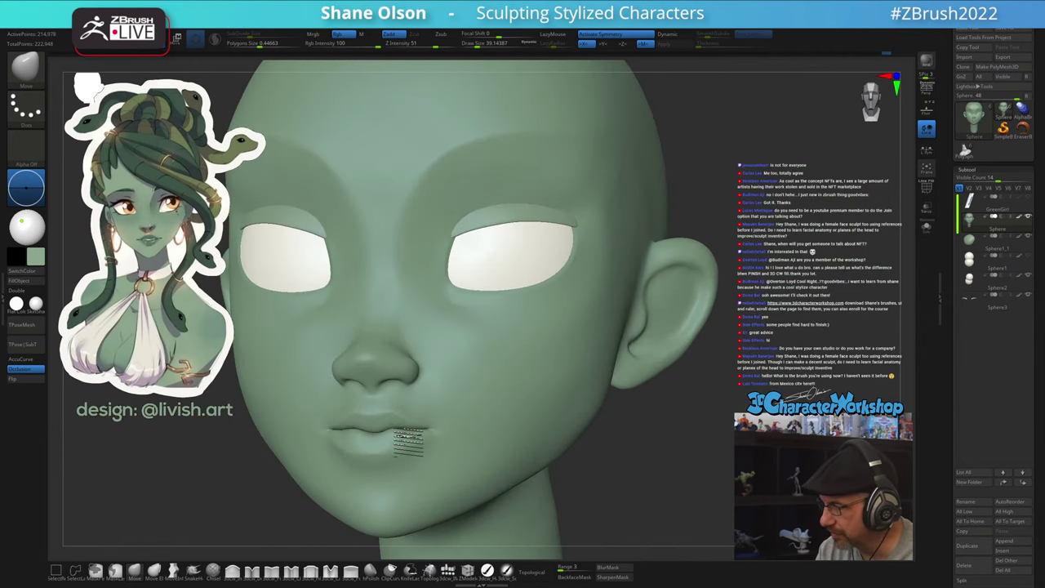
Fill out the lower lip with the inflate brush, reduce the draw size to about 20, and undo the last stroke
left_click(234, 572)
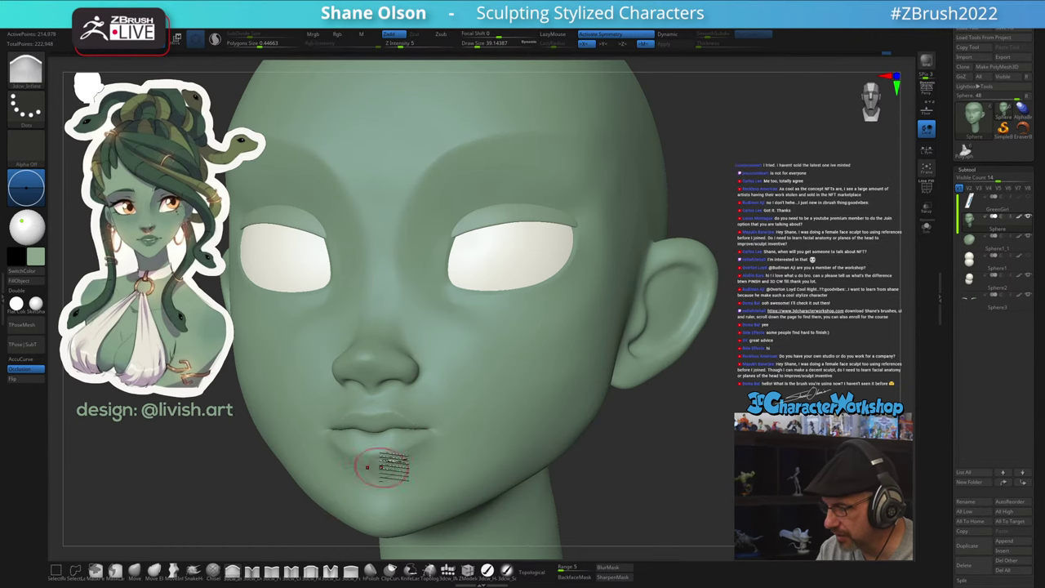
right_click_drag(449, 402, 394, 443)
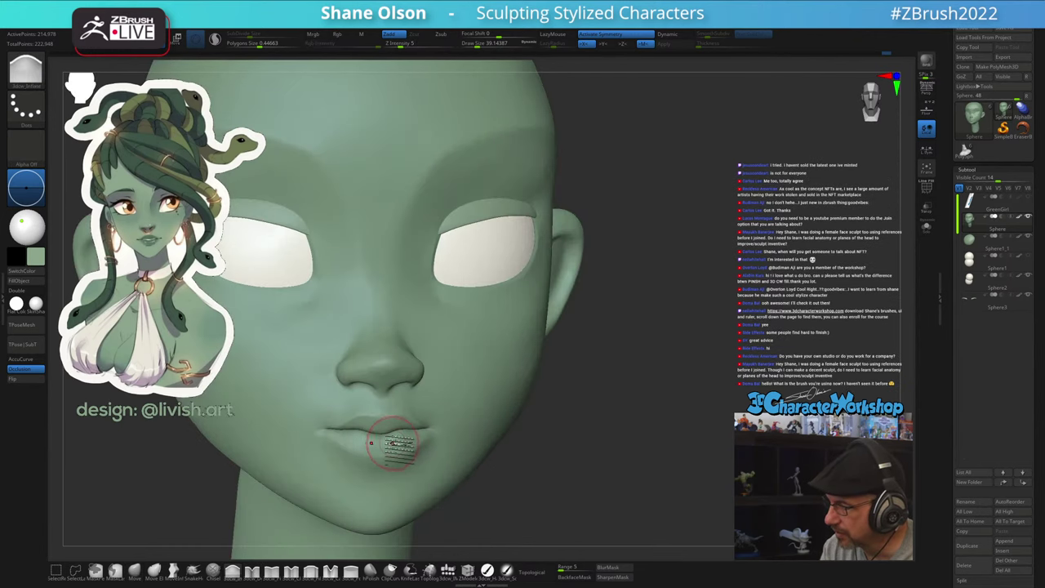
mouse_move(451, 388)
right_mouse_down()
mouse_move(431, 399)
mouse_move(439, 420)
mouse_move(460, 411)
mouse_move(447, 434)
right_mouse_up()
left_click_drag(437, 454, 434, 452)
right_click_drag(438, 446, 439, 460)
key("ctrl+z")
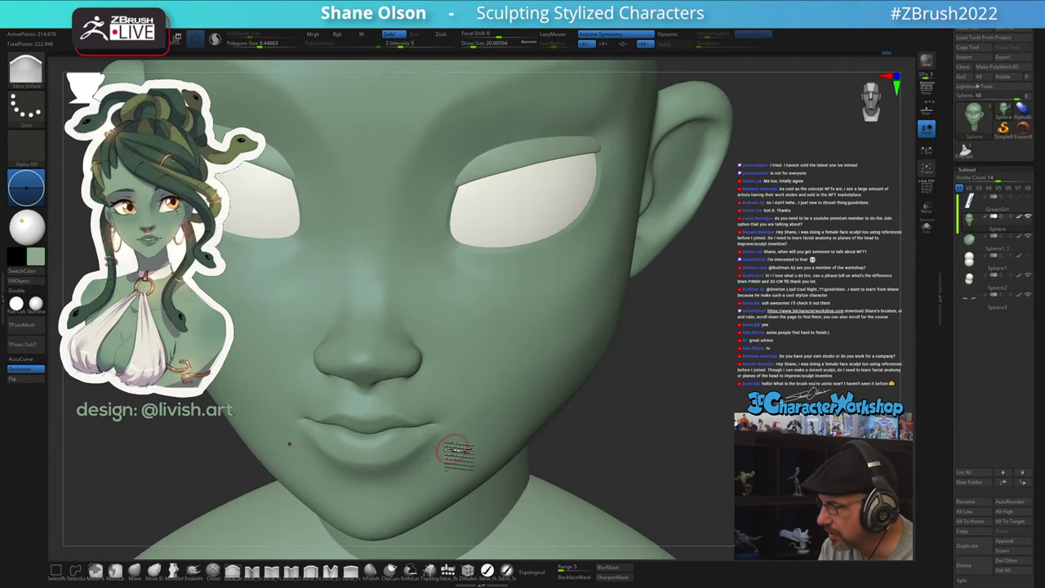
Set the smooth brush's Z intensity to 10 and gently smooth around the mouth corners
left_click(408, 44)
type("10")
key("Return")
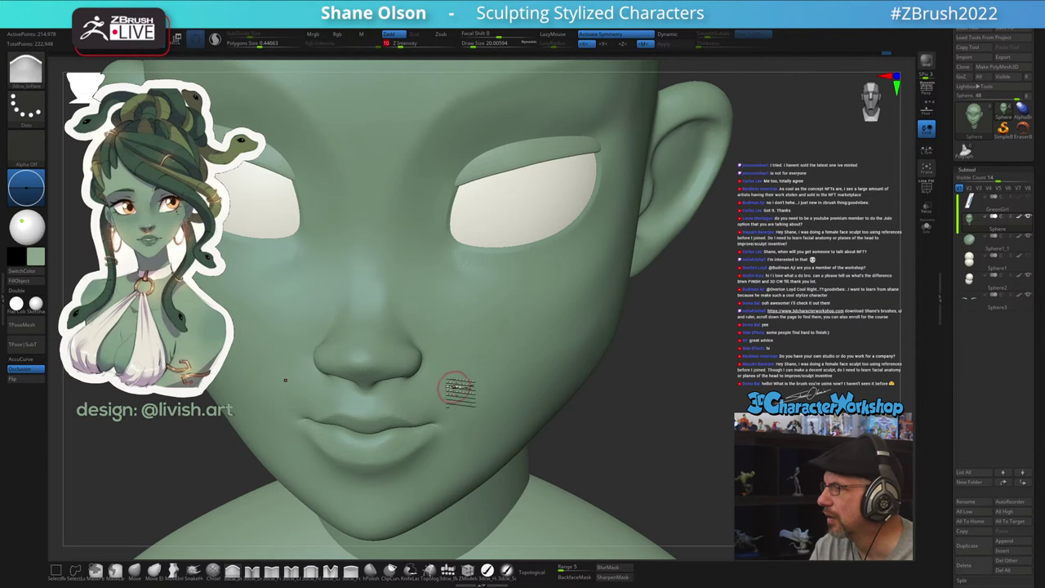
mouse_move(458, 384)
right_mouse_down("ctrl")
mouse_move(441, 424)
mouse_move(484, 401)
mouse_move(468, 410)
right_mouse_up("ctrl")
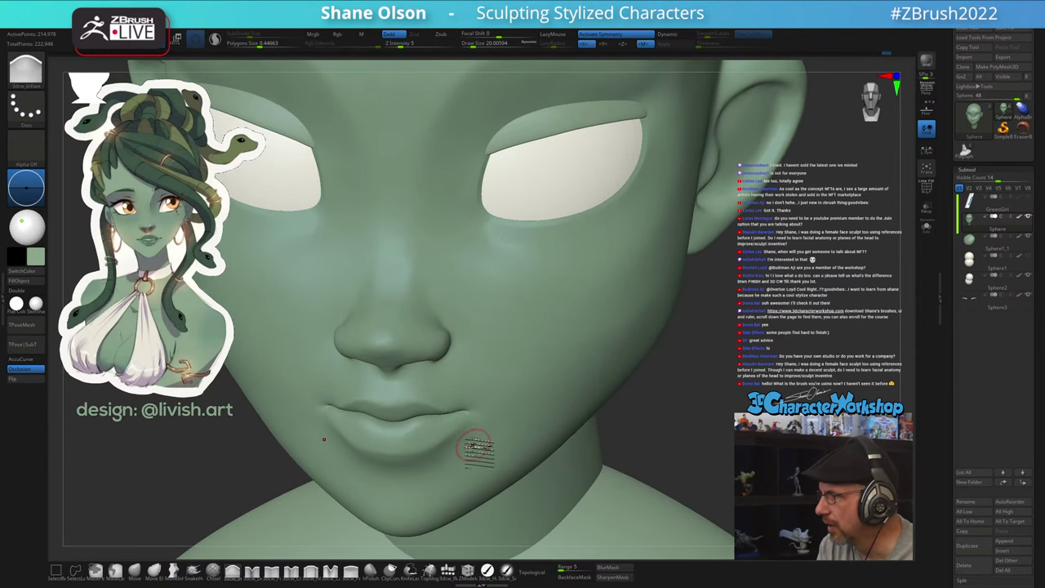
key("shift")
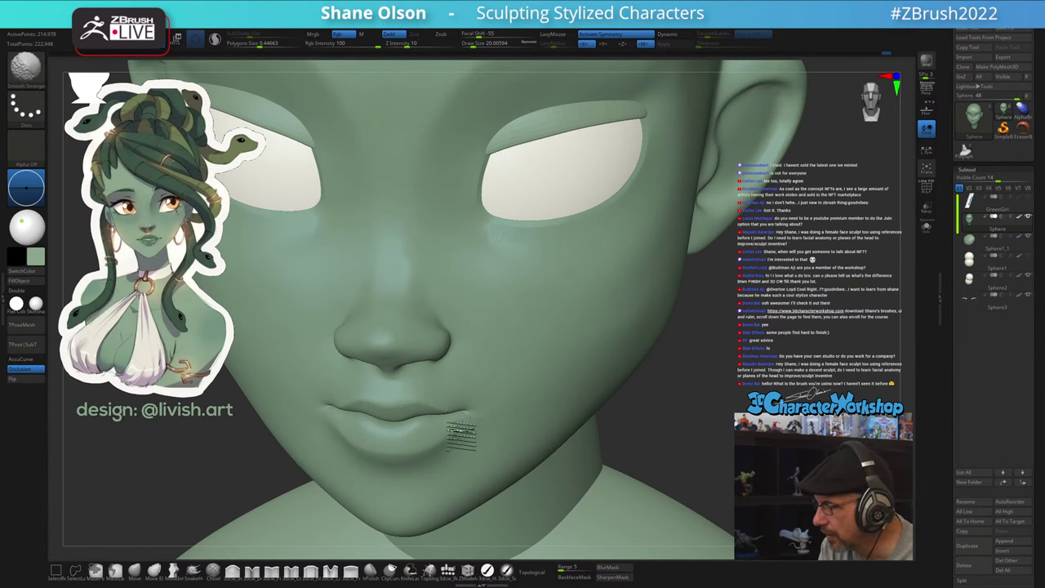
Shape the curve of the lips and mouth corners from above with the Move brush at a draw size of about 34.8
right_click_drag(459, 442, 476, 445)
left_click(136, 572)
key("s")
left_click_drag(457, 434, 459, 434)
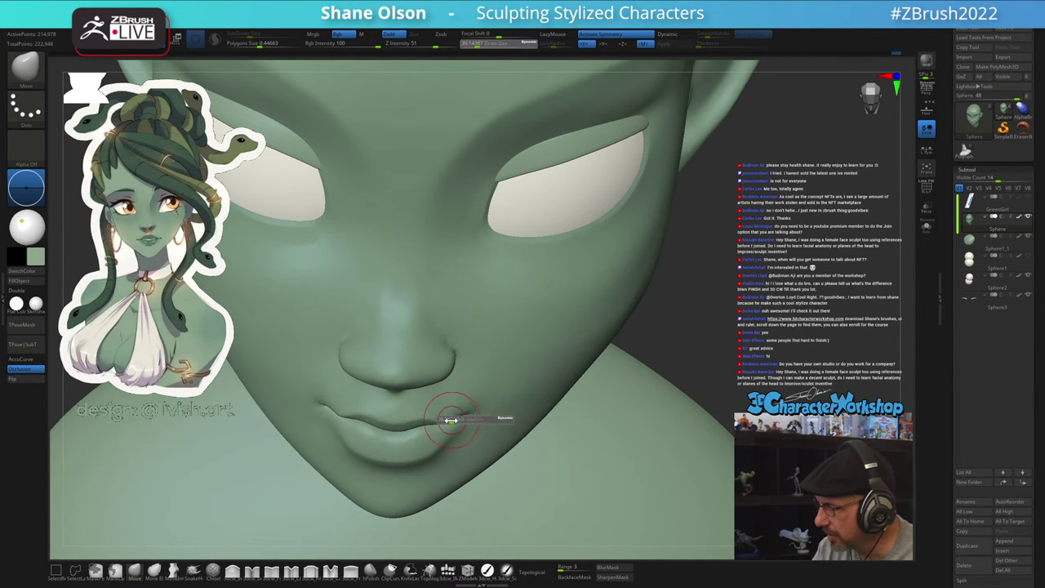
right_click_drag(455, 415, 449, 417)
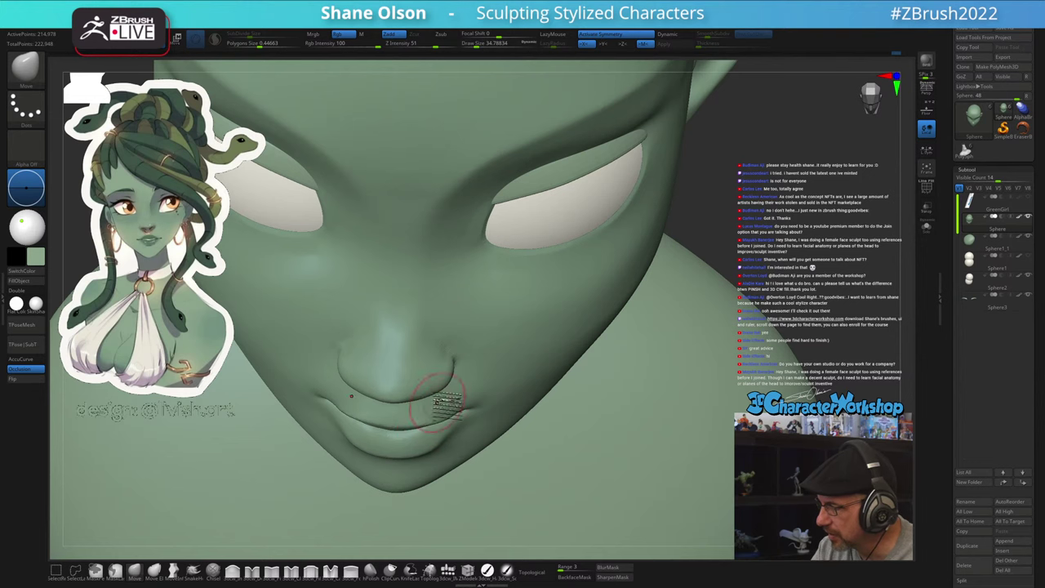
Enlarge the Move brush's draw size to about 70.8 and adjust the mouth's profile from the side
right_click_drag(489, 377, 492, 339)
mouse_move(492, 409)
right_mouse_down()
mouse_move(490, 363)
mouse_move(469, 430)
mouse_move(449, 425)
mouse_move(493, 414)
mouse_move(493, 362)
right_mouse_up()
key("s")
left_click_drag(502, 368, 507, 368)
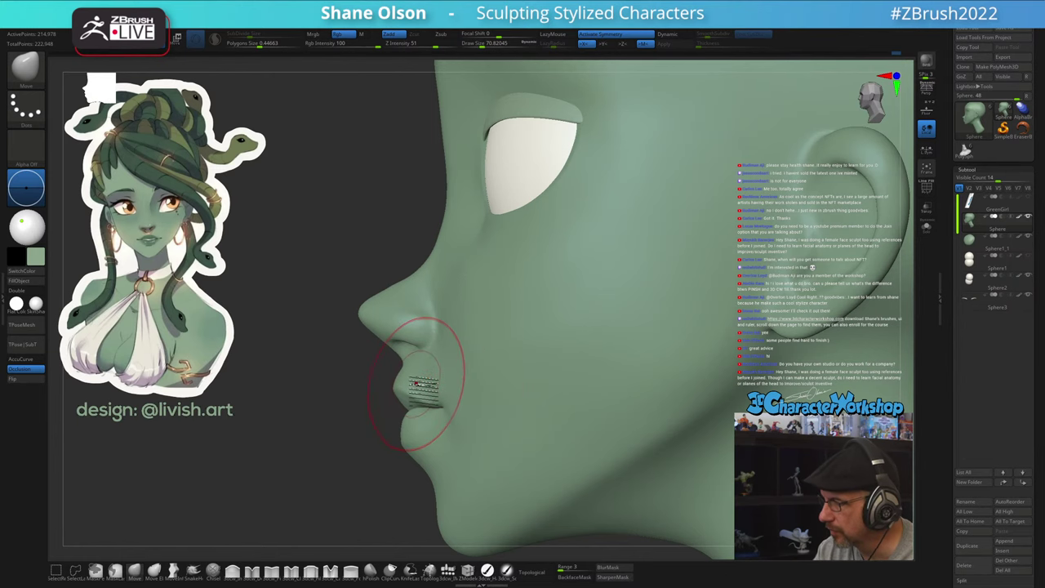
Refine the upper lip's profile below the nose with the Move brush at draw sizes of about 39.1 and 53.8
mouse_move(414, 385)
right_mouse_down()
mouse_move(329, 514)
mouse_move(438, 392)
mouse_move(457, 385)
right_mouse_up()
key("s")
left_click_drag(415, 373, 412, 372)
right_click_drag(411, 364, 407, 364)
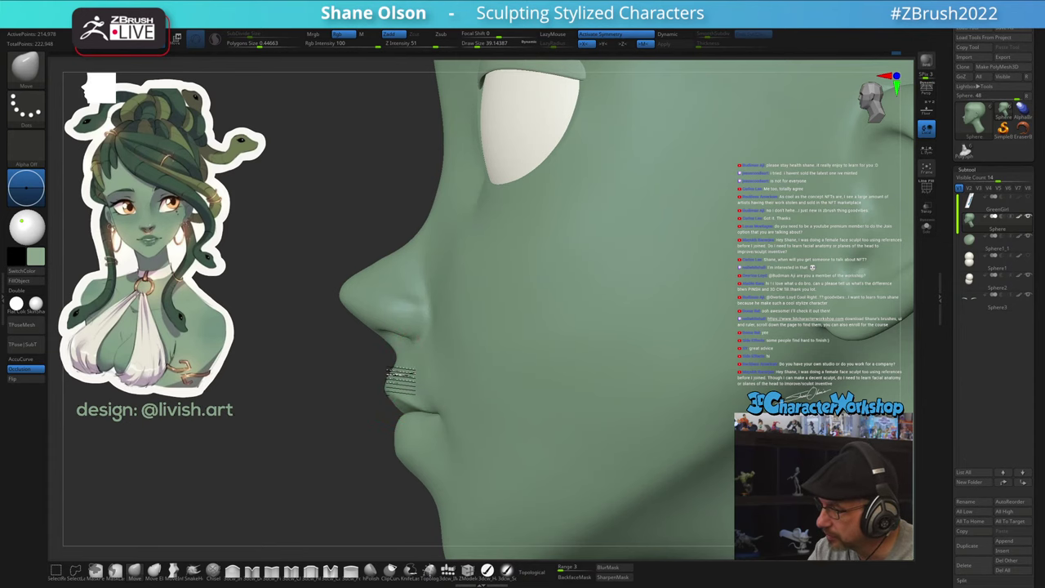
mouse_move(417, 349)
right_mouse_down()
mouse_move(413, 377)
mouse_move(433, 356)
mouse_move(417, 355)
right_mouse_up()
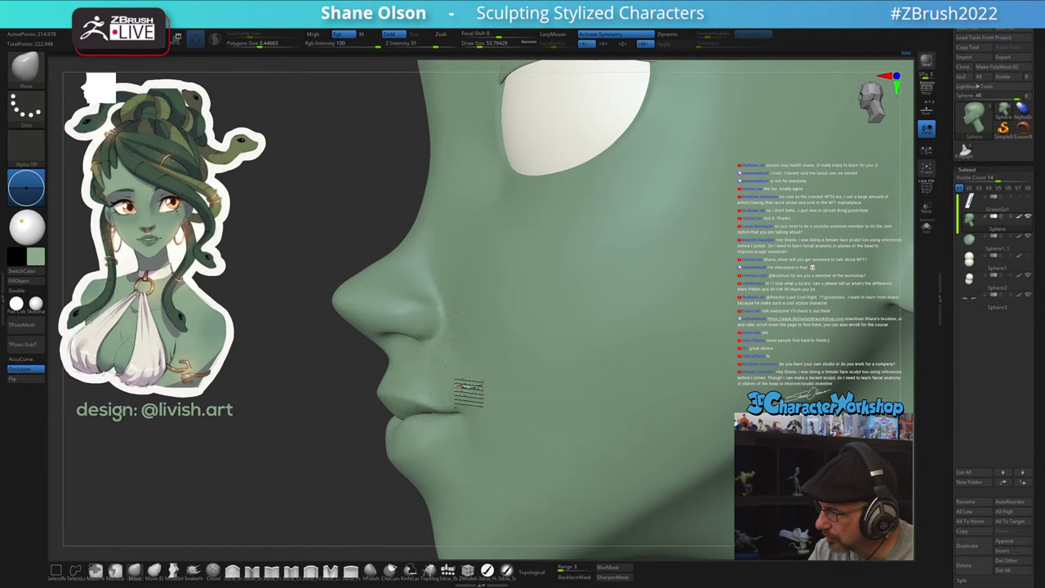
Refine the upper lip and mouth shape with the Move brush at draw sizes of about 28.8 and 25.1
mouse_move(501, 387)
right_mouse_down()
mouse_move(479, 383)
mouse_move(521, 364)
right_mouse_up()
key("s")
mouse_move(493, 375)
left_mouse_down()
mouse_move(477, 385)
mouse_move(483, 304)
mouse_move(480, 348)
left_mouse_up()
right_click_drag(490, 376, 517, 400)
mouse_move(392, 397)
right_mouse_down()
mouse_move(376, 395)
mouse_move(398, 349)
right_mouse_up()
key("s")
left_click_drag(360, 405, 358, 404)
right_click_drag(361, 390, 359, 398)
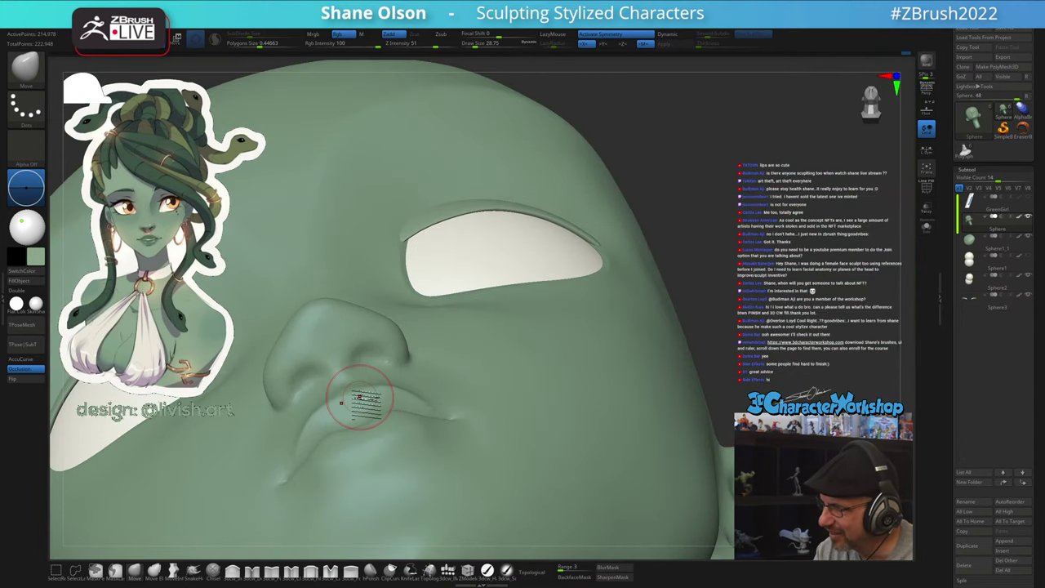
right_click_drag(387, 348, 360, 423)
mouse_move(386, 386)
right_mouse_down()
mouse_move(401, 414)
mouse_move(387, 408)
mouse_move(432, 378)
mouse_move(416, 384)
mouse_move(483, 378)
mouse_move(441, 418)
right_mouse_up()
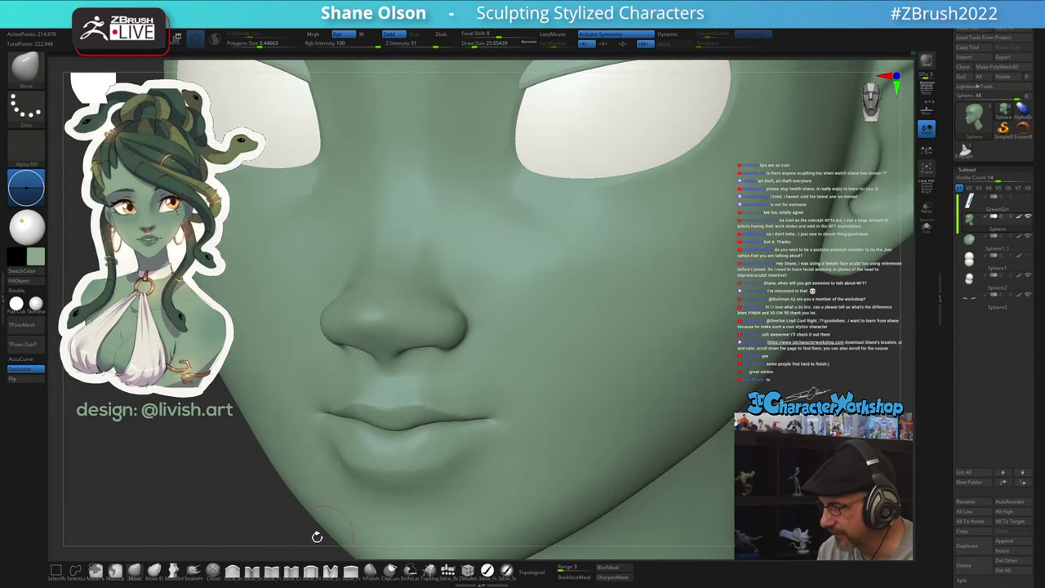
Sharpen the lower edge of the bottom lip with the Pinch brush at a draw size of about 25.1
left_click(270, 573)
mouse_move(457, 461)
right_mouse_down()
mouse_move(490, 460)
mouse_move(497, 430)
right_mouse_up()
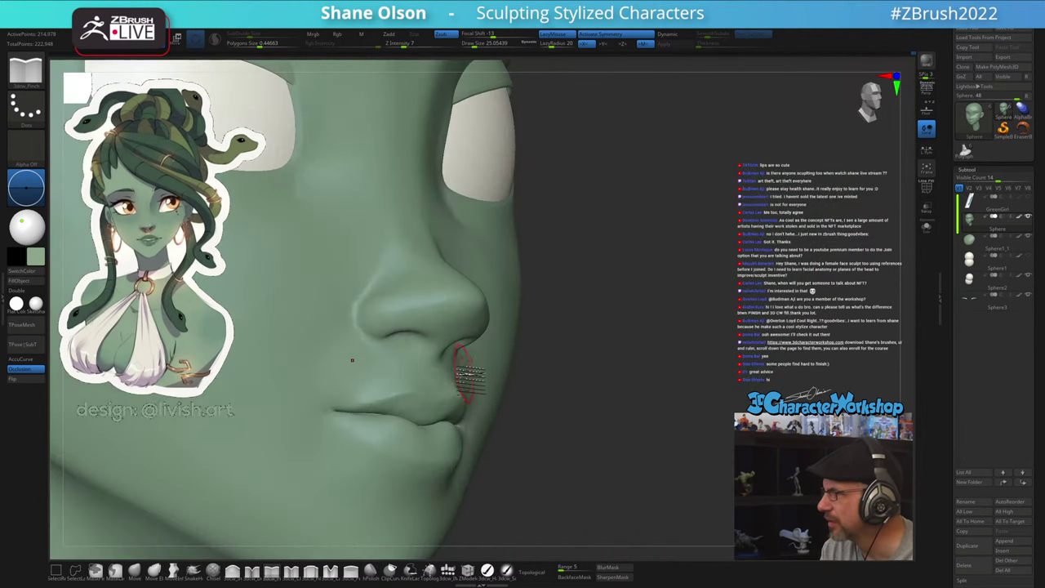
mouse_move(464, 374)
right_mouse_down()
mouse_move(493, 406)
mouse_move(458, 430)
mouse_move(553, 374)
mouse_move(679, 391)
mouse_move(625, 373)
mouse_move(555, 378)
right_mouse_up()
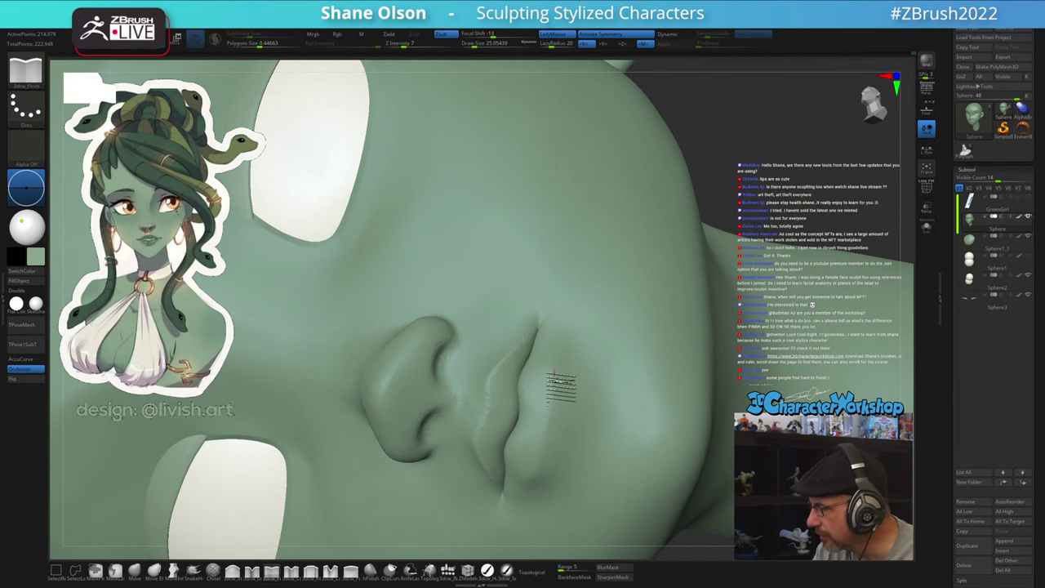
left_click_drag(553, 419, 541, 466)
left_click_drag(554, 376, 543, 474)
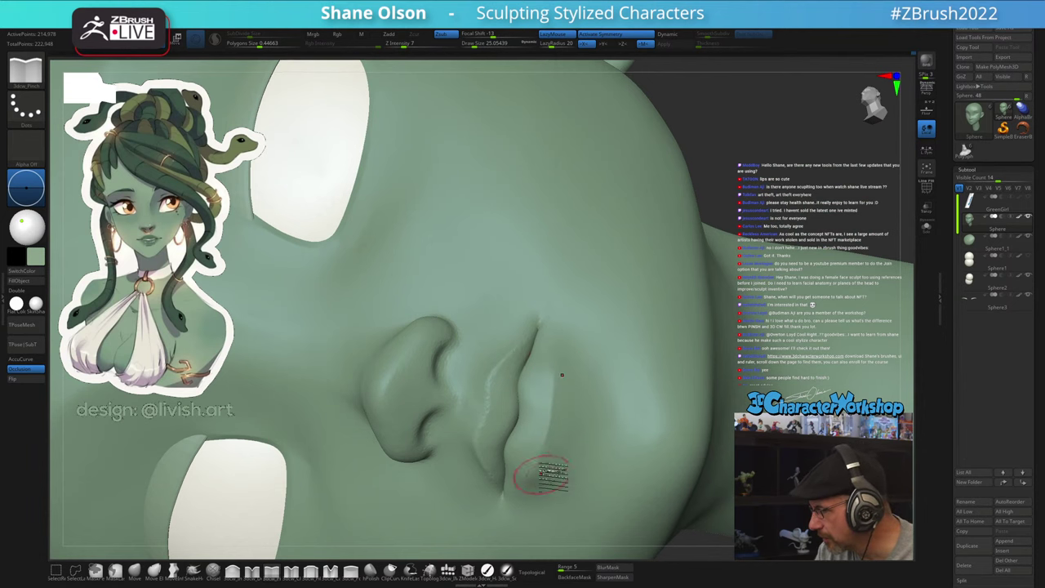
Smooth the area beneath the lower lip at a Z intensity of 10
right_click_drag(589, 394, 604, 398)
mouse_move(557, 457)
left_mouse_down("shift")
mouse_move(581, 453)
mouse_move(565, 459)
left_mouse_up("shift")
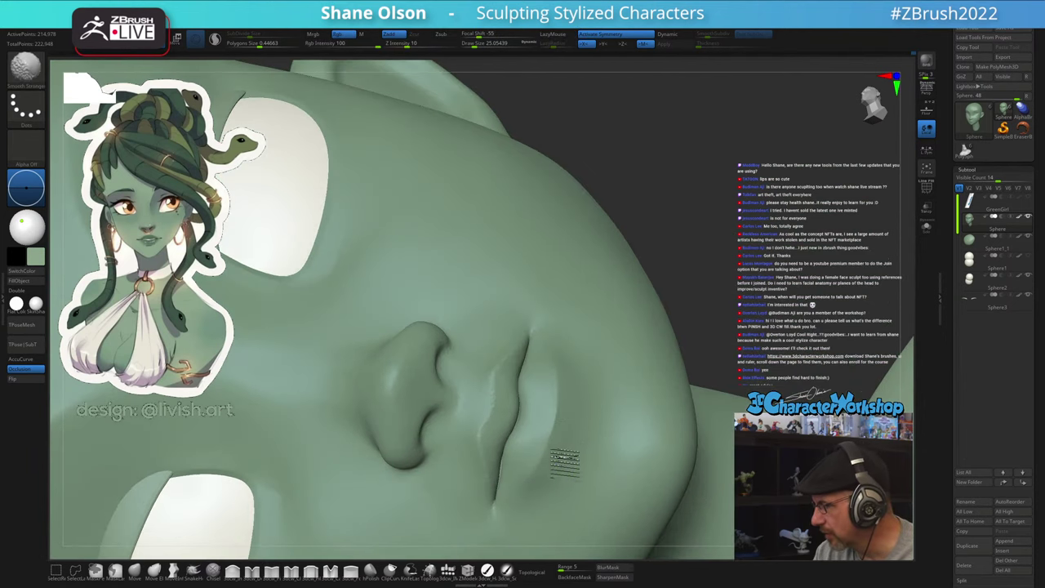
left_click_drag(578, 413, 563, 459, "shift")
left_click_drag(570, 394, 560, 458, "shift")
Define the upper lip's border with the Pinch brush at a draw size of about 17
right_click_drag(595, 408, 563, 339)
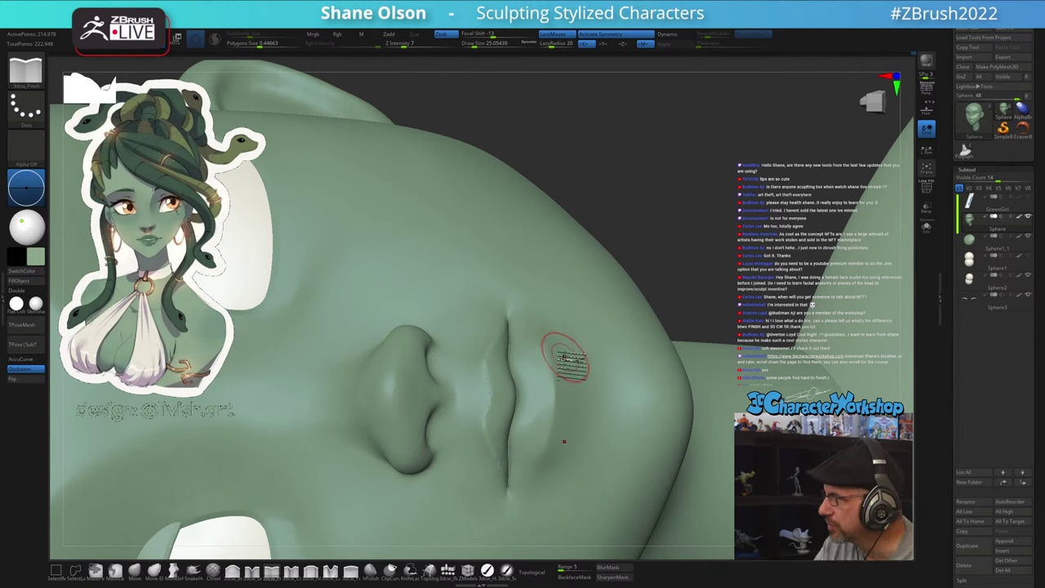
left_click_drag(491, 399, 490, 406)
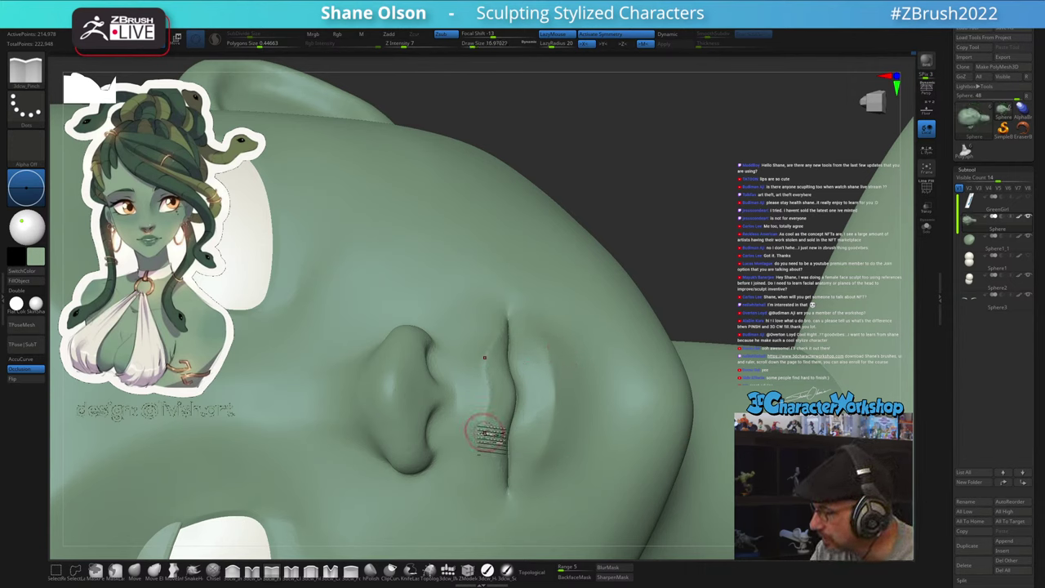
mouse_move(532, 444)
right_mouse_down()
mouse_move(516, 468)
mouse_move(539, 430)
mouse_move(504, 403)
mouse_move(489, 432)
mouse_move(492, 402)
right_mouse_up()
Adjust the nostril wing shape with the Move brush at draw sizes of about 15.6 and 21.6
left_click(137, 574)
key("s")
left_click_drag(492, 403, 495, 402)
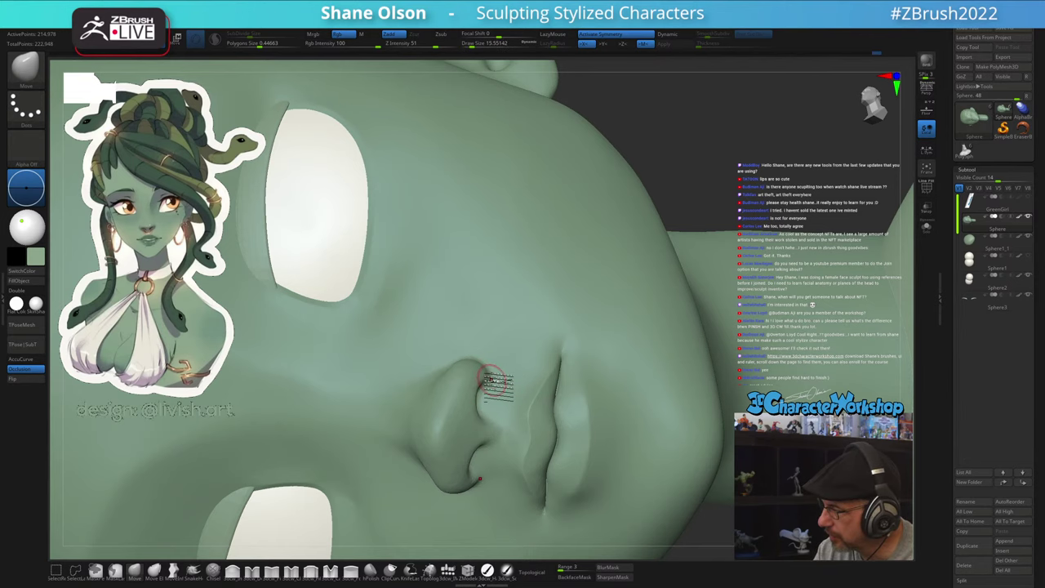
key("s")
left_click_drag(482, 364, 483, 364)
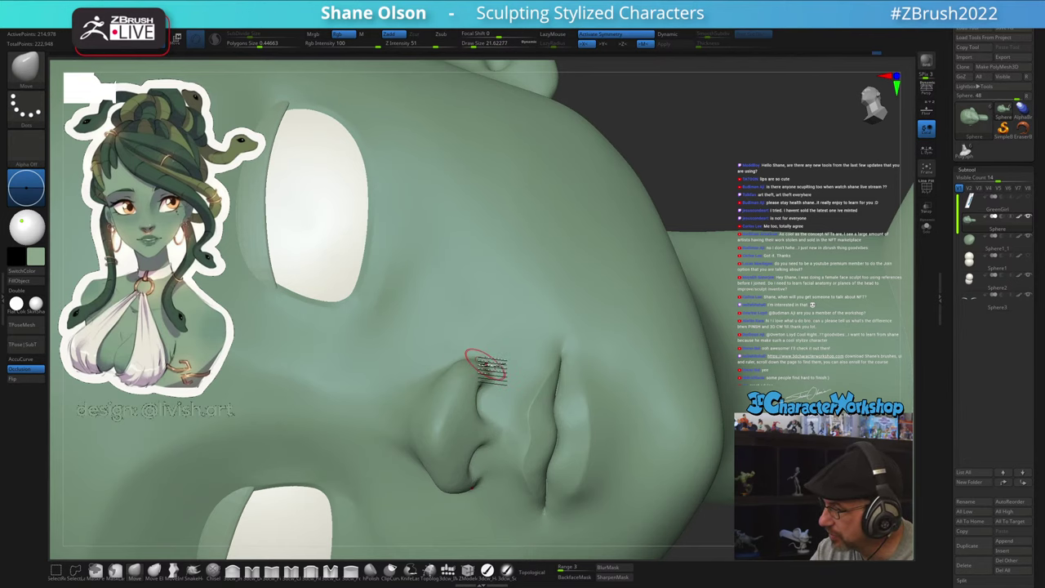
right_click_drag(489, 373, 493, 381)
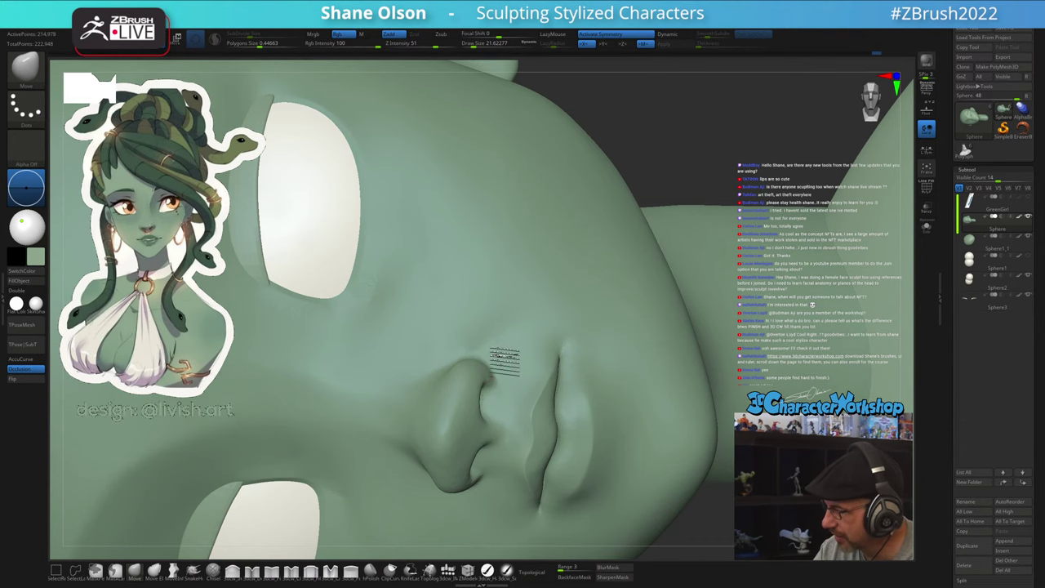
right_click_drag(504, 360, 495, 365)
Crisp up the planes of the nose tip and nostrils with the Pinch brush at a draw size of about 26.9, smoothing between strokes
left_click(272, 572)
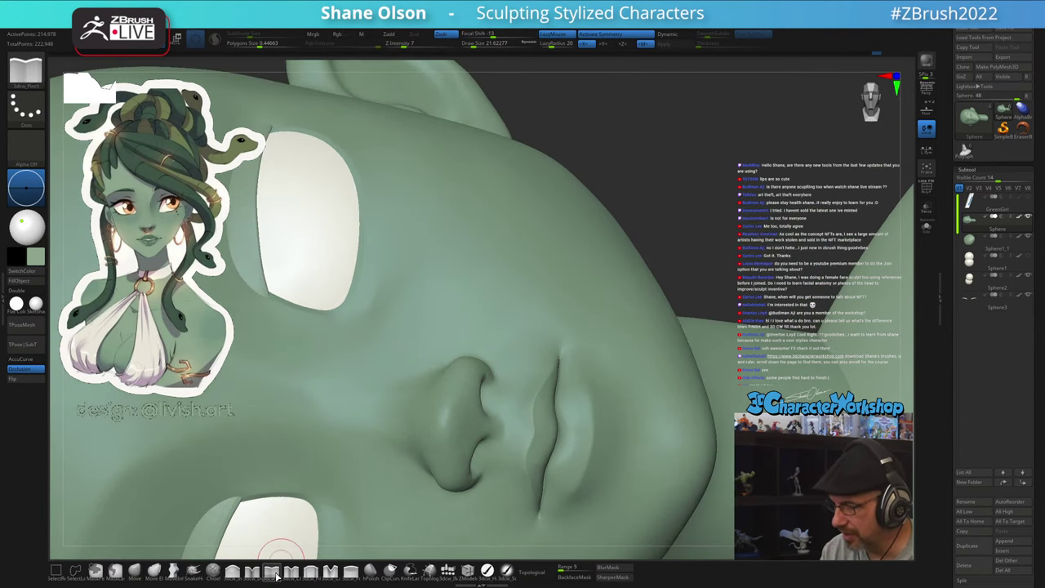
key("s")
left_click_drag(456, 429, 452, 430)
mouse_move(452, 429)
right_mouse_down()
mouse_move(447, 419)
mouse_move(488, 401)
mouse_move(482, 417)
right_mouse_up()
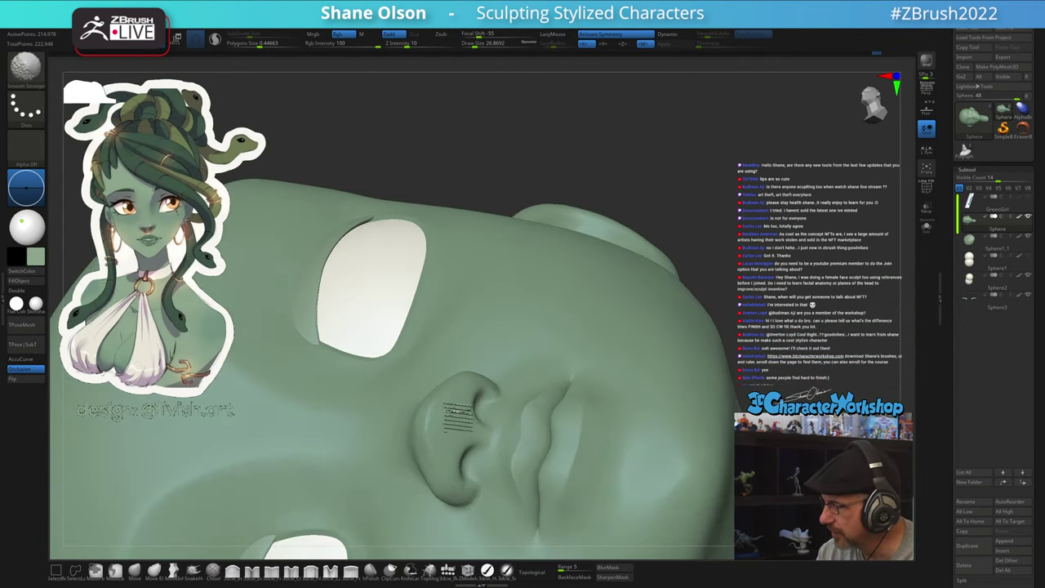
left_click_drag(456, 479, 455, 427, "shift")
mouse_move(454, 427)
right_mouse_down()
mouse_move(468, 408)
mouse_move(434, 446)
mouse_move(436, 374)
mouse_move(425, 377)
right_mouse_up()
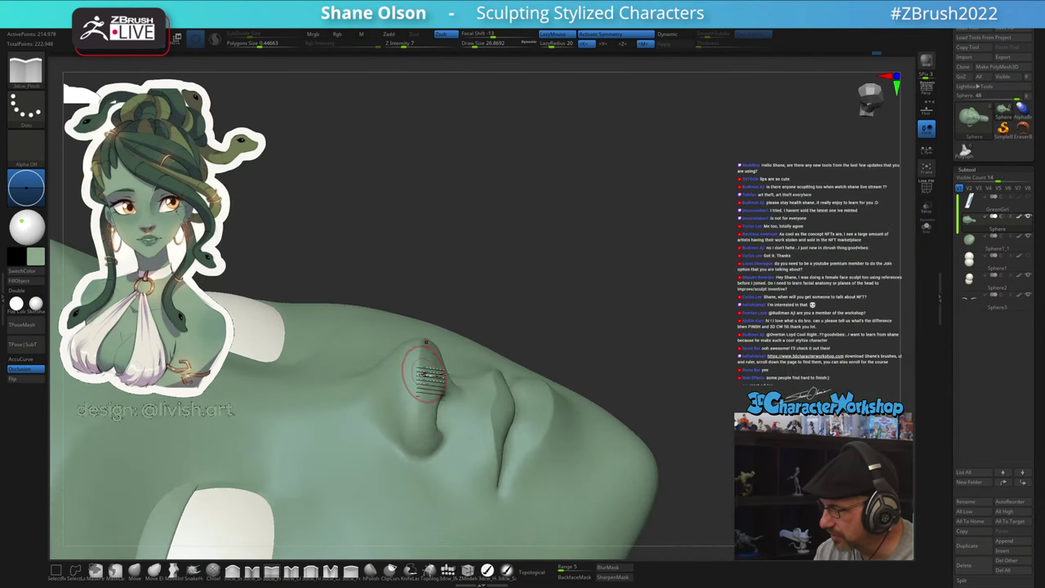
left_click_drag(417, 380, 418, 392)
Smooth the side of the nose and its transition into the bridge and cheek
right_click_drag(432, 423, 439, 394)
mouse_move(397, 365)
left_mouse_down("shift")
mouse_move(392, 396)
mouse_move(369, 397)
left_mouse_up("shift")
right_click_drag(410, 404, 396, 372)
left_click_drag(378, 379, 351, 382, "shift")
left_click_drag(326, 345, 307, 371, "shift")
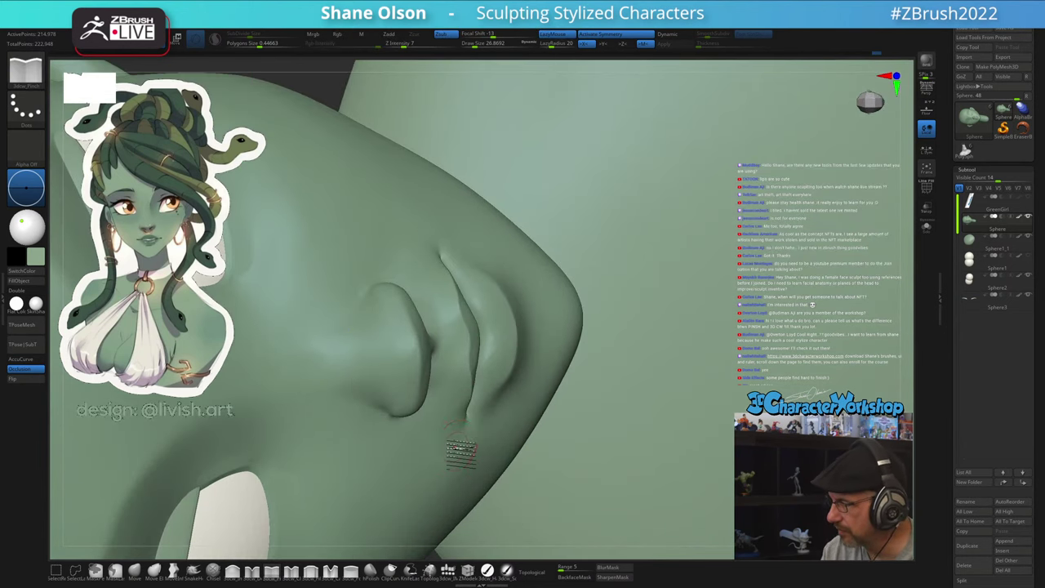
mouse_move(461, 447)
right_mouse_down()
mouse_move(444, 446)
mouse_move(431, 425)
mouse_move(422, 364)
mouse_move(454, 220)
mouse_move(422, 203)
mouse_move(458, 268)
mouse_move(422, 354)
mouse_move(486, 346)
mouse_move(470, 287)
right_mouse_up()
right_click_drag(631, 300, 641, 395, "alt")
right_click_drag(641, 395, 624, 426, "alt")
mouse_move(454, 333)
right_mouse_down()
mouse_move(469, 325)
mouse_move(468, 346)
mouse_move(456, 348)
right_mouse_up()
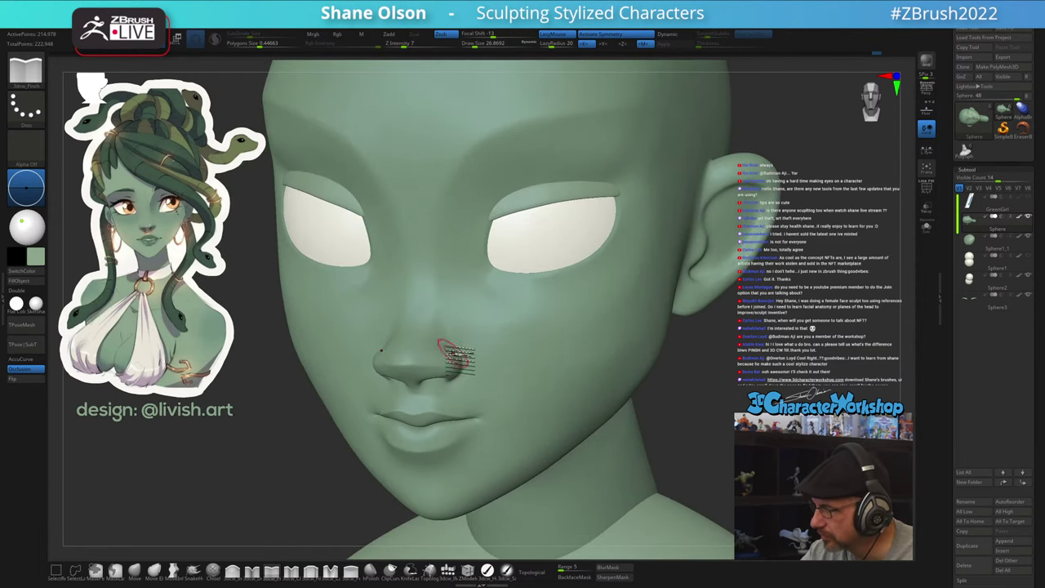
left_click(311, 571)
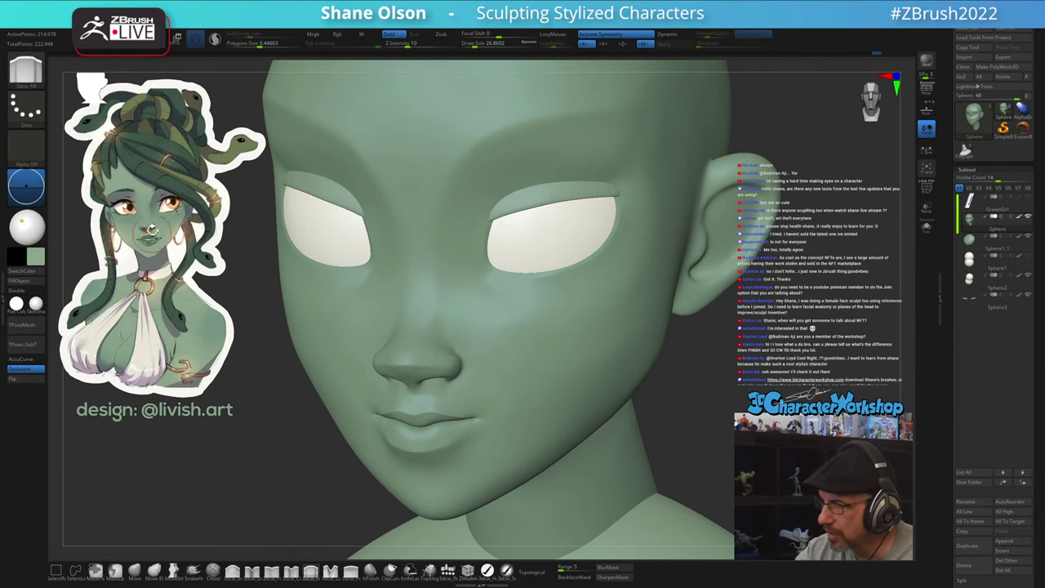
key("s")
left_click(255, 469)
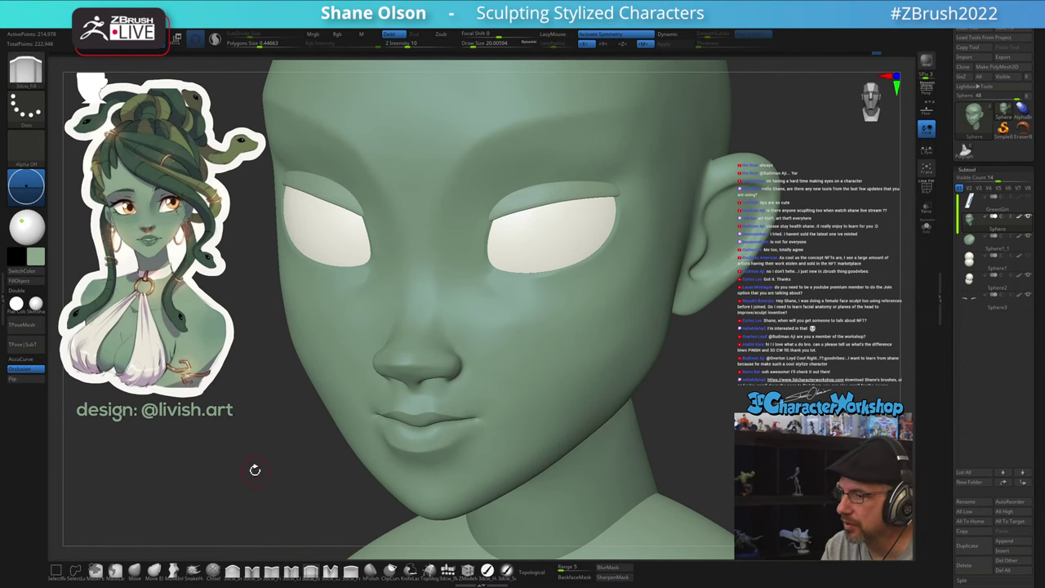
right_click_drag(471, 336, 475, 319)
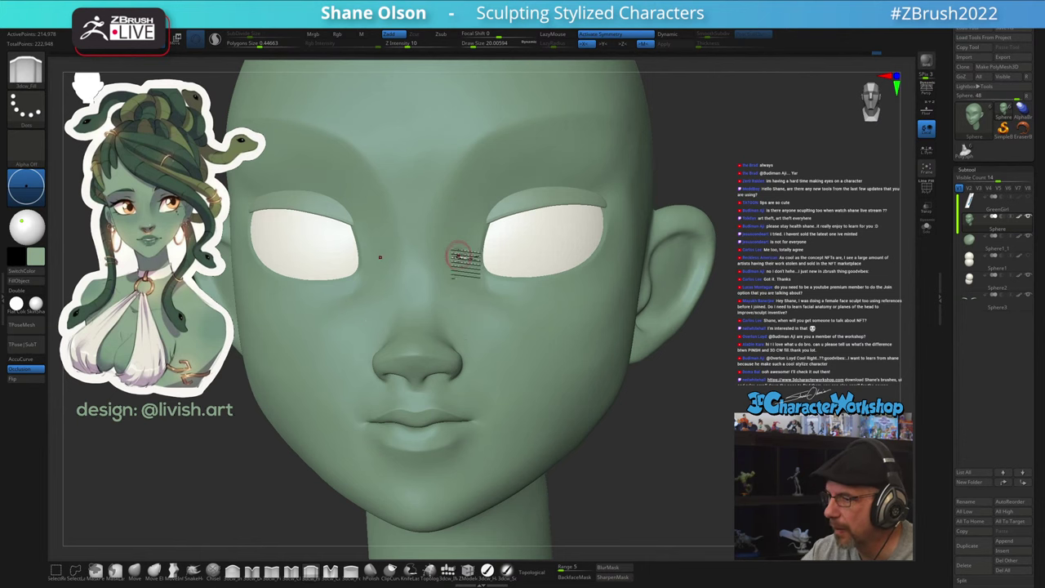
Define the brow ridge and nose bridge planes with the Pinch brush, enlarging its draw size to about 41.4
left_click(272, 575)
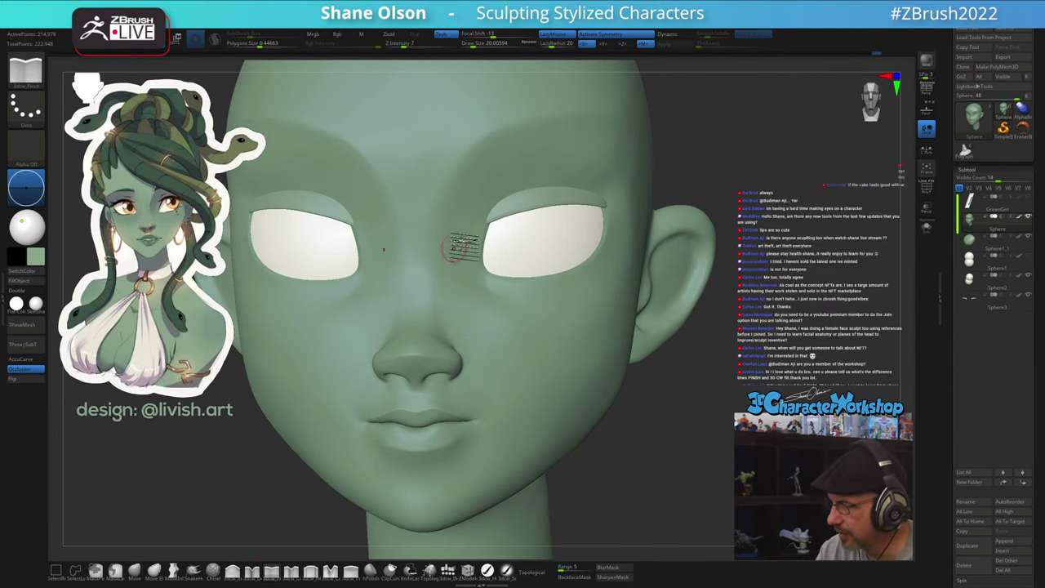
right_click_drag(462, 205, 456, 232, "alt")
key("s")
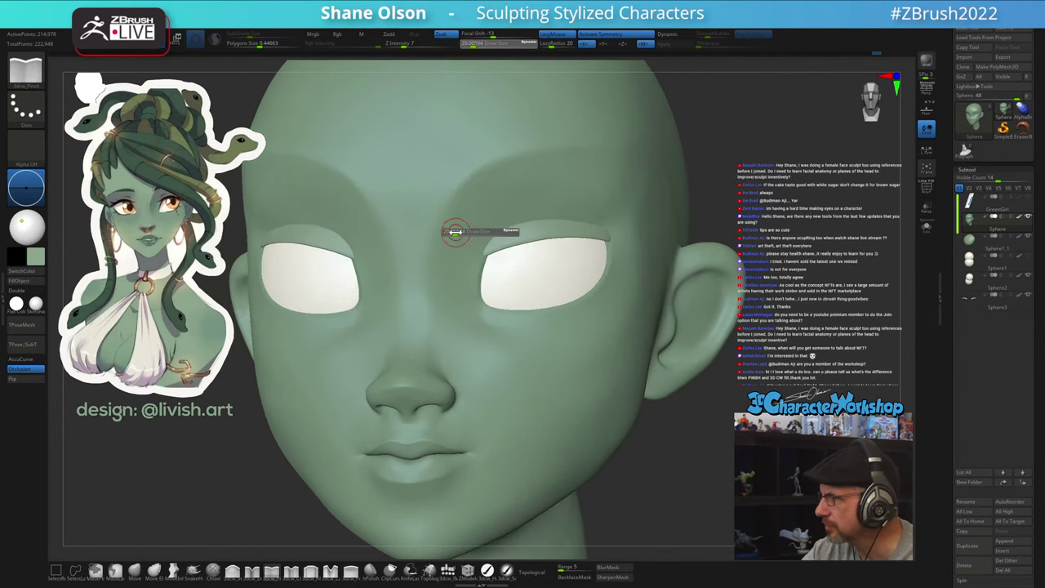
left_click_drag(459, 233, 460, 232)
mouse_move(466, 247)
right_mouse_down("alt")
mouse_move(459, 272)
mouse_move(480, 235)
right_mouse_up("alt")
right_click_drag(472, 242, 477, 398)
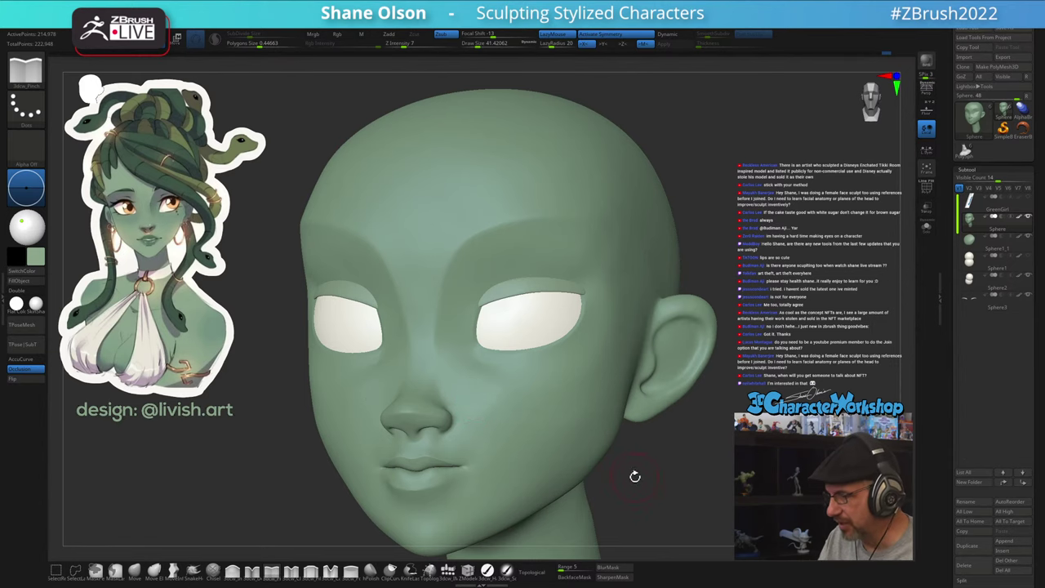
Adjust the overall head proportions with the Move brush at a draw size of about 206.9
left_click_drag(642, 469, 620, 464, "alt")
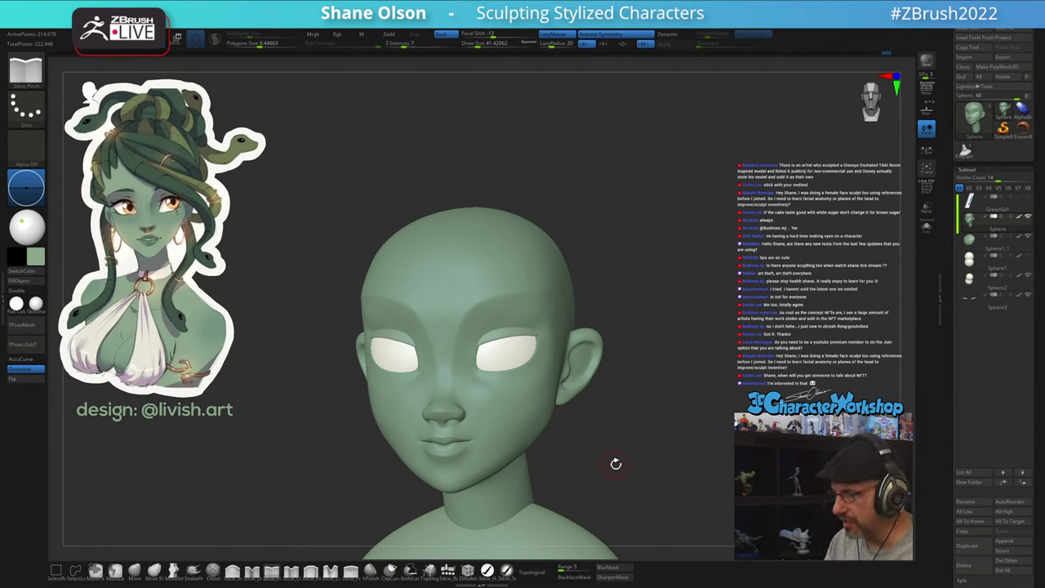
left_click_drag(594, 429, 592, 427)
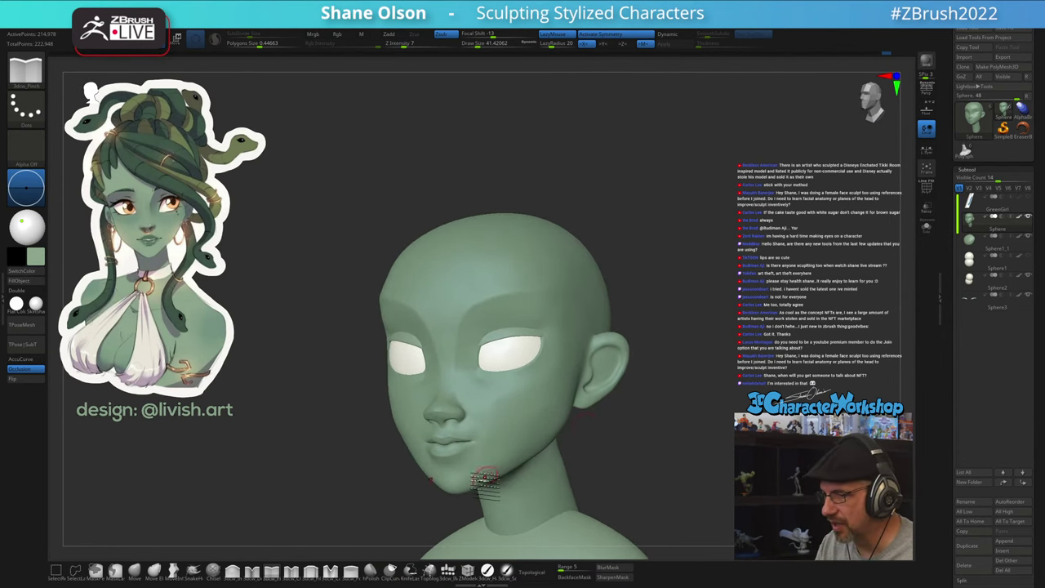
left_click(163, 574)
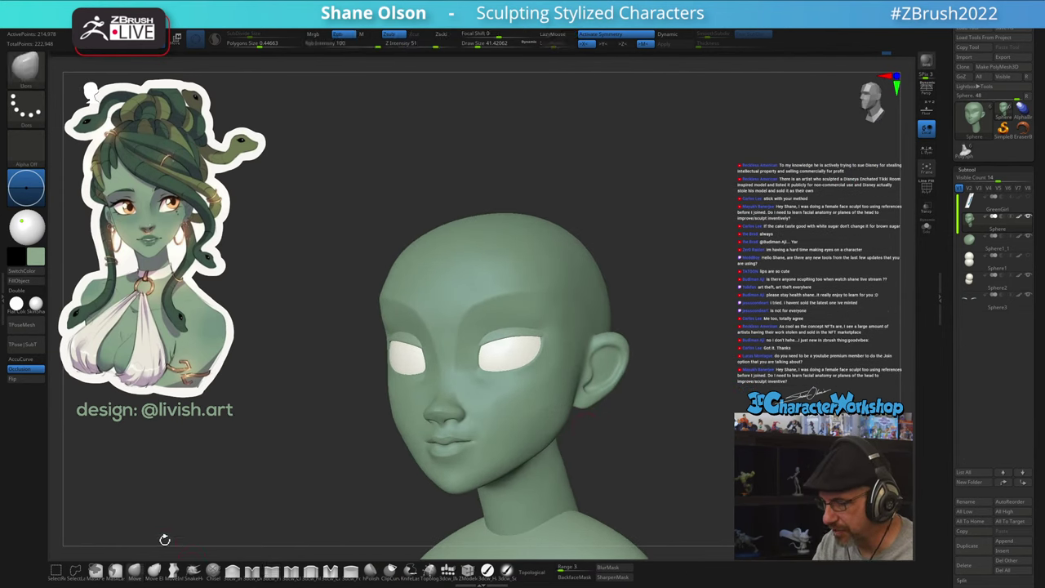
key("s")
left_click(673, 438)
mouse_move(673, 426)
left_mouse_down()
mouse_move(649, 428)
mouse_move(682, 397)
mouse_move(629, 332)
mouse_move(618, 349)
mouse_move(632, 329)
left_mouse_up()
Reduce the Move brush's draw size to about 158.1 and reshape the forehead and side of the skull
key("s")
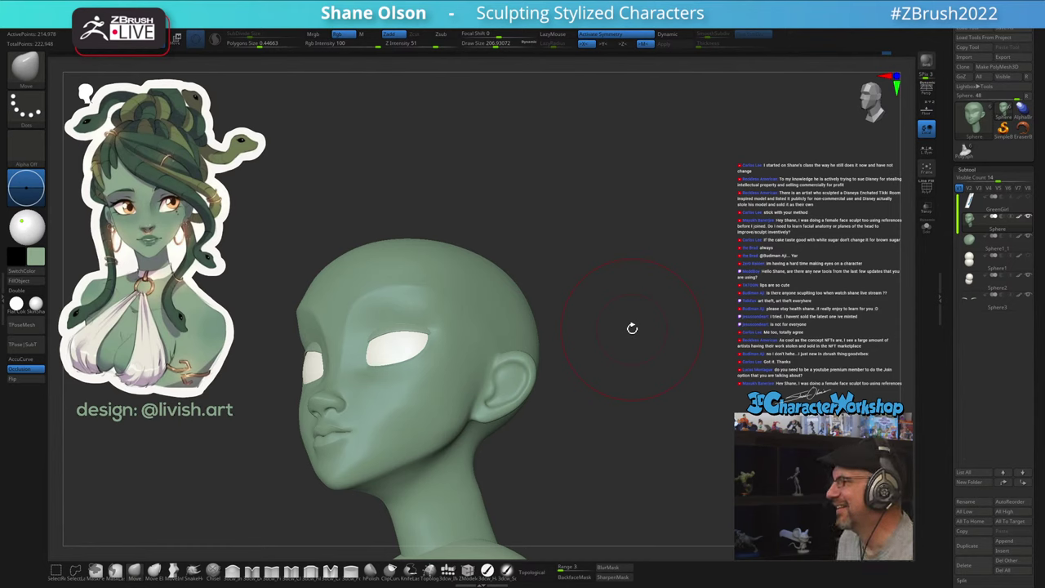
mouse_move(618, 354)
left_mouse_down()
mouse_move(628, 367)
mouse_move(688, 362)
mouse_move(674, 301)
mouse_move(651, 326)
mouse_move(670, 313)
mouse_move(668, 324)
left_mouse_up()
key("s")
left_click(665, 331)
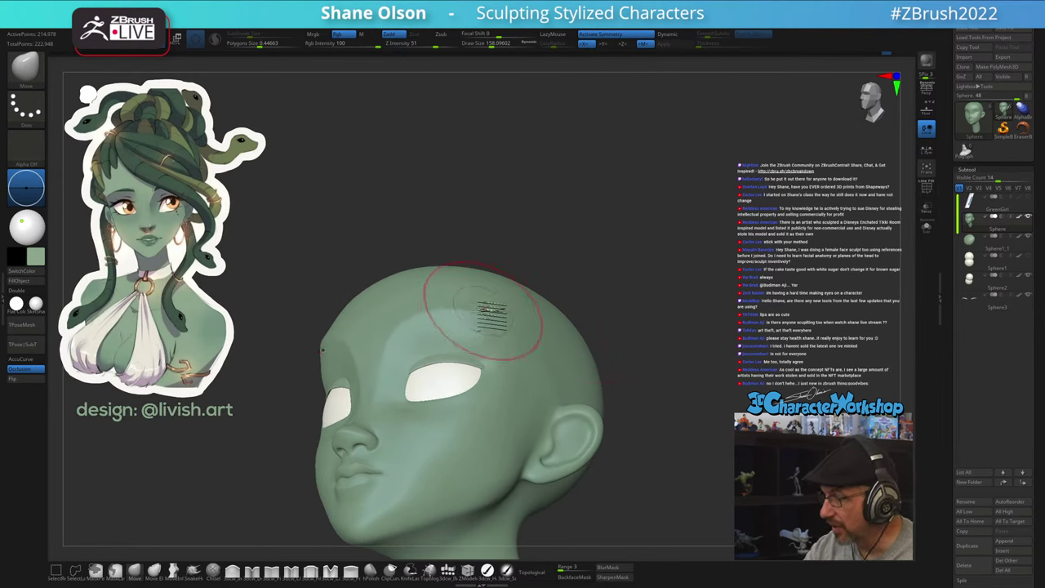
mouse_move(495, 316)
right_mouse_down()
mouse_move(501, 363)
mouse_move(514, 330)
right_mouse_up()
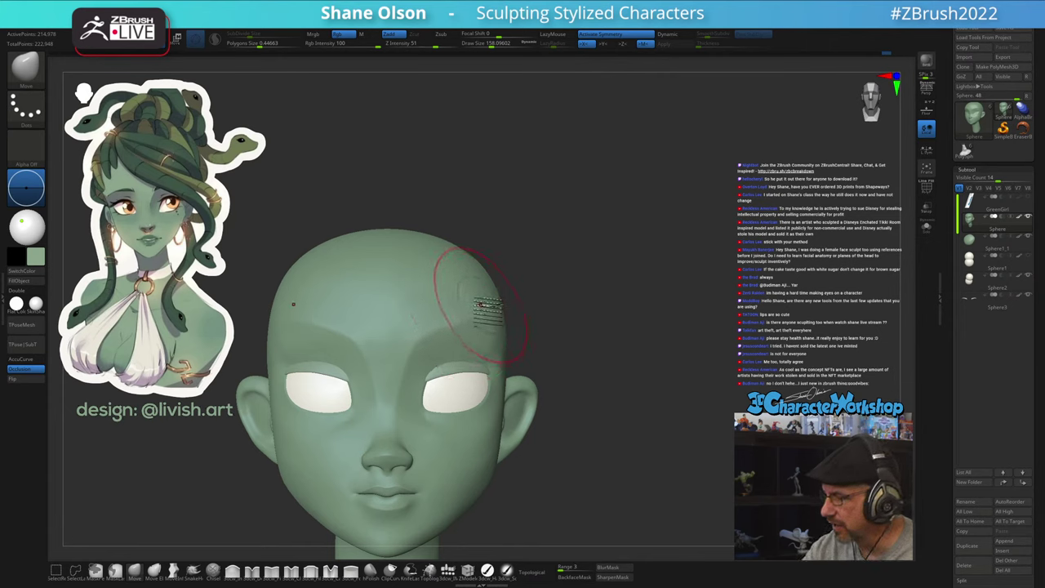
left_click_drag(571, 281, 531, 286)
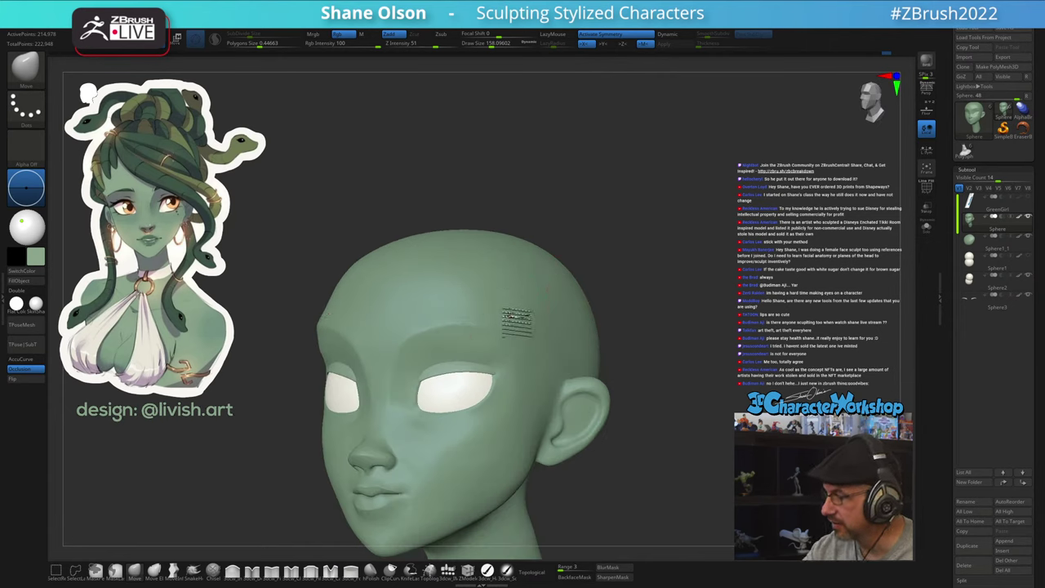
right_click_drag(522, 300, 537, 305)
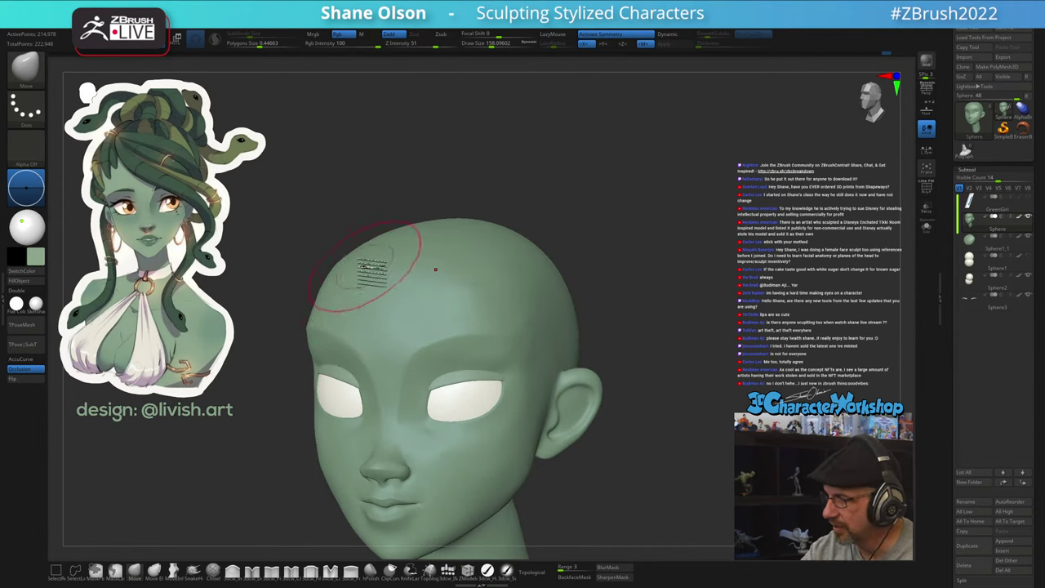
Enlarge the Move brush's draw size to about 191.6 and adjust the cranium and side contours of the head
key("s")
left_click_drag(364, 271, 366, 270)
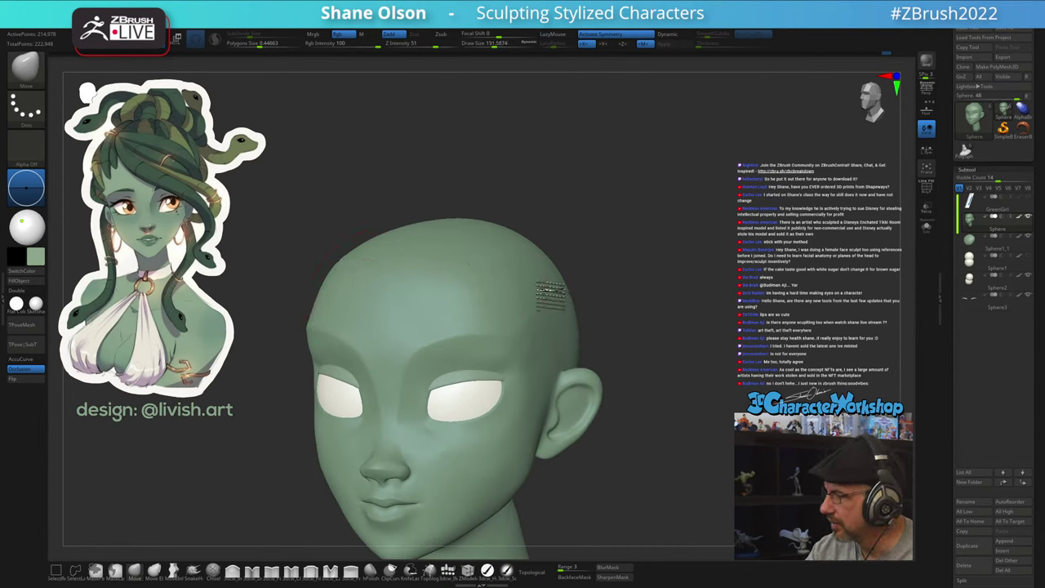
right_click_drag(567, 295, 577, 285)
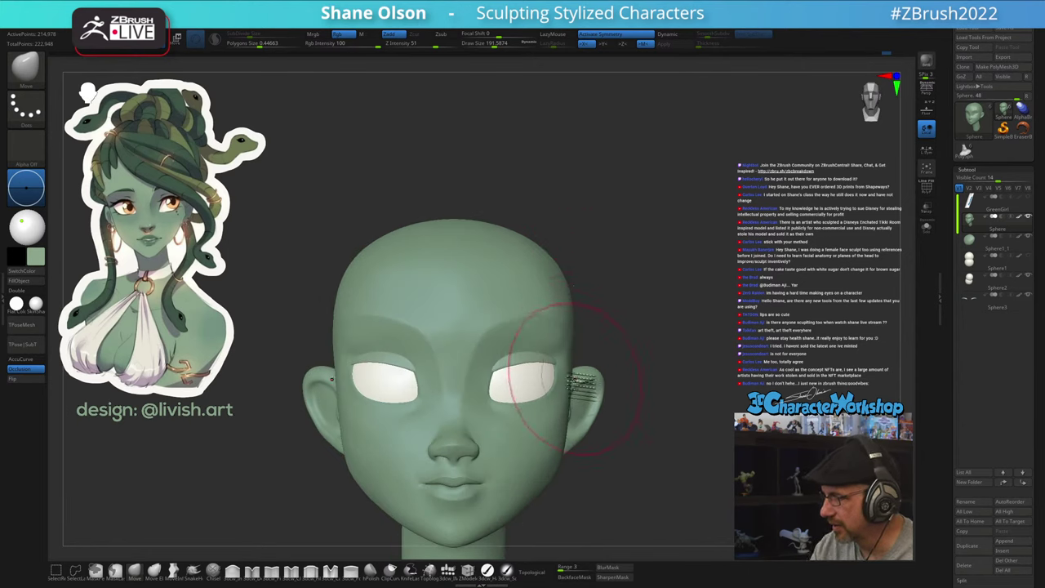
mouse_move(590, 368)
right_mouse_down()
mouse_move(566, 370)
mouse_move(579, 375)
right_mouse_up()
right_click_drag(370, 306, 370, 310, "shift")
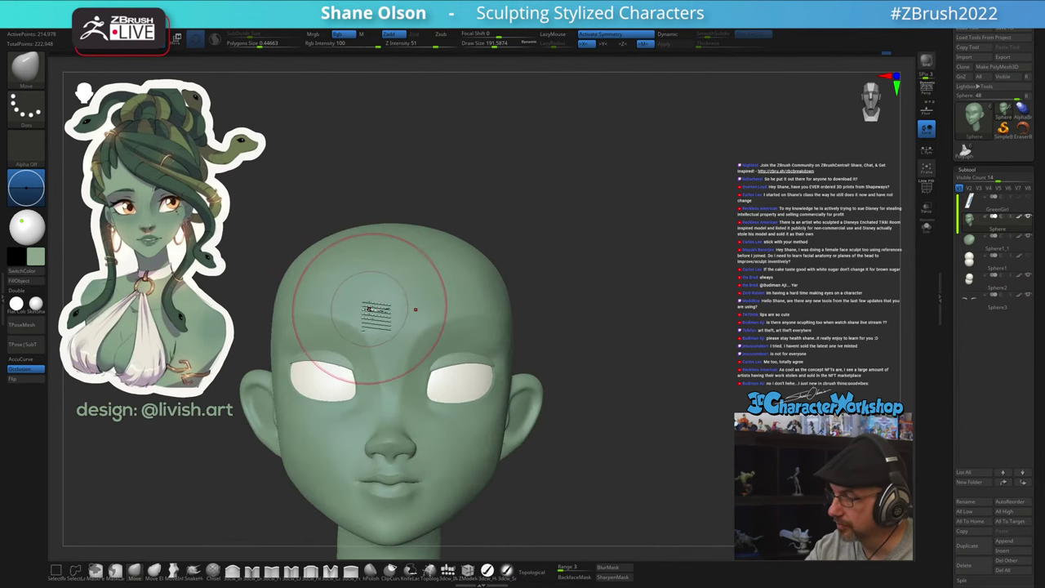
Switch to the Topology brush and reduce the draw size to about 48.6
key("s")
left_click_drag(369, 309, 362, 310)
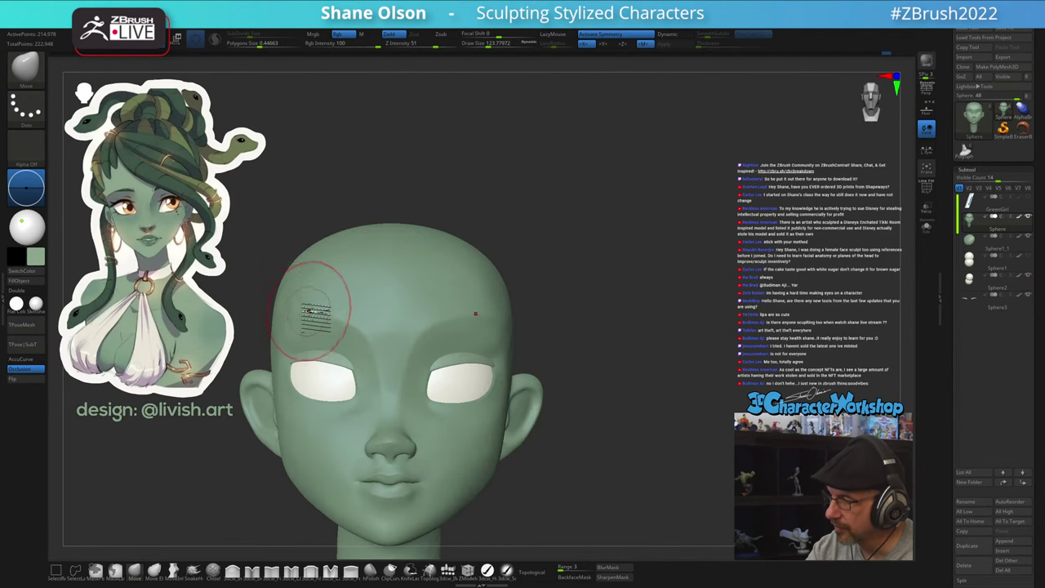
right_click_drag(552, 337, 500, 353)
right_click_drag(476, 289, 570, 516, "alt")
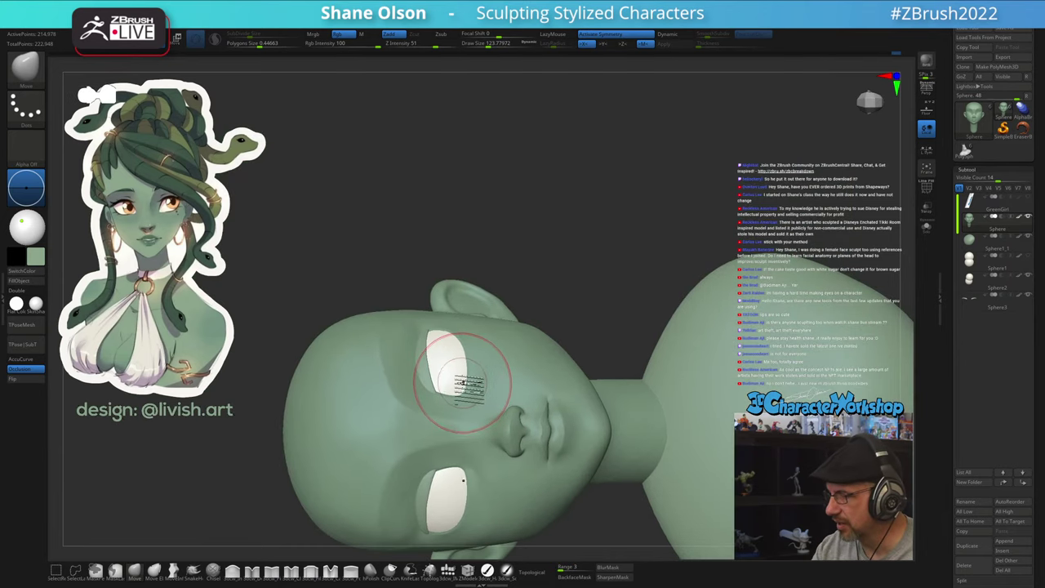
right_click_drag(463, 382, 463, 406, "ctrl")
right_click_drag(396, 523, 409, 485, "alt")
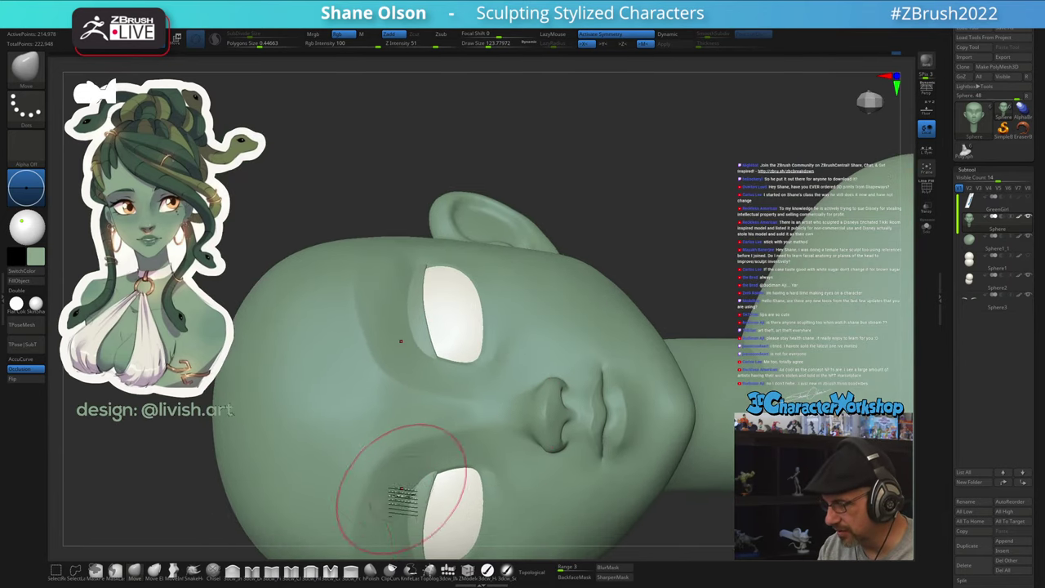
left_click(429, 571)
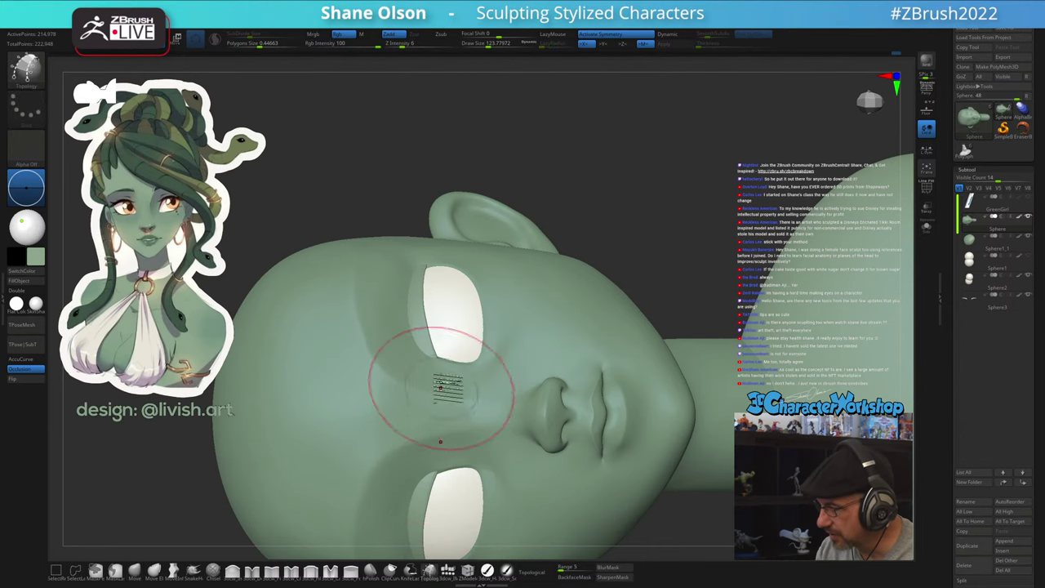
key("s")
left_click_drag(442, 354, 431, 355)
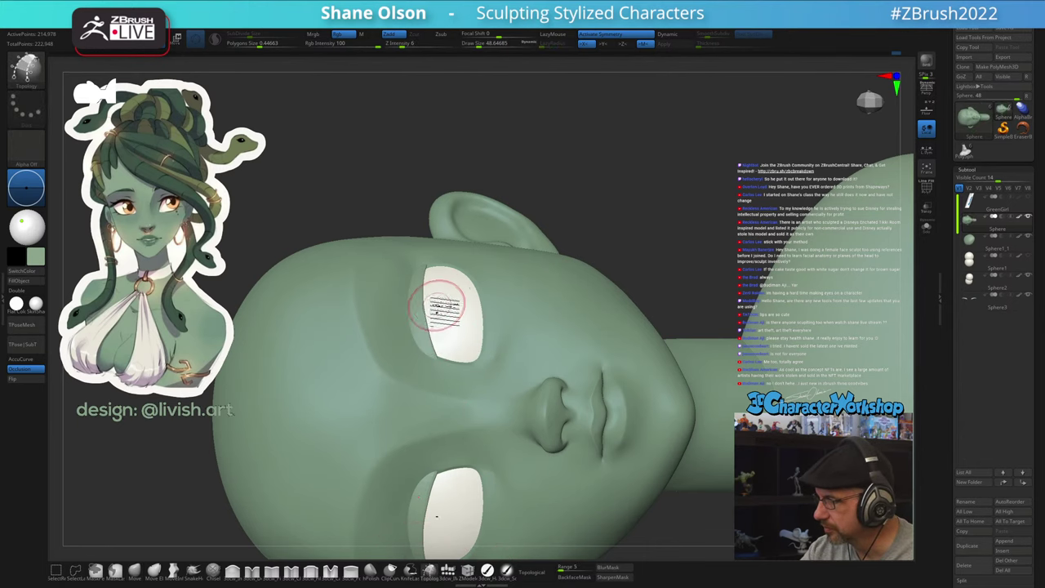
Turn on the polyframe display and make the upper eyelid subtool Sphere3 active
key("shift+f")
key("shift+f")
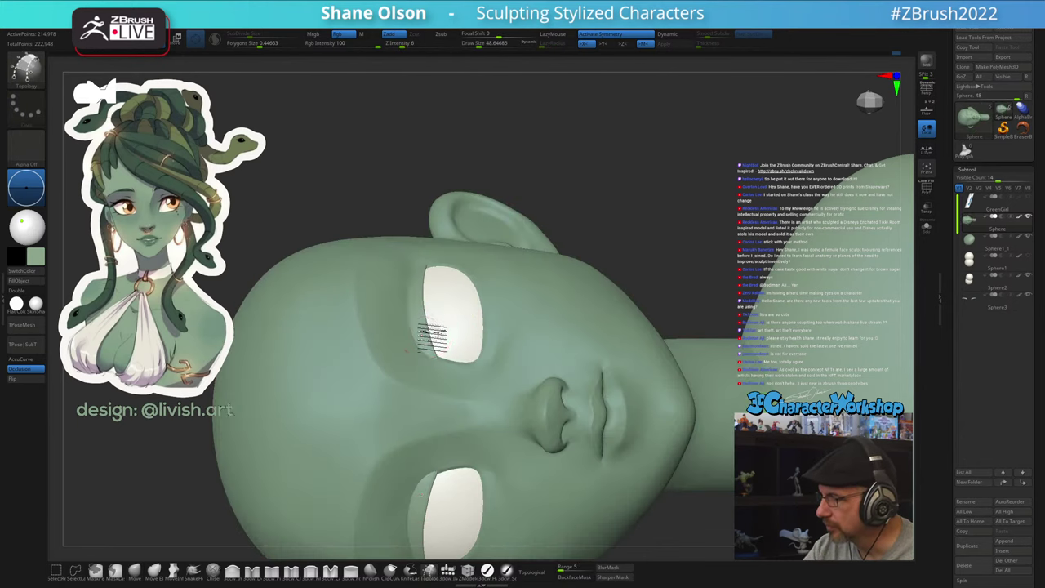
key("shift+f")
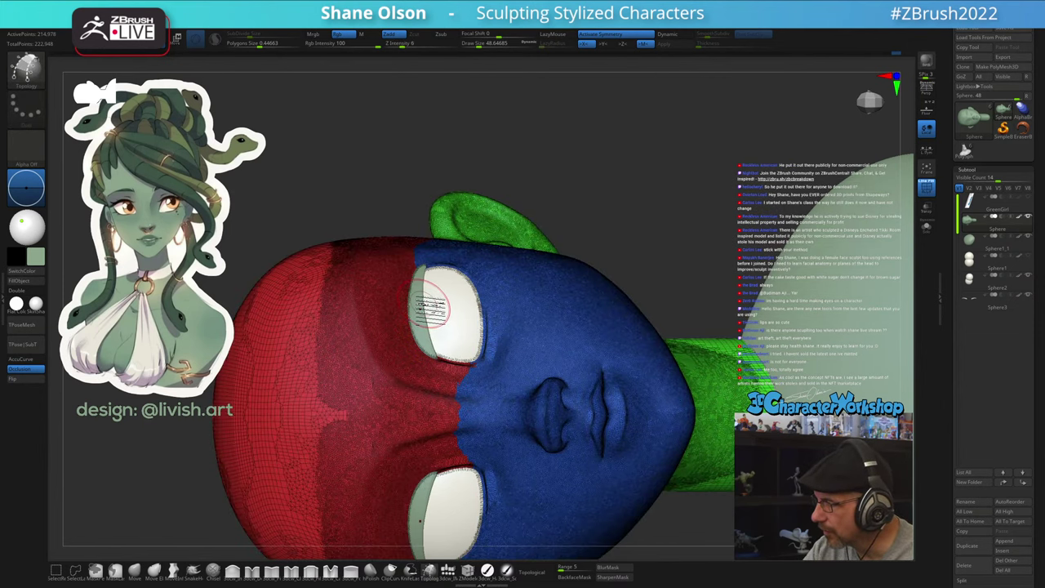
left_click(972, 302)
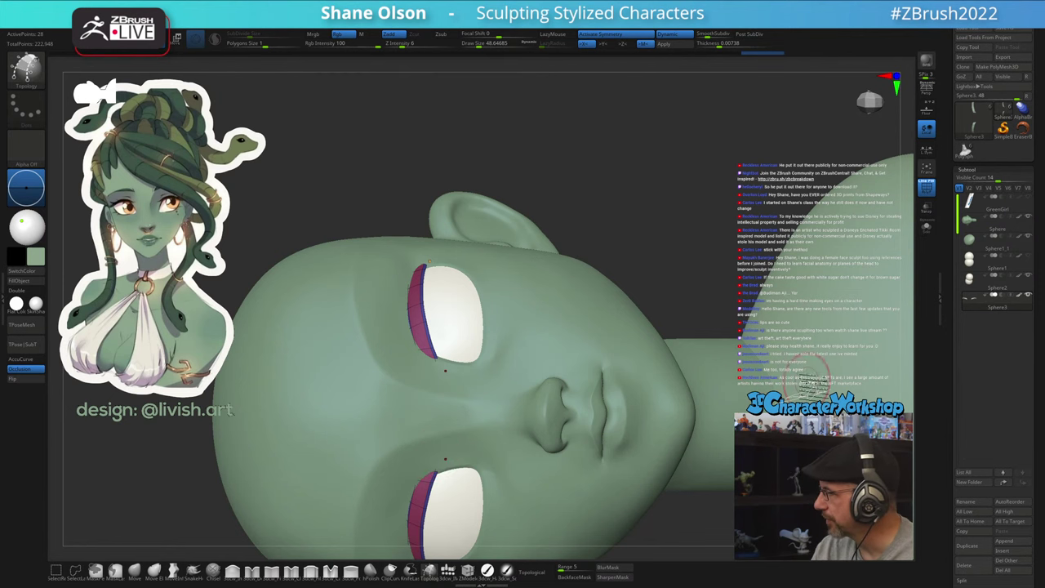
Reduce the Topology brush's draw size to about 9.4 for fine work around the eye
right_click_drag(542, 316, 535, 353, "ctrl")
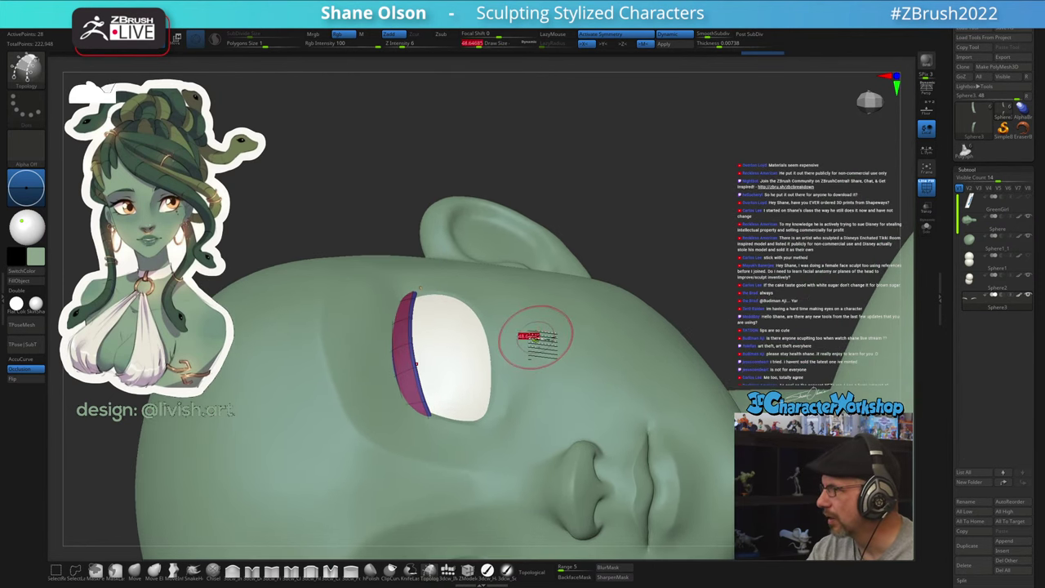
key("s")
left_click_drag(536, 338, 533, 338)
right_click_drag(536, 323, 535, 345, "ctrl")
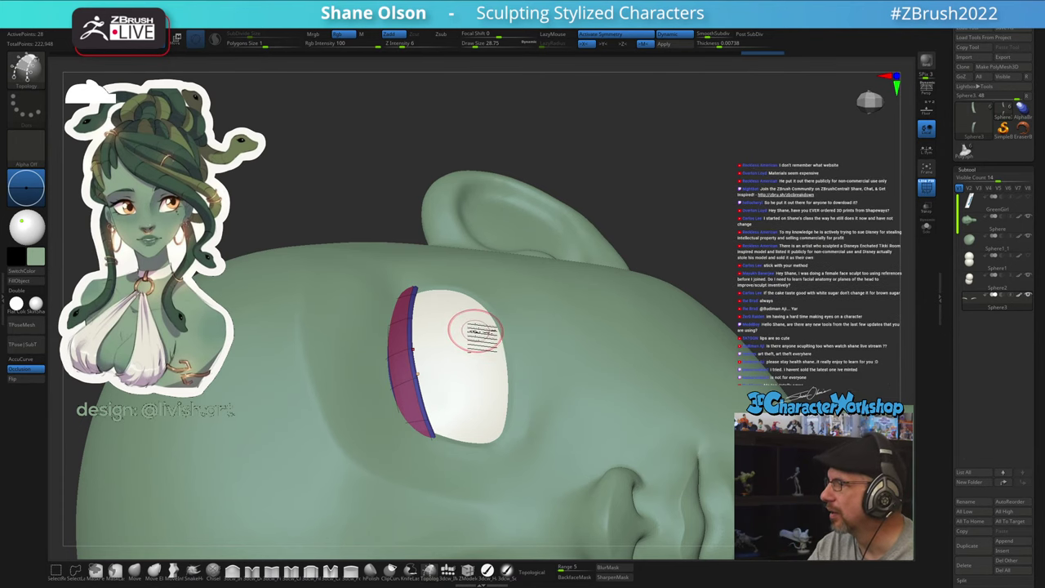
key("s")
left_click_drag(474, 346, 471, 346)
mouse_move(472, 333)
right_mouse_down("ctrl")
mouse_move(471, 349)
mouse_move(451, 318)
right_mouse_up("ctrl")
key("s")
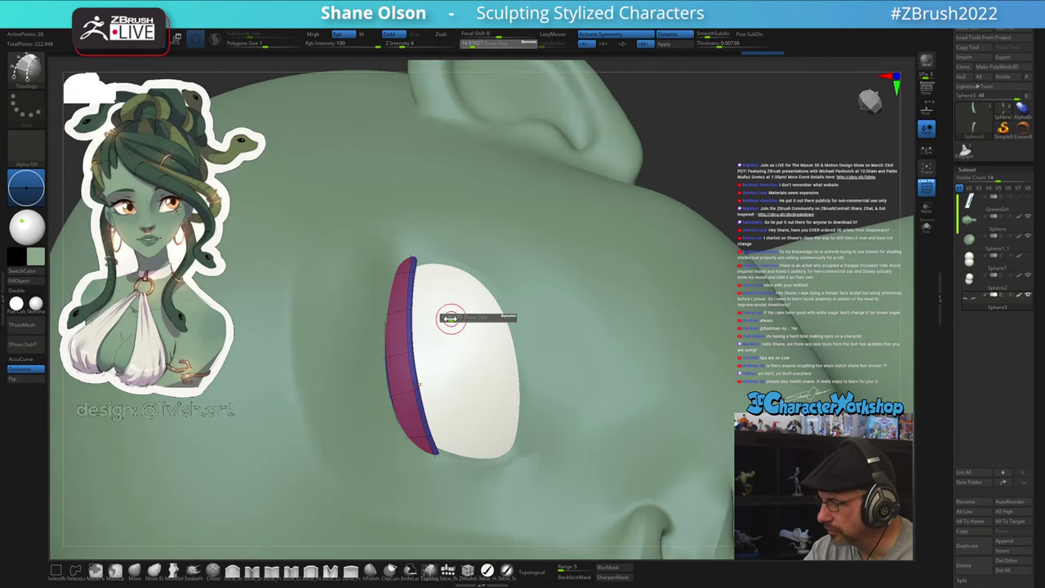
left_click_drag(451, 319, 448, 319)
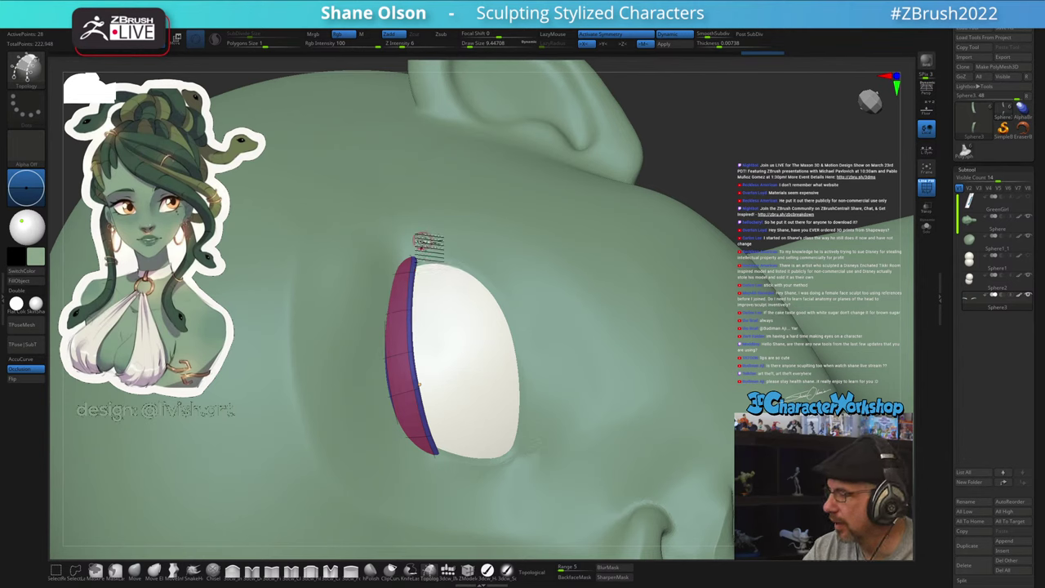
Draw two lengthwise Topology curves along the upper eyelid's lower edge and divide them into segments with crosswise curves
mouse_move(417, 248)
left_mouse_down()
mouse_move(413, 358)
mouse_move(441, 472)
left_mouse_up()
mouse_move(412, 233)
left_mouse_down()
mouse_move(414, 413)
mouse_move(440, 489)
mouse_move(457, 465)
left_mouse_up()
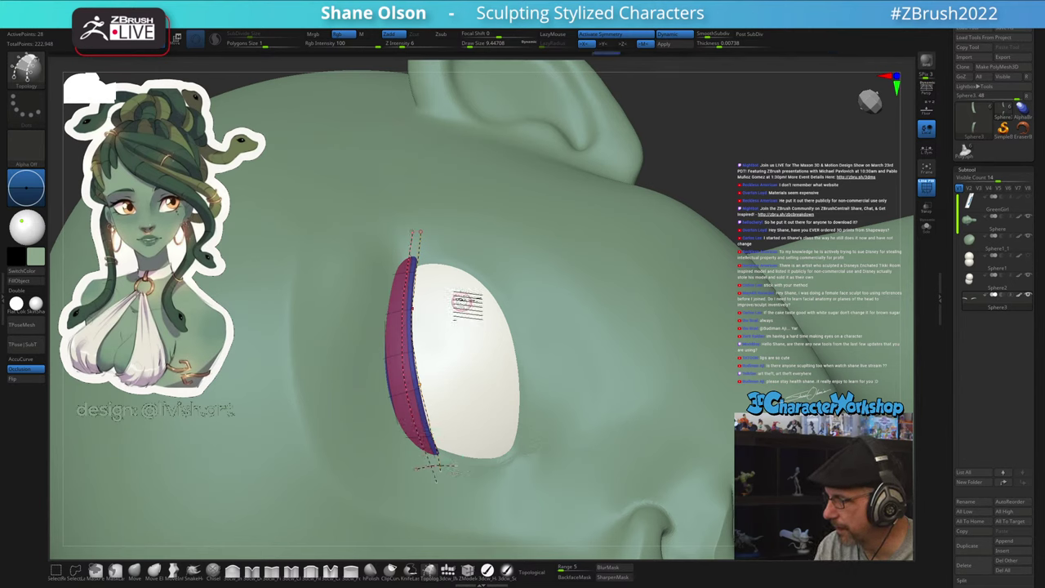
left_click_drag(398, 238, 449, 240)
left_click_drag(379, 354, 428, 345)
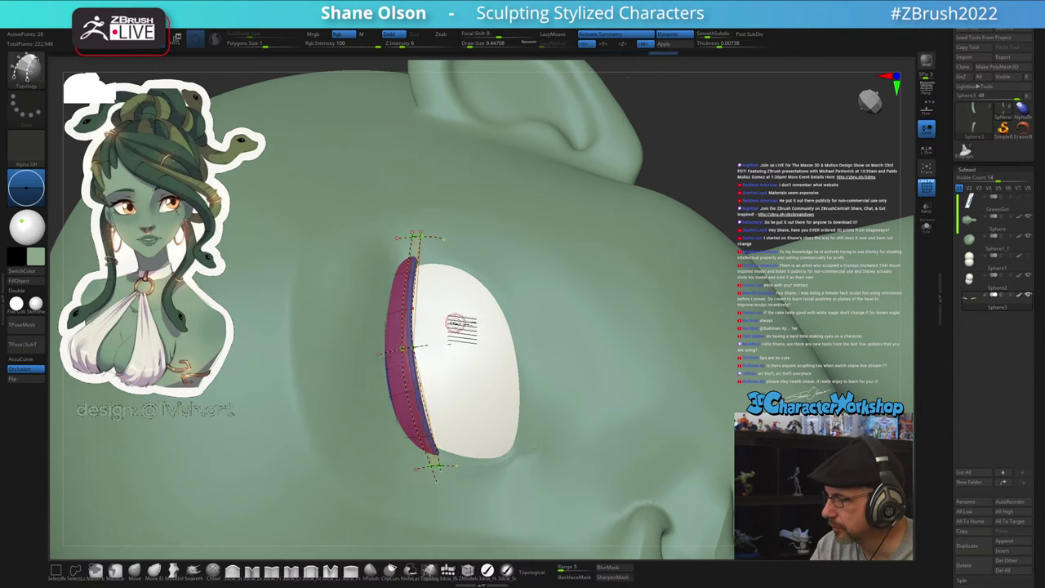
left_click_drag(382, 312, 430, 307)
left_click_drag(392, 264, 445, 265)
left_click_drag(383, 400, 449, 380)
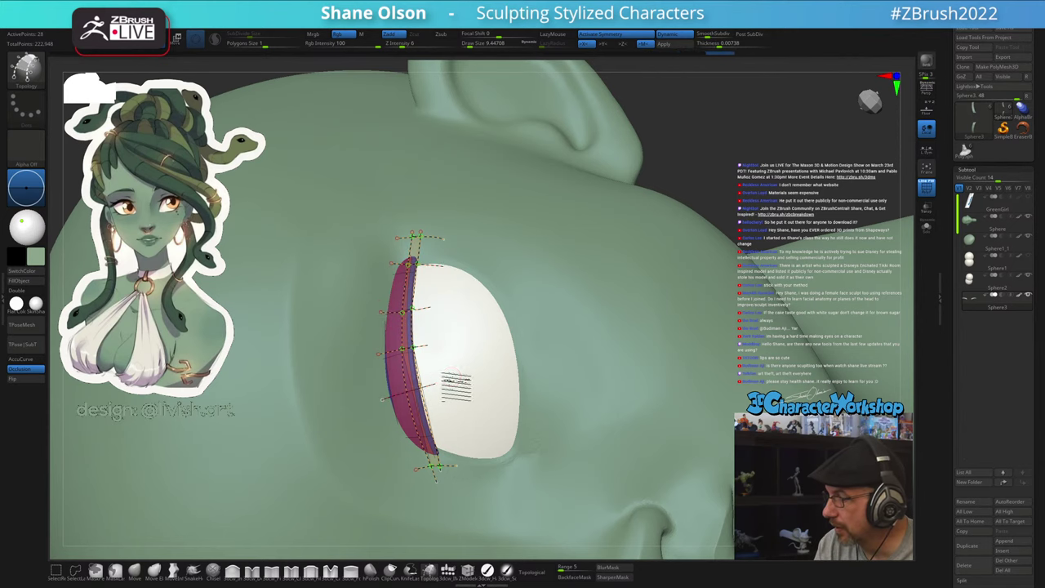
left_click_drag(396, 440, 455, 428)
Trim the overhanging curve ends and generate the eyelid-edge strip with the draw size set to 1
left_click_drag(561, 320, 578, 377, "alt")
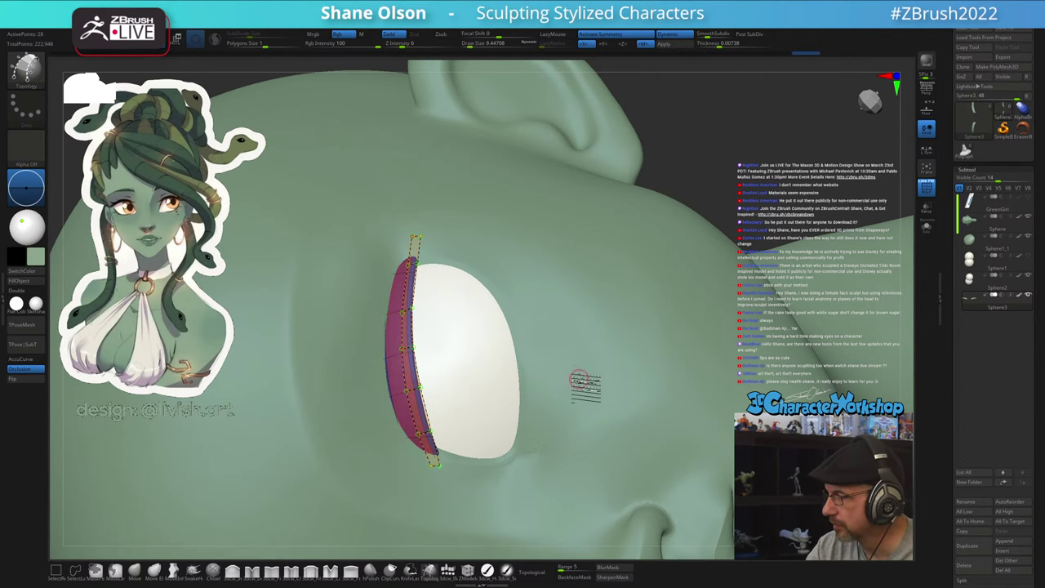
mouse_move(578, 399)
right_mouse_down()
mouse_move(568, 406)
mouse_move(594, 393)
right_mouse_up()
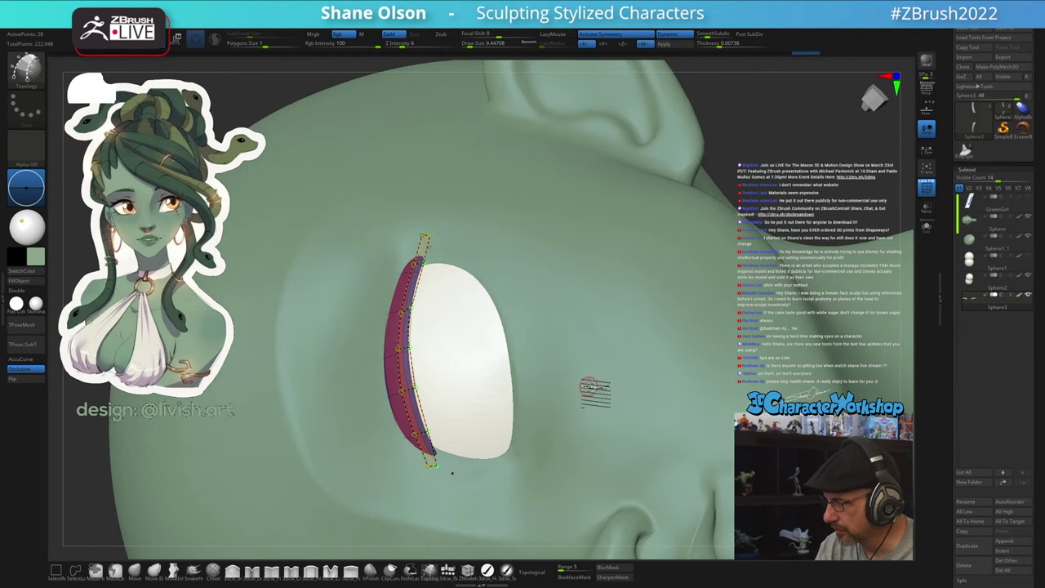
key("s")
left_click_drag(588, 390, 572, 397)
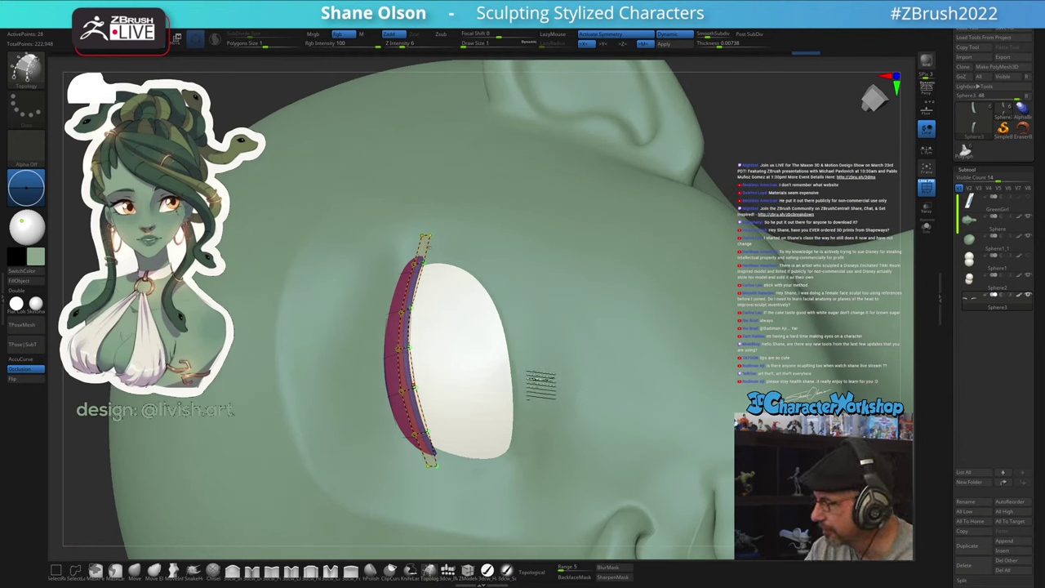
left_click(540, 385)
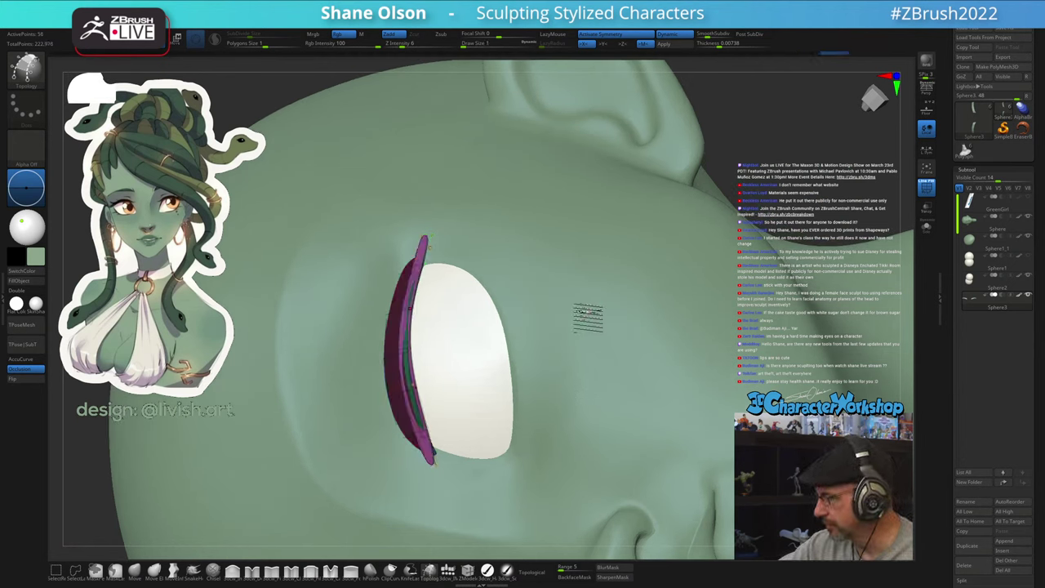
Split the new strip from the eyelid with Split Unmasked Points and make the resulting subtool active
key("space")
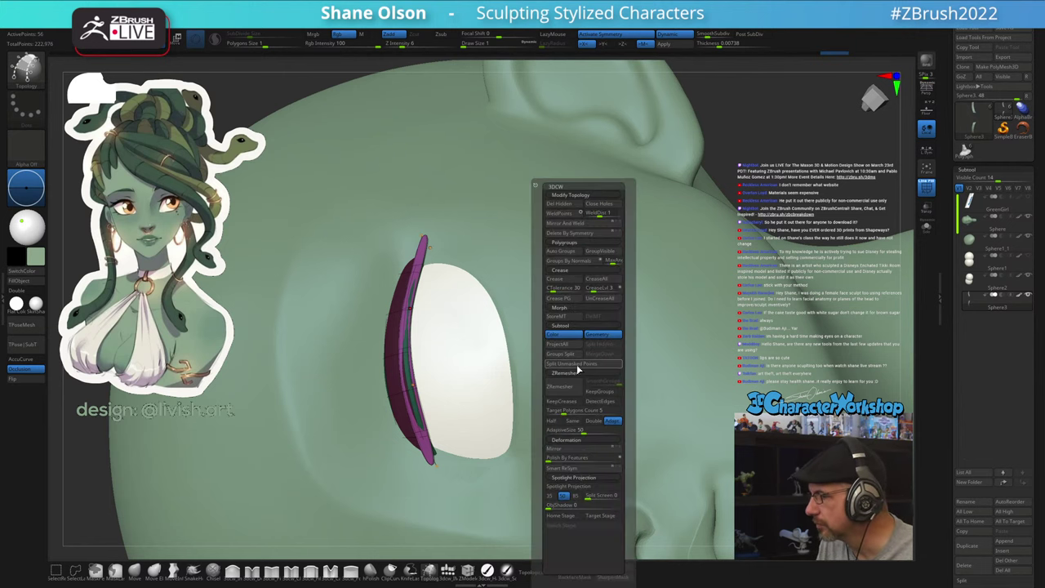
left_click(577, 366)
left_click_drag(786, 192, 718, 165, "alt")
key("Down")
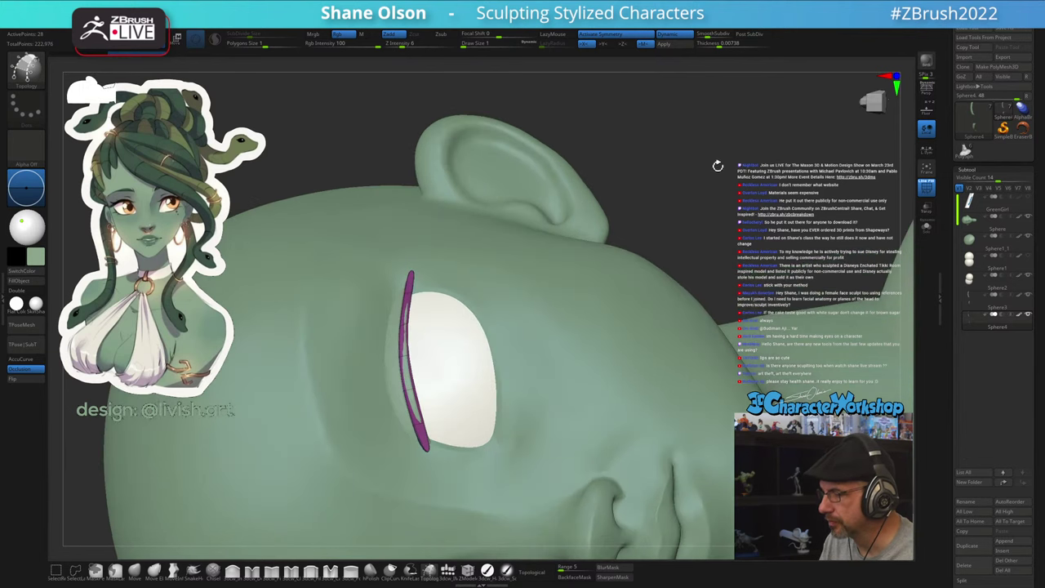
Remove all creases from the separated eyelid-edge strip
key("space")
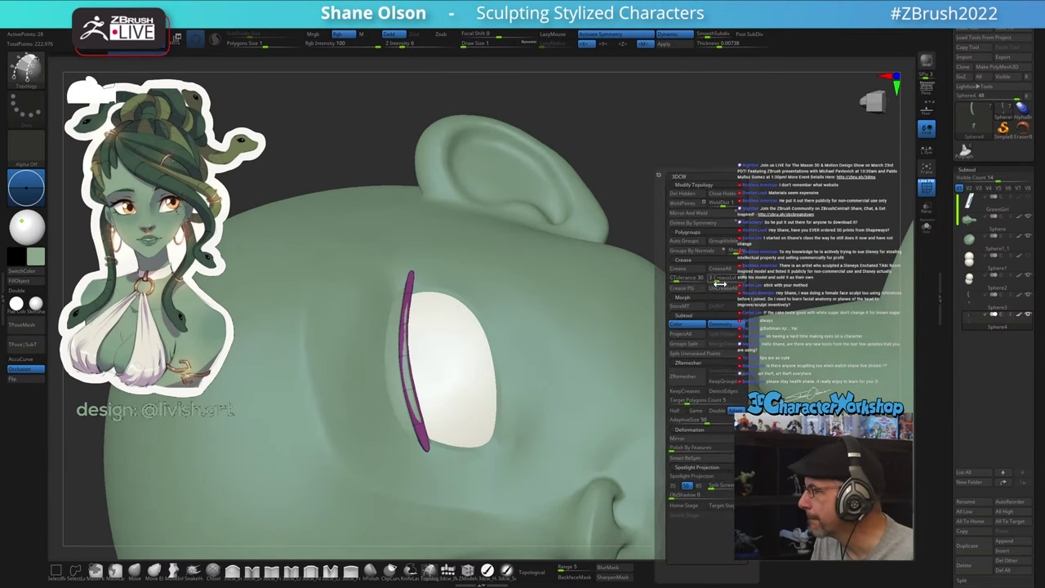
left_click(725, 290)
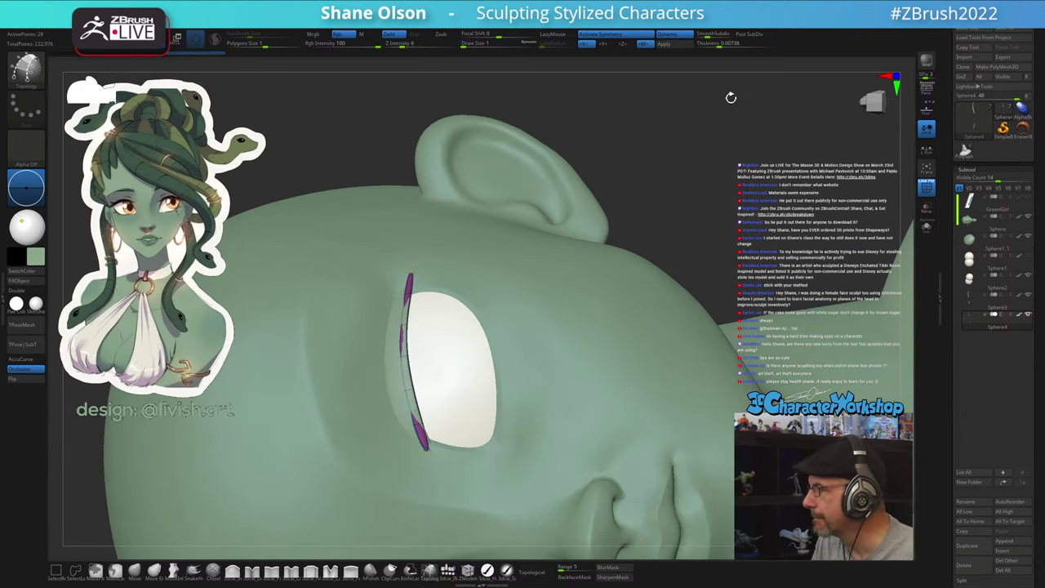
left_click_drag(712, 143, 739, 120)
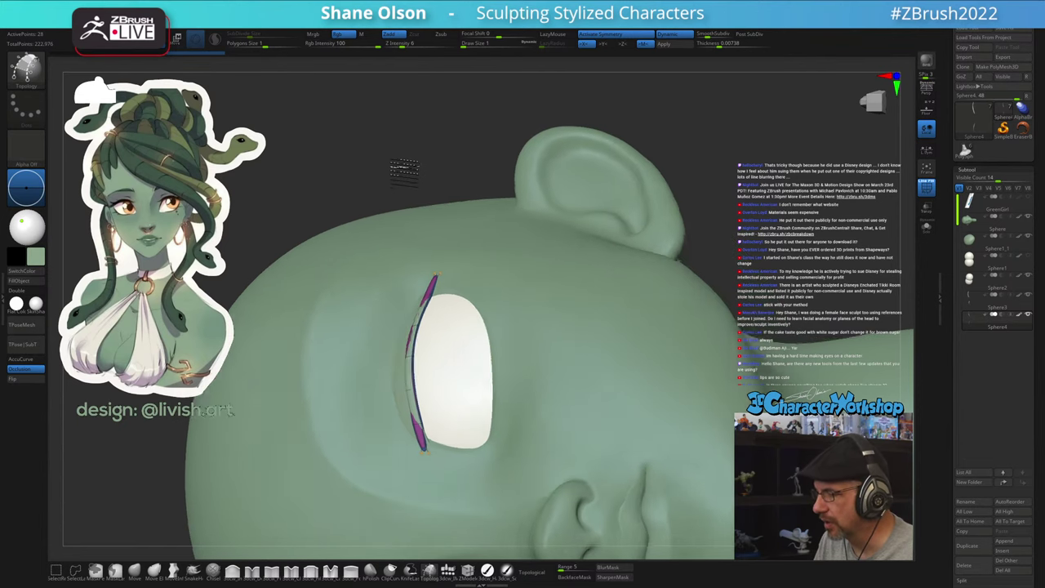
left_click_drag(401, 168, 556, 204)
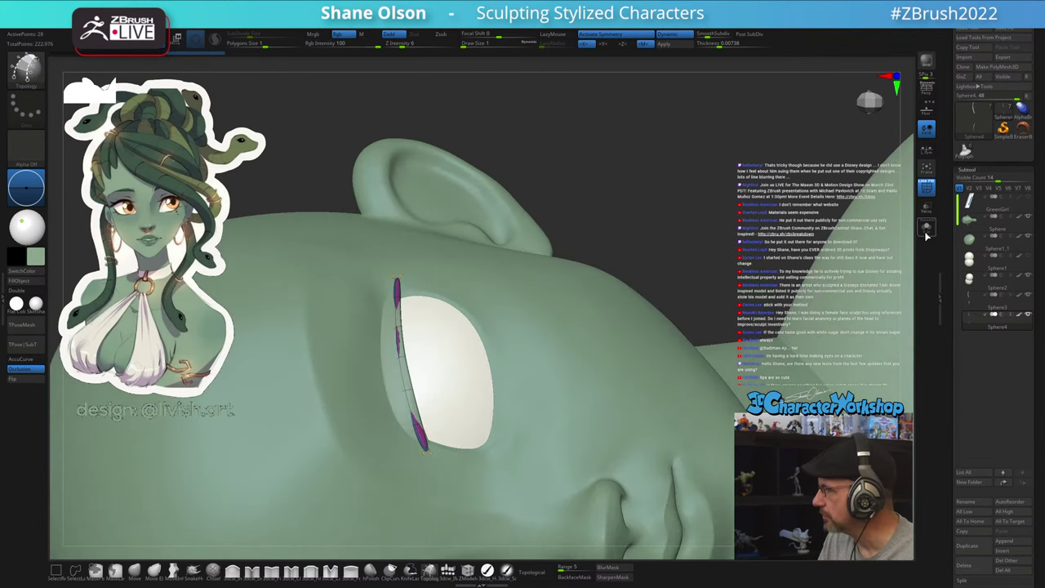
Isolate the eyelid-edge strip in Solo mode and turn on its double-sided display
left_click(927, 232)
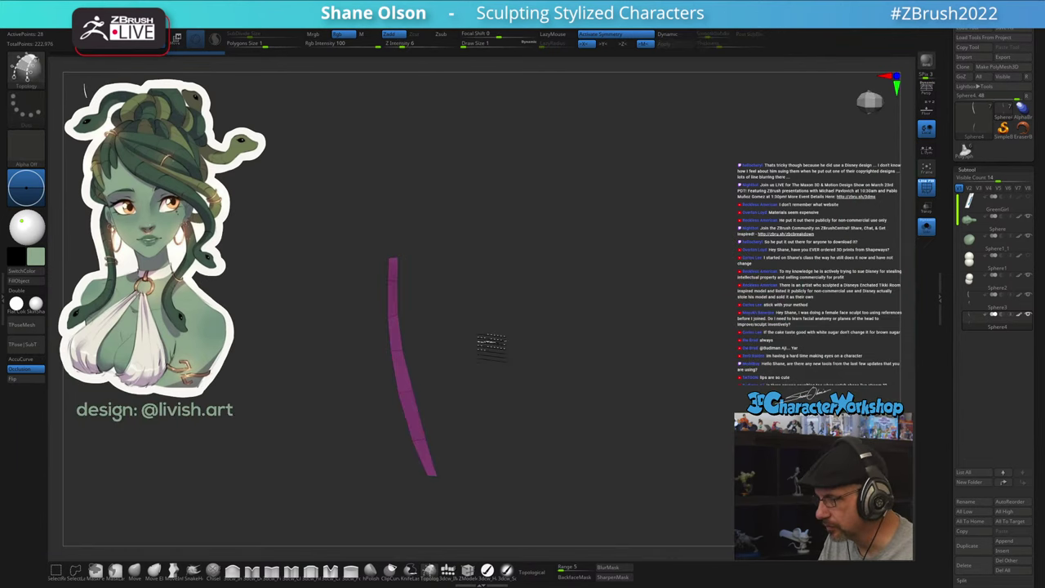
left_click_drag(492, 345, 606, 353)
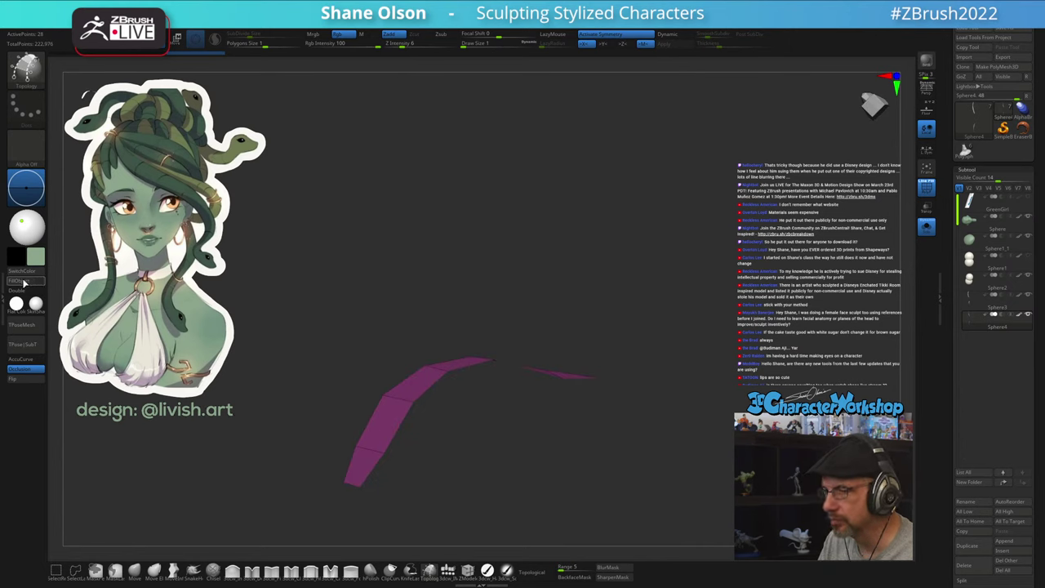
left_click(18, 291)
left_click_drag(483, 232, 539, 212, "alt")
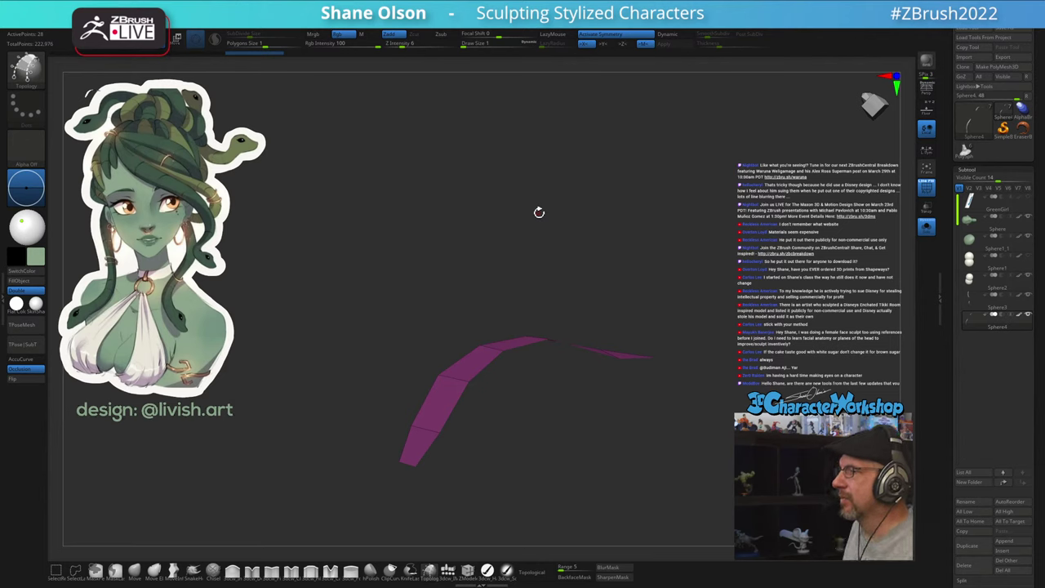
mouse_move(537, 424)
left_mouse_down()
mouse_move(515, 403)
mouse_move(551, 382)
left_mouse_up()
Switch to the Move brush and set its draw size to about 7.5
left_click(140, 574)
mouse_move(560, 337)
left_mouse_down("alt")
mouse_move(573, 354)
mouse_move(556, 385)
left_mouse_up("alt")
key("s")
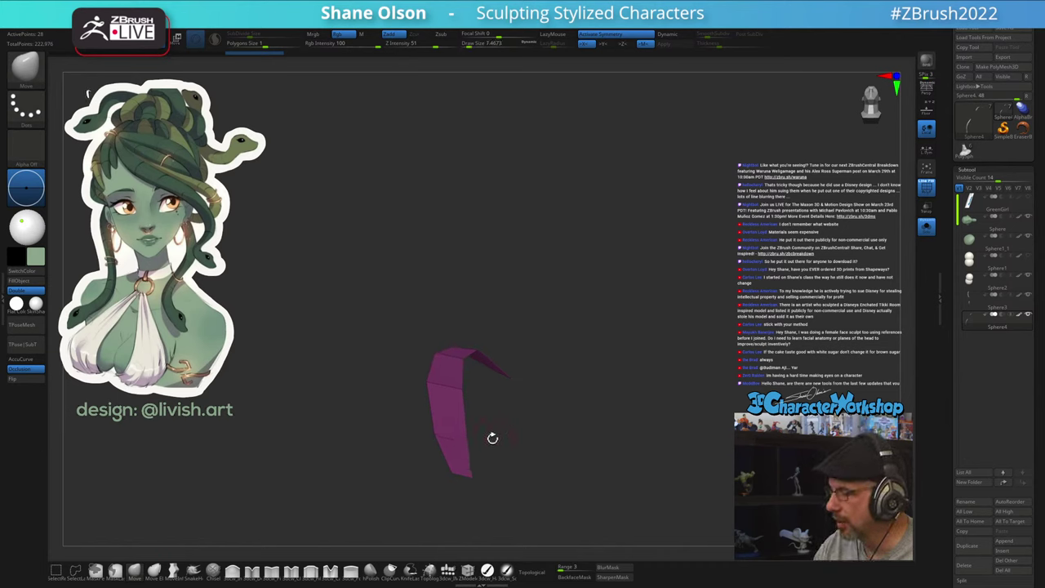
mouse_move(480, 472)
left_mouse_down()
mouse_move(495, 466)
mouse_move(534, 319)
mouse_move(536, 220)
mouse_move(522, 155)
mouse_move(385, 355)
mouse_move(426, 368)
left_mouse_up()
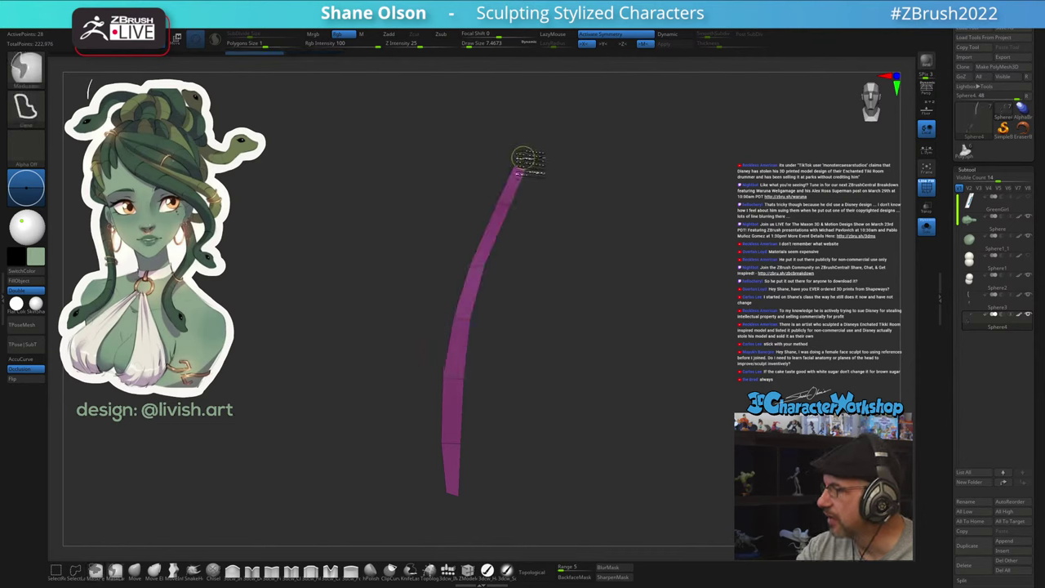
Lasso-mask the strip along the full length of one long edge
mouse_move(523, 161)
left_mouse_down("ctrl")
mouse_move(487, 172)
mouse_move(398, 535)
left_mouse_up("ctrl")
mouse_move(455, 514)
left_mouse_down("ctrl")
mouse_move(474, 296)
mouse_move(525, 163)
left_mouse_up("ctrl")
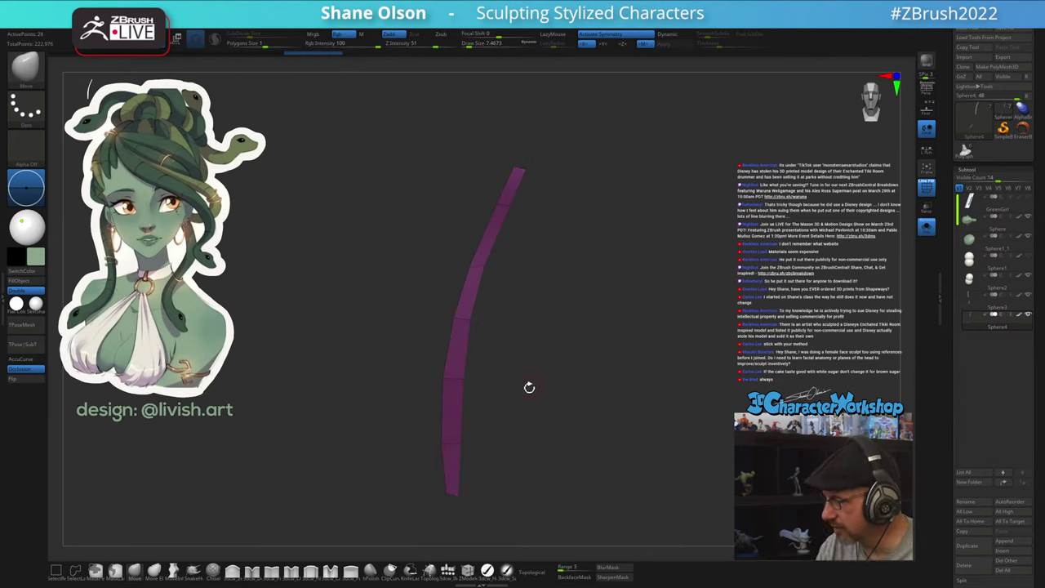
mouse_move(529, 387)
left_mouse_down()
mouse_move(531, 363)
mouse_move(535, 396)
left_mouse_up()
Center the gizmo on the eyelid-edge strip, reset its orientation and shift the unmasked long edge slightly
key("w")
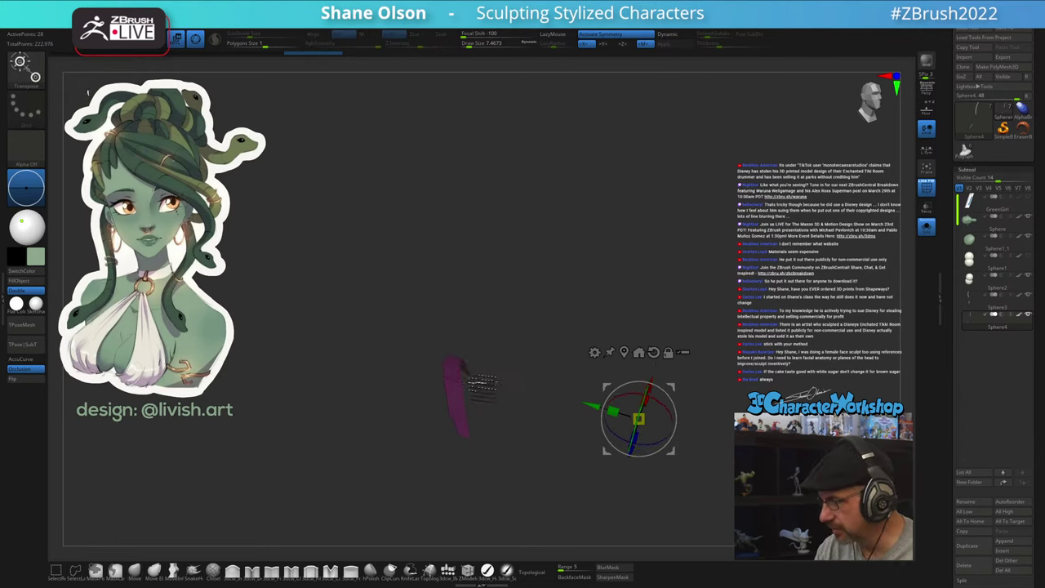
left_click(463, 385, "alt")
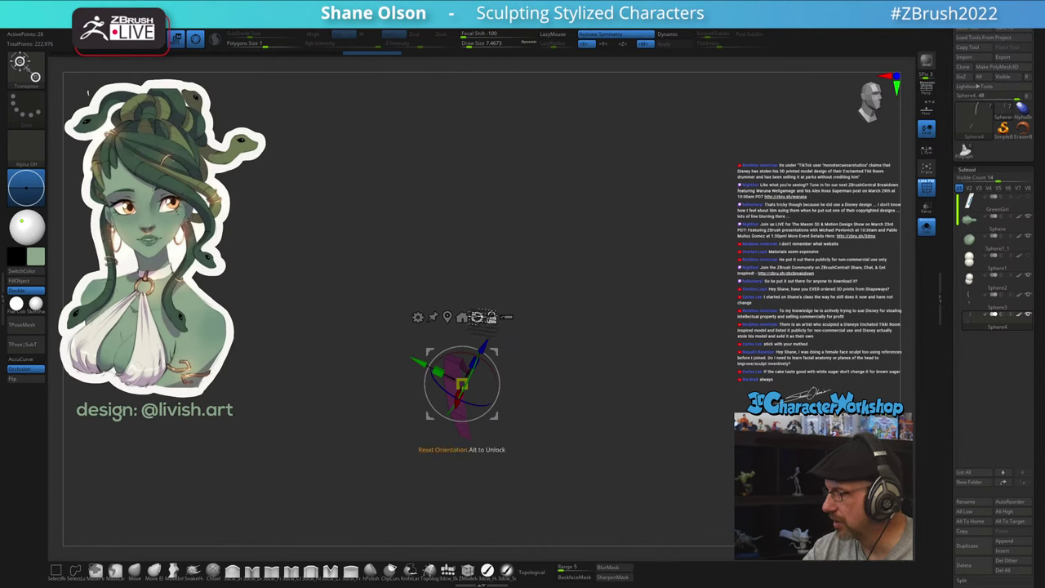
left_click(478, 316, "alt")
left_click_drag(495, 351, 484, 325)
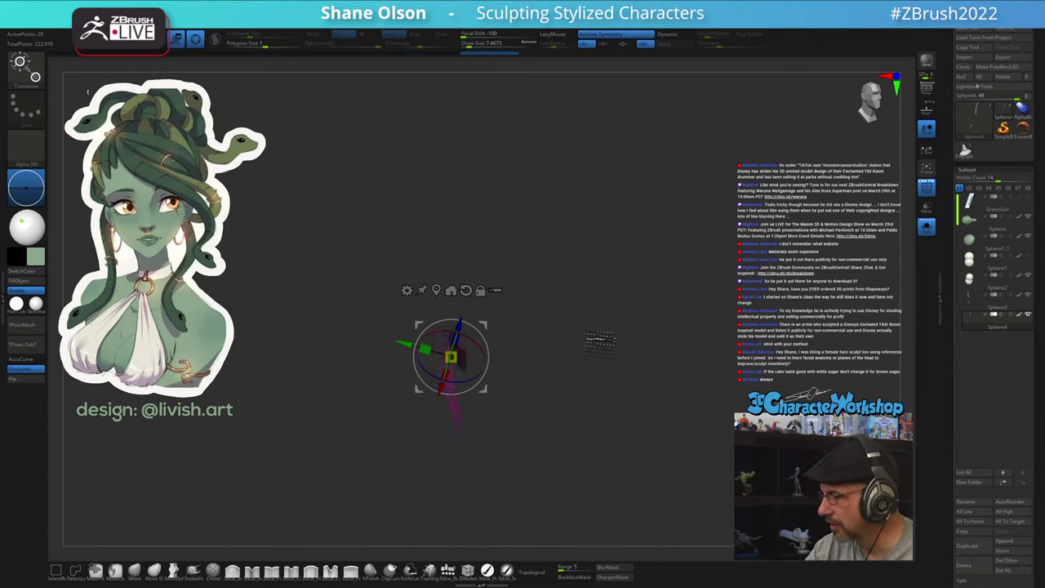
left_click_drag(588, 336, 556, 363)
left_click_drag(554, 436, 547, 420)
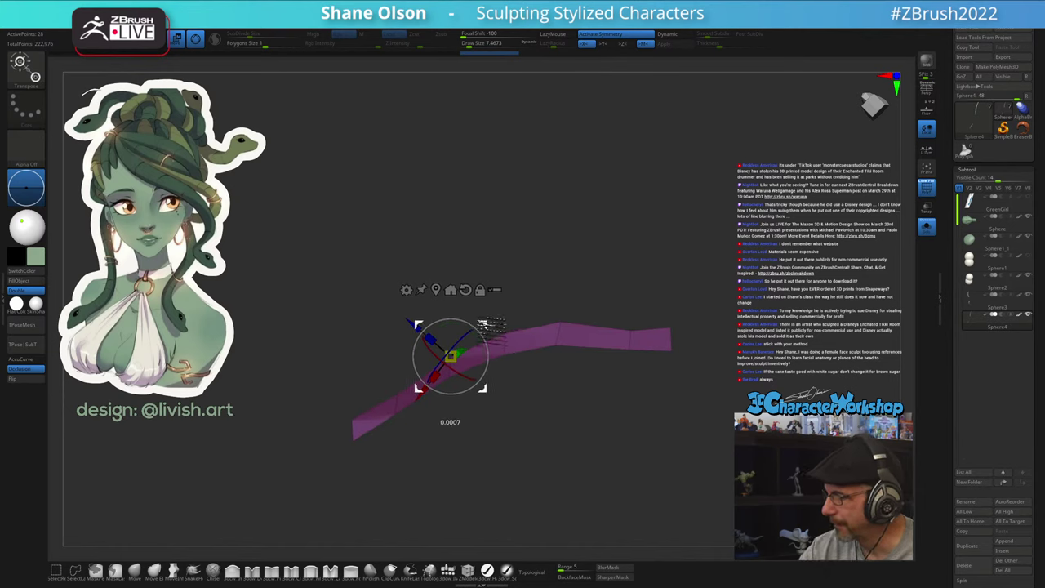
left_click_drag(483, 324, 480, 325)
Preview the strip with Dynamic Subdivision from several angles and undo the last edit on it
left_click_drag(544, 401, 487, 458)
key("d")
key("q")
left_click_drag(627, 280, 543, 418)
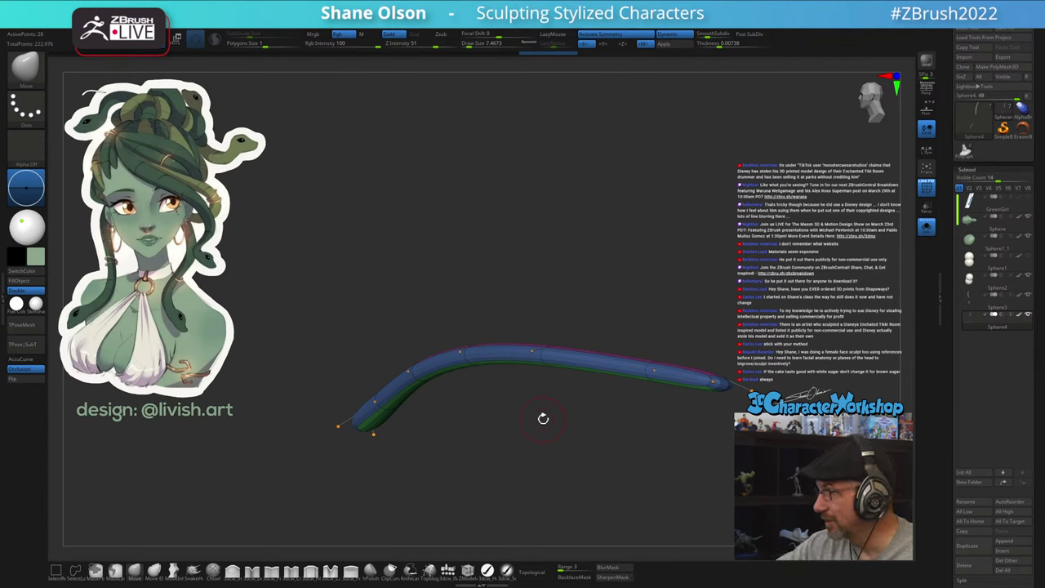
left_click_drag(434, 280, 583, 234)
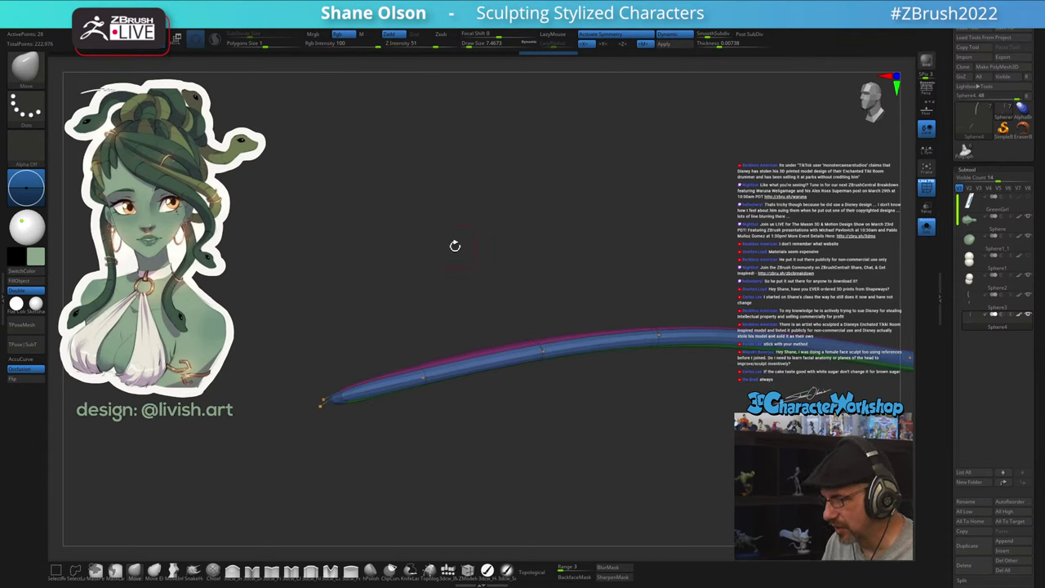
key("shift+d")
left_click_drag(457, 261, 447, 508)
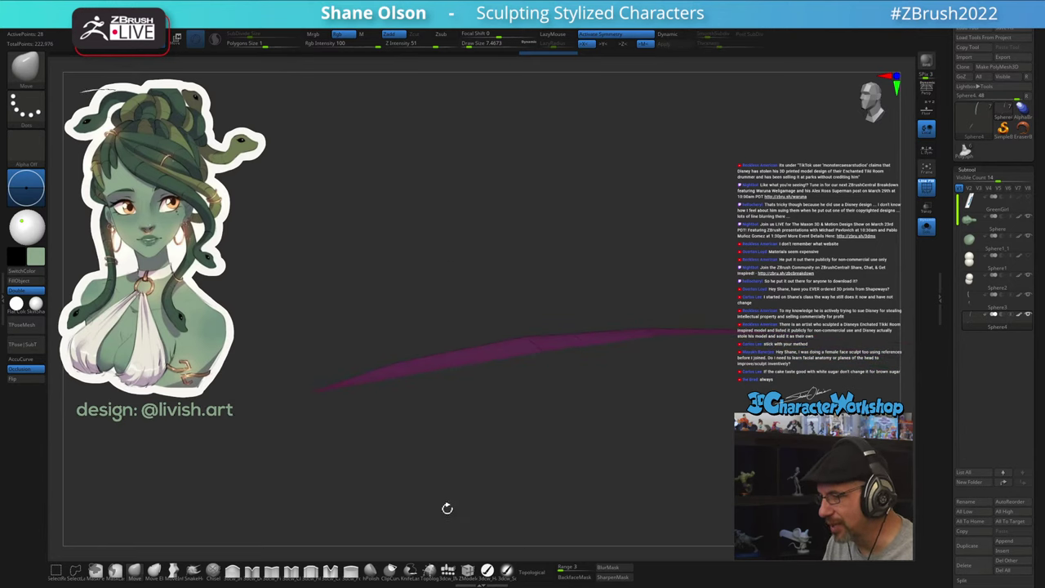
key("ctrl+z")
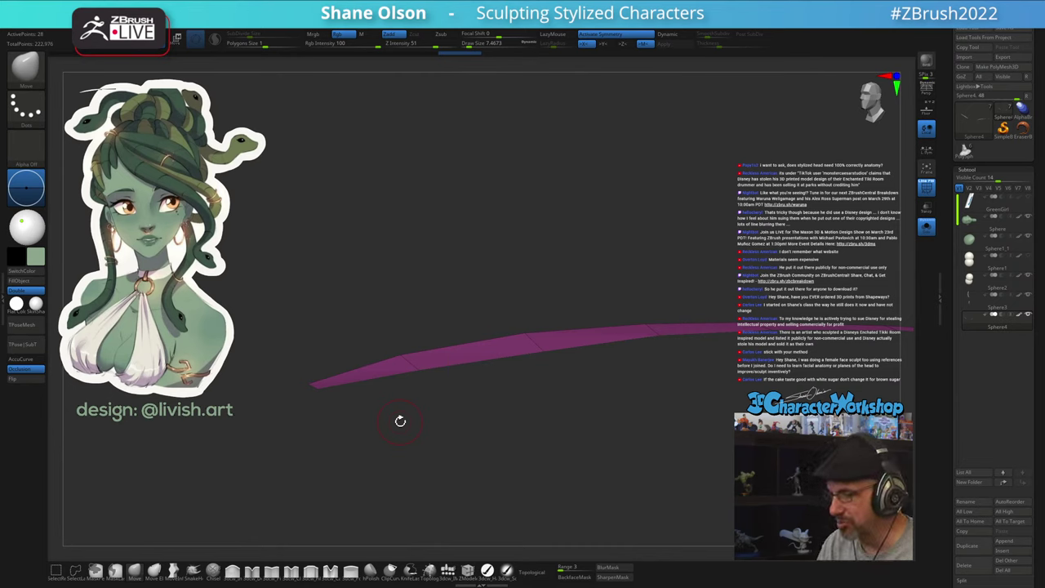
Set the Move brush draw size to about 11.7 and pull the strip's edge points to taper its inner end
key("s")
left_click_drag(323, 398, 345, 400)
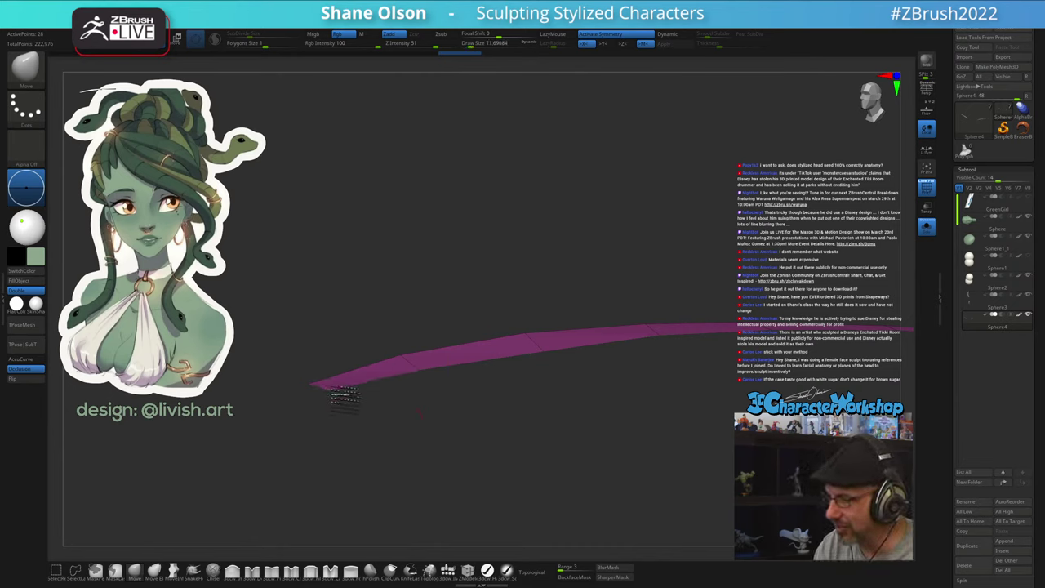
left_click_drag(418, 394, 386, 431)
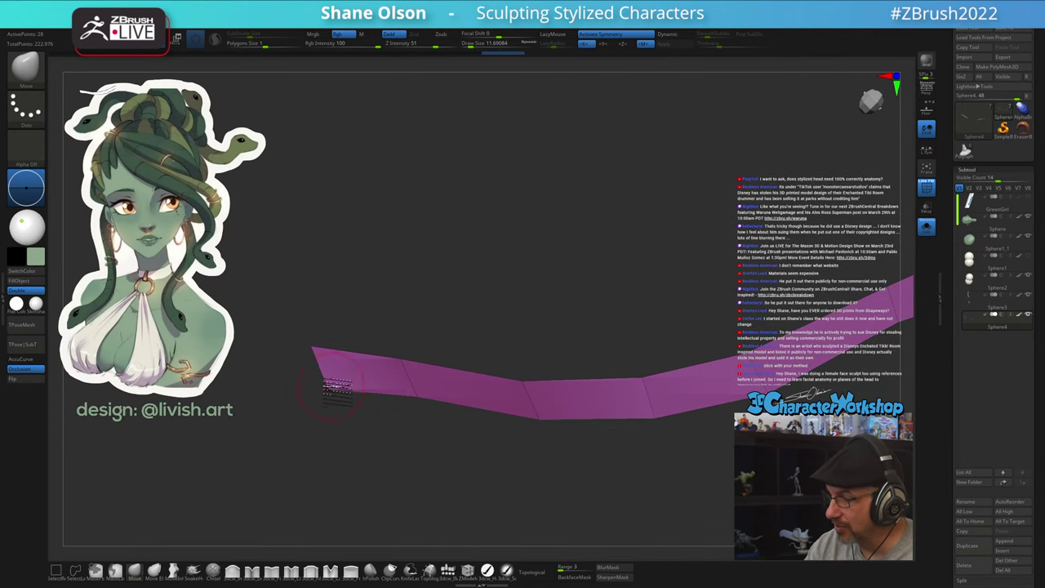
left_click_drag(332, 391, 328, 361)
left_click_drag(450, 469, 403, 360)
left_click_drag(532, 413, 528, 336)
left_click_drag(617, 385, 688, 393)
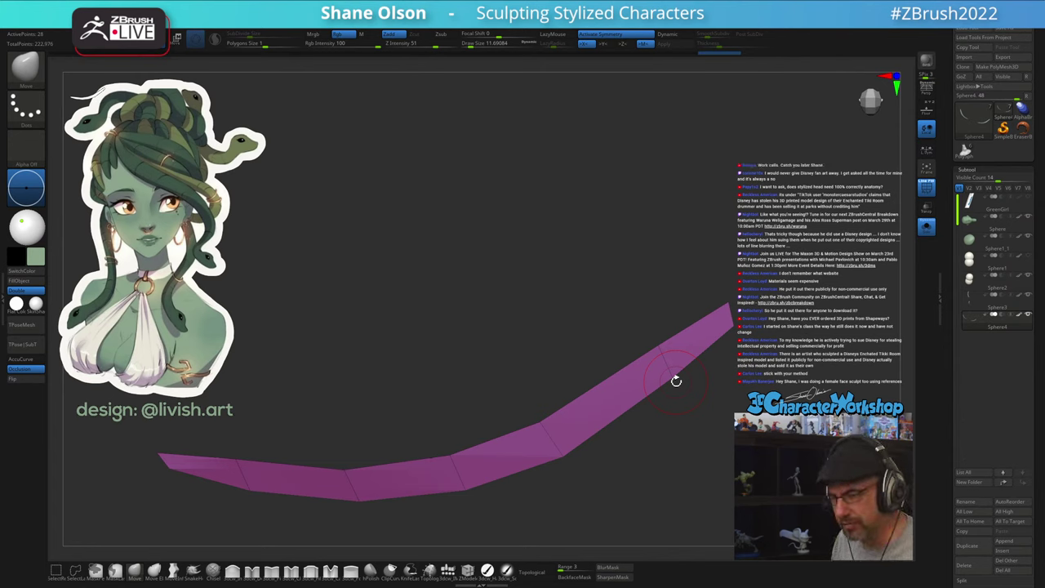
Enlarge the Move brush to about 21.6 and adjust the strip's curve toward its outer half
key("s")
left_click_drag(626, 462, 630, 462)
mouse_move(685, 424)
left_mouse_down("alt")
mouse_move(663, 392)
mouse_move(671, 387)
left_mouse_up("alt")
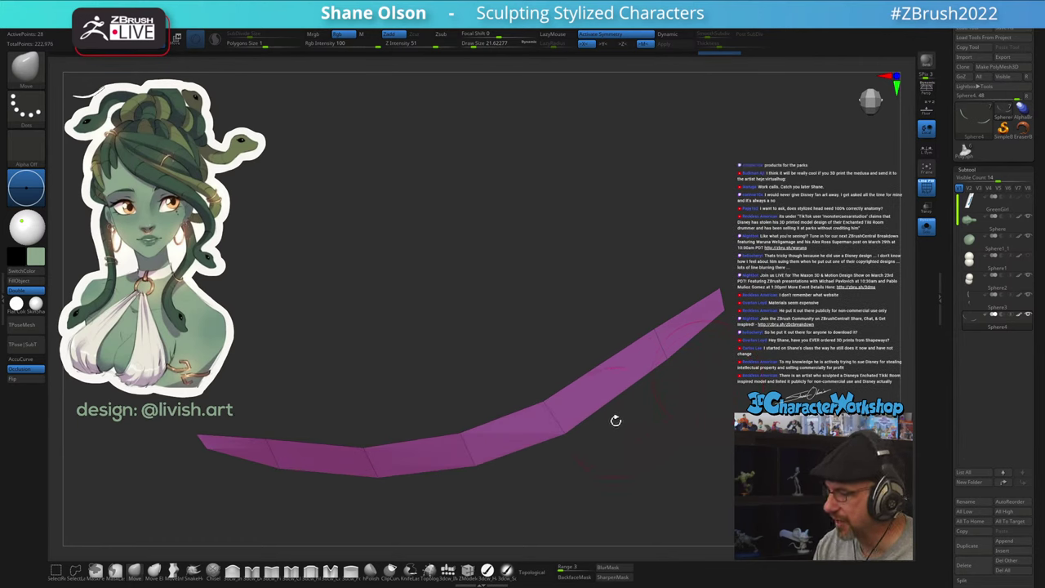
mouse_move(630, 410)
left_mouse_down()
mouse_move(645, 400)
mouse_move(638, 413)
mouse_move(593, 426)
mouse_move(608, 360)
left_mouse_up()
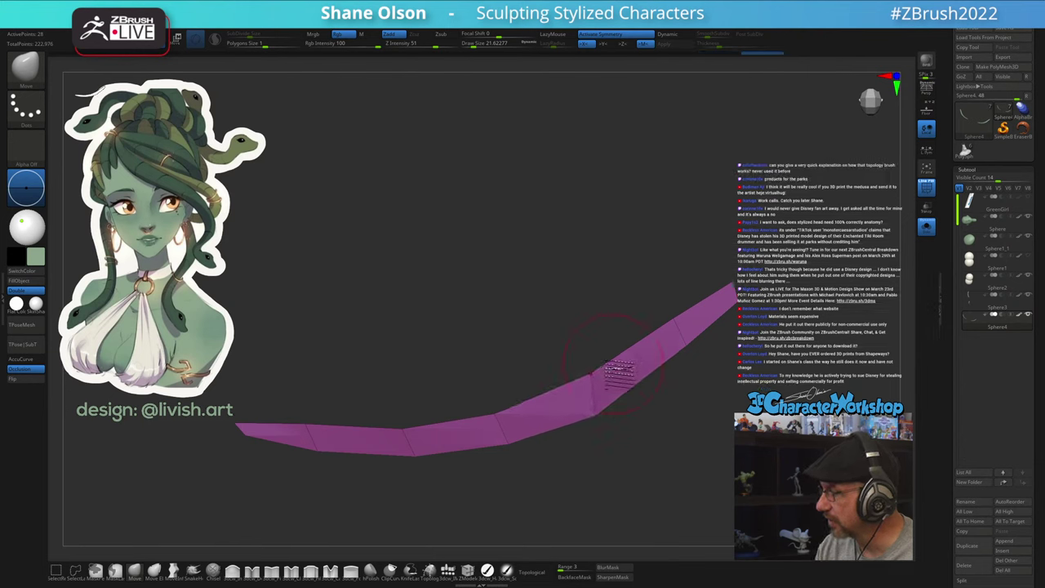
left_click_drag(611, 398, 605, 402)
Reduce the Move brush to about 9.4 and nudge individual edge points to widen the strip's middle and smooth its curve
key("s")
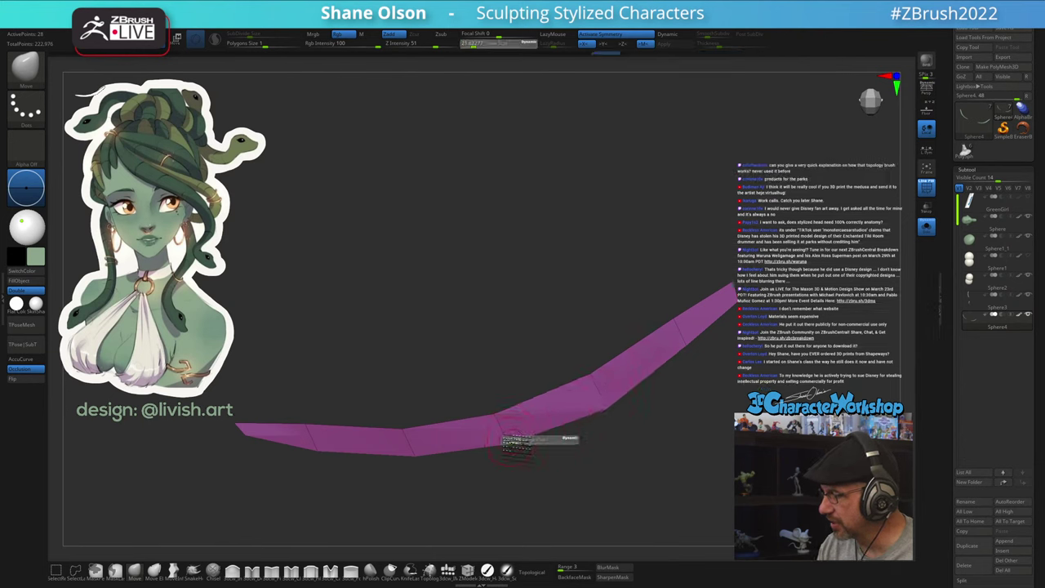
left_click_drag(515, 440, 510, 441)
left_click_drag(506, 442, 508, 454)
left_click_drag(414, 455, 418, 465)
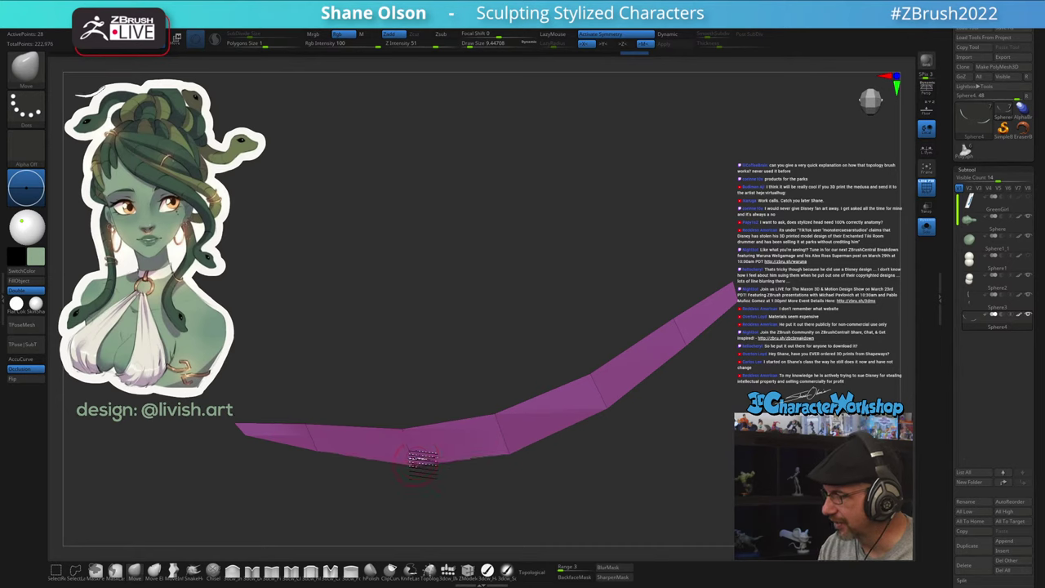
left_click_drag(403, 429, 402, 426)
left_click_drag(318, 450, 321, 422)
left_click_drag(416, 429, 417, 426)
left_click_drag(513, 420, 515, 418)
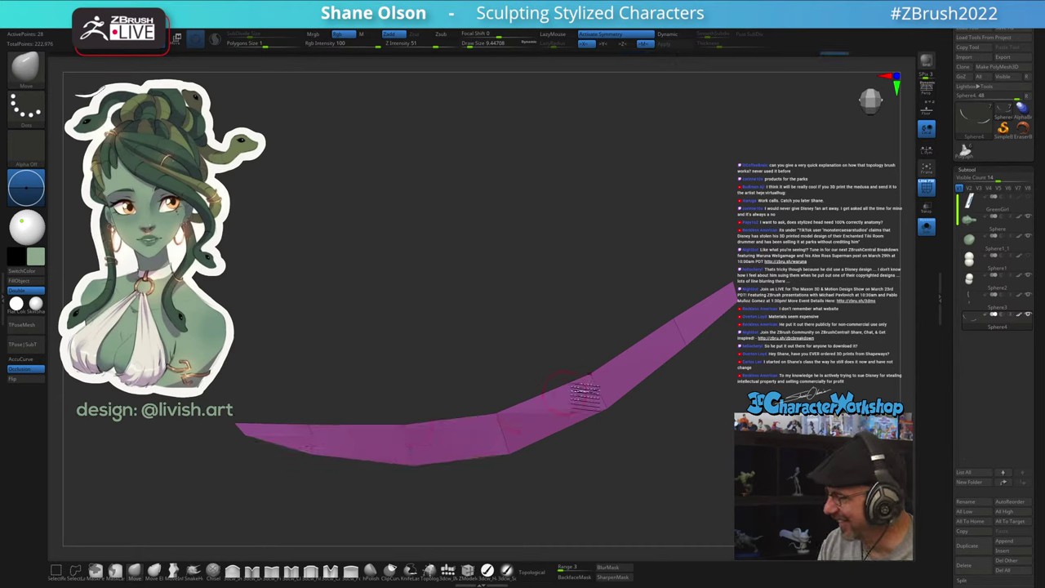
left_click_drag(686, 322, 689, 321)
left_click_drag(737, 291, 739, 296)
Turn on Dynamic Subdivision for the strip and exit Solo mode to show it on the face
left_click_drag(691, 435, 641, 460)
key("d")
left_click(927, 228)
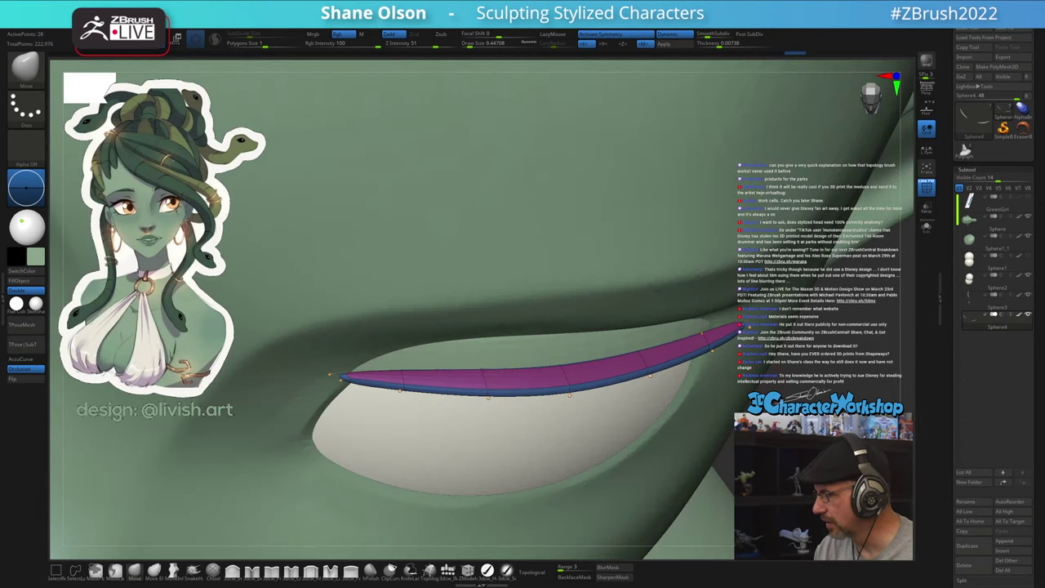
Sample a dark brown from the reference image, fill the lash strips with it and turn off the polyframe display
key("z")
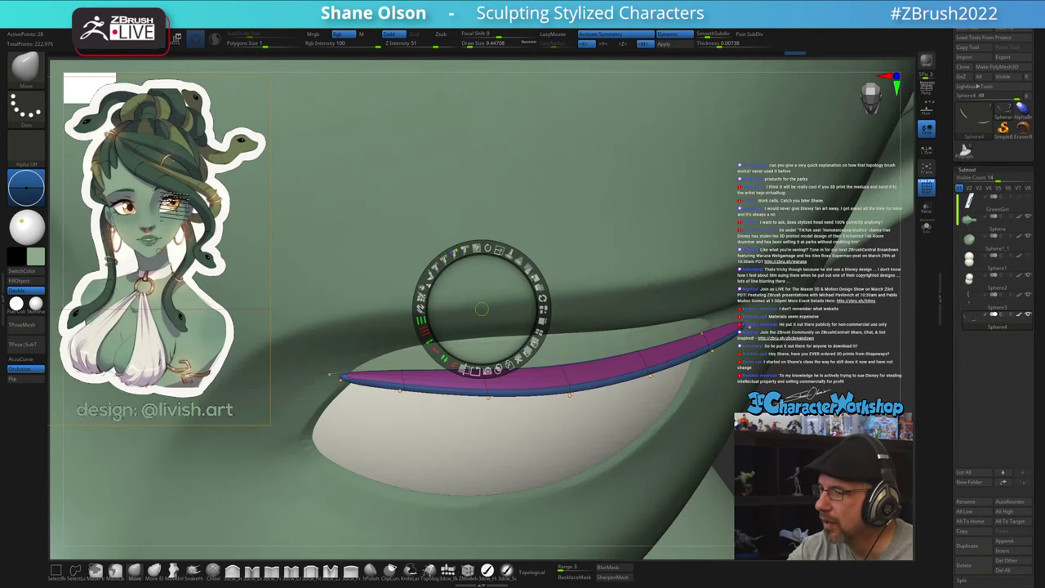
key("c")
key("z")
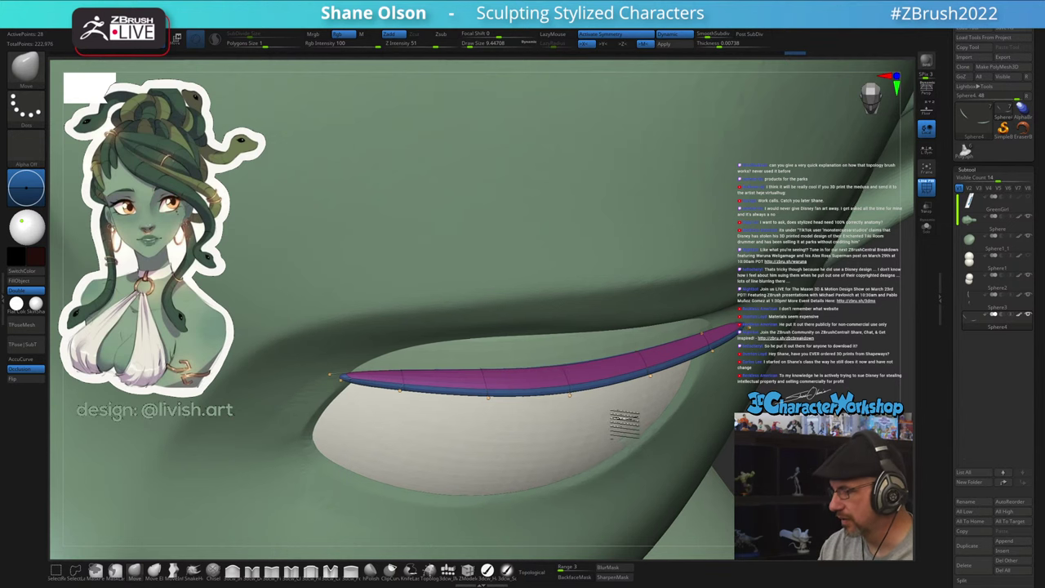
right_click_drag(627, 426, 515, 520, "ctrl")
left_click(488, 569)
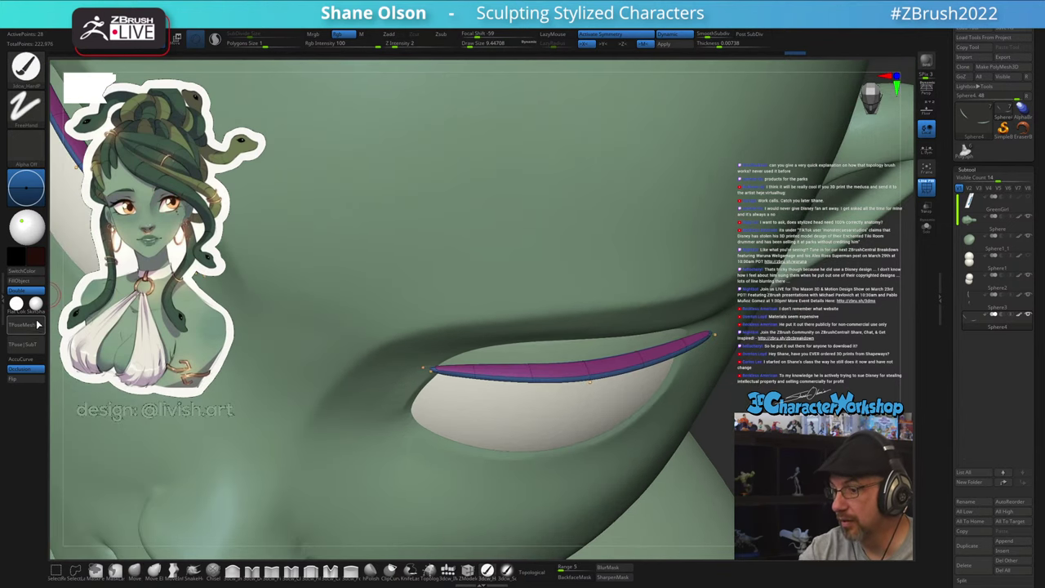
left_click(31, 284)
key("shift+f")
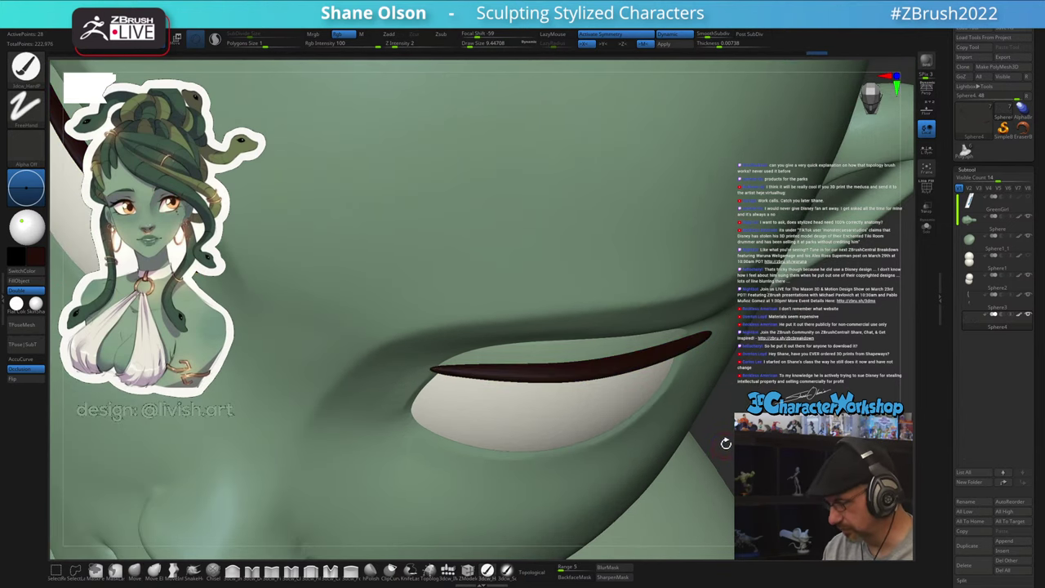
Move the lash strips slightly down onto the upper eyelid edges with the gizmo, and return to Draw mode
right_click_drag(726, 441, 697, 451)
key("w")
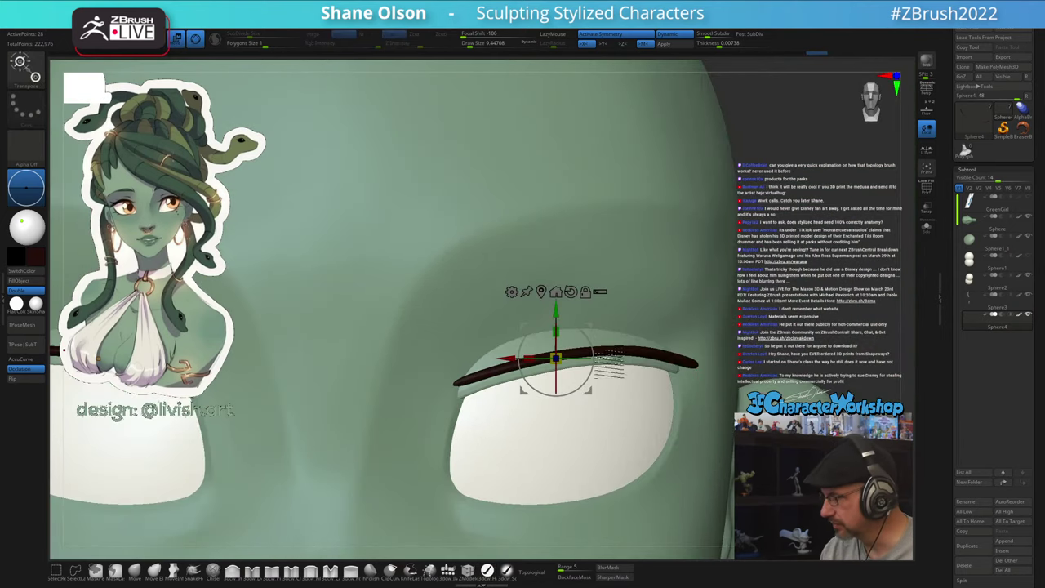
left_click_drag(558, 307, 557, 320)
right_click_drag(660, 460, 632, 314, "ctrl")
right_click_drag(666, 371, 630, 356)
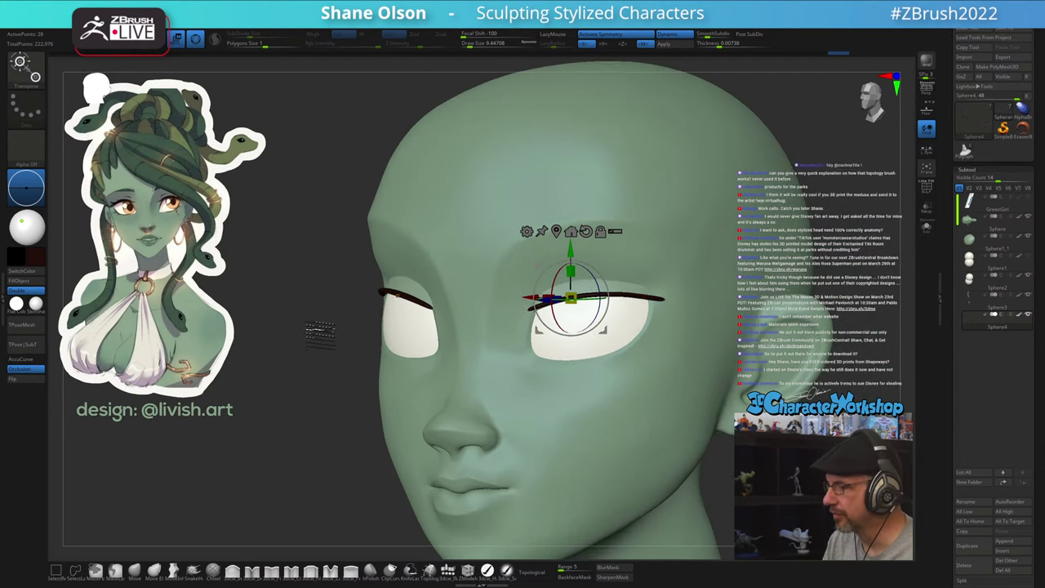
mouse_move(320, 334)
right_mouse_down("ctrl")
mouse_move(299, 352)
mouse_move(318, 349)
right_mouse_up("ctrl")
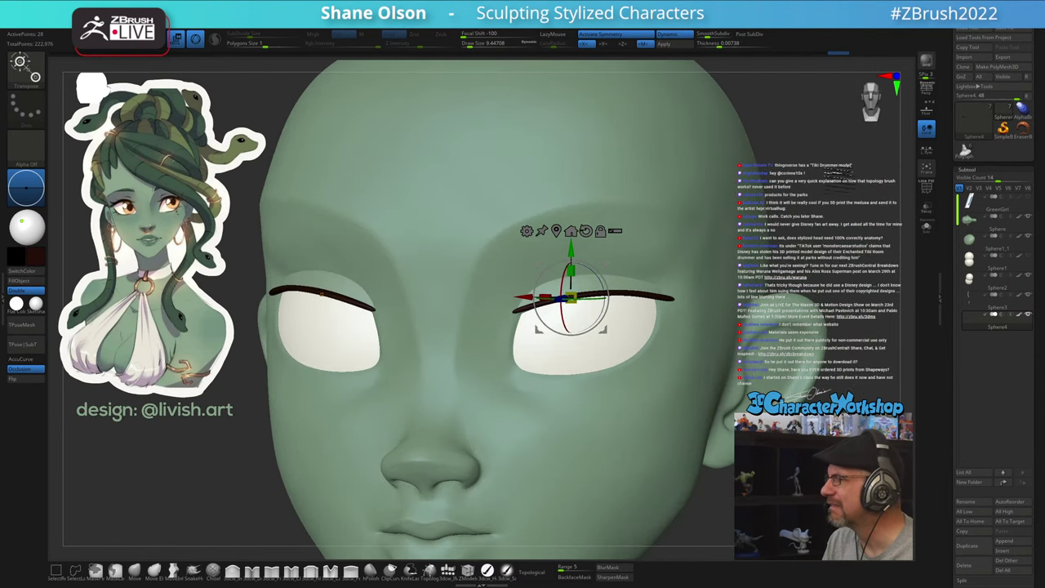
right_click_drag(838, 173, 840, 192, "ctrl")
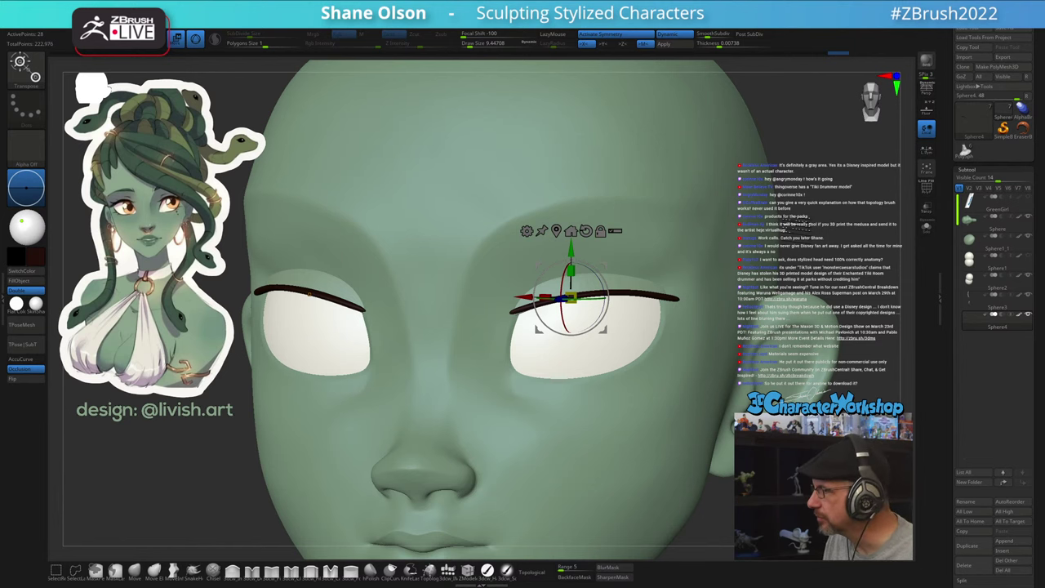
mouse_move(821, 231)
left_mouse_down("alt")
mouse_move(817, 212)
mouse_move(755, 228)
mouse_move(775, 215)
left_mouse_up("alt")
key("q")
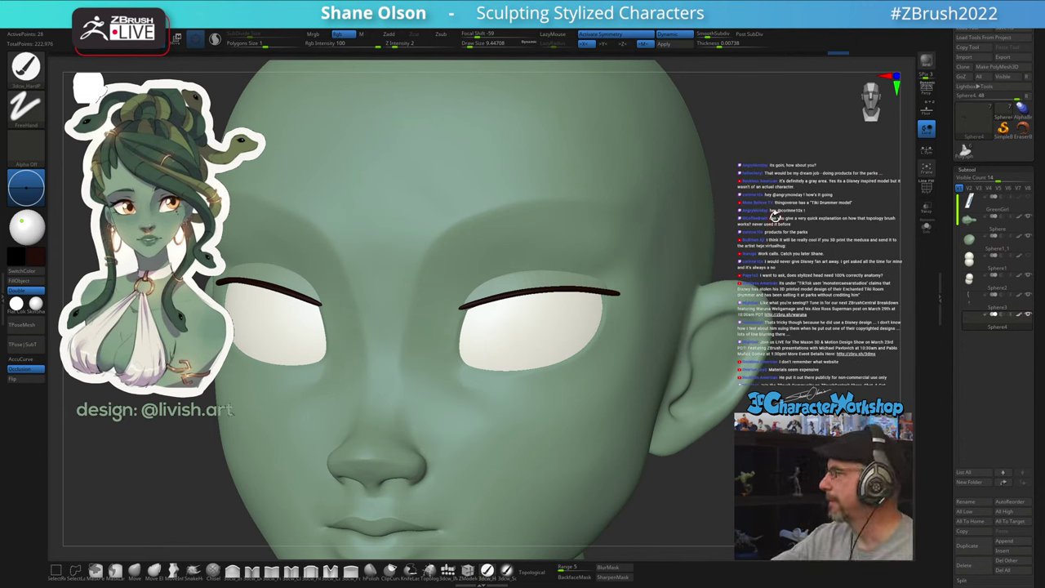
Set SmoothSubdiv to 0, show the polyframe and apply the dynamic thickness to the lash strips as real geometry
mouse_move(744, 398)
left_mouse_down()
mouse_move(661, 394)
mouse_move(751, 402)
left_mouse_up()
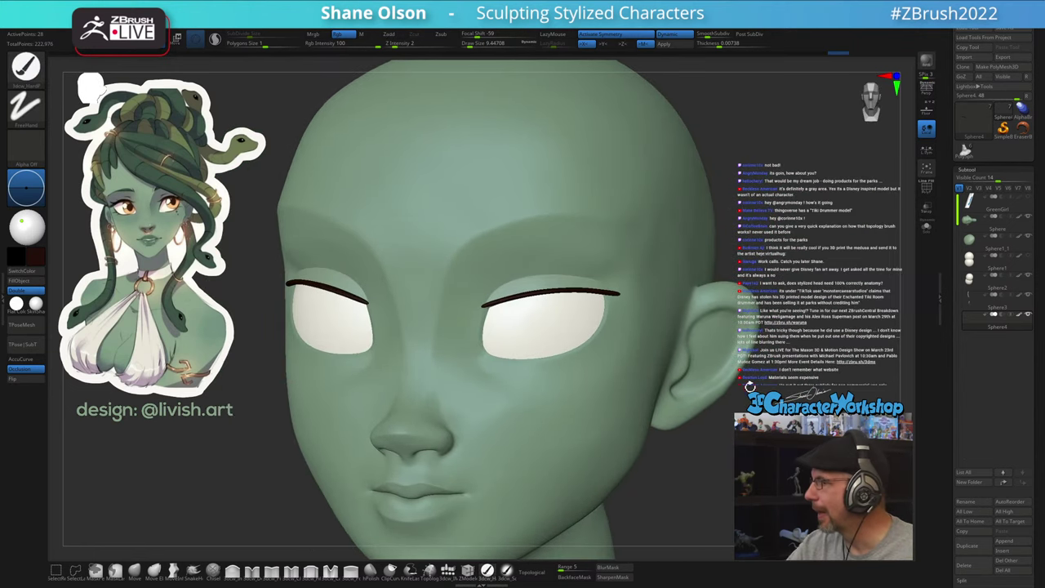
left_click(697, 36)
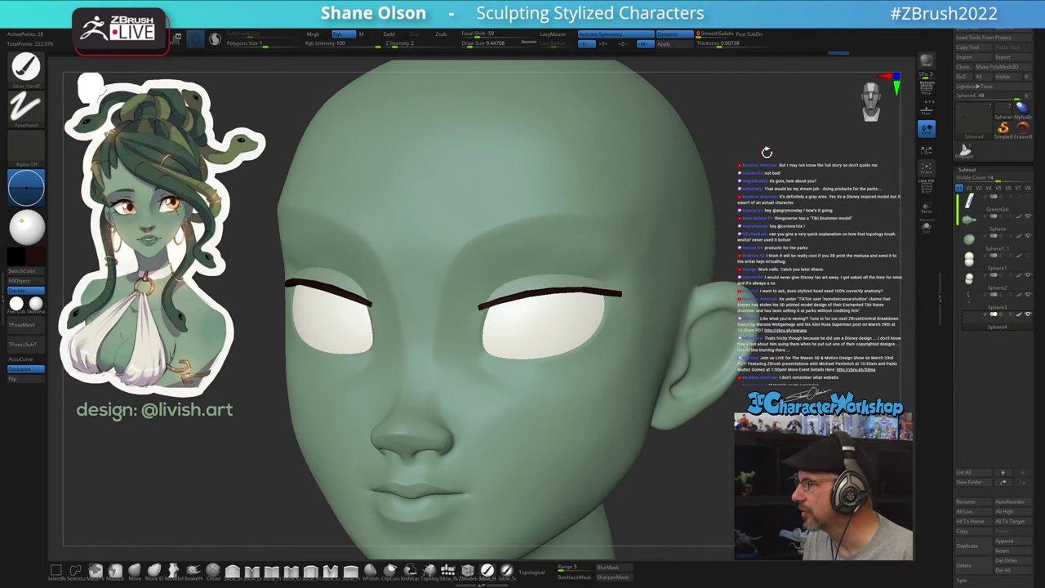
left_click_drag(778, 180, 769, 212)
key("shift+f")
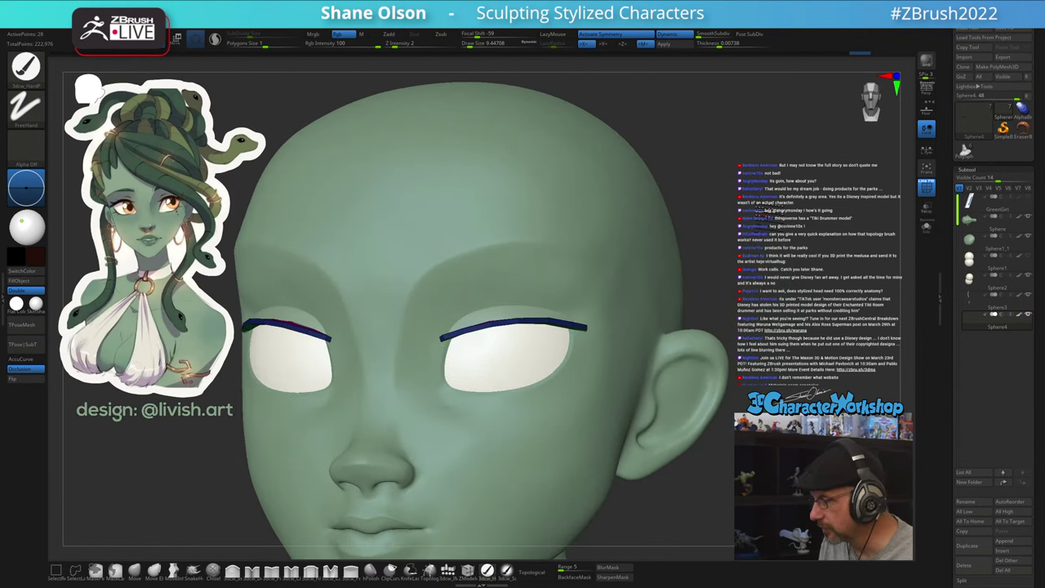
left_click(685, 46)
Re-enable Dynamic Subdivision on the lash strips with Thickness 0 and SmoothSubdiv 4
key("d")
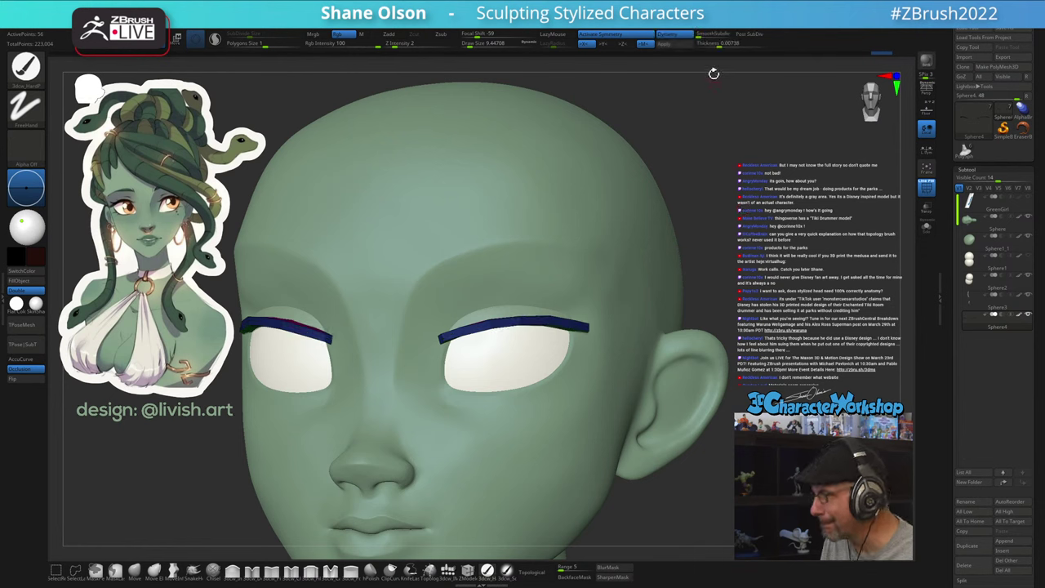
left_click_drag(719, 49, 695, 47)
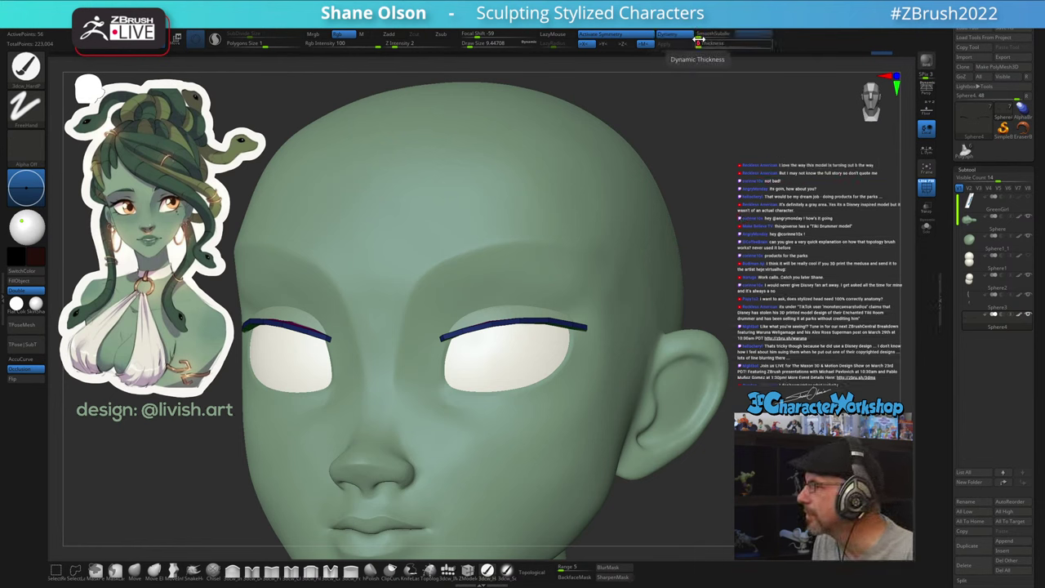
left_click(715, 37)
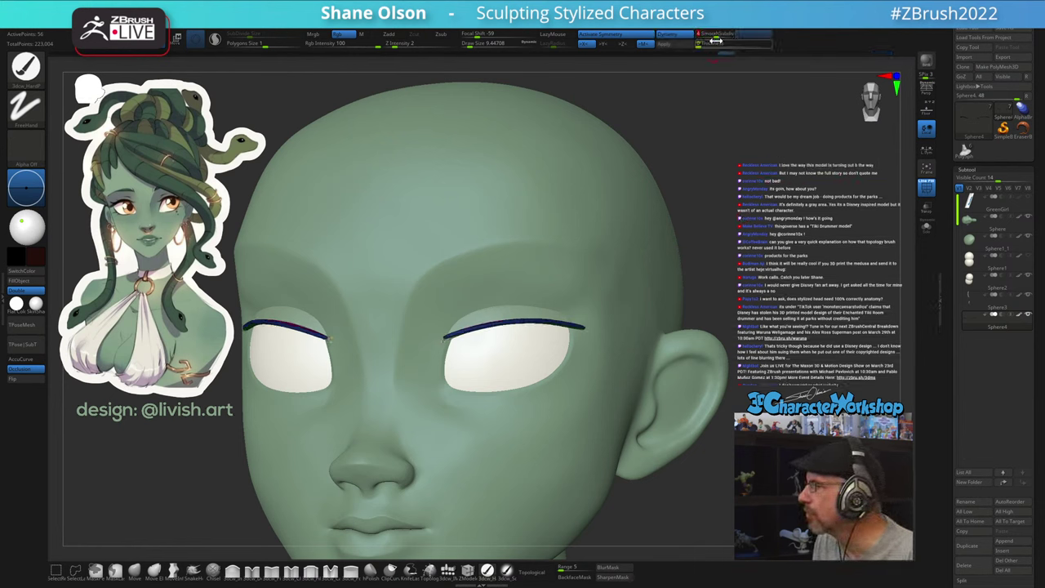
Examine the lash strips on the head up close, in three-quarter view and from the front
left_click_drag(746, 184, 801, 172, "alt")
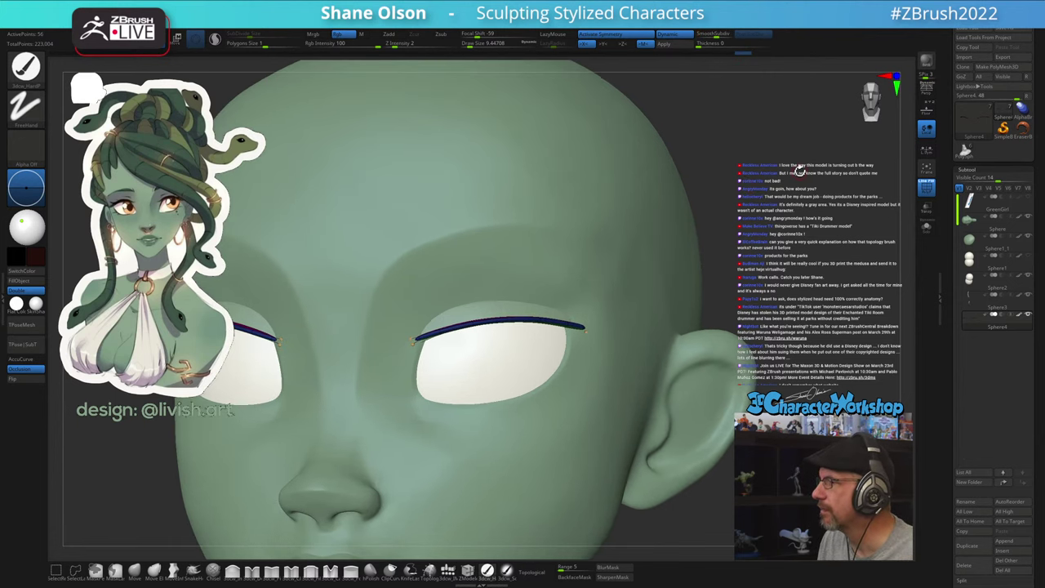
right_click_drag(627, 430, 610, 407, "ctrl")
right_click_drag(559, 432, 606, 393, "ctrl")
right_click_drag(650, 287, 639, 319, "ctrl")
right_click_drag(525, 364, 519, 379, "alt")
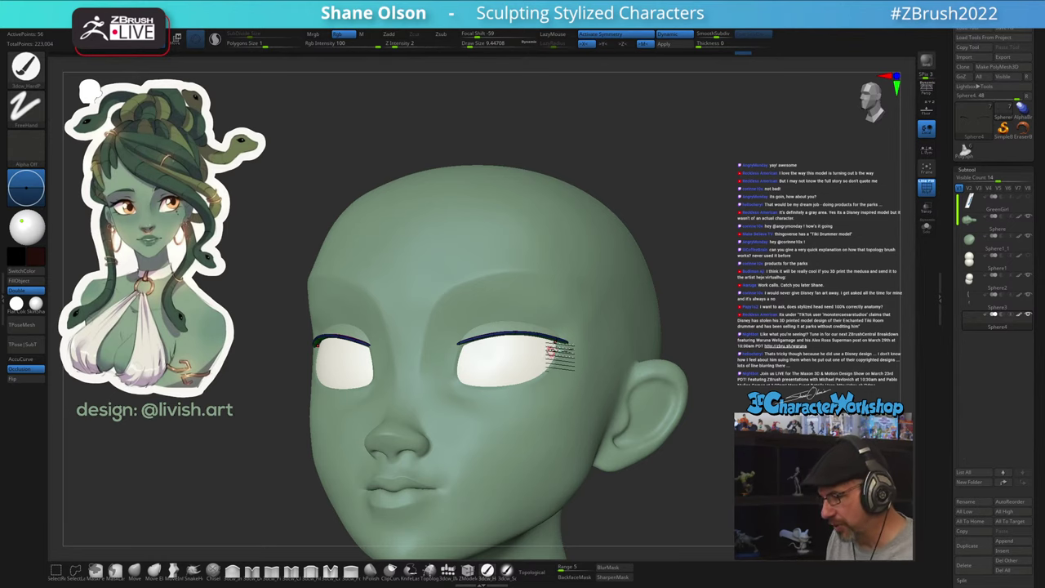
left_click_drag(679, 262, 691, 270, "shift")
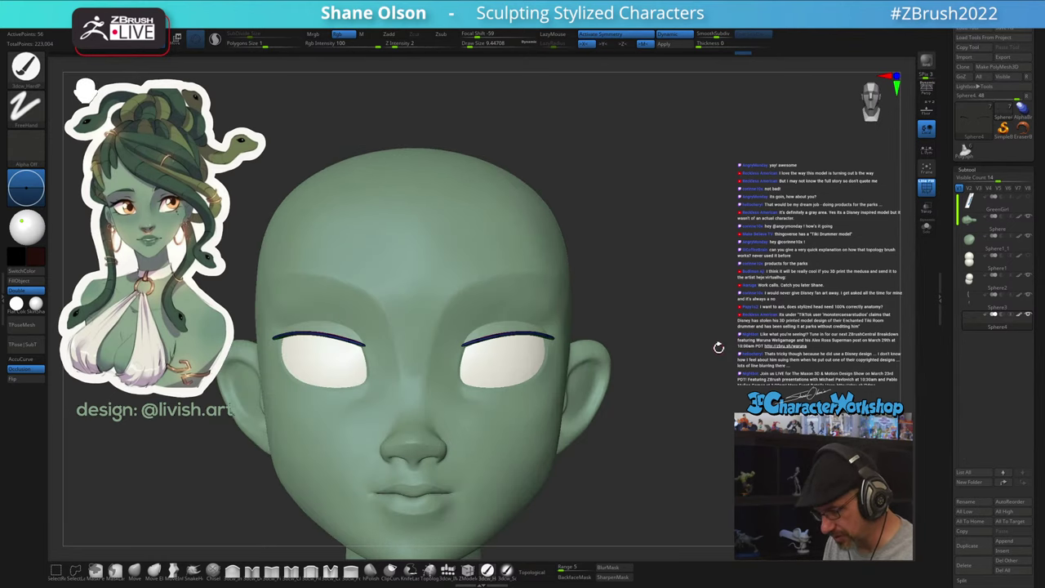
Make the head the active subtool and switch to the Topology brush
key("shift+f")
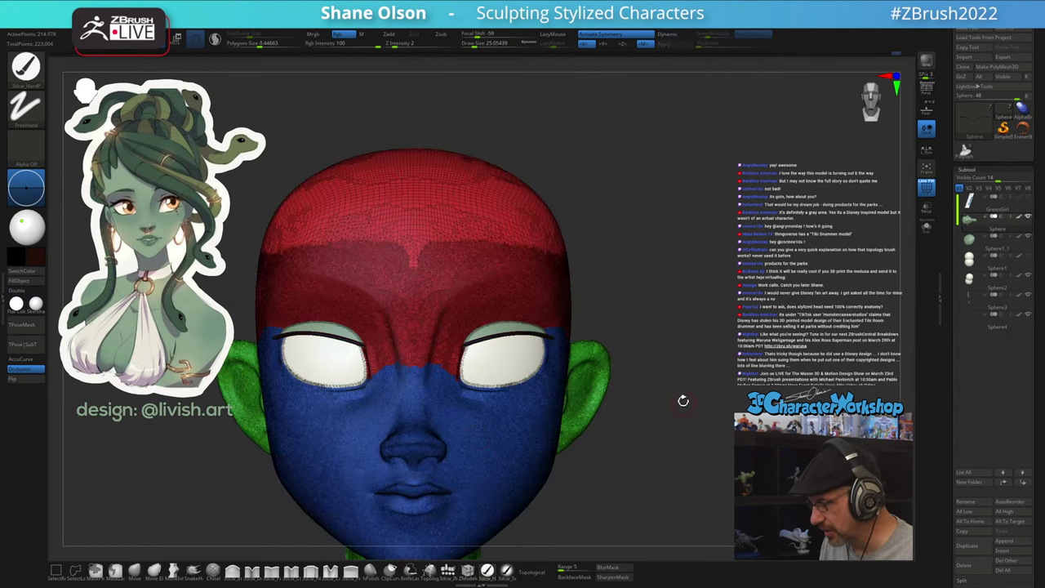
key("shift+f")
left_click_drag(697, 312, 678, 311)
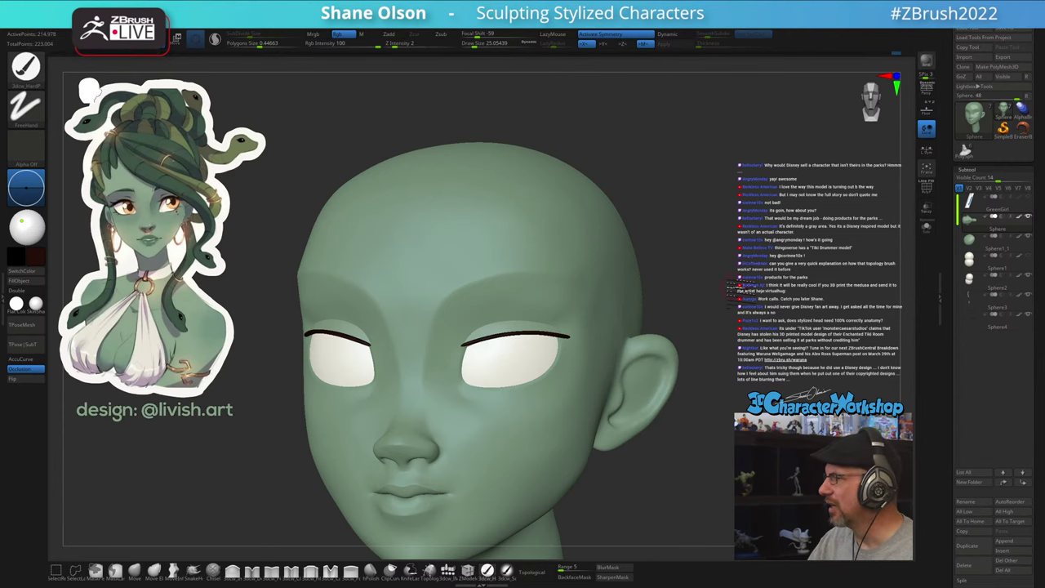
left_click_drag(709, 433, 600, 396)
right_click_drag(546, 418, 511, 338, "alt")
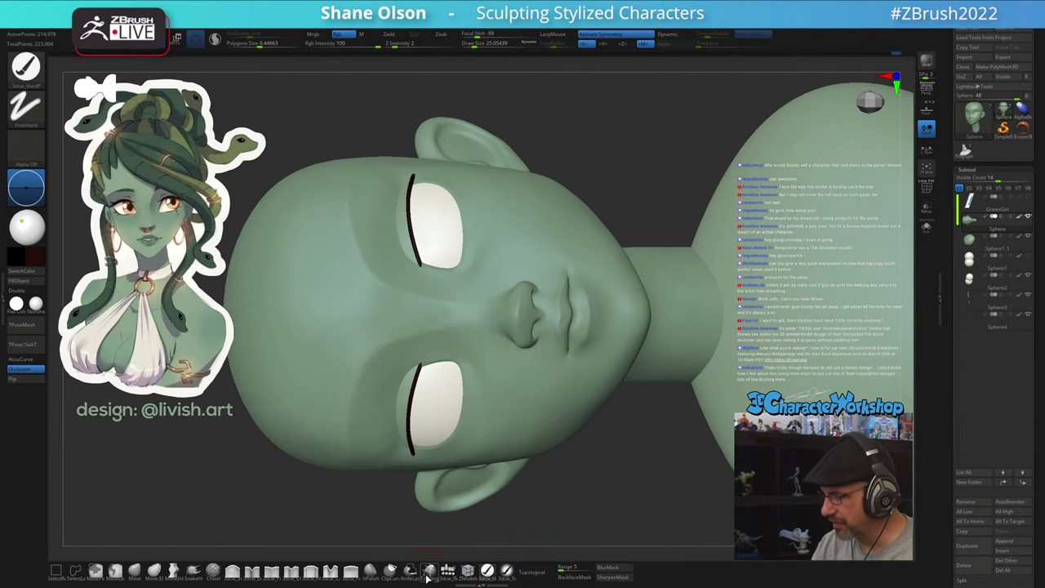
left_click(430, 574)
key("b")
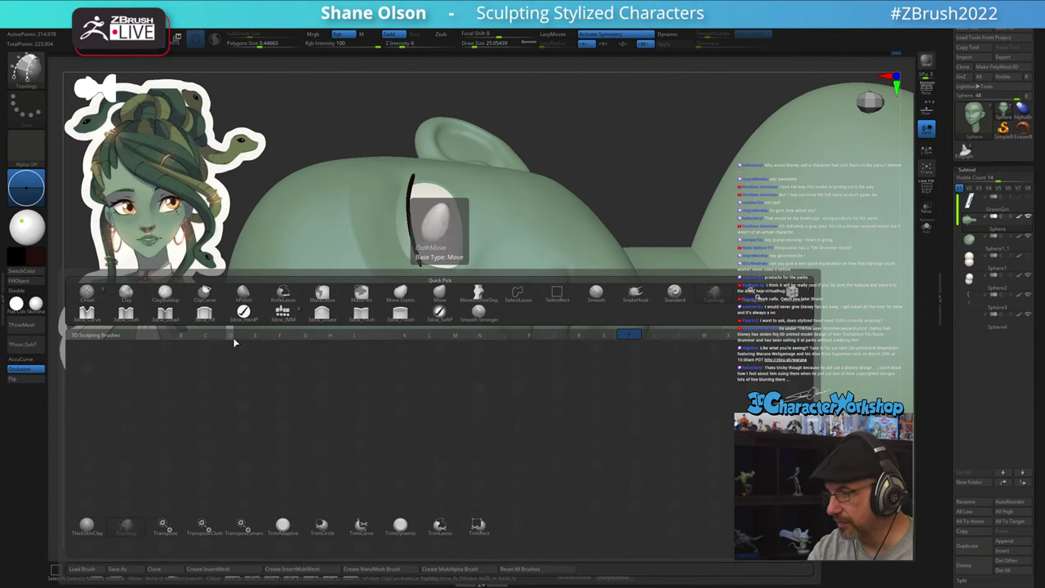
Set Draw Size to about 15.6 and draw two long Topology curves along the brow, plus one curve crossing both at the inner end
mouse_move(419, 323)
right_mouse_down("ctrl")
mouse_move(415, 344)
mouse_move(473, 402)
right_mouse_up("ctrl")
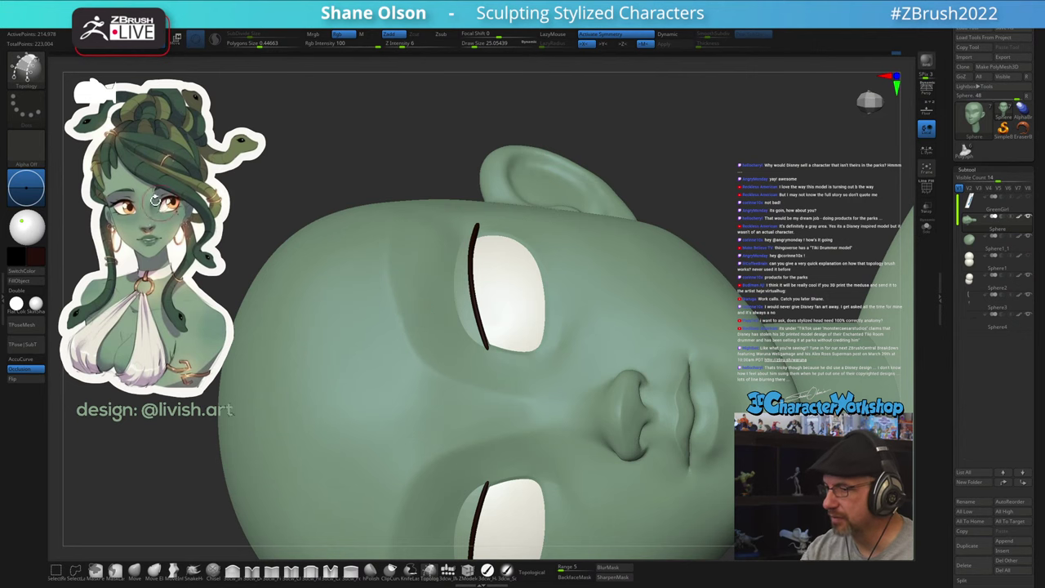
mouse_move(469, 317)
right_mouse_down()
mouse_move(470, 340)
mouse_move(453, 355)
mouse_move(444, 346)
right_mouse_up()
key("s")
left_click_drag(444, 343, 442, 343)
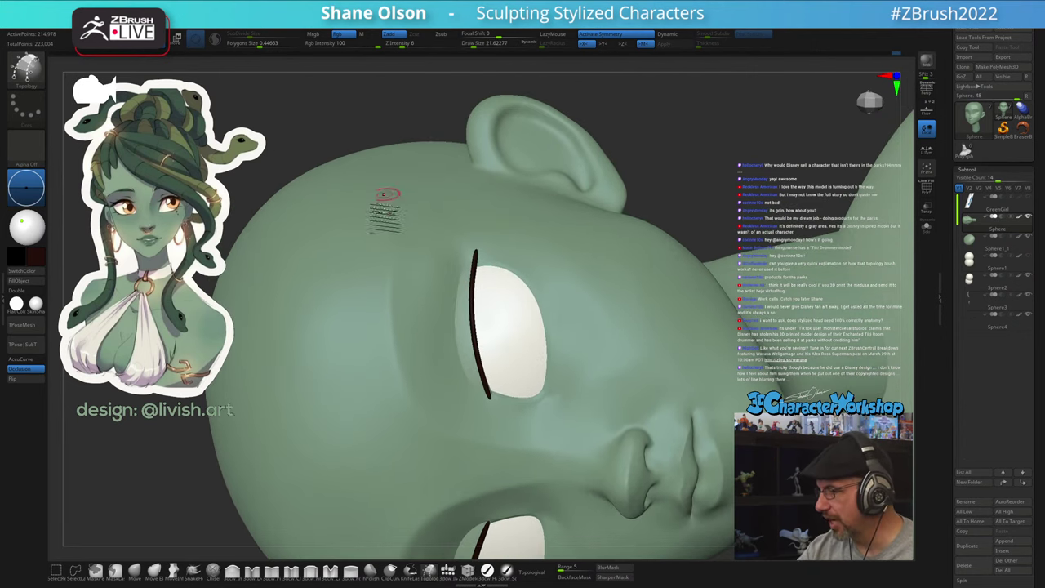
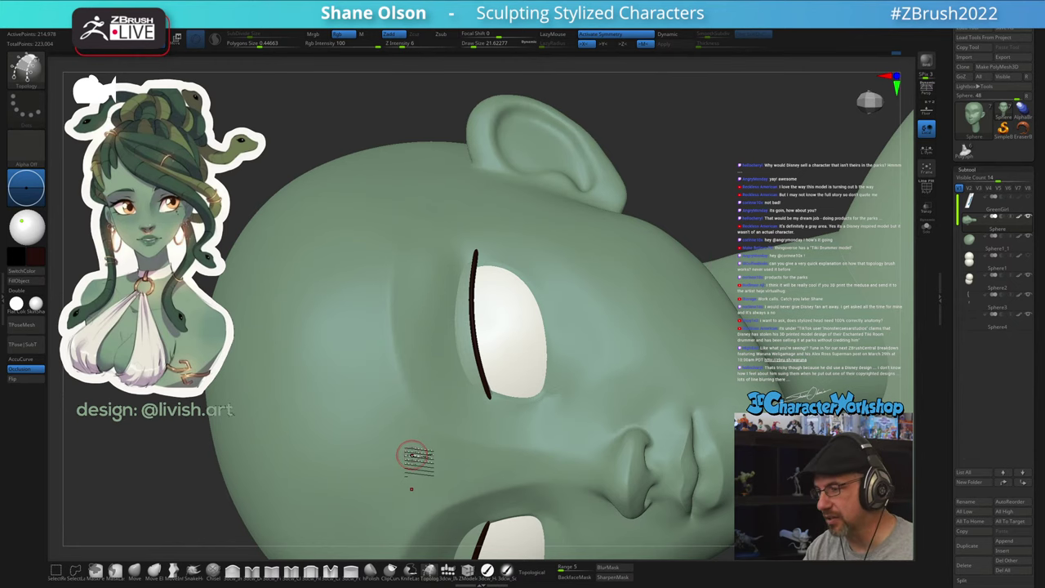
right_click_drag(399, 286, 398, 316)
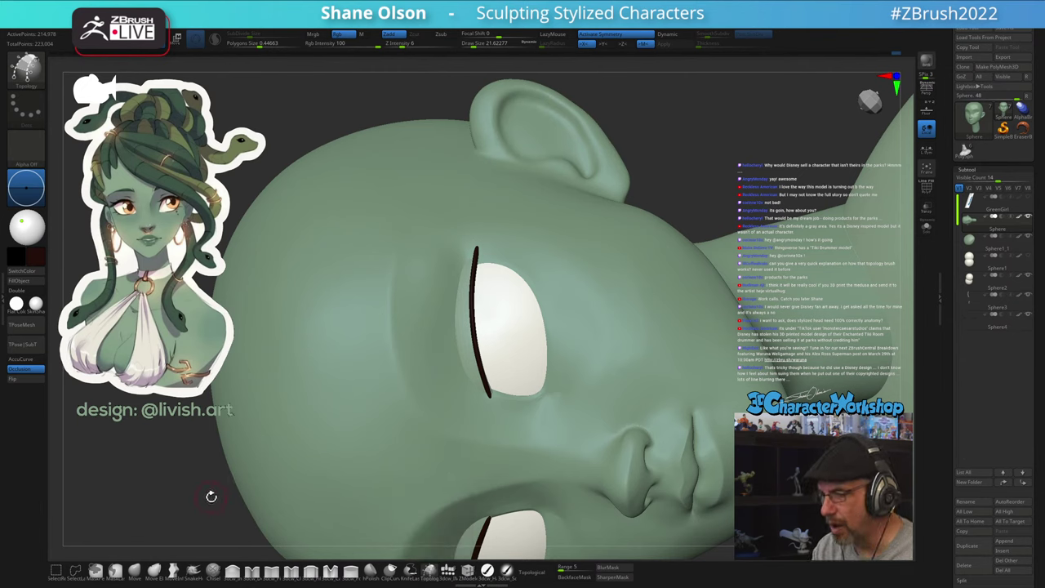
key("s")
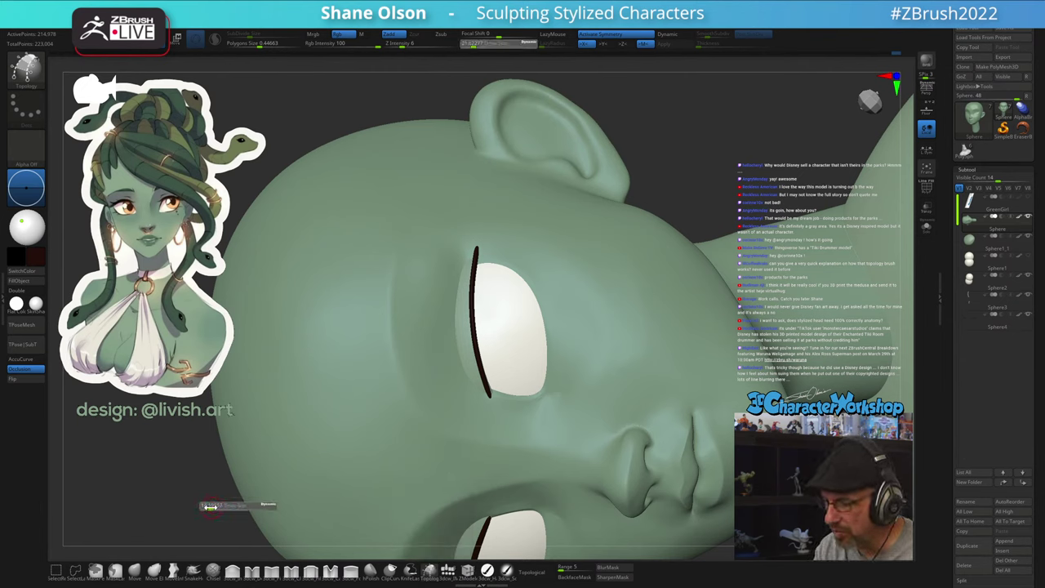
left_click_drag(210, 507, 209, 507)
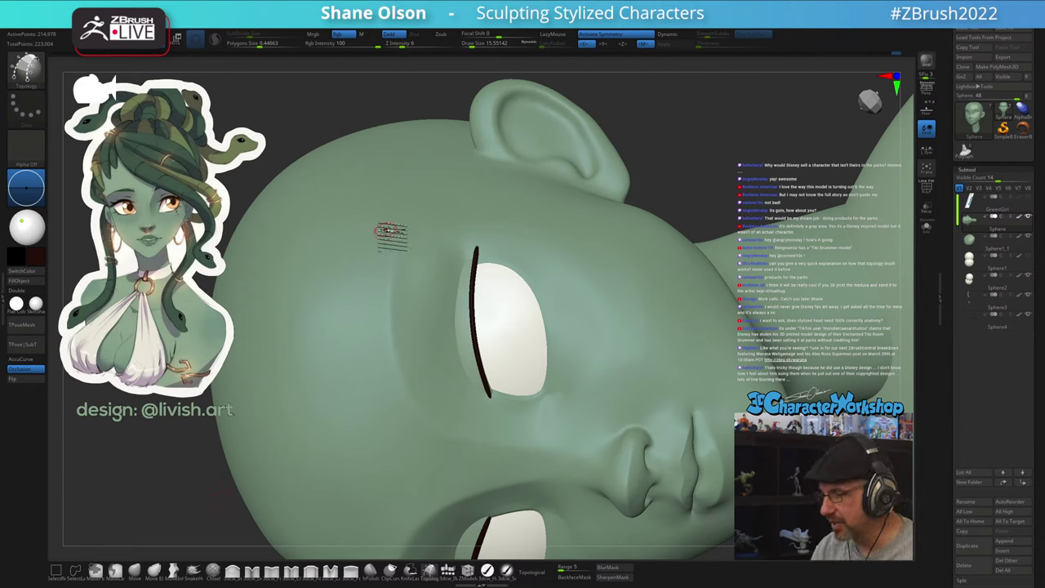
mouse_move(414, 192)
left_mouse_down()
mouse_move(391, 269)
mouse_move(401, 378)
mouse_move(426, 431)
left_mouse_up()
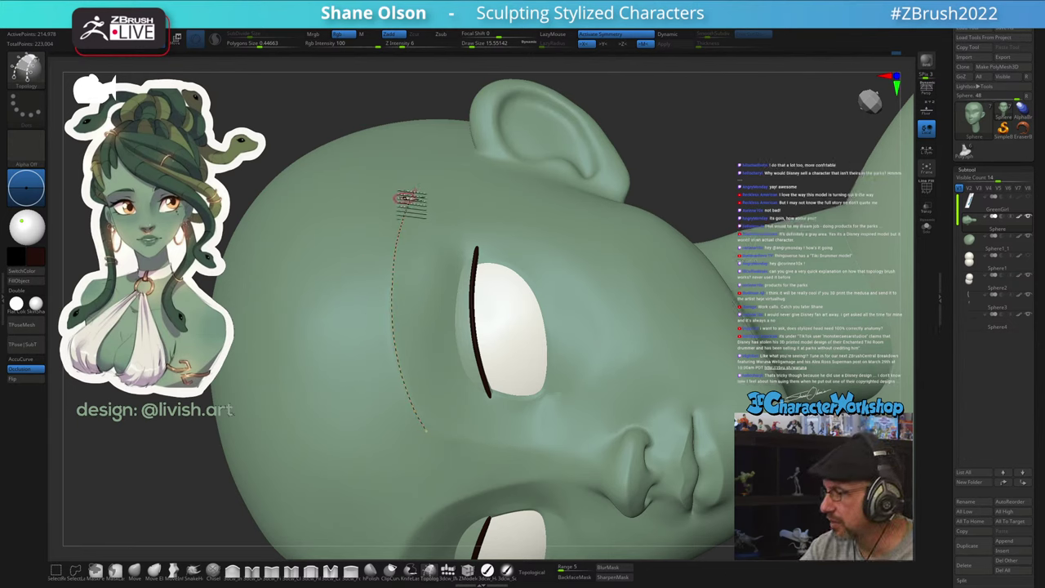
mouse_move(408, 193)
left_mouse_down()
mouse_move(384, 356)
mouse_move(401, 437)
left_mouse_up()
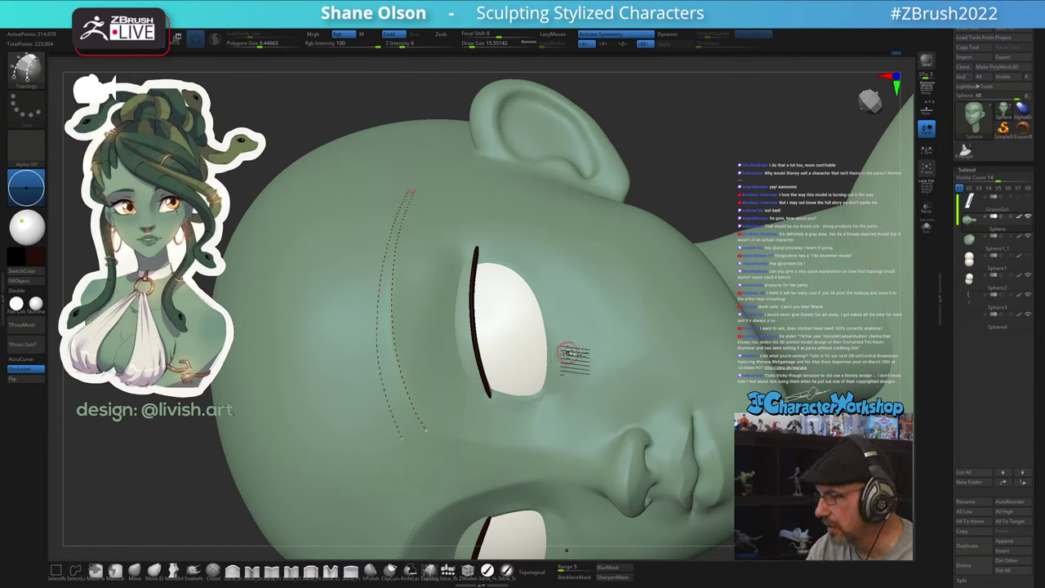
left_click_drag(360, 410, 453, 431)
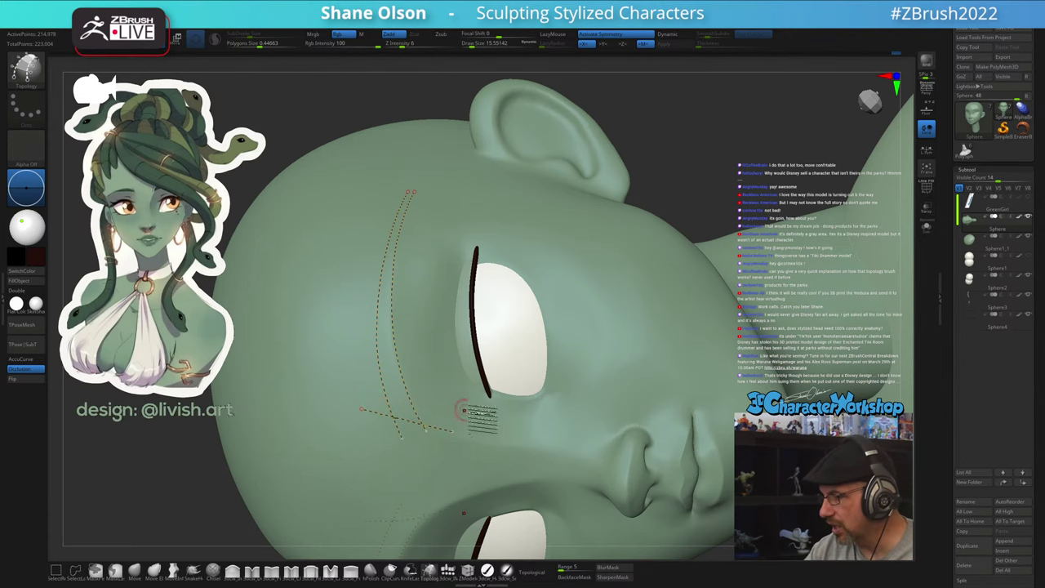
right_click_drag(447, 346, 447, 445, "ctrl")
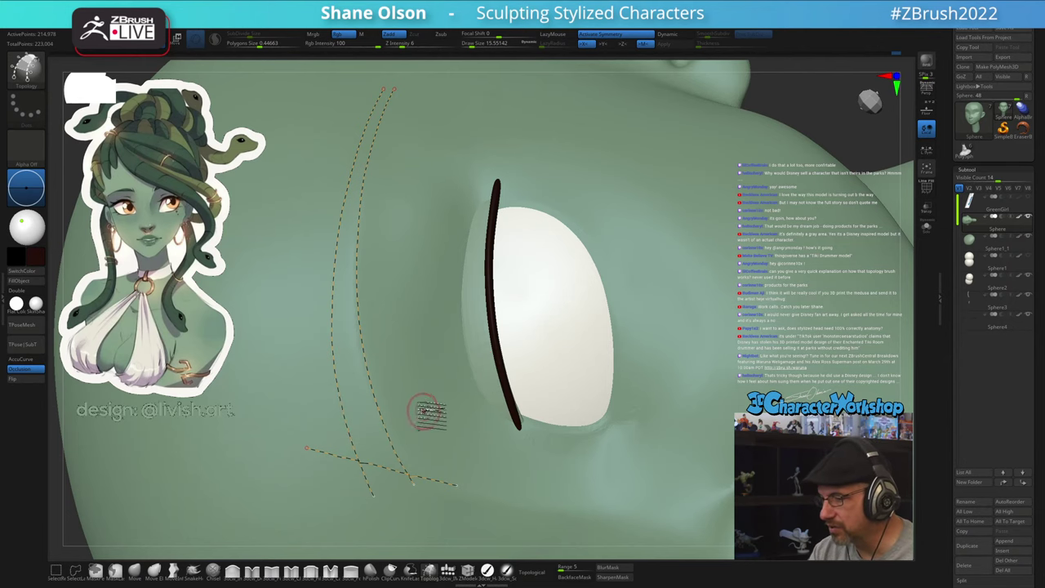
right_click_drag(427, 366, 452, 331, "alt")
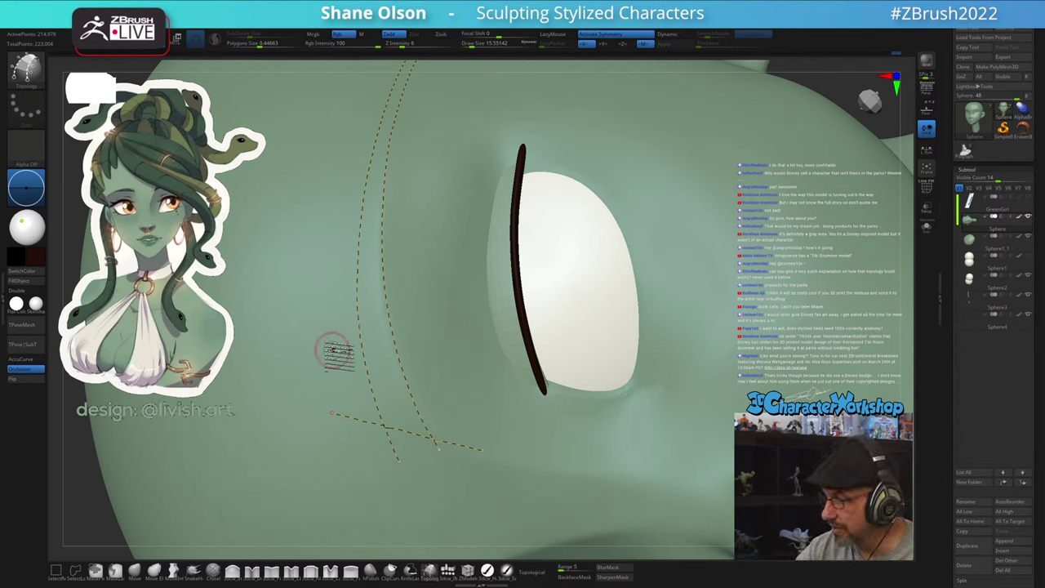
mouse_move(347, 367)
left_mouse_down()
mouse_move(375, 374)
mouse_move(381, 334)
mouse_move(395, 401)
mouse_move(402, 382)
mouse_move(440, 392)
left_mouse_up()
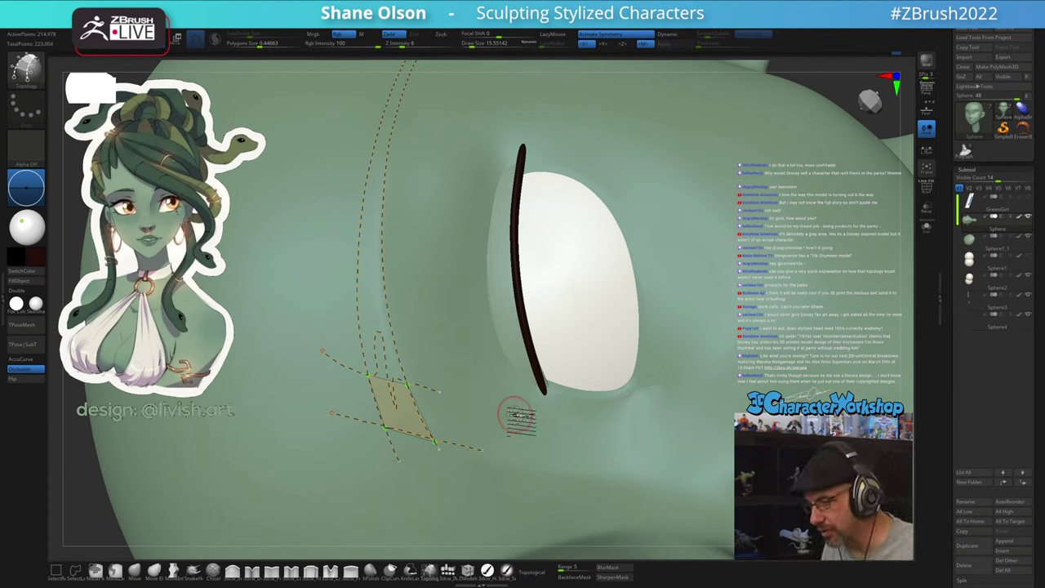
key("ctrl")
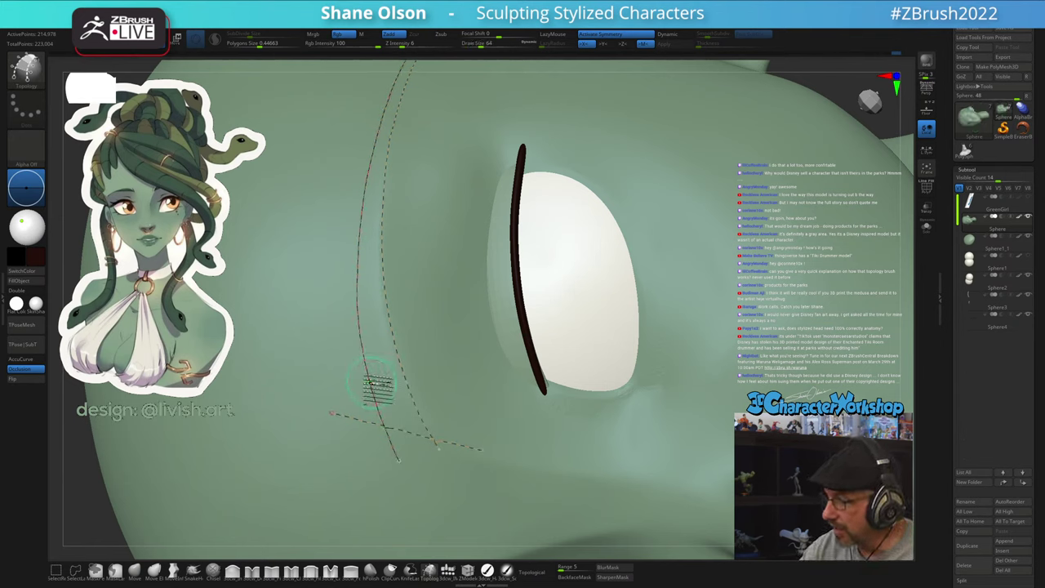
left_click_drag(370, 383, 412, 387)
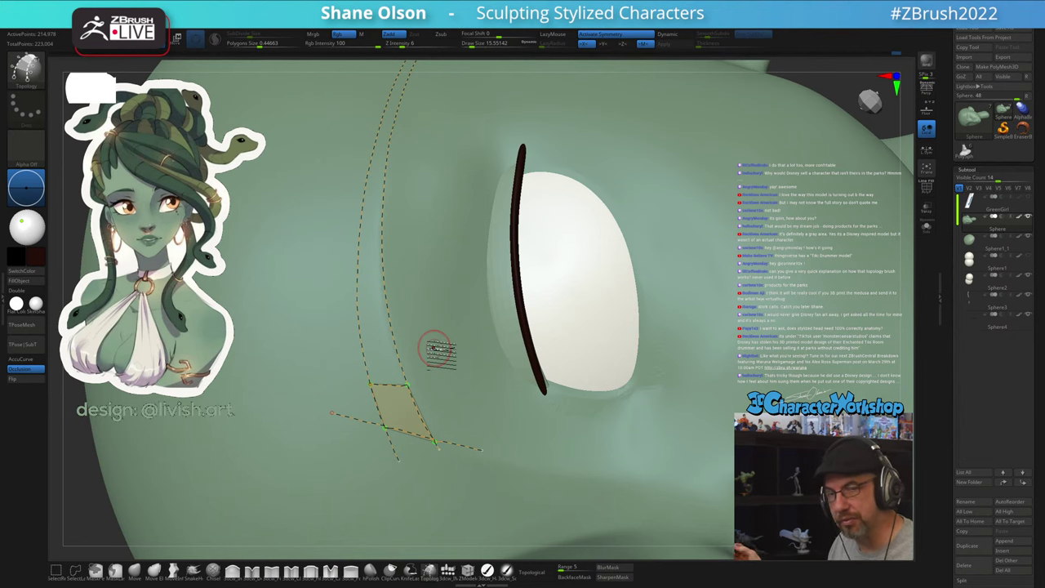
key("ctrl+z")
Draw six more Topology curves across the two brow curves, from the outer tip to the inner end, forming a tapered strip of faces
right_click_drag(475, 404, 470, 338, "ctrl")
right_click_drag(488, 382, 479, 470, "alt")
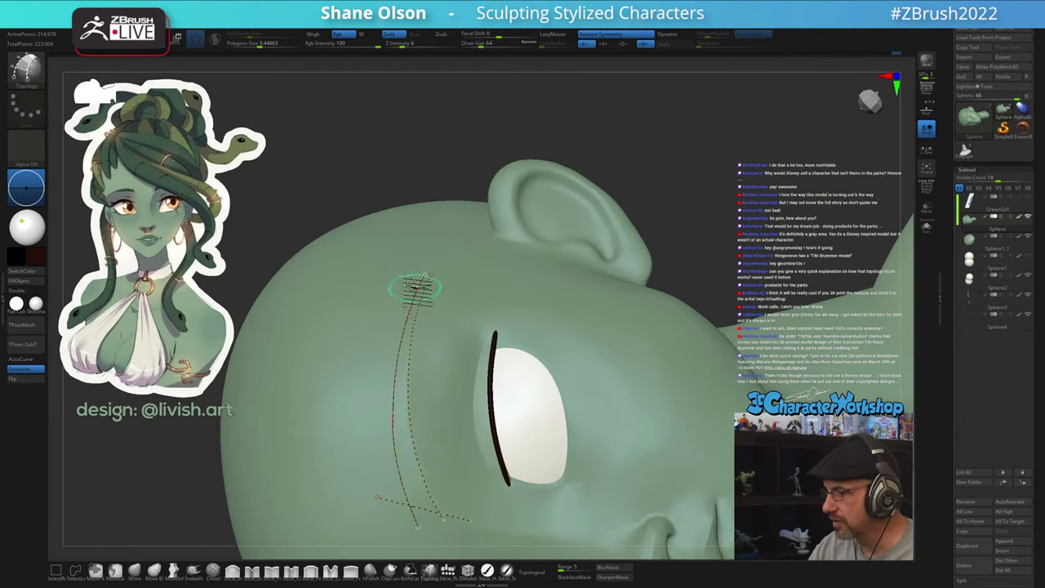
left_click_drag(386, 285, 515, 298)
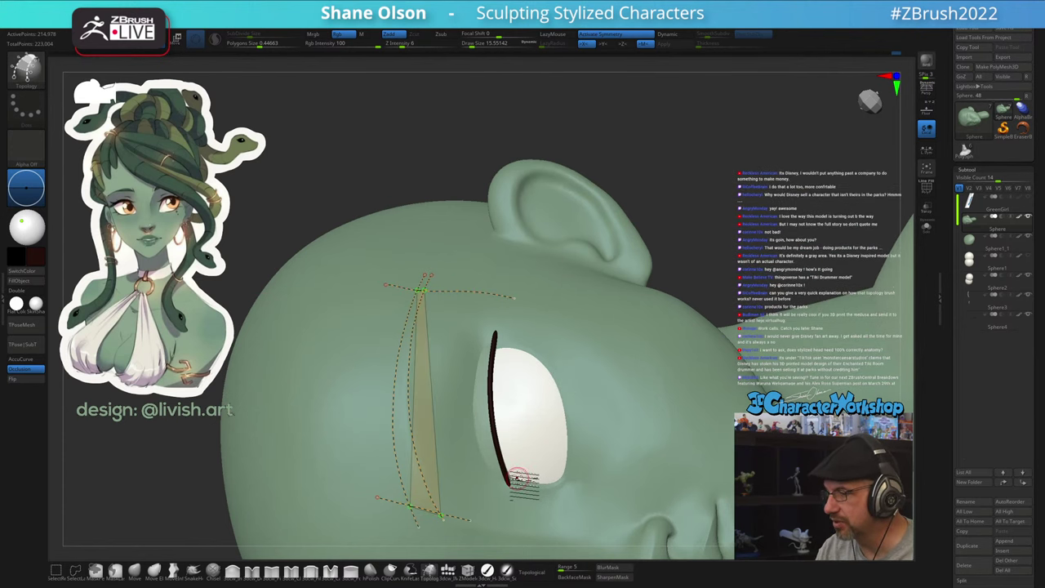
left_click_drag(345, 390, 454, 393)
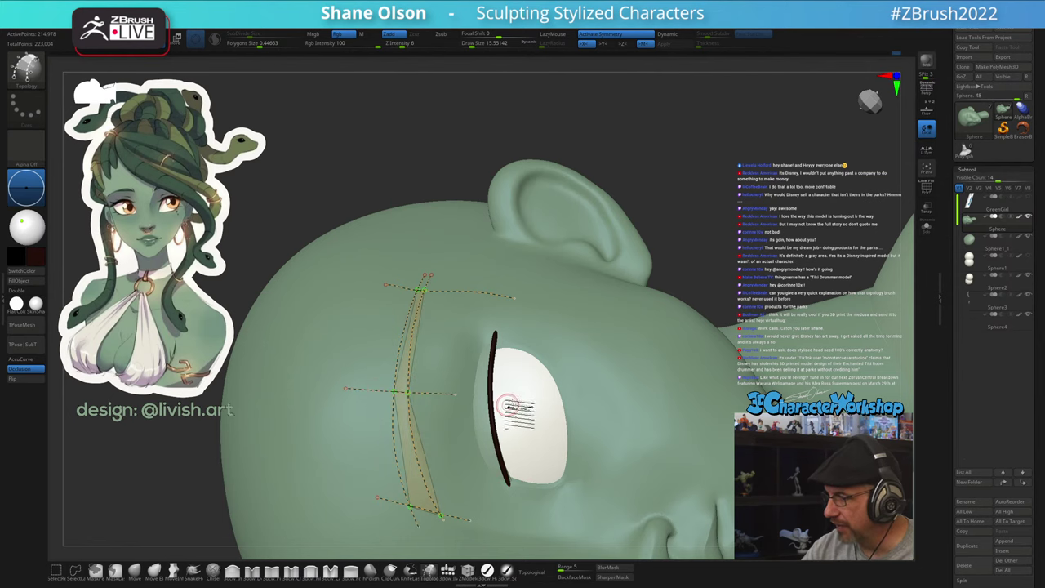
left_click_drag(370, 343, 441, 361)
left_click_drag(390, 312, 458, 332)
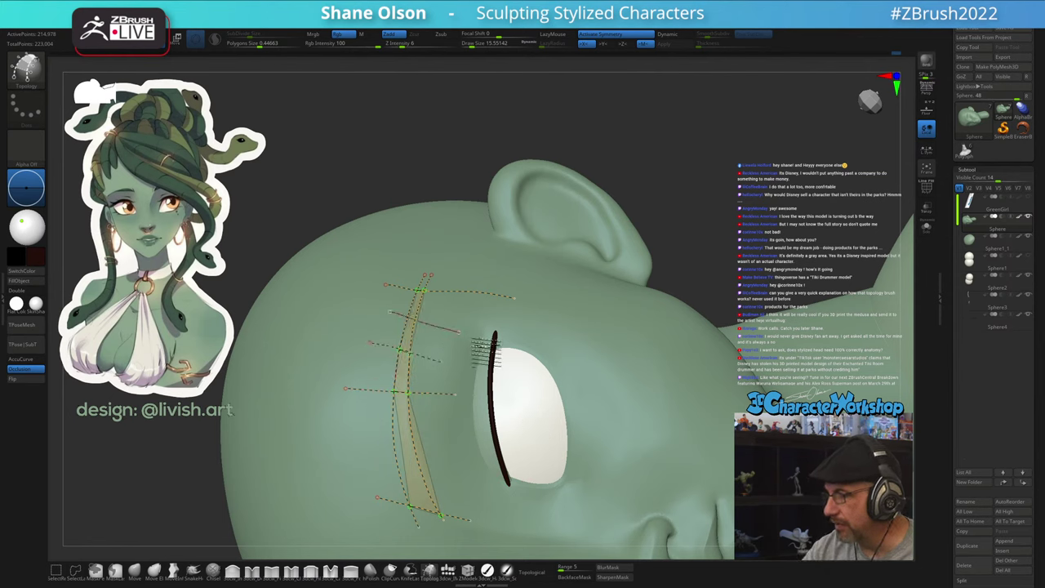
left_click_drag(367, 434, 443, 420)
left_click_drag(374, 479, 479, 468)
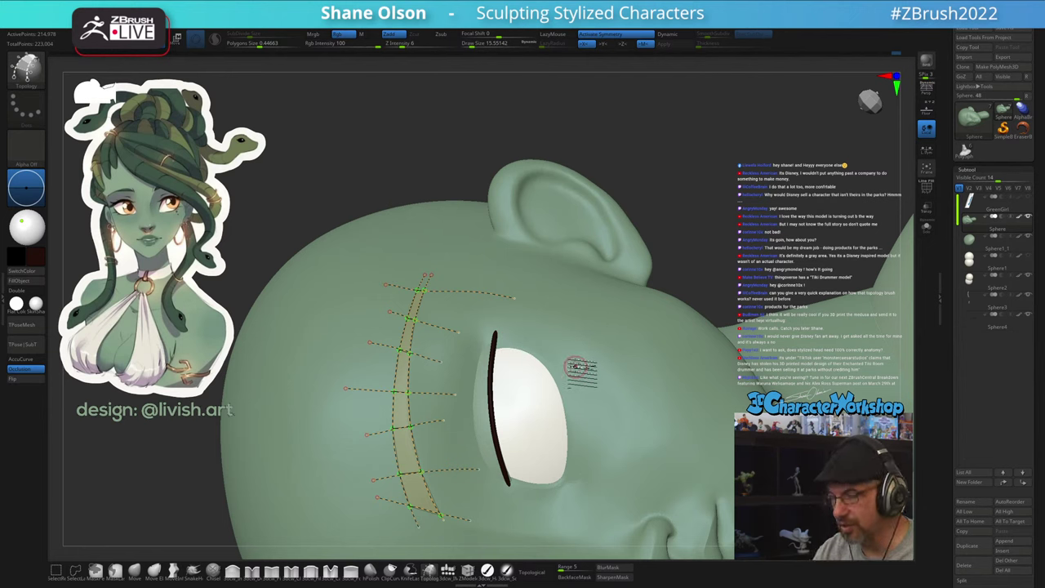
Remove the stray curve and excess curve ends, and generate the eyebrow strips as geometry with Draw Size 1
left_click_drag(539, 282, 613, 406)
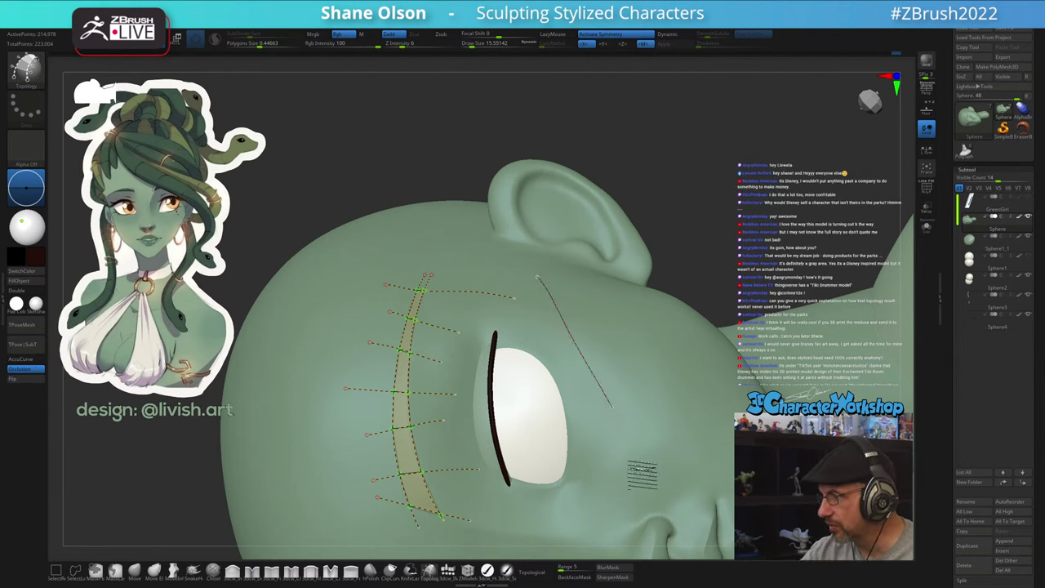
left_click(639, 488, "alt")
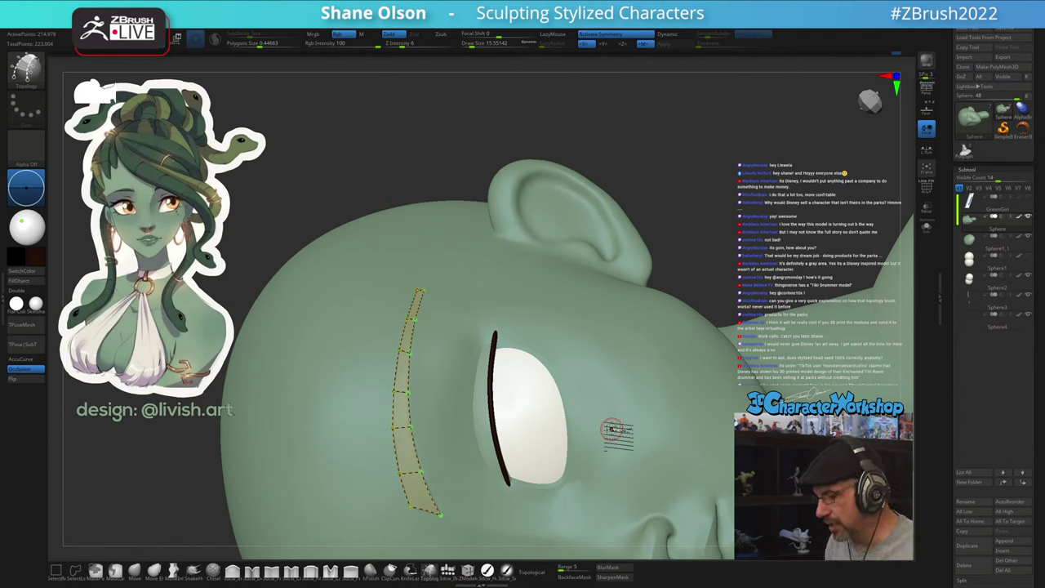
key("s")
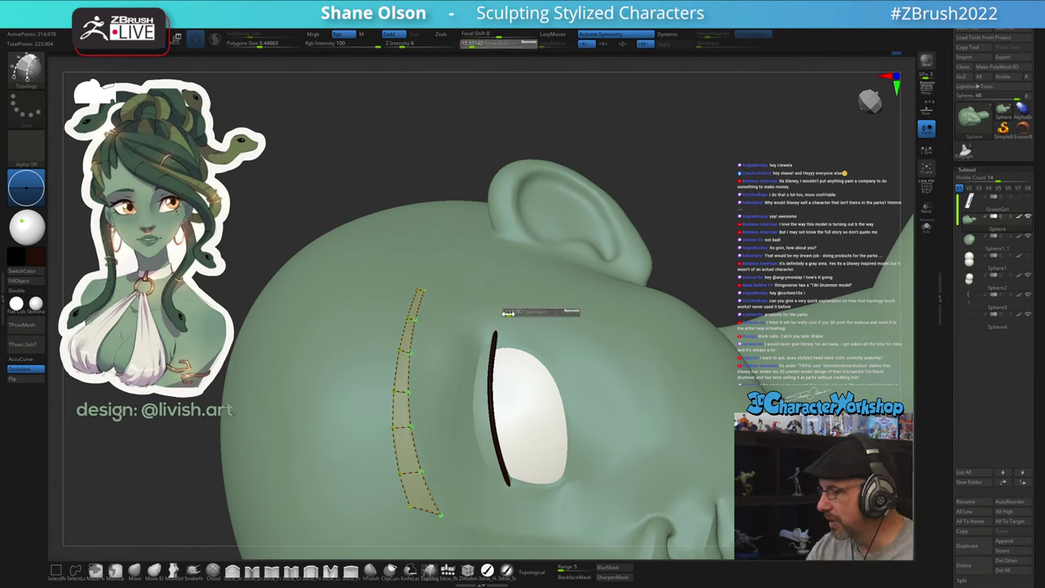
left_click(505, 315)
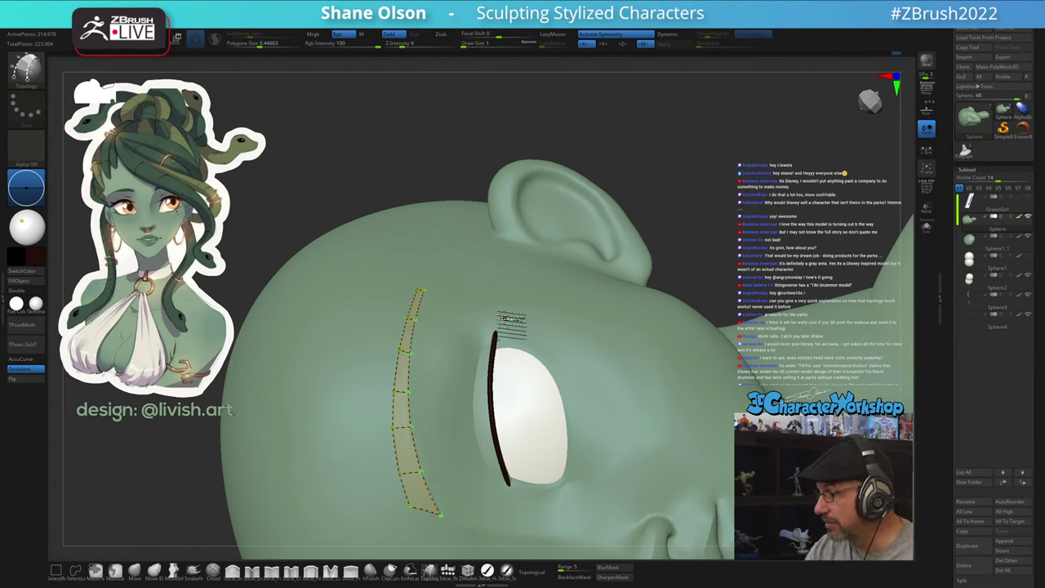
left_click(435, 338)
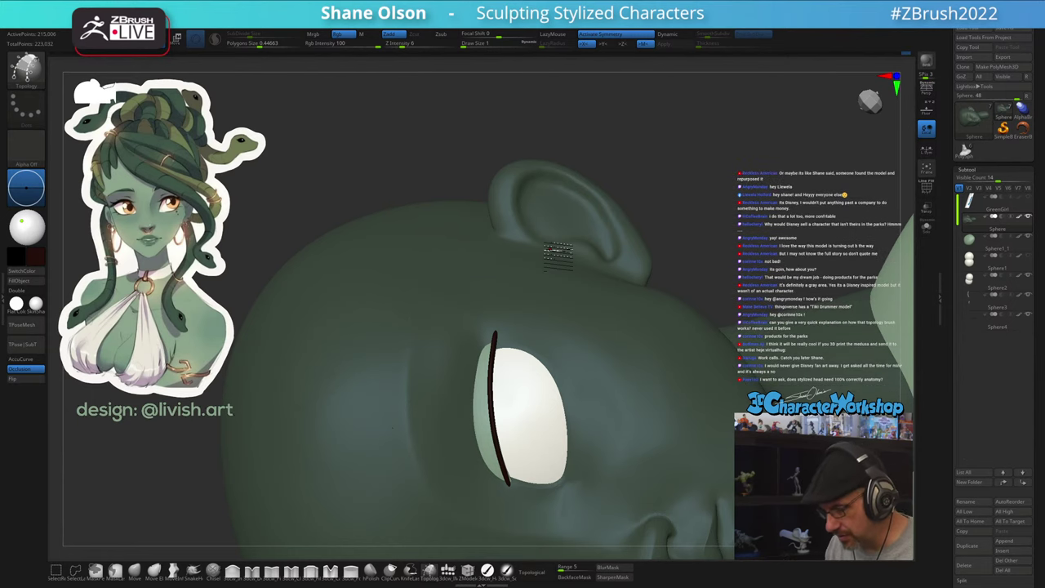
Split the unmasked eyebrow strips from the head into their own subtool and make that subtool active
key("space")
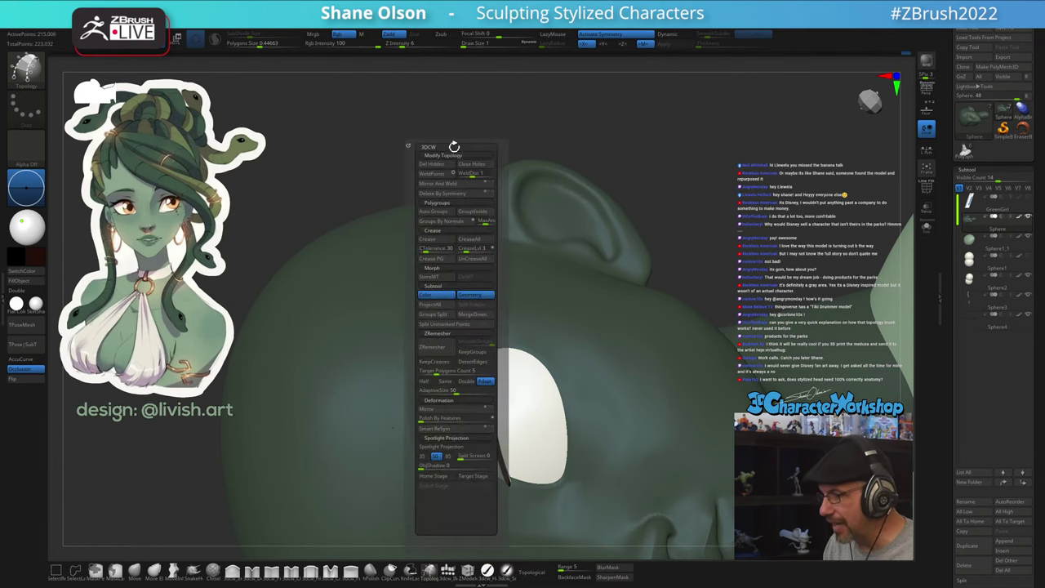
left_click(450, 326)
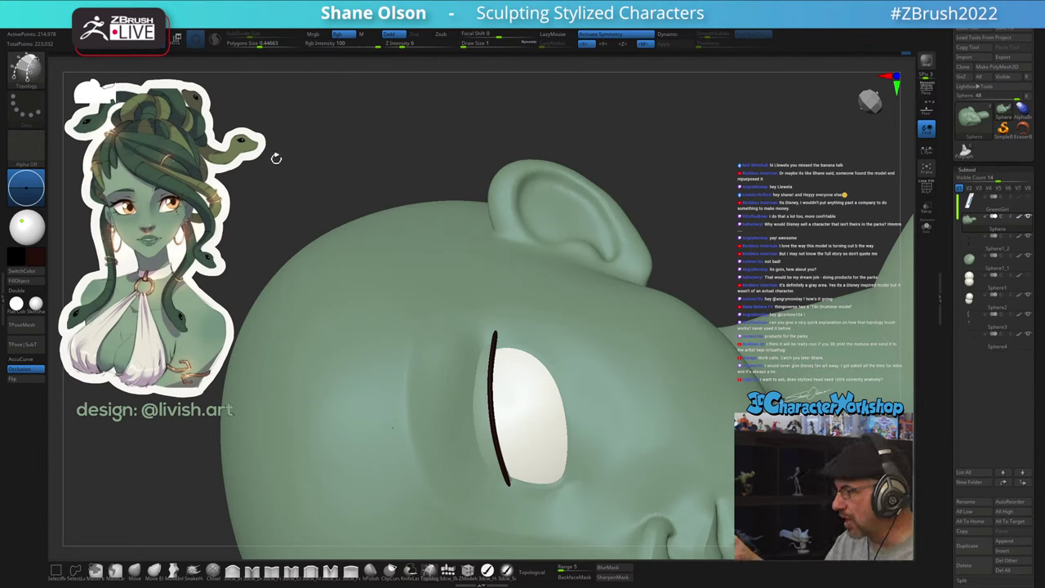
left_click(965, 317)
key("f")
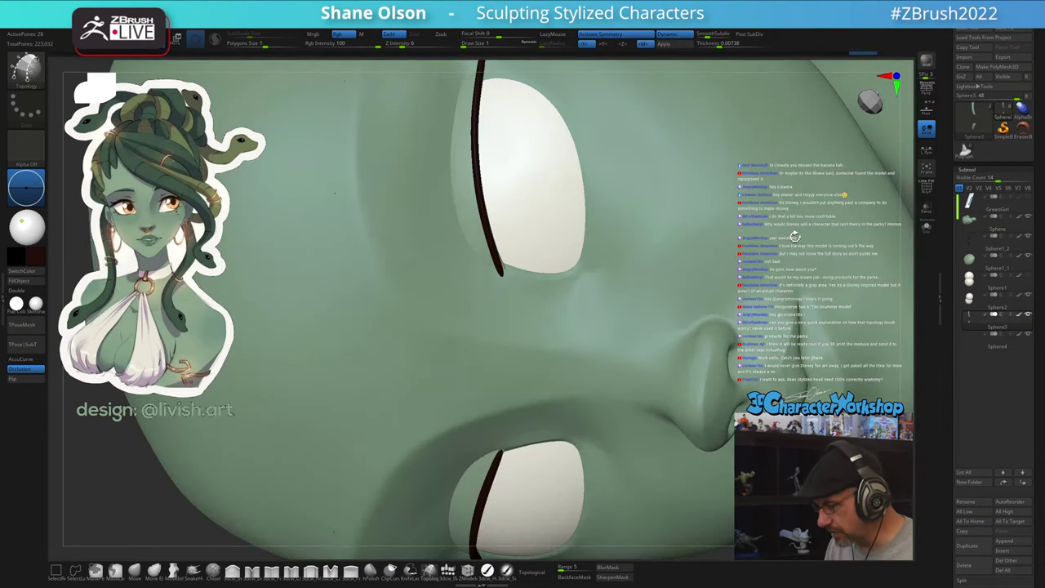
left_click(971, 245)
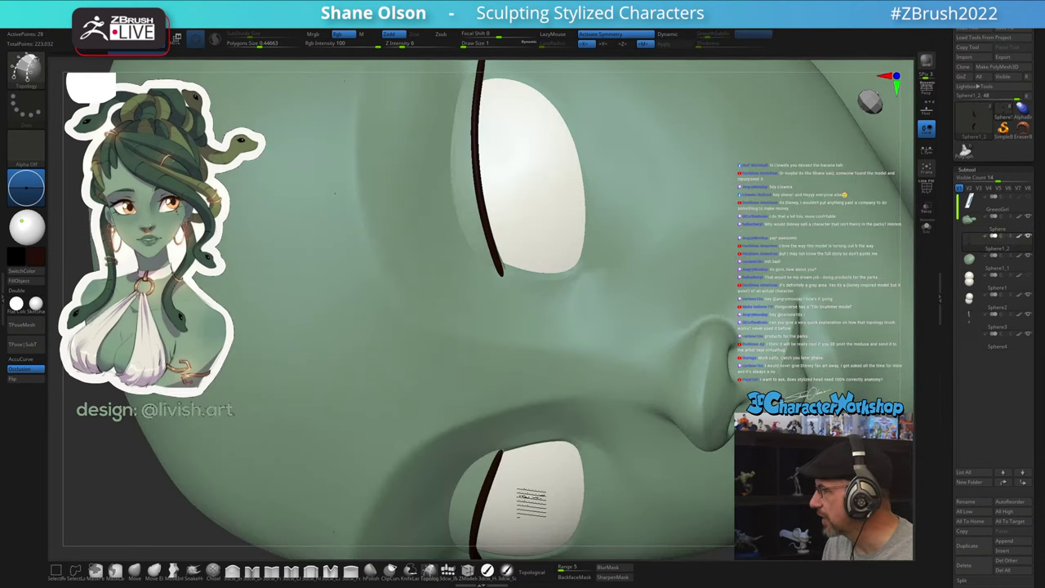
key("f")
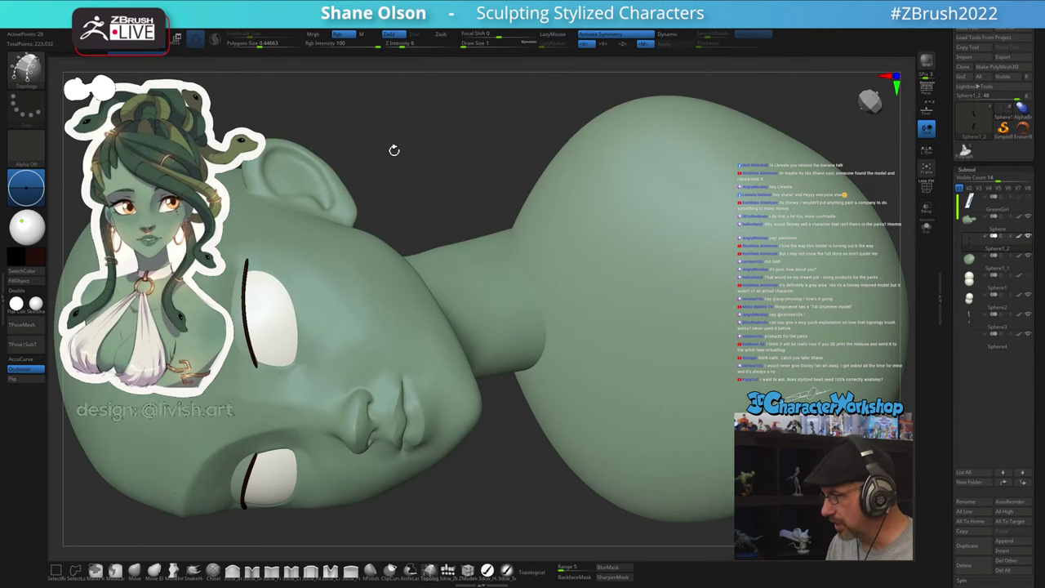
Isolate the eyebrow strips with Solo and face them from the front
left_click_drag(394, 150, 555, 206, "alt")
left_click(925, 229)
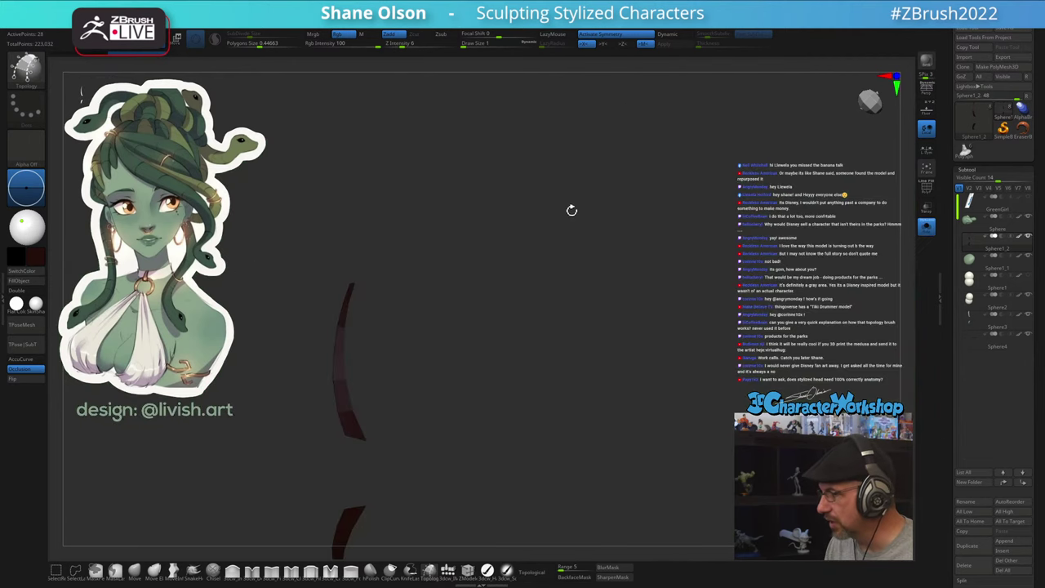
left_click_drag(481, 280, 585, 249, "alt")
mouse_move(547, 333)
left_mouse_down()
mouse_move(547, 286)
mouse_move(539, 306)
mouse_move(530, 286)
mouse_move(592, 261)
mouse_move(485, 282)
mouse_move(452, 222)
mouse_move(560, 264)
mouse_move(544, 357)
mouse_move(528, 236)
mouse_move(601, 277)
mouse_move(515, 220)
mouse_move(548, 217)
mouse_move(571, 237)
mouse_move(541, 196)
mouse_move(564, 194)
left_mouse_up()
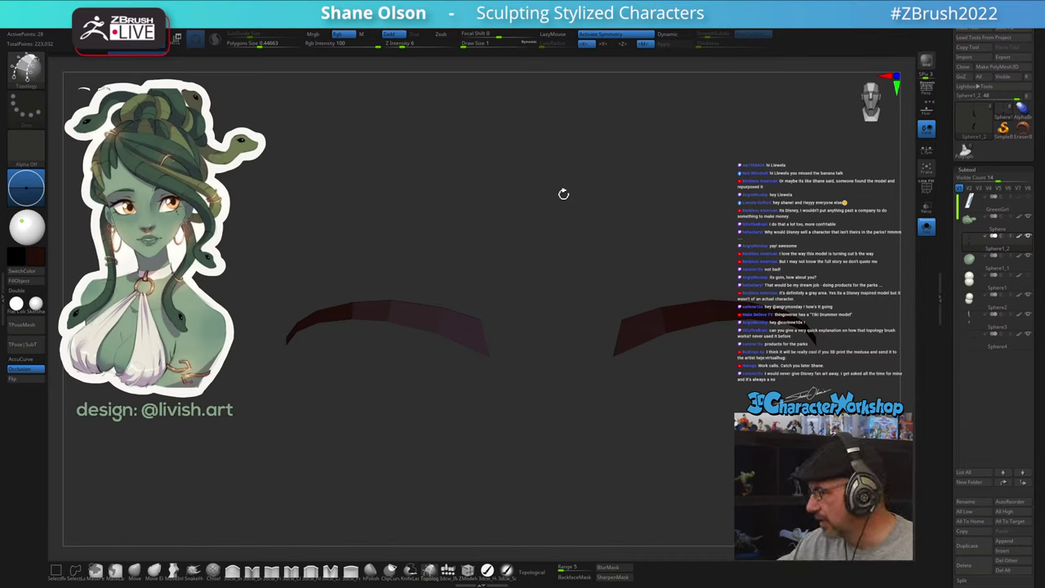
Display the polygon wireframe on the eyebrow strips and adjust their arch using the Move brush with Draw Size about 23.3
key("shift+f")
left_click_drag(691, 380, 639, 423, "alt")
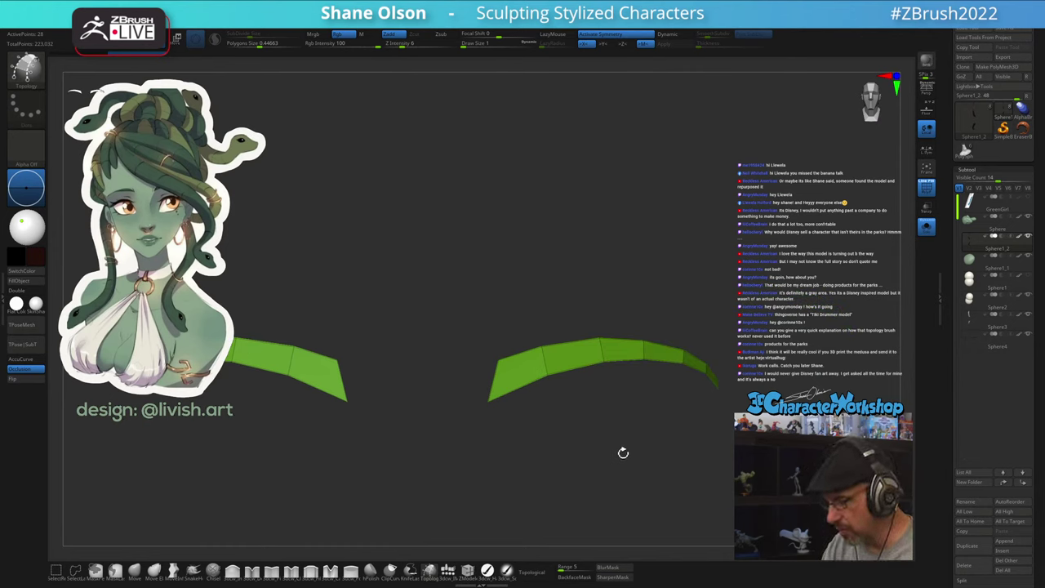
left_click_drag(622, 431, 613, 399)
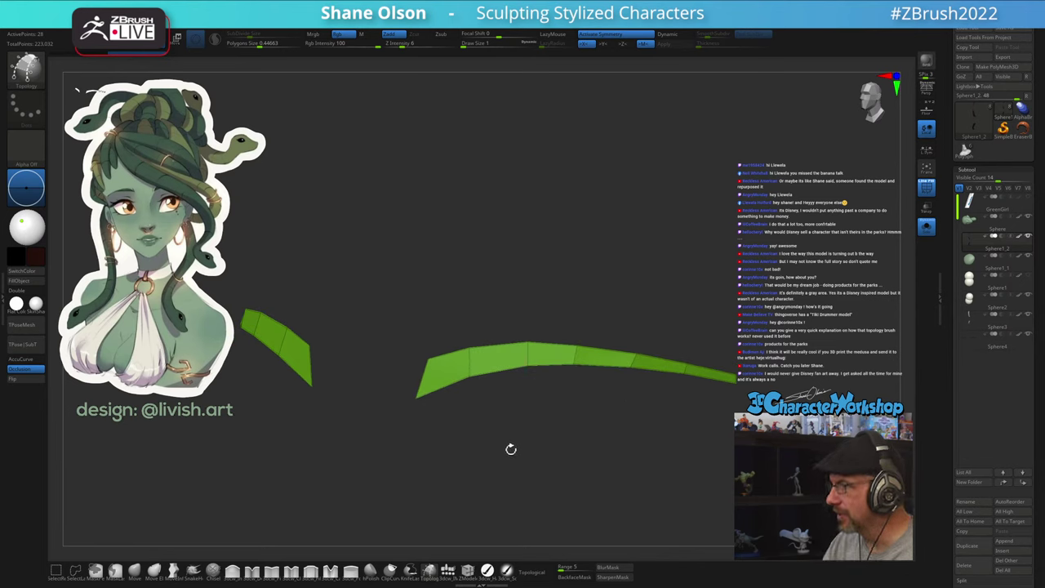
left_click_drag(513, 450, 538, 451, "alt")
left_click(136, 572)
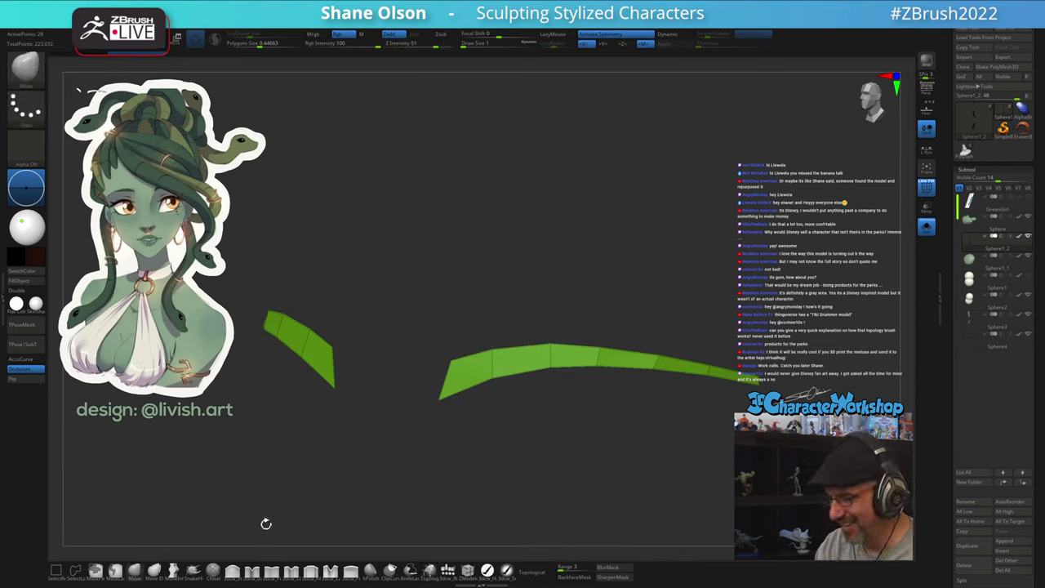
key("s")
left_click(602, 434)
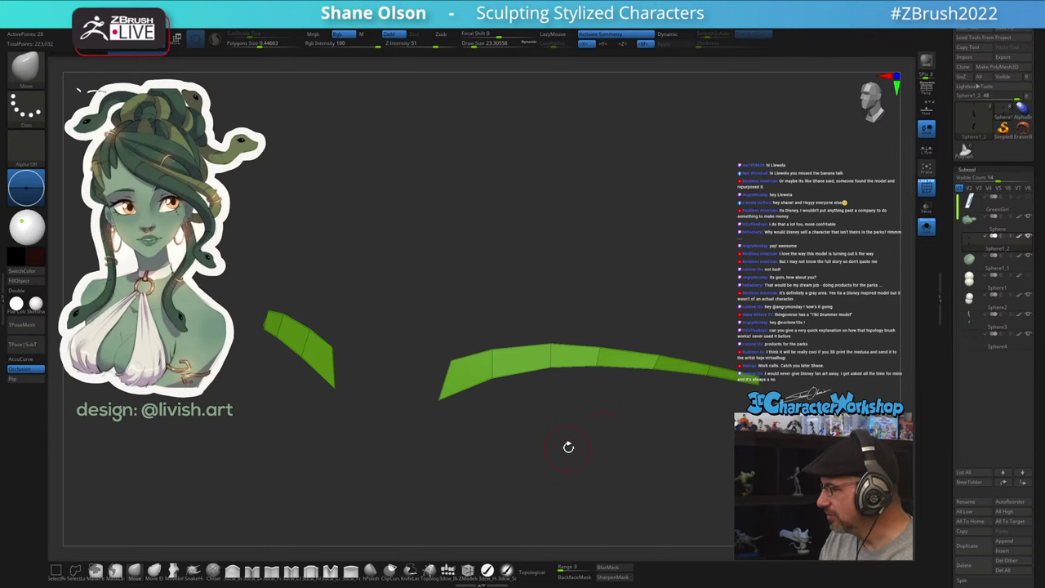
left_click_drag(568, 448, 551, 456, "alt")
mouse_move(480, 396)
left_mouse_down()
mouse_move(535, 377)
mouse_move(536, 387)
mouse_move(582, 382)
left_mouse_up()
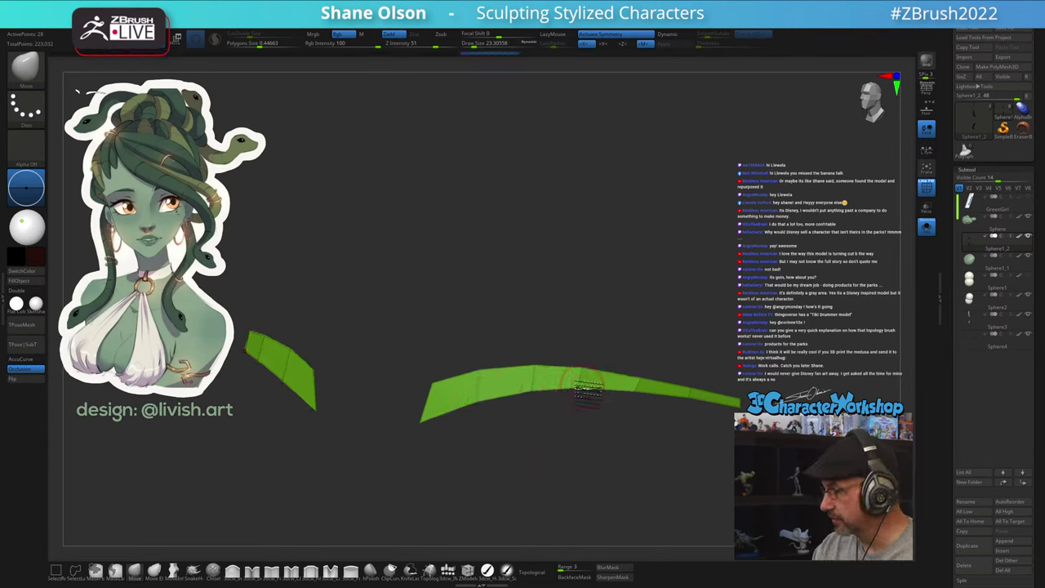
mouse_move(660, 352)
left_mouse_down()
mouse_move(664, 364)
mouse_move(640, 384)
left_mouse_up()
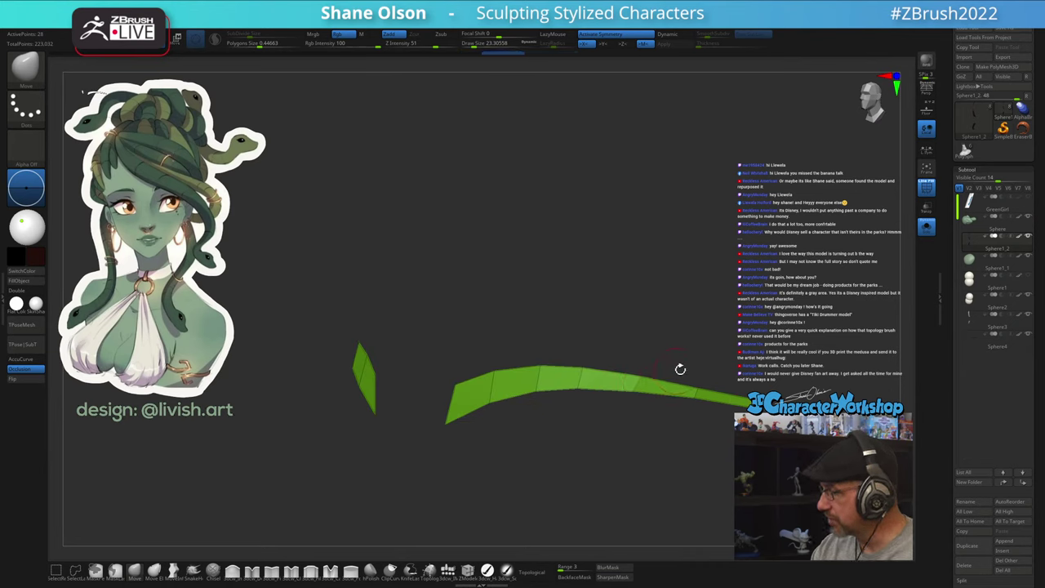
left_click_drag(702, 392, 708, 389)
Refine the points along the outer part of the eyebrow strip using the Move brush with Draw Size about 6.6
left_click_drag(473, 44, 468, 44)
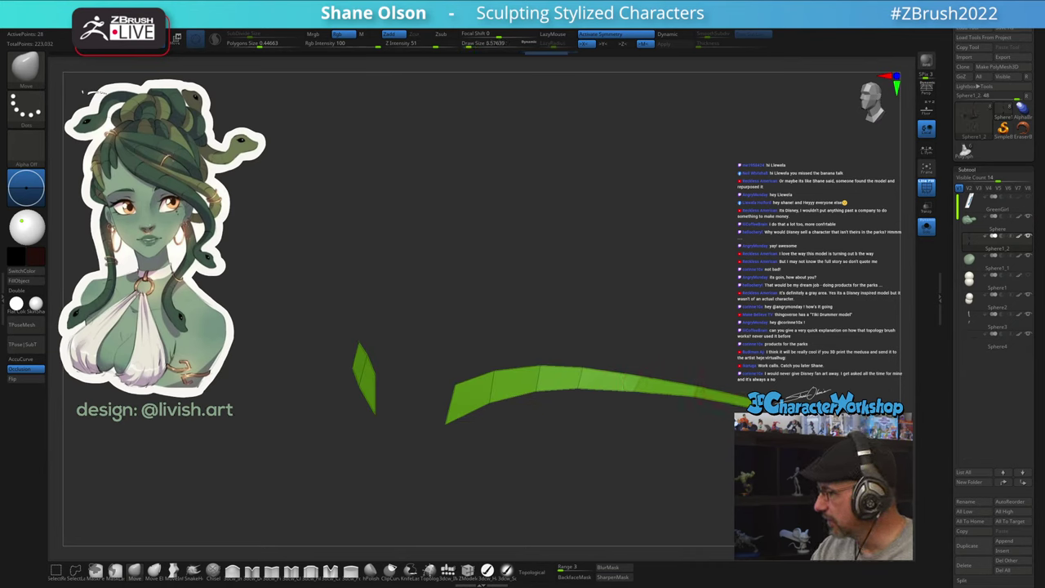
left_click_drag(697, 392, 699, 390)
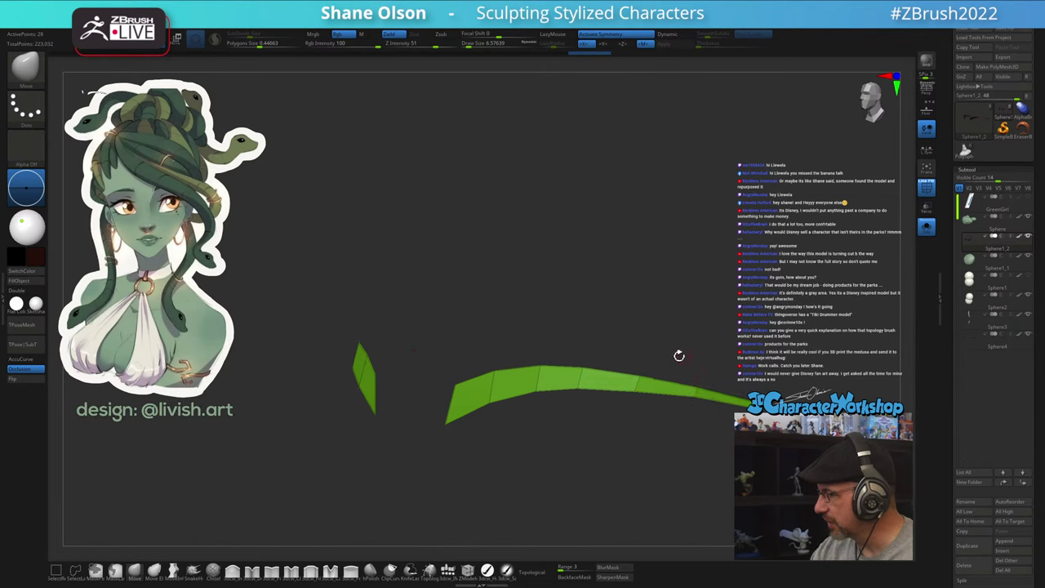
left_click_drag(678, 356, 679, 384)
left_click_drag(671, 388, 669, 390)
Insert two edge loops close together across the inner end of the eyebrow strips with the ZModeler brush
left_click_drag(576, 456, 641, 429, "alt")
left_click(468, 569)
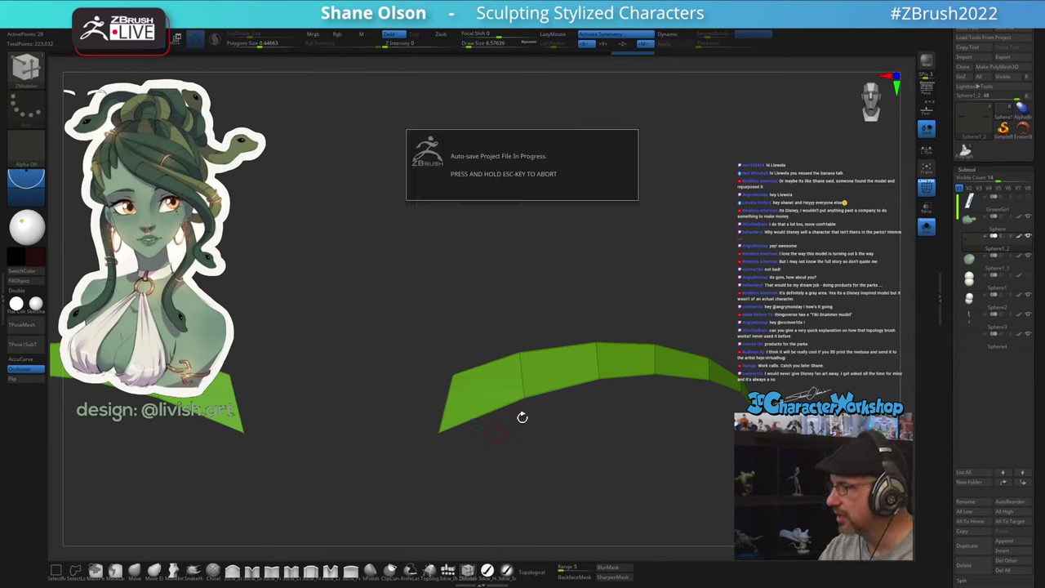
left_click_drag(501, 433, 551, 414, "alt")
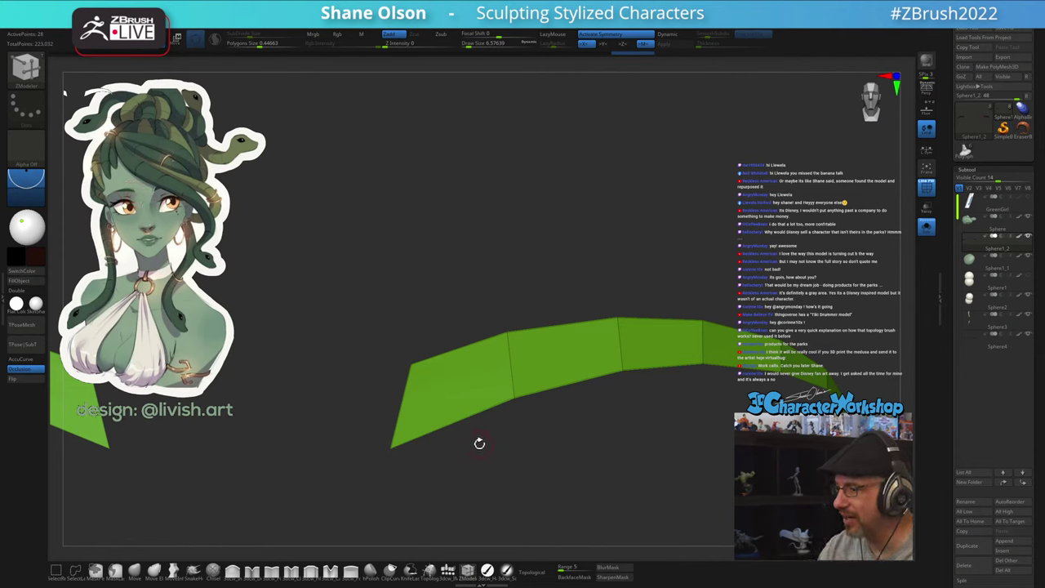
left_click_drag(479, 444, 479, 441)
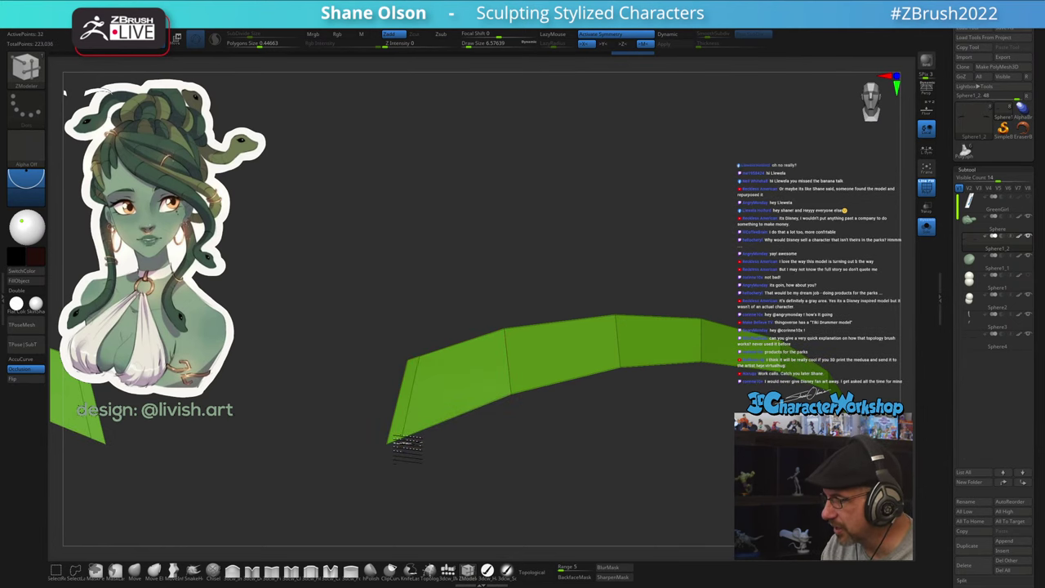
left_click_drag(449, 417, 419, 441)
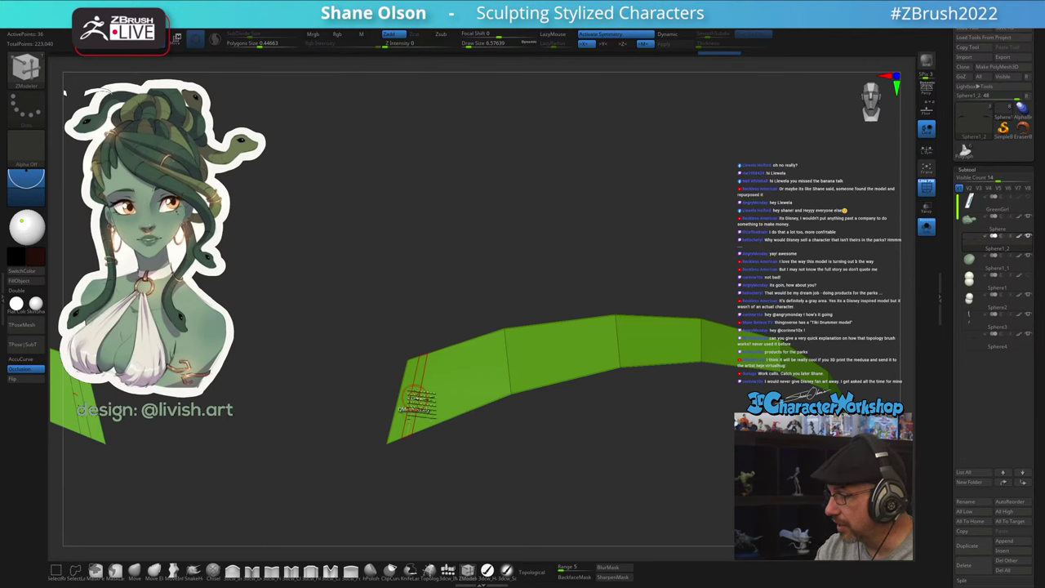
Delete the single narrow polygon between the two new edge loops to cut a gap near the brow's inner end
key("space")
left_click(310, 283)
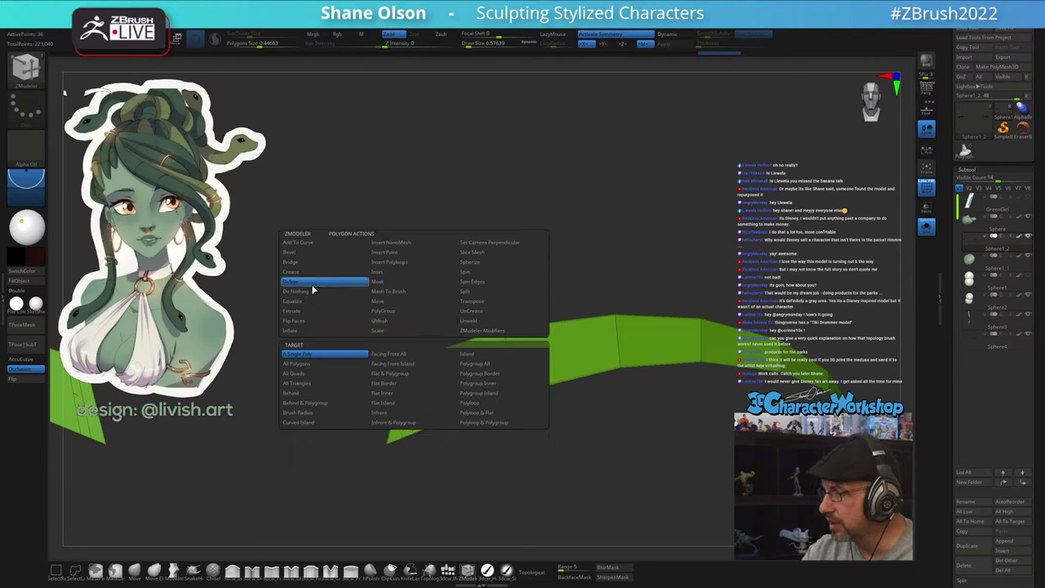
left_click(341, 356)
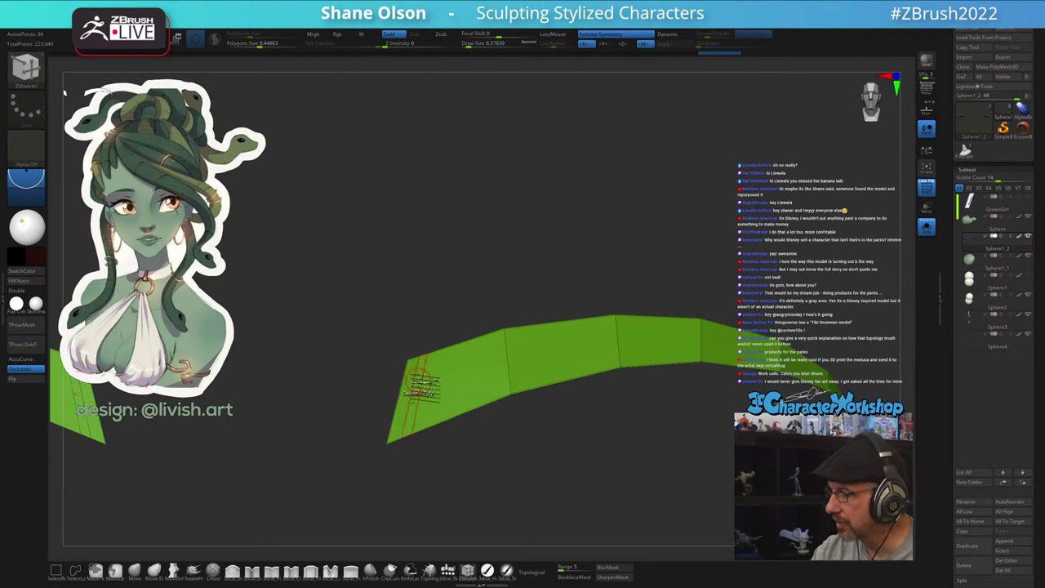
left_click(416, 377)
left_click_drag(591, 483, 544, 436)
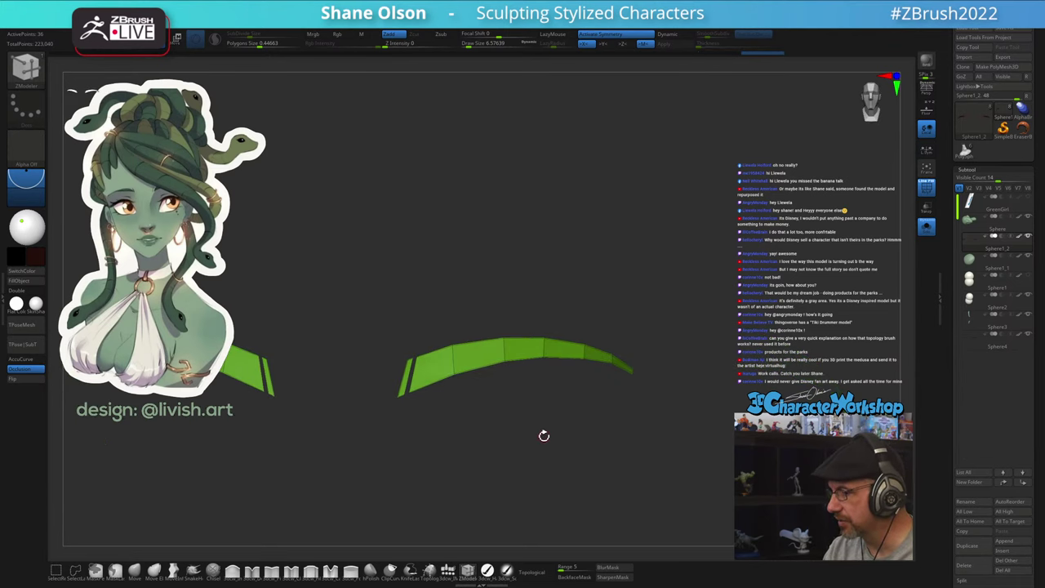
Turn on Dynamic Subdivision for the eyebrow strips and examine the smoothed shape around the gap
key("d")
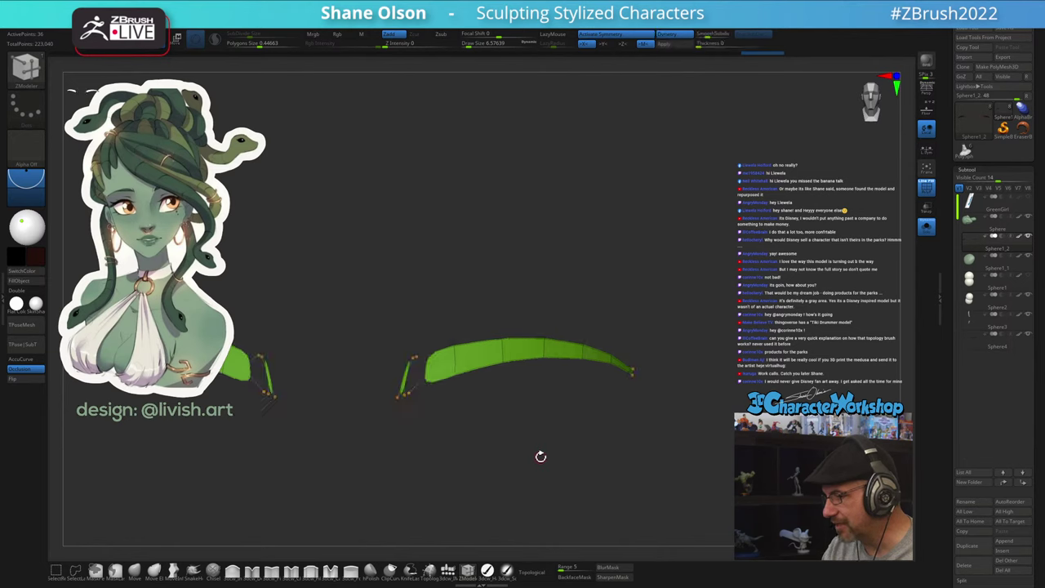
mouse_move(537, 455)
left_mouse_down()
mouse_move(609, 433)
mouse_move(564, 416)
mouse_move(566, 454)
mouse_move(550, 452)
left_mouse_up()
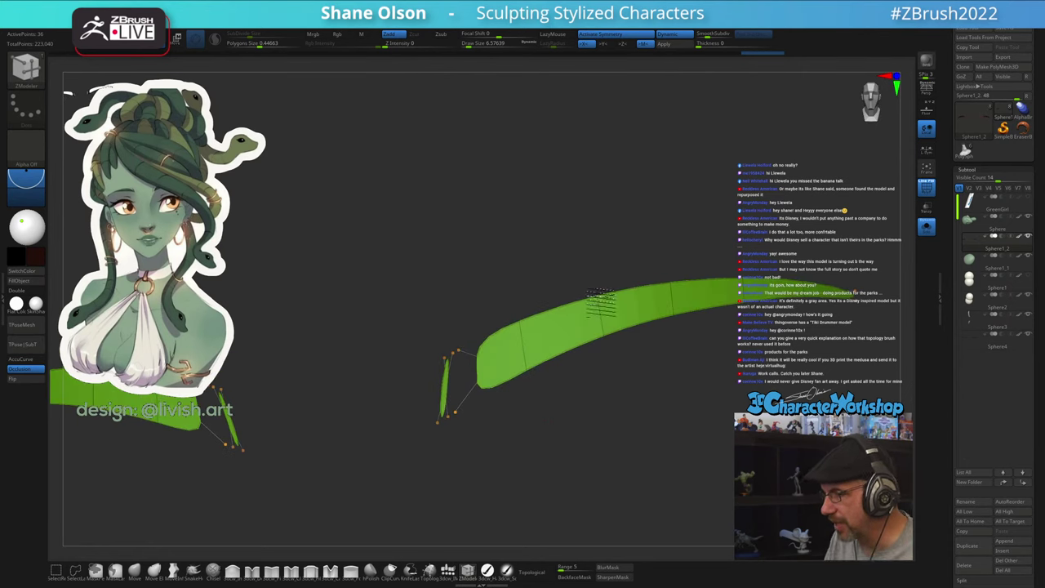
mouse_move(651, 136)
left_mouse_down("alt")
mouse_move(544, 161)
mouse_move(612, 192)
left_mouse_up("alt")
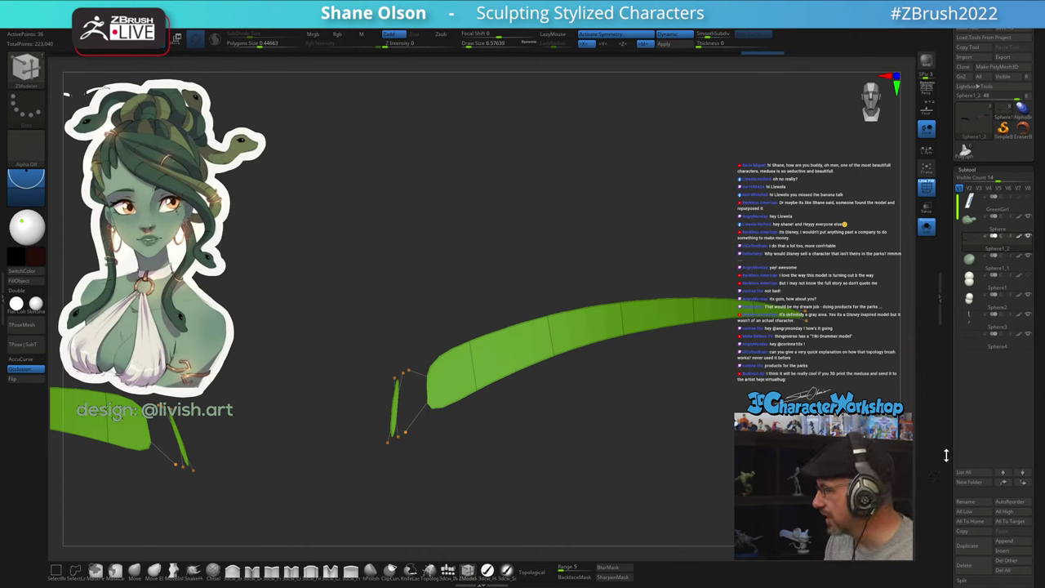
Expand the Dynamic Subdiv settings and set the eyebrow strips' dynamic Thickness to 0.00797
left_click_drag(951, 449, 951, 342)
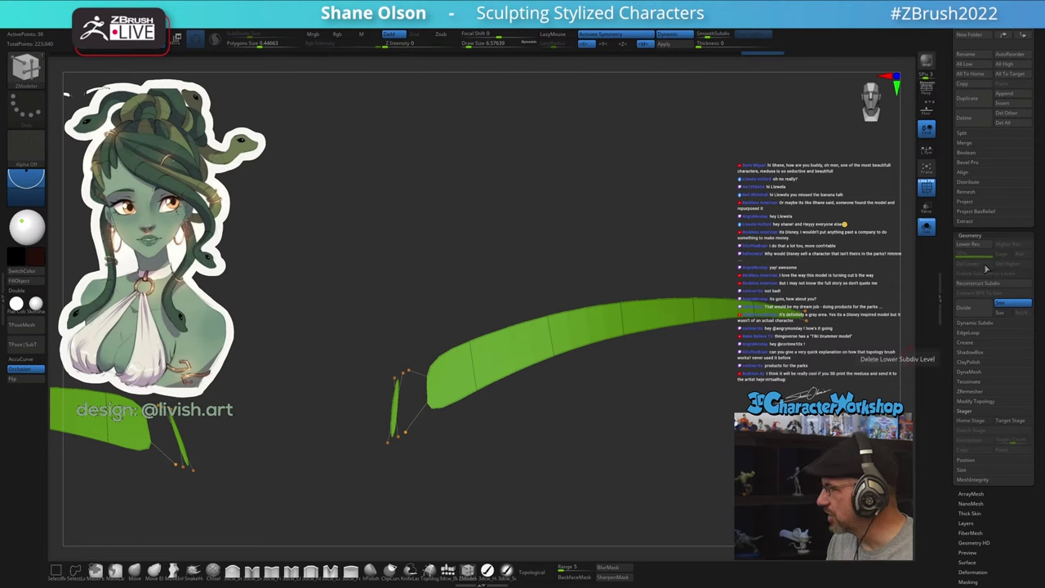
left_click(973, 324)
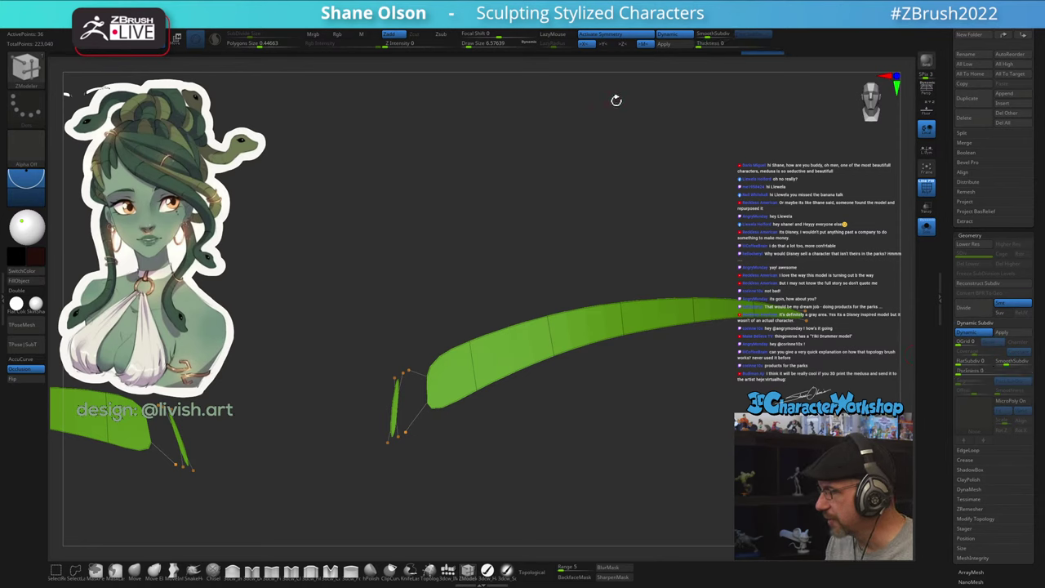
left_click_drag(703, 44, 716, 43)
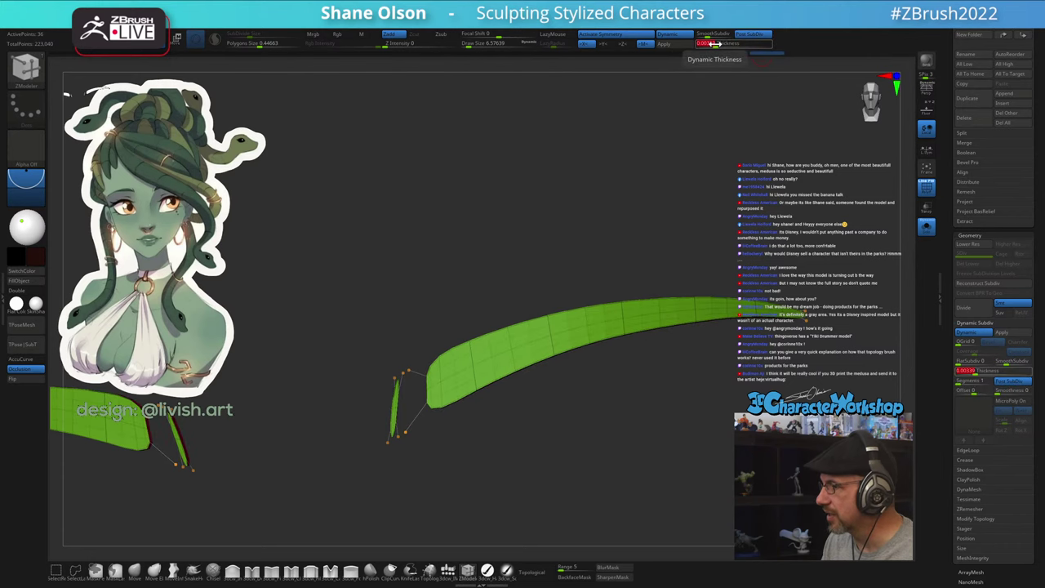
left_click_drag(592, 189, 563, 238)
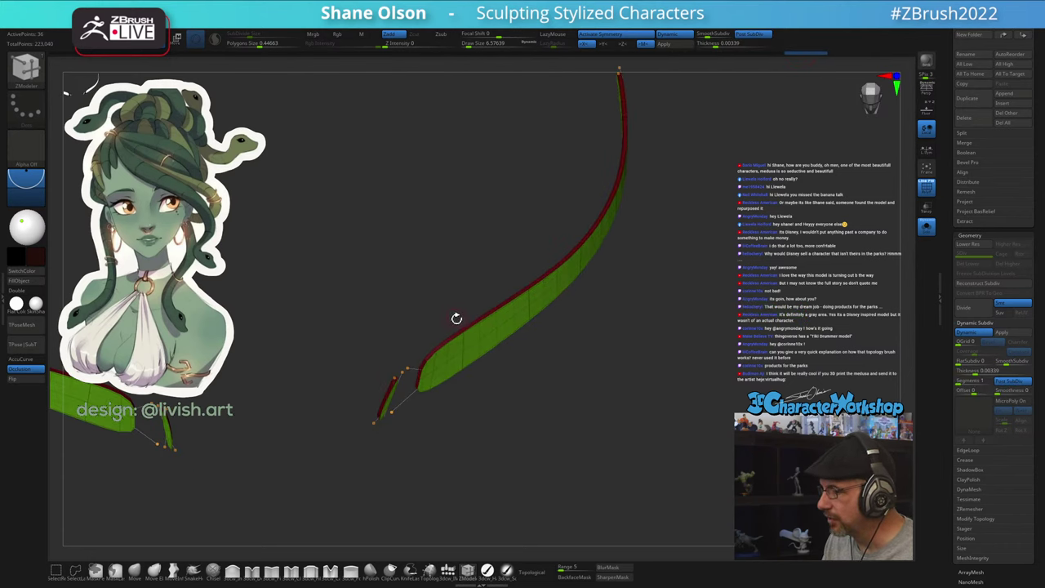
left_click_drag(442, 236, 446, 286, "alt")
left_click_drag(717, 47, 719, 48)
left_click_drag(513, 189, 514, 185)
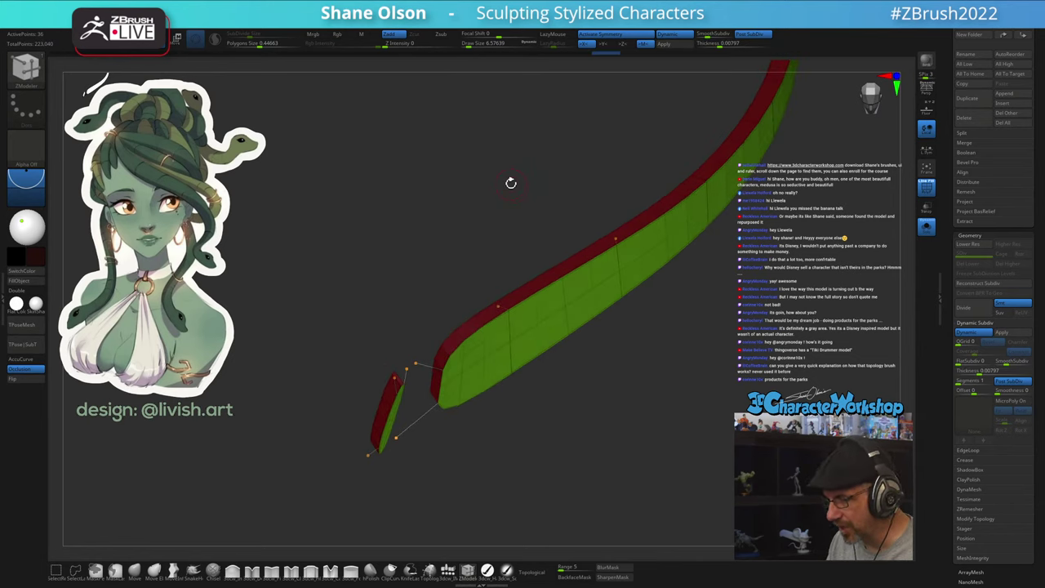
Remove all creases from the eyebrow strips with UnCrease All
key("space")
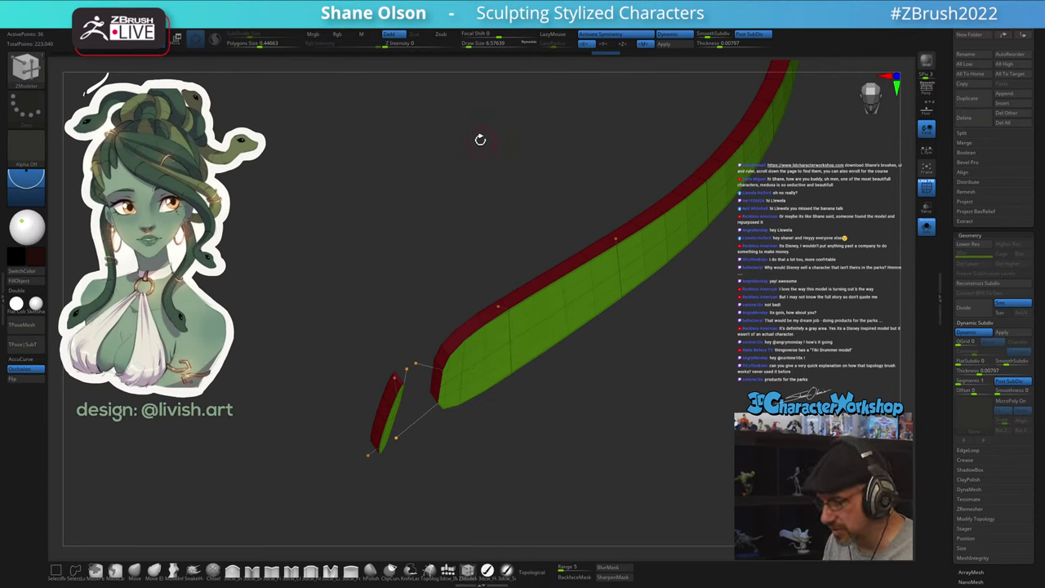
key("space")
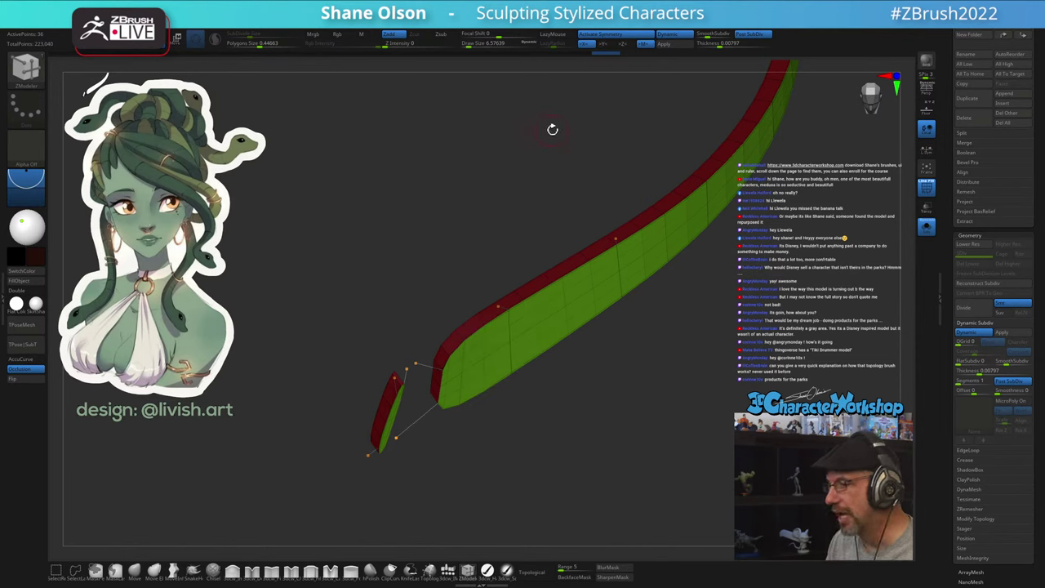
key("space")
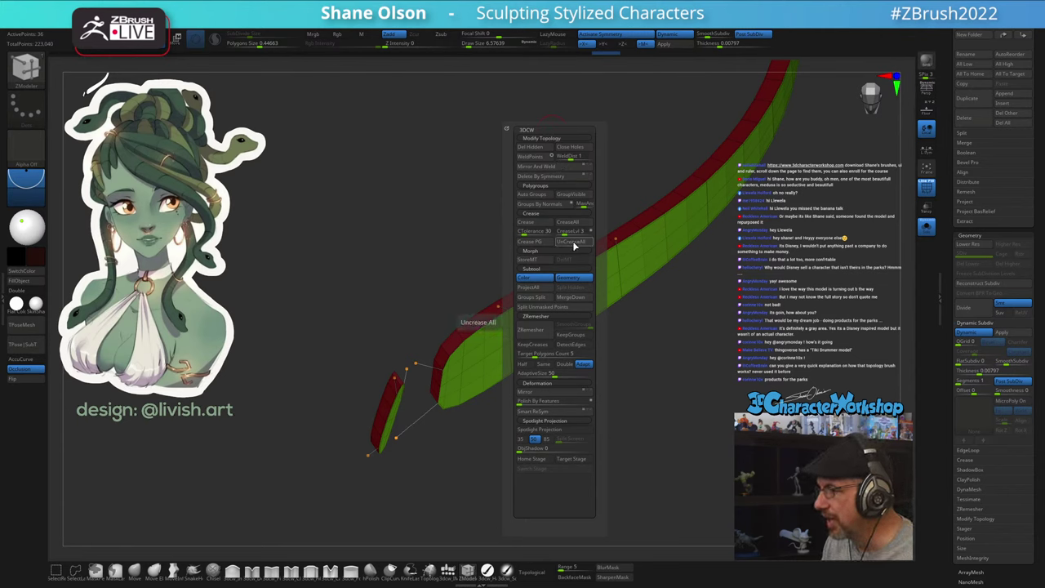
left_click(575, 246)
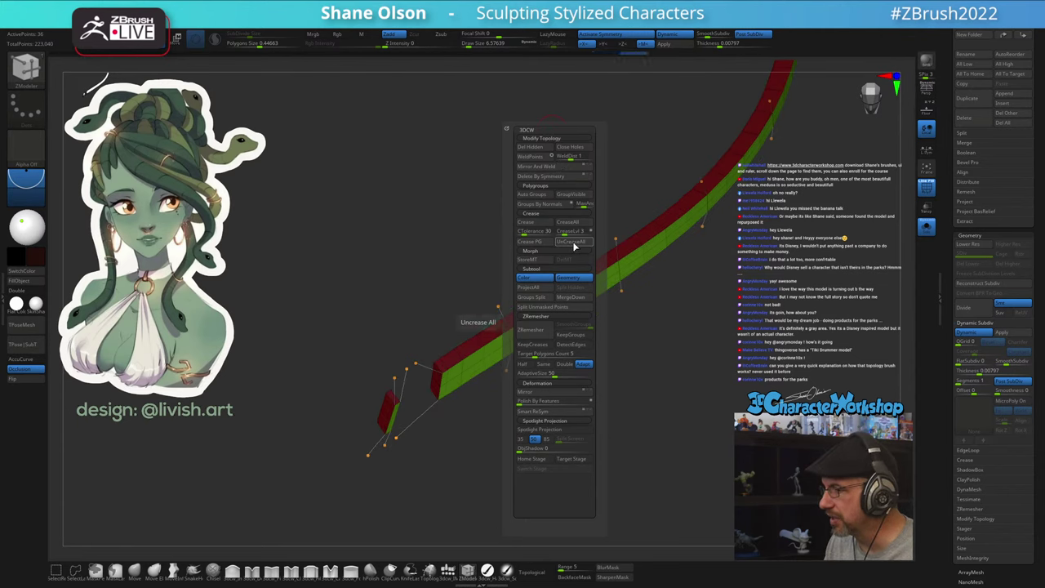
mouse_move(778, 326)
left_mouse_down()
mouse_move(779, 283)
mouse_move(782, 306)
left_mouse_up()
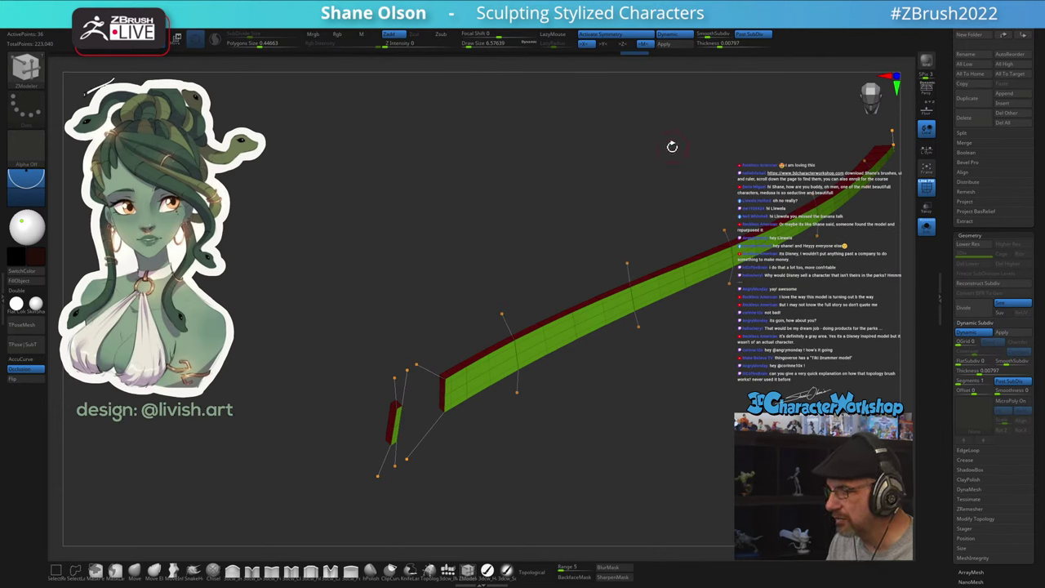
Disable Post SubDiv for the eyebrow strips' thickness and check their rounded edges from several angles
left_click(757, 39)
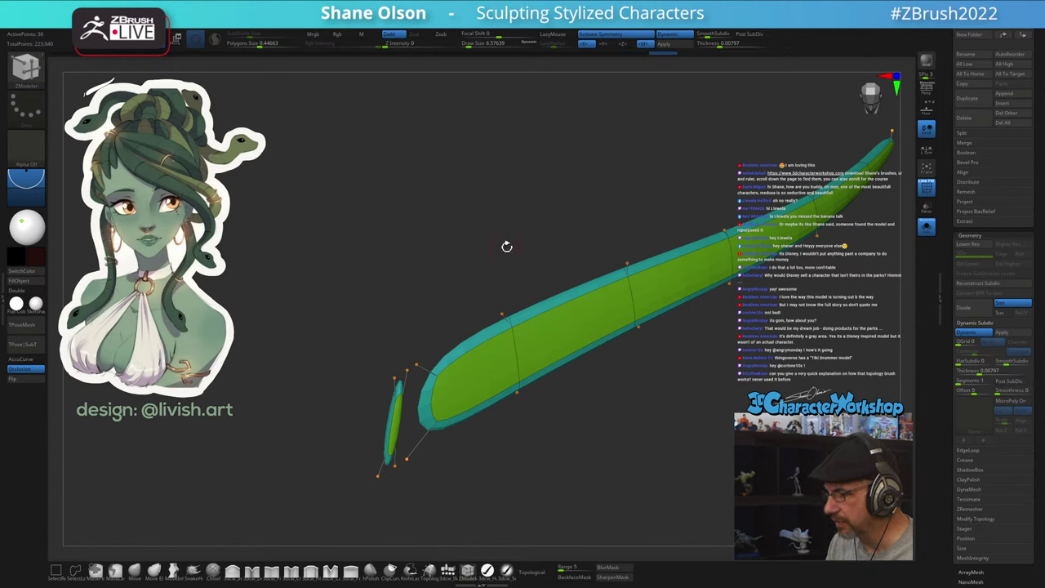
left_click_drag(512, 232, 446, 239)
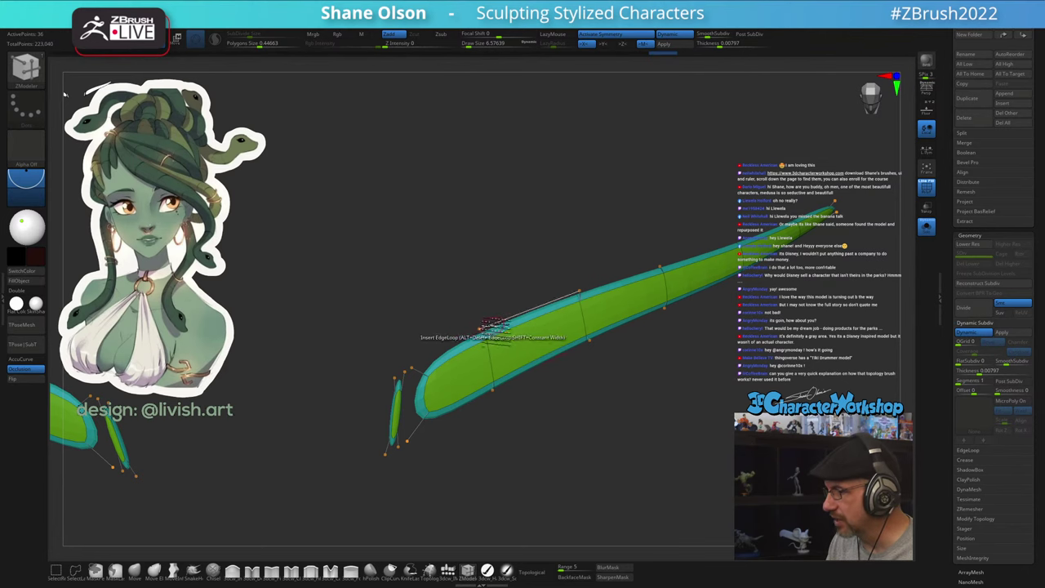
left_click_drag(477, 271, 545, 289)
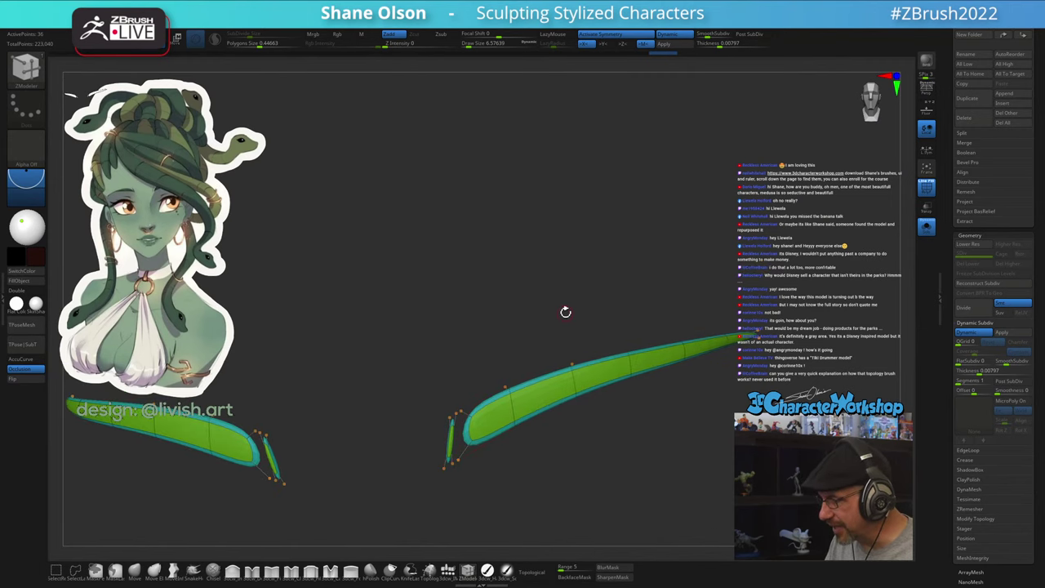
Turn off the Dynamic Subdivision preview and insert an edge loop beside the gap on the eyebrow's main section
key("shift+d")
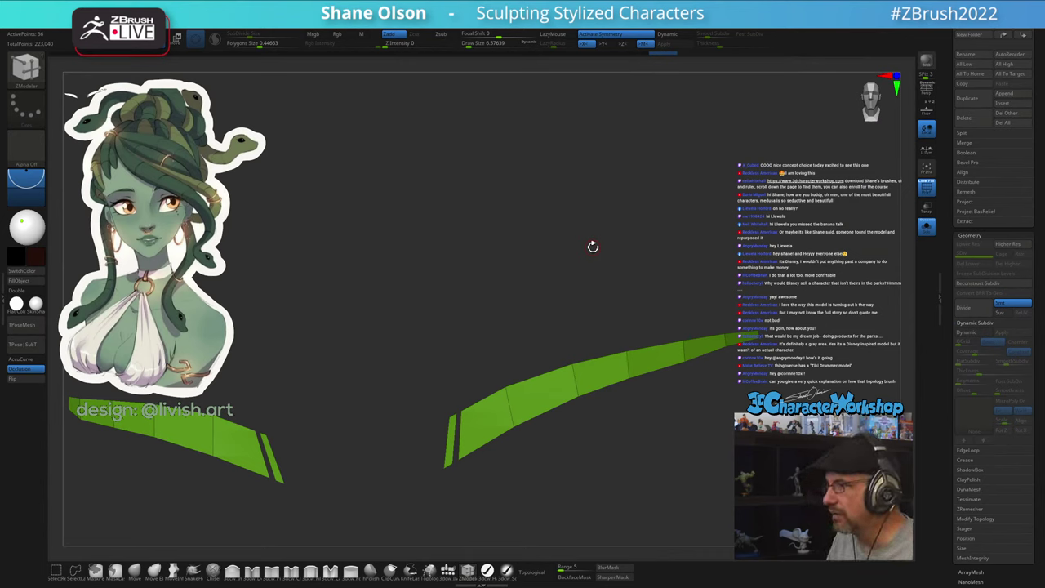
left_click_drag(568, 264, 265, 266, "alt")
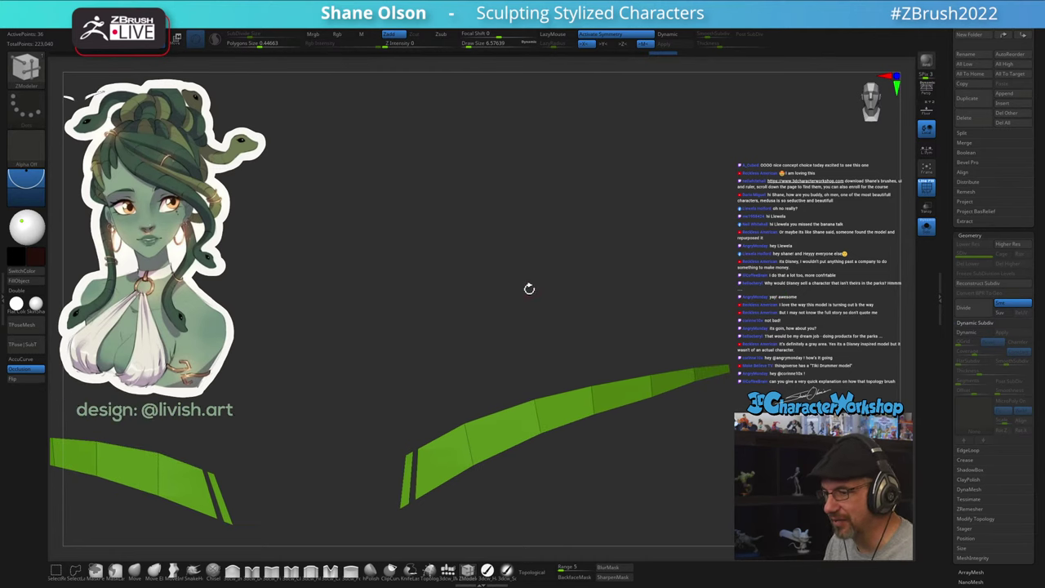
left_click_drag(538, 280, 559, 454)
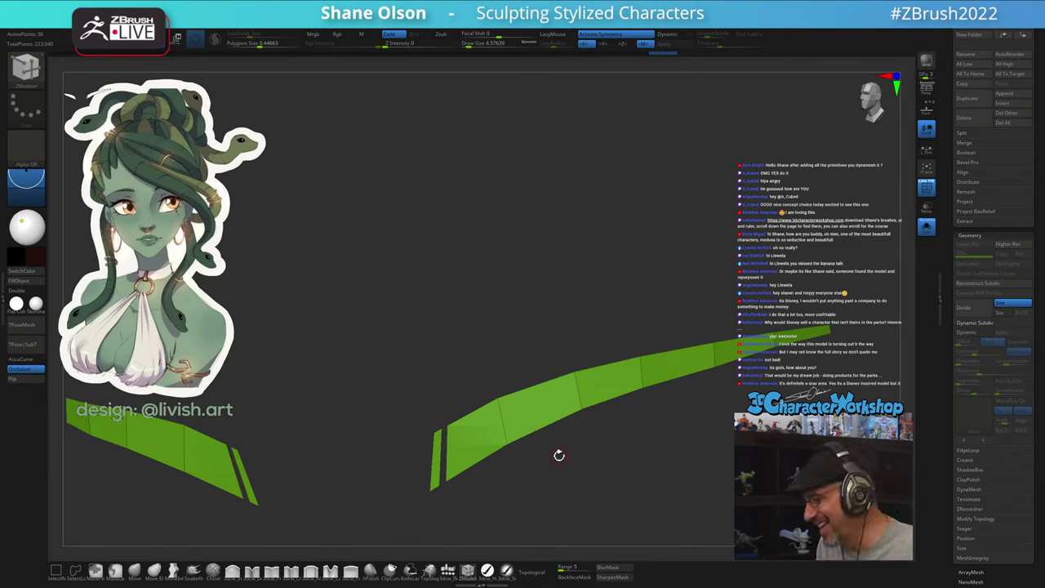
left_click_drag(559, 455, 515, 427)
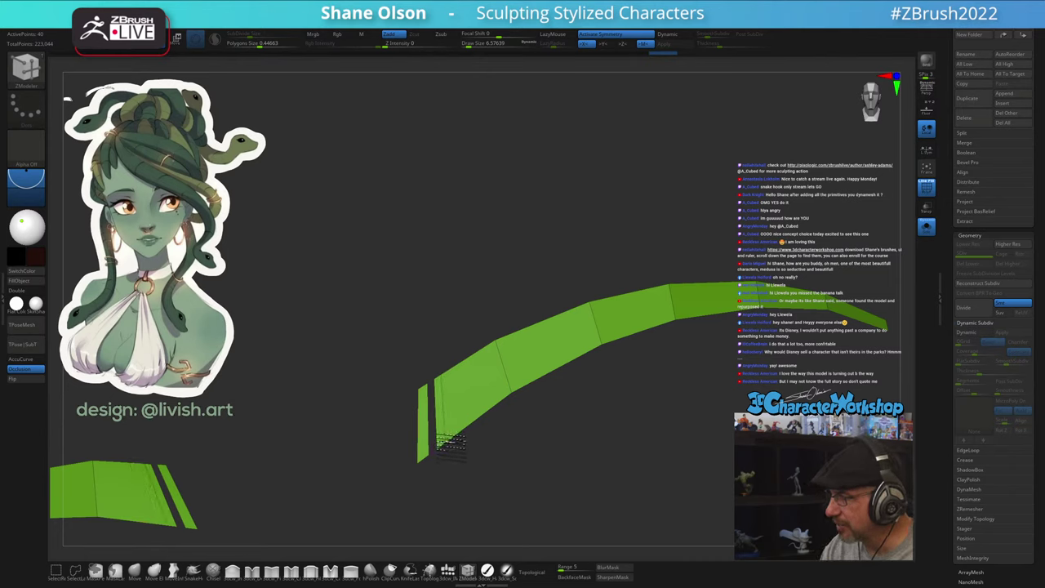
Preview the eyebrow strips with Dynamic Subdivision and check the shape of their gaps with and without the wireframe
key("d")
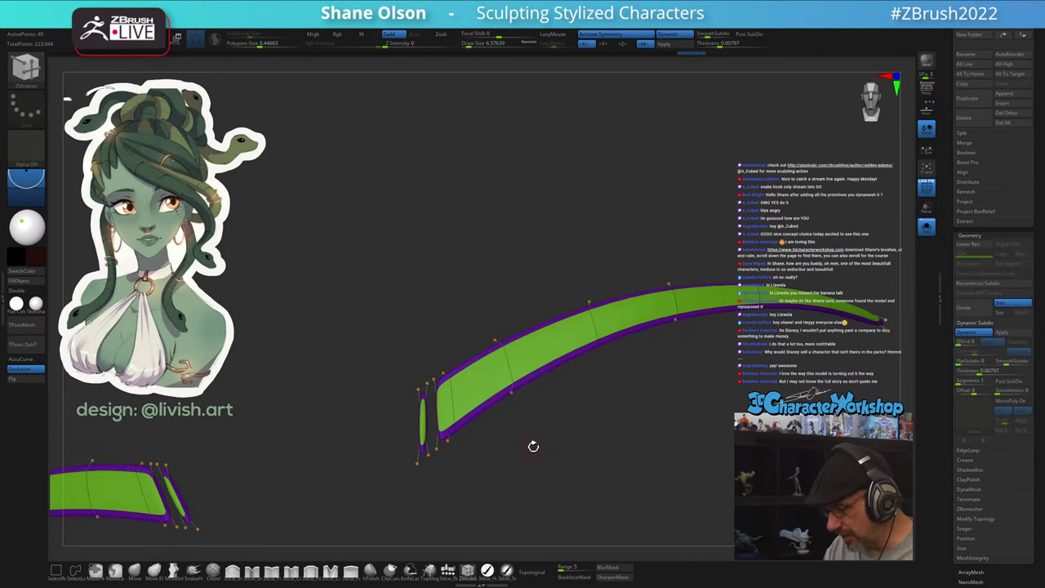
mouse_move(514, 455)
left_mouse_down()
mouse_move(524, 455)
mouse_move(512, 473)
mouse_move(490, 462)
mouse_move(520, 462)
mouse_move(504, 428)
mouse_move(499, 463)
left_mouse_up()
key("shift+f")
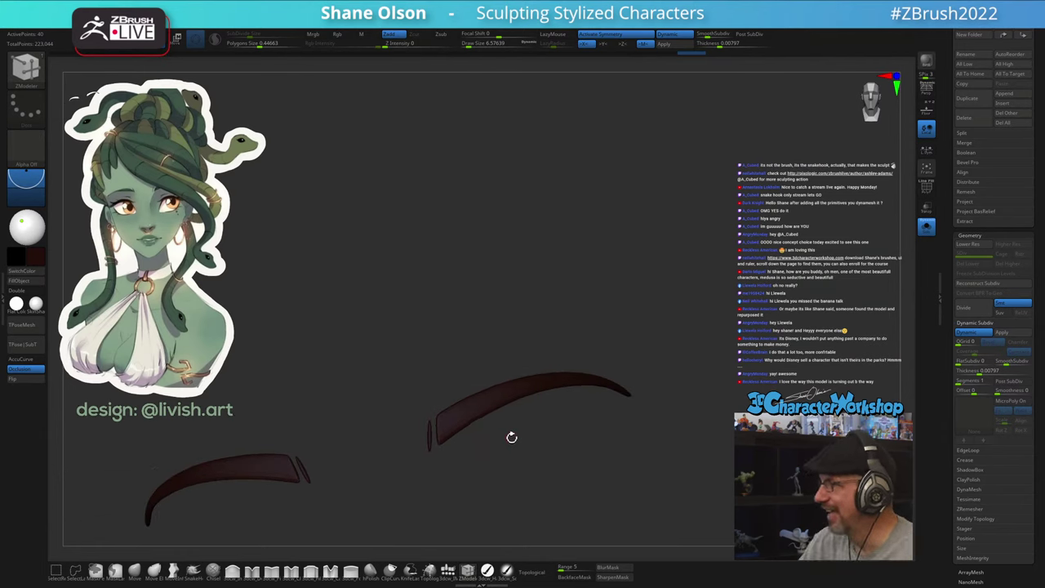
left_click_drag(510, 266, 463, 257)
key("shift+f")
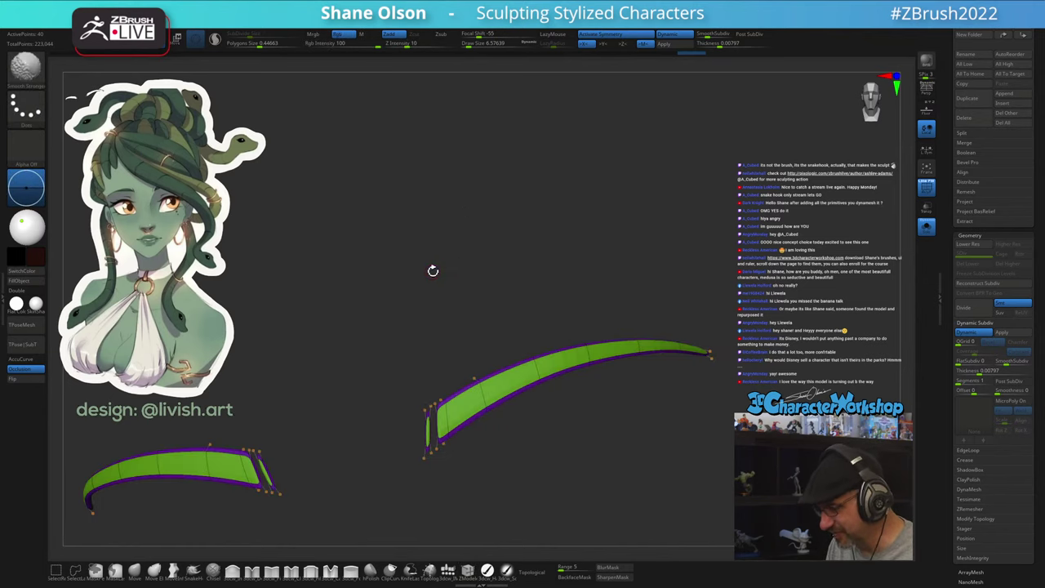
key("shift+d")
Switch to the Move brush, adjust its draw size for the eyebrow strips, and turn on its Topological option
mouse_move(410, 263)
left_mouse_down("alt")
mouse_move(418, 285)
mouse_move(422, 273)
mouse_move(389, 278)
mouse_move(392, 290)
left_mouse_up("alt")
left_click(135, 571)
key("s")
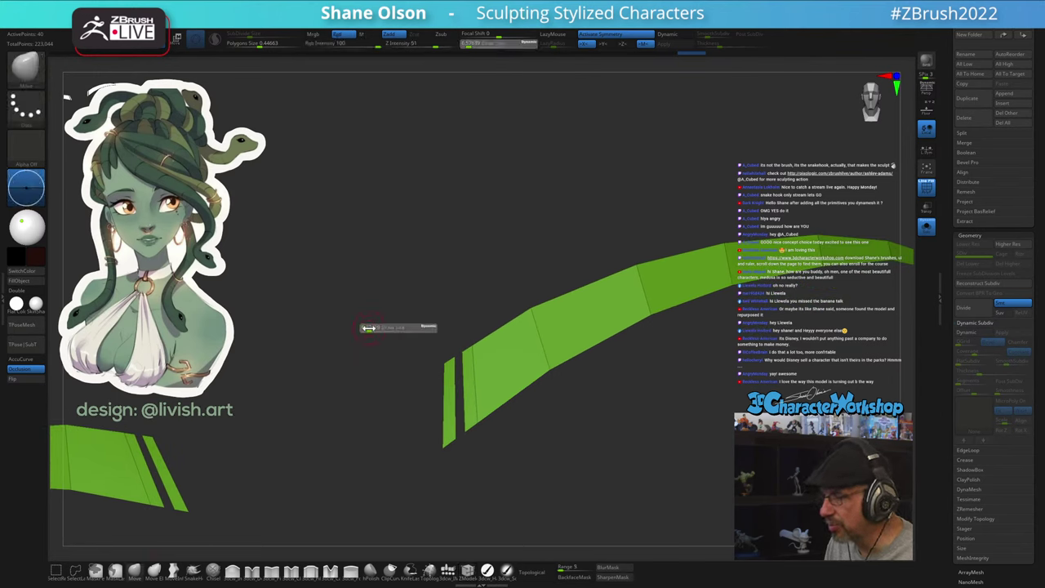
left_click_drag(369, 328, 371, 328)
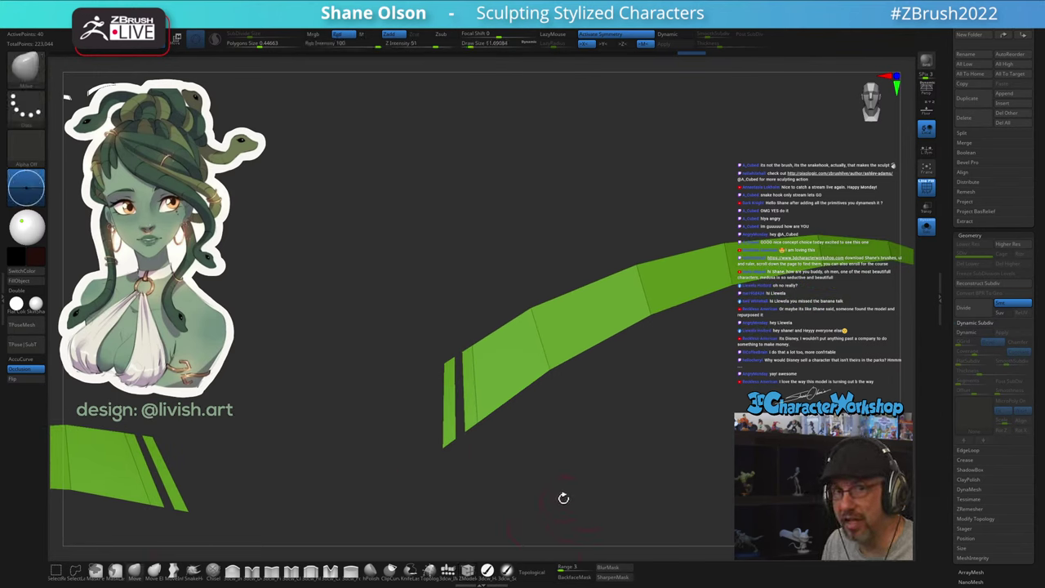
mouse_move(547, 488)
left_mouse_down()
mouse_move(473, 466)
mouse_move(494, 462)
left_mouse_up()
key("s")
key("s")
left_click_drag(494, 462, 488, 458)
left_click(539, 572)
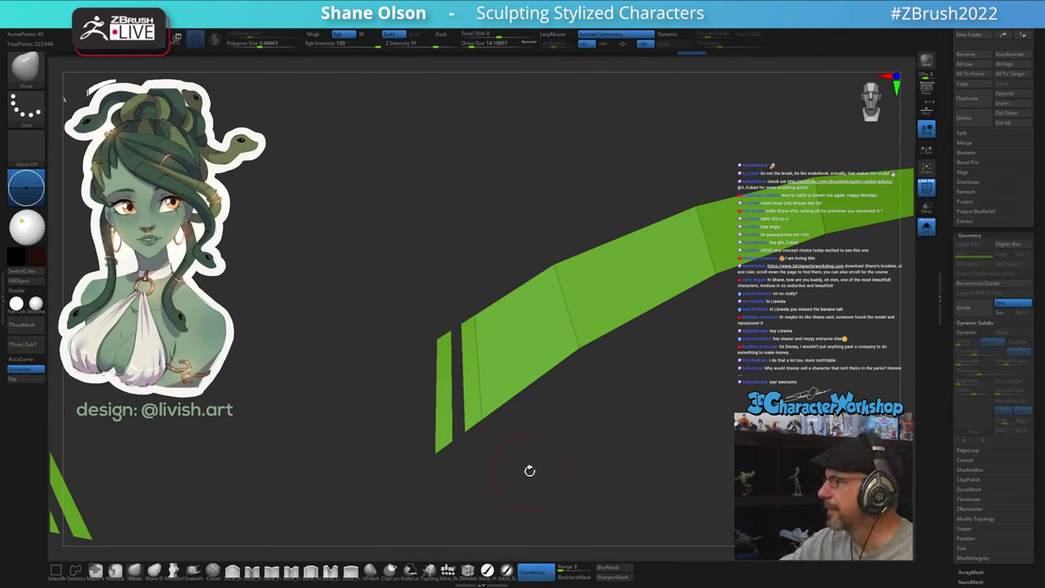
Narrow the eyebrow gap into a wedge by bringing its lower corners together and raising the small inner piece's upper corner
key("s")
mouse_move(471, 441)
left_mouse_down()
mouse_move(459, 442)
mouse_move(484, 420)
mouse_move(458, 440)
left_mouse_up()
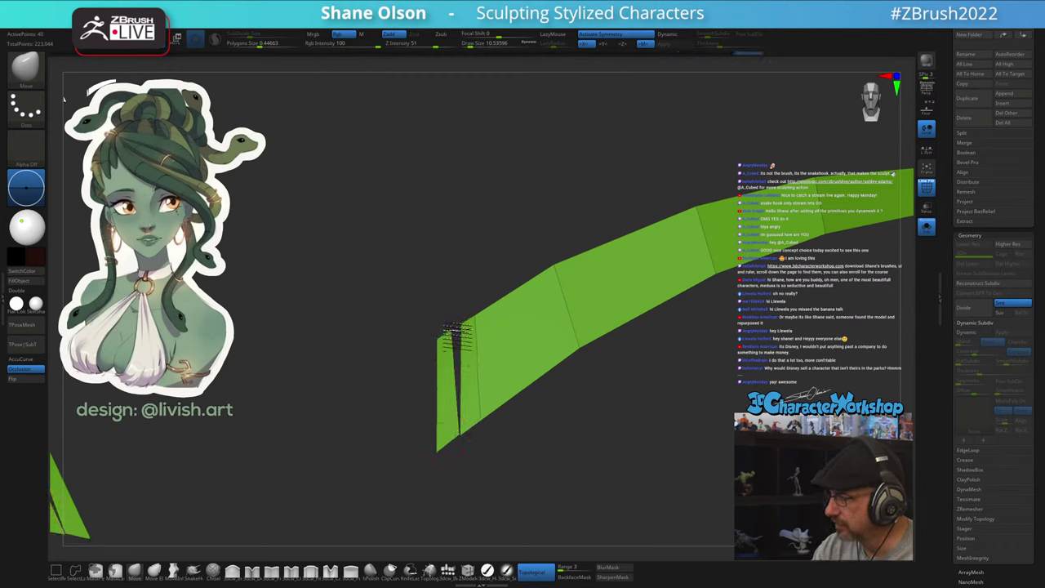
key("s")
left_click_drag(457, 336, 442, 274)
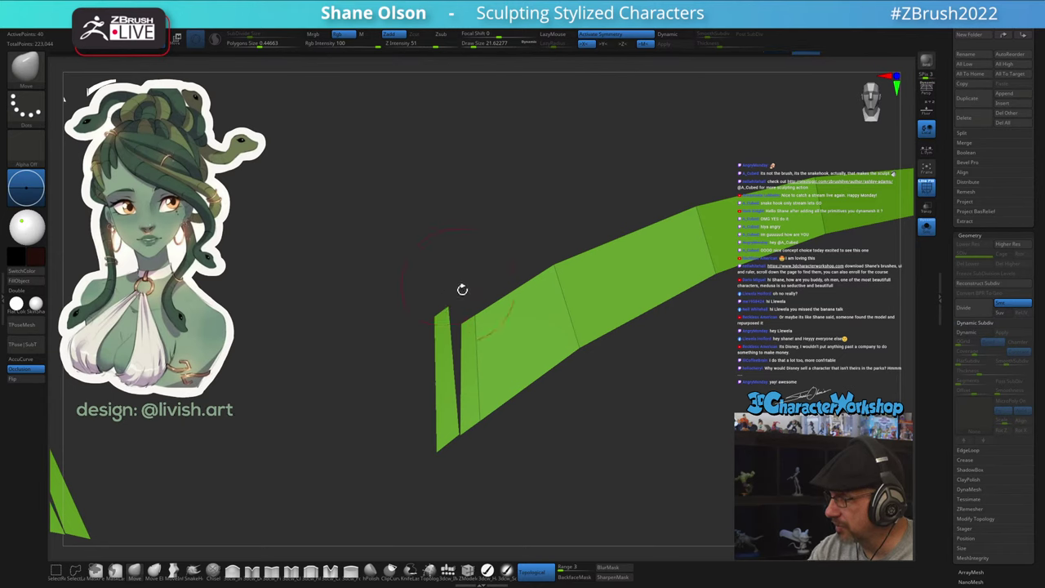
left_click_drag(459, 329, 456, 329)
left_click_drag(468, 424, 471, 422)
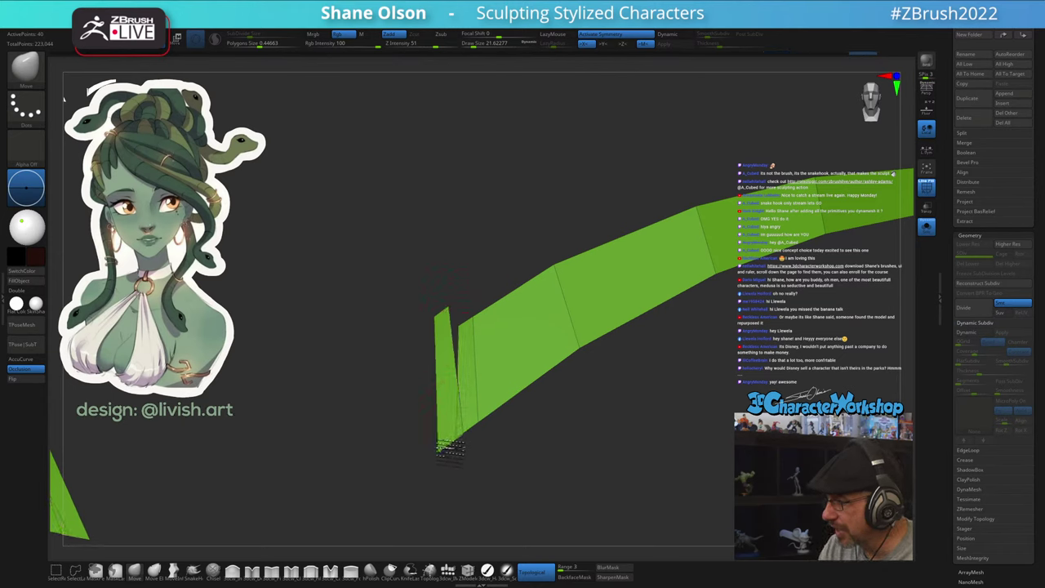
Turn on the Dynamic Subdivision preview and nudge the small inner piece's lower end against the main eyebrow section
key("d")
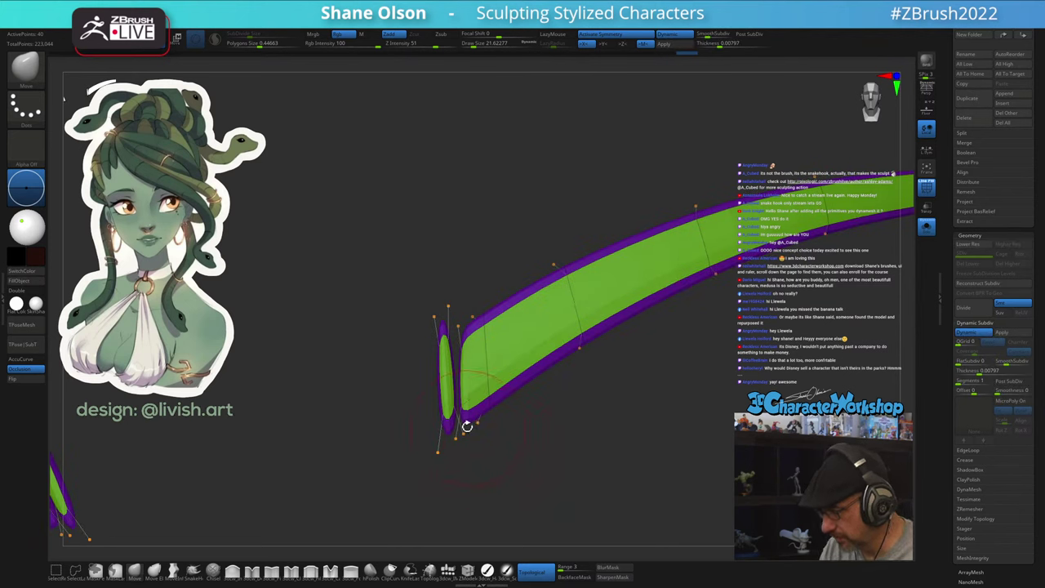
left_click_drag(462, 434, 477, 442)
key("s")
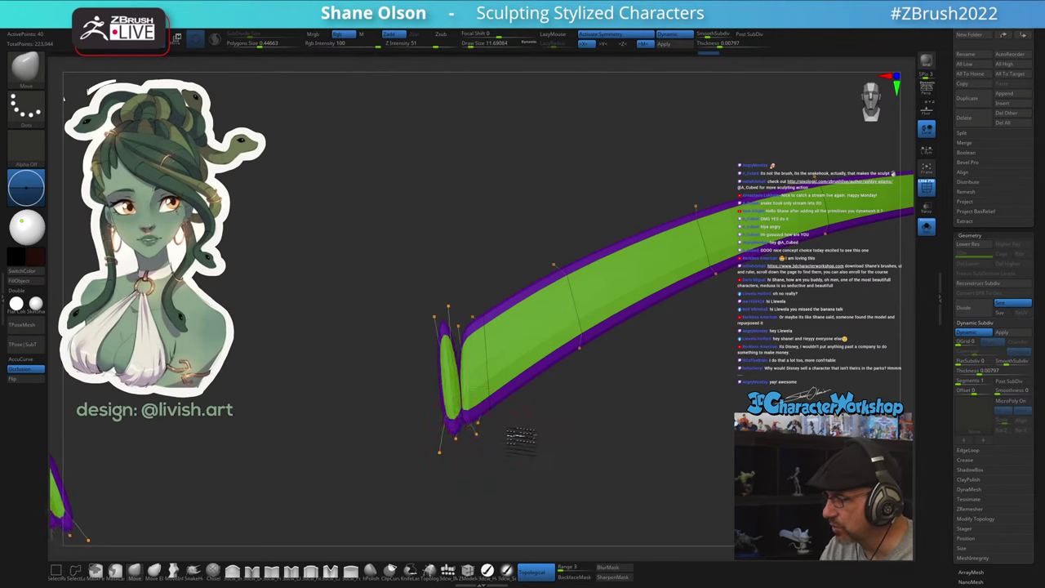
left_click_drag(437, 455, 488, 425)
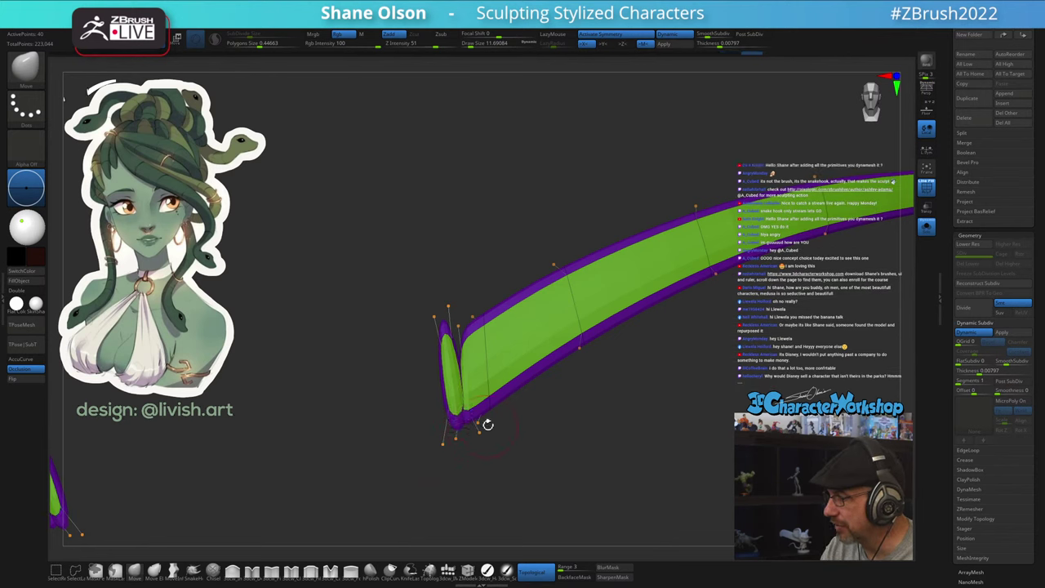
left_click_drag(564, 437, 518, 402, "alt")
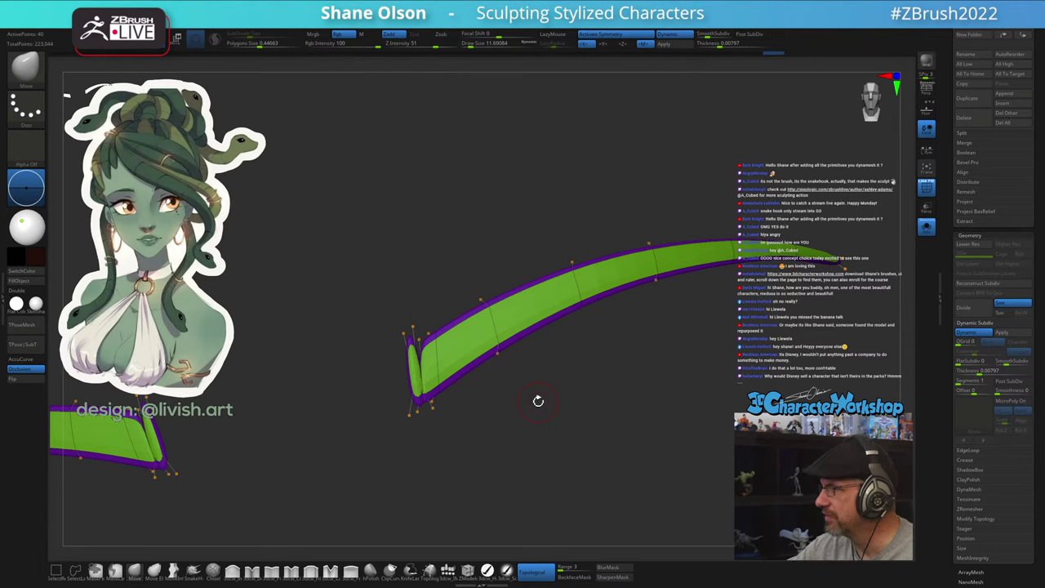
Hide the wireframe and turn off Solo mode to show the eyebrow strips together with the head
key("shift+f")
left_click_drag(558, 417, 671, 455, "alt")
left_click_drag(576, 439, 585, 514, "alt")
mouse_move(543, 454)
left_mouse_down()
mouse_move(525, 455)
mouse_move(515, 433)
mouse_move(546, 437)
mouse_move(528, 441)
mouse_move(559, 428)
left_mouse_up()
key("s")
left_click(929, 230)
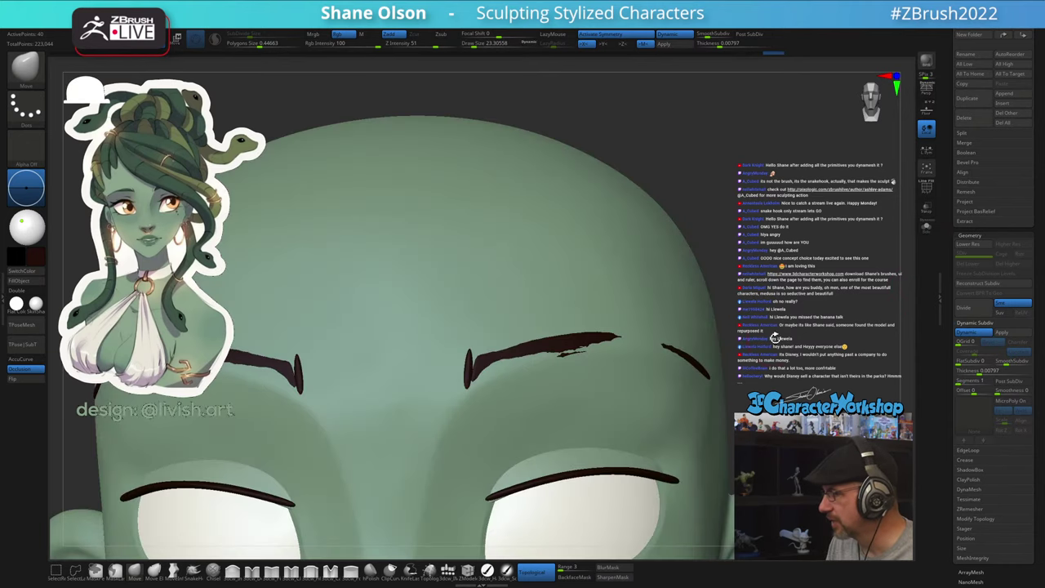
Move the eyebrow strips forward with the gizmo until they sit on the forehead's surface, and return to the Move brush
key("w")
left_click_drag(788, 230, 748, 233)
left_click(694, 322, "alt")
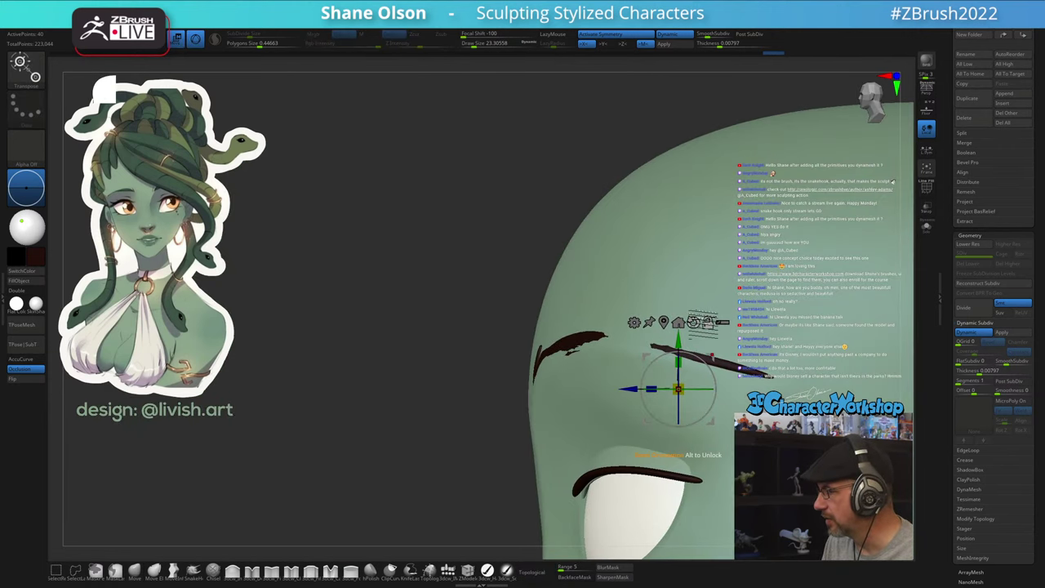
left_click_drag(633, 389, 630, 389)
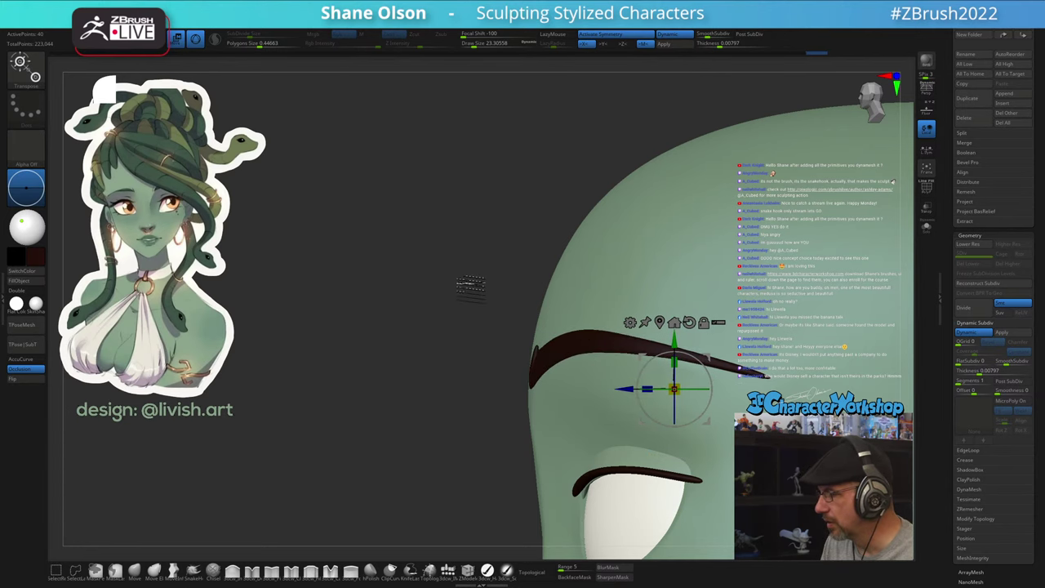
left_click_drag(465, 272, 515, 270)
key("q")
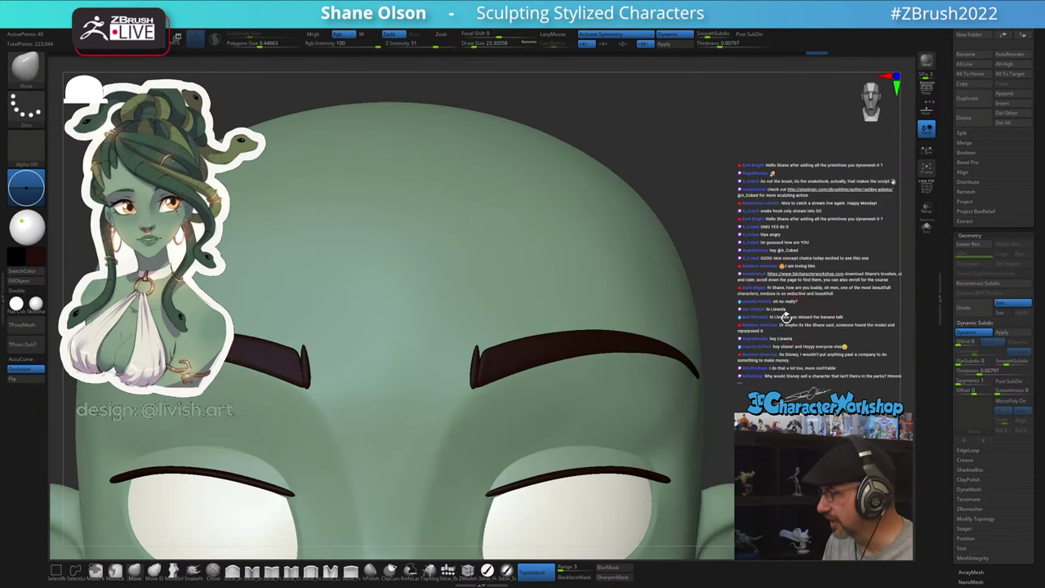
Examine the eyebrows' shape and placement on the whole face from the front and three-quarter views
left_click_drag(773, 320, 747, 283, "alt")
left_click_drag(792, 359, 757, 305, "alt")
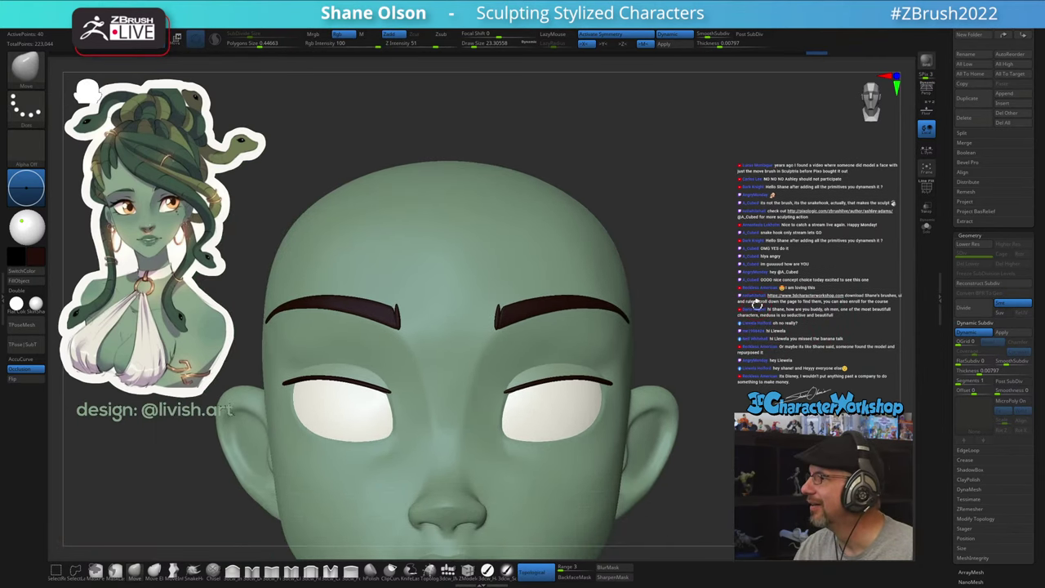
left_click_drag(691, 359, 687, 344, "alt")
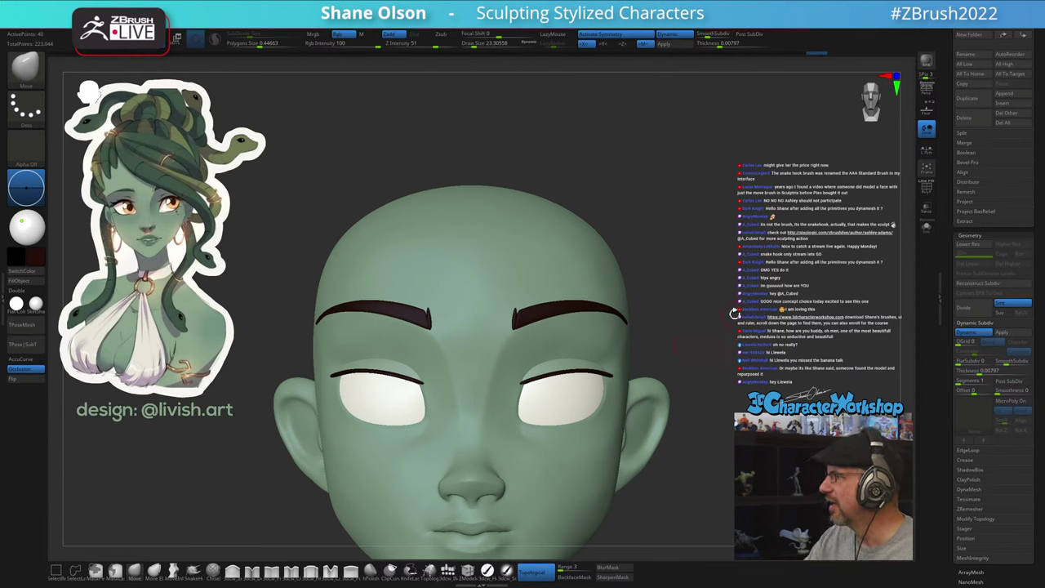
mouse_move(738, 321)
left_mouse_down()
mouse_move(786, 320)
mouse_move(748, 319)
mouse_move(733, 331)
mouse_move(734, 305)
left_mouse_up()
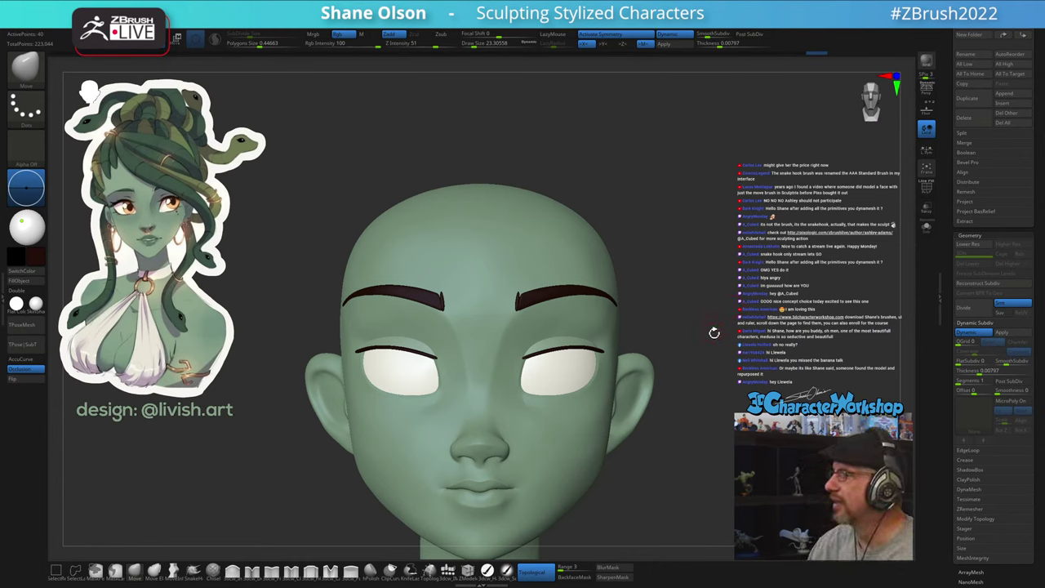
left_click_drag(715, 336, 693, 292)
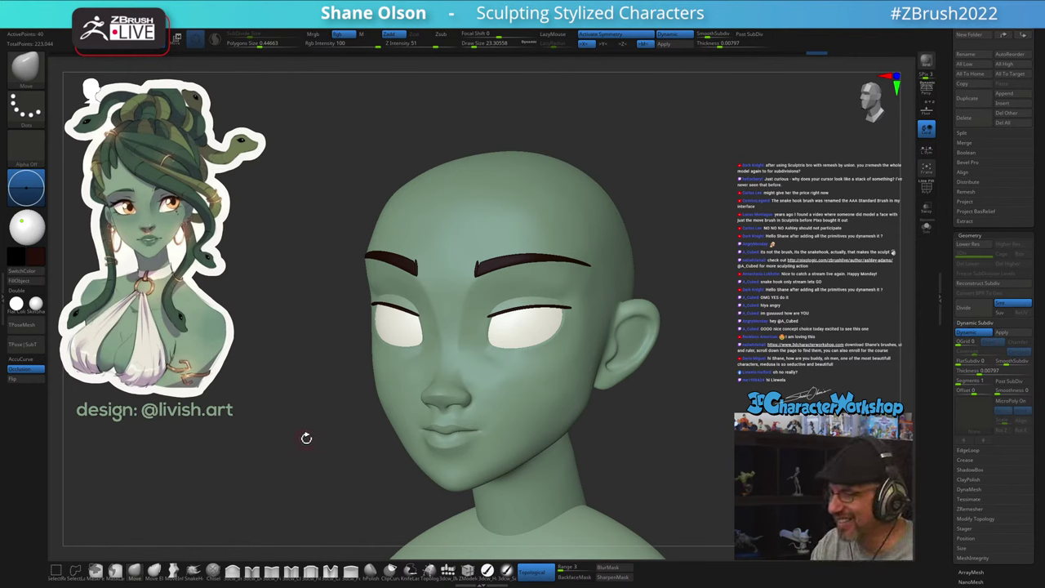
left_click_drag(306, 437, 313, 450)
Select the head, turn off the Move brush's Topological option, and enlarge its draw size to about 234
left_click(482, 286, "alt")
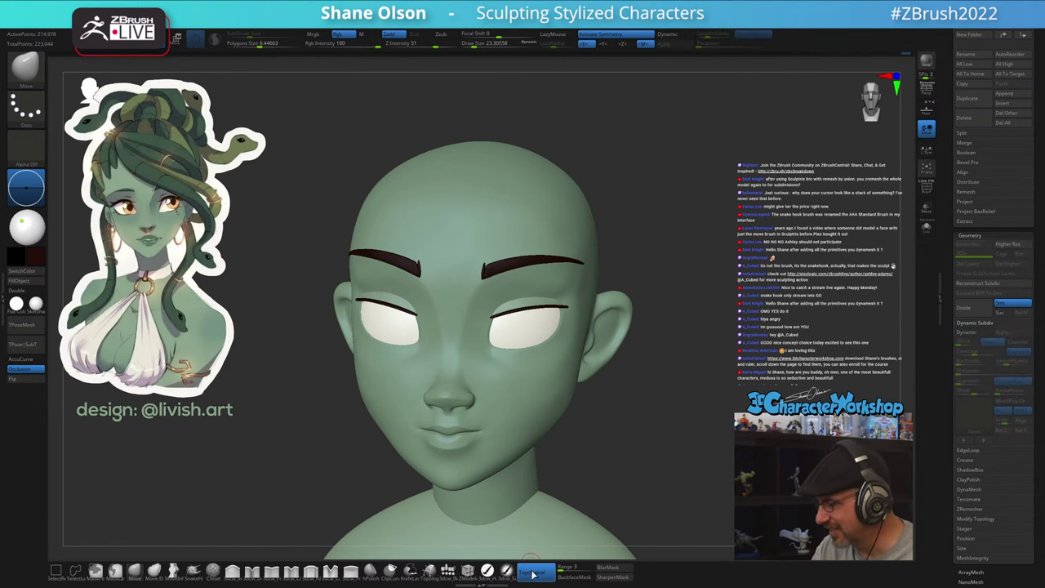
left_click(532, 572)
key("s")
left_click_drag(273, 482, 285, 482)
left_click_drag(276, 426, 289, 476, "alt")
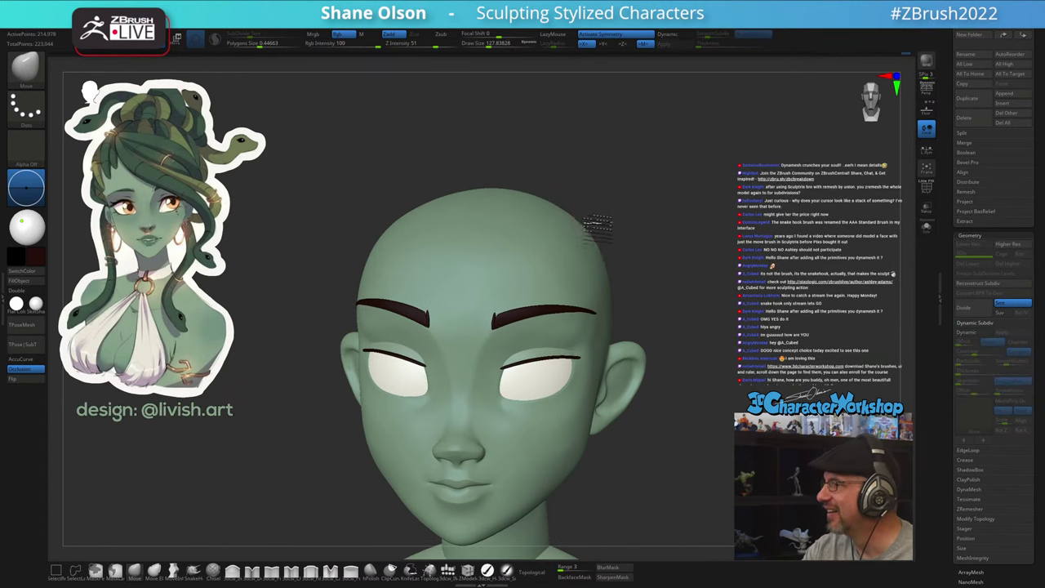
mouse_move(648, 210)
left_mouse_down("alt")
mouse_move(645, 258)
mouse_move(660, 246)
left_mouse_up("alt")
key("s")
Reshape the top and sides of the cranium with the Move brush enlarged to a draw size of about 324
left_click_drag(660, 240, 660, 254, "alt")
left_click_drag(408, 264, 396, 254)
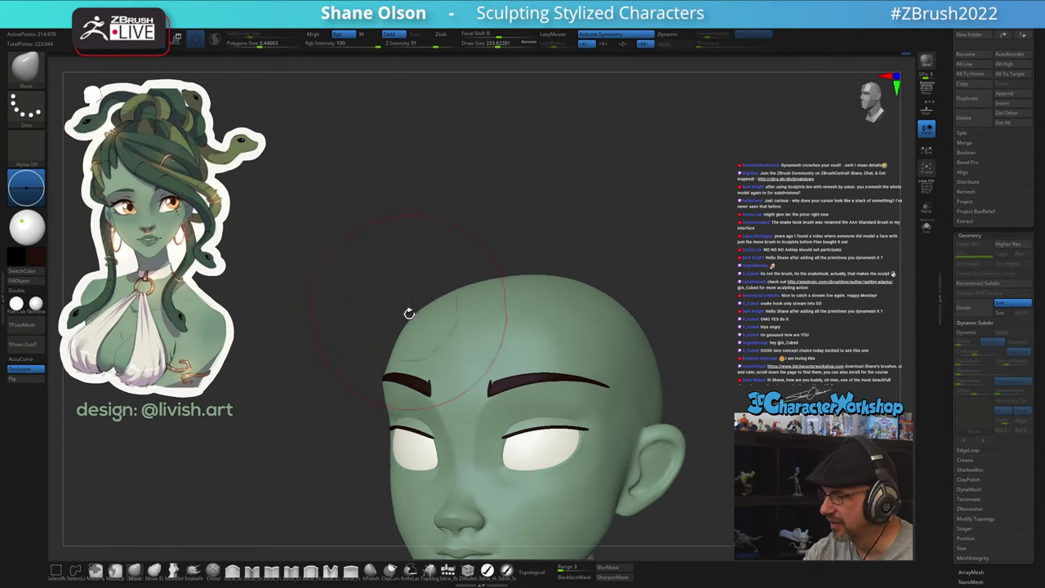
mouse_move(408, 297)
left_mouse_down()
mouse_move(447, 319)
mouse_move(441, 285)
left_mouse_up()
key("s")
key("s")
mouse_move(486, 242)
right_mouse_down()
mouse_move(471, 232)
mouse_move(457, 260)
right_mouse_up()
key("s")
left_click_drag(581, 263, 556, 238)
mouse_move(637, 275)
left_mouse_down()
mouse_move(634, 266)
mouse_move(656, 278)
left_mouse_up()
mouse_move(661, 283)
right_mouse_down()
mouse_move(688, 286)
mouse_move(588, 228)
mouse_move(567, 251)
mouse_move(626, 264)
mouse_move(559, 256)
right_mouse_up()
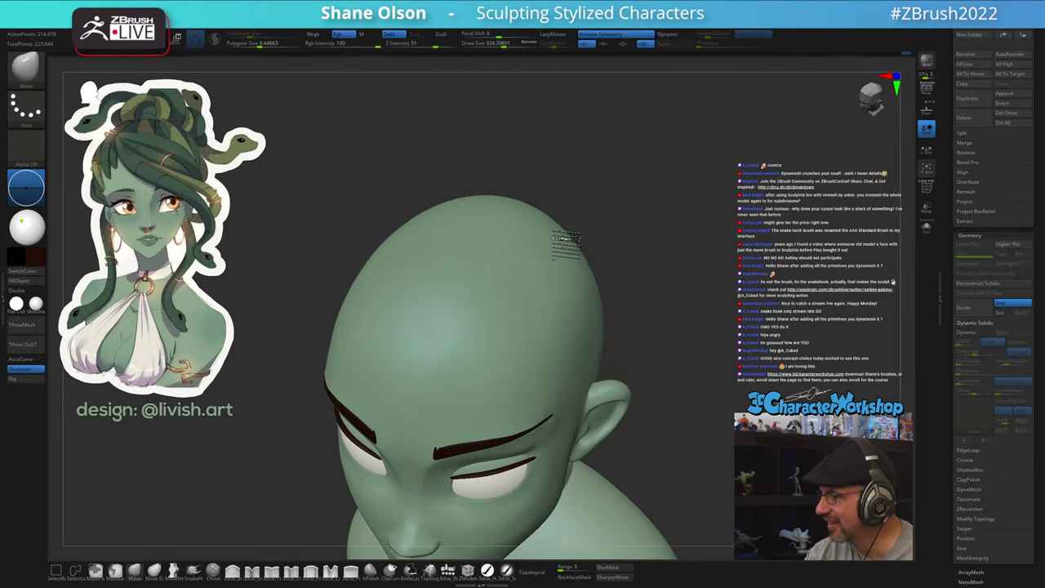
right_click_drag(518, 325, 536, 327)
right_click_drag(535, 363, 536, 478)
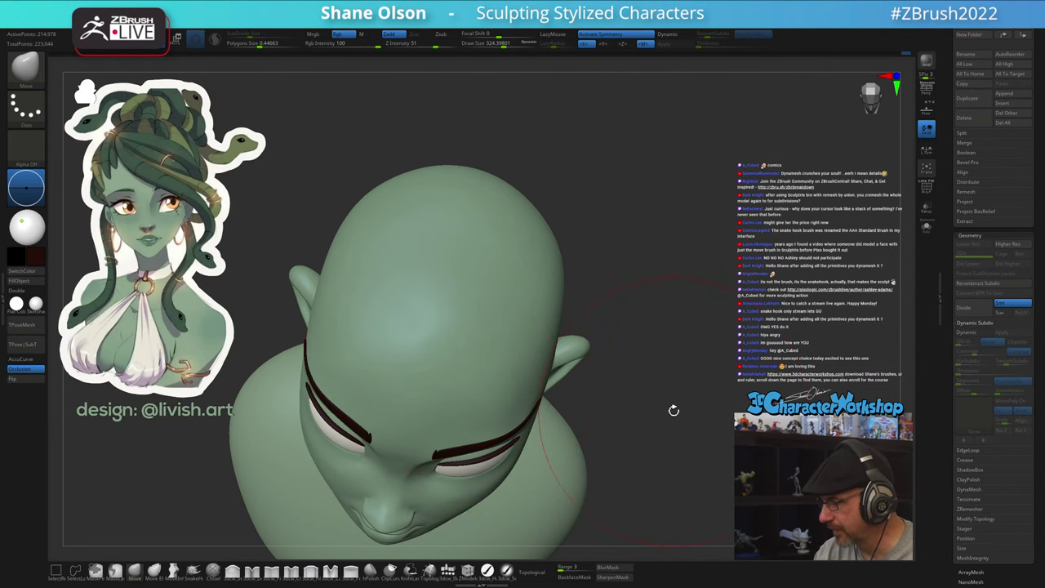
Adjust the profile of the nose, mouth and chin with the Move brush in side view, reducing its draw size to about 257
left_click_drag(674, 411, 670, 426, "shift")
left_click_drag(637, 463, 689, 345, "alt")
left_click_drag(487, 461, 489, 464)
mouse_move(681, 438)
left_mouse_down()
mouse_move(697, 387)
mouse_move(708, 386)
mouse_move(702, 392)
left_mouse_up()
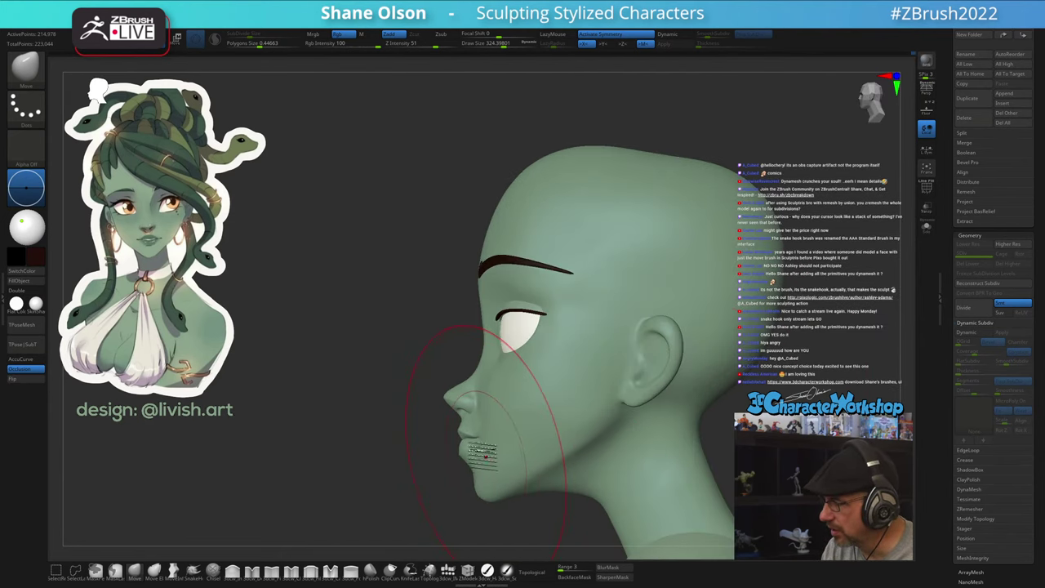
left_click_drag(464, 405, 463, 406)
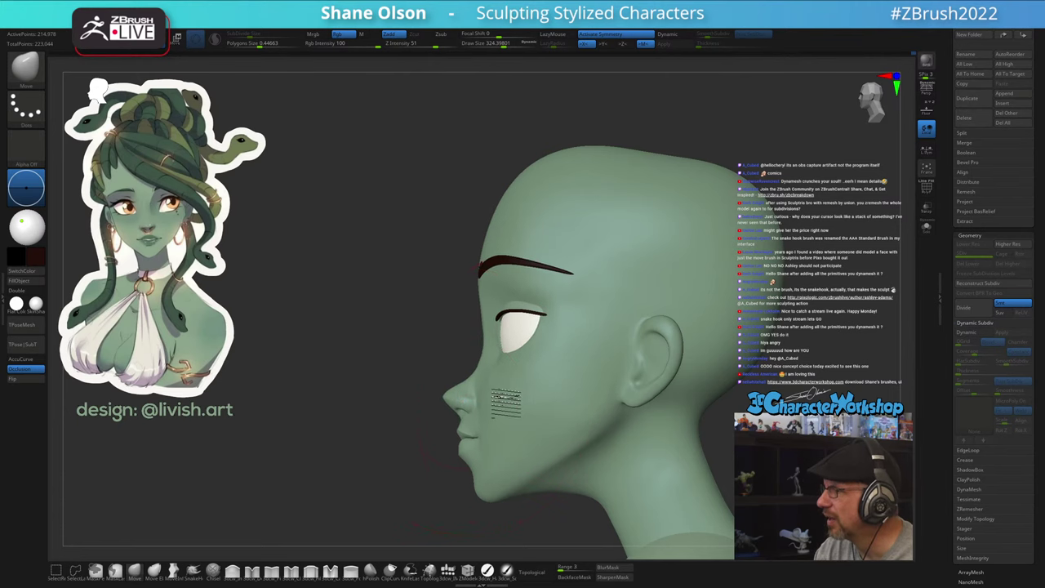
right_click_drag(507, 401, 449, 369, "ctrl")
key("s")
left_click_drag(480, 386, 471, 387)
right_click_drag(481, 384, 465, 376, "alt")
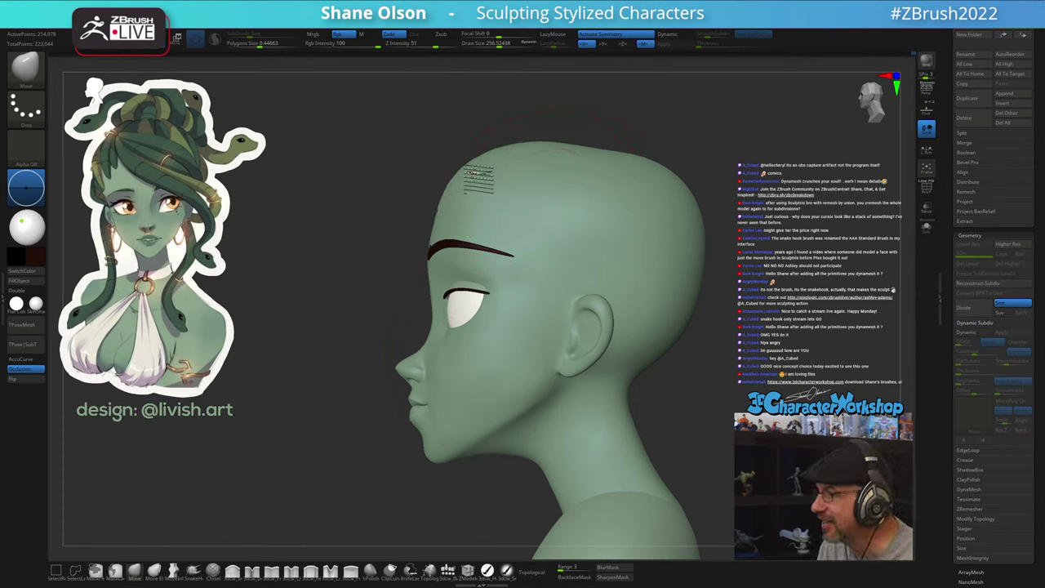
Refine the skull's upper profile in side view with Move strokes on the crown, and smooth its top
left_click_drag(526, 153, 527, 158)
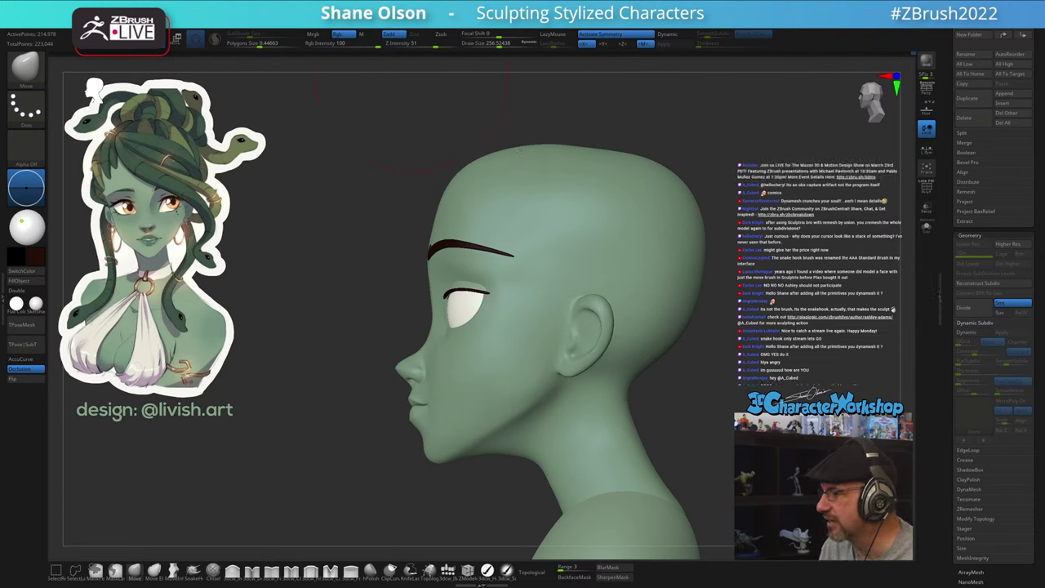
key("s")
left_click_drag(506, 128, 503, 126)
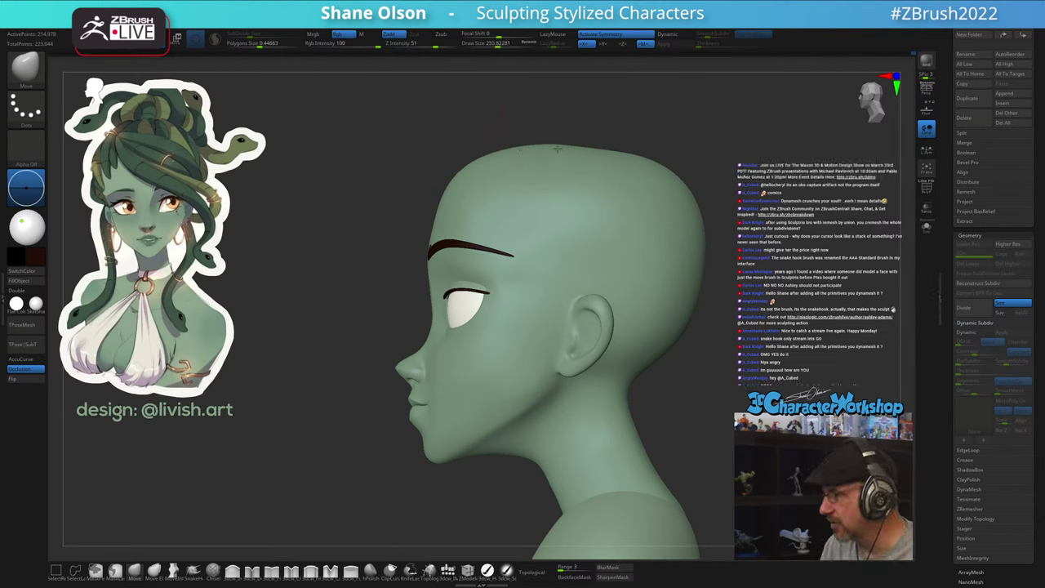
mouse_move(695, 142)
left_mouse_down()
mouse_move(709, 140)
mouse_move(734, 168)
mouse_move(741, 233)
mouse_move(727, 208)
left_mouse_up()
left_click_drag(597, 204, 622, 180)
mouse_move(709, 140)
left_mouse_down()
mouse_move(711, 155)
mouse_move(707, 123)
mouse_move(670, 135)
left_mouse_up()
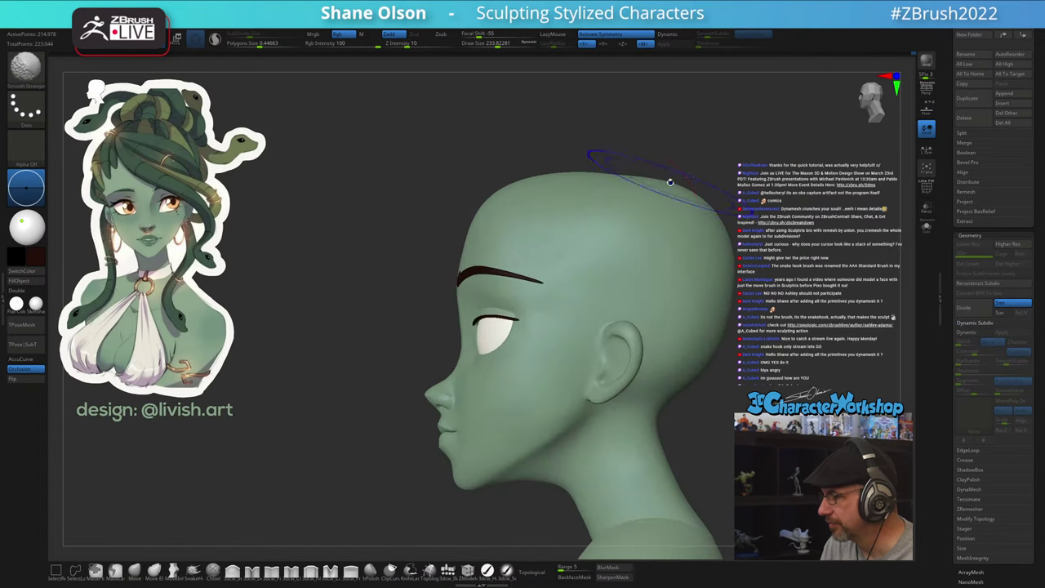
left_click_drag(414, 248, 397, 280)
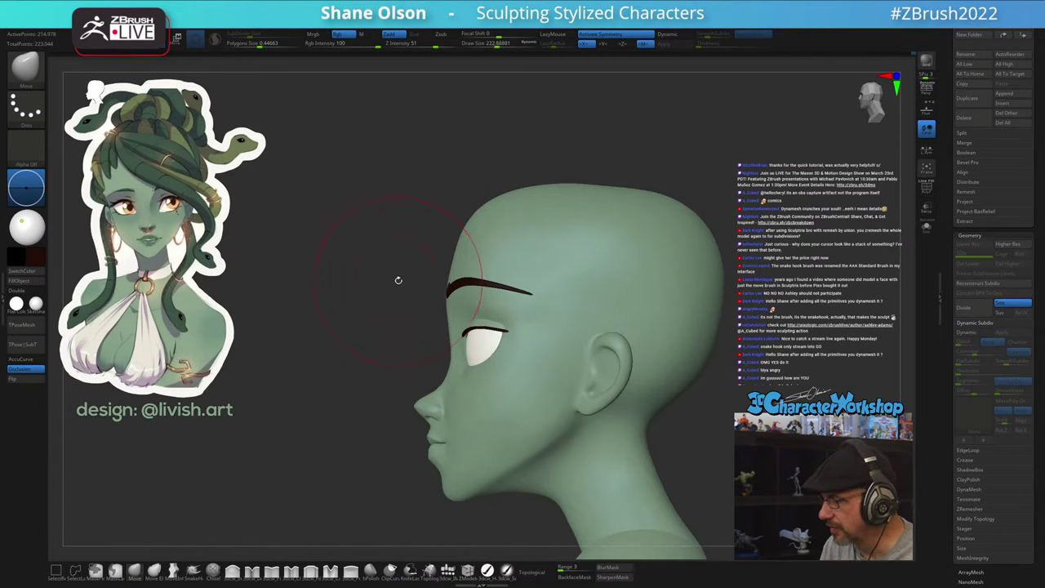
Reduce the Move brush's draw size to about 132 and adjust the face profile beside the eye
mouse_move(445, 360)
left_mouse_down("alt")
mouse_move(446, 392)
mouse_move(408, 365)
left_mouse_up("alt")
key("s")
right_click_drag(408, 346, 440, 298, "alt")
key("s")
left_click_drag(433, 336, 430, 335)
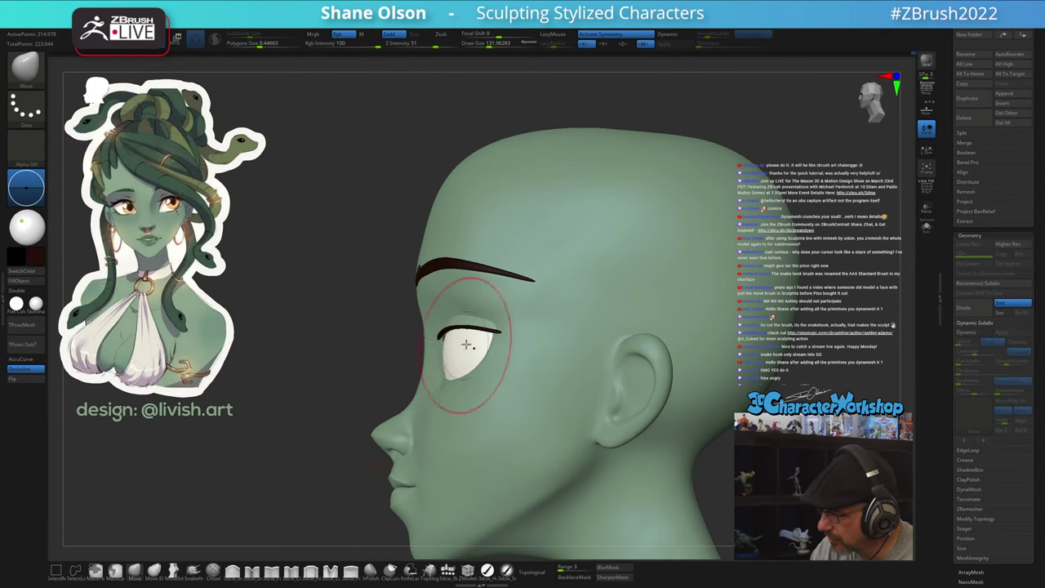
mouse_move(459, 416)
right_mouse_down()
mouse_move(474, 422)
mouse_move(460, 427)
right_mouse_up()
mouse_move(545, 329)
right_mouse_down("ctrl")
mouse_move(535, 285)
mouse_move(529, 346)
mouse_move(549, 286)
mouse_move(531, 276)
right_mouse_up("ctrl")
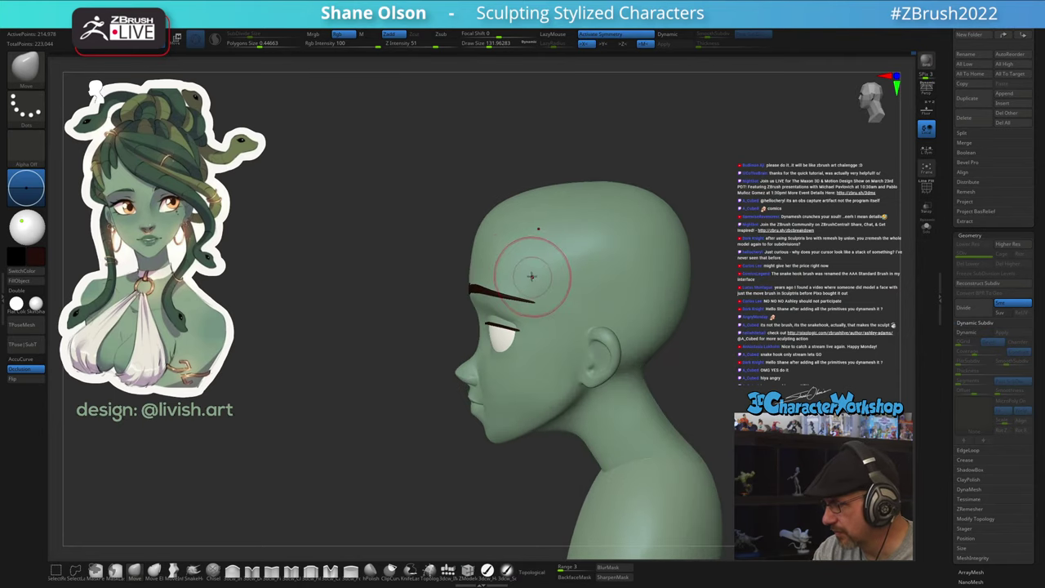
Smooth the temple above the outer end of the eyebrow and enlarge the draw size to about 192
right_click_drag(499, 243, 512, 236)
key("s")
mouse_move(502, 237)
left_mouse_down("shift")
mouse_move(509, 226)
mouse_move(532, 235)
left_mouse_up("shift")
right_click_drag(535, 240, 584, 266, "shift")
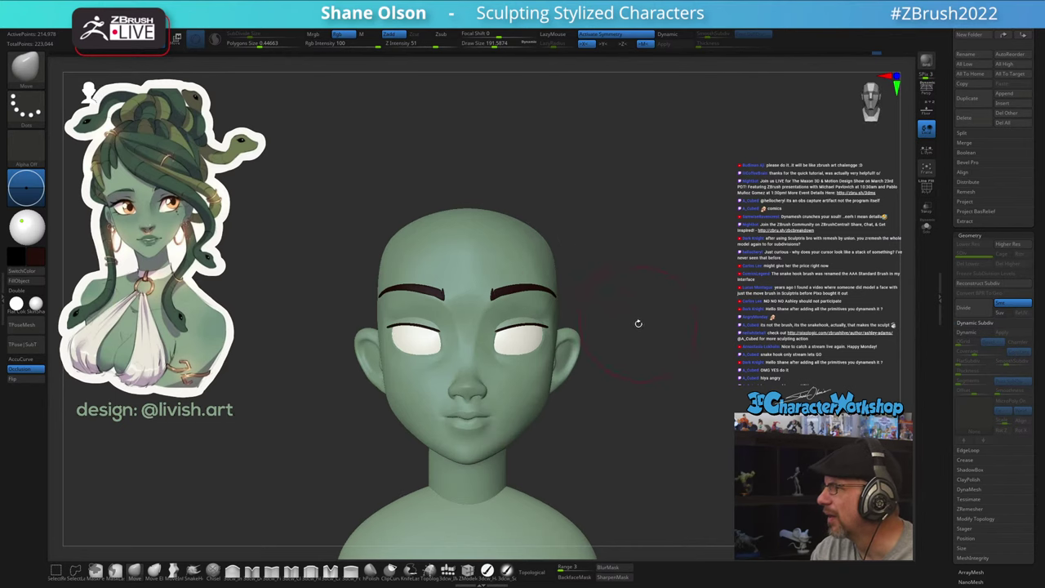
right_click_drag(638, 324, 637, 315, "ctrl")
right_click_drag(636, 316, 639, 276, "alt")
right_click_drag(639, 276, 632, 321)
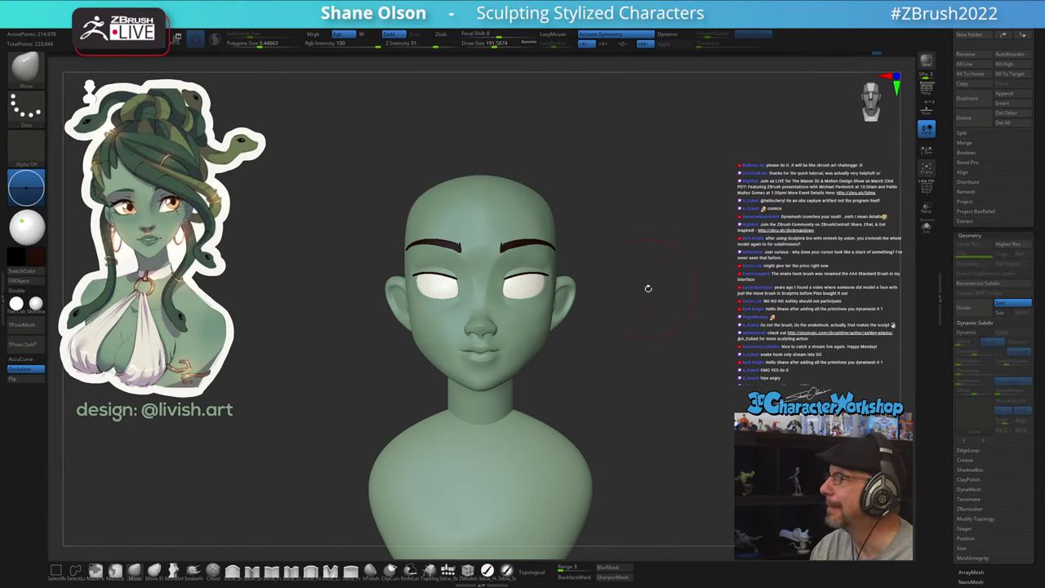
right_click_drag(649, 288, 655, 267)
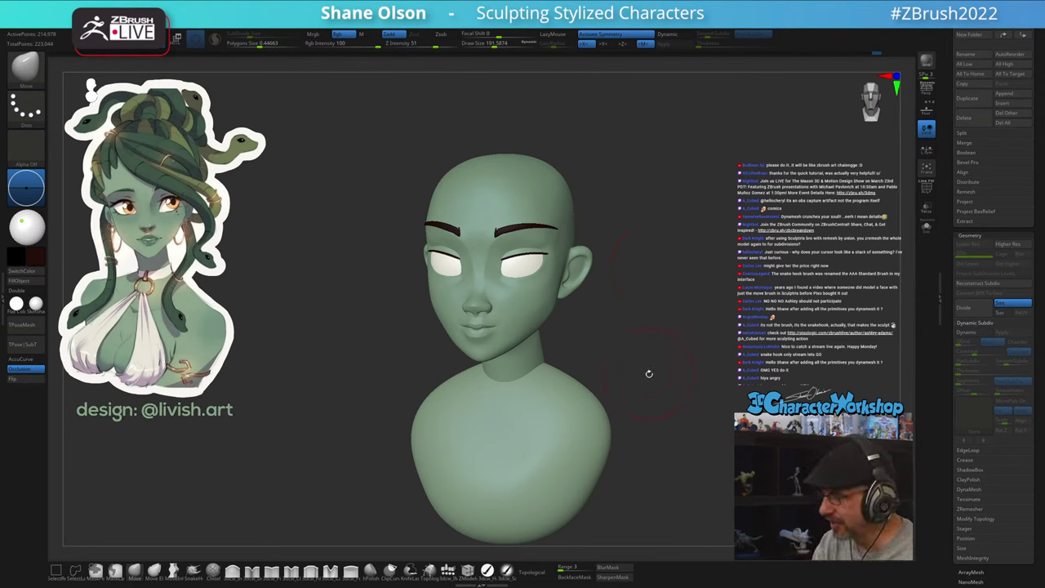
Adjust the lower cheek near the corner of the mouth with the Move brush, reducing its draw size to about 124
mouse_move(649, 374)
left_mouse_down()
mouse_move(669, 366)
mouse_move(639, 389)
mouse_move(601, 333)
mouse_move(610, 334)
mouse_move(527, 364)
left_mouse_up()
mouse_move(465, 374)
left_mouse_down("alt")
mouse_move(457, 440)
mouse_move(480, 366)
mouse_move(445, 369)
mouse_move(419, 402)
left_mouse_up("alt")
key("s")
key("s")
key("s")
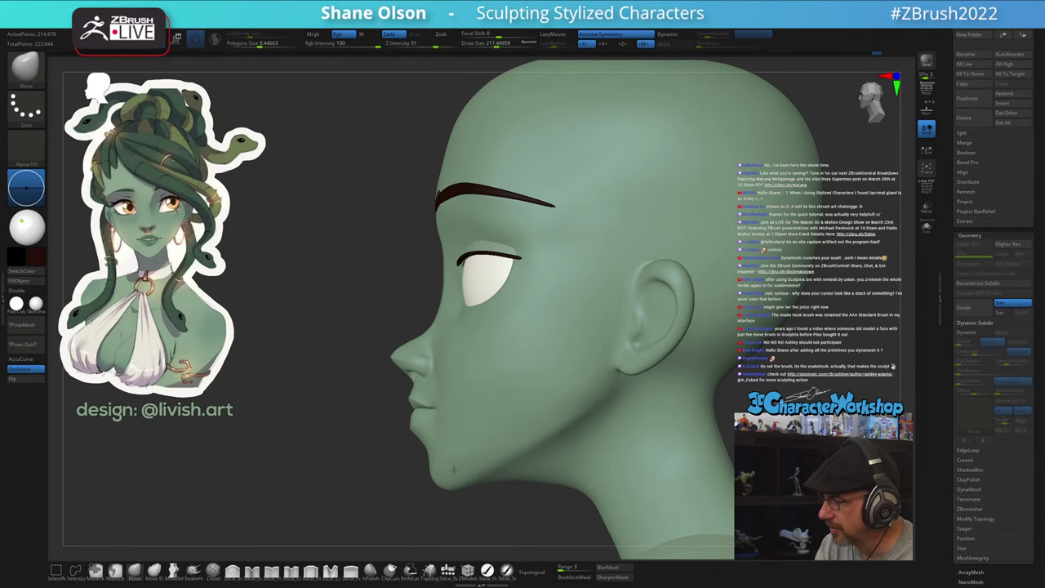
mouse_move(467, 382)
right_mouse_down()
mouse_move(495, 392)
mouse_move(492, 466)
mouse_move(486, 395)
mouse_move(476, 416)
right_mouse_up()
key("s")
left_click_drag(476, 416, 465, 416)
mouse_move(464, 417)
right_mouse_down()
mouse_move(464, 371)
mouse_move(476, 430)
mouse_move(450, 421)
mouse_move(476, 397)
mouse_move(488, 415)
mouse_move(505, 377)
mouse_move(465, 355)
mouse_move(476, 355)
right_mouse_up()
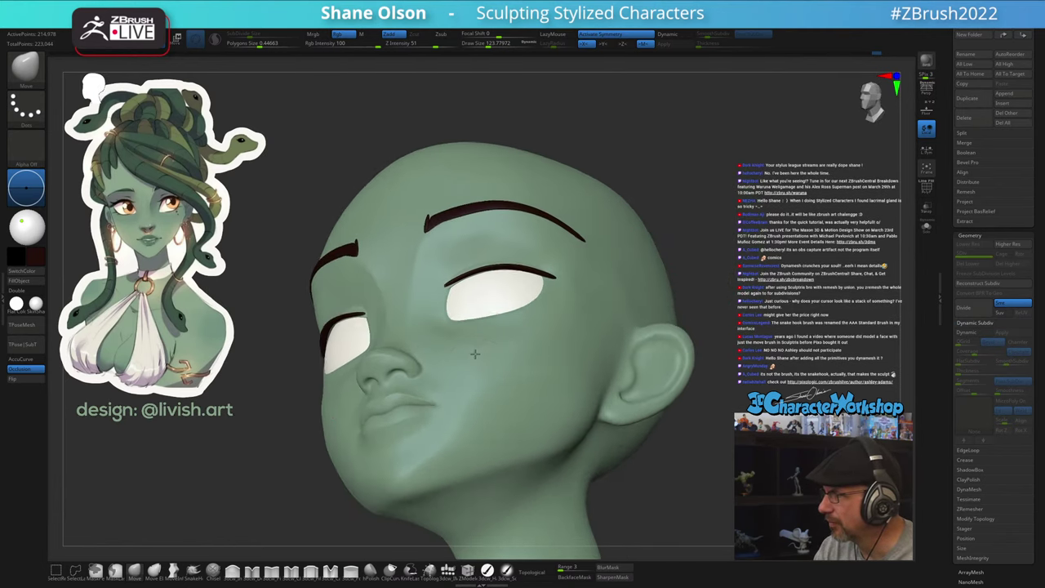
Refine the jaw and the cheek beside the mouth with small Move strokes, reducing the draw size to about 33
mouse_move(452, 396)
right_mouse_down()
mouse_move(457, 384)
mouse_move(458, 460)
right_mouse_up()
key("s")
left_click_drag(457, 460, 454, 461)
mouse_move(462, 428)
right_mouse_down()
mouse_move(460, 390)
mouse_move(476, 369)
right_mouse_up()
key("s")
left_click_drag(475, 389, 466, 389)
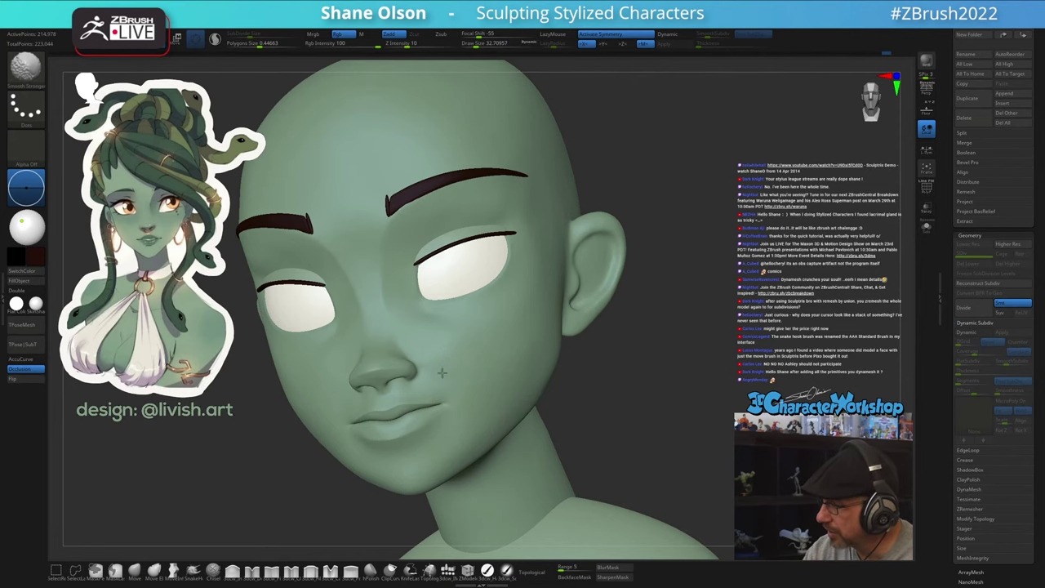
Smooth the cheek between the nose and the lower eye, and raise the draw size to about 74
left_click_drag(443, 347, 464, 351, "shift")
right_click_drag(468, 352, 466, 346)
mouse_move(466, 346)
left_mouse_down("shift")
mouse_move(462, 373)
mouse_move(485, 344)
mouse_move(482, 378)
mouse_move(482, 356)
left_mouse_up("shift")
key("s")
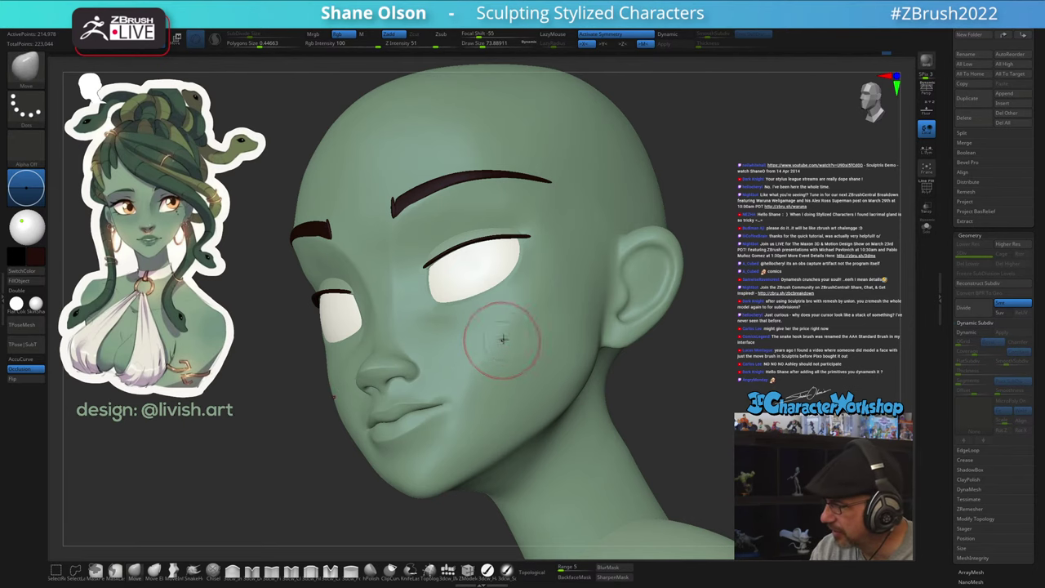
Shift the outer cheek slightly with the Move brush at a draw size of about 101, and smooth the side of the face up to the temple
mouse_move(530, 340)
right_mouse_down()
mouse_move(596, 343)
mouse_move(534, 349)
mouse_move(538, 374)
mouse_move(545, 330)
right_mouse_up()
right_click_drag(523, 368, 596, 403)
right_click_drag(651, 453, 699, 456, "alt")
right_click_drag(699, 455, 592, 384)
right_click_drag(551, 342, 574, 340)
key("s")
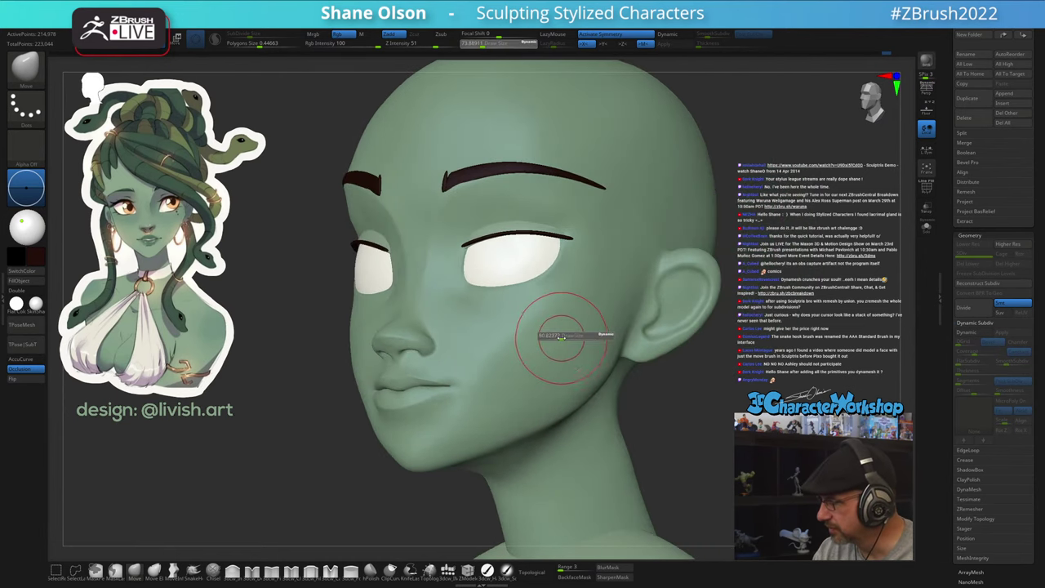
left_click_drag(561, 339, 567, 339)
right_click_drag(542, 337, 569, 330)
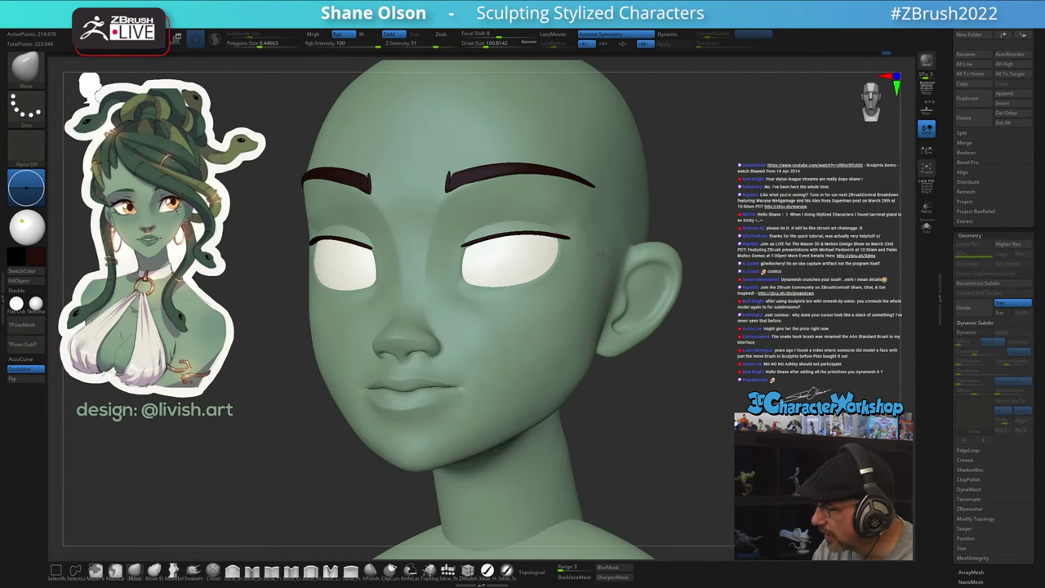
left_click_drag(596, 305, 596, 274, "shift")
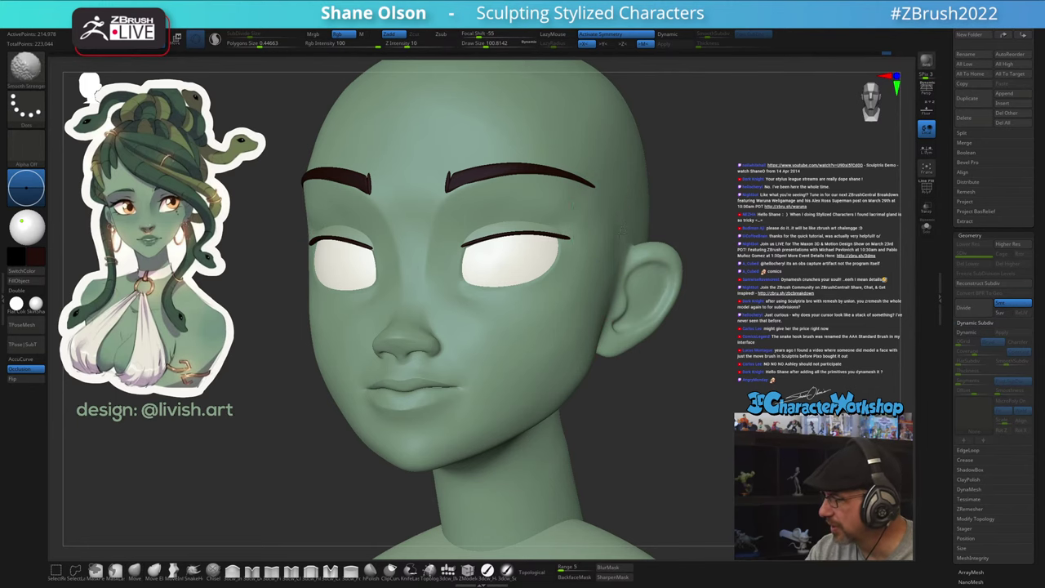
left_click_drag(622, 230, 574, 327, "shift")
Switch from the Move brush to a custom 3dcw sculpting brush with the lower face in view
mouse_move(552, 387)
right_mouse_down()
mouse_move(572, 396)
mouse_move(558, 414)
right_mouse_up()
right_click_drag(534, 365, 523, 406, "alt")
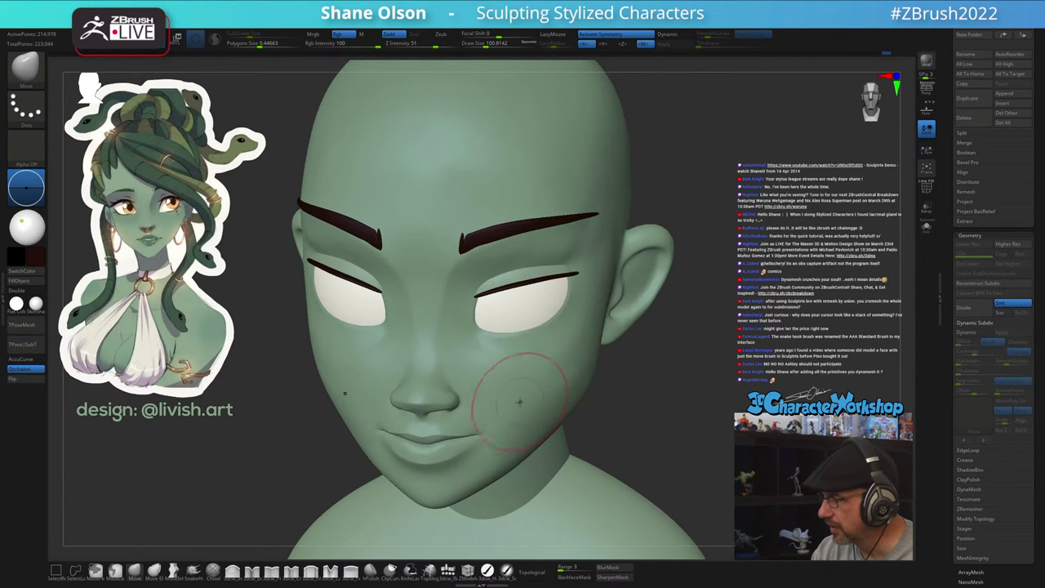
left_click(272, 572)
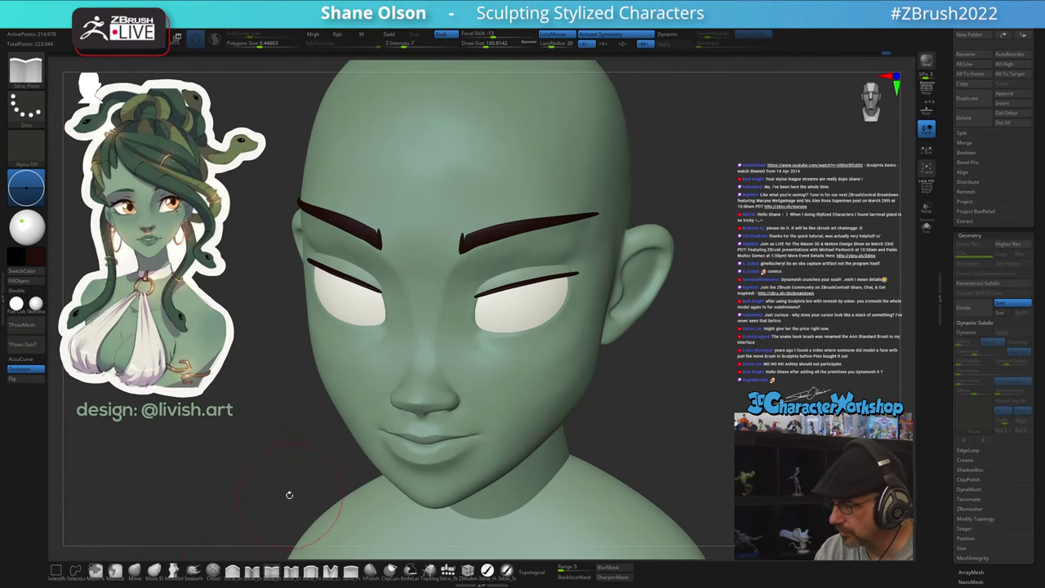
left_click(272, 572)
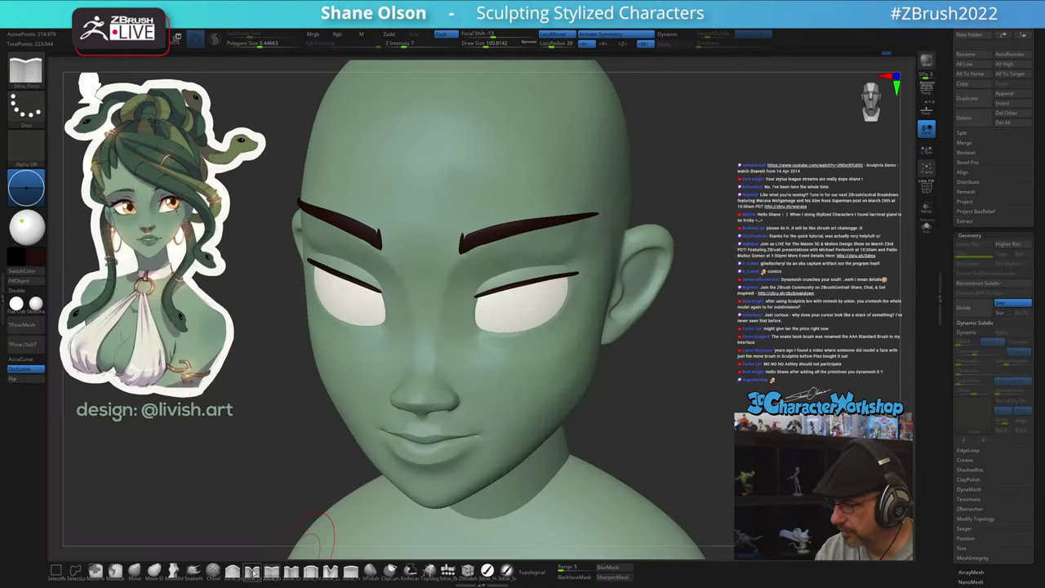
Set up the 3dcw_Detail brush with a draw size of about 27 and check the mesh wireframe and shape around the eye
left_click(252, 572)
key("s")
left_click_drag(275, 459, 269, 460)
mouse_move(449, 437)
right_mouse_down()
mouse_move(404, 412)
mouse_move(441, 401)
mouse_move(458, 413)
mouse_move(460, 398)
mouse_move(477, 390)
right_mouse_up()
right_click_drag(477, 391, 464, 400, "ctrl")
key("s")
left_click_drag(453, 374, 446, 374)
key("shift+f")
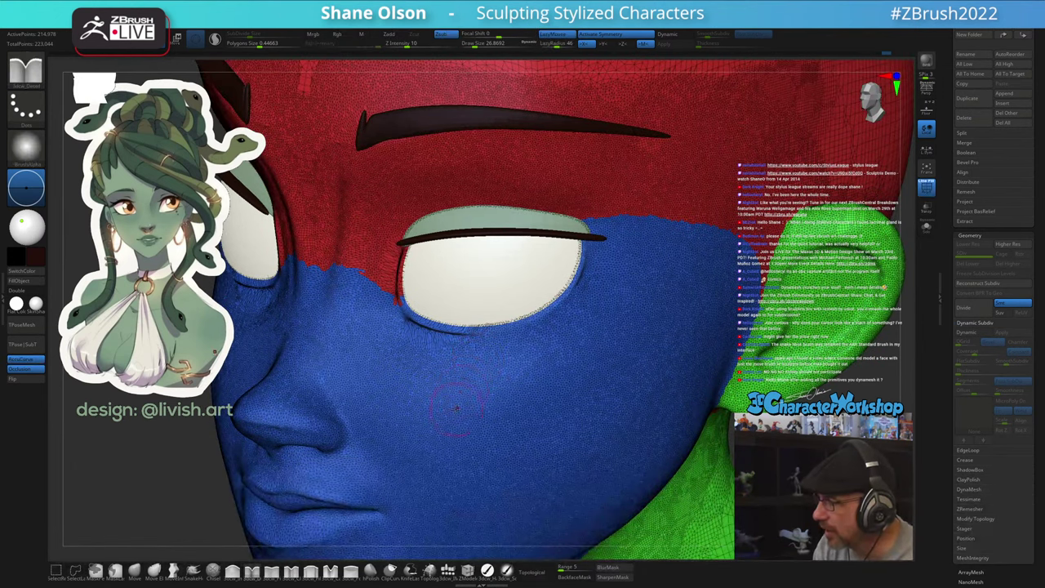
key("shift+f")
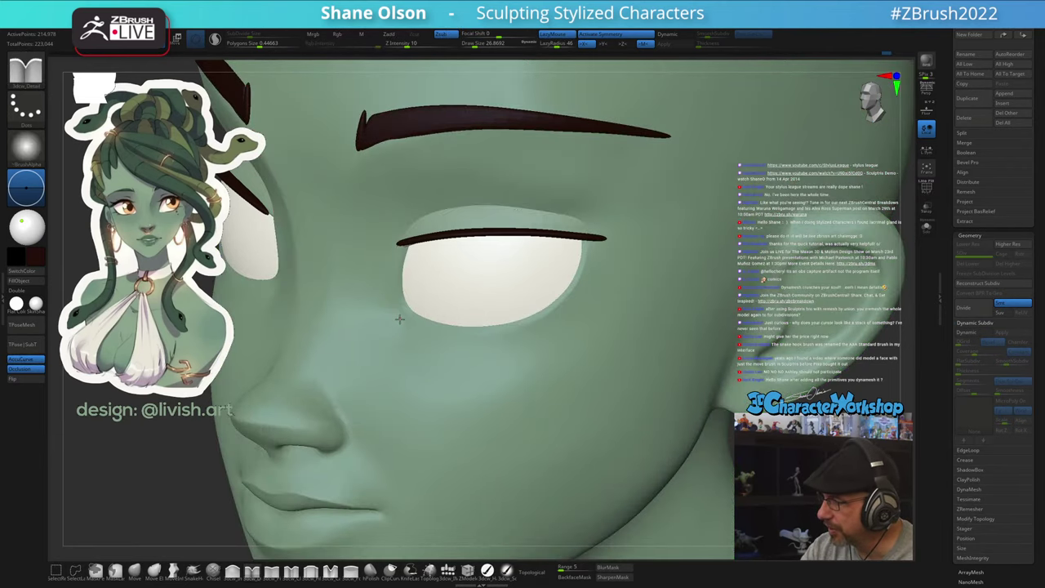
right_click_drag(441, 376, 466, 378)
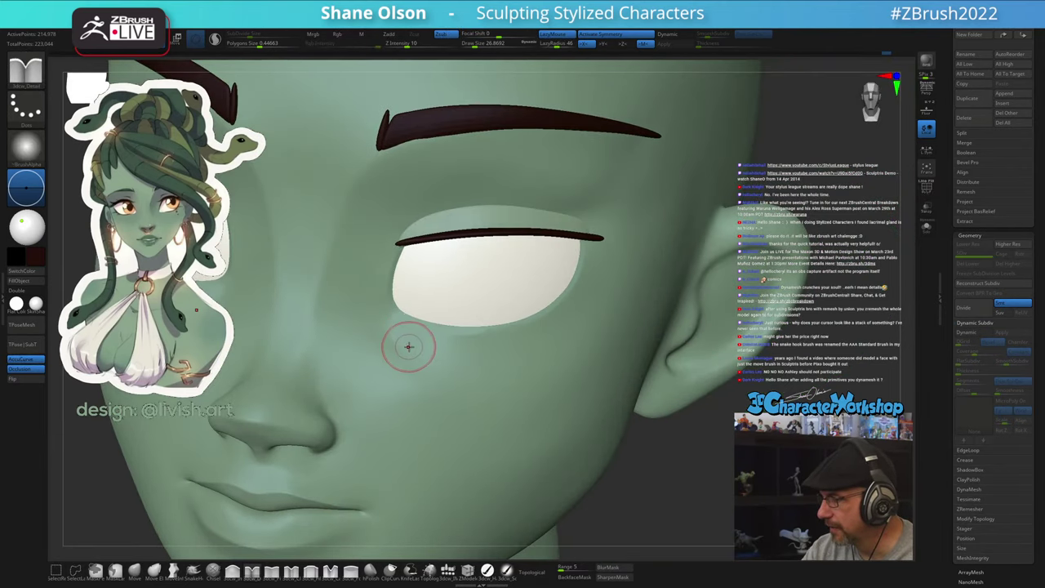
mouse_move(408, 348)
right_mouse_down()
mouse_move(420, 315)
mouse_move(413, 335)
right_mouse_up()
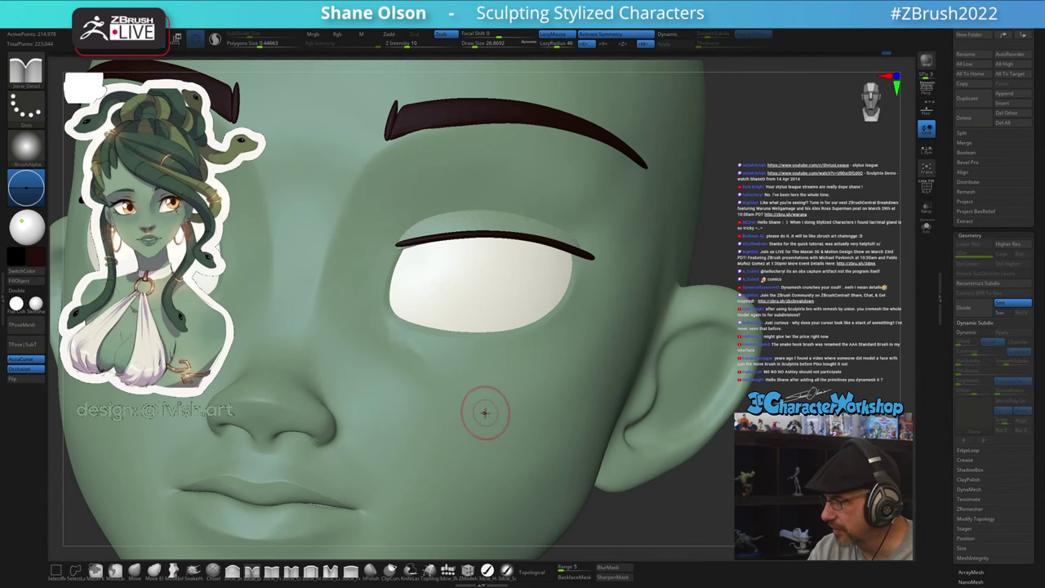
right_click_drag(487, 413, 450, 446)
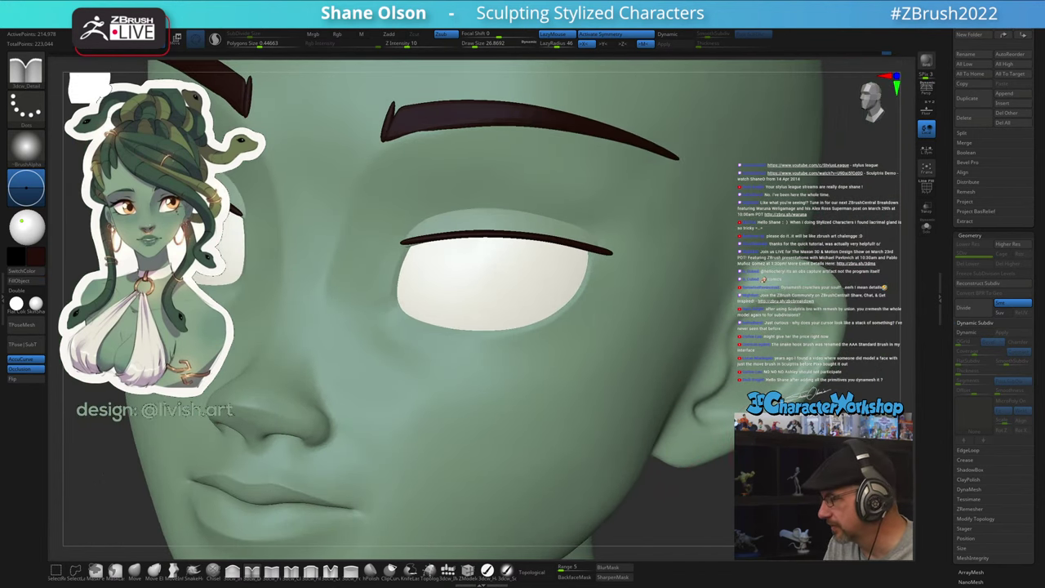
right_click_drag(457, 408, 433, 409)
Refine the inner fold of the ear with the detail brush and smooth the surface inside it
right_click_drag(759, 506, 712, 466, "ctrl")
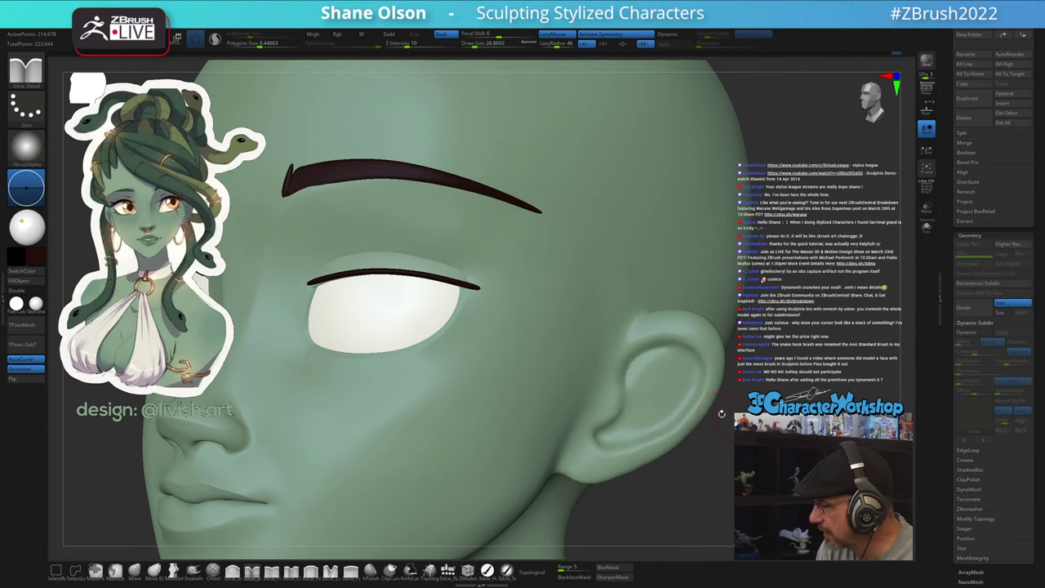
right_click_drag(722, 414, 717, 392)
right_click_drag(644, 379, 666, 378)
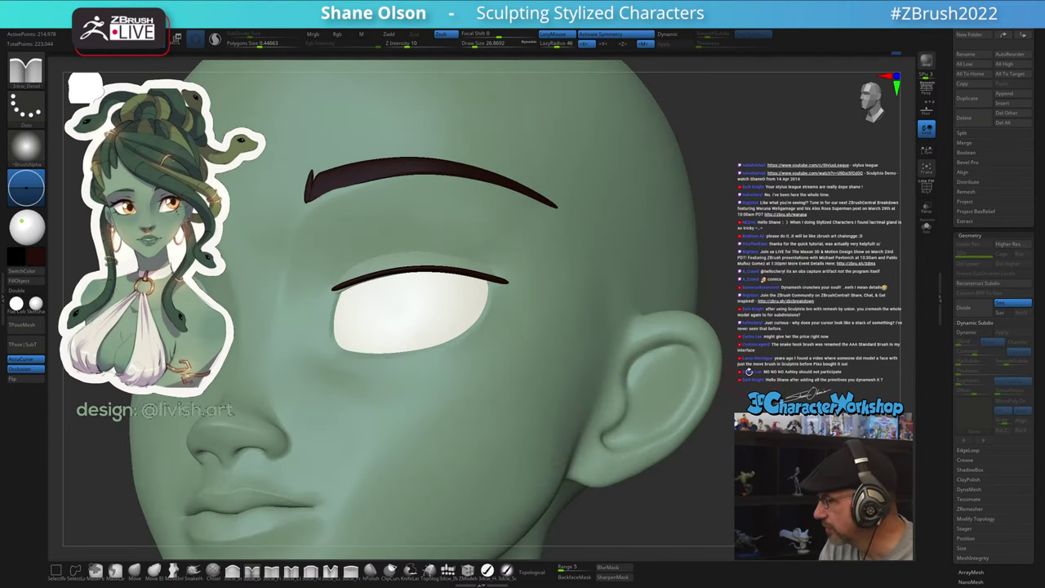
left_click_drag(749, 371, 670, 385)
key("shift")
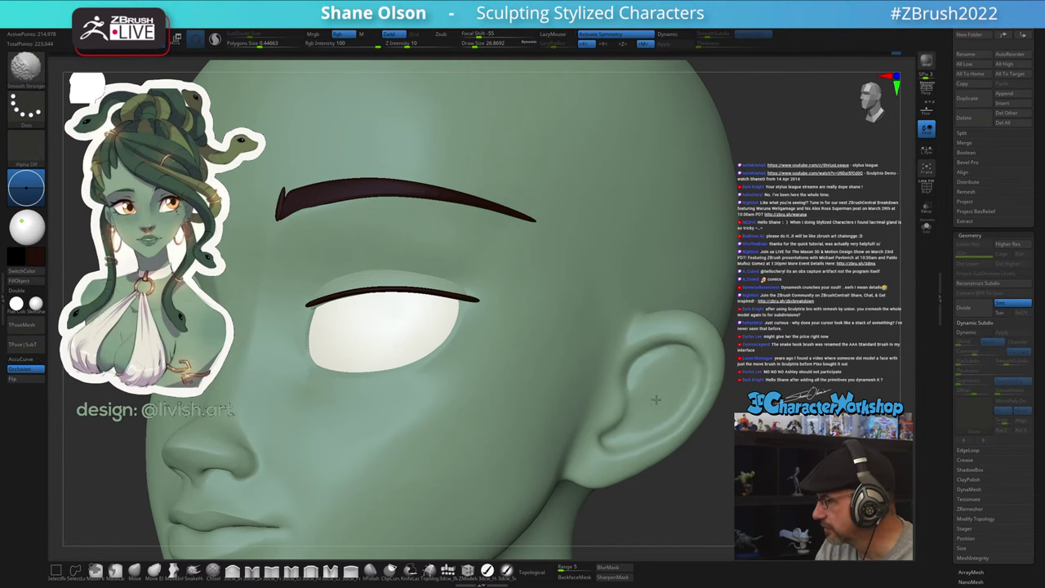
right_click_drag(642, 396, 617, 391)
left_click_drag(633, 375, 621, 441)
mouse_move(650, 405)
right_mouse_down()
mouse_move(664, 390)
mouse_move(656, 369)
mouse_move(654, 397)
right_mouse_up()
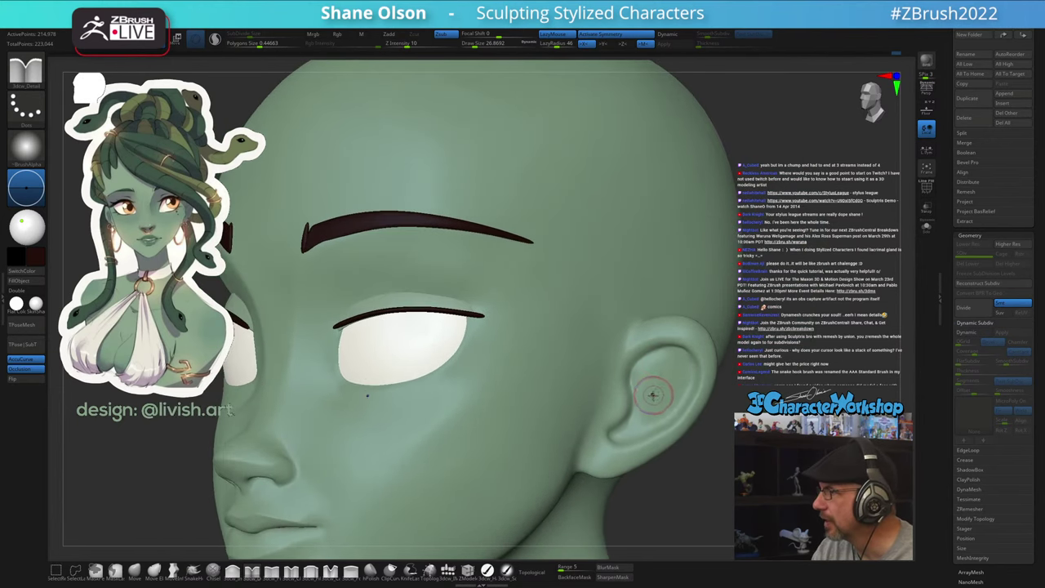
mouse_move(653, 395)
left_mouse_down("shift")
mouse_move(657, 379)
mouse_move(656, 394)
left_mouse_up("shift")
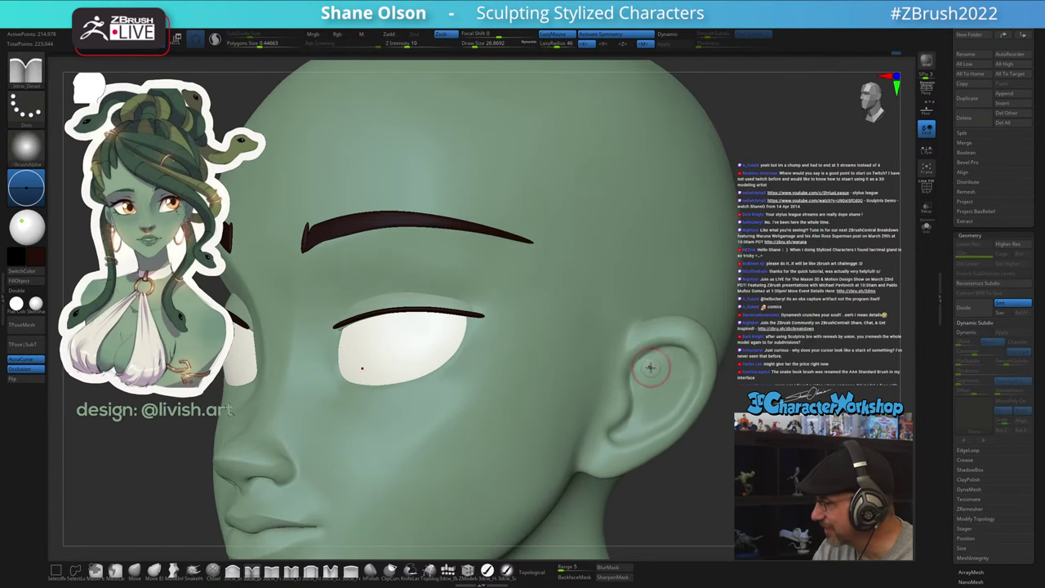
right_click_drag(654, 366, 639, 378)
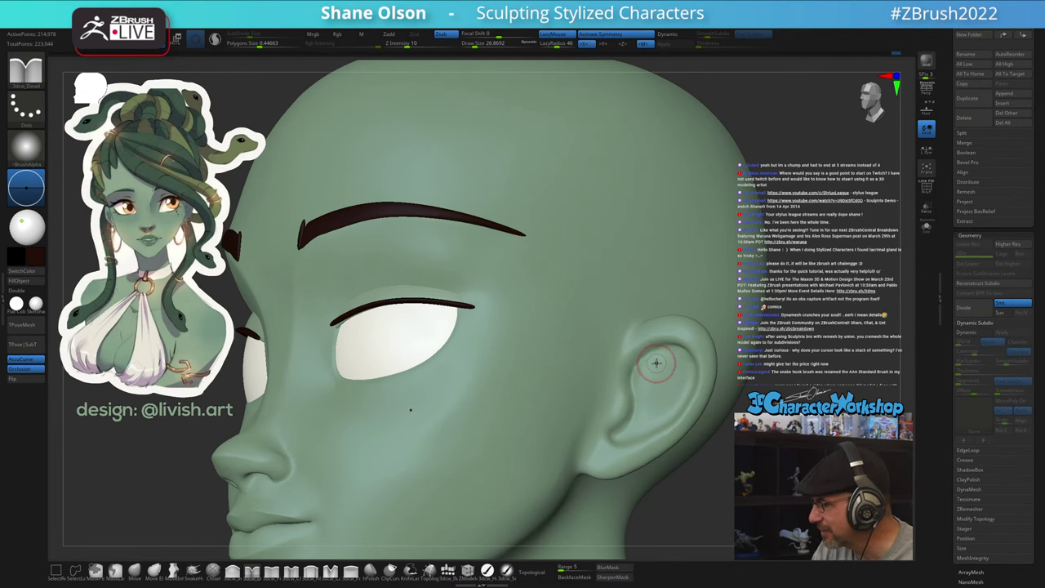
key("shift")
right_click_drag(648, 373, 686, 379)
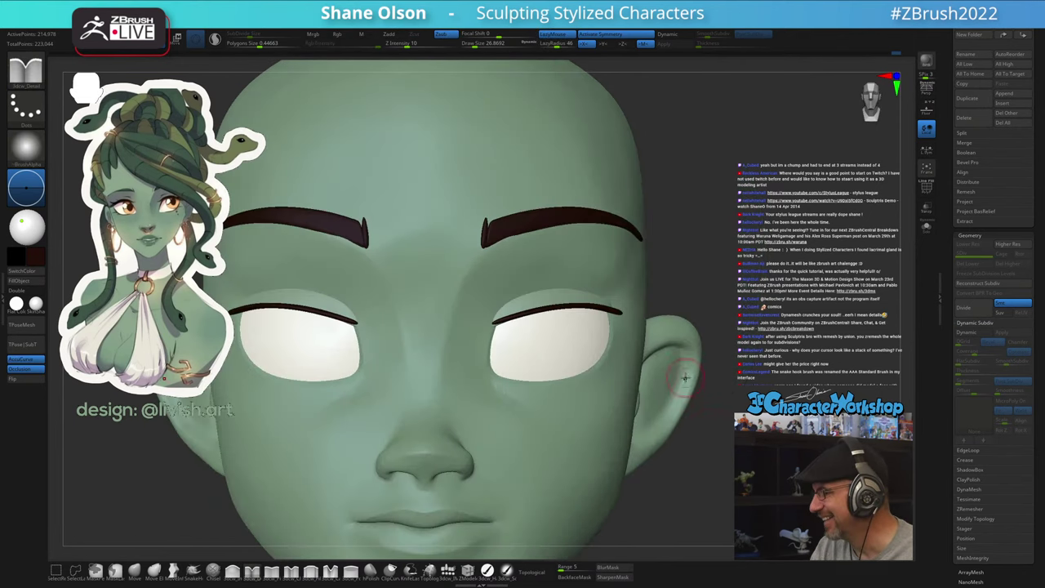
Pull the neck forward in side view using the Move brush at a draw size of about 445
mouse_move(707, 427)
right_mouse_down("ctrl")
mouse_move(708, 399)
mouse_move(653, 424)
mouse_move(712, 425)
mouse_move(624, 422)
mouse_move(632, 445)
mouse_move(612, 440)
mouse_move(628, 379)
right_mouse_up("ctrl")
left_click(136, 570)
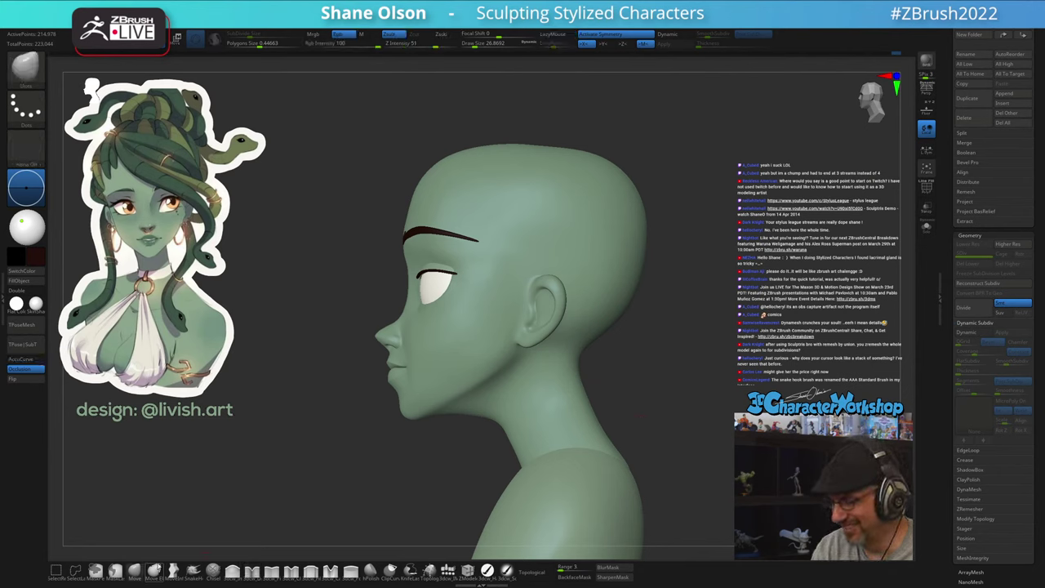
key("s")
left_click_drag(434, 480, 462, 480)
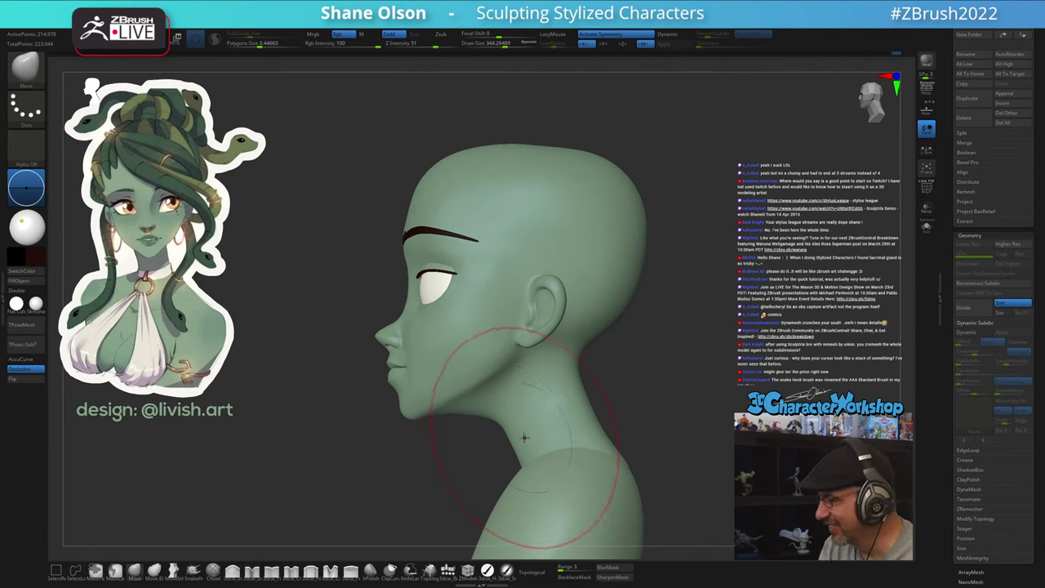
key("s")
left_click_drag(517, 442, 527, 442)
left_click_drag(528, 440, 524, 441)
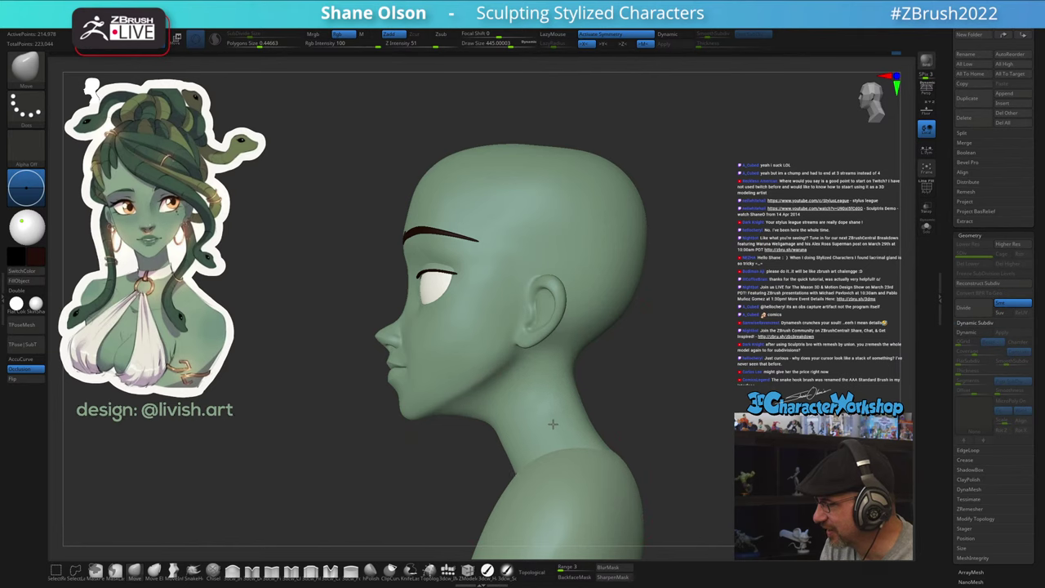
Reshape the transition from jaw to neck with a smaller Move brush and smooth it at a Z Intensity of 54
key("s")
left_click_drag(467, 456, 452, 459)
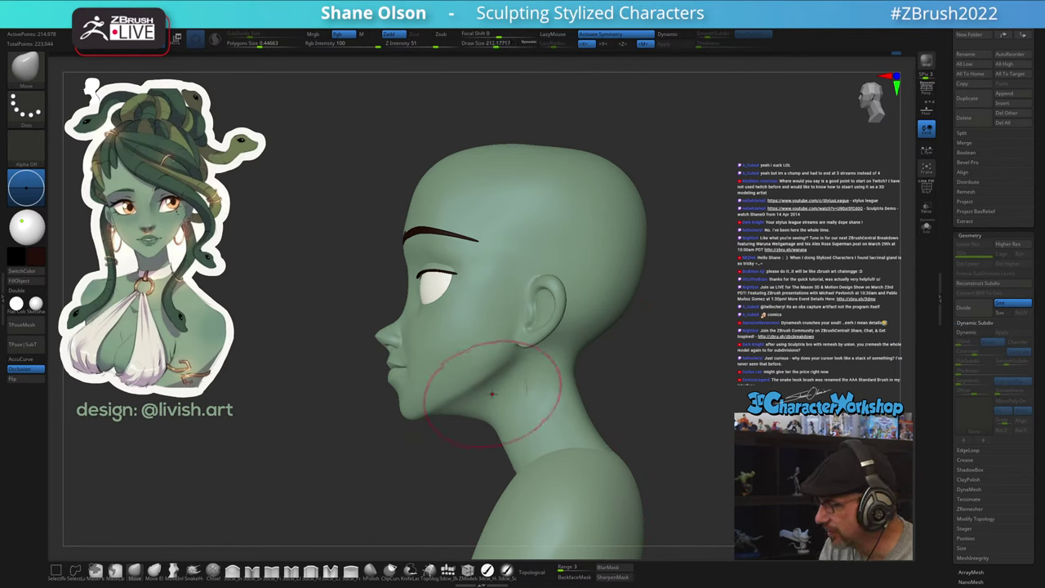
key("s")
left_click_drag(492, 392, 475, 378)
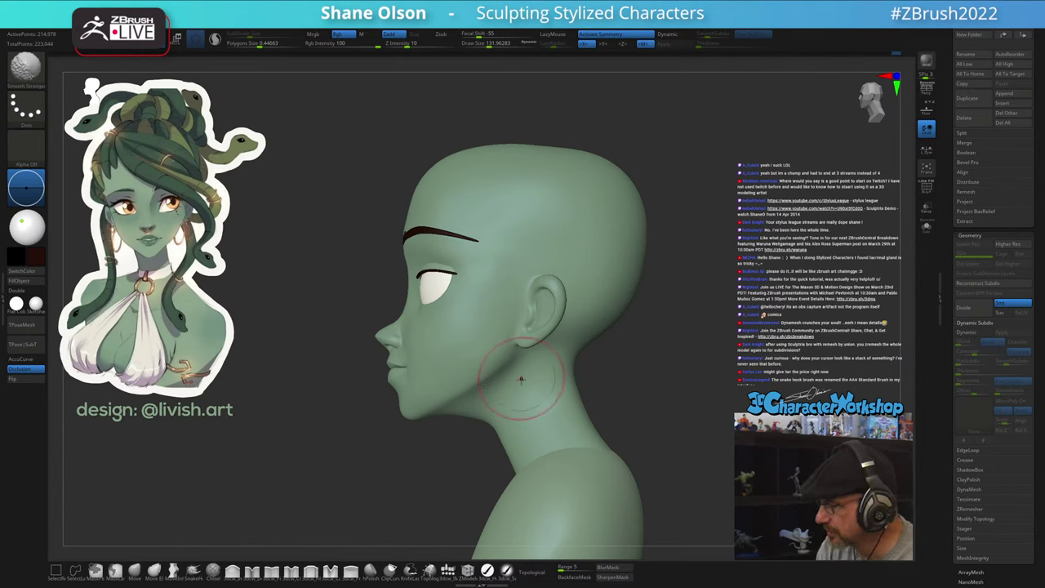
left_click(425, 43, "shift")
left_click_drag(426, 43, 436, 42, "shift")
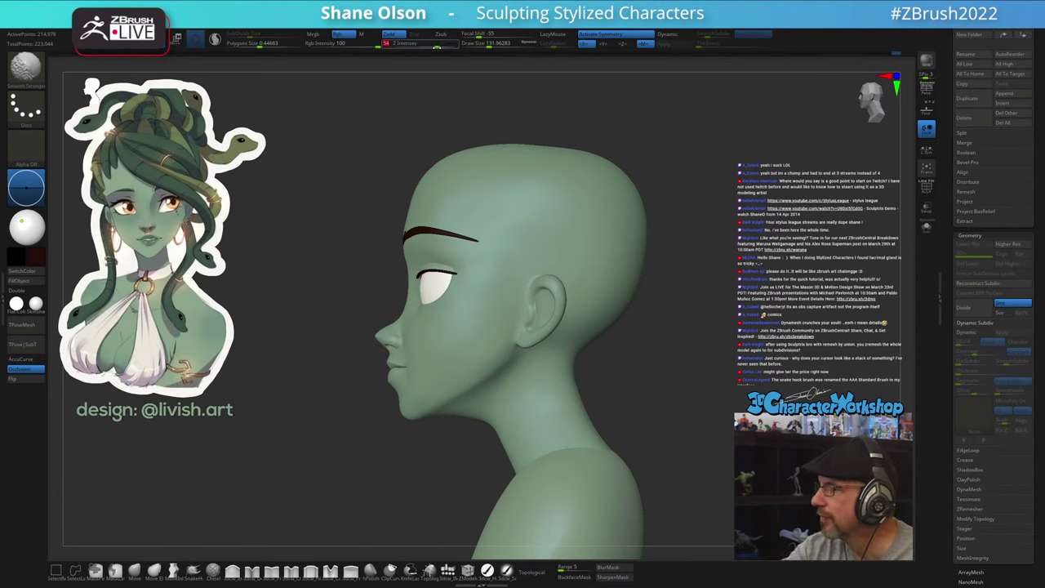
left_click_drag(479, 373, 487, 373, "shift")
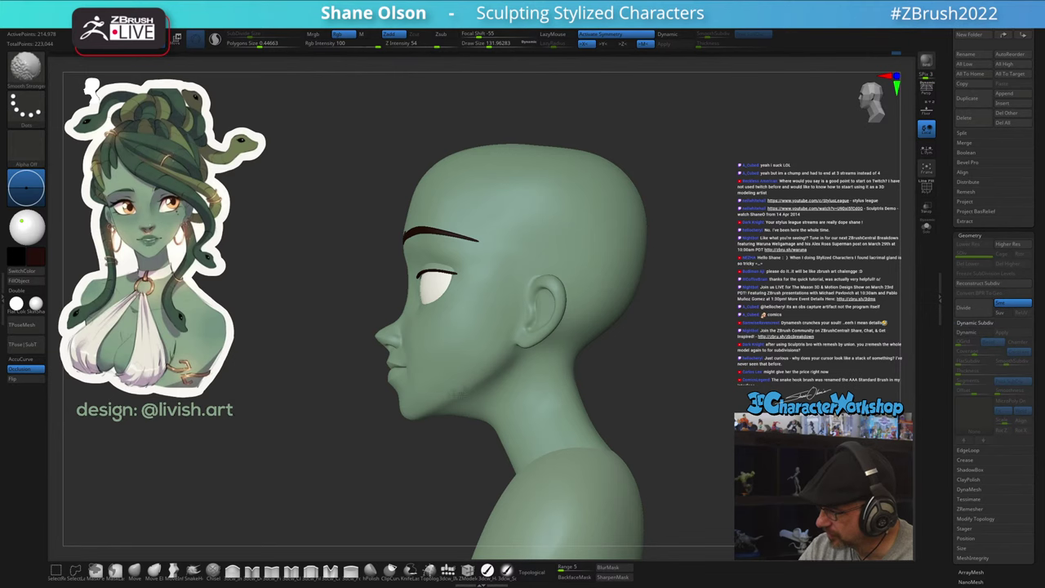
key("s")
left_click_drag(495, 427, 501, 427)
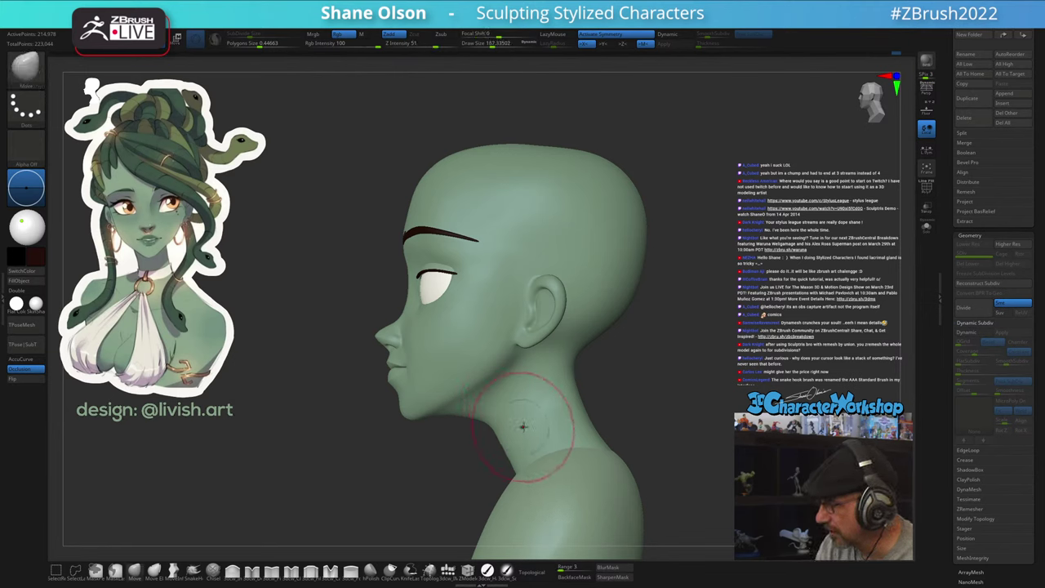
Make the eyebrows the active subtool and set the Move brush to a draw size of about 154 in side view
right_click_drag(519, 428, 601, 383)
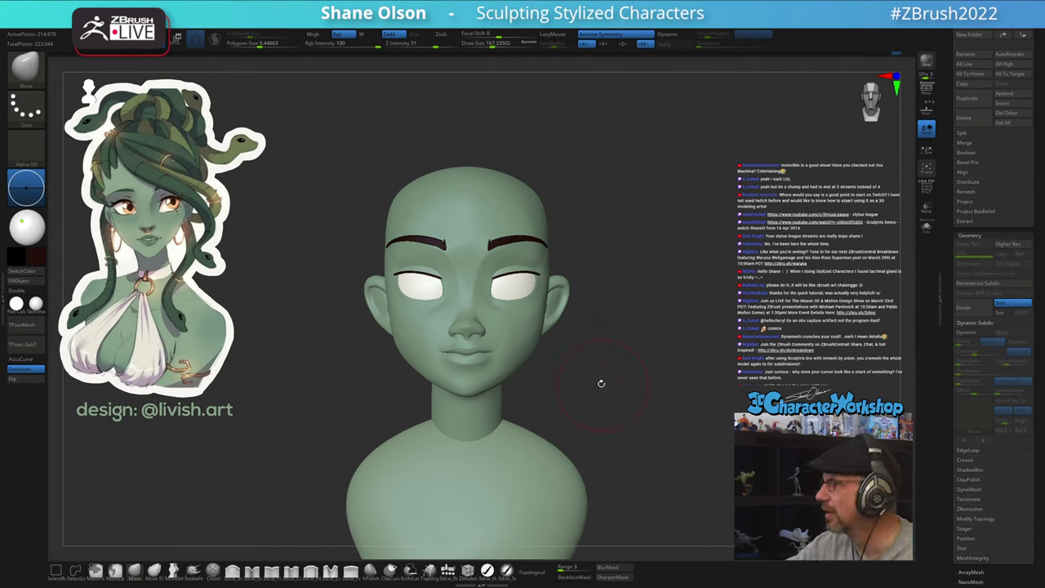
right_click_drag(671, 292, 672, 305, "ctrl")
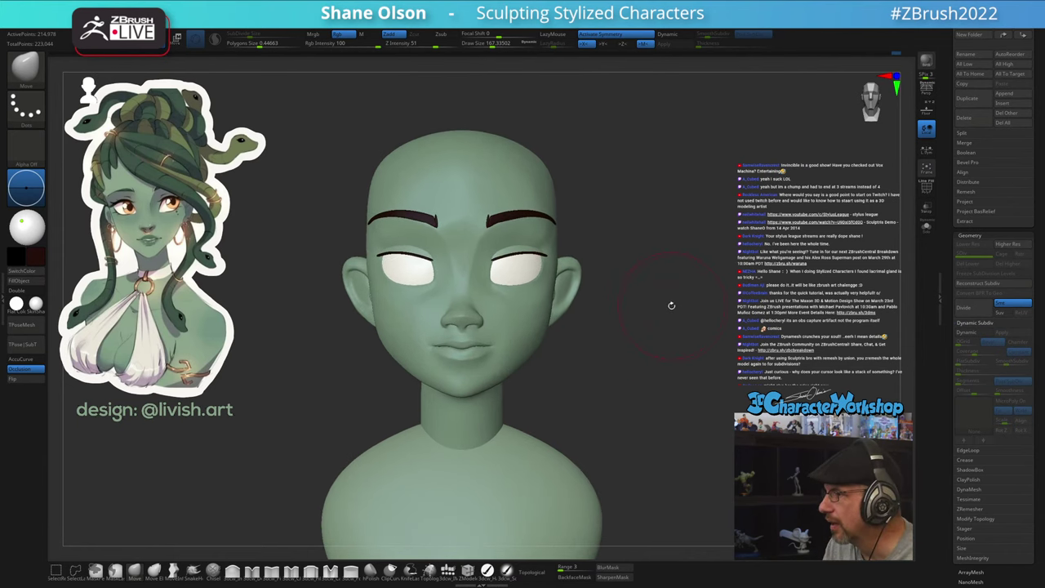
key("s")
left_click_drag(675, 303, 668, 302)
right_click_drag(658, 298, 662, 298)
right_click_drag(654, 228, 717, 163, "ctrl")
right_click_drag(716, 164, 695, 335, "alt")
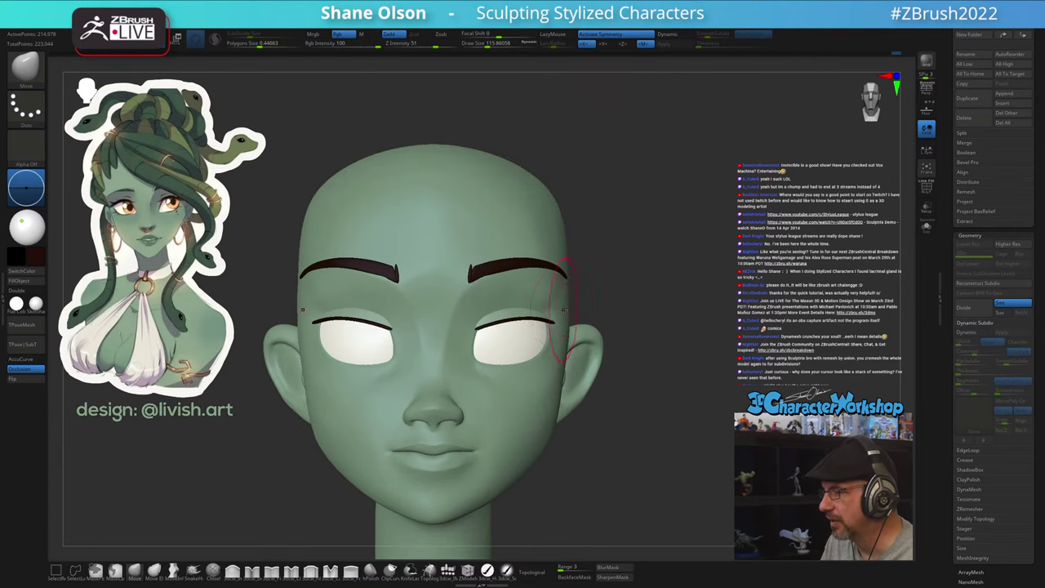
key("shift+d")
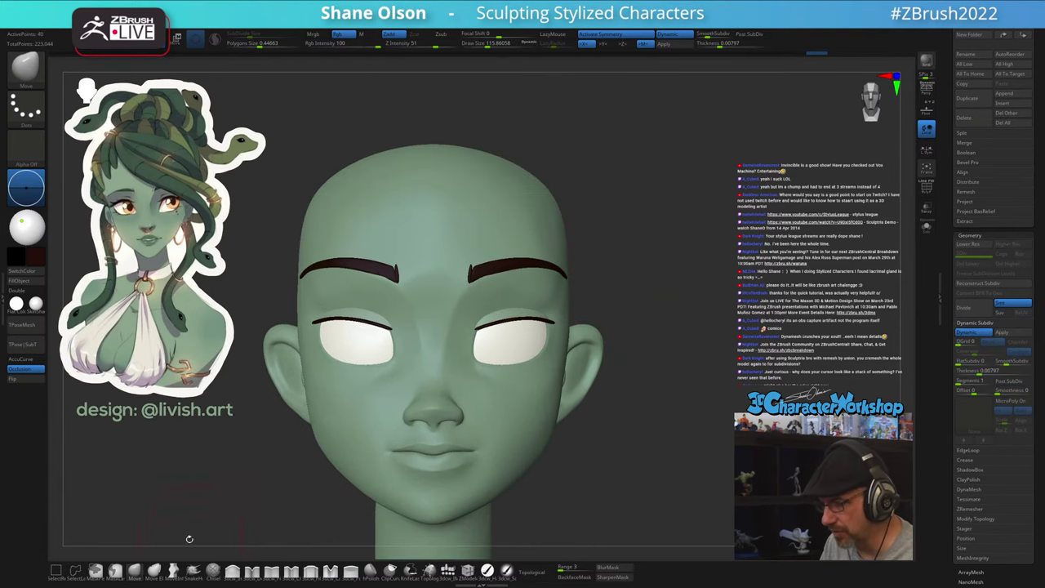
left_click_drag(205, 516, 180, 515)
left_click_drag(238, 486, 226, 490)
key("s")
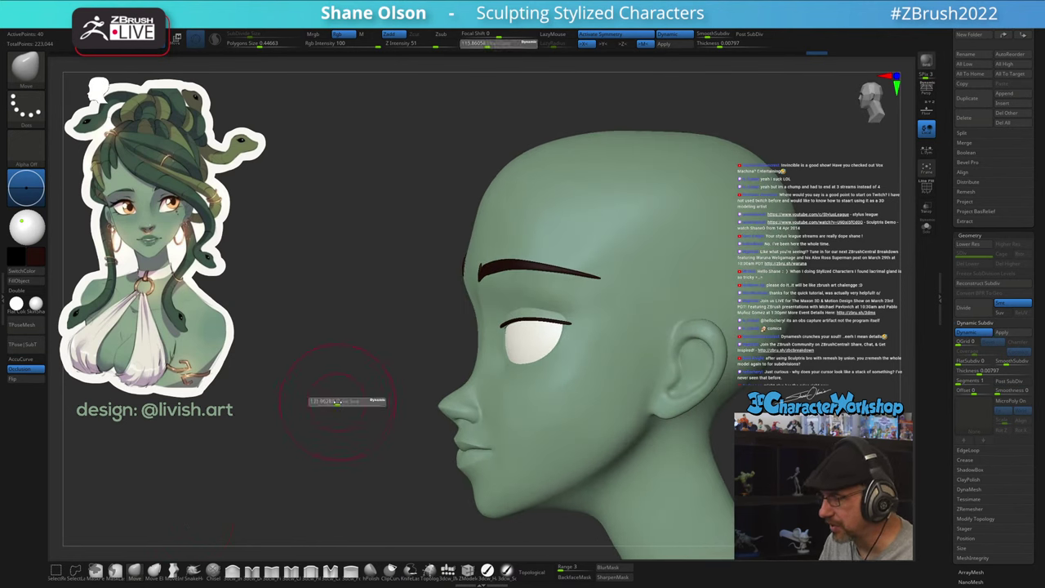
left_click_drag(338, 402, 343, 402)
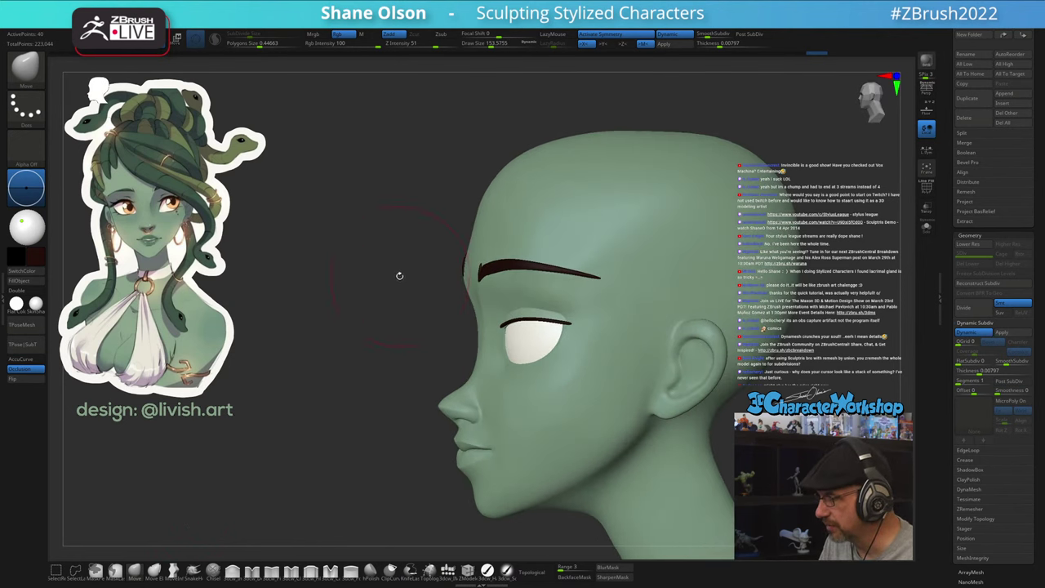
Switch back to the head and even out the brow area above the eye with a draw size of about 136
left_click_drag(400, 276, 432, 299, "alt")
left_click(481, 298, "alt")
key("s")
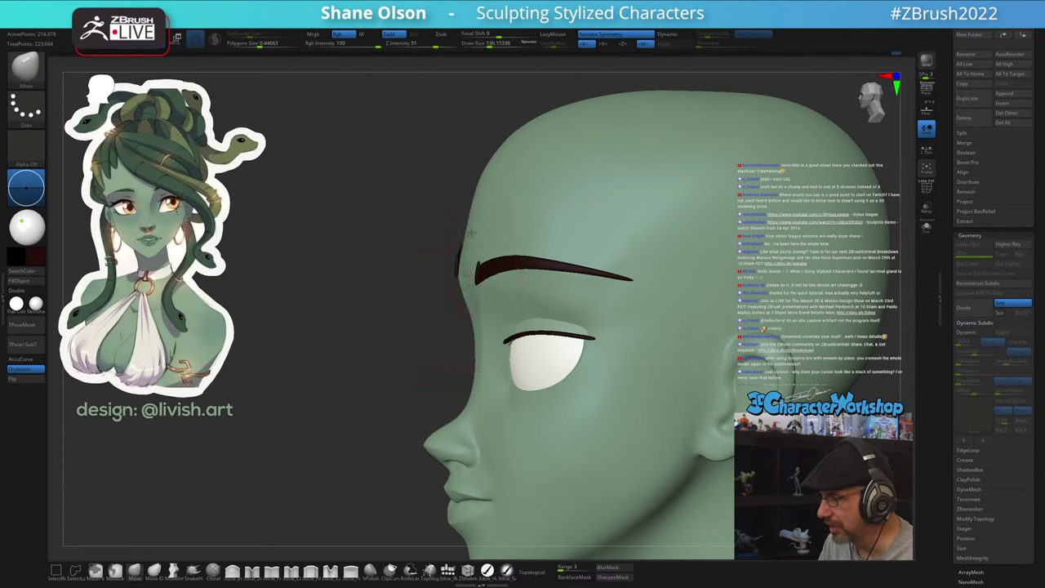
mouse_move(498, 266)
left_mouse_down("shift")
mouse_move(522, 259)
mouse_move(505, 286)
mouse_move(611, 278)
left_mouse_up("shift")
left_click_drag(423, 268, 441, 278)
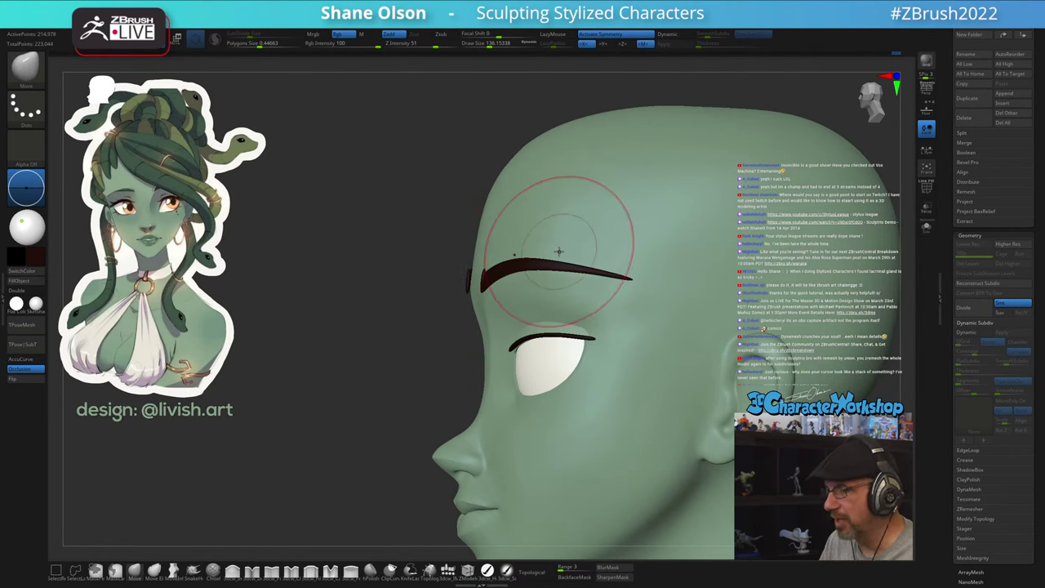
Select the eyebrows and pull their outer tails inward so they end closer to the eyes, checking from the front
left_click(590, 271, "alt")
mouse_move(676, 280)
left_mouse_down()
mouse_move(623, 285)
mouse_move(587, 269)
left_mouse_up()
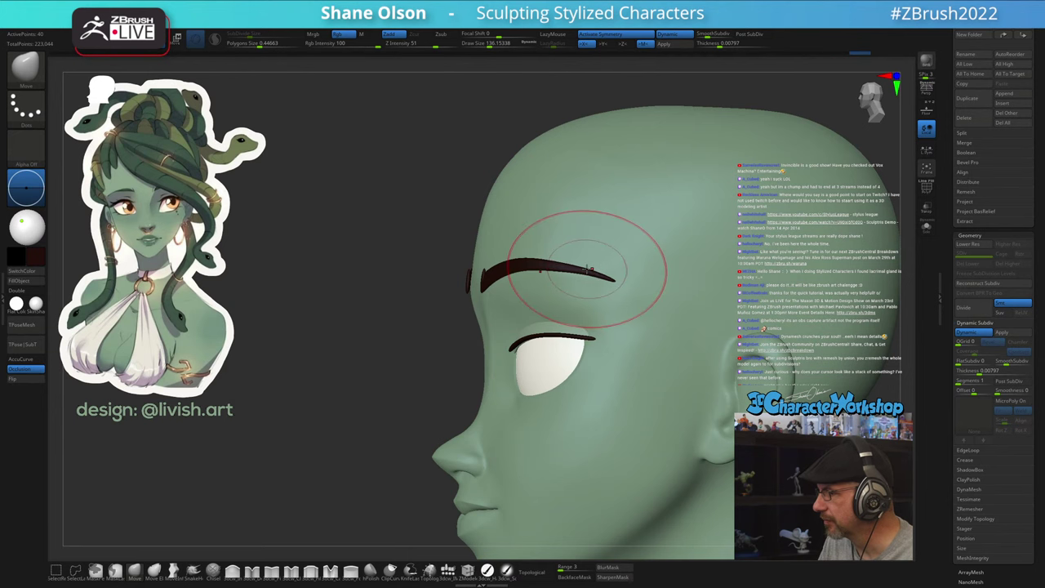
left_click_drag(429, 277, 594, 261)
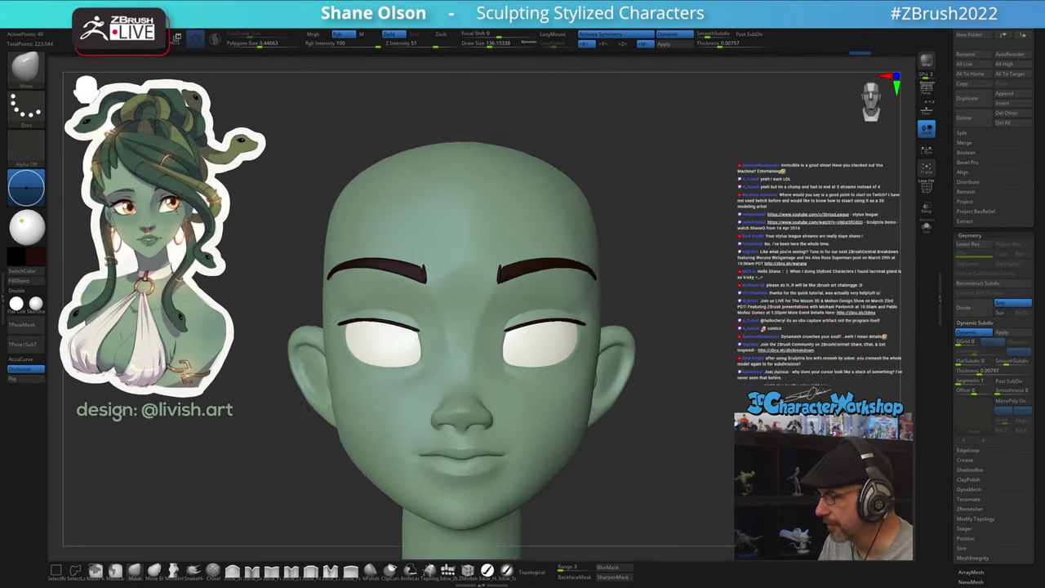
left_click_drag(694, 400, 698, 356, "alt")
left_click_drag(805, 376, 752, 380)
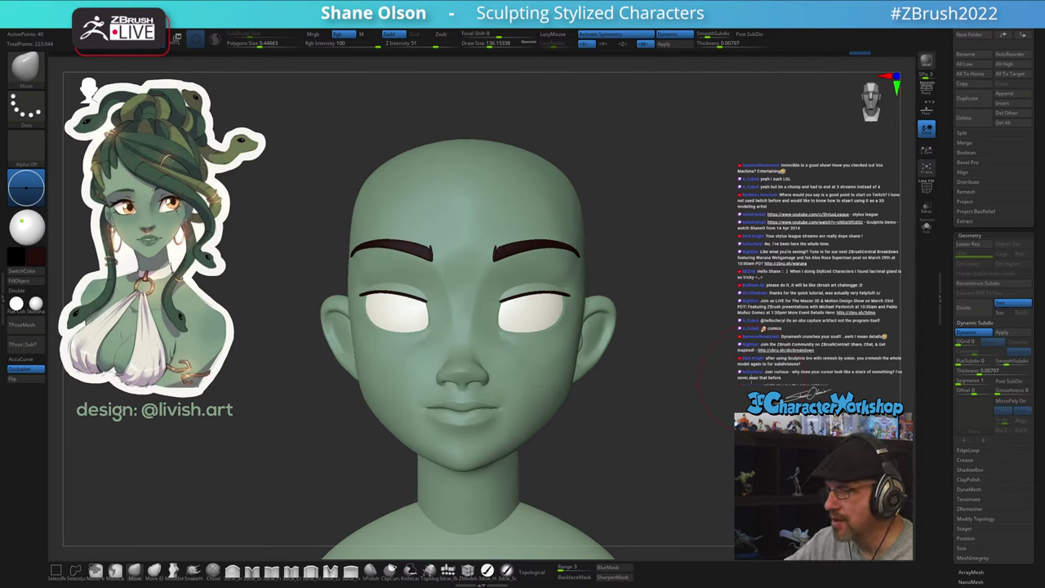
Make the head the active subtool and reshape the inner eye corner with the Move brush, reducing its draw size to about 56
mouse_move(535, 353)
right_mouse_down()
mouse_move(522, 355)
mouse_move(525, 327)
mouse_move(525, 339)
right_mouse_up()
left_click(534, 354, "alt")
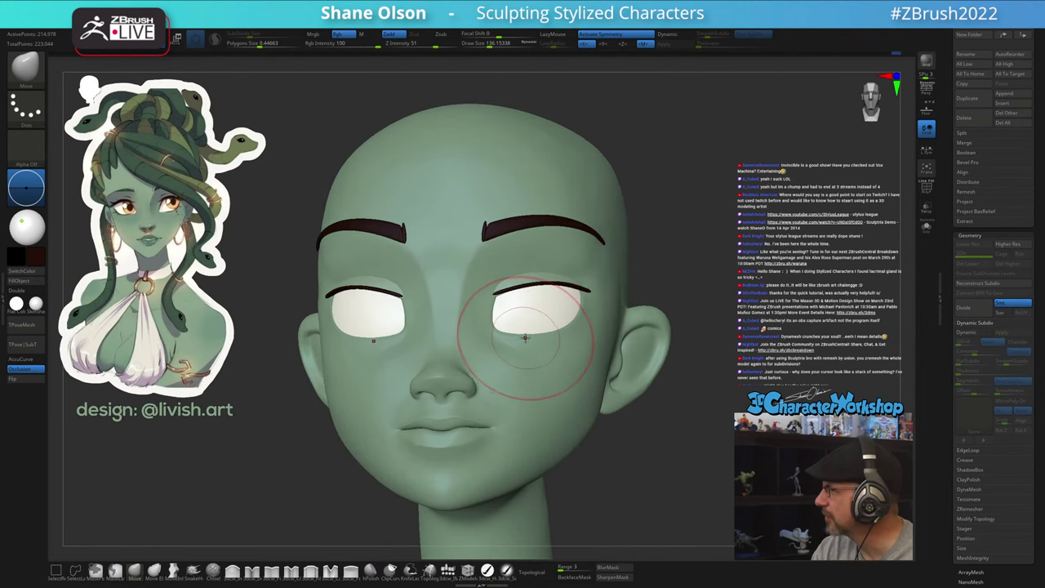
key("s")
left_click_drag(525, 338, 520, 338)
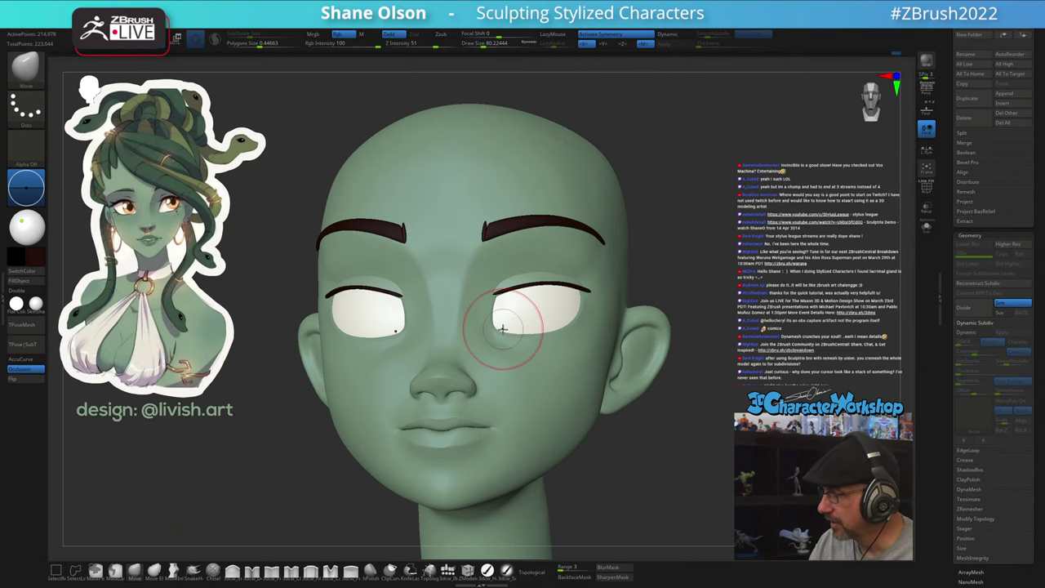
mouse_move(503, 329)
right_mouse_down()
mouse_move(497, 319)
mouse_move(506, 327)
right_mouse_up()
key("s")
left_click_drag(508, 327, 502, 329)
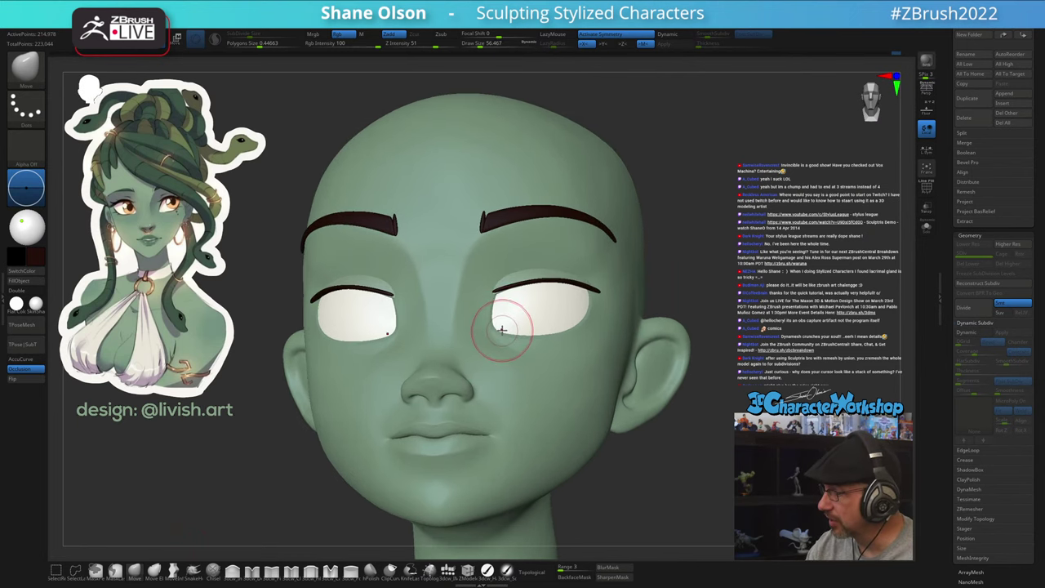
Define the lower inner corner of the eye opening with the Move brush reduced to a draw size of about 33
right_click_drag(504, 316, 501, 324, "ctrl")
key("s")
left_click_drag(506, 325, 502, 325)
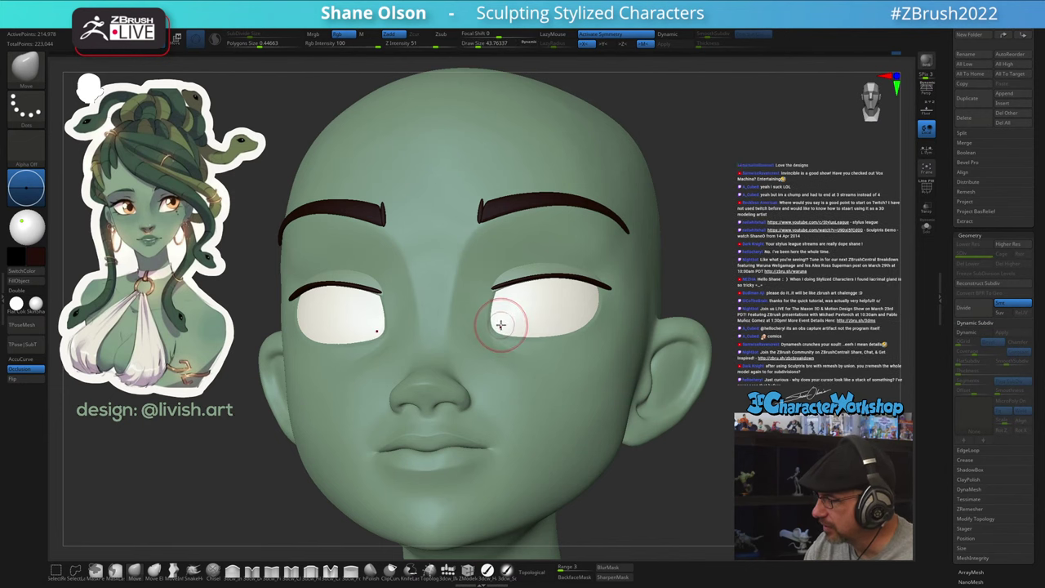
right_click_drag(513, 310, 507, 320)
key("s")
left_click_drag(512, 328, 507, 328)
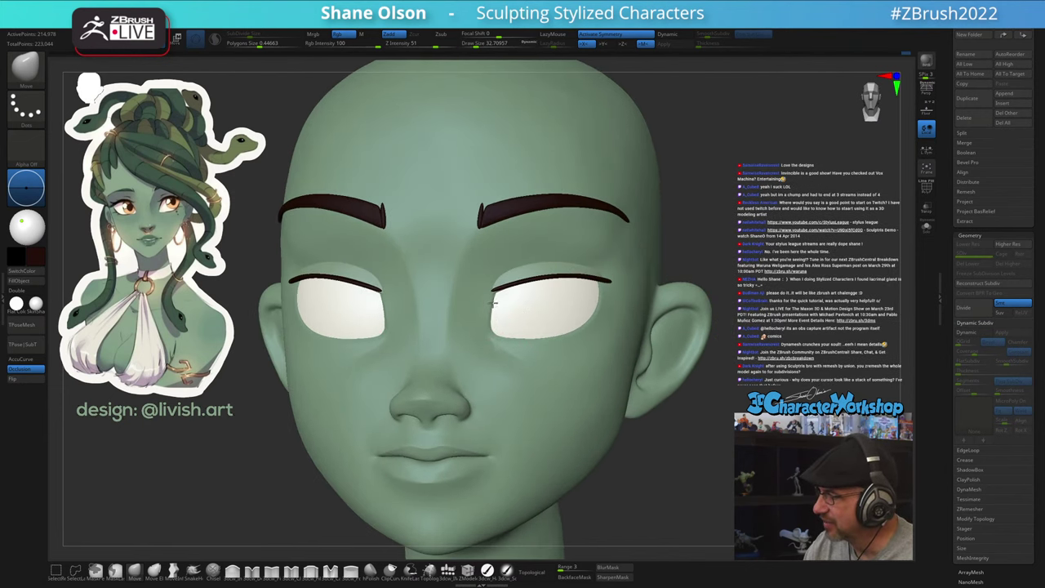
Refine the edge of the lower eyelid with the Move brush at a draw size of about 22
right_click_drag(544, 287, 554, 292)
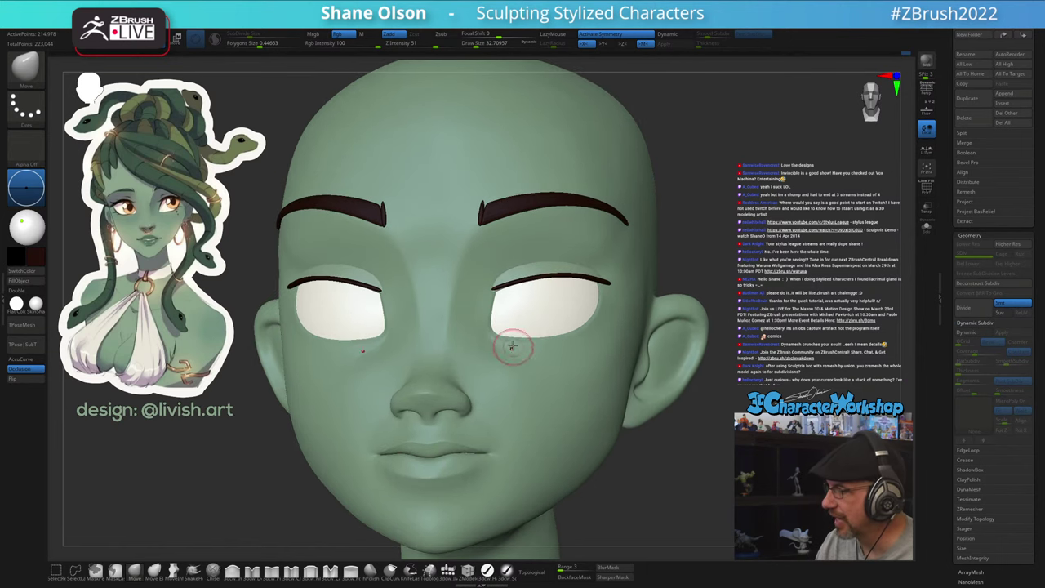
mouse_move(512, 347)
right_mouse_down()
mouse_move(520, 324)
mouse_move(510, 330)
right_mouse_up()
key("s")
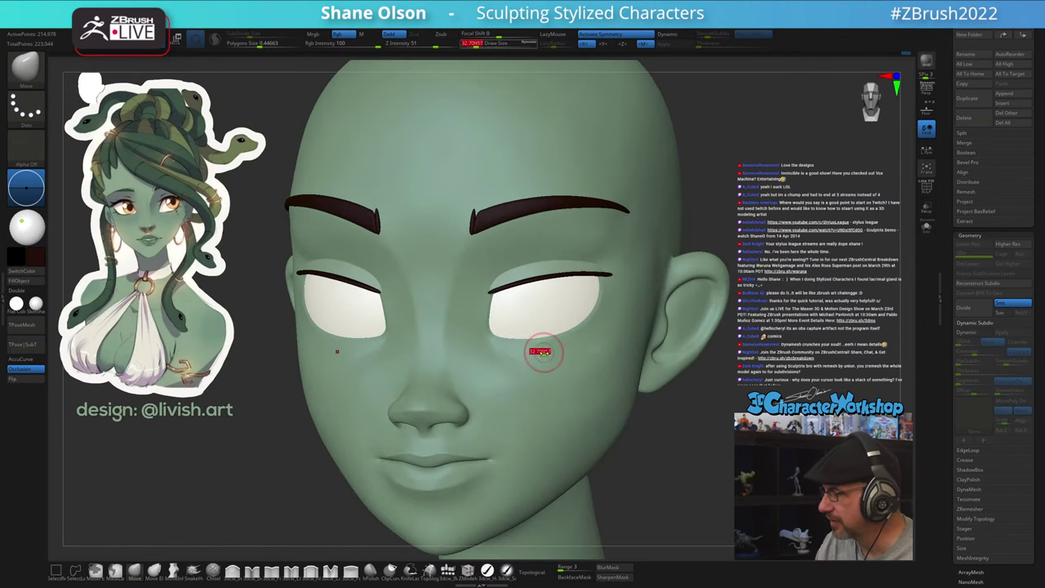
left_click_drag(544, 353, 563, 352)
mouse_move(569, 351)
right_mouse_down()
mouse_move(562, 336)
mouse_move(501, 332)
right_mouse_up()
key("s")
left_click_drag(501, 332, 484, 338)
key("s")
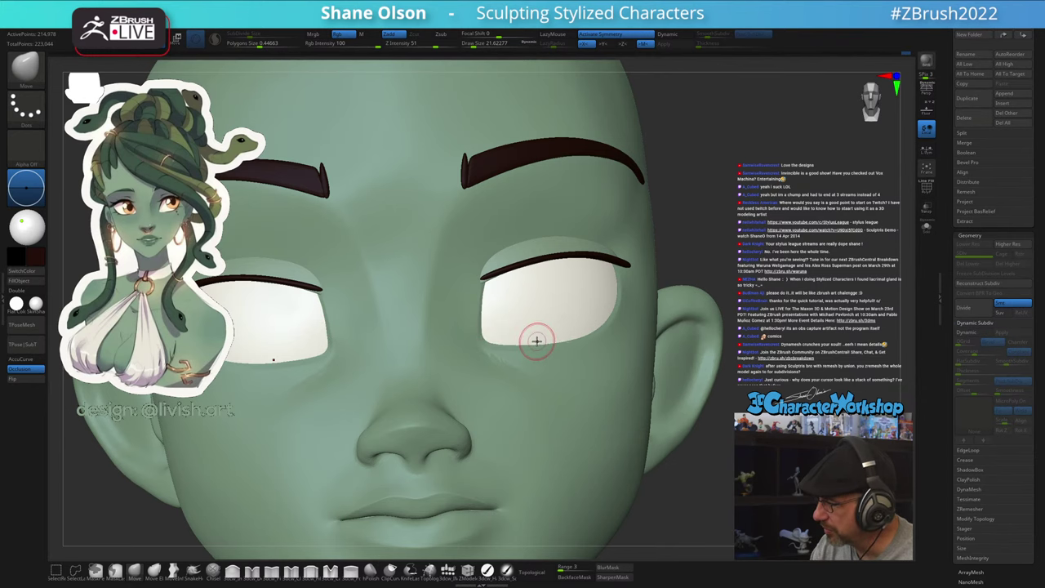
Enlarge the Move brush to a draw size of about 37 and adjust the lower eyelid from a higher viewpoint
right_click_drag(536, 341, 522, 364)
key("s")
left_click_drag(501, 349, 507, 348)
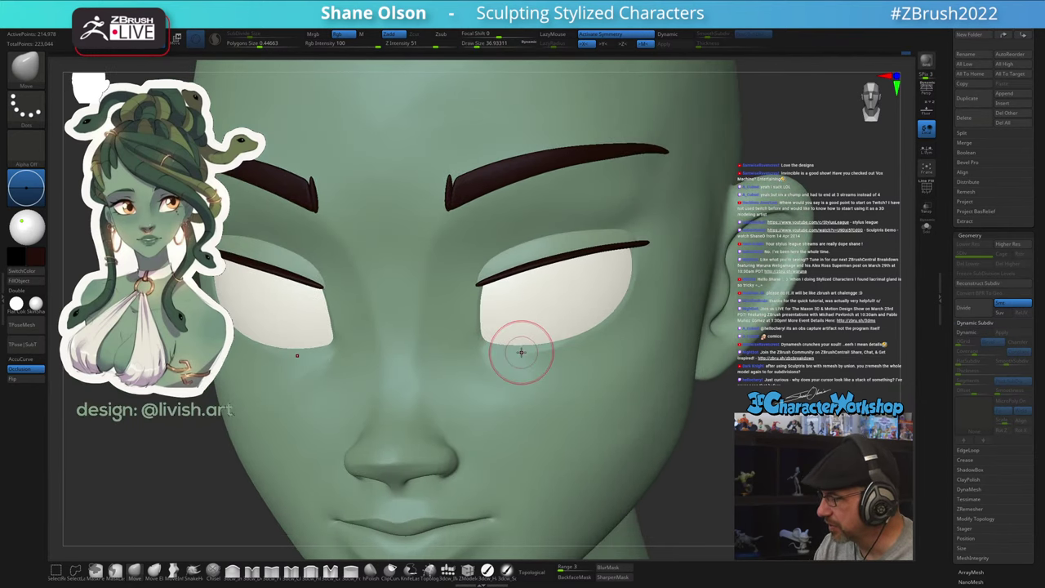
Show the head's wireframe and polygroups to examine the mesh density around the eyes and forehead
mouse_move(581, 415)
right_mouse_down()
mouse_move(572, 404)
mouse_move(613, 398)
mouse_move(561, 415)
mouse_move(546, 401)
mouse_move(553, 390)
right_mouse_up()
key("shift+f")
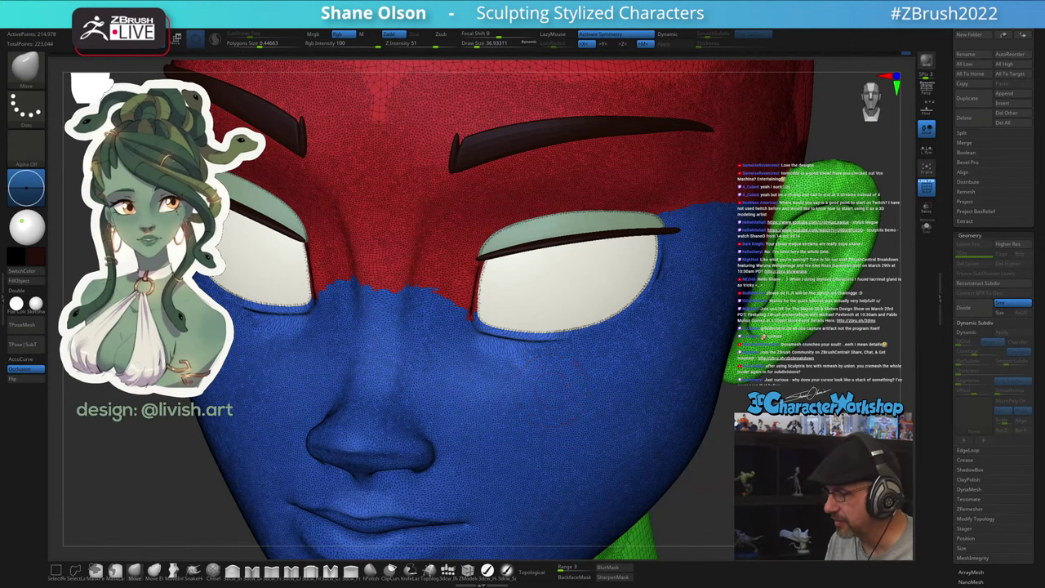
right_click_drag(555, 391, 472, 469)
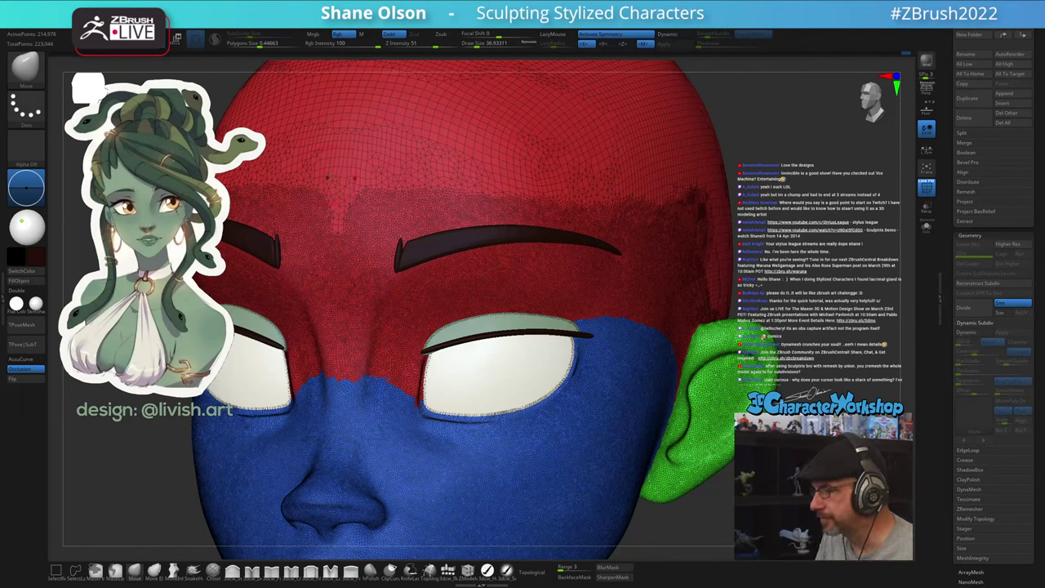
Try changing the density of the whole head with a Polygon Size of 0.09888
key("shift")
left_click(257, 44)
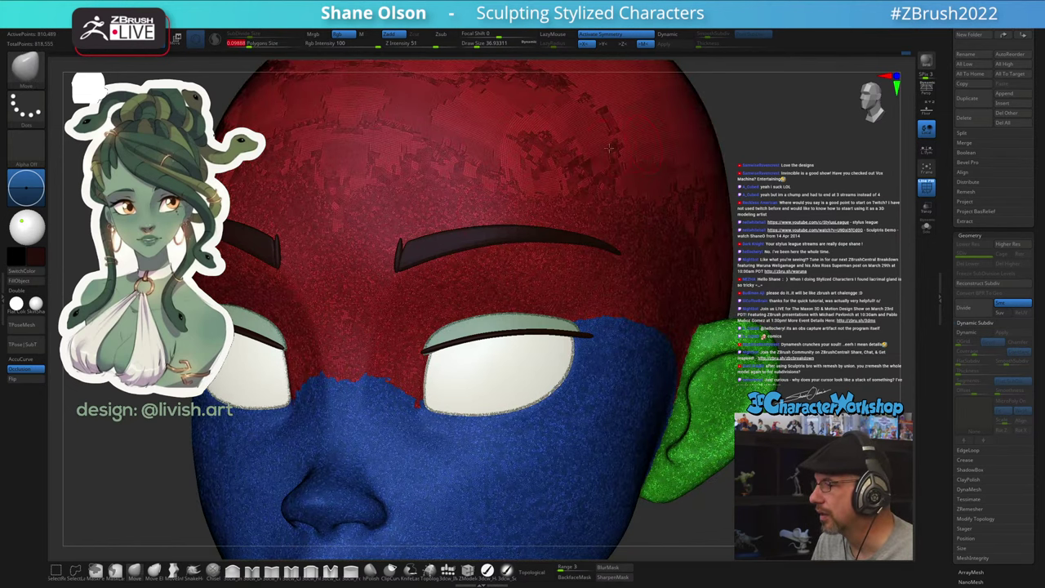
key("ctrl+z")
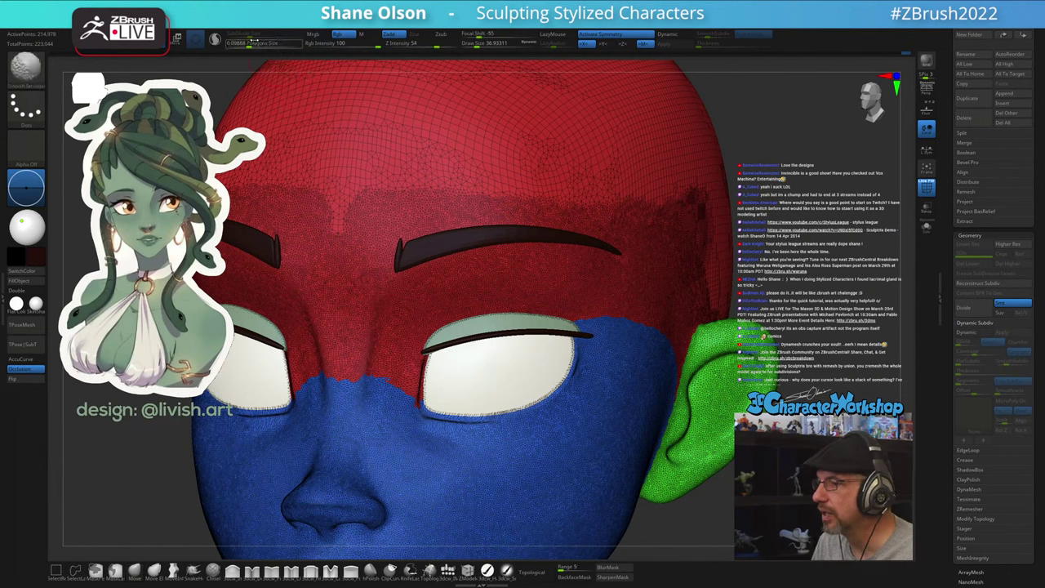
Enable Sculptris Pro for the Smooth brush, lower its SubDivide Size, and test the resulting density on the cheek
left_click(214, 39, "shift")
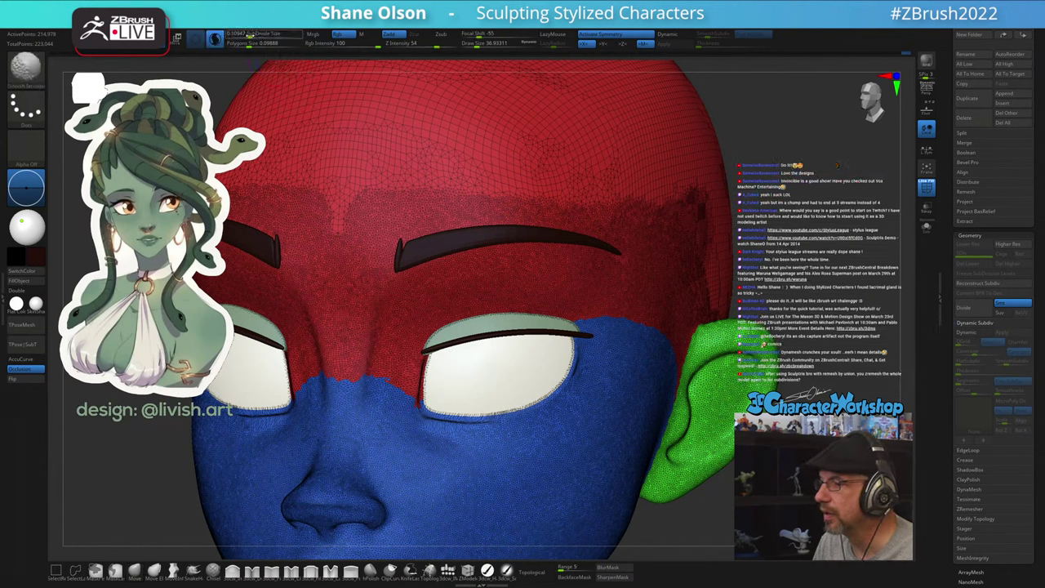
left_click(250, 36)
left_click_drag(247, 35, 242, 36, "shift")
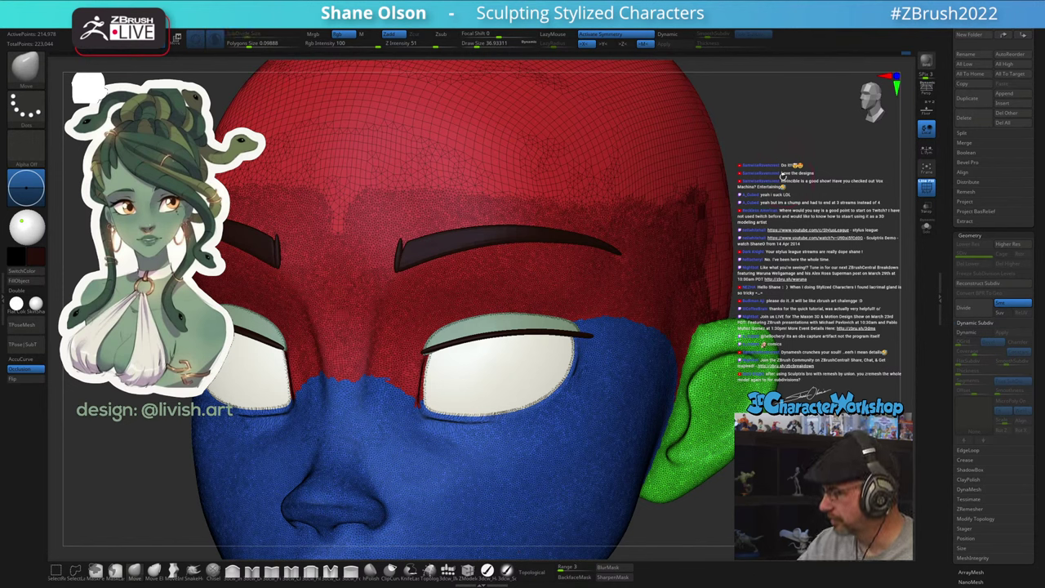
left_click_drag(515, 474, 535, 459, "ctrl")
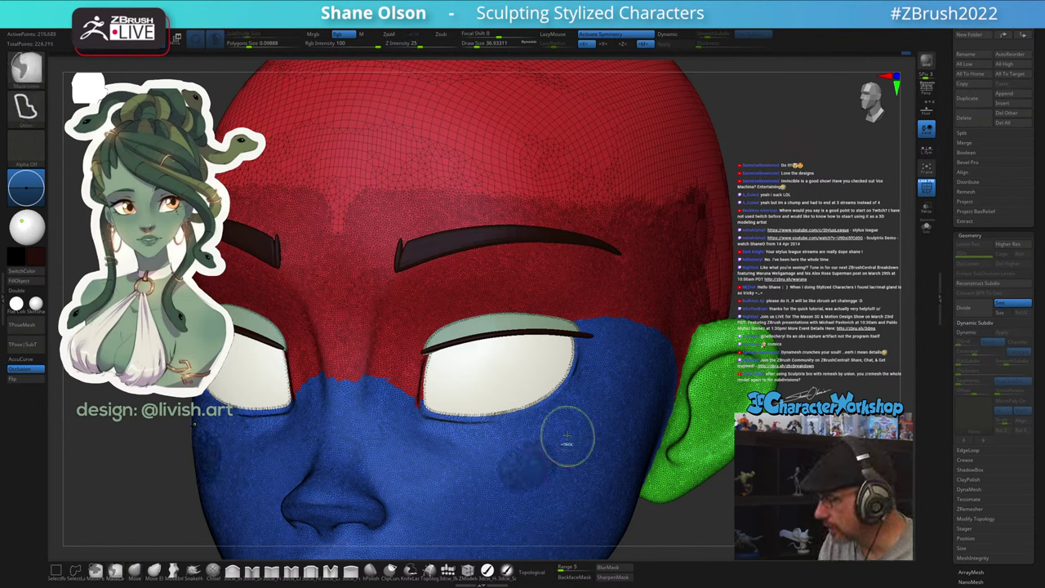
key("ctrl+shift+a")
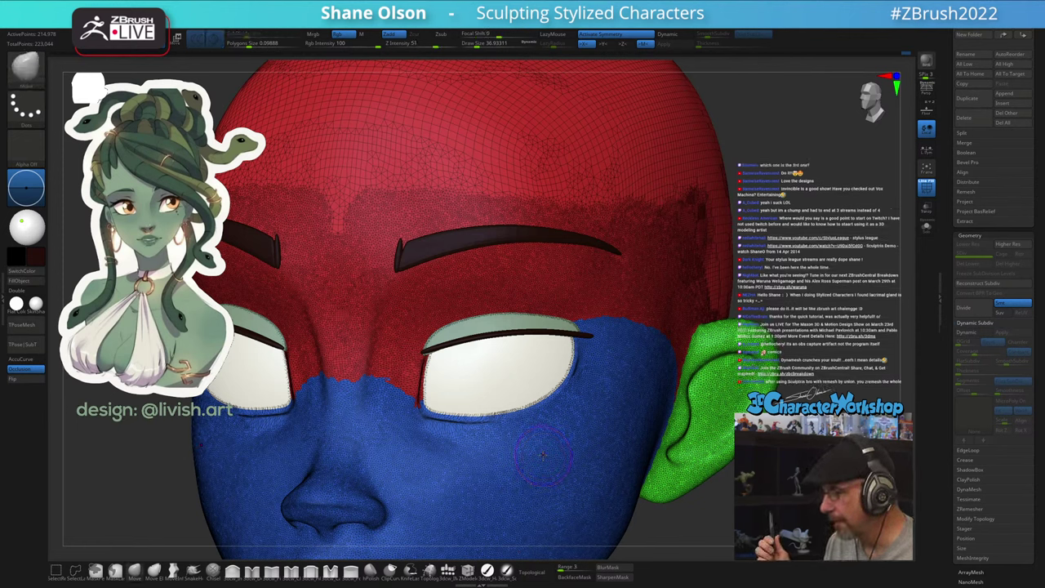
Try smoothing the mesh along the inner corner of the eye
right_click_drag(575, 417, 568, 439)
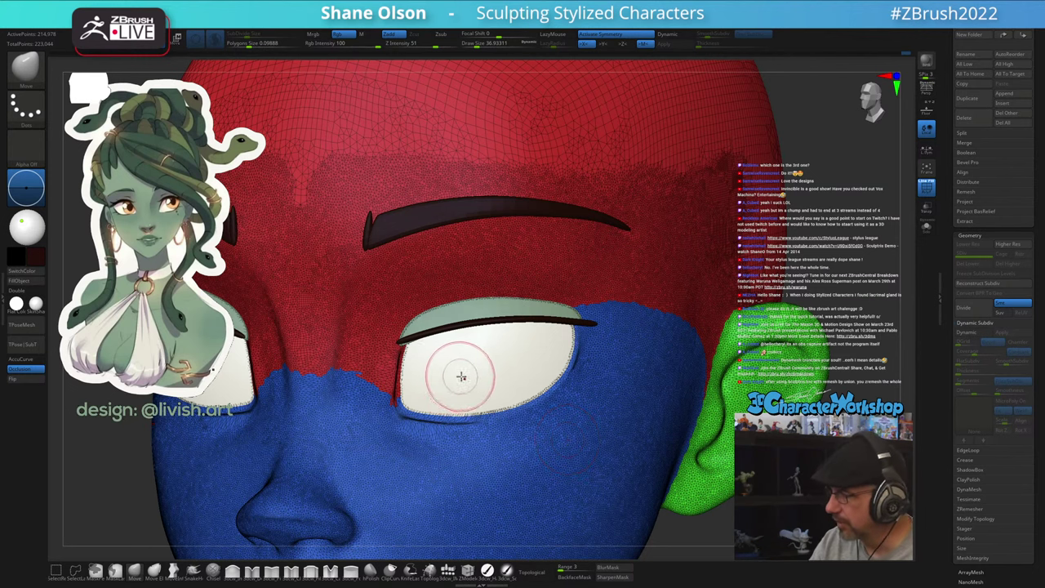
right_click_drag(499, 400, 502, 405)
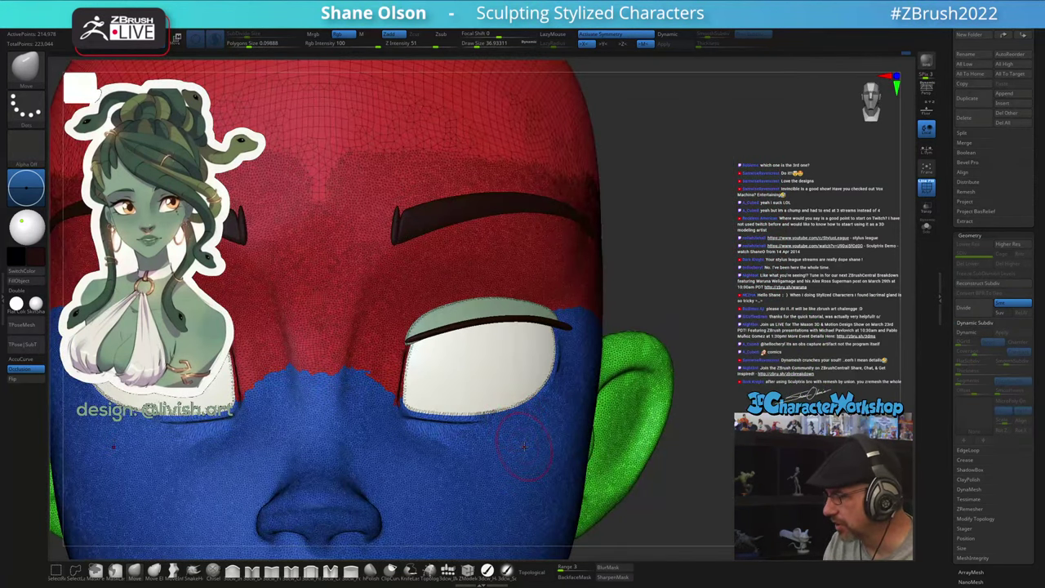
key("shift+f")
key("shift+f")
right_click_drag(522, 445, 432, 402)
mouse_move(402, 362)
left_mouse_down("shift")
mouse_move(396, 378)
mouse_move(410, 414)
left_mouse_up("shift")
key("ctrl+z")
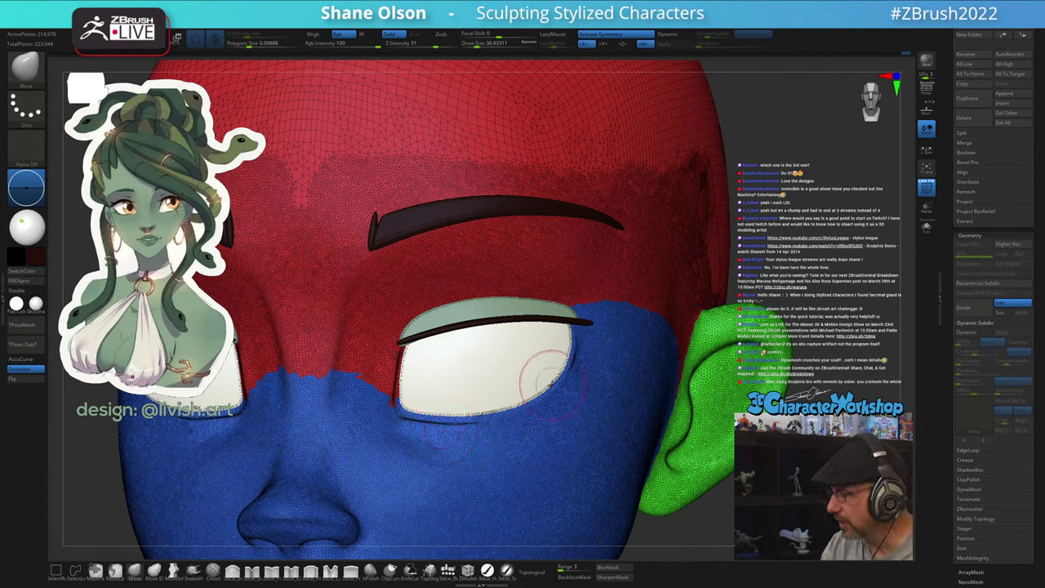
Reduce the brush to a draw size of about 22 for close-up work on the lower eyelid
mouse_move(506, 440)
right_mouse_down()
mouse_move(600, 449)
mouse_move(484, 459)
mouse_move(504, 451)
right_mouse_up()
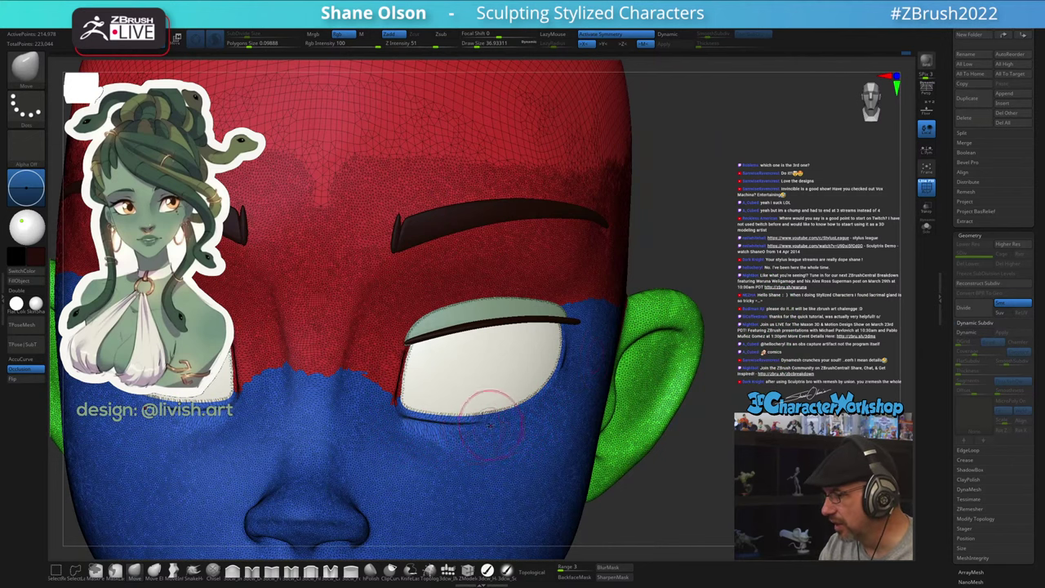
right_click_drag(492, 435, 456, 464, "ctrl")
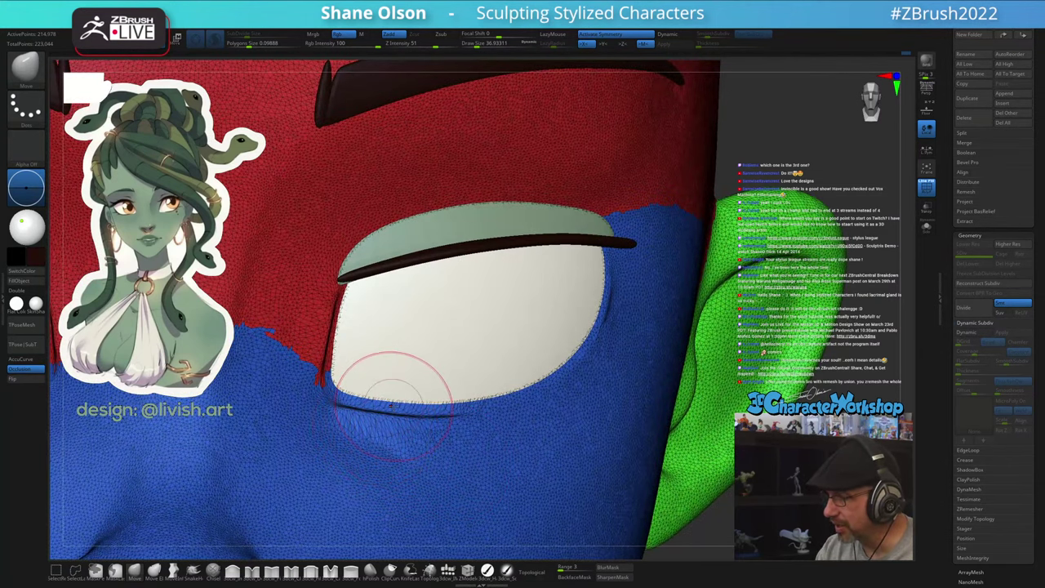
key("s")
left_click_drag(483, 471, 477, 469)
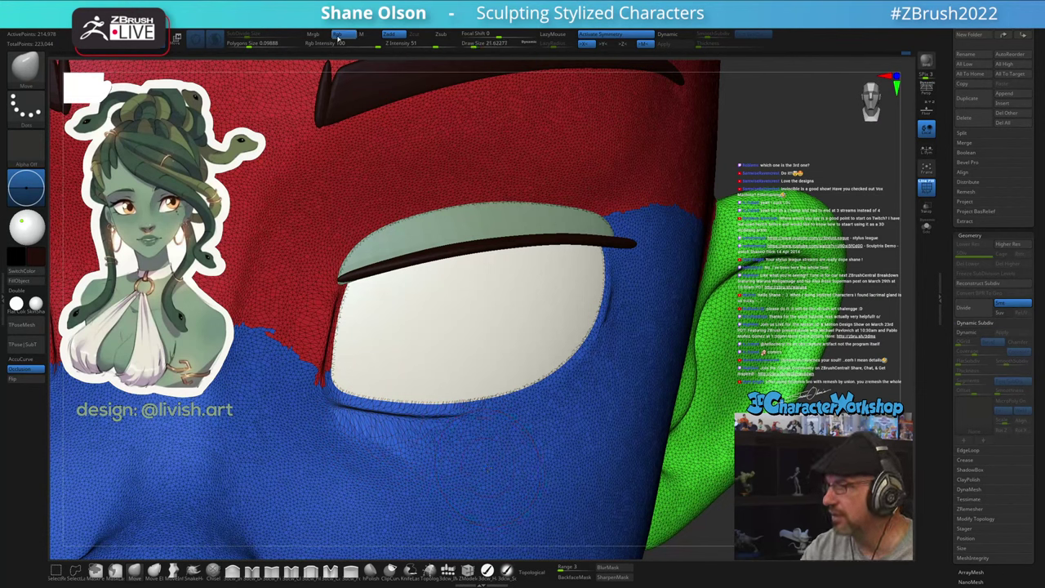
Try changing the density of the whole head with a Polygon Size of 0.06812
left_click(248, 44, "shift")
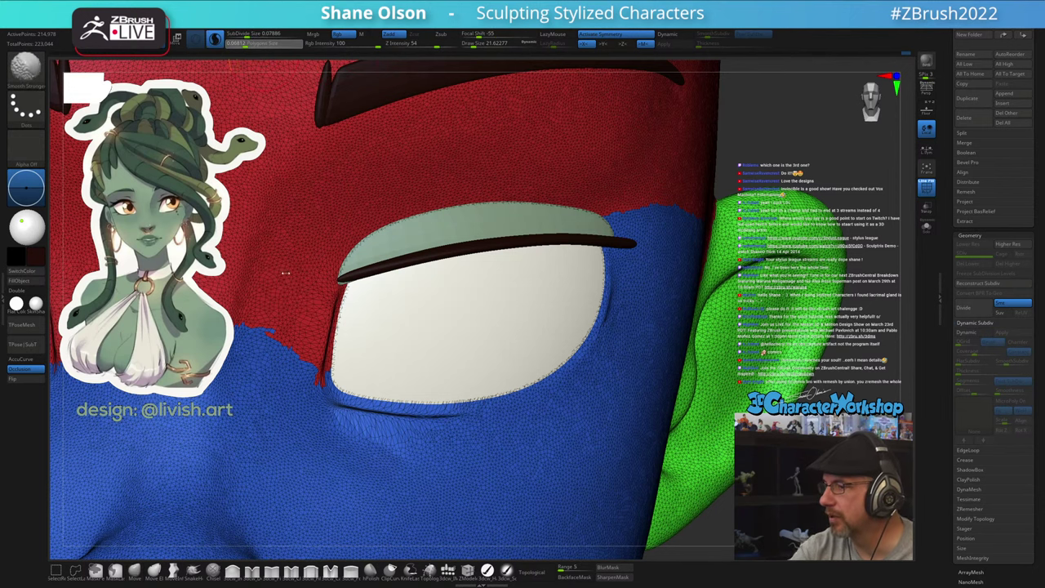
key("ctrl+shift+z")
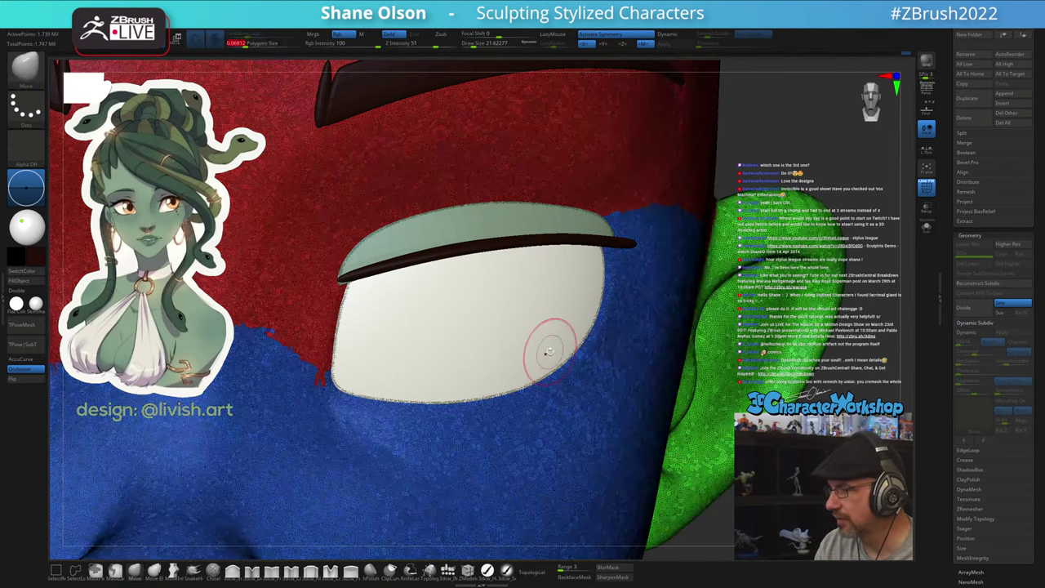
key("ctrl+z")
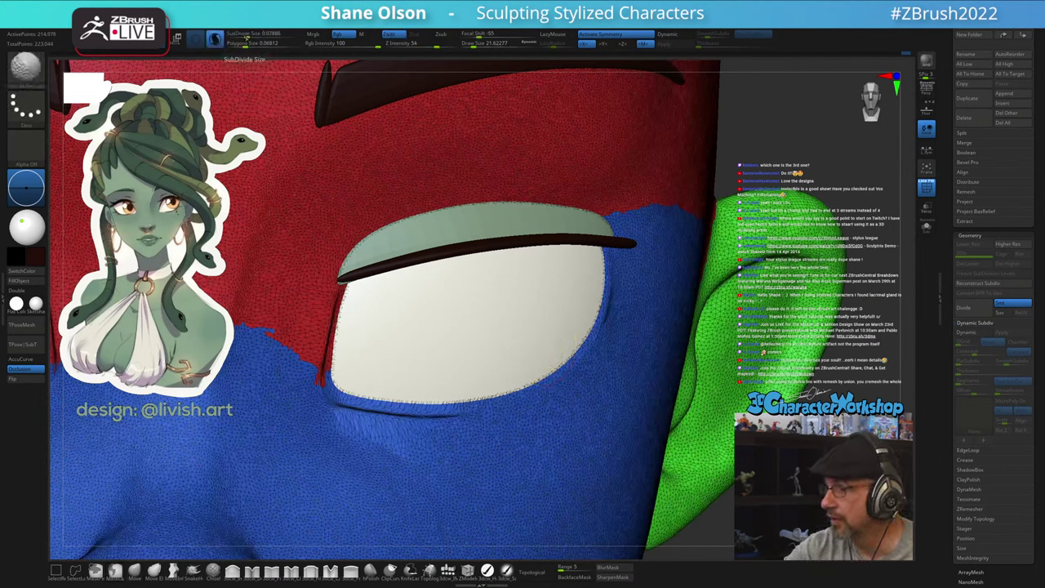
Set the Smooth brush's SubDivide Size to 0.05945 and test the density on the cheek below the eye
left_click(245, 35, "shift")
left_click(243, 35, "shift")
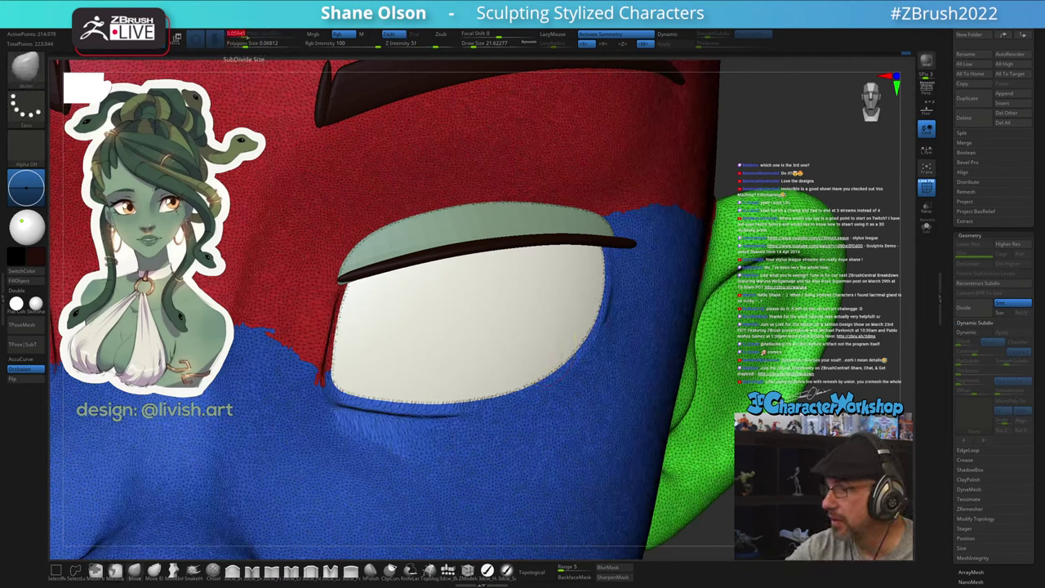
left_click_drag(482, 445, 506, 445, "ctrl")
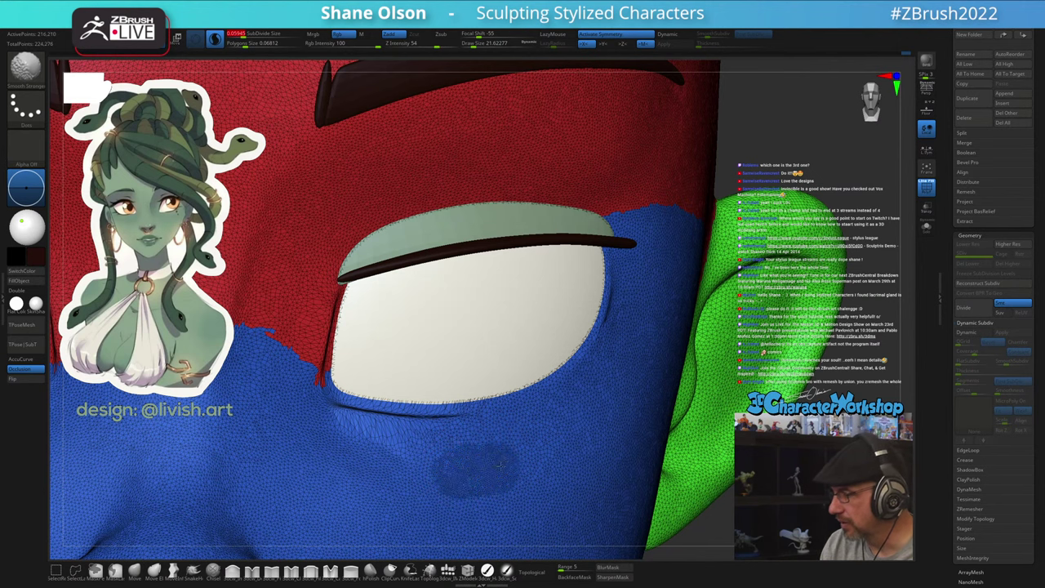
key("ctrl+z")
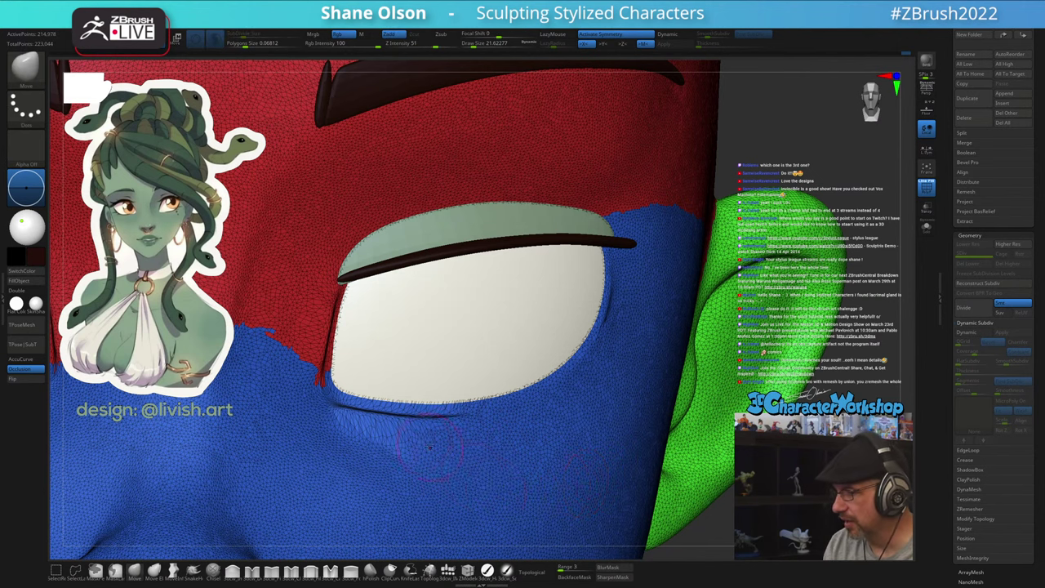
Set the Smooth brush's Z Intensity to 0 and add mesh density along the inner and lower rim of the eye
right_click_drag(430, 446, 382, 472)
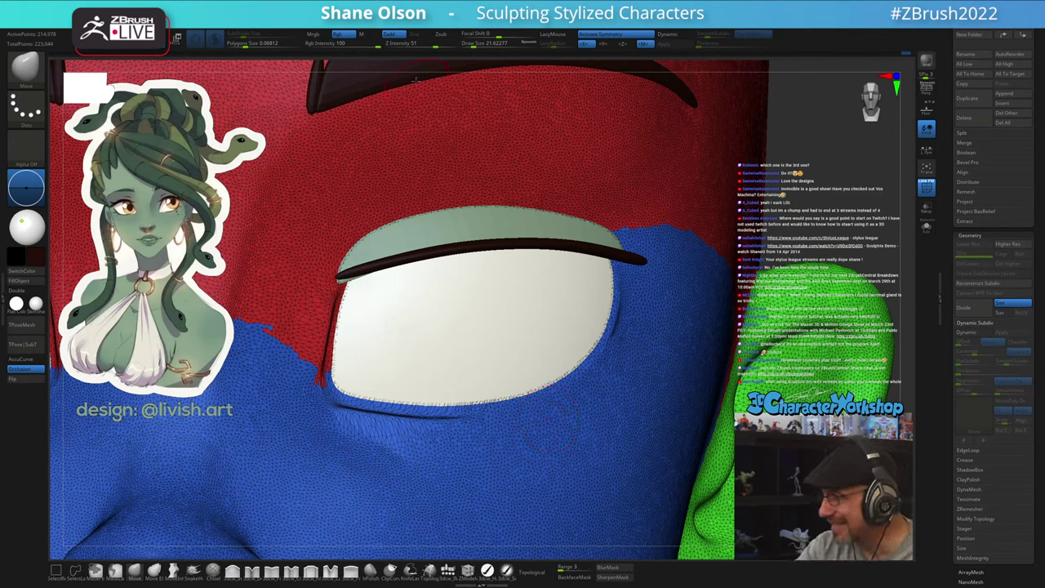
key("shift")
left_click_drag(422, 43, 387, 44, "shift")
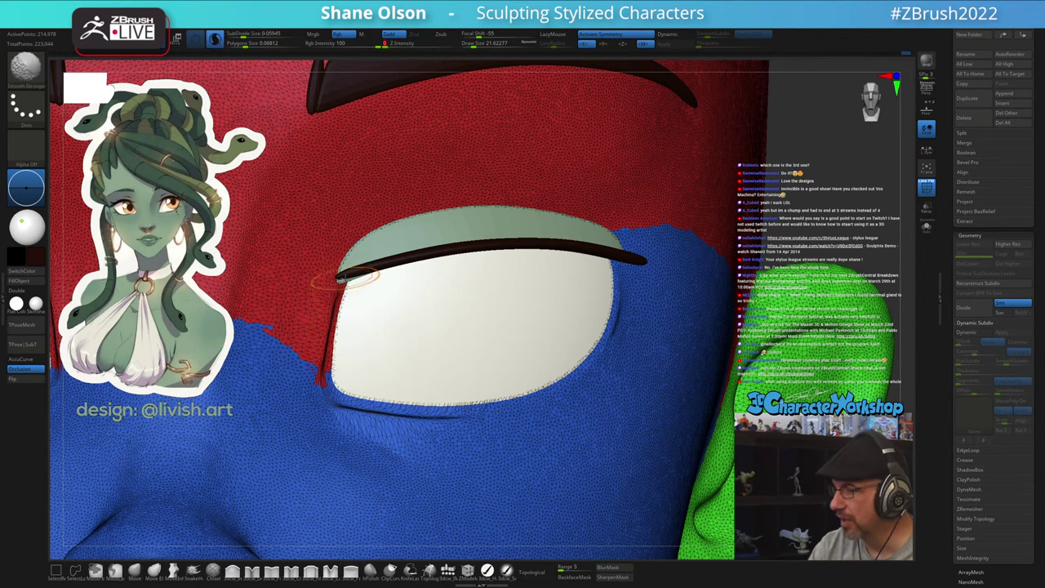
mouse_move(343, 290)
left_mouse_down("shift")
mouse_move(327, 327)
mouse_move(325, 382)
mouse_move(392, 412)
mouse_move(594, 403)
left_mouse_up("shift")
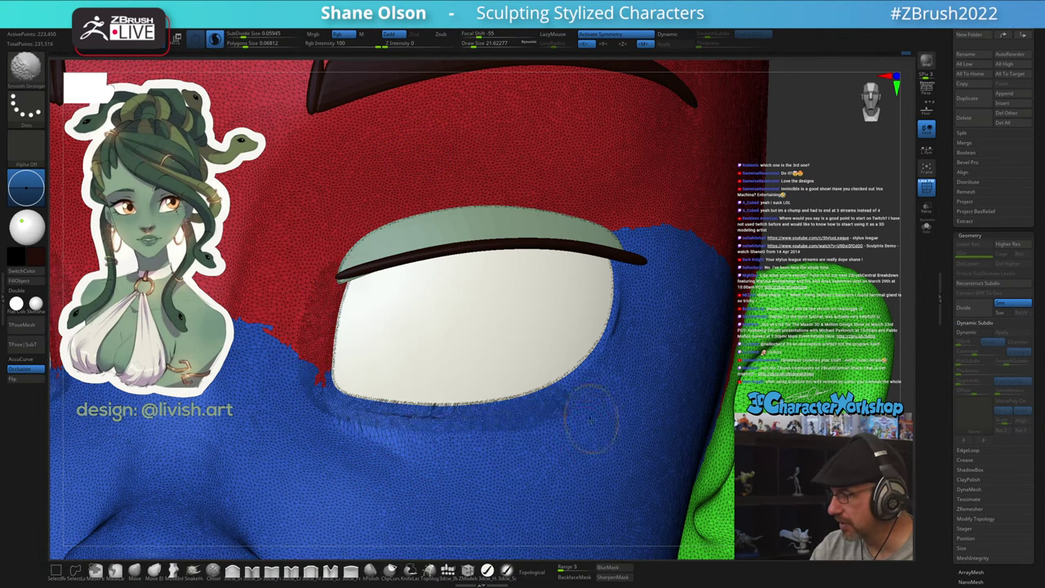
Add mesh density with the Smooth brush above the eye's inner corner, across the area below the eye and around its outer corner
mouse_move(563, 457)
right_mouse_down()
mouse_move(547, 462)
mouse_move(560, 465)
right_mouse_up()
key("shift+f")
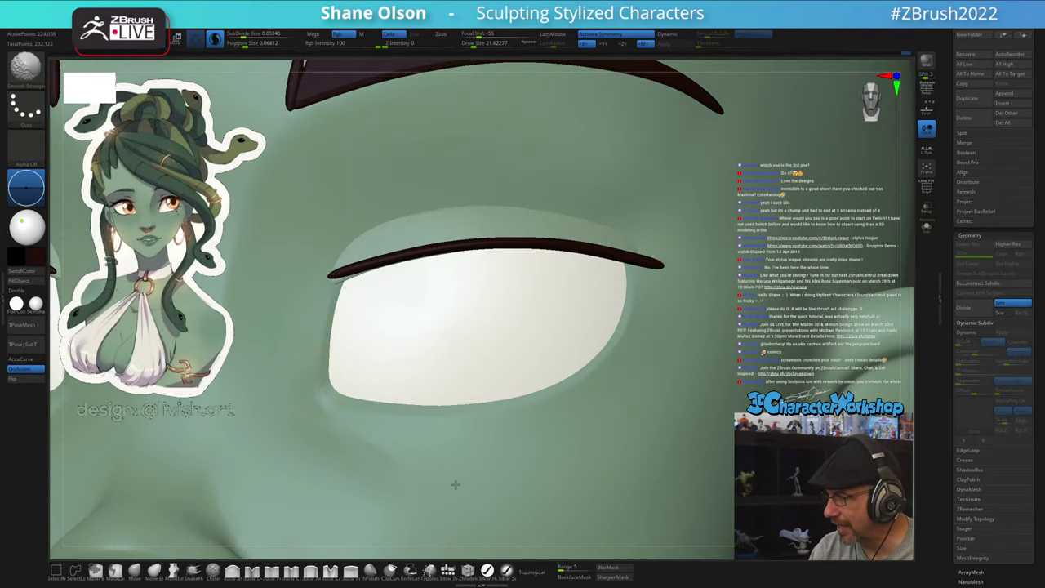
key("shift+f")
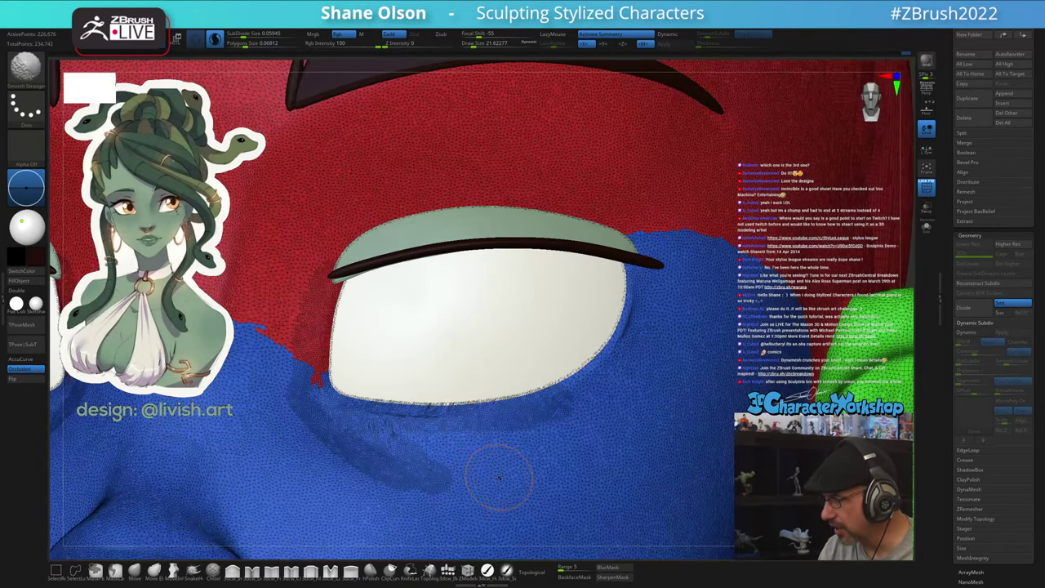
left_click_drag(360, 226, 314, 307, "shift")
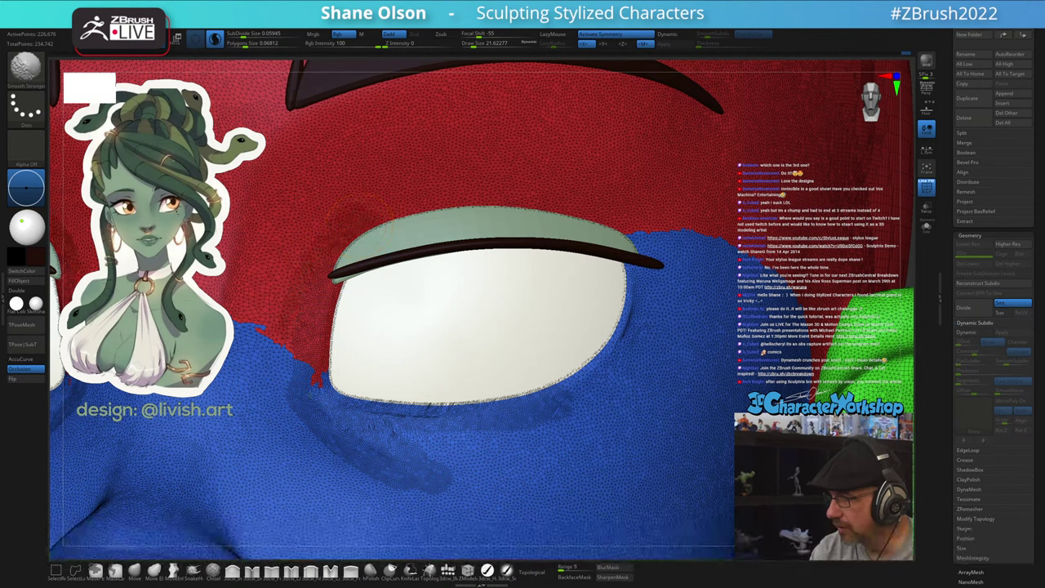
mouse_move(356, 424)
left_mouse_down("shift")
mouse_move(437, 448)
mouse_move(377, 444)
left_mouse_up("shift")
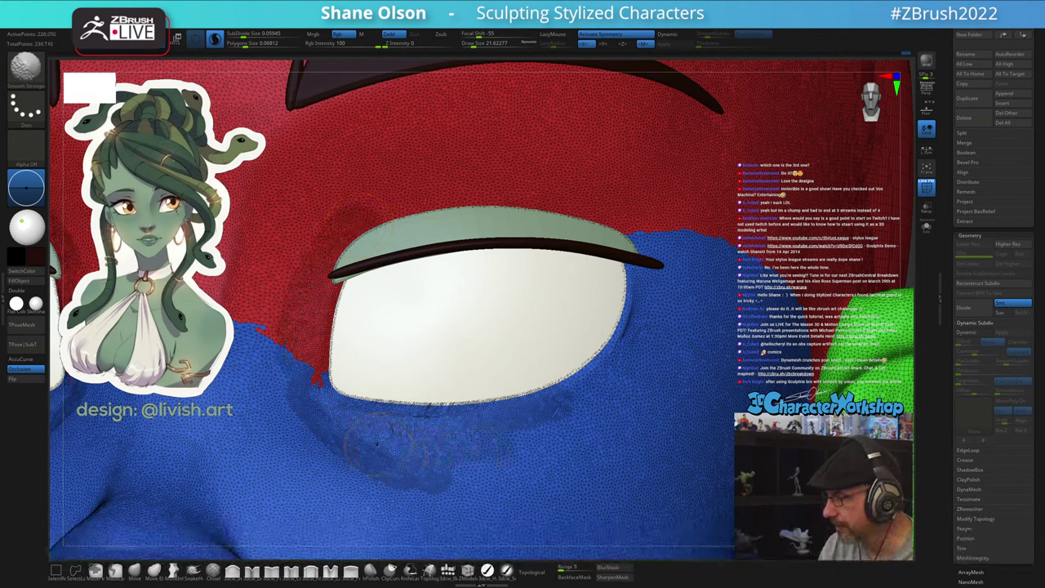
mouse_move(585, 420)
left_mouse_down("shift")
mouse_move(385, 392)
mouse_move(518, 384)
mouse_move(441, 420)
mouse_move(582, 421)
left_mouse_up("shift")
mouse_move(609, 357)
left_mouse_down("shift")
mouse_move(625, 299)
mouse_move(537, 445)
mouse_move(492, 454)
left_mouse_up("shift")
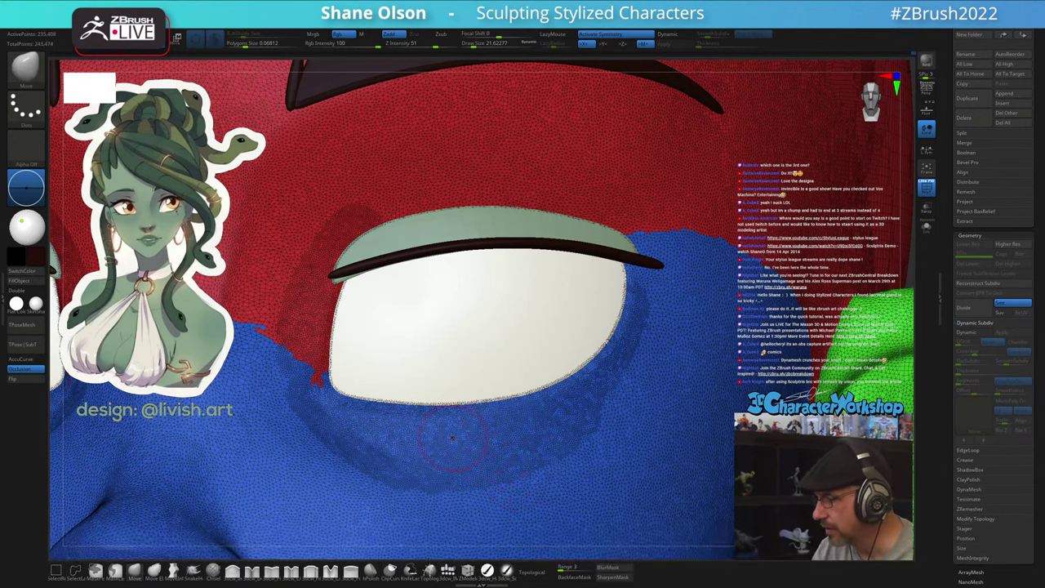
right_click_drag(464, 446, 443, 446)
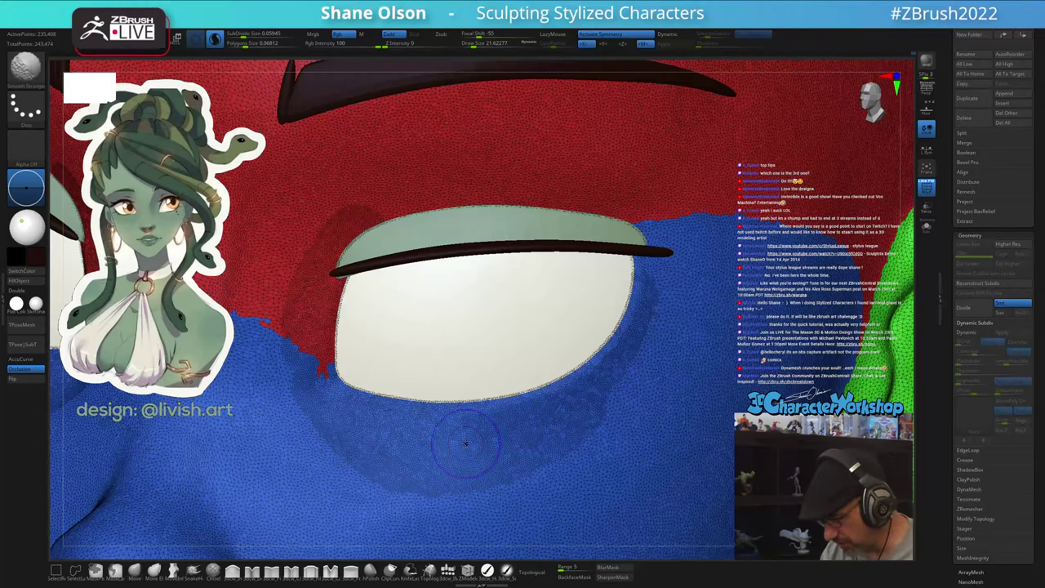
Hide the polyframe and pinch the eye opening's inner edge with the Pinch brush at a draw size of about 14
key("shift+f")
left_click(273, 572)
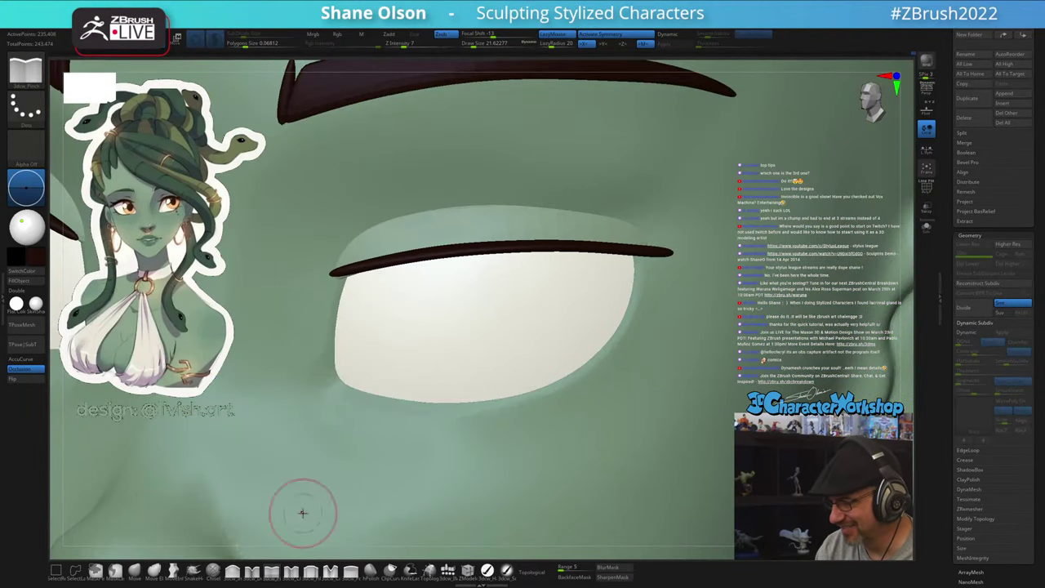
right_click_drag(377, 324, 385, 350, "ctrl")
key("s")
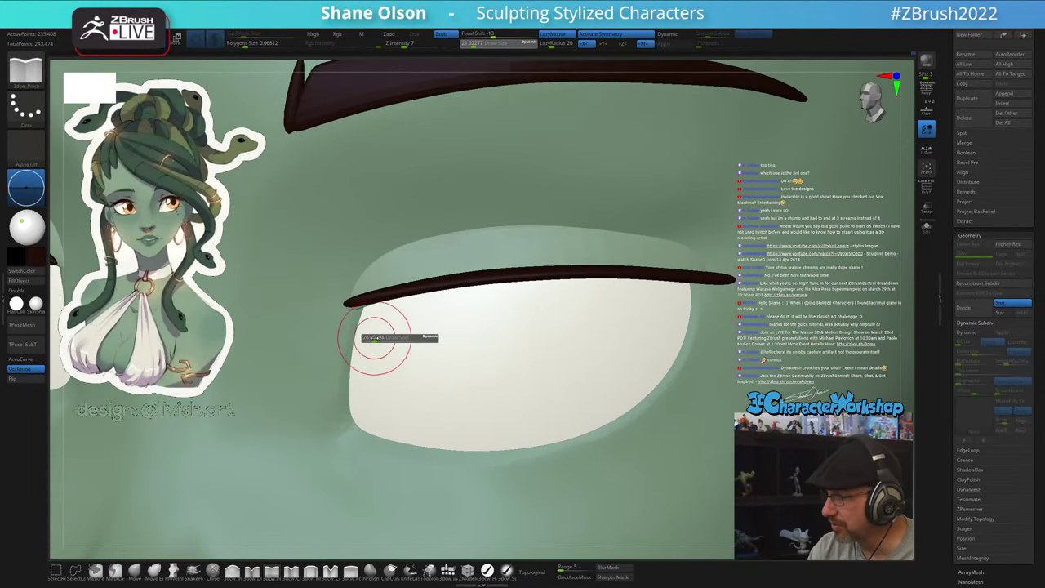
left_click_drag(374, 338, 371, 338)
right_click_drag(372, 364, 356, 343)
left_click_drag(349, 350, 356, 311)
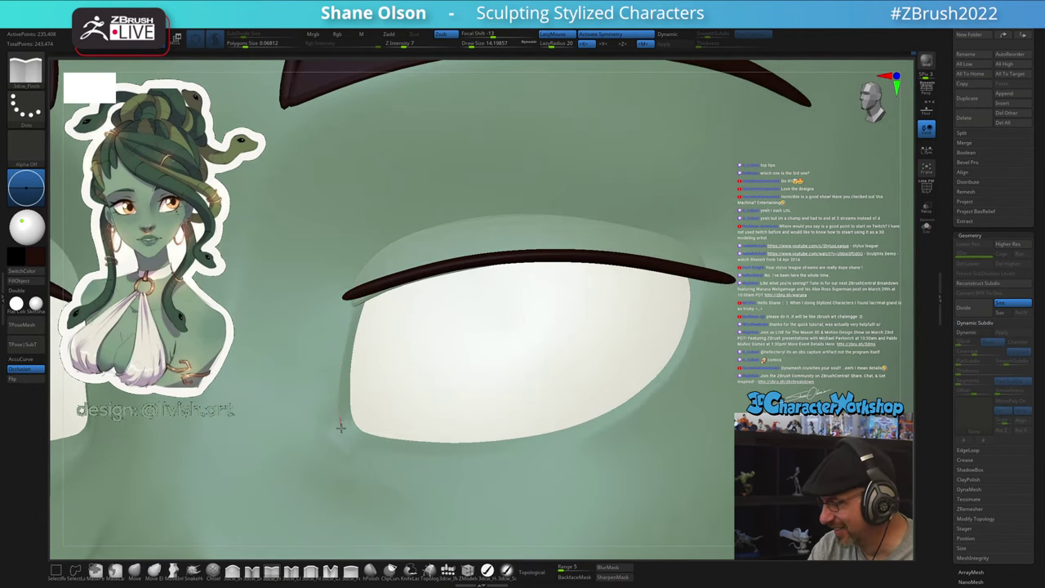
Rework the mesh around the eye's inner corner and lower rim with the Smooth brush
right_click_drag(457, 437, 494, 432)
right_click_drag(611, 428, 556, 444)
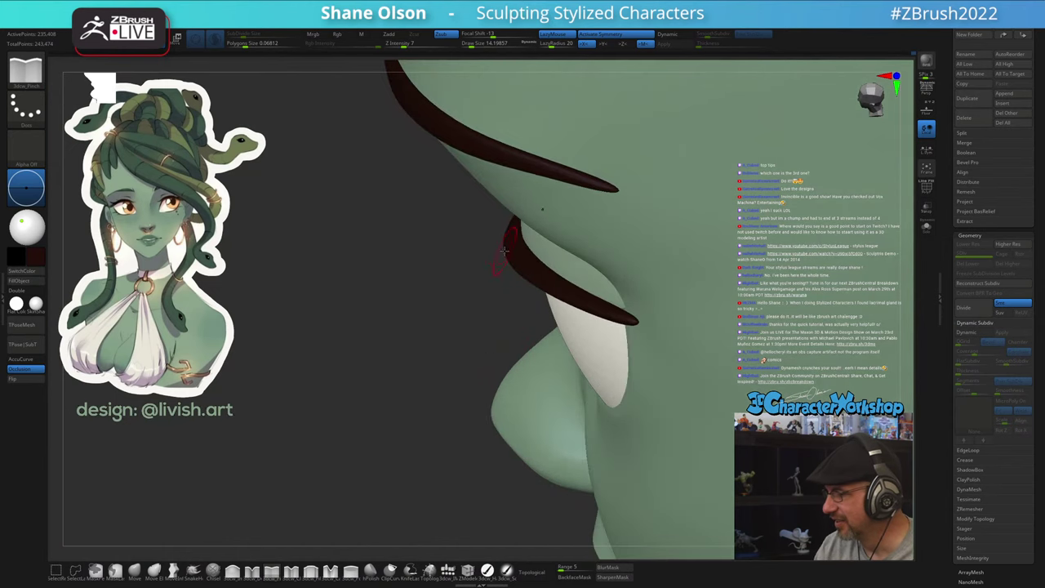
right_click_drag(504, 251, 560, 242)
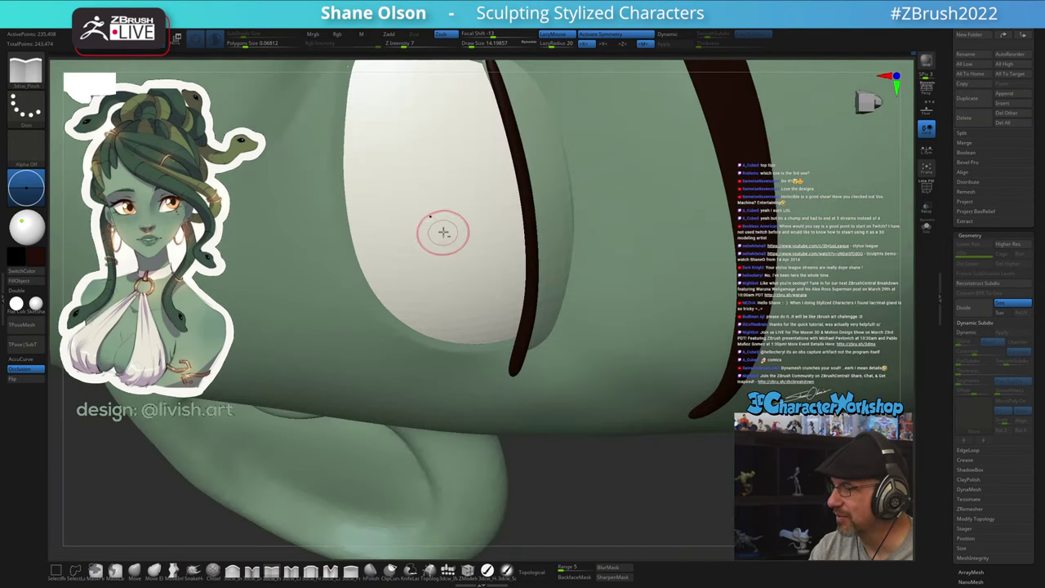
mouse_move(443, 233)
right_mouse_down("alt")
mouse_move(514, 452)
mouse_move(461, 360)
right_mouse_up("alt")
right_click_drag(414, 299, 410, 266, "alt")
left_click_drag(415, 218, 414, 225, "shift")
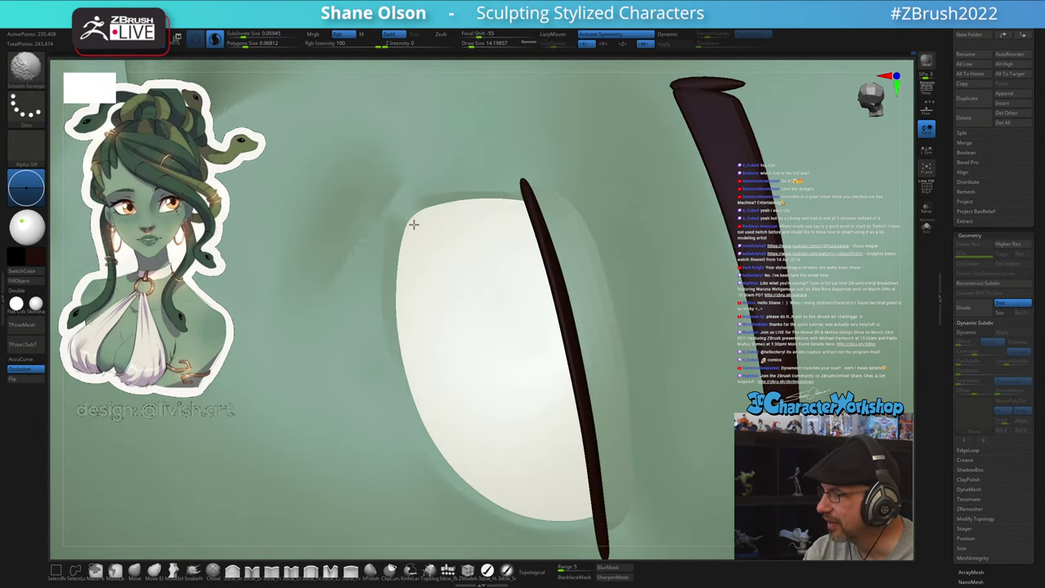
right_click_drag(401, 267, 397, 244)
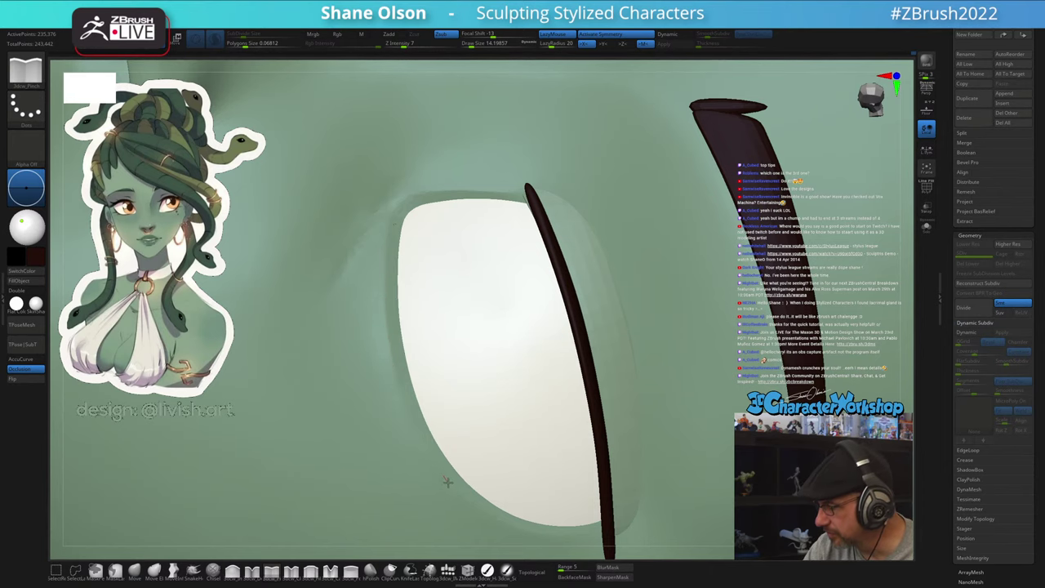
Set the Smooth brush's Z Intensity to 75 and smooth the skin beside and below the eye's inner corner
mouse_move(533, 449)
right_mouse_down("ctrl")
mouse_move(502, 376)
mouse_move(513, 401)
mouse_move(528, 392)
mouse_move(462, 397)
mouse_move(463, 411)
right_mouse_up("ctrl")
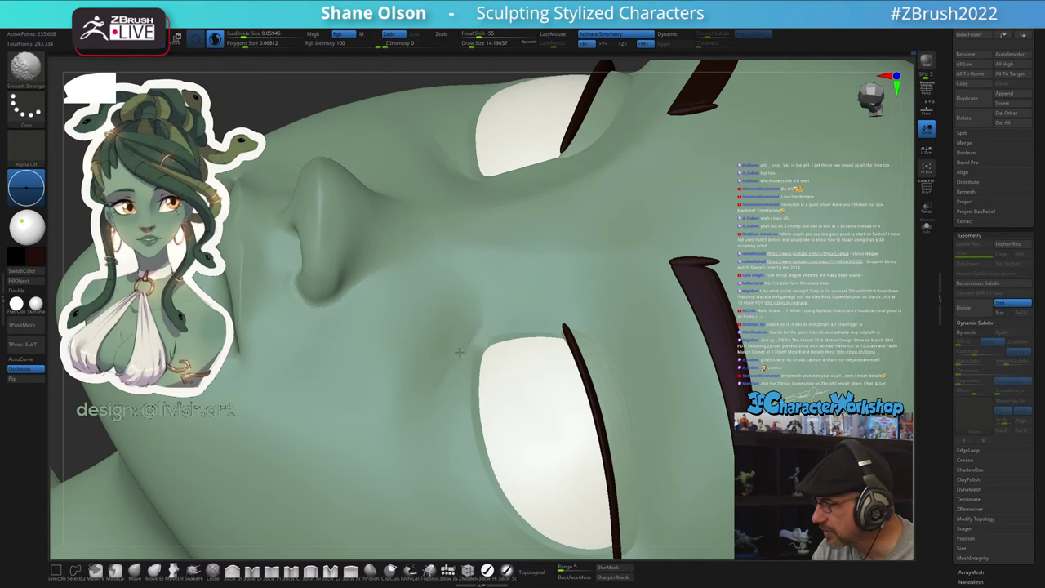
left_click_drag(459, 353, 456, 341, "shift")
left_click(393, 43, "shift")
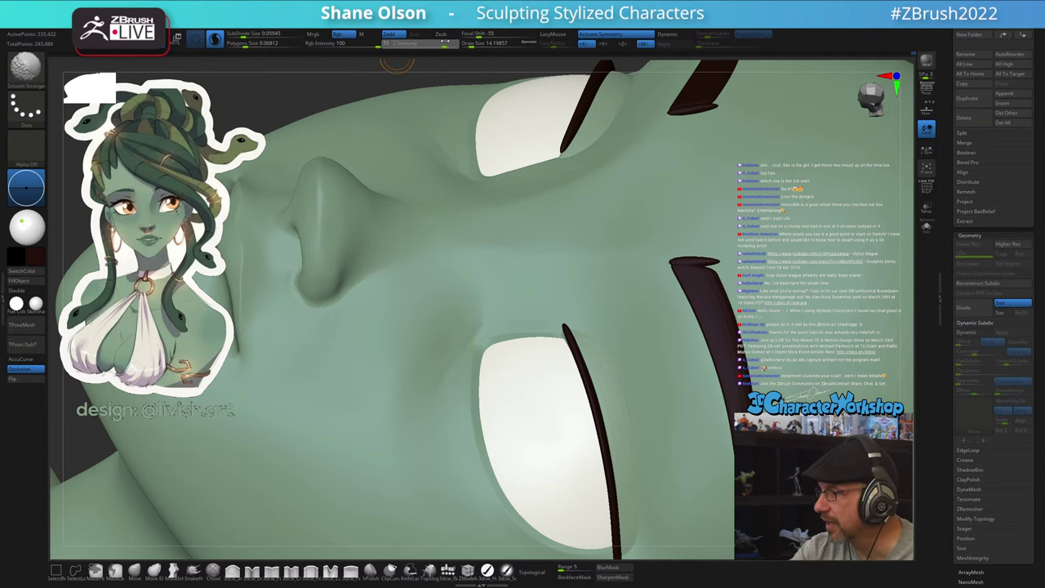
mouse_move(480, 314)
right_mouse_down()
mouse_move(475, 331)
mouse_move(460, 323)
right_mouse_up()
left_click_drag(440, 354, 428, 367, "shift")
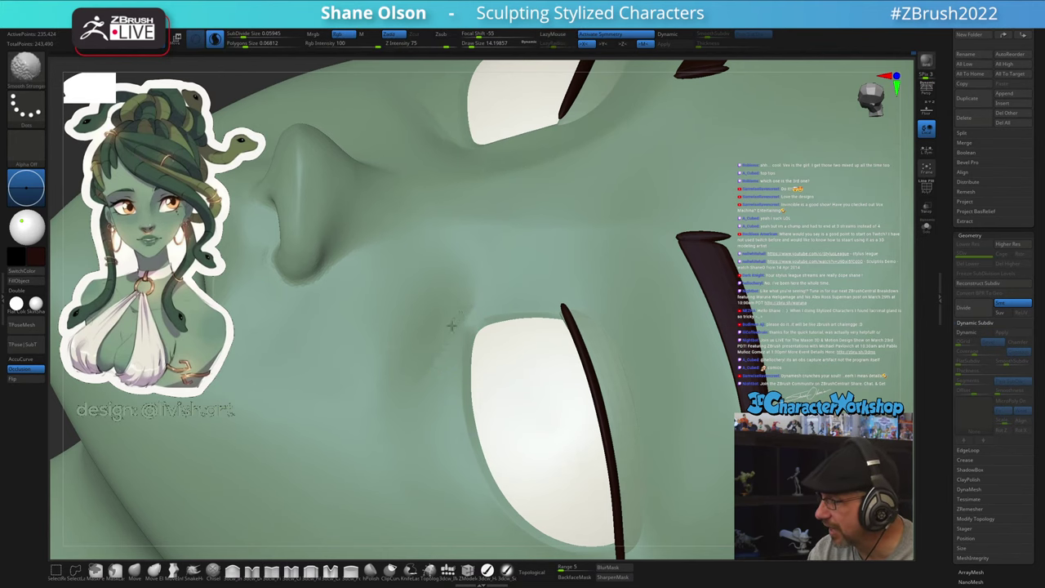
left_click_drag(465, 307, 445, 359, "shift")
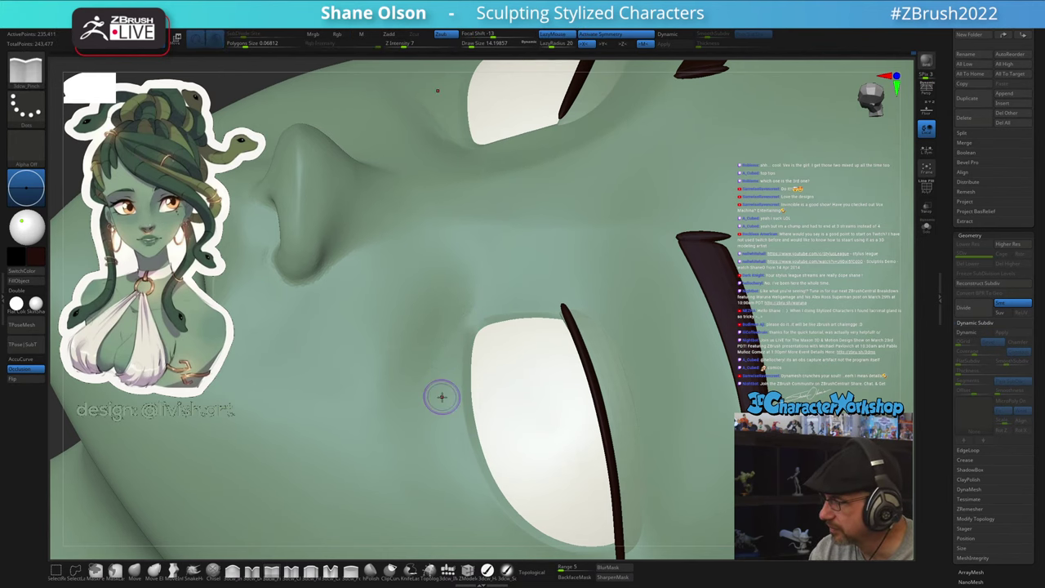
mouse_move(488, 393)
right_mouse_down()
mouse_move(474, 396)
mouse_move(479, 380)
right_mouse_up()
mouse_move(455, 326)
left_mouse_down("shift")
mouse_move(444, 339)
mouse_move(440, 409)
left_mouse_up("shift")
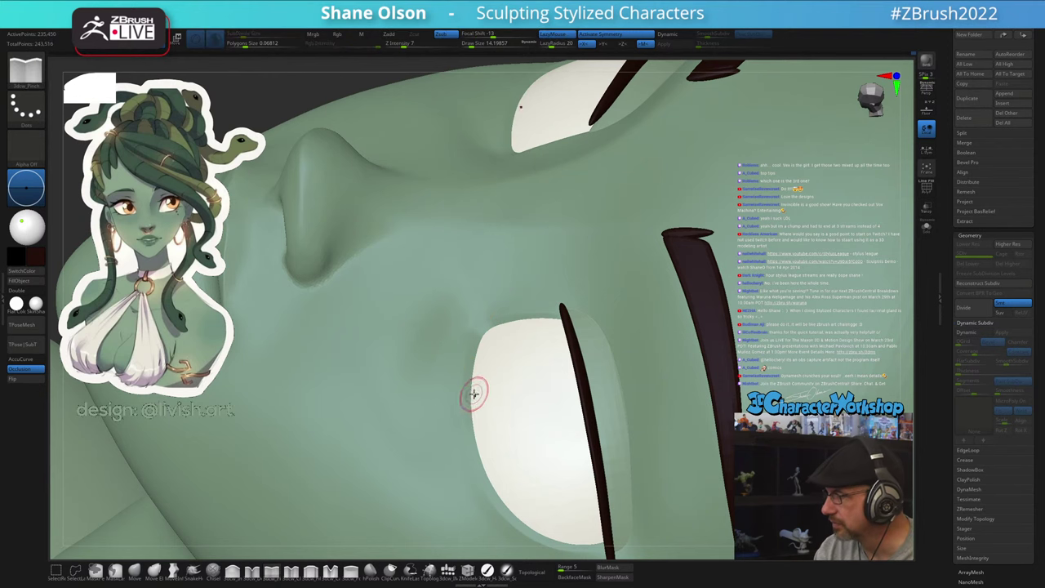
Examine the eye's rim and inner corner from the front and in three-quarter view
mouse_move(476, 393)
right_mouse_down("ctrl")
mouse_move(468, 355)
mouse_move(512, 343)
right_mouse_up("ctrl")
mouse_move(489, 301)
right_mouse_down()
mouse_move(531, 343)
mouse_move(512, 263)
mouse_move(517, 303)
mouse_move(506, 325)
mouse_move(518, 303)
mouse_move(509, 305)
right_mouse_up()
right_click_drag(587, 346, 544, 329, "ctrl")
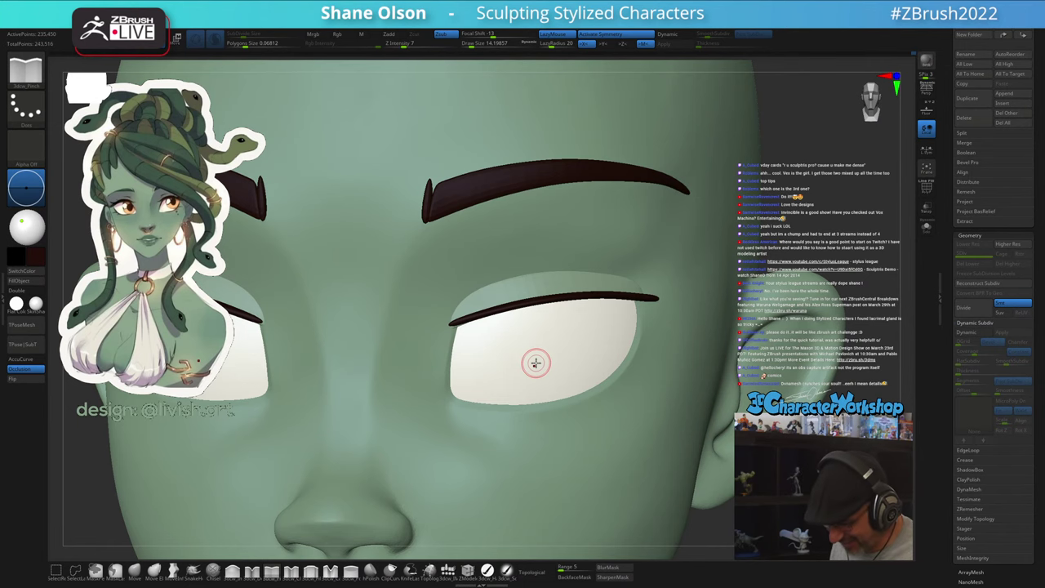
right_click_drag(520, 441, 523, 463)
right_click_drag(523, 463, 518, 404, "alt")
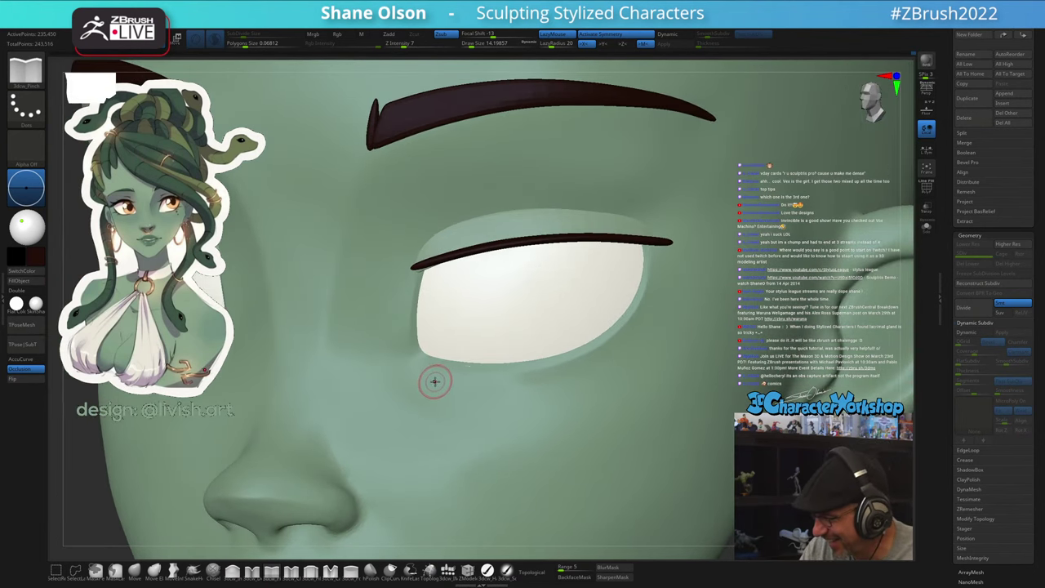
right_click_drag(434, 384, 425, 362)
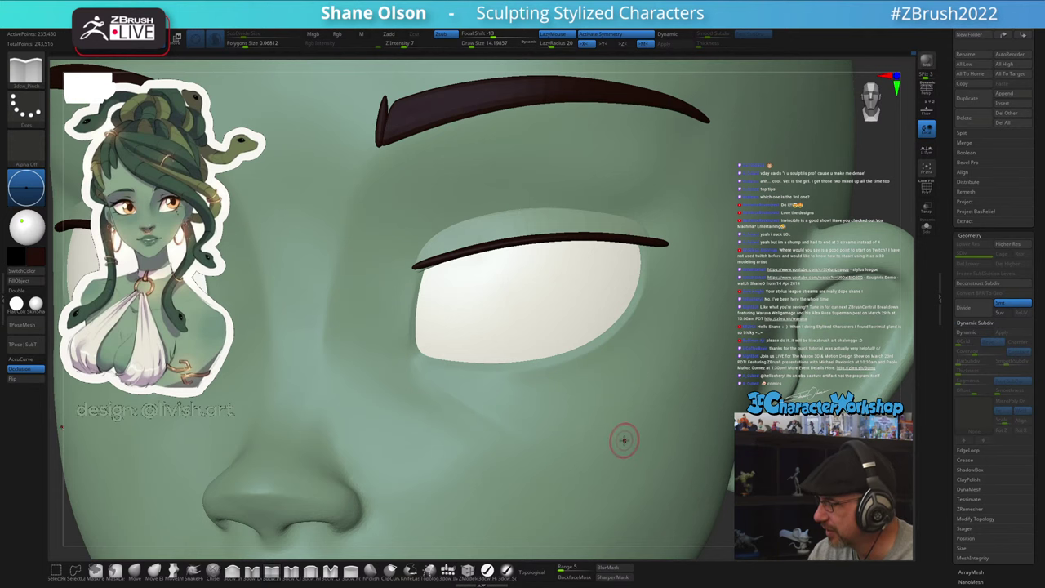
right_click_drag(624, 441, 616, 452)
right_click_drag(514, 430, 498, 422)
Increase the draw size to about 29 and smooth the area beneath the eye's inner corner
key("s")
left_click_drag(474, 420, 478, 420)
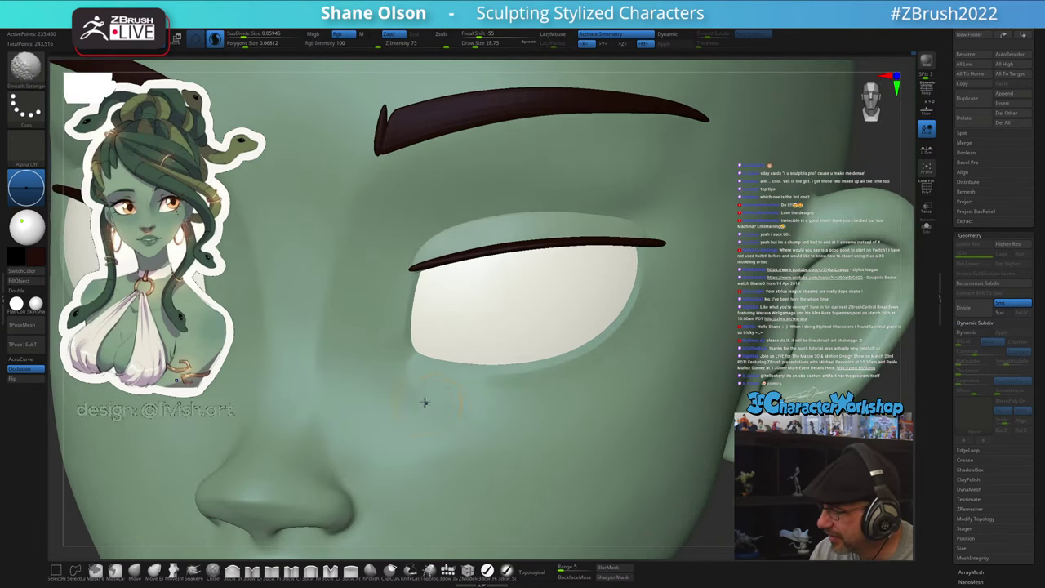
right_click_drag(501, 455, 525, 439)
Reduce the draw size to about 20, pinch the inner corner of the eye and smooth the crease beneath it
key("s")
left_click_drag(527, 438, 524, 440)
right_click_drag(523, 439, 544, 438)
right_click_drag(464, 419, 458, 414)
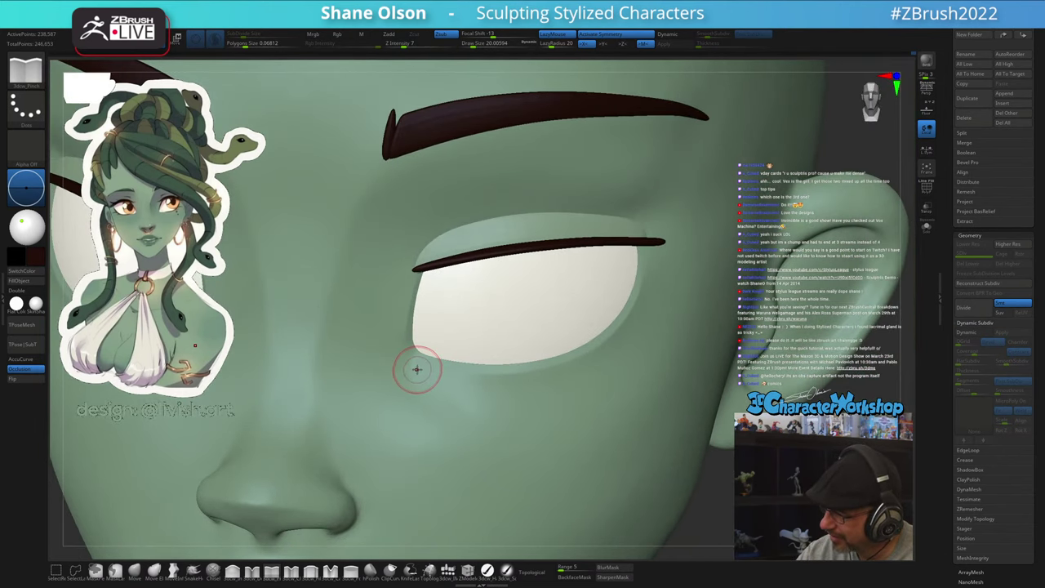
left_click_drag(401, 353, 428, 383)
mouse_move(465, 415)
right_mouse_down()
mouse_move(512, 444)
mouse_move(532, 425)
mouse_move(468, 423)
right_mouse_up()
mouse_move(411, 397)
left_mouse_down("shift")
mouse_move(399, 409)
mouse_move(426, 440)
left_mouse_up("shift")
mouse_move(433, 447)
right_mouse_down()
mouse_move(496, 455)
mouse_move(445, 452)
right_mouse_up()
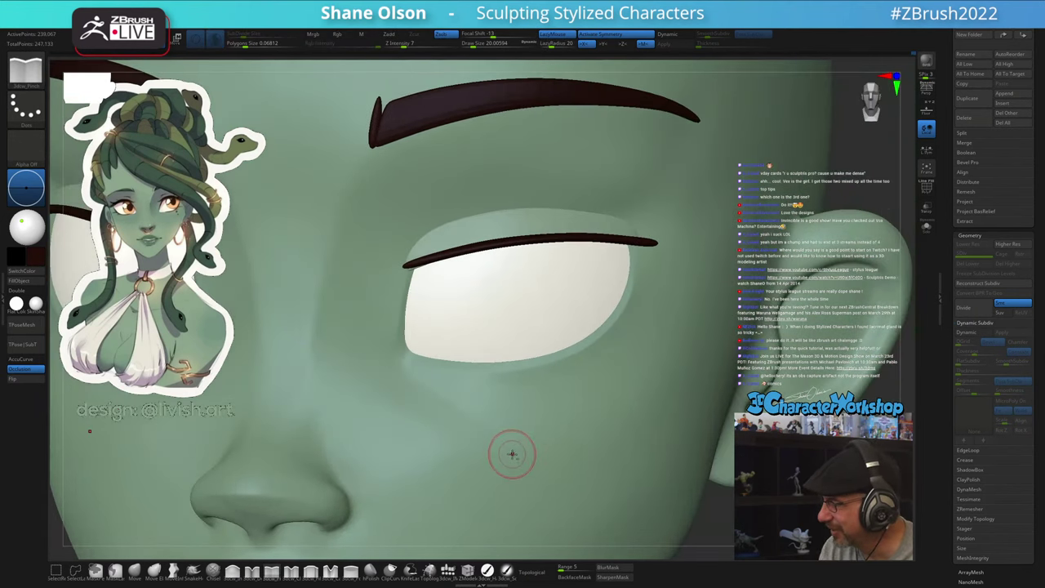
Increase the draw size to about 39 and smooth the upper cheeks below the eyes
mouse_move(511, 452)
right_mouse_down("ctrl")
mouse_move(504, 414)
mouse_move(553, 416)
mouse_move(520, 441)
mouse_move(513, 381)
right_mouse_up("ctrl")
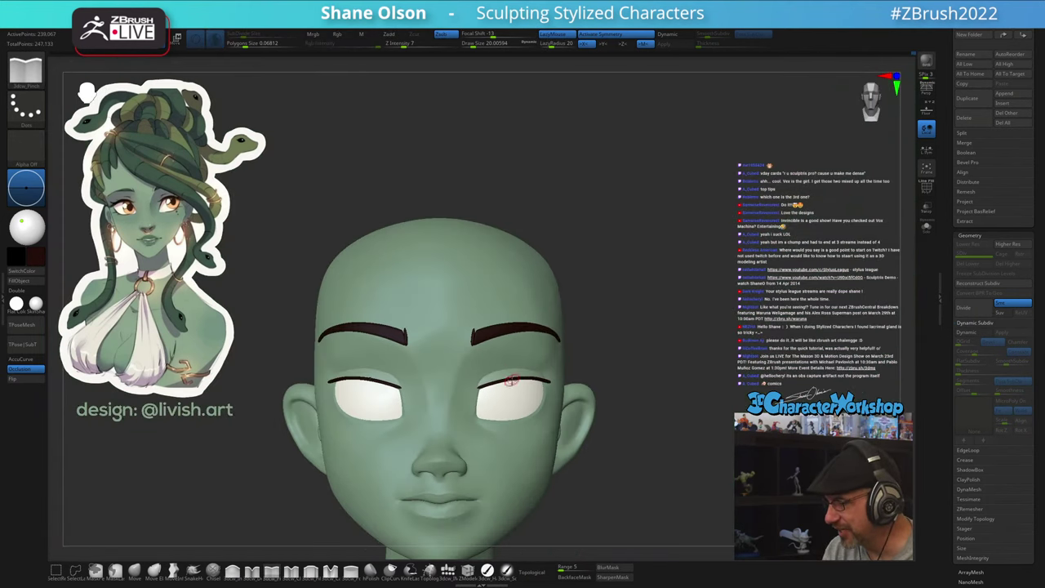
right_click_drag(590, 423, 576, 386, "alt")
key("s")
left_click_drag(609, 457, 612, 456)
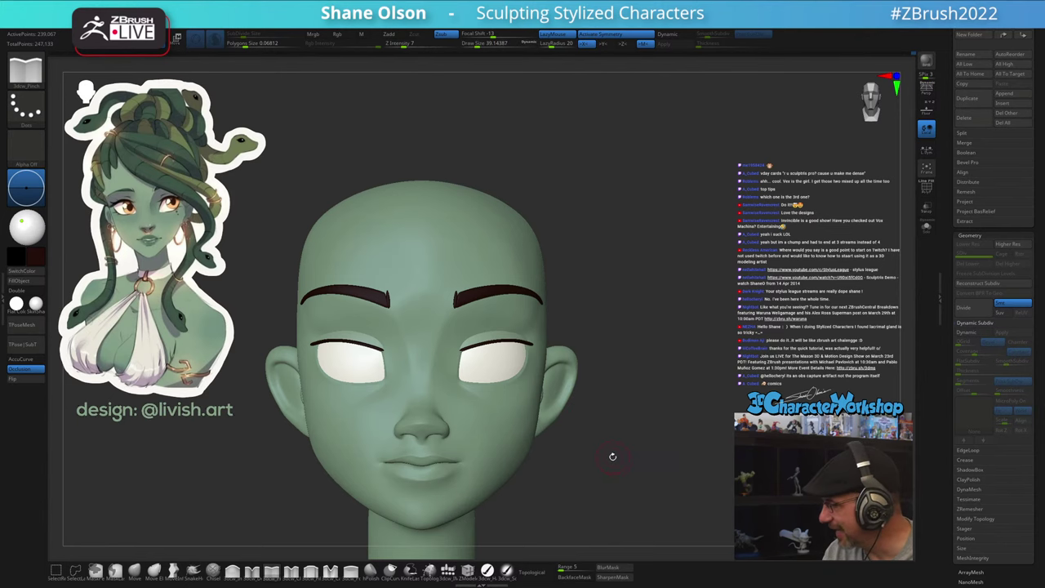
right_click_drag(610, 434, 465, 459)
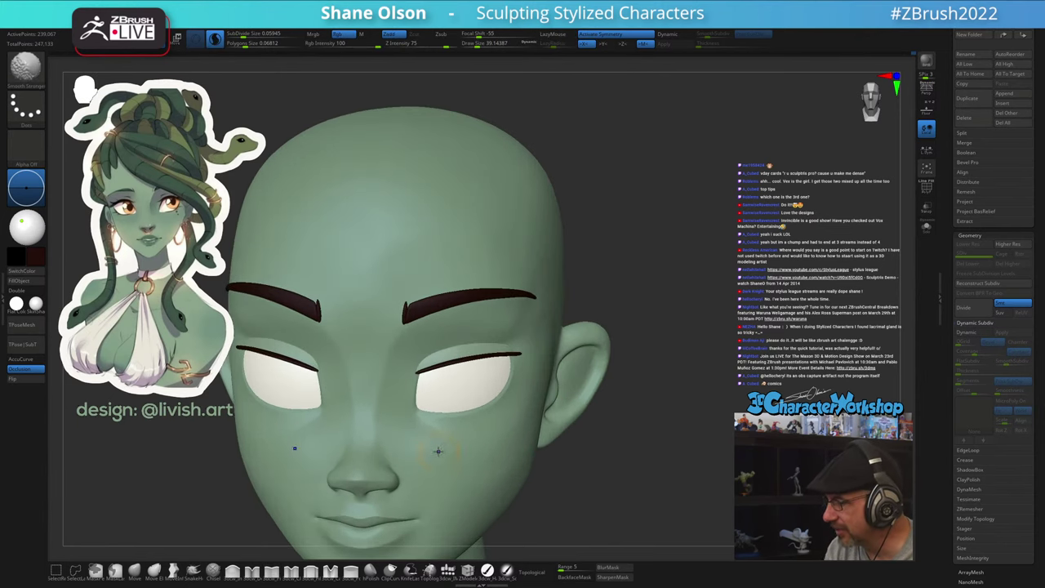
left_click_drag(455, 443, 467, 443, "shift")
right_click_drag(515, 448, 470, 453)
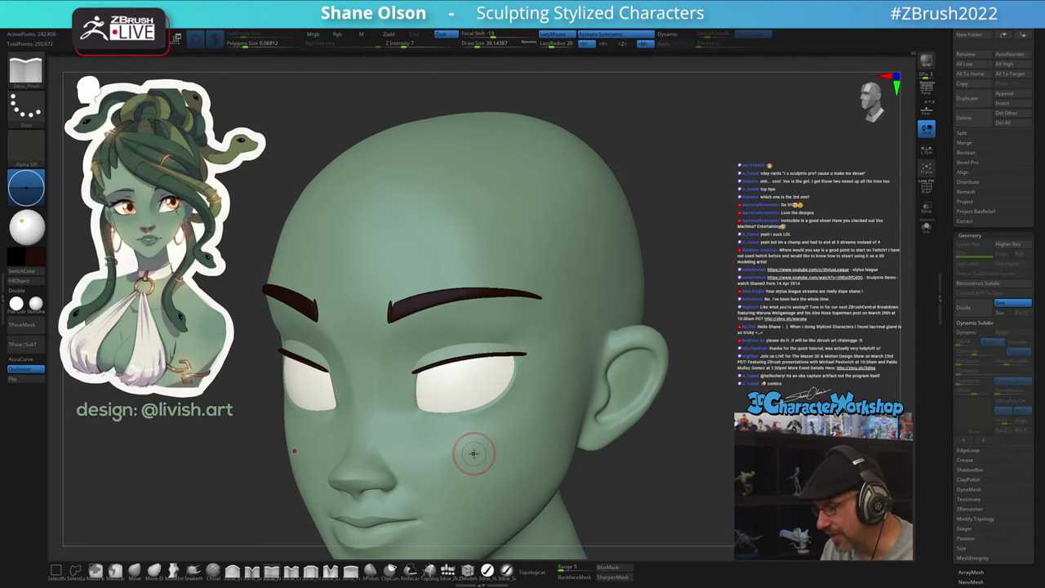
mouse_move(485, 453)
right_mouse_down()
mouse_move(560, 449)
mouse_move(515, 440)
mouse_move(481, 464)
right_mouse_up()
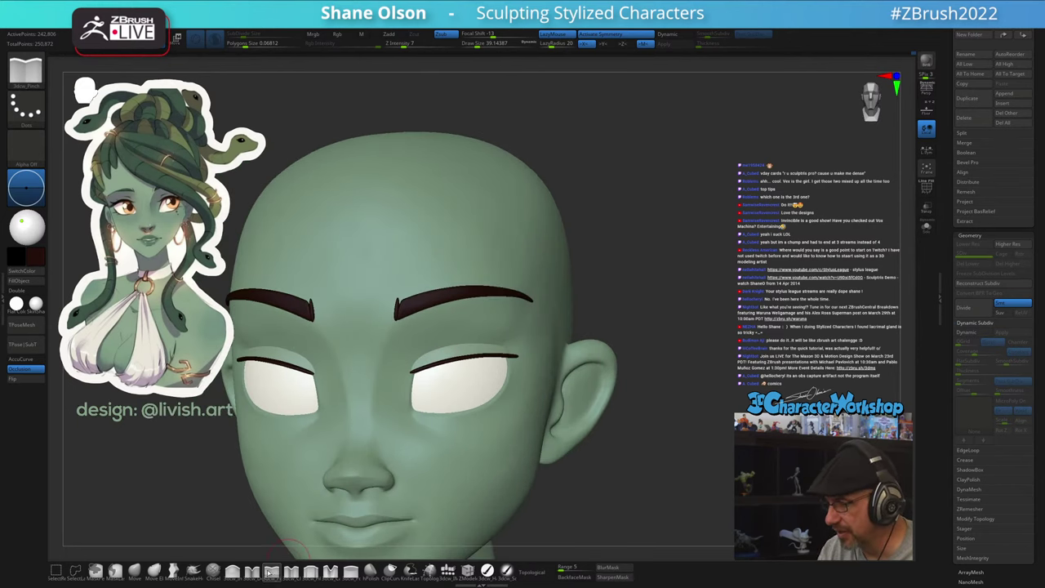
Examine the brow, eyes and cheeks from the front, three-quarter and side angles
left_click(271, 573)
right_click_drag(412, 325, 427, 361, "alt")
key("s")
left_click_drag(408, 388, 412, 384)
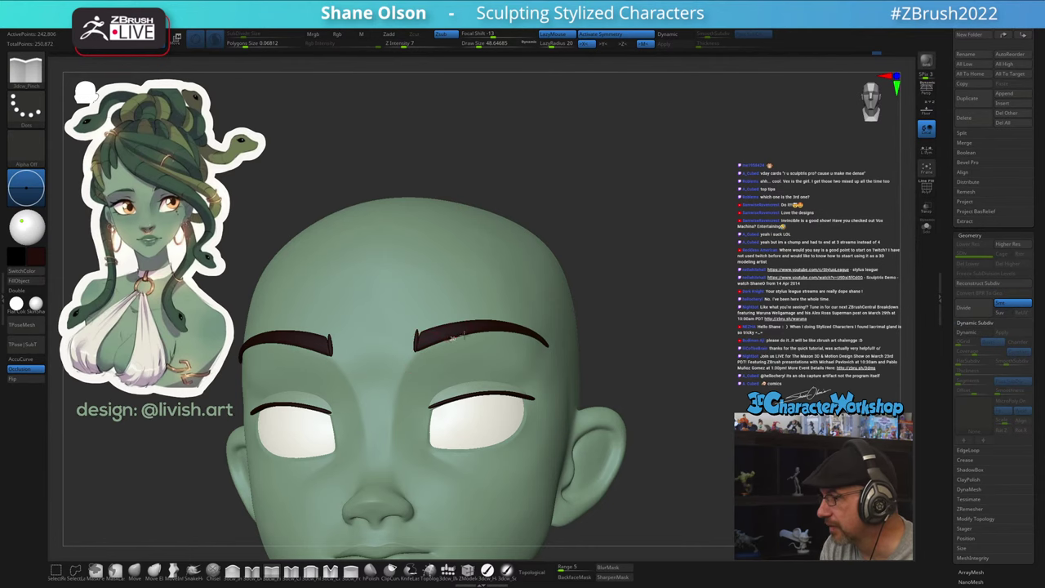
mouse_move(559, 361)
right_mouse_down()
mouse_move(583, 391)
mouse_move(552, 390)
mouse_move(543, 335)
right_mouse_up()
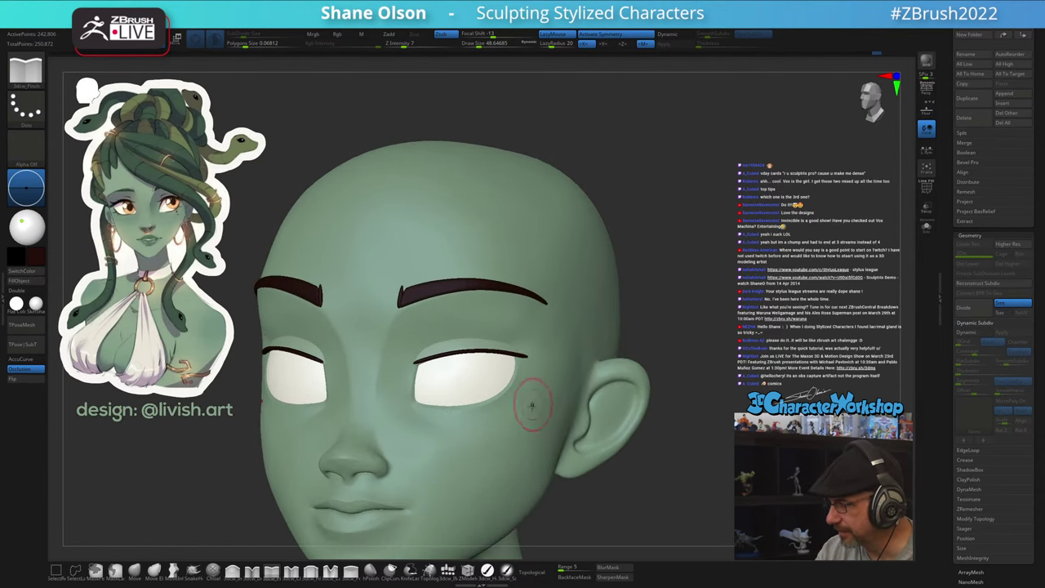
right_click_drag(532, 404, 563, 412)
mouse_move(523, 450)
right_mouse_down()
mouse_move(536, 453)
mouse_move(526, 454)
right_mouse_up()
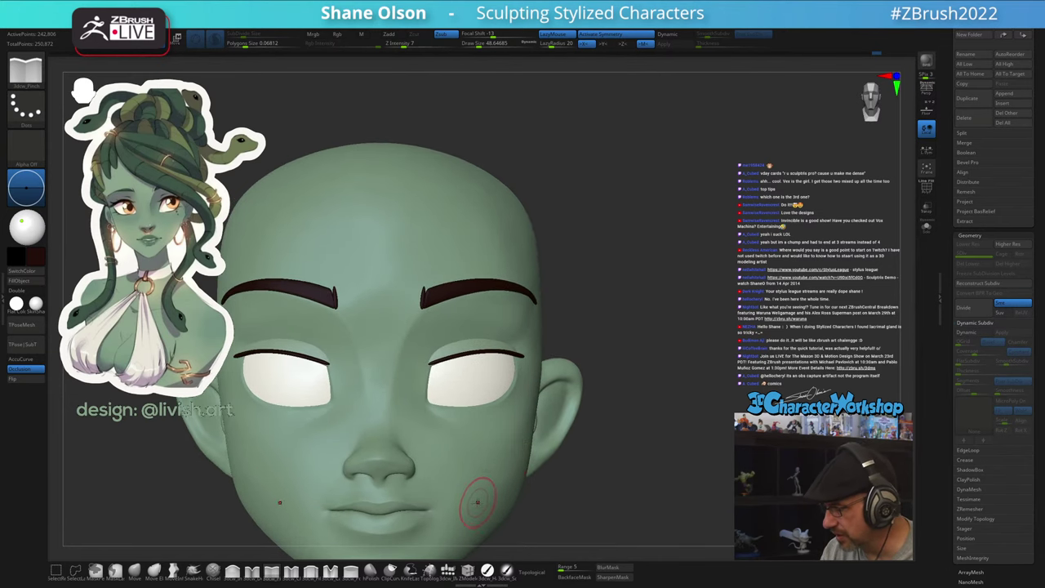
right_click_drag(479, 495, 505, 464, "alt")
key("s")
left_click_drag(497, 459, 495, 460)
mouse_move(494, 474)
right_mouse_down()
mouse_move(504, 423)
mouse_move(482, 422)
mouse_move(472, 442)
mouse_move(415, 439)
right_mouse_up()
Switch to the Move brush, set the draw size to about 51 and smooth the cheek beside the nose
left_click(136, 574)
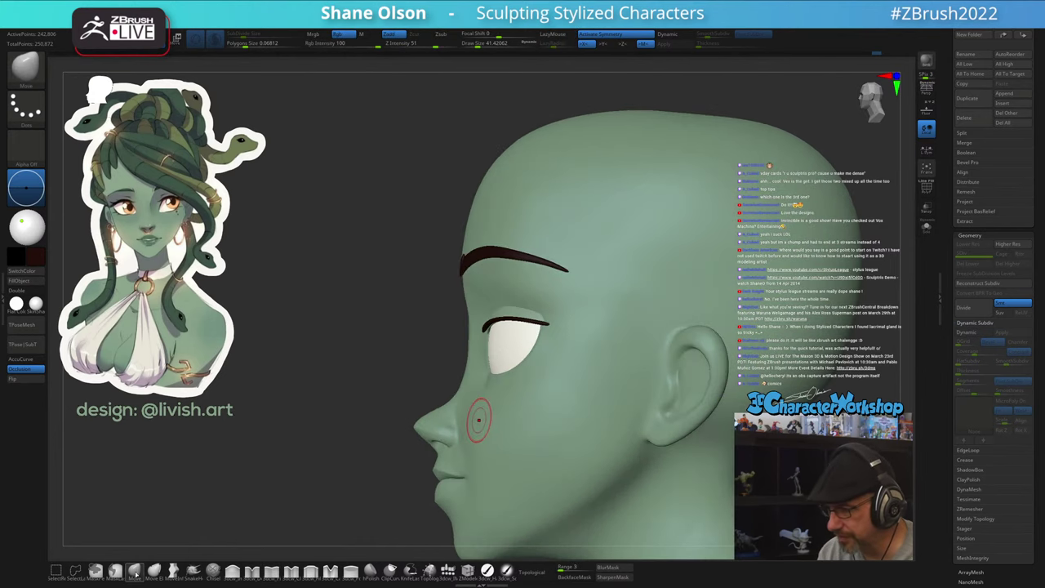
right_click_drag(487, 407, 461, 412)
key("s")
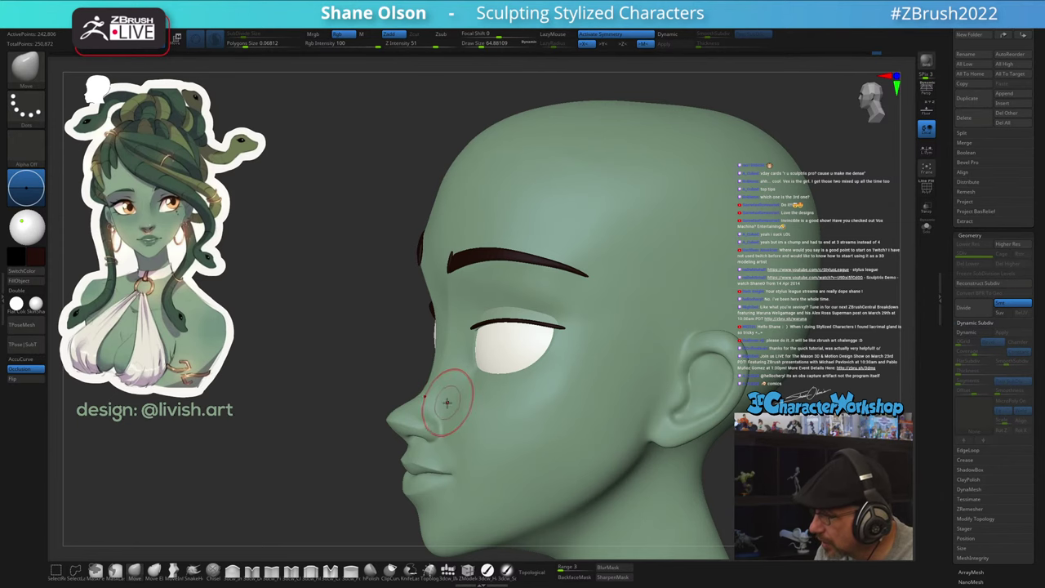
mouse_move(456, 405)
right_mouse_down()
mouse_move(487, 417)
mouse_move(469, 414)
mouse_move(459, 381)
mouse_move(453, 397)
mouse_move(435, 393)
mouse_move(462, 397)
right_mouse_up()
key("ctrl")
key("s")
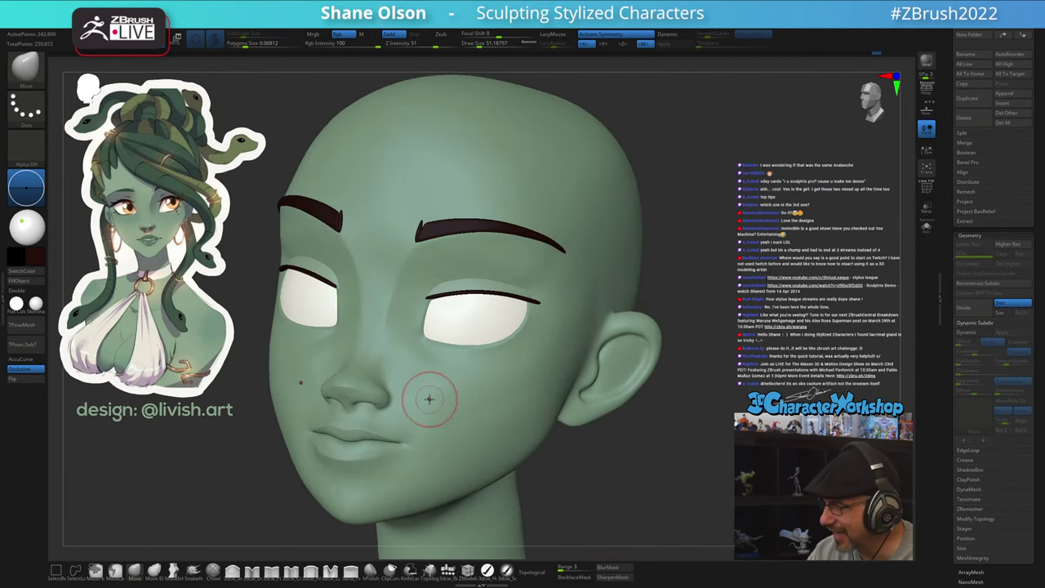
left_click_drag(430, 400, 433, 382, "shift")
Adjust the bridge and tip of the nose in profile with the Move brush at a draw size of about 74
right_click_drag(446, 381, 409, 357)
key("s")
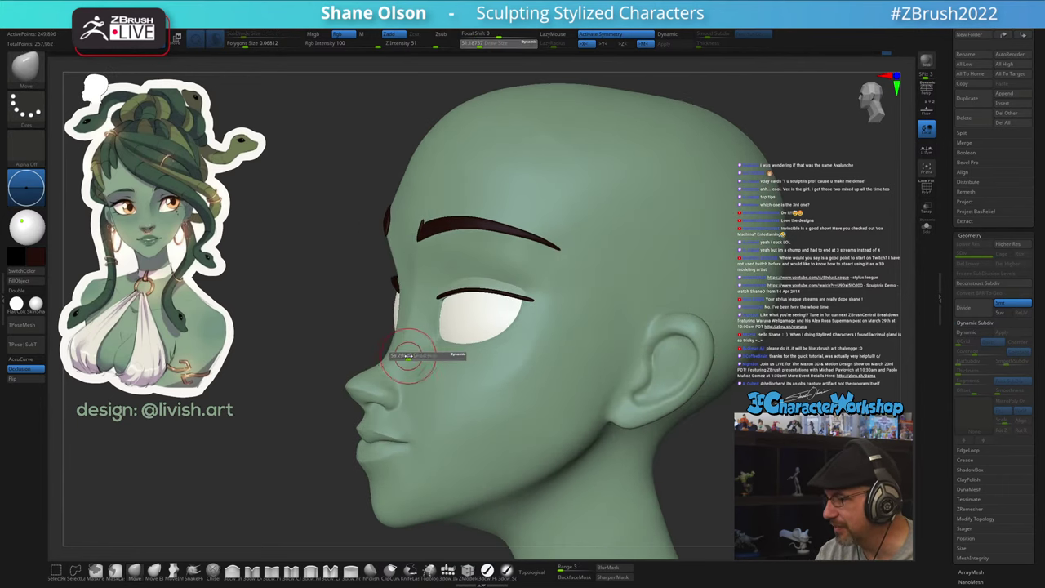
left_click_drag(408, 356, 411, 357)
right_click_drag(418, 360, 404, 365)
key("s")
left_click_drag(398, 358, 399, 358)
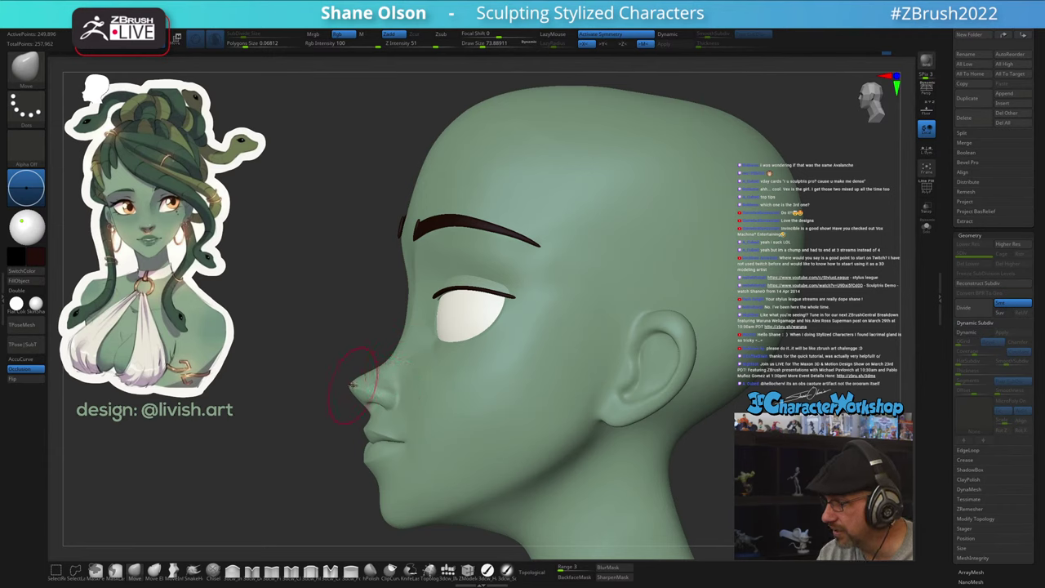
left_click_drag(374, 378, 371, 376)
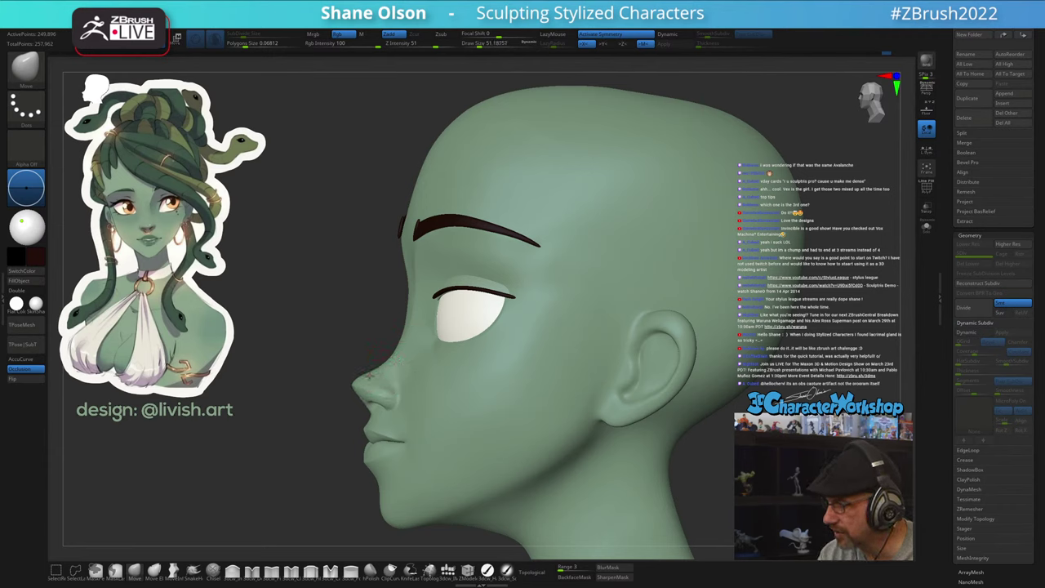
Refine the sides of the nose from the front with the Move brush at a draw size of about 74
mouse_move(371, 376)
right_mouse_down()
mouse_move(364, 371)
mouse_move(400, 380)
mouse_move(423, 372)
right_mouse_up()
key("s")
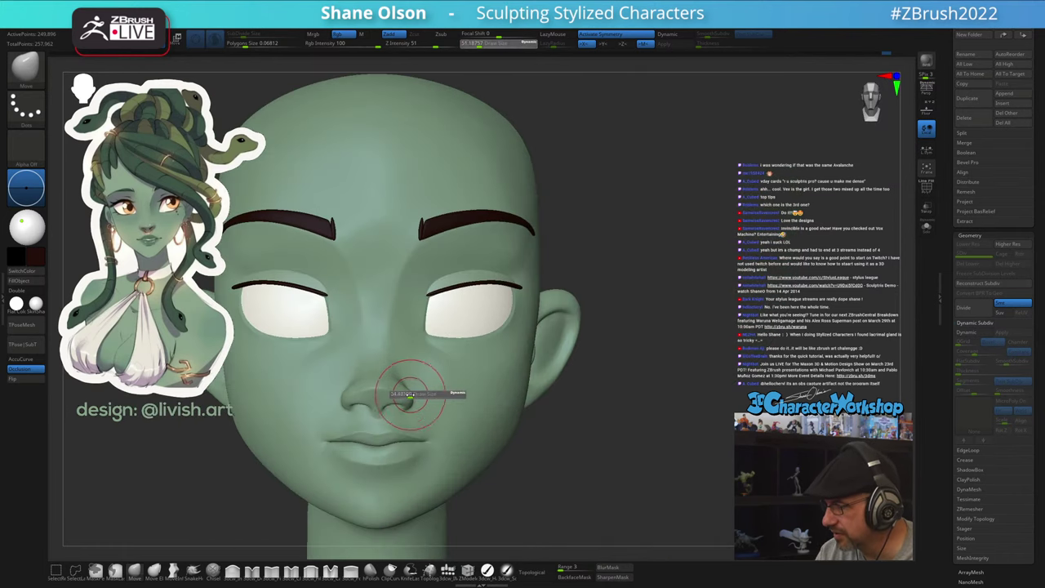
left_click_drag(406, 394, 409, 395)
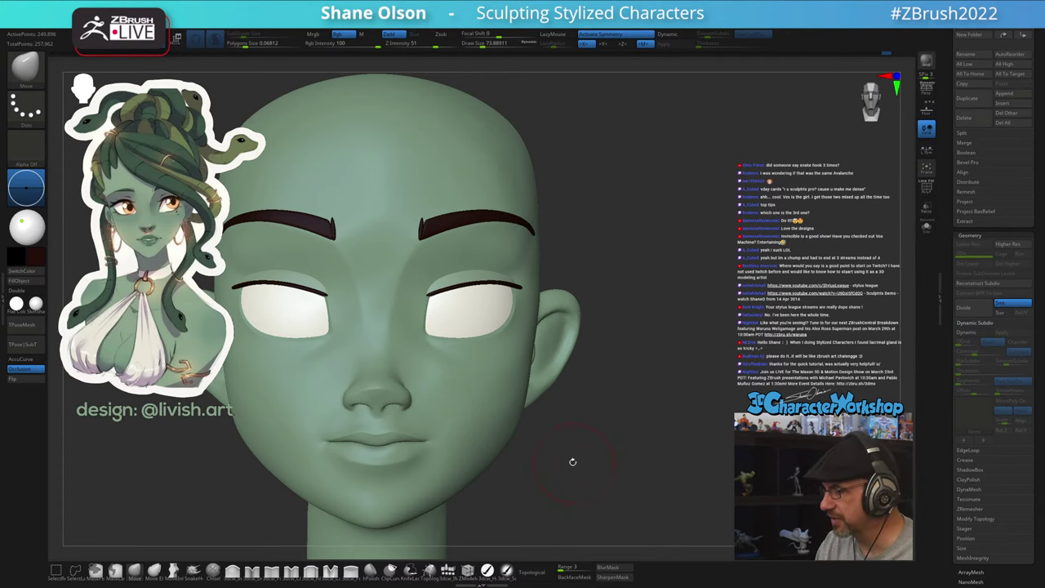
mouse_move(571, 462)
left_mouse_down()
mouse_move(564, 459)
mouse_move(575, 448)
left_mouse_up()
right_click_drag(575, 447, 607, 403, "alt")
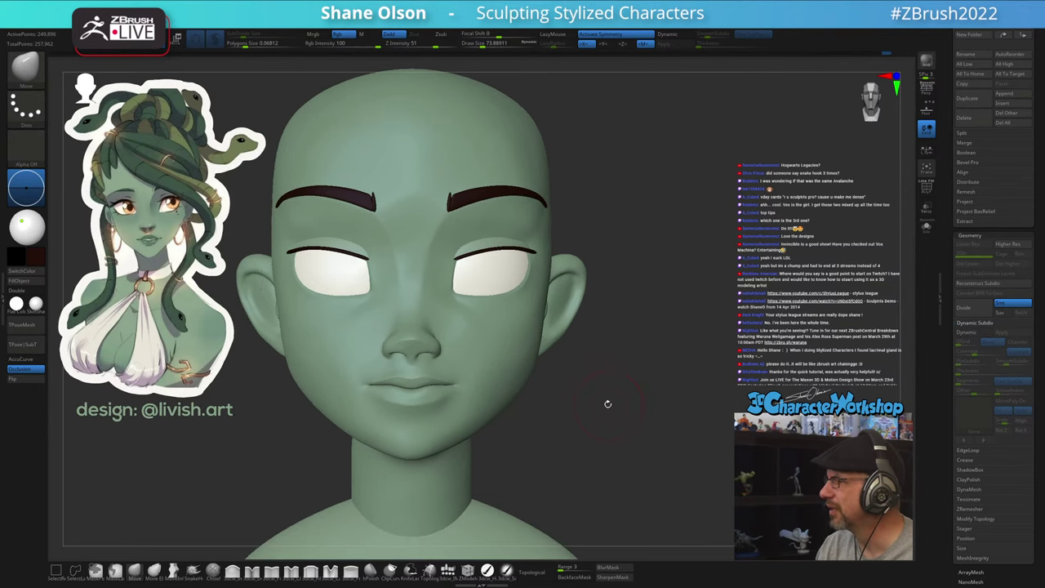
mouse_move(597, 420)
left_mouse_down()
mouse_move(568, 426)
mouse_move(619, 418)
left_mouse_up()
Fill the cheek area between the nose and the eye using the Fill brush at a draw size of about 46
right_click_drag(529, 356, 528, 362)
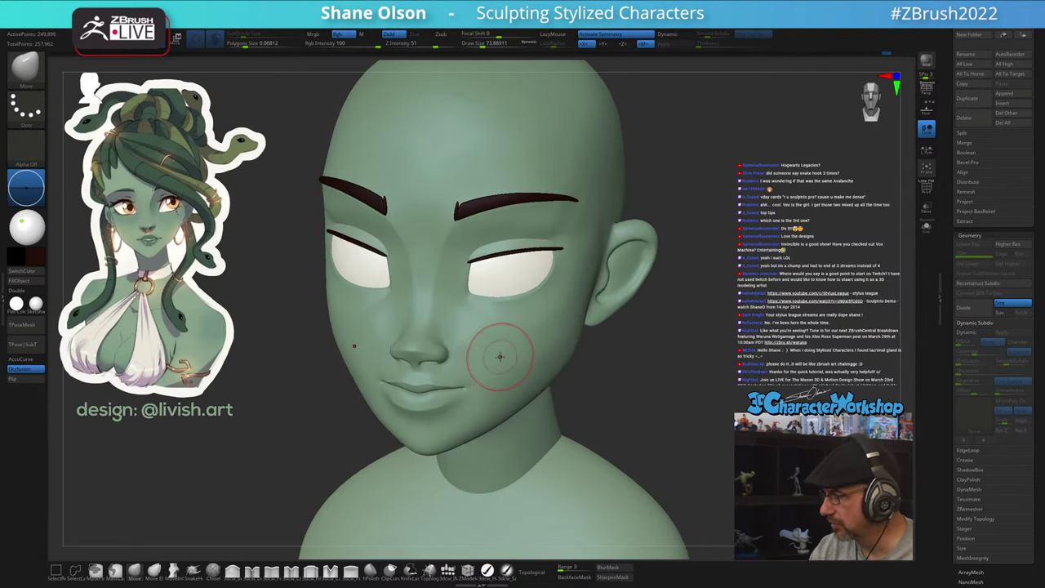
key("s")
mouse_move(500, 356)
left_mouse_down()
mouse_move(485, 333)
mouse_move(492, 343)
left_mouse_up()
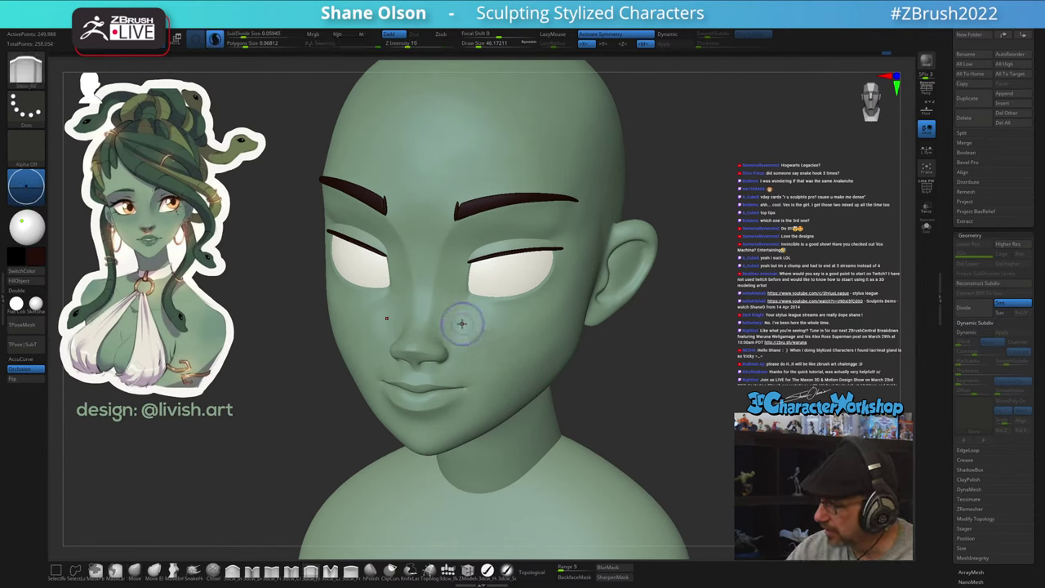
left_click_drag(484, 334, 487, 321)
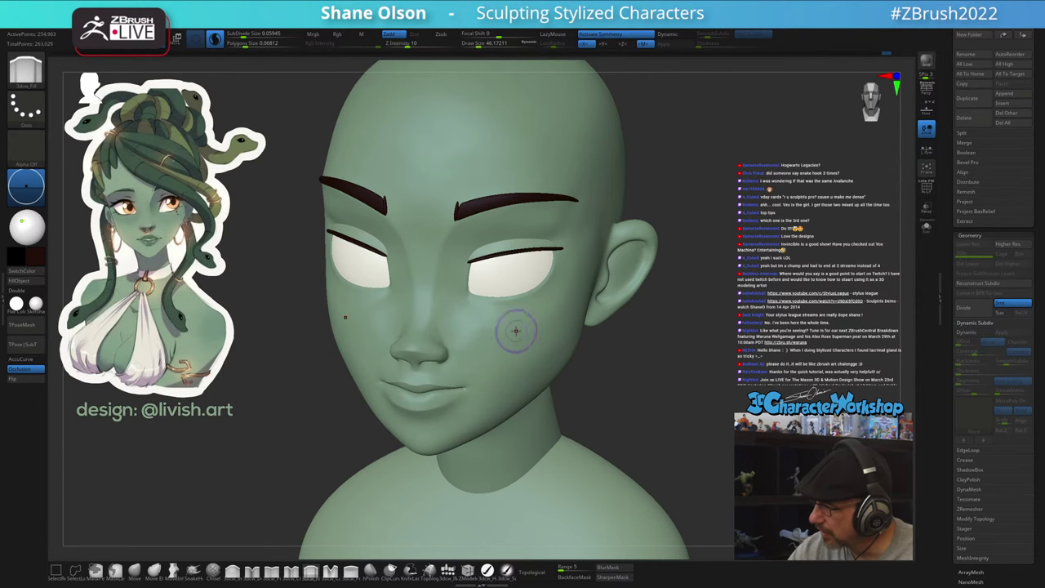
Continue filling the hollow beneath the inner eye corner and beside the nose from the opposite three-quarter angle
right_click_drag(518, 332, 587, 333)
right_click_drag(418, 316, 430, 308)
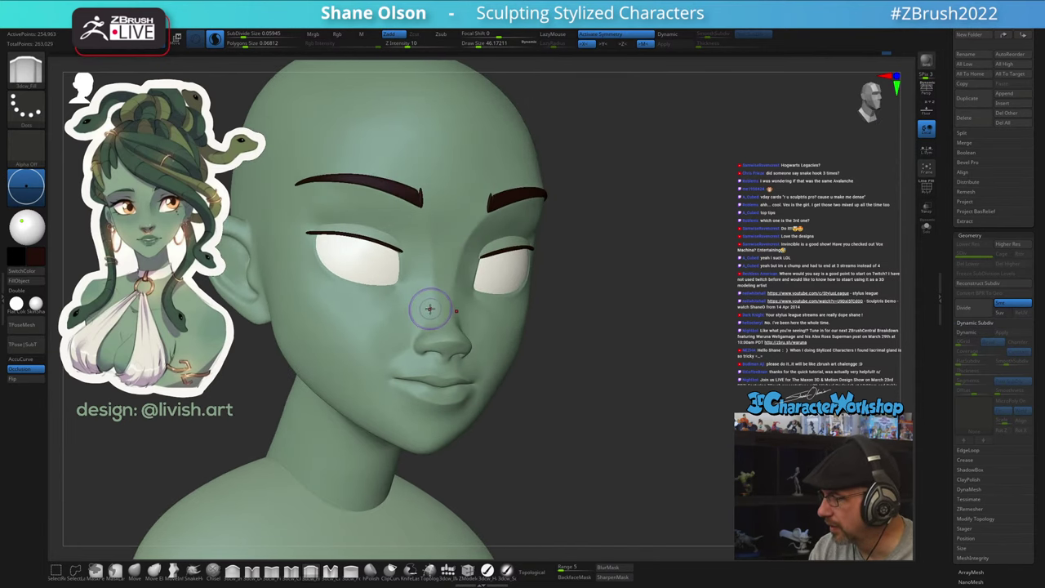
left_click_drag(419, 310, 408, 321)
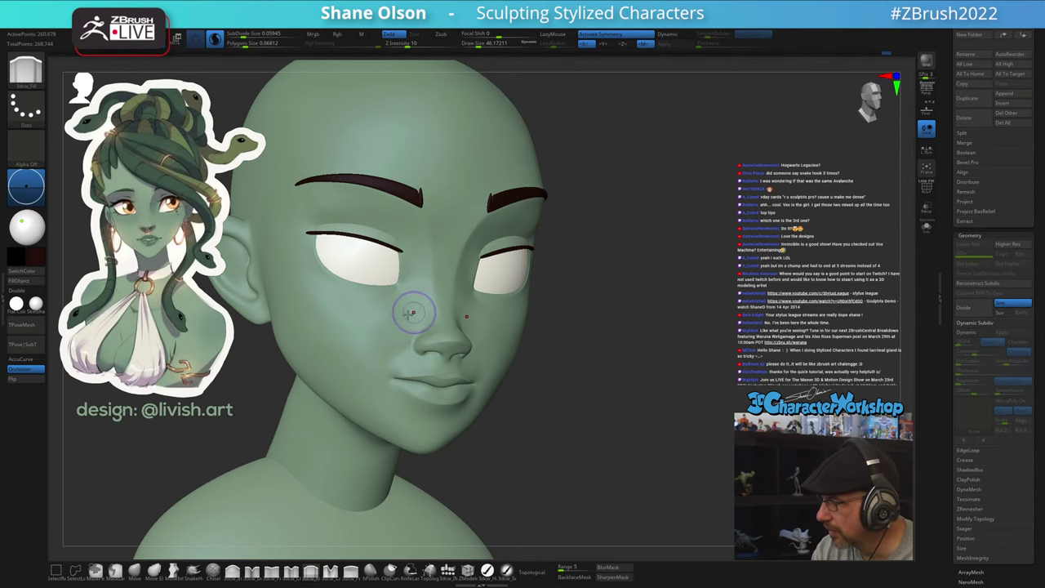
left_click_drag(413, 313, 410, 296)
right_click_drag(449, 314, 466, 323)
right_click_drag(571, 337, 514, 339)
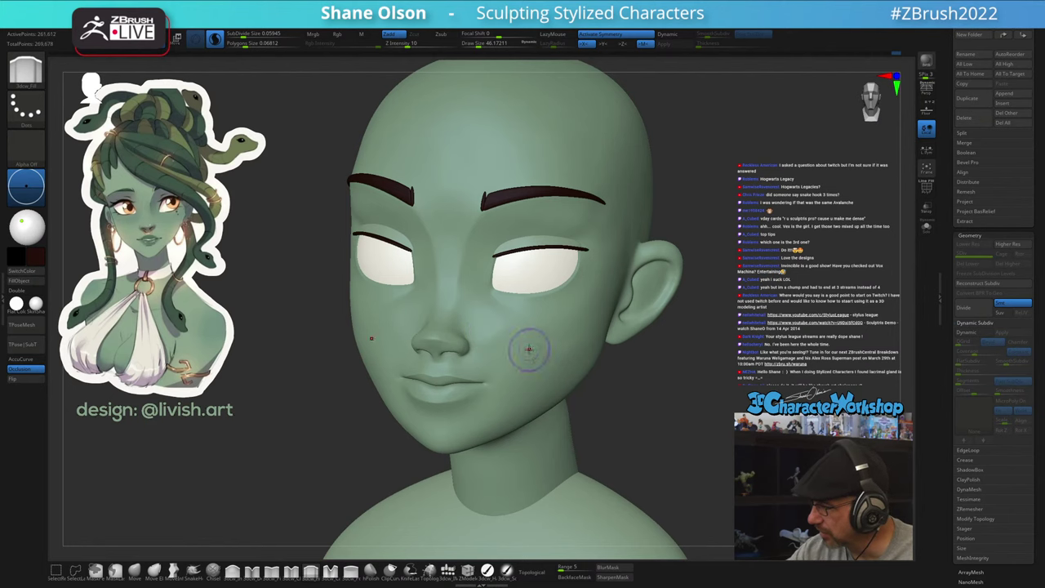
mouse_move(657, 399)
right_mouse_down()
mouse_move(666, 391)
mouse_move(660, 401)
mouse_move(646, 394)
mouse_move(652, 384)
right_mouse_up()
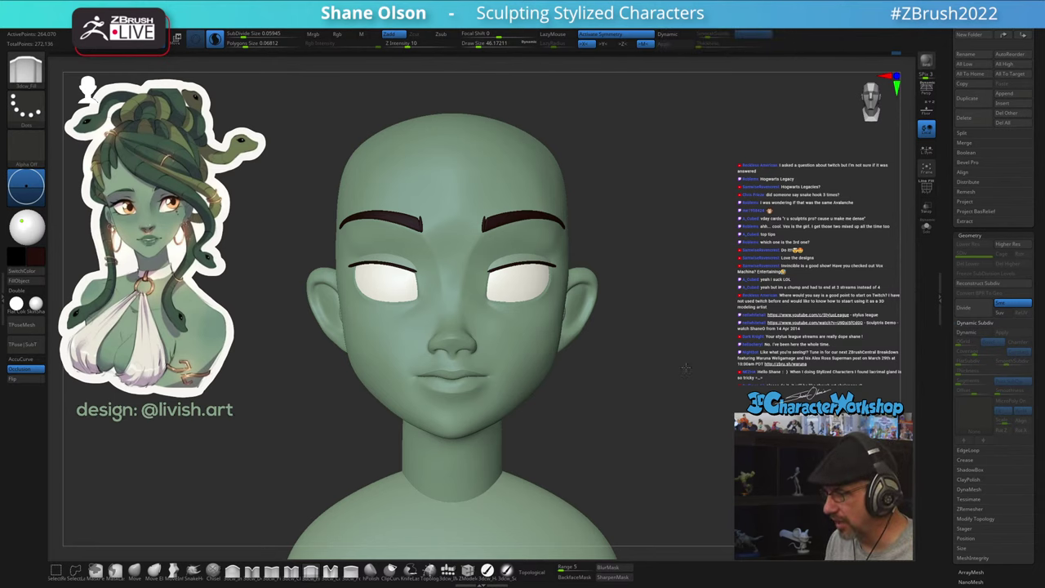
Switch to the Move brush, set the draw size to about 108 and adjust the jawline from a three-quarter angle
mouse_move(686, 368)
left_mouse_down()
mouse_move(676, 365)
mouse_move(788, 366)
mouse_move(698, 367)
left_mouse_up()
mouse_move(716, 302)
left_mouse_down("alt")
mouse_move(718, 310)
mouse_move(708, 306)
left_mouse_up("alt")
left_click_drag(736, 356, 725, 395, "alt")
key("s")
left_click_drag(332, 460, 319, 461)
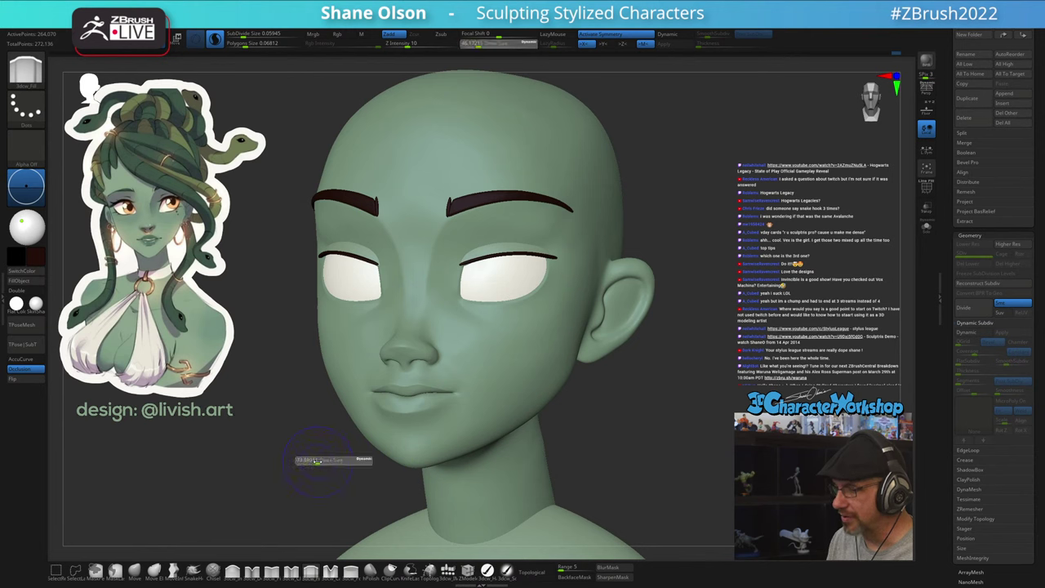
left_click(134, 571)
key("s")
left_click_drag(246, 486, 251, 486)
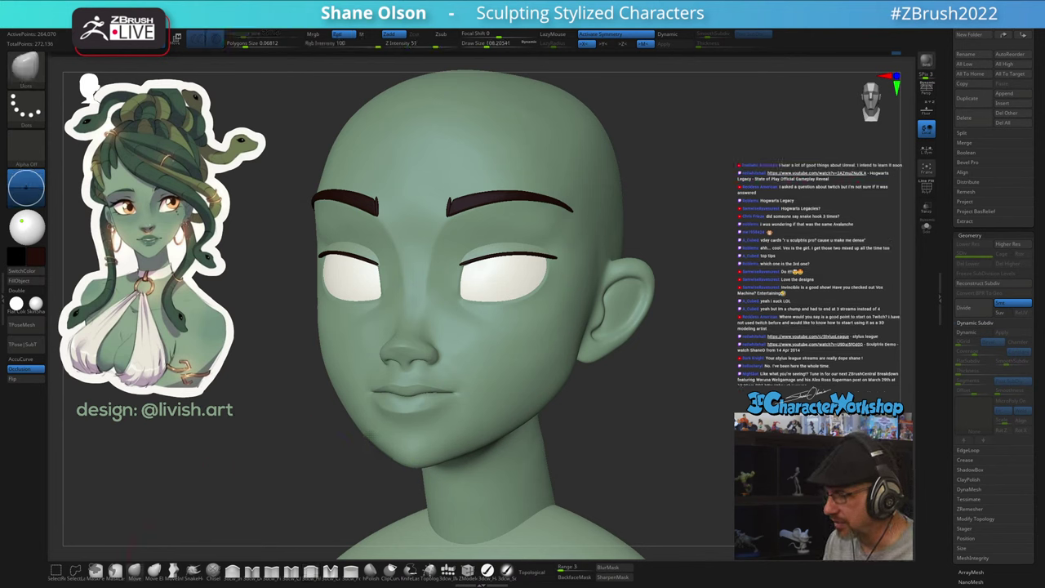
left_click_drag(315, 463, 327, 464)
left_click_drag(590, 421, 561, 427)
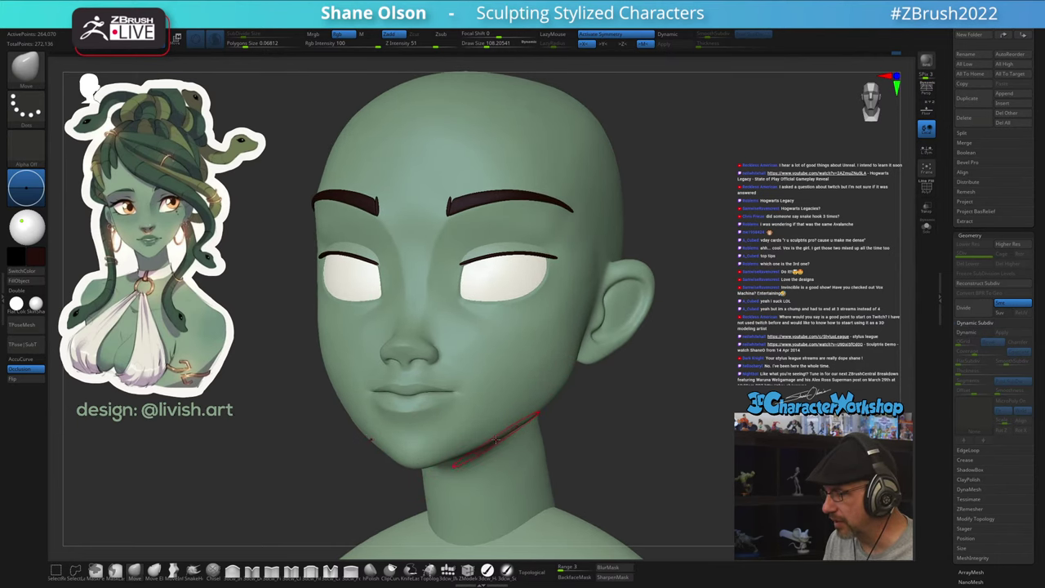
Reshape the jaw and lower cheek from below with the Move brush at a draw size of about 116
key("s")
left_click_drag(493, 436, 498, 436)
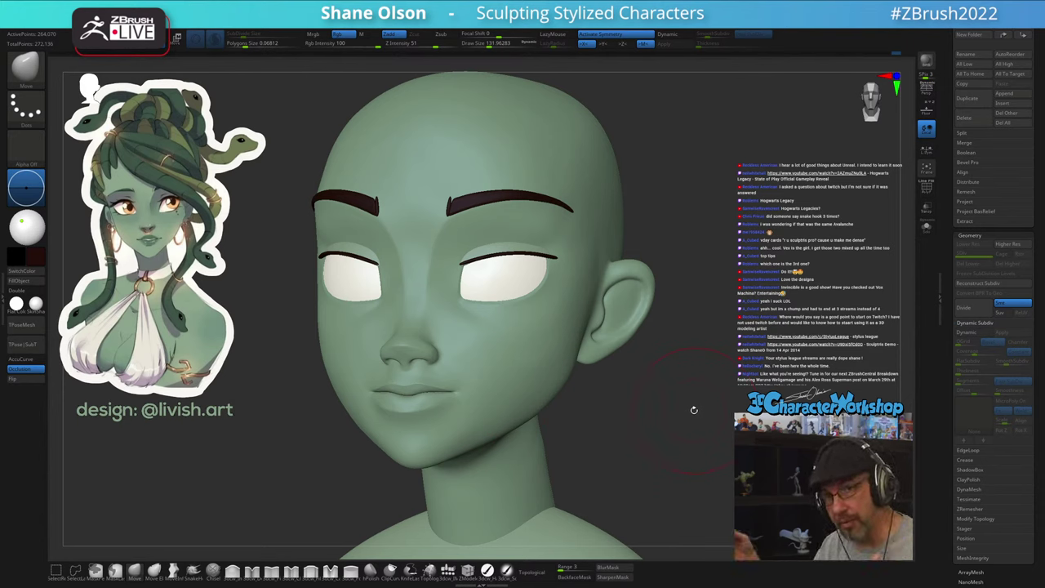
left_click_drag(585, 429, 580, 436)
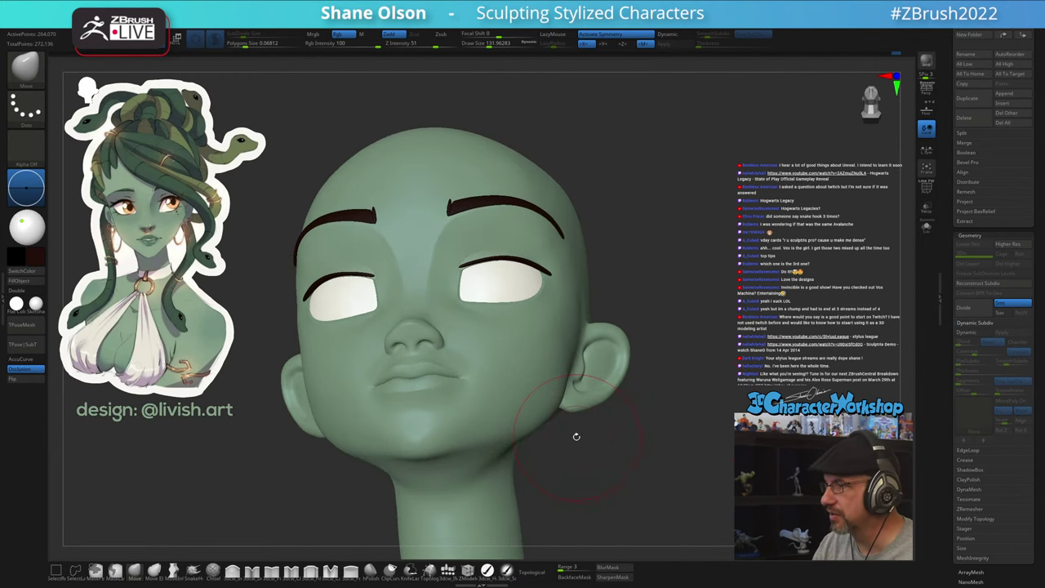
mouse_move(577, 437)
right_mouse_down()
mouse_move(536, 454)
mouse_move(536, 421)
mouse_move(508, 411)
mouse_move(531, 413)
right_mouse_up()
key("s")
left_click_drag(529, 413, 522, 413)
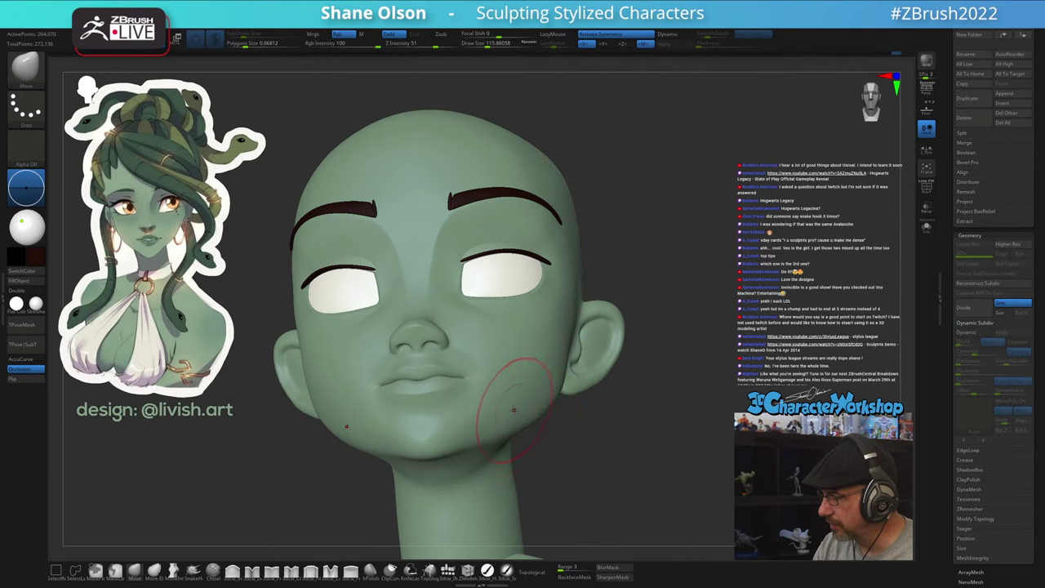
right_click_drag(542, 398, 524, 425)
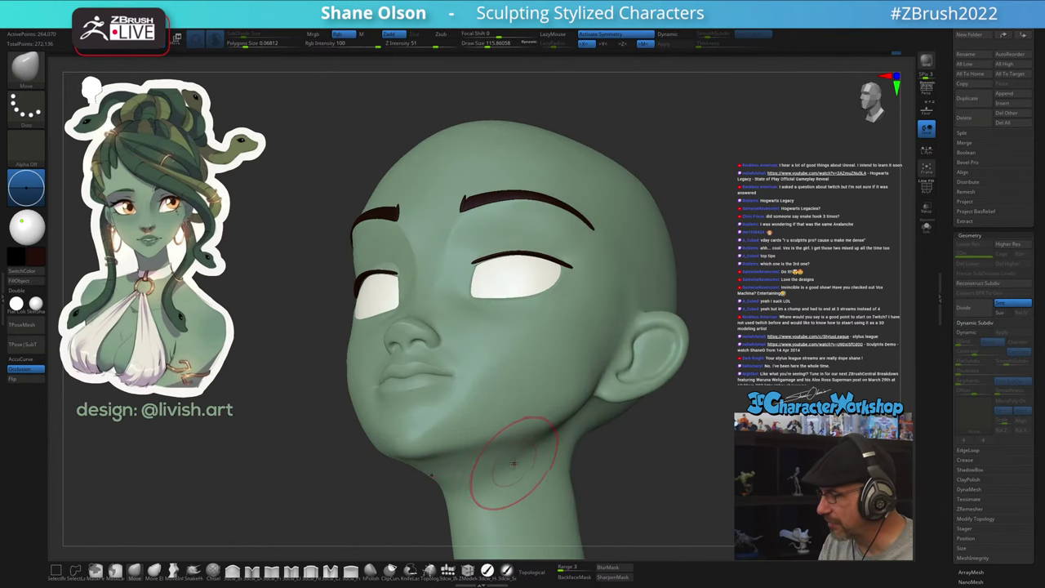
Reduce the draw size to about 83, then reshape and smooth the transition between the jaw underside and the neck
right_click_drag(513, 463, 521, 474)
key("s")
left_click_drag(522, 475, 511, 476)
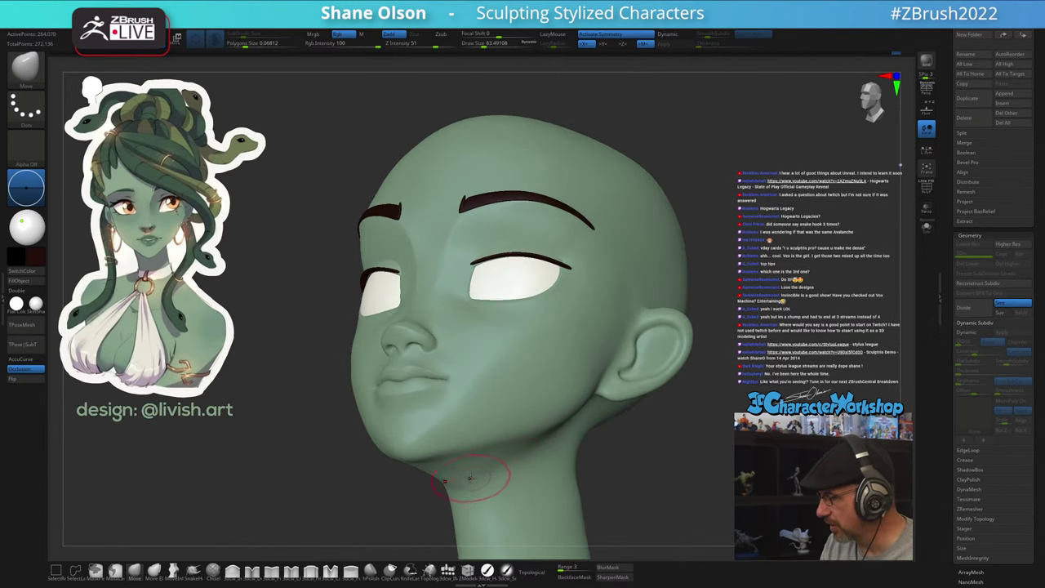
right_click_drag(514, 473, 484, 479)
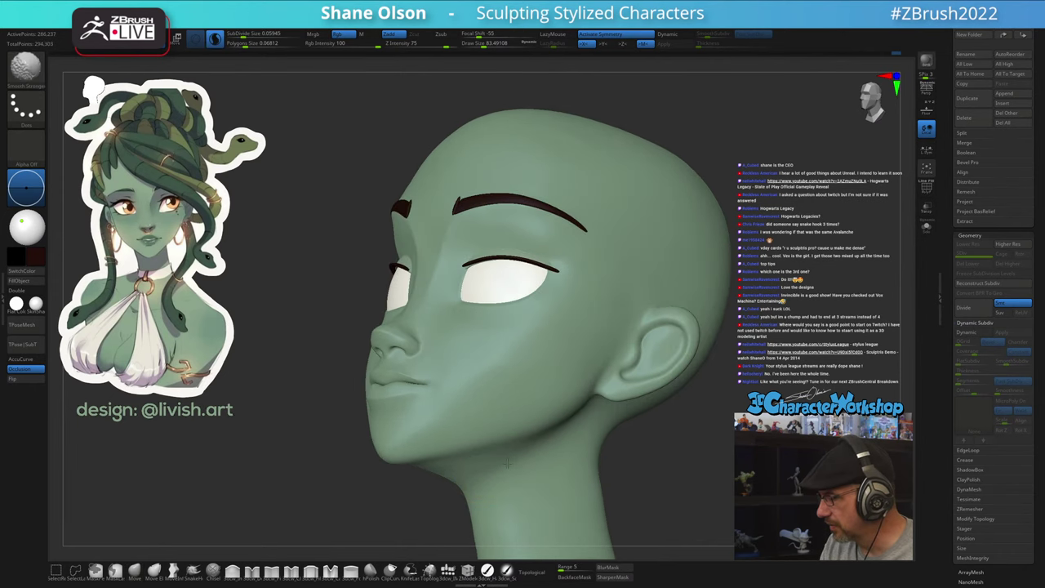
mouse_move(586, 475)
right_mouse_down()
mouse_move(551, 491)
mouse_move(557, 449)
mouse_move(546, 443)
mouse_move(562, 446)
right_mouse_up()
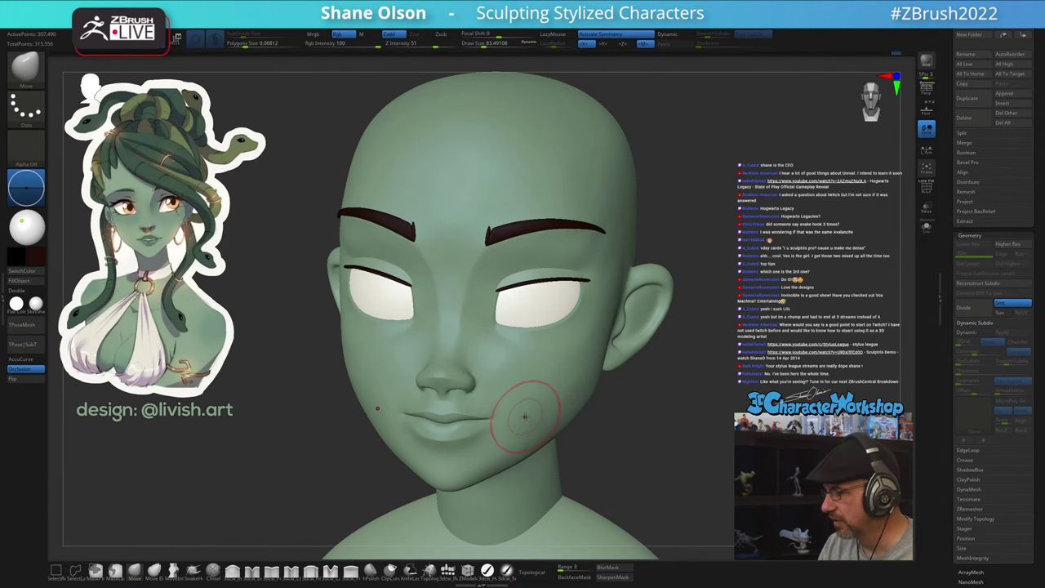
Increase the Move brush's draw size to about 140 and adjust the lower cheeks and jaw contour
mouse_move(525, 413)
right_mouse_down("ctrl")
mouse_move(520, 398)
mouse_move(532, 418)
mouse_move(519, 387)
mouse_move(515, 415)
right_mouse_up("ctrl")
key("s")
mouse_move(515, 414)
left_mouse_down()
mouse_move(610, 387)
mouse_move(578, 406)
mouse_move(726, 401)
left_mouse_up()
key("s")
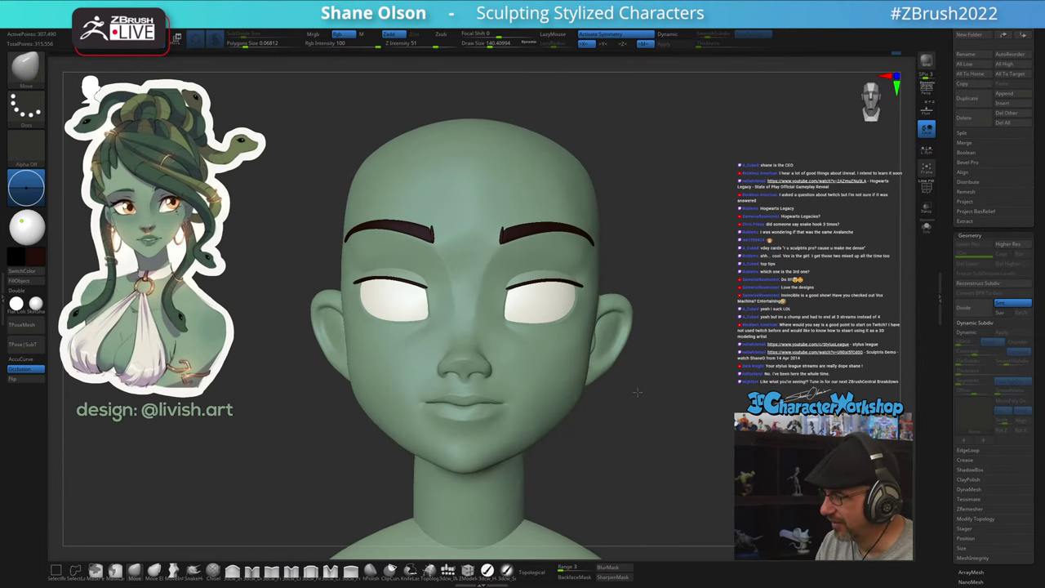
mouse_move(623, 406)
left_mouse_down()
mouse_move(371, 404)
mouse_move(410, 406)
left_mouse_up()
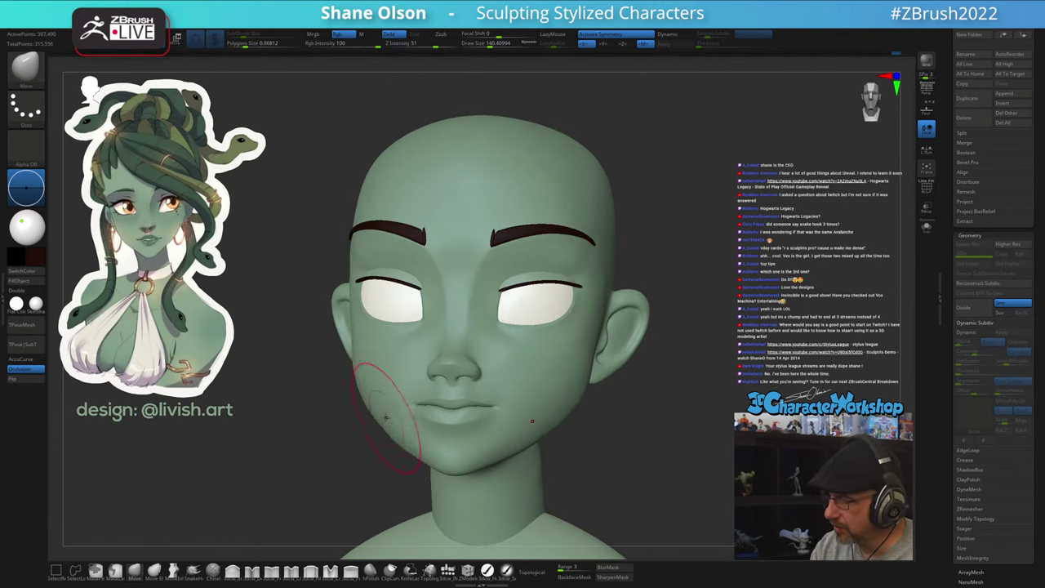
Increase the draw size to about 154 and refine the side contour of the face from cheek to chin
key("s")
left_click_drag(384, 415, 387, 415)
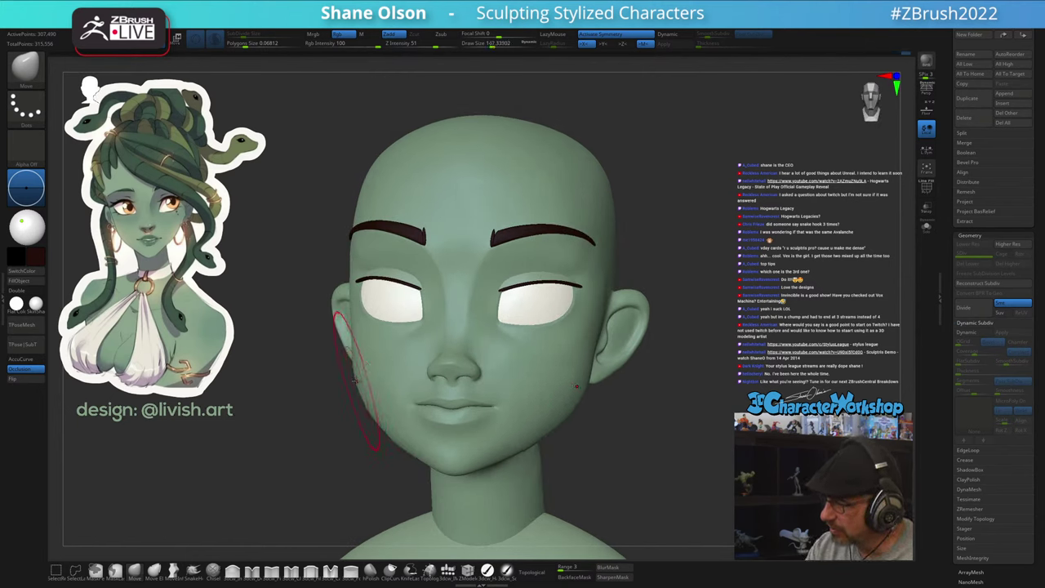
mouse_move(368, 367)
right_mouse_down()
mouse_move(430, 352)
mouse_move(369, 363)
mouse_move(382, 421)
right_mouse_up()
key("s")
left_click_drag(410, 434, 406, 433)
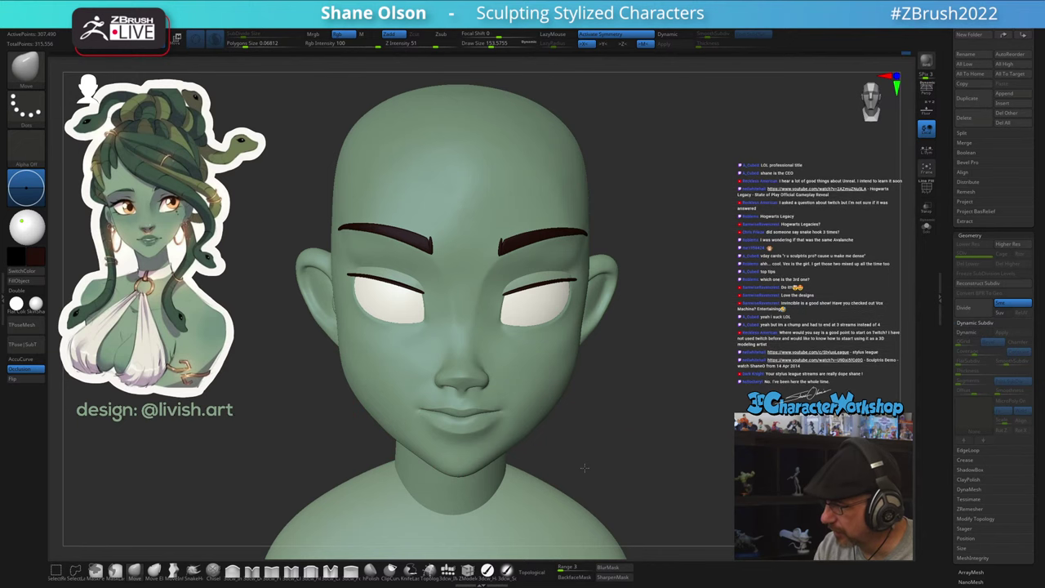
left_click_drag(583, 468, 624, 384)
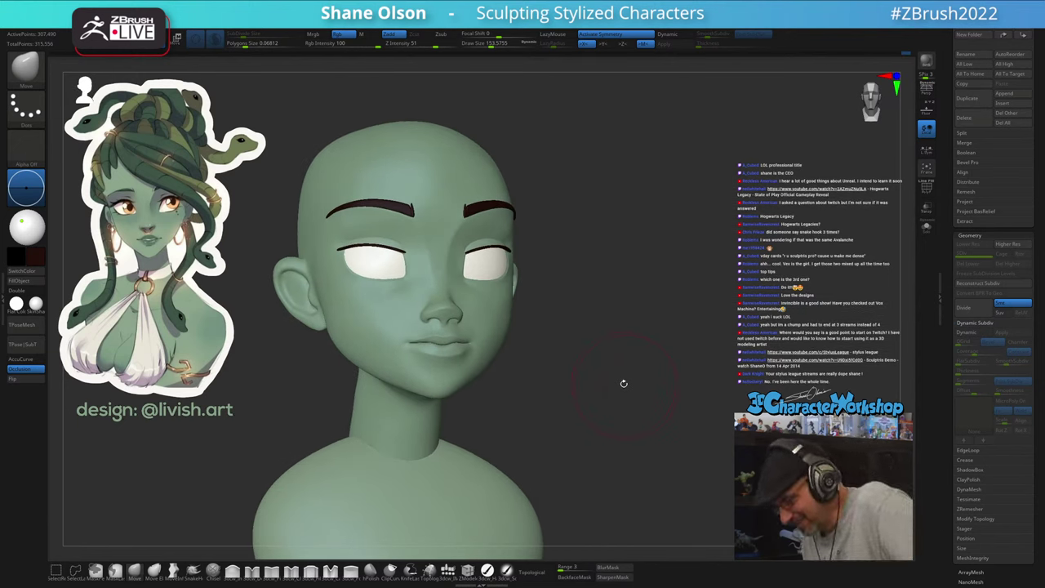
Reduce the draw size to about 97 and refine the cheek contours from the front
left_click_drag(527, 377, 537, 432)
mouse_move(546, 312)
left_mouse_down("alt")
mouse_move(558, 350)
mouse_move(546, 352)
mouse_move(563, 316)
mouse_move(531, 318)
left_mouse_up("alt")
key("s")
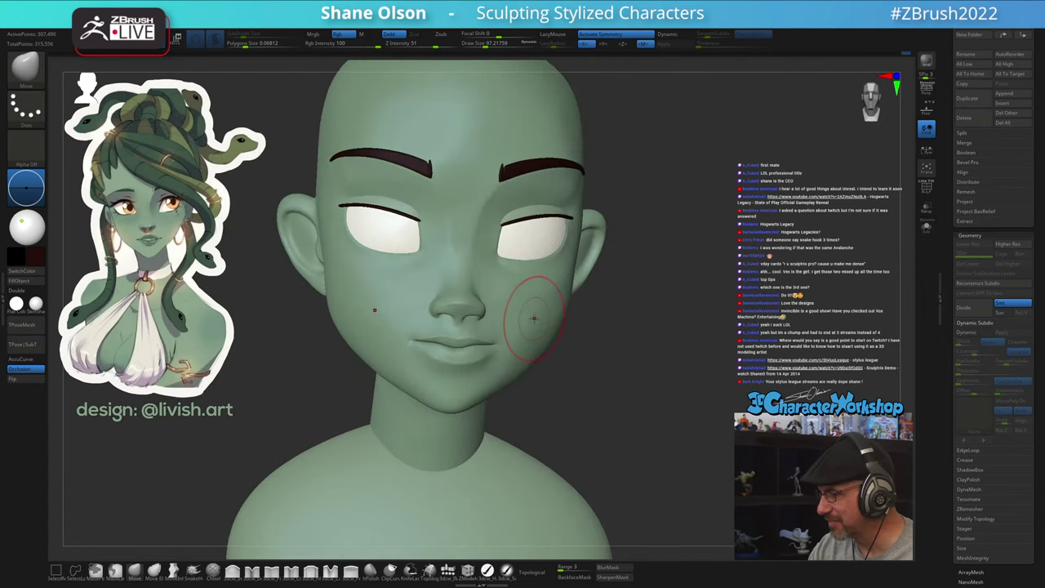
left_click_drag(623, 372, 604, 393)
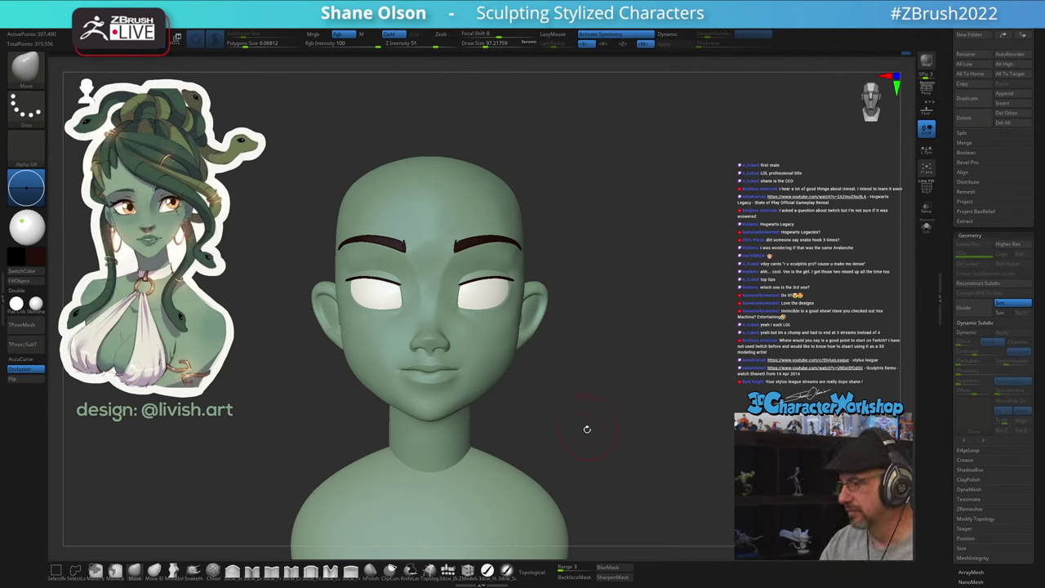
Increase the draw size to about 217 and turn on perspective display with an 85 mm focal length
left_click_drag(587, 429, 585, 418, "alt")
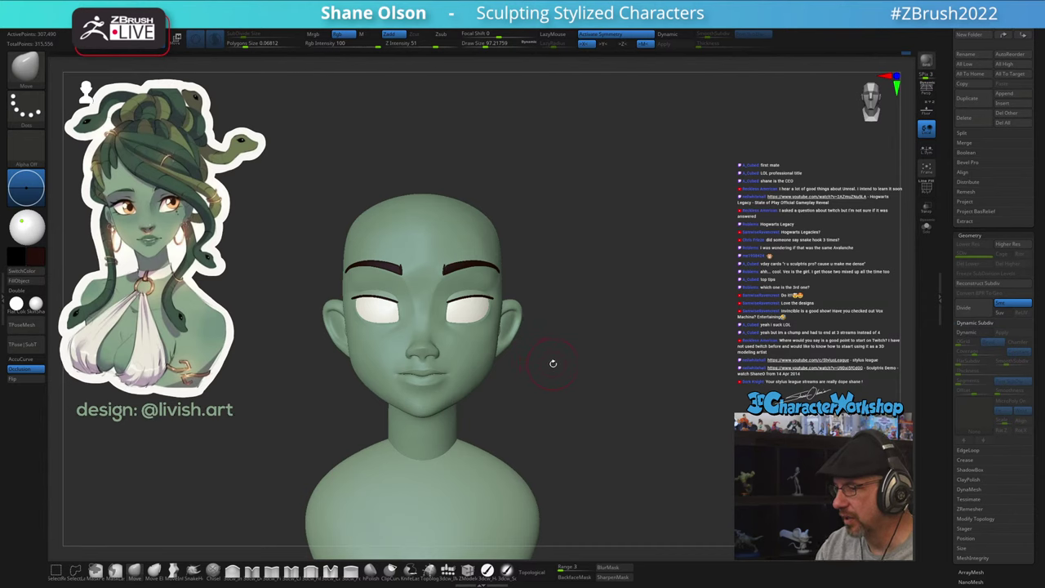
key("s")
left_click_drag(514, 396, 524, 397)
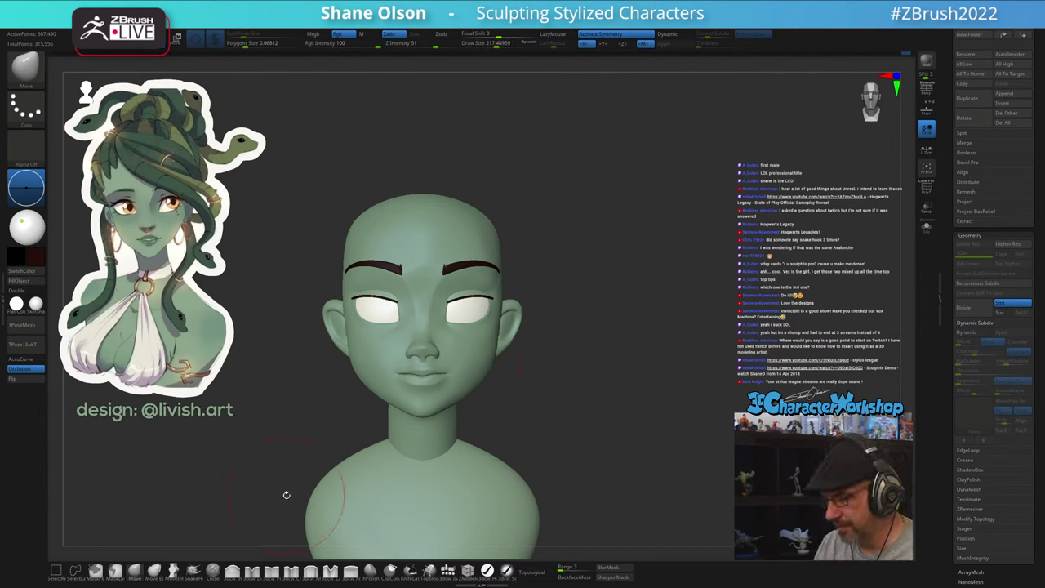
key("p")
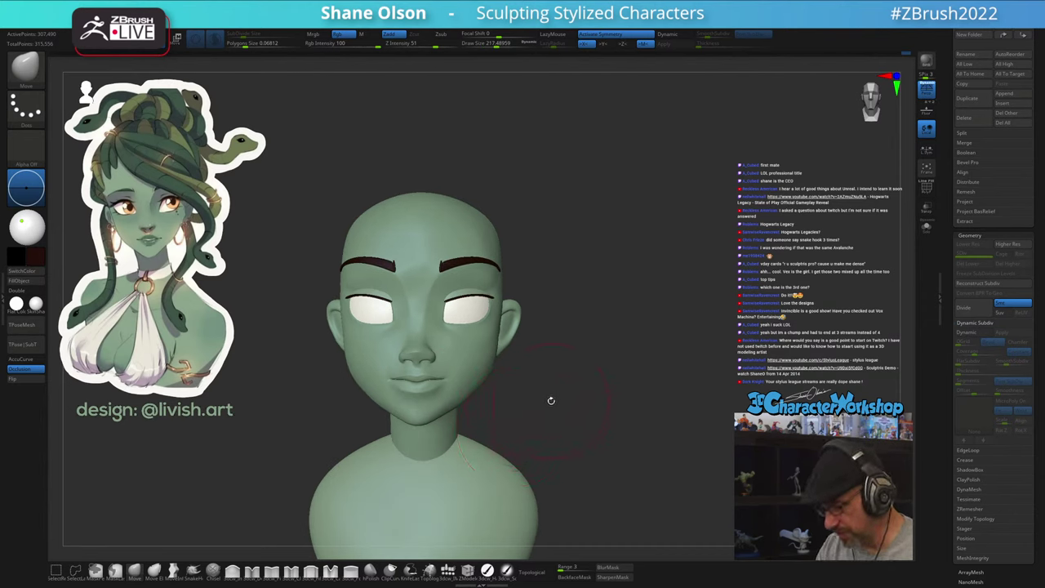
key("d")
left_click(546, 495)
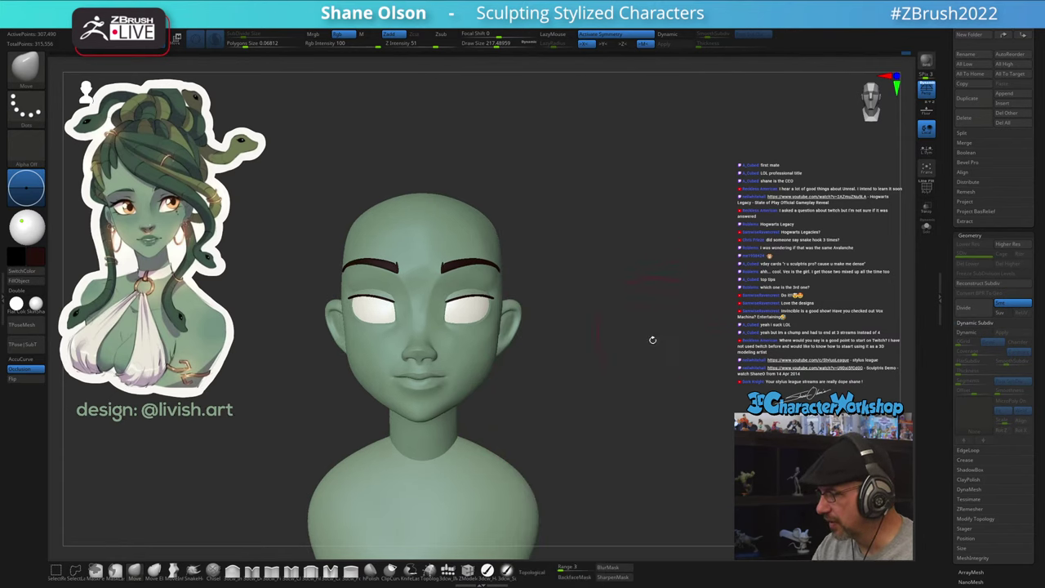
Increase the draw size to about 351 and adjust the skull's upper contour from the front and side
mouse_move(653, 339)
left_mouse_down("alt")
mouse_move(609, 398)
mouse_move(598, 348)
mouse_move(578, 366)
mouse_move(512, 352)
left_mouse_up("alt")
key("s")
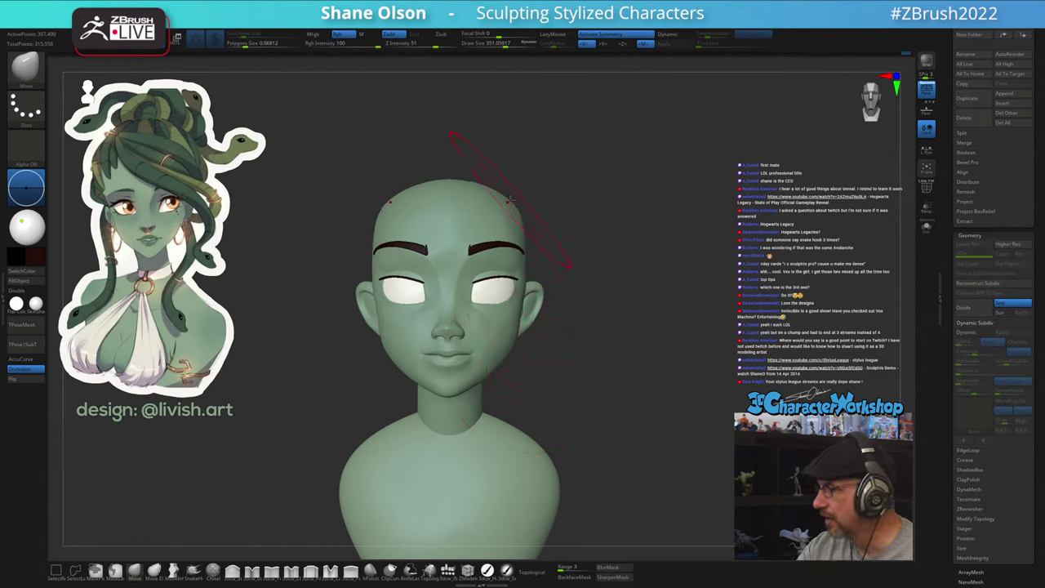
left_click_drag(511, 199, 512, 195)
left_click_drag(563, 160, 478, 170)
left_click_drag(584, 199, 581, 184)
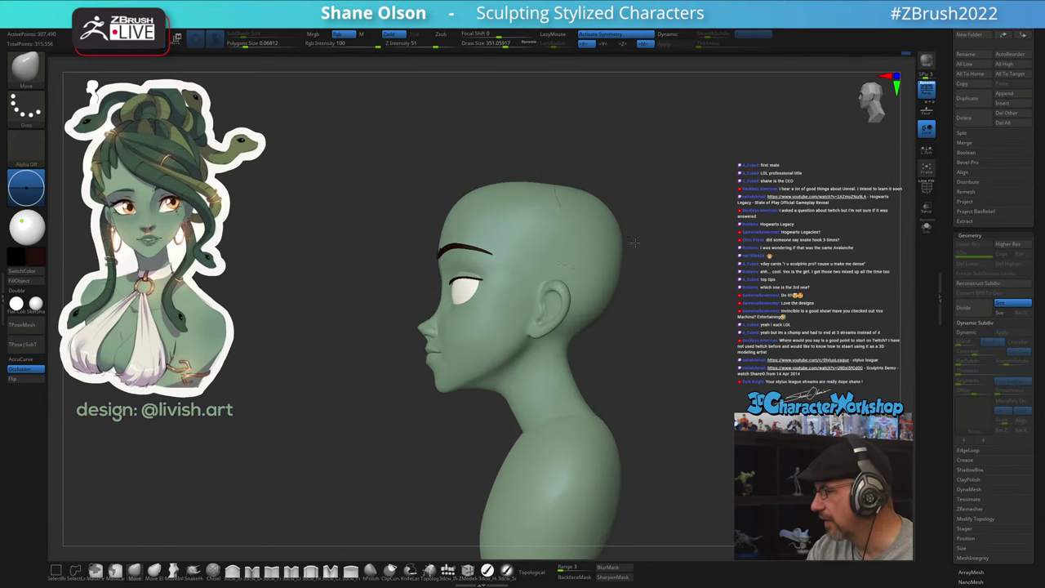
mouse_move(634, 244)
left_mouse_down()
mouse_move(662, 246)
mouse_move(671, 278)
left_mouse_up()
Reduce the draw size to about 101 and adjust the jaw and chin contour with the head turned sideways
mouse_move(662, 325)
left_mouse_down("alt")
mouse_move(630, 339)
mouse_move(623, 360)
mouse_move(593, 357)
mouse_move(642, 363)
mouse_move(609, 382)
mouse_move(600, 427)
mouse_move(682, 410)
left_mouse_up("alt")
key("s")
key("s")
key("s")
mouse_move(779, 315)
left_mouse_down()
mouse_move(745, 327)
mouse_move(750, 358)
mouse_move(788, 380)
mouse_move(686, 359)
mouse_move(665, 385)
mouse_move(516, 419)
left_mouse_up()
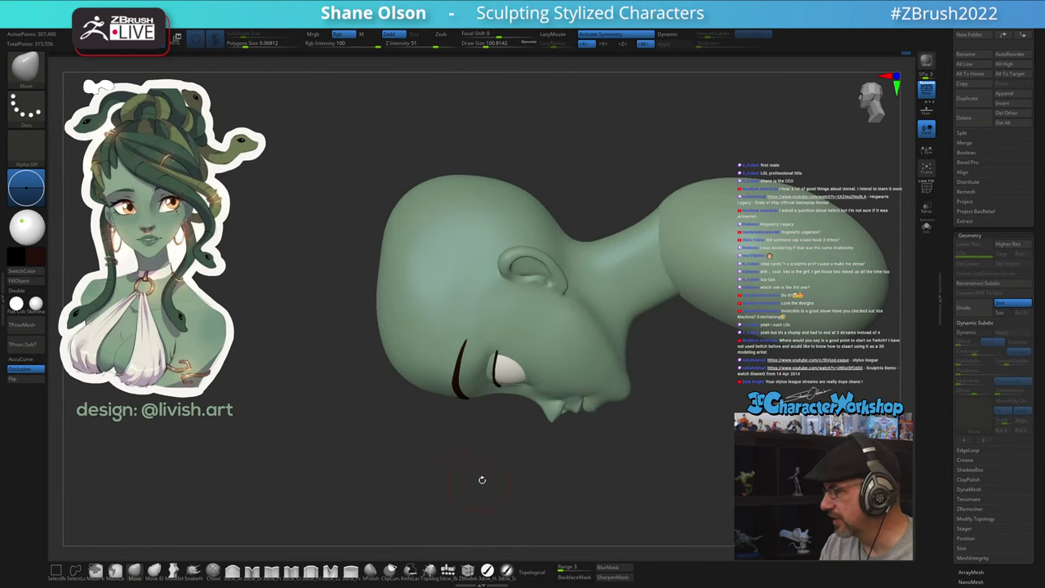
left_click_drag(482, 480, 522, 360)
left_click_drag(593, 406, 511, 462, "alt")
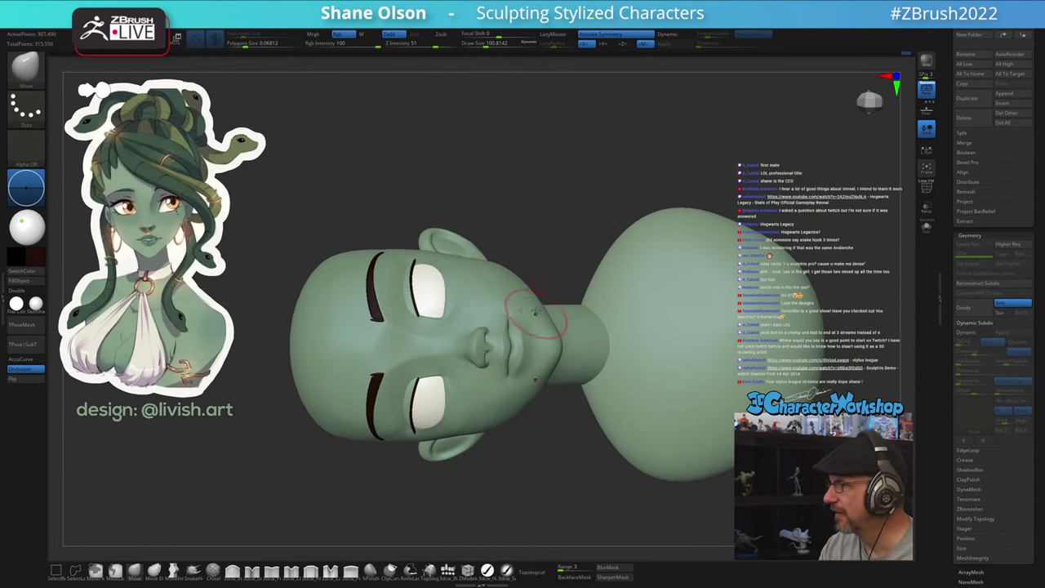
mouse_move(536, 314)
right_mouse_down("ctrl")
mouse_move(512, 352)
mouse_move(422, 379)
right_mouse_up("ctrl")
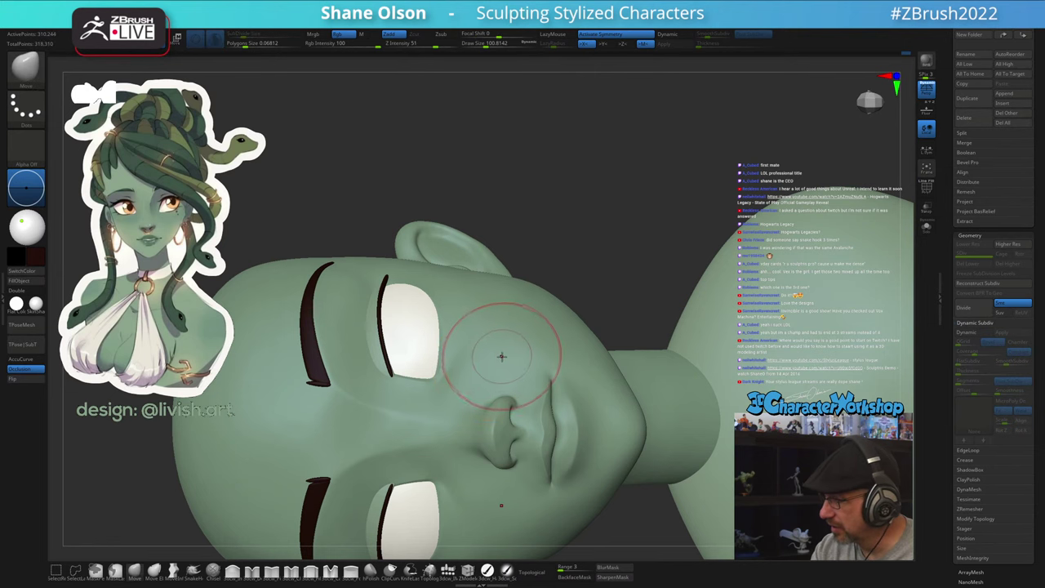
Reduce the draw size to about 37, then refine and smooth the area between the nose and upper lip
key("s")
left_click_drag(503, 357, 496, 357)
right_click_drag(514, 411, 511, 436, "ctrl")
key("s")
left_click_drag(513, 439, 507, 439)
key("shift+f")
key("shift+f")
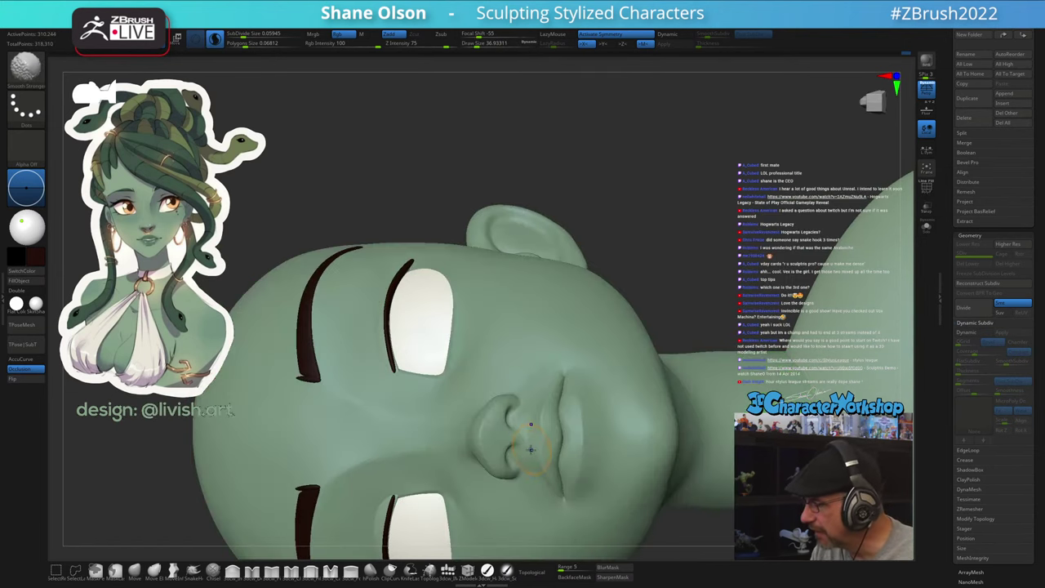
Show the polyframe over the lower face to check its polygroups and mesh density, and hide it again
right_click_drag(525, 415, 538, 429)
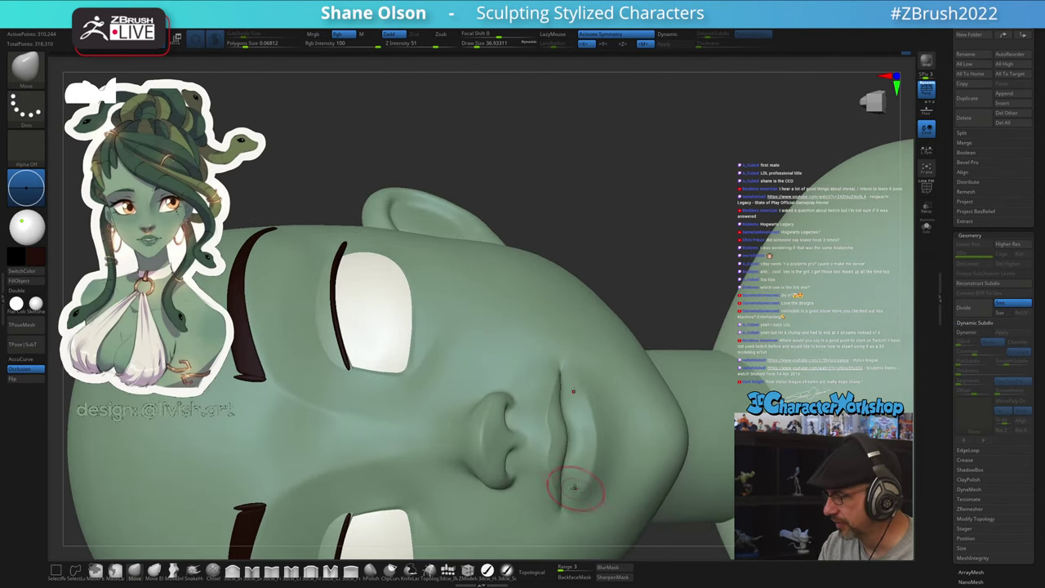
mouse_move(576, 488)
right_mouse_down("alt")
mouse_move(507, 447)
mouse_move(505, 463)
mouse_move(495, 461)
mouse_move(514, 455)
mouse_move(507, 446)
mouse_move(547, 381)
right_mouse_up("alt")
key("shift+f")
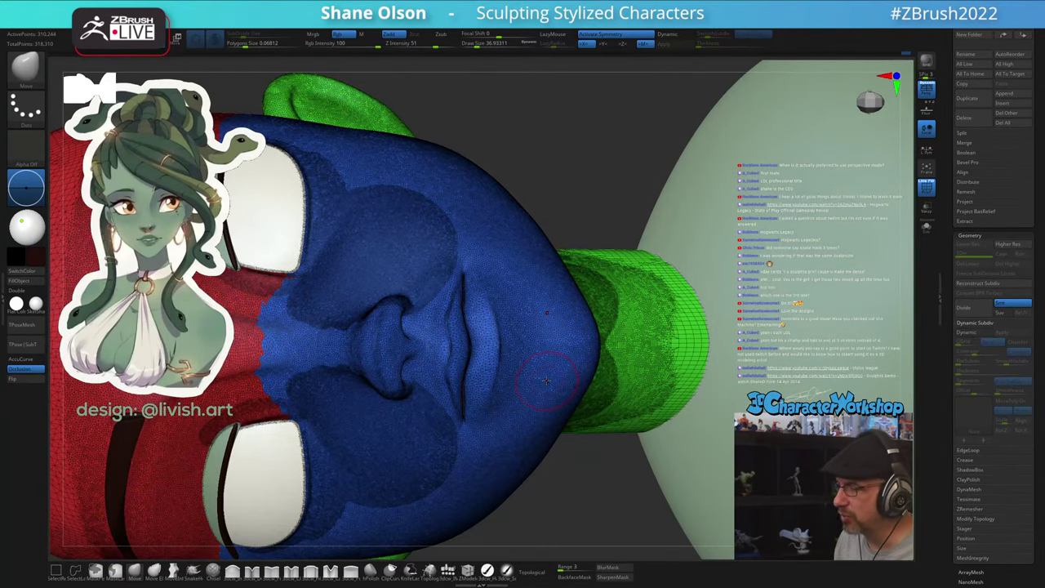
key("shift+f")
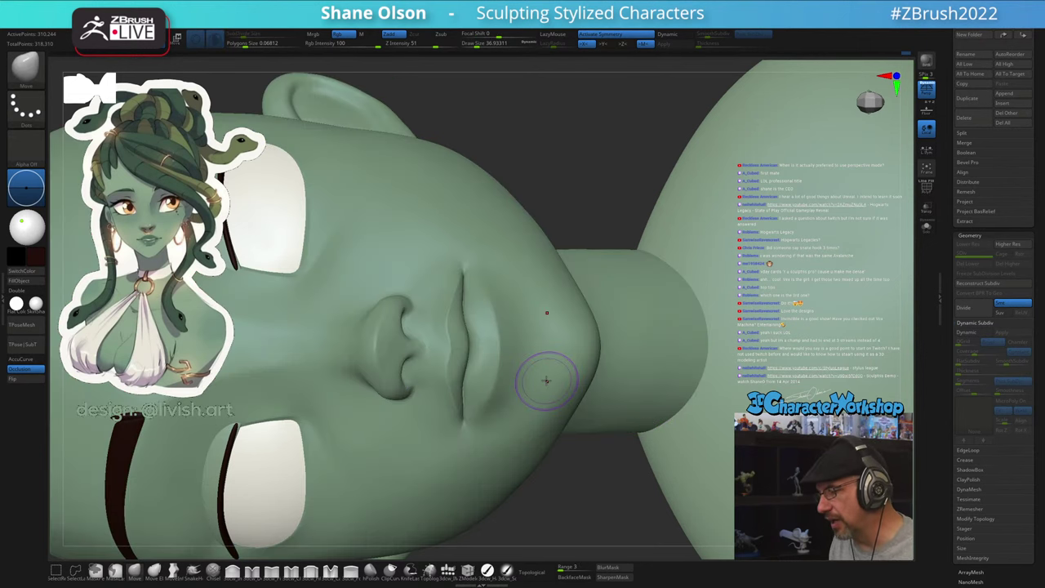
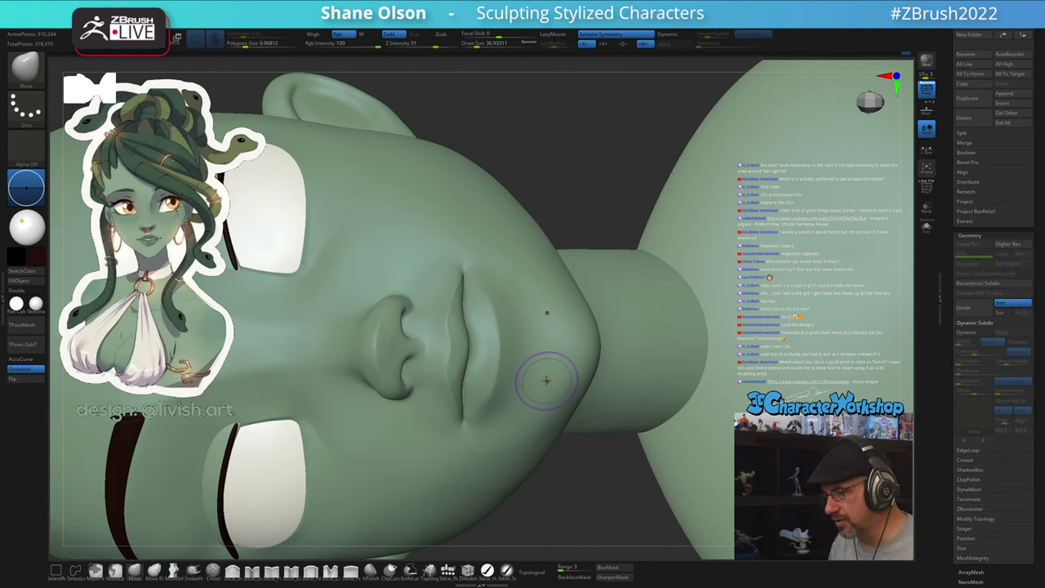
Increase the draw size to about 128 and examine the face from below, the front and a three-quarter angle
mouse_move(566, 483)
left_mouse_down("alt")
mouse_move(563, 434)
mouse_move(554, 464)
mouse_move(570, 465)
left_mouse_up("alt")
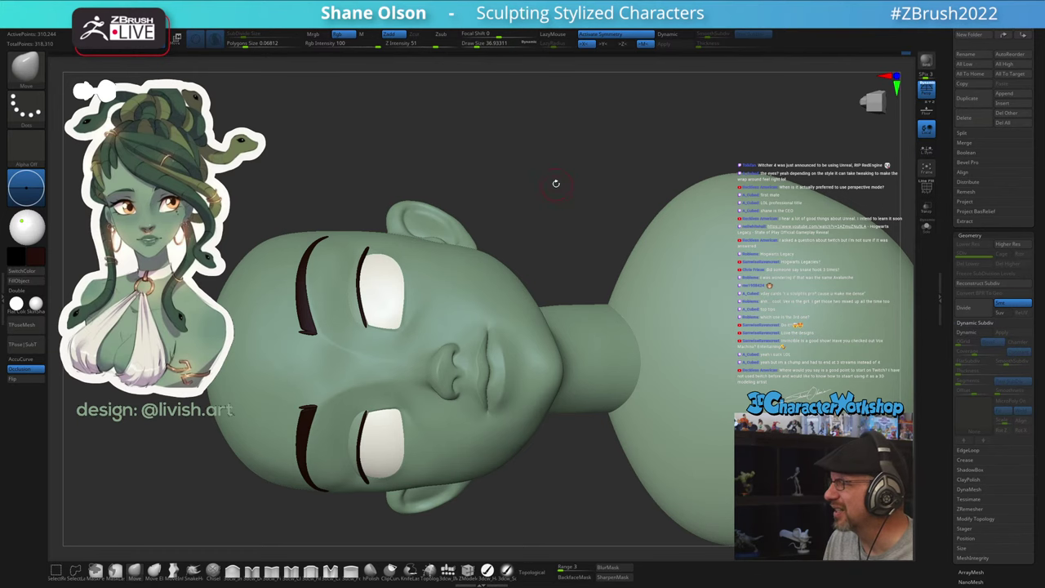
key("s")
left_click_drag(568, 184, 546, 175)
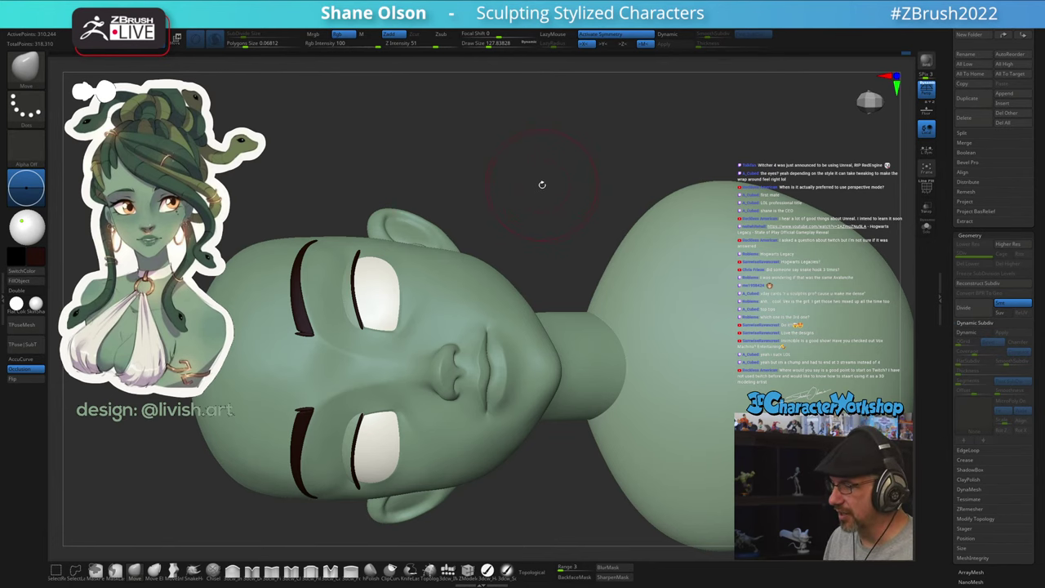
left_click_drag(579, 229, 562, 235)
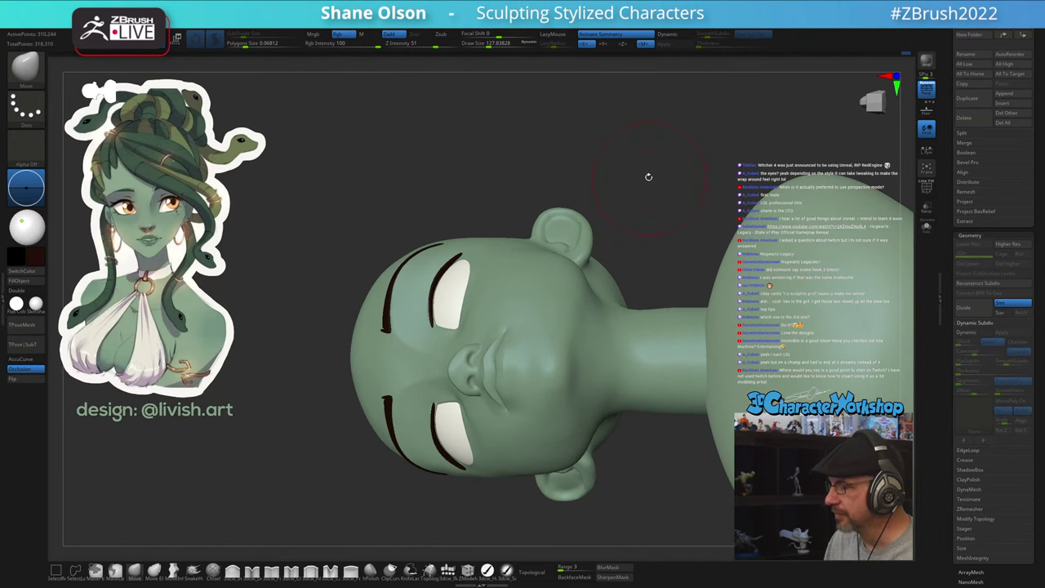
left_click_drag(649, 177, 517, 222)
left_click_drag(369, 267, 356, 285)
left_click_drag(745, 321, 755, 298, "alt")
left_click_drag(756, 298, 637, 359, "alt")
left_click_drag(664, 259, 670, 264, "alt")
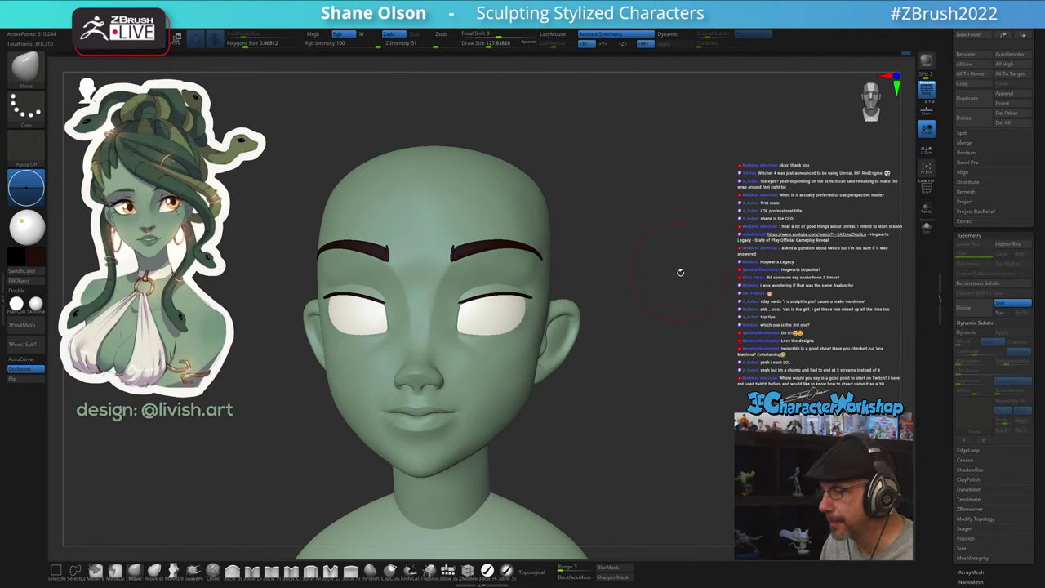
left_click_drag(681, 272, 688, 261)
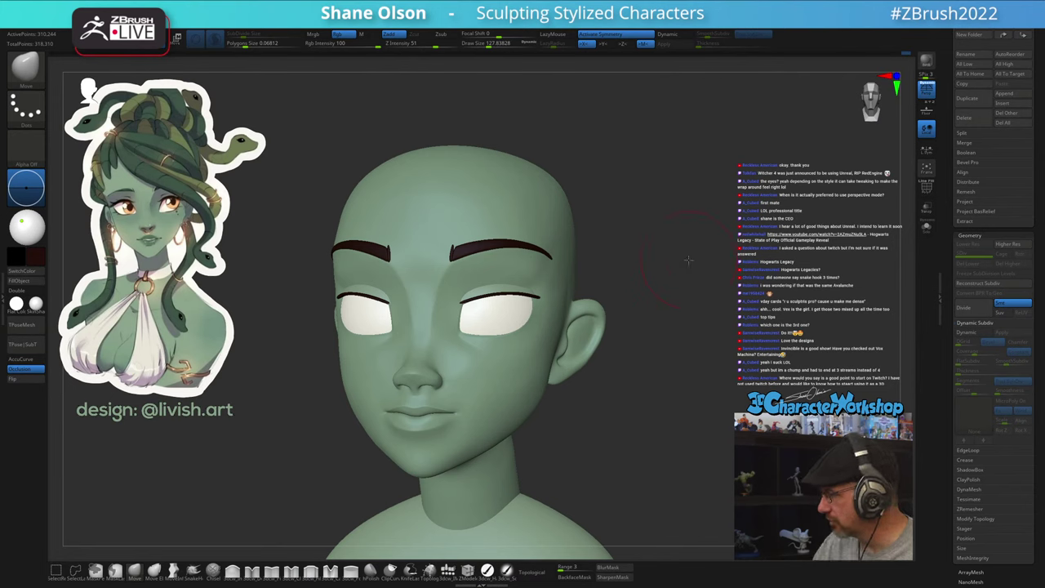
left_click_drag(558, 454, 606, 452)
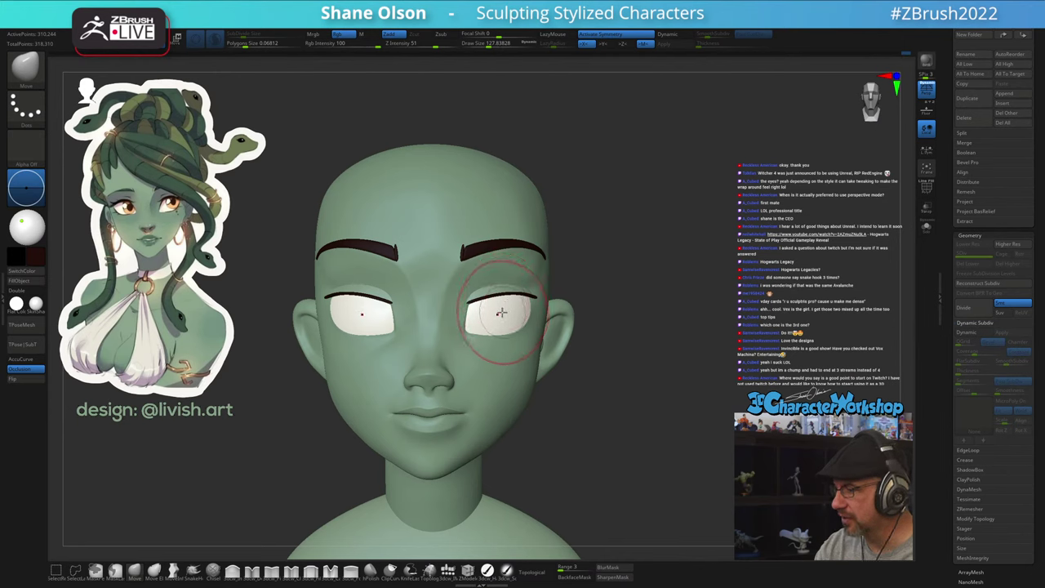
Smooth the area beside the outer eye corner and reduce the draw size to about 94 for reshaping it
mouse_move(504, 300)
right_mouse_down("ctrl")
mouse_move(499, 310)
mouse_move(520, 301)
mouse_move(475, 299)
right_mouse_up("ctrl")
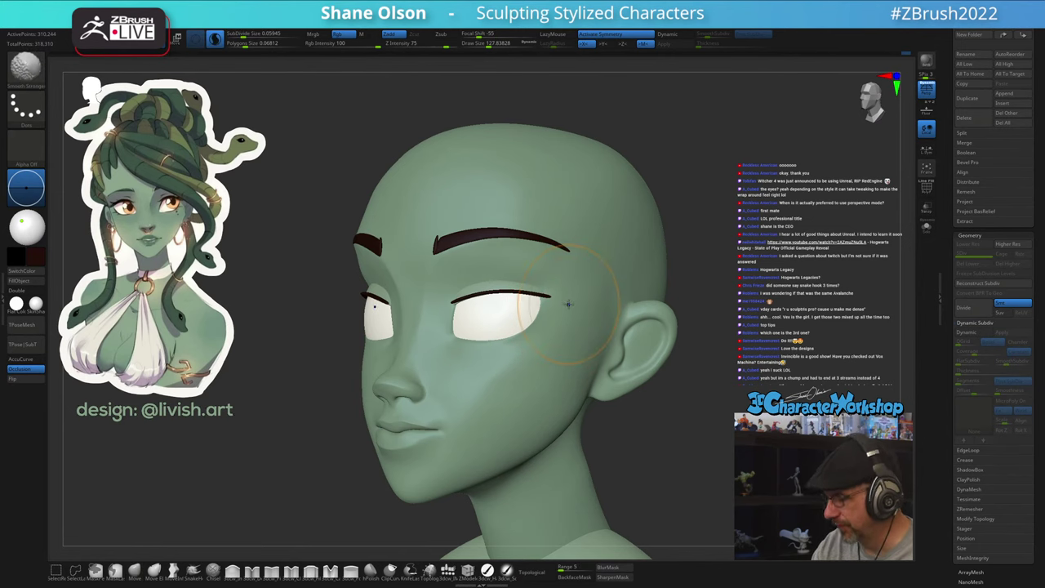
key("shift+f")
key("shift+f")
right_click_drag(555, 312, 553, 320, "ctrl")
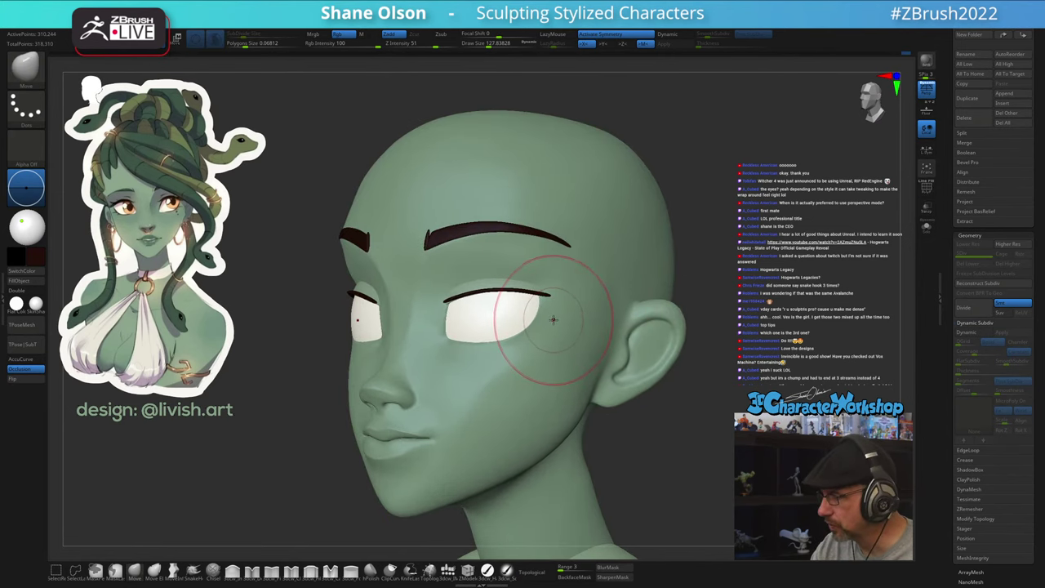
key("s")
left_click_drag(552, 320, 546, 319)
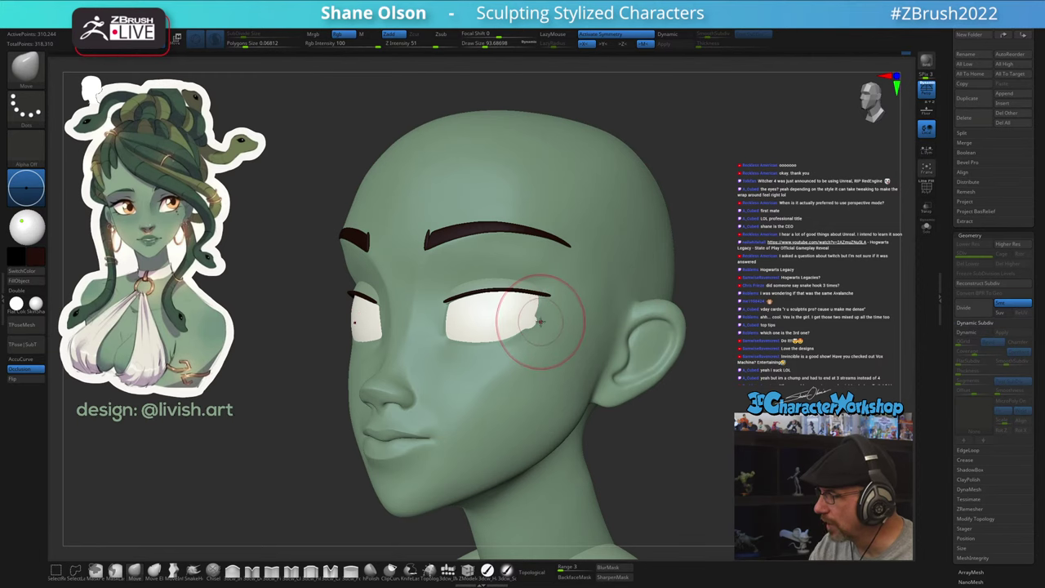
Reshape the outer eye corner and the skin above the upper lid, reducing the draw size to about 83
right_click_drag(541, 322, 563, 326)
key("s")
left_click_drag(534, 328, 536, 327)
mouse_move(558, 303)
right_mouse_down()
mouse_move(550, 305)
mouse_move(557, 297)
right_mouse_up()
key("s")
left_click_drag(545, 286, 539, 285)
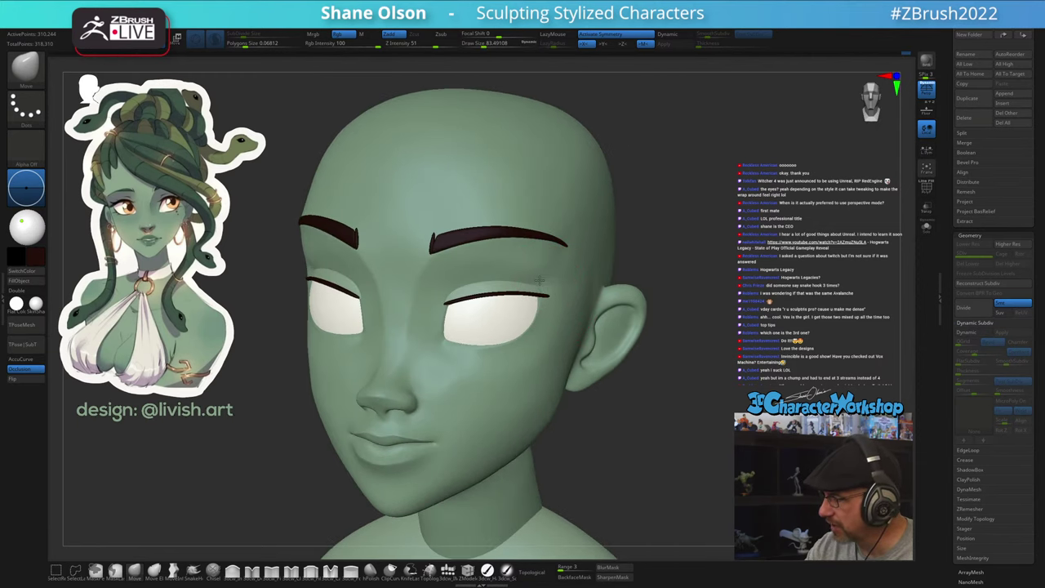
Refine the outer lower eyelid and upper cheek, and set the draw size to about 97
mouse_move(555, 273)
right_mouse_down()
mouse_move(525, 264)
mouse_move(579, 258)
mouse_move(572, 273)
mouse_move(548, 278)
mouse_move(528, 331)
right_mouse_up()
key("bracketleft")
key("s")
left_click_drag(532, 335, 536, 327)
key("s")
mouse_move(515, 348)
right_mouse_down()
mouse_move(518, 362)
mouse_move(490, 372)
mouse_move(500, 370)
right_mouse_up()
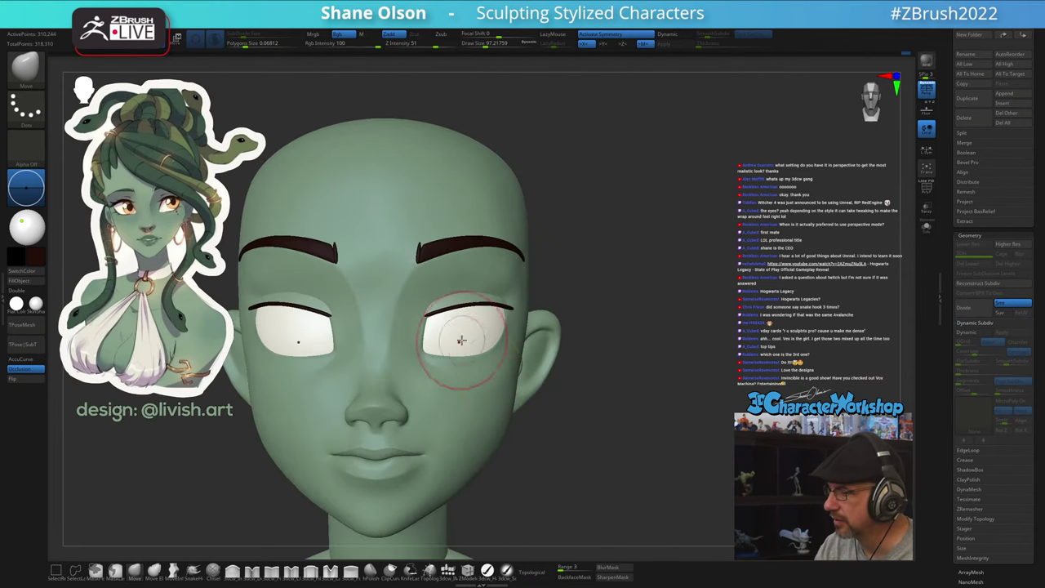
Reduce the draw size to about 68 and refine the inner eye corners and upper eyelids from the front
right_click_drag(434, 295, 457, 297, "alt")
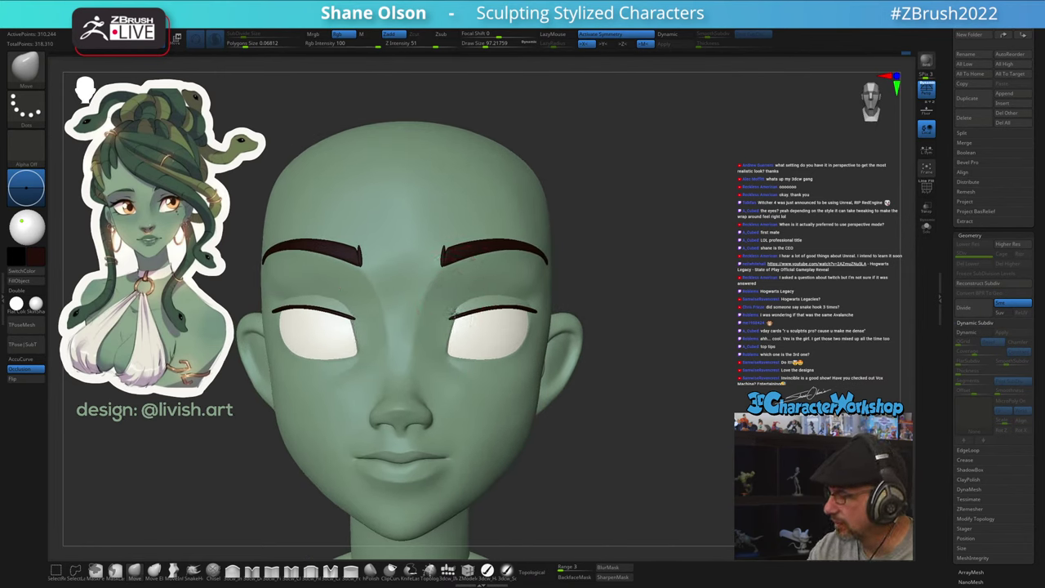
key("s")
left_click_drag(476, 362, 450, 356)
left_click_drag(466, 313, 463, 312)
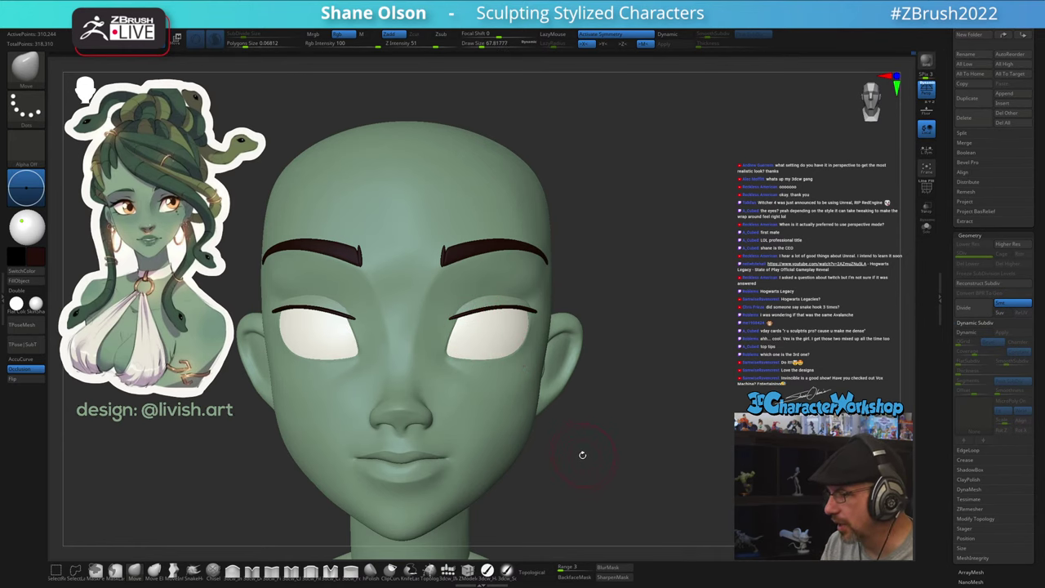
right_click_drag(590, 434, 623, 435, "alt")
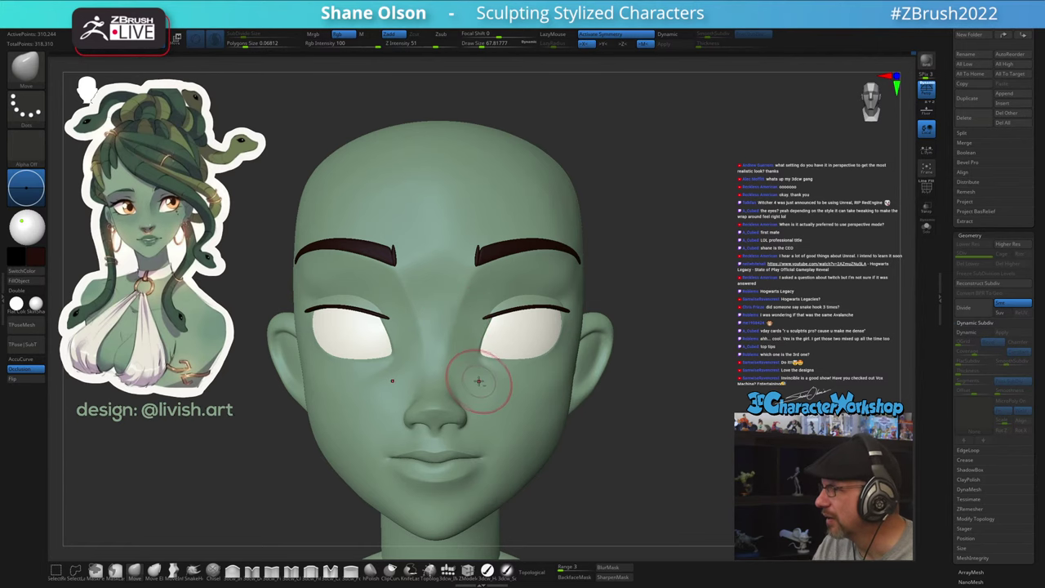
Set the perspective focal length to 35 mm to try a stronger perspective on the bust
mouse_move(478, 381)
right_mouse_down("ctrl")
mouse_move(488, 368)
mouse_move(480, 371)
right_mouse_up("ctrl")
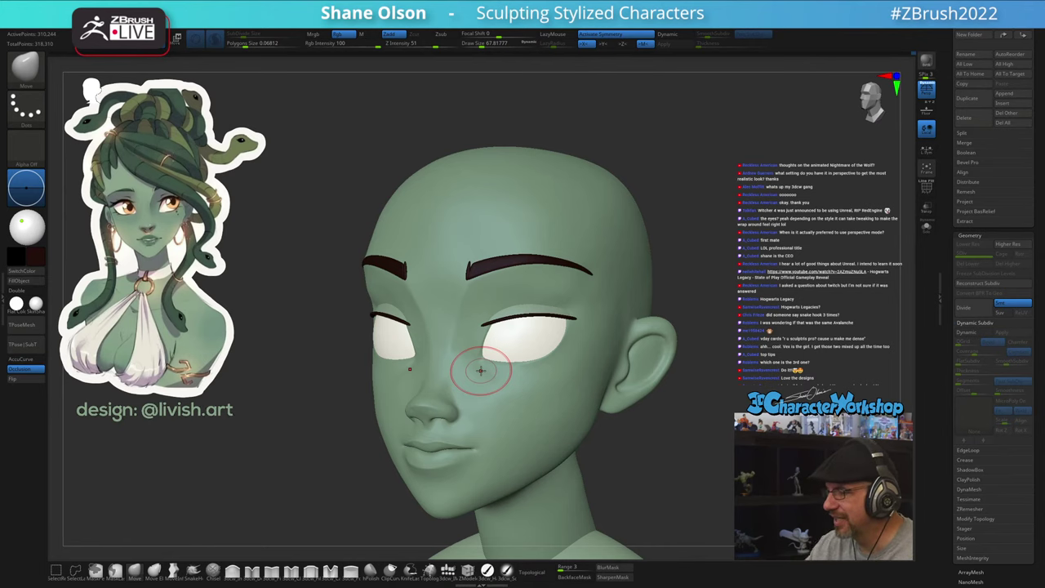
right_click_drag(286, 442, 286, 385, "ctrl")
key("space")
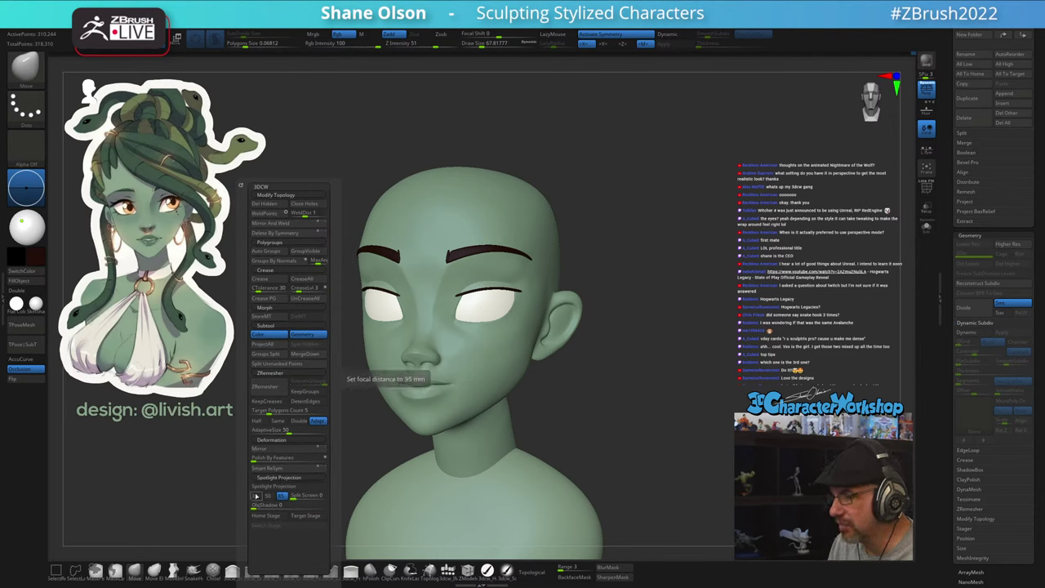
left_click(256, 497)
Increase the draw size to about 149 and examine the bust's proportions from the front and a three-quarter angle
right_click_drag(677, 413, 623, 325, "ctrl")
mouse_move(623, 325)
left_mouse_down()
mouse_move(647, 360)
mouse_move(627, 303)
mouse_move(617, 317)
left_mouse_up()
key("s")
right_click_drag(597, 311, 639, 322, "ctrl")
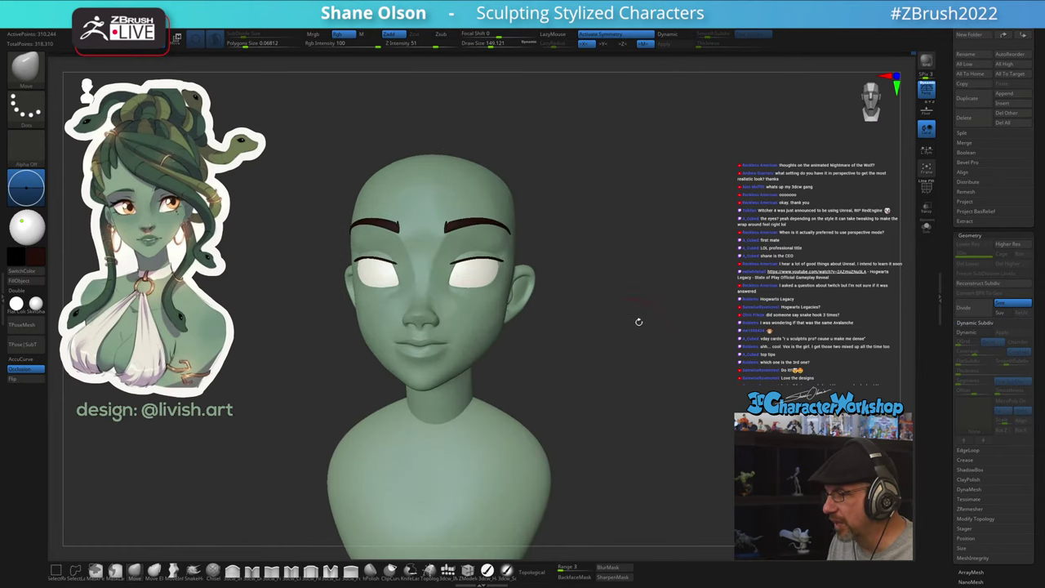
left_click_drag(639, 322, 651, 288)
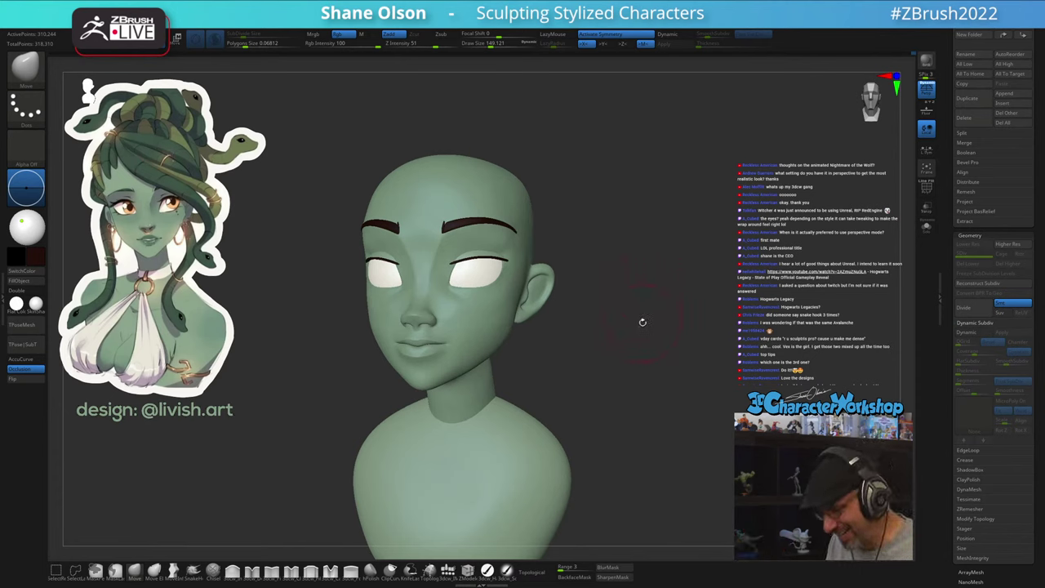
Set the perspective focal length to 50 mm and check the bust from the front
mouse_move(643, 322)
left_mouse_down()
mouse_move(678, 323)
mouse_move(638, 329)
left_mouse_up()
key("d")
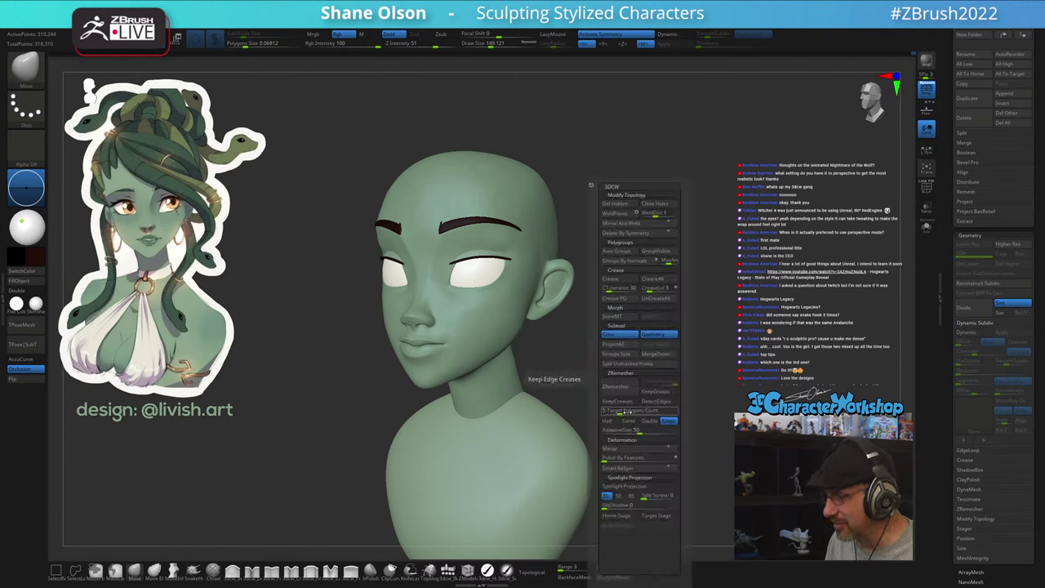
left_click(621, 498)
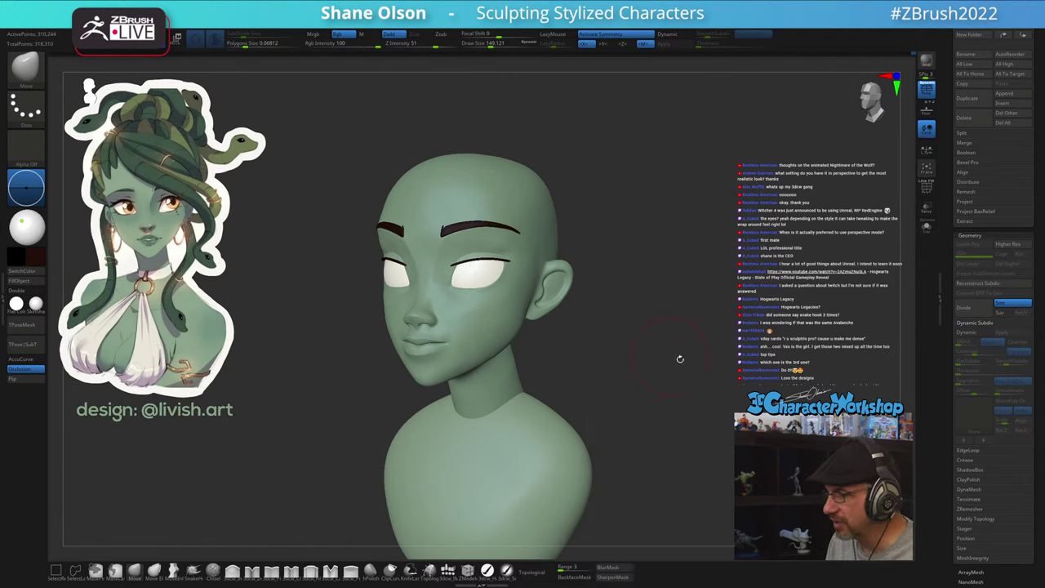
mouse_move(679, 359)
left_mouse_down()
mouse_move(726, 359)
mouse_move(682, 357)
mouse_move(699, 356)
left_mouse_up()
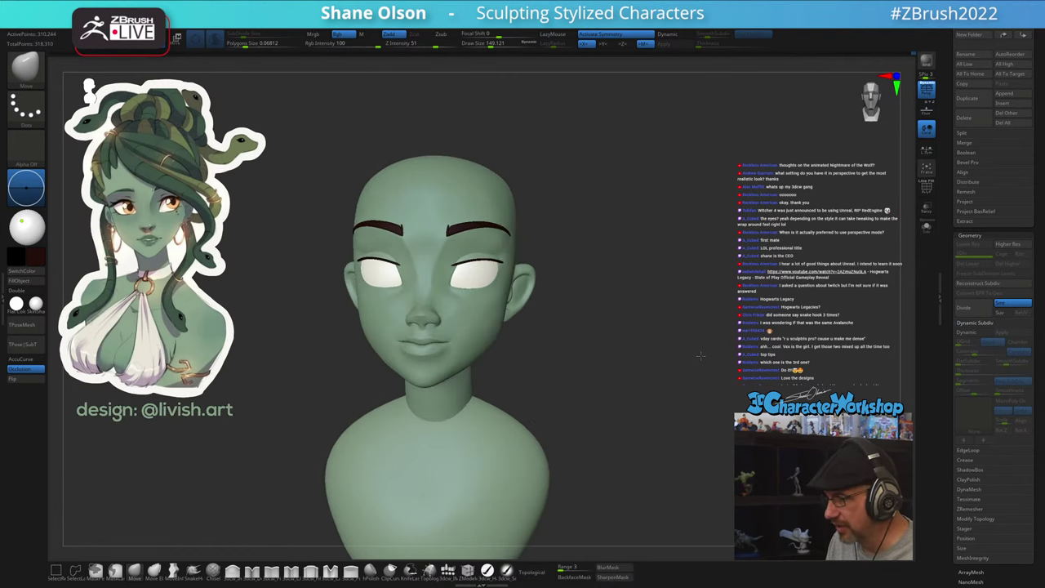
Compare the bust with perspective switched on and off from the front and a three-quarter angle
key("3")
left_click(692, 496)
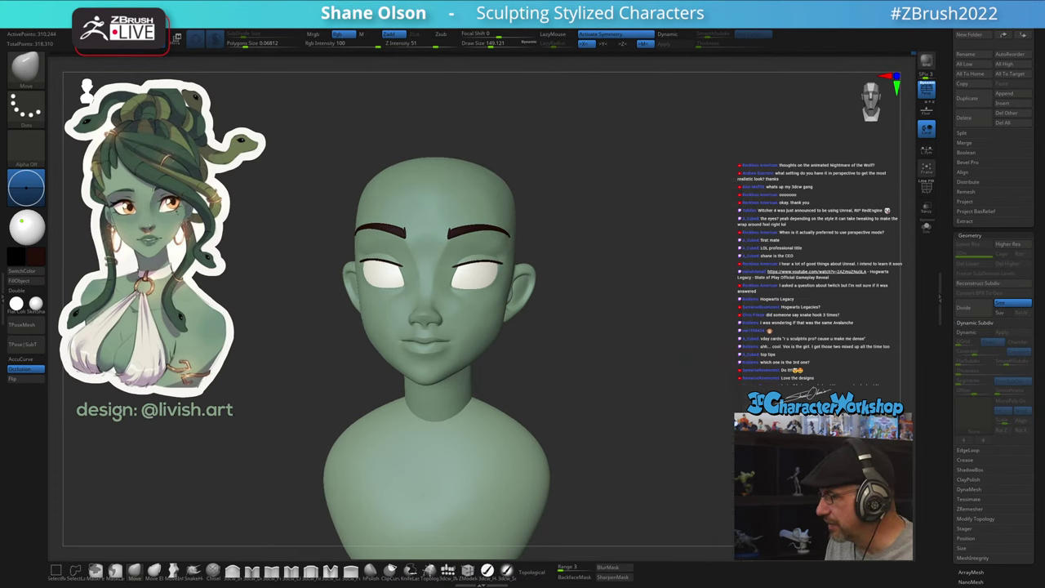
left_click_drag(753, 341, 707, 328)
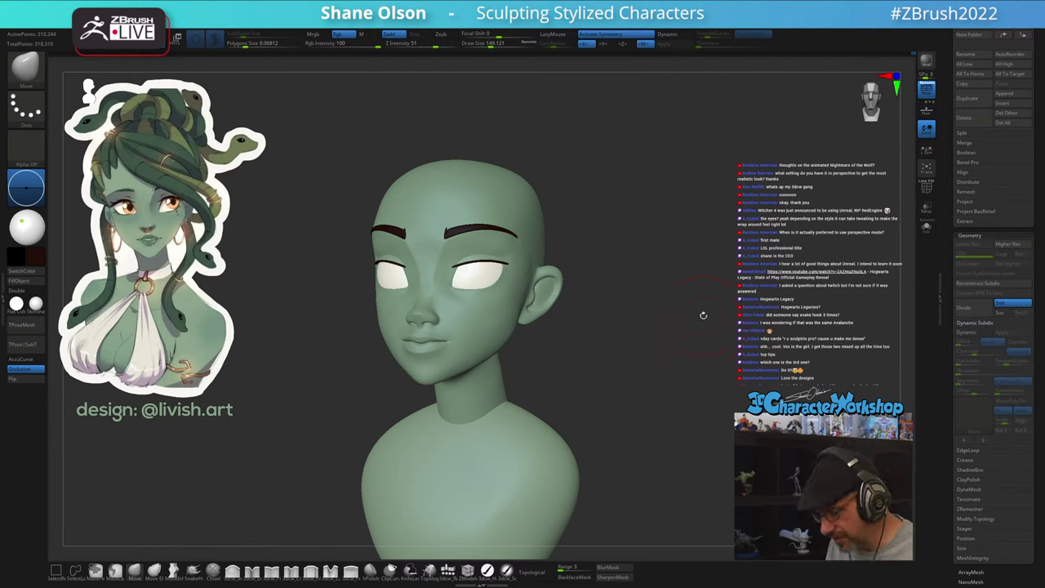
left_click_drag(703, 316, 703, 318)
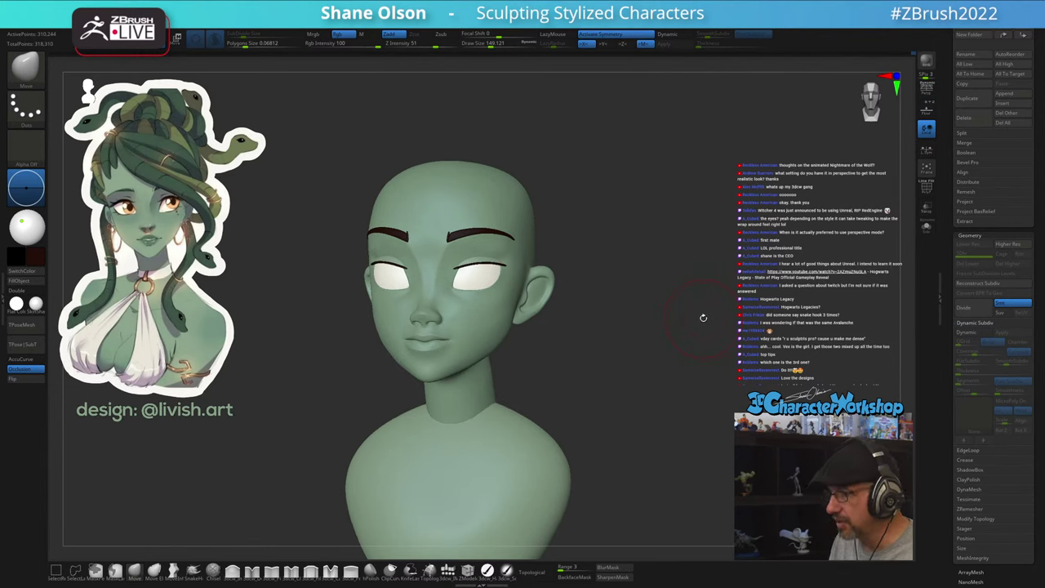
key("p")
key("p")
key("p")
key("p")
key("p")
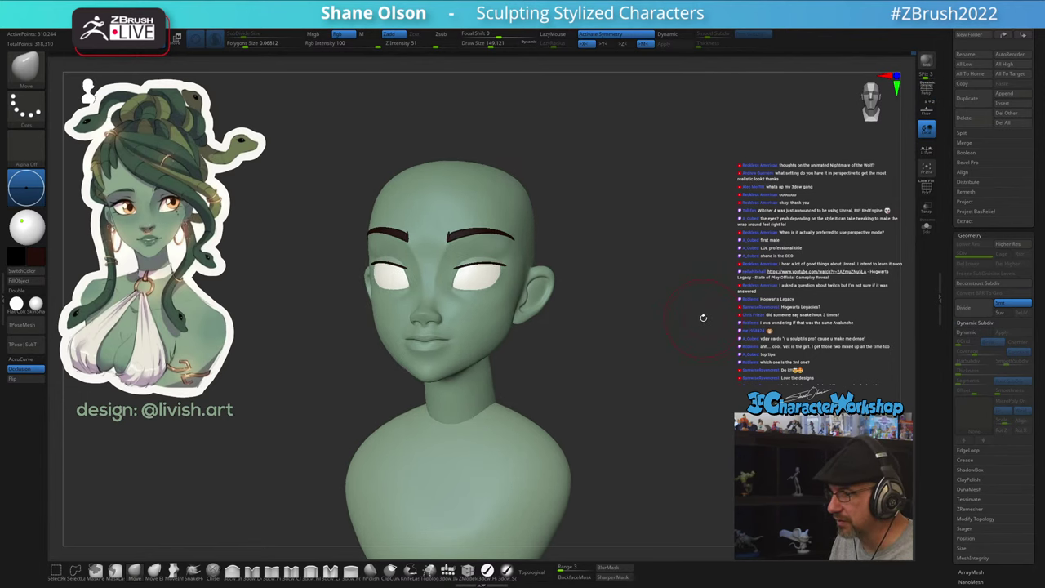
mouse_move(670, 345)
left_mouse_down()
mouse_move(661, 344)
mouse_move(685, 341)
mouse_move(652, 345)
mouse_move(668, 345)
left_mouse_up()
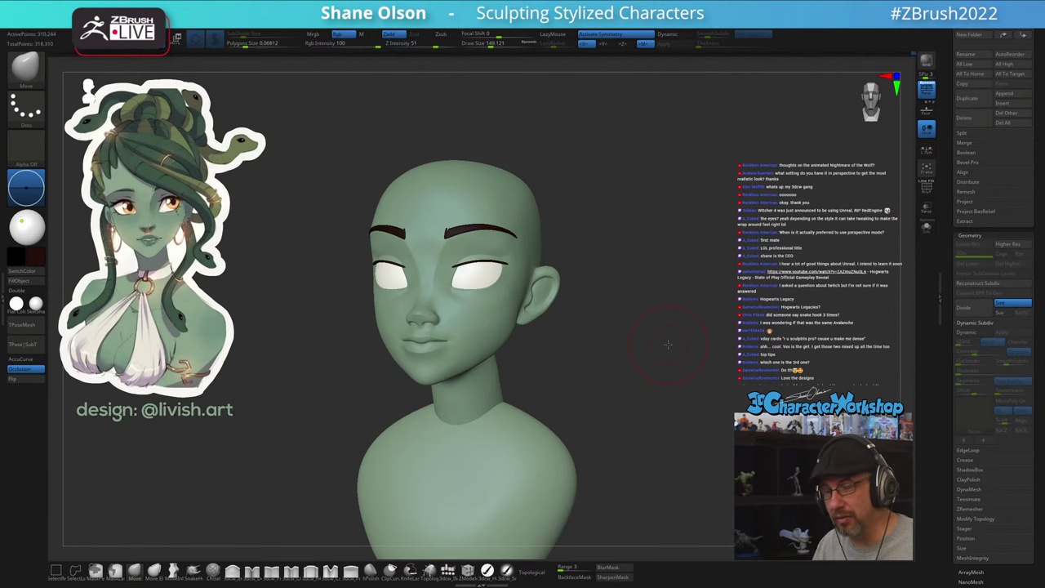
Set the draw size to about 167 and check the face in close-up profile and from the front
left_click_drag(608, 380, 578, 380)
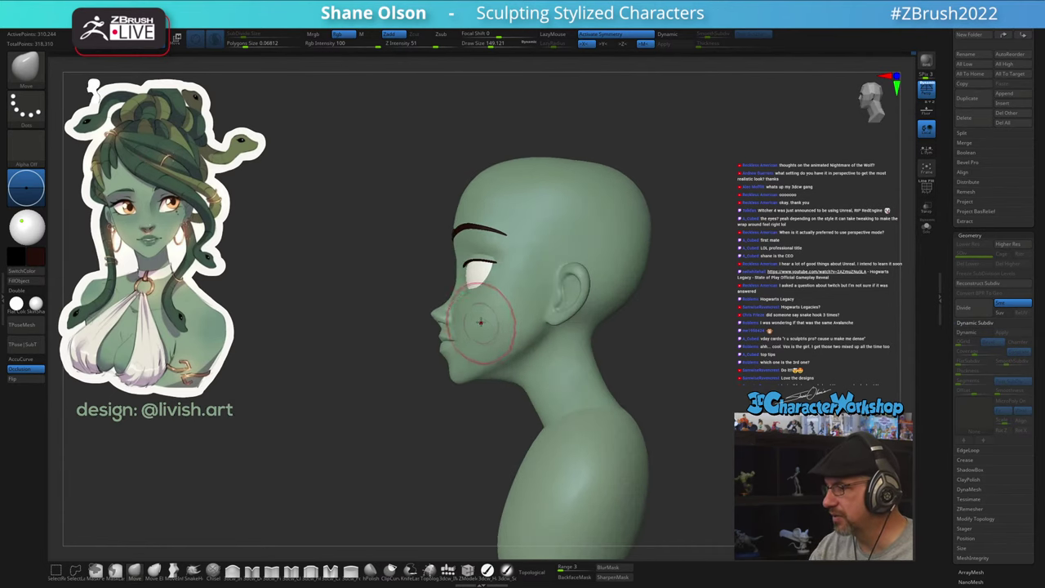
right_click_drag(481, 322, 478, 365, "ctrl")
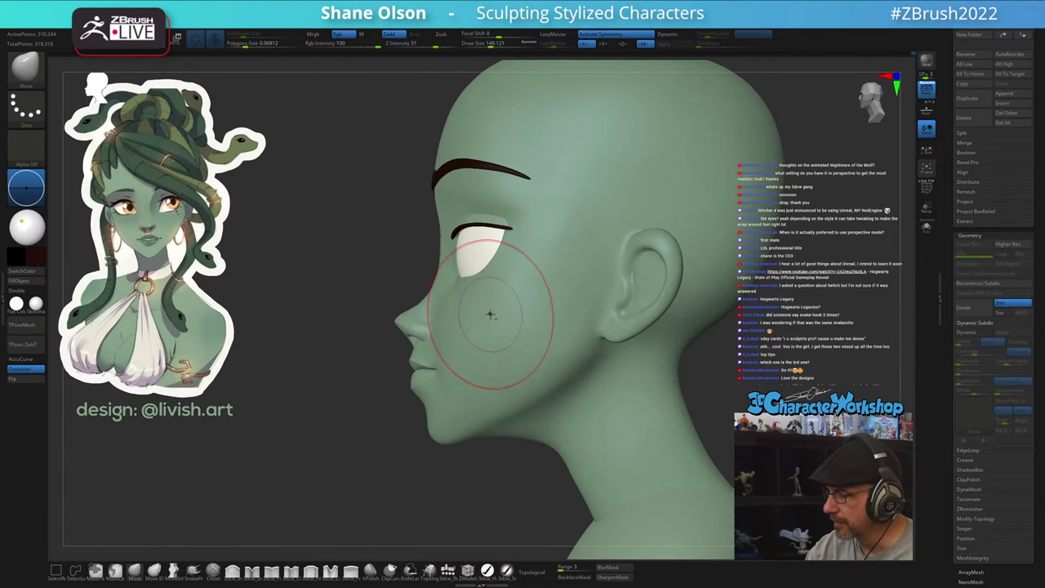
right_click_drag(493, 308, 493, 320, "ctrl")
key("s")
left_click_drag(487, 277, 490, 277)
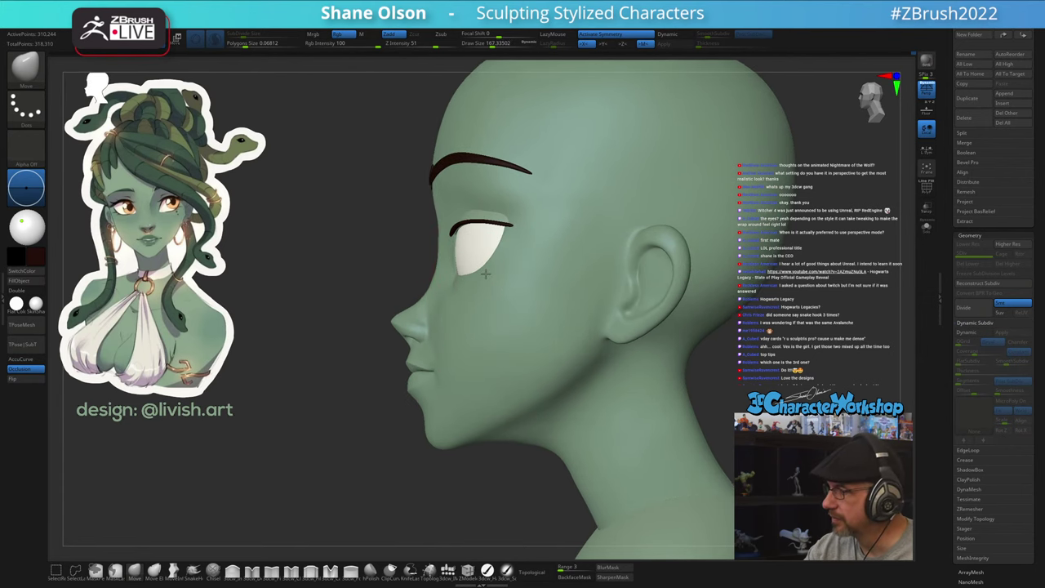
right_click_drag(495, 274, 567, 276, "shift")
mouse_move(520, 319)
right_mouse_down("ctrl")
mouse_move(511, 291)
mouse_move(511, 300)
right_mouse_up("ctrl")
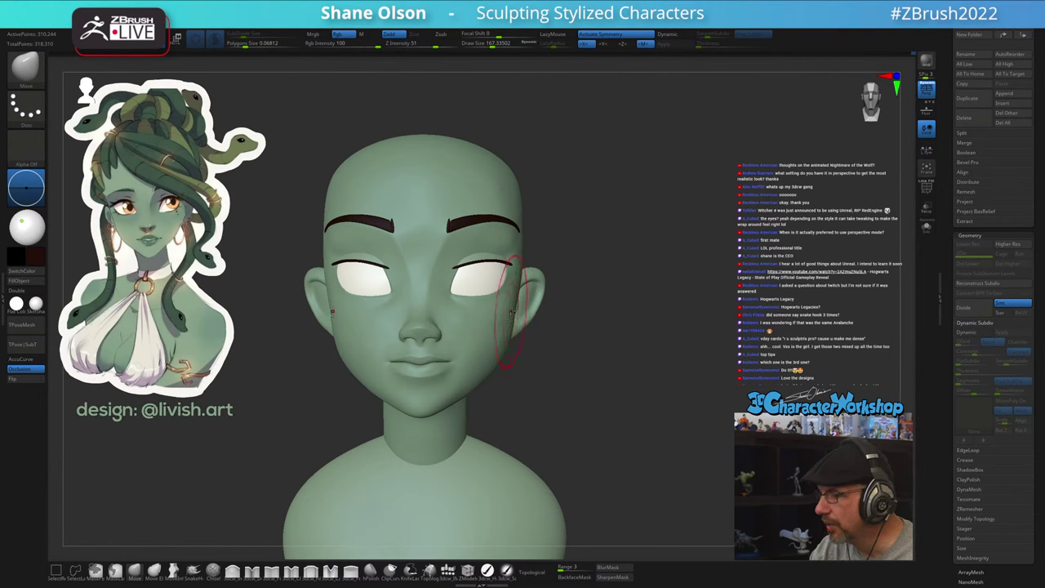
Reduce the draw size to about 140 and check the nose, mouth and cheeks from both three-quarter angles
mouse_move(520, 414)
right_mouse_down()
mouse_move(491, 418)
mouse_move(500, 417)
right_mouse_up()
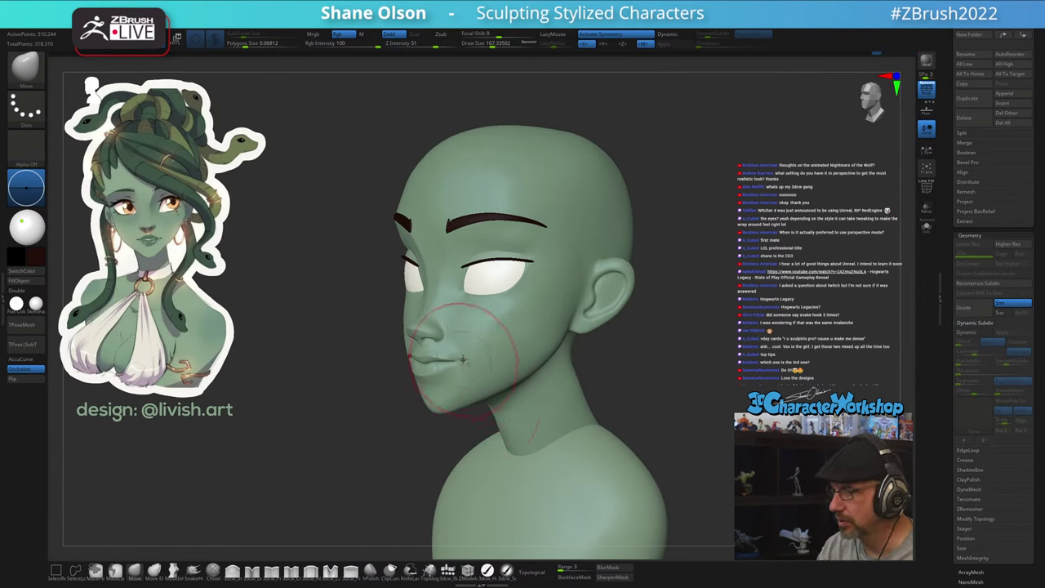
right_click_drag(479, 338, 553, 369, "alt")
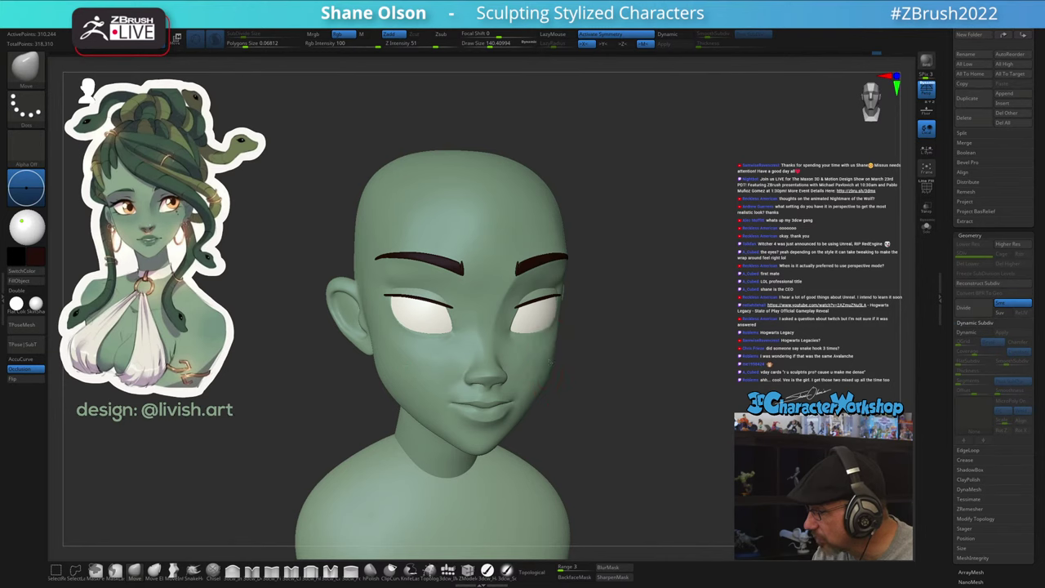
mouse_move(560, 357)
right_mouse_down()
mouse_move(555, 367)
mouse_move(595, 371)
mouse_move(585, 361)
right_mouse_up()
mouse_move(462, 385)
right_mouse_down()
mouse_move(454, 394)
mouse_move(457, 364)
right_mouse_up()
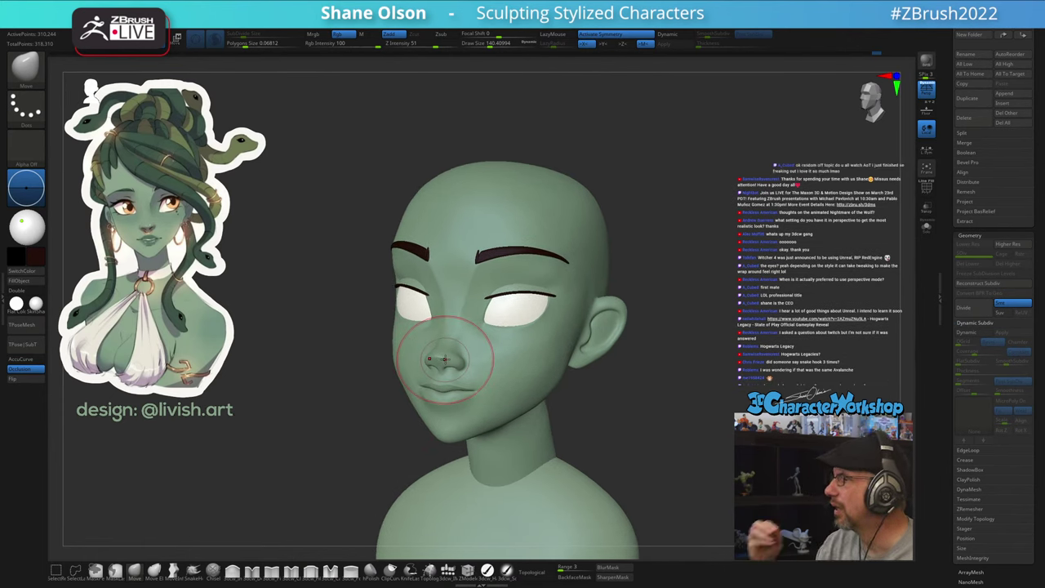
right_click_drag(661, 408, 649, 375, "alt")
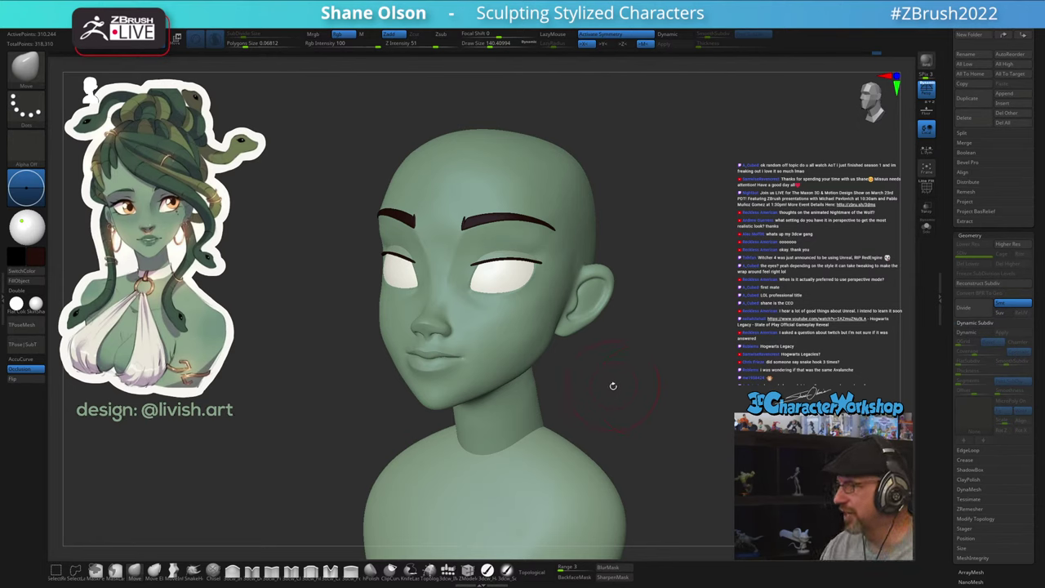
Increase the draw size to about 245 and refine the mouth and chin area in profile, checking it from the front
mouse_move(613, 386)
left_mouse_down()
mouse_move(650, 384)
mouse_move(541, 400)
mouse_move(482, 426)
left_mouse_up()
key("s")
left_click_drag(455, 392, 461, 392)
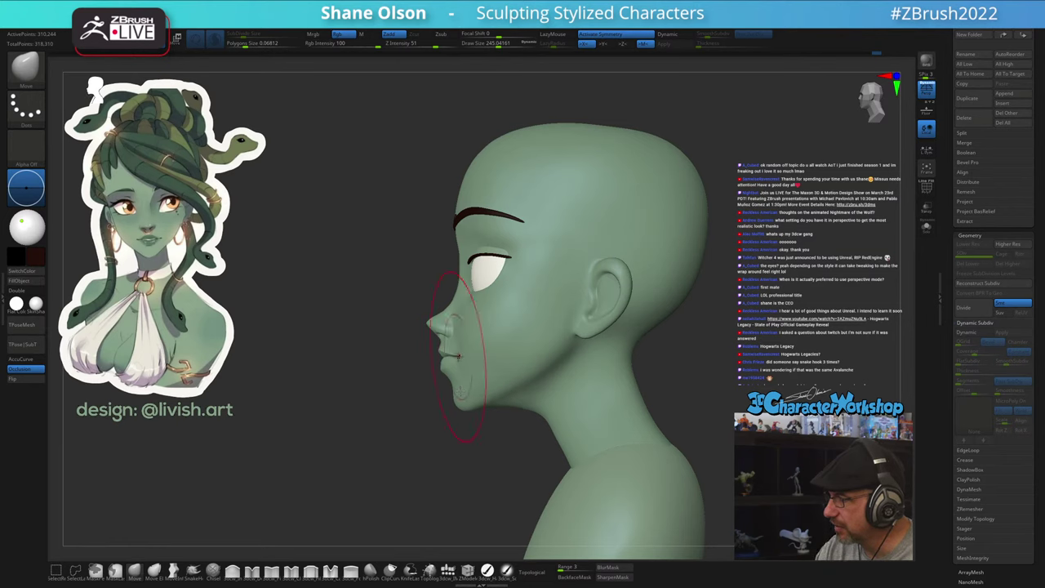
left_click_drag(443, 459, 606, 355)
Turn perspective off, set the draw size to about 268 and refine the neck in profile
key("s")
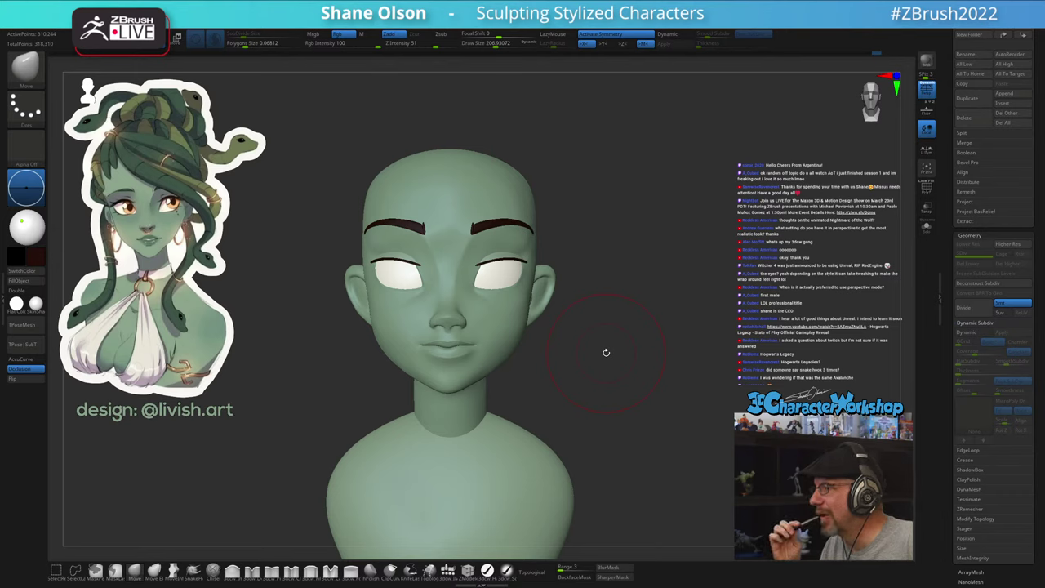
left_click_drag(591, 377, 542, 382)
mouse_move(691, 343)
left_mouse_down("alt")
mouse_move(651, 324)
mouse_move(675, 354)
mouse_move(622, 300)
mouse_move(736, 309)
mouse_move(639, 362)
mouse_move(643, 351)
mouse_move(609, 349)
left_mouse_up("alt")
key("s")
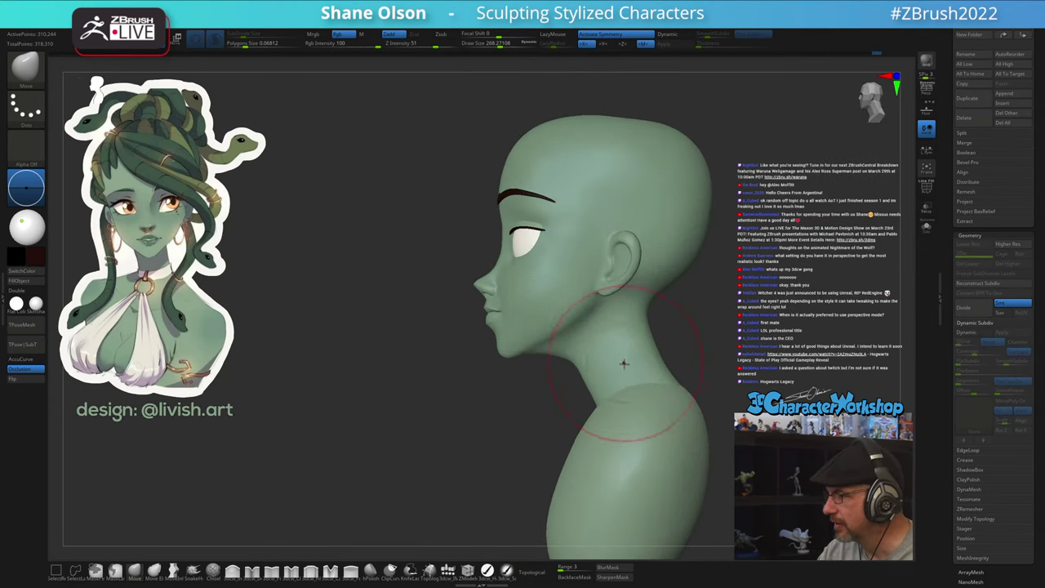
left_click_drag(521, 411, 469, 432)
left_click_drag(672, 306, 650, 319, "alt")
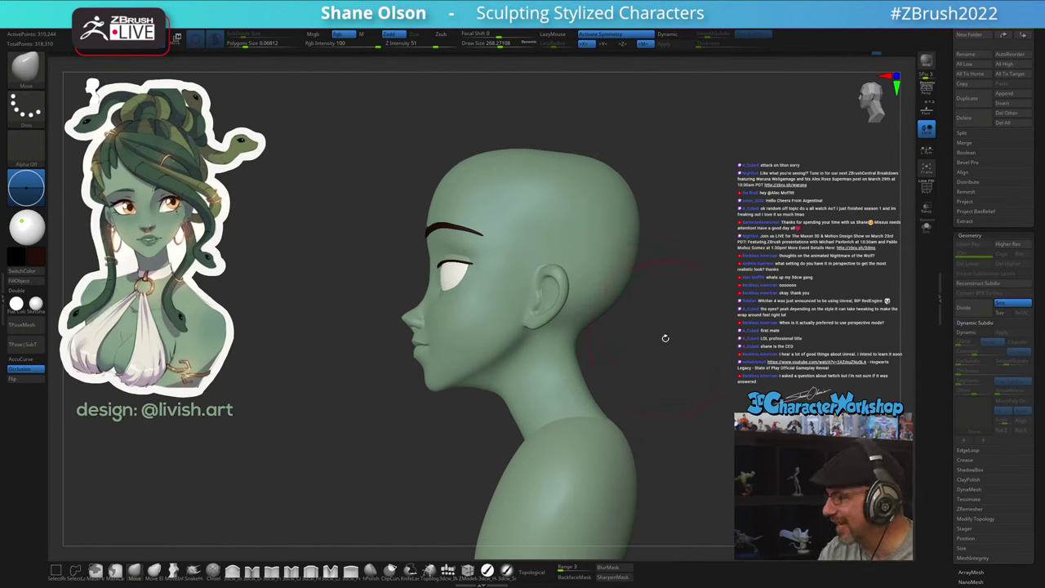
Set the draw size to about 324 and reshape the rear crown of the skull in profile and its upper sides from the front
key("s")
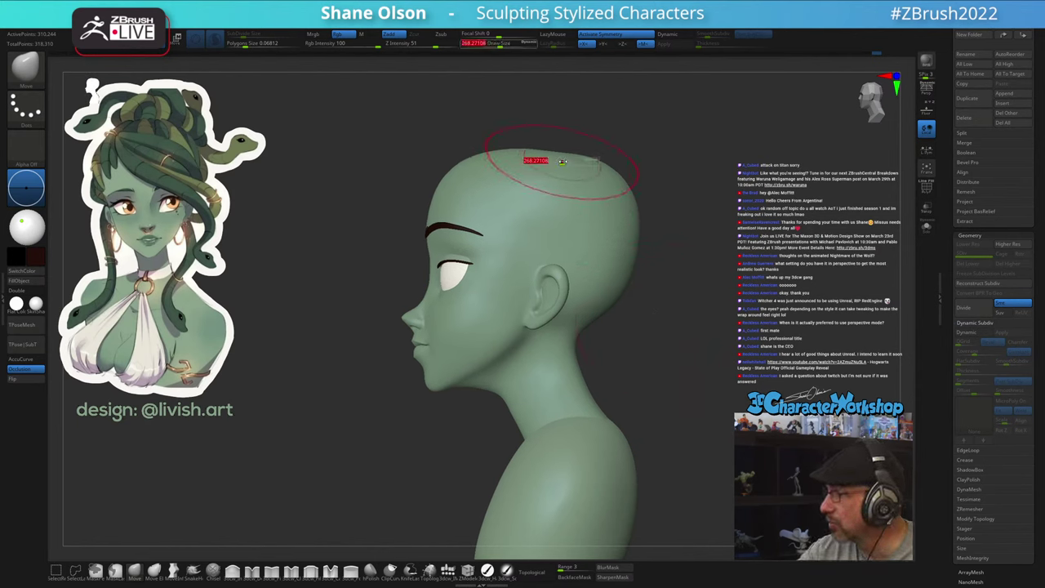
left_click_drag(534, 160, 540, 161)
left_click_drag(614, 165, 570, 155)
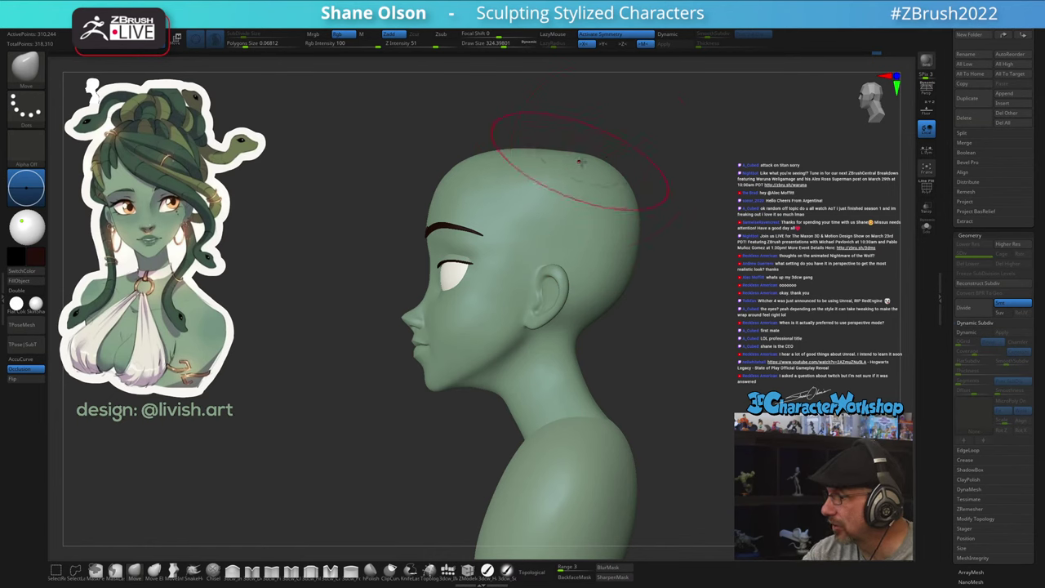
left_click_drag(630, 194, 633, 196)
left_click_drag(663, 251, 760, 282, "shift")
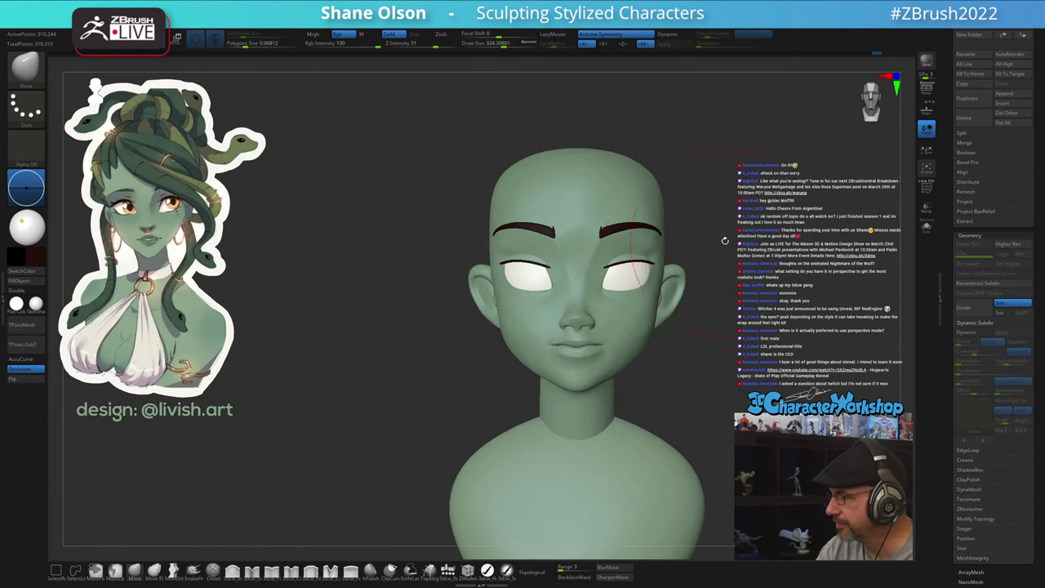
left_click_drag(712, 222, 643, 237, "alt")
mouse_move(590, 196)
left_mouse_down()
mouse_move(617, 178)
mouse_move(623, 191)
left_mouse_up()
Reduce the draw size to about 158, then refine and smooth the jawline from high and three-quarter angles
mouse_move(720, 284)
left_mouse_down()
mouse_move(701, 373)
mouse_move(665, 395)
mouse_move(637, 391)
mouse_move(637, 357)
left_mouse_up()
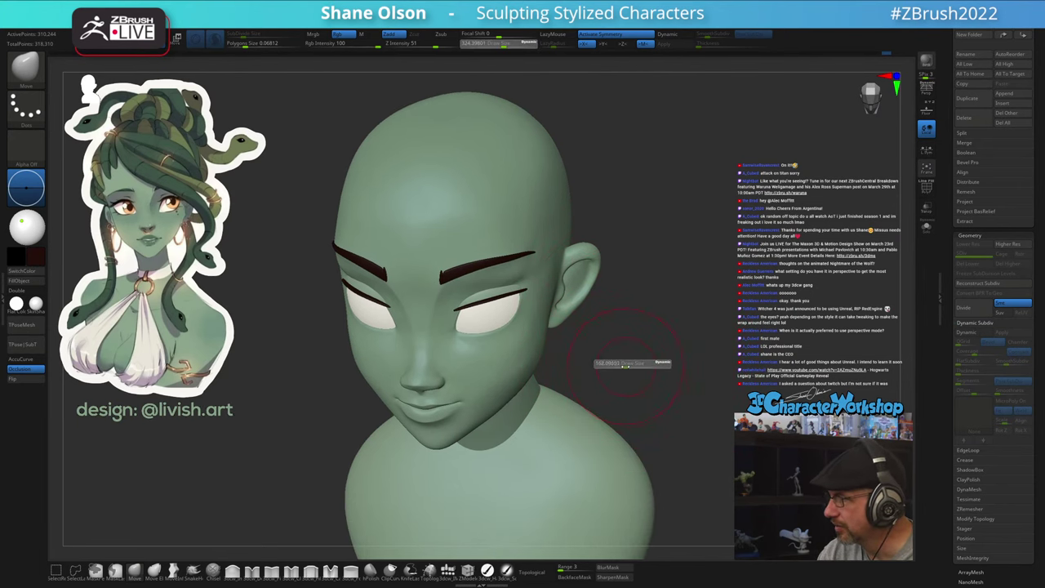
left_click_drag(479, 433, 471, 428)
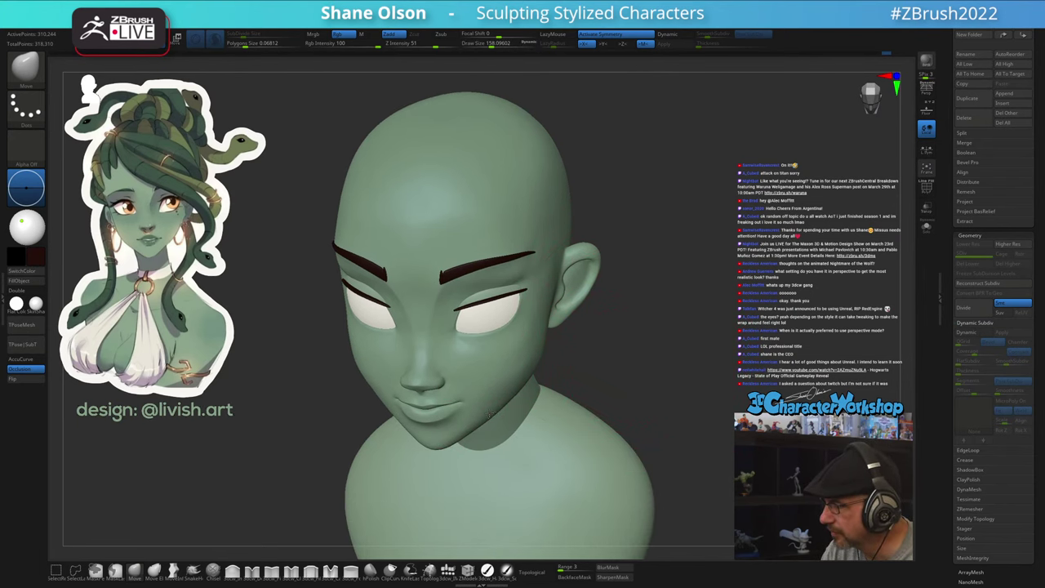
left_click_drag(626, 343, 623, 331)
left_click_drag(607, 382, 562, 381)
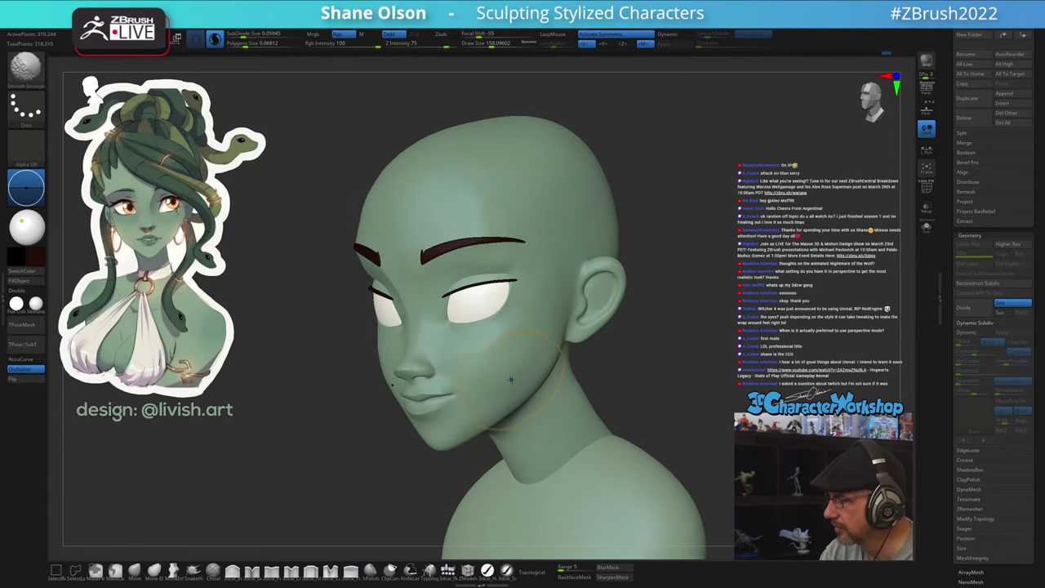
right_click_drag(527, 367, 555, 359)
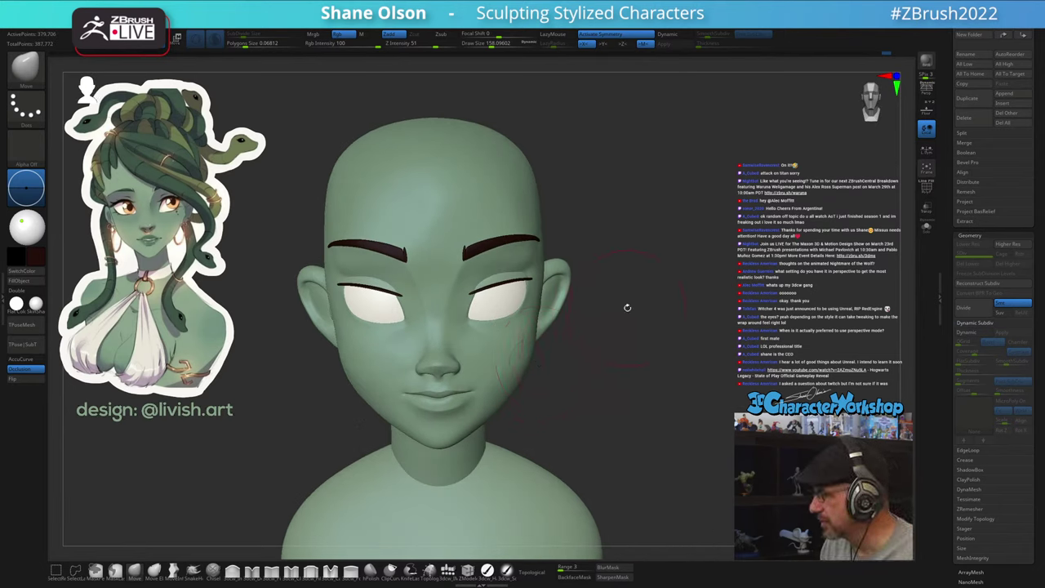
Bring the subtool list into view and examine the head's proportions from the front, side and three-quarter angles
left_click_drag(947, 132, 943, 231)
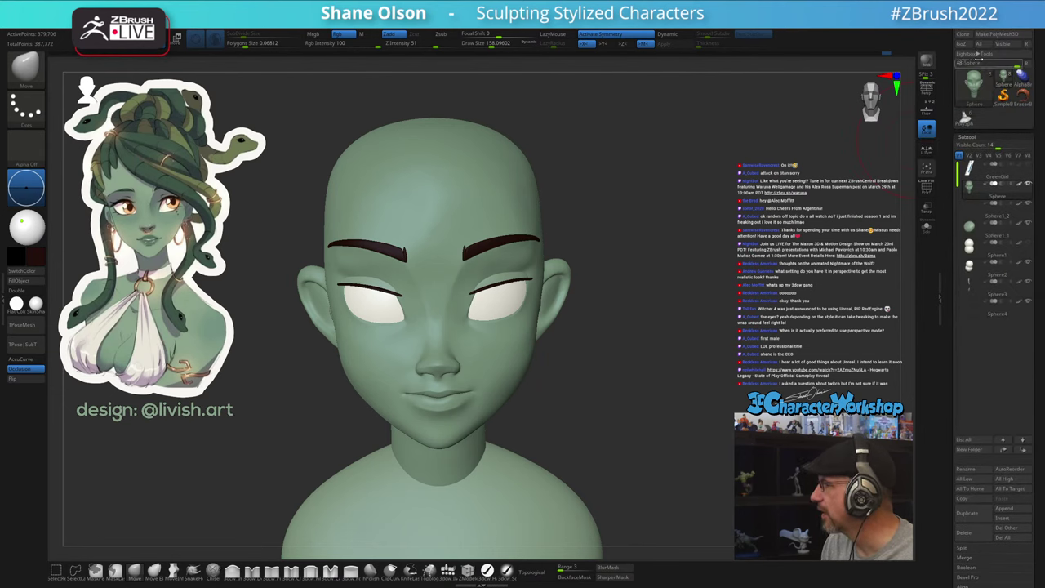
left_click_drag(950, 106, 950, 132)
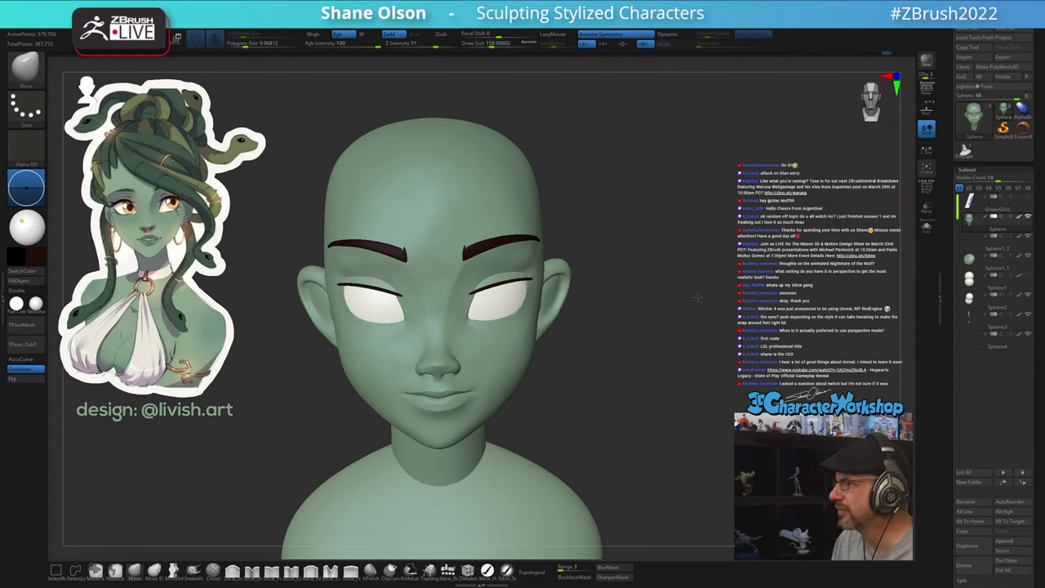
left_click_drag(698, 298, 697, 279)
left_click_drag(696, 317, 688, 299, "alt")
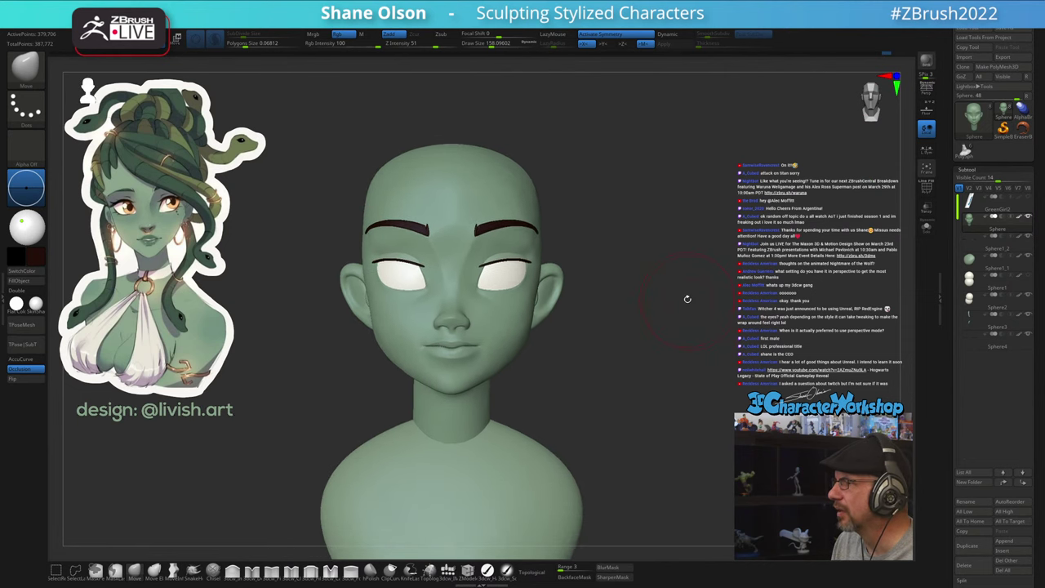
left_click_drag(631, 404, 588, 345)
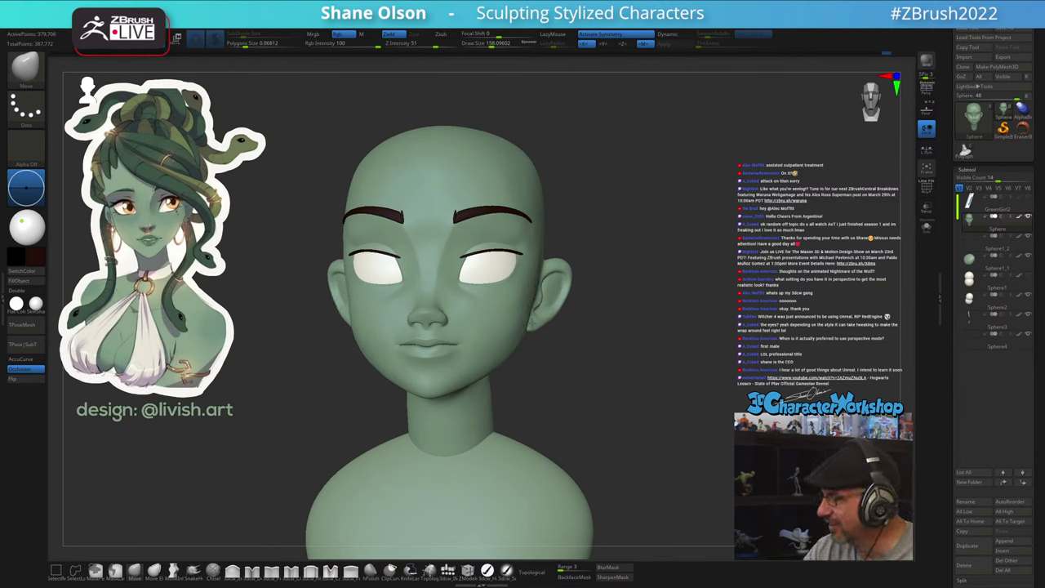
left_click_drag(603, 354, 583, 368)
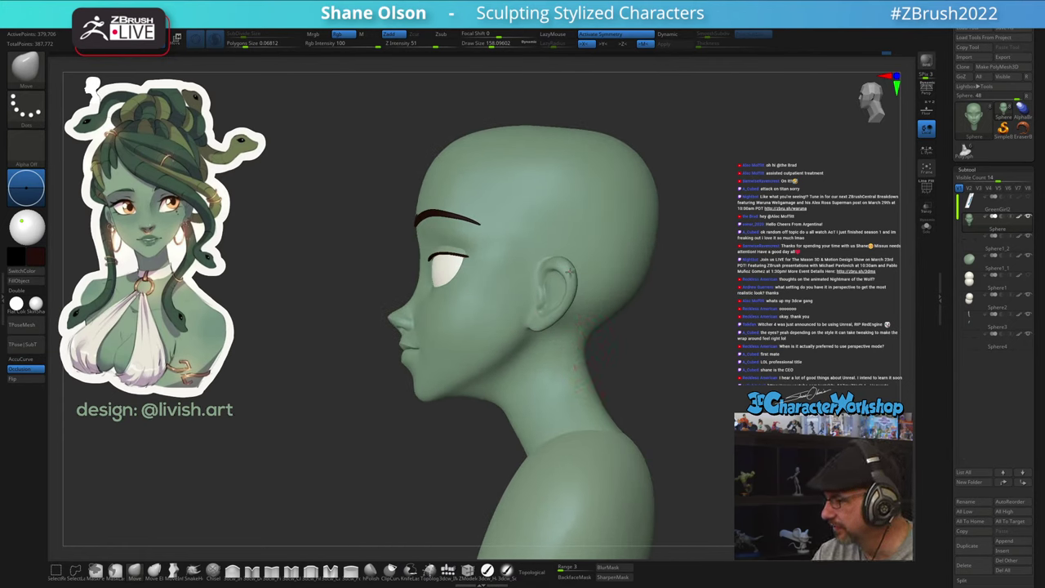
mouse_move(636, 367)
left_mouse_down()
mouse_move(686, 370)
mouse_move(663, 358)
mouse_move(634, 381)
left_mouse_up()
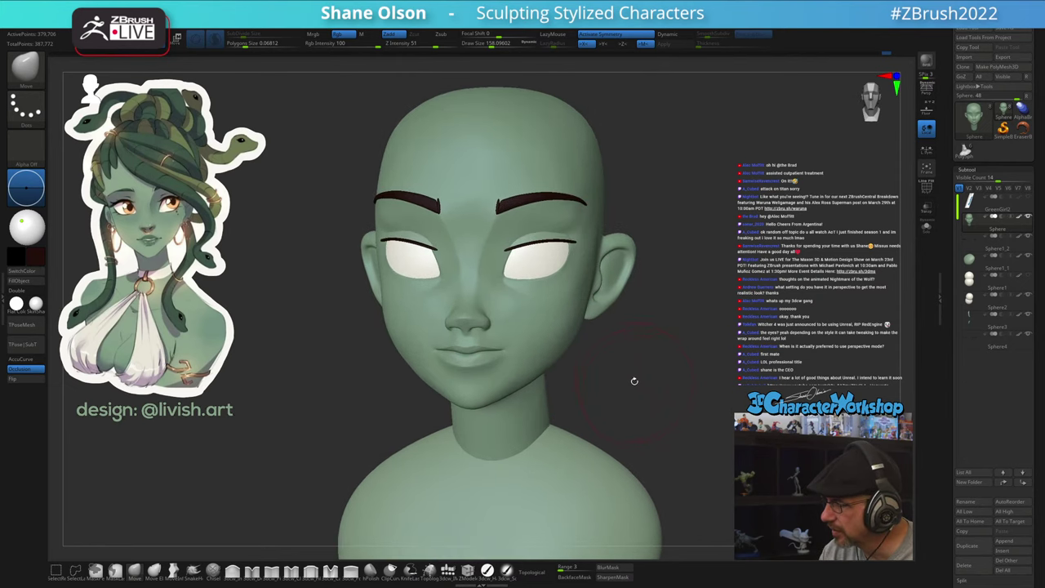
Reduce the draw size to about 132 and refine the cheek and jaw contour, checking it from the front
key("s")
left_click_drag(406, 385, 404, 383)
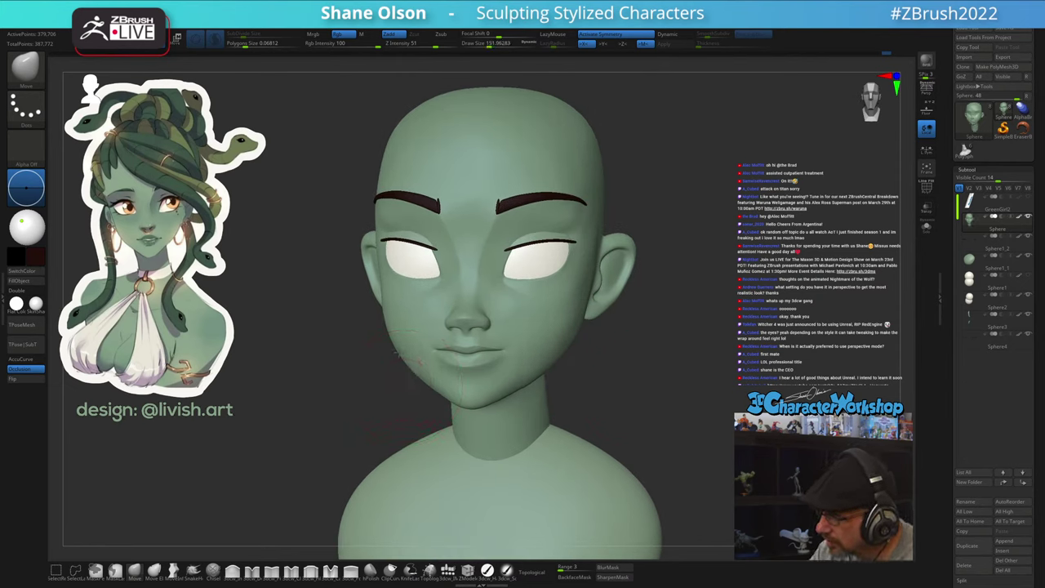
mouse_move(401, 433)
left_mouse_down()
mouse_move(446, 432)
mouse_move(409, 432)
left_mouse_up()
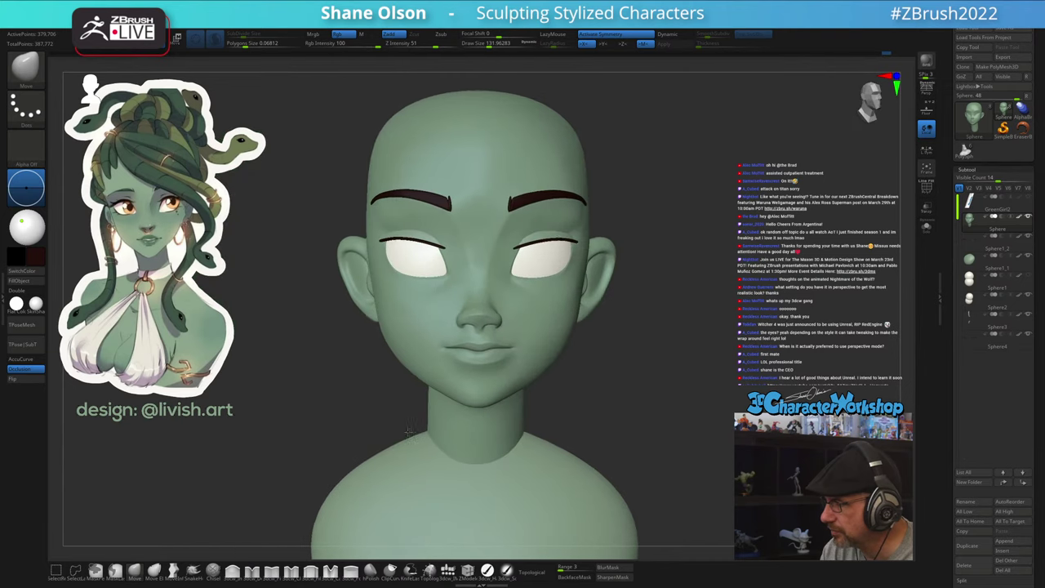
left_click_drag(641, 383, 618, 430)
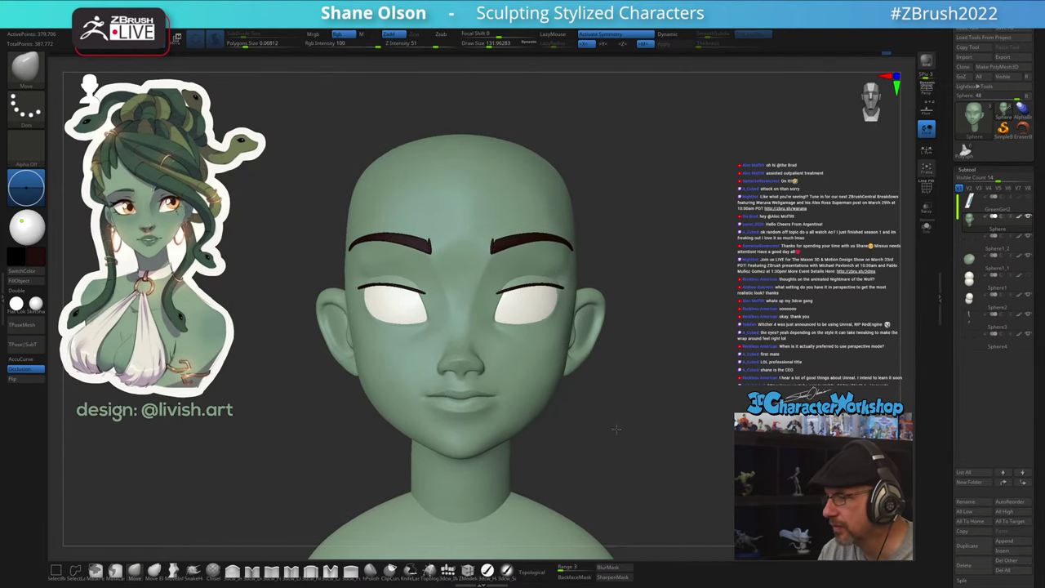
Select the eyeballs subtool and apply its dynamic subdivision as real geometry
left_click(532, 310, "alt")
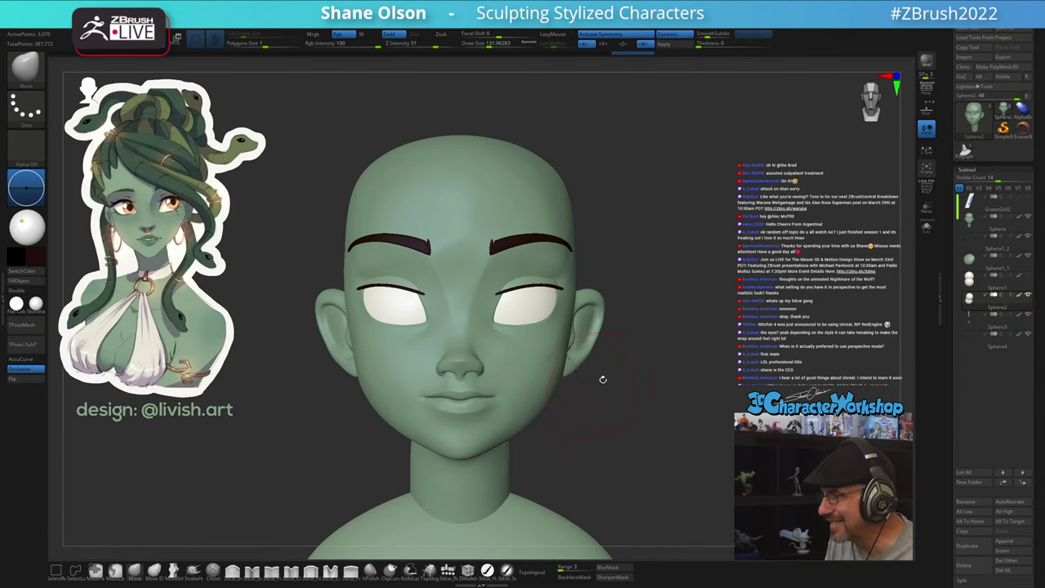
left_click(669, 46)
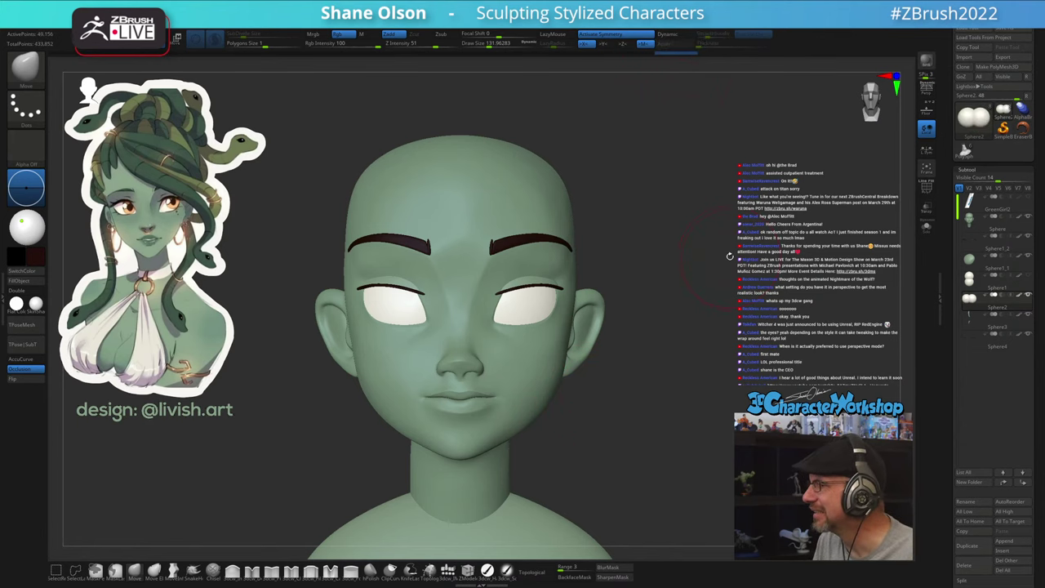
Subdivide the eyeballs by one level and display their polygroup wireframe to check the mesh density
left_click_drag(730, 258, 709, 249, "alt")
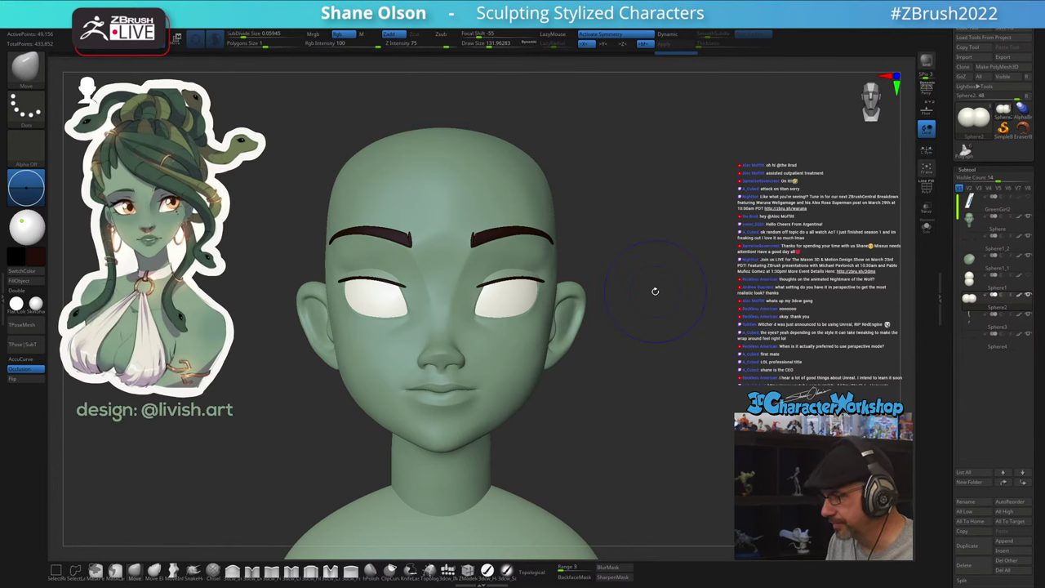
key("ctrl+d")
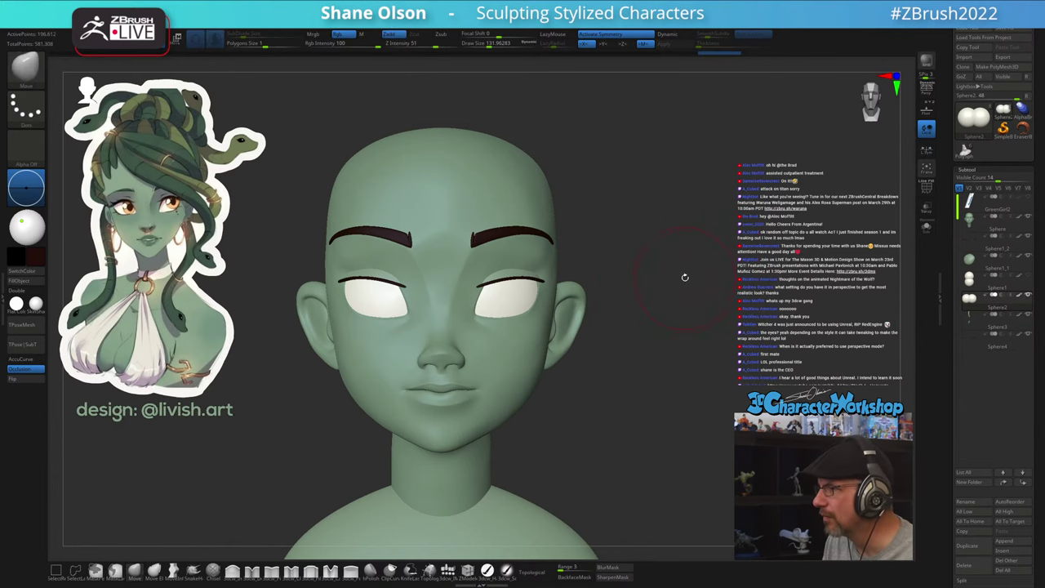
key("shift+f")
mouse_move(683, 306)
left_mouse_down("alt")
mouse_move(685, 337)
mouse_move(706, 325)
left_mouse_up("alt")
Select the head subtool, hide the wireframe and adjust the face around the cheeks with a draw size of about 124
key("s")
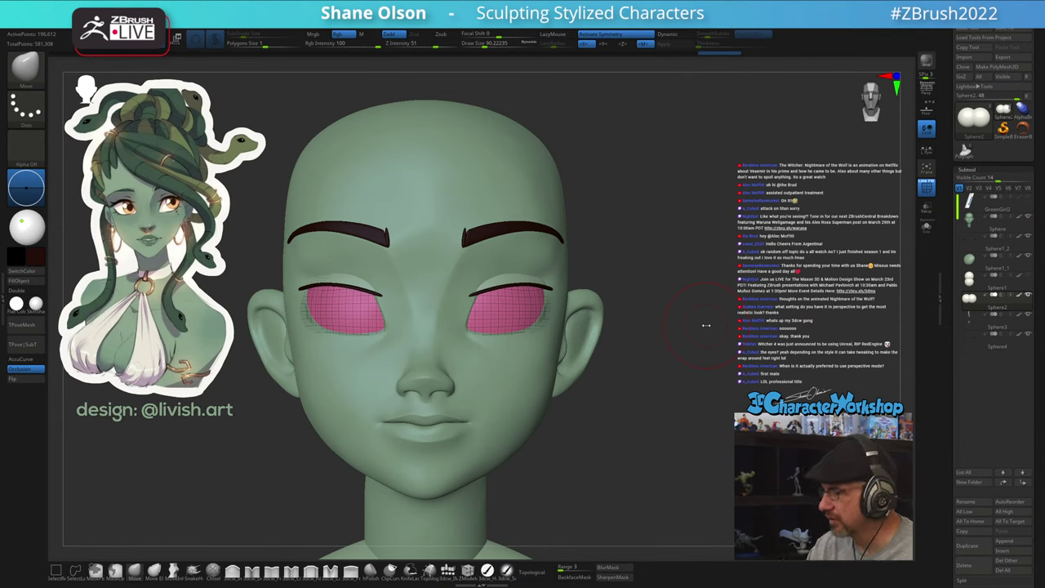
left_click_drag(571, 417, 575, 396)
key("shift+f")
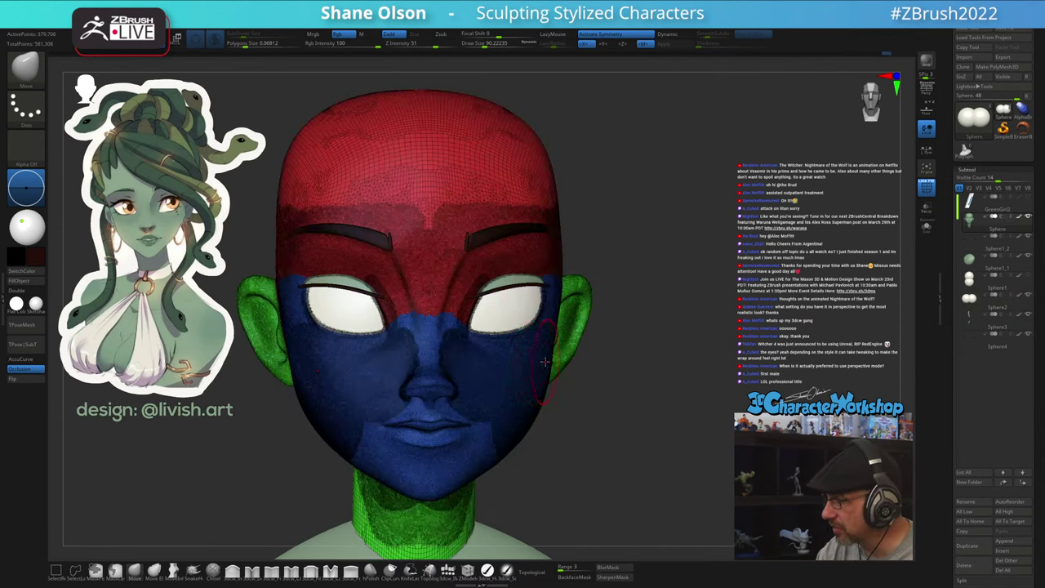
key("shift+f")
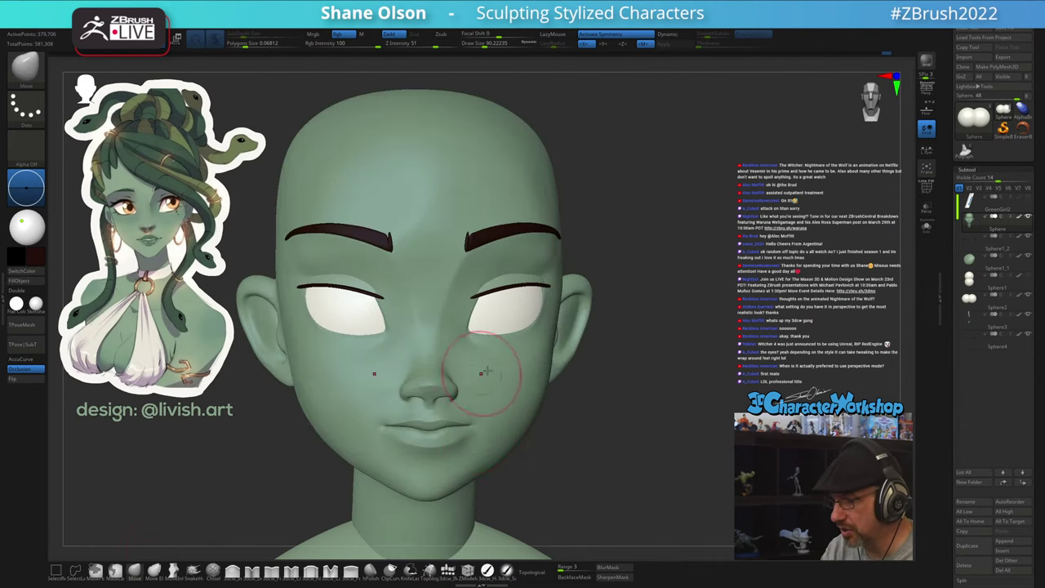
key("s")
left_click_drag(516, 343, 547, 325)
mouse_move(630, 415)
left_mouse_down()
mouse_move(547, 416)
mouse_move(594, 410)
mouse_move(588, 451)
mouse_move(510, 358)
mouse_move(590, 415)
left_mouse_up()
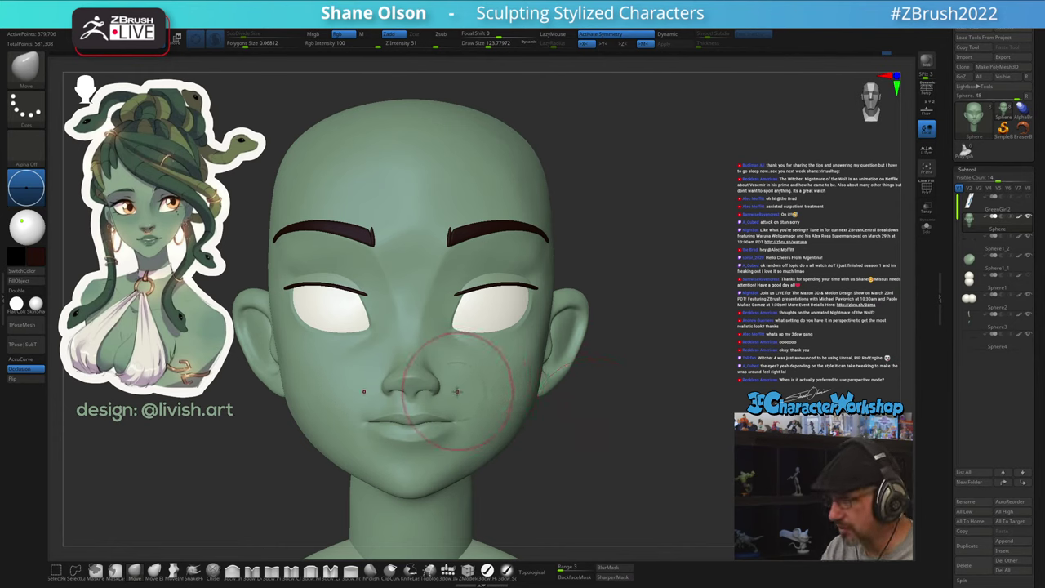
Reshape the mouth corners from three-quarter and front angles, reducing the draw size to about 108 and down to about 71
mouse_move(449, 395)
right_mouse_down()
mouse_move(459, 416)
mouse_move(470, 418)
mouse_move(450, 384)
mouse_move(495, 418)
mouse_move(517, 381)
right_mouse_up()
key("s")
left_click_drag(479, 413, 474, 413)
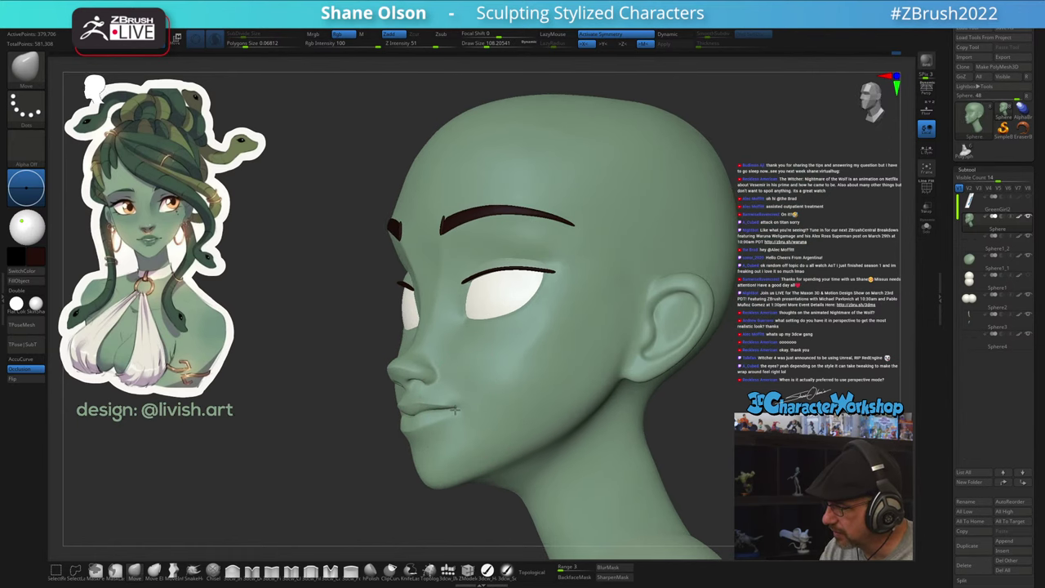
mouse_move(457, 402)
right_mouse_down()
mouse_move(511, 381)
mouse_move(503, 389)
right_mouse_up()
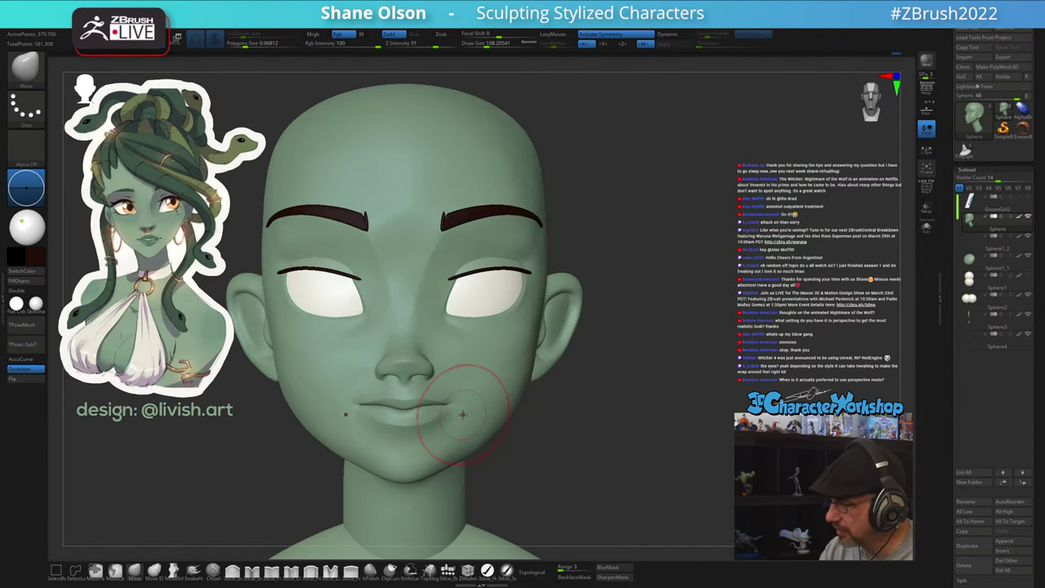
key("s")
left_click_drag(478, 414, 462, 406)
right_click_drag(463, 406, 454, 427)
key("s")
left_click_drag(454, 425, 450, 423)
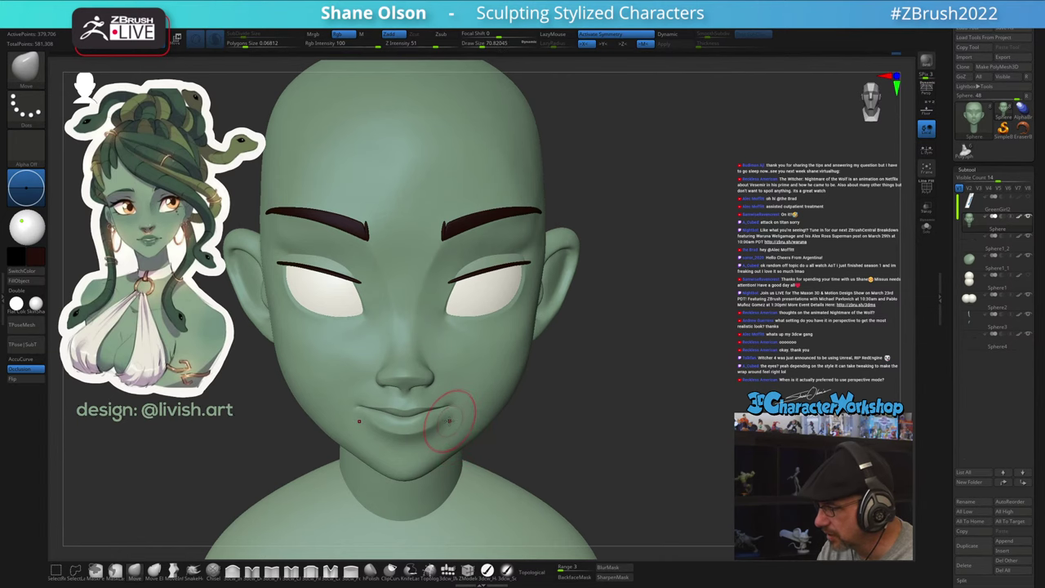
Refine the area around the upper lip from three-quarter and side angles with draw sizes of about 83 and 97
mouse_move(459, 407)
right_mouse_down()
mouse_move(463, 382)
mouse_move(447, 370)
mouse_move(448, 393)
mouse_move(430, 397)
right_mouse_up()
key("s")
left_click_drag(423, 397, 425, 397)
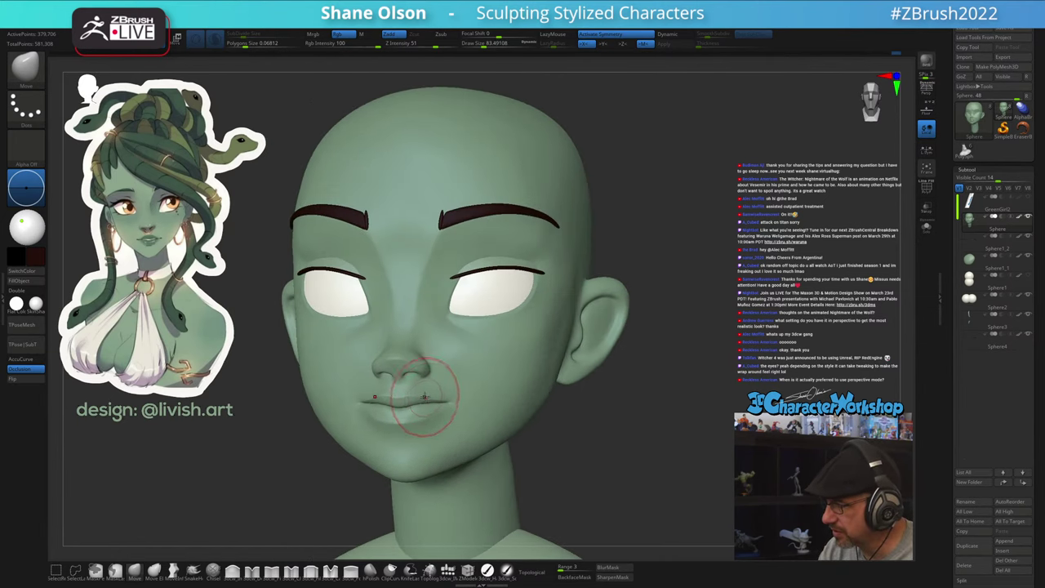
mouse_move(464, 367)
right_mouse_down()
mouse_move(514, 365)
mouse_move(456, 367)
mouse_move(441, 392)
right_mouse_up()
key("s")
left_click_drag(431, 385, 434, 384)
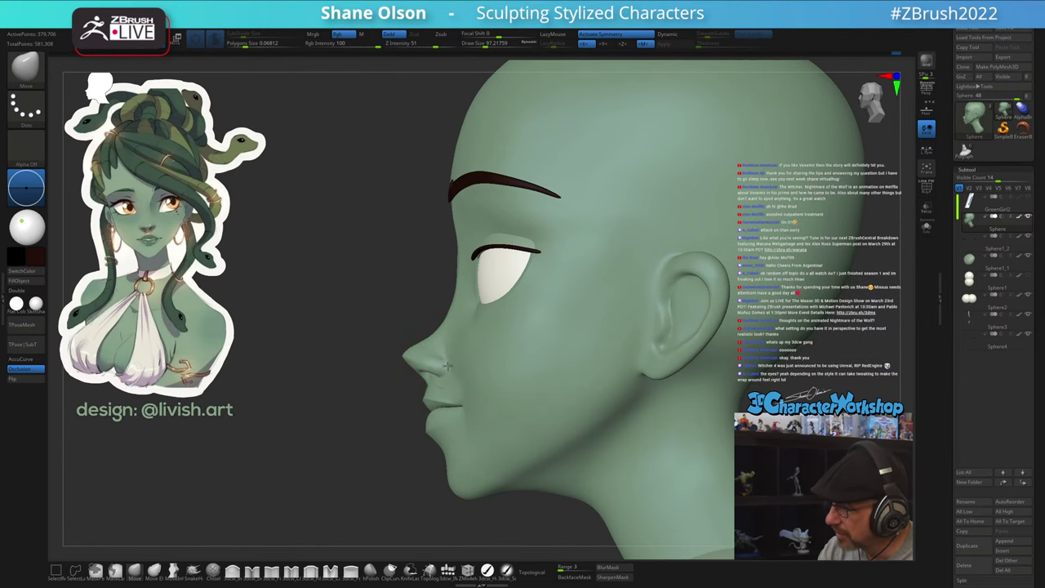
Reduce the draw size to about 44, refine the nose in profile and smooth its side
right_click_drag(457, 352, 450, 361, "ctrl")
key("s")
left_click_drag(462, 363, 443, 362)
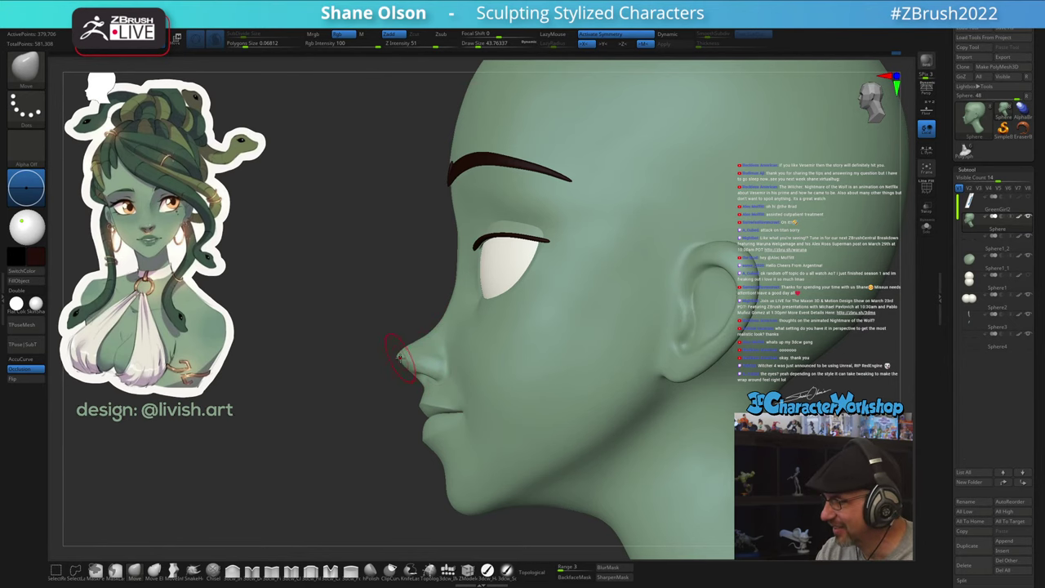
right_click_drag(420, 341, 419, 343)
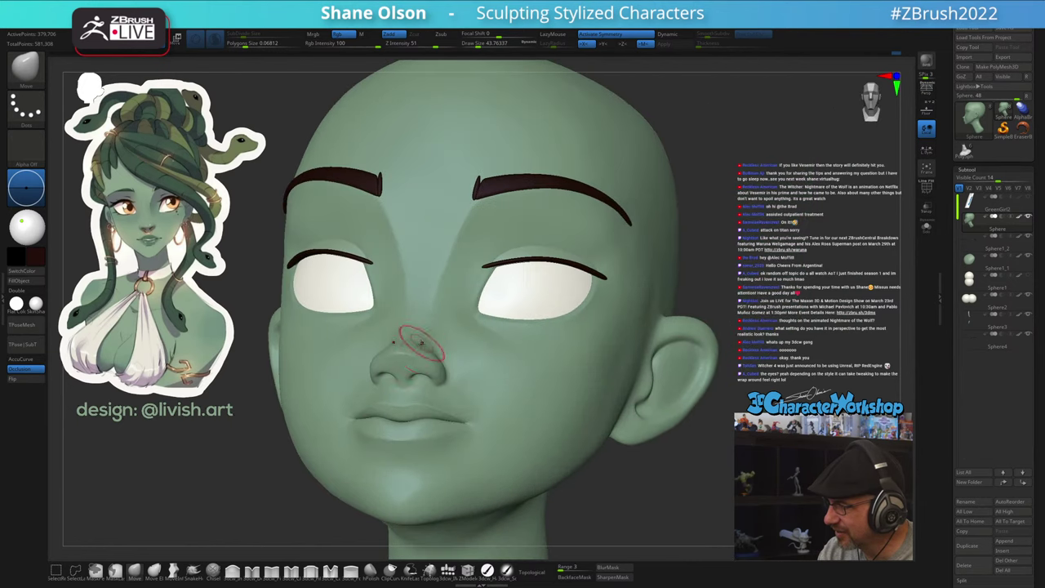
left_click_drag(437, 337, 441, 340, "shift")
mouse_move(447, 340)
right_mouse_down()
mouse_move(483, 328)
mouse_move(490, 394)
mouse_move(519, 357)
right_mouse_up()
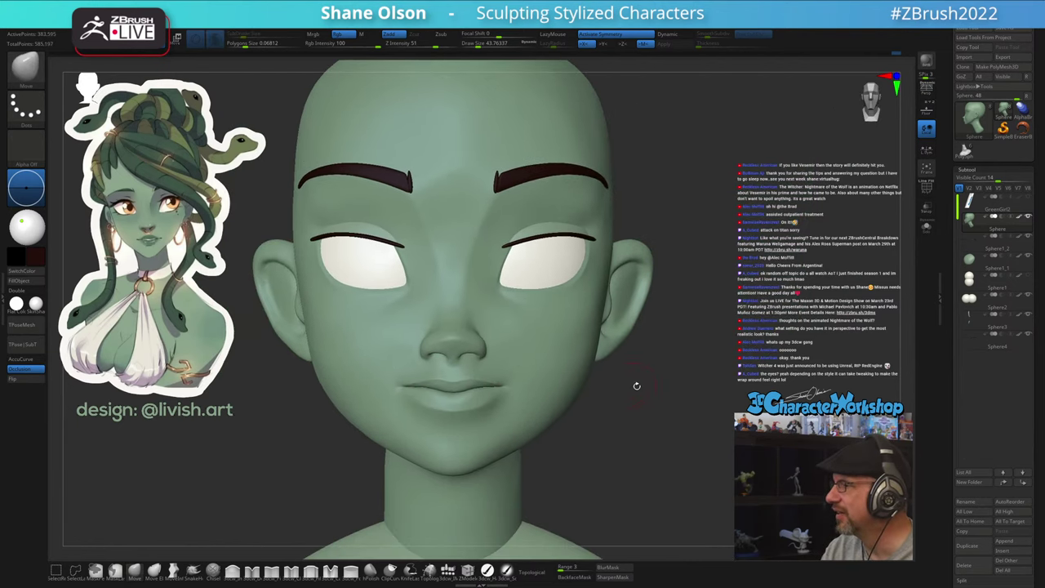
Raise the draw size to about 94 and refine the lower cheek beside the chin, checking front and three-quarter angles
right_click_drag(673, 397, 643, 411)
right_click_drag(711, 363, 728, 364)
key("s")
left_click_drag(515, 411, 523, 410)
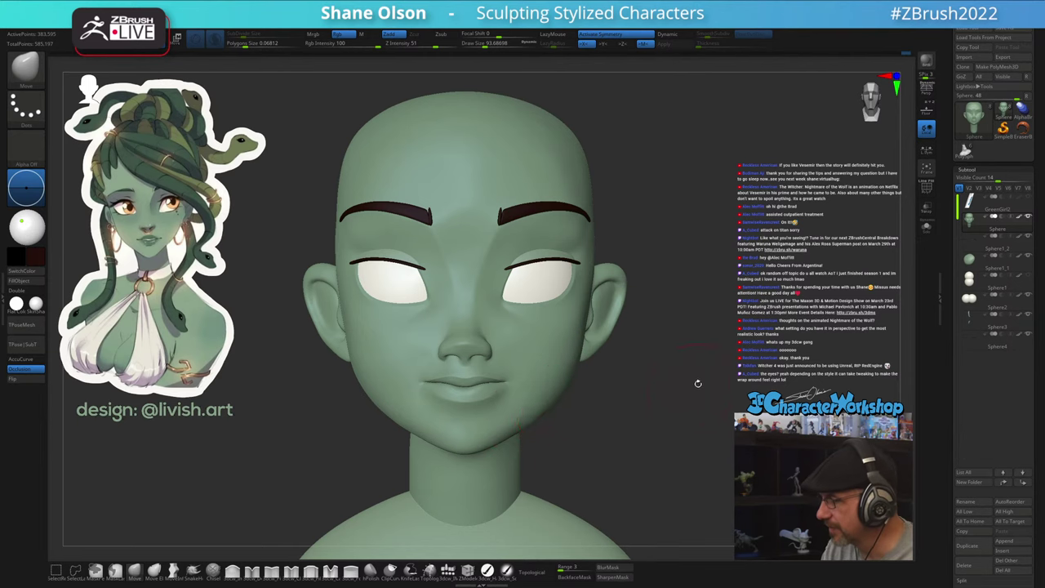
right_click_drag(695, 381, 690, 393)
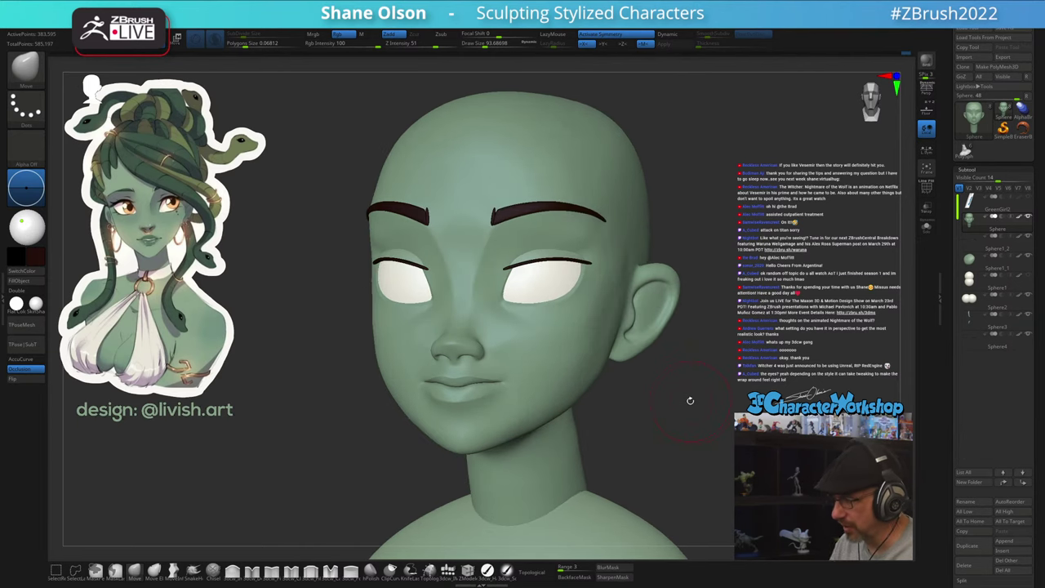
Select the eyeballs subtool, check its wireframe from the front and choose the hard-edged freehand paint brush
left_click(544, 289, "alt")
key("shift+f")
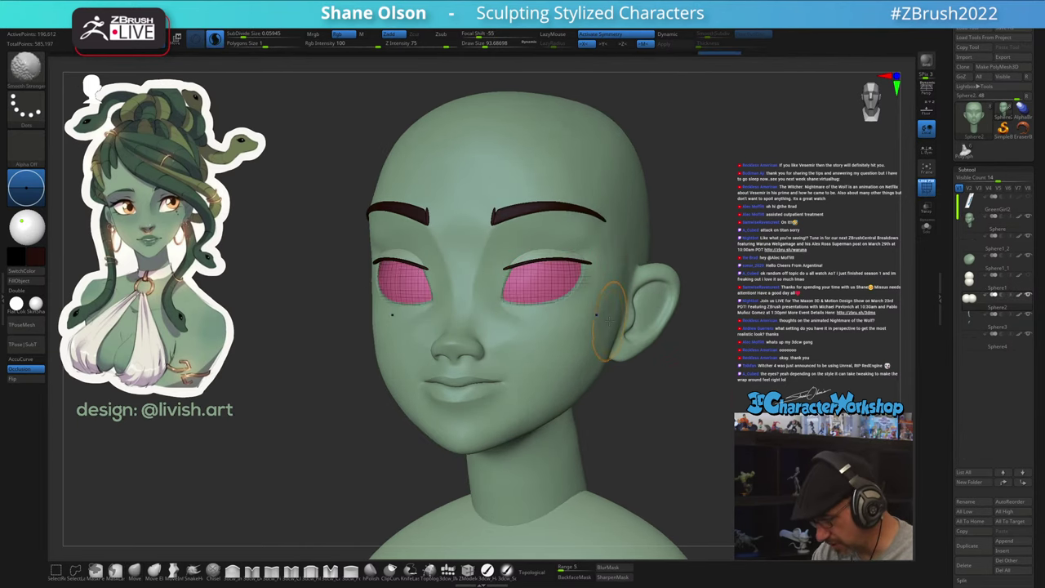
left_click_drag(635, 386, 631, 388, "shift")
left_click(489, 570)
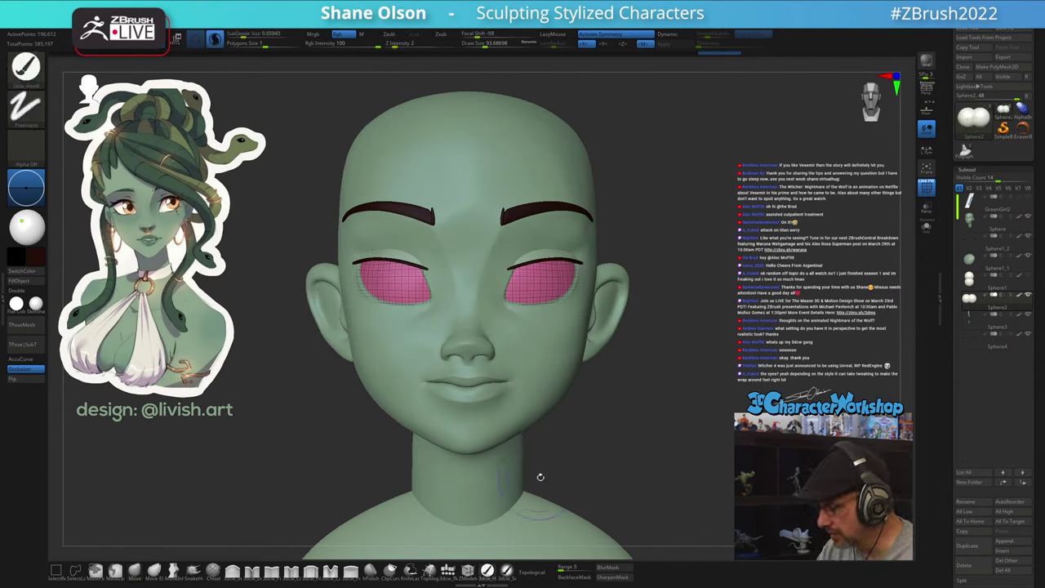
key("shift+f")
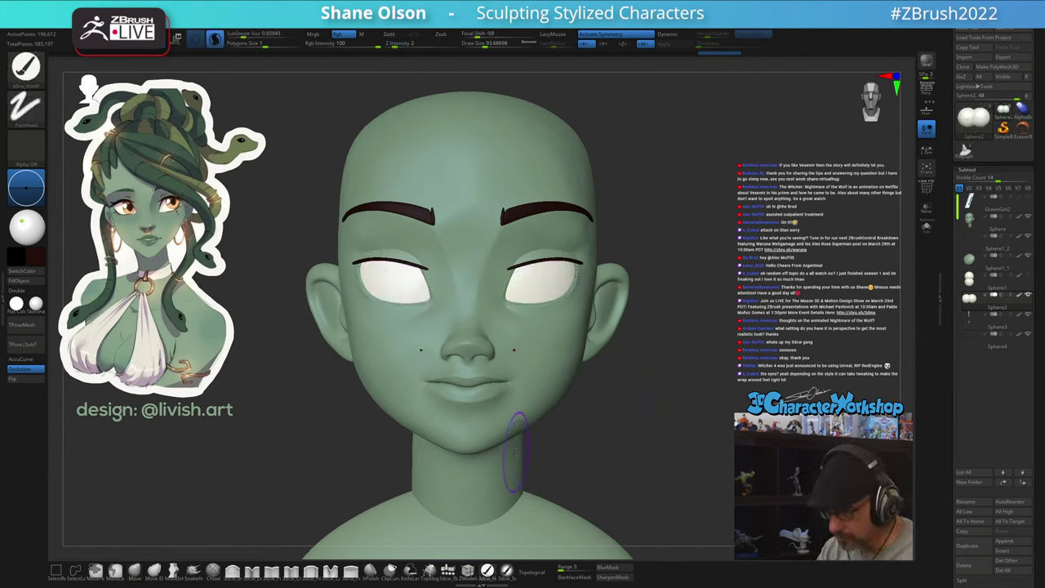
Sample the light orange from the reference image, set the draw size to about 62 and disable Sculptris Pro
key("z")
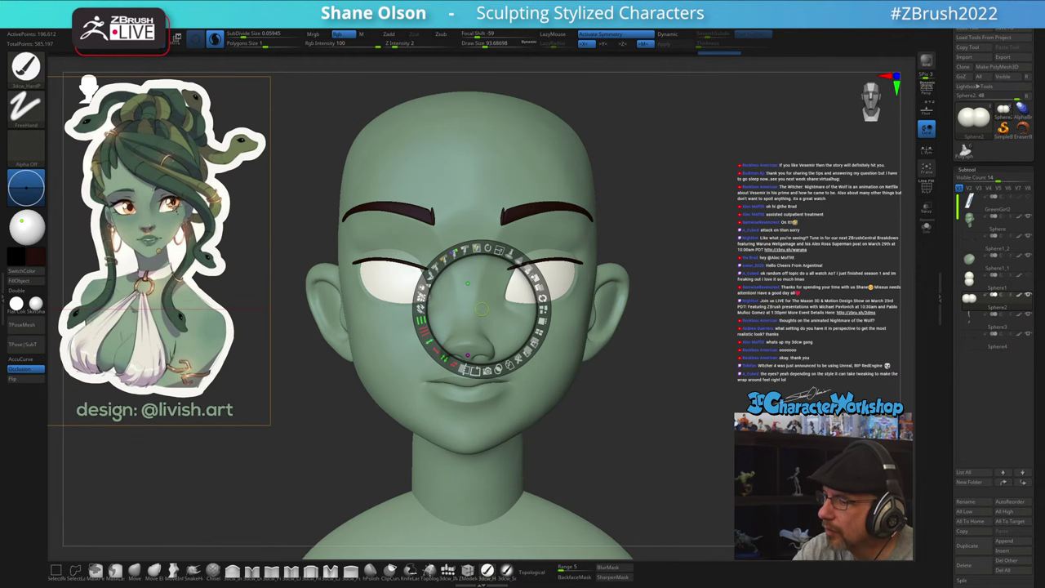
key("c")
key("z")
mouse_move(649, 367)
left_mouse_down("alt")
mouse_move(631, 391)
mouse_move(635, 406)
mouse_move(638, 390)
left_mouse_up("alt")
key("s")
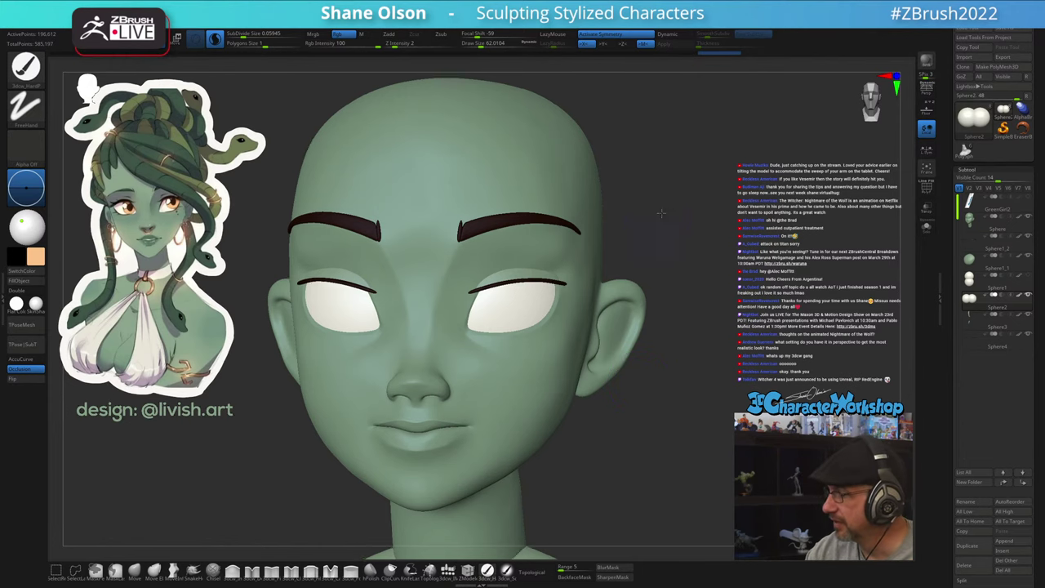
left_click_drag(660, 213, 608, 212)
left_click(217, 39)
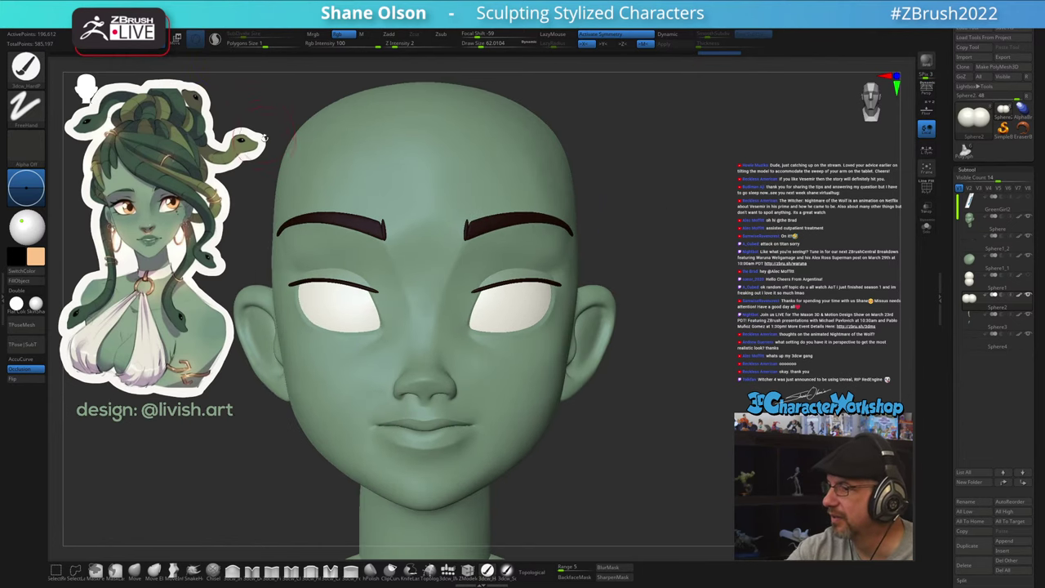
Try out light orange iris dots on both eyeballs at a draw size of about 62 and undo them
left_click(507, 297)
key("ctrl+z")
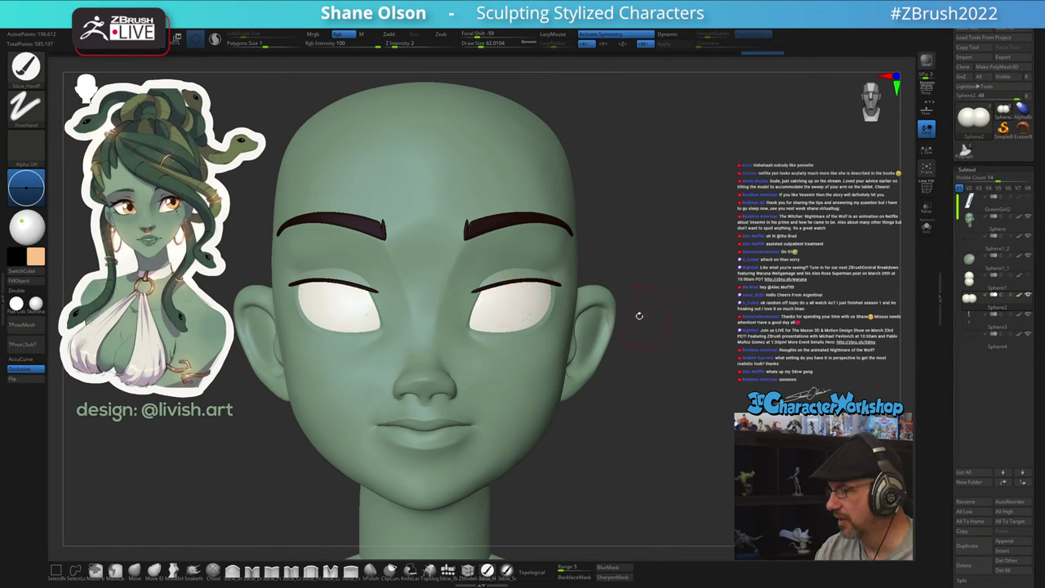
left_click_drag(508, 299, 512, 303)
left_click_drag(638, 346, 629, 315, "alt")
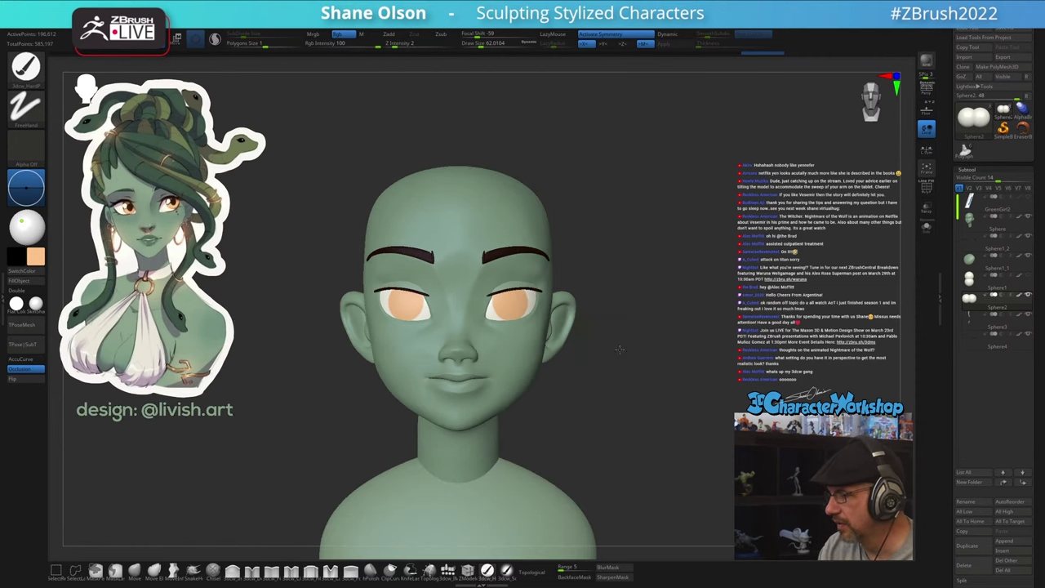
mouse_move(582, 366)
left_mouse_down()
mouse_move(638, 373)
mouse_move(613, 365)
left_mouse_up()
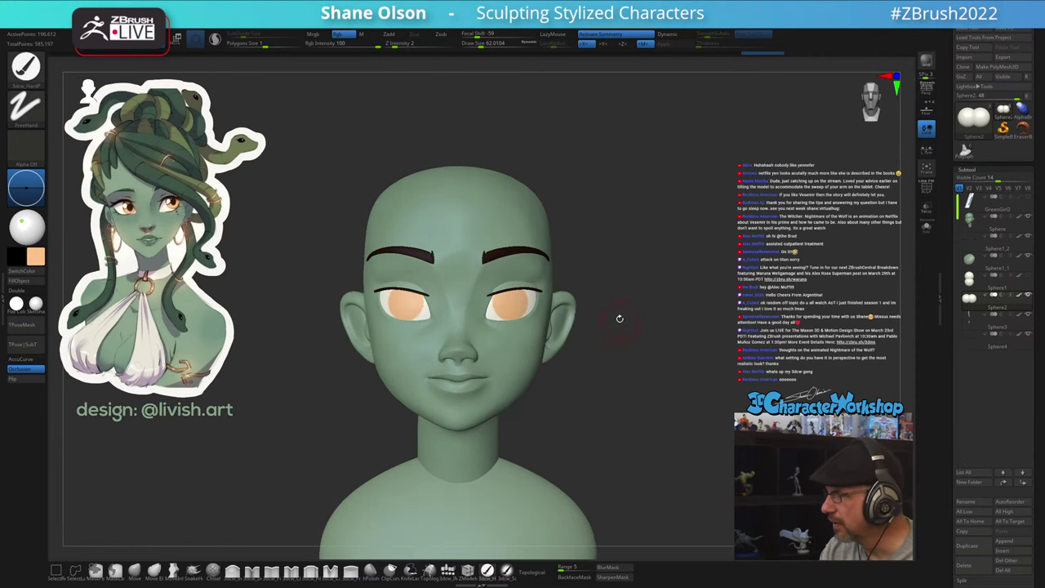
mouse_move(618, 318)
left_mouse_down("alt")
mouse_move(617, 338)
mouse_move(644, 319)
left_mouse_up("alt")
key("ctrl+z")
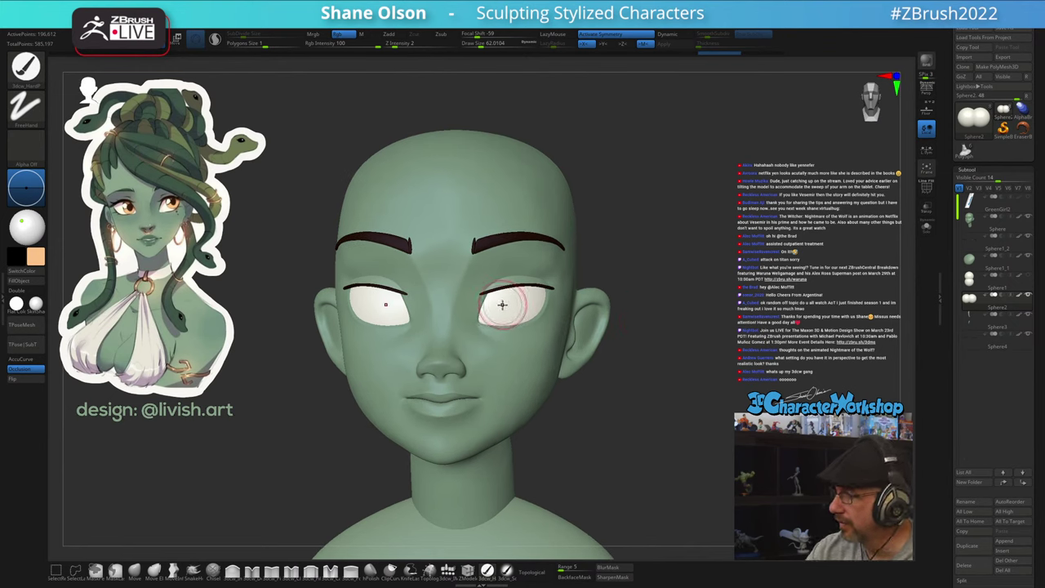
left_click_drag(501, 303, 508, 305)
key("ctrl+z")
left_click_drag(637, 314, 649, 310)
key("ctrl+z")
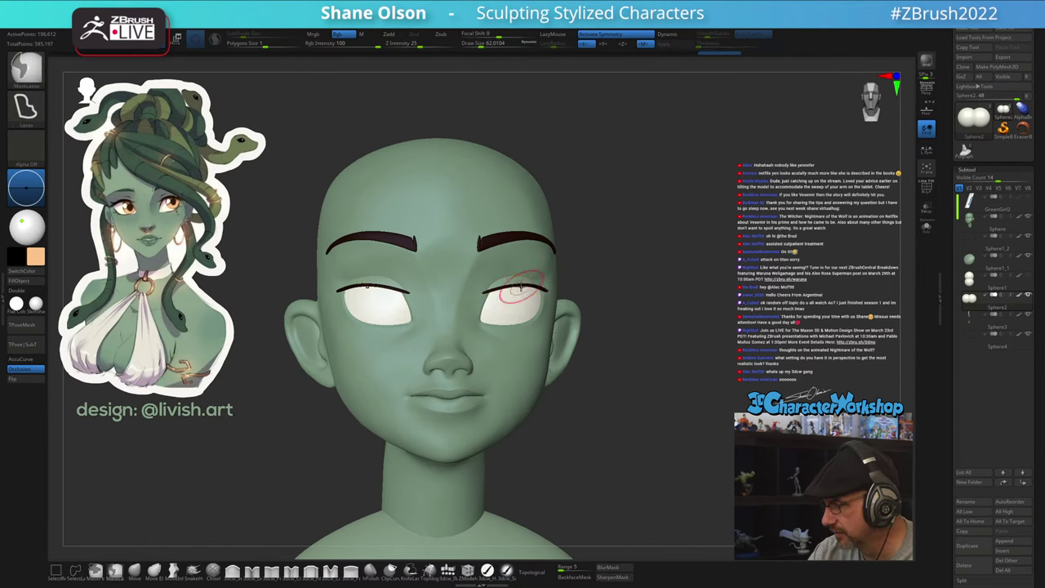
Reduce the draw size to about 58, paint light orange irises on both eyeballs and check them from several angles
right_click_drag(511, 295, 507, 305)
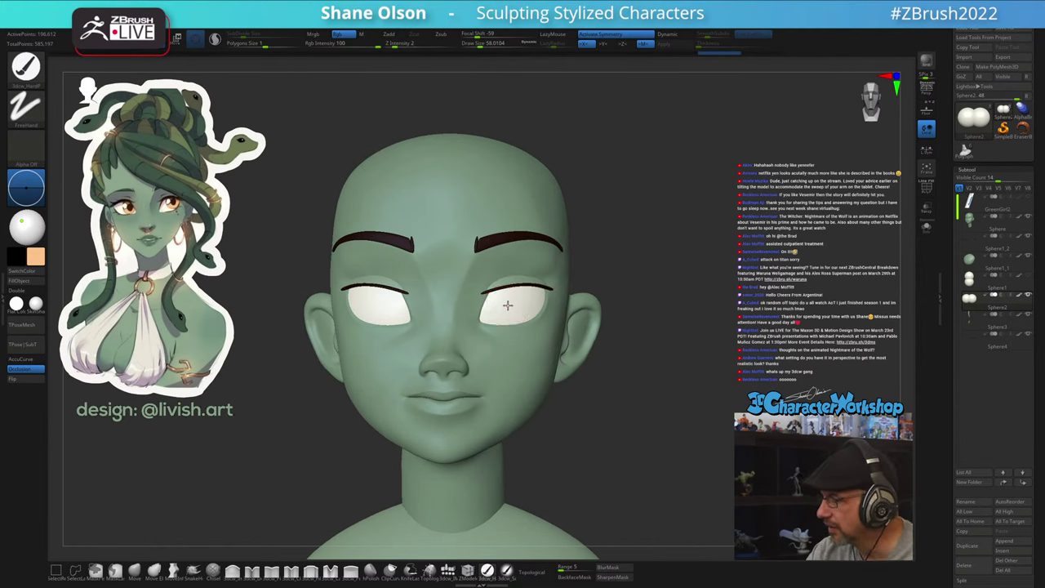
left_click(508, 305)
left_click_drag(615, 422, 609, 402)
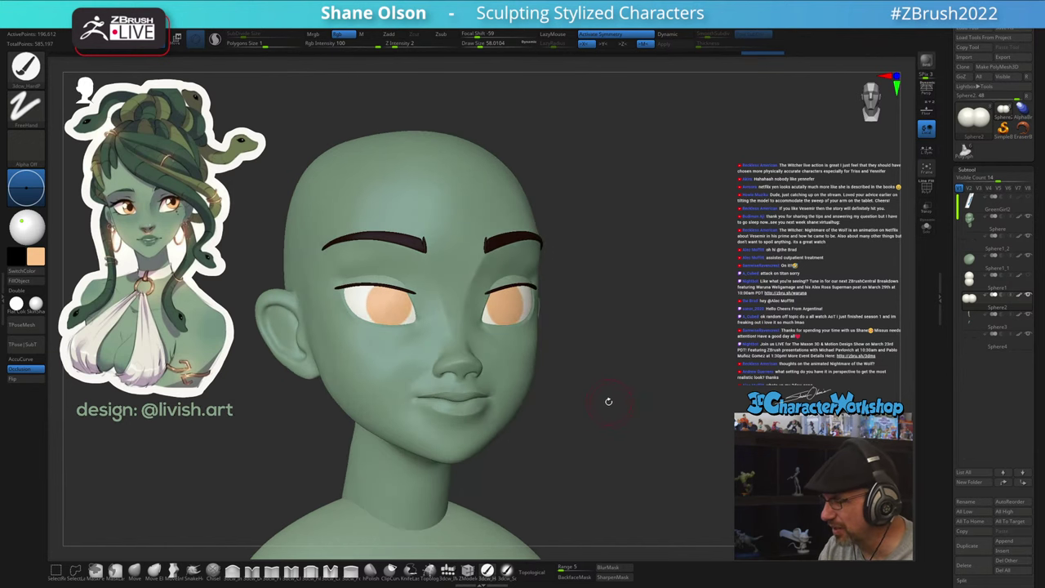
right_click_drag(604, 402, 633, 391)
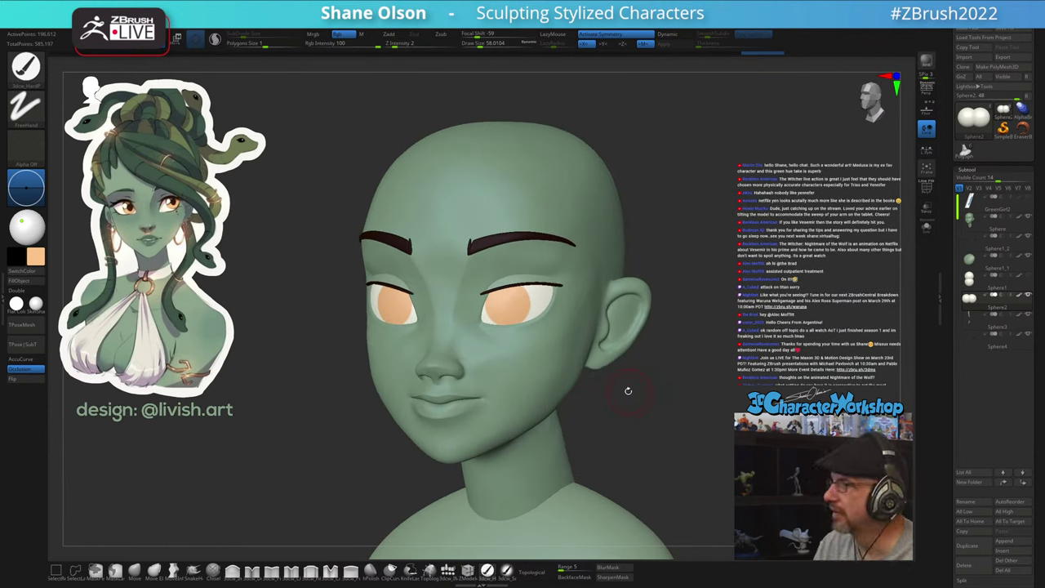
left_click_drag(735, 171, 744, 201, "alt")
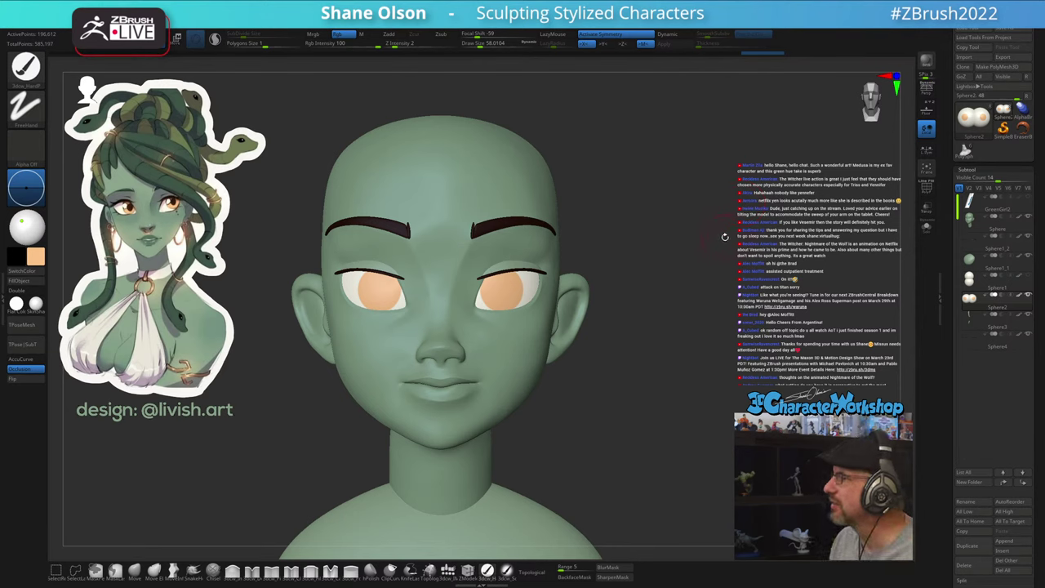
left_click_drag(724, 237, 654, 236)
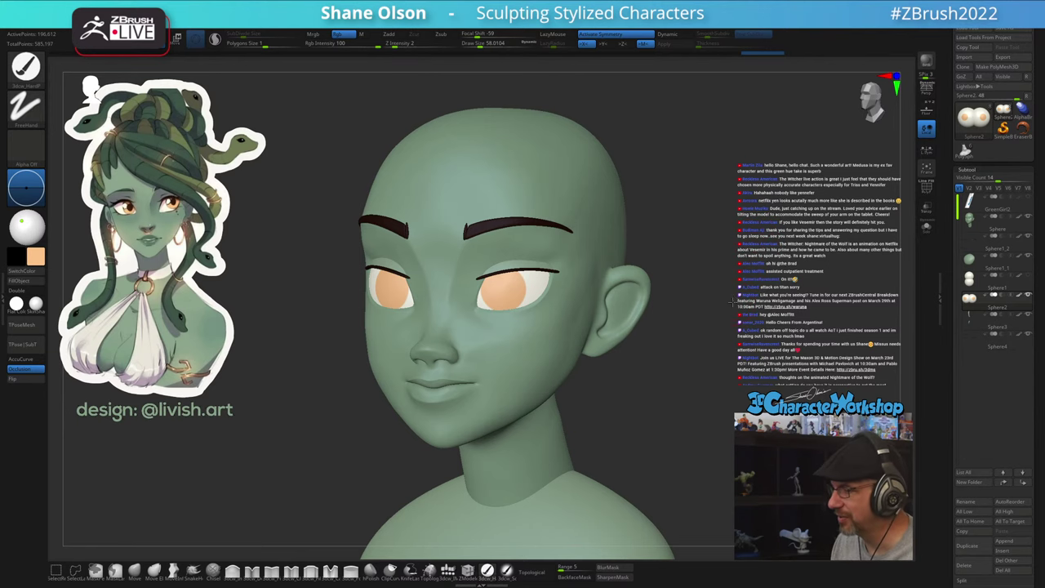
left_click_drag(733, 302, 718, 364, "alt")
left_click_drag(726, 325, 788, 320)
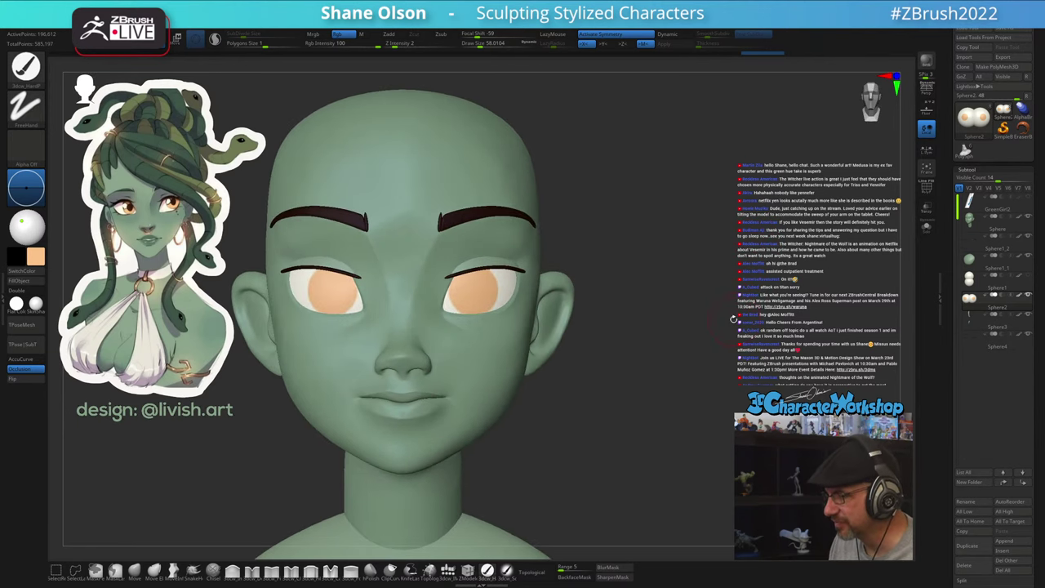
Select the upper lash subtool, display the polygroup wireframe and select the head subtool close to the eyes
left_click(480, 270, "alt")
key("shift+f")
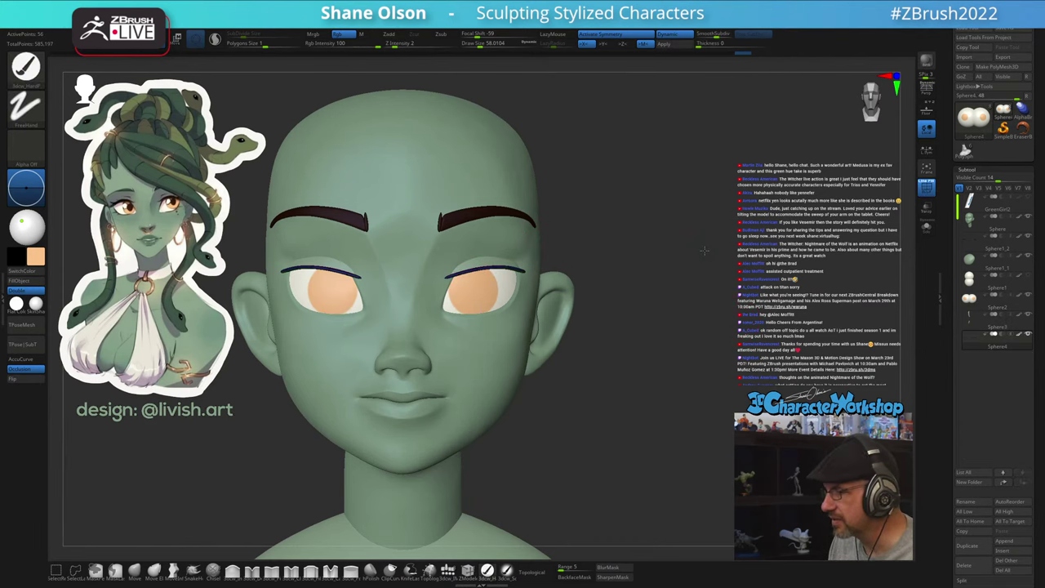
left_click_drag(704, 250, 745, 212)
left_click(532, 229, "alt")
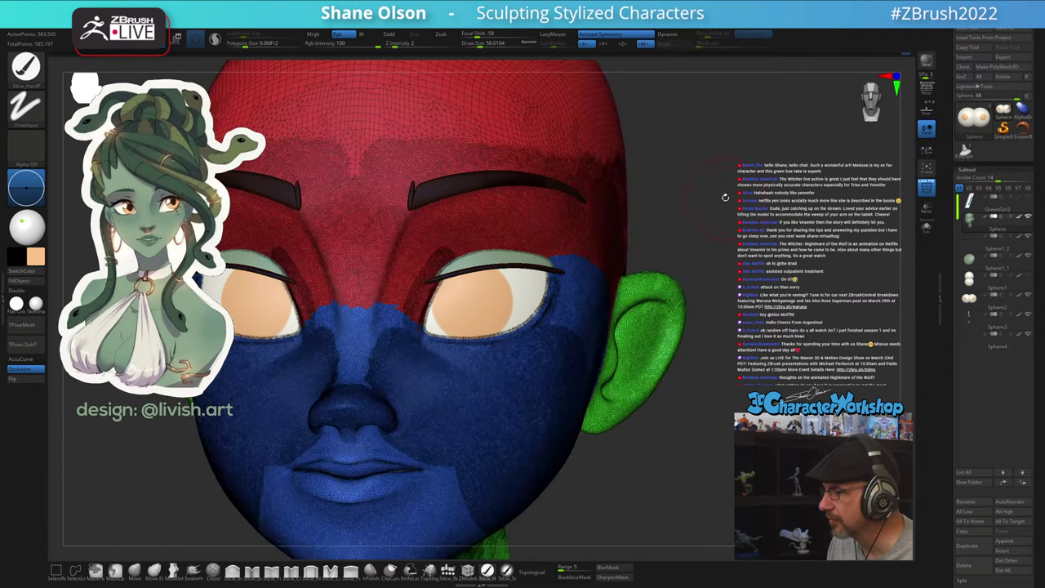
Hide the polygroup wireframe and nudge the head's upper eyelids above the lashes with the Move brush at a draw size of about 44
key("shift+f")
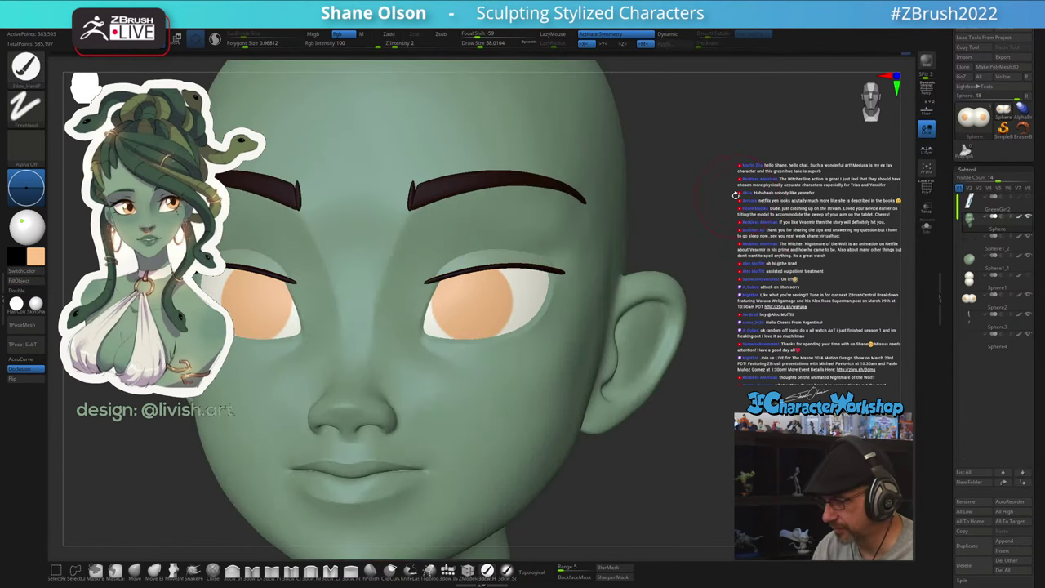
left_click(134, 572)
right_click_drag(466, 308, 469, 328)
key("s")
left_click_drag(471, 262, 463, 260)
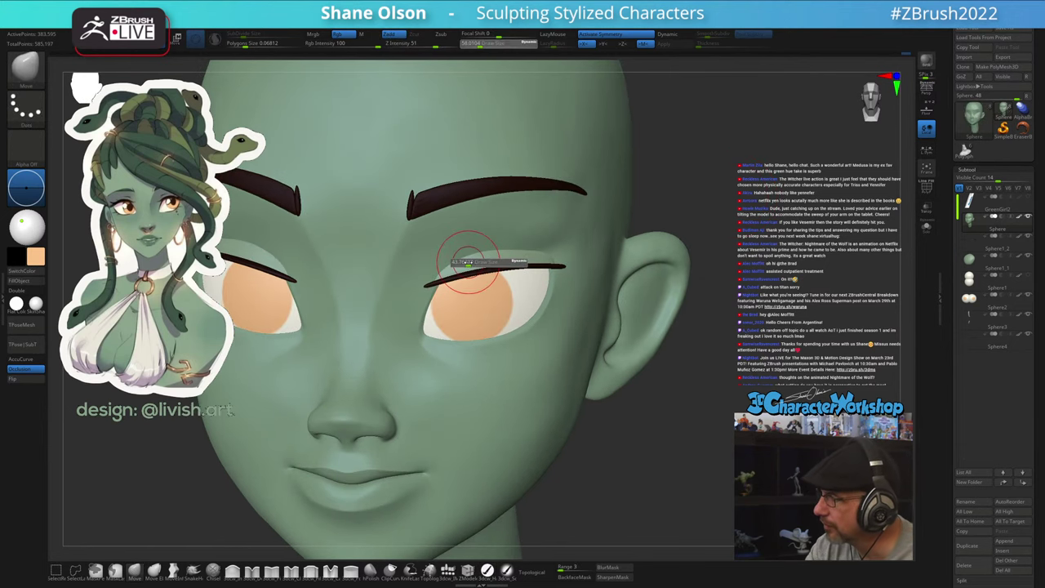
right_click_drag(490, 256, 500, 258)
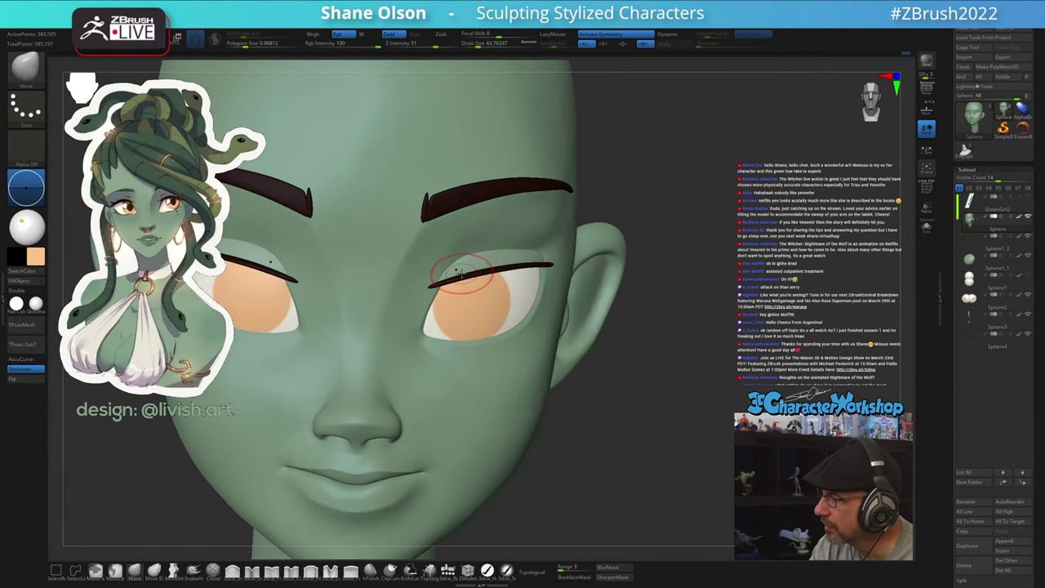
left_click_drag(461, 270, 462, 266)
Smooth the skin between the upper eyelids and the brows and check the eyes from several angles
right_click_drag(527, 247, 514, 229)
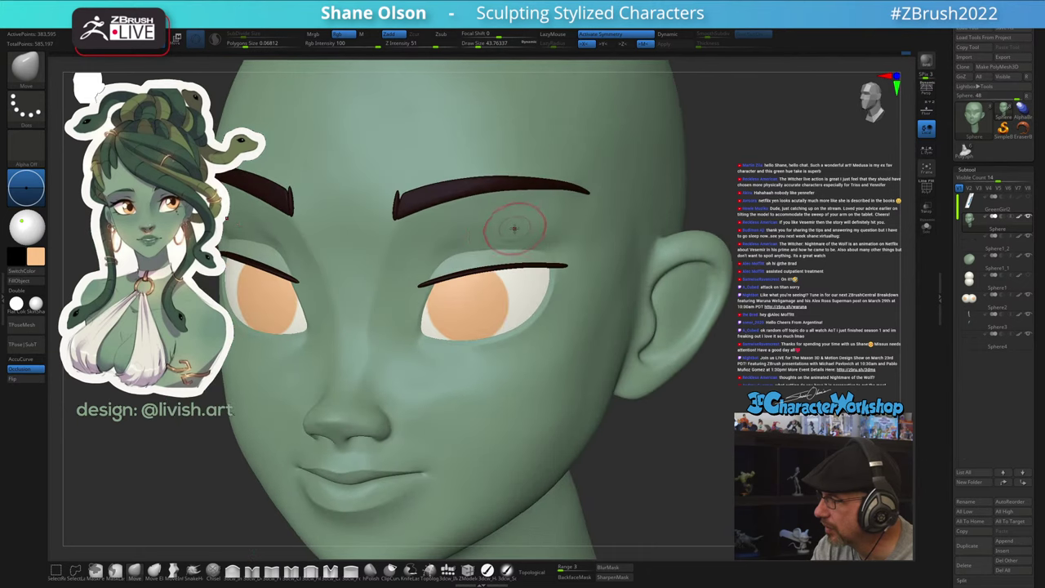
left_click_drag(436, 254, 485, 232, "shift")
right_click_drag(500, 243, 552, 248)
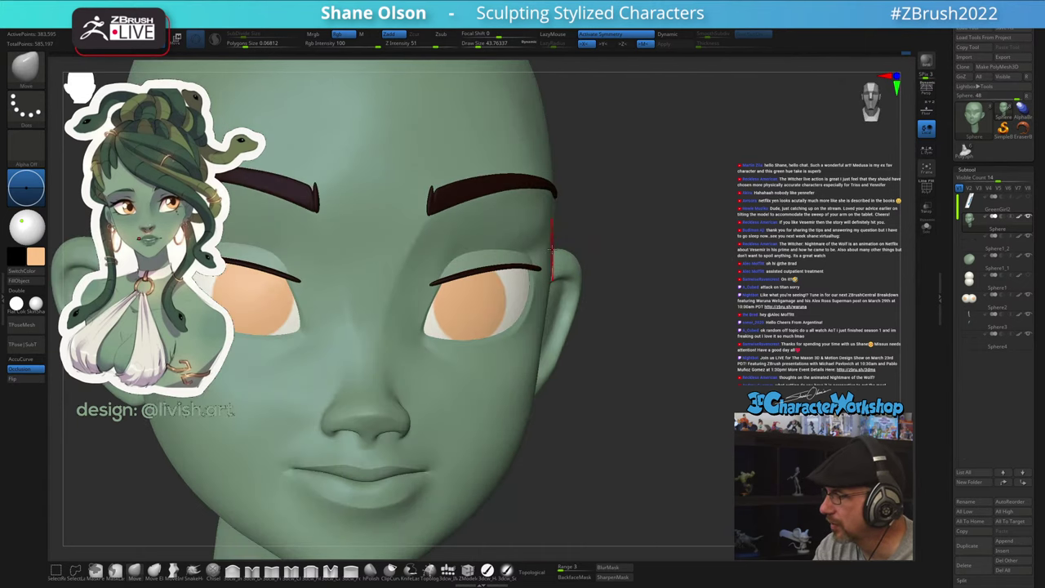
mouse_move(581, 345)
right_mouse_down()
mouse_move(531, 338)
mouse_move(558, 339)
right_mouse_up()
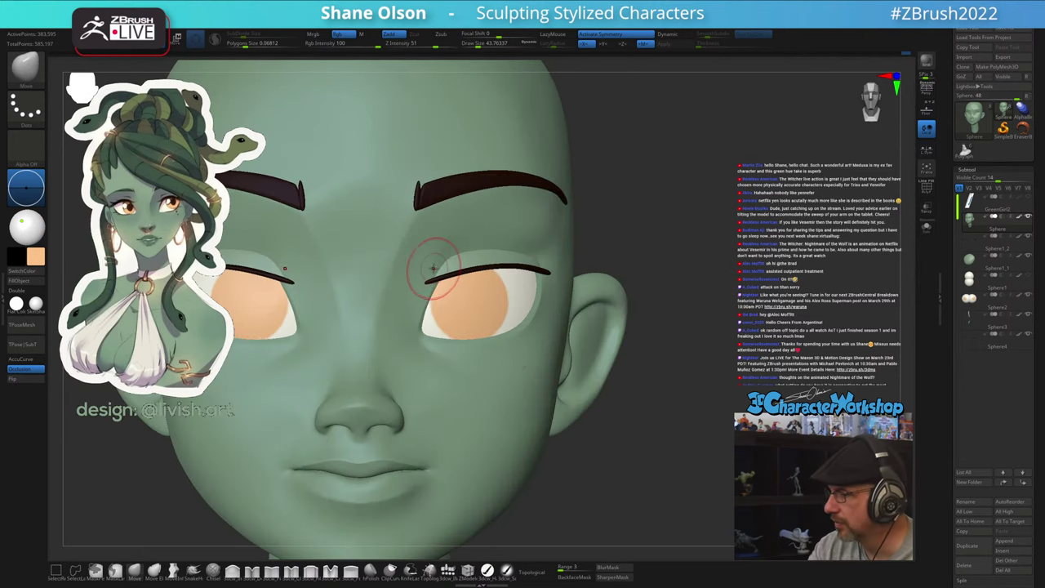
right_click_drag(475, 253, 465, 250)
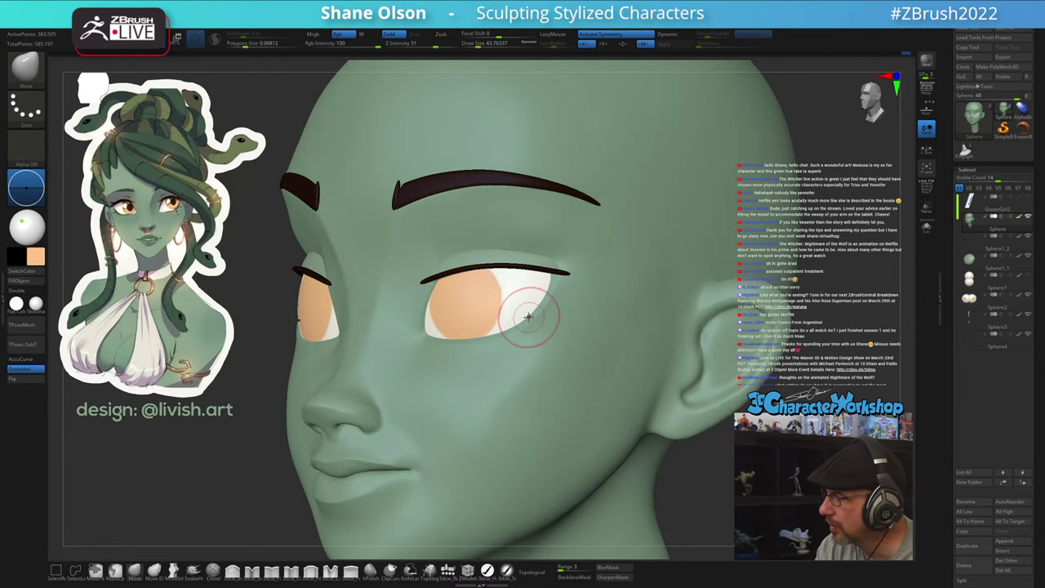
Select the upper lash subtool, show its wireframe and turn off its dynamic subdivision
left_click_drag(544, 270, 544, 268)
left_click(544, 268, "alt")
key("shift+f")
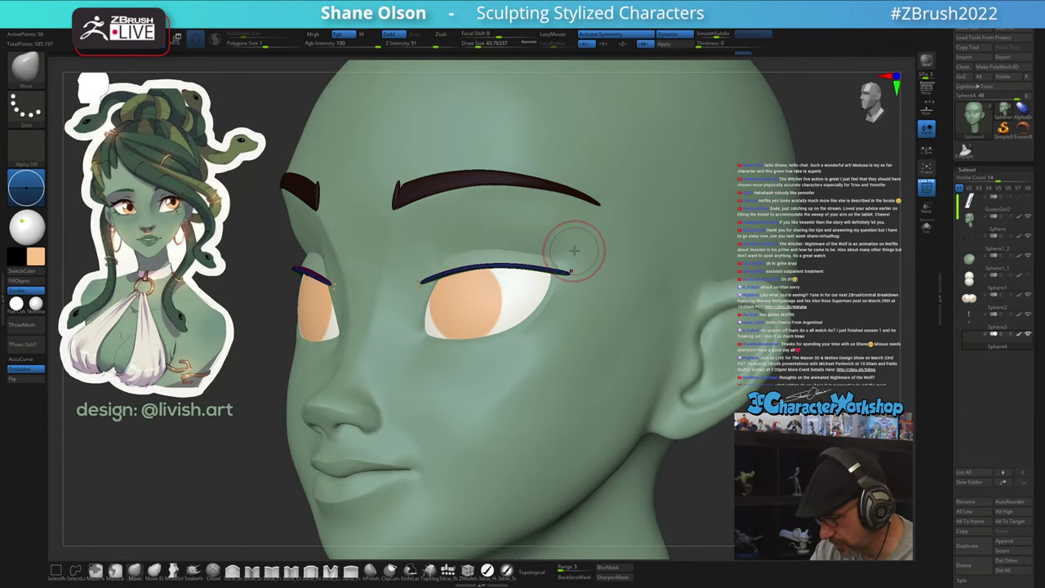
right_click_drag(549, 384, 586, 385)
key("shift+d")
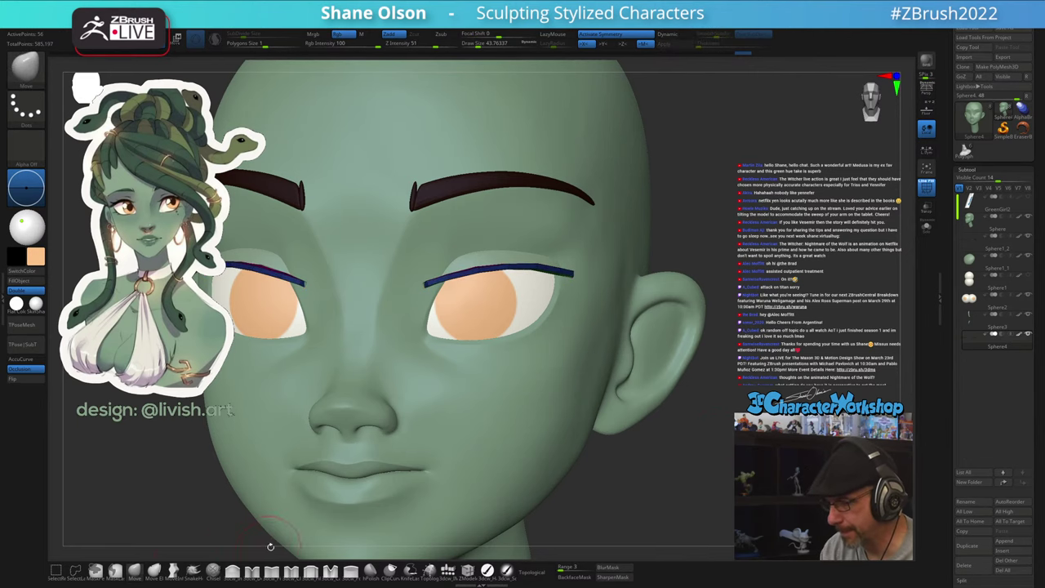
Thicken the upper lashes with the Inflate brush at a draw size of about 74 and turn dynamic subdivision back on
left_click(232, 572)
right_click_drag(507, 252, 499, 285, "alt")
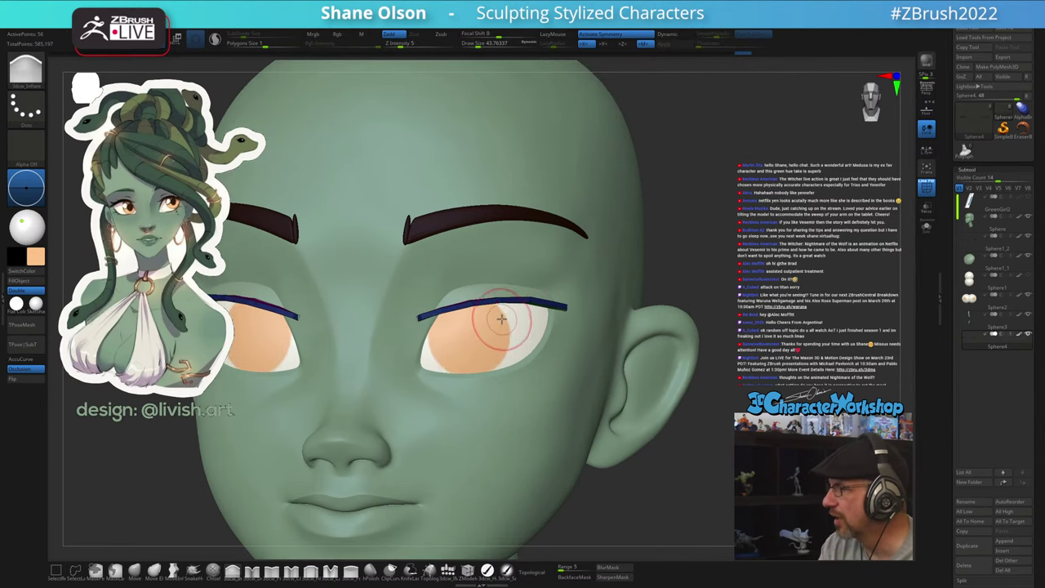
key("s")
left_click_drag(485, 298, 491, 299)
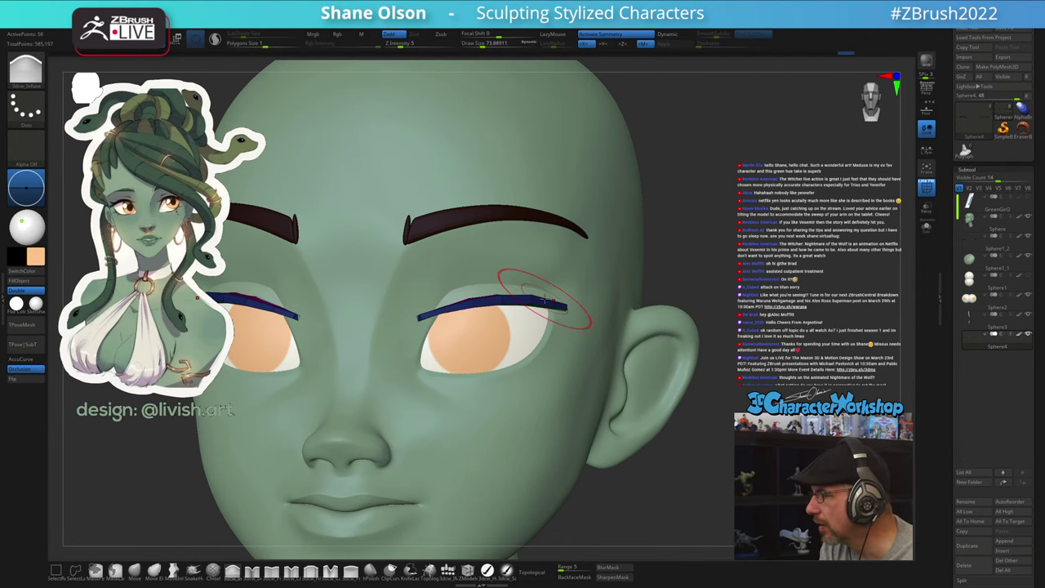
right_click_drag(568, 382, 515, 360)
key("d")
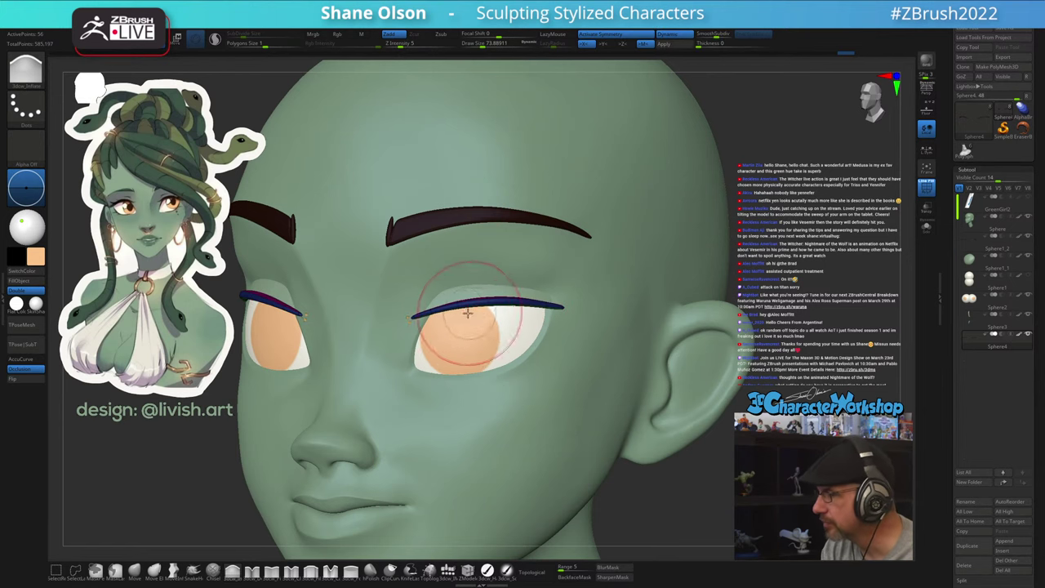
Inflate the upper lashes further along their length, hide the wireframe and check the face from the front
left_click_drag(446, 307, 529, 296)
right_click_drag(487, 346, 479, 385, "alt")
left_click_drag(453, 340, 557, 345)
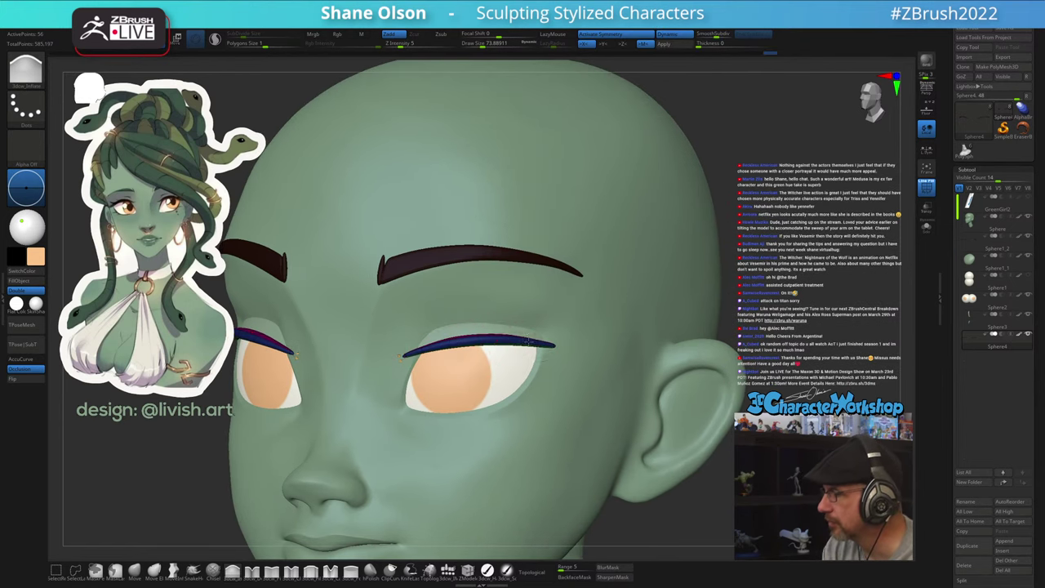
right_click_drag(547, 407, 627, 421)
key("shift+f")
mouse_move(557, 435)
right_mouse_down("ctrl")
mouse_move(541, 420)
mouse_move(577, 353)
right_mouse_up("ctrl")
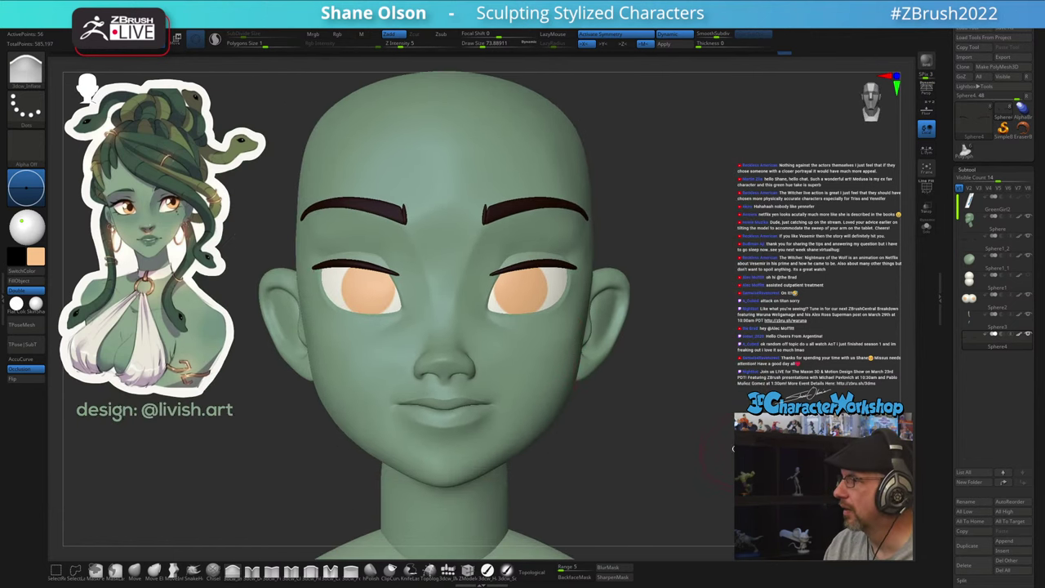
right_click_drag(733, 447, 695, 440)
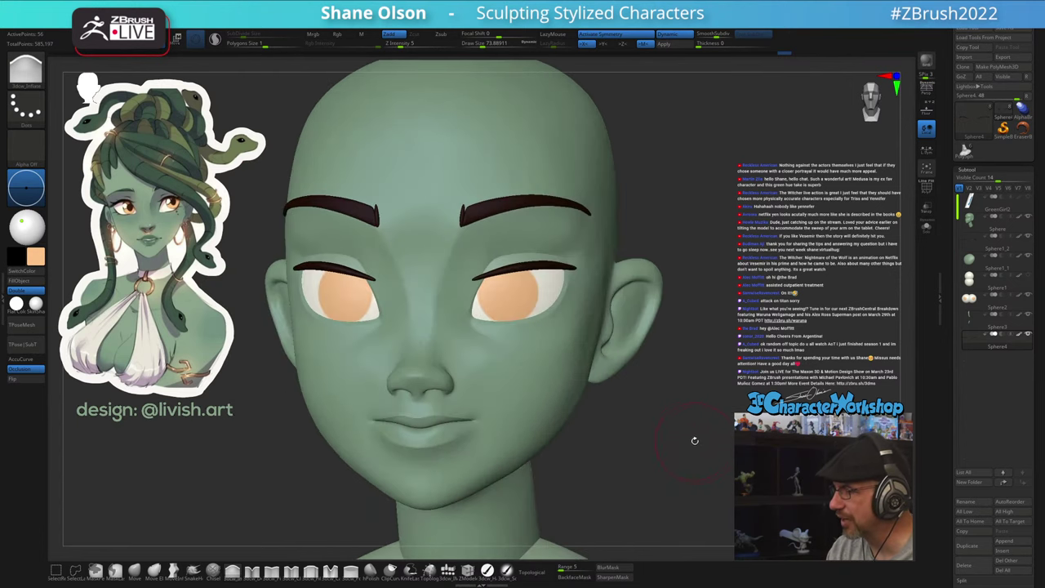
Reshape the ends of the upper lashes with the Move brush at a draw size of about 44
left_click(135, 571)
right_click_drag(476, 305, 478, 315, "ctrl")
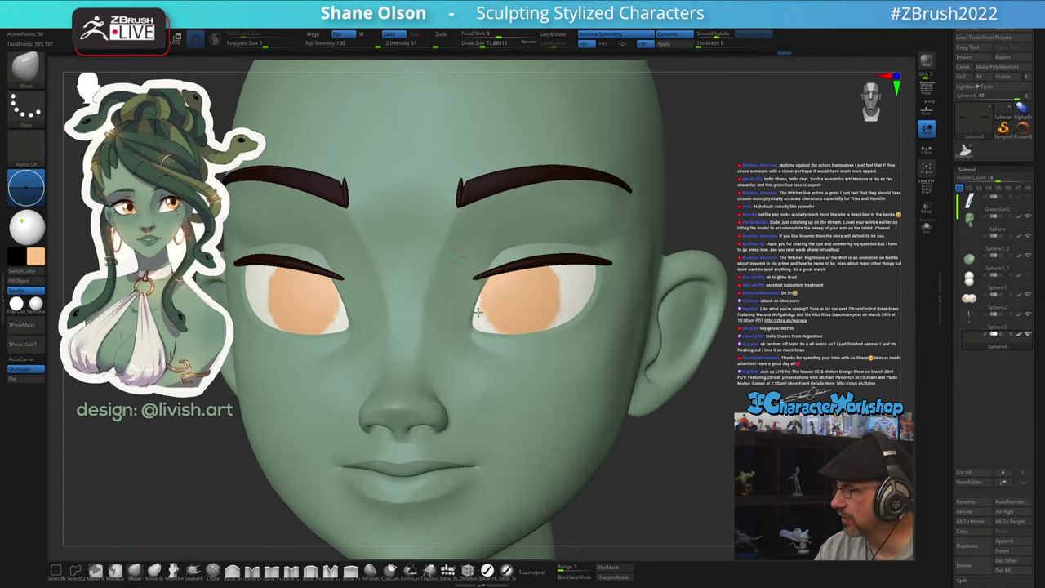
key("s")
left_click_drag(480, 303, 473, 302)
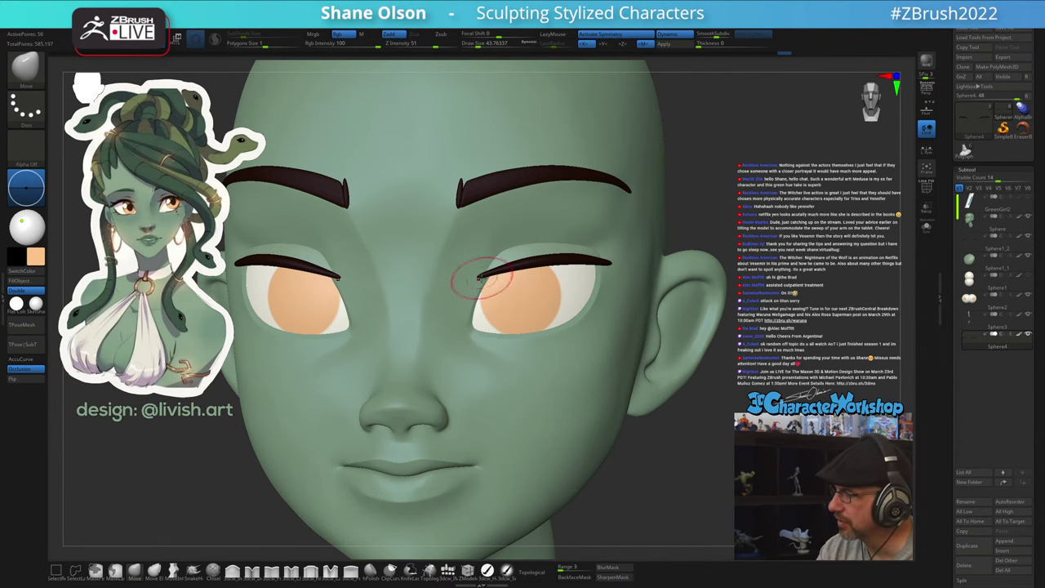
mouse_move(518, 345)
right_mouse_down("alt")
mouse_move(482, 365)
mouse_move(412, 369)
right_mouse_up("alt")
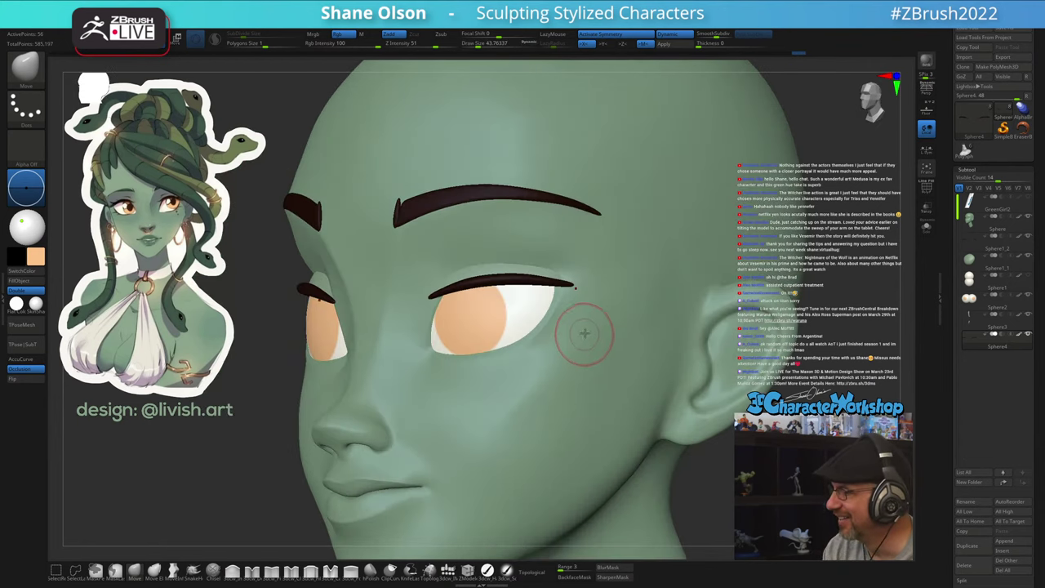
right_click_drag(569, 337, 518, 286)
right_click_drag(685, 382, 669, 407, "alt")
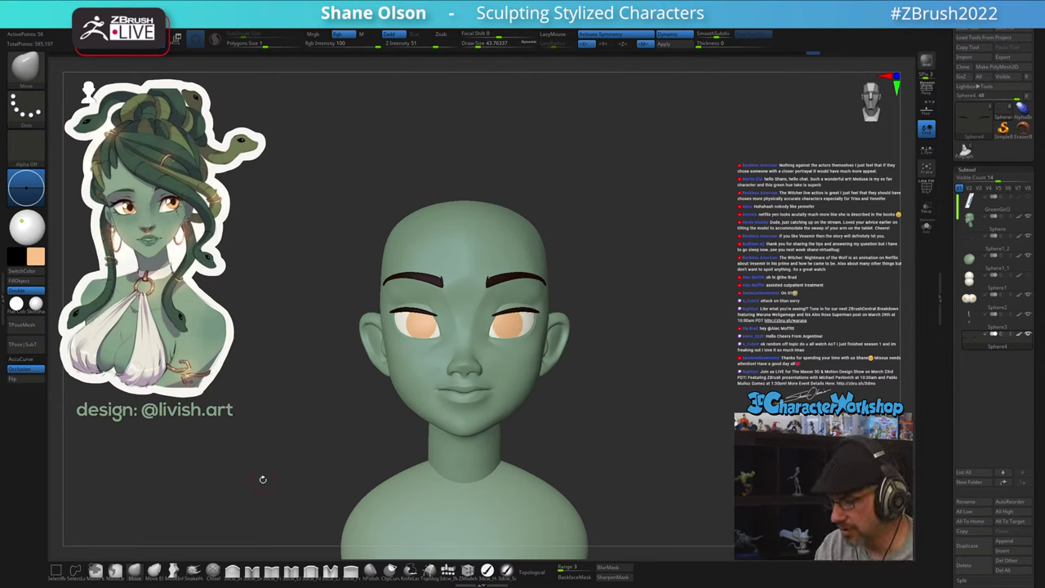
Raise the draw size to about 116, select the head subtool and turn on the perspective view
key("s")
left_click_drag(563, 409, 572, 409)
left_click(522, 381, "alt")
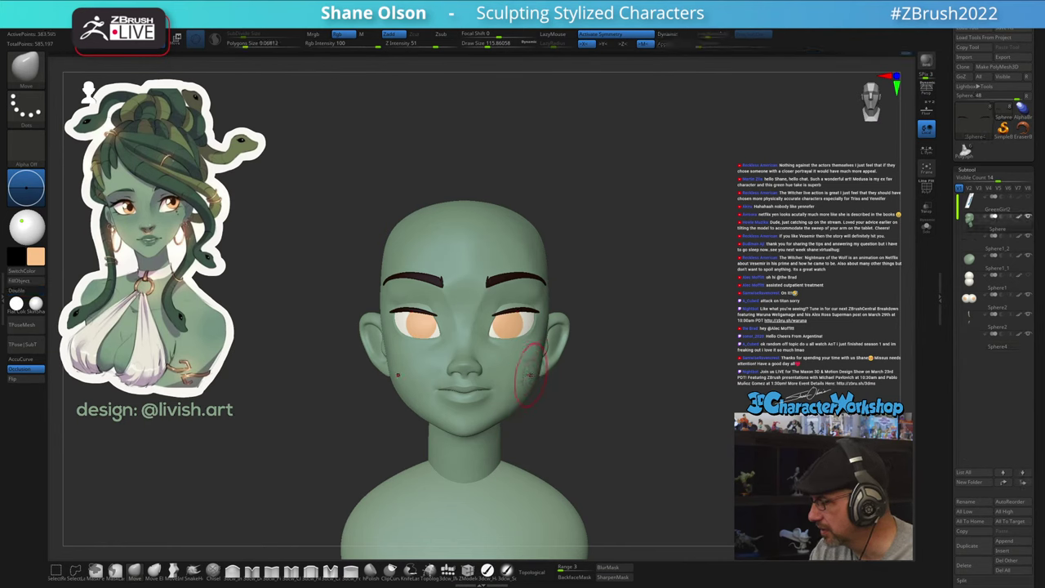
key("p")
right_click_drag(577, 415, 578, 402, "ctrl")
Adjust the sides of the jaw with the Move brush at a draw size of about 239
key("d")
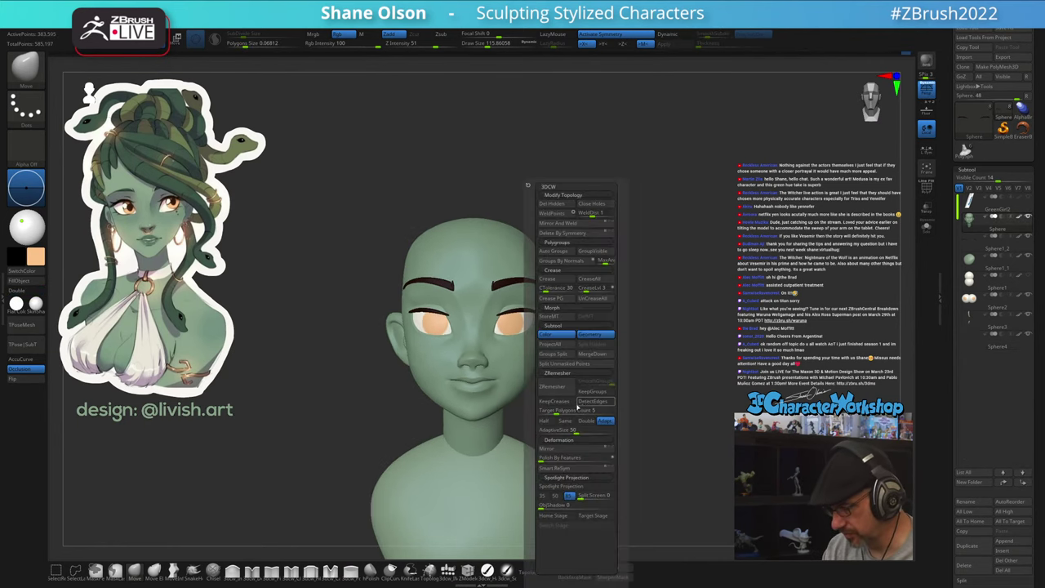
key("d")
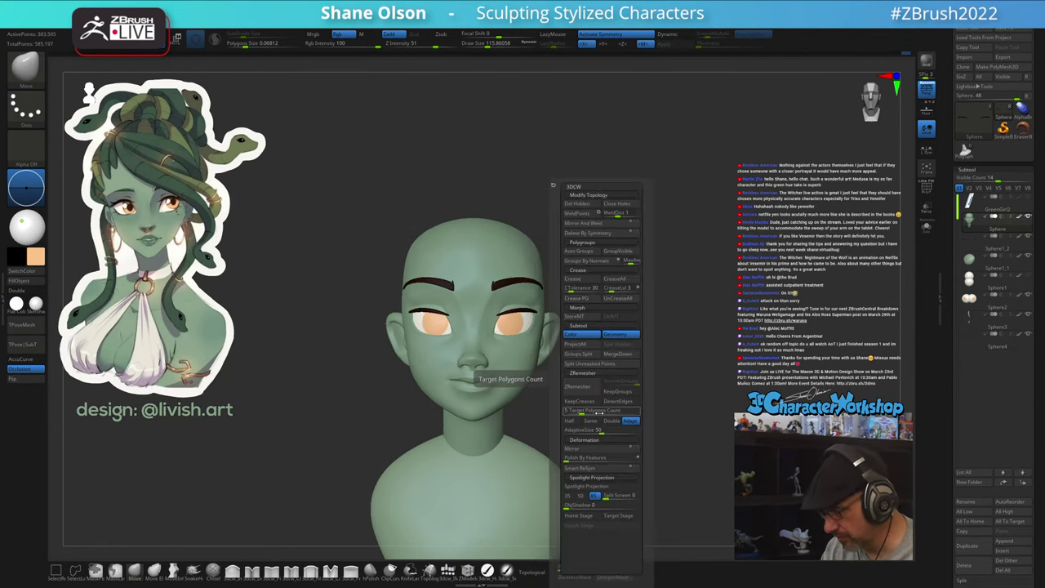
key("s")
left_click_drag(567, 413, 578, 414)
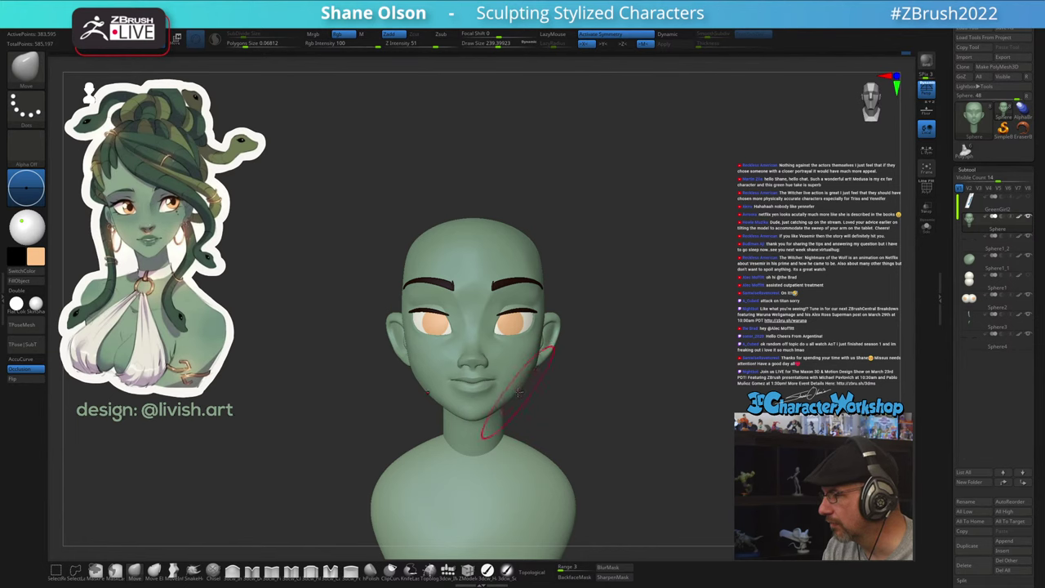
right_click_drag(577, 379, 559, 376)
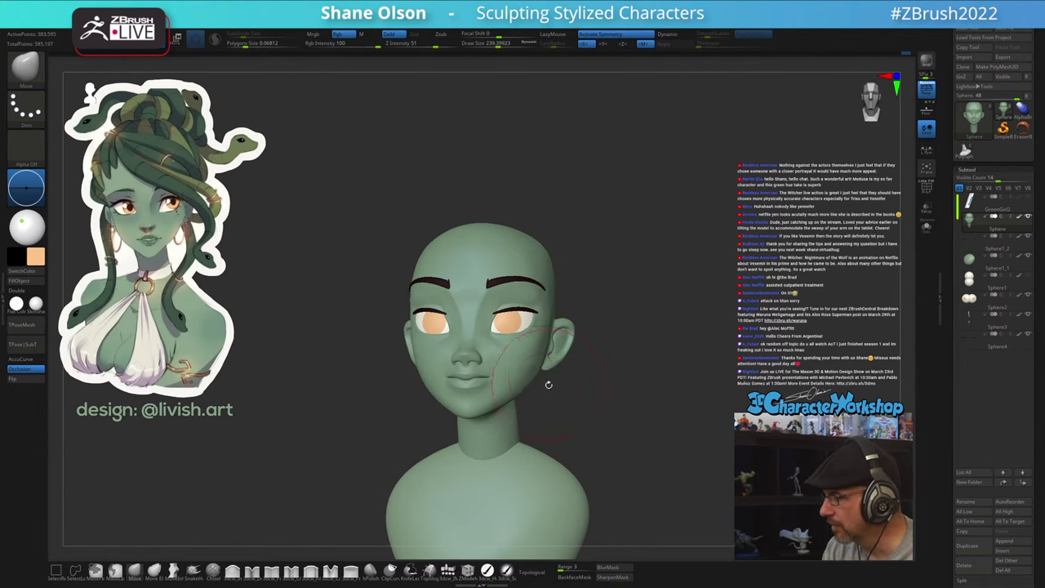
mouse_move(549, 384)
left_mouse_down()
mouse_move(622, 424)
mouse_move(619, 411)
left_mouse_up()
Reduce the draw size to about 94, refine the cheek and jaw and turn the bust sideways
key("s")
key("s")
key("shift")
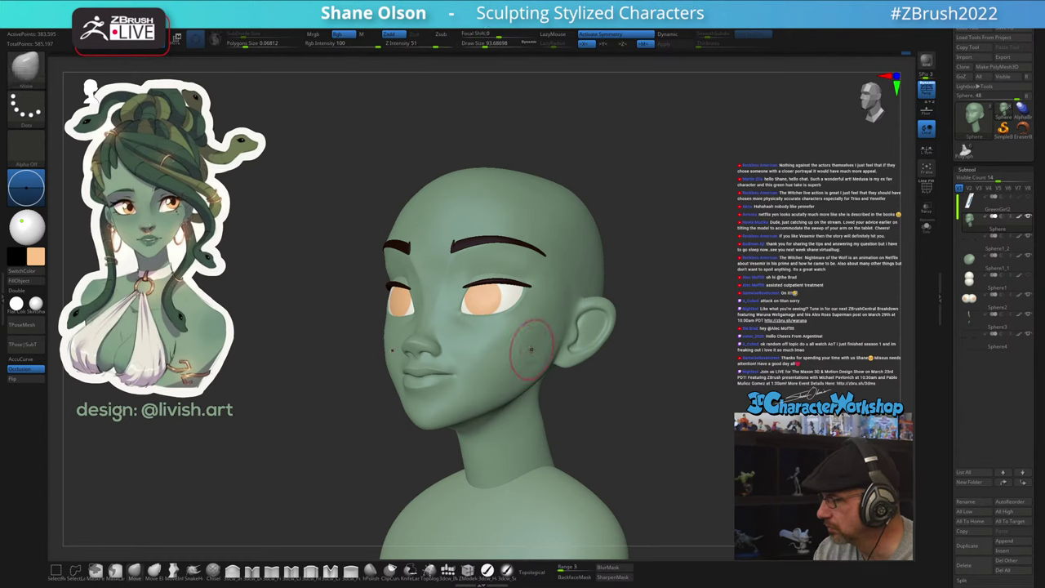
mouse_move(576, 392)
left_mouse_down()
mouse_move(635, 395)
mouse_move(608, 401)
mouse_move(602, 418)
left_mouse_up()
left_click_drag(518, 374, 716, 329)
mouse_move(591, 320)
left_mouse_down()
mouse_move(497, 303)
mouse_move(450, 249)
left_mouse_up()
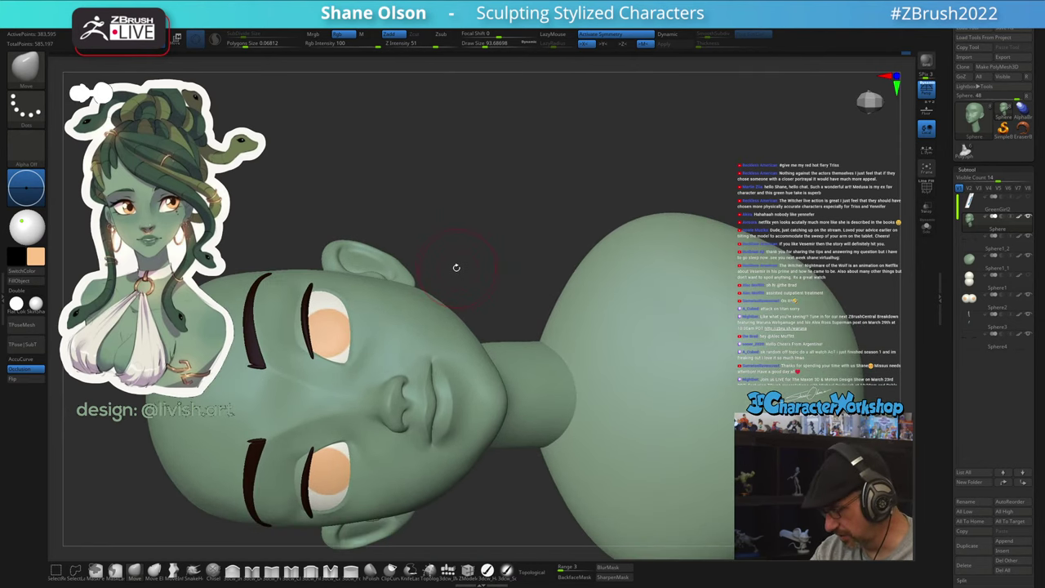
Turn off the perspective view and adjust the lips with the Move brush at a draw size of about 35
key("p")
mouse_move(461, 306)
left_mouse_down("alt")
mouse_move(490, 247)
mouse_move(509, 256)
mouse_move(506, 266)
left_mouse_up("alt")
key("s")
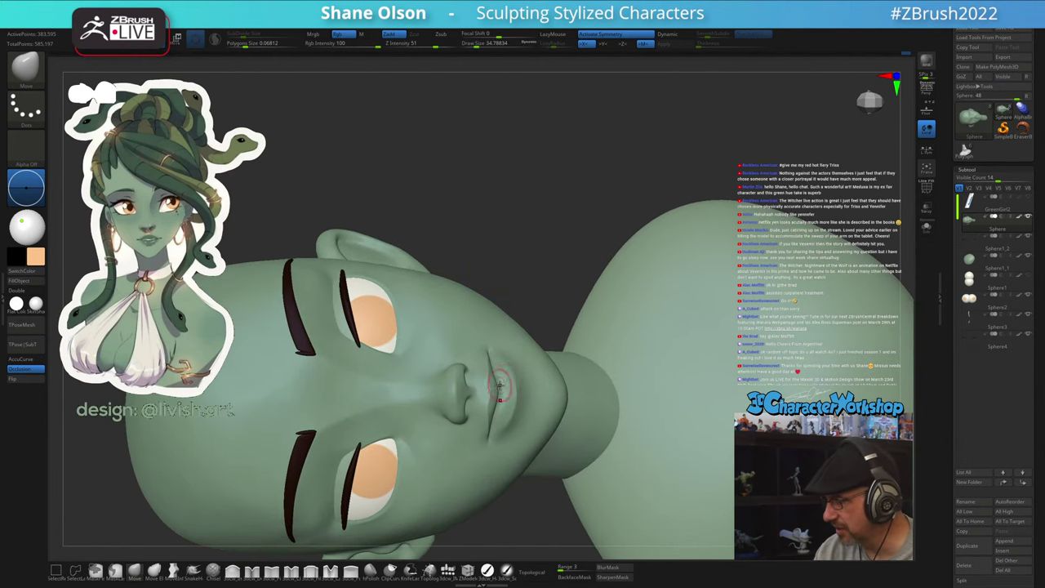
right_click_drag(506, 397, 497, 394)
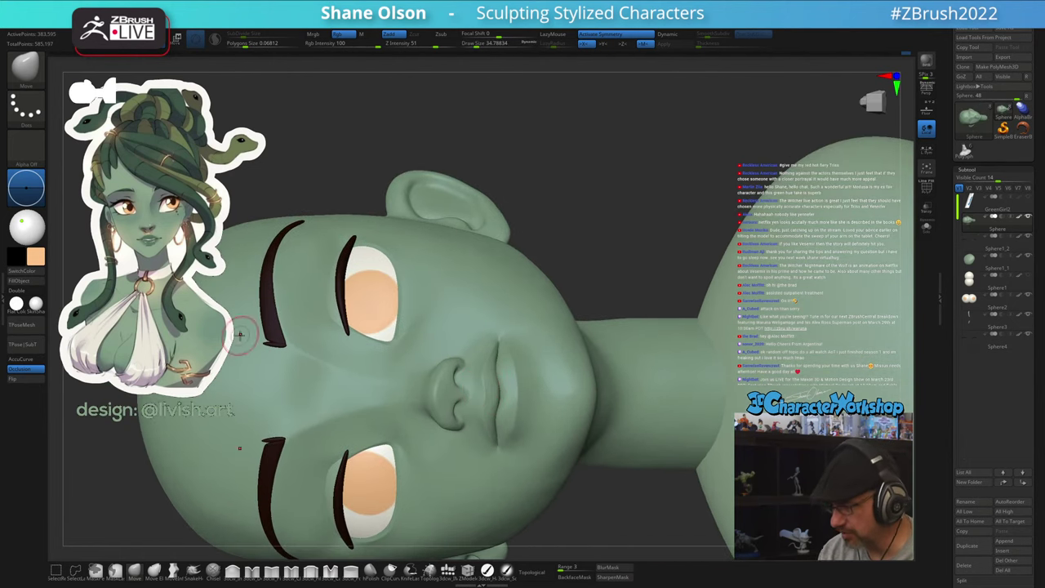
Sample a muted green from the reference image as the paint colour and choose the hard paint brush
key("z")
key("c")
key("z")
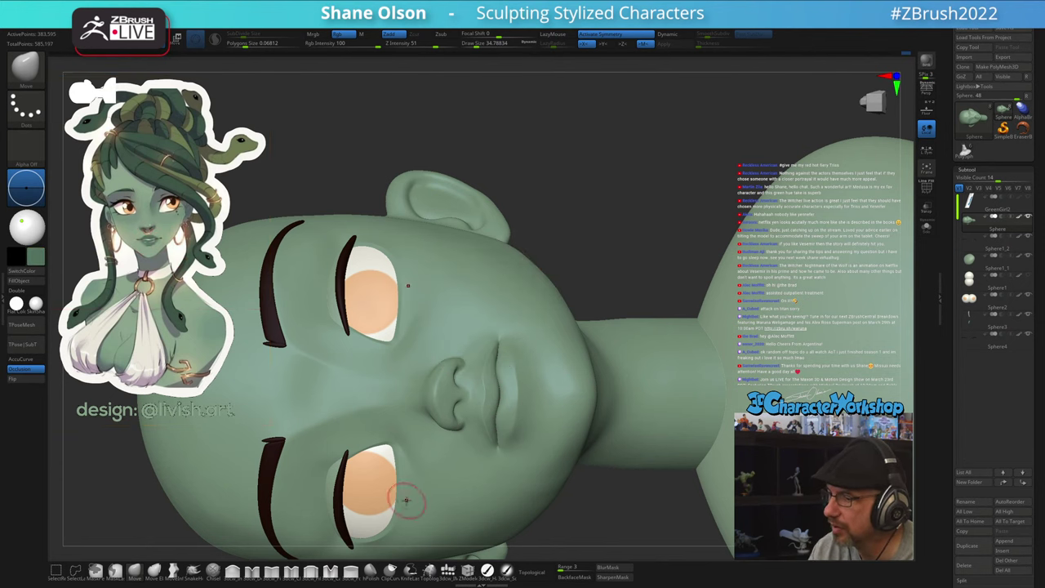
left_click(489, 571)
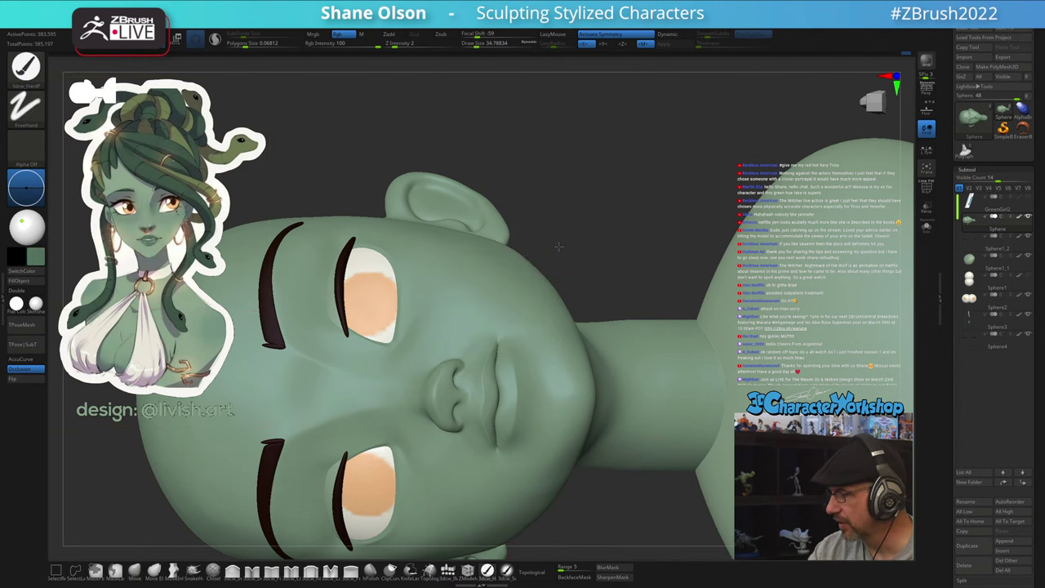
Reduce the draw size to about 14, inspect the mesh density around the lips and enable Sculptris Pro
mouse_move(558, 245)
right_mouse_down("alt")
mouse_move(542, 297)
mouse_move(467, 394)
right_mouse_up("alt")
key("shift+f")
key("s")
left_click_drag(464, 395, 463, 393)
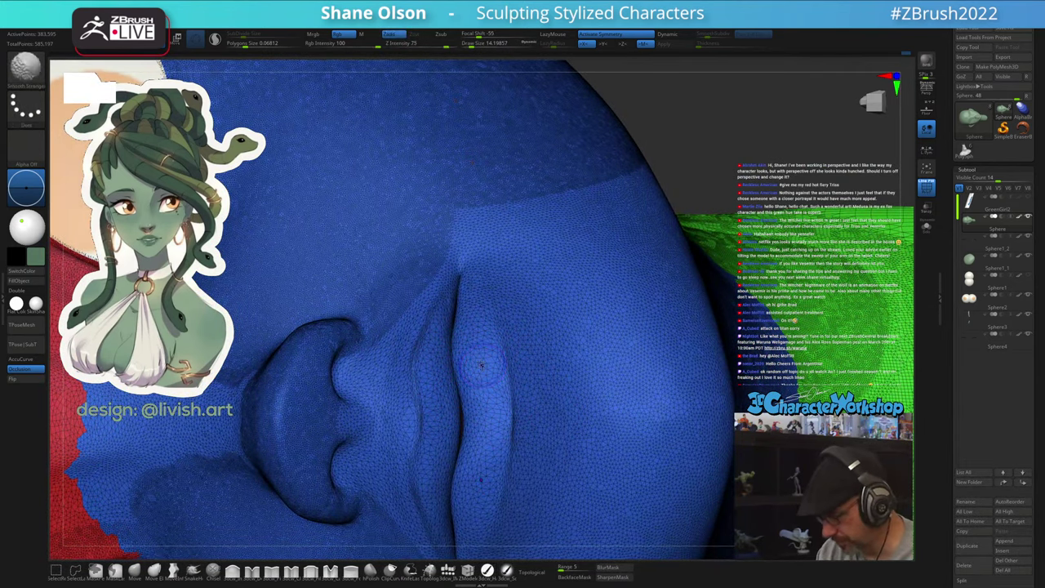
key("shift+f")
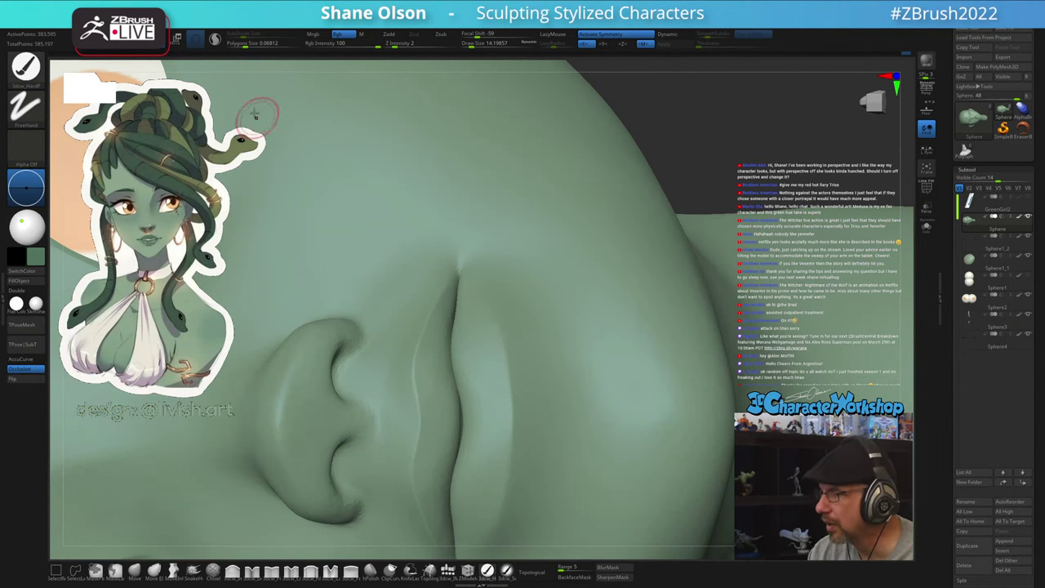
left_click(215, 39)
Check the mesh density and paint the lower lip and the inner part of the upper lip with the sampled muted green
key("shift+f")
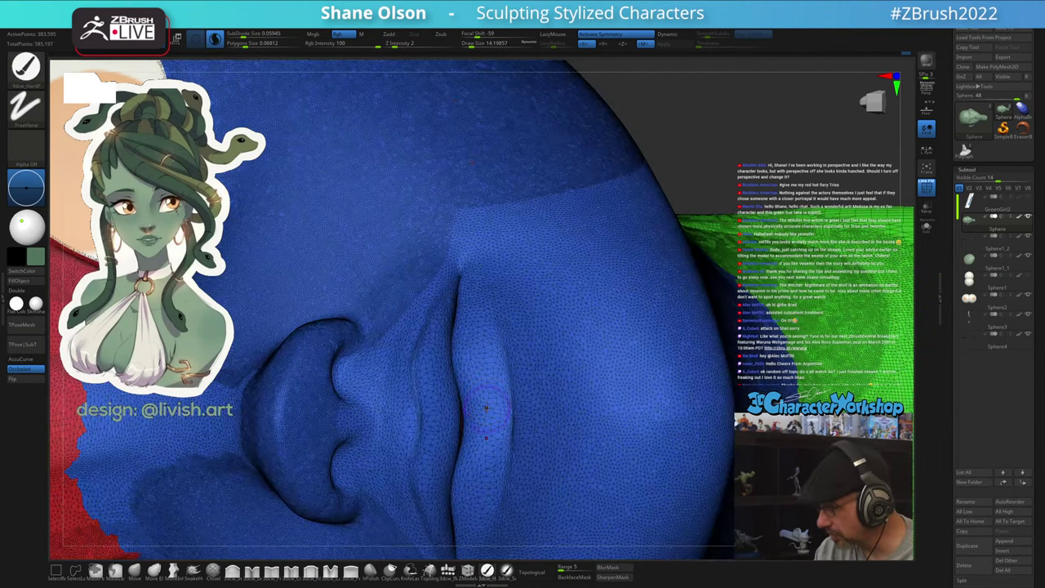
left_click_drag(476, 370, 480, 423)
key("shift+f")
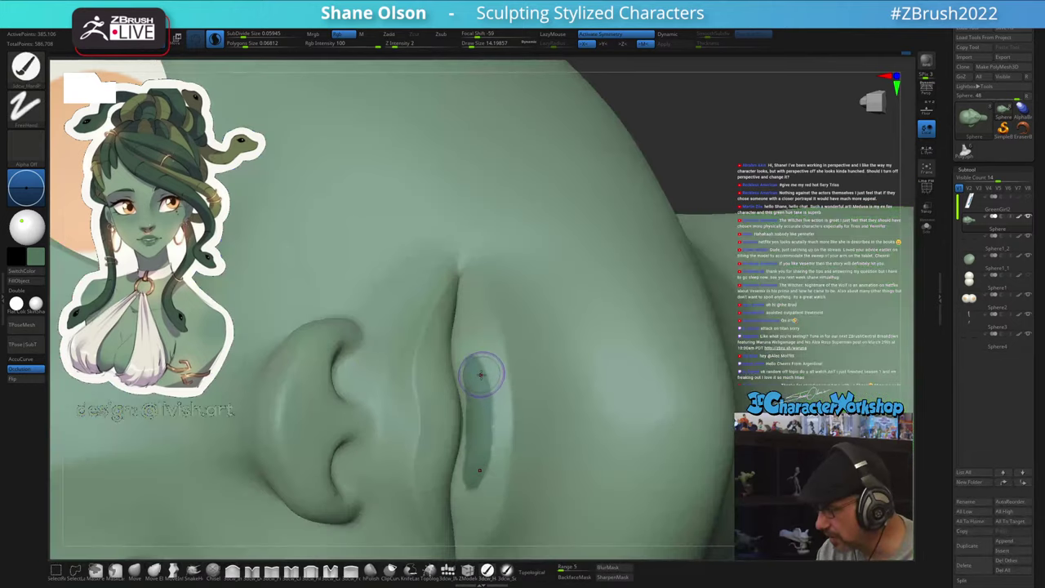
mouse_move(462, 345)
left_mouse_down()
mouse_move(460, 417)
mouse_move(467, 388)
left_mouse_up()
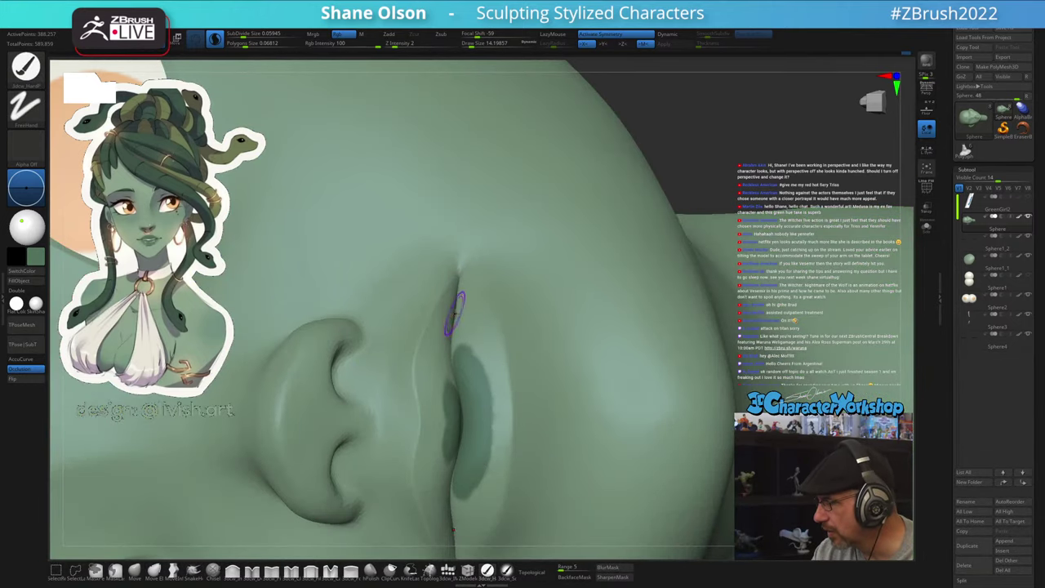
left_click_drag(456, 317, 459, 409)
left_click_drag(465, 317, 485, 396)
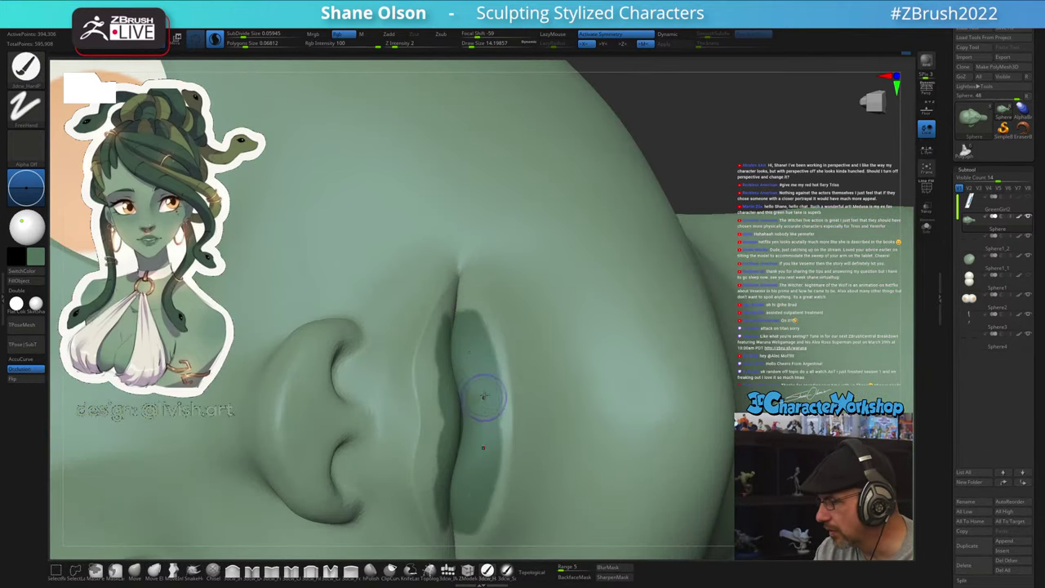
left_click_drag(473, 337, 484, 400)
mouse_move(469, 410)
right_mouse_down("alt")
mouse_move(460, 338)
mouse_move(449, 349)
right_mouse_up("alt")
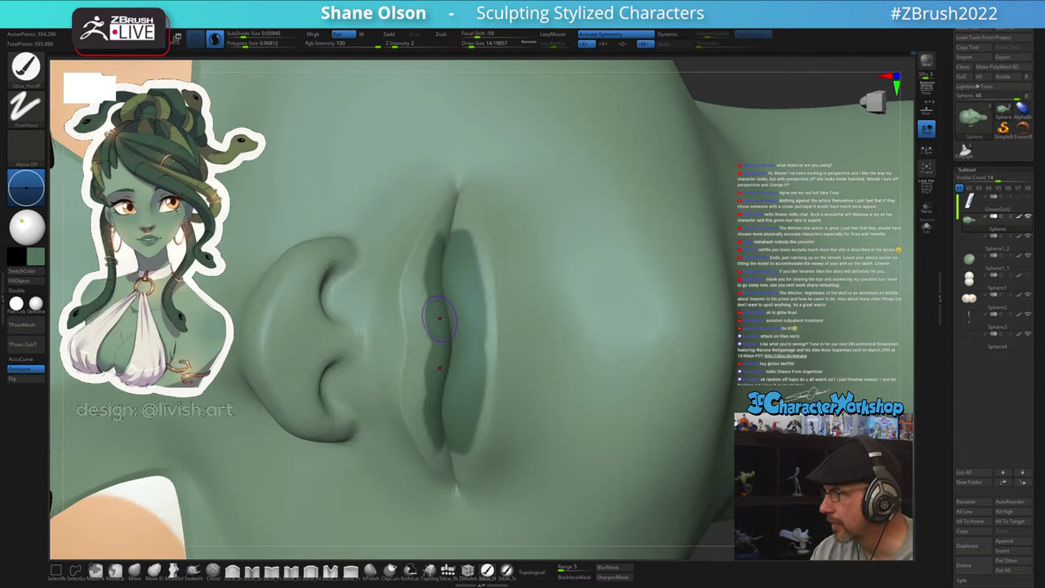
Reduce the draw size to 7 and paint the upper lip green out to its upper edge and along its bow
left_click_drag(429, 315, 431, 378)
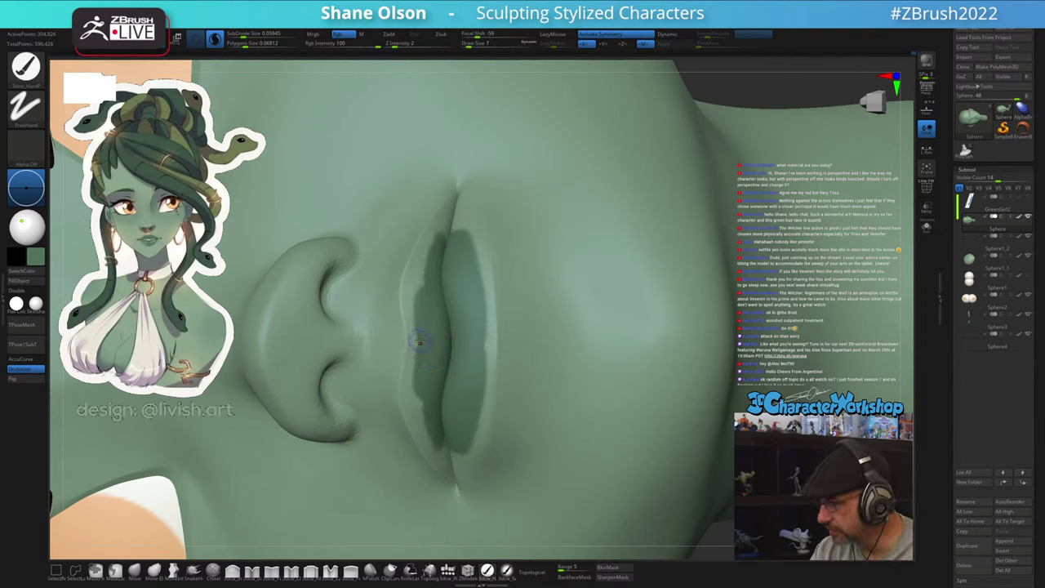
left_click_drag(412, 364, 410, 405)
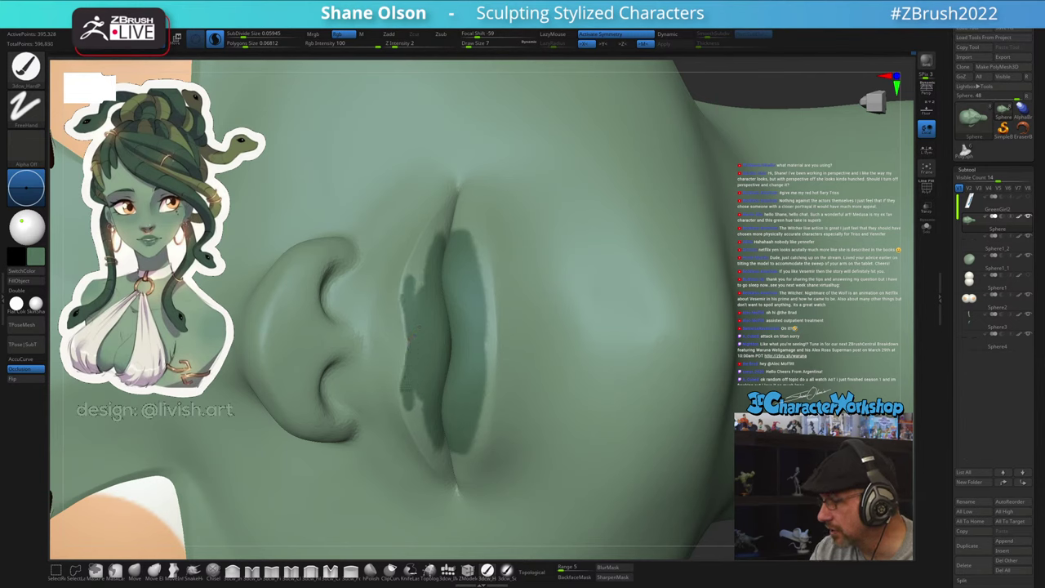
left_click_drag(409, 410, 441, 470)
left_click_drag(420, 389, 421, 423)
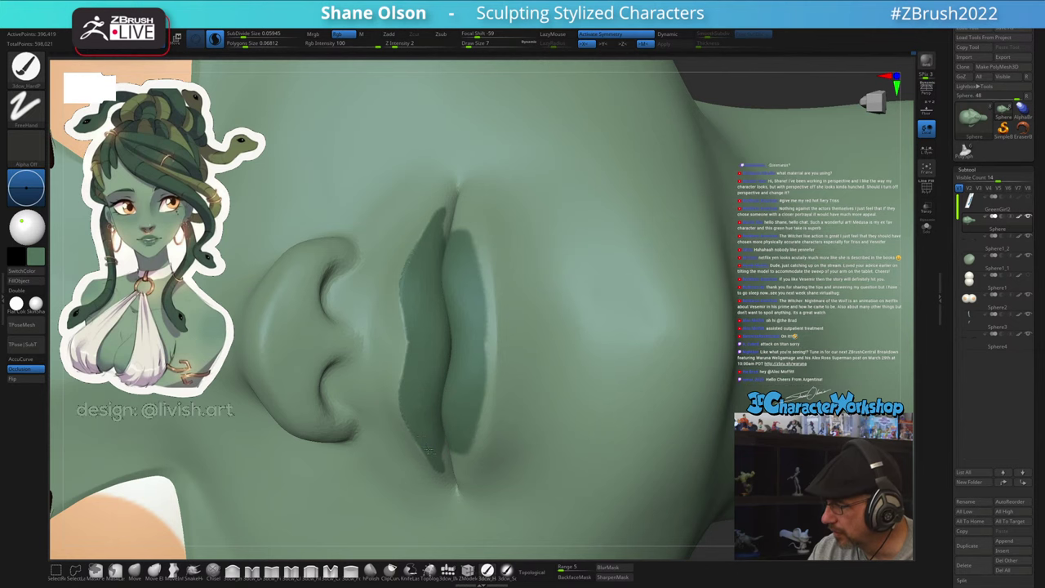
right_click_drag(435, 402, 439, 410)
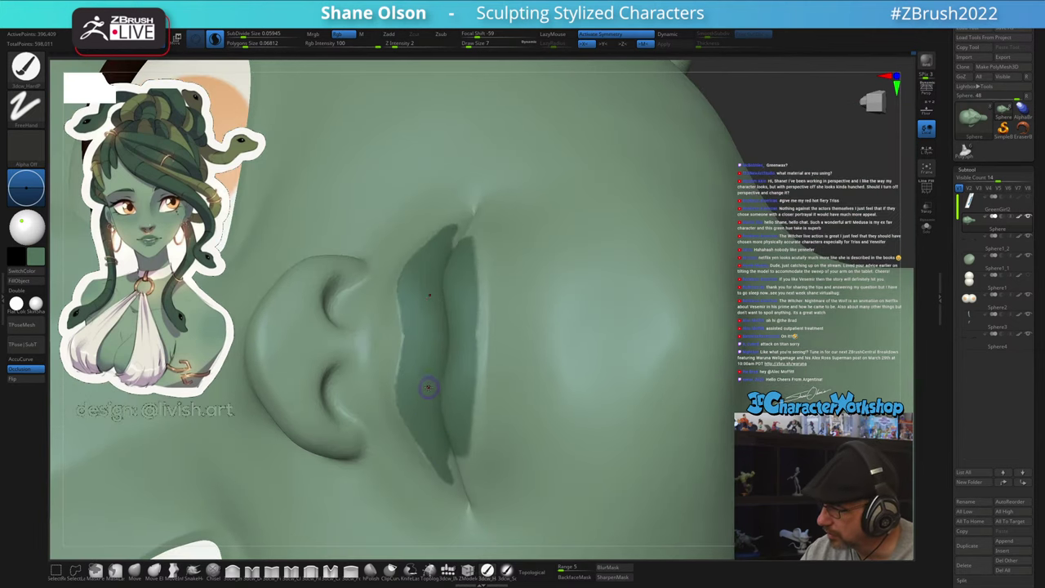
right_click_drag(425, 343, 416, 335, "ctrl")
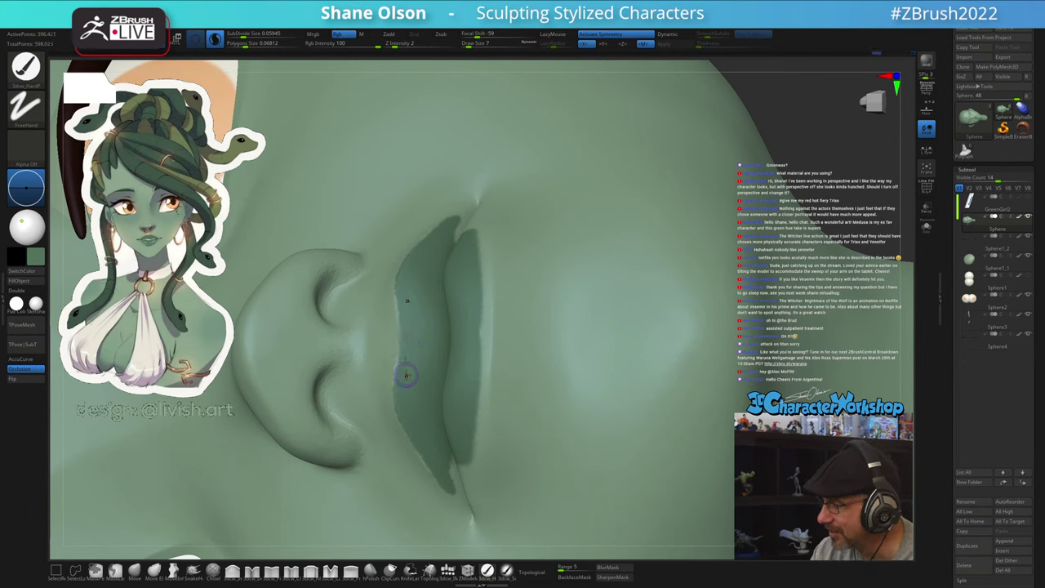
Extend the green paint on the upper lip into the corners of the mouth
left_click_drag(457, 490, 448, 461)
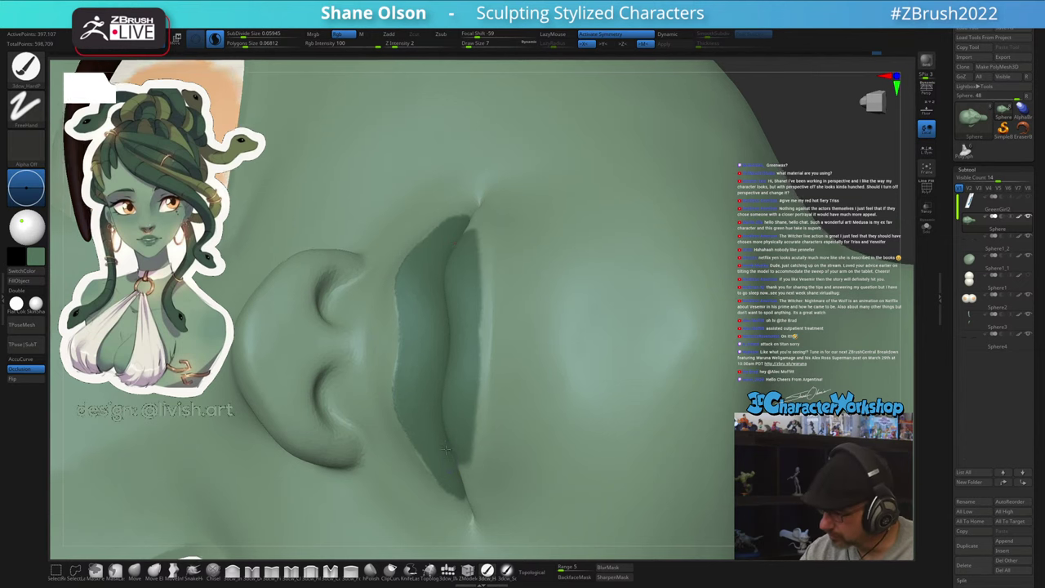
right_click_drag(449, 456, 452, 487)
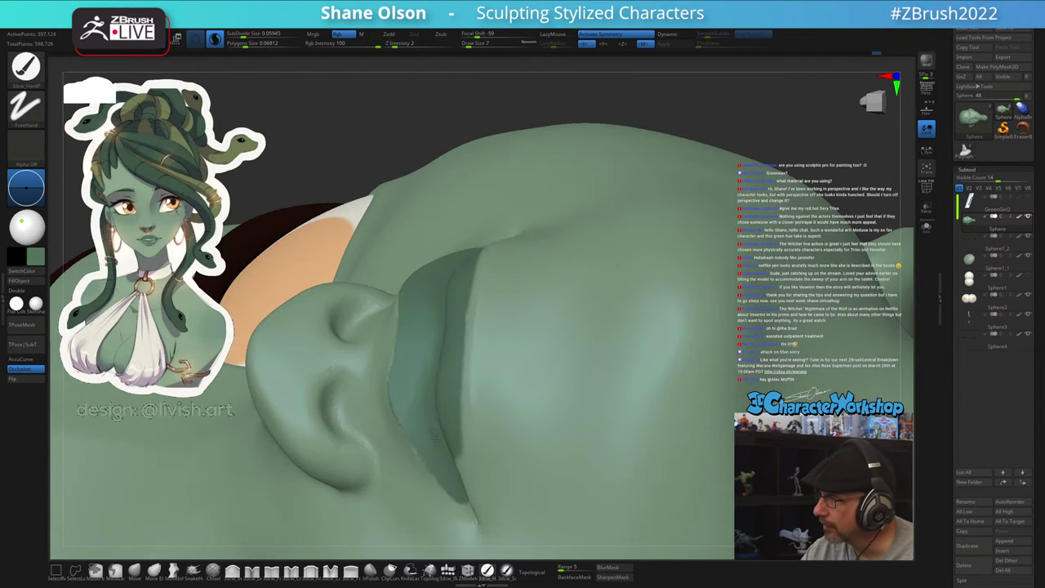
right_click_drag(435, 438, 424, 413, "alt")
left_click_drag(447, 467, 457, 481)
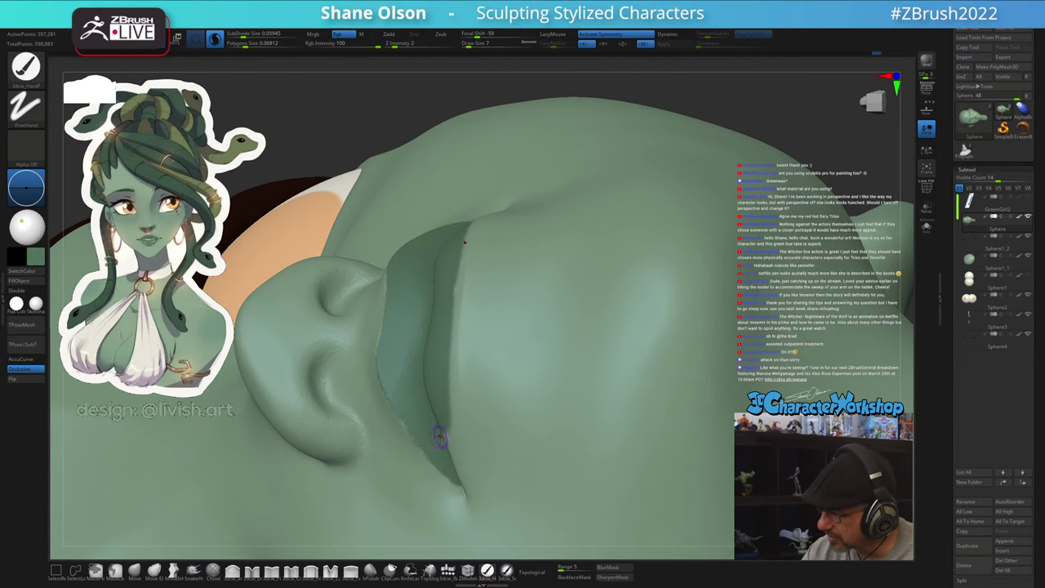
right_click_drag(438, 434, 462, 400)
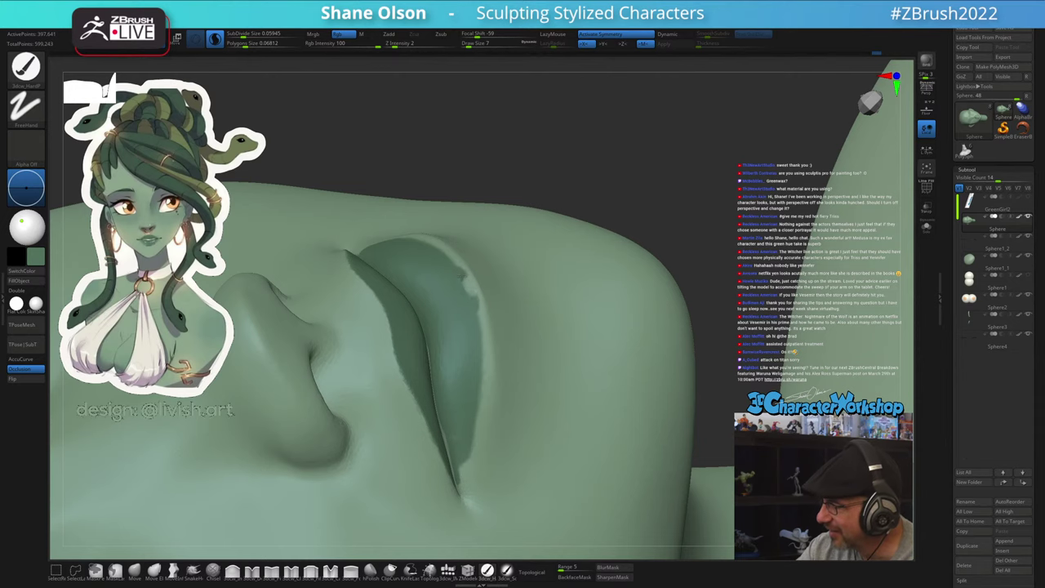
Paint the lower lip's outer edge green and carry the colour cleanly into the corners of the mouth
left_click_drag(486, 331, 475, 426)
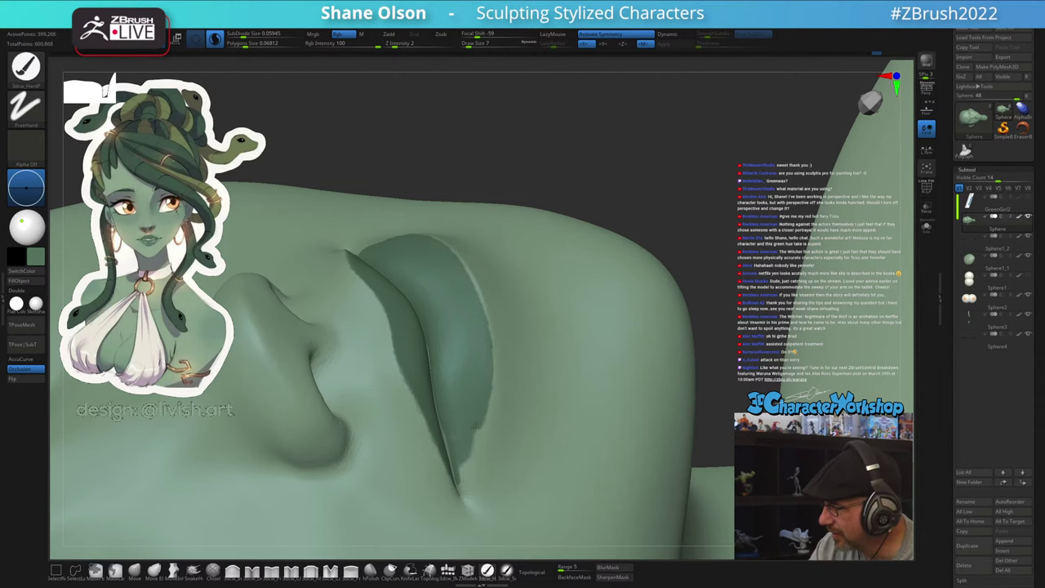
right_click_drag(434, 337, 429, 335)
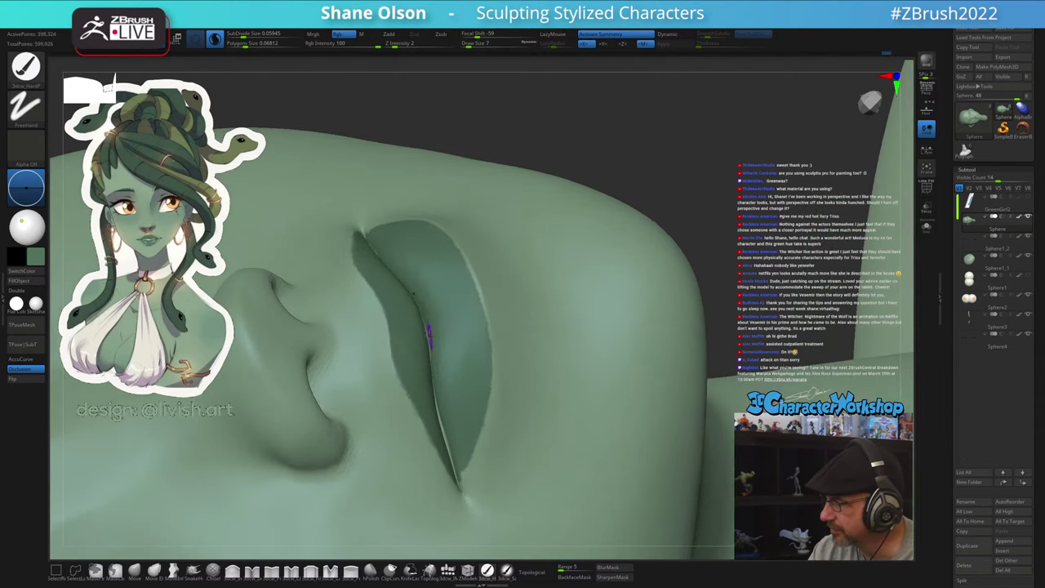
left_click_drag(450, 456, 460, 488)
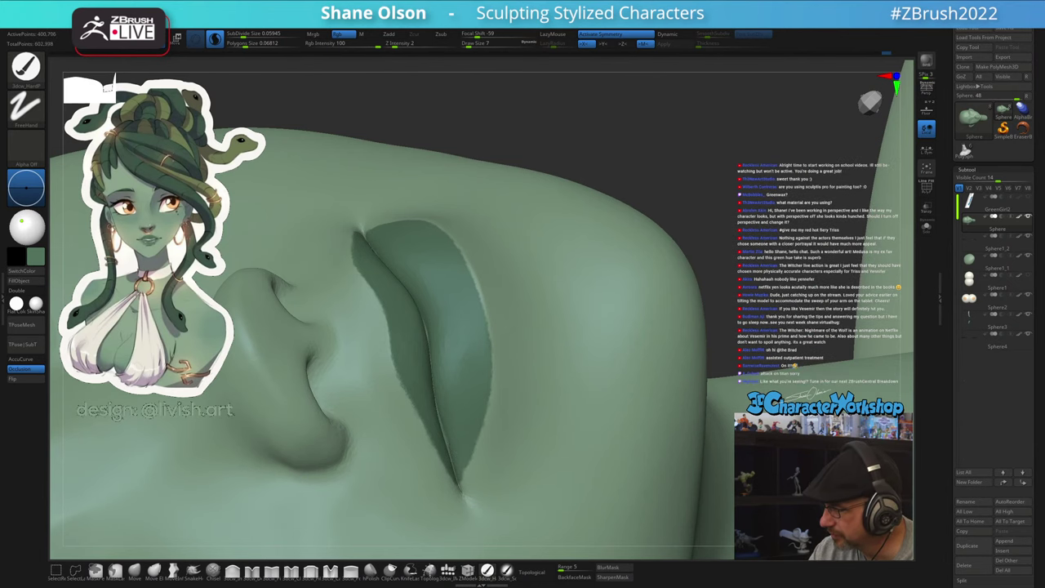
mouse_move(448, 441)
right_mouse_down()
mouse_move(435, 320)
mouse_move(445, 383)
right_mouse_up()
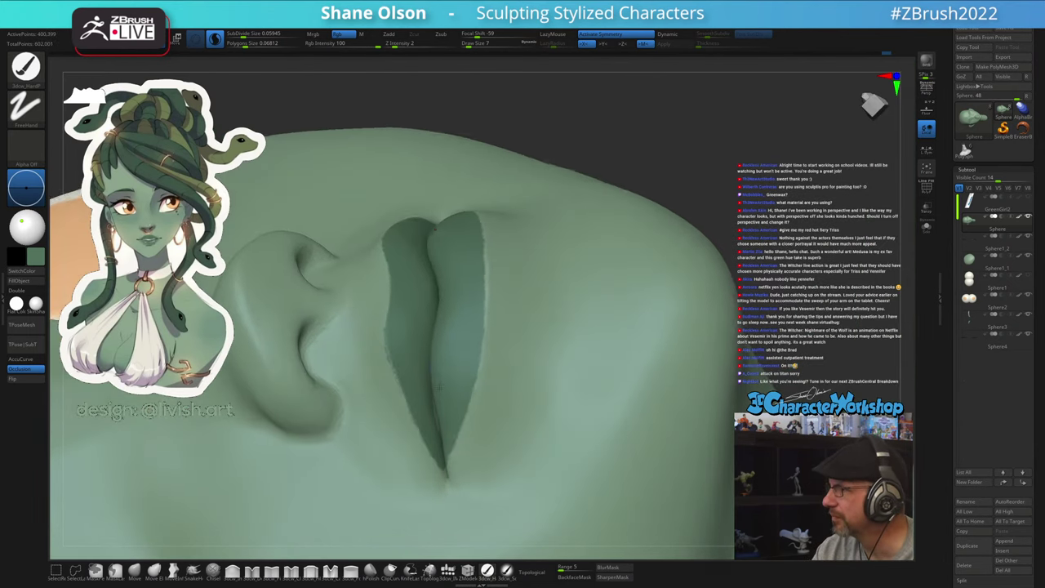
mouse_move(445, 327)
right_mouse_down("ctrl")
mouse_move(455, 362)
mouse_move(437, 400)
right_mouse_up("ctrl")
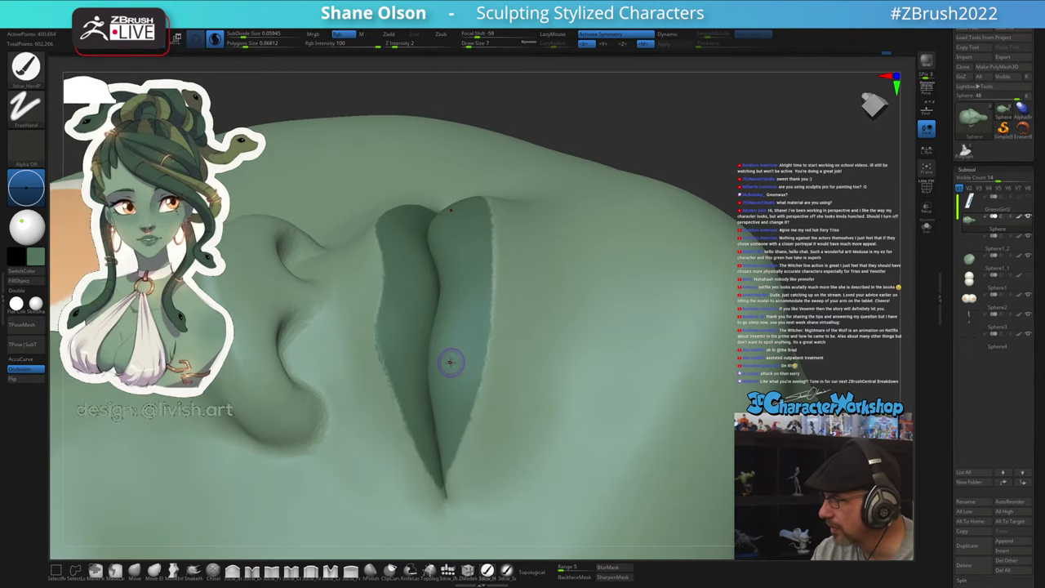
mouse_move(451, 363)
right_mouse_down()
mouse_move(459, 338)
mouse_move(463, 348)
right_mouse_up()
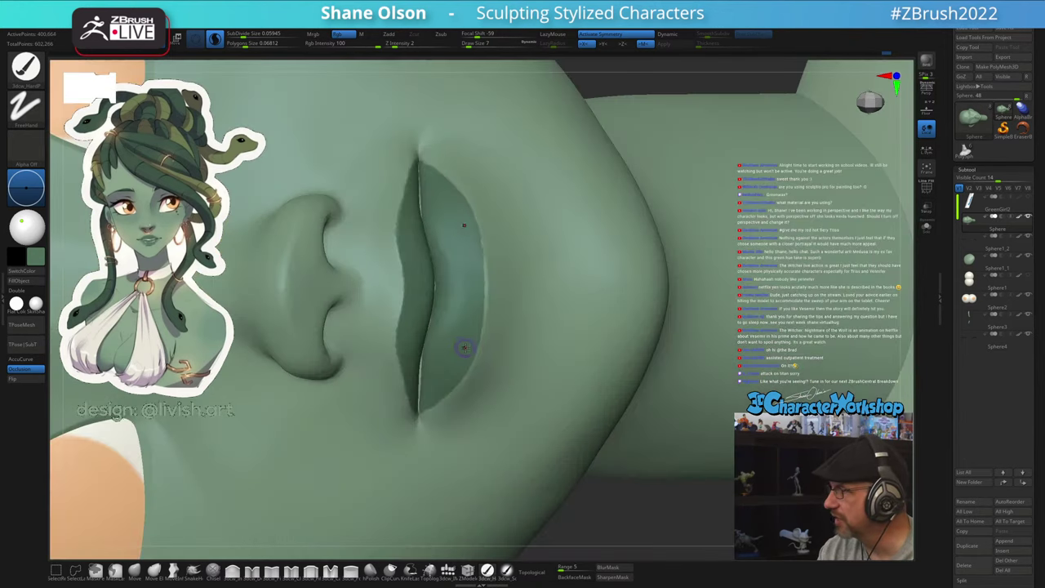
Switch to the Move brush with a draw size of about 49 for adjusting the mouth
mouse_move(490, 314)
right_mouse_down("alt")
mouse_move(483, 353)
mouse_move(494, 319)
right_mouse_up("alt")
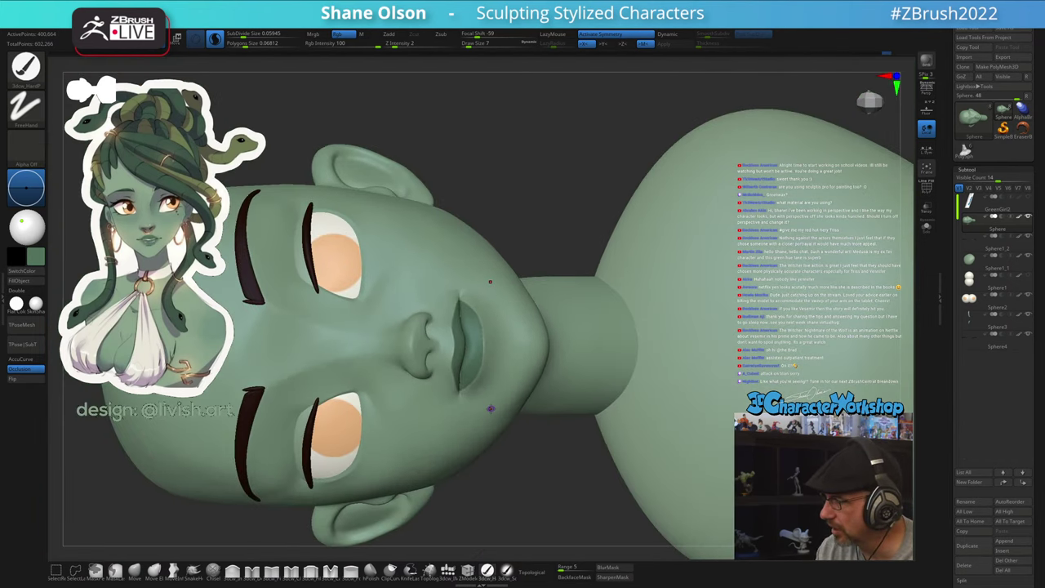
mouse_move(493, 405)
right_mouse_down("alt")
mouse_move(486, 378)
mouse_move(503, 339)
right_mouse_up("alt")
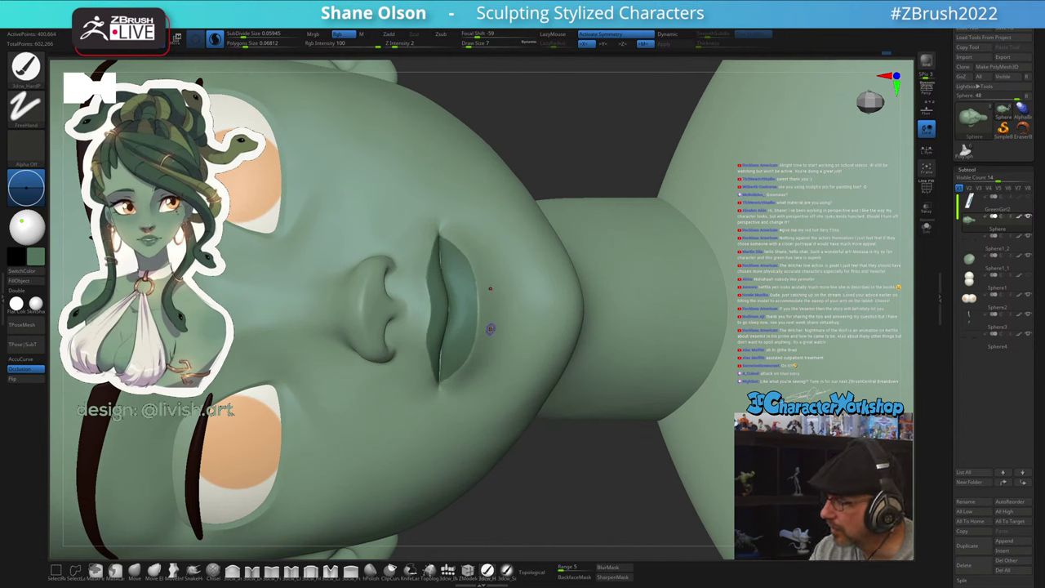
left_click(135, 570)
key("s")
left_click_drag(478, 258, 490, 257)
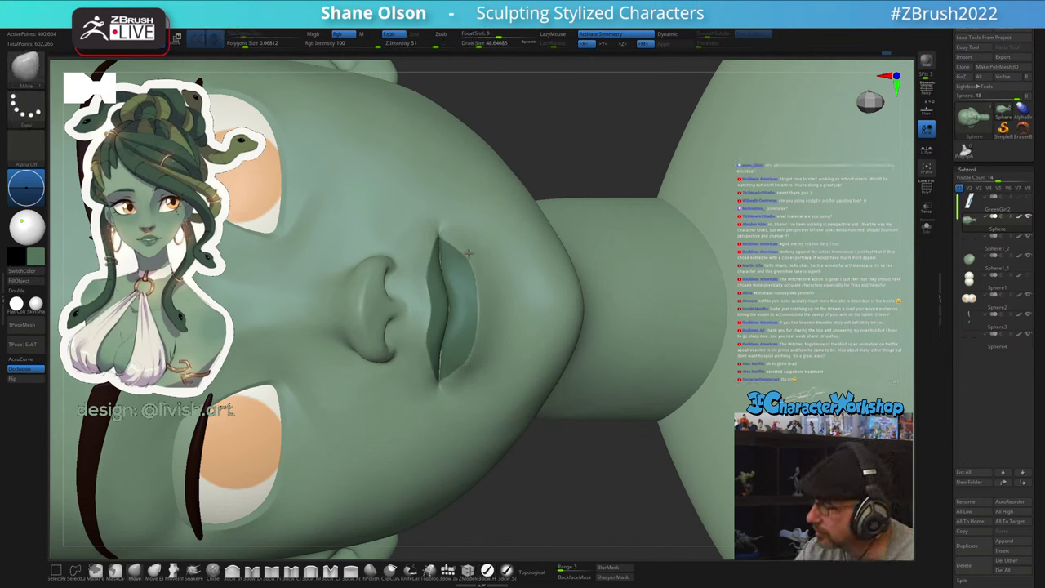
Turn the bust upright and examine the painted lips and face from the front, in profile and in three-quarter view
right_click_drag(507, 358, 502, 282, "ctrl")
left_click_drag(501, 282, 496, 386)
left_click_drag(729, 354, 730, 353, "shift")
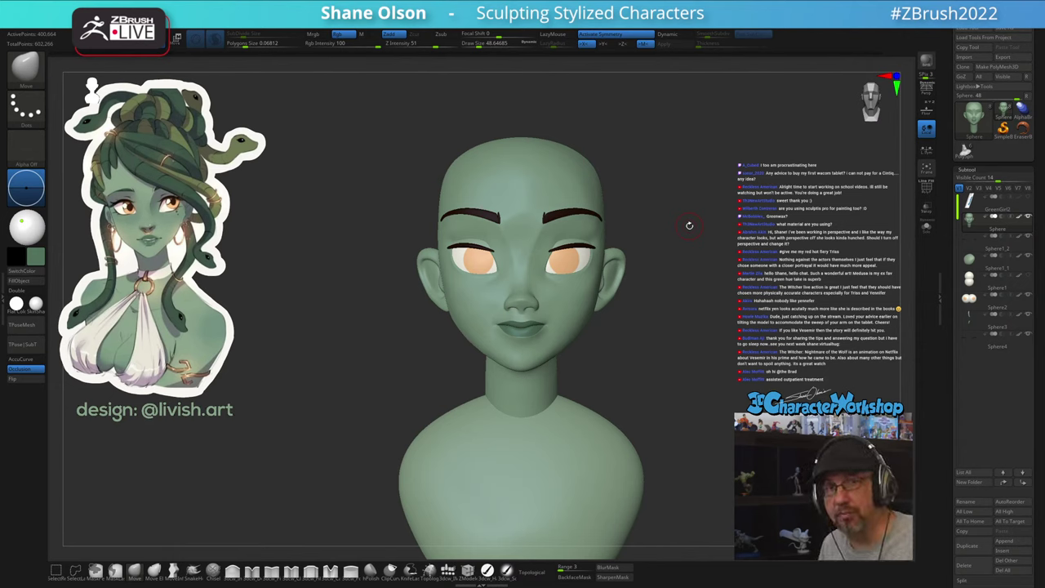
left_click_drag(680, 371, 639, 371)
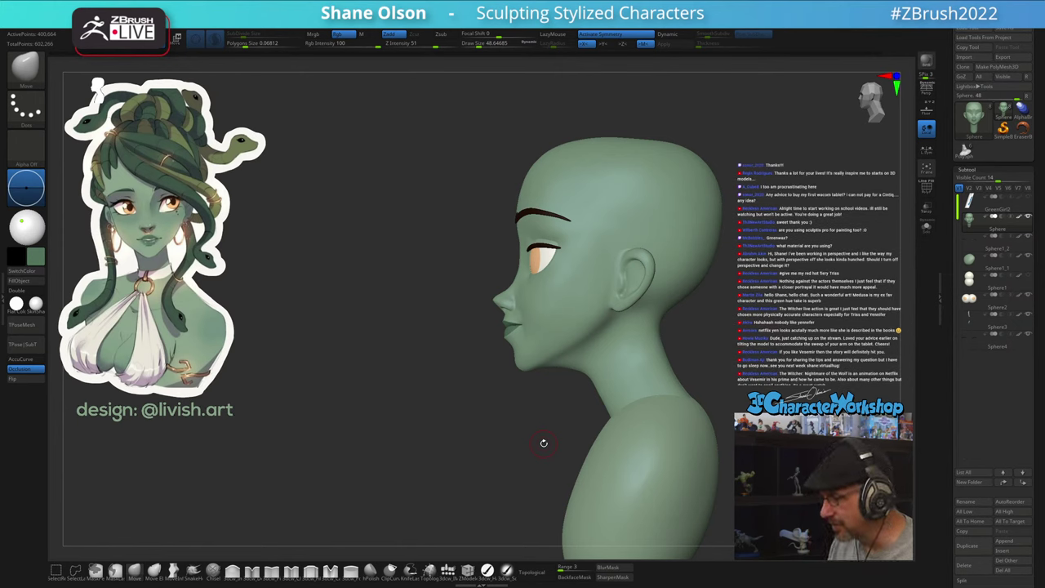
left_click_drag(449, 480, 495, 475)
mouse_move(685, 377)
left_mouse_down("shift")
mouse_move(695, 373)
mouse_move(678, 317)
mouse_move(641, 314)
mouse_move(672, 318)
mouse_move(644, 371)
left_mouse_up("shift")
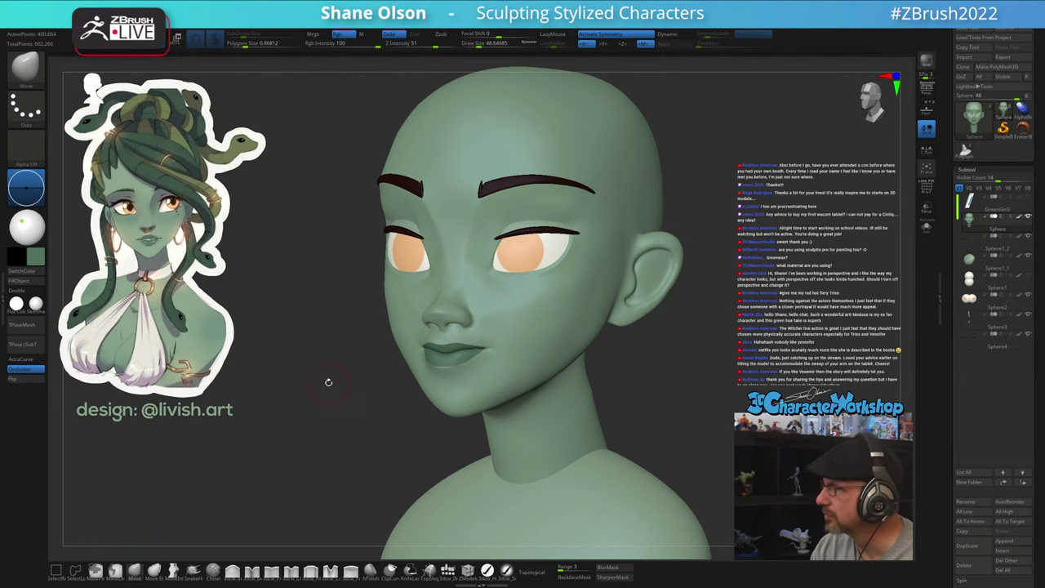
left_click_drag(326, 377, 311, 396, "alt")
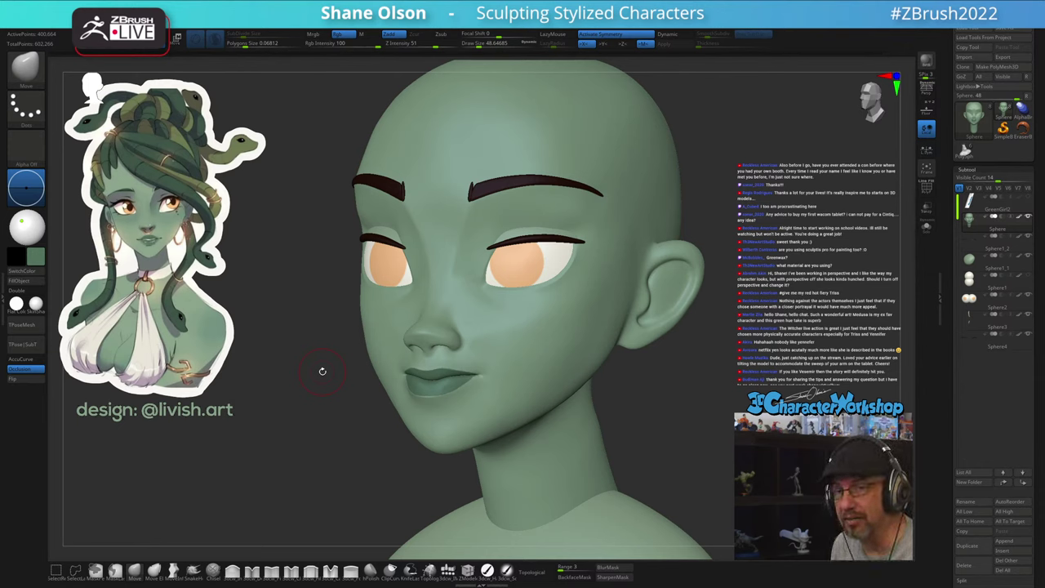
Enlarge the Move brush to a draw size of about 128 and adjust the cheek contour below the eye
key("s")
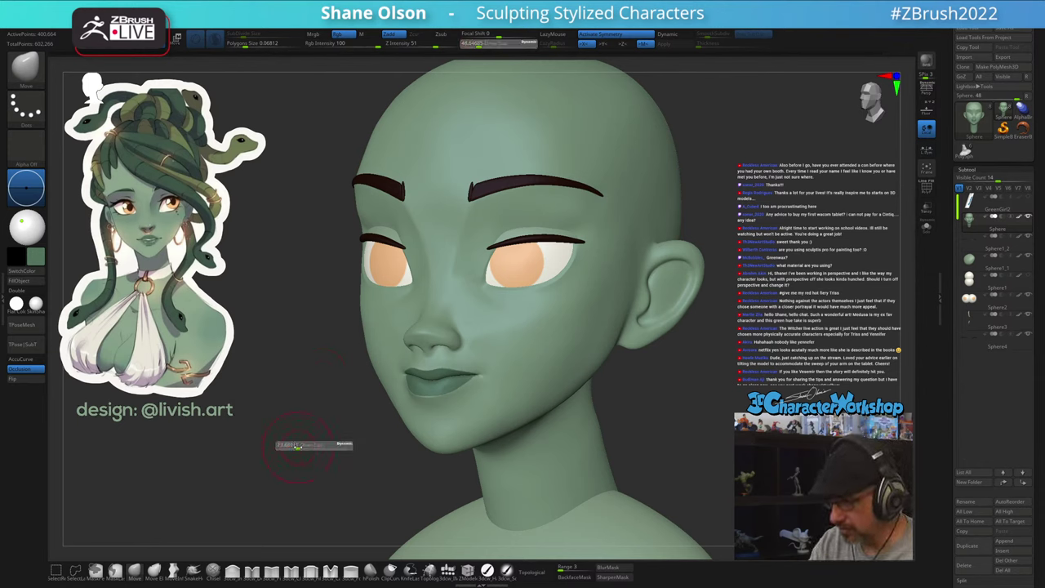
left_click_drag(292, 445, 305, 445)
left_click_drag(365, 330, 359, 331)
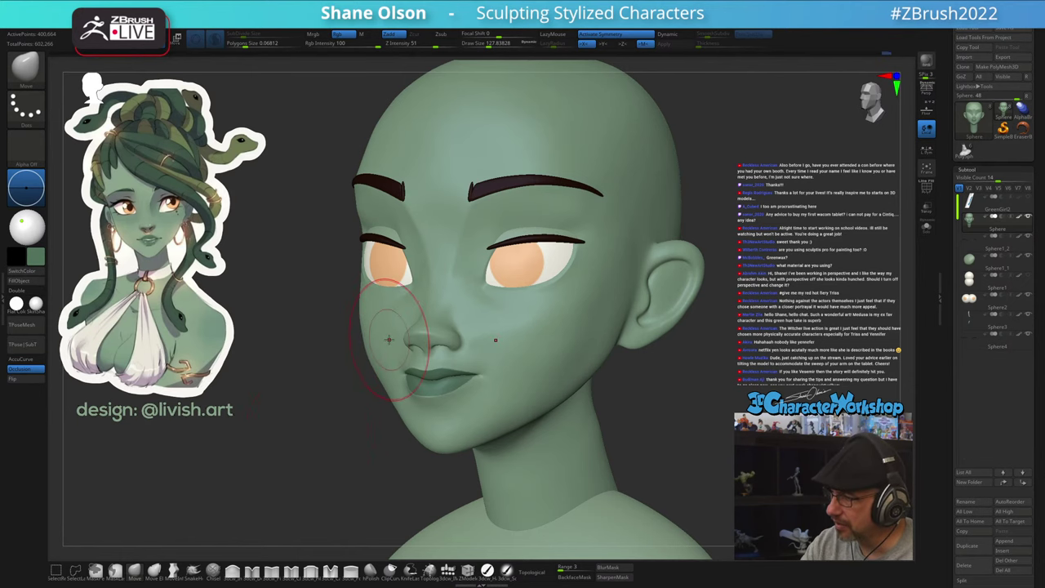
right_click_drag(371, 327, 387, 333)
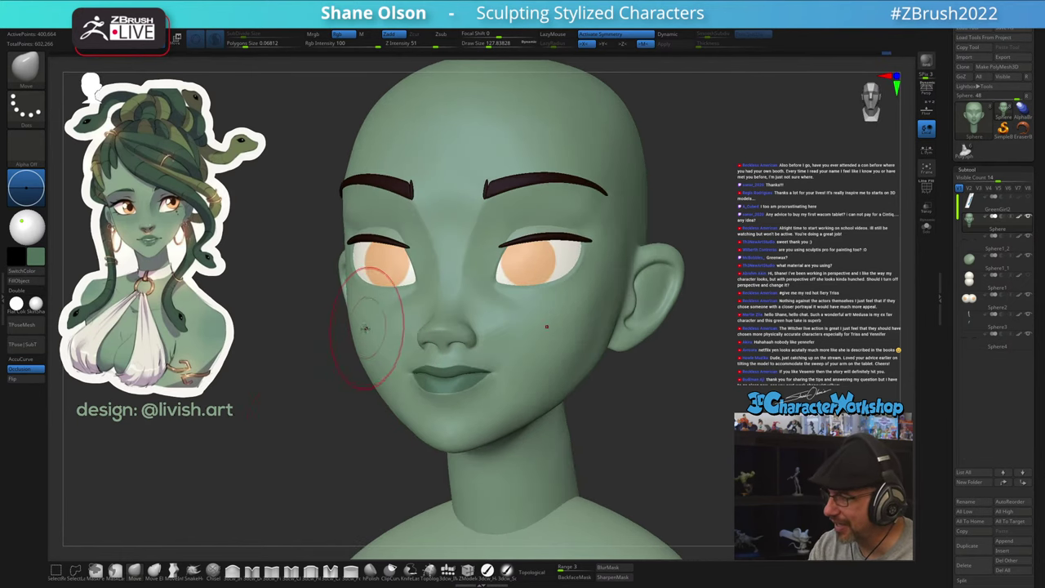
left_click_drag(372, 327, 364, 331)
right_click_drag(383, 361, 360, 407)
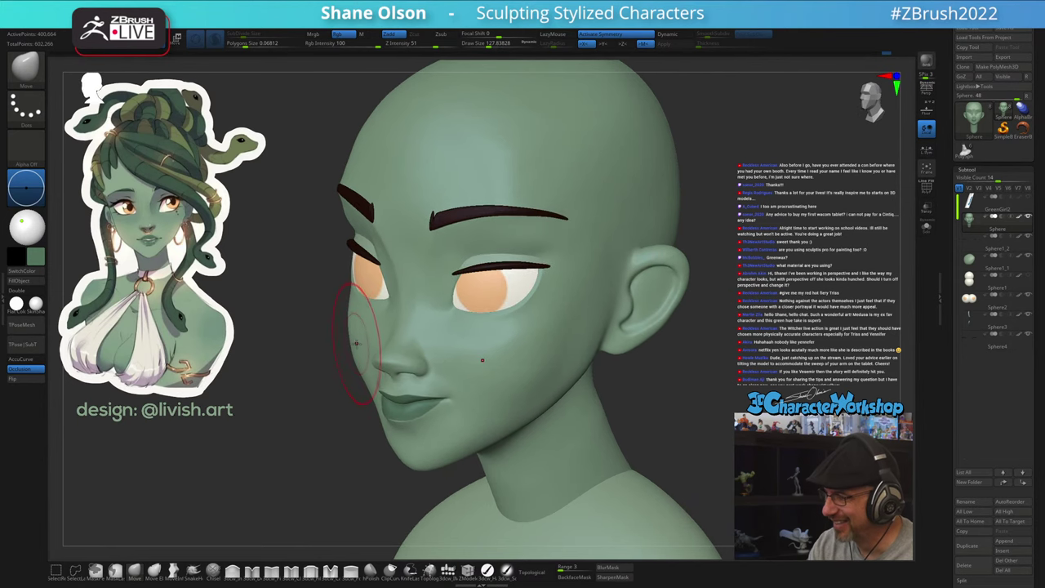
Reduce the Move brush to a draw size of about 108 and refine the cheek contour beside the mouth
key("s")
left_click_drag(360, 380, 357, 380)
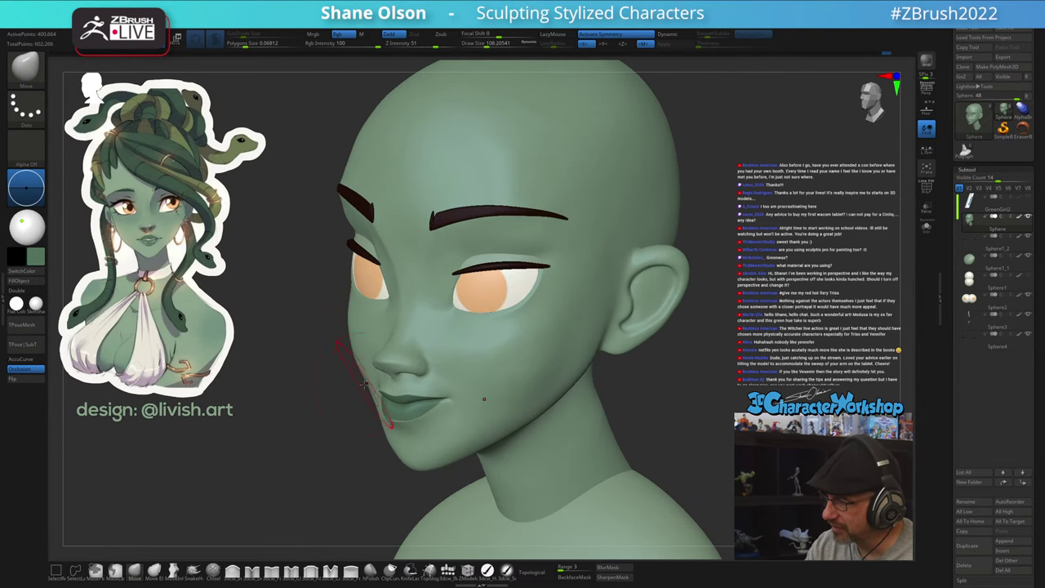
mouse_move(364, 451)
right_mouse_down()
mouse_move(374, 436)
mouse_move(400, 461)
right_mouse_up()
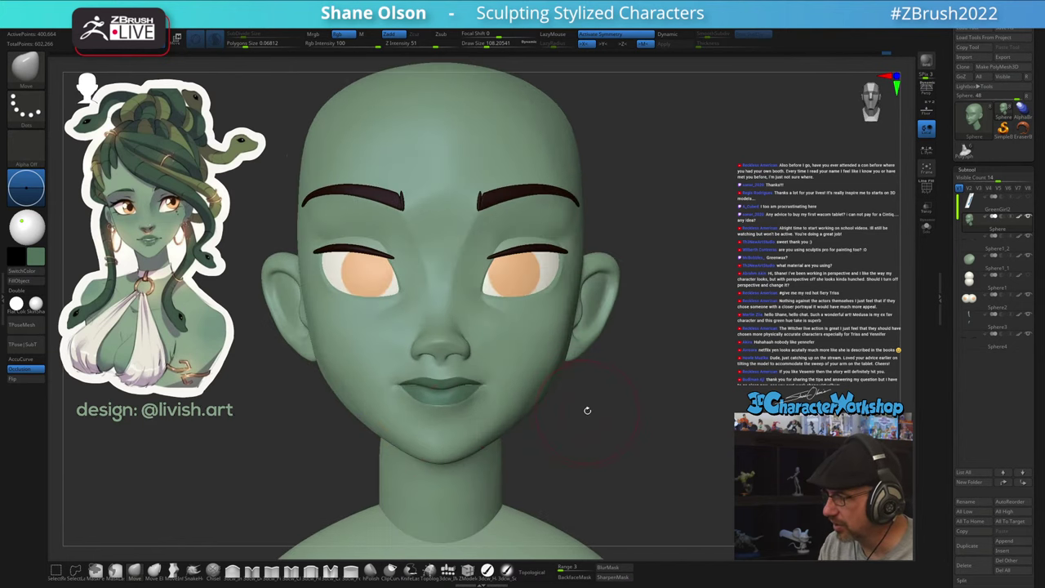
mouse_move(586, 411)
right_mouse_down()
mouse_move(572, 419)
mouse_move(582, 411)
right_mouse_up()
Reduce the draw size to about 77 and smooth the cheek and jaw surface below the ear
key("s")
left_click_drag(600, 401, 596, 401)
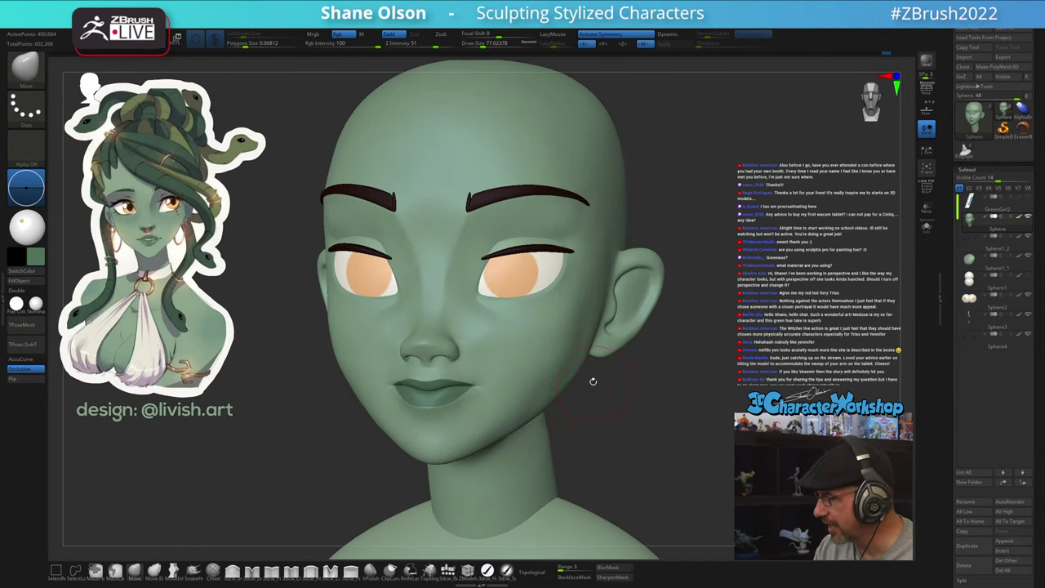
right_click_drag(593, 369, 565, 365)
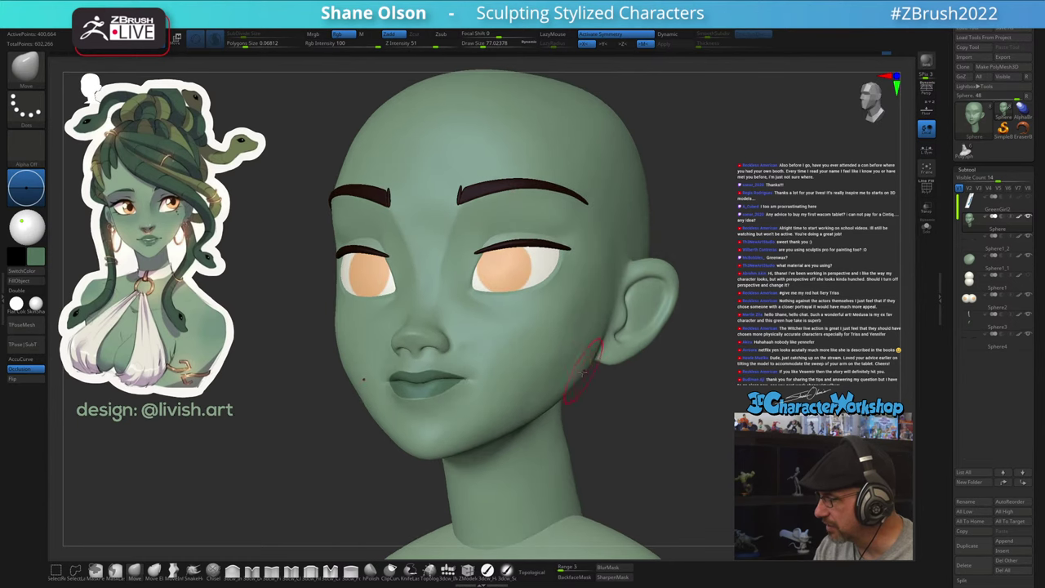
left_click_drag(552, 391, 596, 311, "shift")
mouse_move(591, 416)
right_mouse_down()
mouse_move(605, 424)
mouse_move(603, 417)
right_mouse_up()
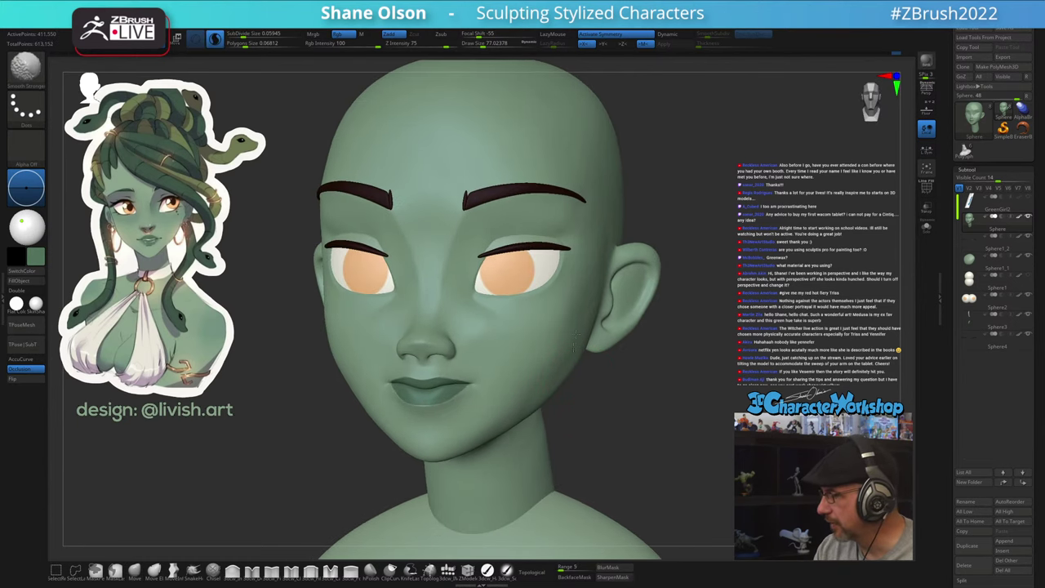
mouse_move(611, 400)
right_mouse_down()
mouse_move(617, 427)
mouse_move(610, 413)
right_mouse_up()
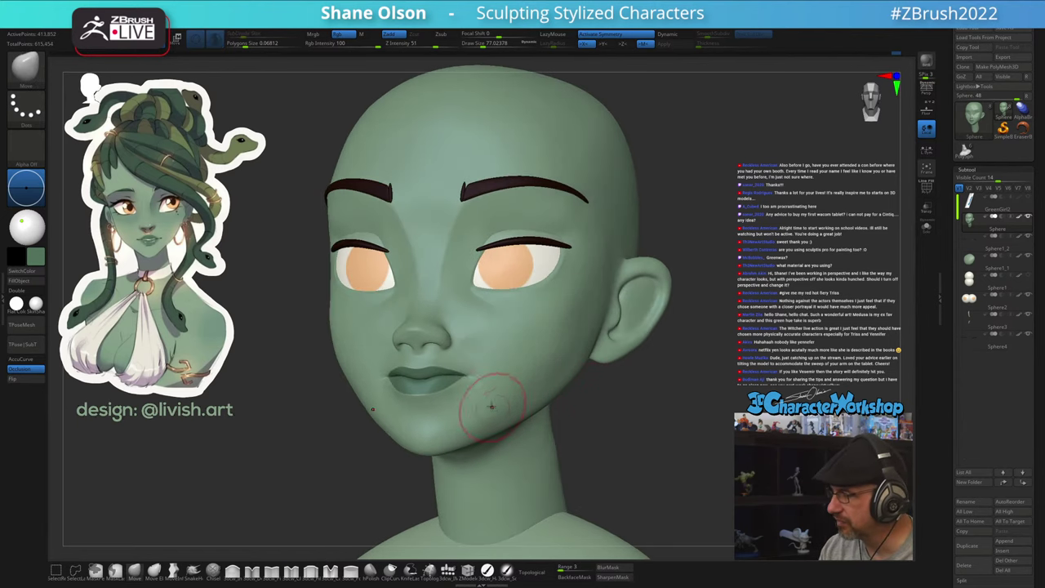
Reduce the Move brush to a draw size of about 62 and adjust the corner of the mouth
mouse_move(489, 376)
right_mouse_down("ctrl")
mouse_move(483, 389)
mouse_move(488, 365)
right_mouse_up("ctrl")
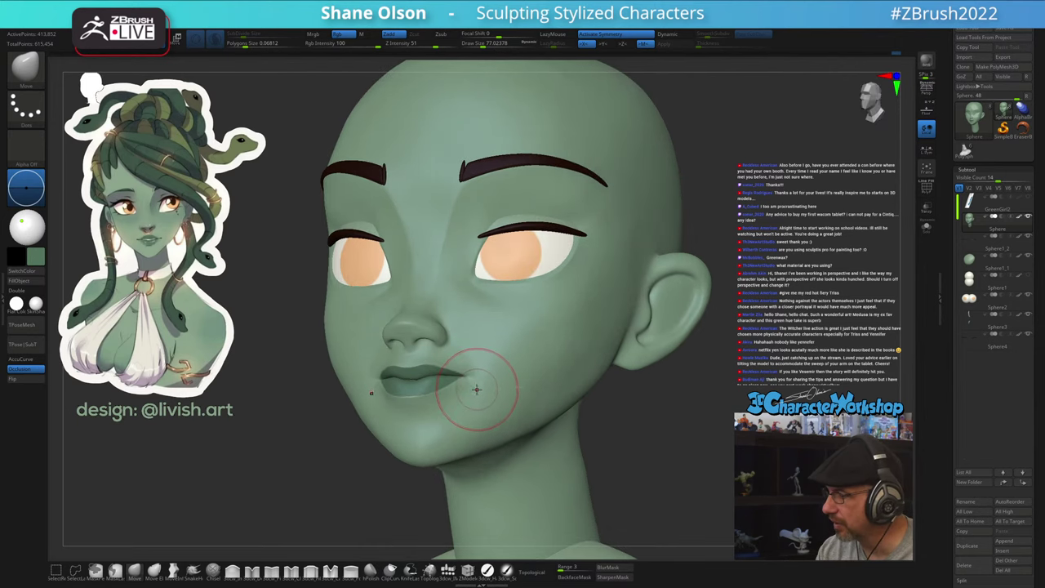
key("s")
left_click_drag(476, 390, 469, 379)
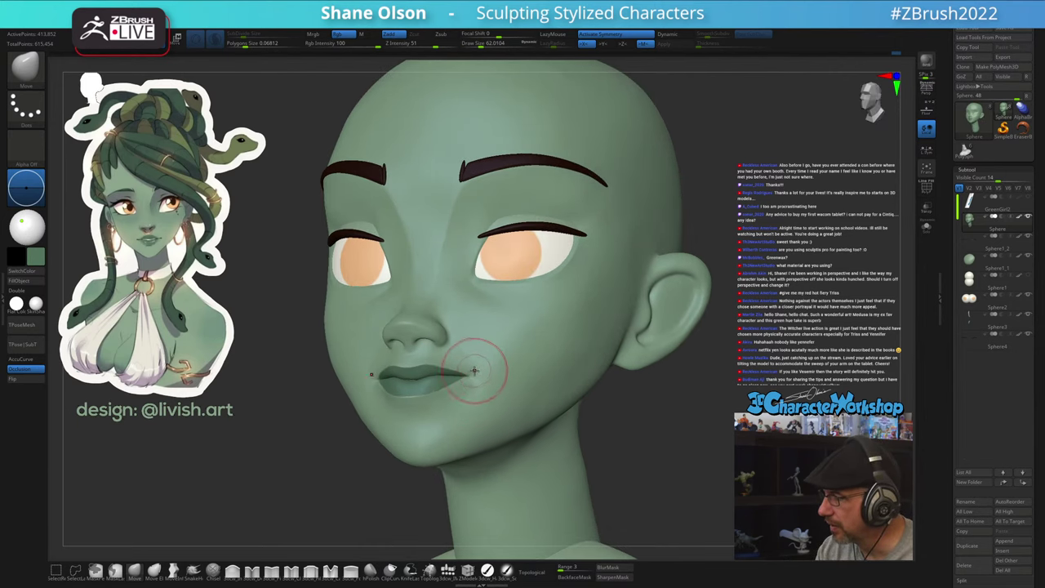
right_click_drag(501, 354, 497, 370)
key("s")
left_click_drag(495, 381, 485, 382)
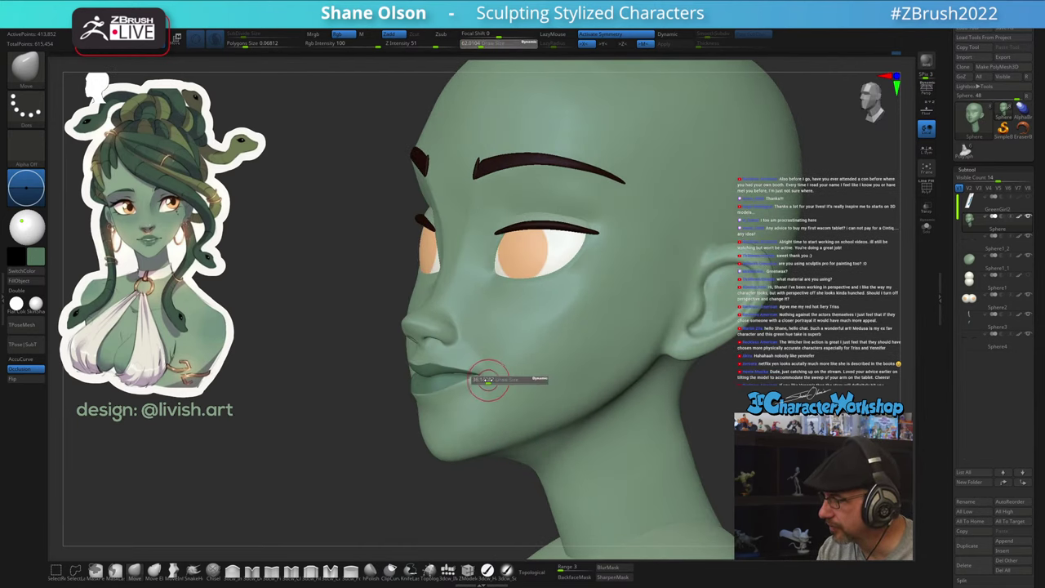
mouse_move(490, 357)
right_mouse_down()
mouse_move(523, 349)
mouse_move(542, 360)
mouse_move(493, 384)
mouse_move(474, 372)
mouse_move(498, 363)
mouse_move(513, 319)
mouse_move(495, 344)
mouse_move(514, 383)
mouse_move(498, 362)
right_mouse_up()
Shape the corner of the mouth more finely with Move brush draw sizes of about 31 and 22
key("s")
right_click_drag(466, 403, 468, 397)
key("s")
left_click_drag(466, 398, 464, 392)
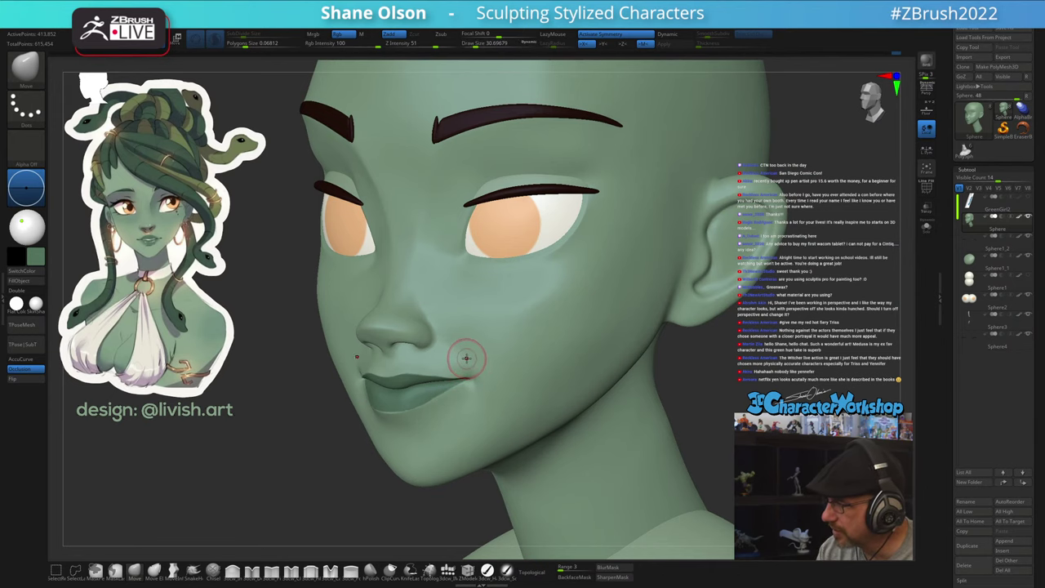
right_click_drag(467, 359, 466, 357)
key("s")
left_click_drag(466, 361, 463, 363)
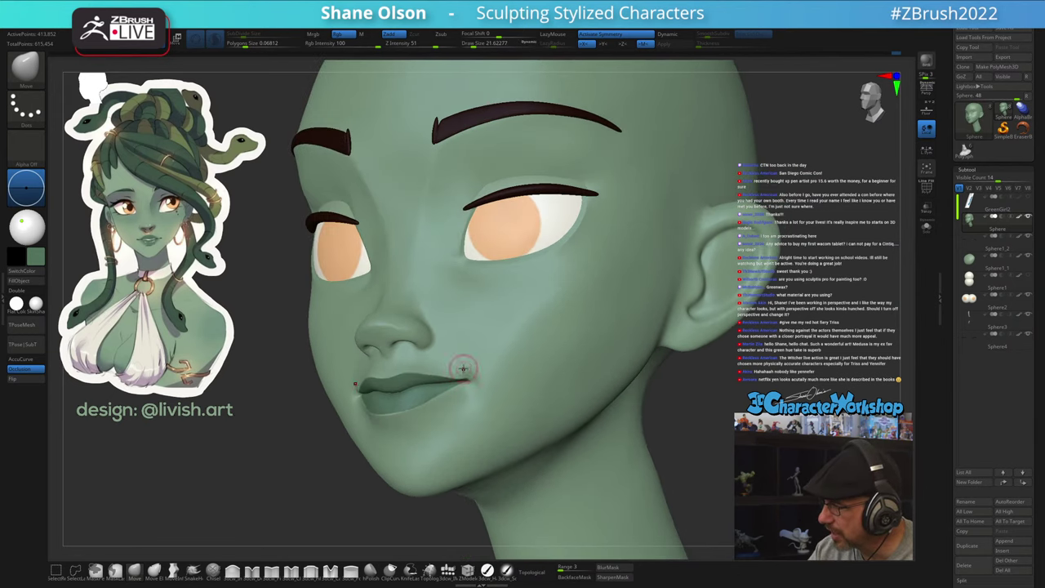
Set the Move brush to a draw size of about 33 and refine the mouth corner in profile and three-quarter view
right_click_drag(515, 332, 499, 346)
key("s")
left_click_drag(486, 376, 490, 375)
right_click_drag(490, 376, 479, 378)
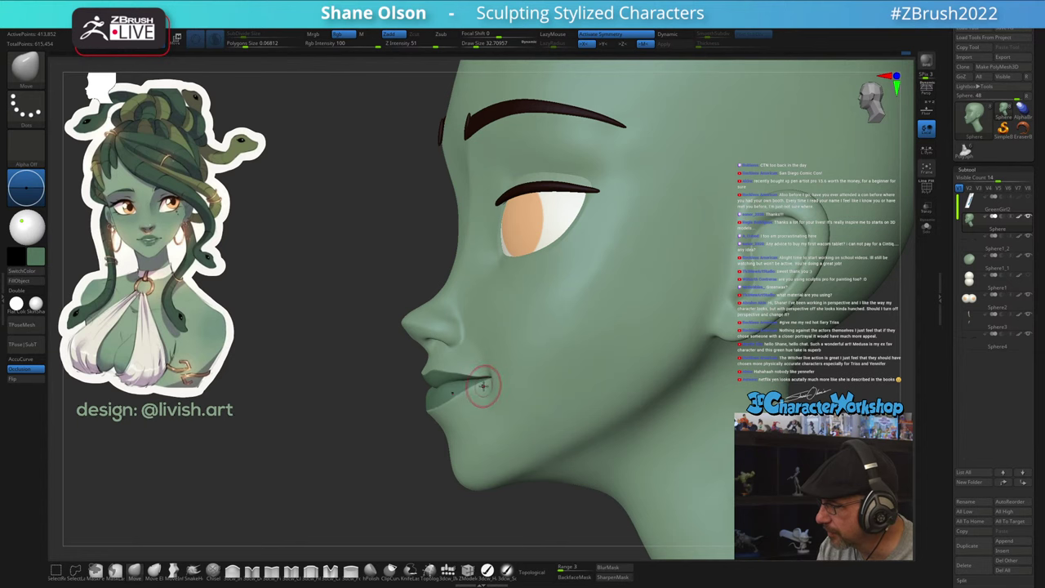
mouse_move(485, 384)
right_mouse_down()
mouse_move(514, 380)
mouse_move(504, 375)
right_mouse_up()
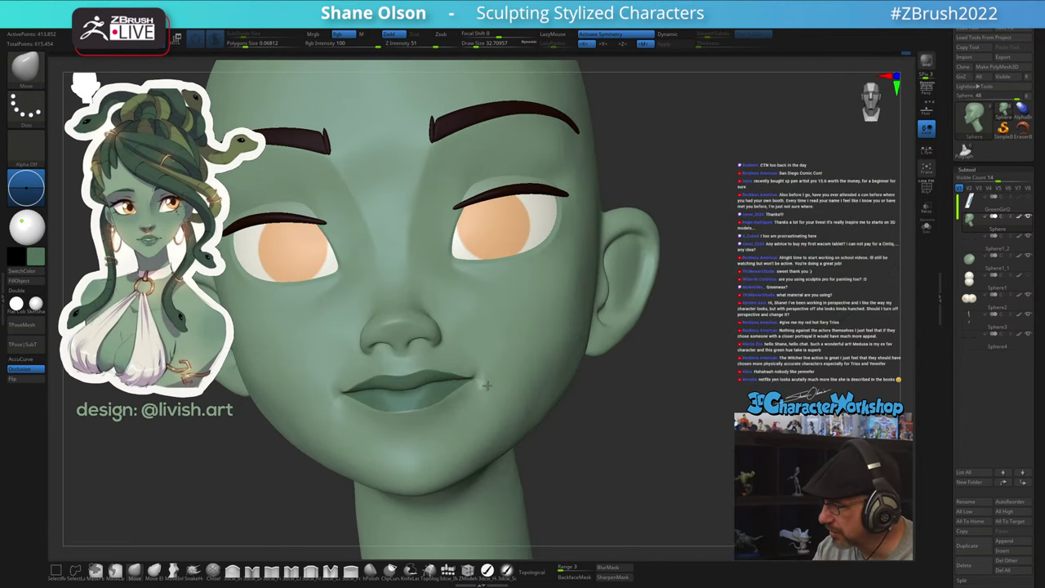
Enlarge the Move brush to a draw size of about 90 and adjust the lower lip's curve as seen from above
mouse_move(511, 340)
right_mouse_down()
mouse_move(514, 366)
mouse_move(486, 382)
right_mouse_up()
key("s")
left_click_drag(476, 407, 485, 407)
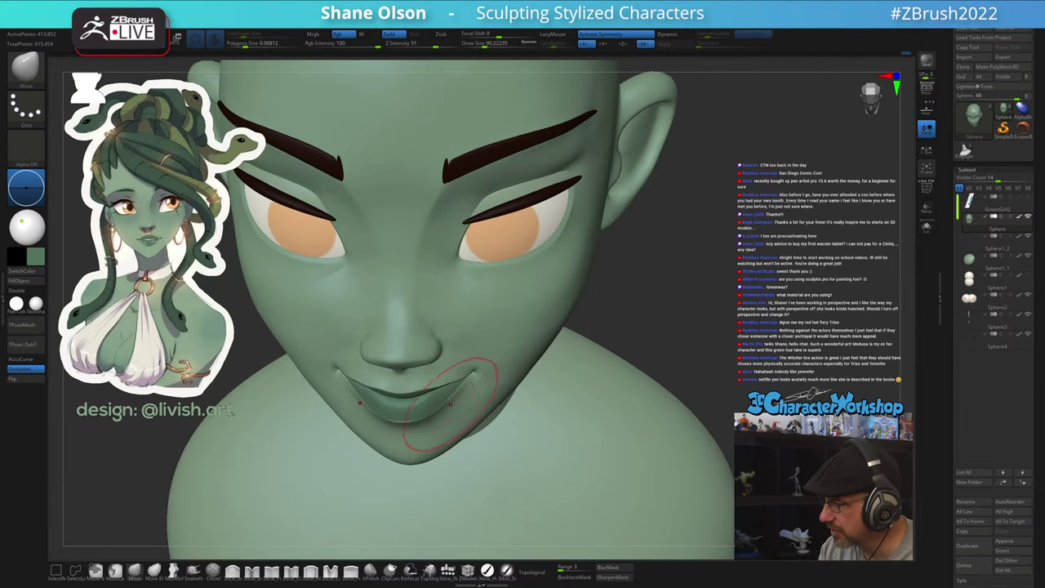
left_click_drag(418, 422, 419, 417)
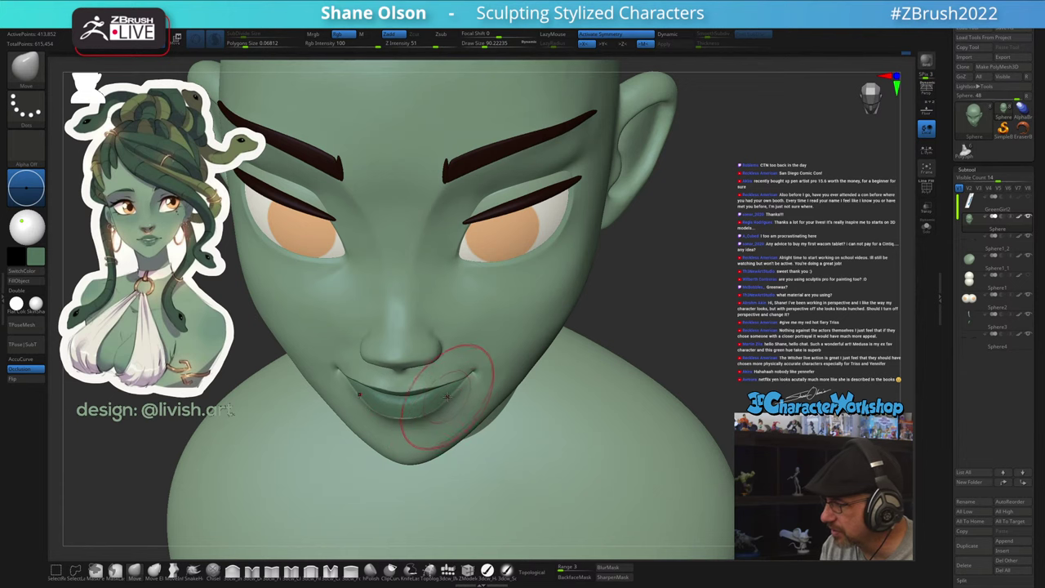
mouse_move(484, 393)
right_mouse_down()
mouse_move(507, 359)
mouse_move(459, 356)
mouse_move(505, 367)
right_mouse_up()
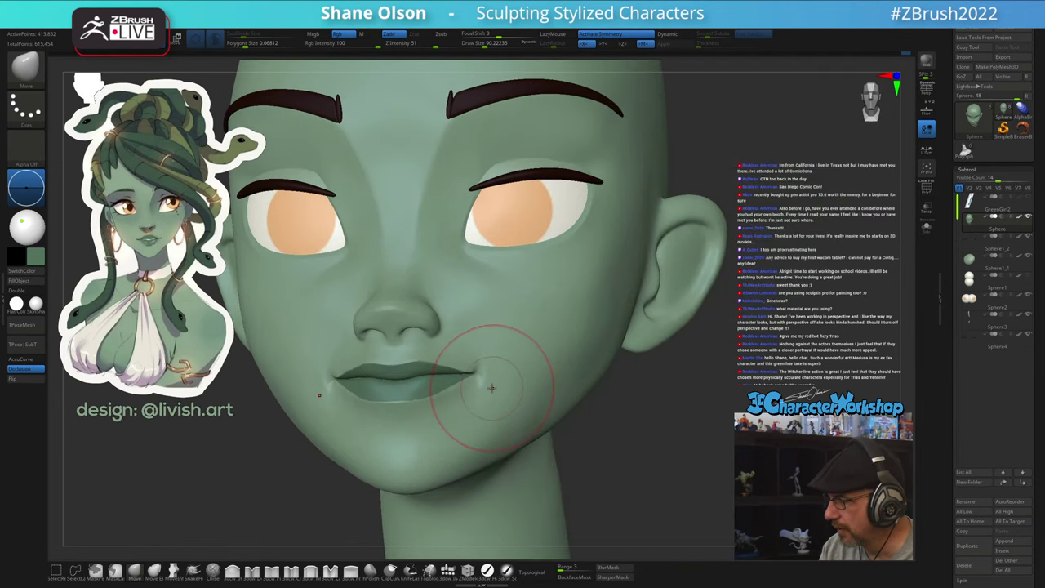
Switch to the Fill brush at a draw size of about 22, turn off Sculptris Pro and soften the cheek beside the mouth corner
left_click(272, 570)
key("s")
left_click_drag(482, 394, 494, 388)
left_click(216, 42)
key("s")
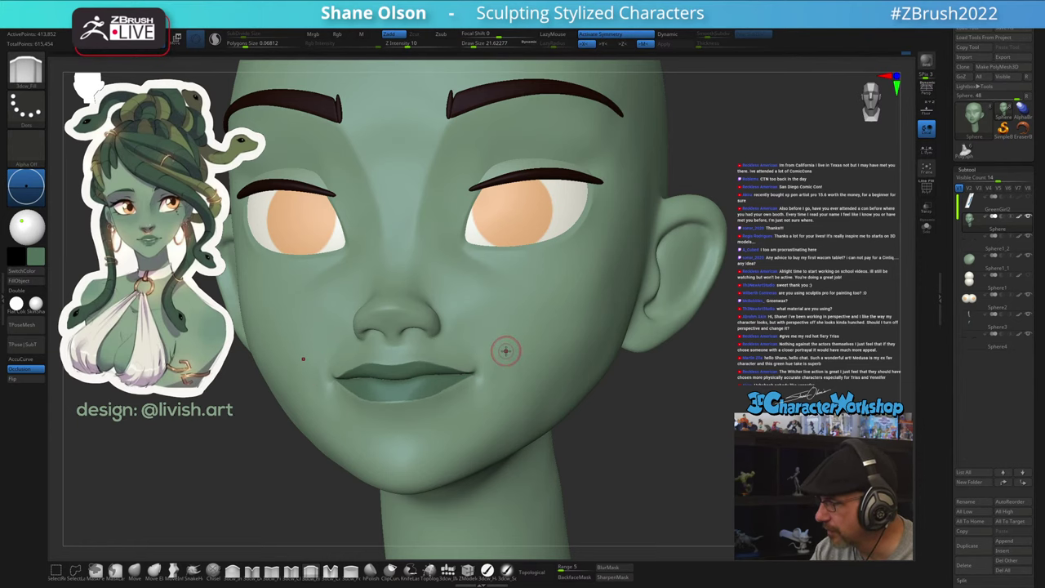
right_click_drag(507, 351, 475, 348)
left_click_drag(498, 353, 503, 372, "shift")
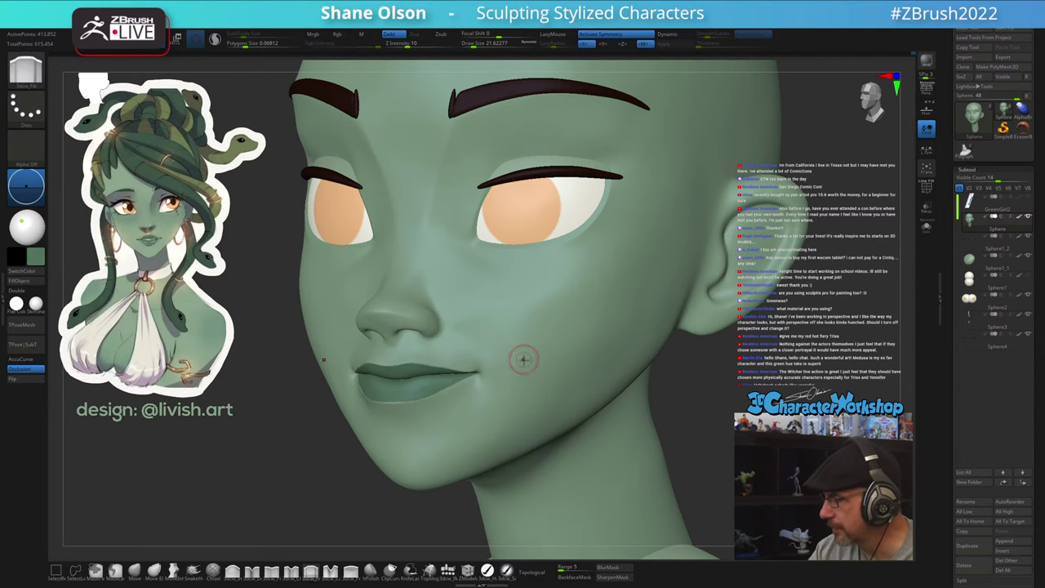
right_click_drag(523, 359, 572, 367, "shift")
mouse_move(591, 422)
right_mouse_down("ctrl")
mouse_move(606, 374)
mouse_move(624, 391)
mouse_move(616, 435)
mouse_move(584, 449)
right_mouse_up("ctrl")
mouse_move(444, 401)
right_mouse_down("ctrl")
mouse_move(444, 416)
mouse_move(467, 422)
mouse_move(469, 396)
mouse_move(468, 426)
right_mouse_up("ctrl")
Set the draw size to about 59 and switch to the Move brush with topological auto-masking enabled
key("s")
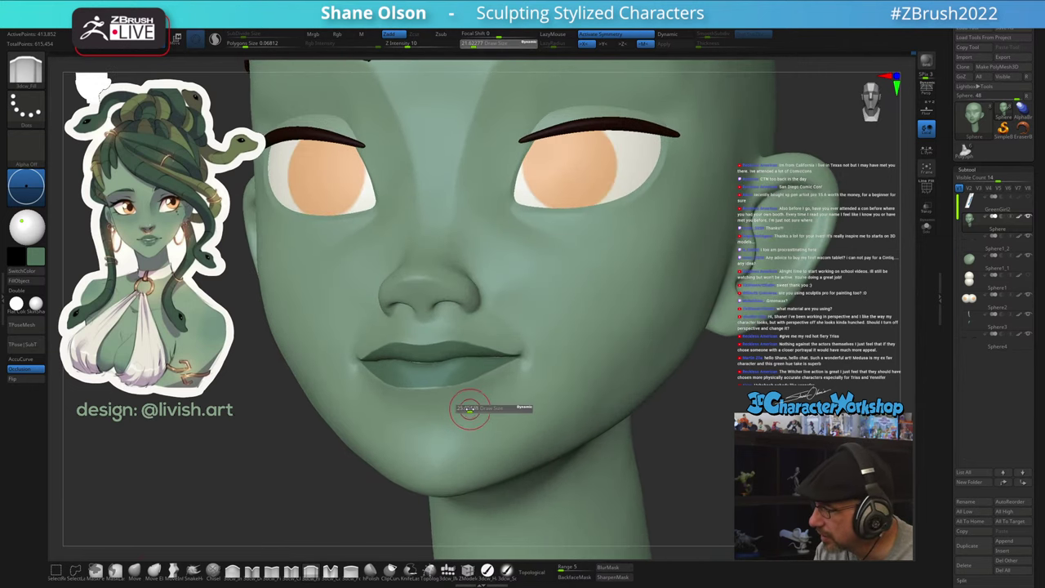
left_click_drag(466, 409, 476, 410)
left_click(534, 572)
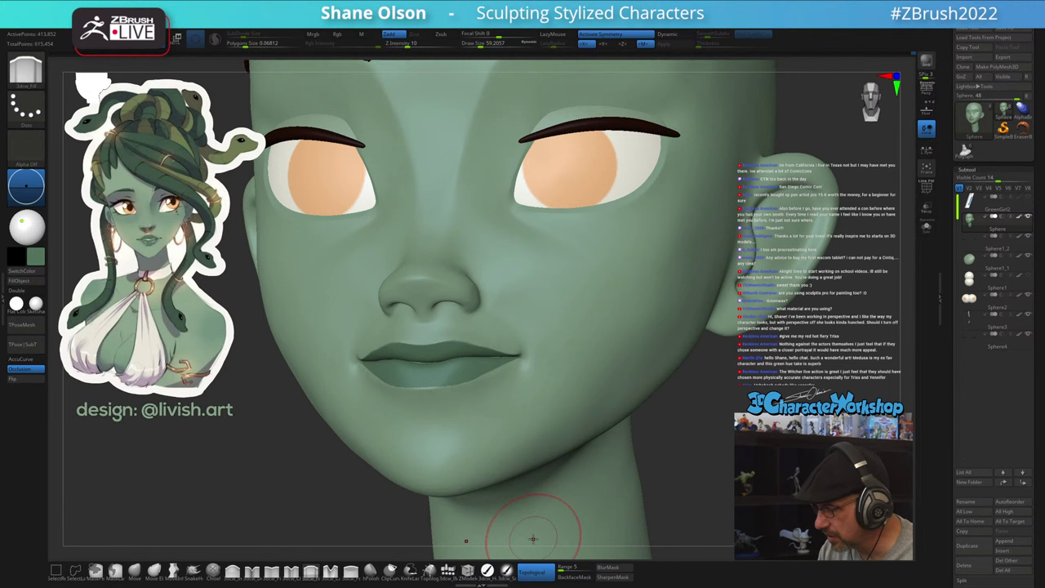
left_click(135, 571)
left_click(535, 573)
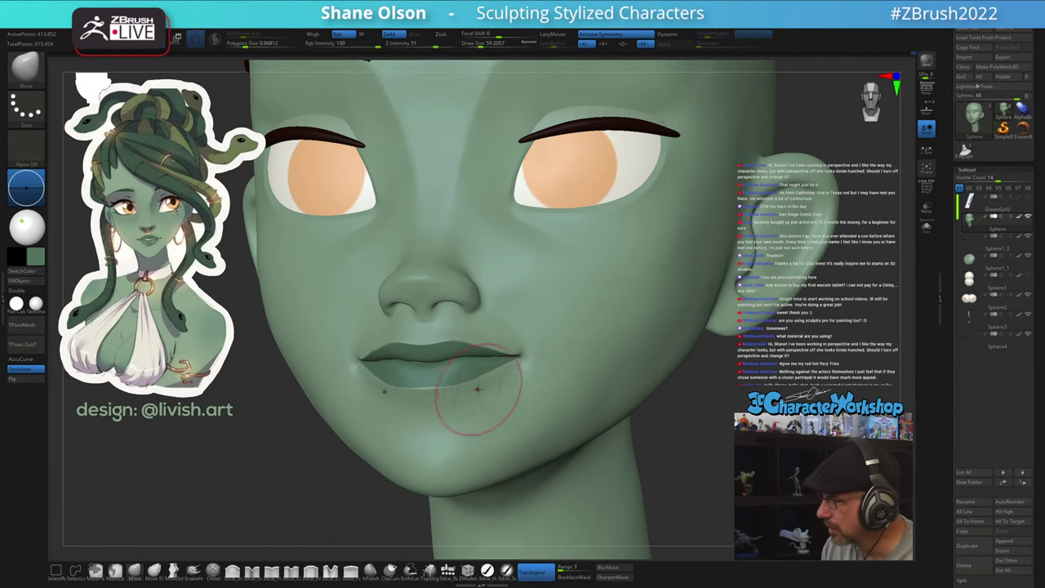
Enlarge the topological Move brush slightly and adjust the lower lip where it meets the upper lip
right_click_drag(480, 396, 481, 418, "ctrl")
right_click_drag(503, 349, 501, 362, "alt")
key("s")
left_click_drag(496, 399, 498, 399)
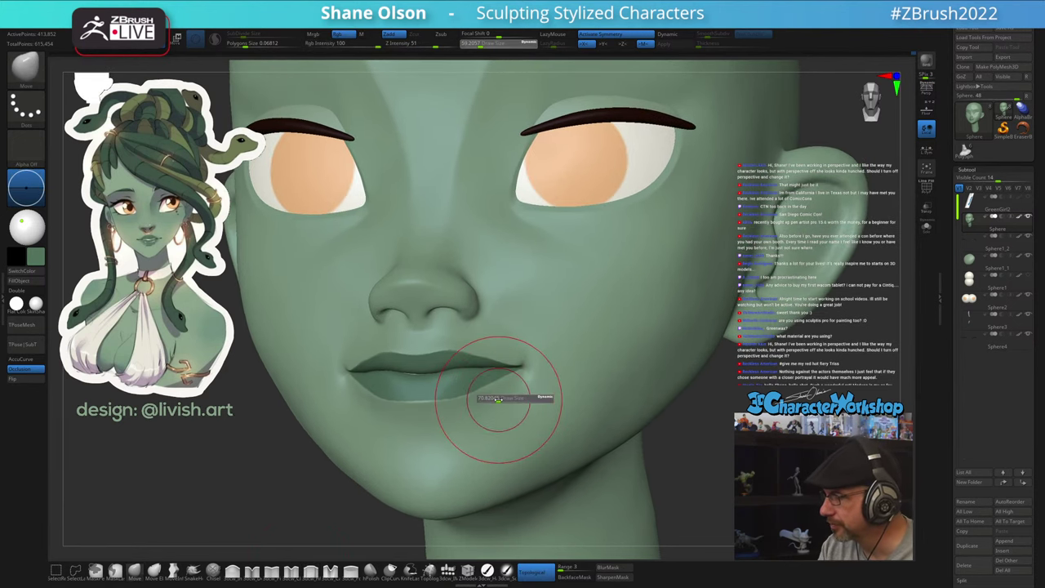
left_click_drag(432, 383, 438, 354)
Reduce the Move brush to a draw size of about 46 and refine the lower lip's shape
right_click_drag(455, 328, 441, 331)
key("s")
left_click_drag(441, 421, 420, 418)
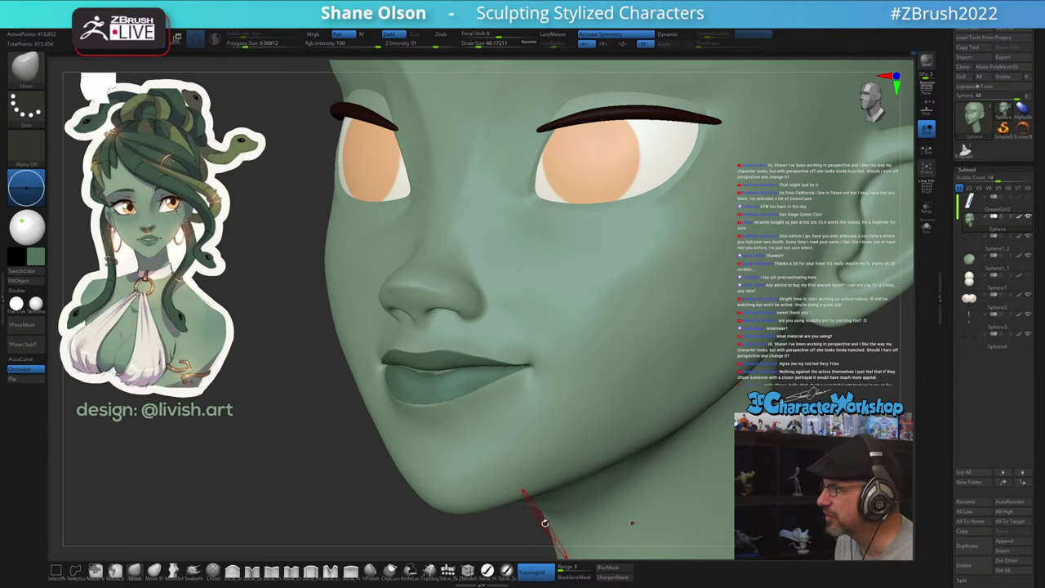
mouse_move(460, 416)
right_mouse_down()
mouse_move(513, 413)
mouse_move(479, 417)
right_mouse_up()
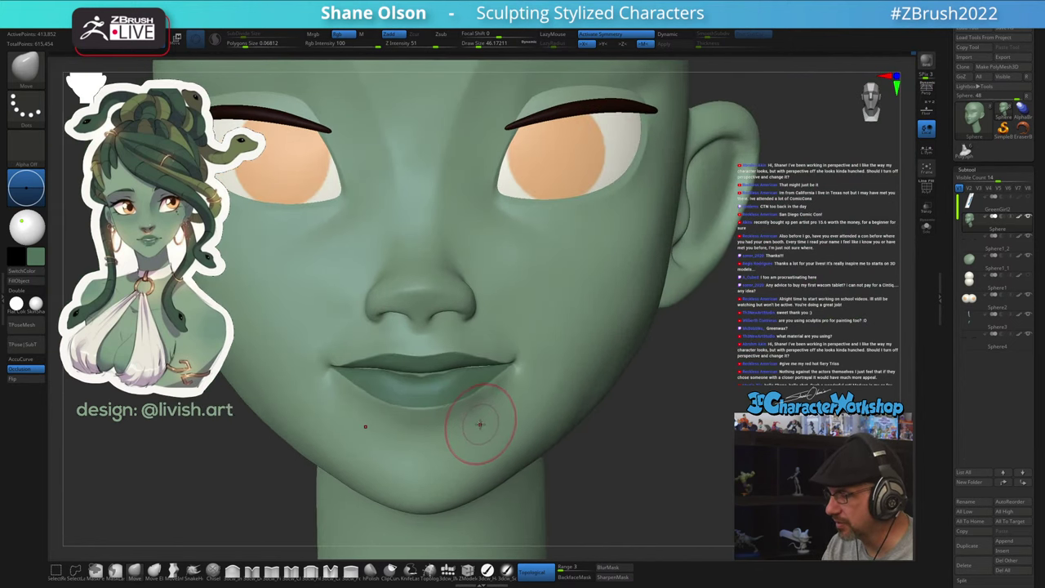
Check the polygroups around the mouth, then reduce the draw size to about 29 and fine-tune the lips
key("shift+f")
key("shift+f")
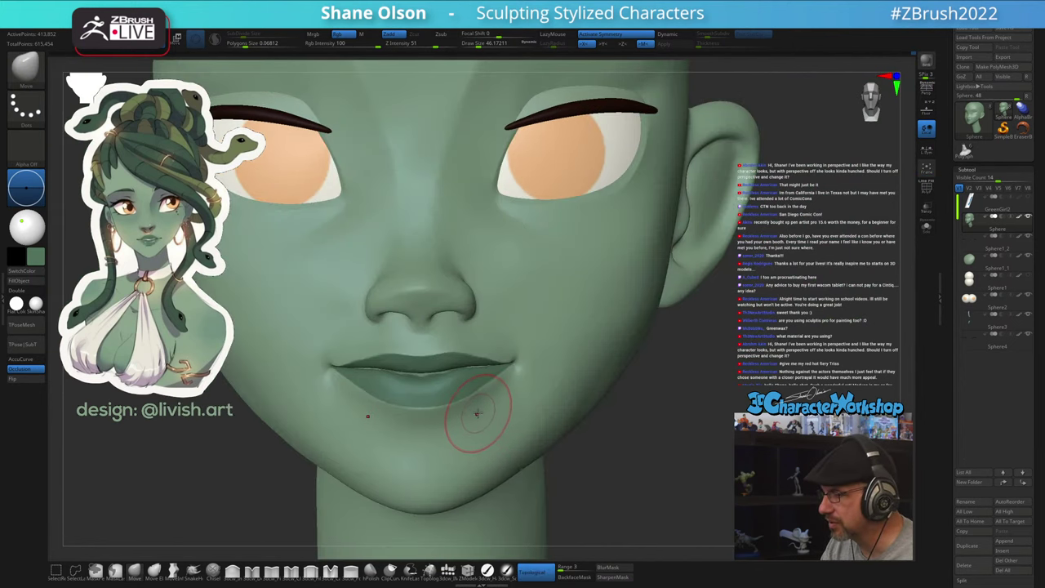
mouse_move(473, 422)
right_mouse_down()
mouse_move(454, 424)
mouse_move(495, 394)
mouse_move(461, 381)
mouse_move(474, 372)
mouse_move(468, 381)
right_mouse_up()
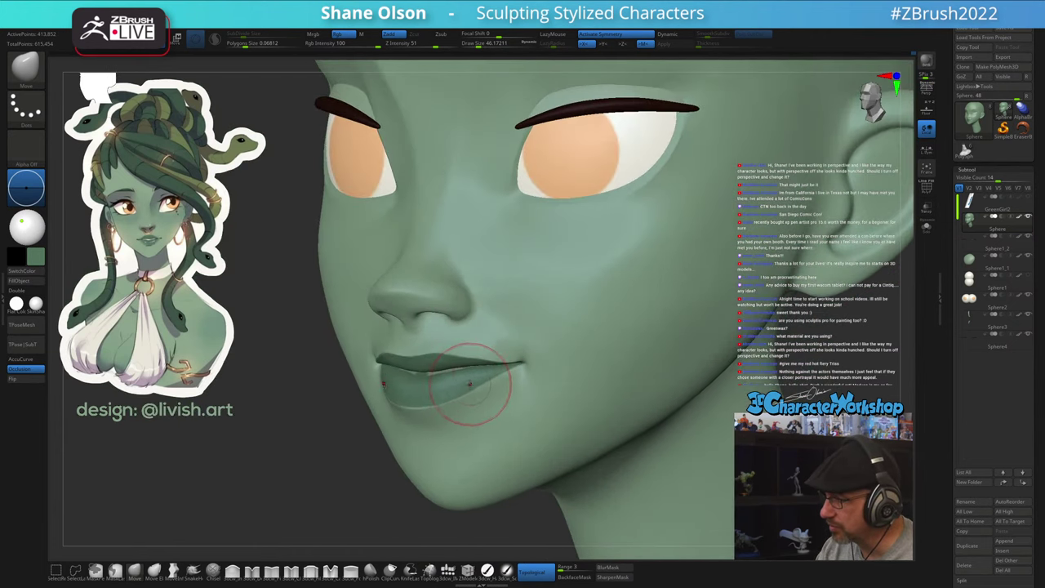
right_click_drag(472, 425, 486, 423)
key("s")
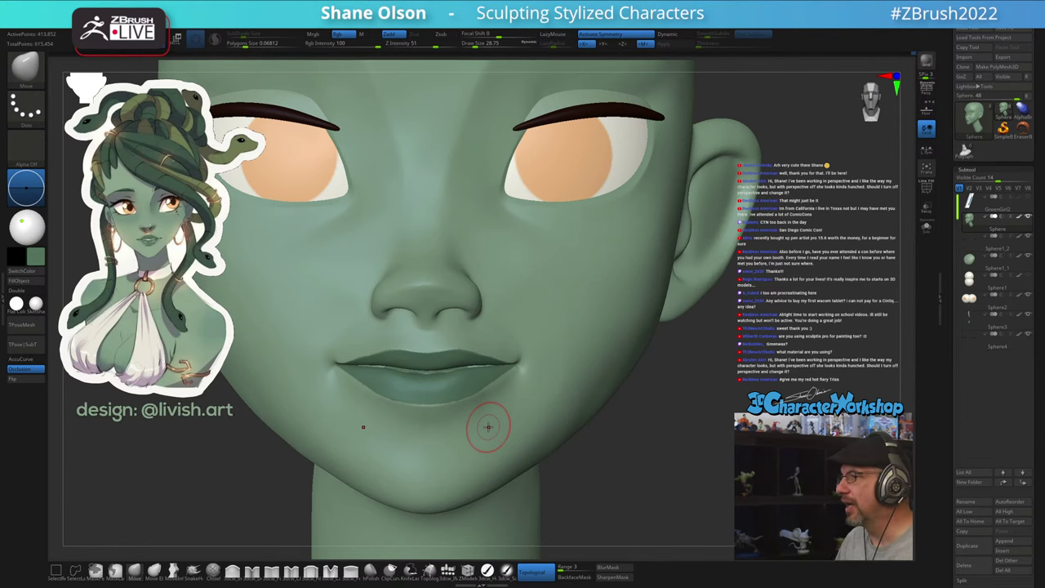
Isolate the face's polygroup and invert the visibility so the face is hidden and the inner mouth is exposed
left_click_drag(665, 450, 649, 414, "alt")
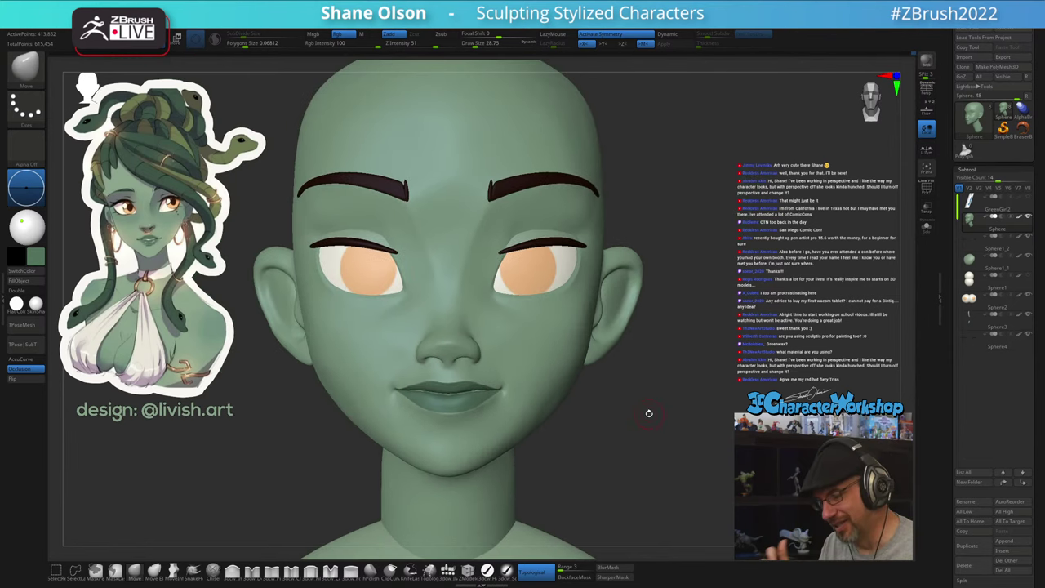
left_click_drag(594, 450, 490, 446)
left_click_drag(634, 414, 663, 425, "alt")
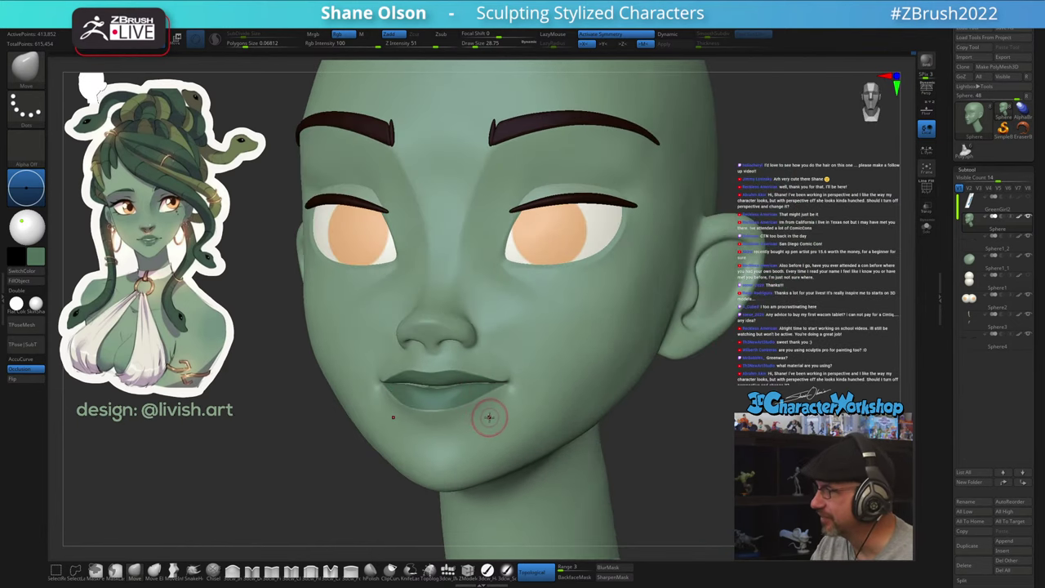
left_click(459, 419, "ctrl+shift")
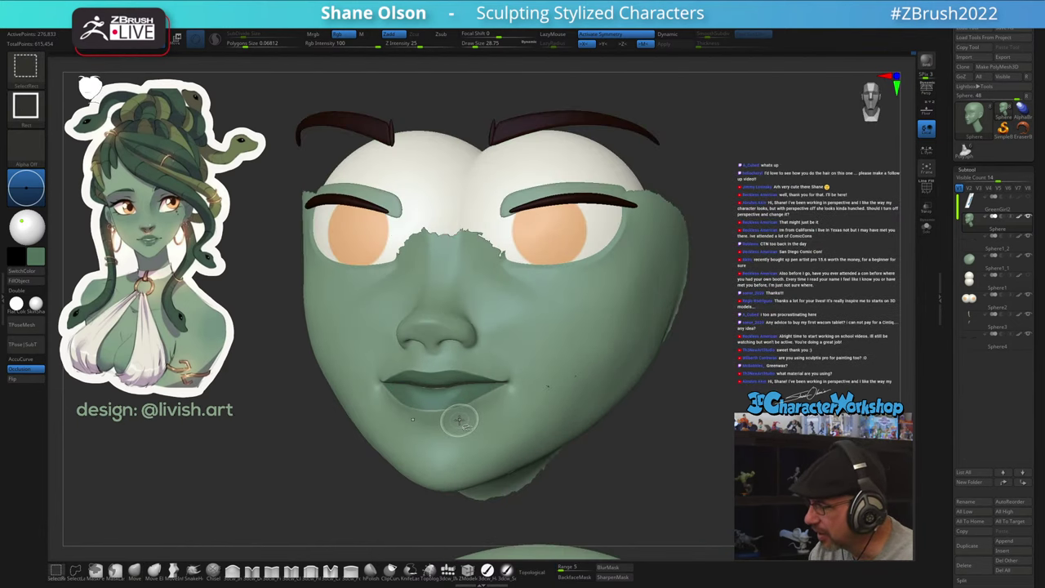
left_click(459, 419, "ctrl+shift")
Examine the inner mouth surface and the remaining head parts from several angles with the face hidden
left_click_drag(490, 374, 513, 359)
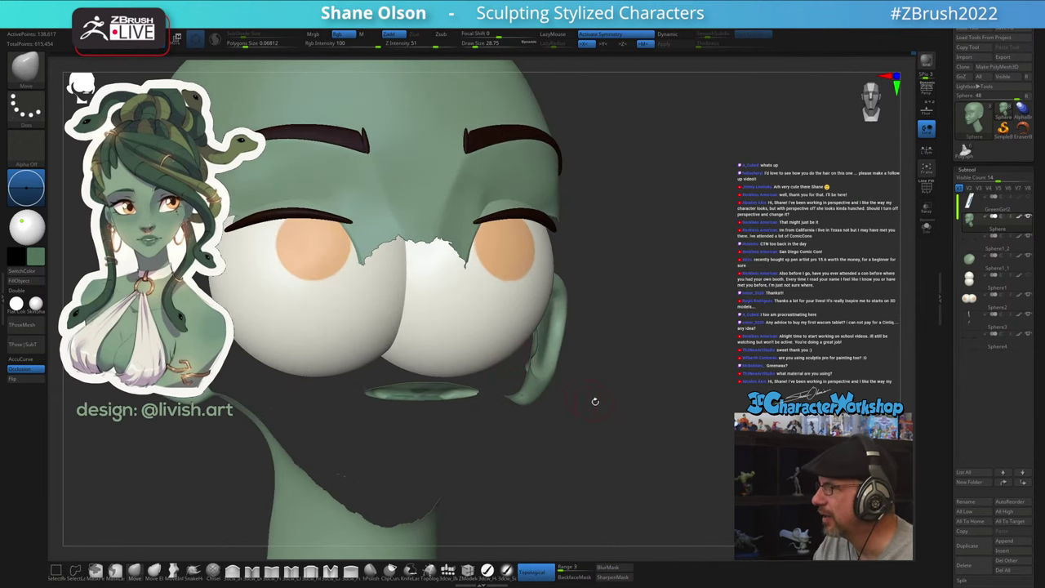
left_click_drag(570, 427, 646, 406)
left_click_drag(529, 435, 571, 425)
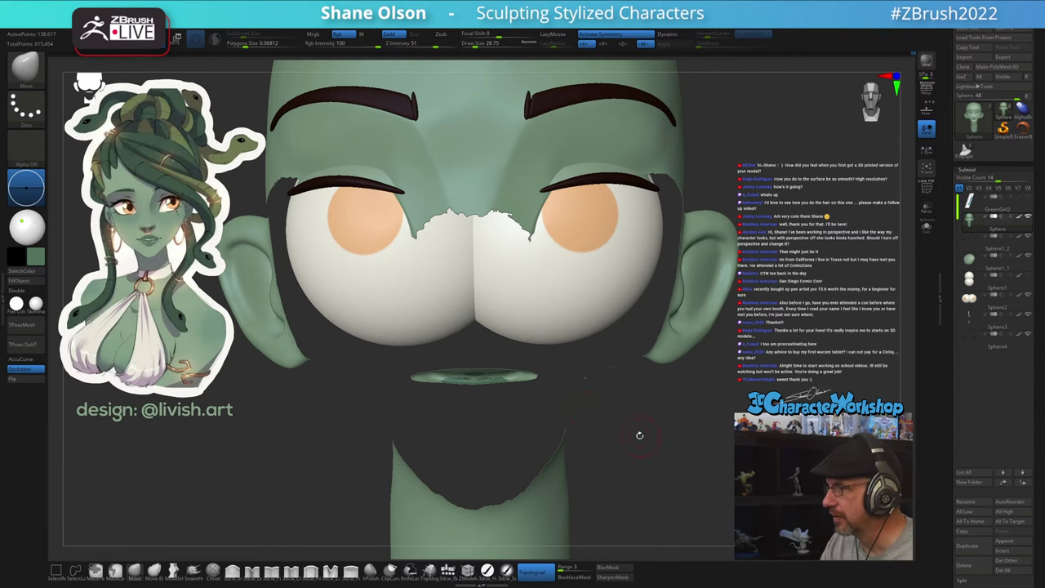
mouse_move(639, 435)
left_mouse_down()
mouse_move(662, 413)
mouse_move(668, 384)
mouse_move(634, 420)
left_mouse_up()
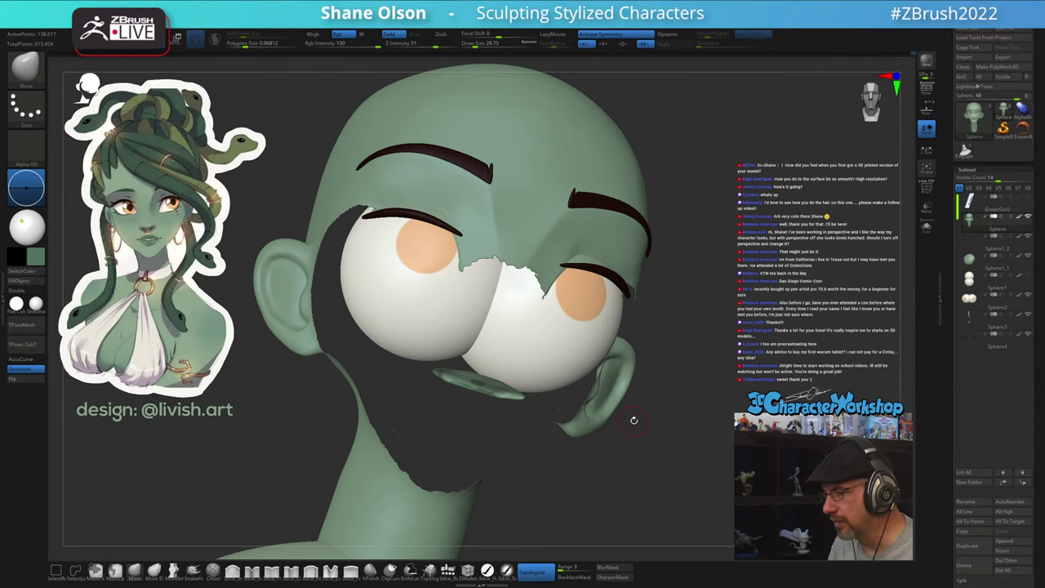
mouse_move(646, 433)
left_mouse_down()
mouse_move(690, 426)
mouse_move(663, 433)
mouse_move(672, 439)
left_mouse_up()
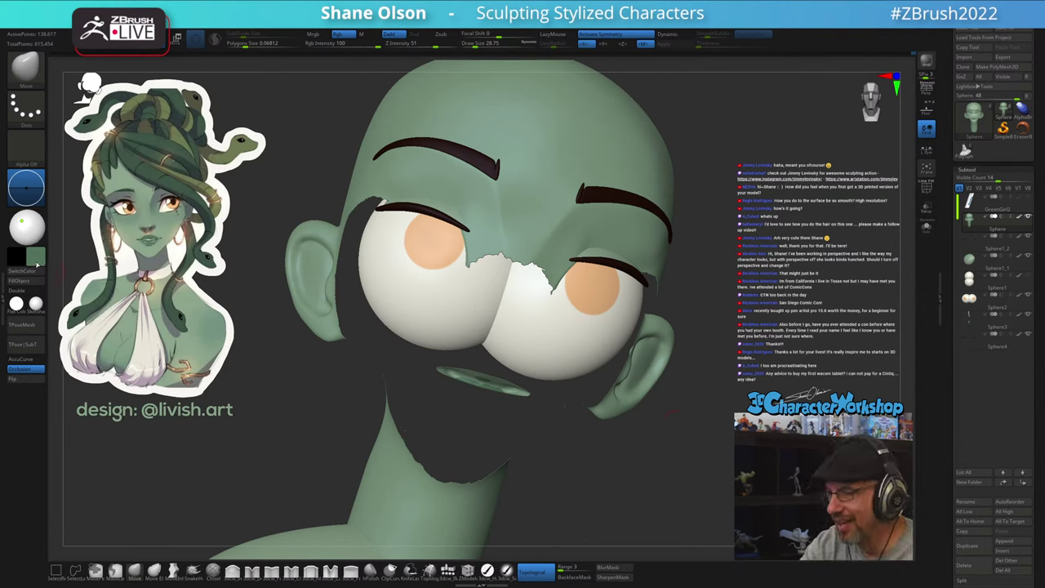
Choose a dark green colour and paint the exposed inner mouth surface with the hard paint brush
left_click(38, 257)
left_click_drag(42, 277, 38, 300)
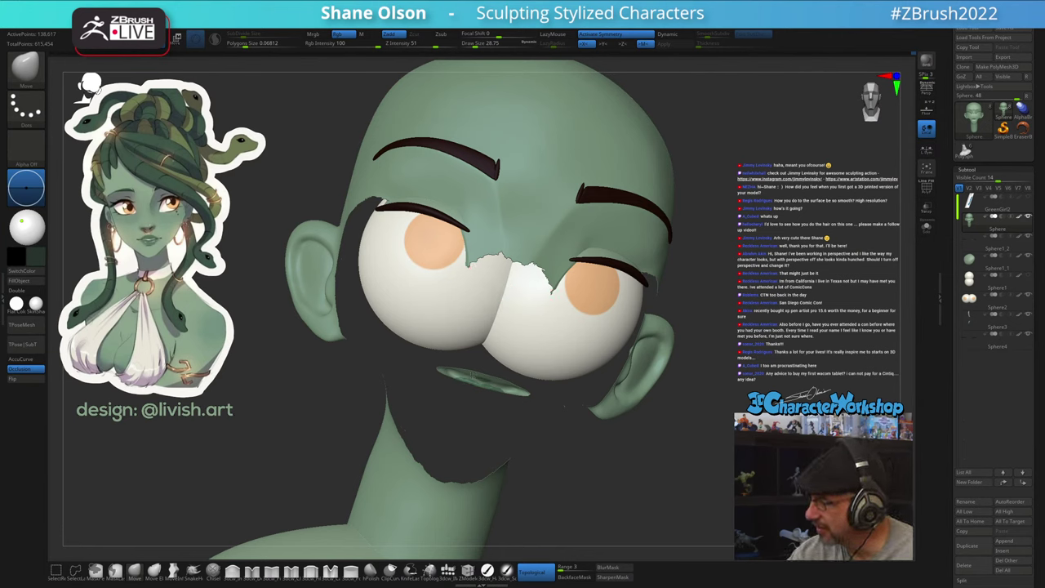
left_click(487, 572)
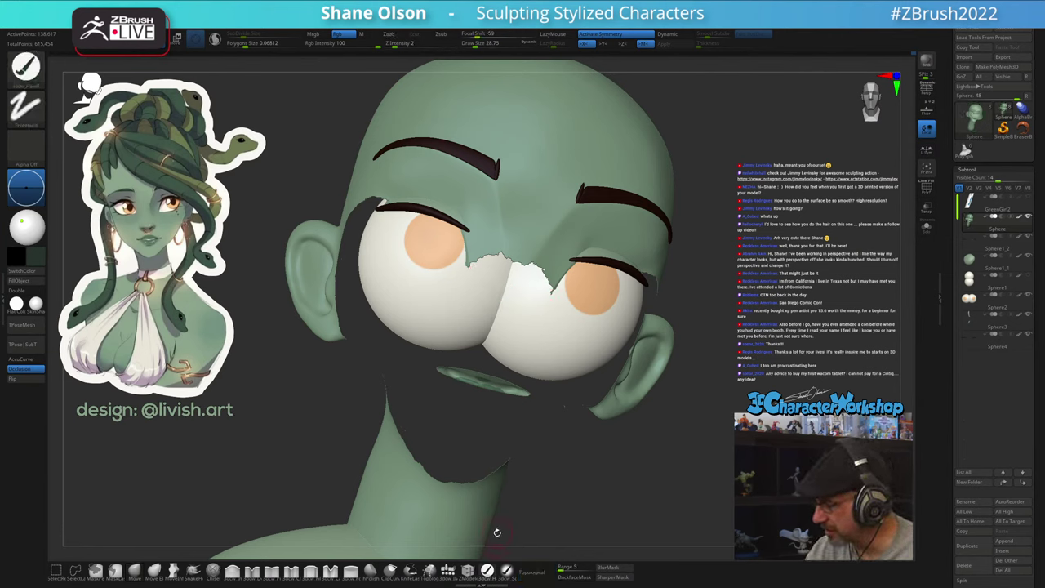
left_click_drag(483, 378, 436, 371)
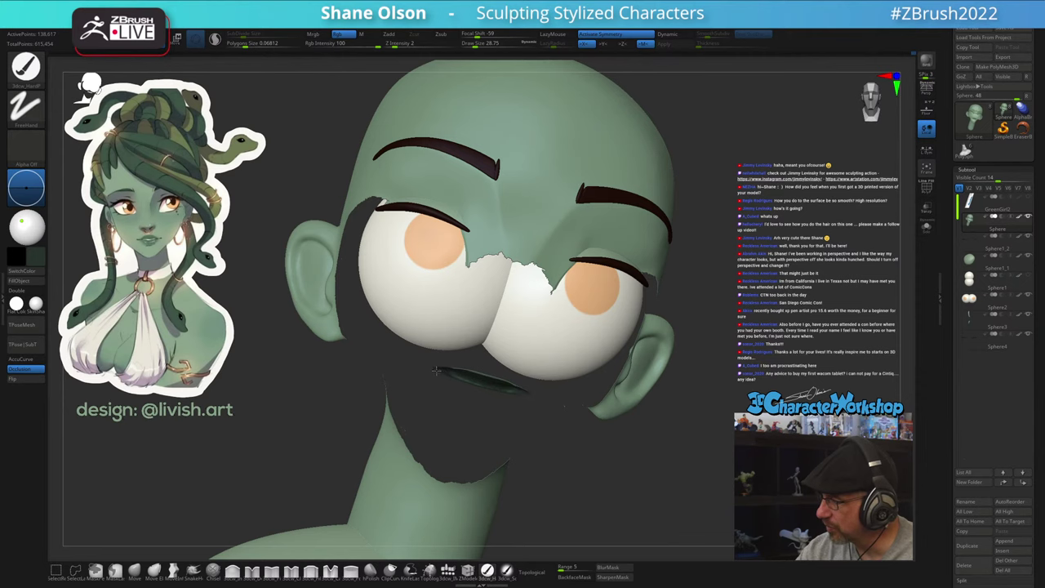
mouse_move(502, 361)
right_mouse_down()
mouse_move(507, 317)
mouse_move(486, 348)
right_mouse_up()
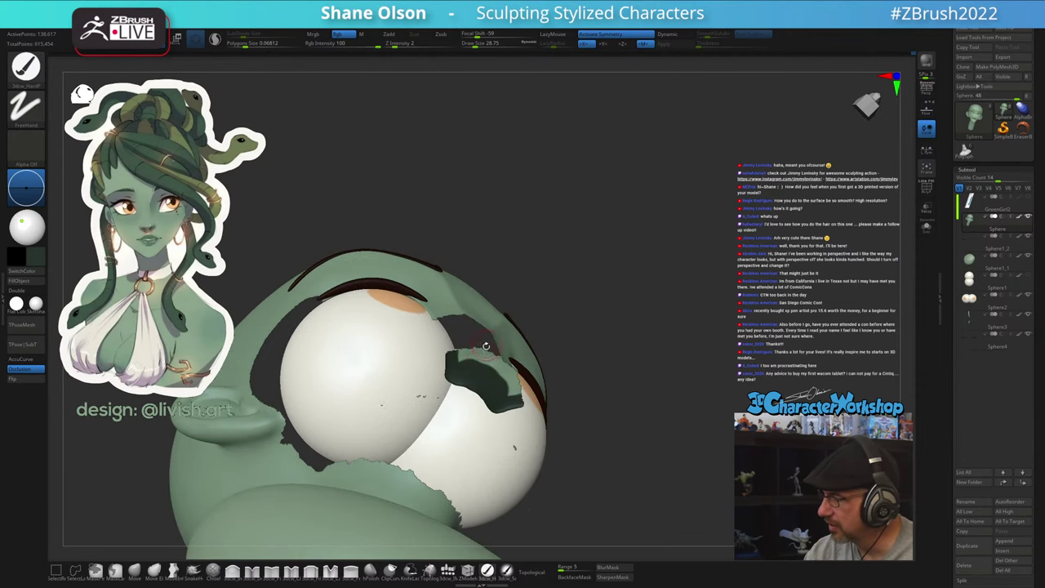
mouse_move(485, 350)
left_mouse_down()
mouse_move(460, 359)
mouse_move(496, 371)
left_mouse_up()
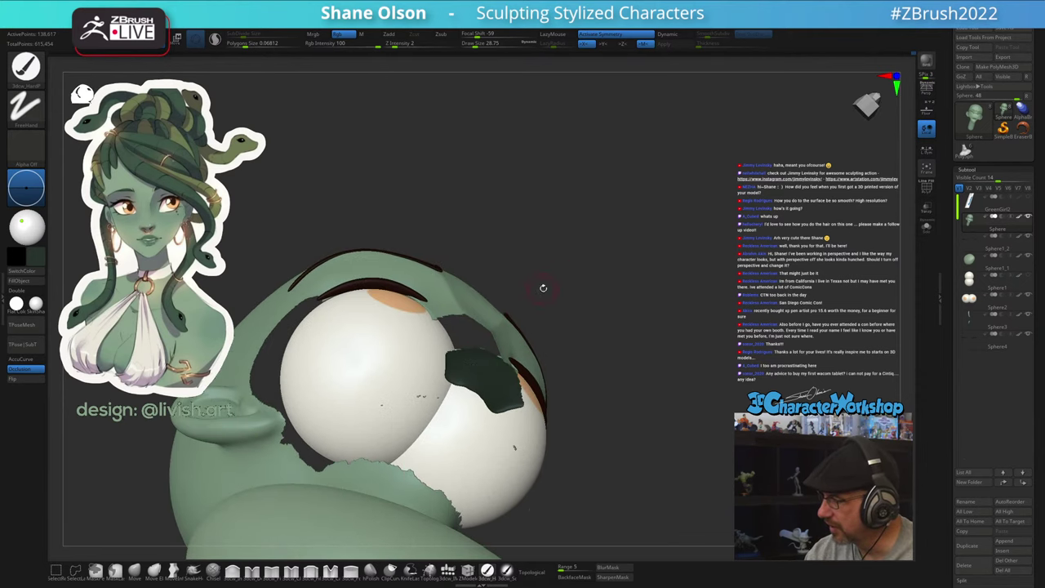
right_click_drag(543, 288, 518, 333)
Unhide the face and the rest of the head, framing the mouth in a close three-quarter view
left_click(789, 371, "ctrl+shift")
right_click_drag(787, 380, 727, 427)
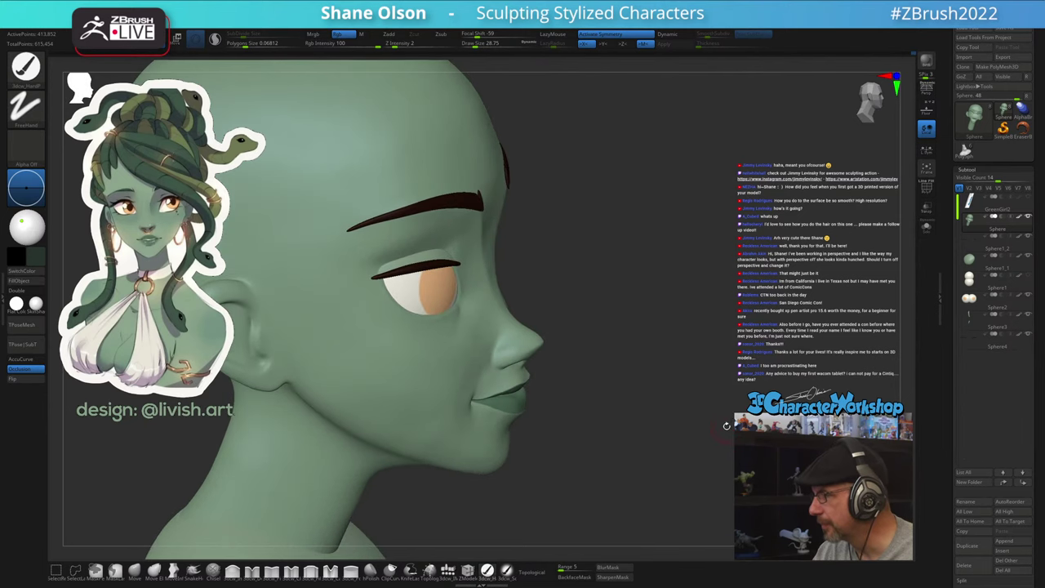
mouse_move(670, 387)
right_mouse_down("ctrl")
mouse_move(665, 401)
mouse_move(687, 346)
mouse_move(702, 352)
mouse_move(655, 380)
right_mouse_up("ctrl")
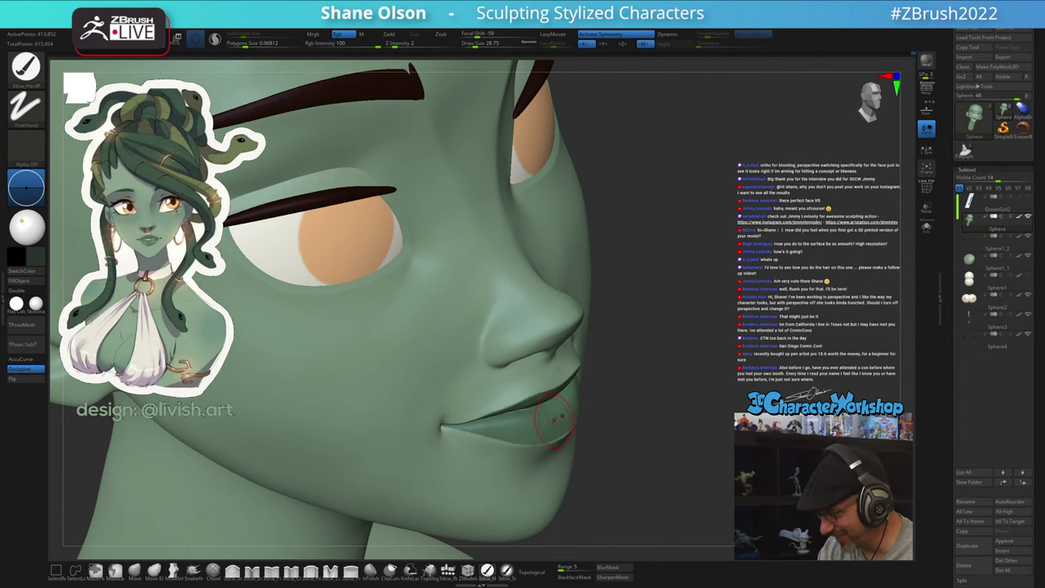
Sample the green lip colour, reduce the draw size to about 9.4, and clean up the paint along the line between the lips
key("c")
right_click_drag(581, 385, 563, 408)
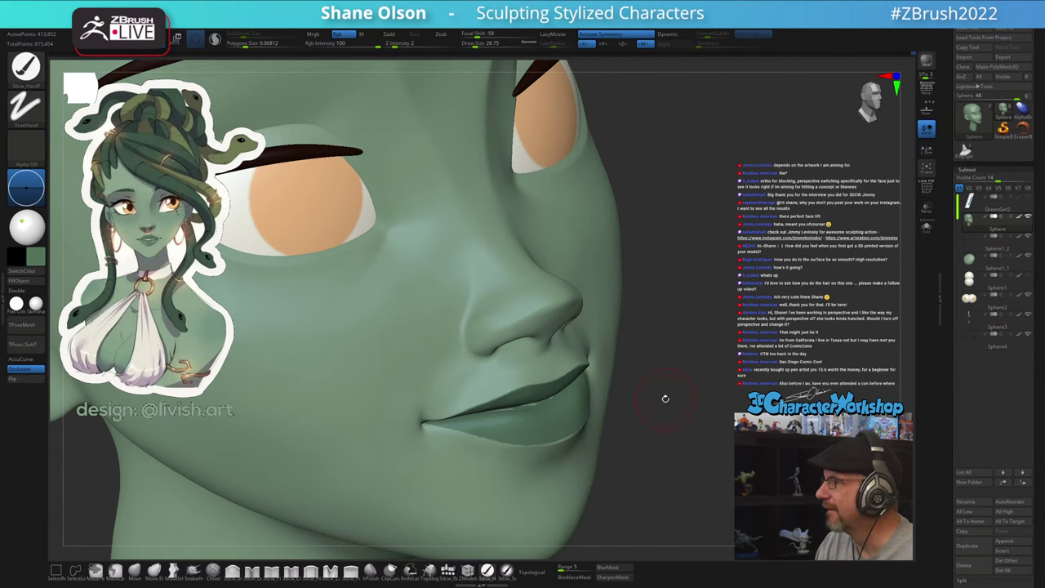
left_click_drag(664, 398, 623, 392, "alt")
mouse_move(555, 411)
right_mouse_down()
mouse_move(551, 392)
mouse_move(541, 470)
right_mouse_up()
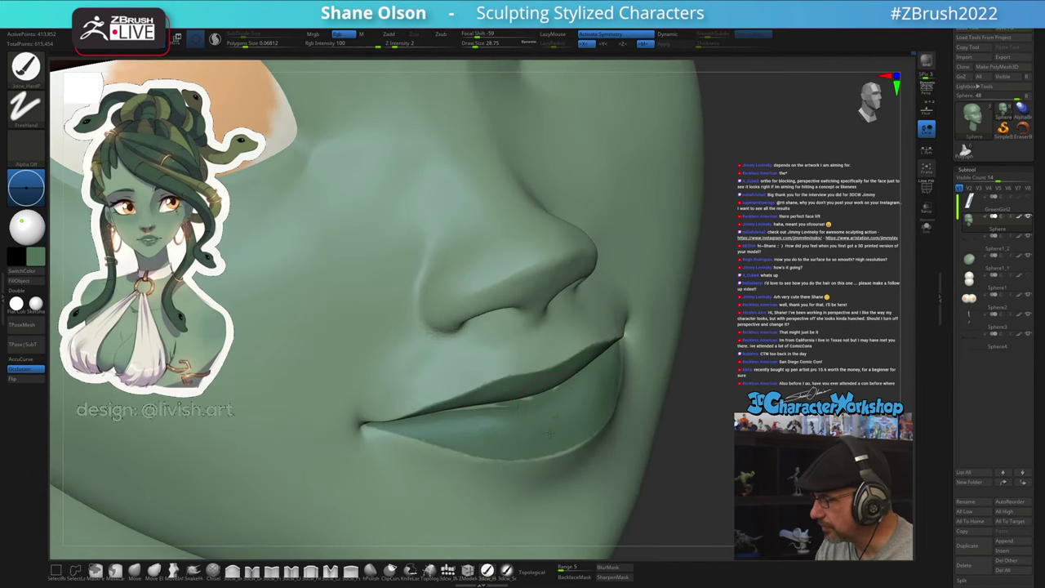
key("s")
left_click_drag(565, 413, 554, 414)
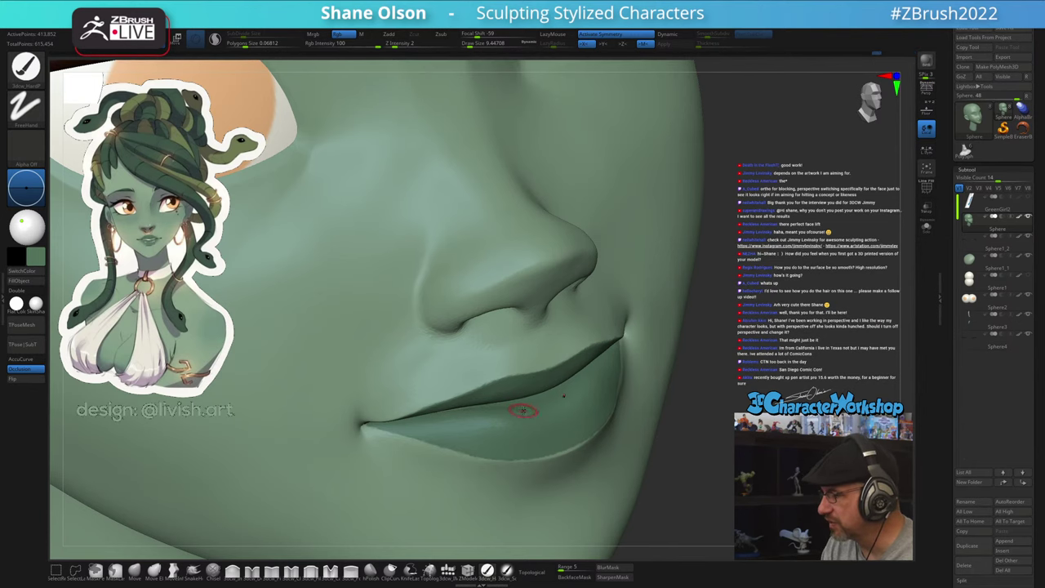
right_click_drag(523, 410, 461, 411)
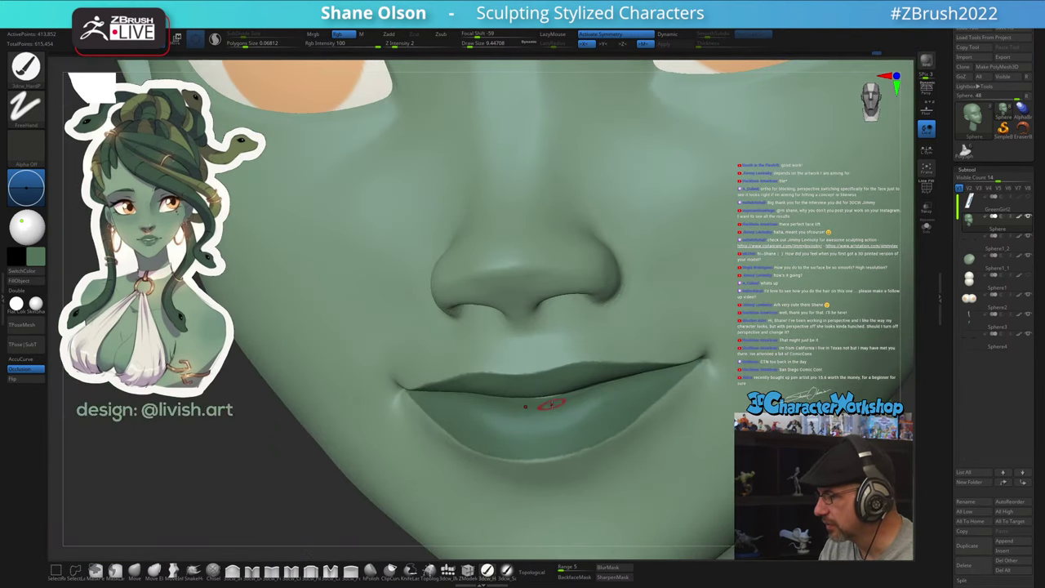
mouse_move(552, 404)
right_mouse_down()
mouse_move(585, 399)
mouse_move(488, 397)
right_mouse_up()
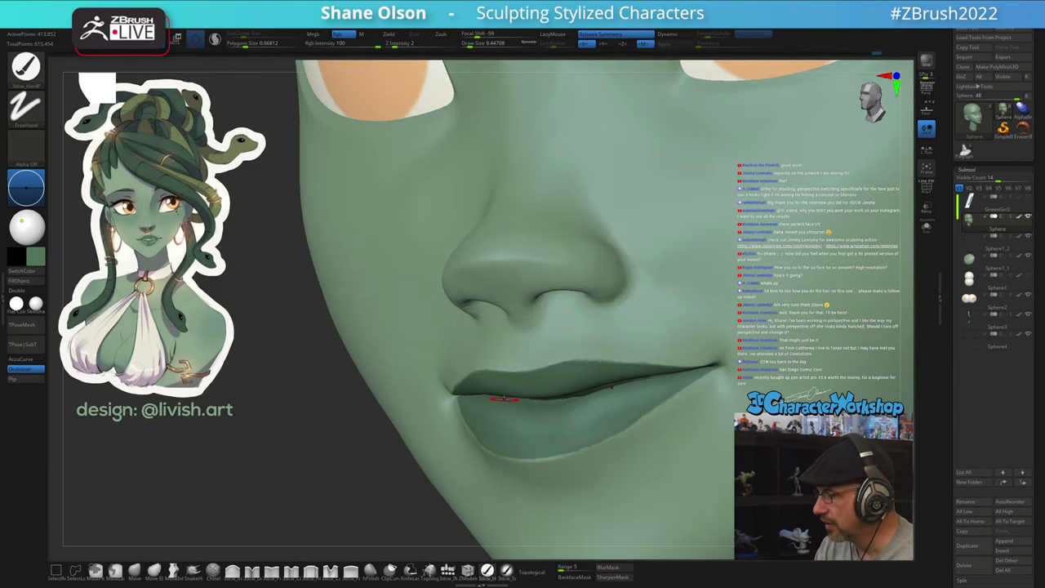
mouse_move(588, 394)
right_mouse_down()
mouse_move(639, 403)
mouse_move(564, 398)
mouse_move(589, 394)
right_mouse_up()
mouse_move(694, 437)
right_mouse_down()
mouse_move(723, 449)
mouse_move(686, 458)
right_mouse_up()
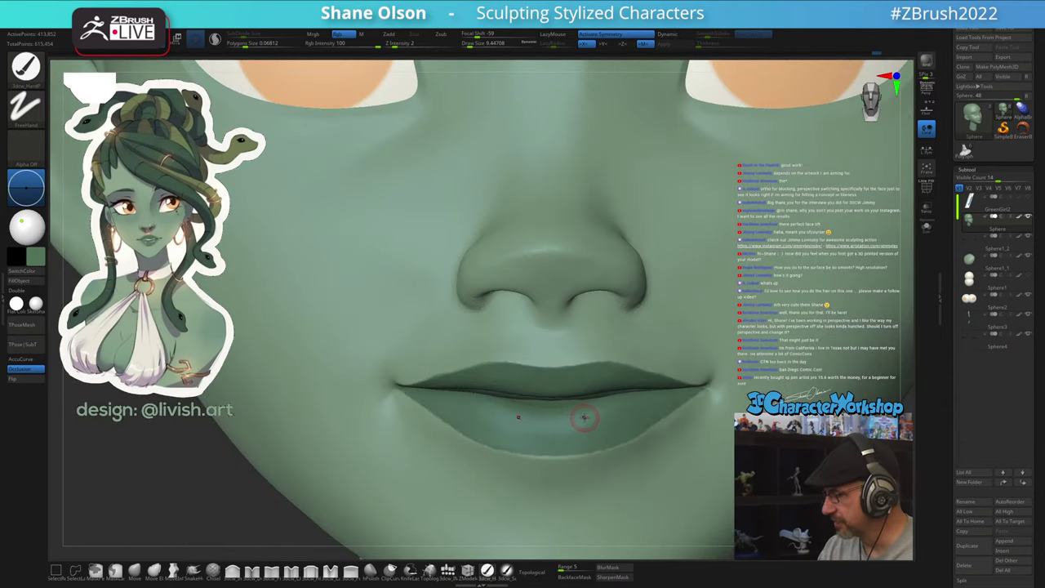
Turn on perspective and check the whole head from the three-quarter and front views
right_click_drag(585, 418, 569, 330, "ctrl")
mouse_move(668, 406)
right_mouse_down("alt")
mouse_move(629, 423)
mouse_move(716, 435)
mouse_move(722, 418)
mouse_move(607, 408)
mouse_move(620, 415)
mouse_move(599, 415)
mouse_move(655, 416)
mouse_move(502, 487)
right_mouse_up("alt")
key("p")
right_click_drag(626, 402, 667, 400)
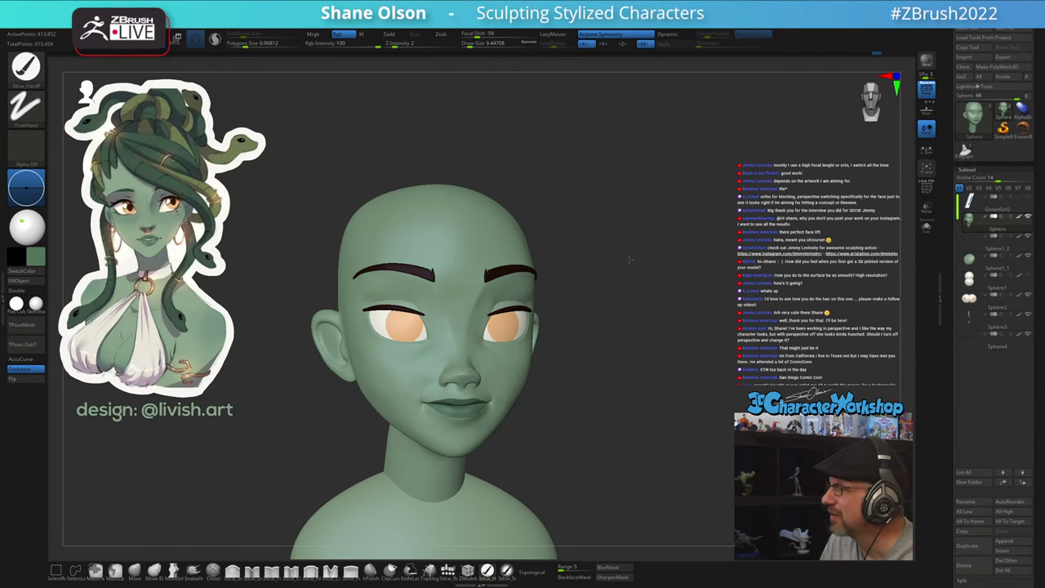
right_click_drag(630, 259, 675, 262)
Try a focal length of 35, switch to another focal length preset, and compare the head in three-quarter and profile views
key("space")
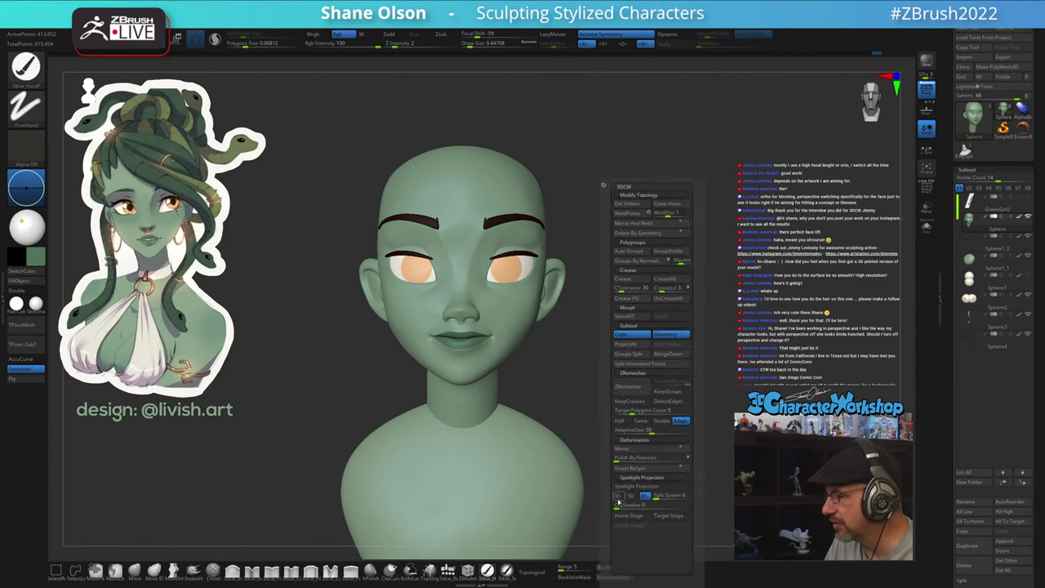
left_click(619, 499)
mouse_move(712, 347)
right_mouse_down()
mouse_move(686, 346)
mouse_move(719, 347)
mouse_move(701, 347)
right_mouse_up()
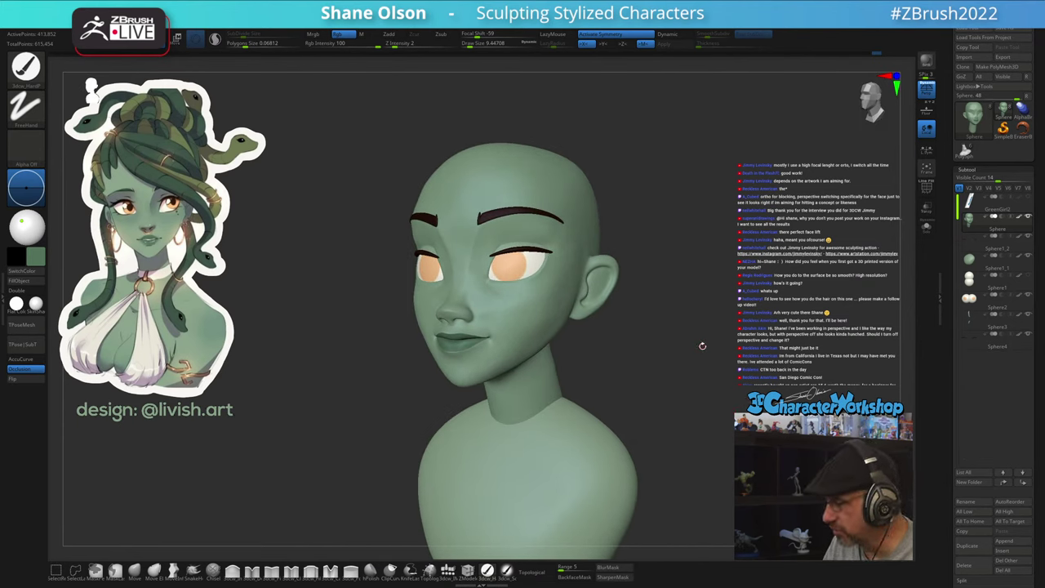
key("space")
left_click(699, 499)
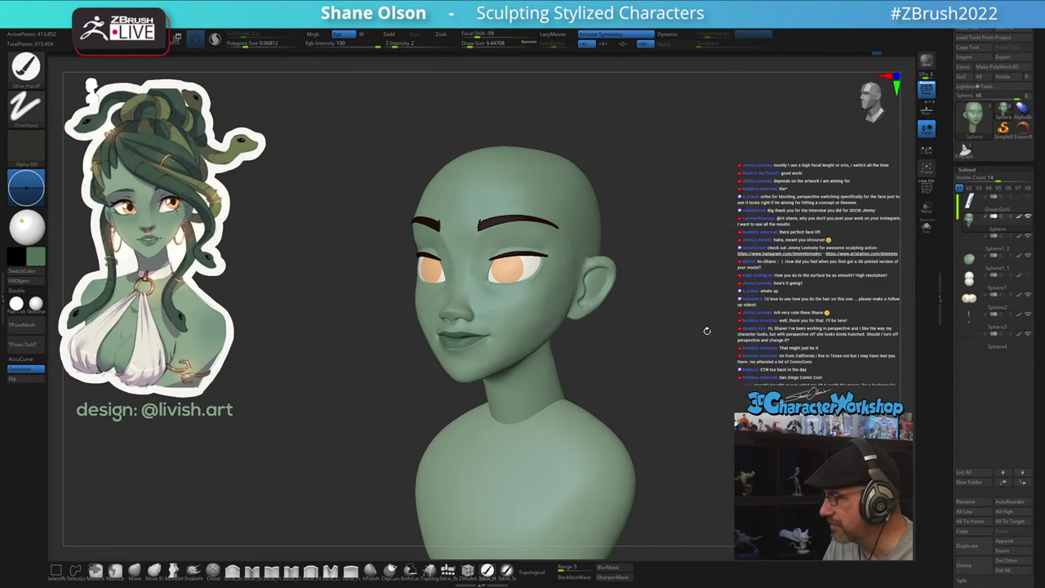
left_click_drag(708, 331, 677, 337)
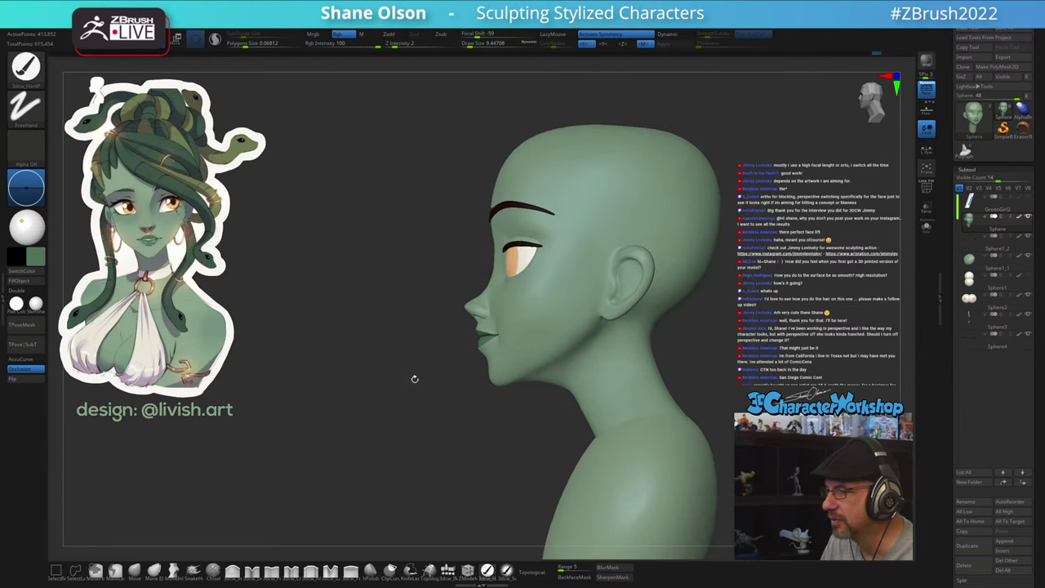
left_click_drag(416, 378, 360, 326)
Sample the grey-blue eye shadow colour from the reference and set up the soft paint brush with a draw size of about 59
key("z")
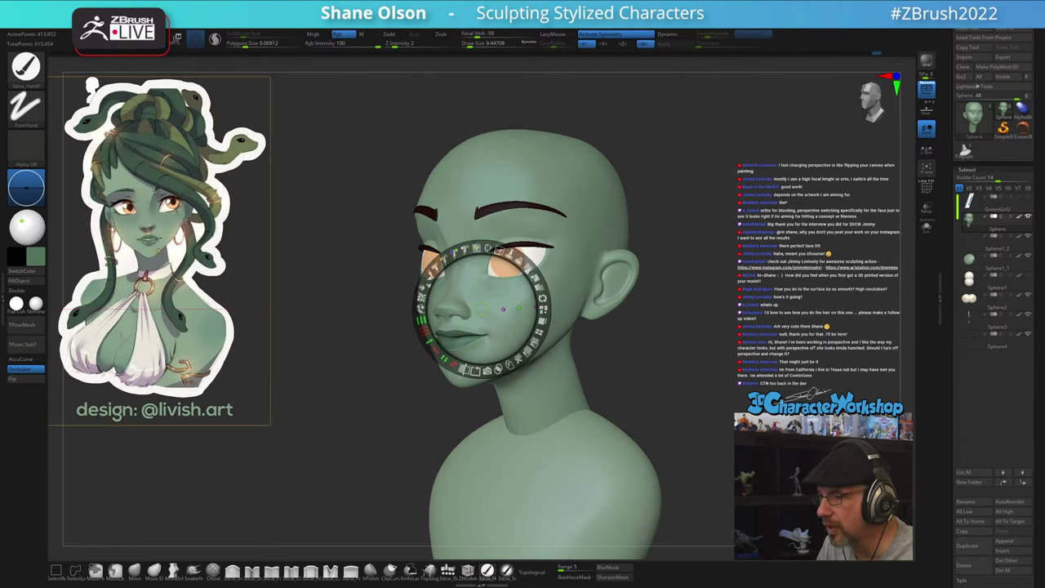
key("z")
key("c")
left_click(508, 572)
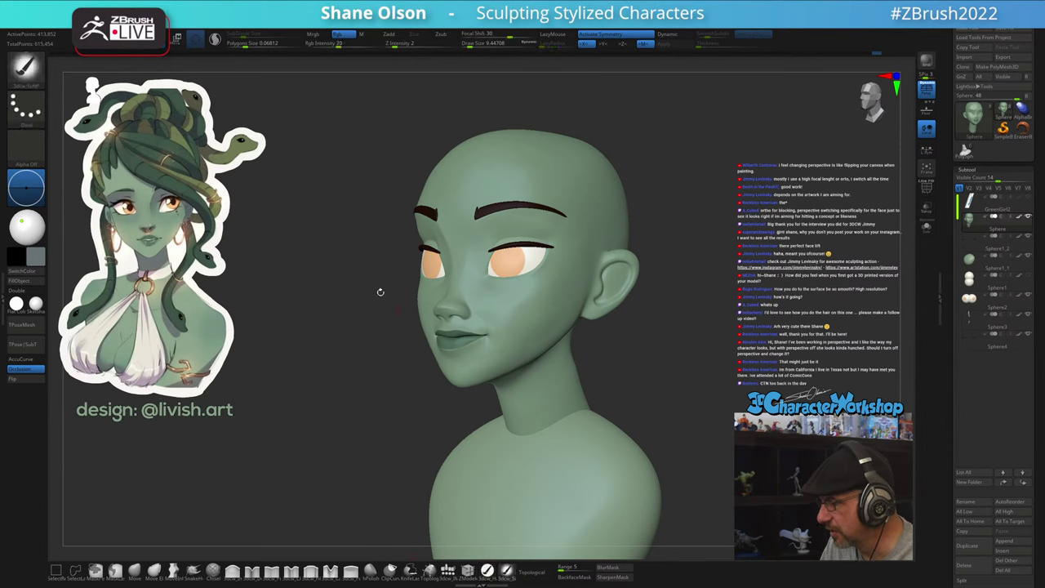
key("s")
left_click(320, 237)
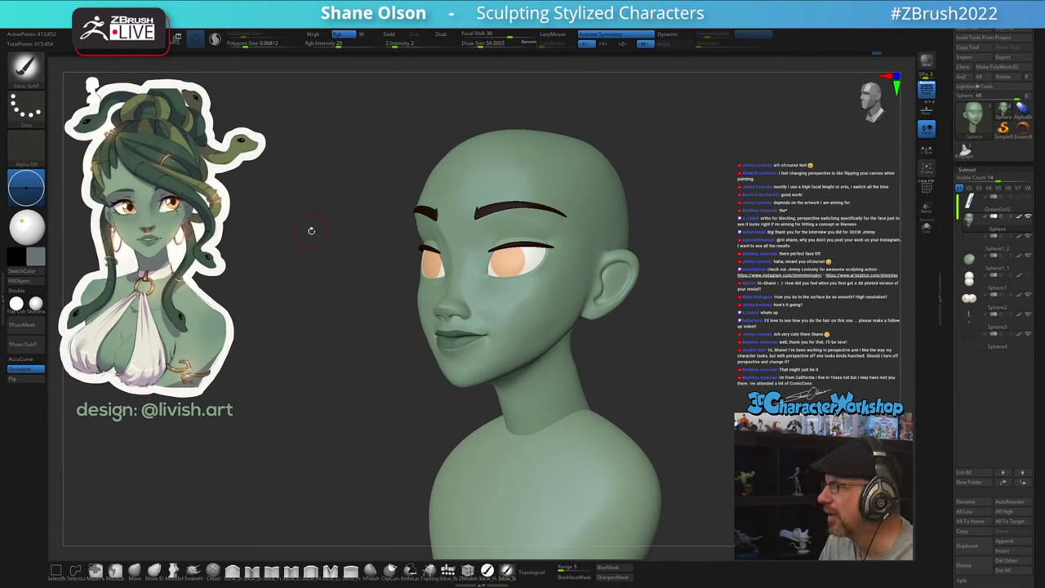
Paint soft grey-blue eye shadow around both eyes, between the eyebrows and the lashes, at an RGB intensity of 20
left_click_drag(668, 361, 668, 259)
right_click_drag(668, 259, 656, 265)
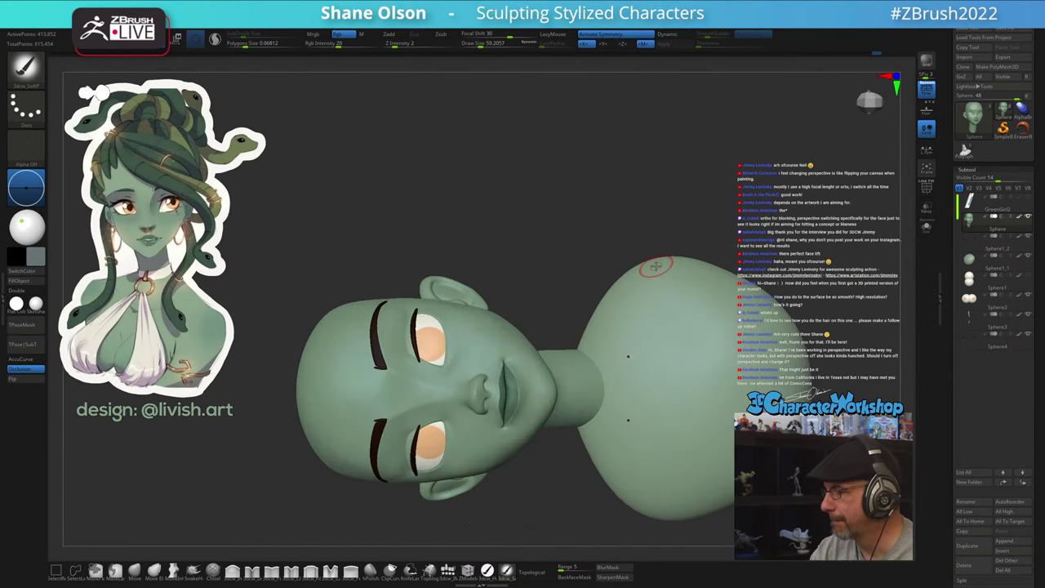
mouse_move(433, 332)
right_mouse_down("ctrl")
mouse_move(450, 367)
mouse_move(433, 347)
right_mouse_up("ctrl")
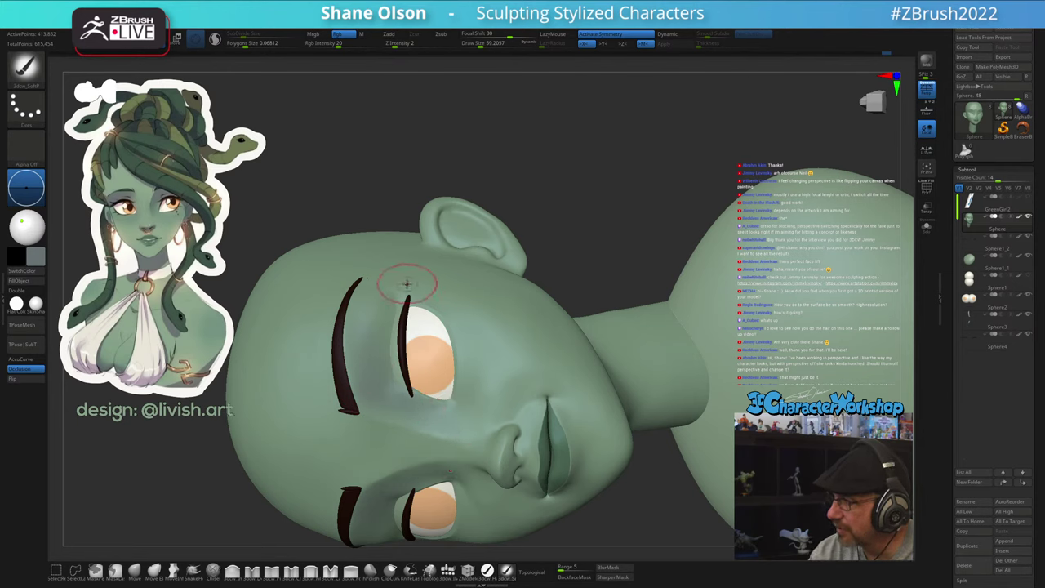
mouse_move(394, 332)
right_mouse_down()
mouse_move(385, 333)
mouse_move(375, 303)
right_mouse_up()
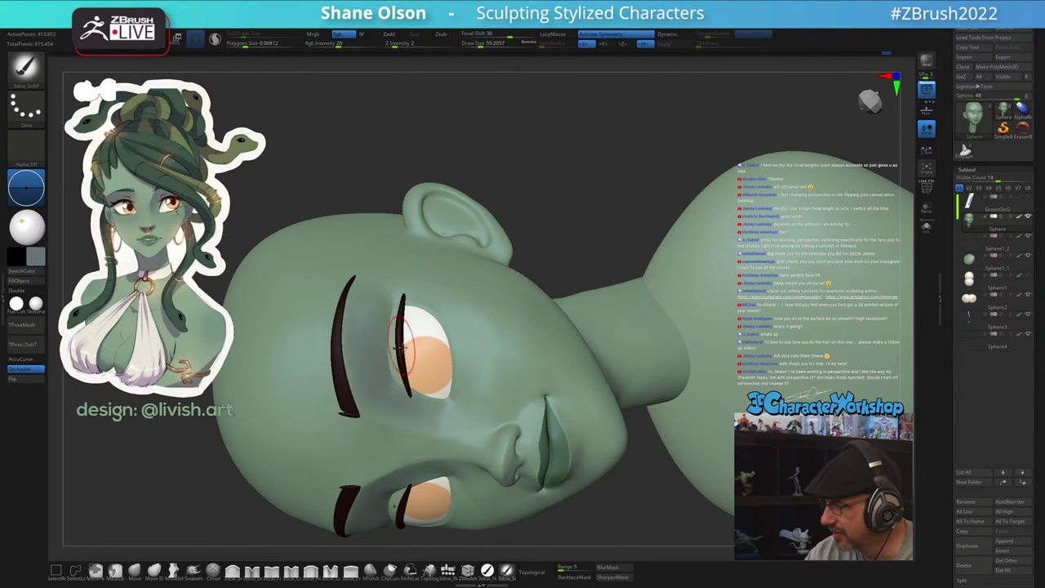
mouse_move(406, 403)
right_mouse_down("ctrl")
mouse_move(403, 361)
mouse_move(404, 434)
mouse_move(432, 370)
mouse_move(447, 376)
mouse_move(400, 346)
mouse_move(420, 402)
mouse_move(437, 348)
right_mouse_up("ctrl")
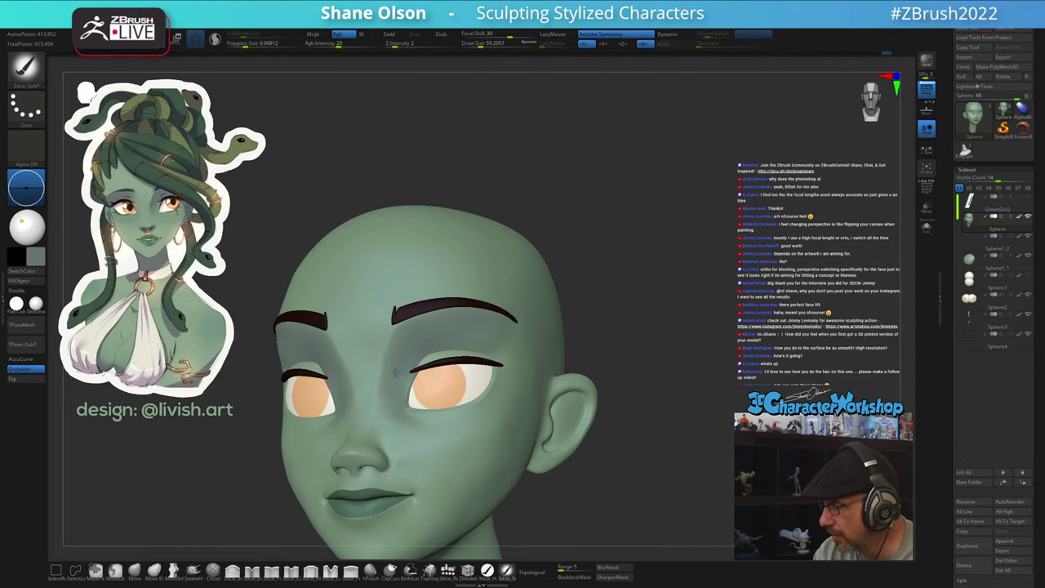
Soften the eye shadow over the upper eyelids with a light green colour, keeping the area below the brows shaded
mouse_move(469, 430)
right_mouse_down()
mouse_move(491, 432)
mouse_move(462, 431)
right_mouse_up()
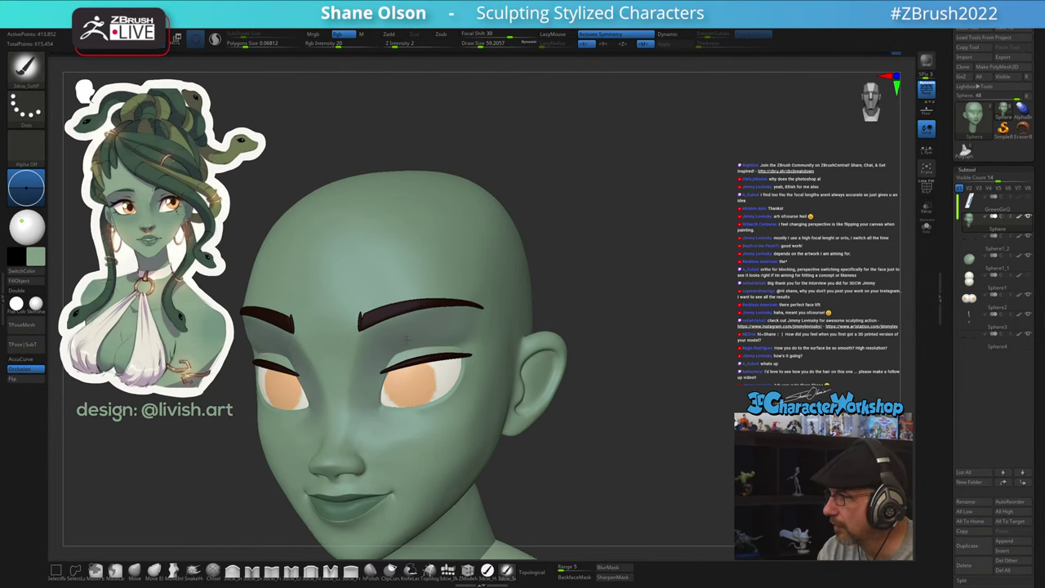
right_click_drag(402, 340, 426, 343, "ctrl")
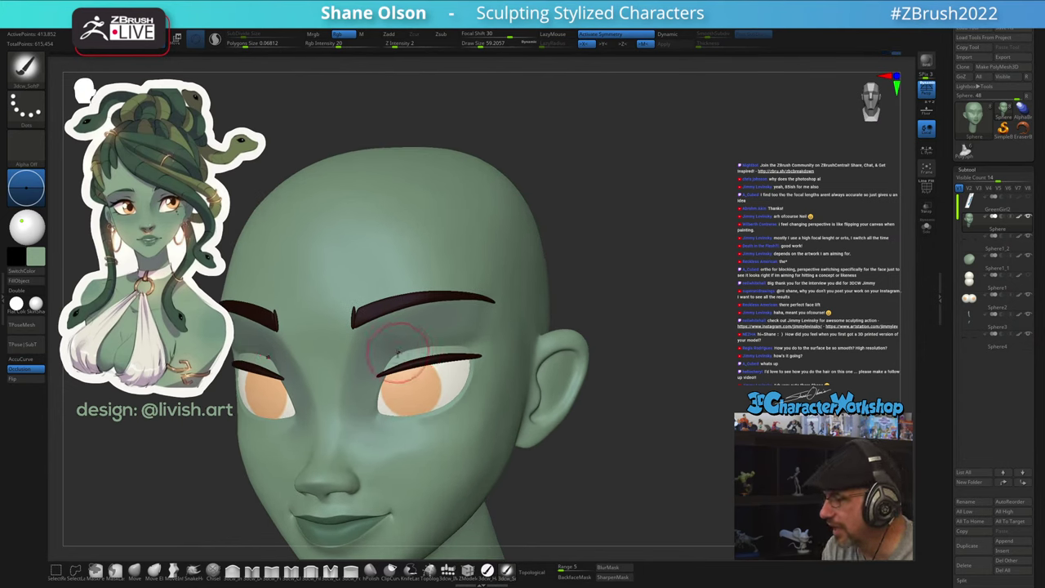
left_click_drag(402, 343, 482, 331)
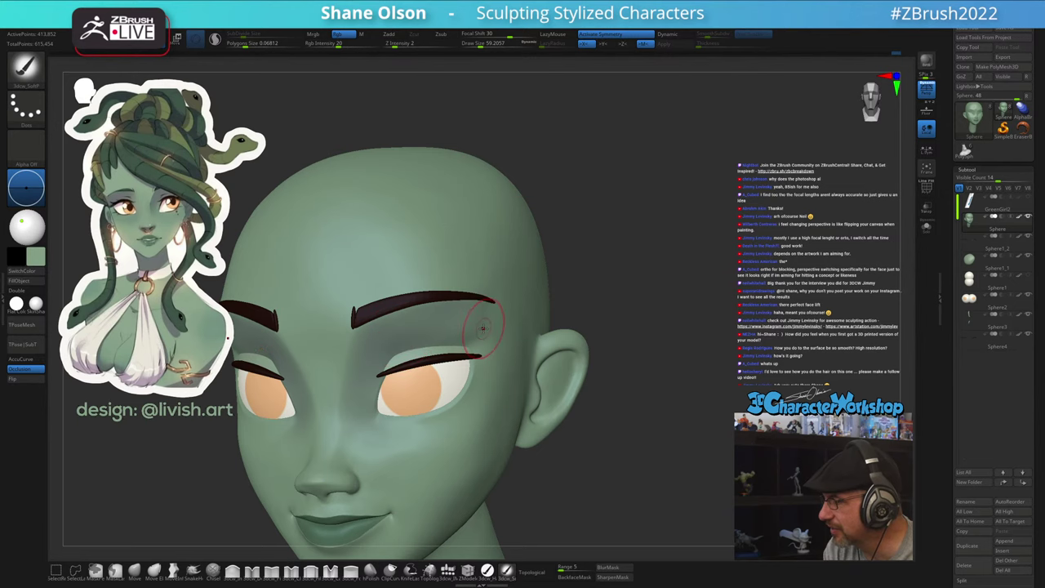
mouse_move(692, 380)
left_mouse_down()
mouse_move(671, 394)
mouse_move(686, 391)
left_mouse_up()
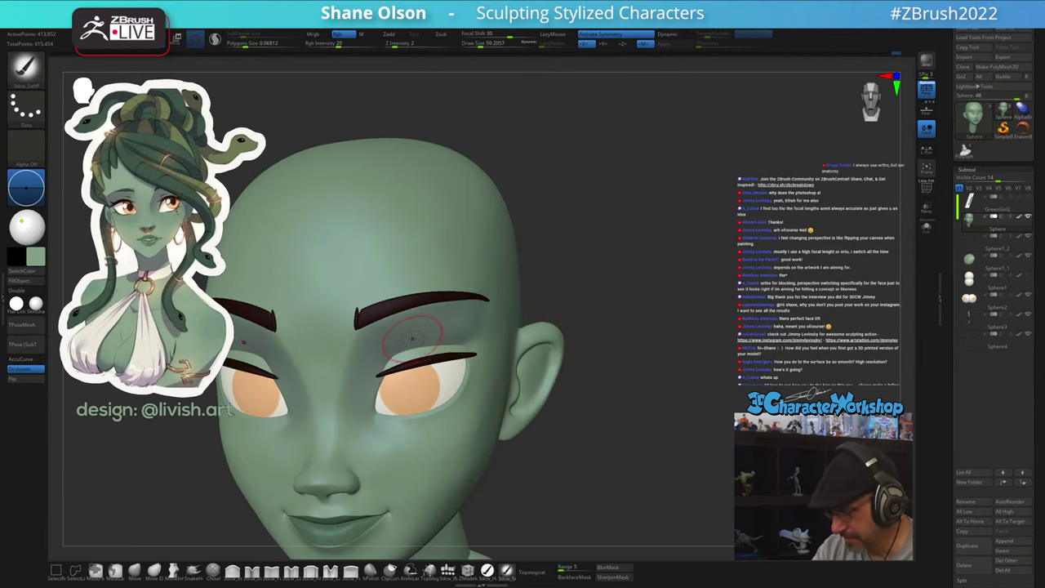
Raise the draw size to about 136, reselect the head subtool, and softly shade the neck below the jaw with the grey-blue colour
left_click(413, 364, "alt")
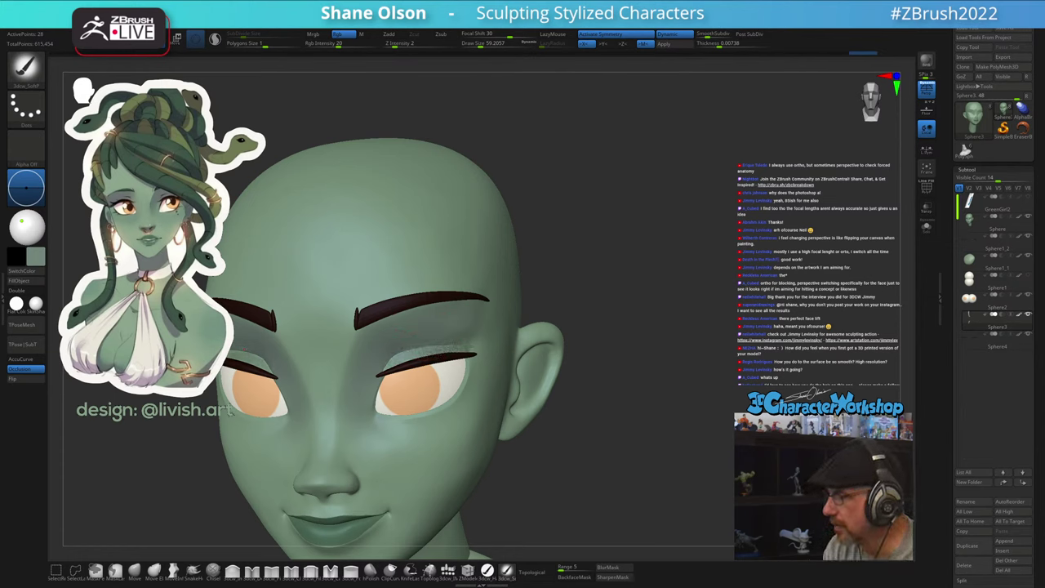
mouse_move(637, 418)
left_mouse_down("alt")
mouse_move(615, 395)
mouse_move(646, 387)
mouse_move(628, 400)
mouse_move(648, 378)
mouse_move(610, 424)
mouse_move(631, 423)
left_mouse_up("alt")
key("s")
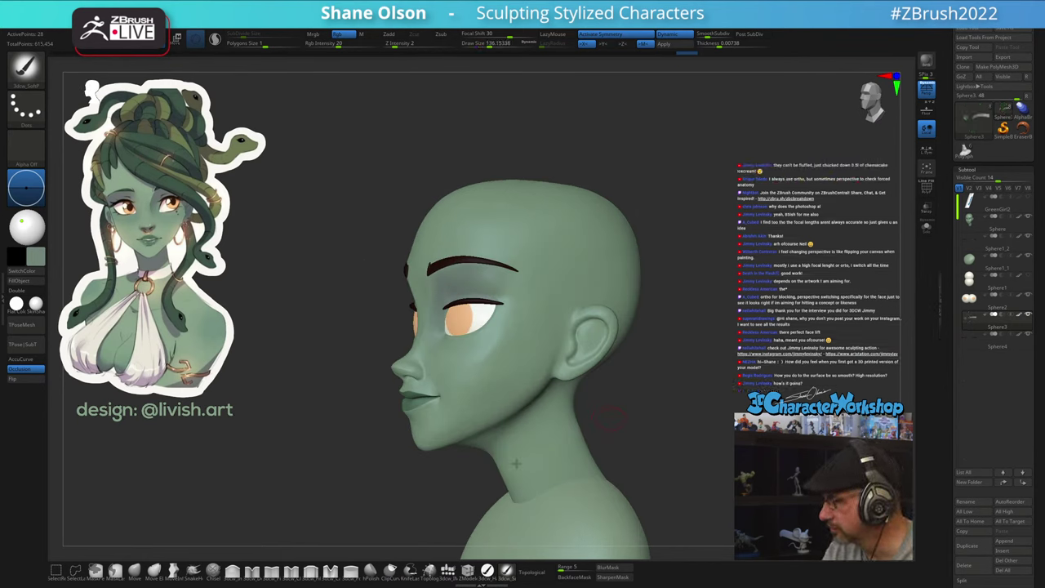
key("shift+f")
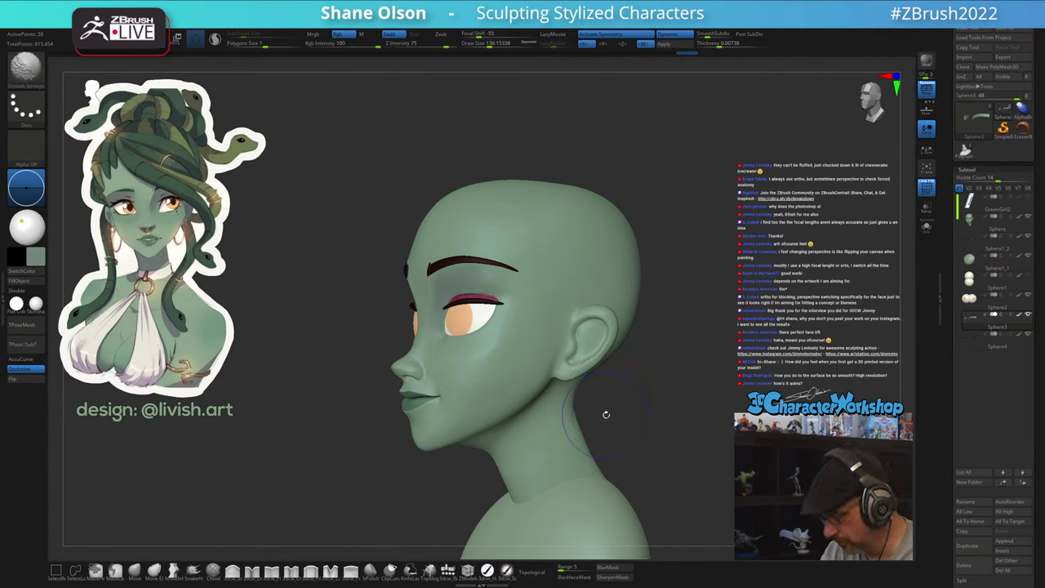
key("shift+f")
left_click(560, 452, "alt")
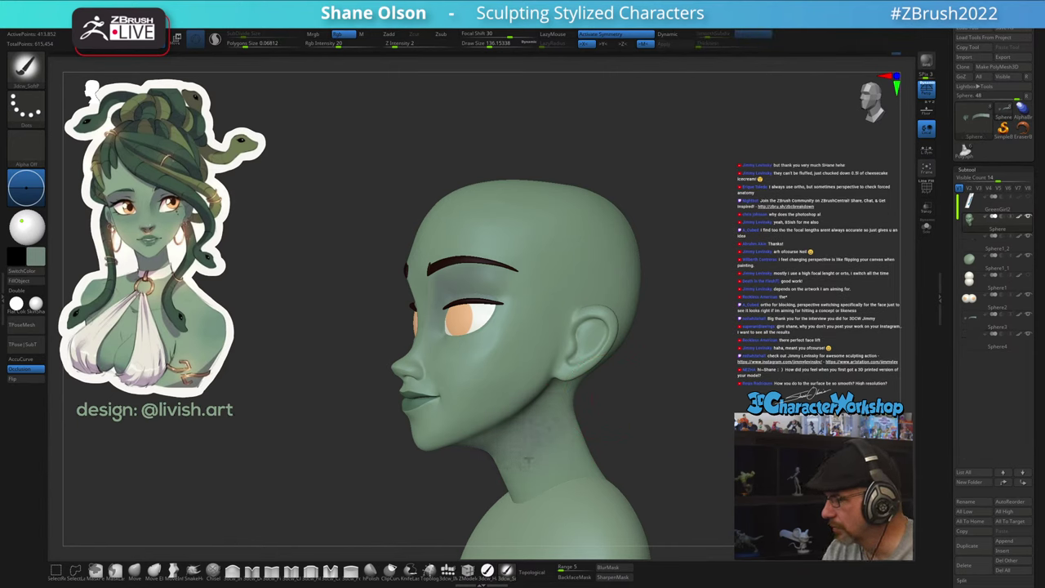
left_click_drag(626, 398, 604, 347, "shift")
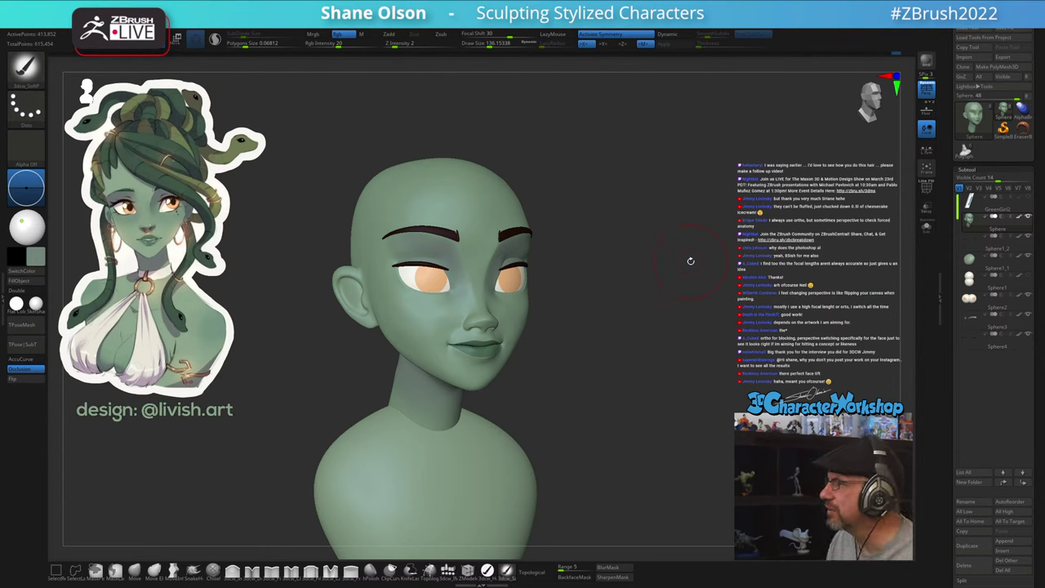
left_click_drag(696, 265, 660, 258, "alt")
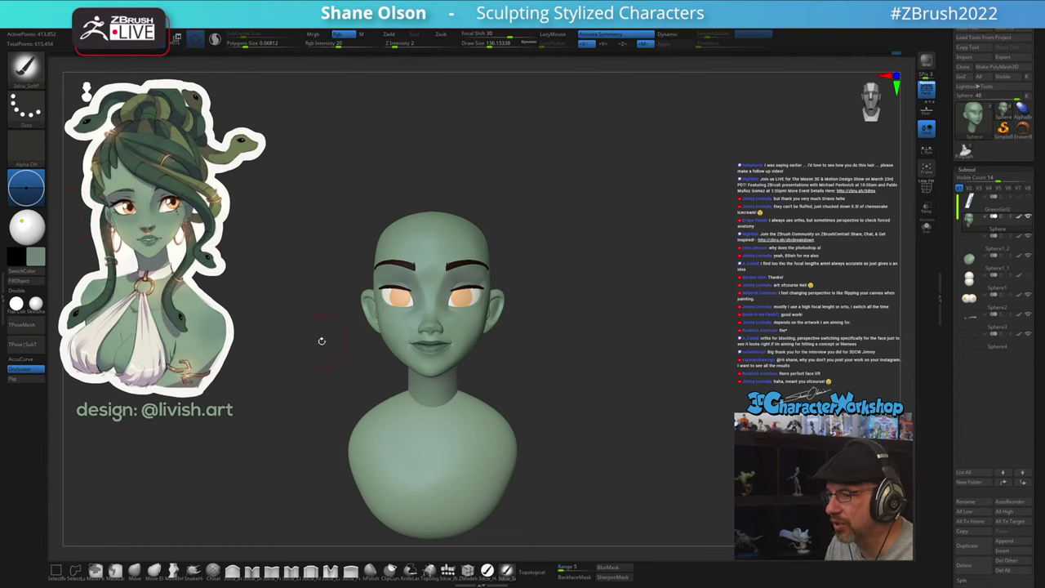
Examine the painted face and neck shading from the front and up close at a three-quarter angle
mouse_move(611, 303)
left_mouse_down()
mouse_move(623, 306)
mouse_move(591, 305)
mouse_move(636, 308)
left_mouse_up()
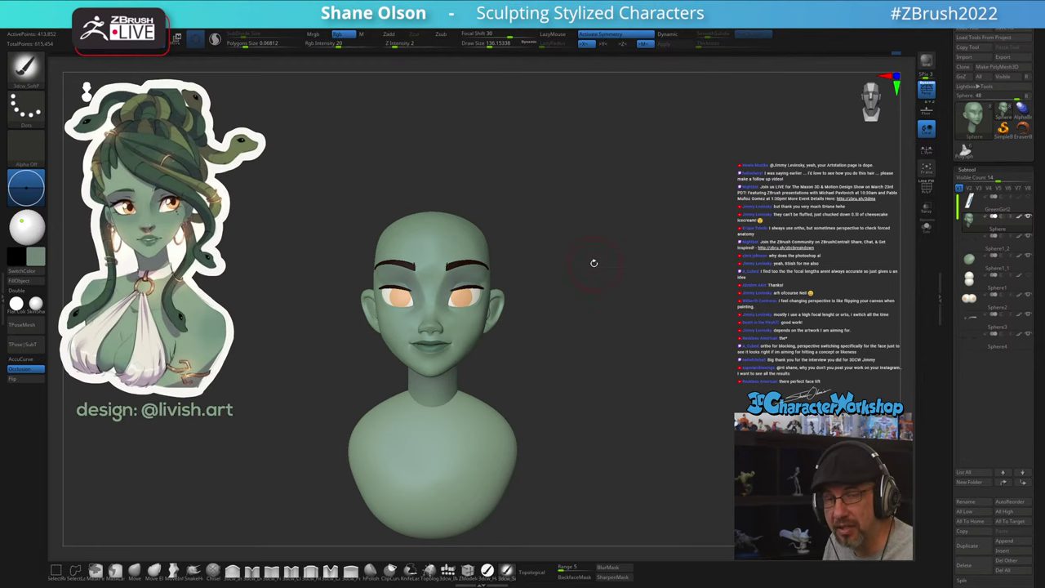
key("space")
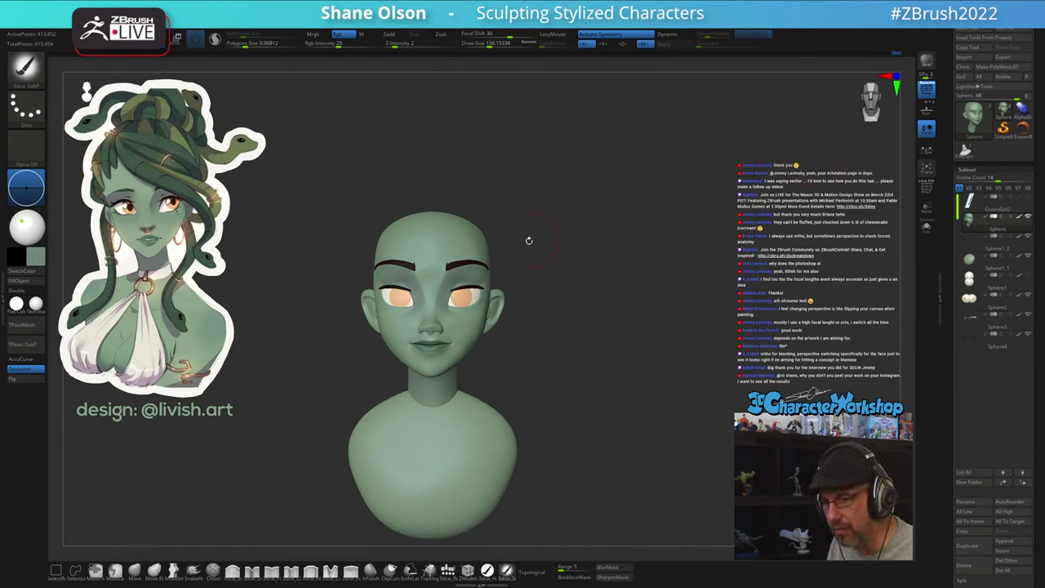
mouse_move(588, 266)
right_mouse_down()
mouse_move(599, 266)
mouse_move(585, 254)
mouse_move(587, 274)
mouse_move(610, 292)
right_mouse_up()
right_click_drag(657, 238, 694, 284, "alt")
right_click_drag(694, 284, 696, 284)
key("s")
left_click_drag(698, 285, 696, 285)
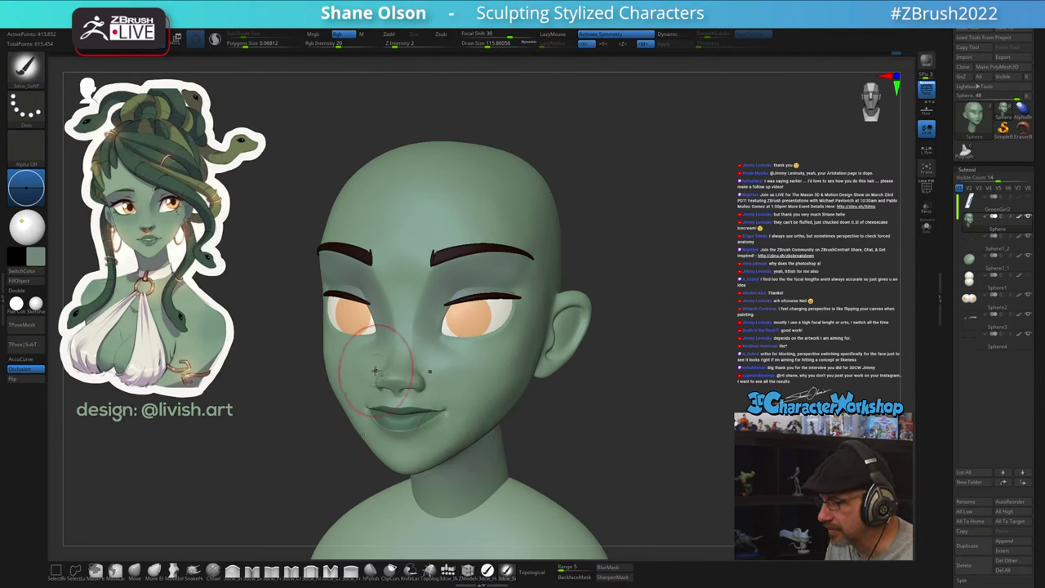
key("s")
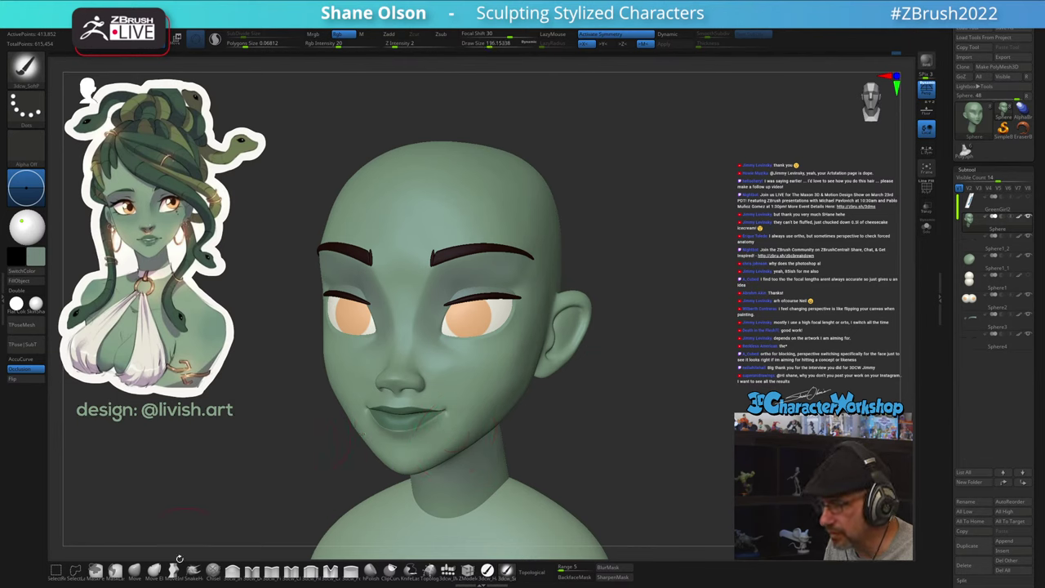
Switch to the Move brush and set its draw size to about 172 for reshaping the face
left_click(135, 572)
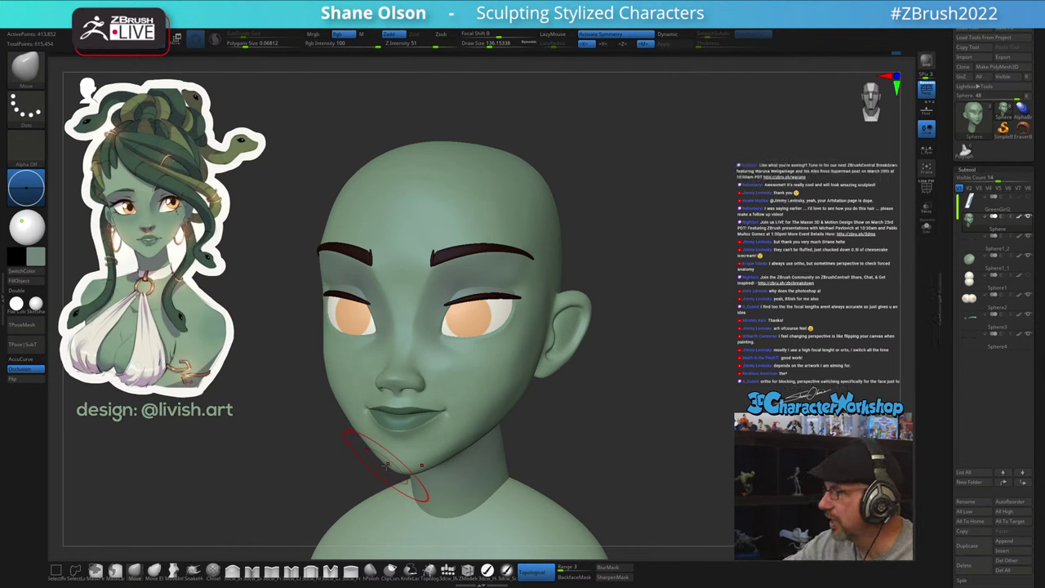
left_click_drag(623, 433, 621, 388, "alt")
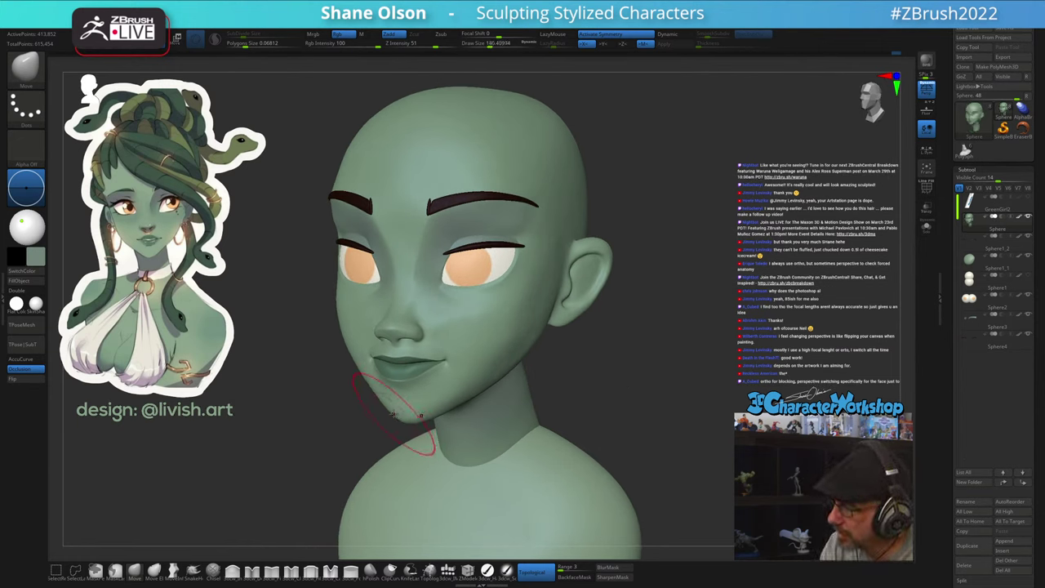
mouse_move(565, 349)
left_mouse_down()
mouse_move(606, 344)
mouse_move(578, 351)
mouse_move(608, 357)
mouse_move(611, 242)
mouse_move(590, 252)
left_mouse_up()
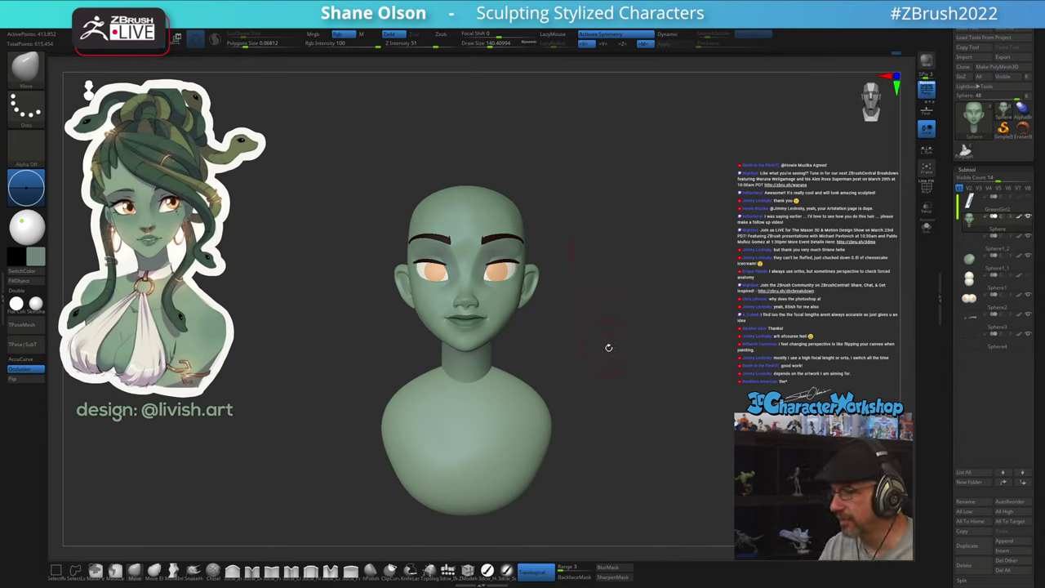
mouse_move(604, 348)
left_mouse_down()
mouse_move(585, 344)
mouse_move(626, 315)
mouse_move(606, 325)
mouse_move(597, 343)
mouse_move(607, 348)
mouse_move(626, 323)
mouse_move(623, 346)
mouse_move(599, 312)
mouse_move(602, 341)
left_mouse_up()
key("s")
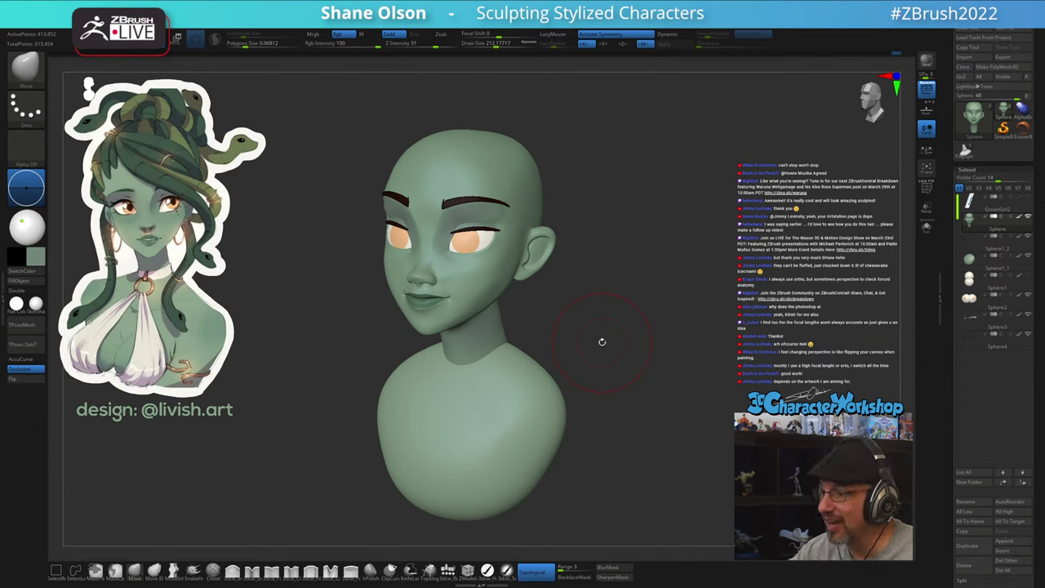
left_click_drag(632, 269, 631, 270)
key("s")
mouse_move(580, 298)
left_mouse_down()
mouse_move(578, 287)
mouse_move(591, 322)
left_mouse_up()
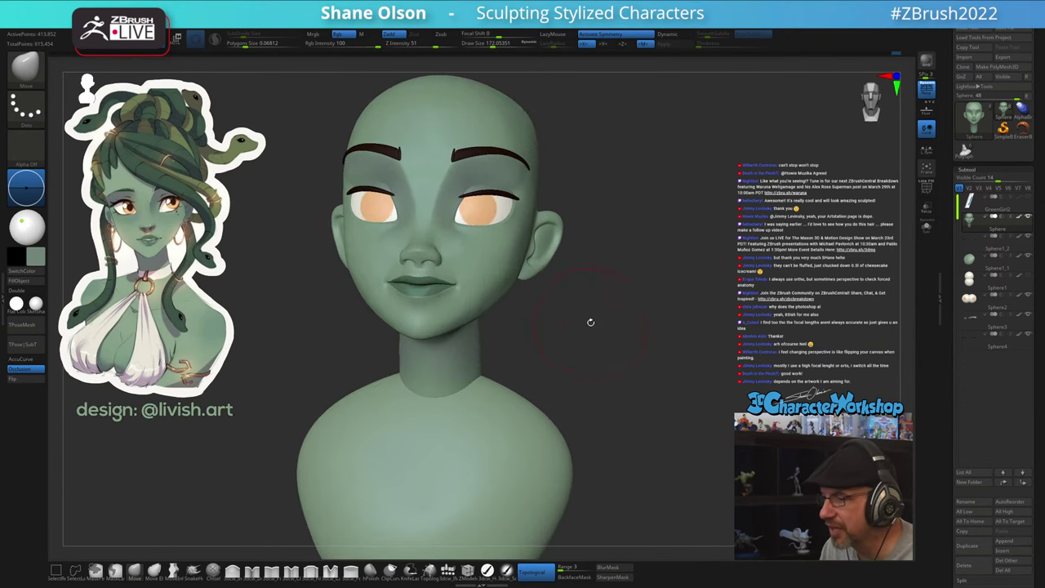
Nudge the mouth corners and the area below the lower lip, reducing the draw size to about 120 and 104
left_click_drag(297, 324, 302, 327)
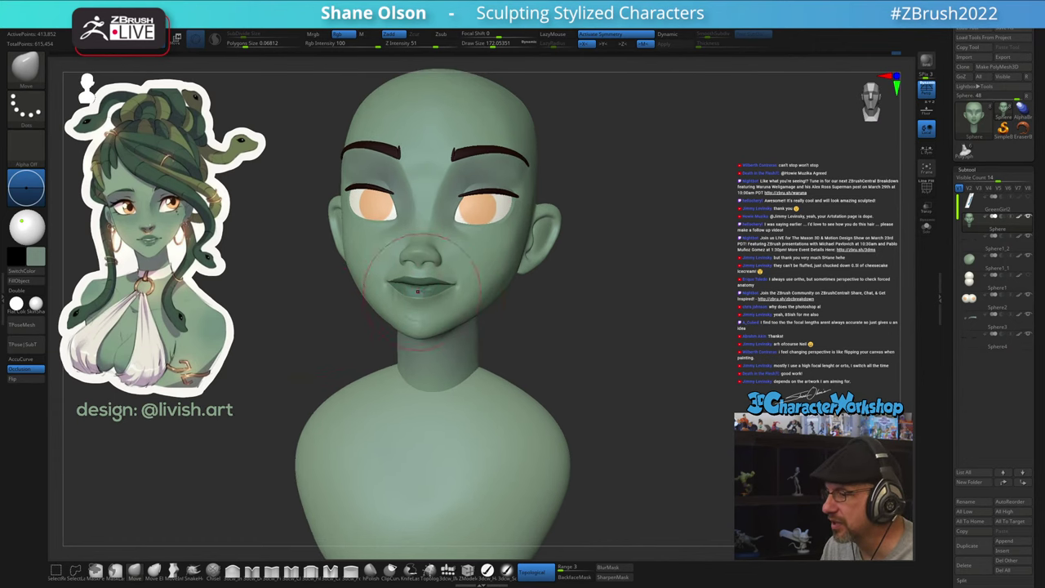
key("s")
left_click_drag(468, 281, 455, 283)
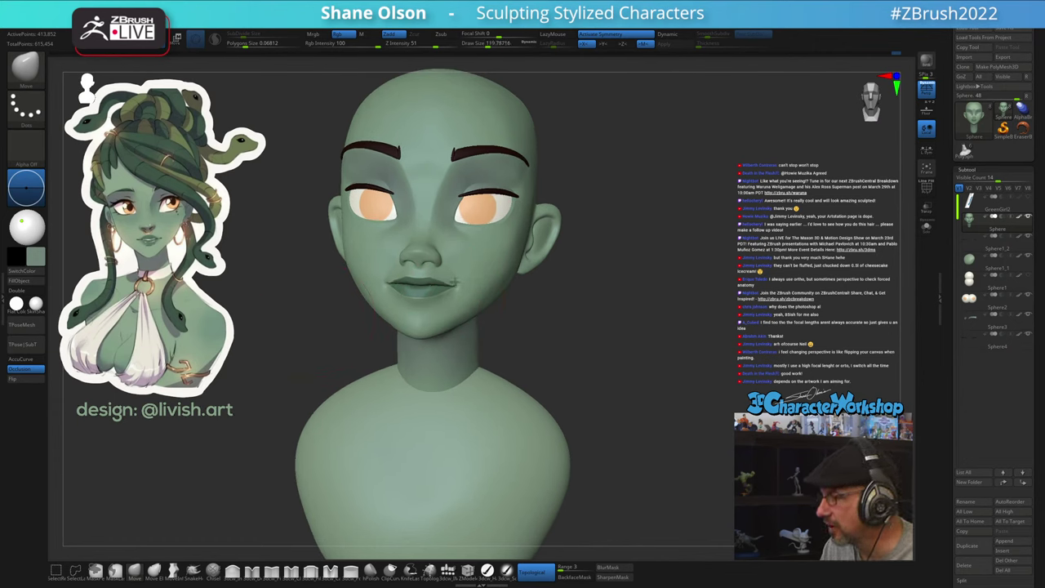
left_click_drag(656, 338, 625, 337)
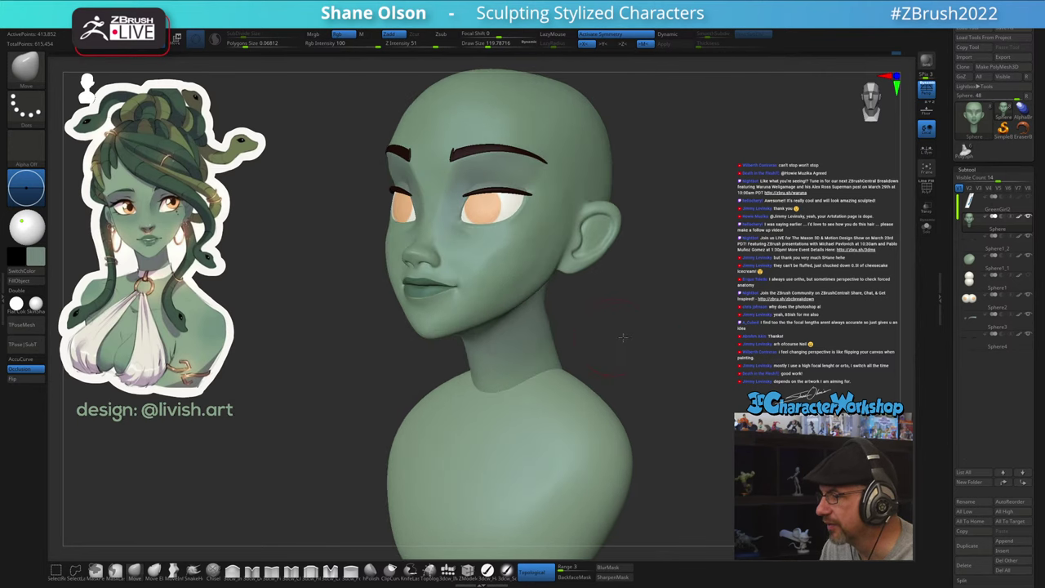
left_click_drag(423, 306, 424, 302)
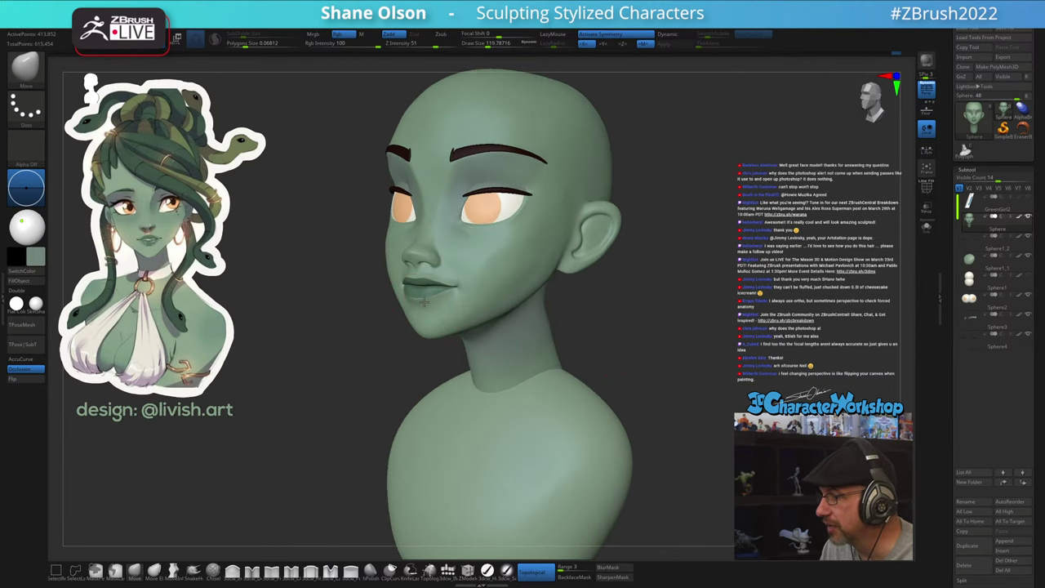
key("s")
left_click_drag(649, 284, 645, 284)
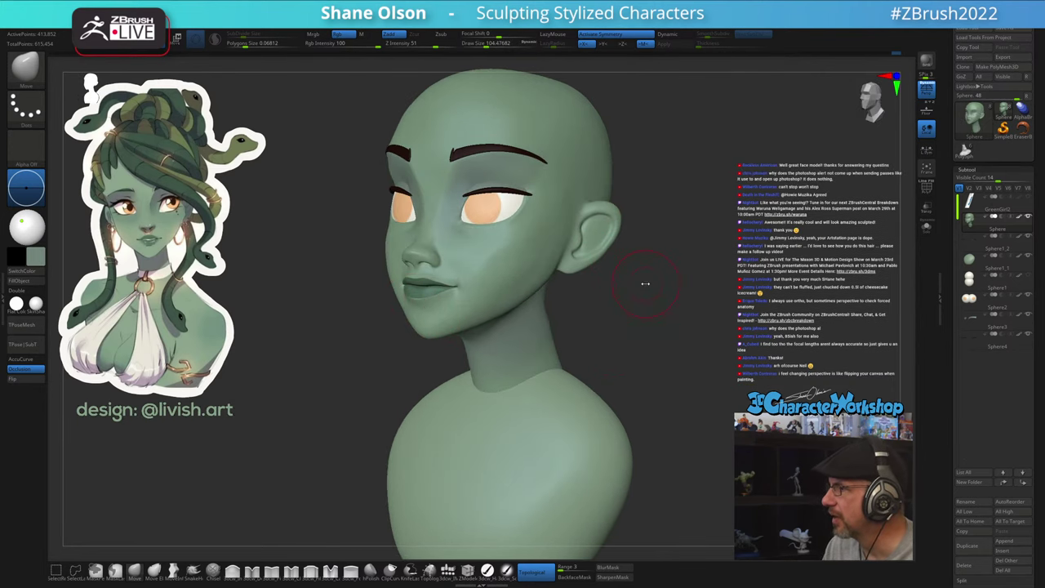
Reduce the draw size to about 54 and make small Move adjustments around the upper lip and mouth
right_click_drag(416, 276, 426, 282, "ctrl")
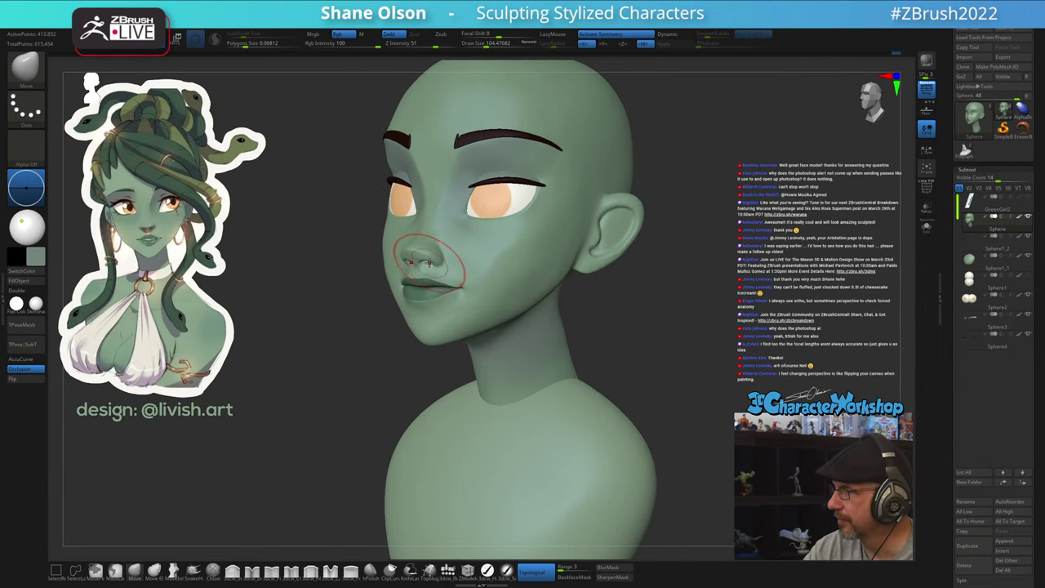
key("s")
left_click_drag(438, 276, 427, 276)
key("s")
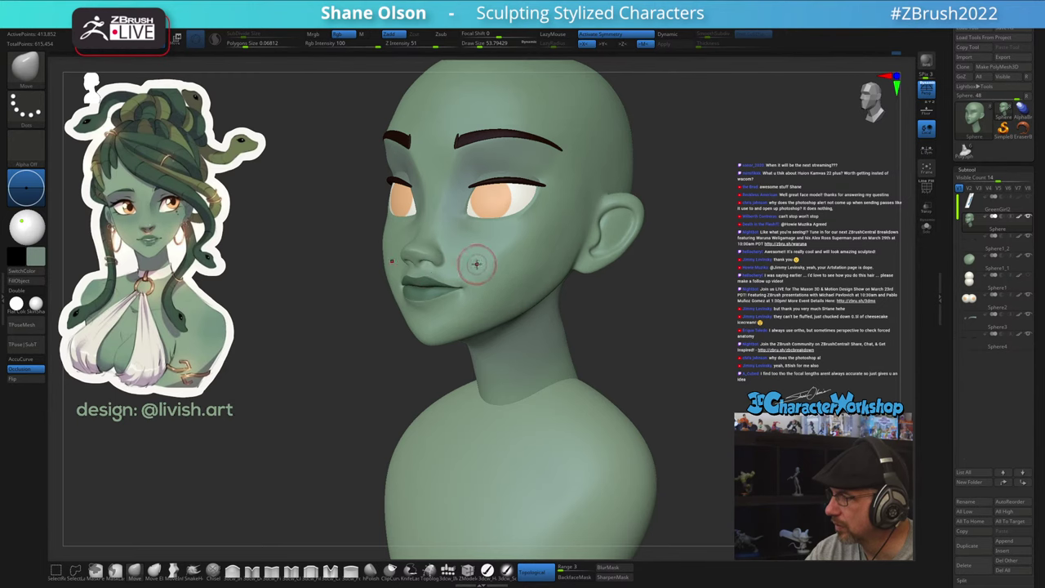
mouse_move(478, 263)
right_mouse_down()
mouse_move(459, 265)
mouse_move(513, 254)
mouse_move(491, 256)
right_mouse_up()
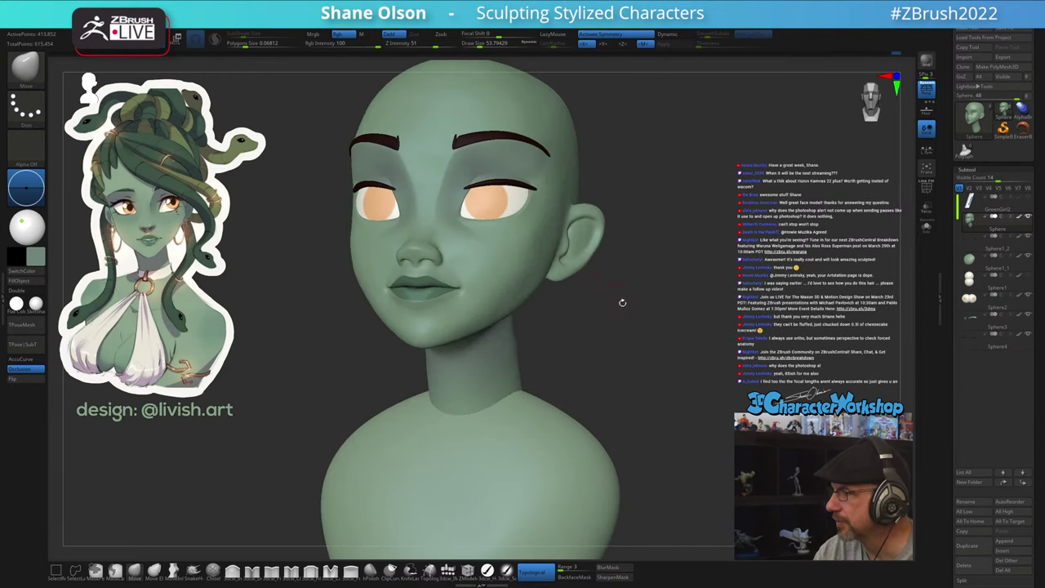
mouse_move(623, 302)
right_mouse_down()
mouse_move(623, 324)
mouse_move(602, 308)
mouse_move(635, 286)
right_mouse_up()
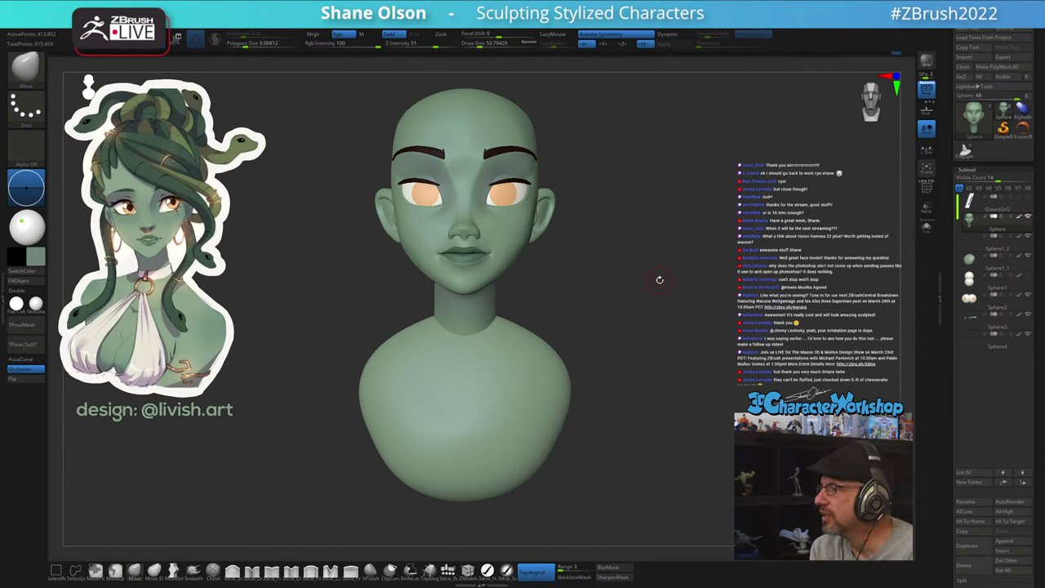
Raise the draw size to about 140 and review the whole bust from the front and three-quarter view
left_click_drag(732, 254, 728, 256)
key("s")
mouse_move(690, 294)
left_mouse_down()
mouse_move(700, 292)
mouse_move(653, 269)
mouse_move(597, 273)
mouse_move(643, 256)
left_mouse_up()
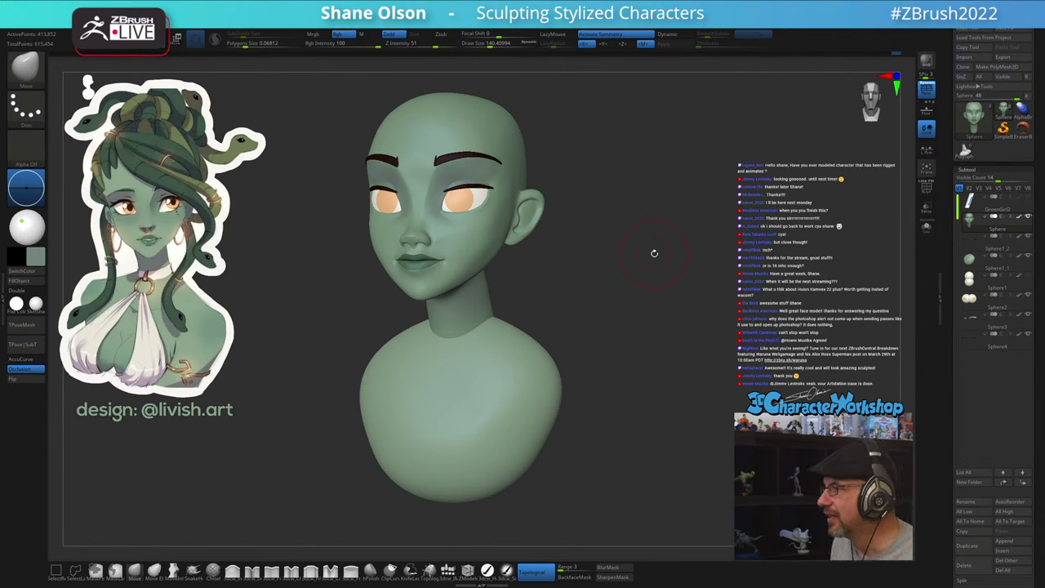